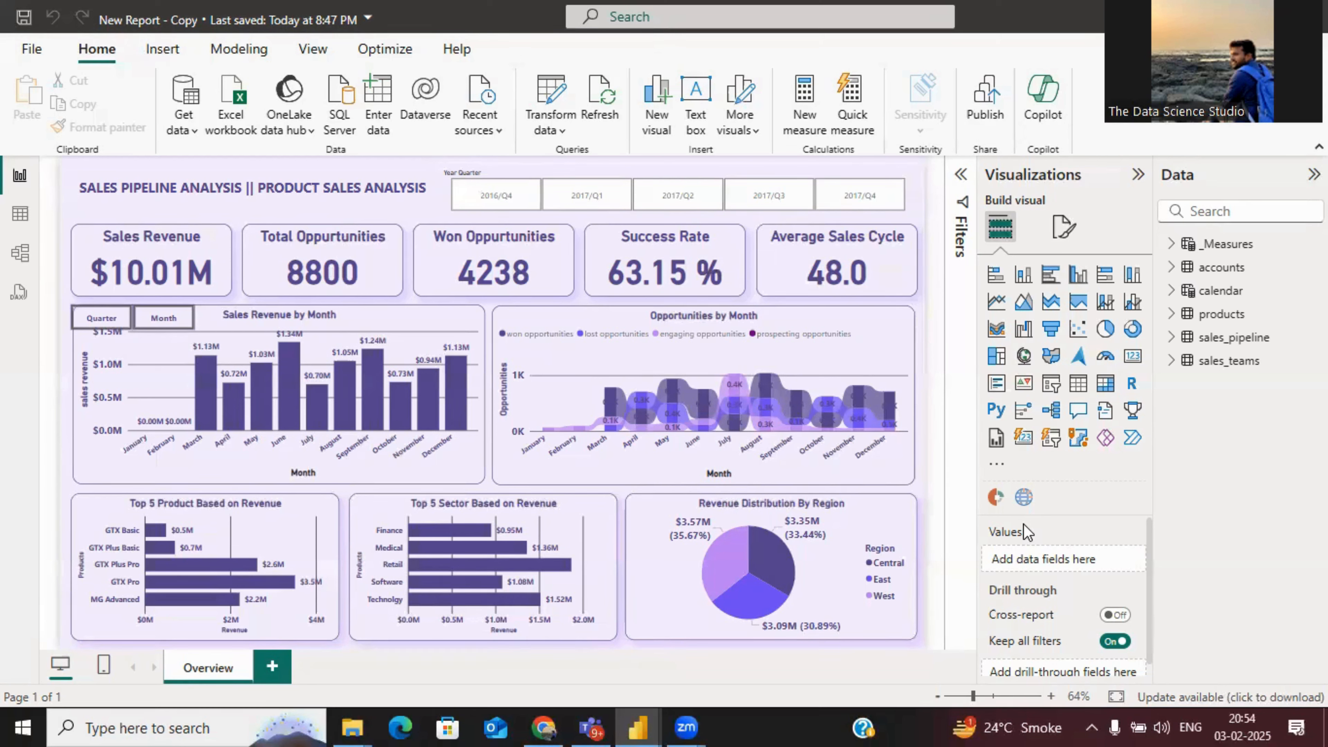
# - Filter the dashboard by quarter through 2017/Q4, 2017/Q3, 2017/Q2 and 2017/Q1, return to 2017/Q4, and clear the Year Quarter selection
pyautogui.click(871, 205)
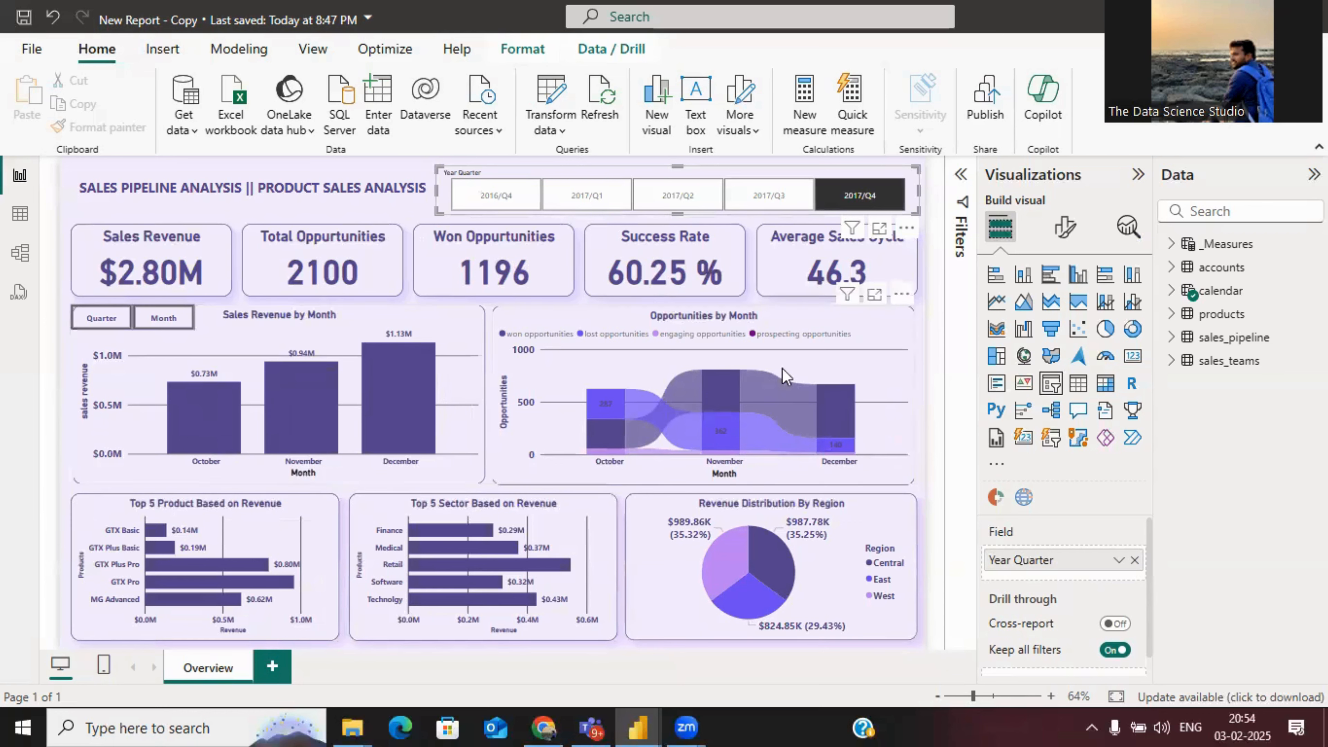
pyautogui.click(782, 205)
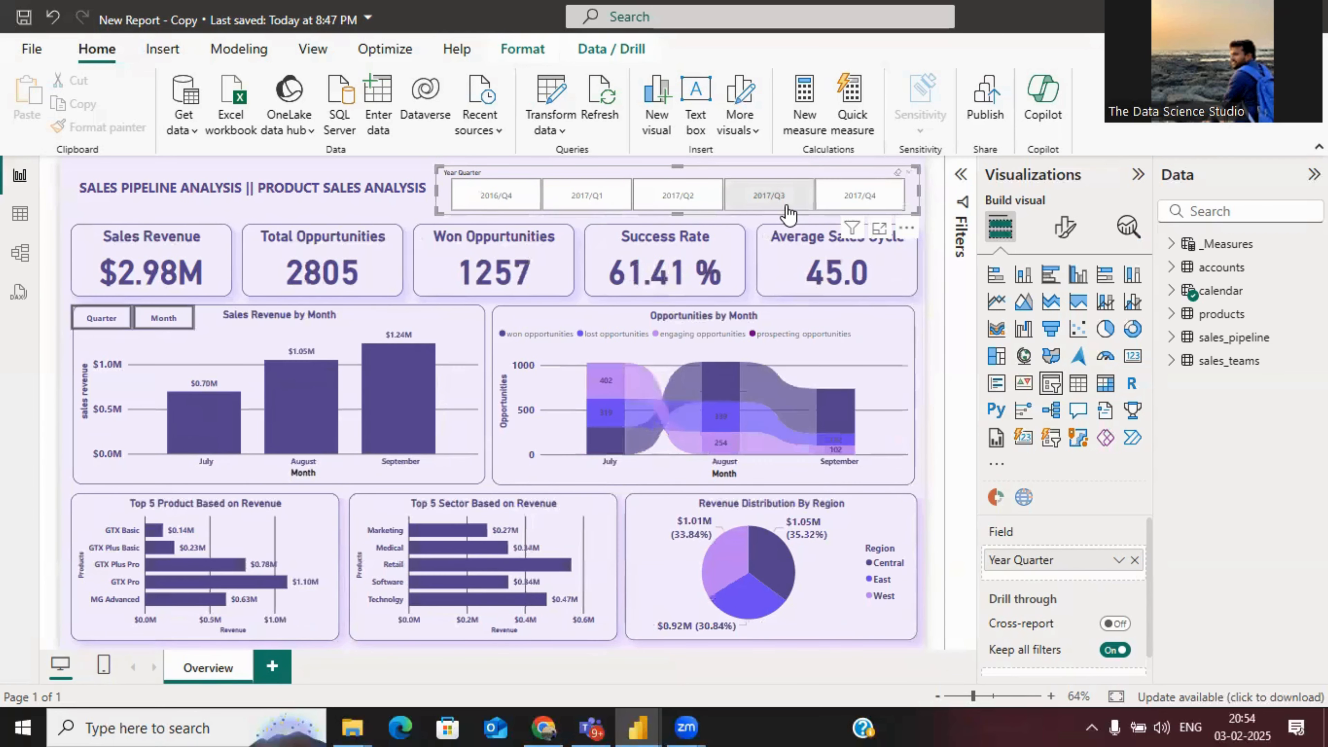
pyautogui.click(703, 200)
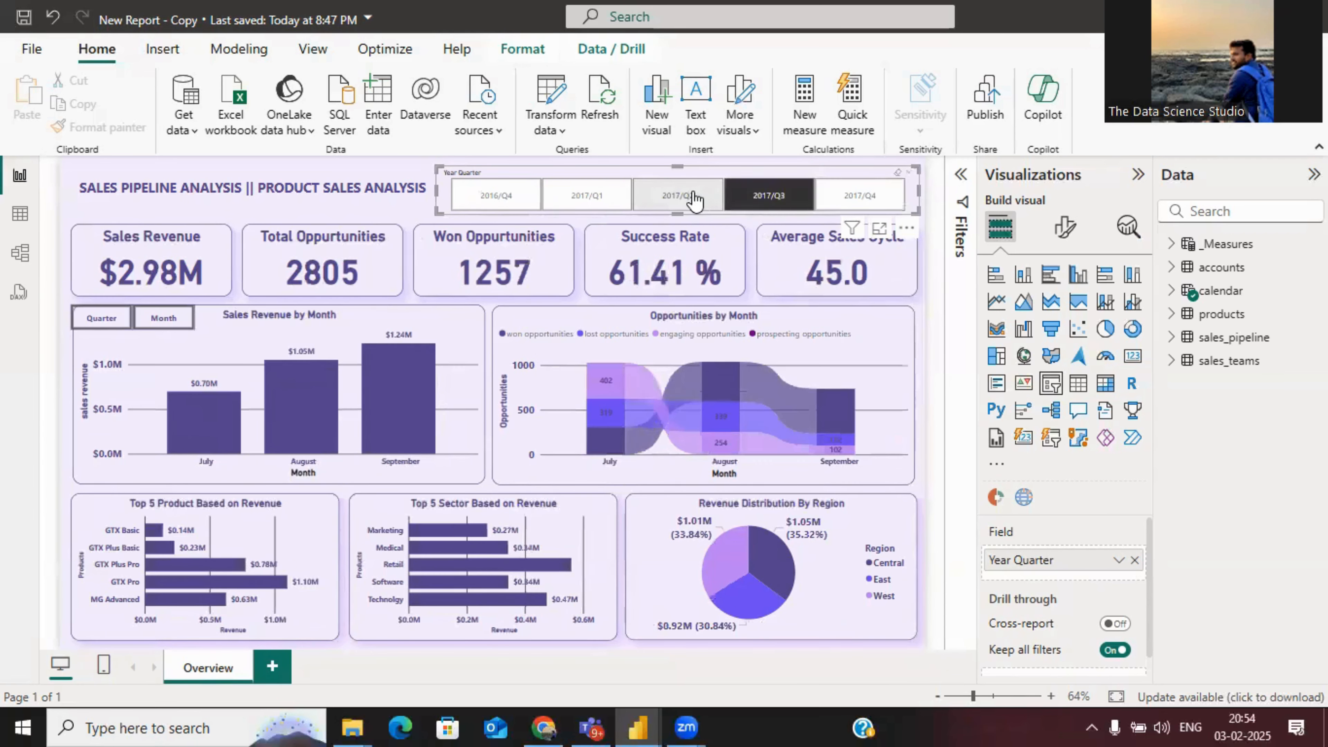
pyautogui.click(588, 206)
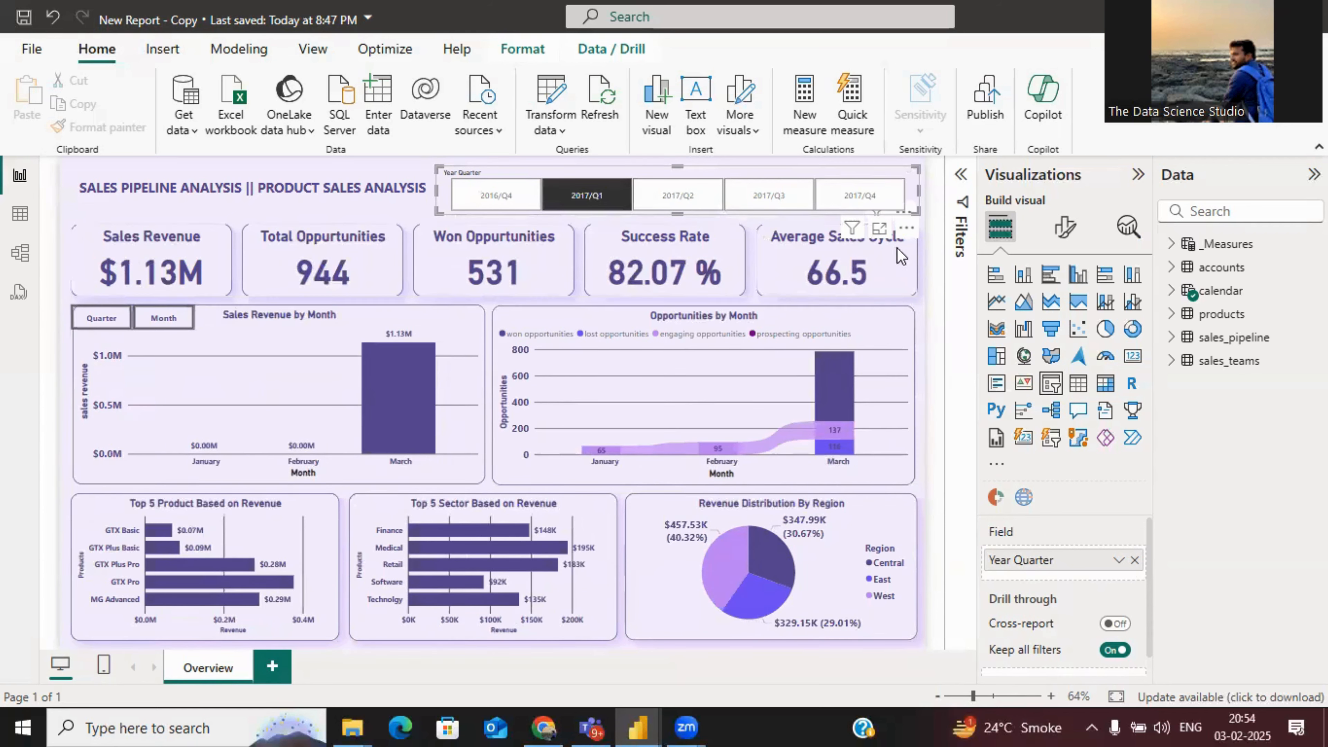
pyautogui.click(857, 201)
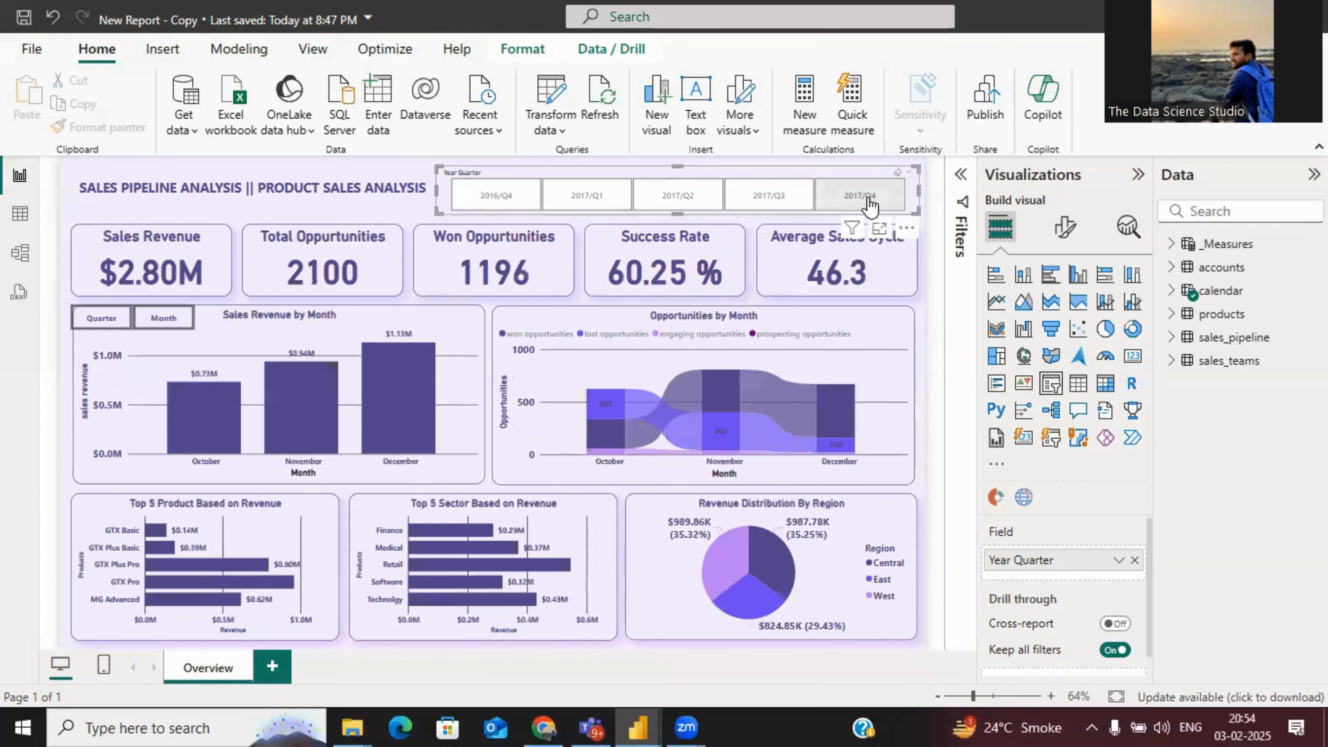
pyautogui.click(897, 174)
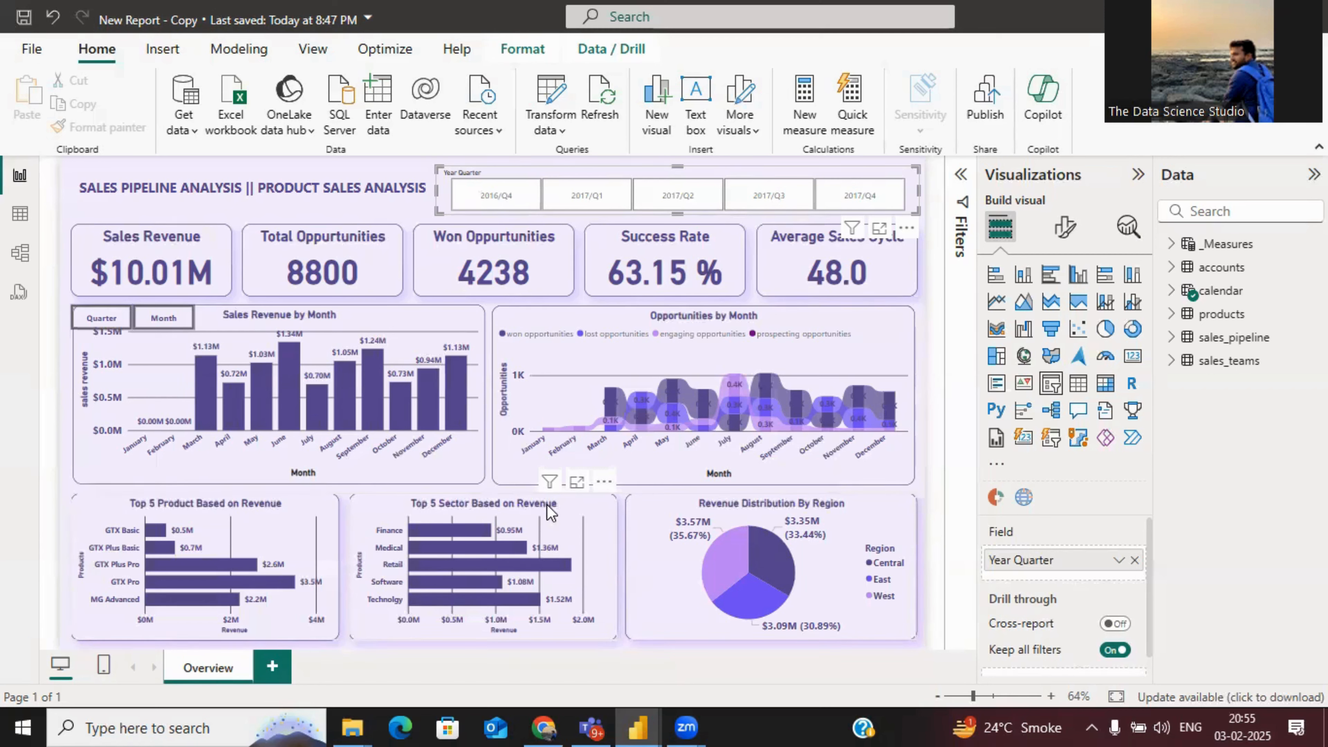
pyautogui.click(934, 366)
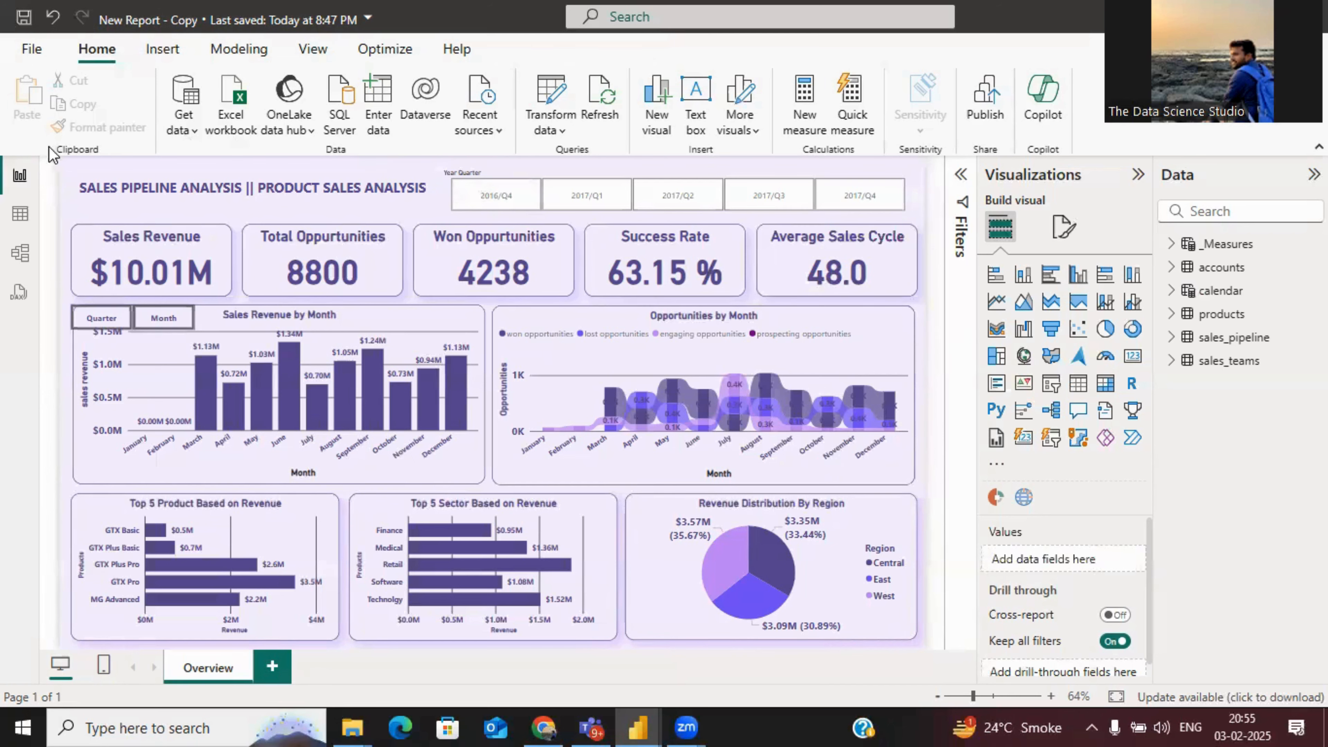
# - Examine the data in the accounts, calendar, products, sales_pipeline and sales_teams tables, and return to the report canvas
pyautogui.click(18, 214)
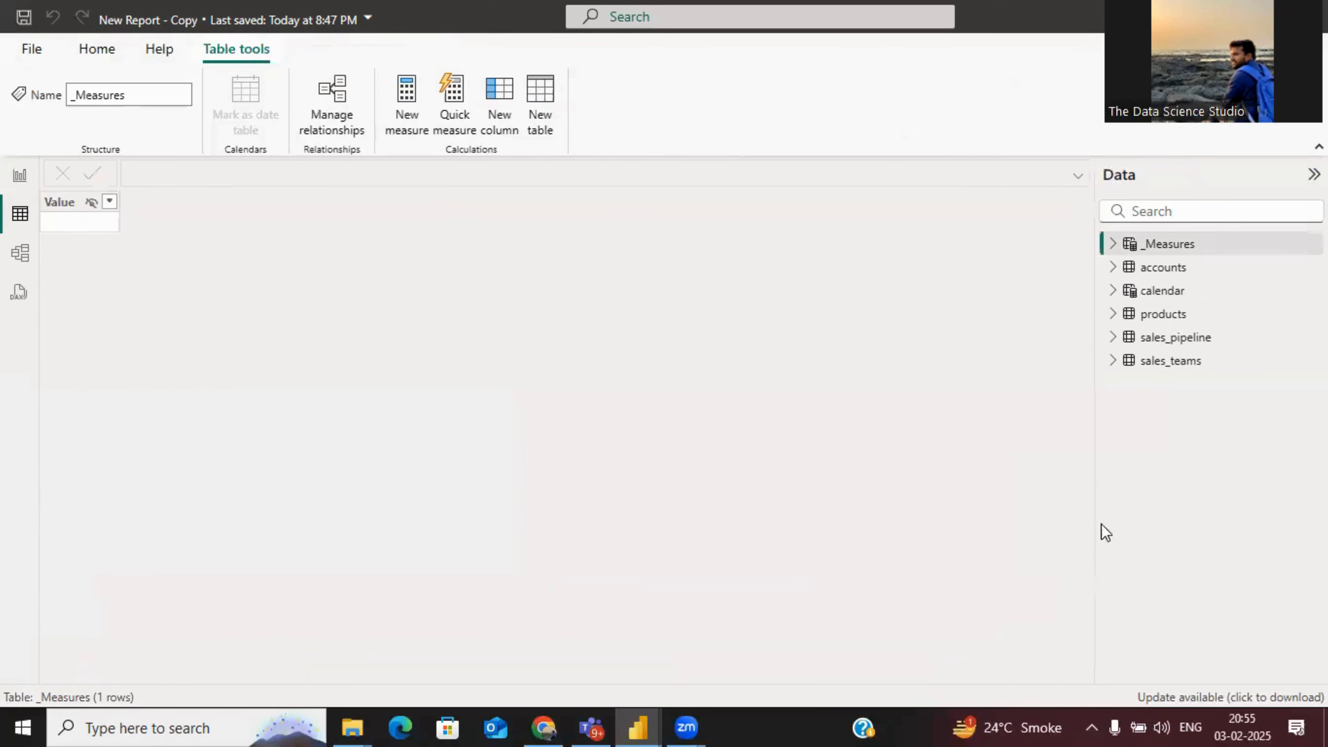
pyautogui.click(1163, 267)
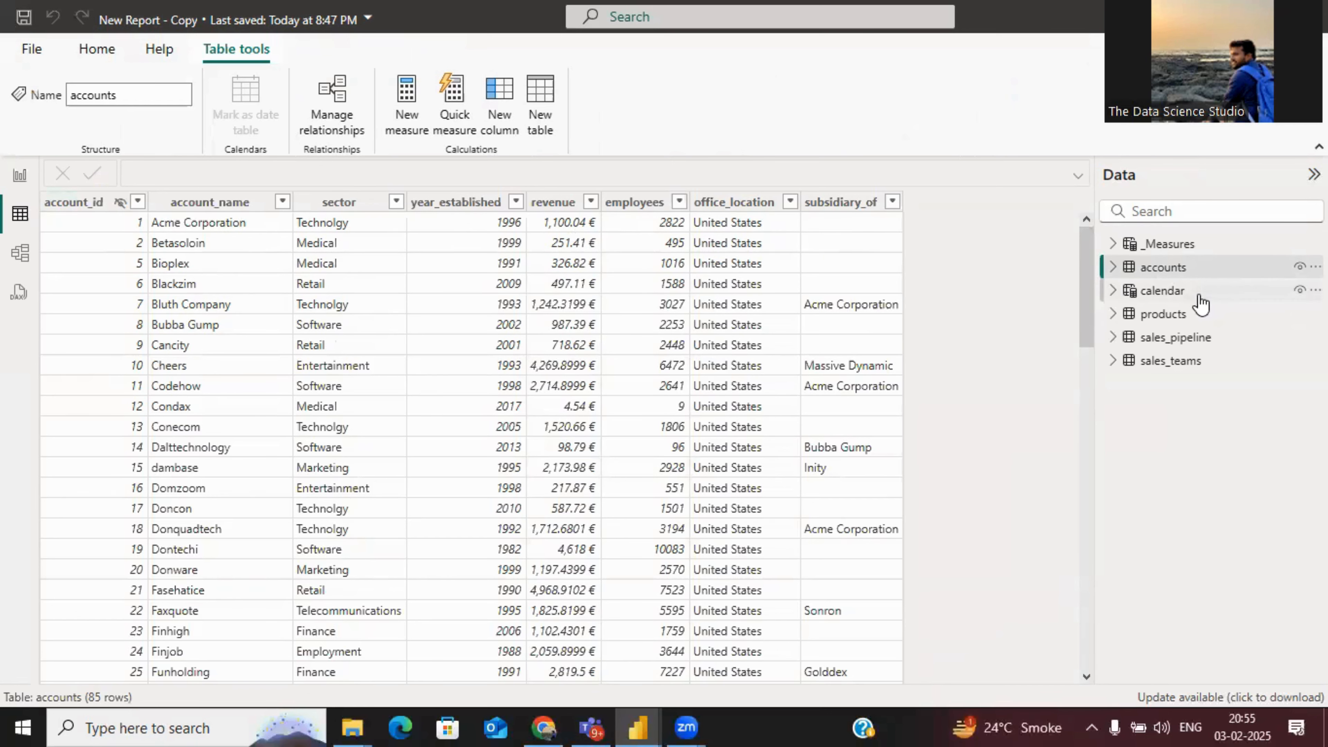
pyautogui.click(1162, 296)
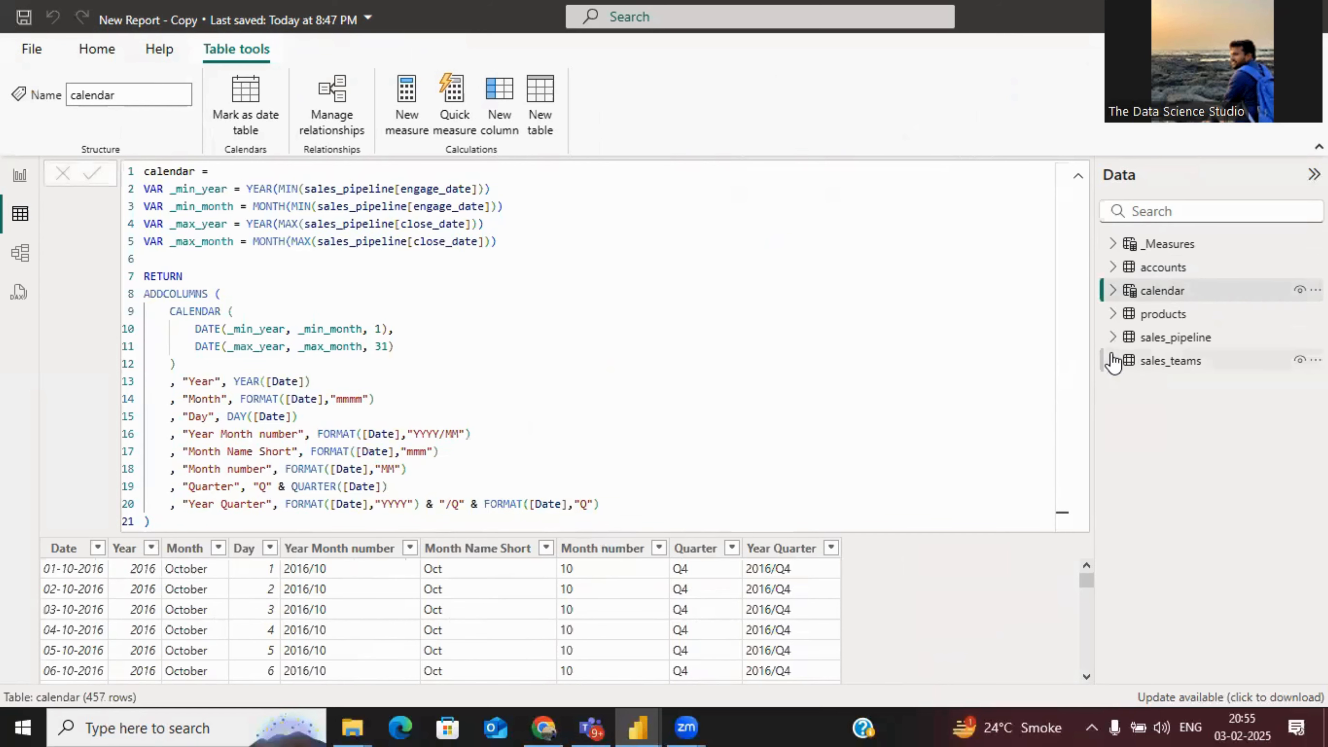
pyautogui.click(1155, 323)
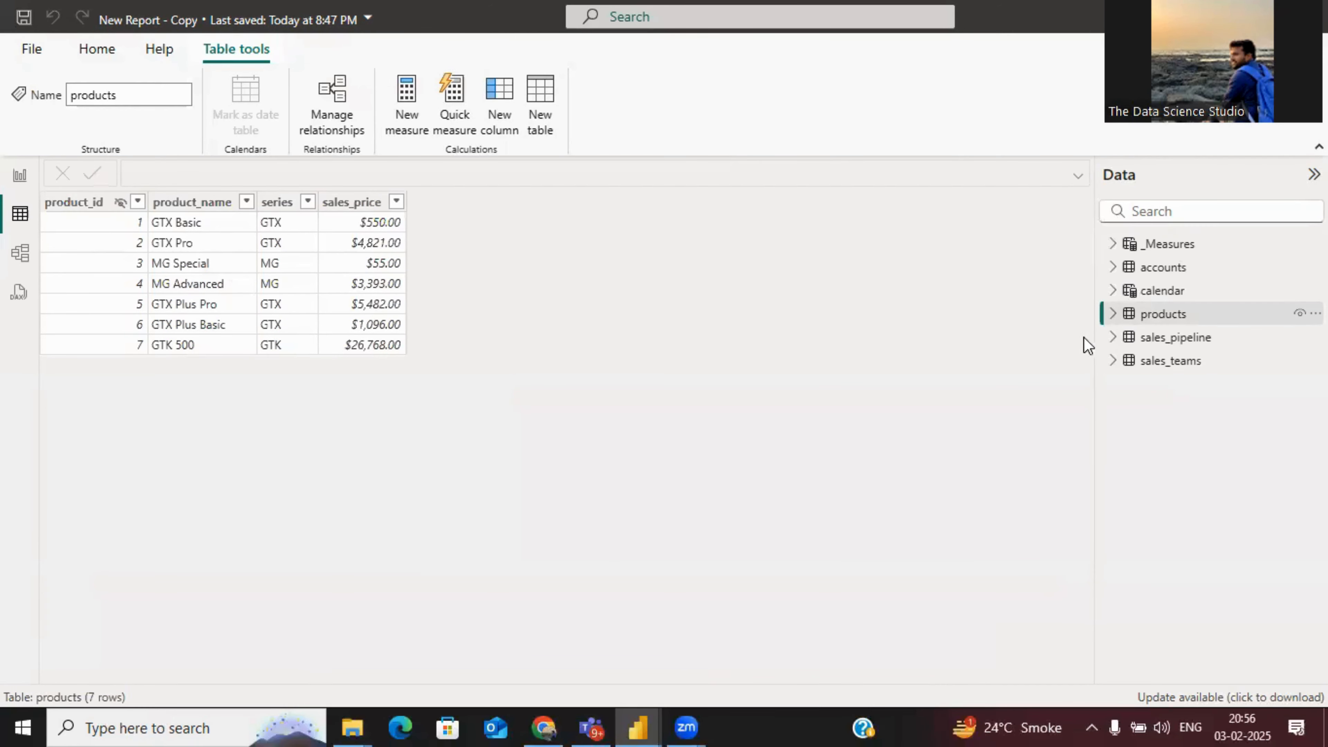
pyautogui.click(1113, 338)
pyautogui.click(1135, 343)
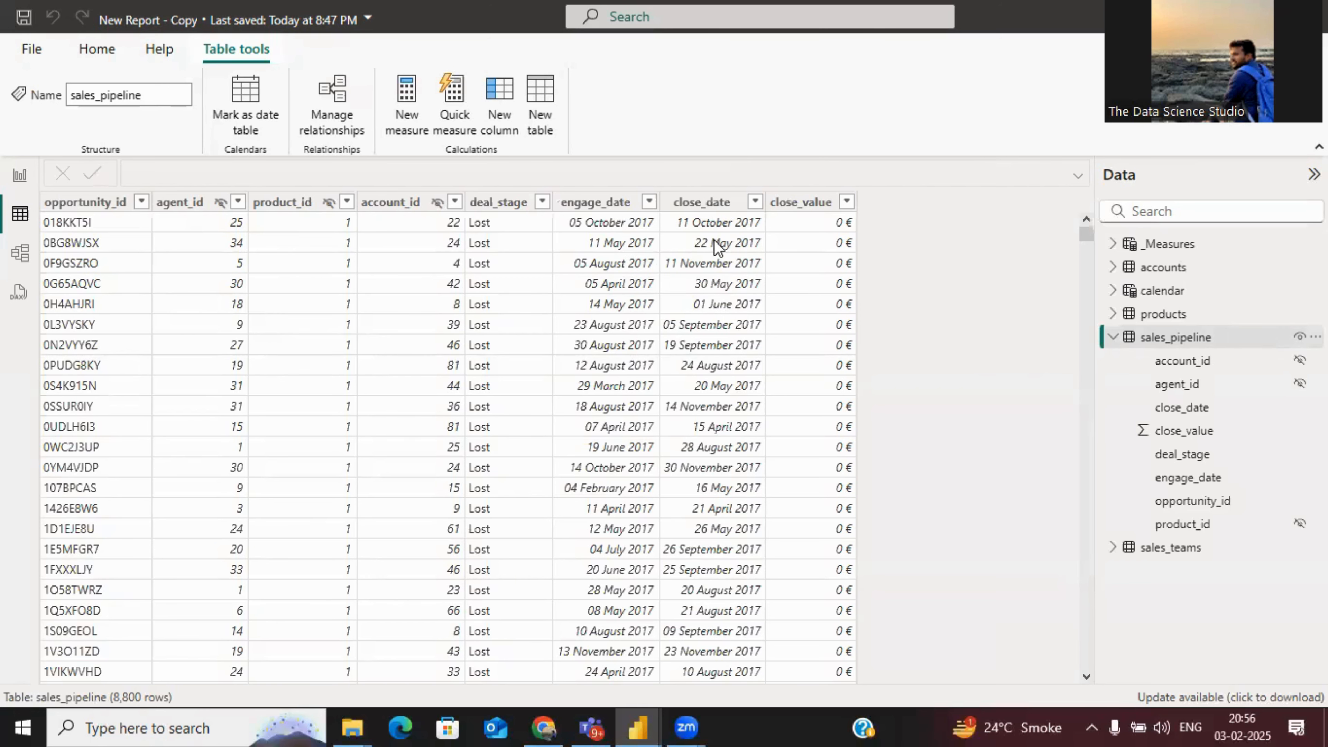
pyautogui.click(1168, 548)
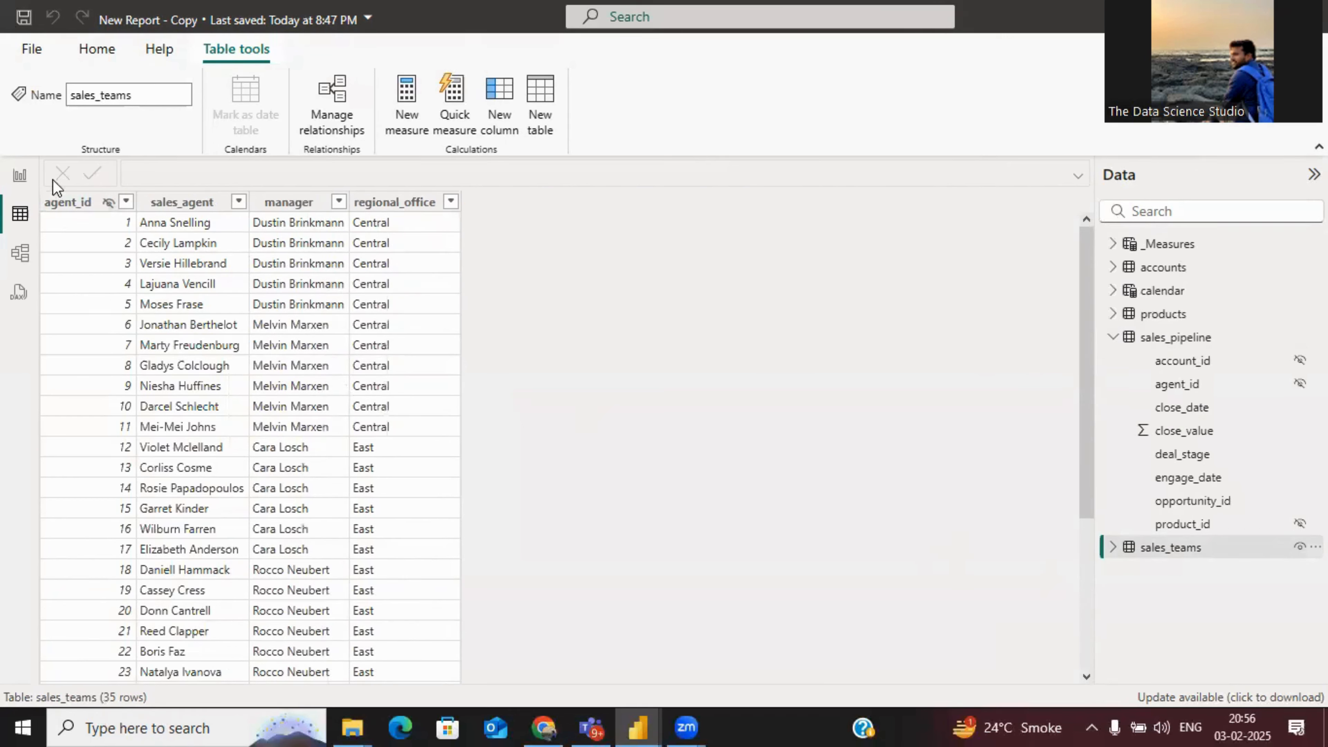
pyautogui.click(20, 175)
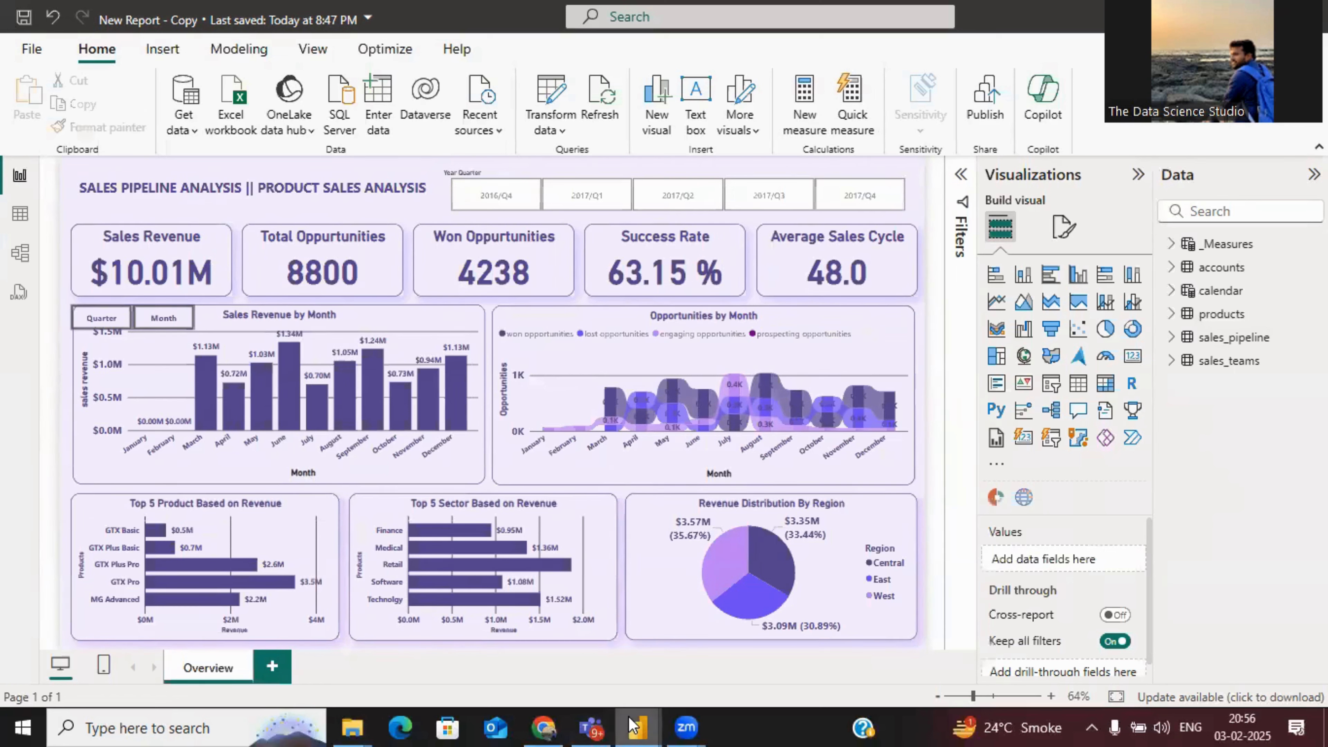
# - Switch to the Blank Report With Data file, add an empty area chart, change it to a clustered bar chart, and leave that report
pyautogui.moveTo(634, 726)
pyautogui.click(587, 653)
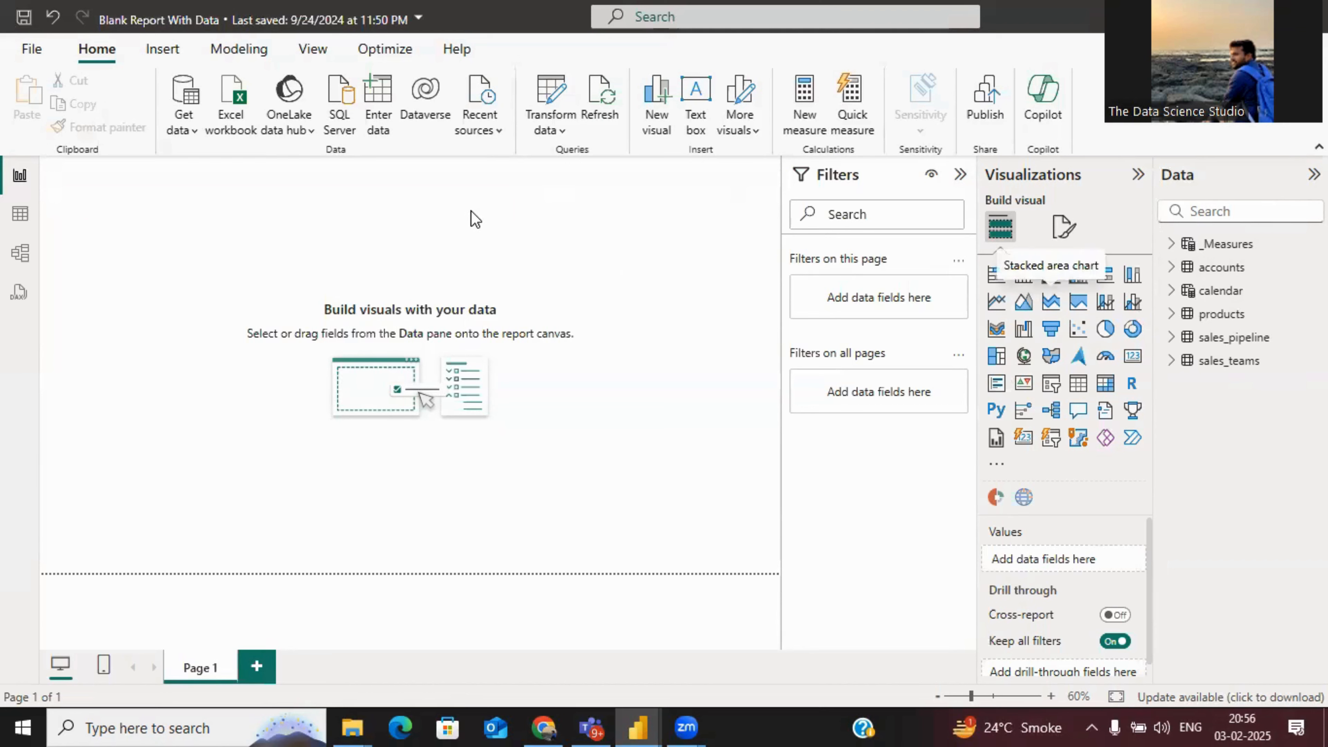
pyautogui.click(1023, 301)
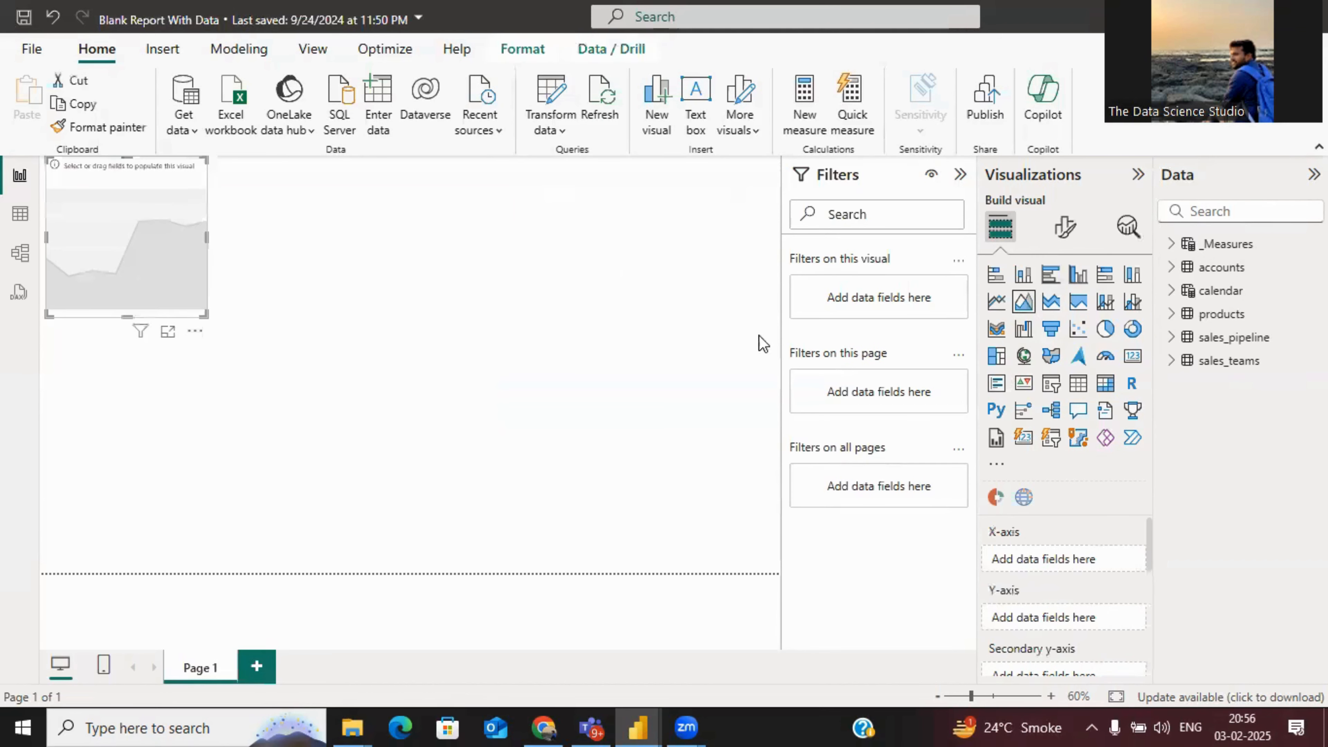
pyautogui.click(1051, 273)
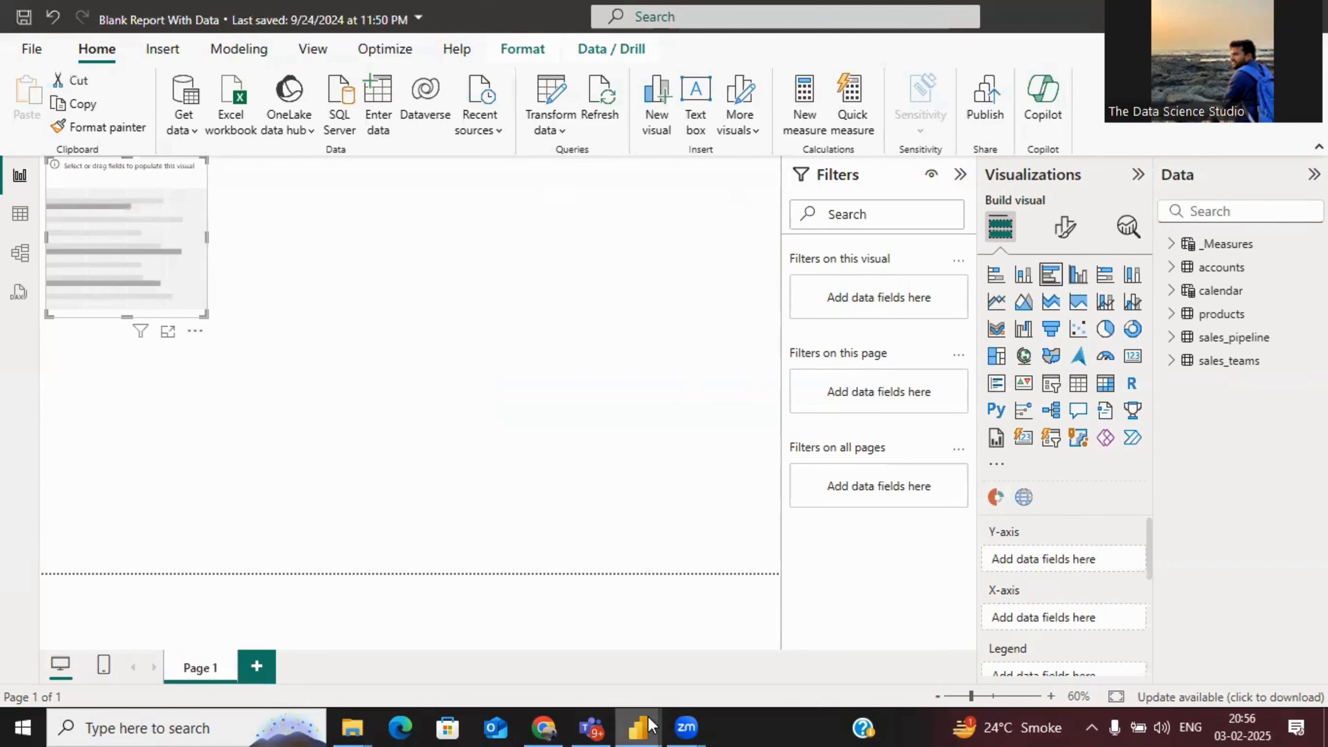
pyautogui.moveTo(647, 716)
pyautogui.click(742, 652)
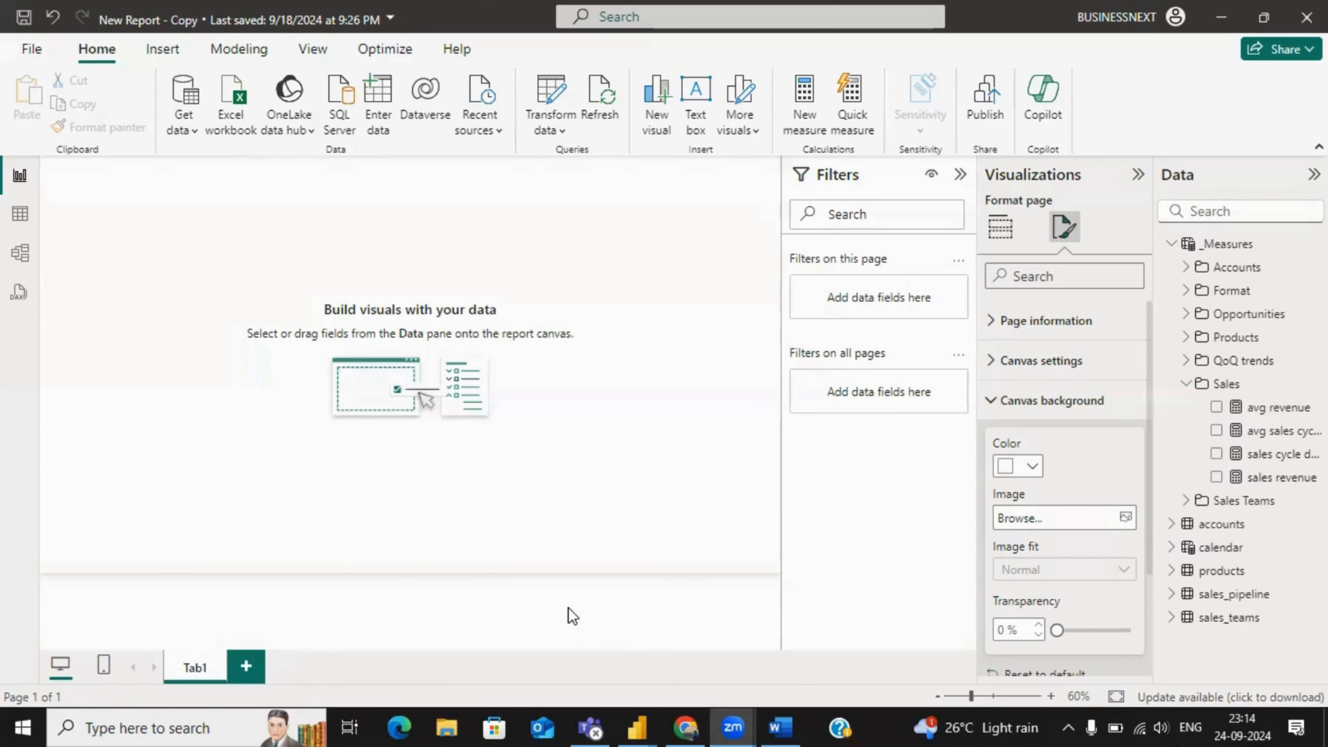
# - Rename the report page Tab1 as Overview
pyautogui.rightClick(192, 665)
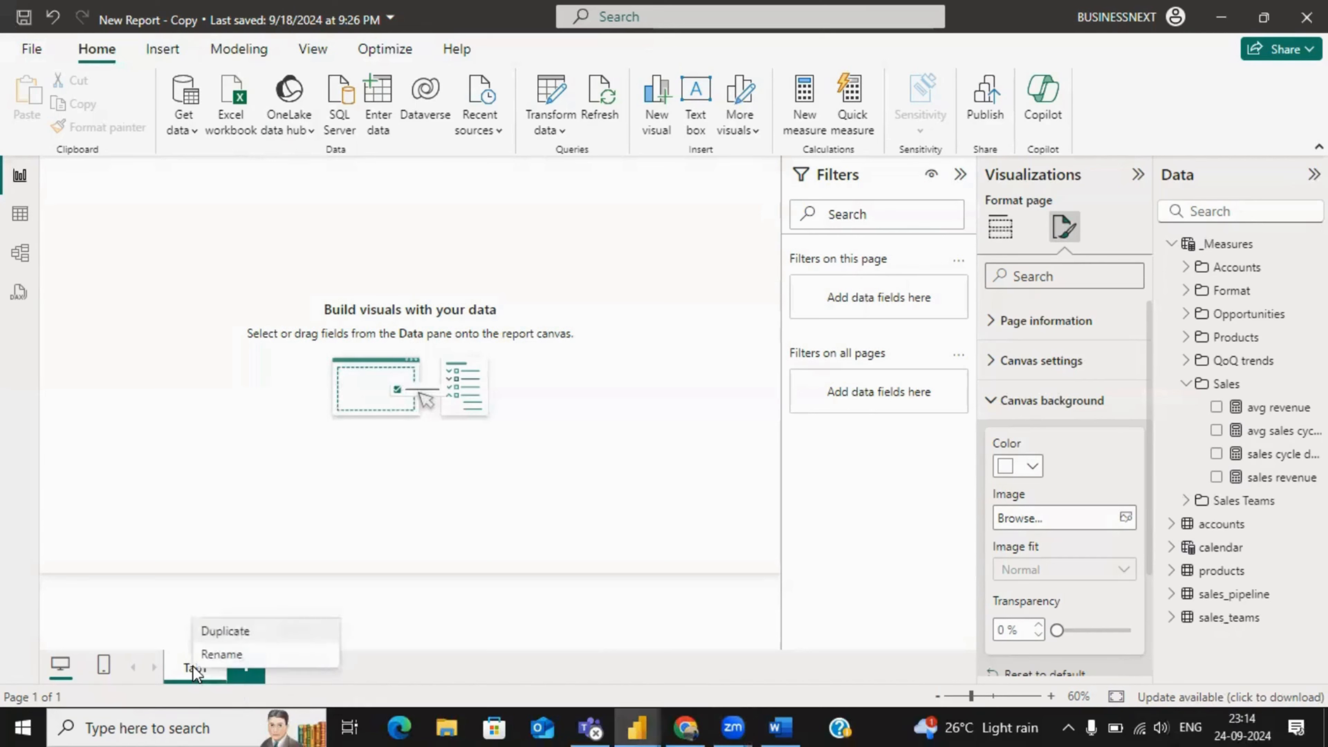
pyautogui.click(216, 655)
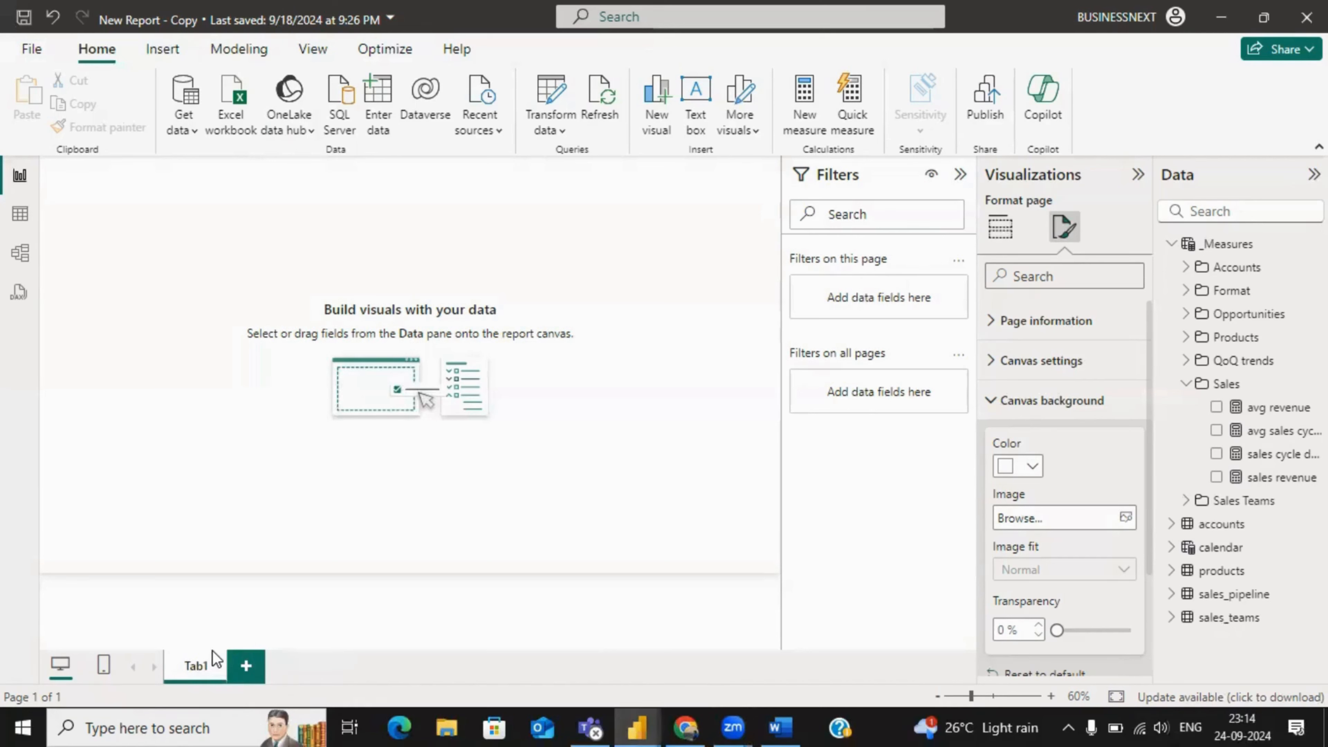
pyautogui.hotkey('ctrl', 'a')
pyautogui.write('Over')
pyautogui.write('view')
pyautogui.press('Return')
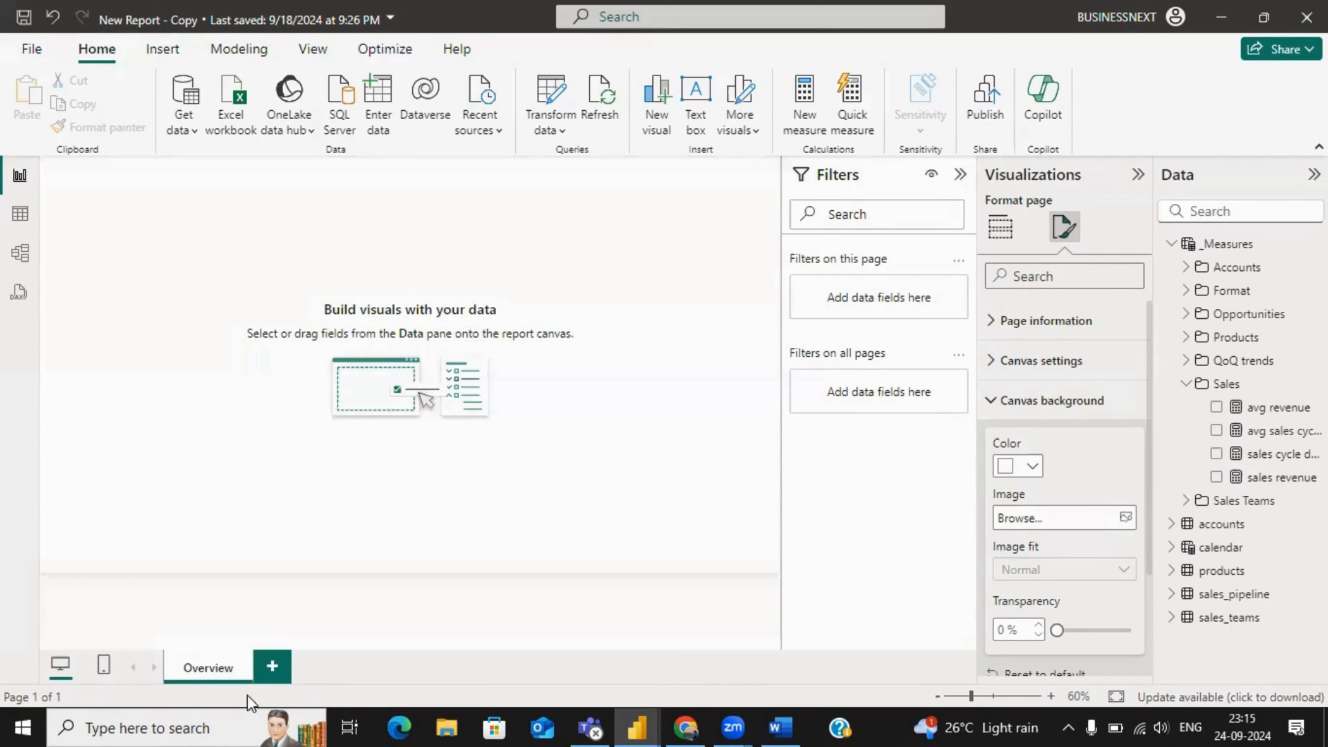
# - Switch to the Word document, review the Overview Tab metrics planned as card visuals, and return to the Power BI report
pyautogui.click(778, 724)
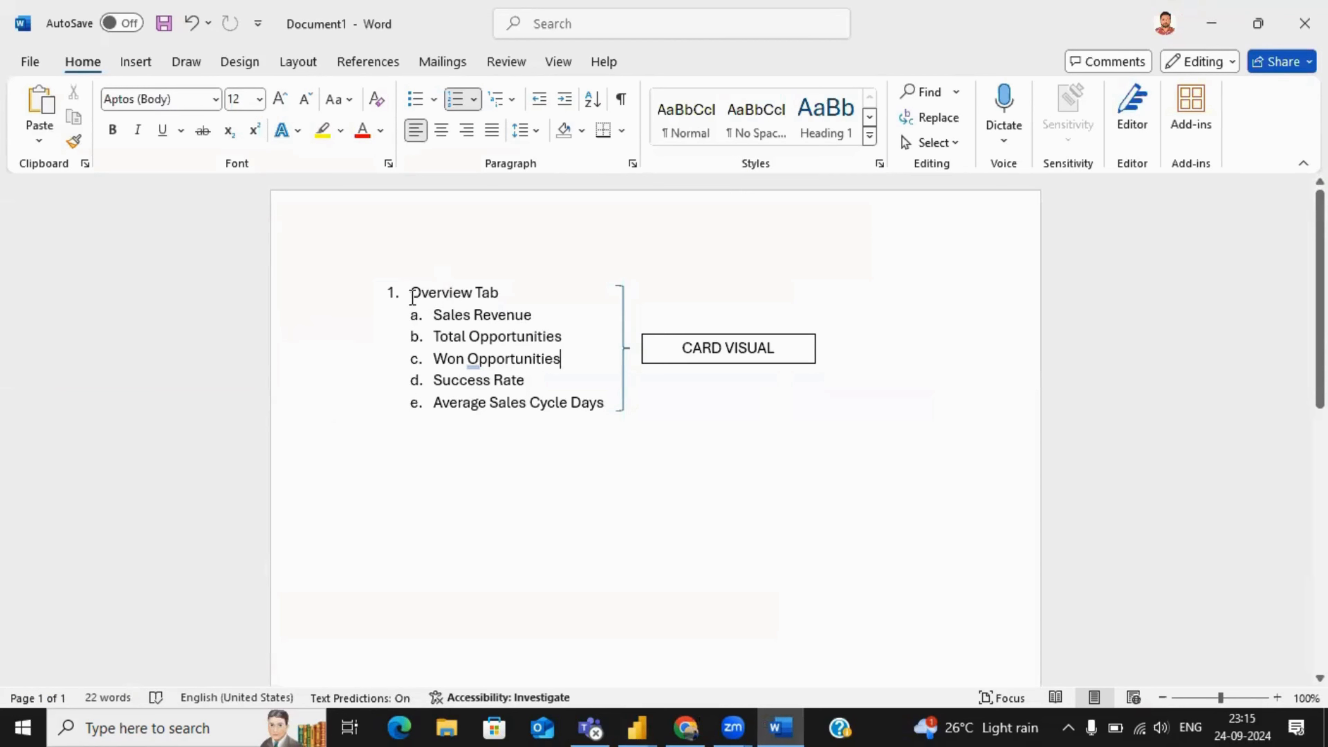
pyautogui.moveTo(409, 292); pyautogui.dragTo(460, 303)
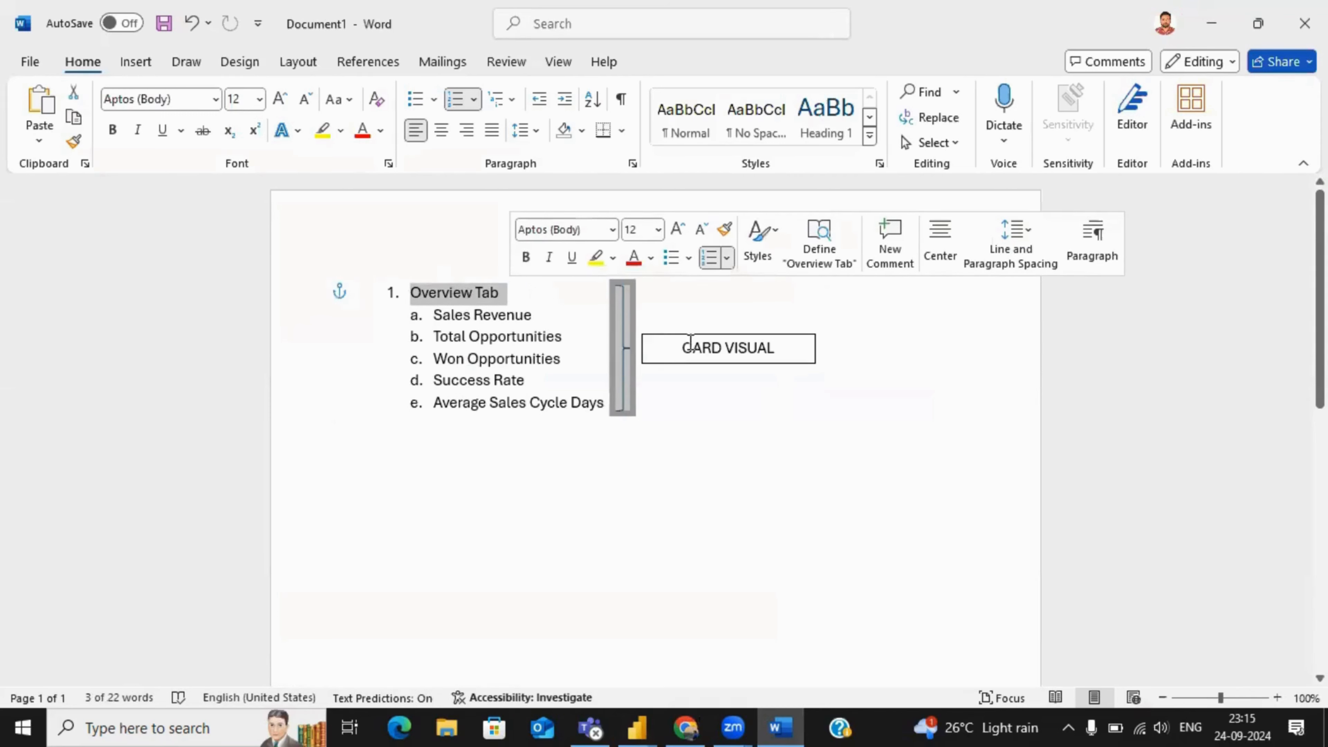
pyautogui.moveTo(680, 346); pyautogui.dragTo(773, 352)
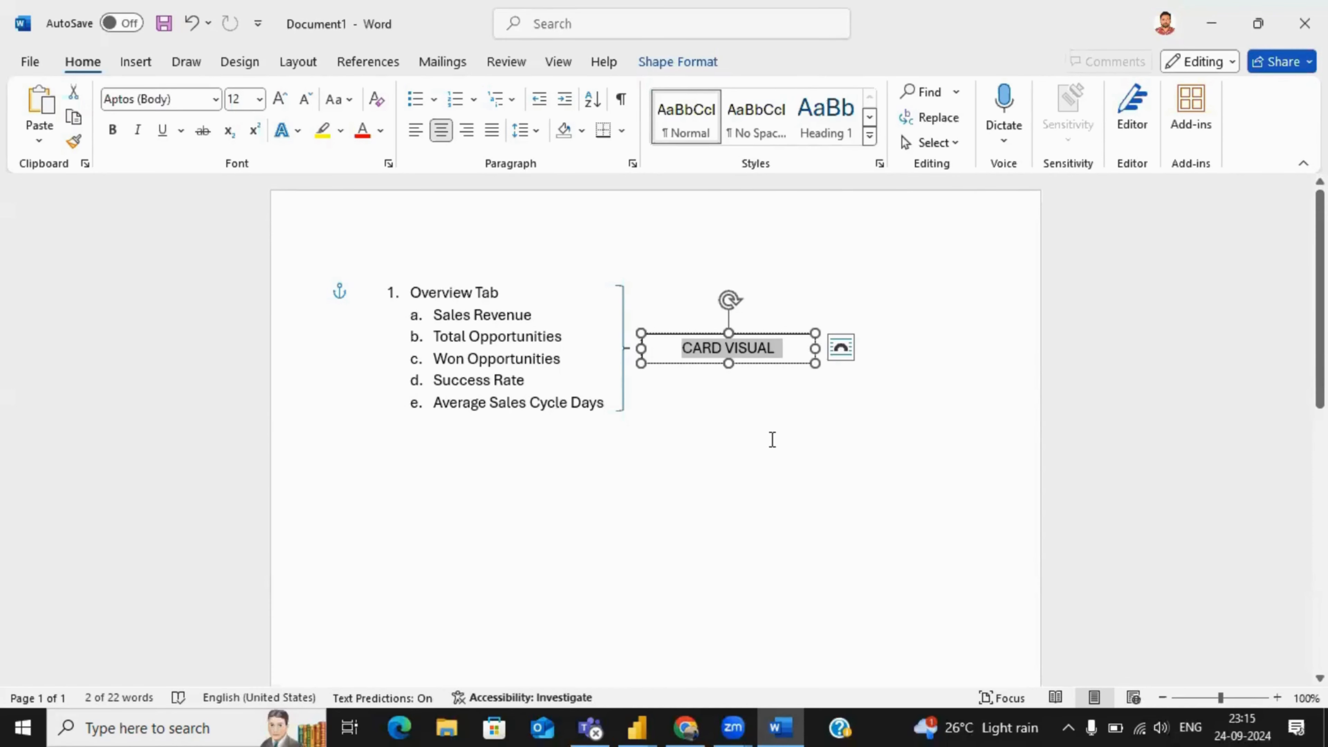
pyautogui.click(780, 725)
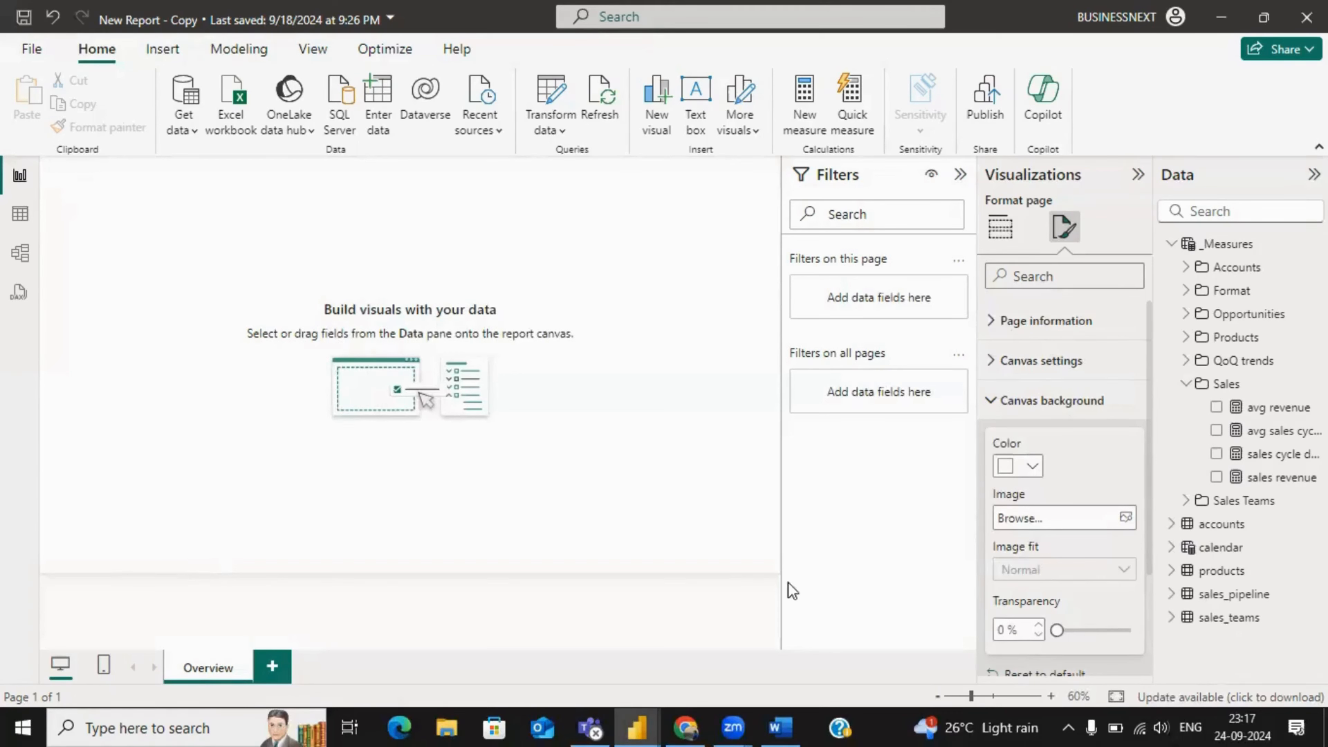
# - Set the Overview page's canvas type to Custom with a height of 800 px and a width of 1400 px
pyautogui.click(1027, 327)
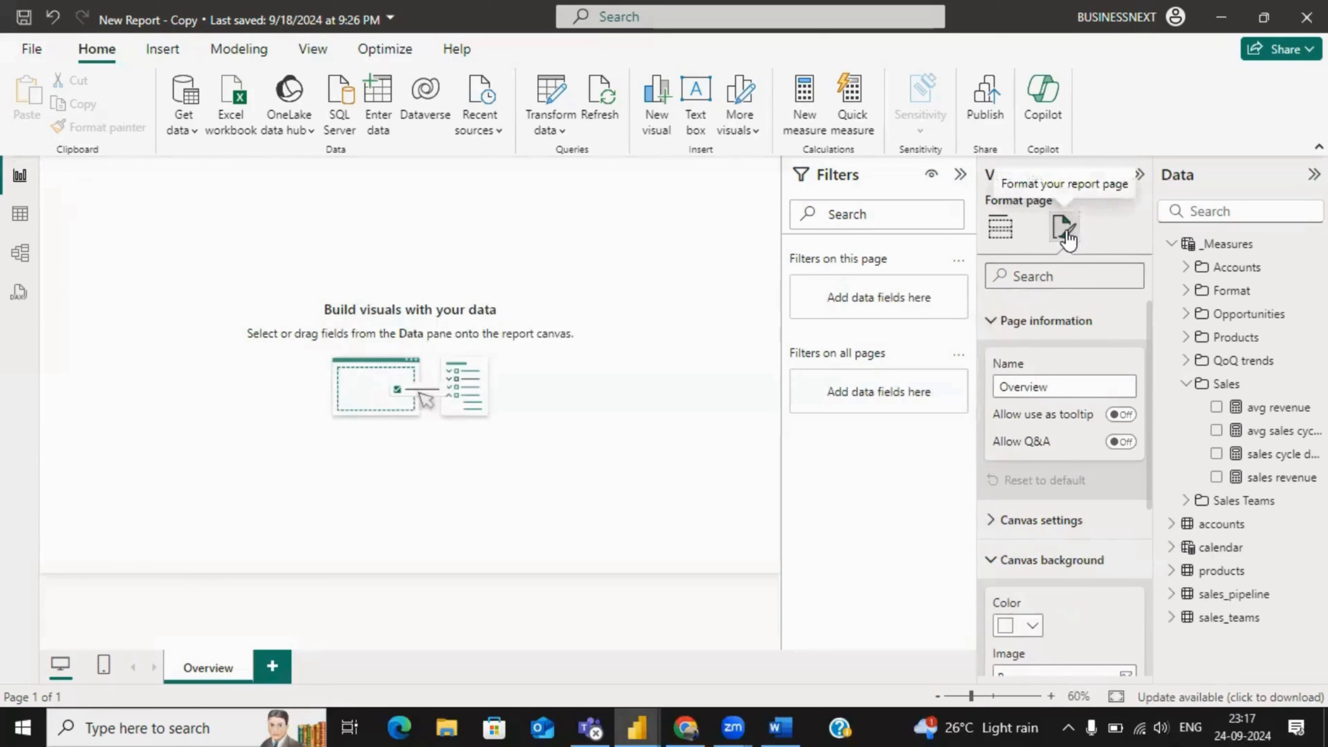
pyautogui.click(1023, 322)
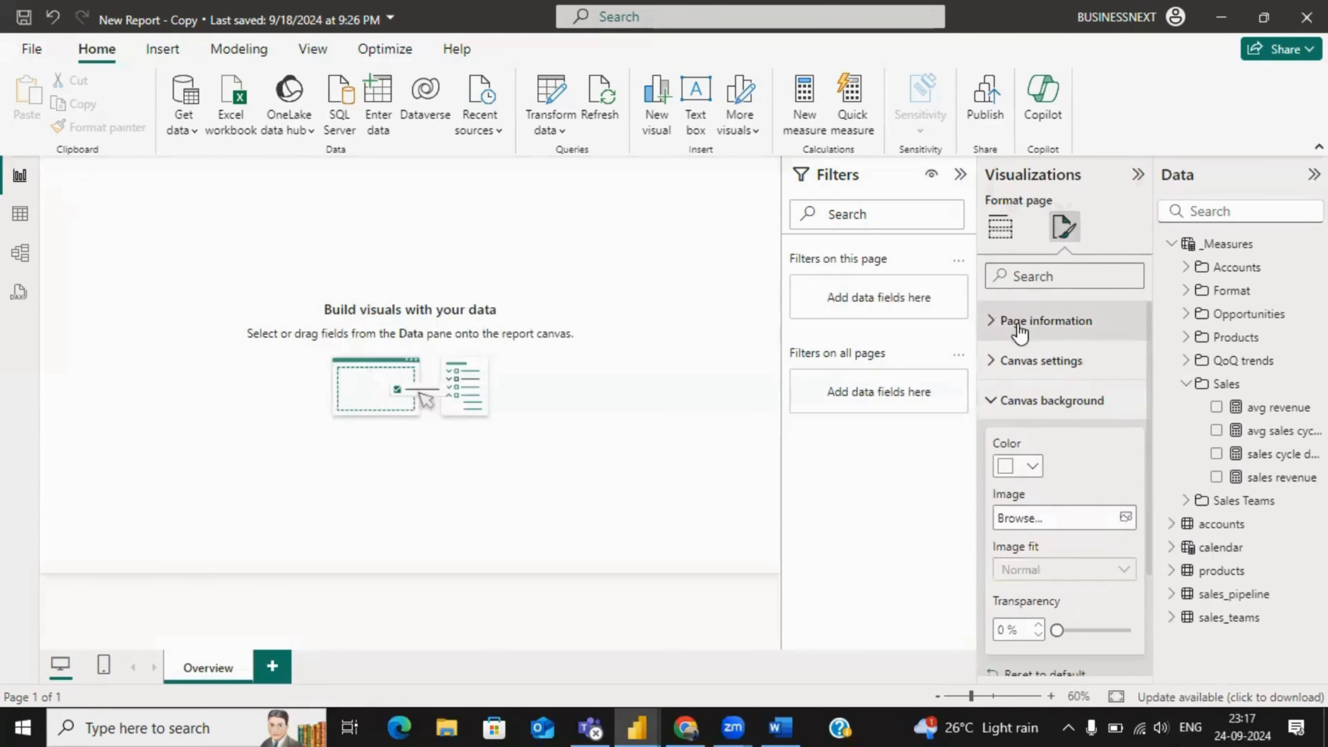
pyautogui.click(991, 366)
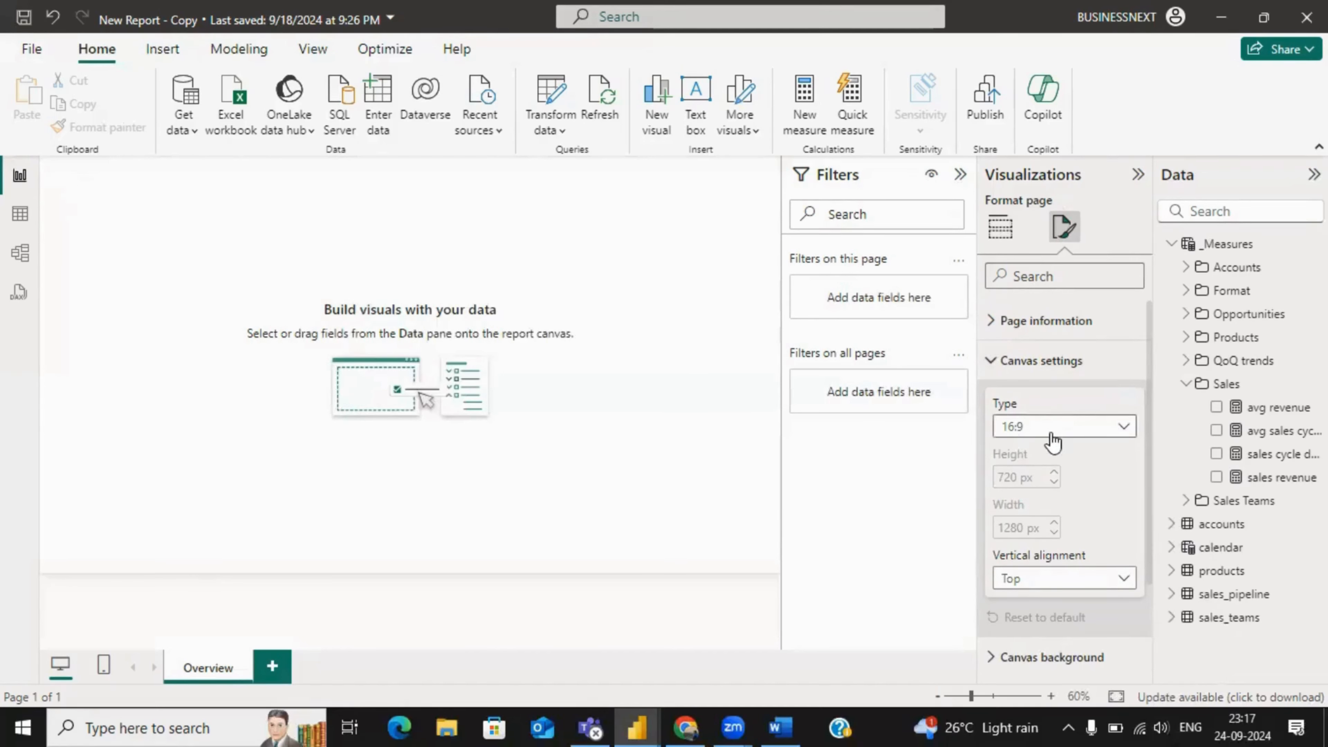
pyautogui.click(1029, 426)
pyautogui.click(1033, 541)
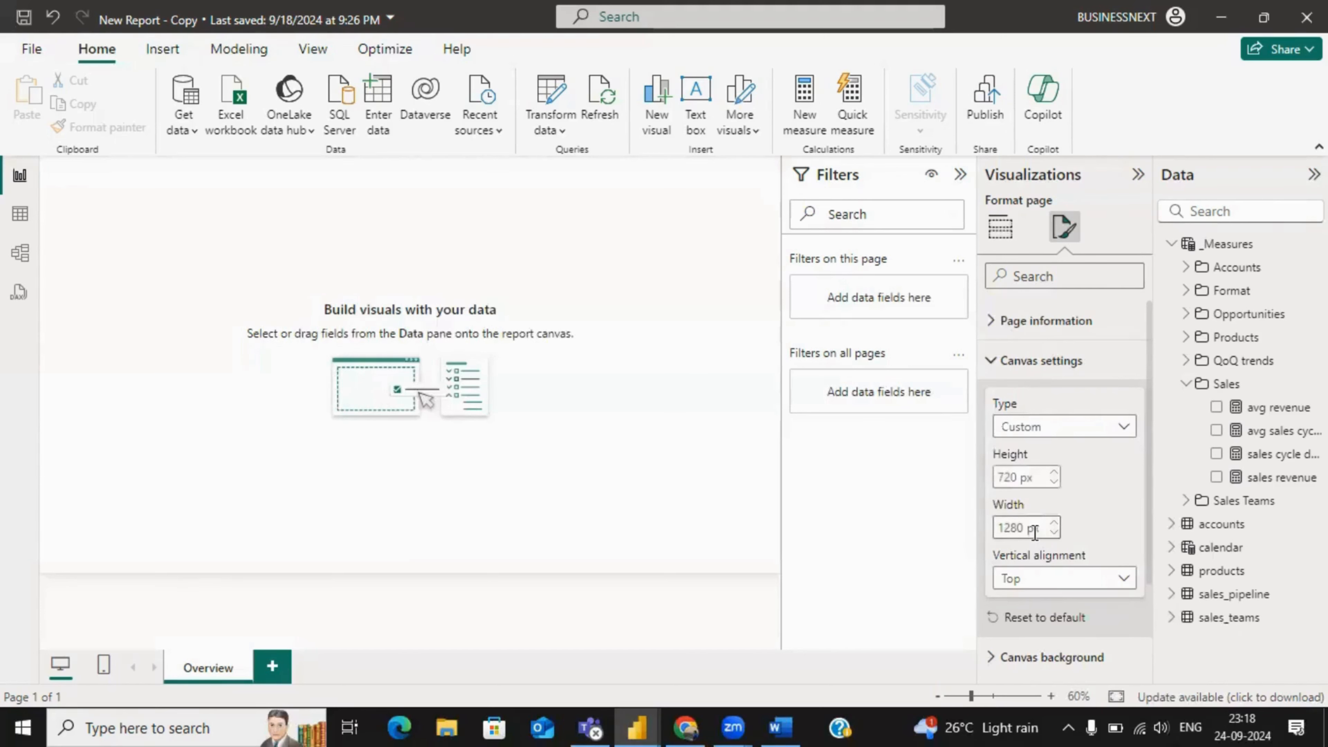
pyautogui.doubleClick(998, 477)
pyautogui.write('800')
pyautogui.press('Return')
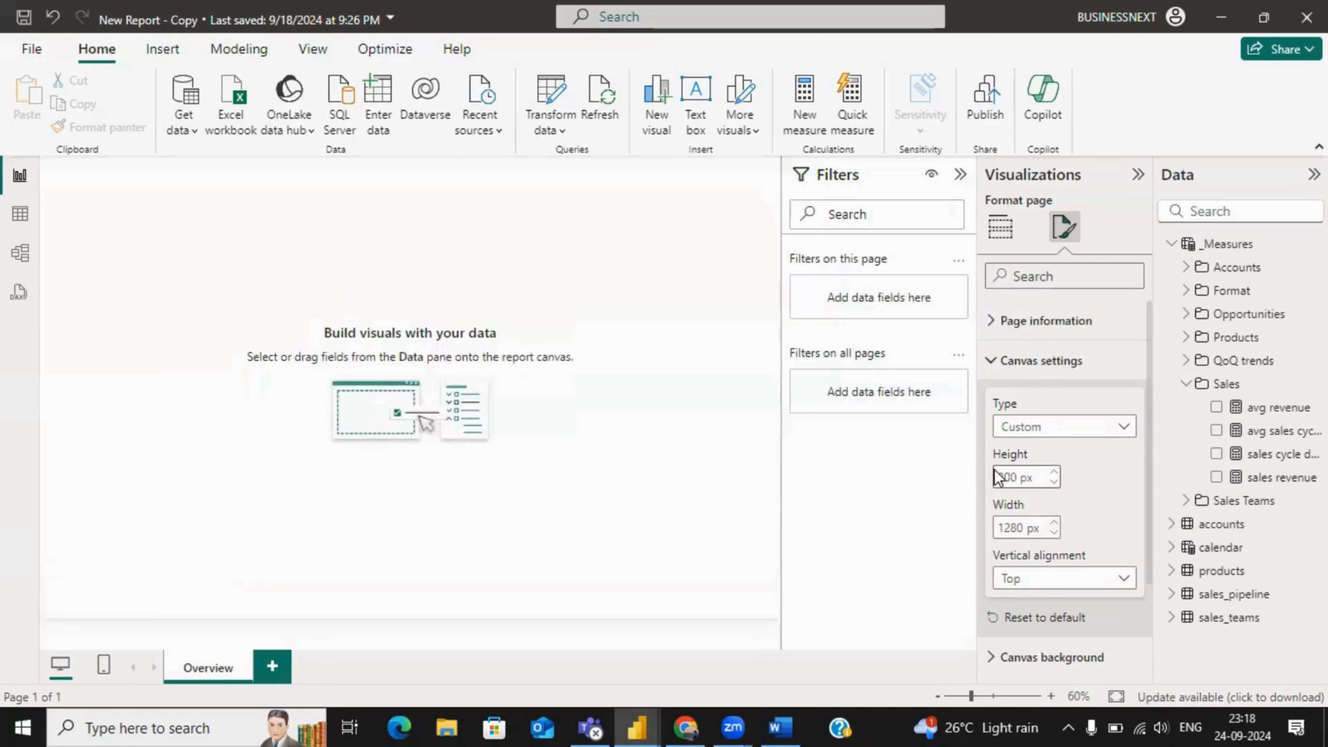
pyautogui.doubleClick(1011, 528)
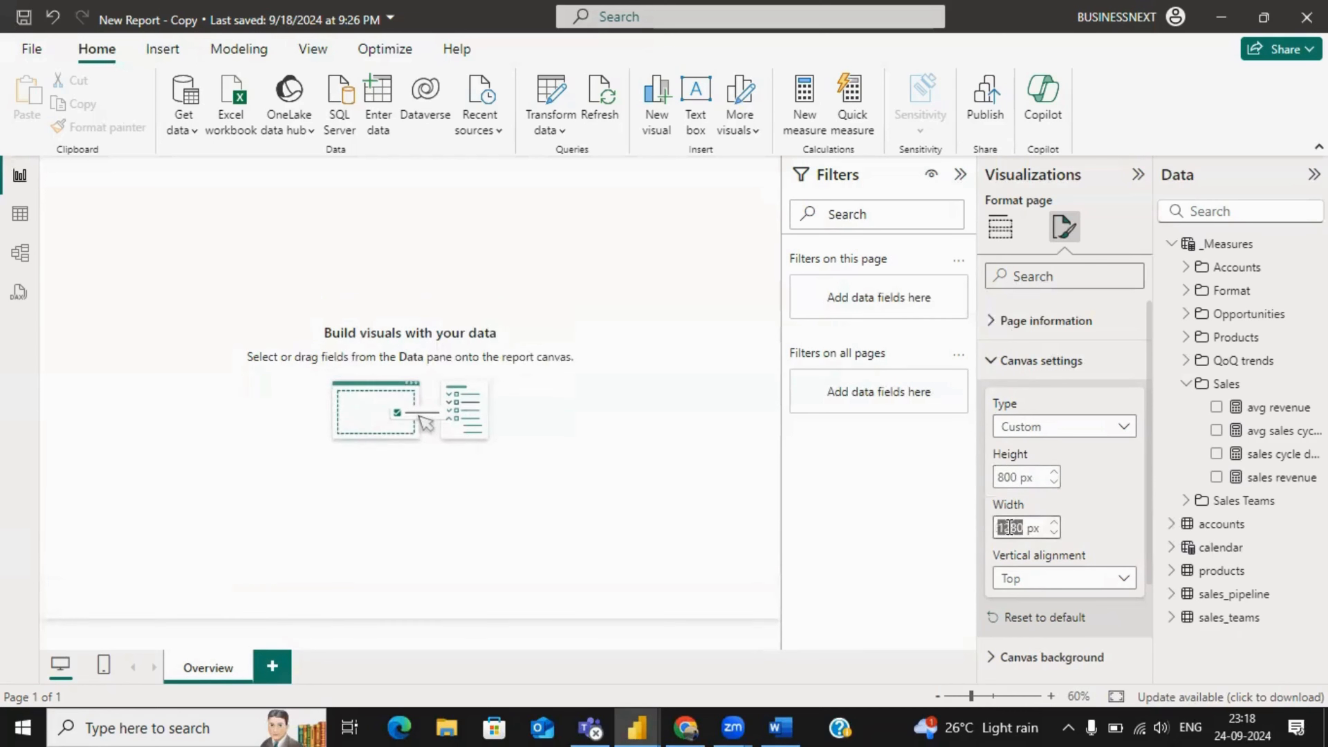
pyautogui.write('1400')
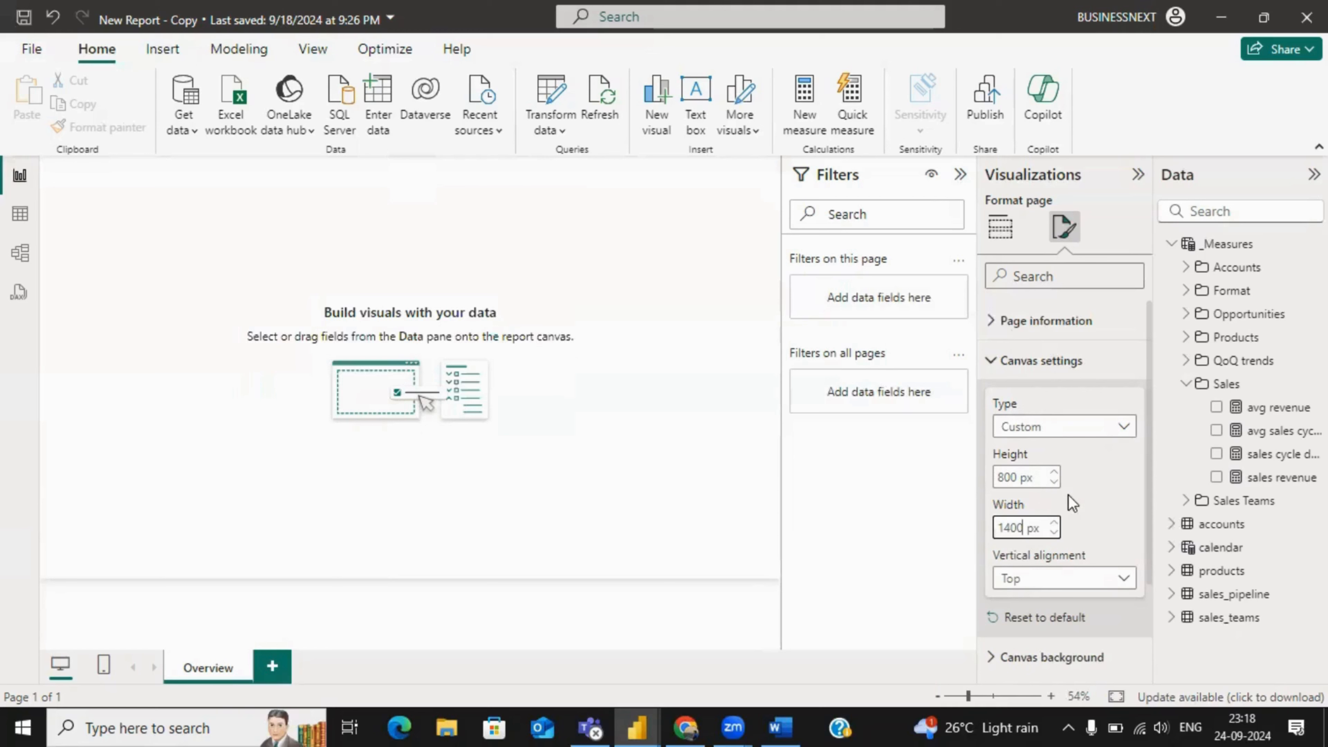
pyautogui.click(1101, 490)
pyautogui.click(1005, 366)
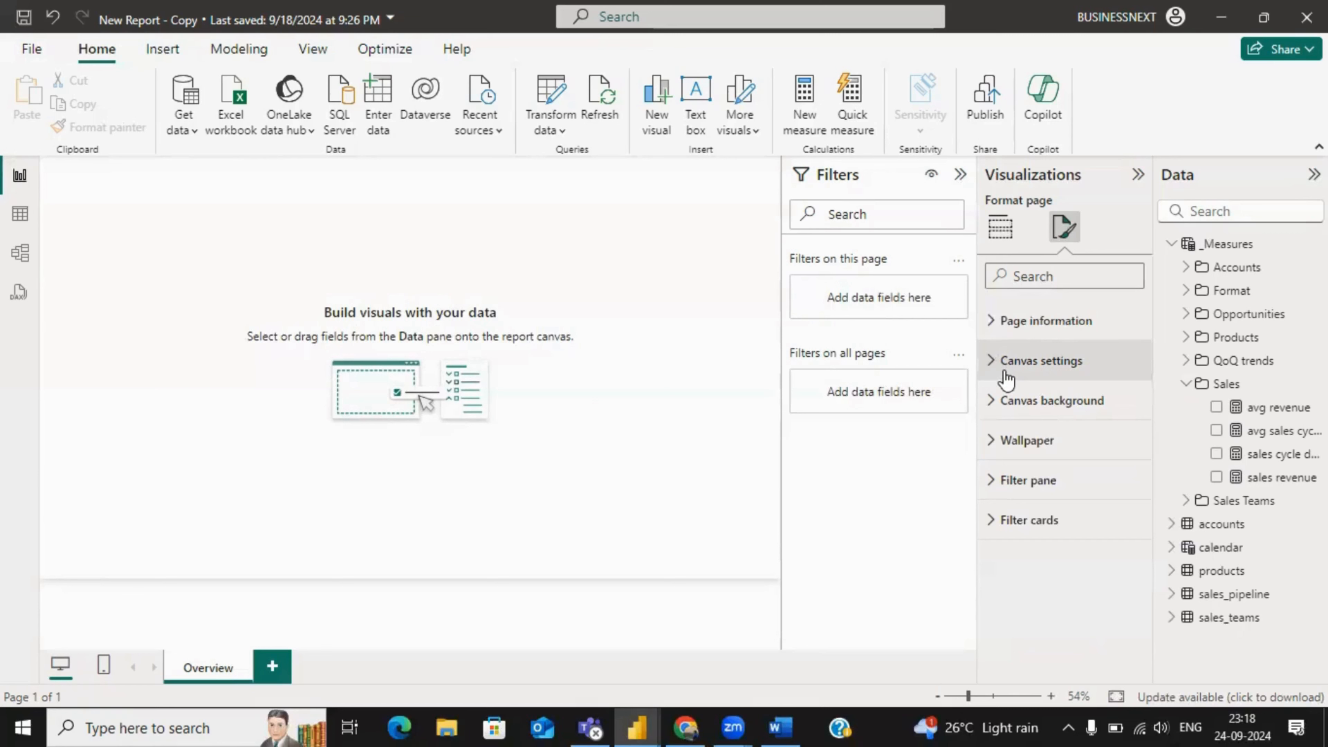
# - Set the Overview page's canvas background to the light lavender recent color and its transparency to 100%
pyautogui.click(1018, 407)
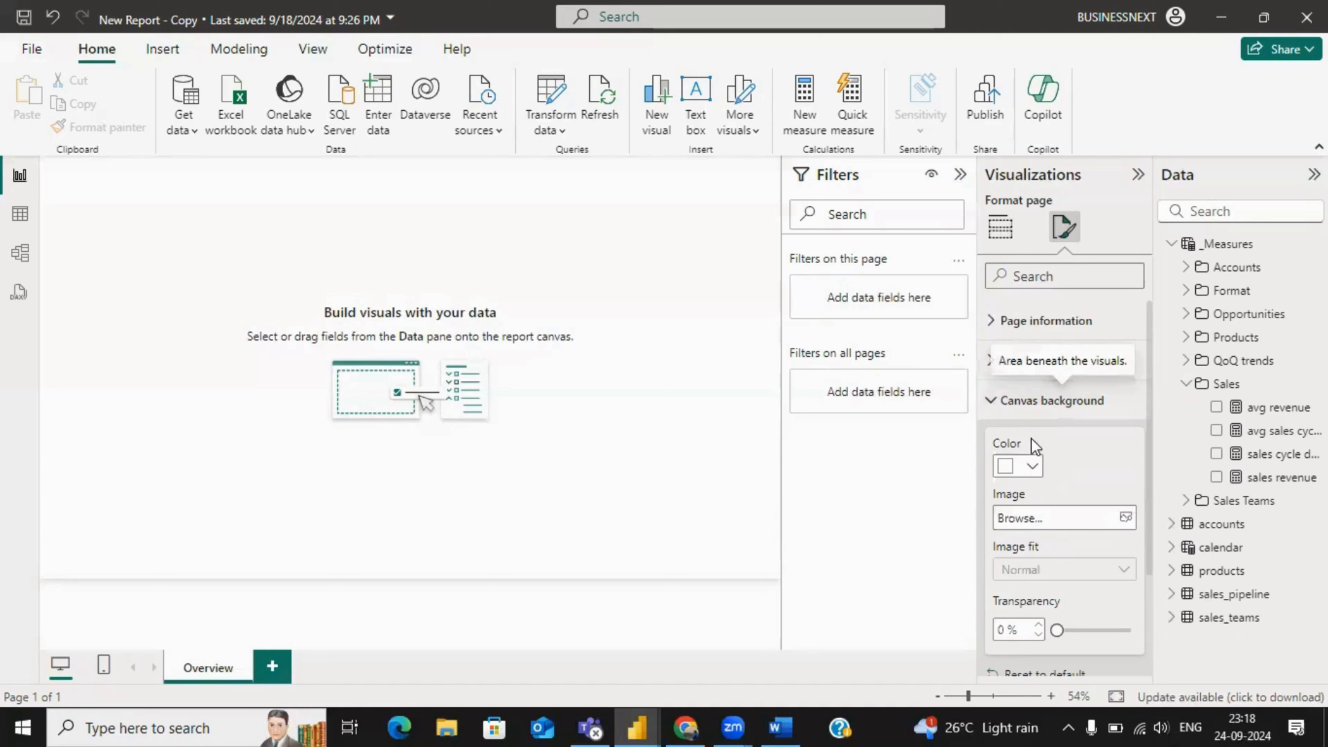
pyautogui.click(1031, 465)
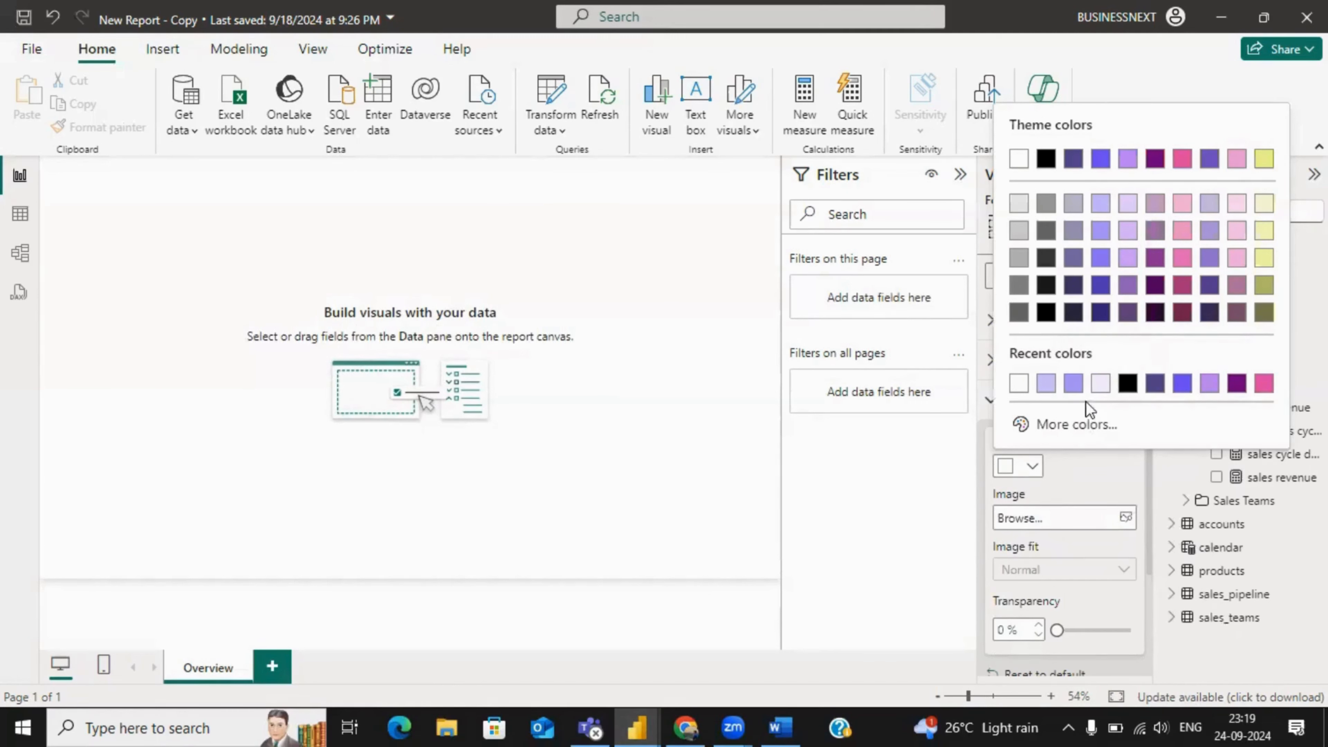
pyautogui.click(1100, 387)
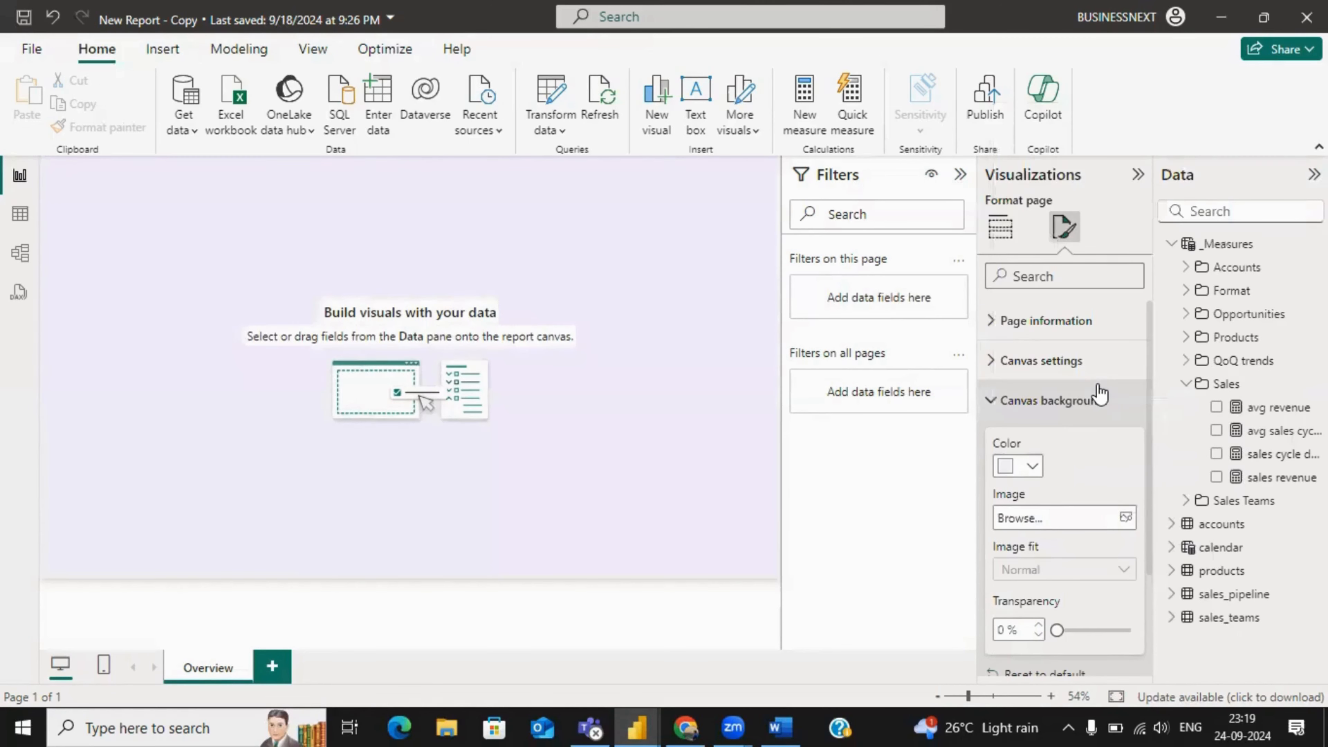
pyautogui.click(1032, 466)
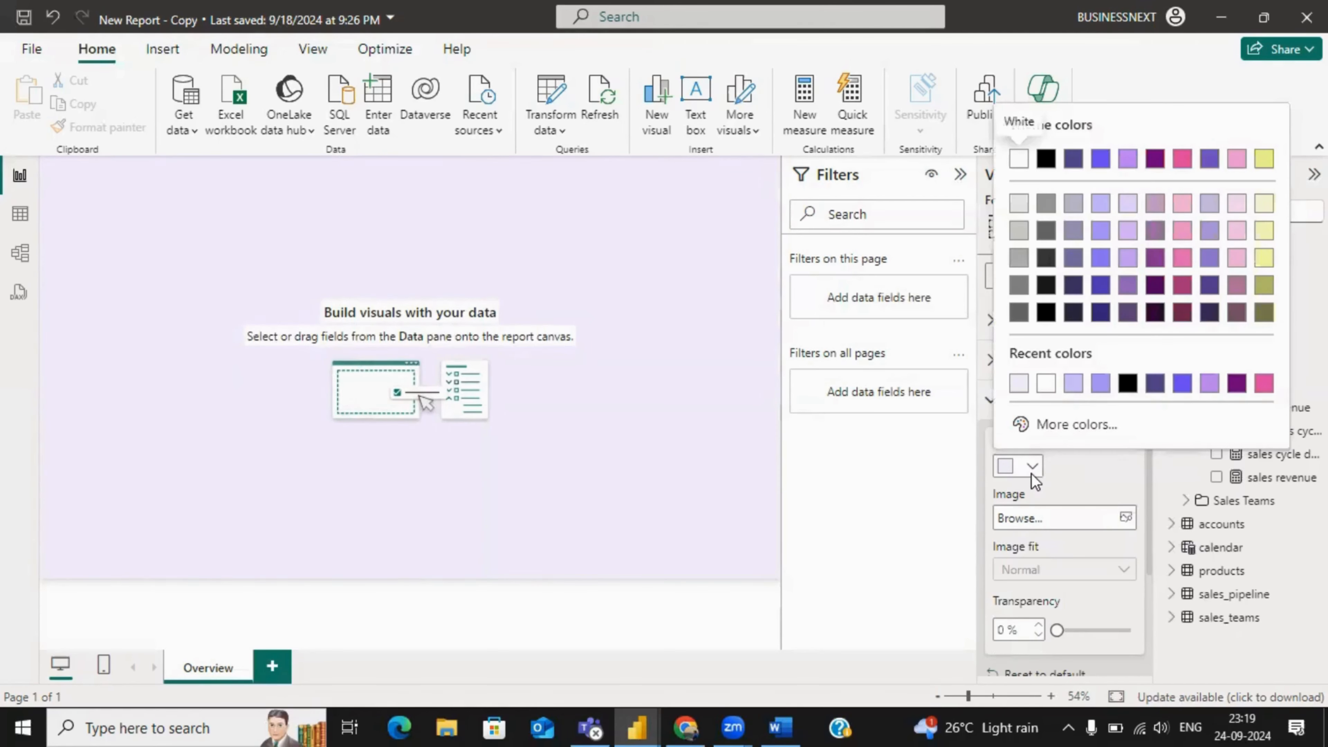
pyautogui.click(1020, 384)
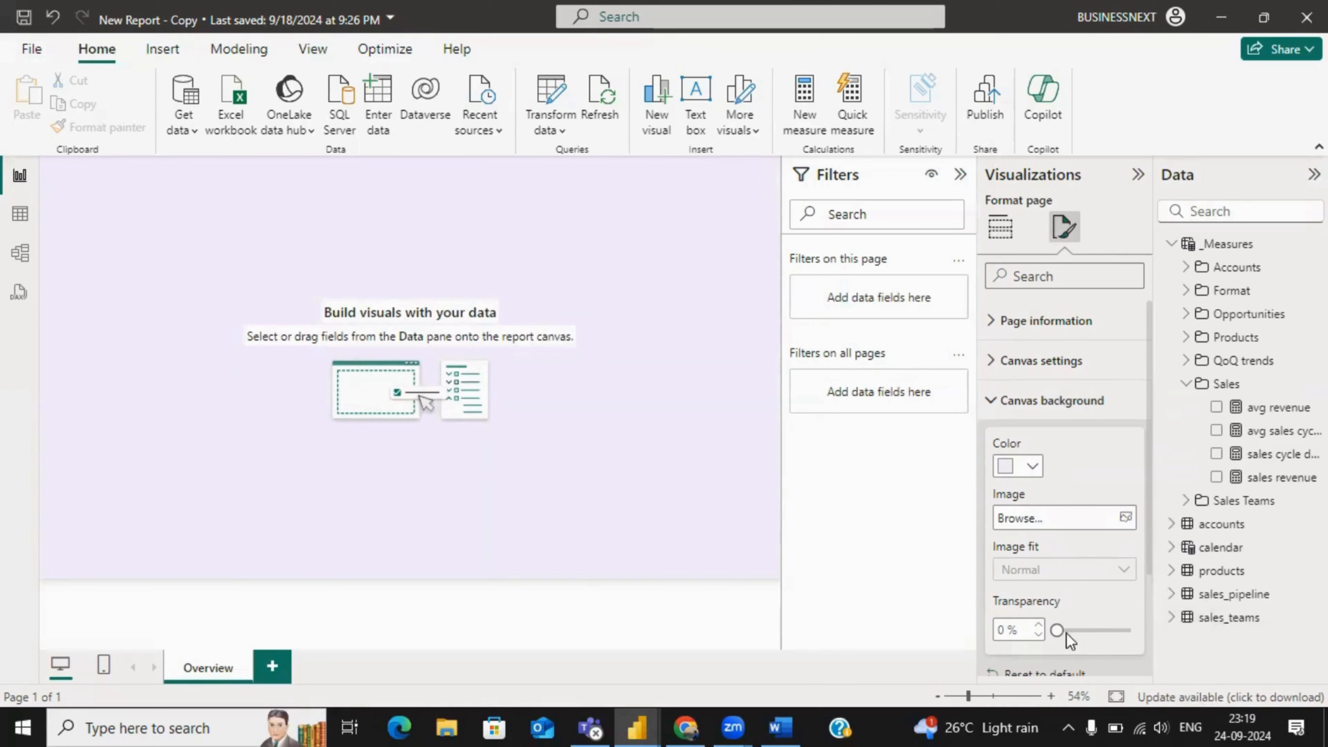
pyautogui.moveTo(1055, 631); pyautogui.dragTo(1149, 635)
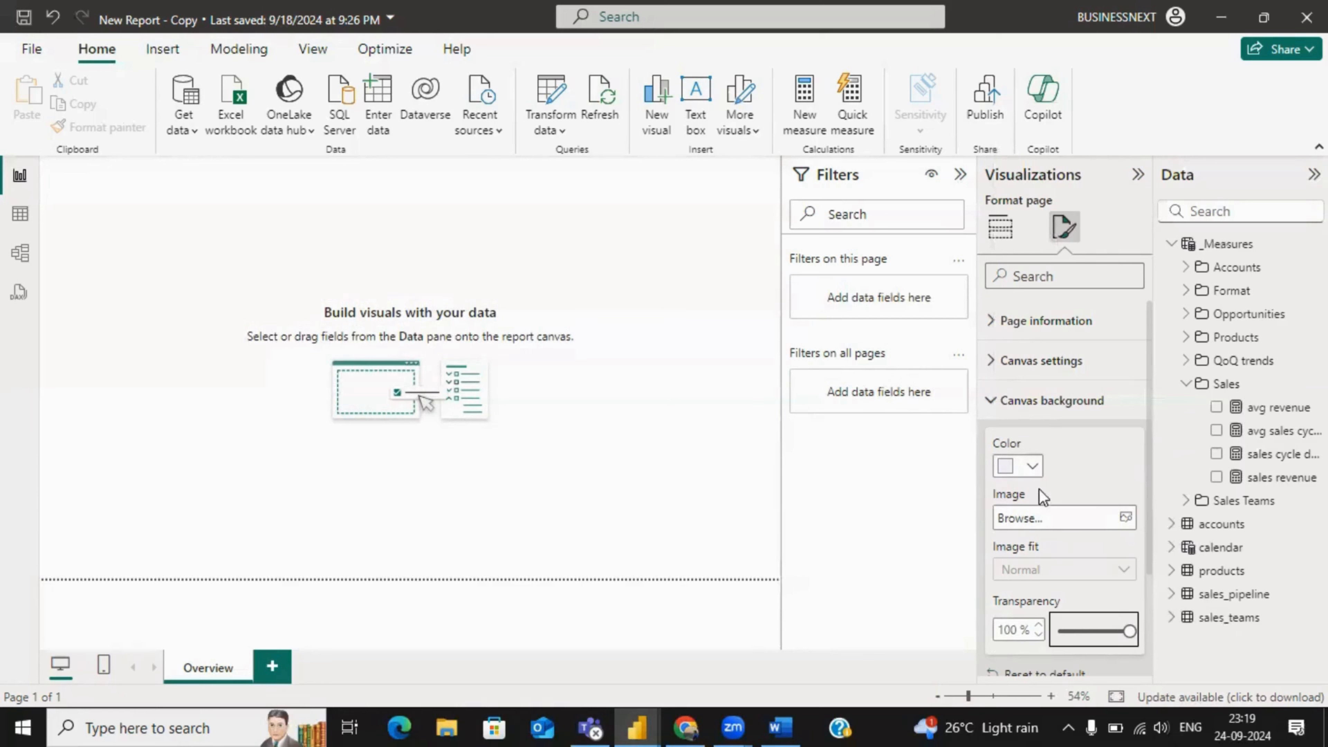
# - Switch to the Color Hunt palette in Chrome, copy the #F5EFFF color code, and return to the Power BI report
pyautogui.click(1033, 471)
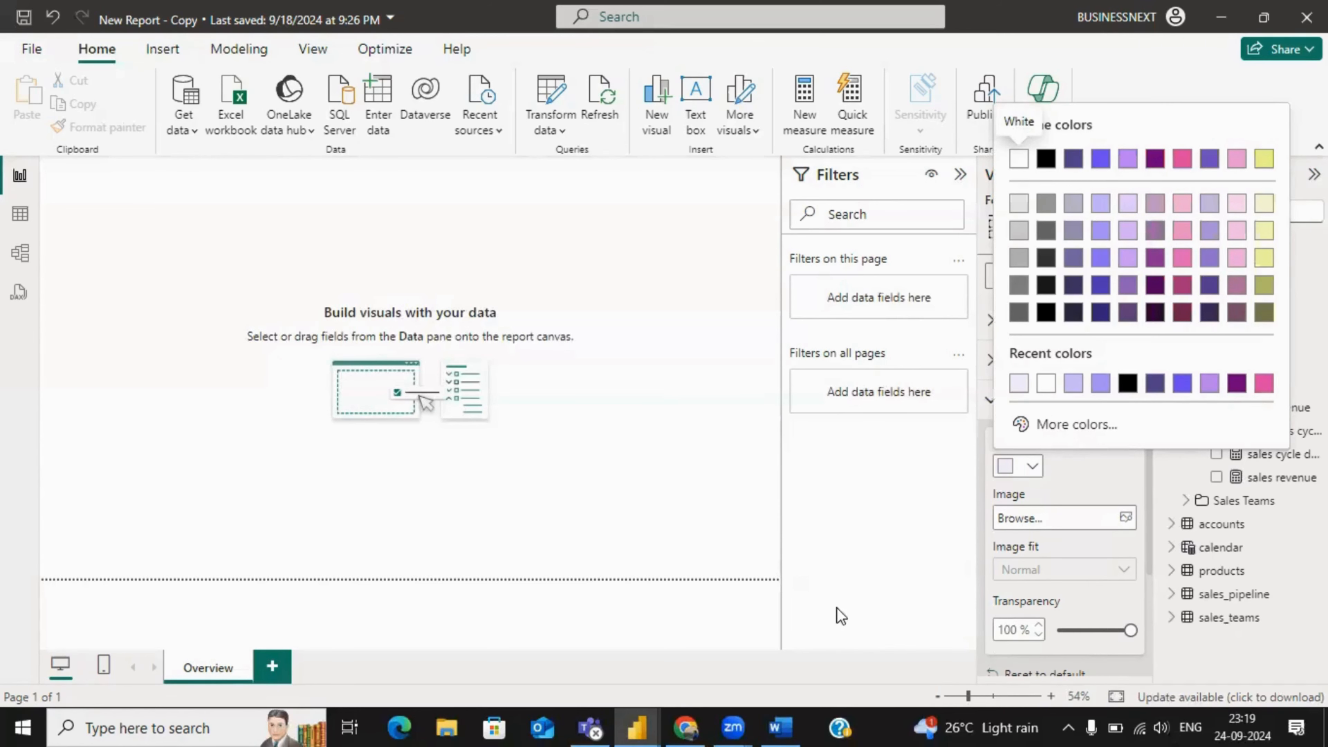
pyautogui.click(687, 726)
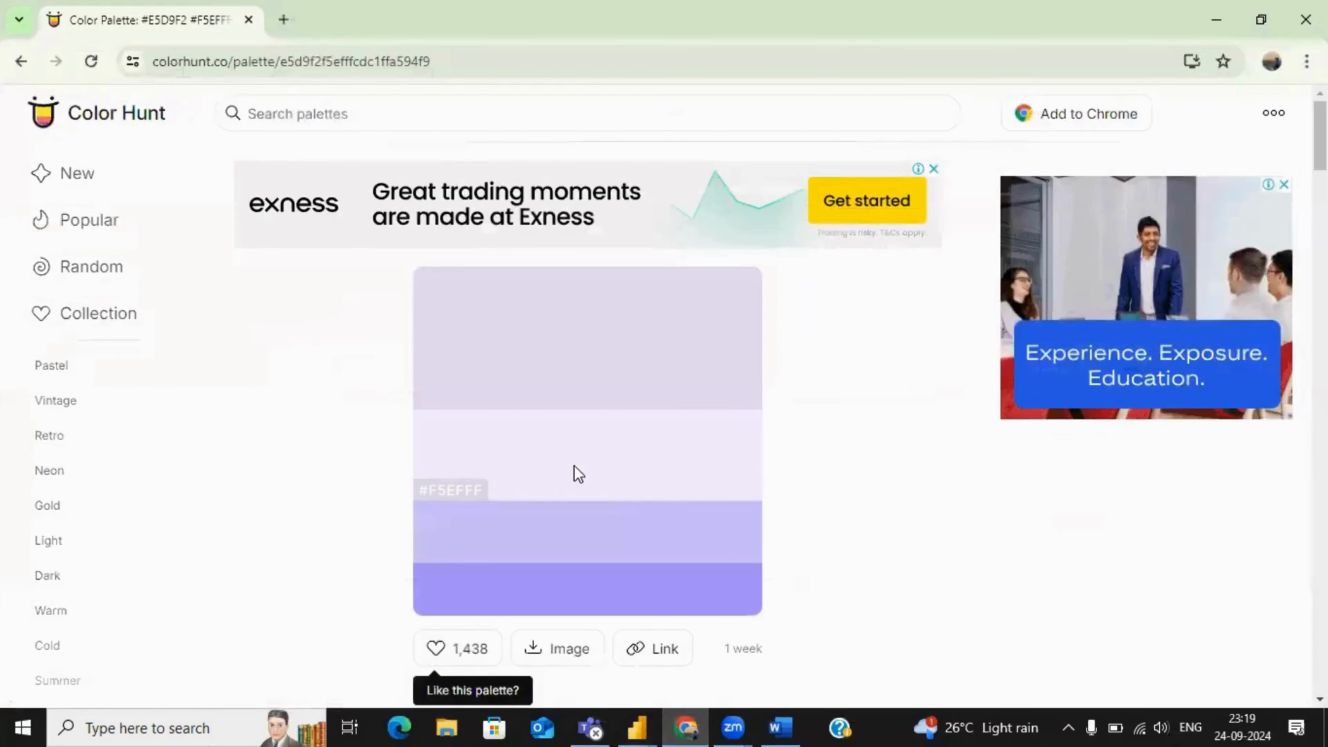
pyautogui.click(460, 489)
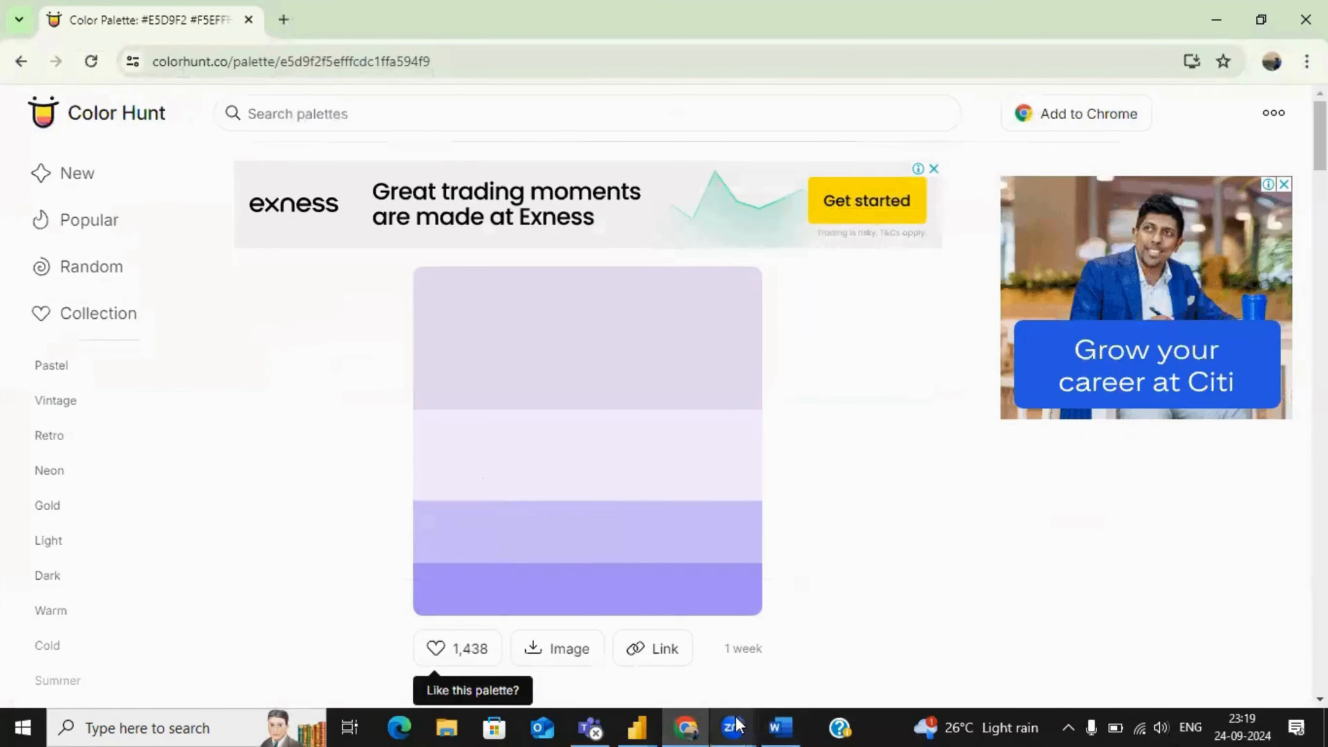
pyautogui.click(685, 726)
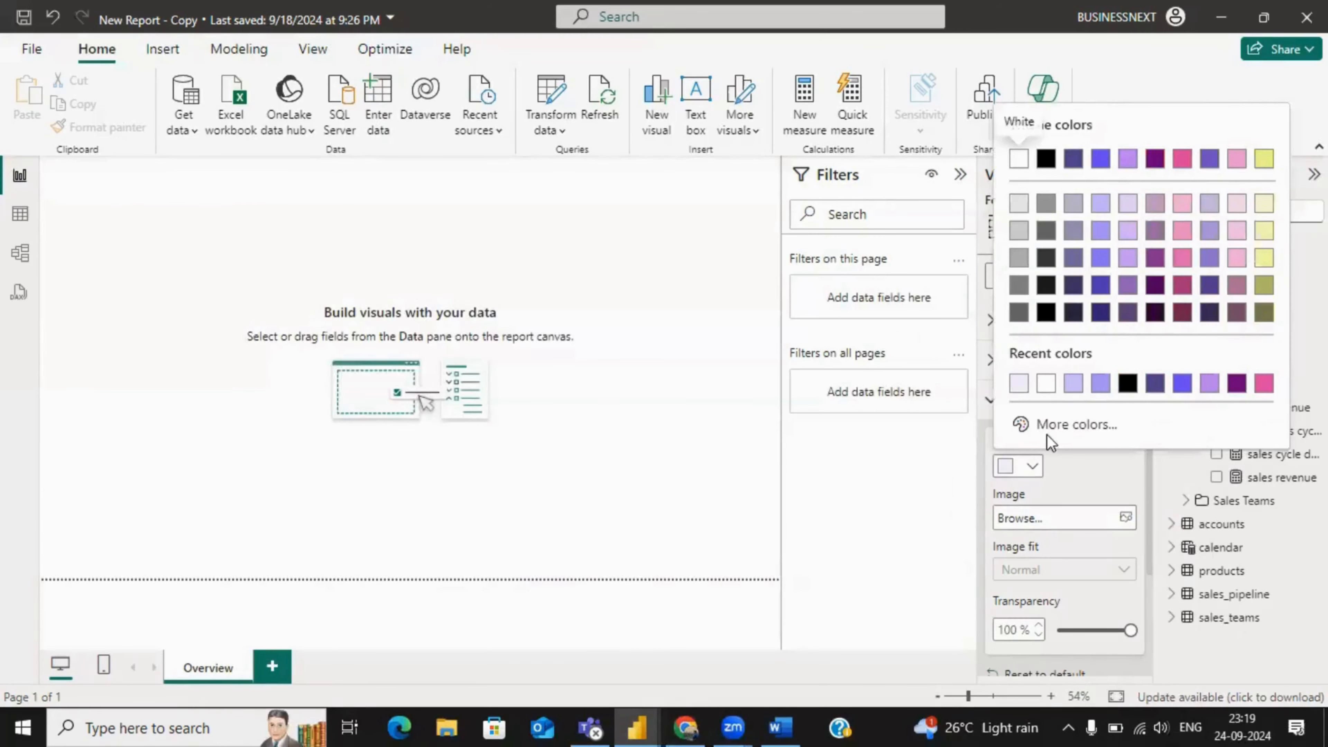
# - Apply #F5EFFF as the custom canvas background color and set the background transparency to 0%
pyautogui.click(1056, 424)
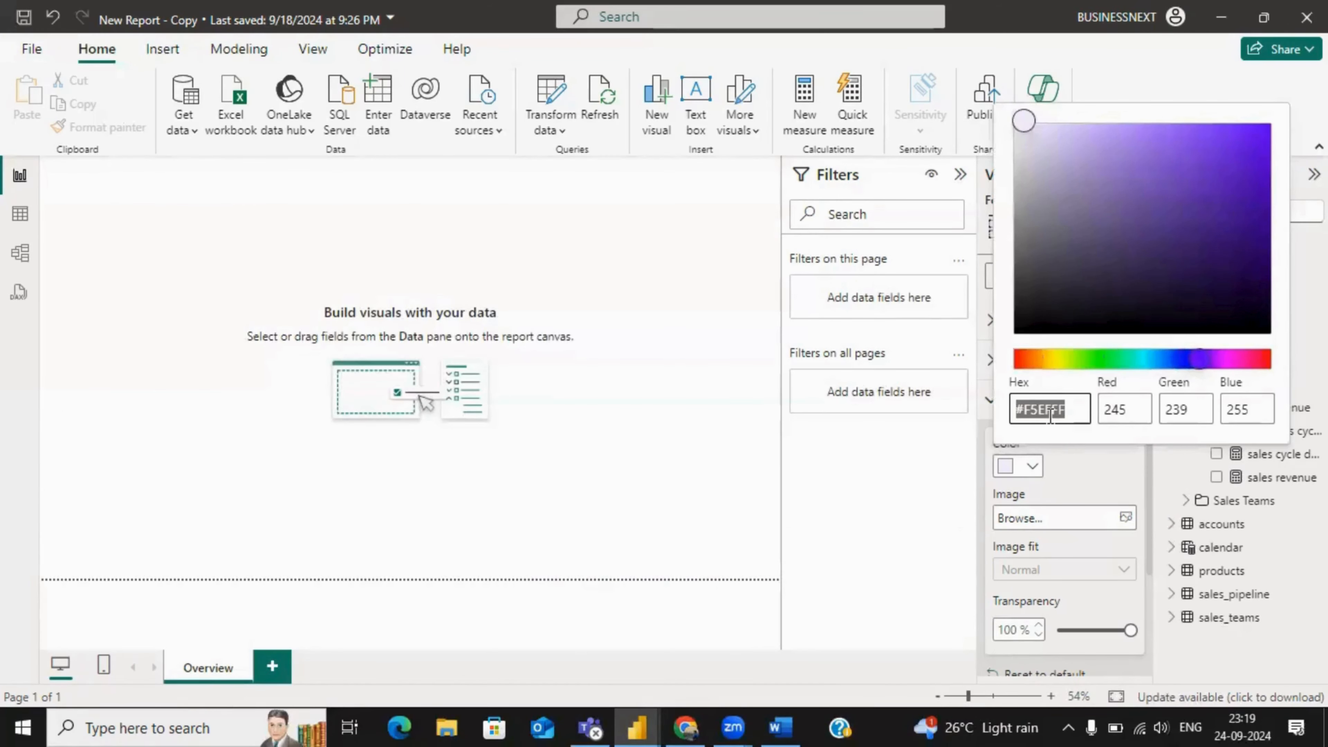
pyautogui.hotkey('ctrl', 'v')
pyautogui.click(1038, 480)
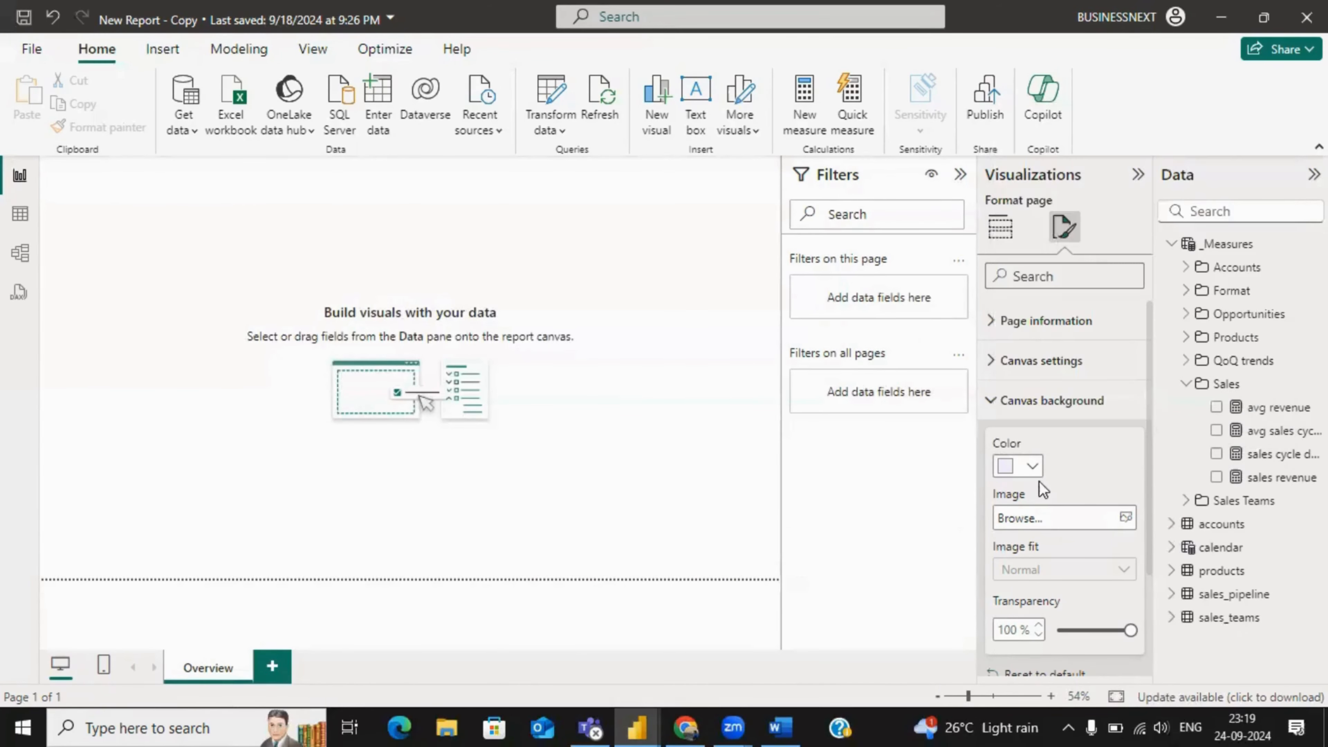
pyautogui.moveTo(1131, 630); pyautogui.dragTo(1043, 644)
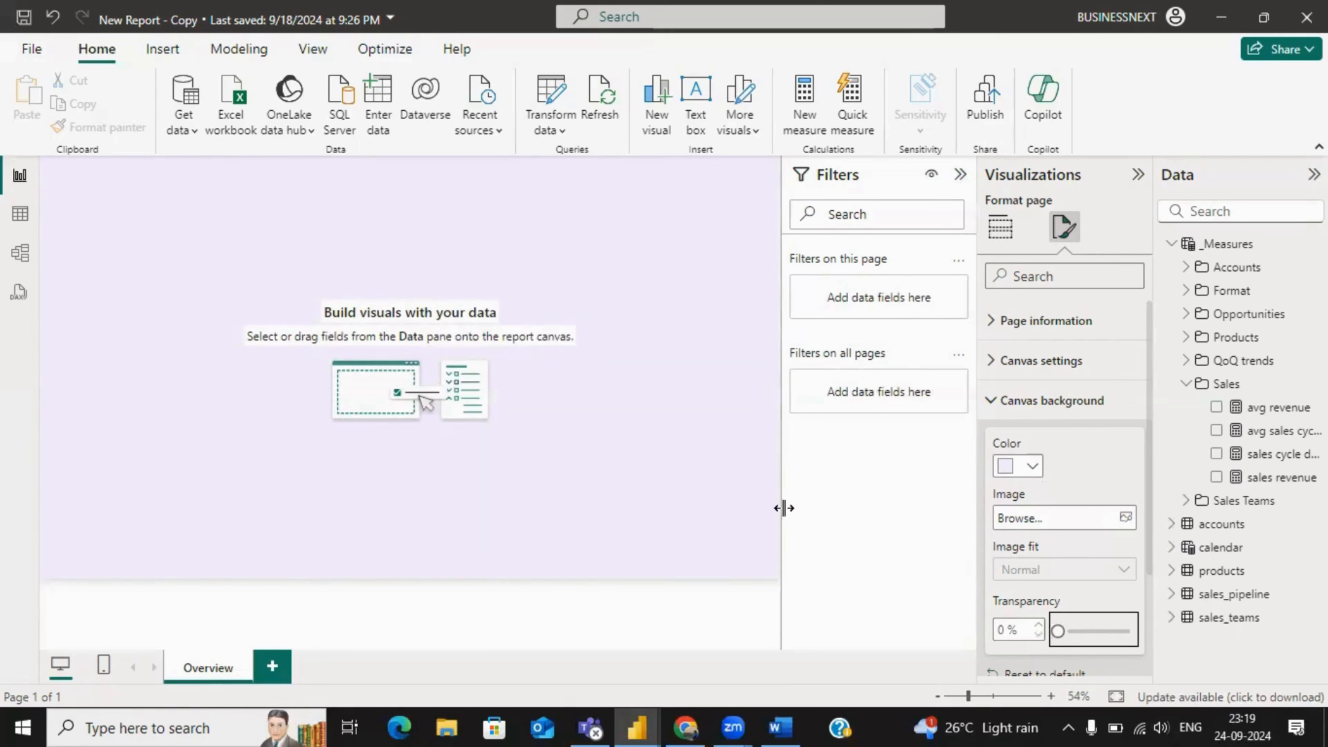
pyautogui.click(891, 516)
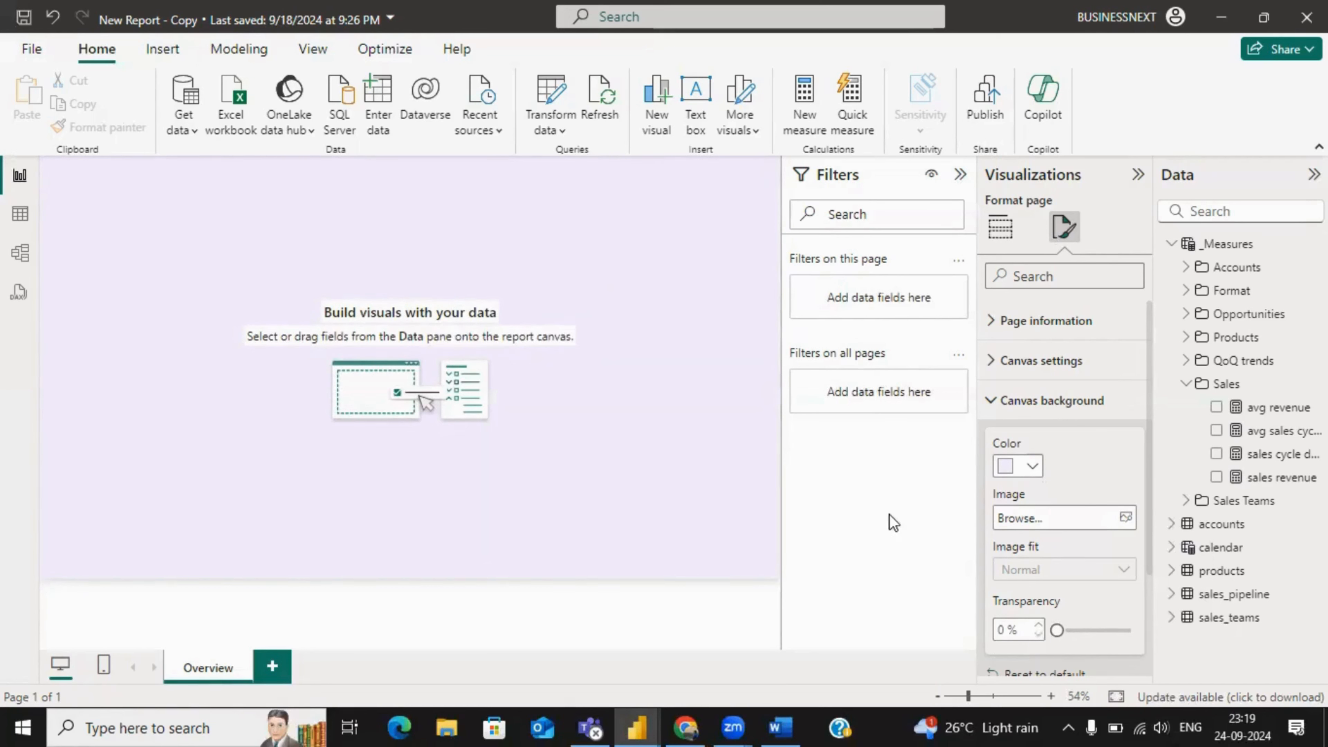
# - Switch to the Word document, review Sales Revenue as a planned card visual, and return to the Power BI report
pyautogui.click(793, 716)
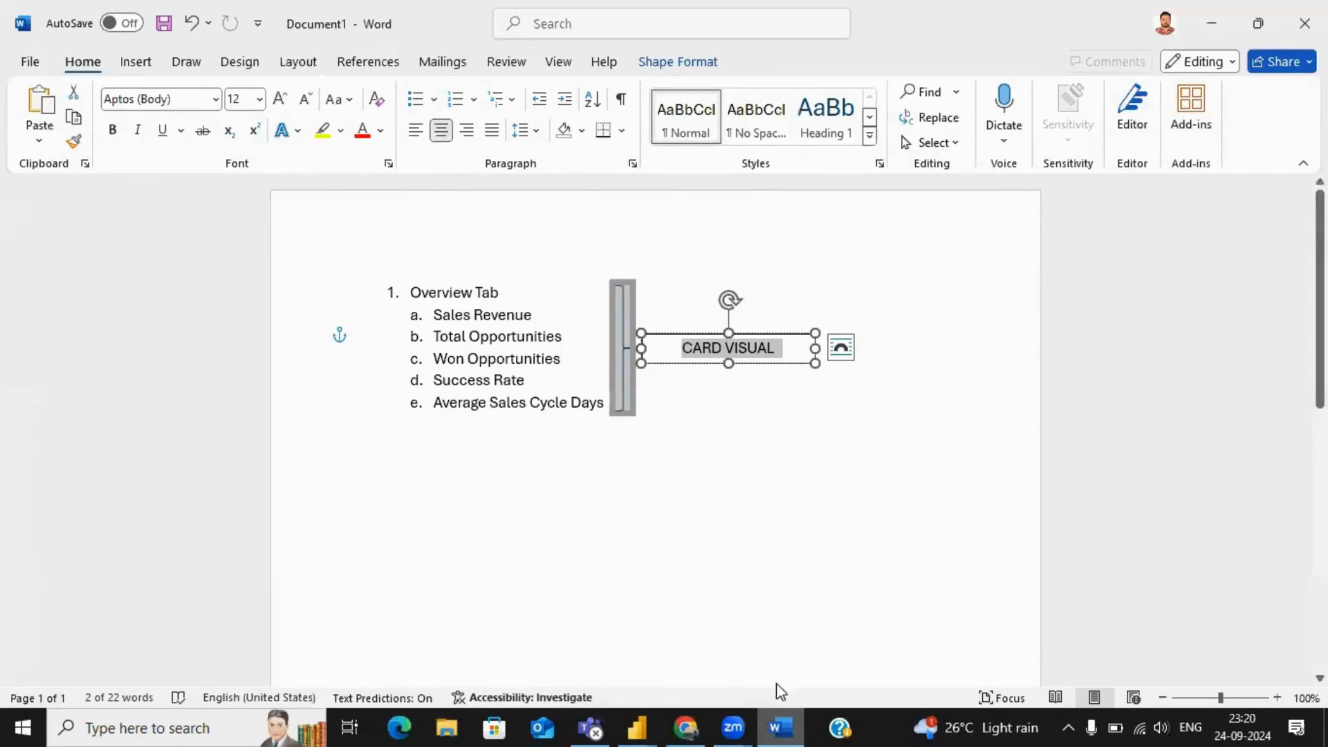
pyautogui.click(761, 587)
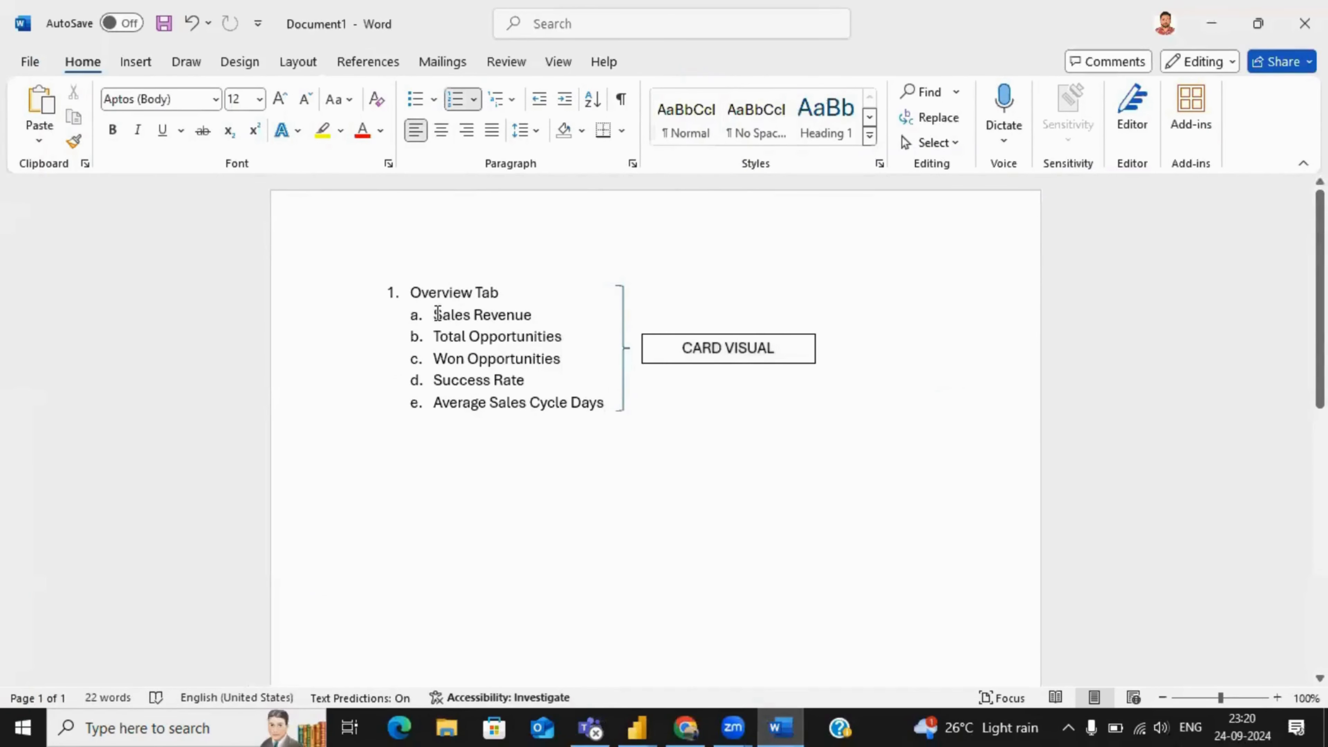
pyautogui.moveTo(438, 314); pyautogui.dragTo(542, 313)
pyautogui.moveTo(686, 347); pyautogui.dragTo(779, 345)
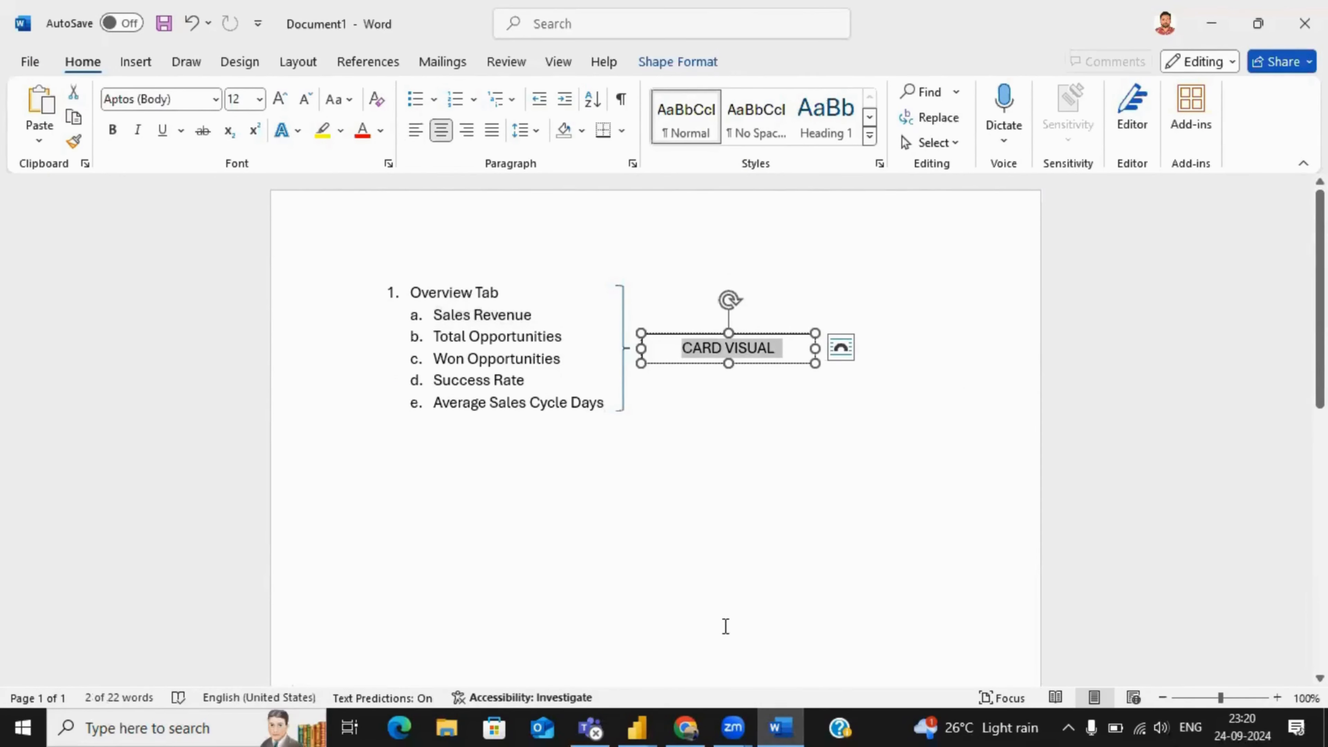
pyautogui.click(775, 727)
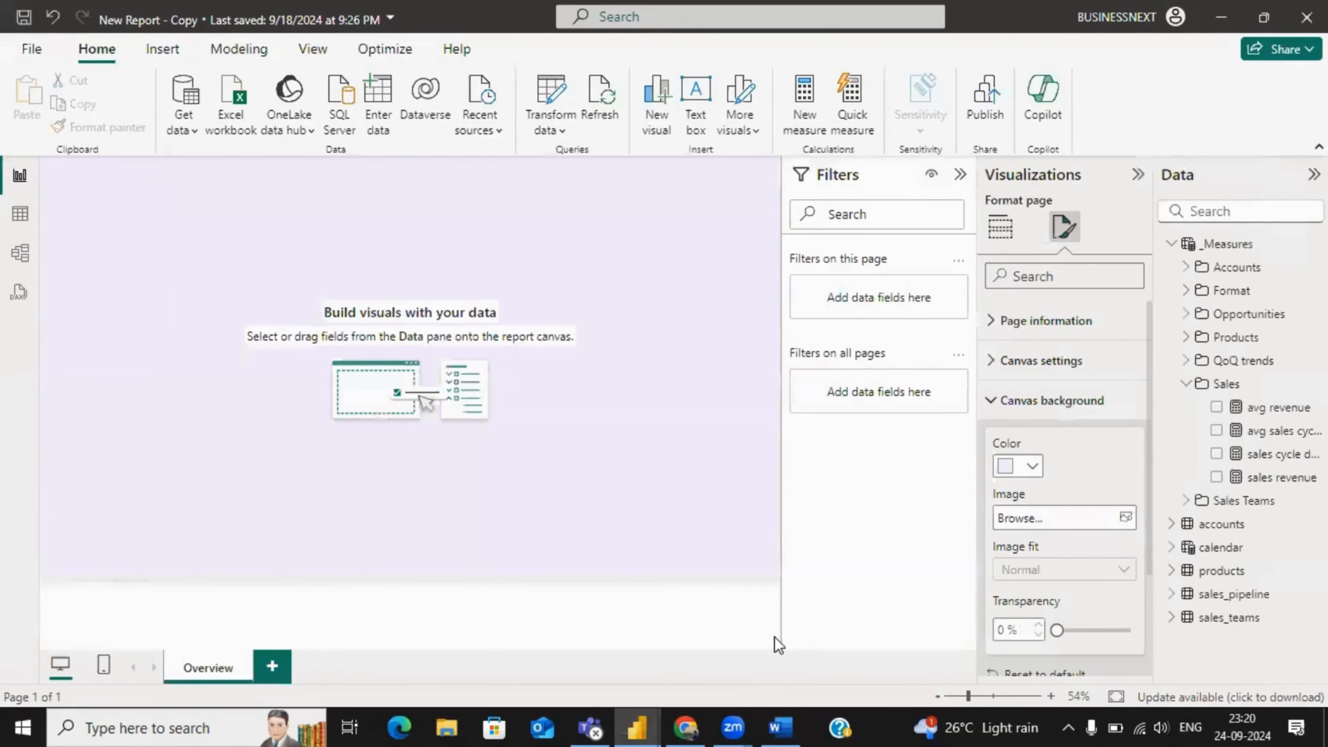
# - Add an empty card visual to the Overview page
pyautogui.click(998, 230)
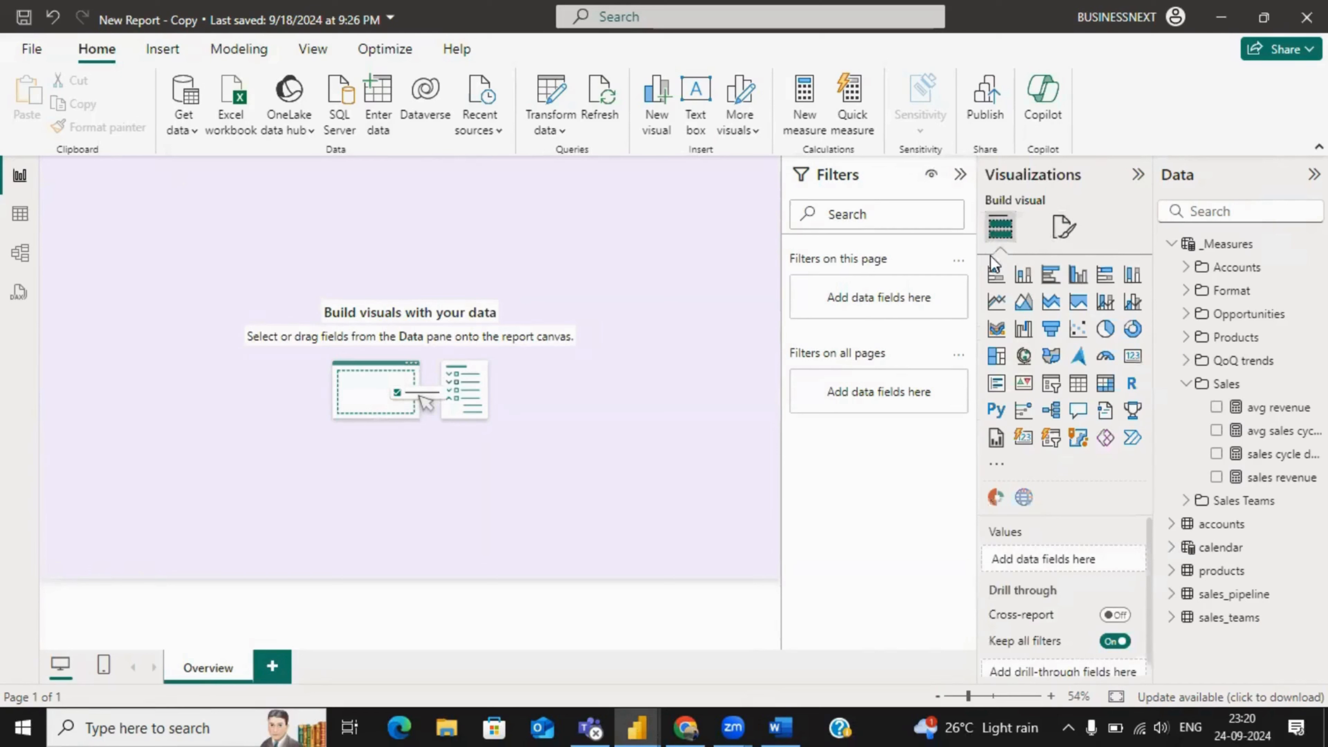
pyautogui.click(1132, 357)
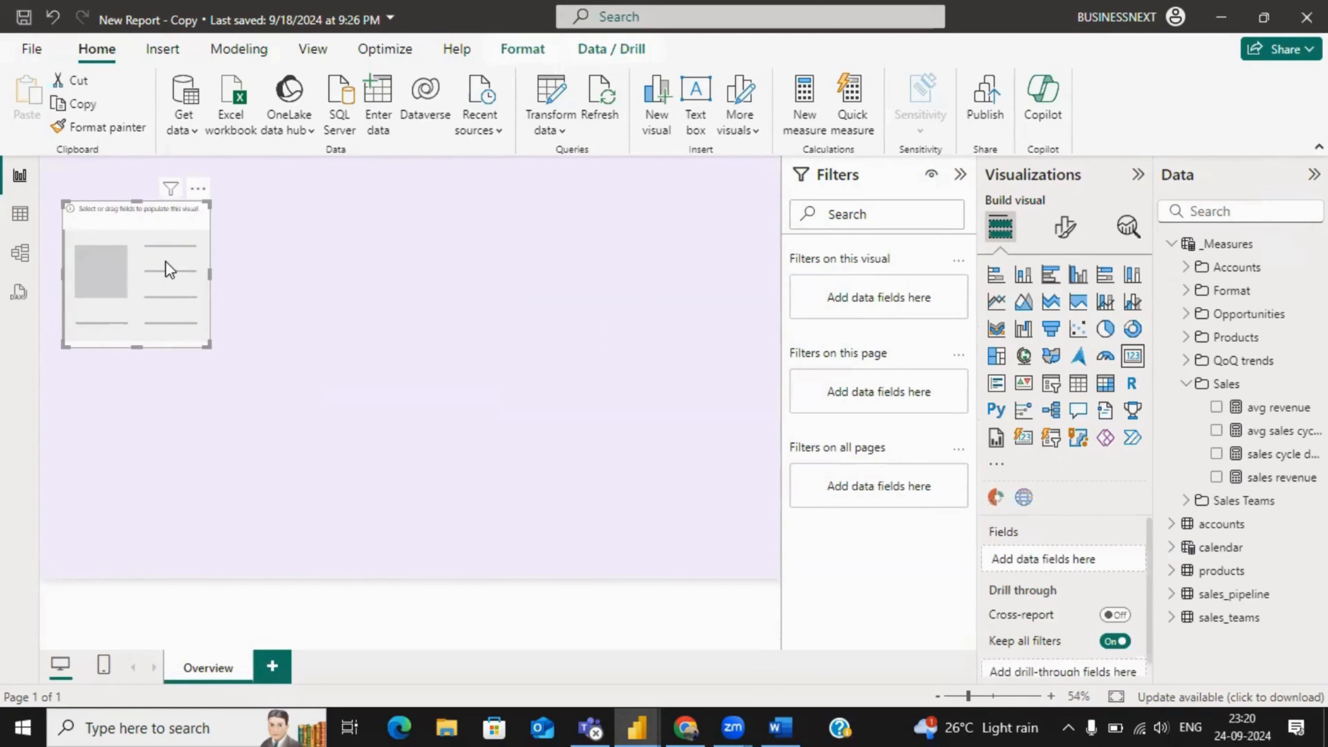
# - Switch to the Word document, highlight the Sales Revenue item in yellow, and return to the Power BI report
pyautogui.click(780, 727)
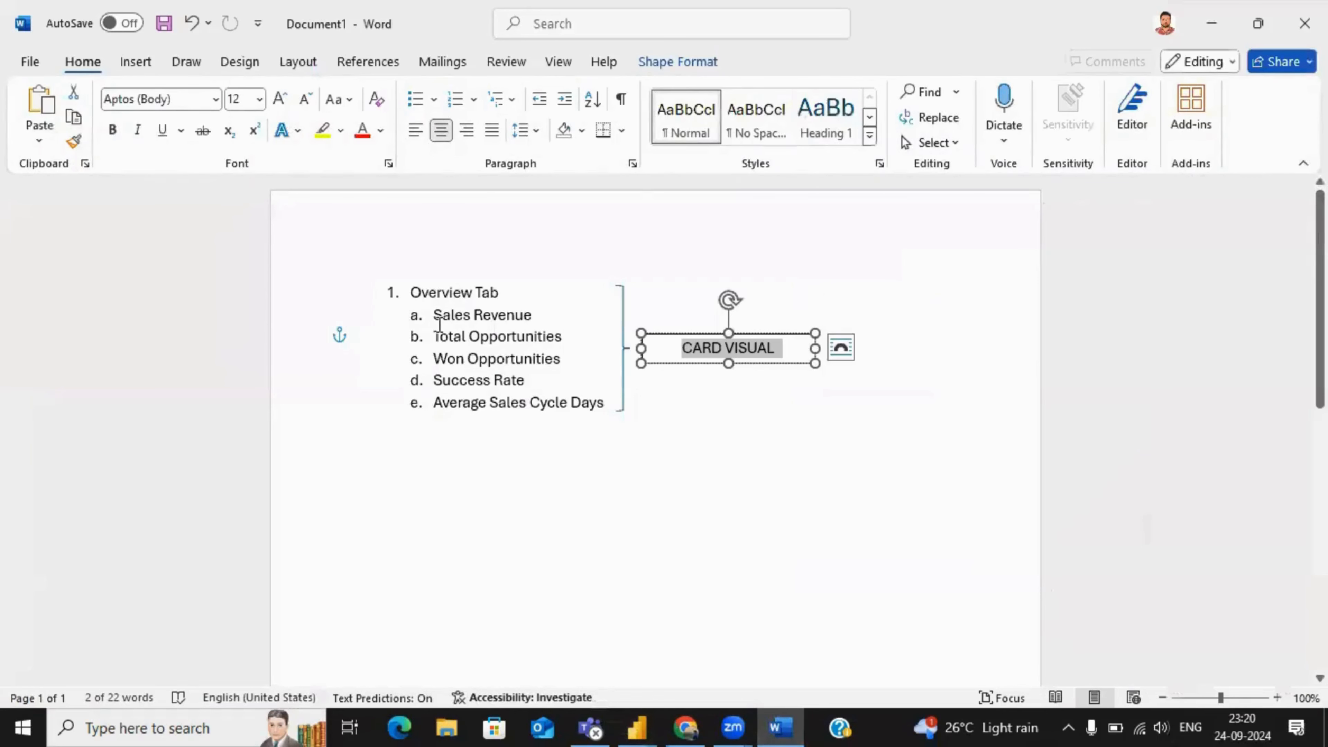
pyautogui.moveTo(434, 315); pyautogui.dragTo(542, 317)
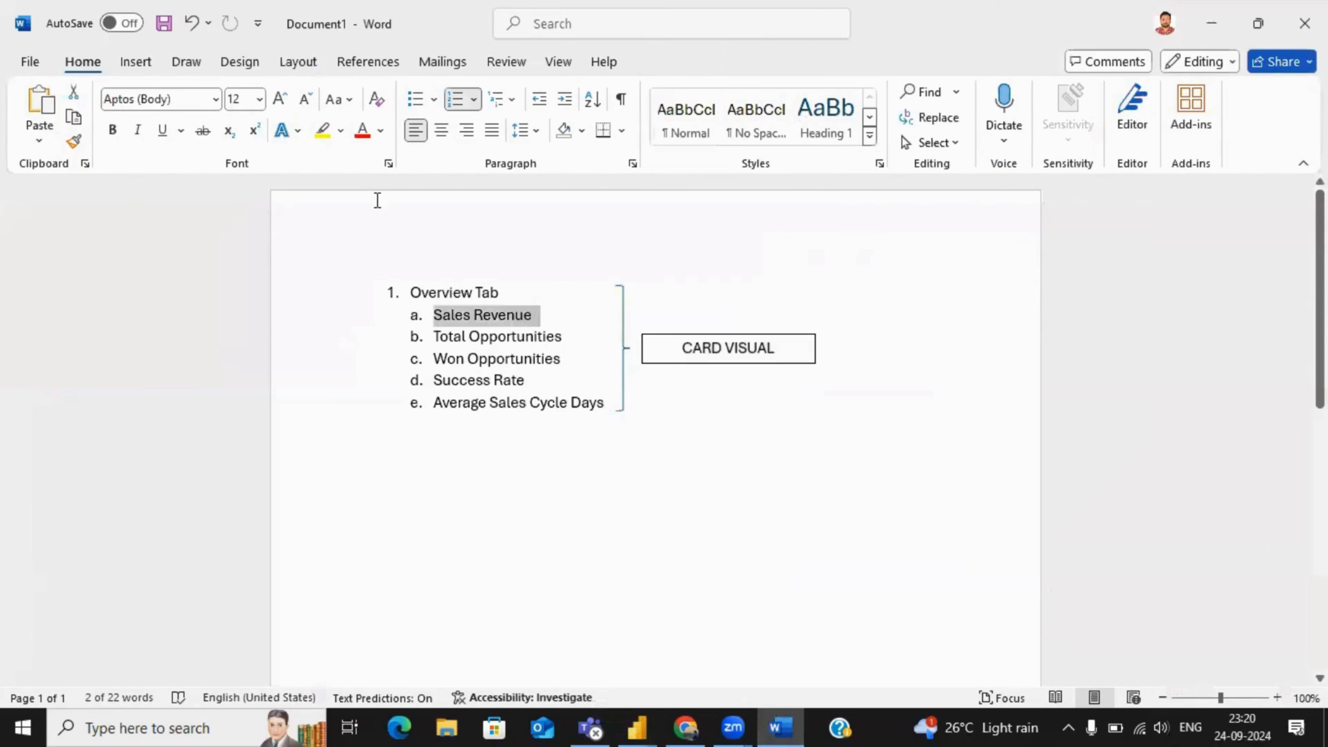
pyautogui.click(323, 131)
pyautogui.click(438, 335)
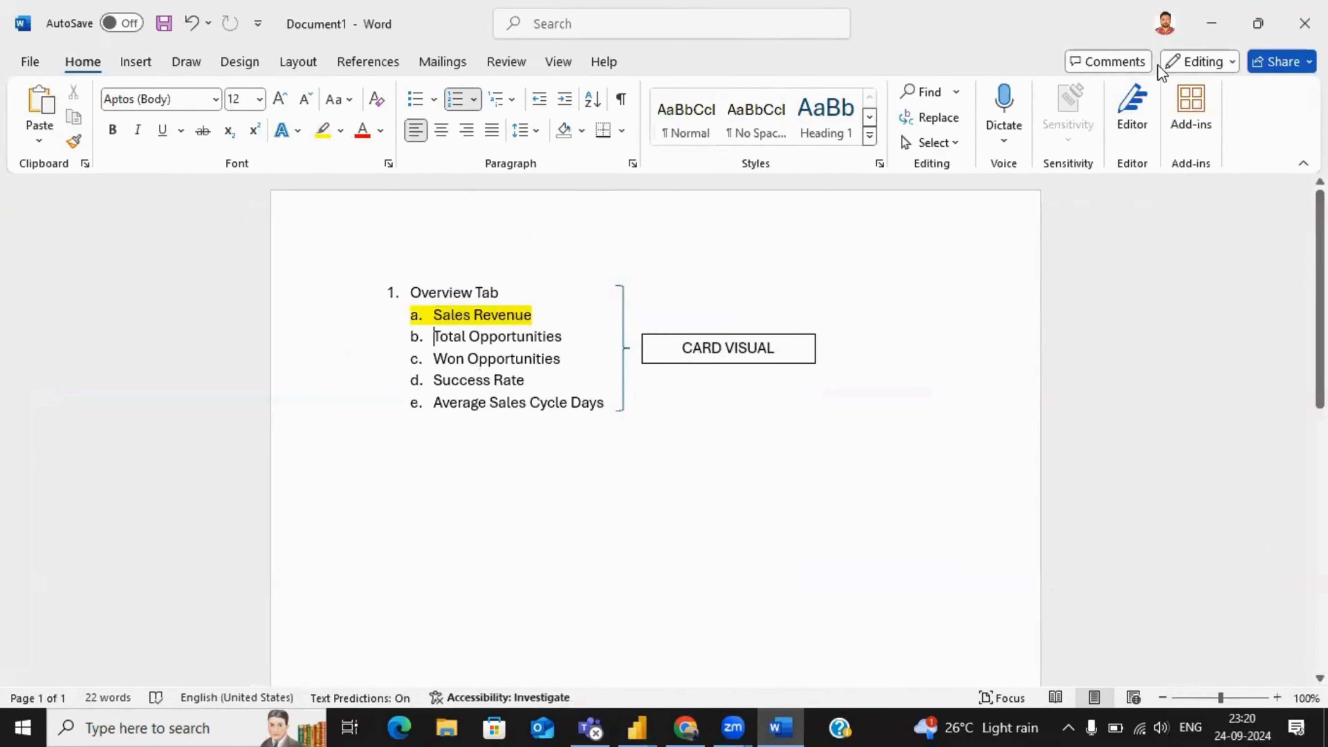
pyautogui.click(1211, 23)
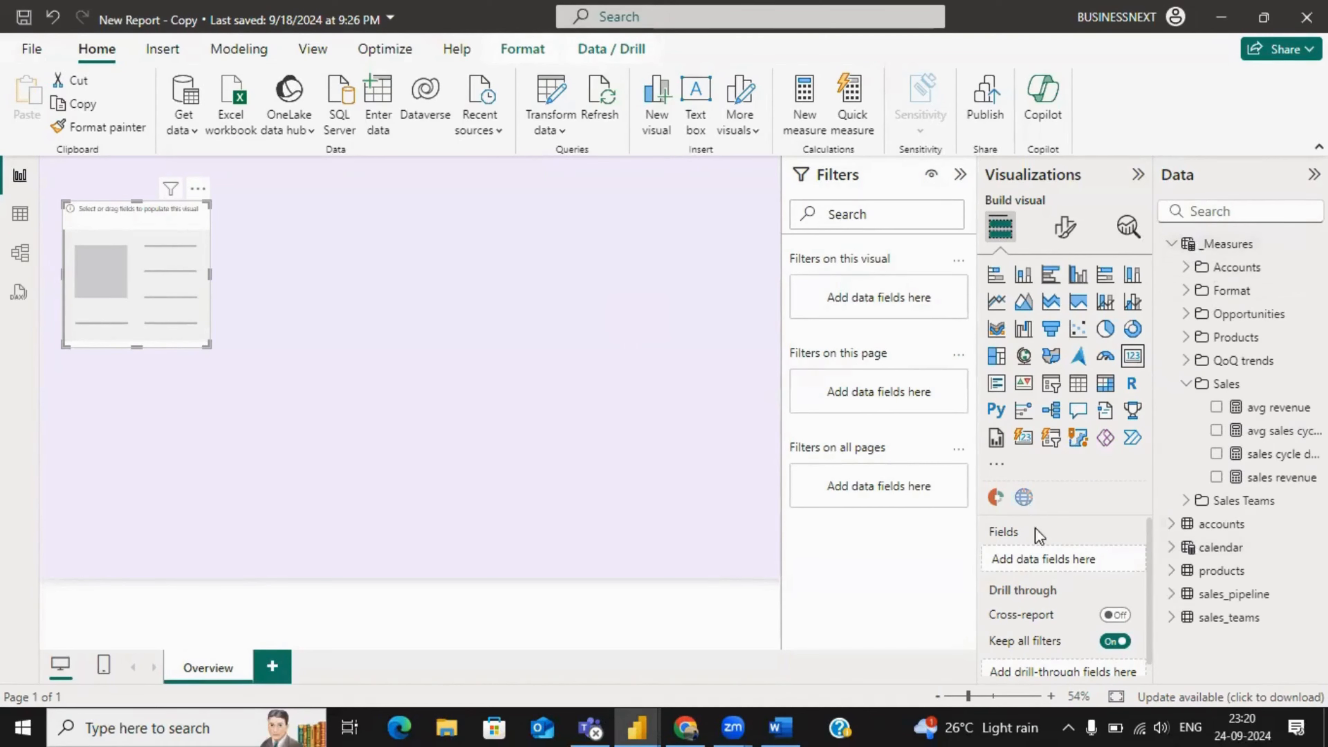
# - Add the sales revenue measure from the Sales folder of _Measures to the card's fields
pyautogui.click(1171, 247)
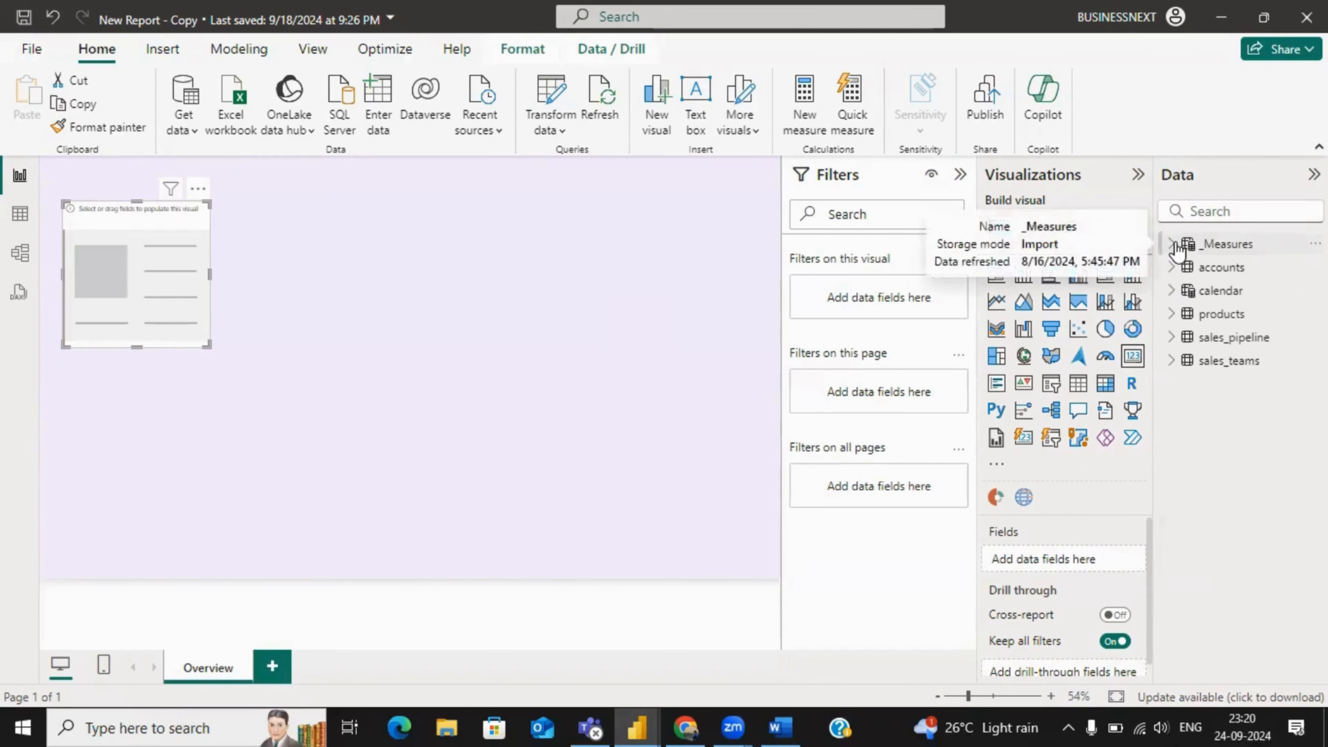
pyautogui.click(1176, 247)
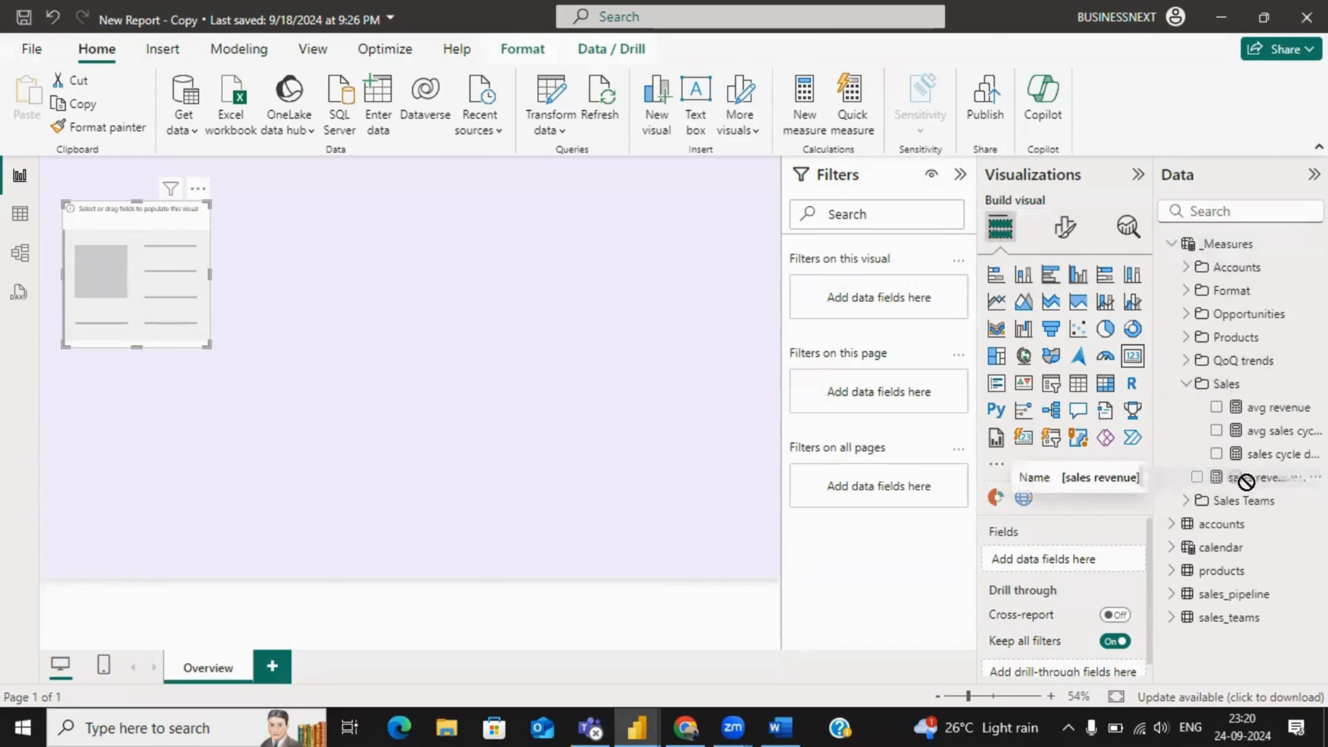
pyautogui.moveTo(1244, 476); pyautogui.dragTo(1080, 561)
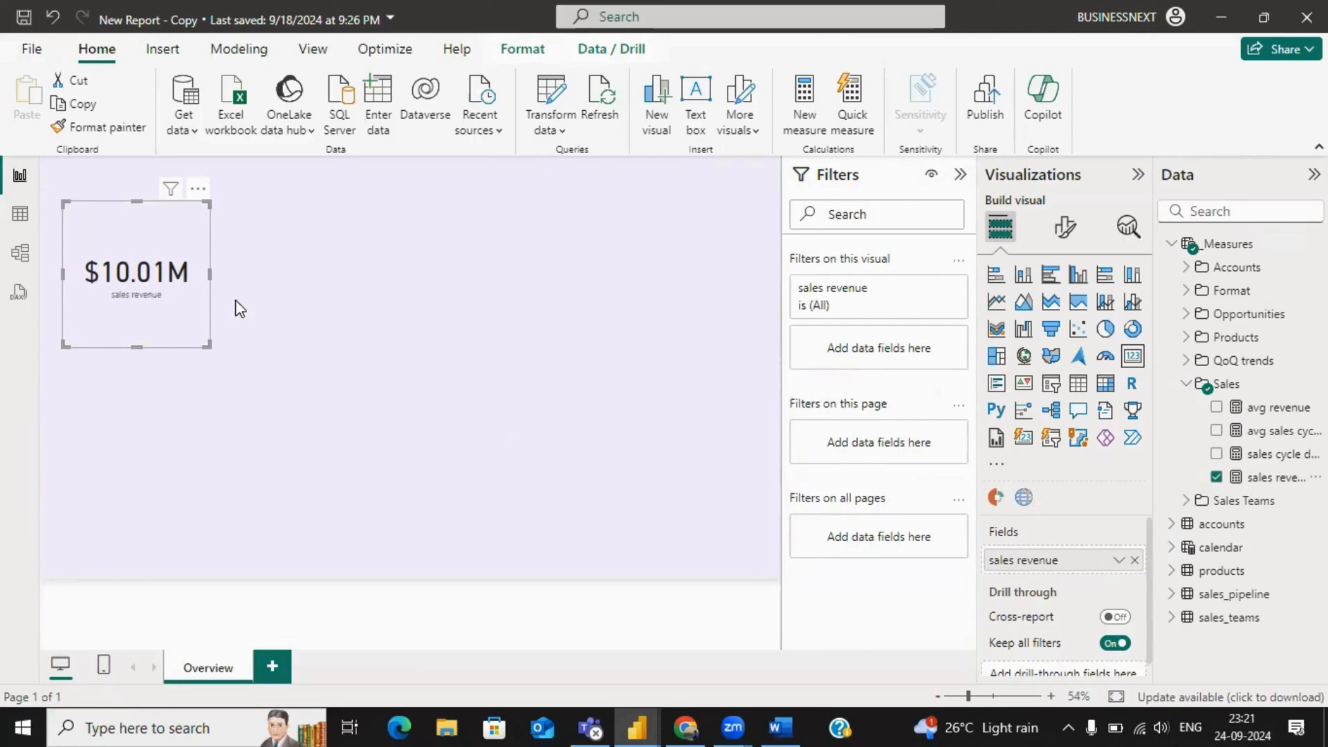
# - Make the callout value of the sales revenue card bold
pyautogui.click(180, 308)
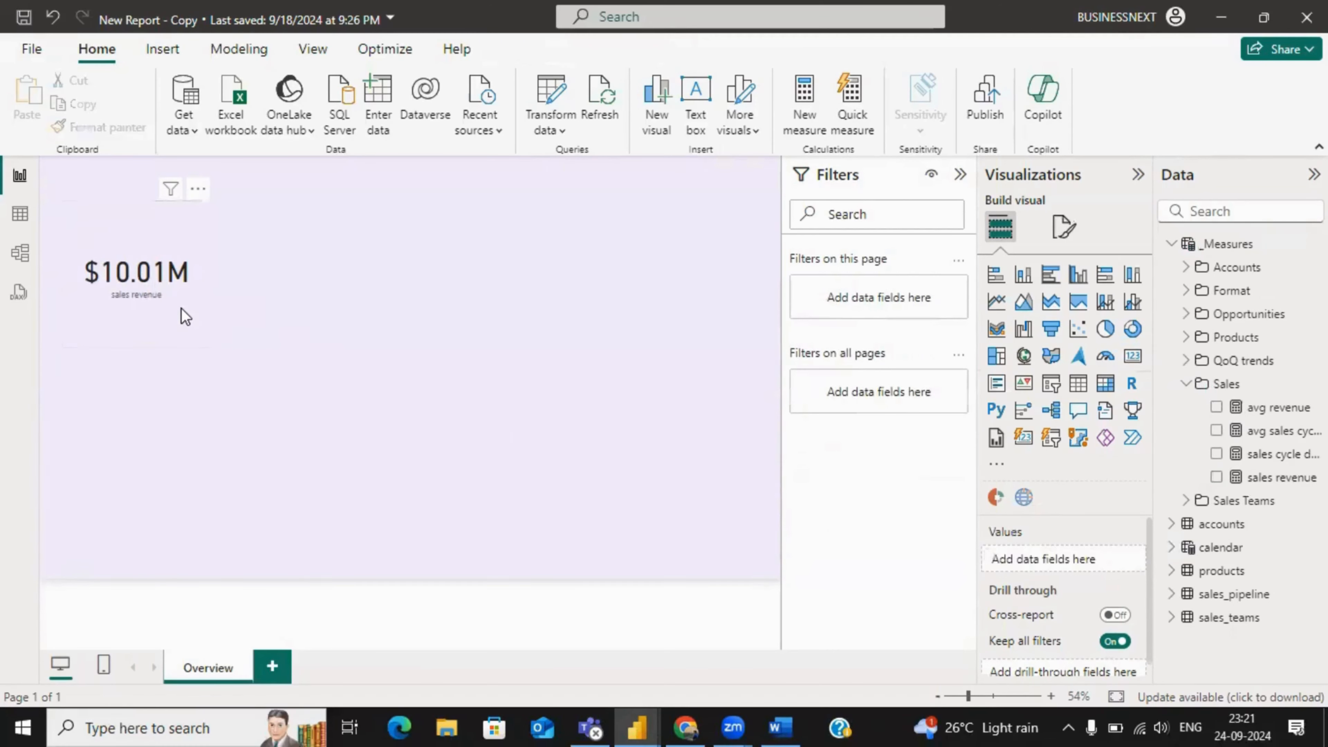
pyautogui.click(179, 306)
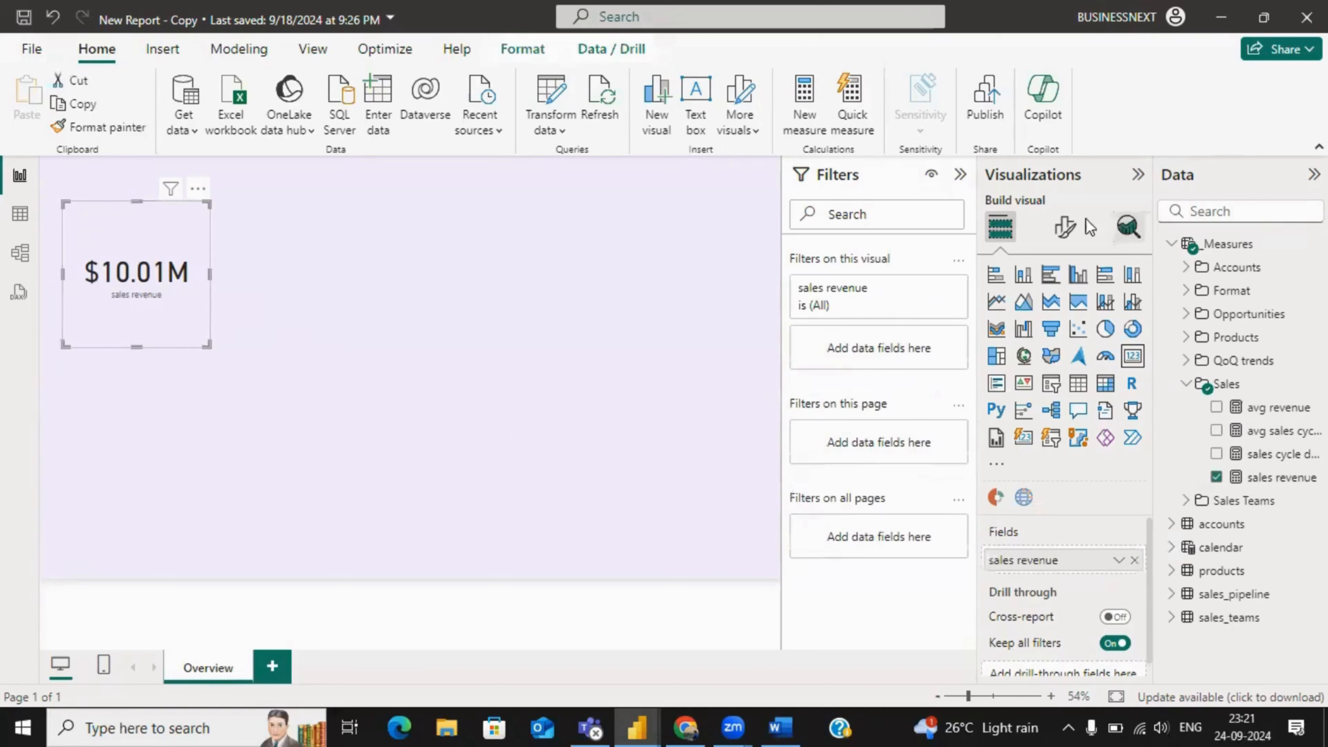
pyautogui.click(1059, 236)
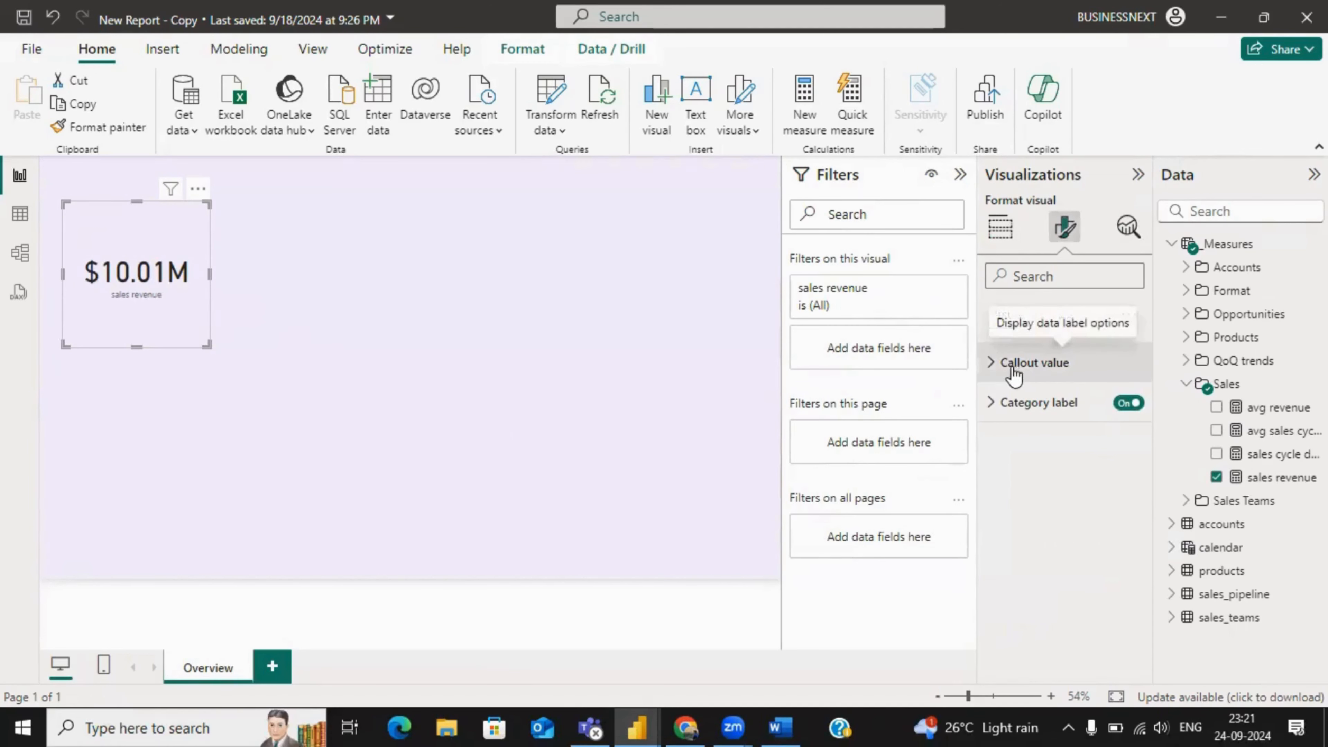
pyautogui.click(993, 366)
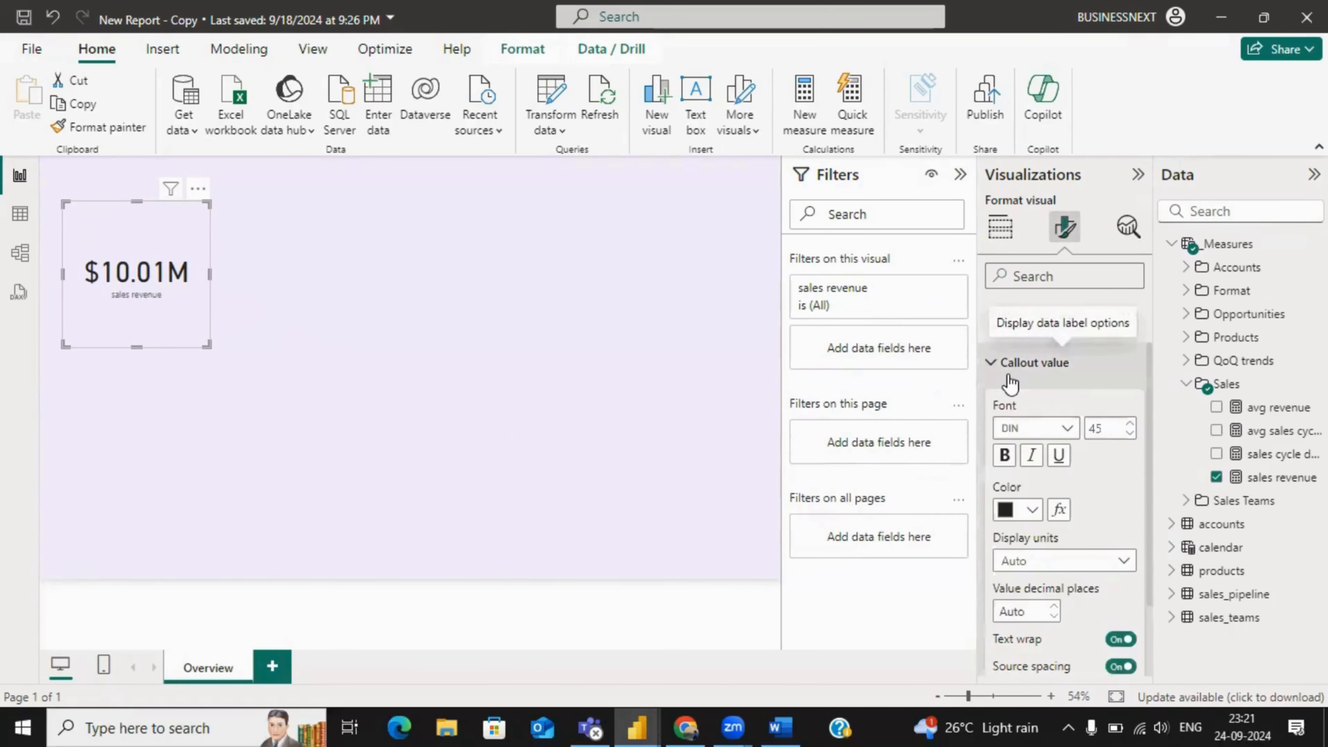
pyautogui.click(1004, 455)
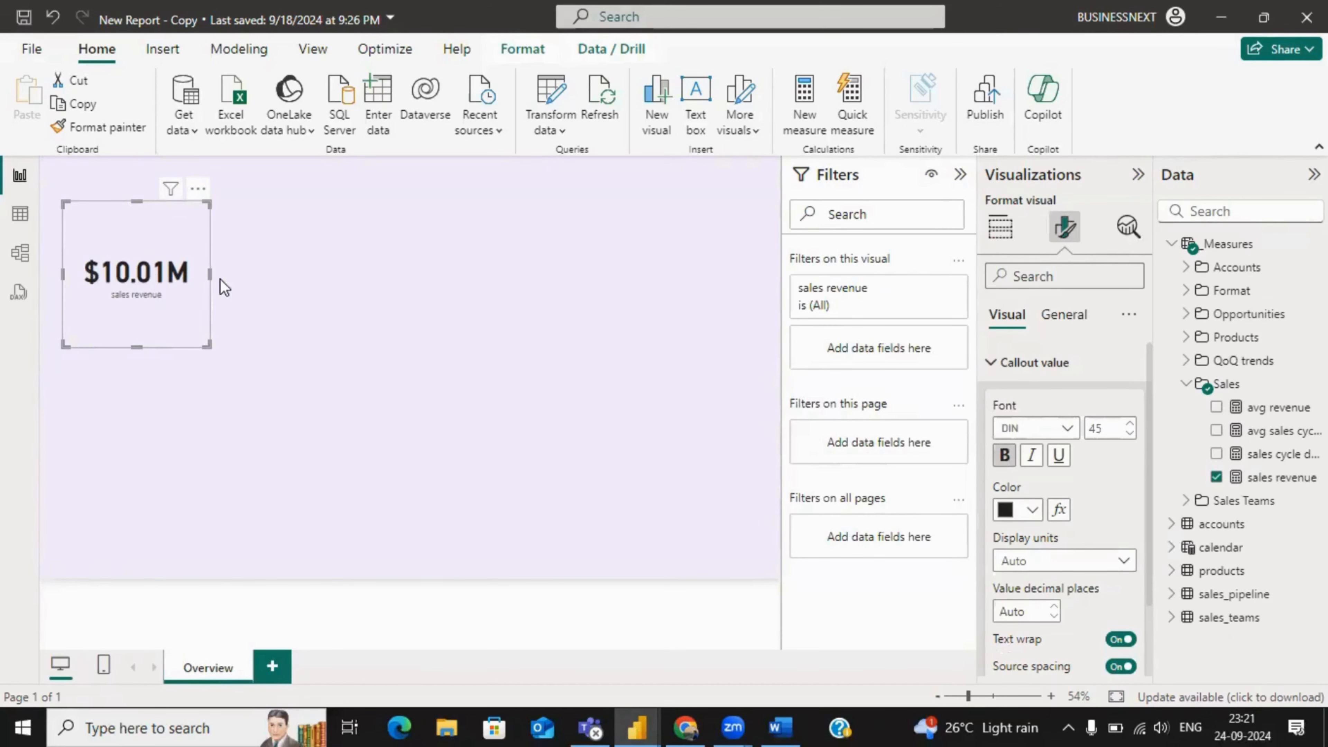
# - Switch to the Color Hunt palette in Chrome, copy the #A594F9 color code, and return to the Power BI report
pyautogui.click(685, 727)
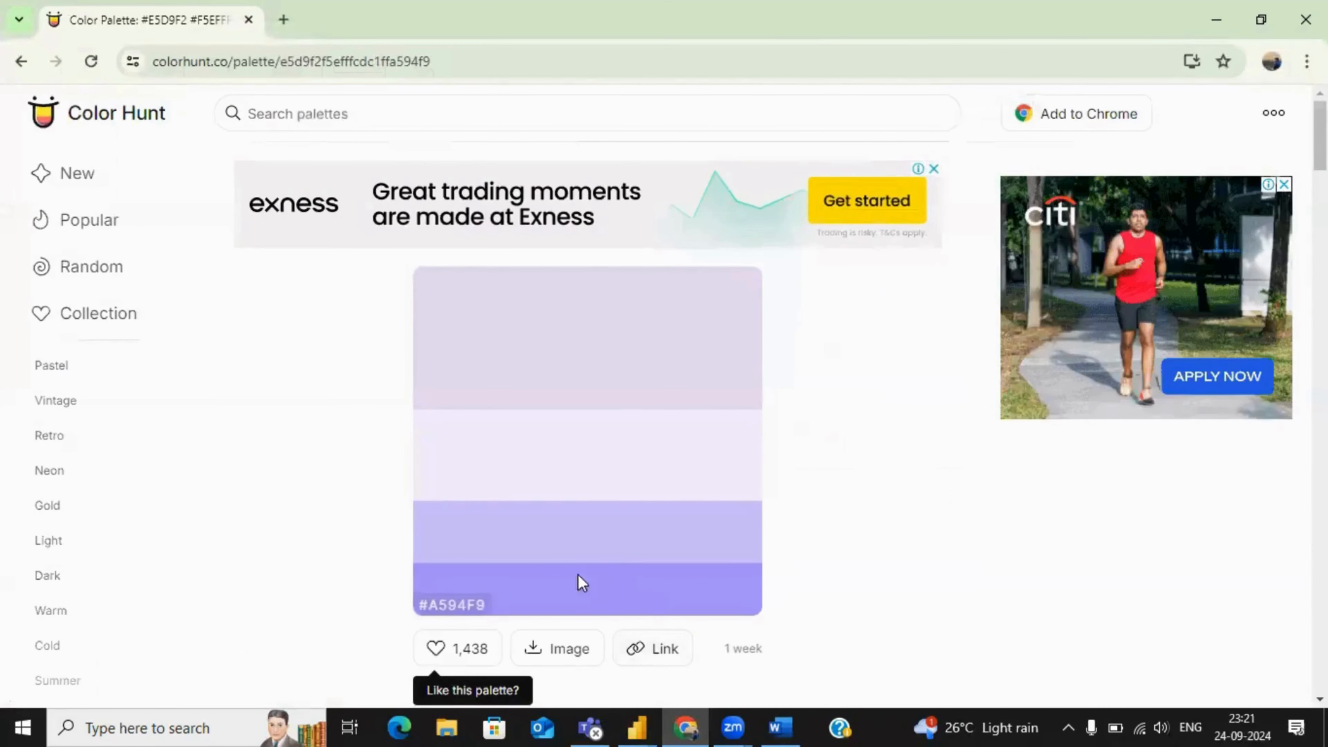
pyautogui.click(461, 607)
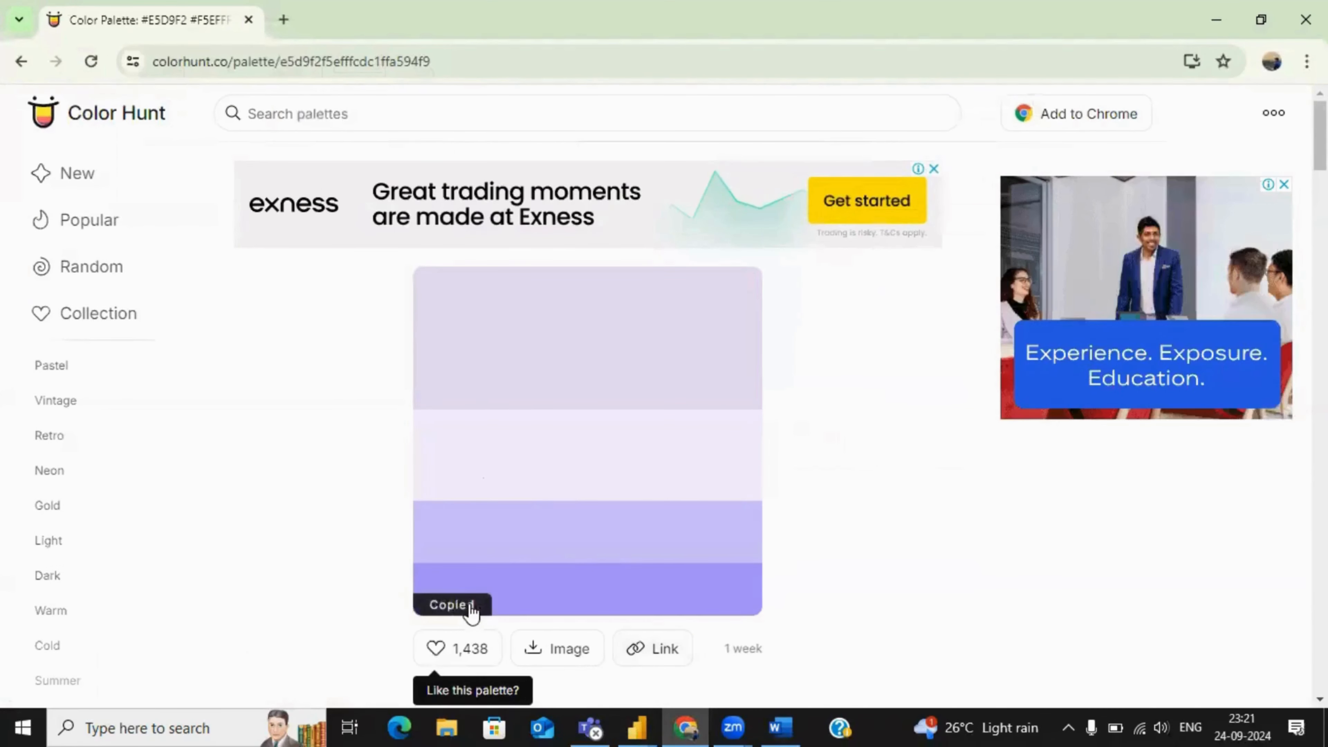
pyautogui.click(696, 716)
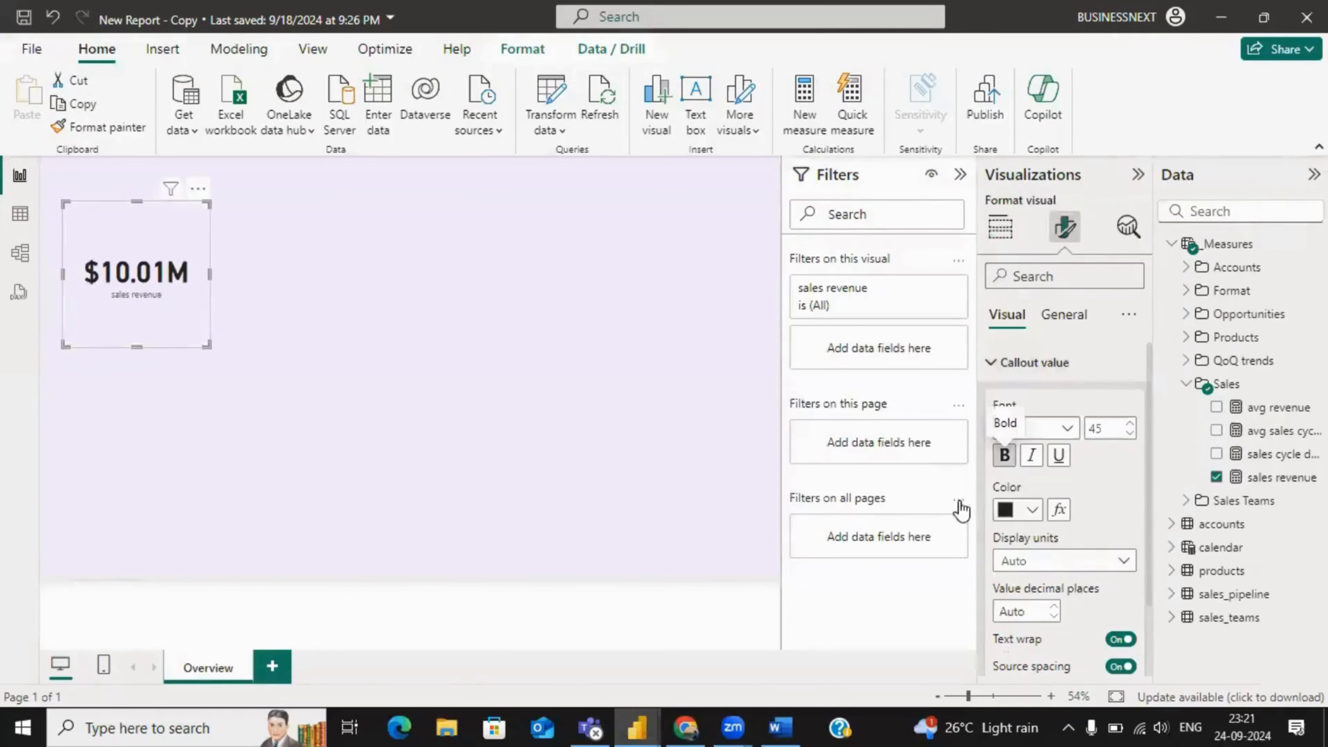
# - Set the callout value color of the sales revenue card to #A594F9
pyautogui.click(1031, 510)
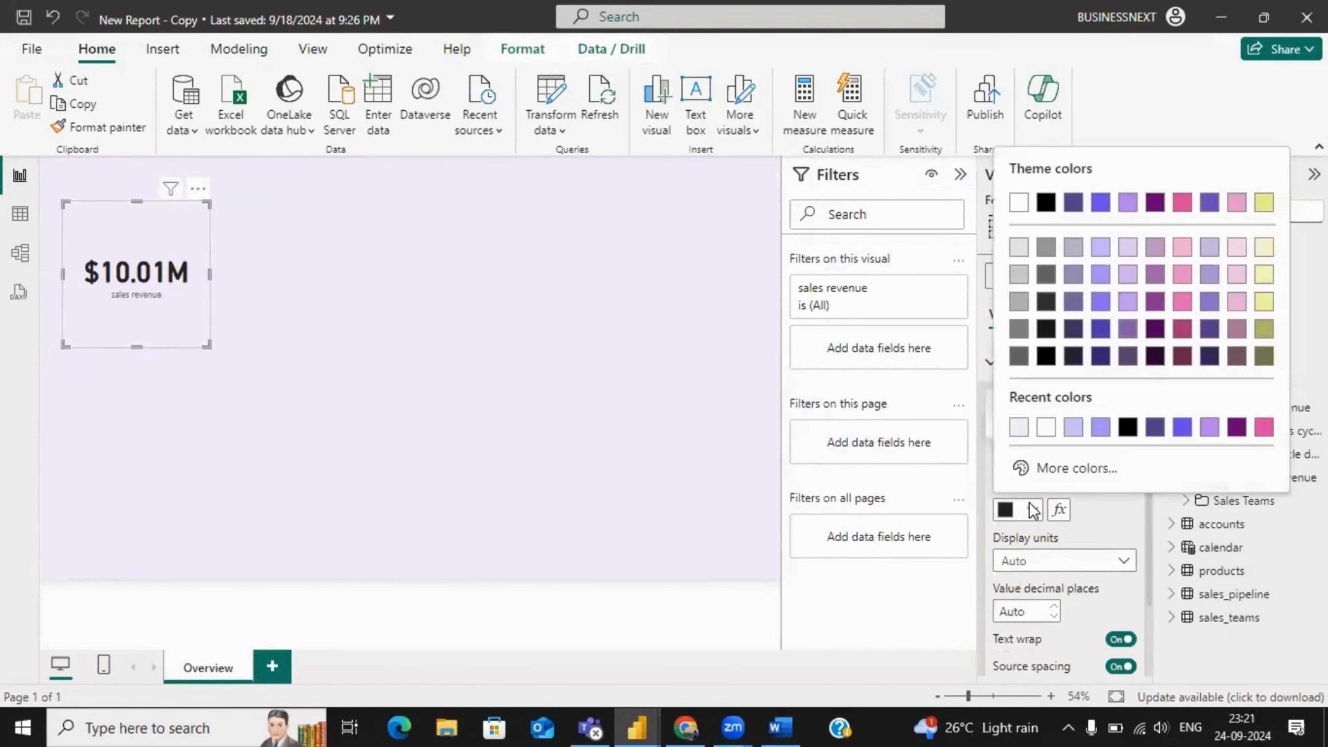
pyautogui.click(1040, 473)
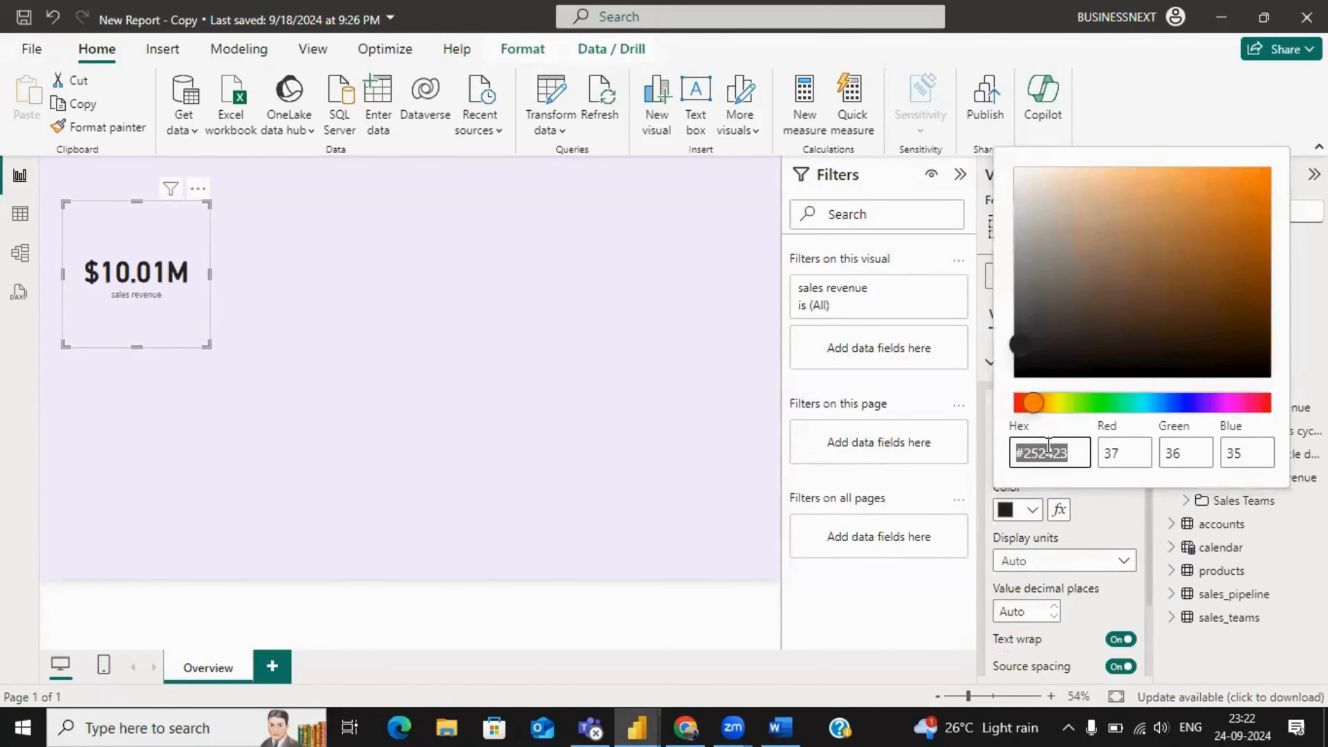
pyautogui.hotkey('ctrl', 'v')
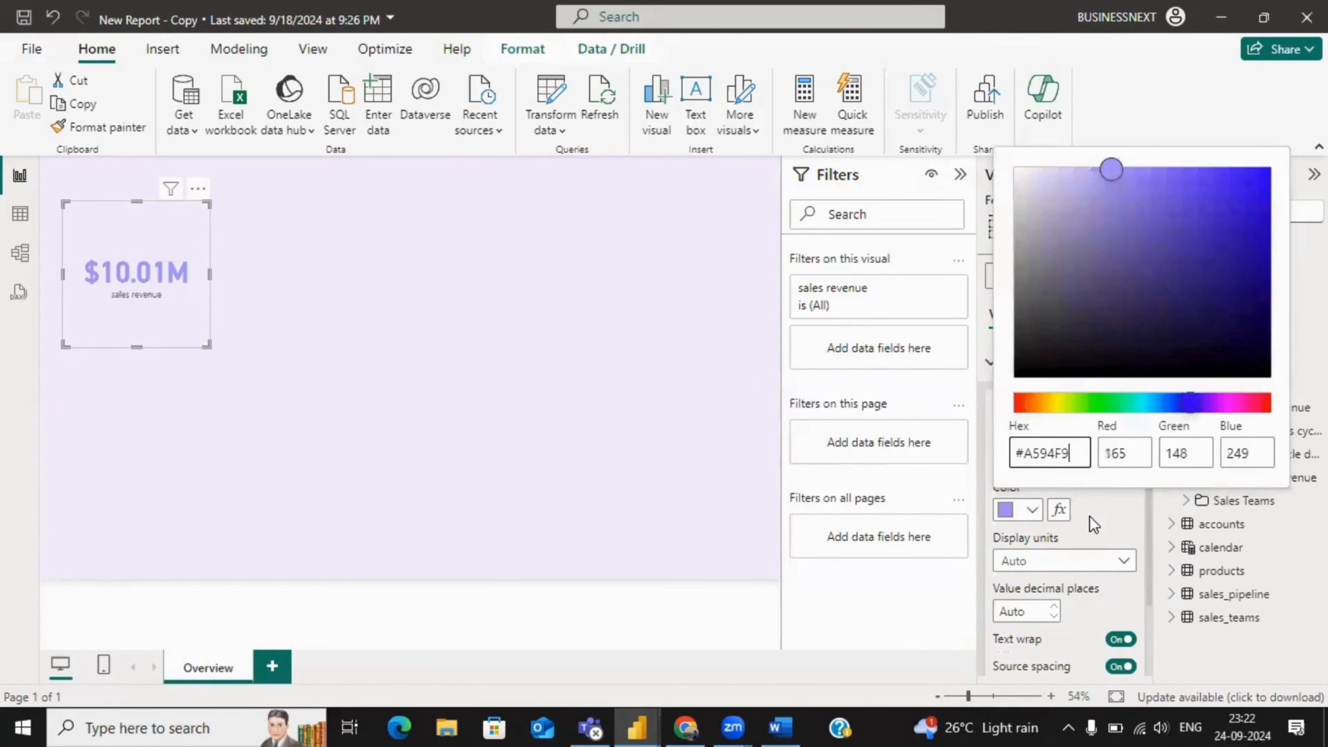
pyautogui.click(1089, 515)
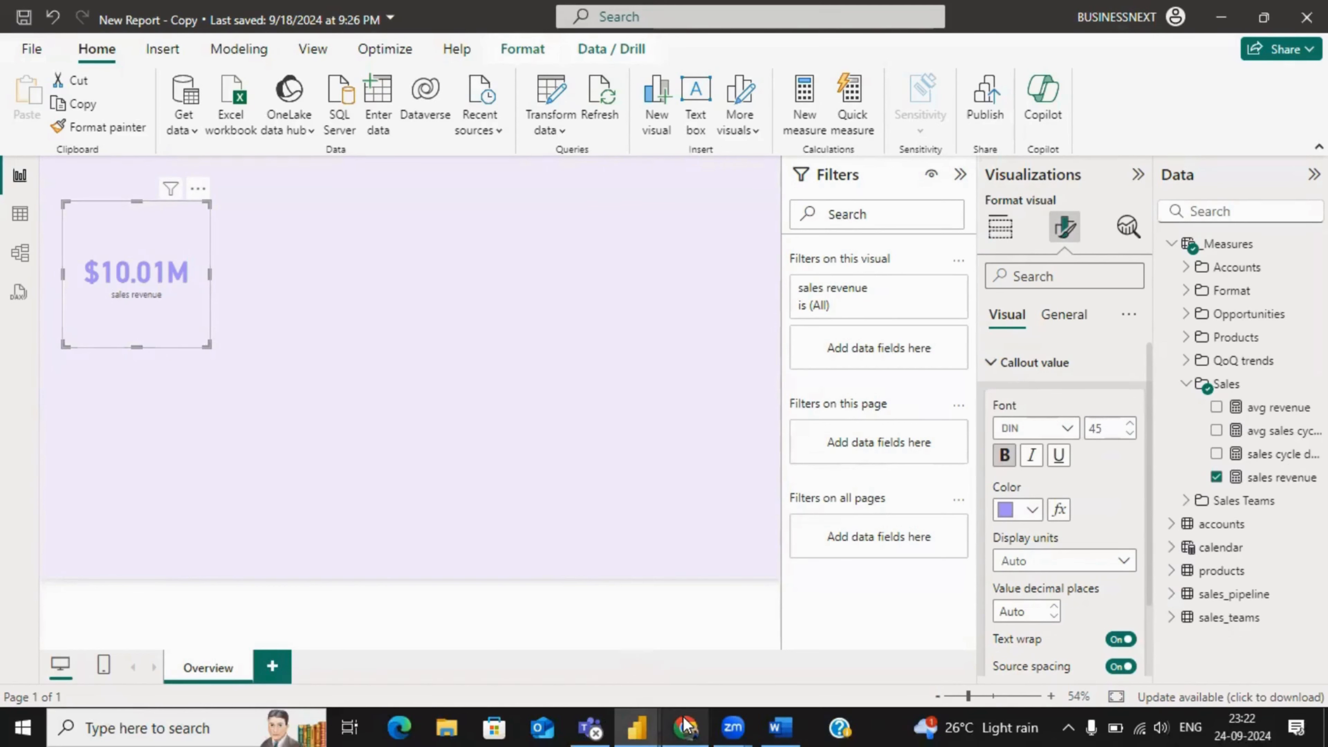
# - Change the card's callout value color to the dark purple from the recent colors and turn off the category label
pyautogui.moveTo(685, 726)
pyautogui.click(1032, 510)
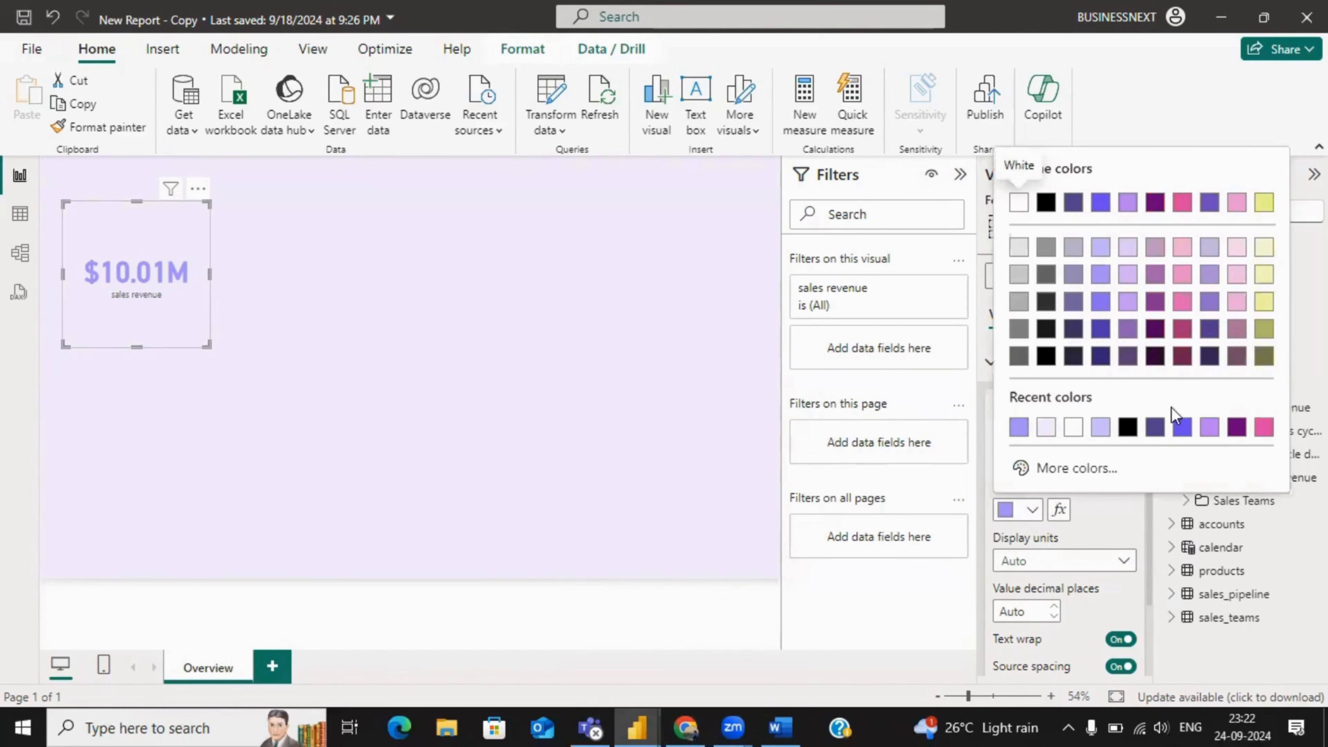
pyautogui.click(1153, 429)
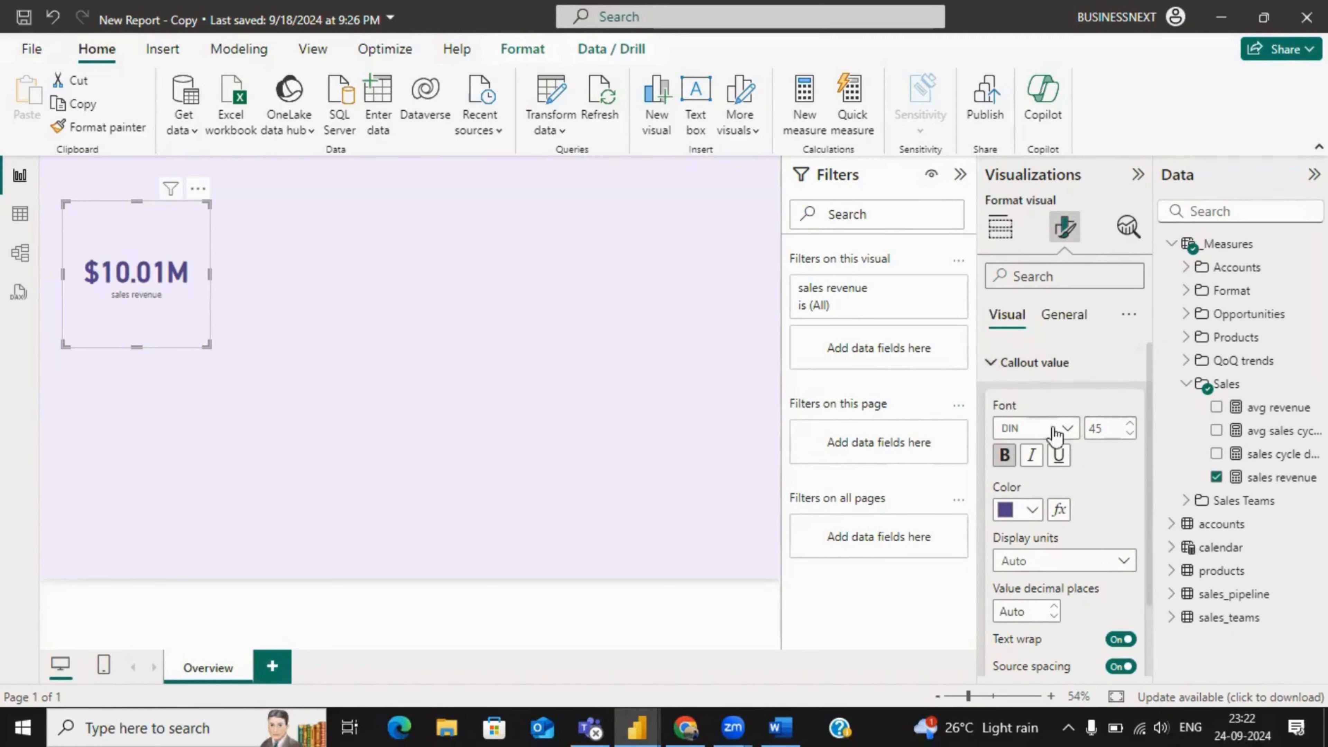
pyautogui.click(1009, 363)
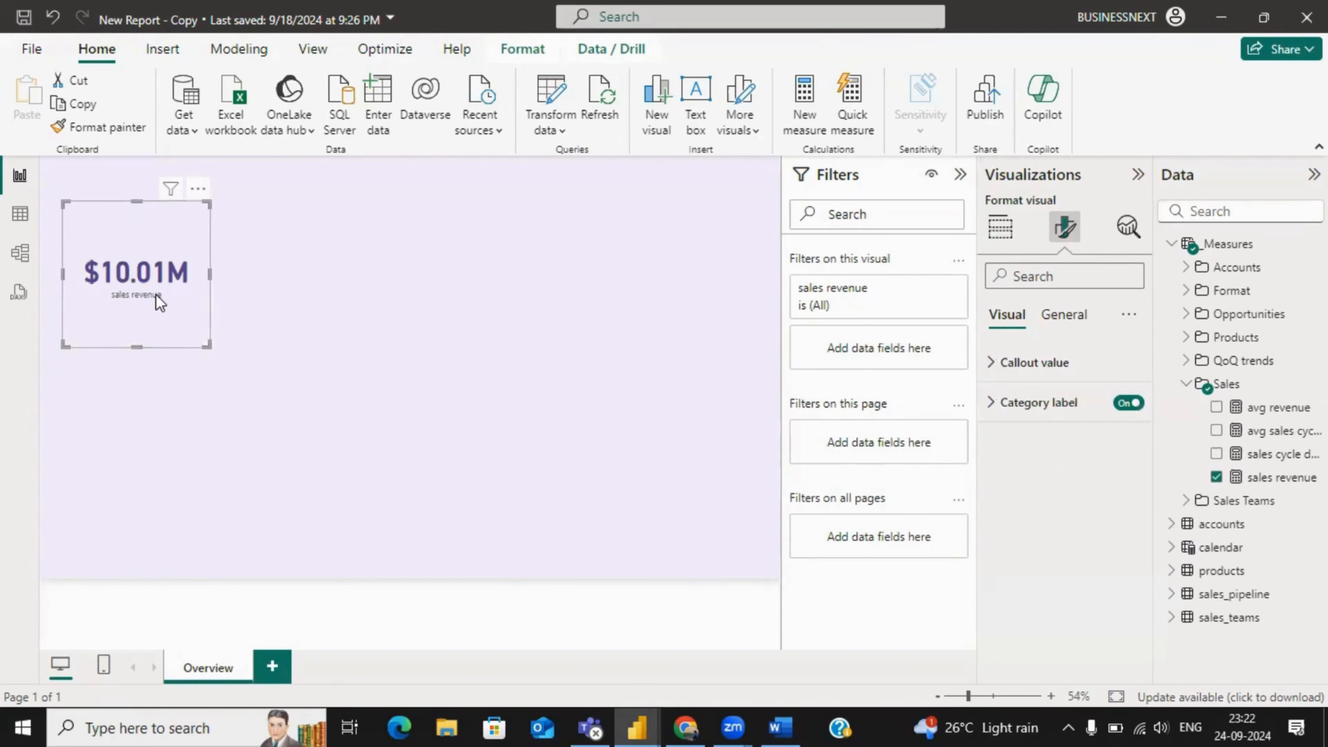
pyautogui.click(1127, 403)
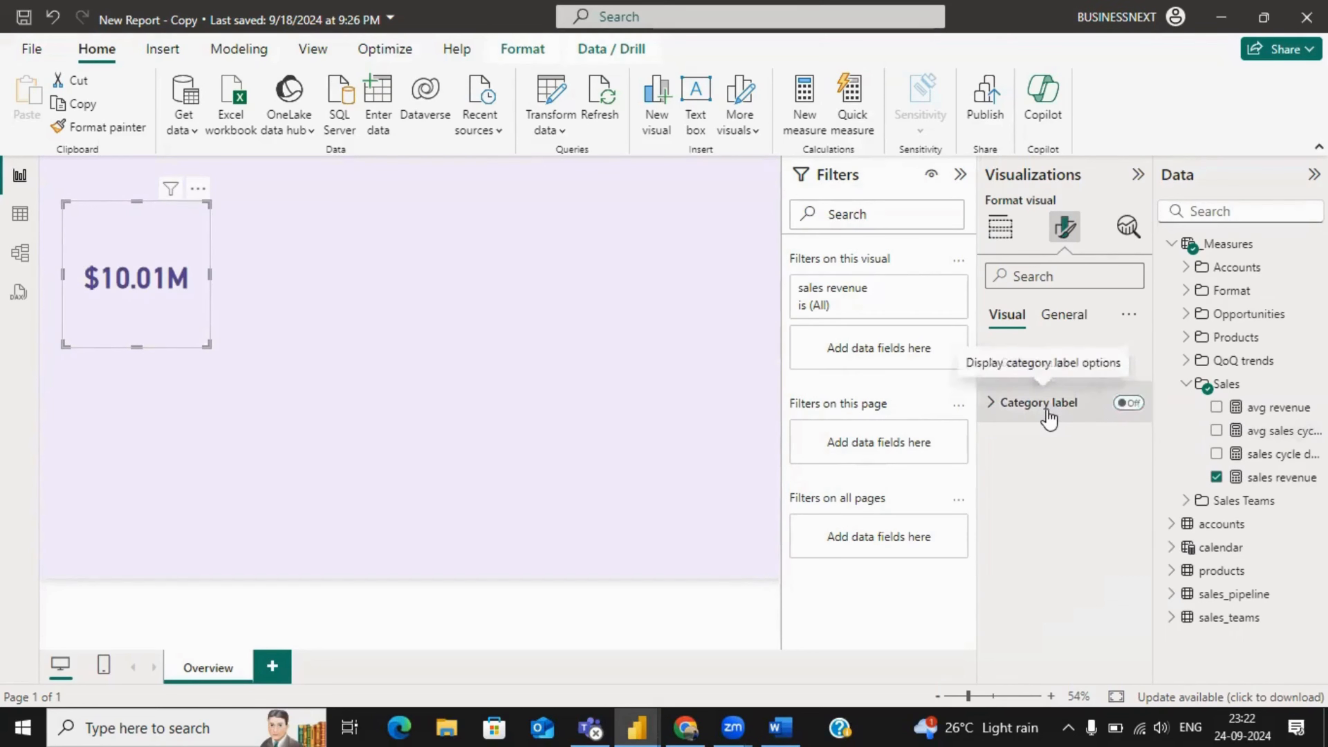
# - Turn on the card's title and set its text to "Sales Revenue"
pyautogui.click(1054, 317)
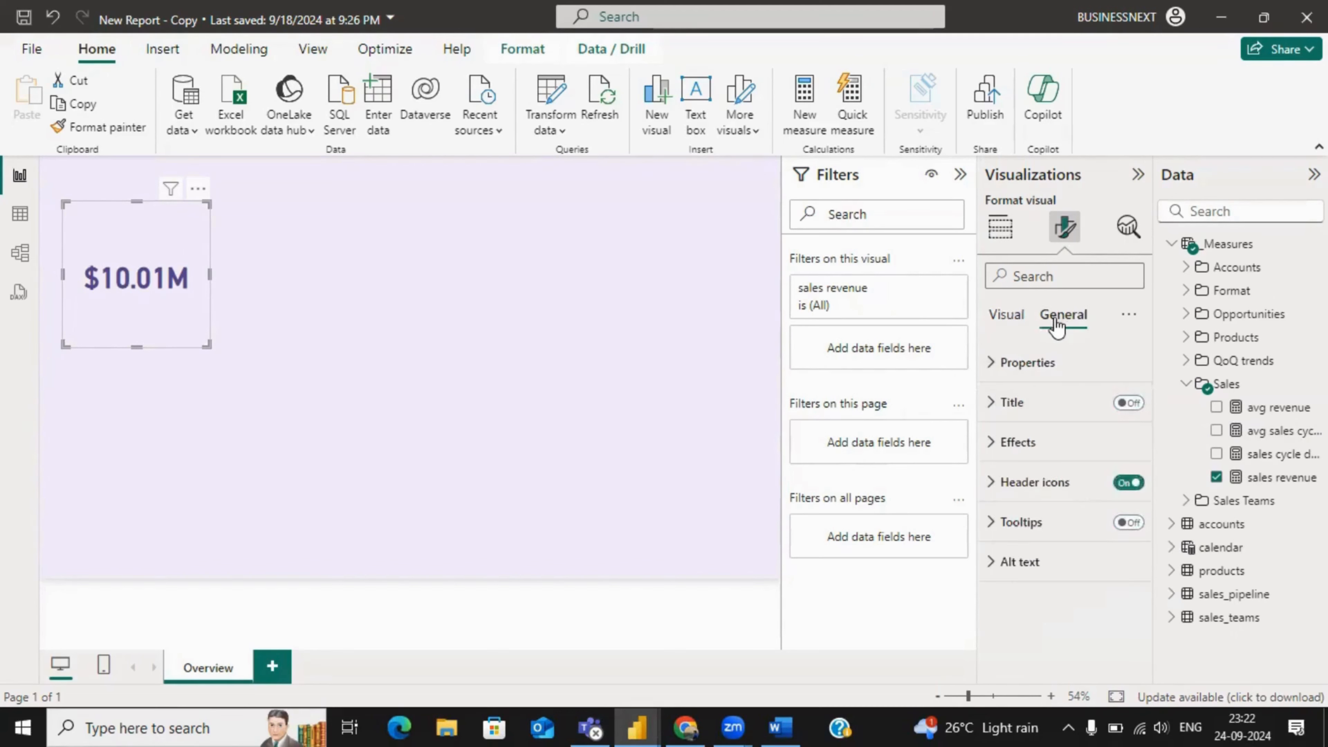
pyautogui.click(1128, 404)
pyautogui.click(995, 405)
pyautogui.click(1019, 494)
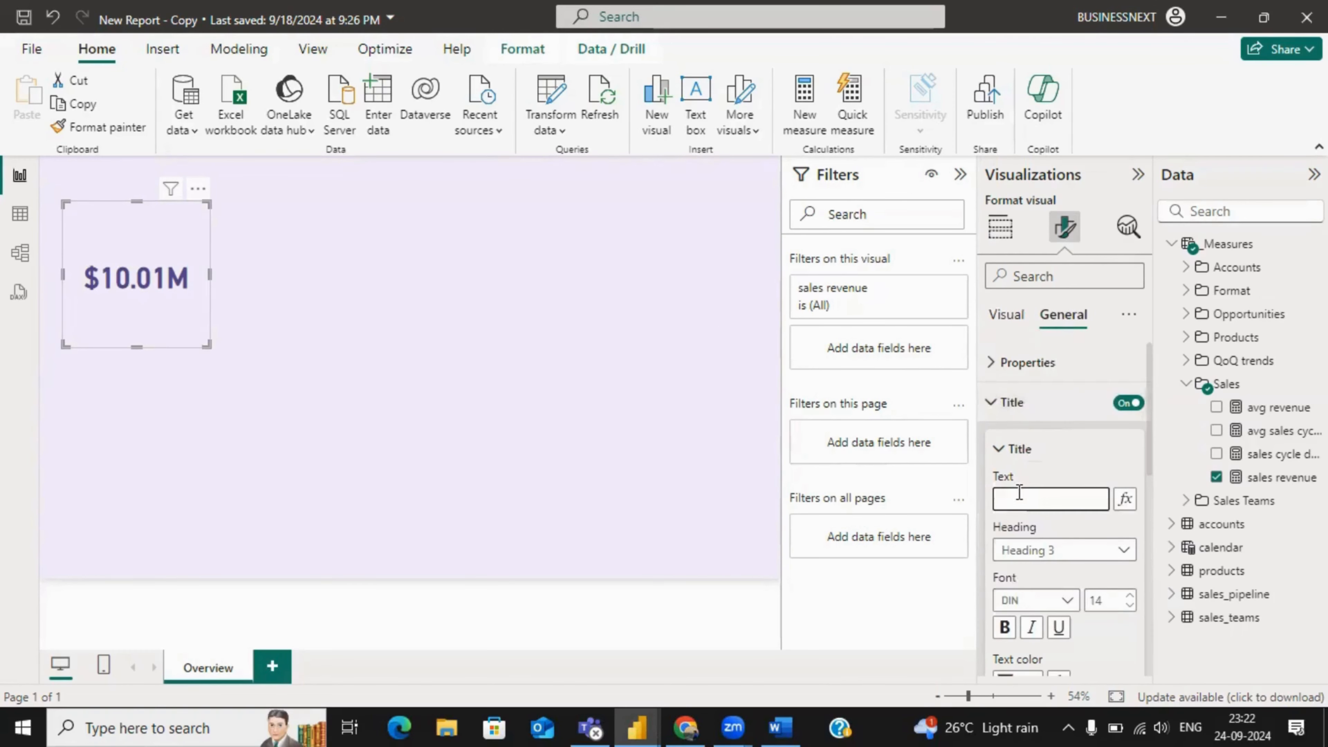
pyautogui.write('Sales')
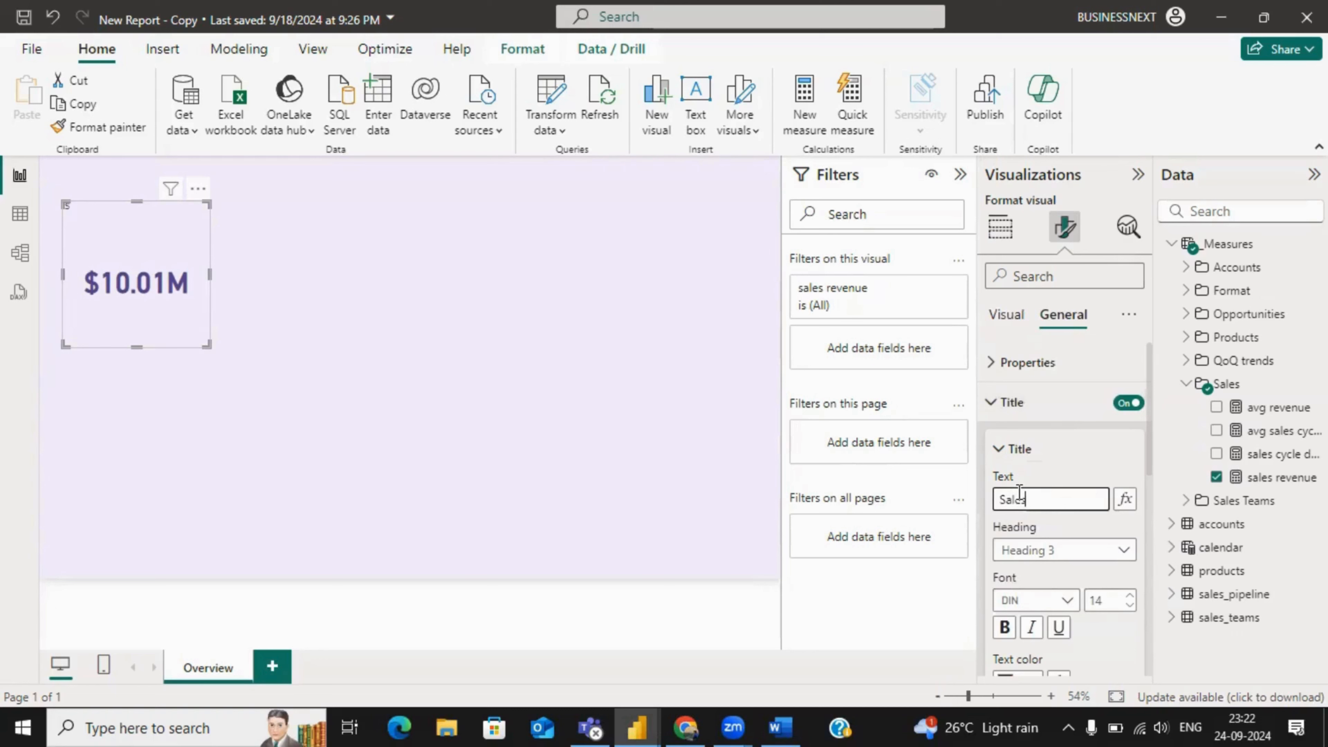
pyautogui.write(' Revenue')
# - Format the card title as bold, font size 20, with the dark purple recent color as text color
pyautogui.click(1004, 628)
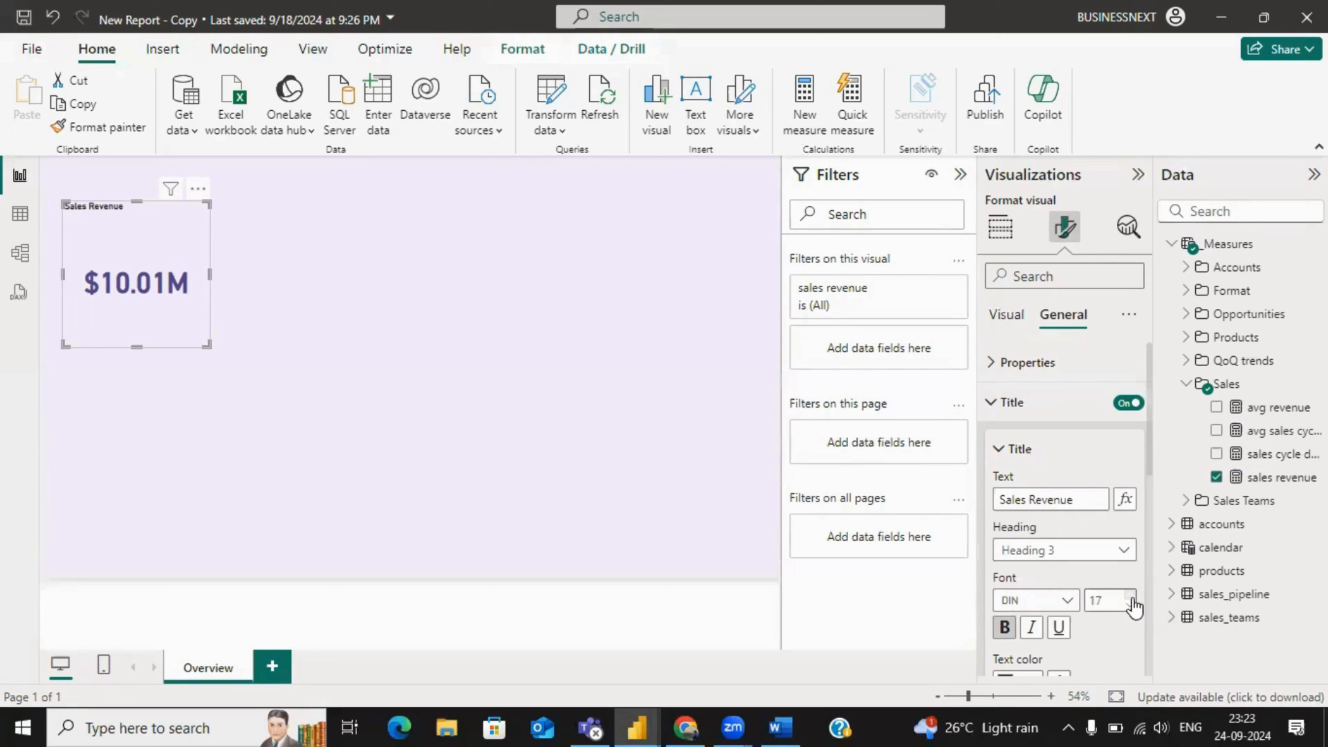
pyautogui.click(1130, 598)
pyautogui.click(1131, 598)
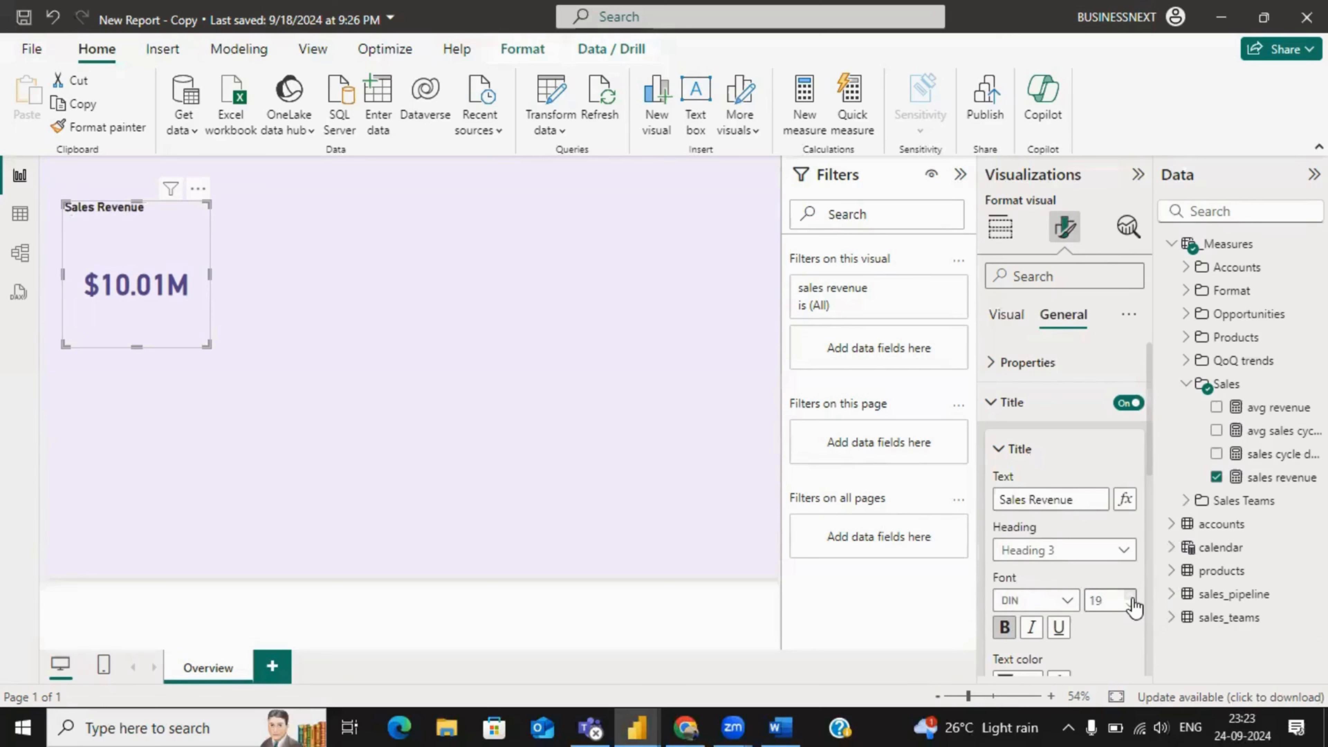
pyautogui.click(1131, 597)
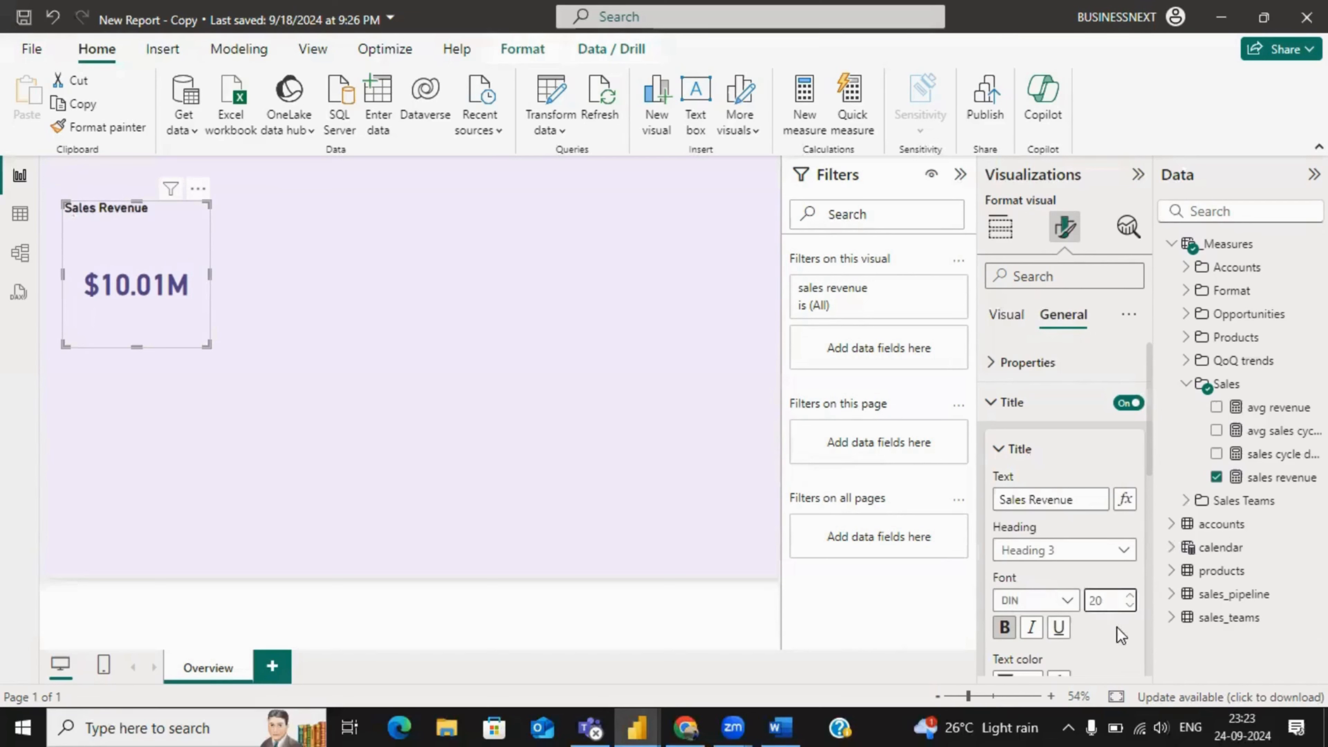
pyautogui.scroll(-3, 1097, 632)
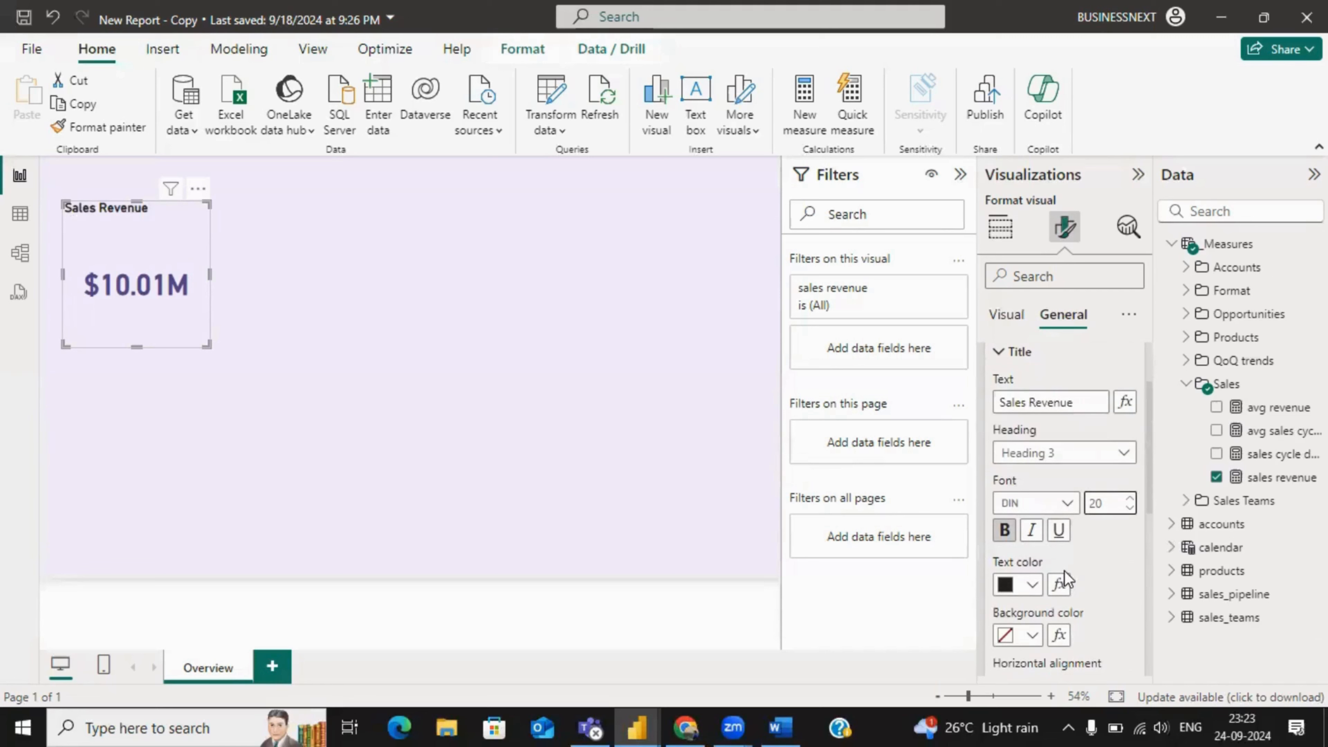
pyautogui.click(1031, 584)
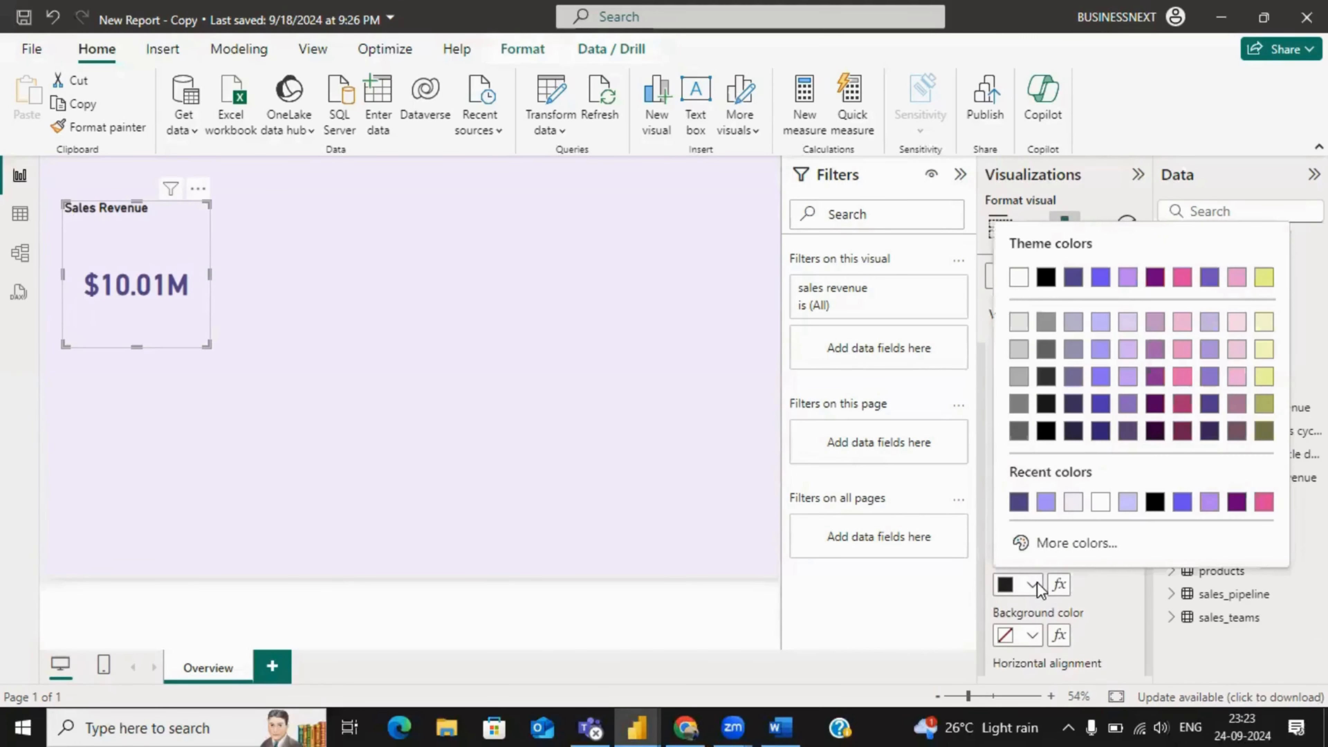
pyautogui.click(1018, 503)
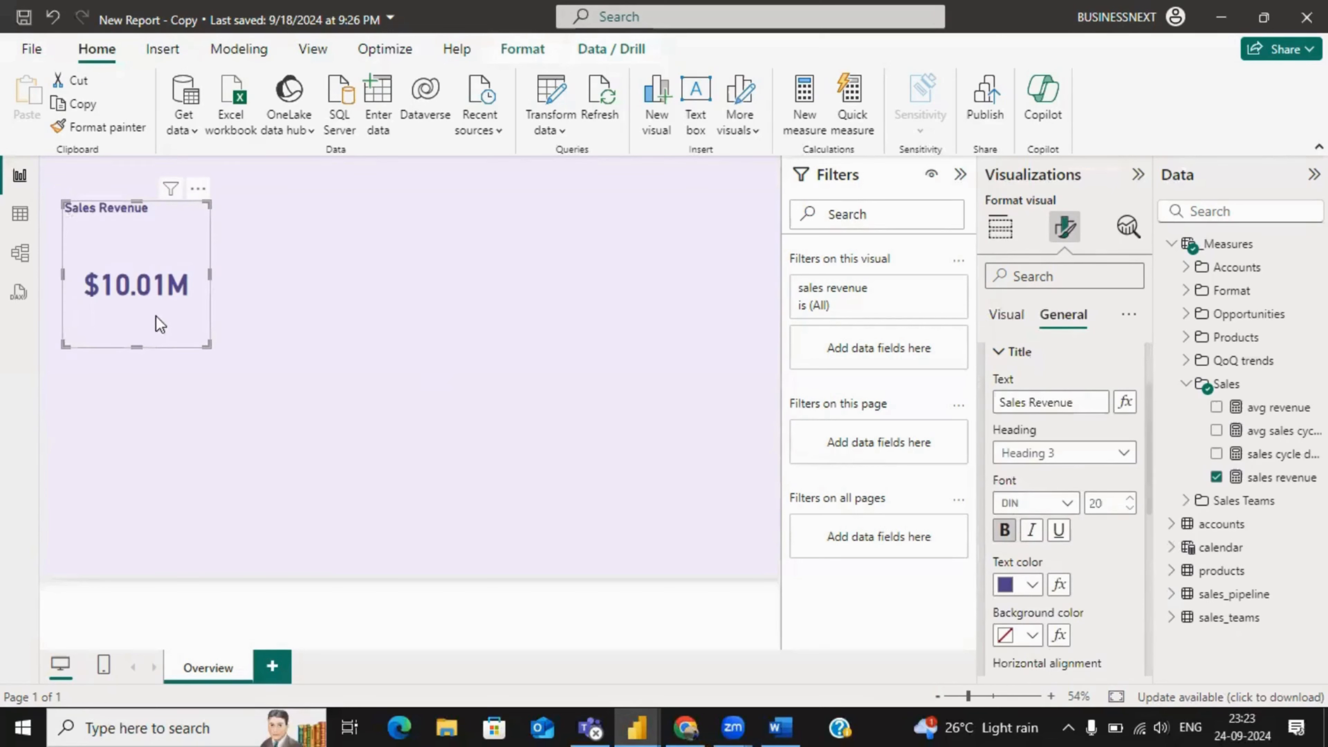
# - Reduce the card's height to fit closely around its title and value, and center the title horizontally
pyautogui.moveTo(142, 345); pyautogui.dragTo(130, 256)
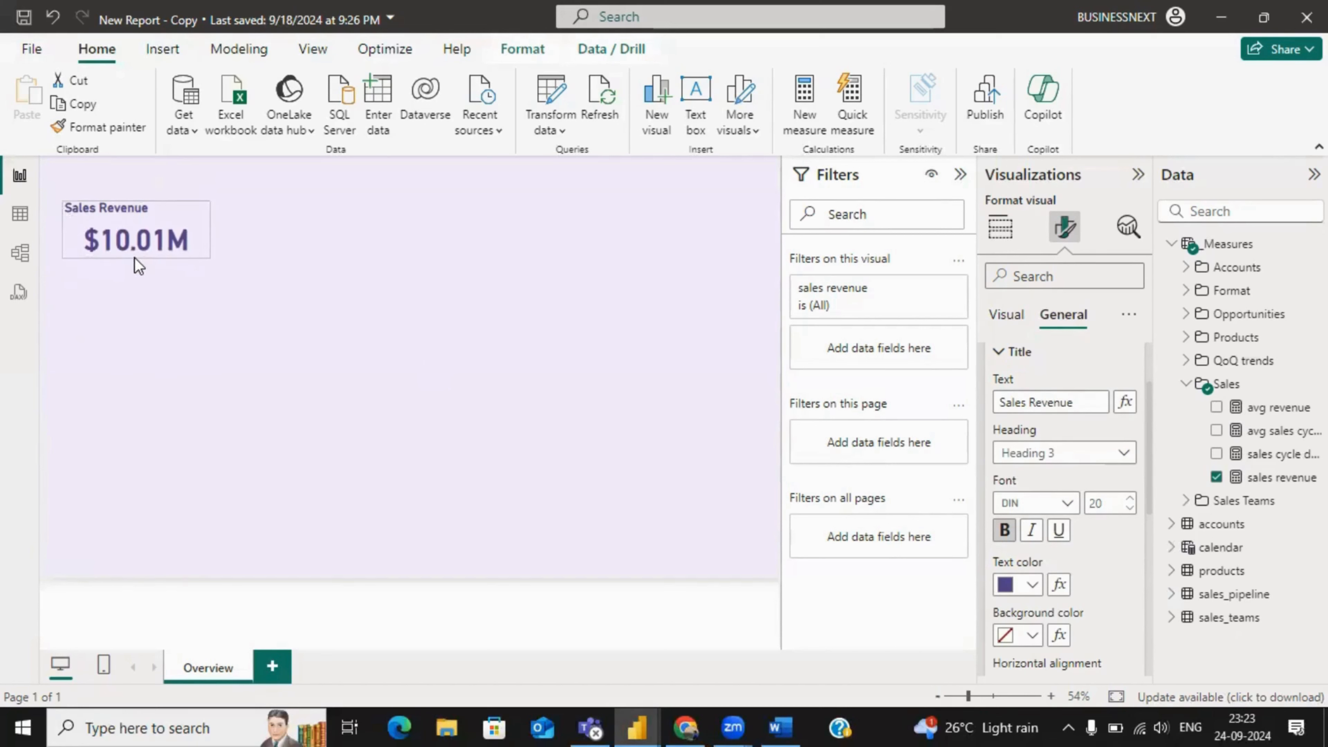
pyautogui.moveTo(144, 257); pyautogui.dragTo(148, 257)
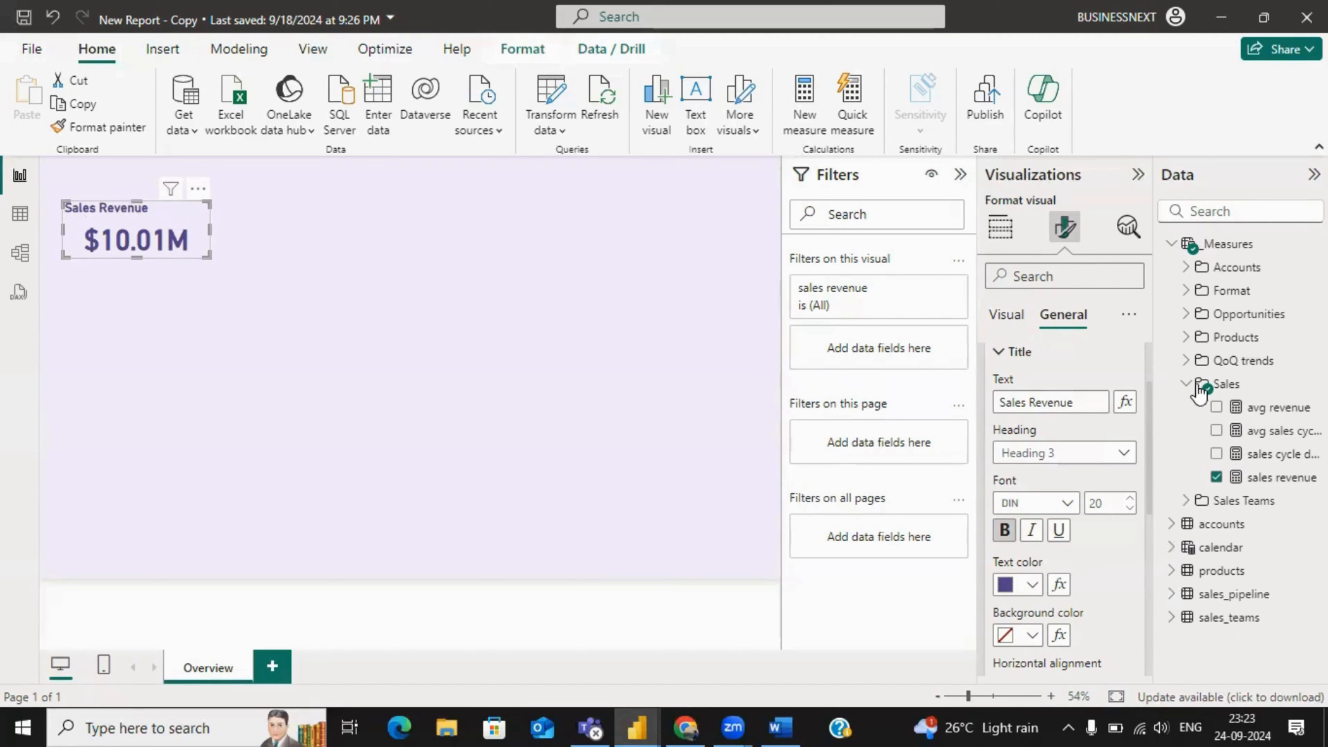
pyautogui.scroll(-3, 1149, 500)
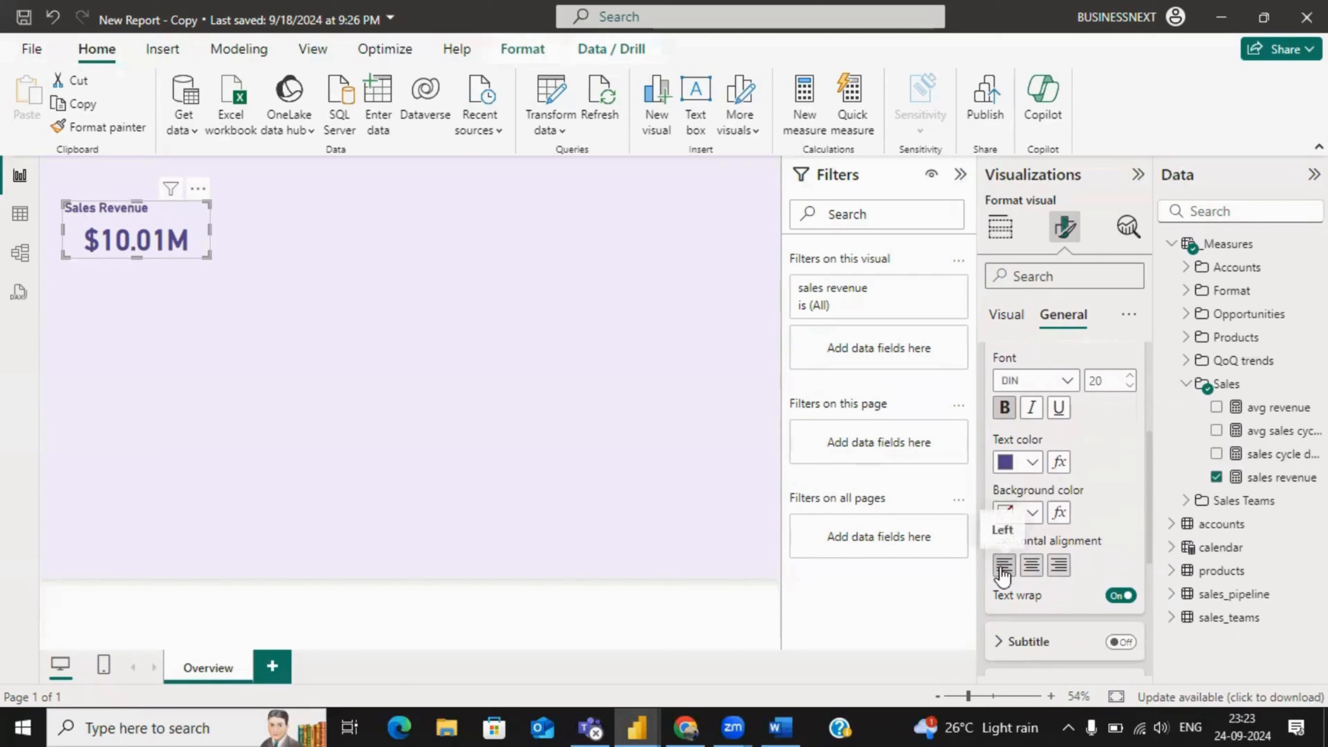
pyautogui.click(1039, 569)
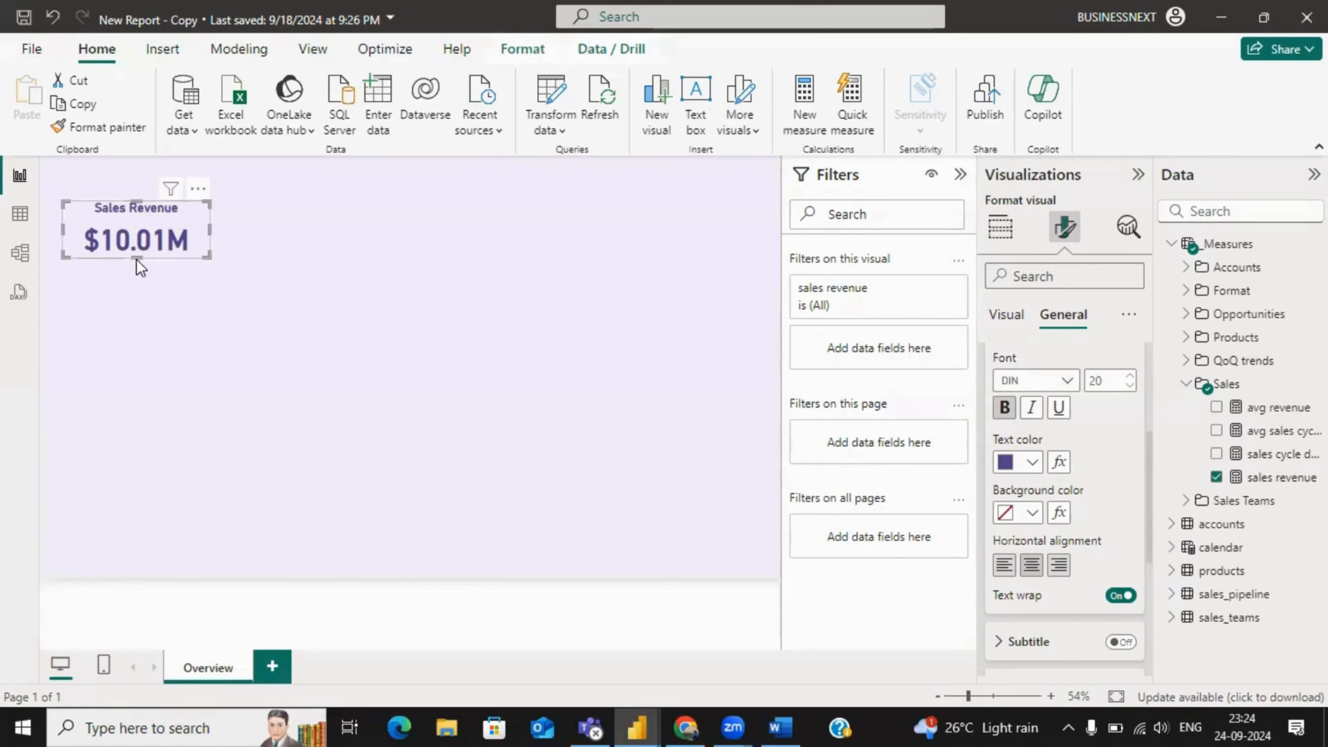
pyautogui.moveTo(137, 260); pyautogui.dragTo(140, 251)
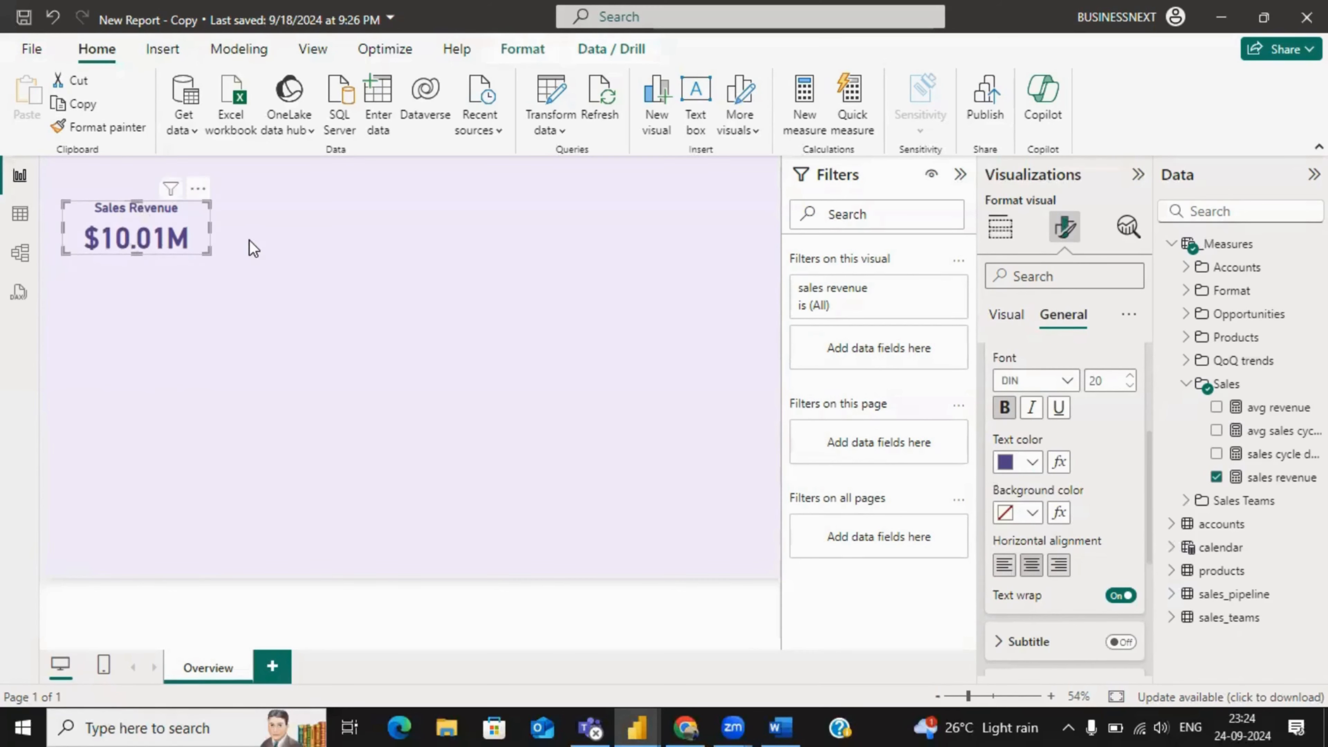
pyautogui.click(281, 286)
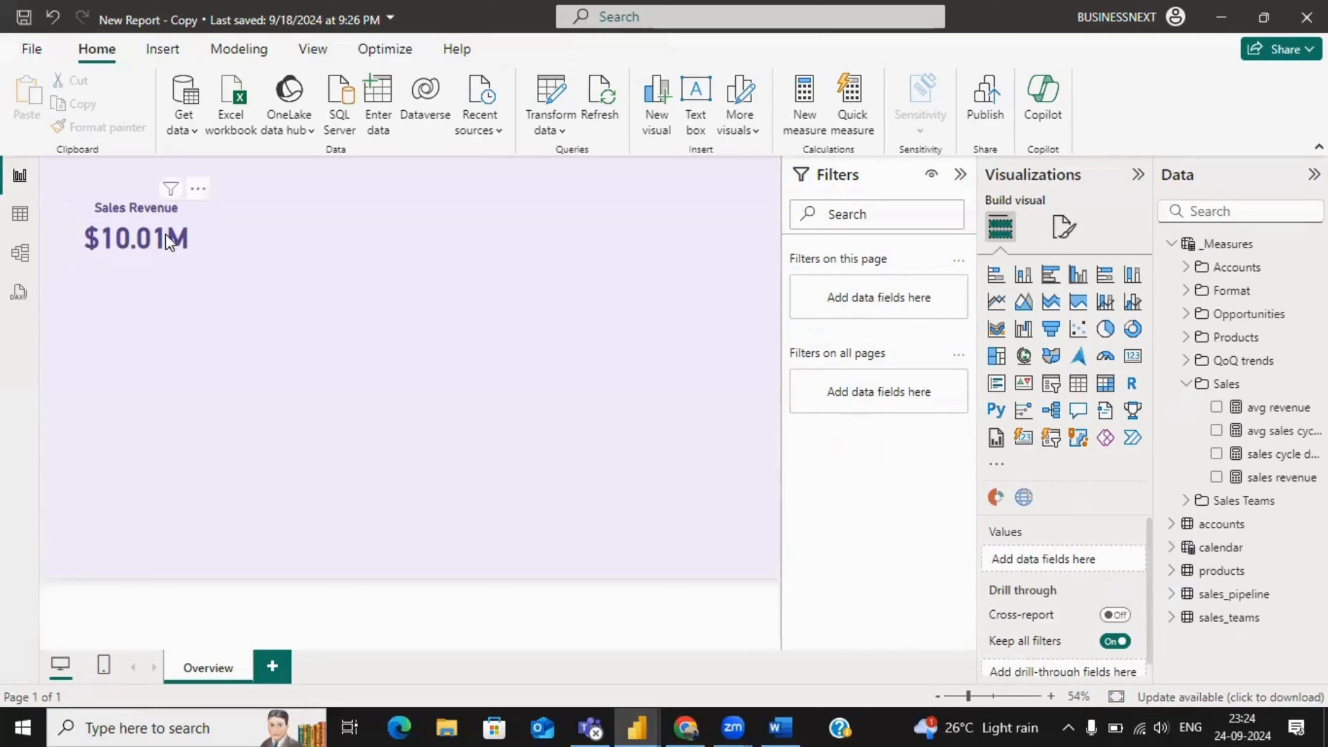
# - Set the sales revenue card's background to the light lavender recent color with 0% transparency
pyautogui.click(165, 216)
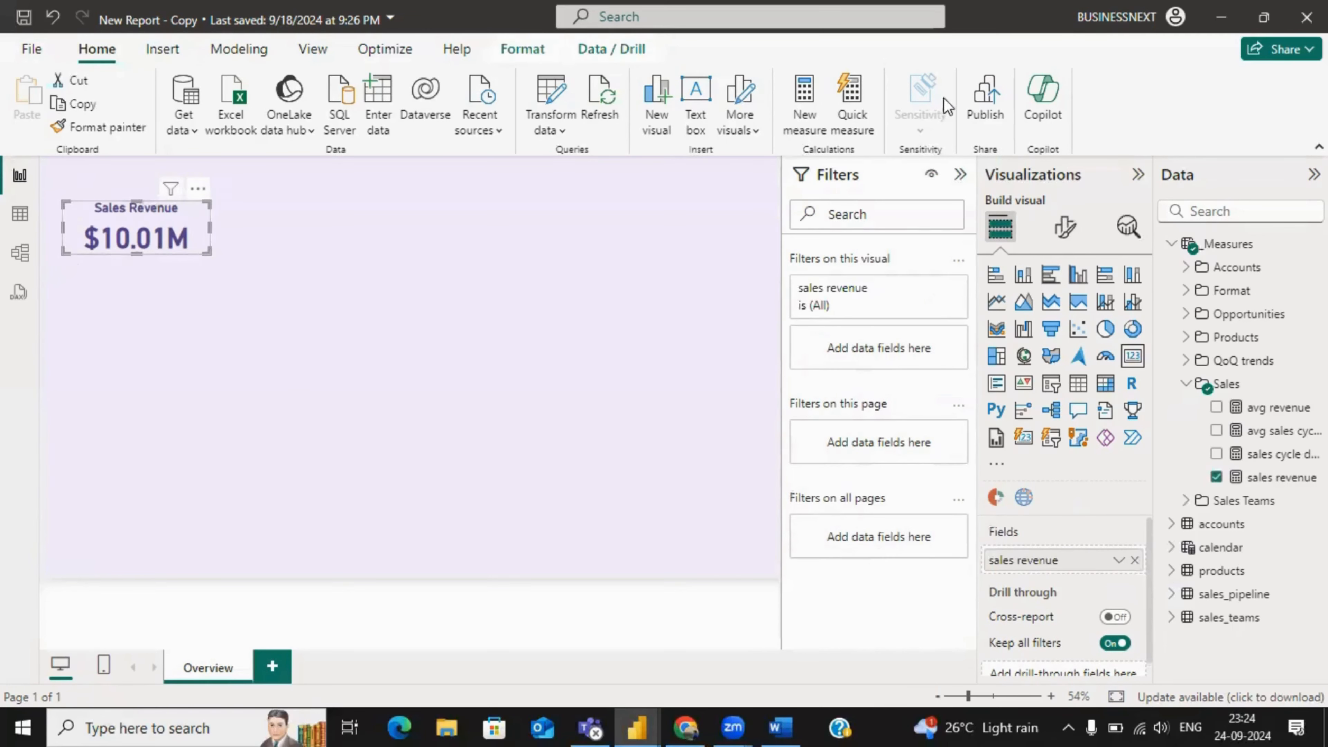
pyautogui.click(1061, 228)
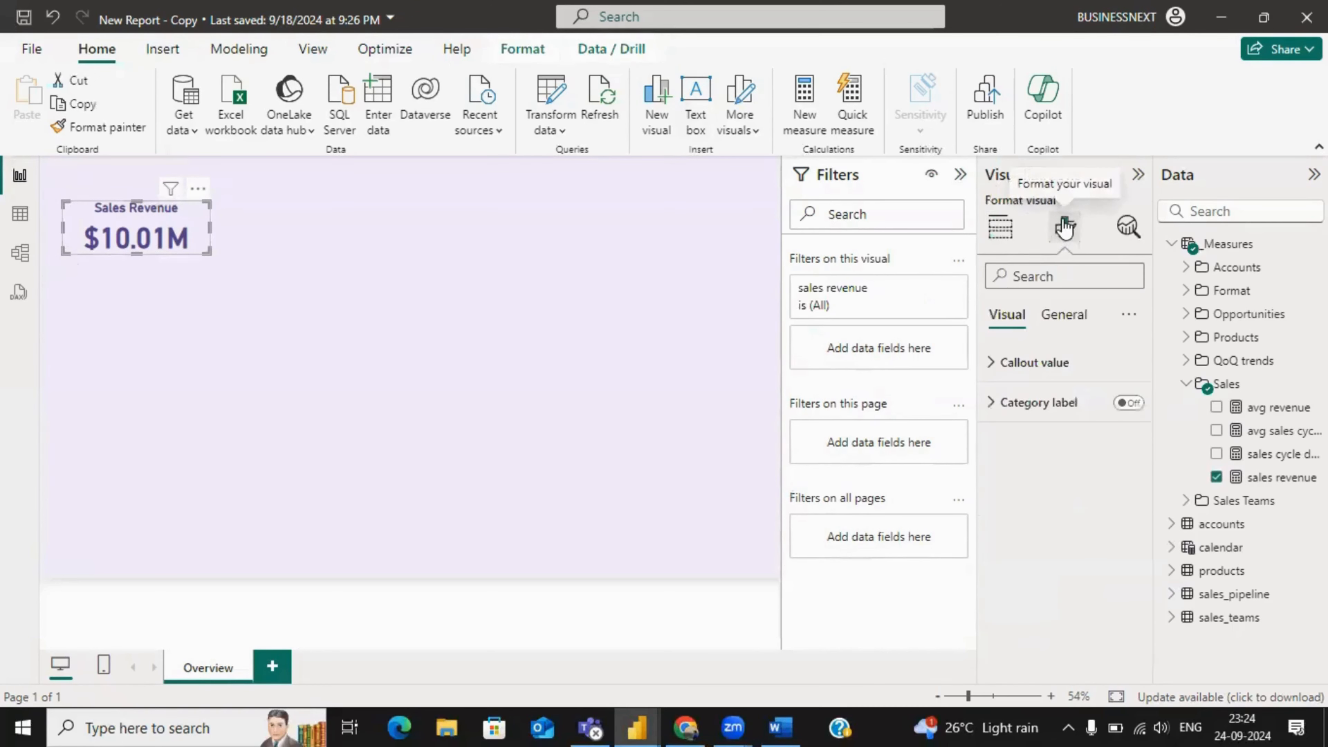
pyautogui.click(1072, 325)
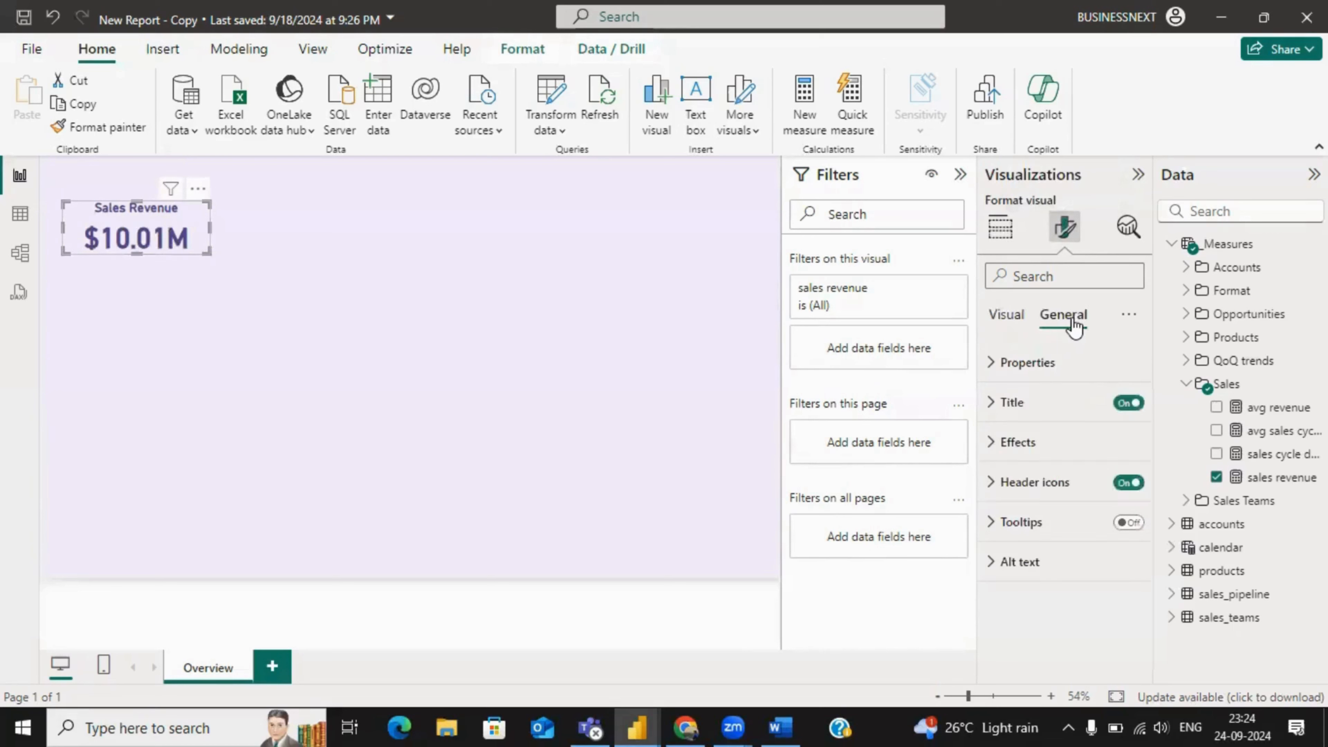
pyautogui.click(1017, 447)
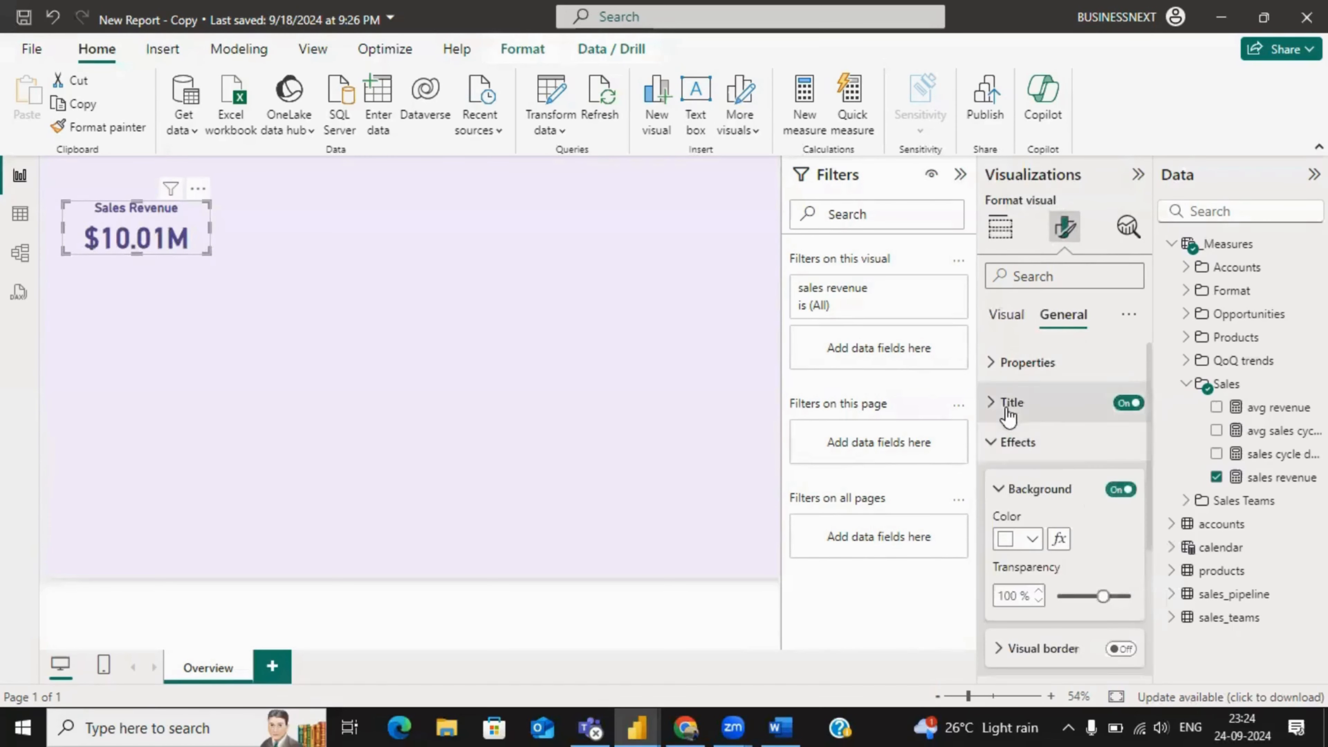
pyautogui.scroll(-3, 1062, 497)
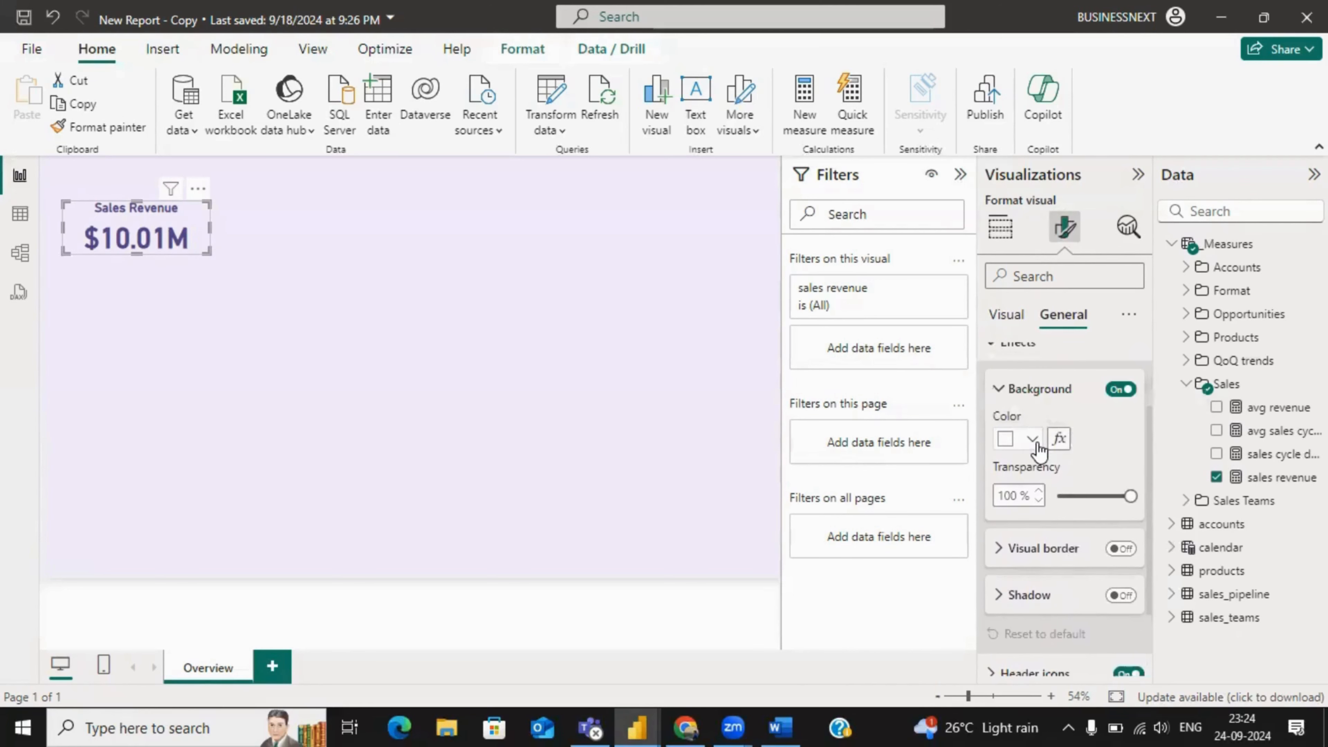
pyautogui.click(1033, 440)
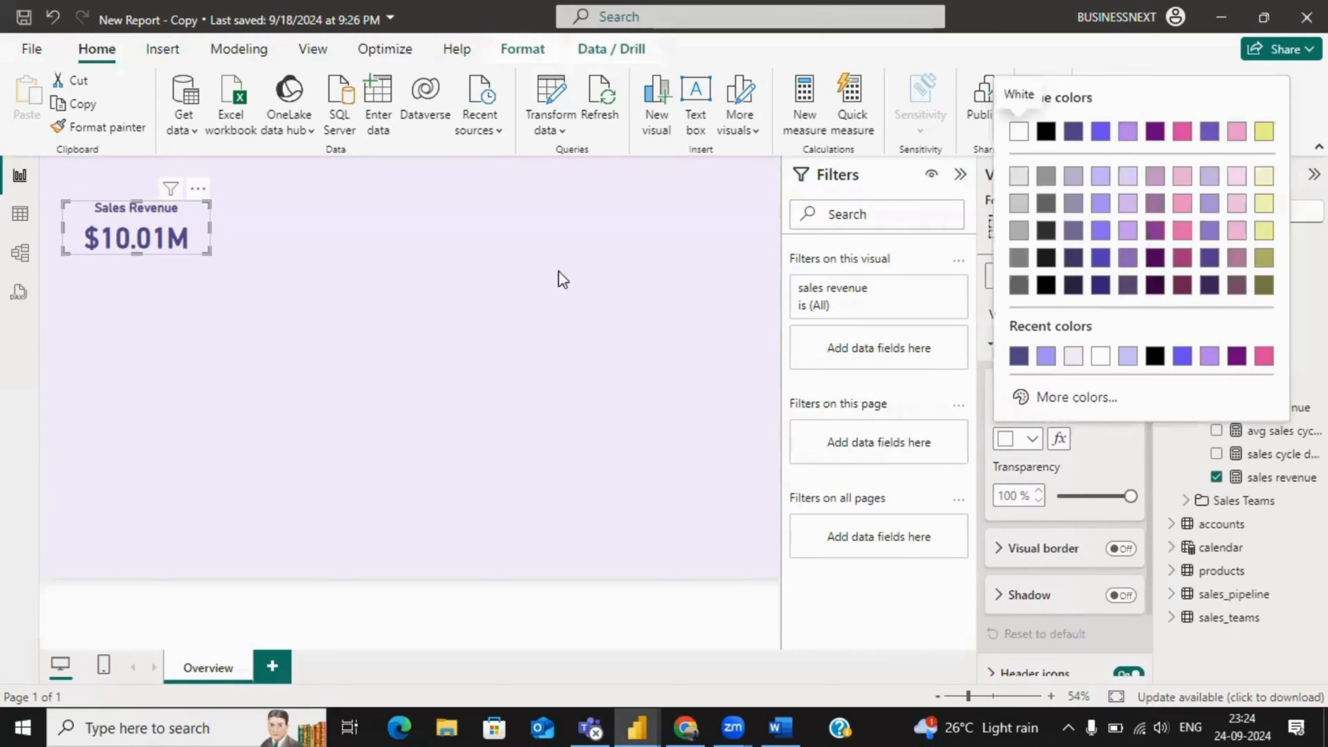
pyautogui.click(1074, 357)
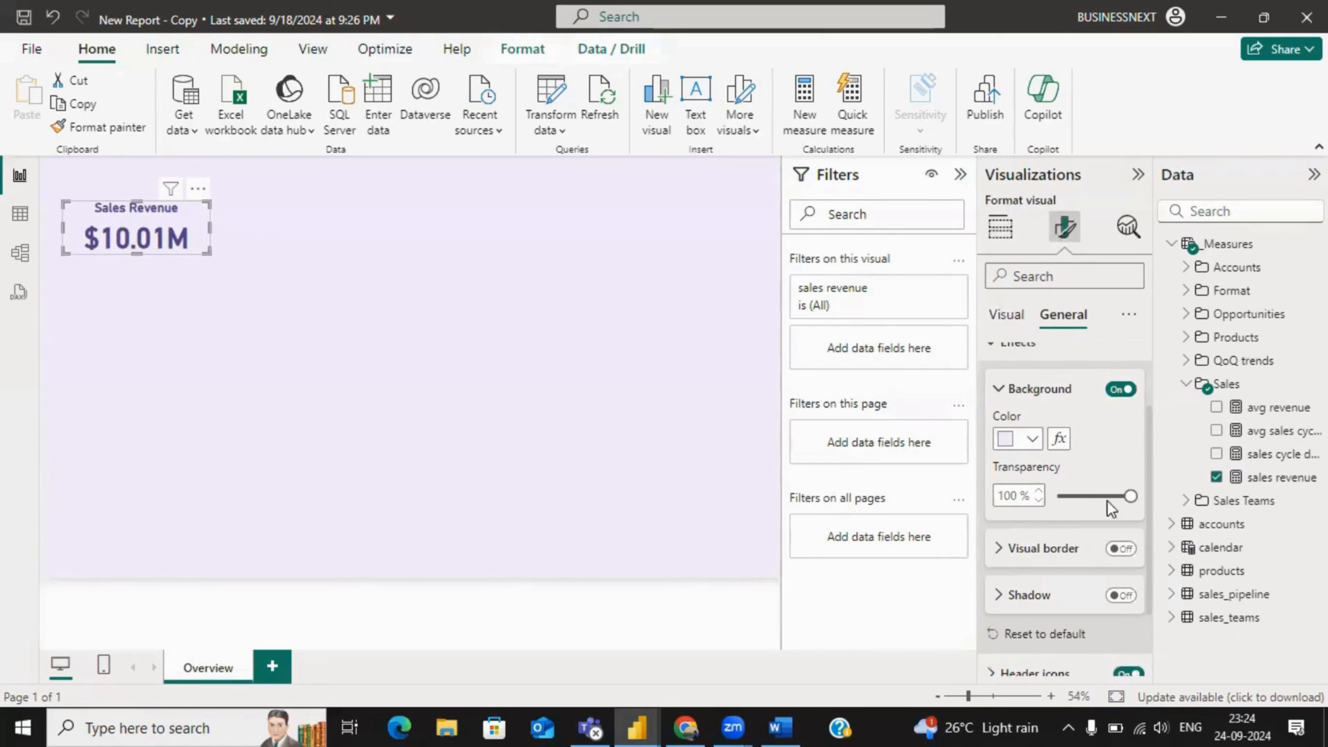
pyautogui.moveTo(1129, 496); pyautogui.dragTo(1055, 501)
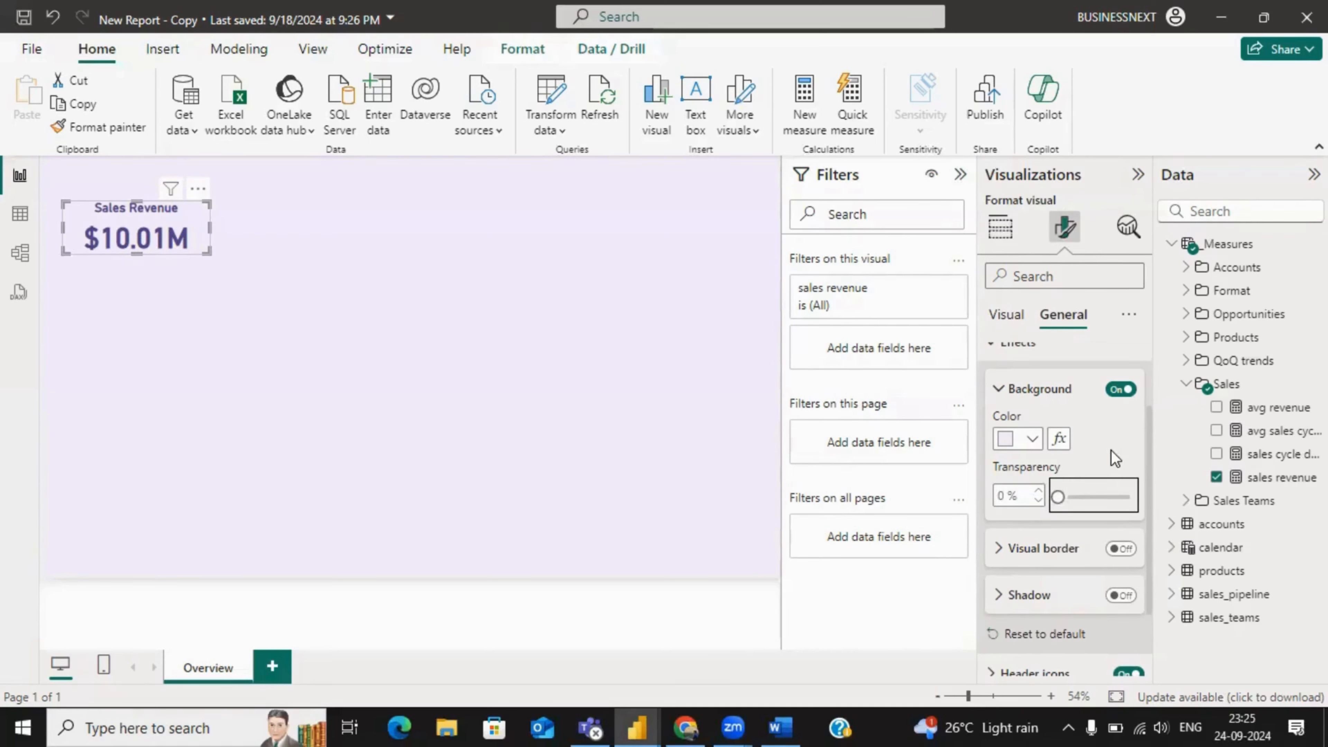
# - Turn on the visual border of the sales revenue card and expand its border settings
pyautogui.click(1121, 550)
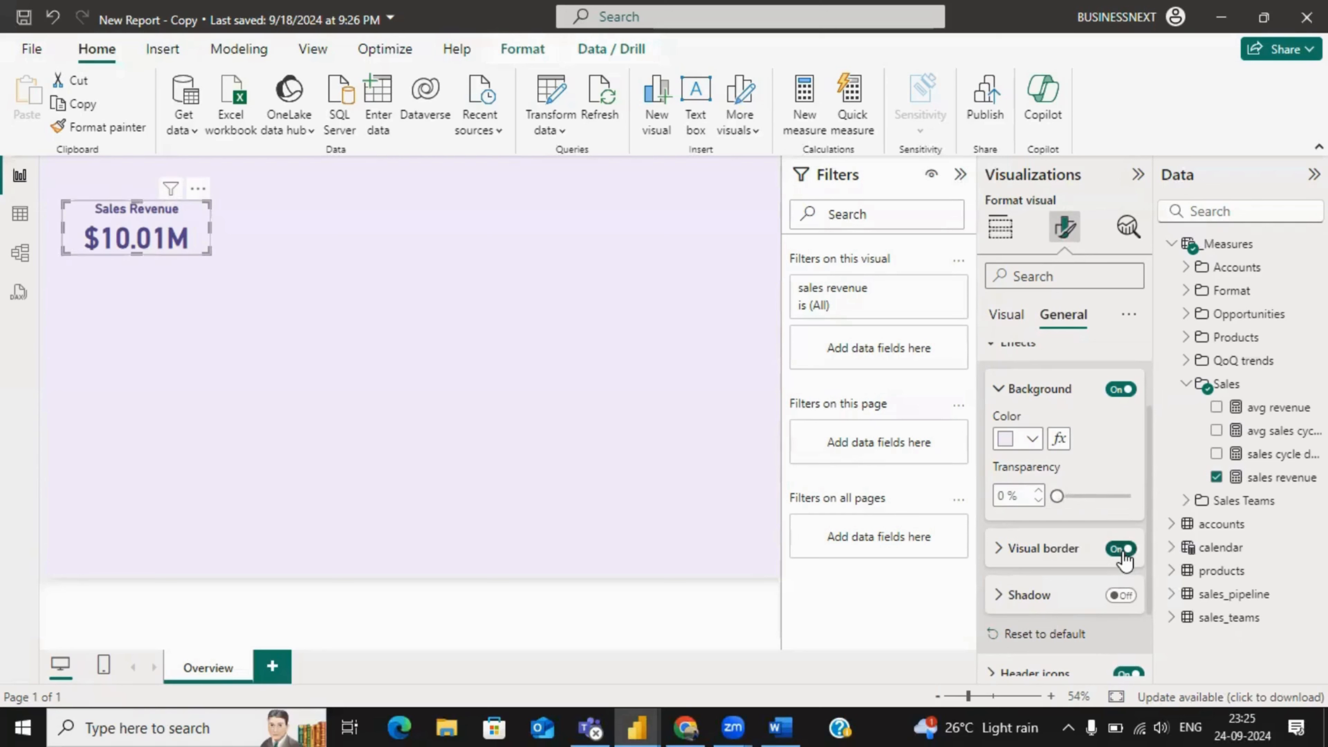
pyautogui.click(1017, 554)
pyautogui.scroll(-5, 1062, 551)
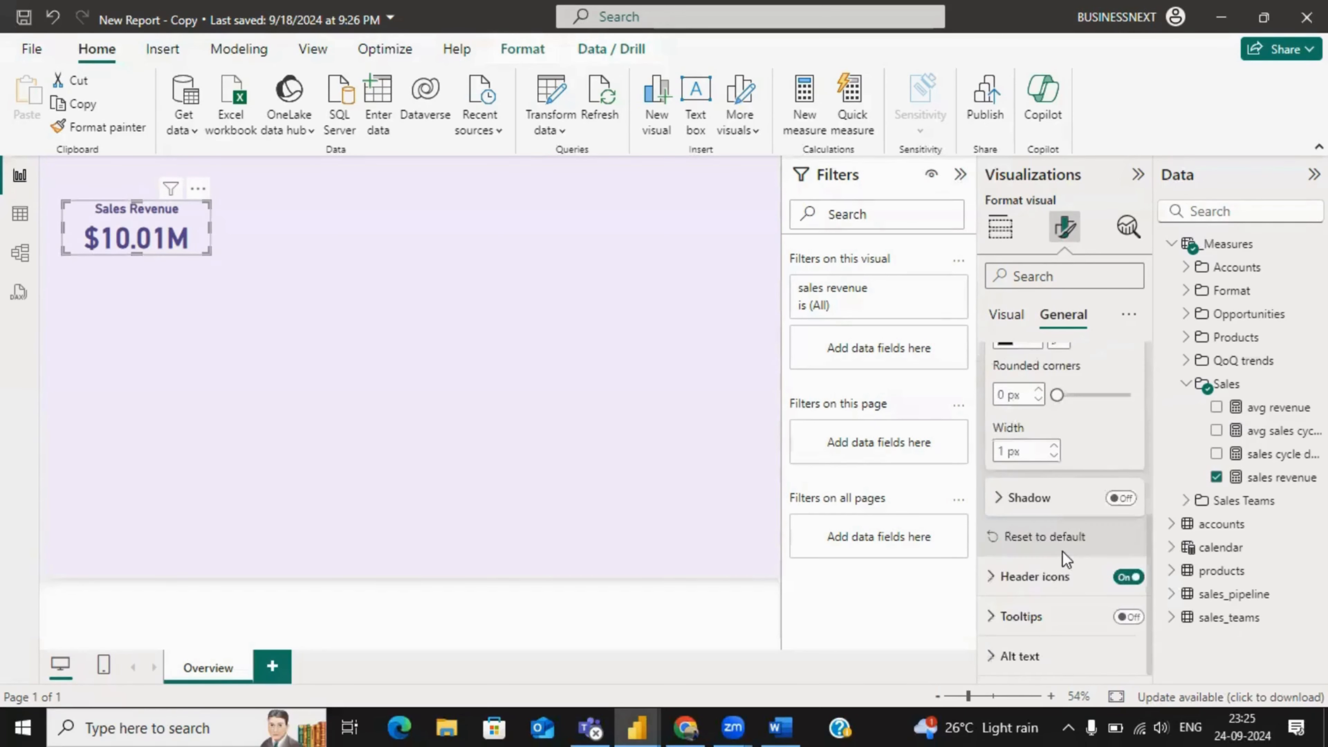
pyautogui.scroll(4, 1056, 549)
pyautogui.click(769, 387)
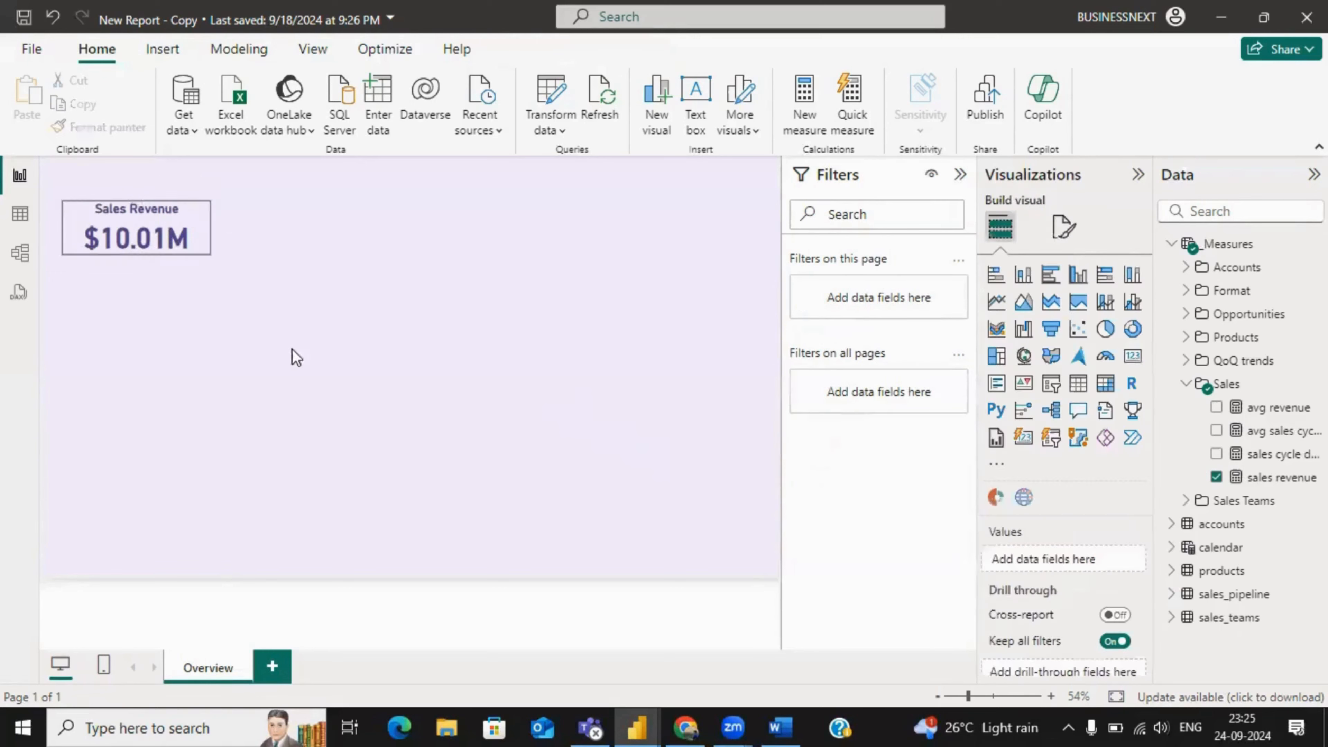
pyautogui.click(1063, 227)
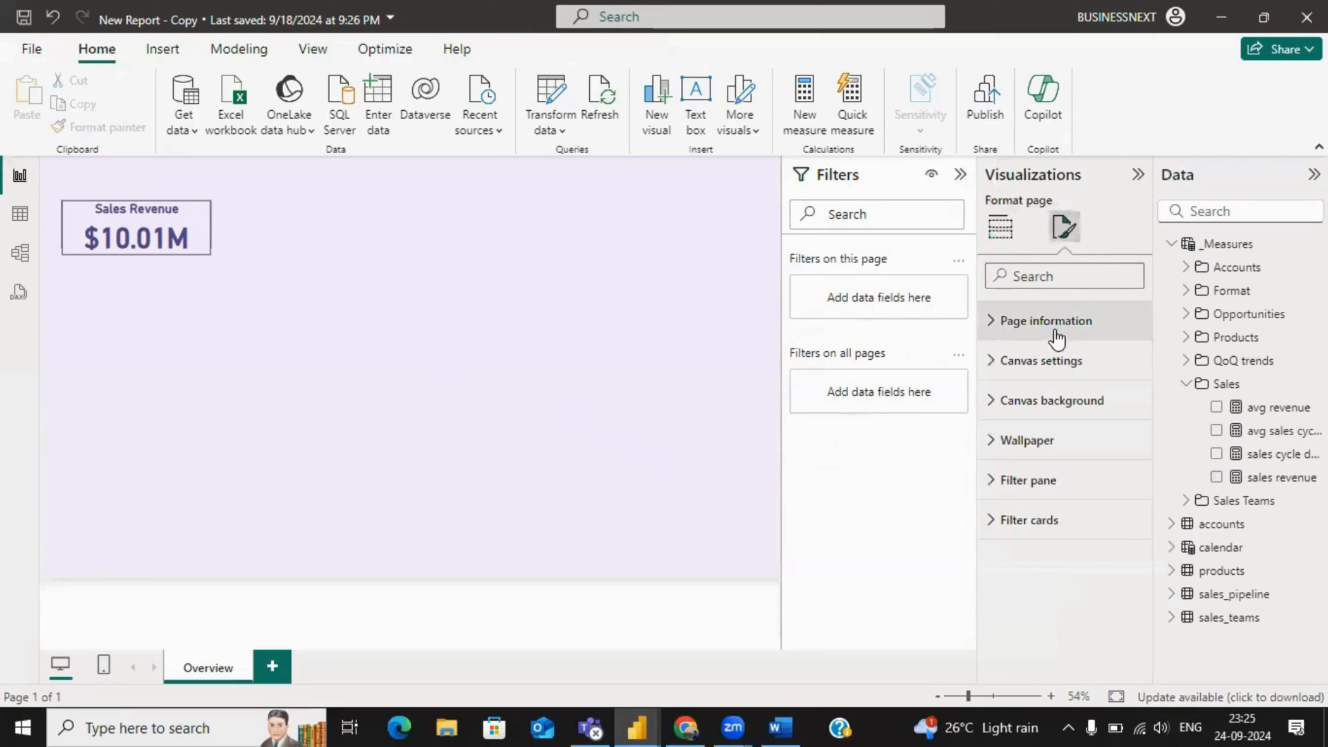
pyautogui.click(1051, 403)
pyautogui.click(1051, 404)
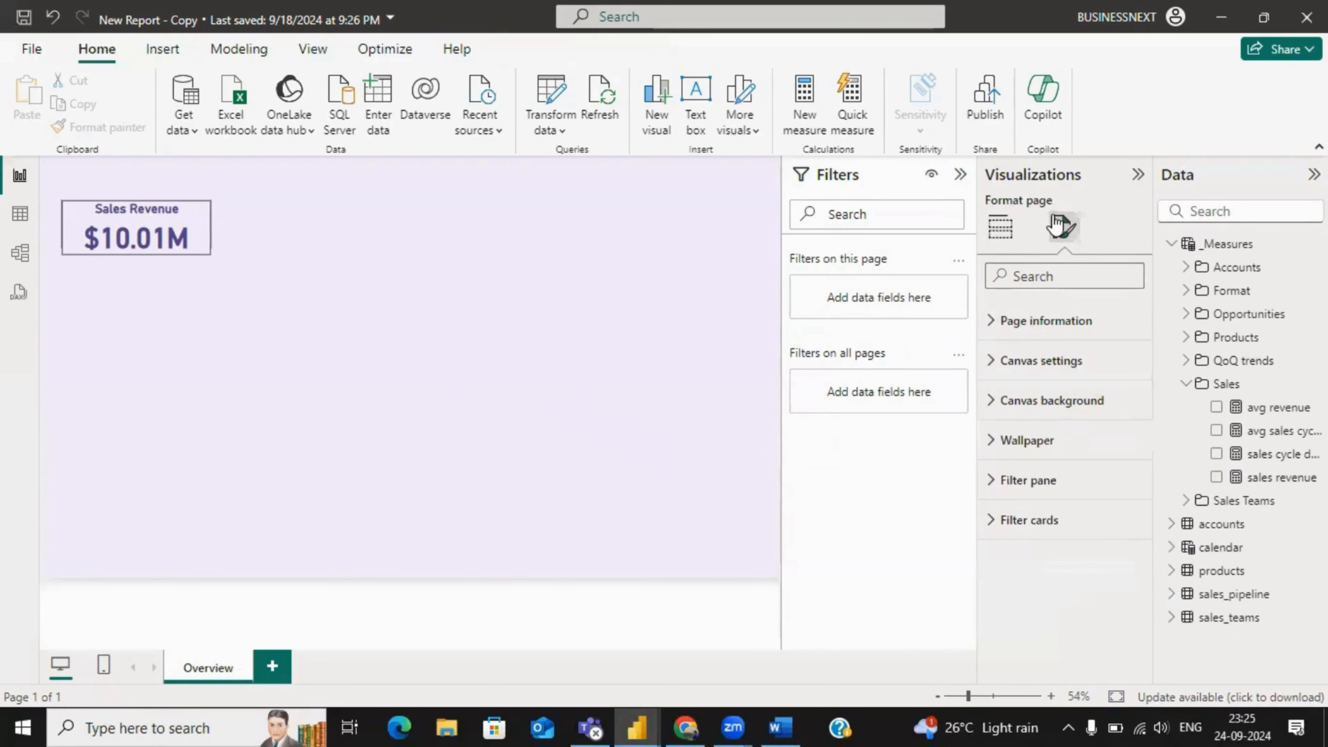
# - Set the sales revenue card's visual border color to the light purple recent color
pyautogui.click(193, 230)
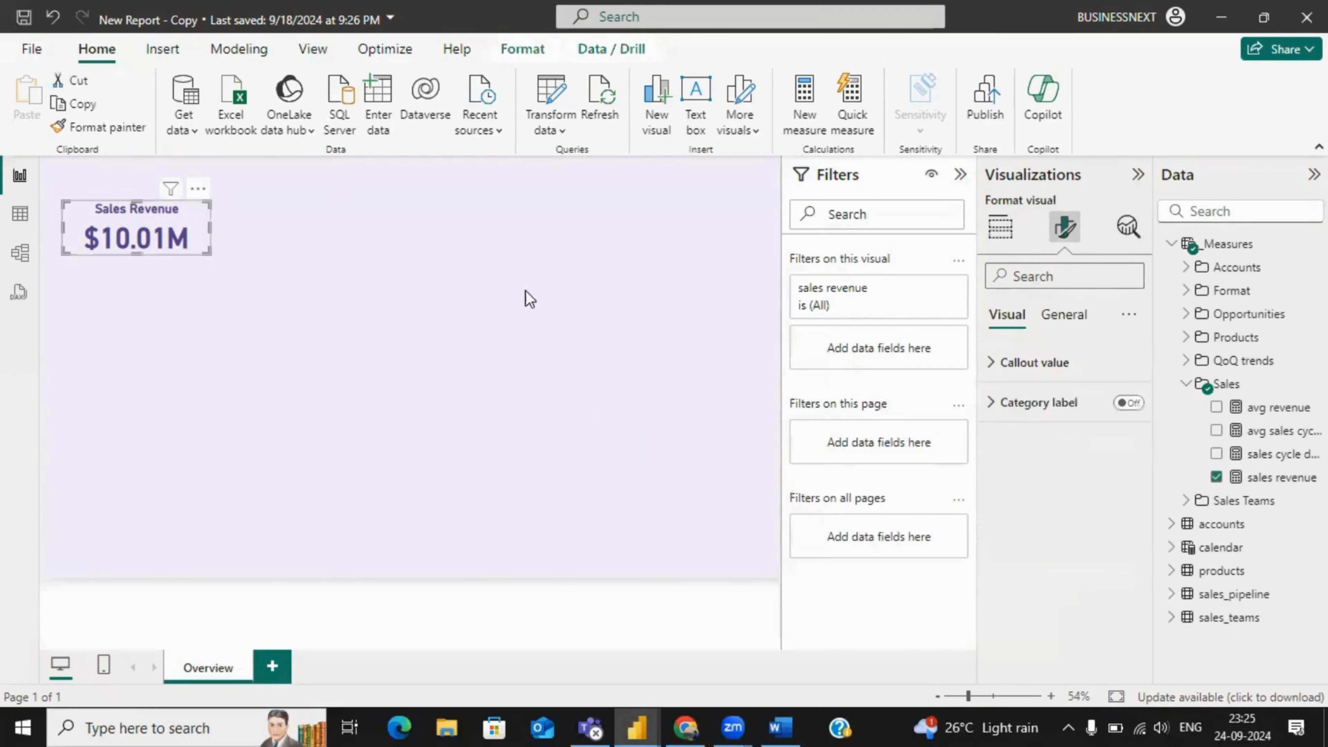
pyautogui.click(1063, 315)
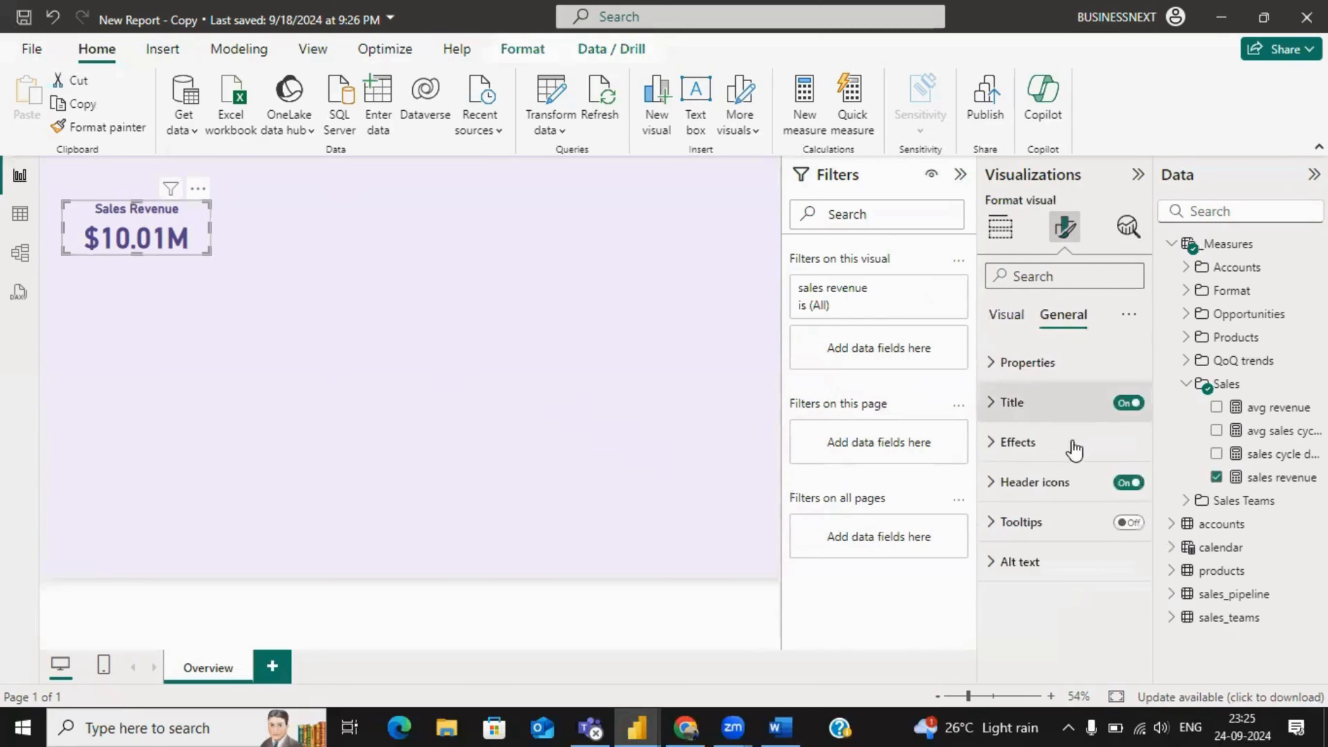
pyautogui.click(1072, 443)
pyautogui.scroll(-4, 1056, 473)
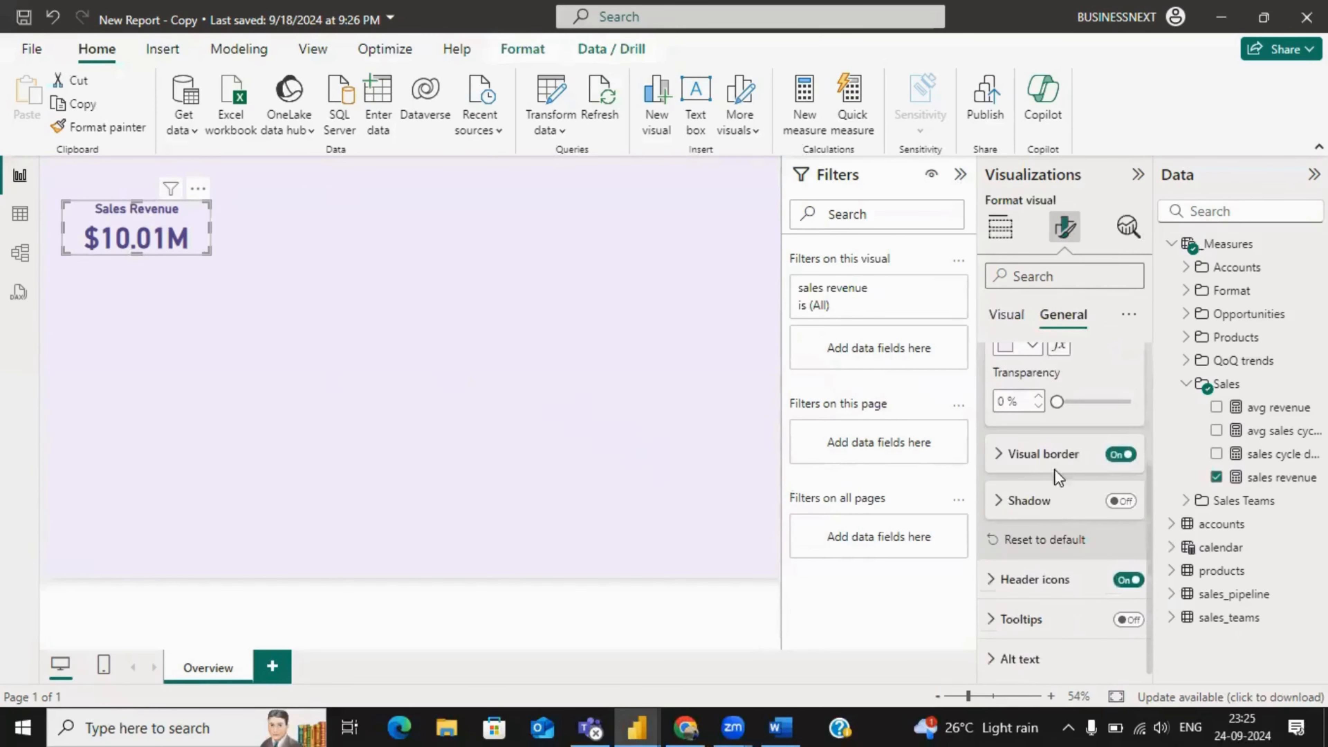
pyautogui.click(1048, 455)
pyautogui.scroll(-2, 1050, 496)
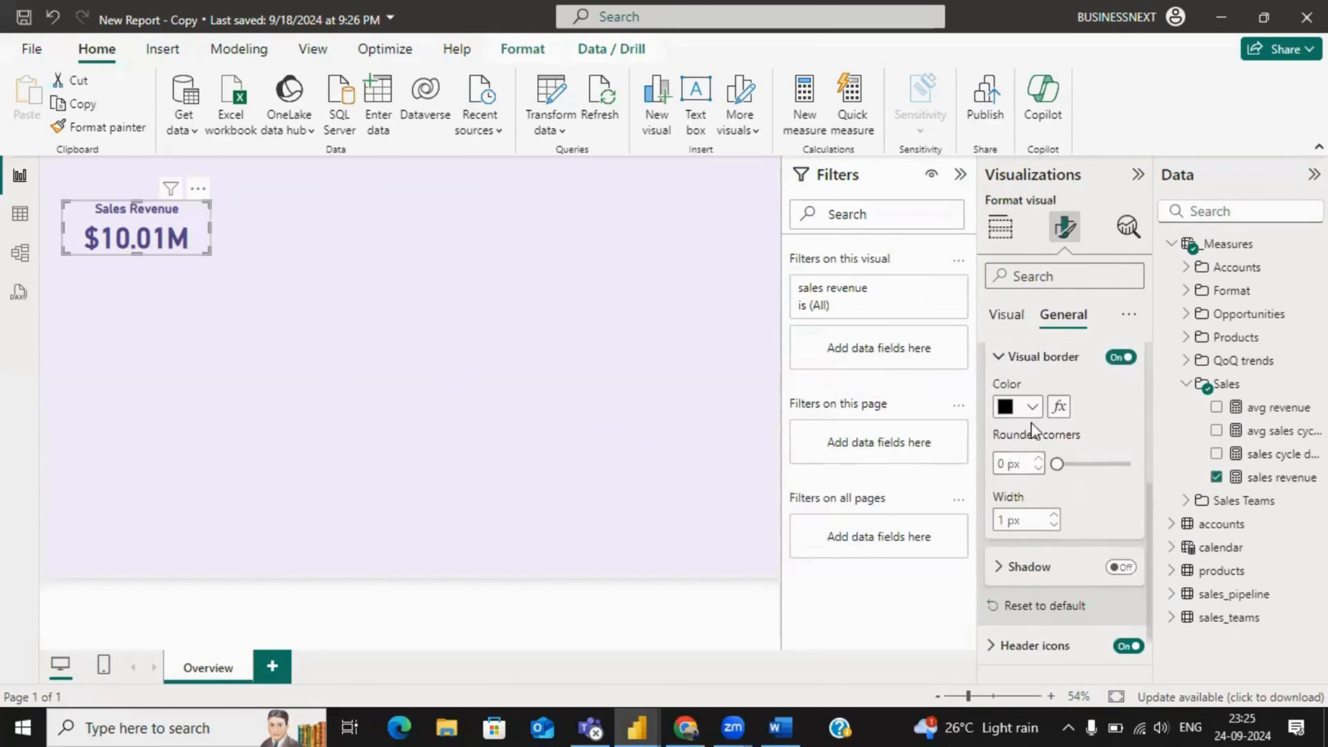
pyautogui.click(1031, 407)
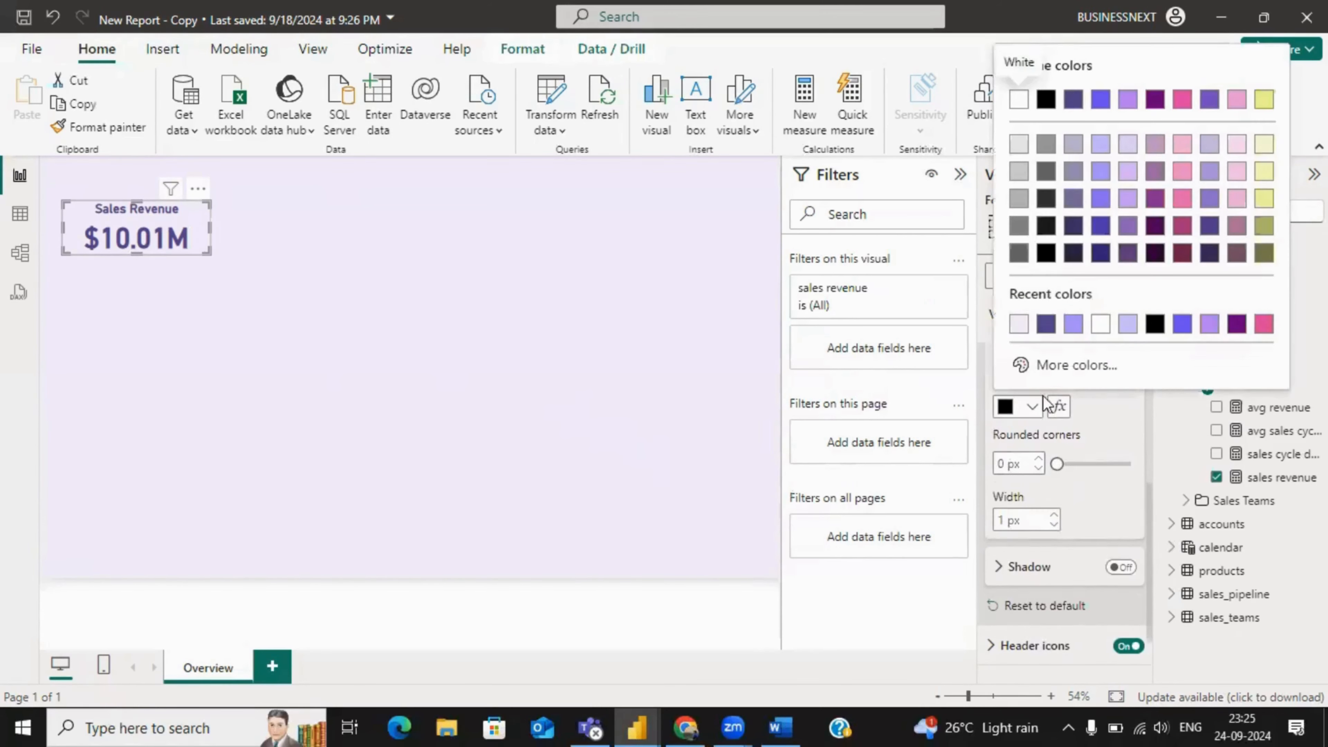
pyautogui.click(1073, 325)
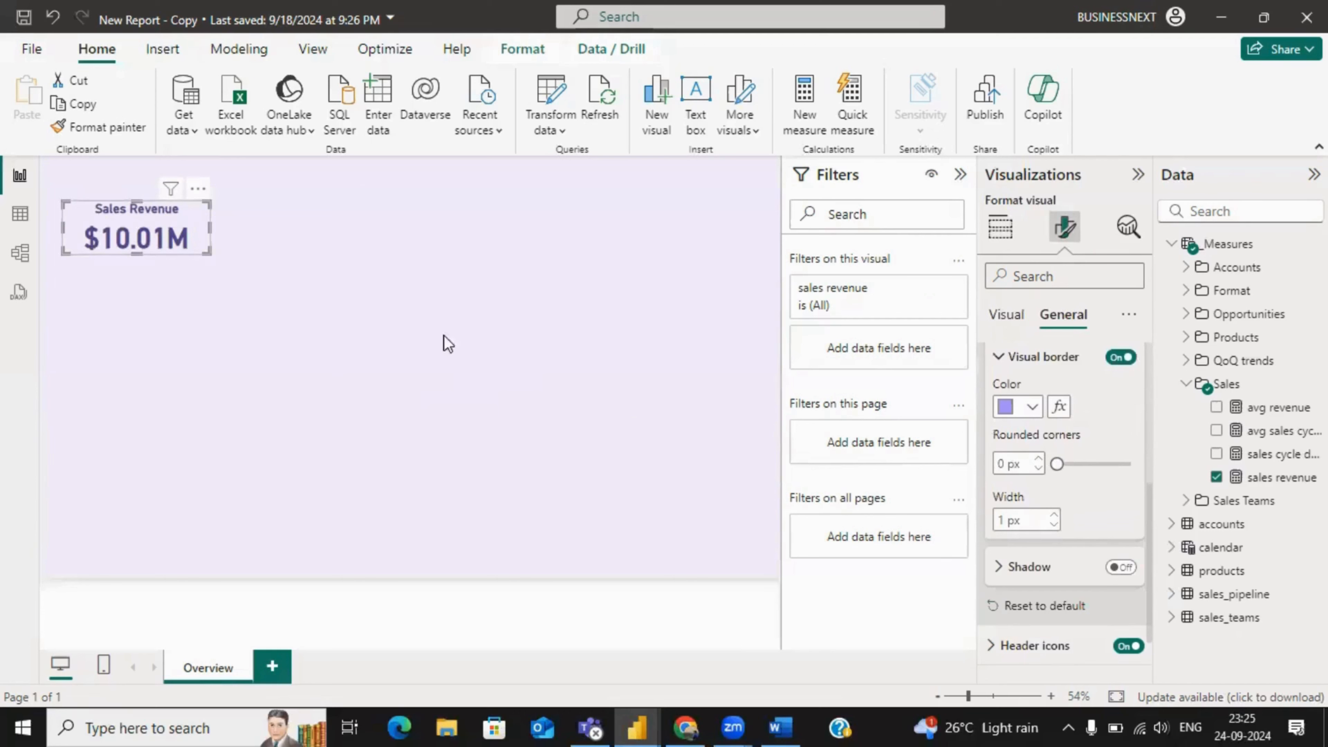
pyautogui.click(399, 310)
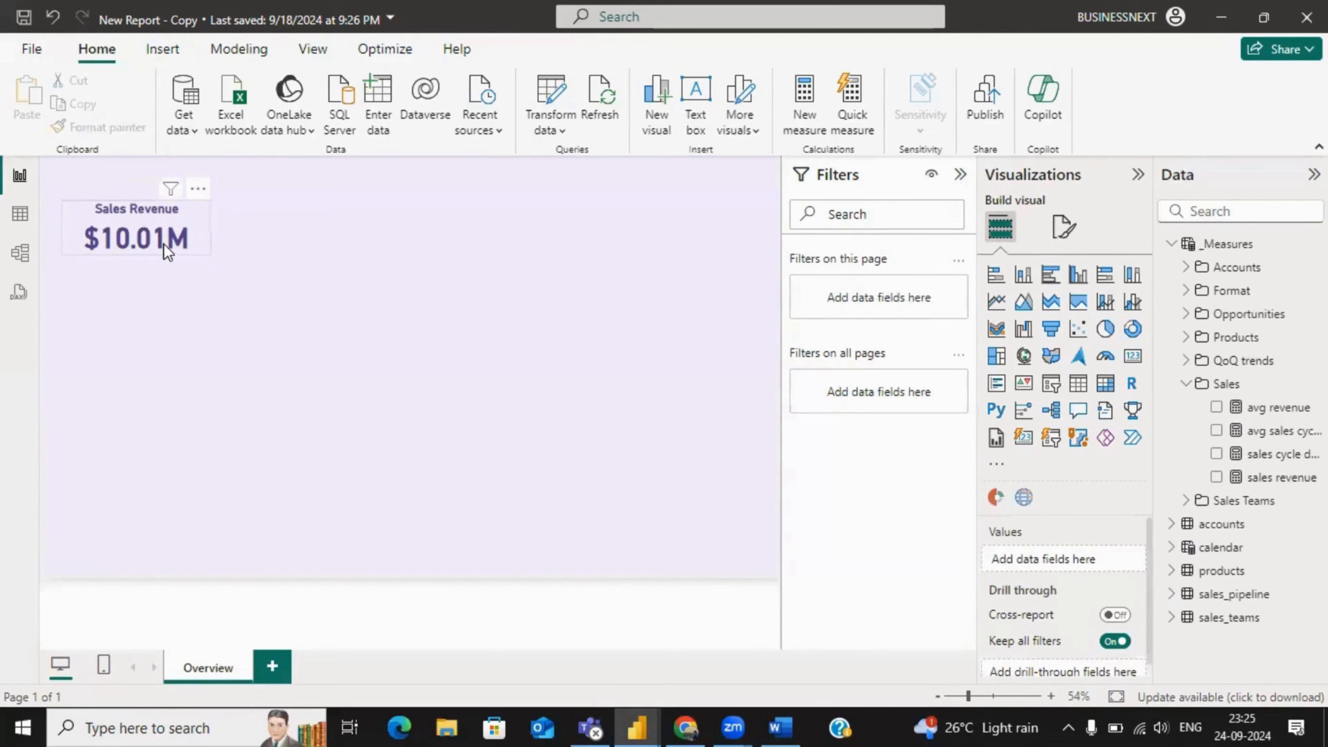
# - Set the sales revenue card's visual border to the dark purple recent color with 15 px rounded corners
pyautogui.click(182, 211)
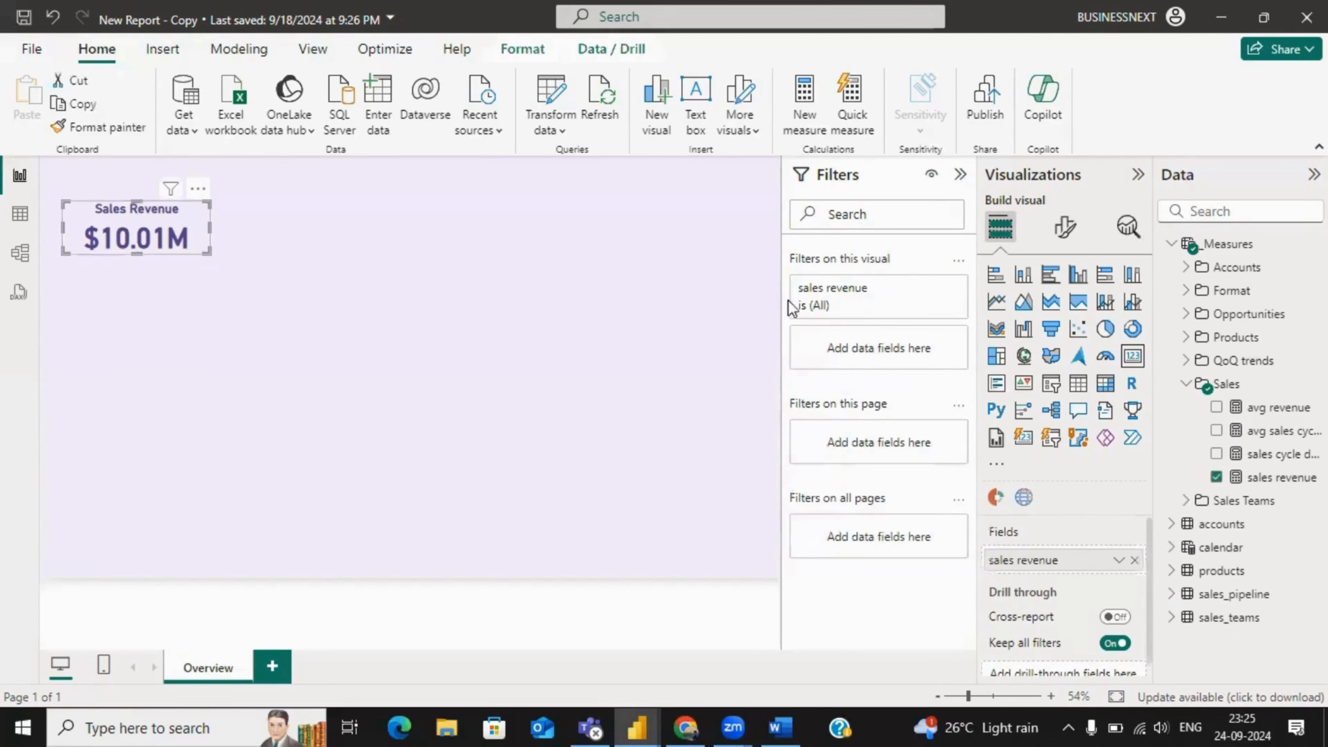
pyautogui.click(1065, 229)
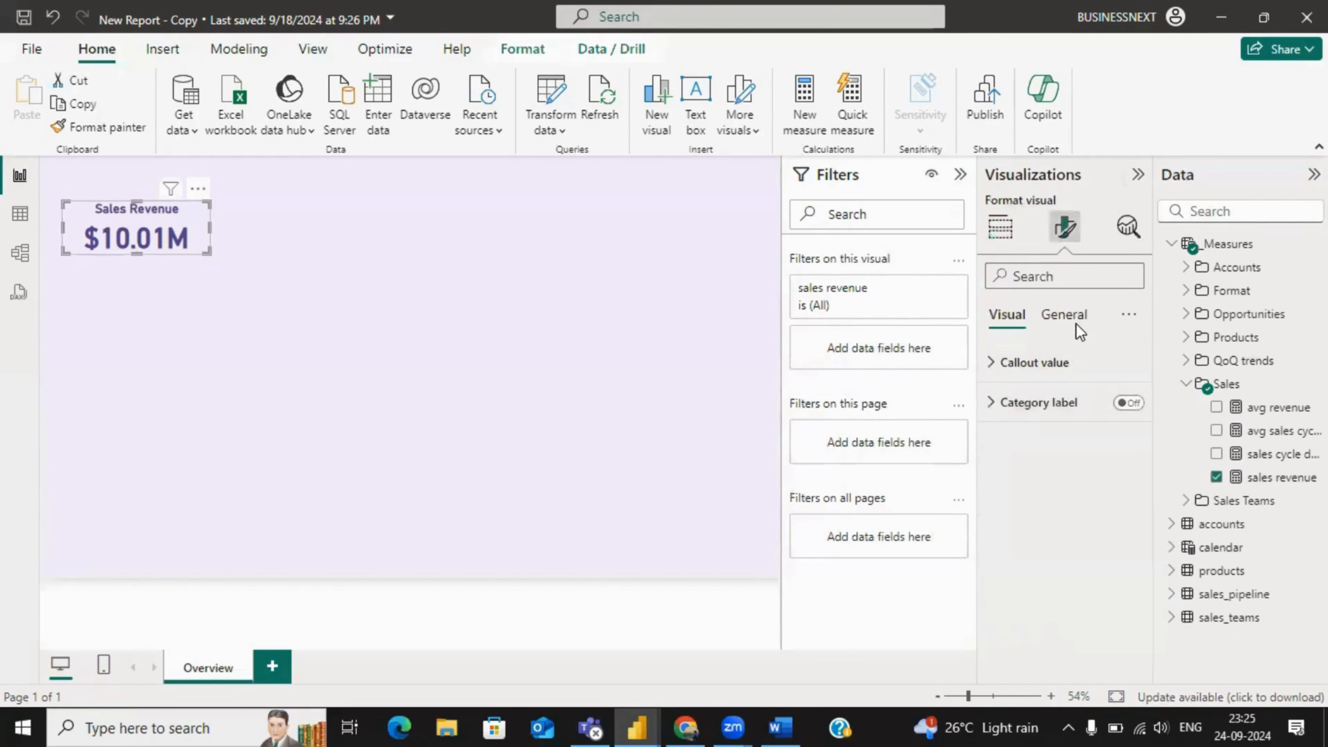
pyautogui.click(1069, 315)
pyautogui.click(1041, 440)
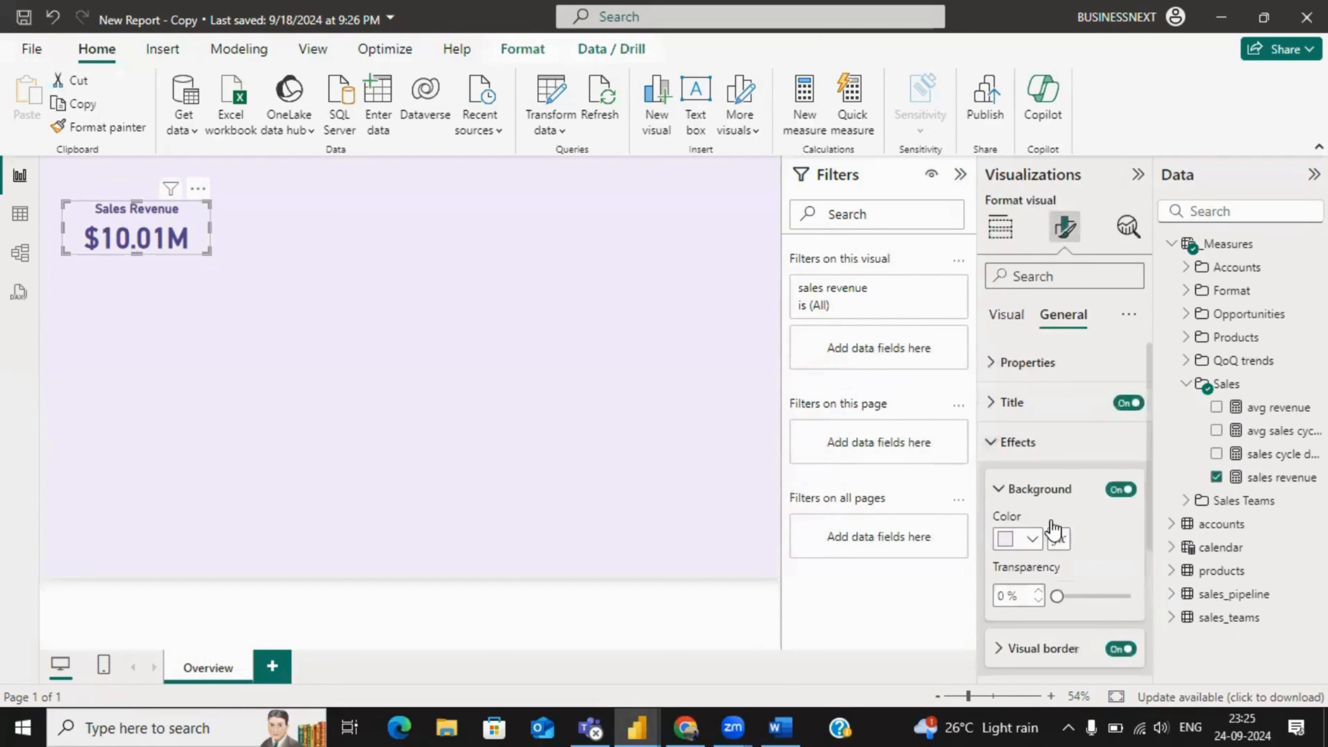
pyautogui.scroll(-2, 1067, 584)
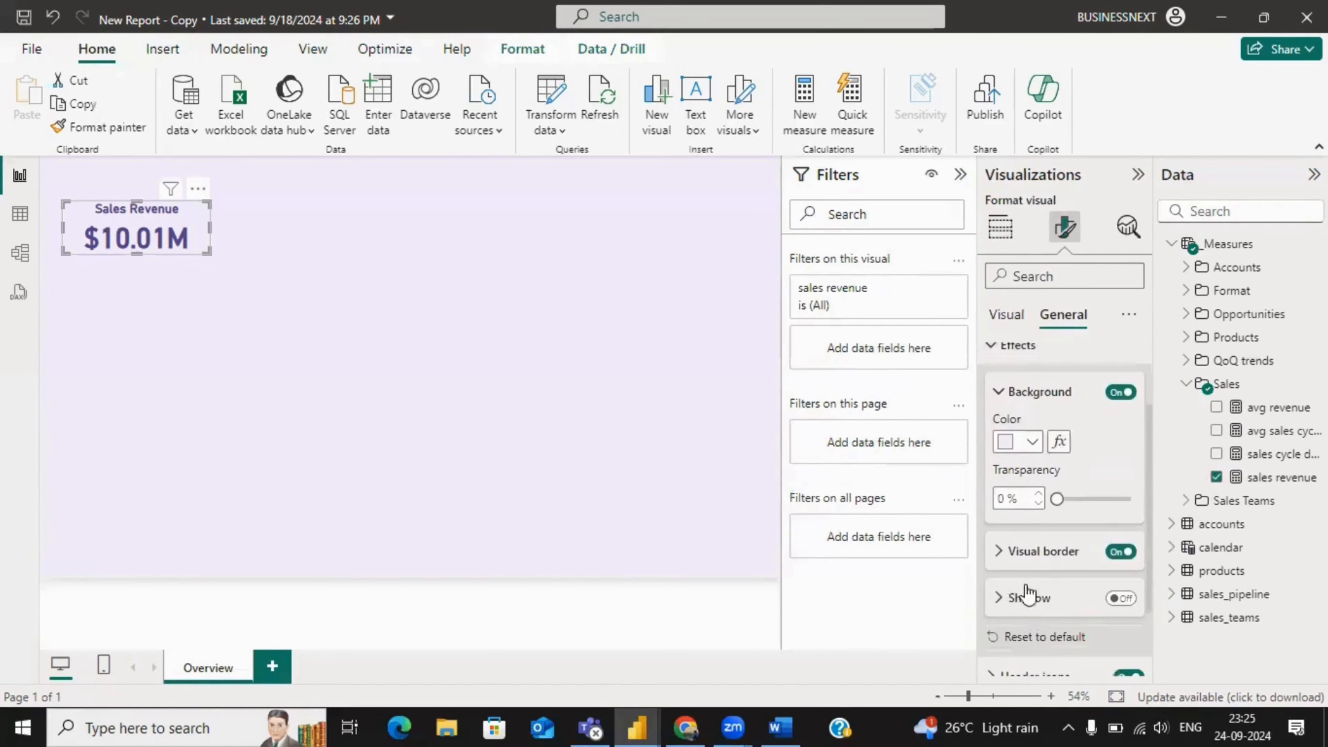
pyautogui.click(1023, 553)
pyautogui.scroll(-2, 1025, 559)
pyautogui.click(1033, 503)
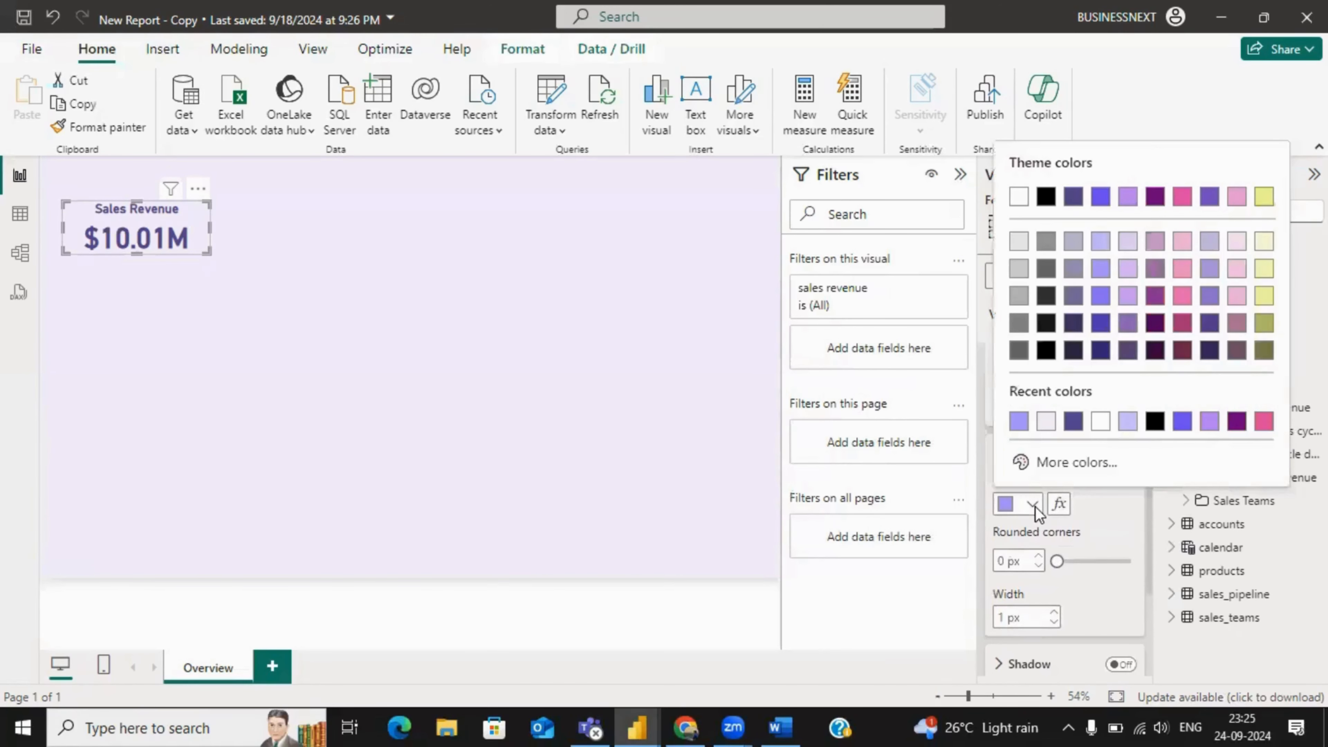
pyautogui.click(1074, 421)
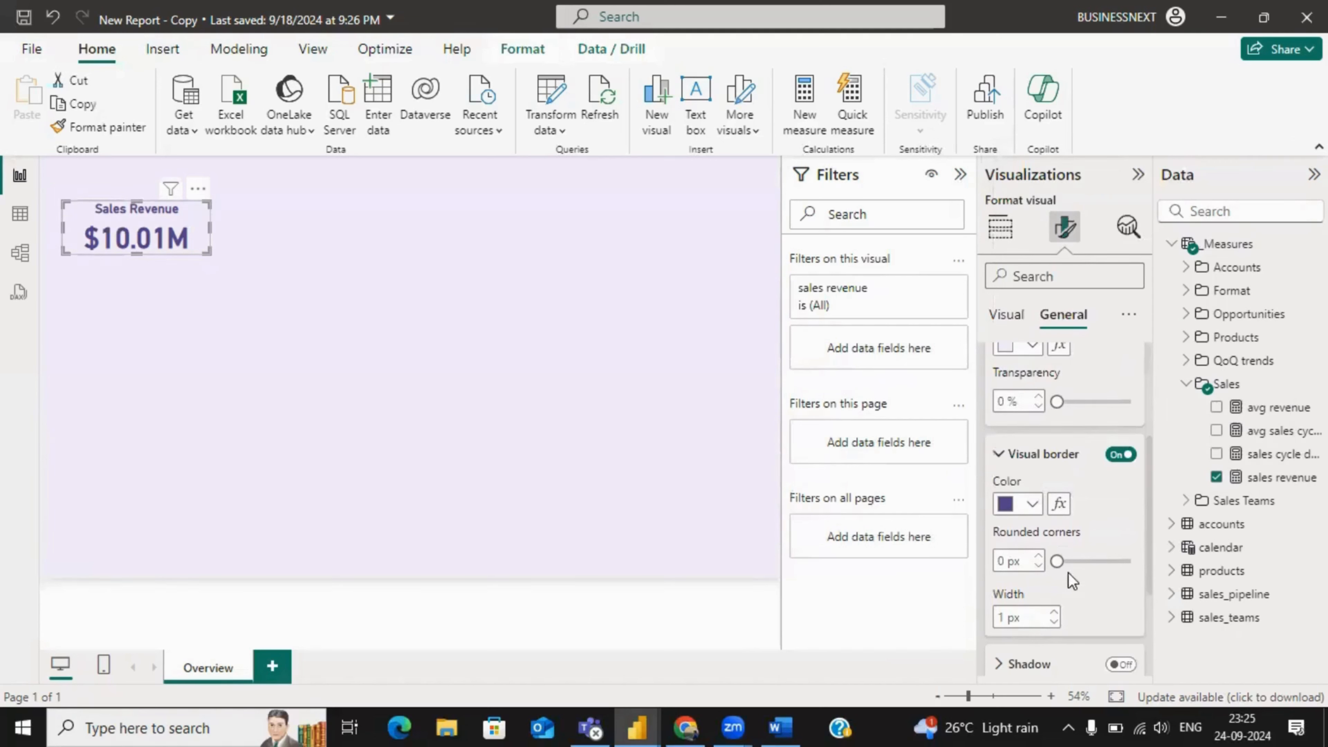
pyautogui.moveTo(1057, 560); pyautogui.dragTo(1092, 561)
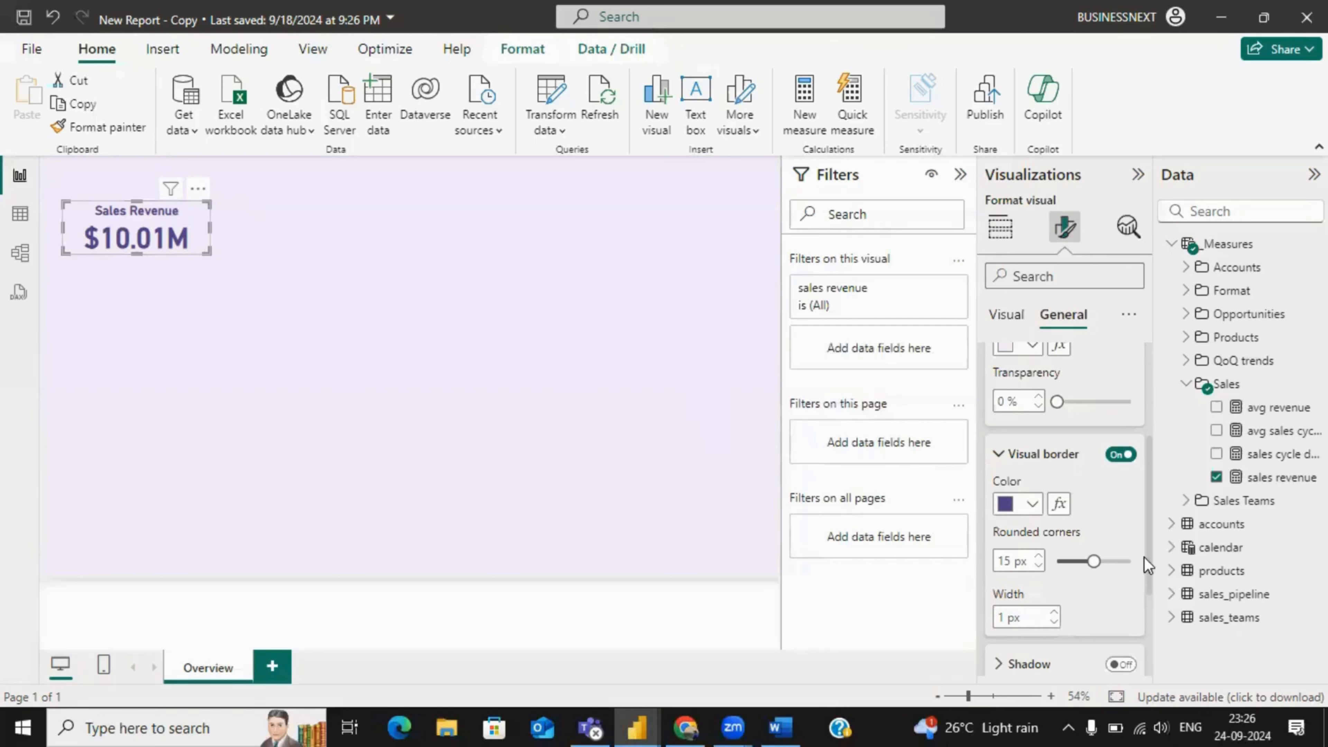
# - Turn on the sales revenue card's shadow and set its color to the light purple recent color
pyautogui.moveTo(1149, 563); pyautogui.dragTo(1153, 607)
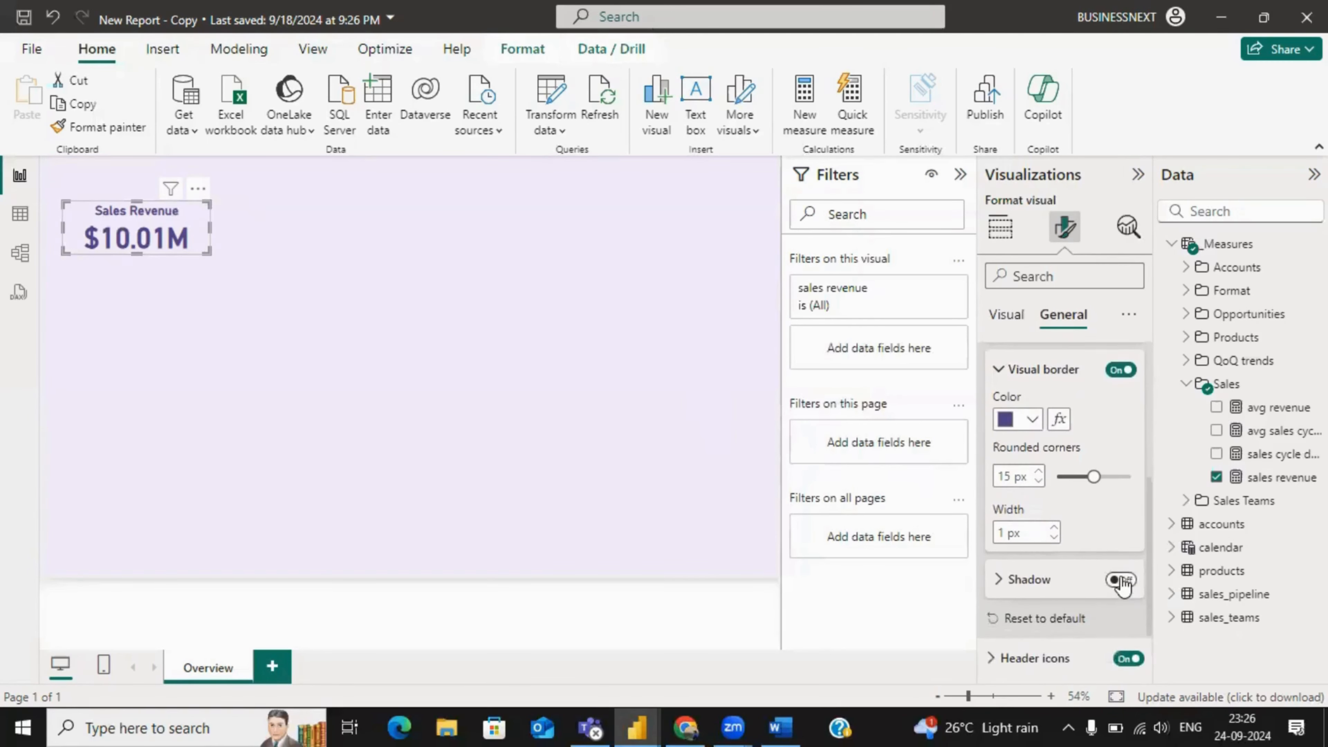
pyautogui.click(1120, 580)
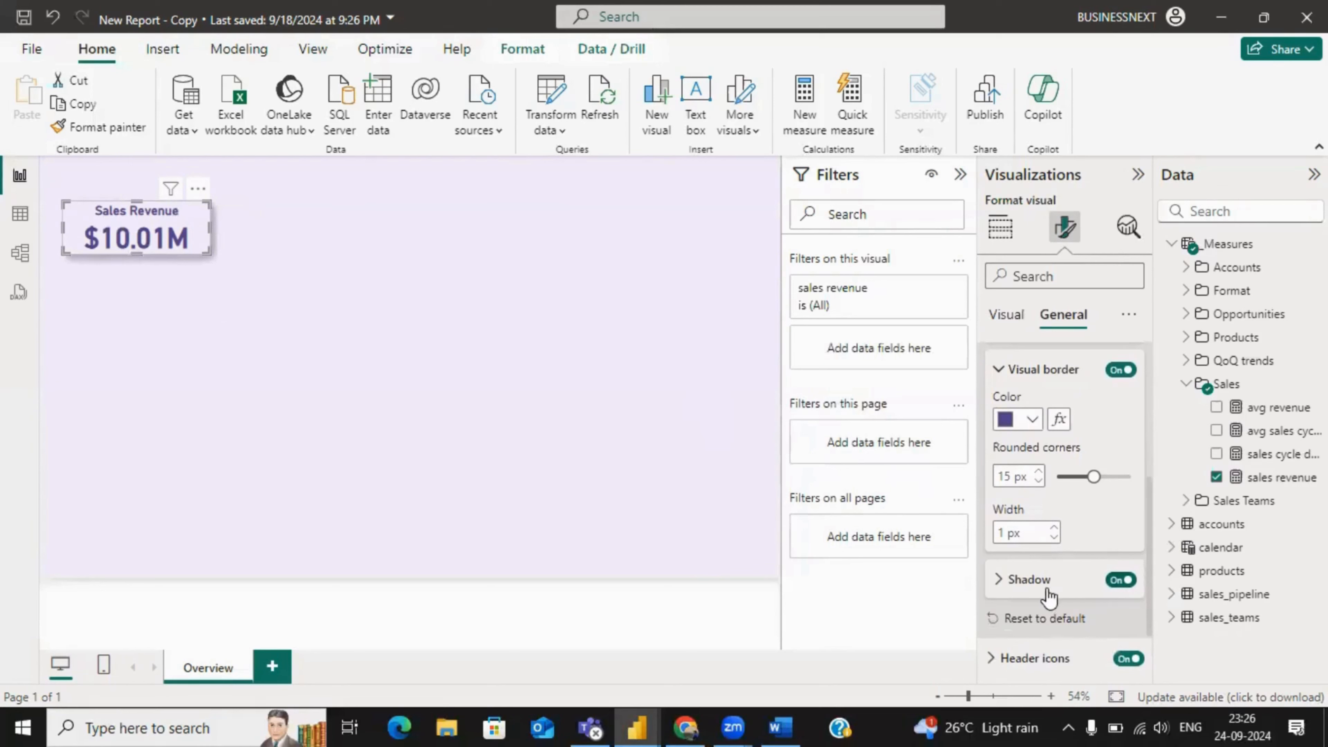
pyautogui.click(1016, 583)
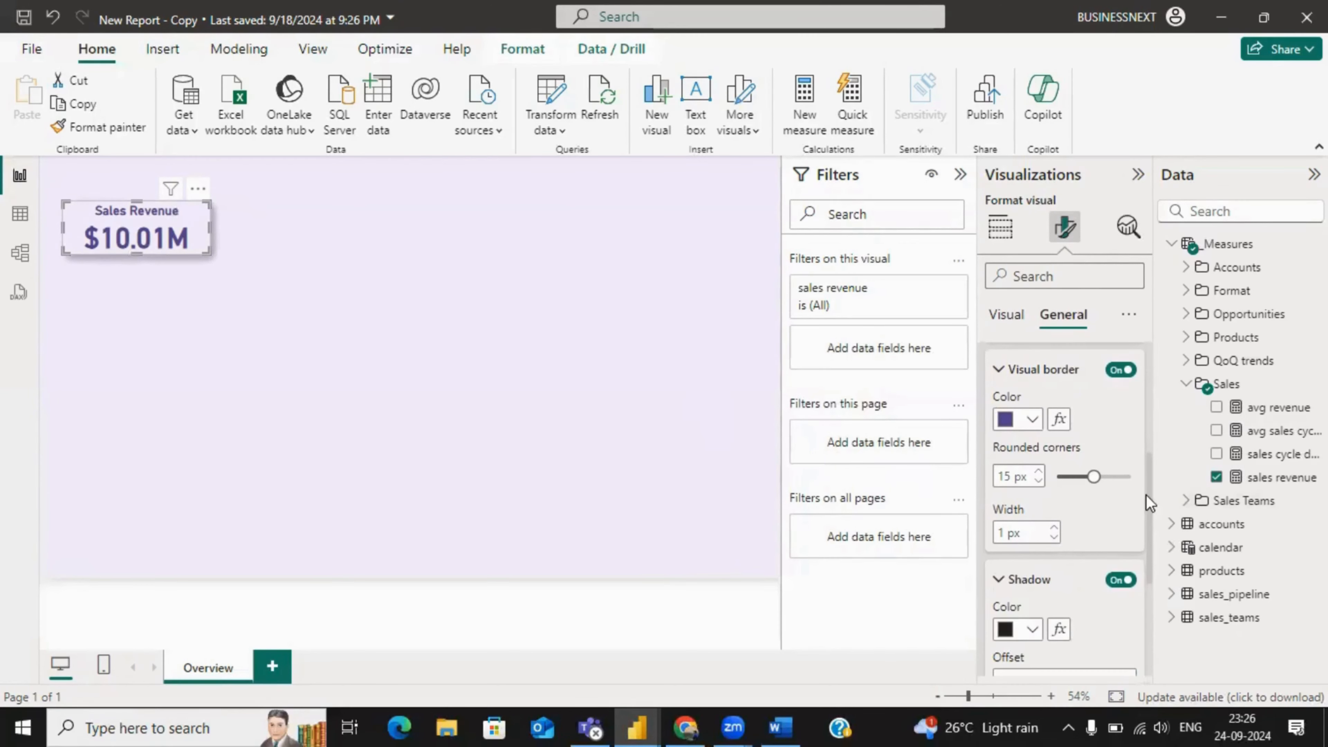
pyautogui.scroll(-2, 1147, 545)
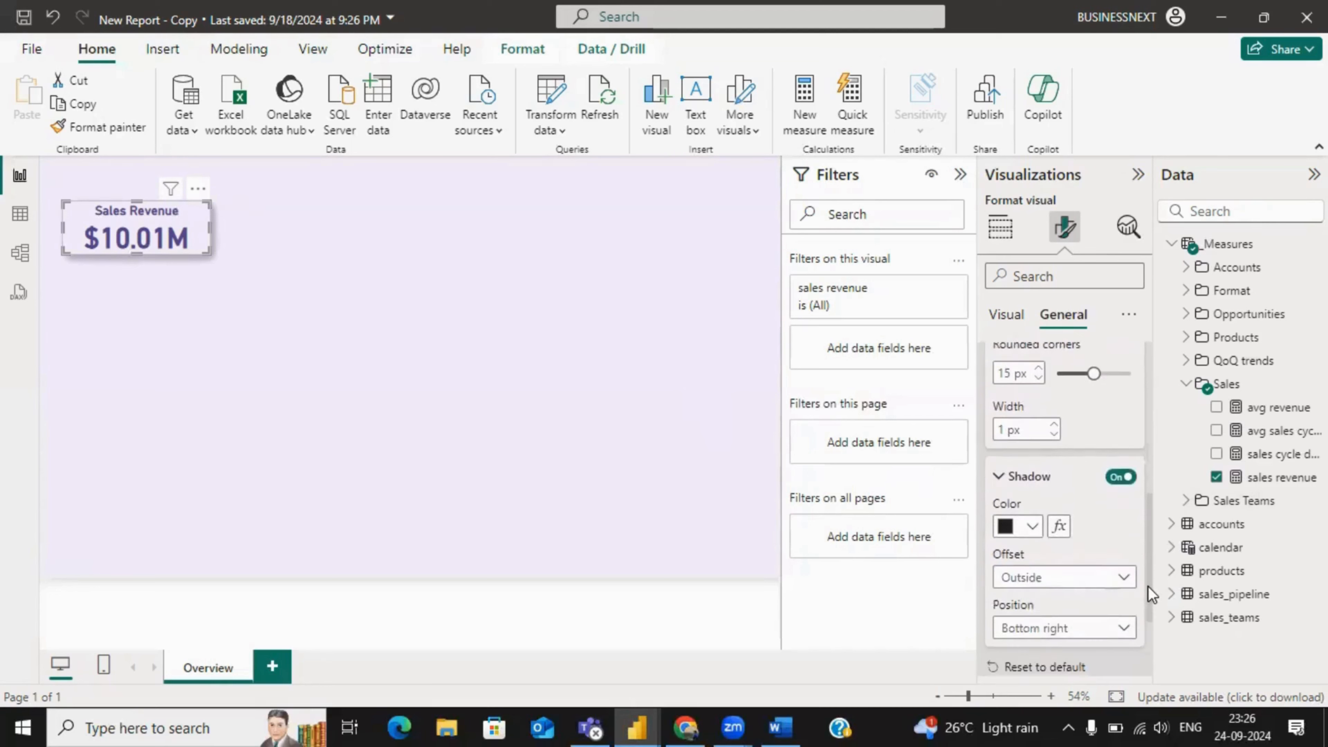
pyautogui.click(1032, 525)
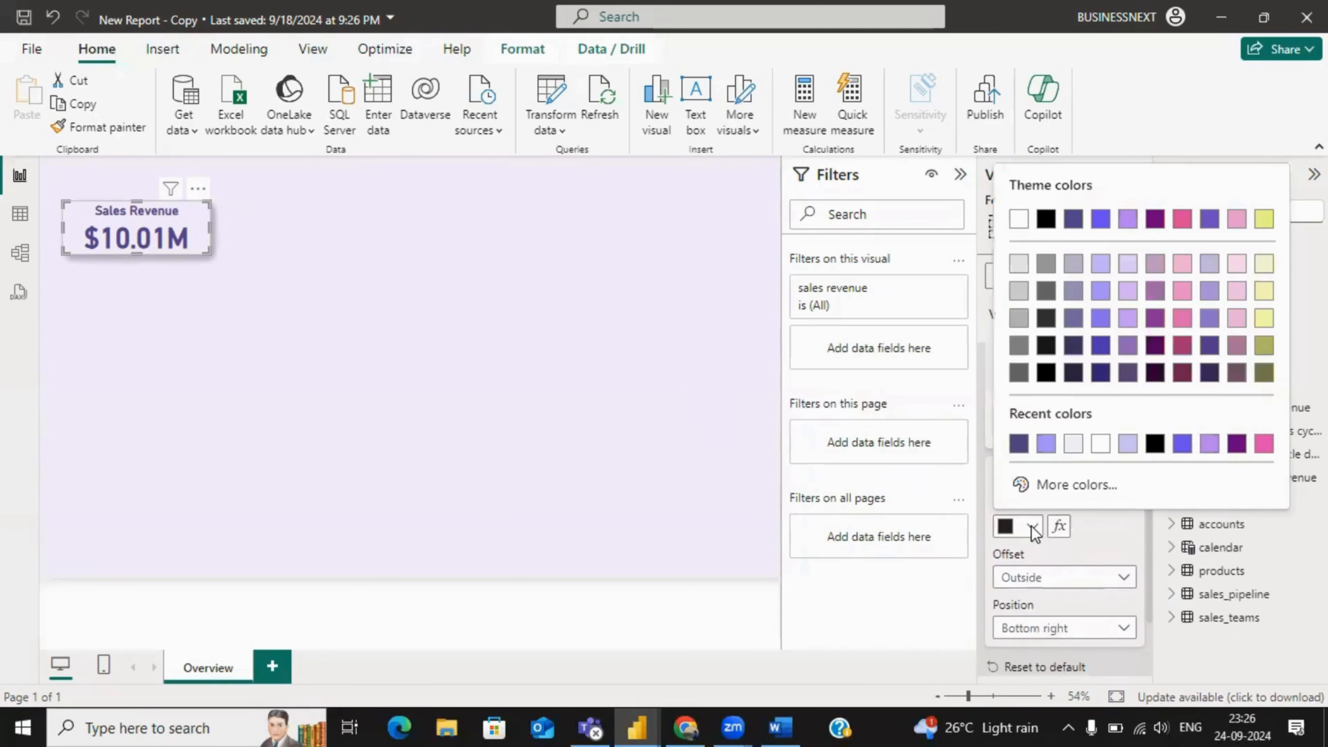
pyautogui.click(1046, 444)
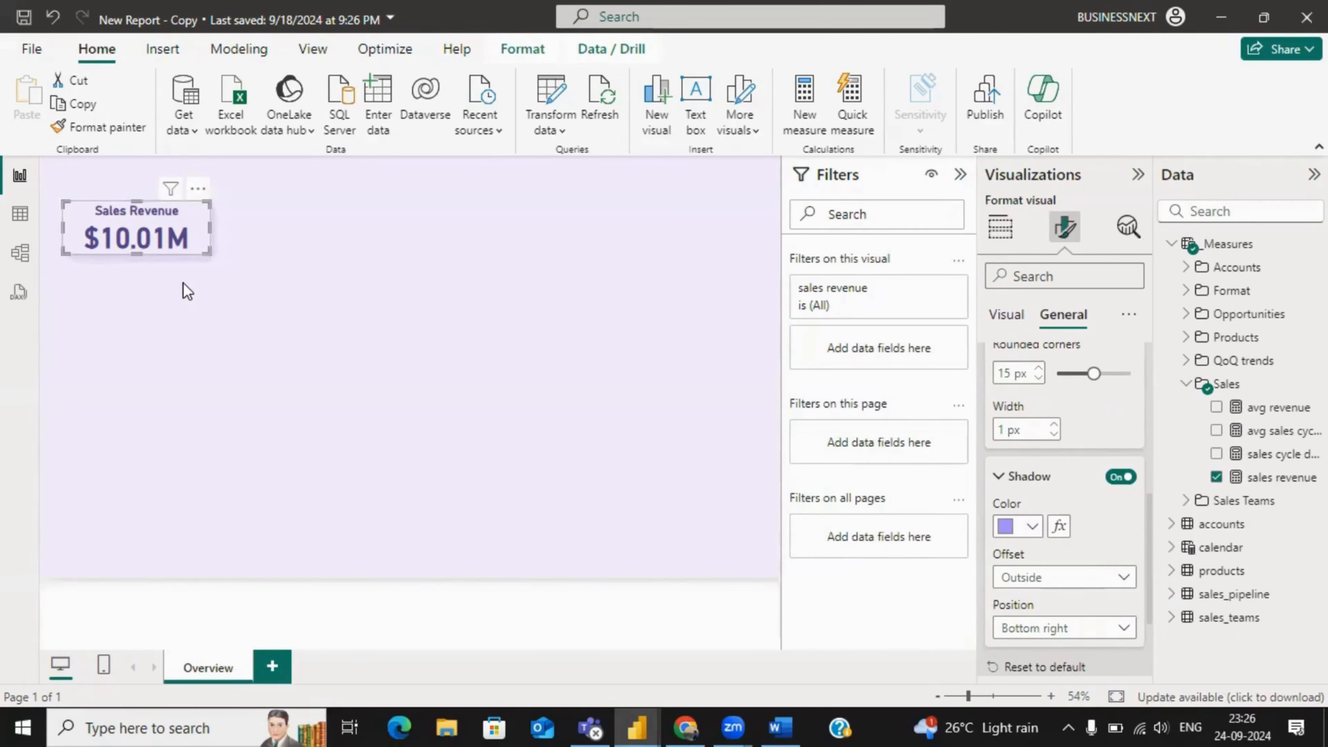
pyautogui.click(282, 377)
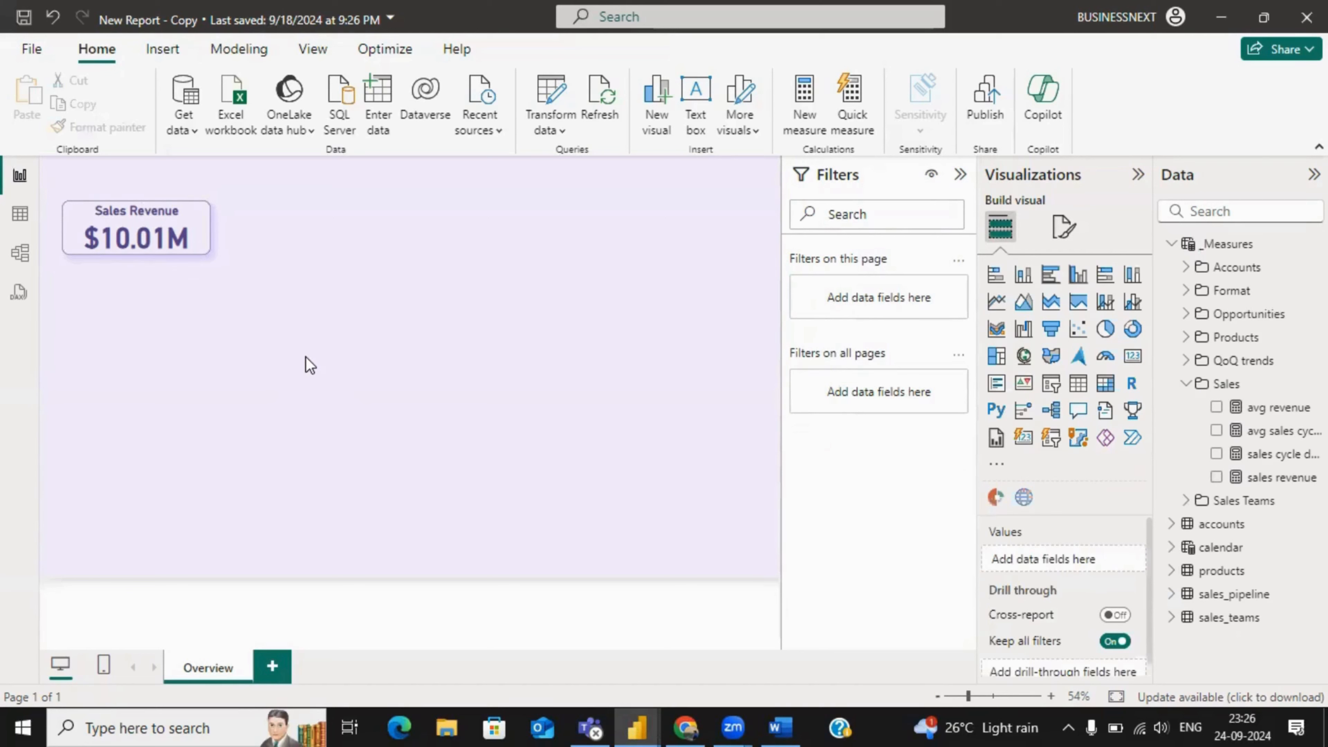
# - Move the sales revenue card slightly further in from the page's left edge and make it a little taller
pyautogui.click(145, 255)
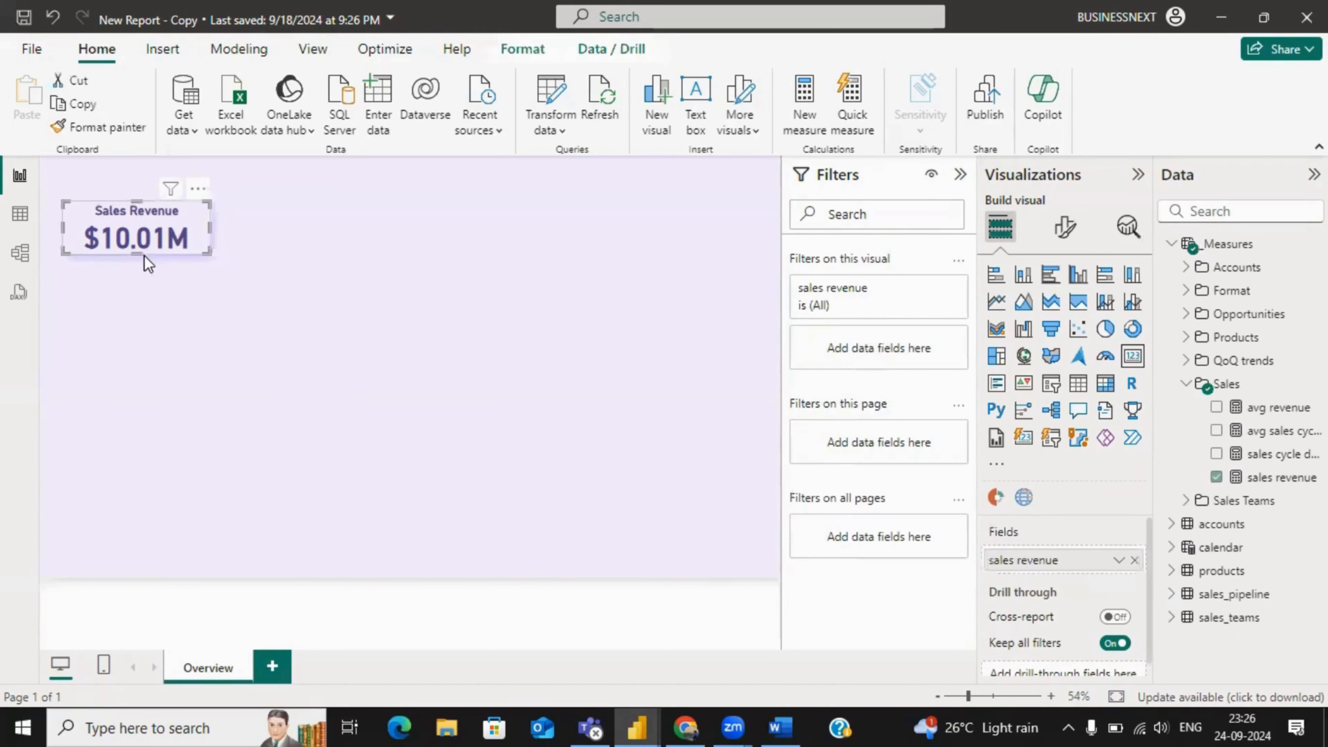
pyautogui.moveTo(145, 255); pyautogui.dragTo(212, 227)
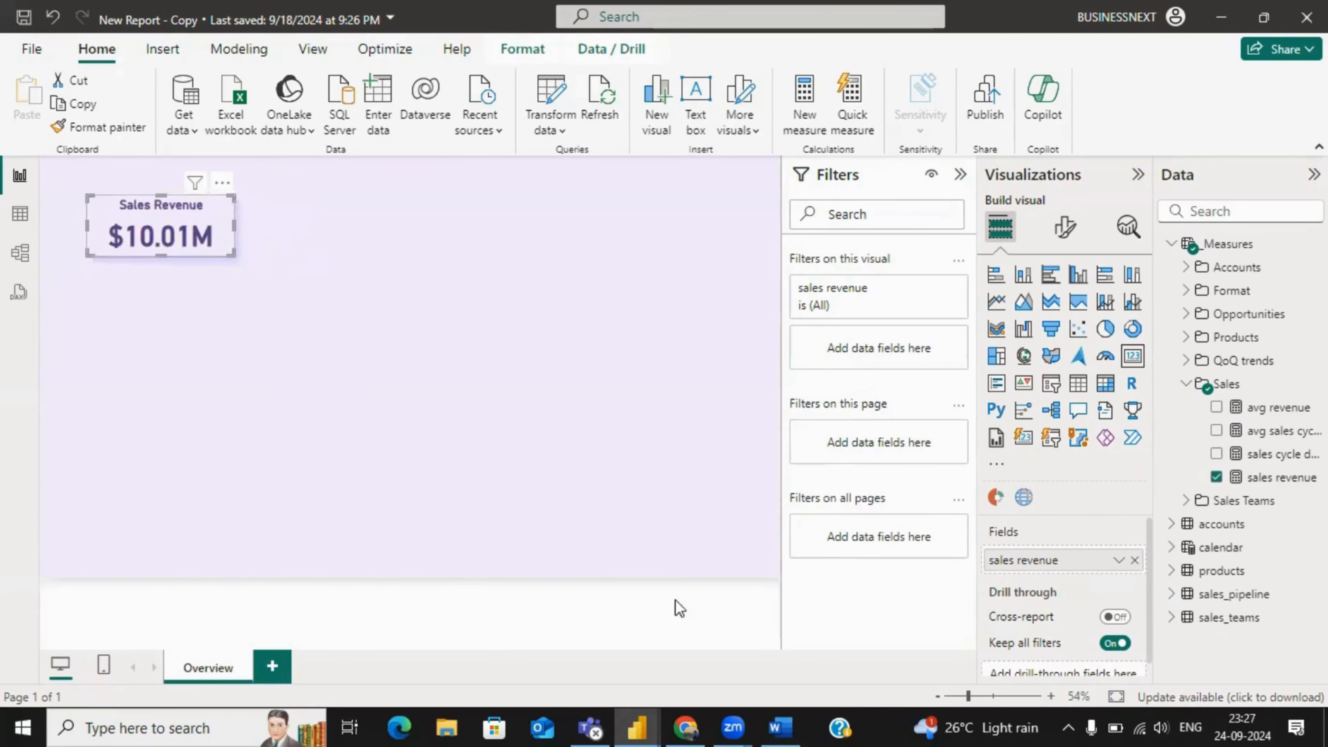
# - Switch to the Word document and highlight the Total Opportunities list item in yellow
pyautogui.click(780, 727)
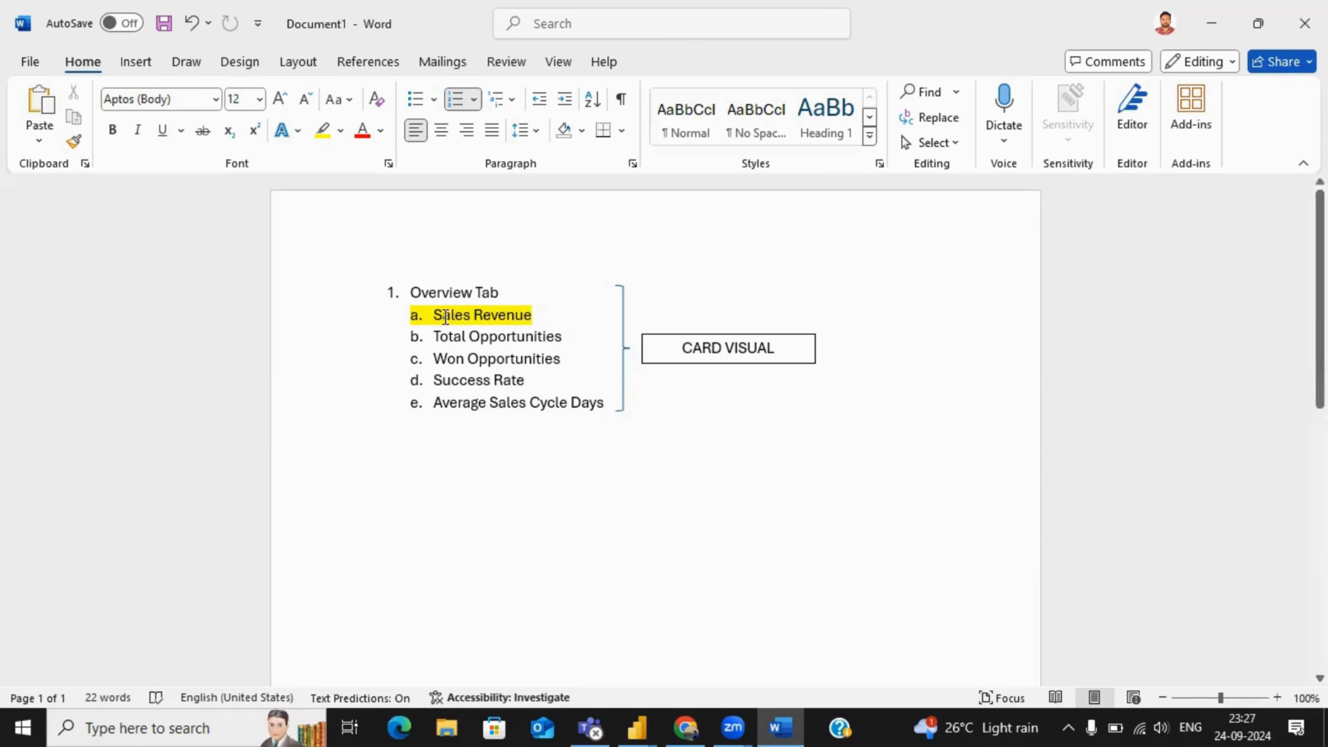
pyautogui.press('Left')
pyautogui.moveTo(437, 337); pyautogui.dragTo(570, 338)
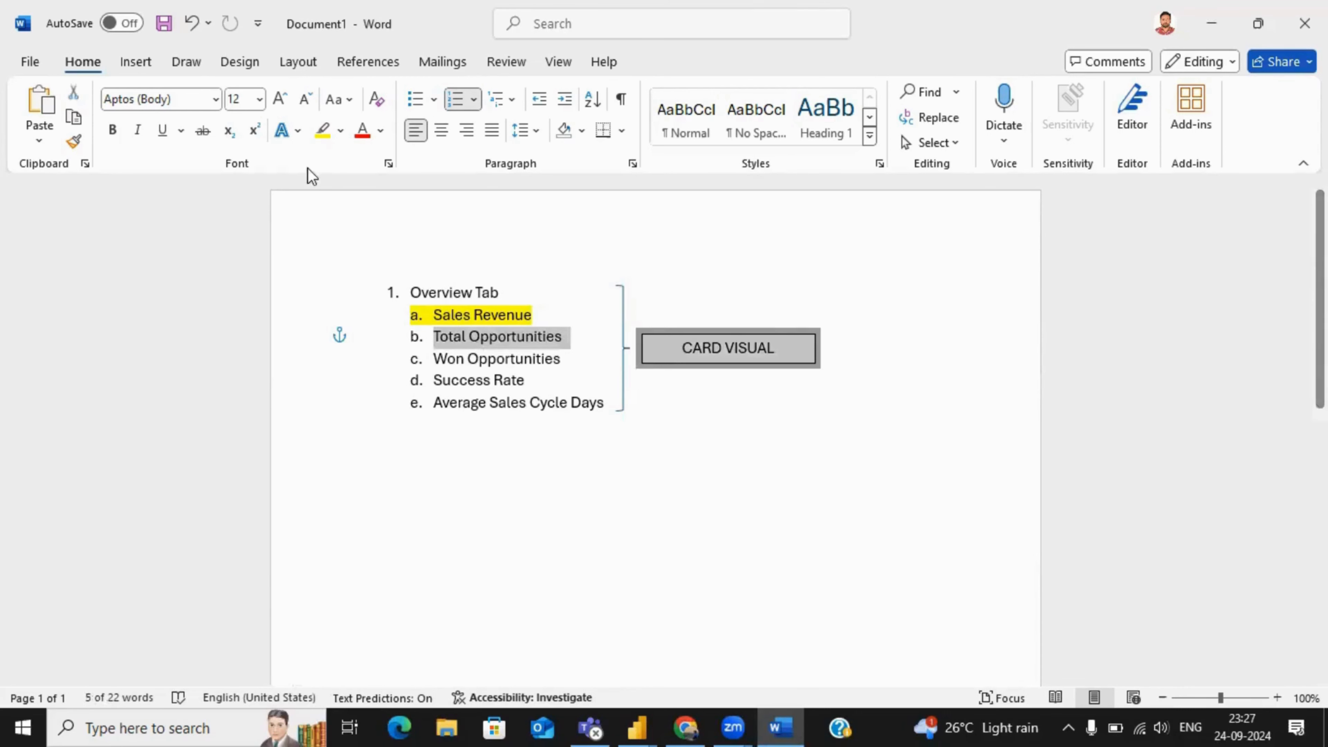
pyautogui.click(320, 131)
pyautogui.press('Right')
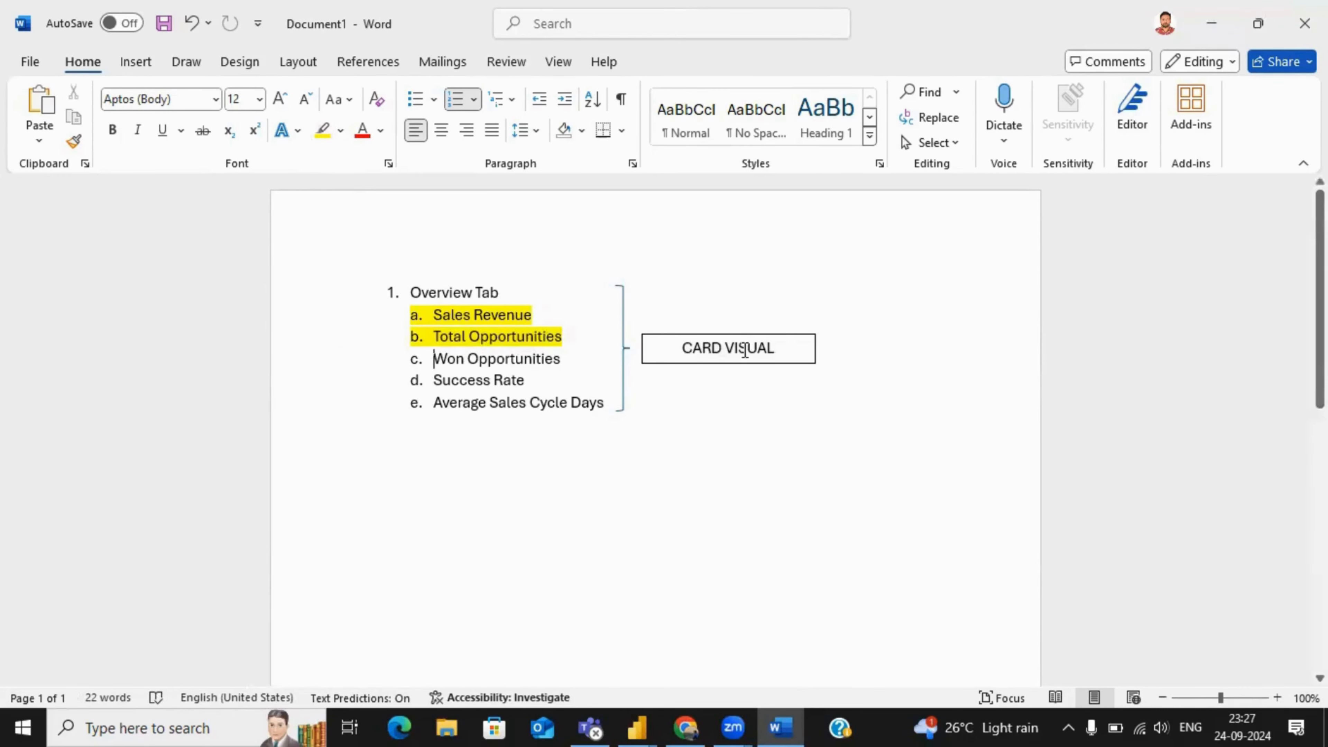
# - Return to Power BI and add an empty card visual beside the sales revenue card, matching its size and aligned with it
pyautogui.click(1210, 24)
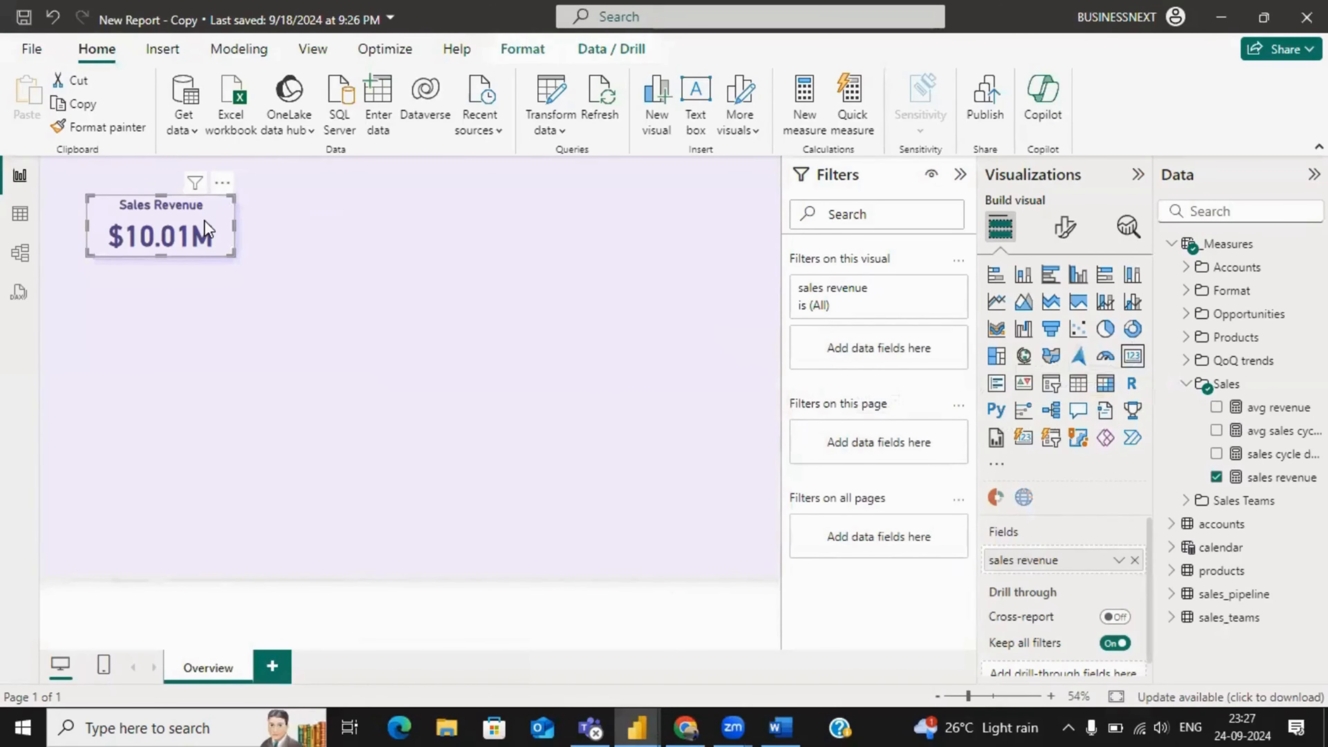
pyautogui.click(447, 287)
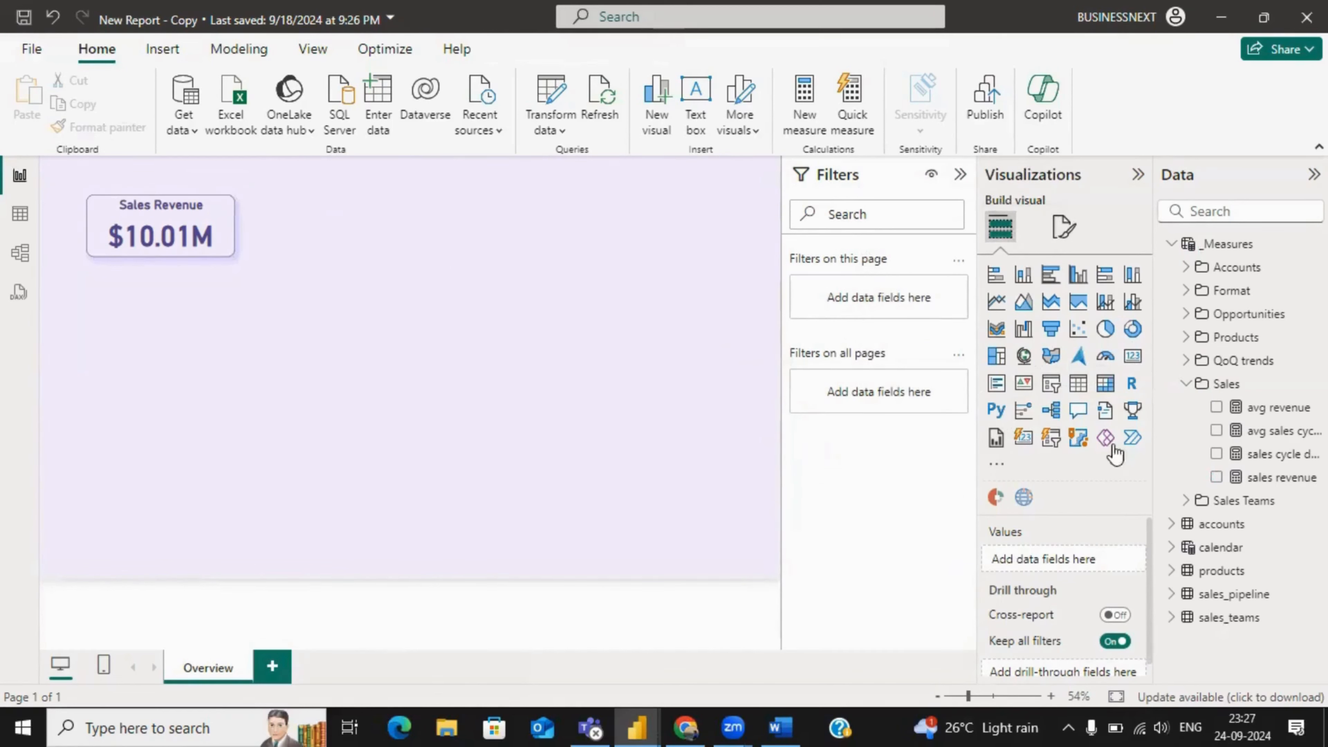
pyautogui.click(1135, 368)
pyautogui.moveTo(177, 327); pyautogui.dragTo(348, 232)
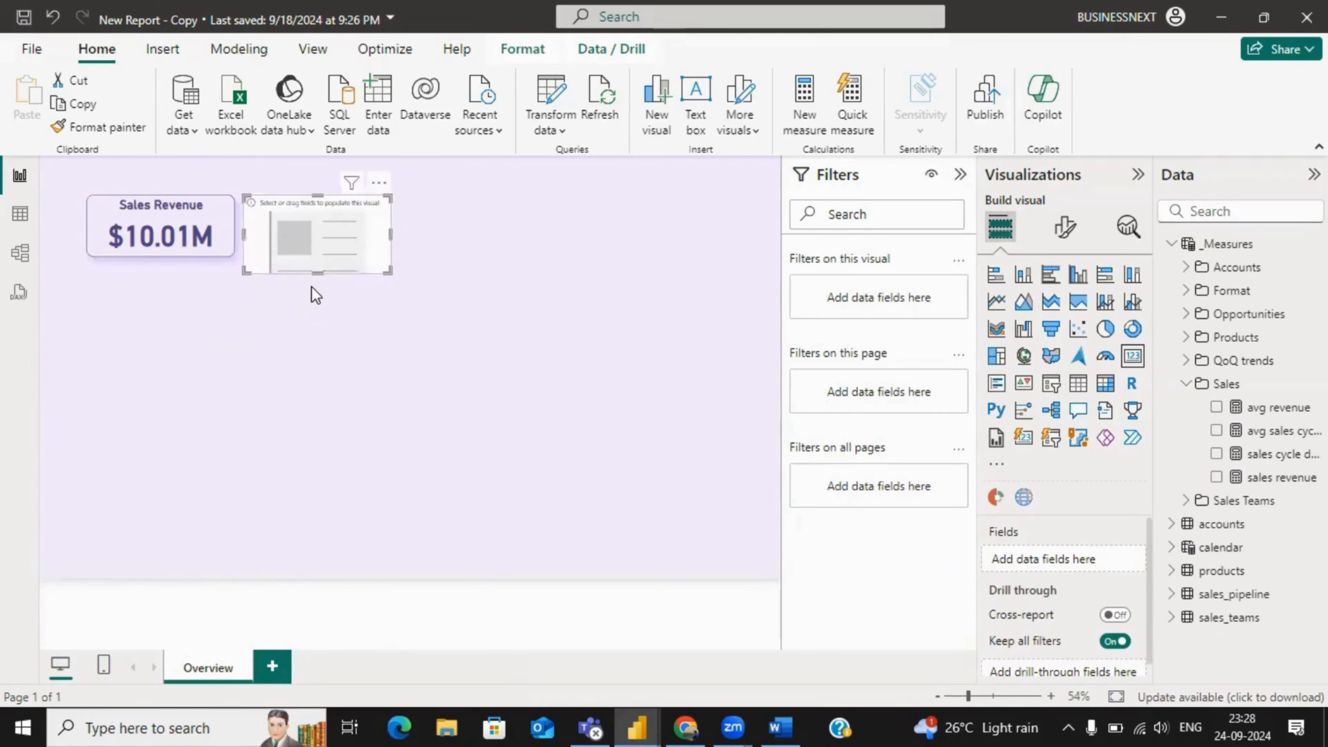
pyautogui.moveTo(315, 274); pyautogui.dragTo(315, 254)
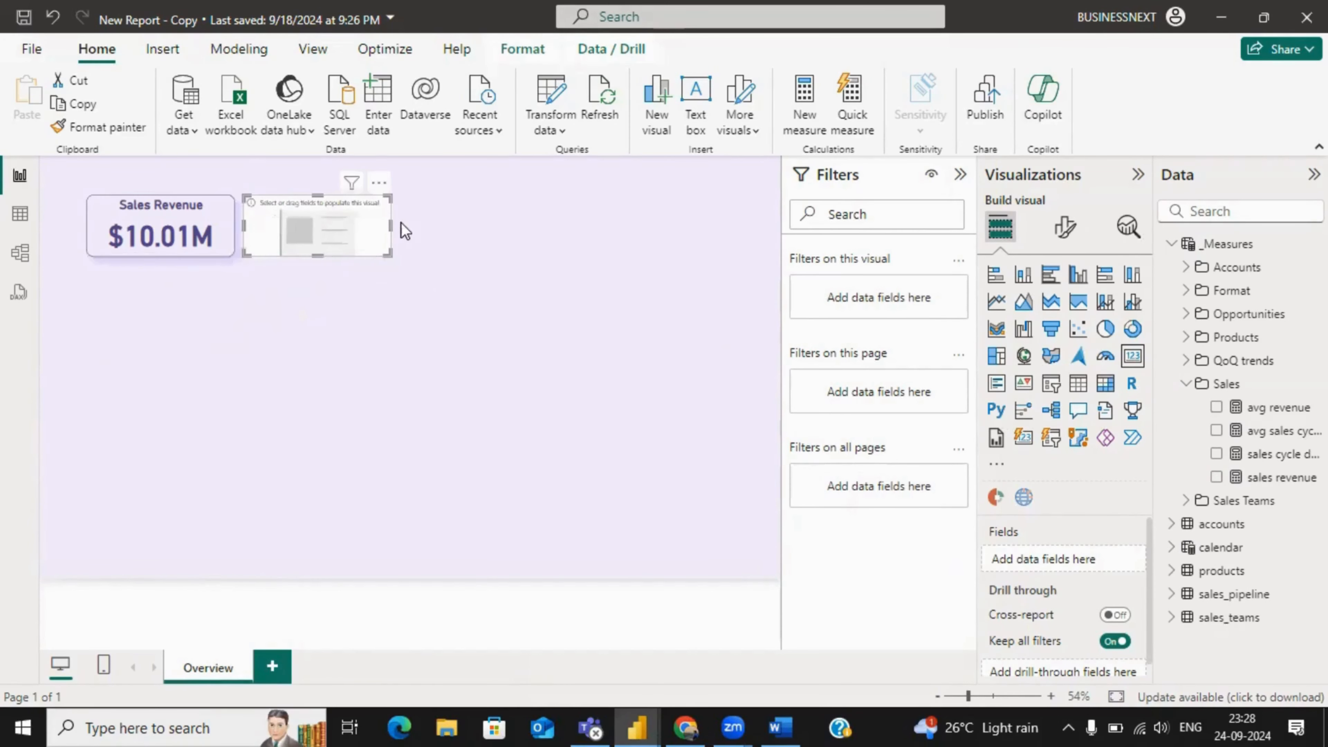
pyautogui.moveTo(350, 230); pyautogui.dragTo(169, 301)
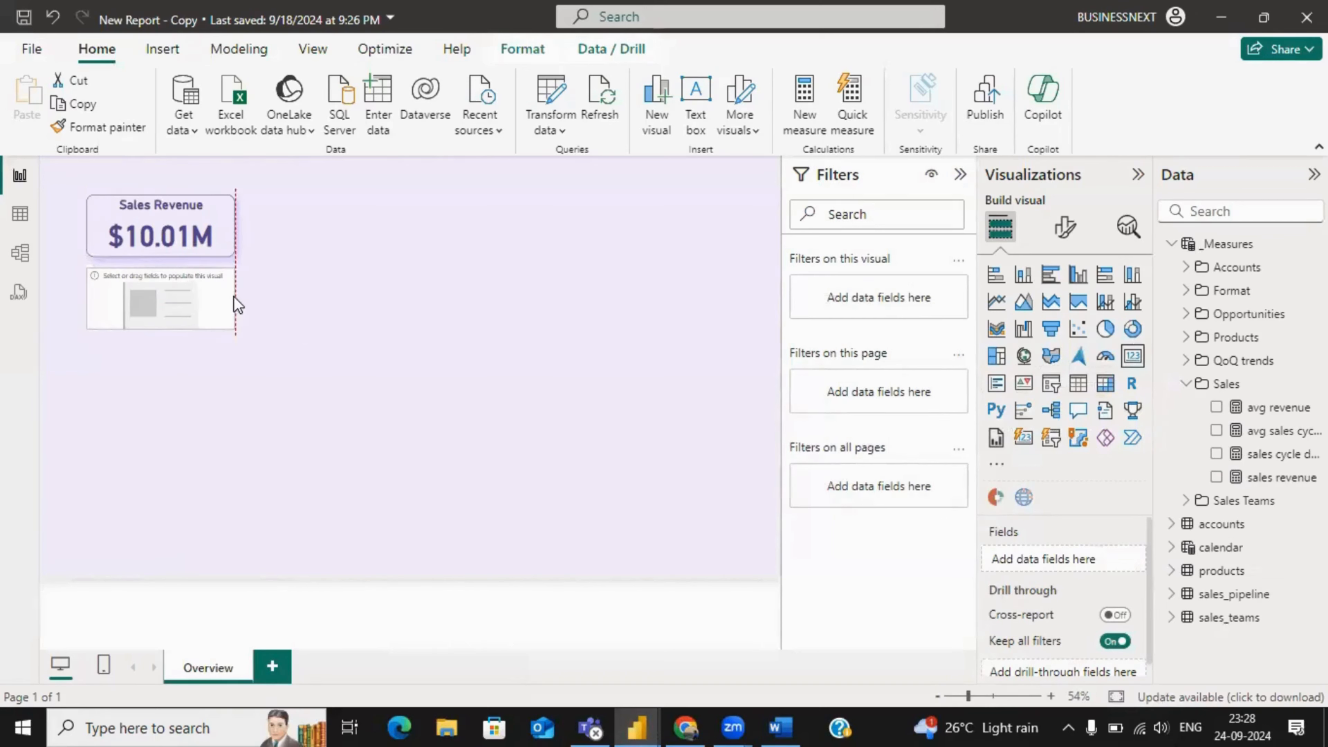
pyautogui.moveTo(193, 306); pyautogui.dragTo(348, 236)
pyautogui.click(347, 320)
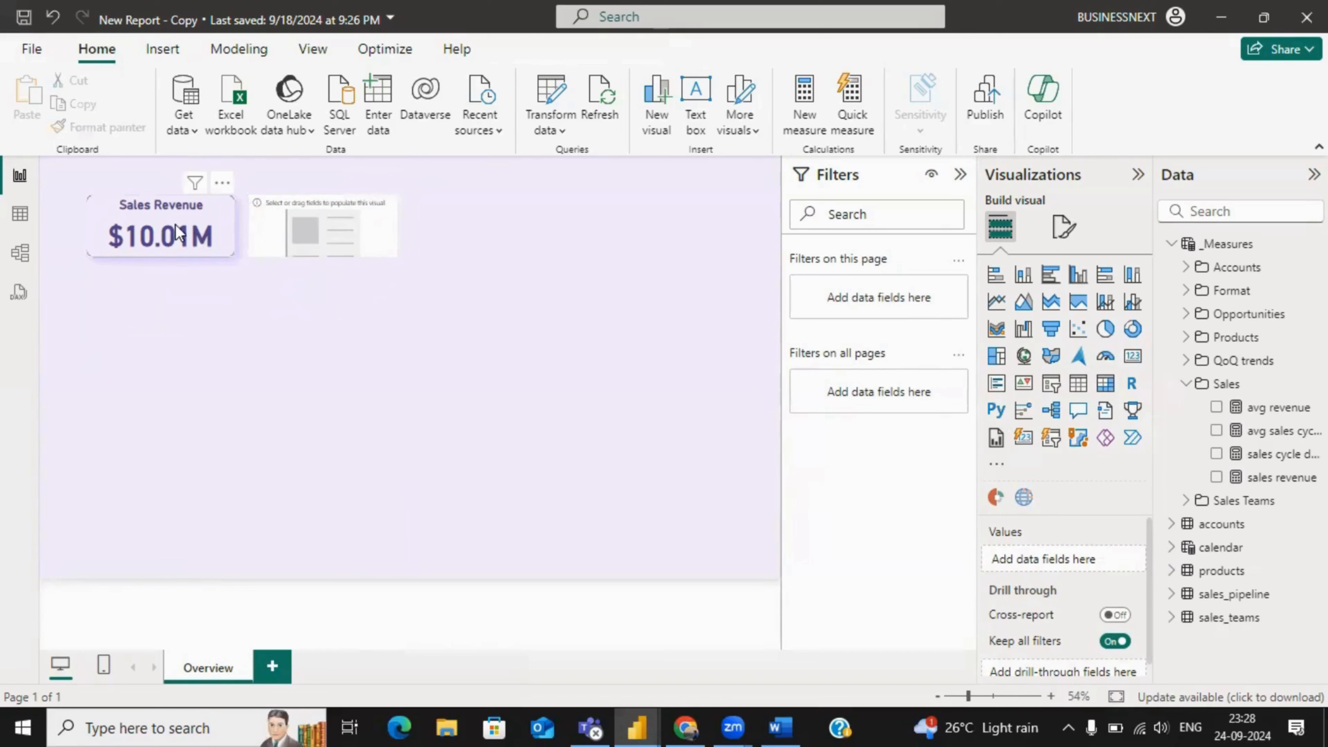
# - Fill the empty card beside the sales revenue card with the total opportunities measure from the Opportunities folder
pyautogui.click(318, 235)
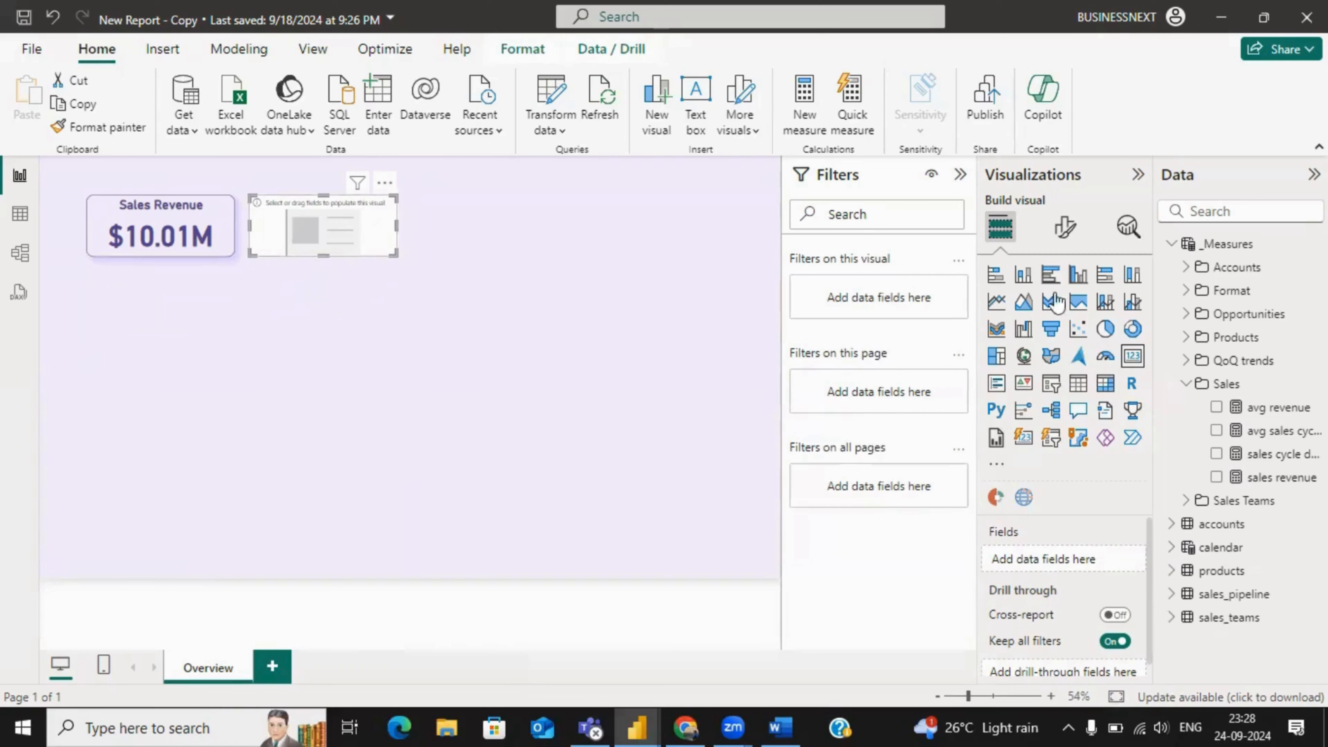
pyautogui.click(1170, 246)
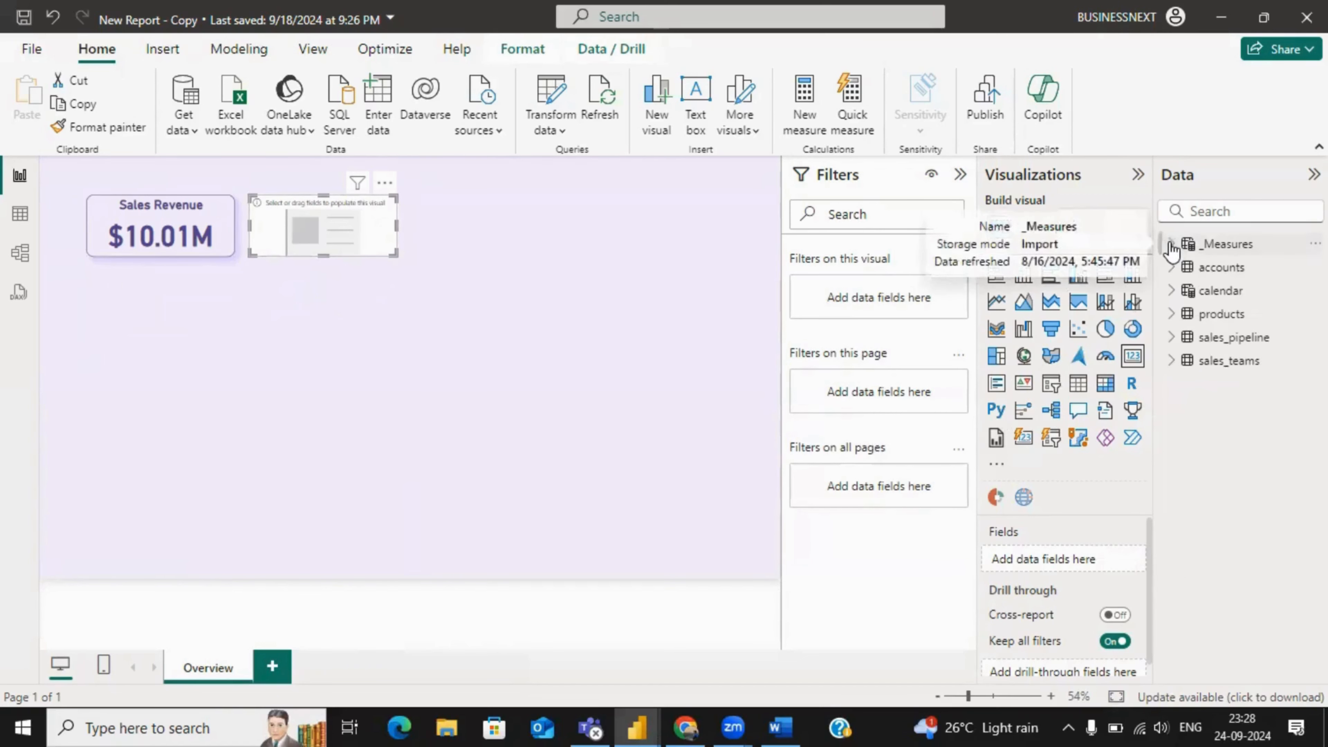
pyautogui.click(1171, 246)
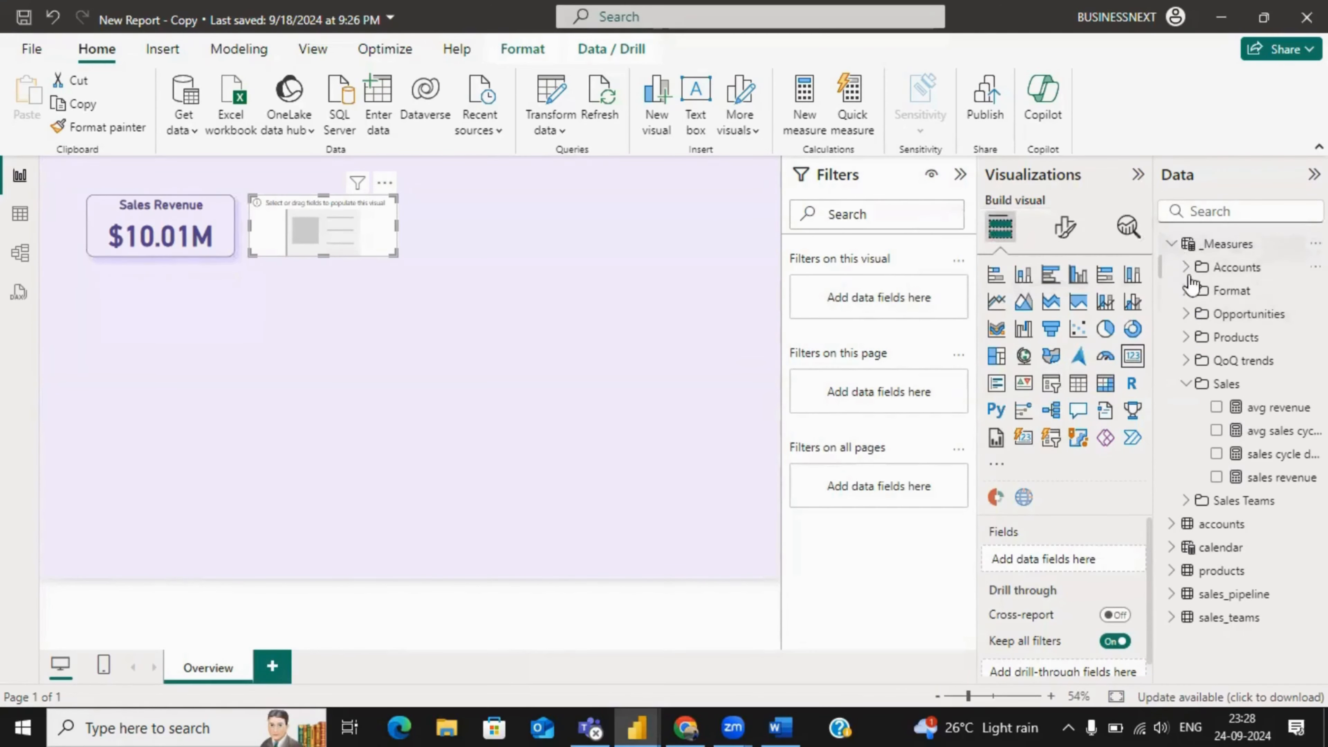
pyautogui.click(1202, 315)
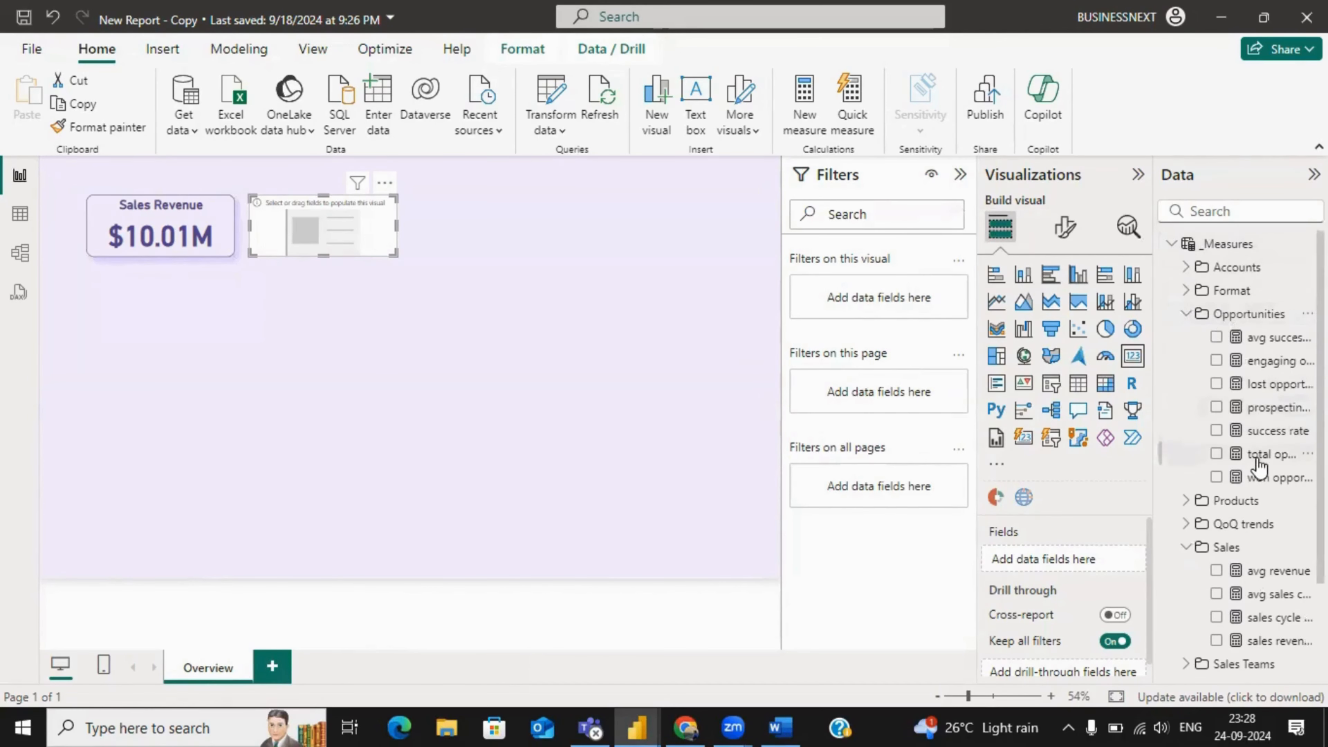
pyautogui.moveTo(1257, 456); pyautogui.dragTo(1078, 561)
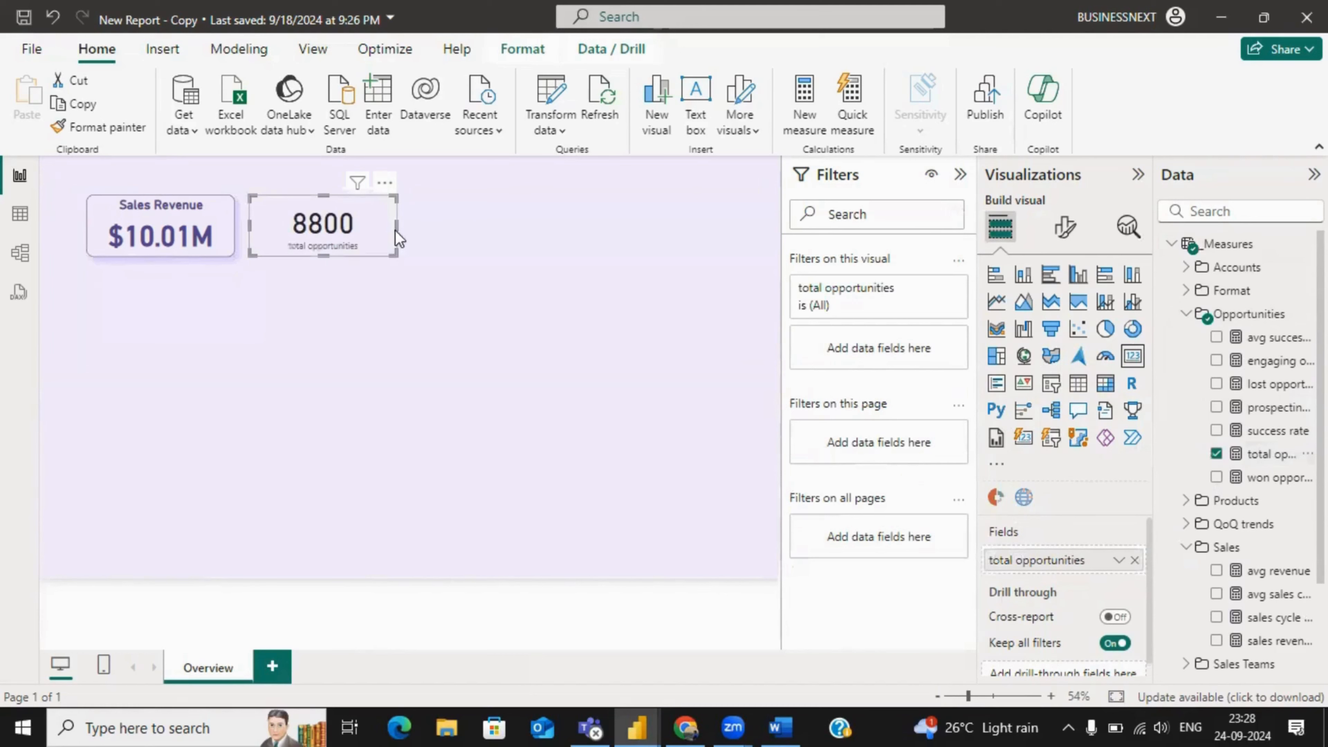
pyautogui.click(464, 234)
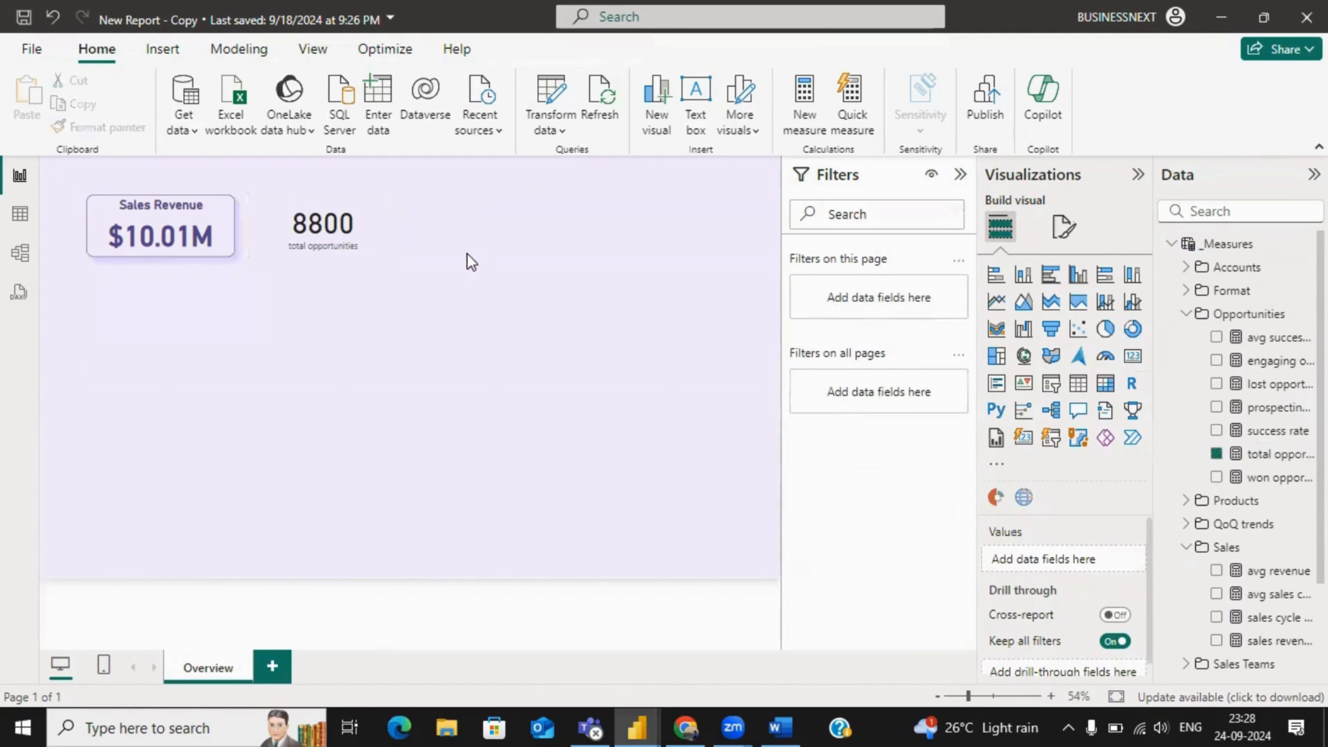
# - Copy the sales revenue card's formatting onto the total opportunities card with the Format painter
pyautogui.click(325, 230)
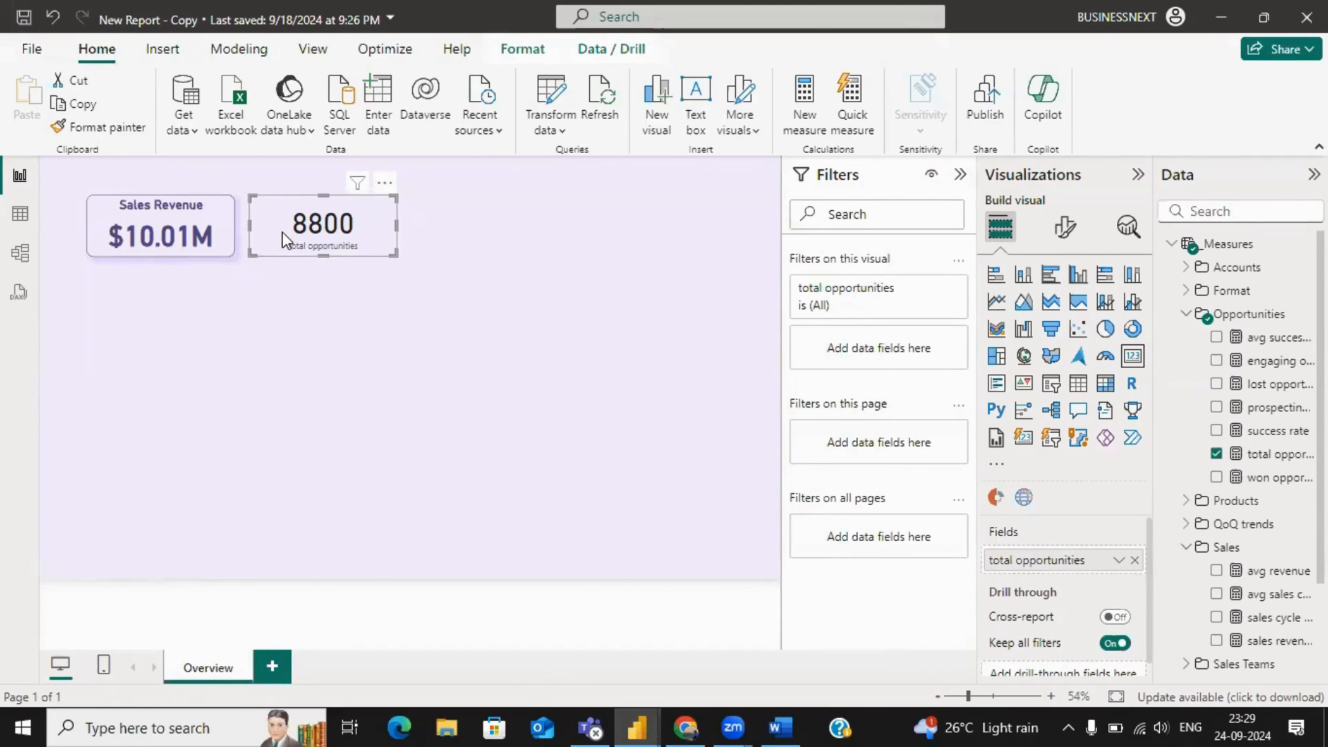
pyautogui.click(200, 234)
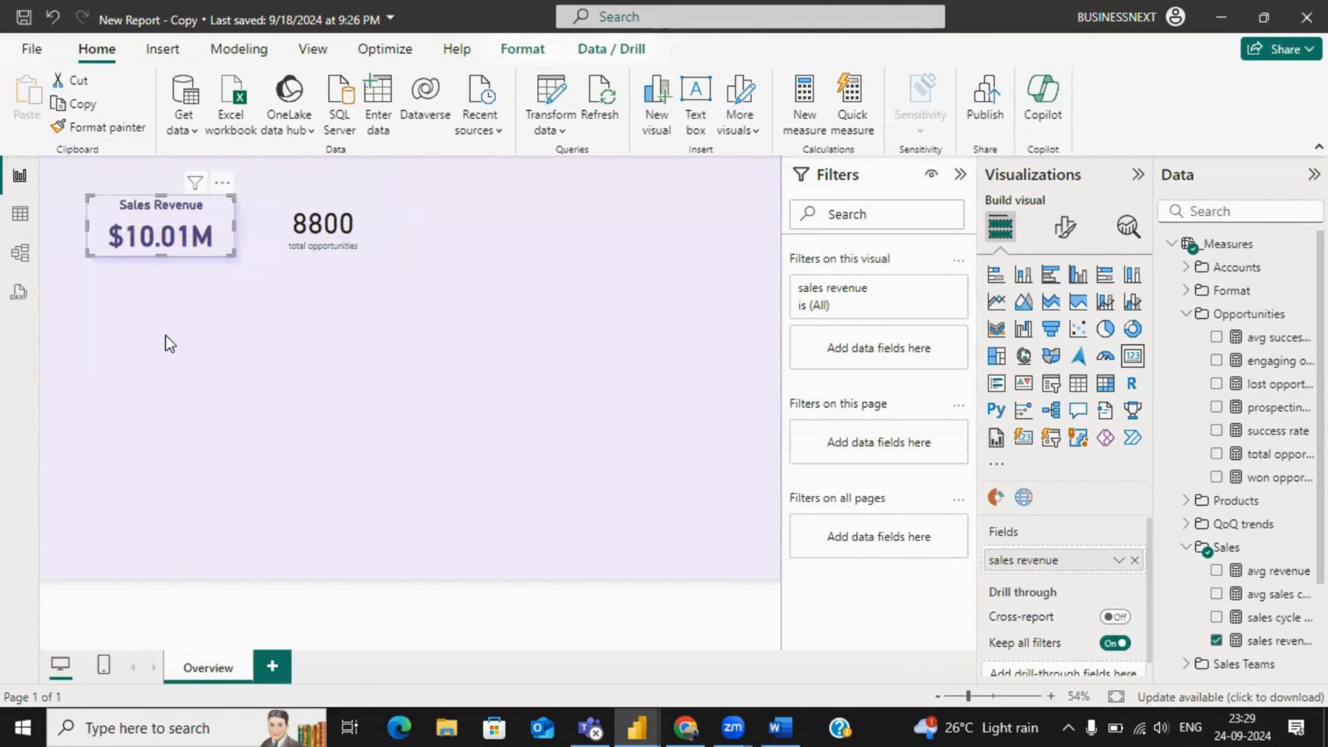
pyautogui.click(182, 295)
pyautogui.click(187, 239)
pyautogui.click(116, 134)
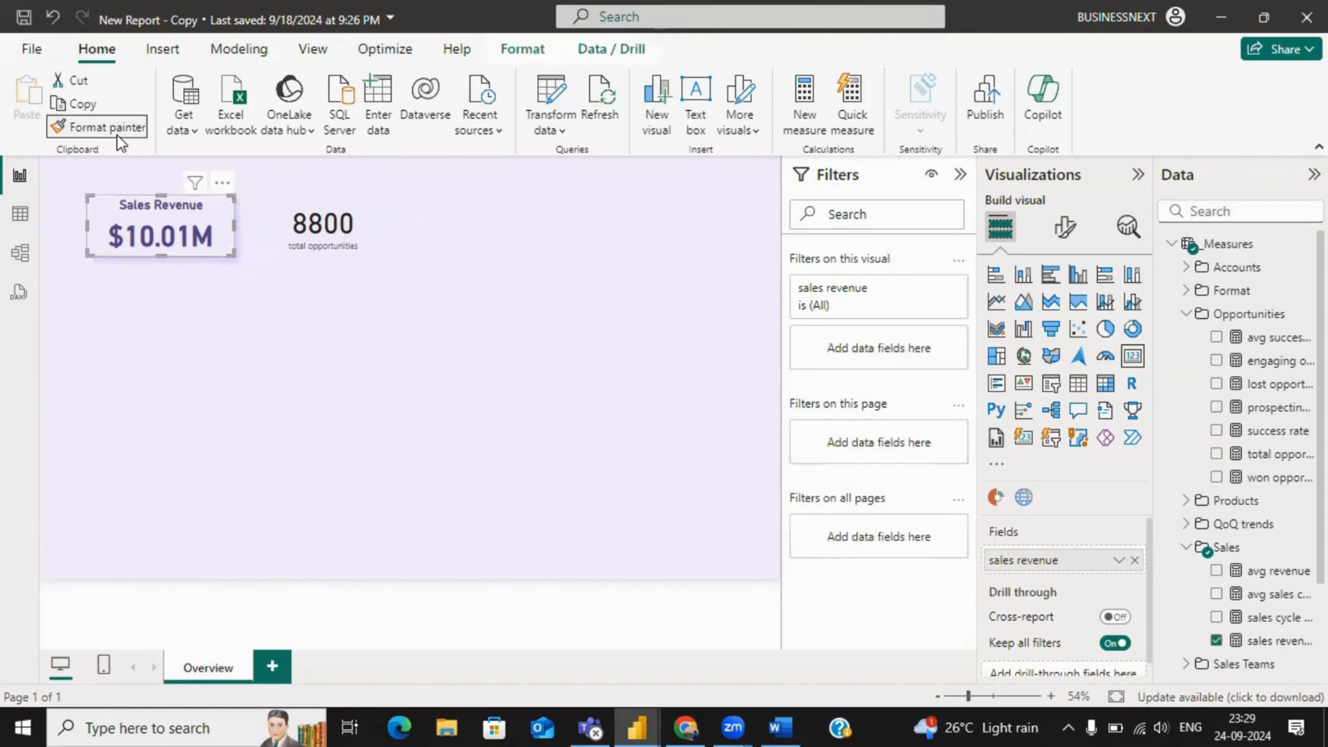
pyautogui.click(313, 230)
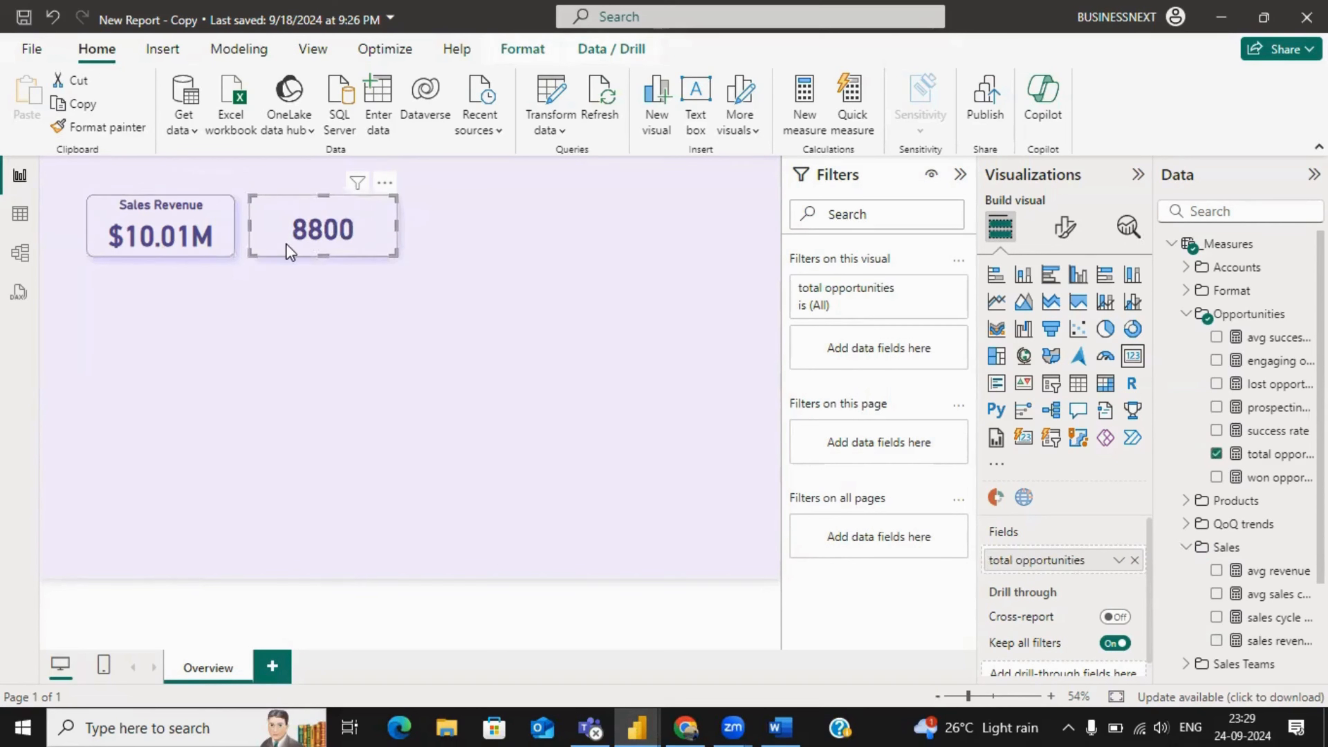
pyautogui.click(312, 312)
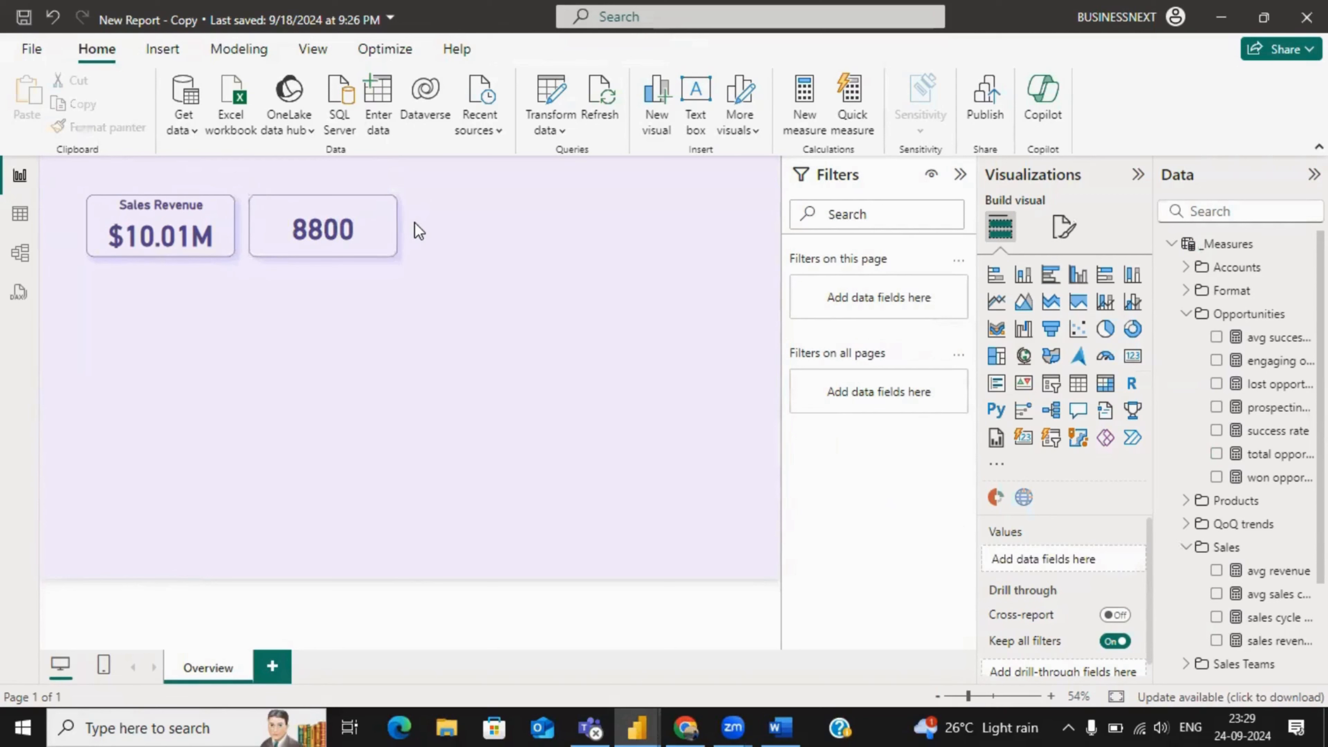
# - Set the total opportunities card's title text to "Total Oppurtunities"
pyautogui.click(356, 224)
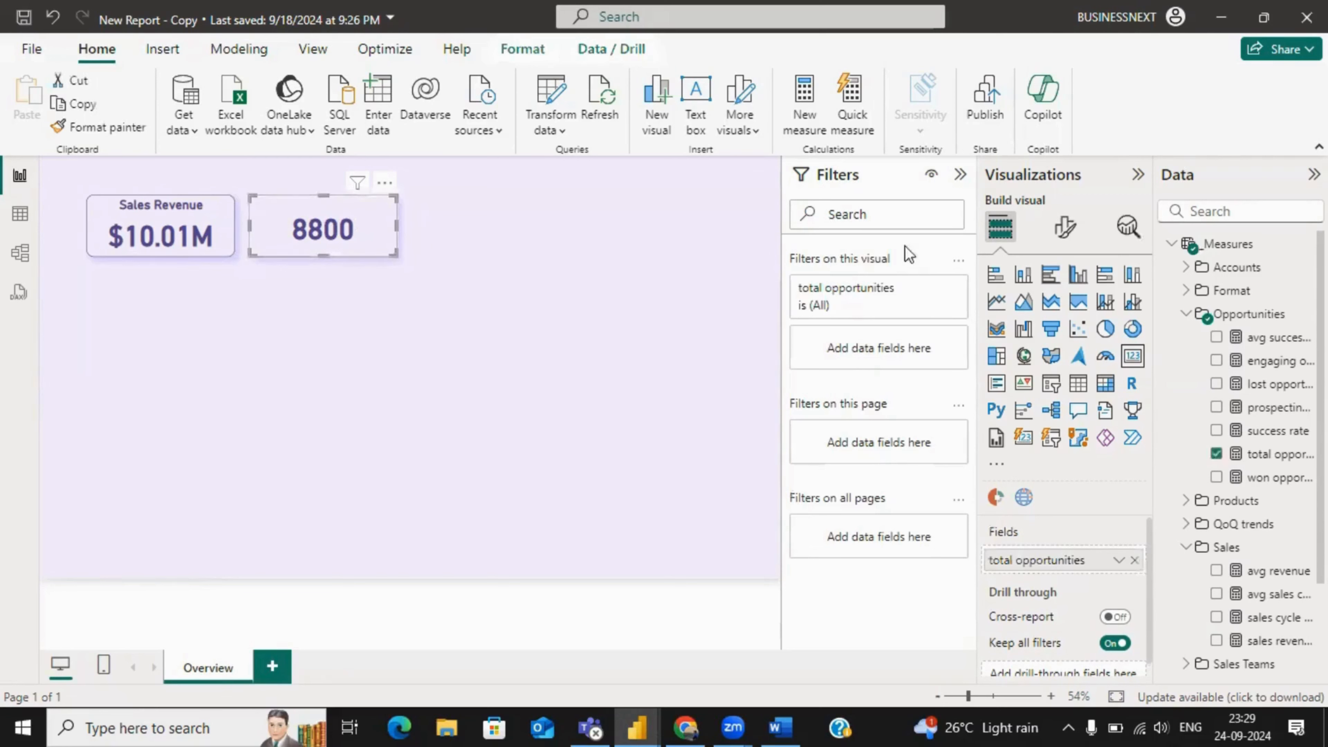
pyautogui.click(1063, 229)
pyautogui.click(1064, 315)
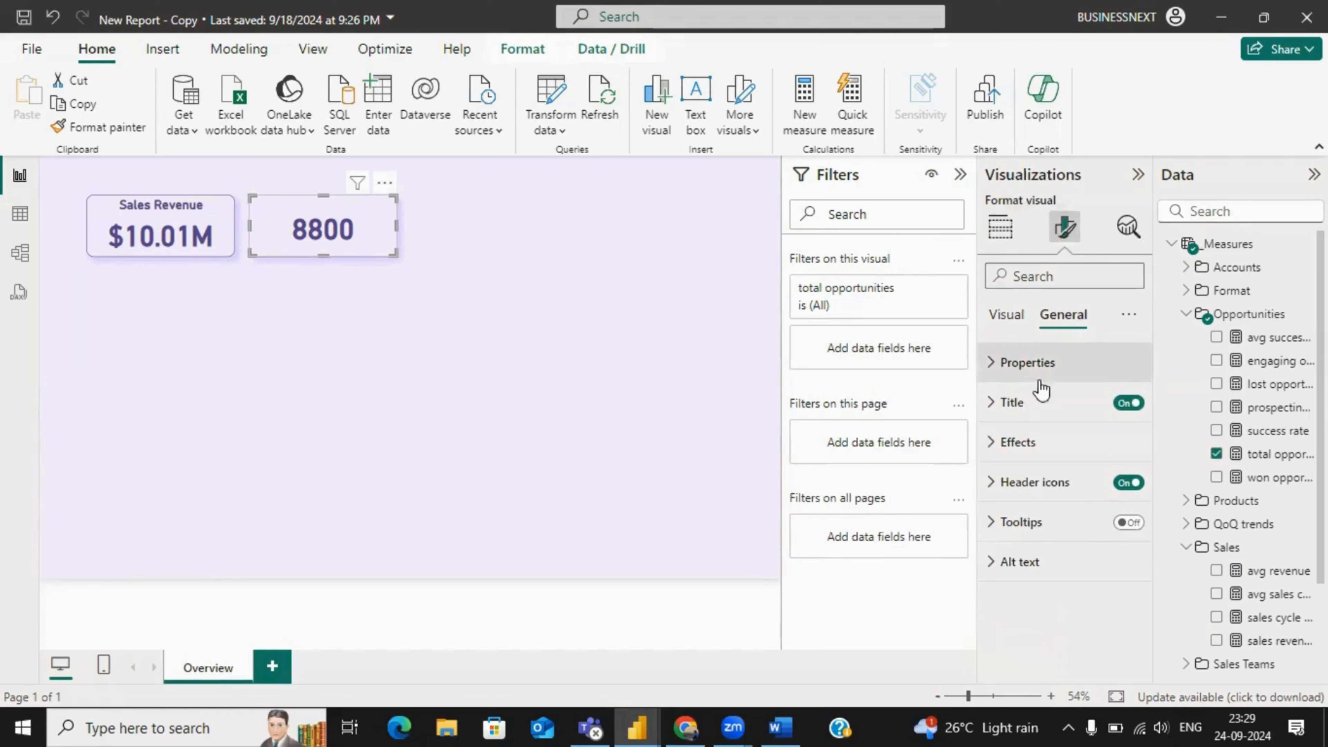
pyautogui.click(1014, 403)
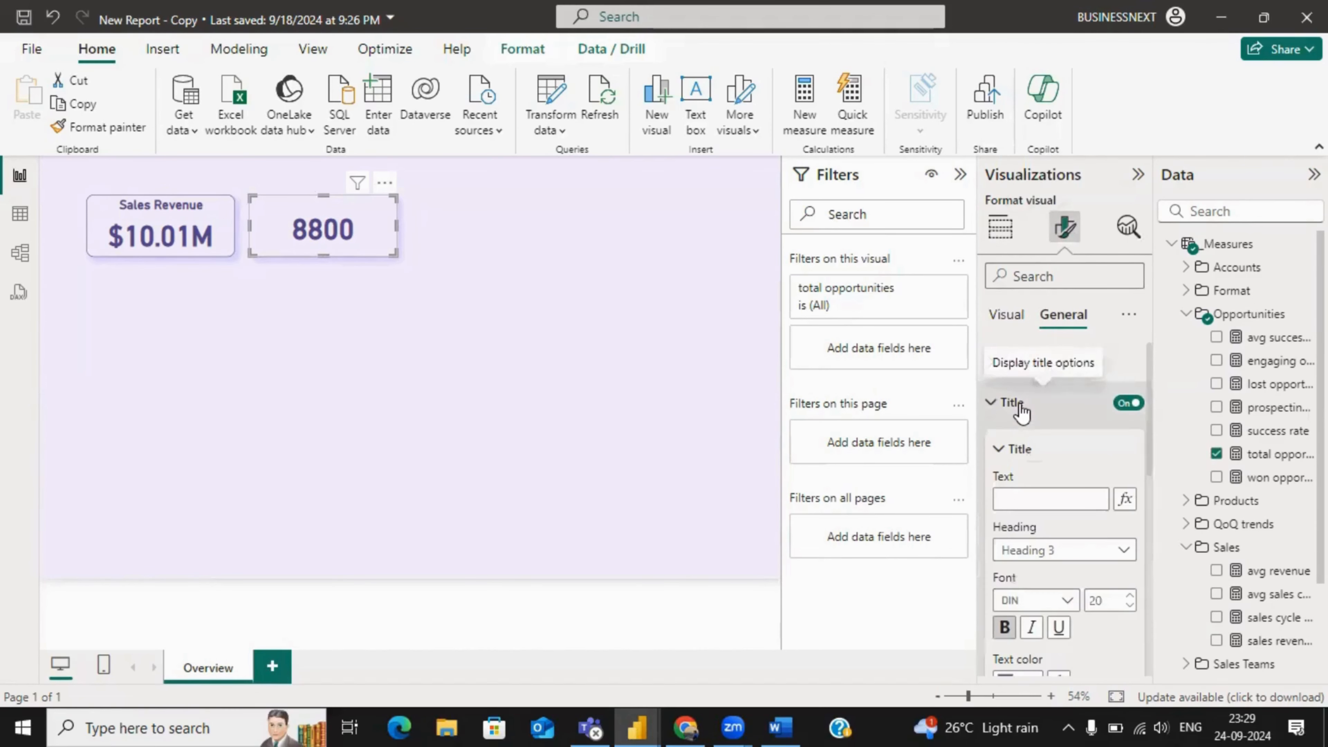
pyautogui.click(1028, 498)
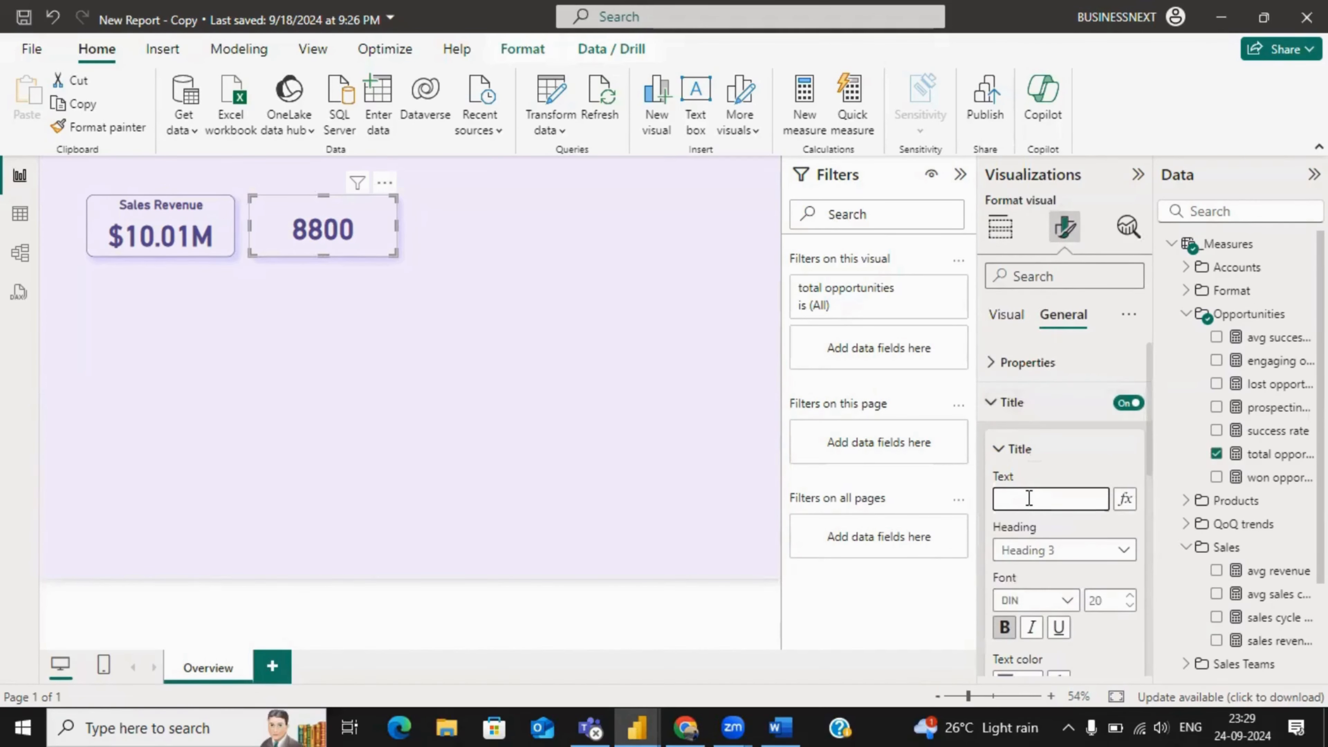
pyautogui.write('Tota')
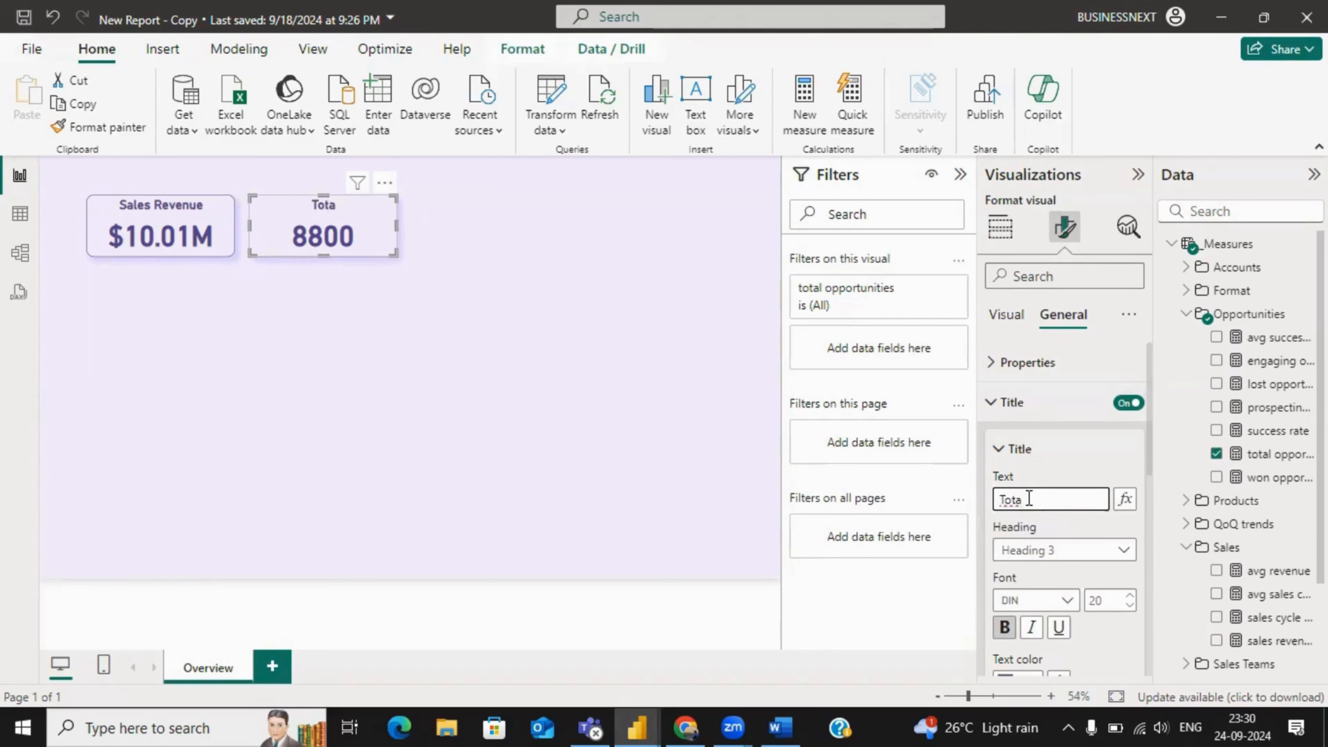
pyautogui.write('l Oppurtu')
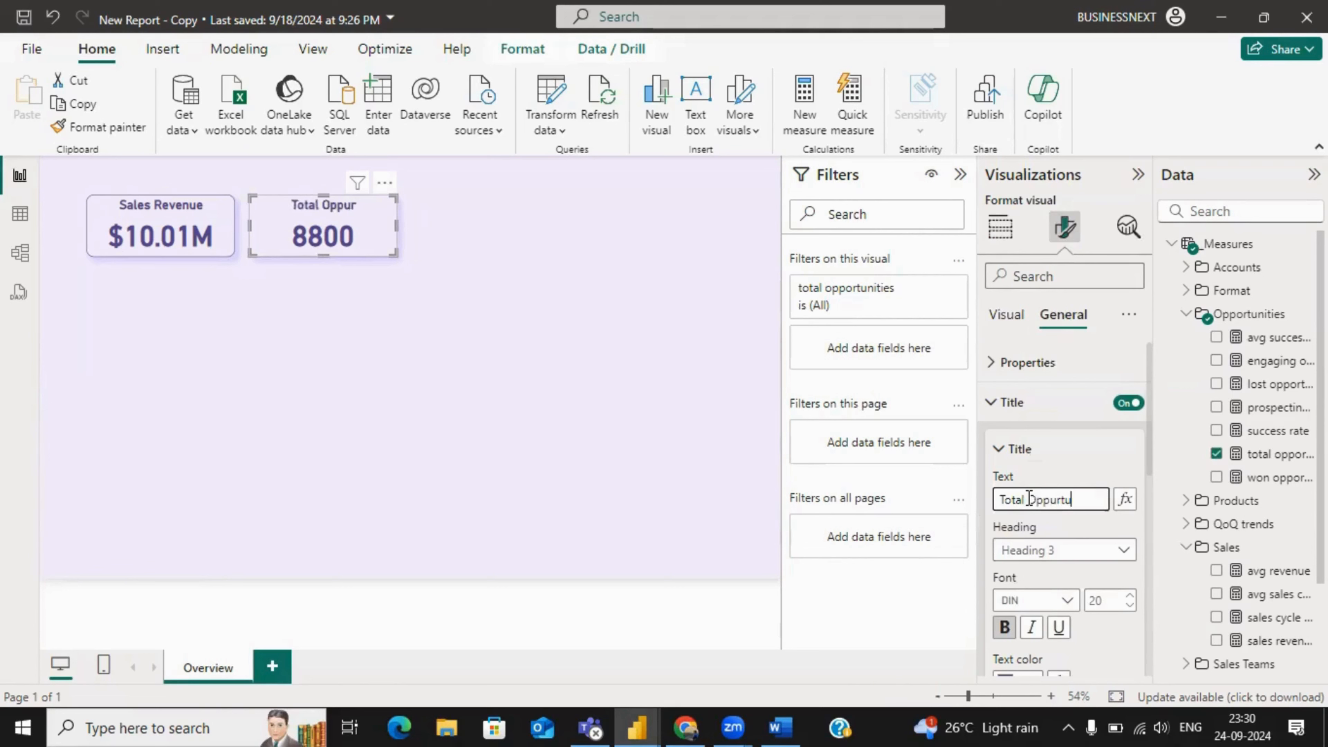
pyautogui.write('ni')
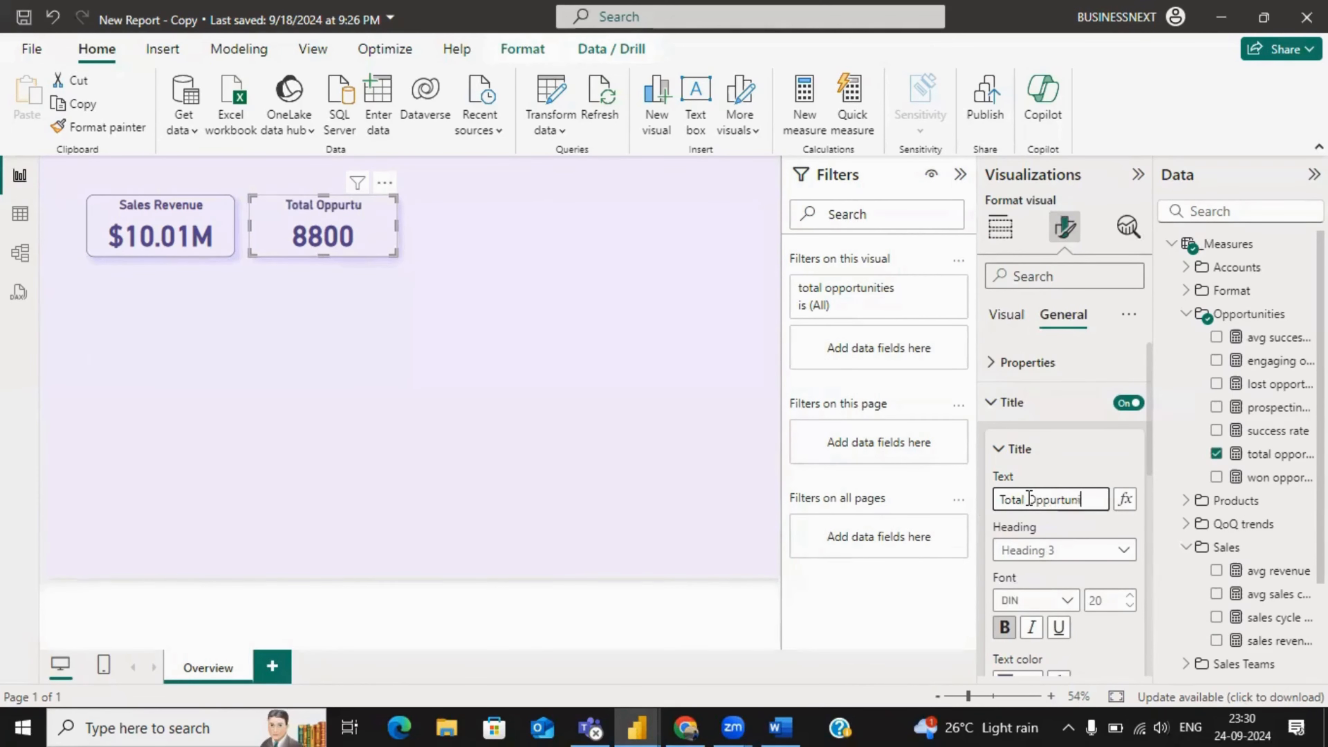
pyautogui.write('ties')
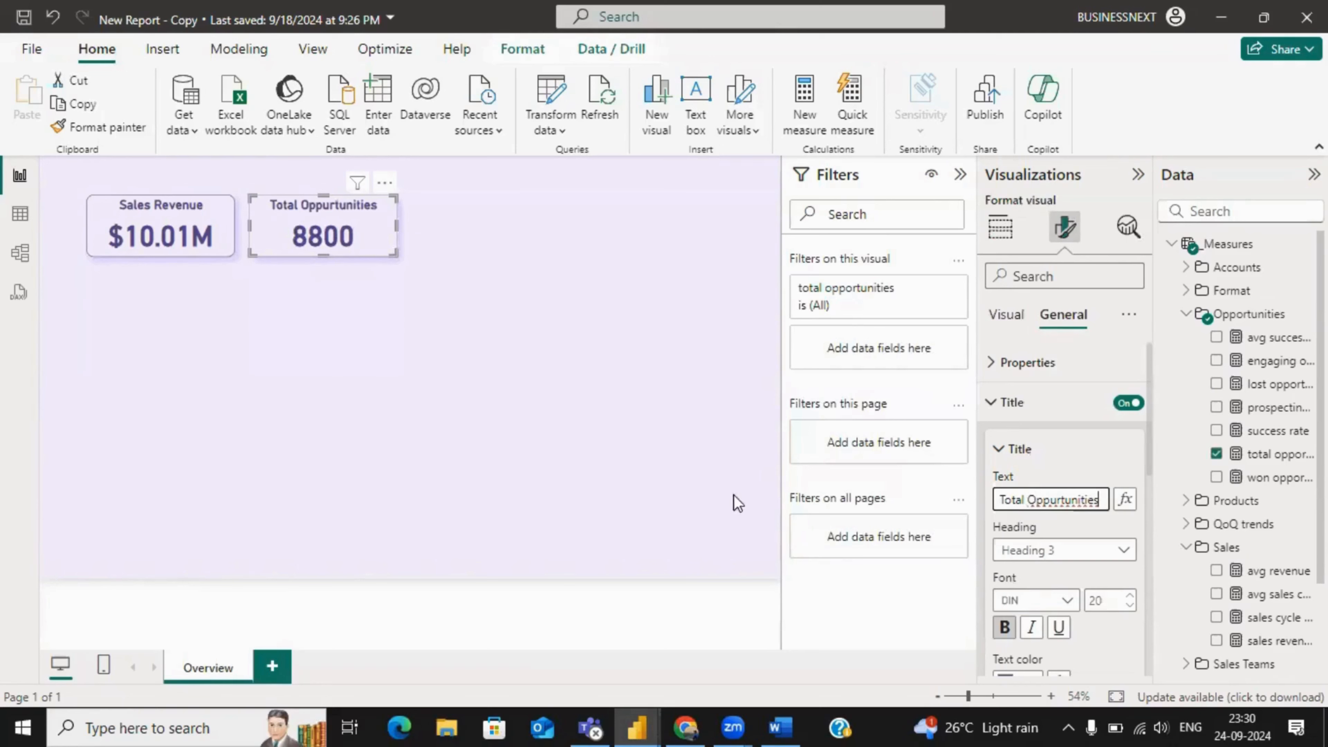
pyautogui.click(558, 411)
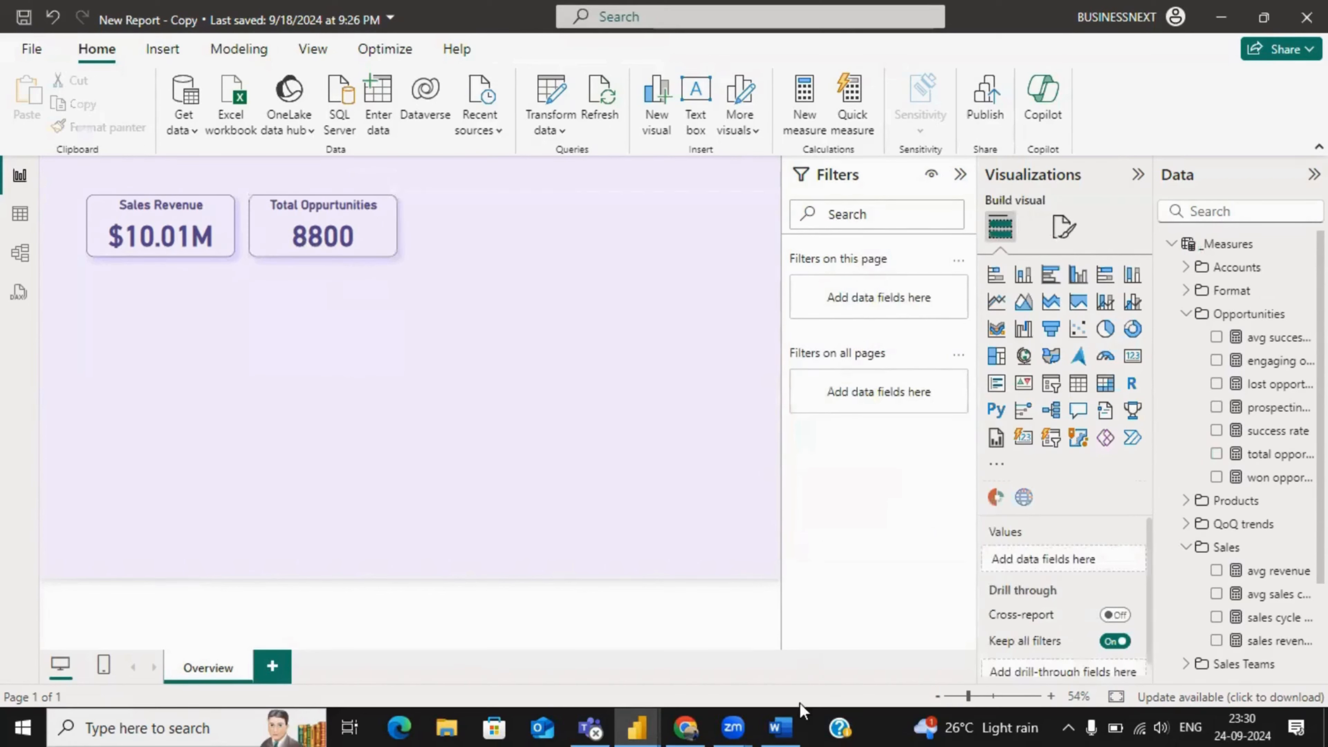
# - Switch to the Word document and highlight the Won Opportunities list item in yellow
pyautogui.click(783, 726)
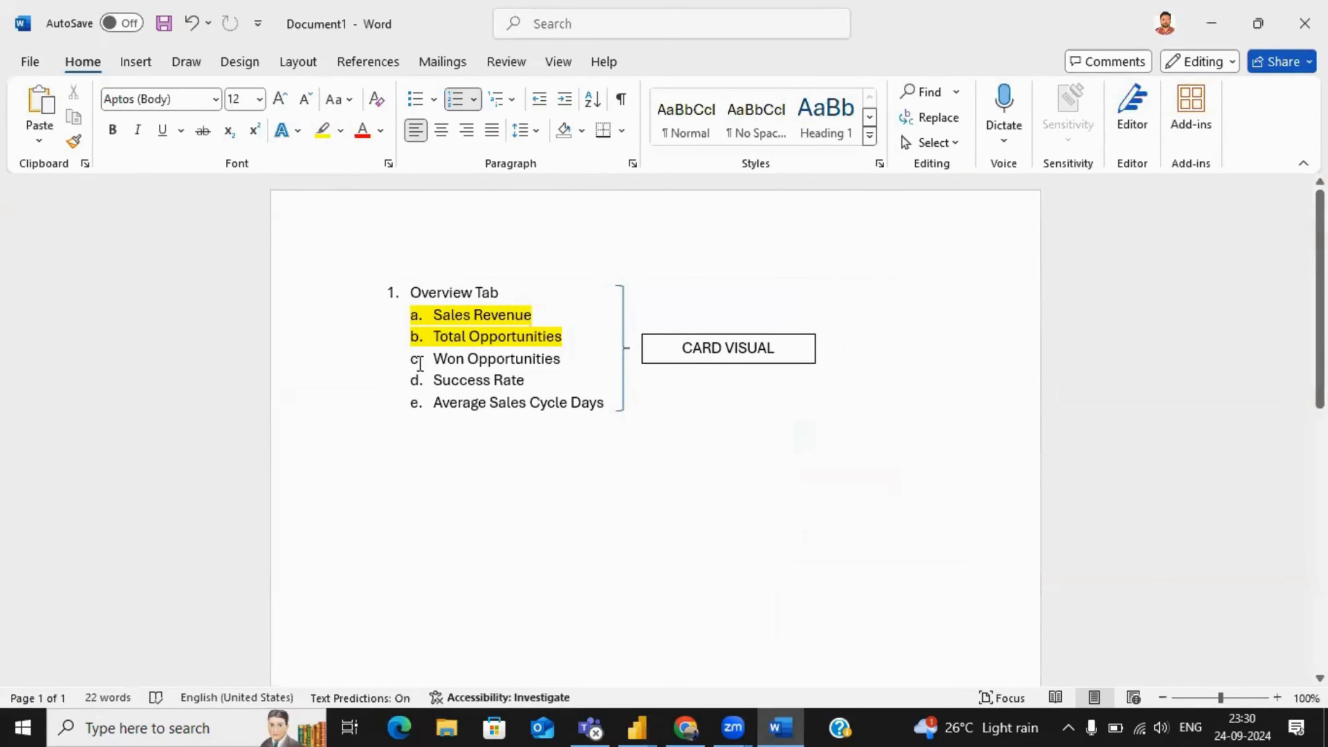
pyautogui.moveTo(434, 360); pyautogui.dragTo(569, 361)
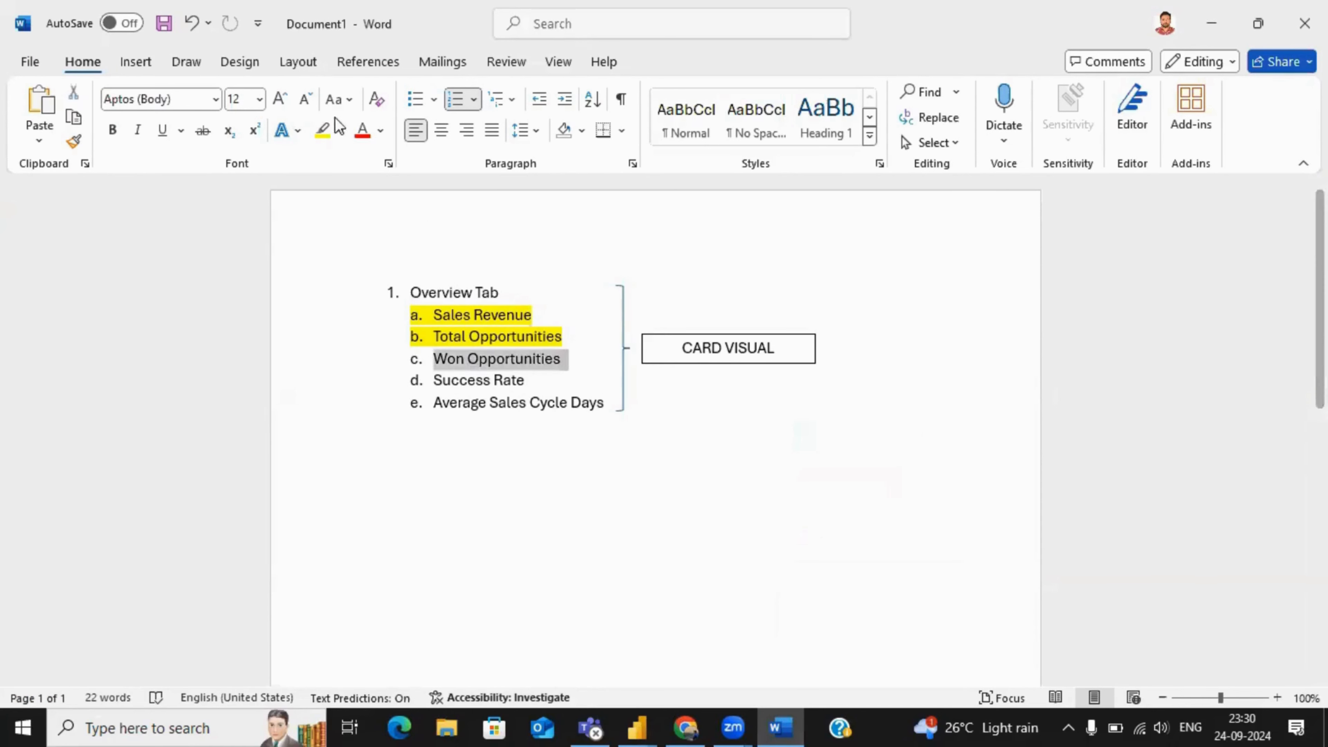
pyautogui.click(323, 130)
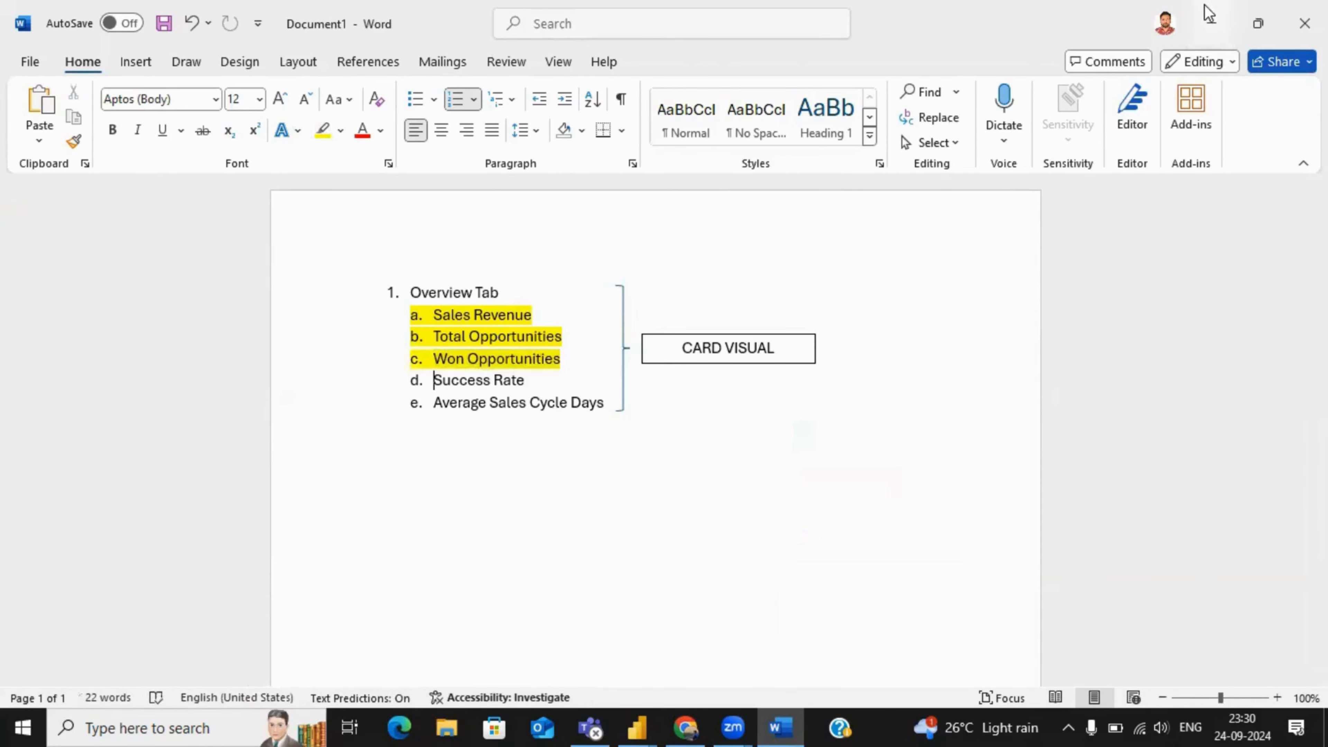
# - Return to Power BI, duplicate the total opportunities card and place the copy beside it, aligned and evenly spaced
pyautogui.click(1207, 19)
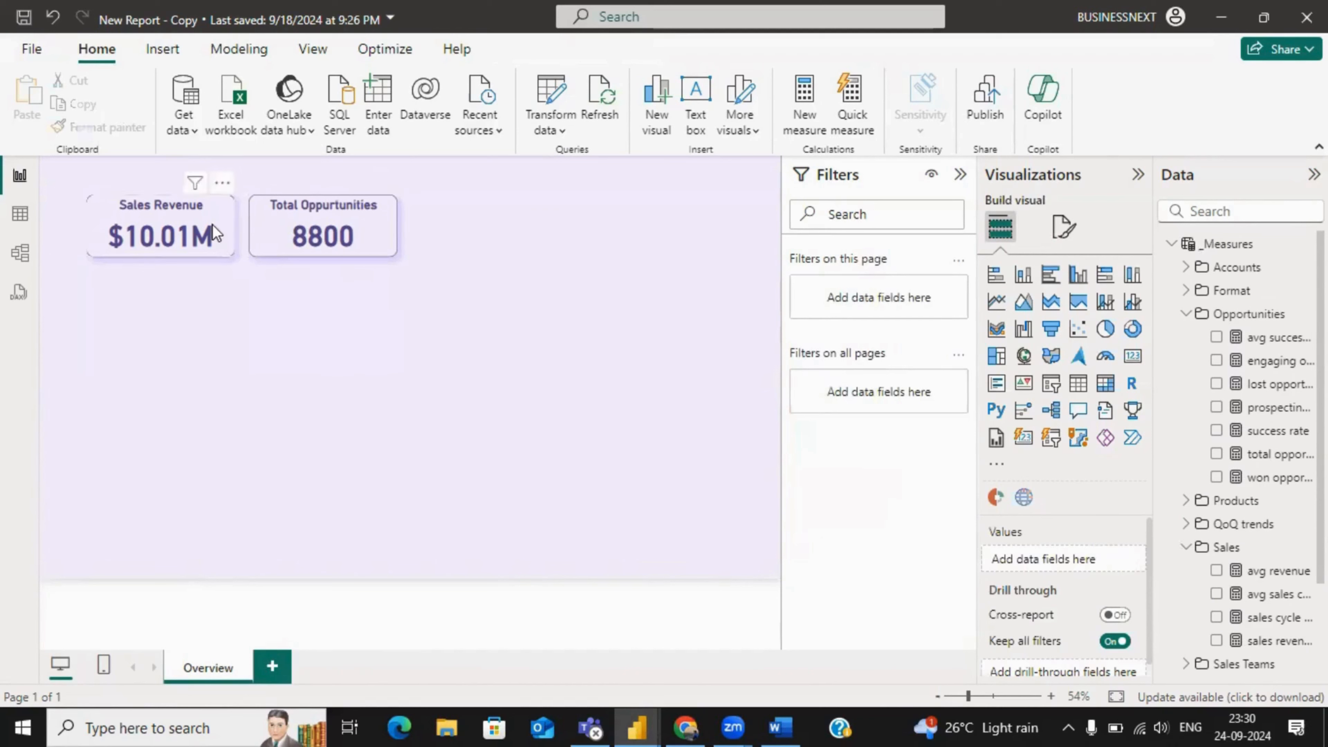
pyautogui.click(315, 218)
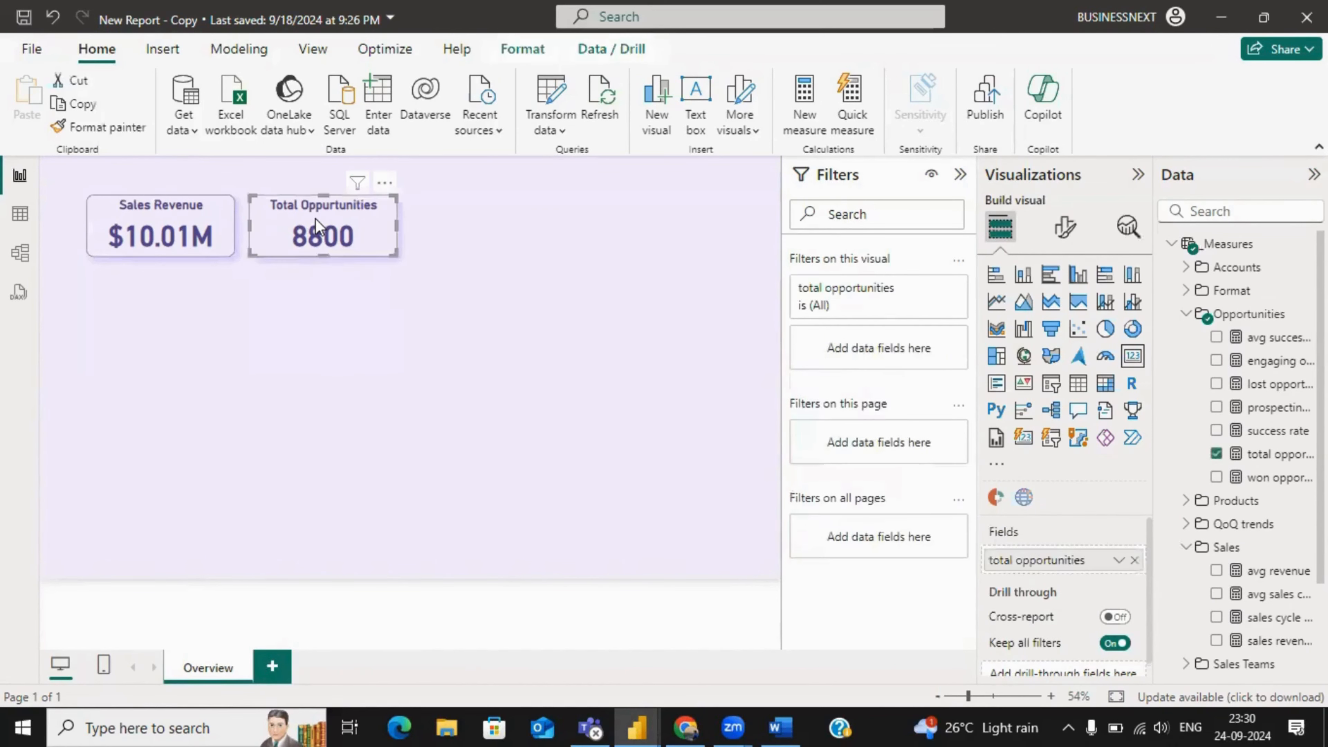
pyautogui.hotkey('ctrl', 'c')
pyautogui.hotkey('ctrl', 'v')
pyautogui.moveTo(323, 227); pyautogui.dragTo(487, 233)
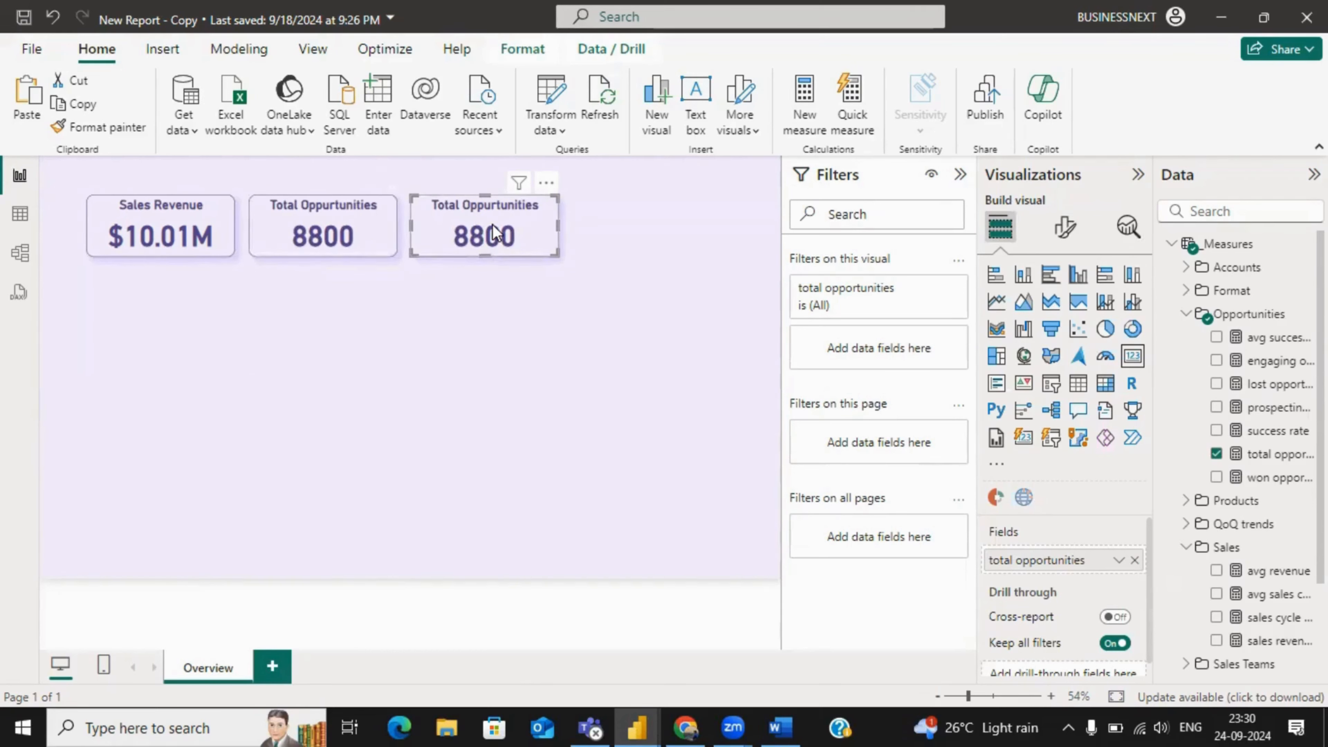
# - Check the metric list in Word, then replace the duplicated card's field in Power BI with the won opportunities measure
pyautogui.click(779, 728)
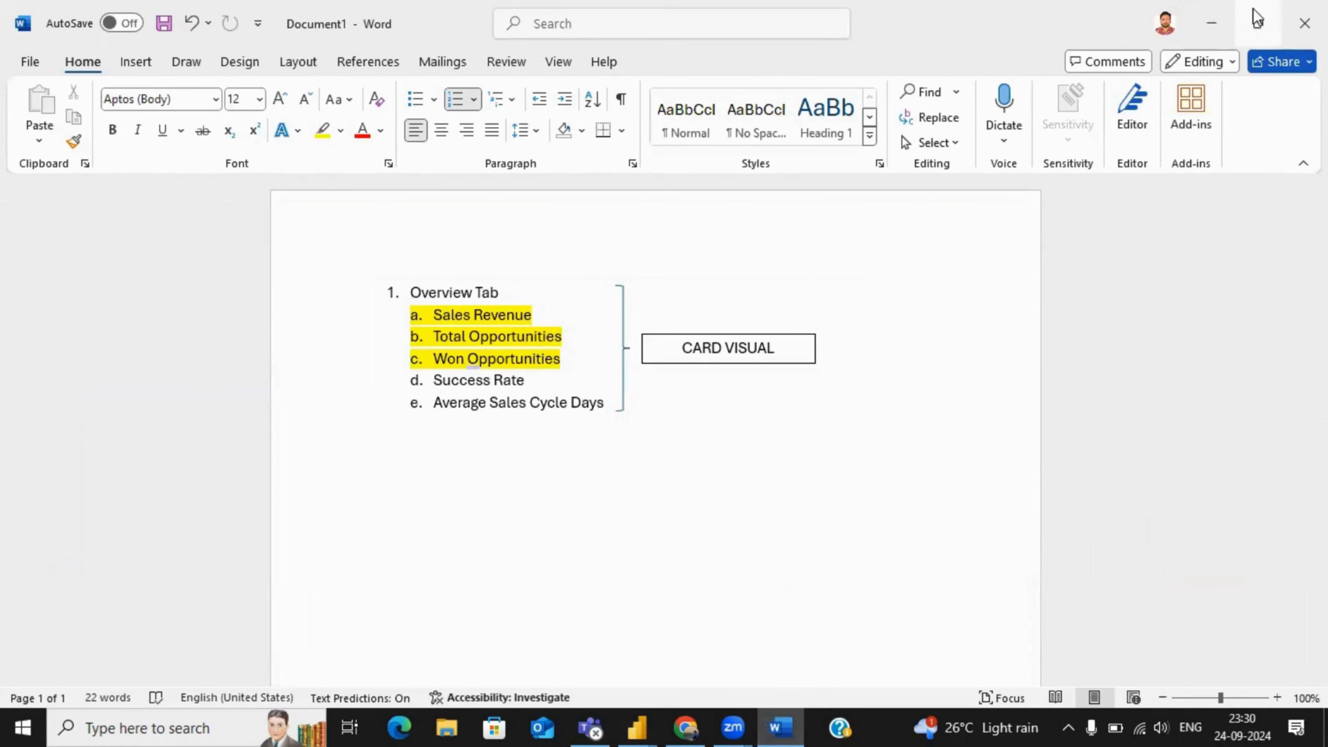
pyautogui.click(1200, 27)
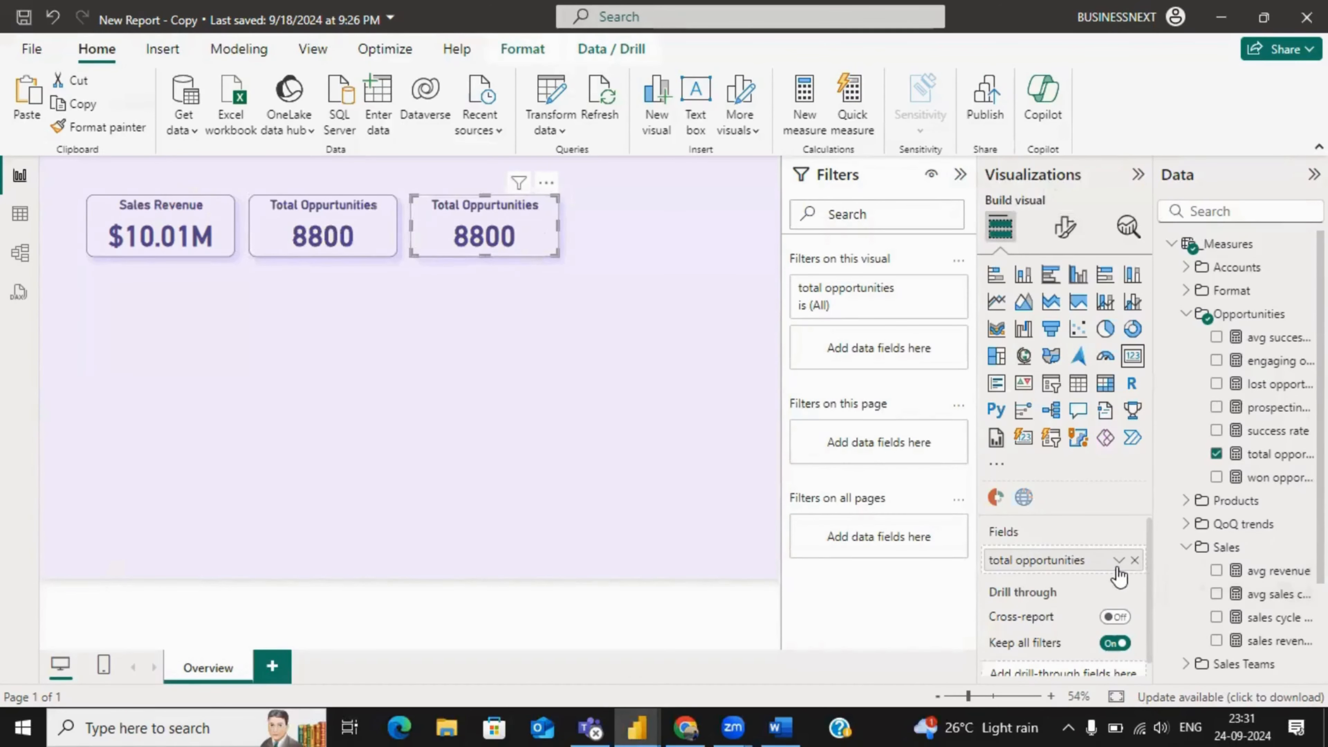
pyautogui.click(1133, 561)
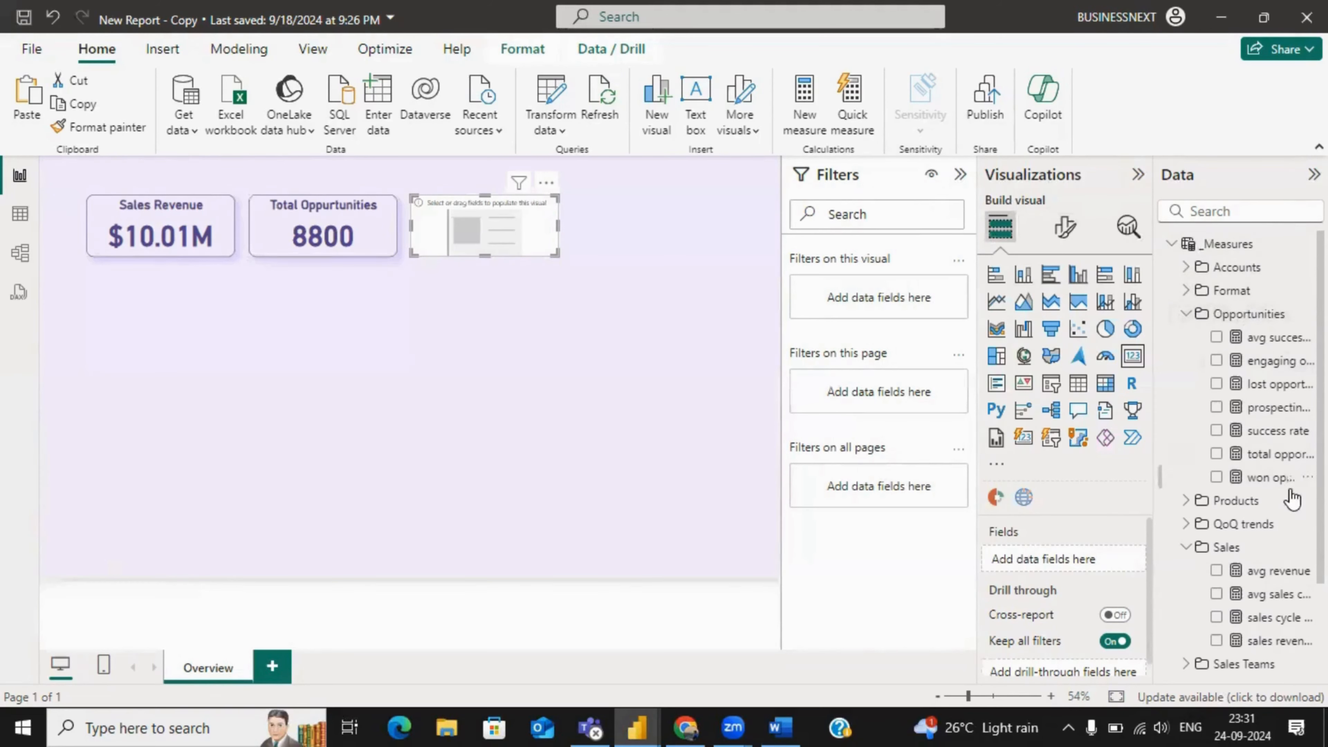
pyautogui.moveTo(1279, 478); pyautogui.dragTo(1094, 559)
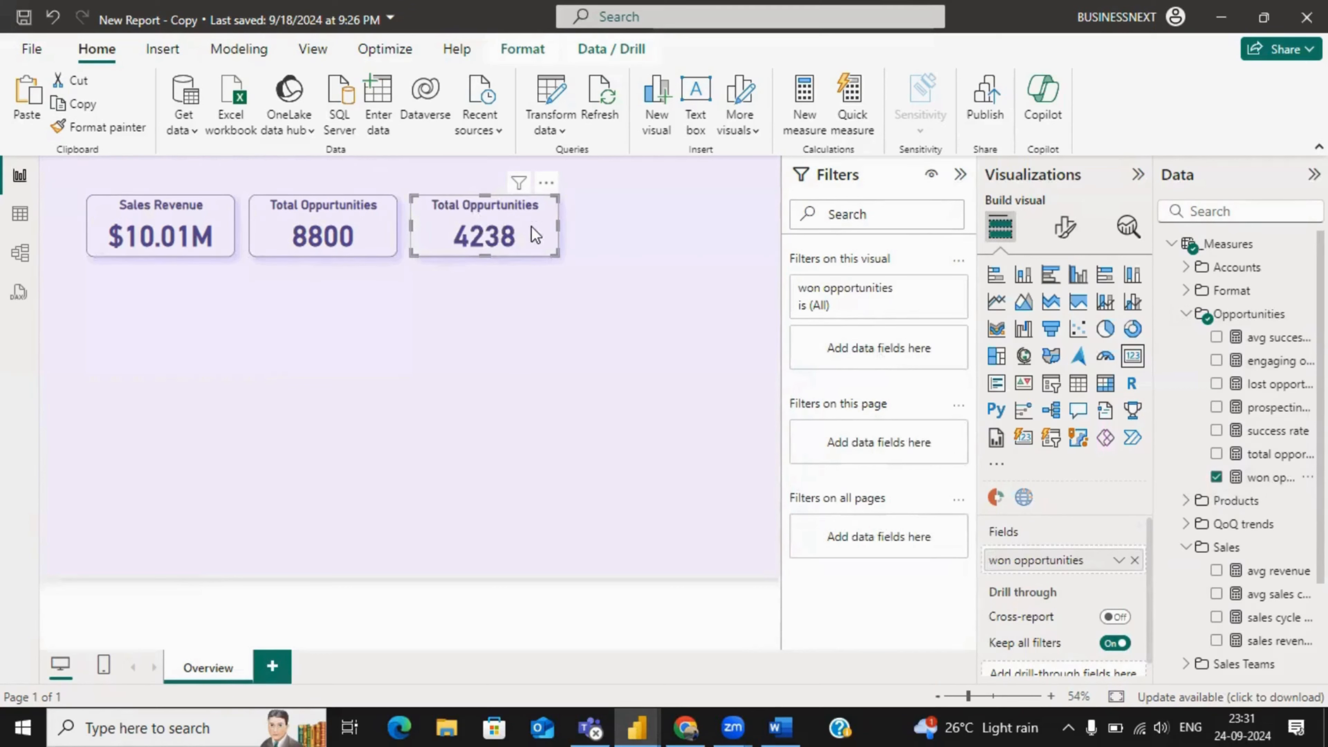
# - Change the third card's title text to "Won Oppurtunities"
pyautogui.click(1064, 227)
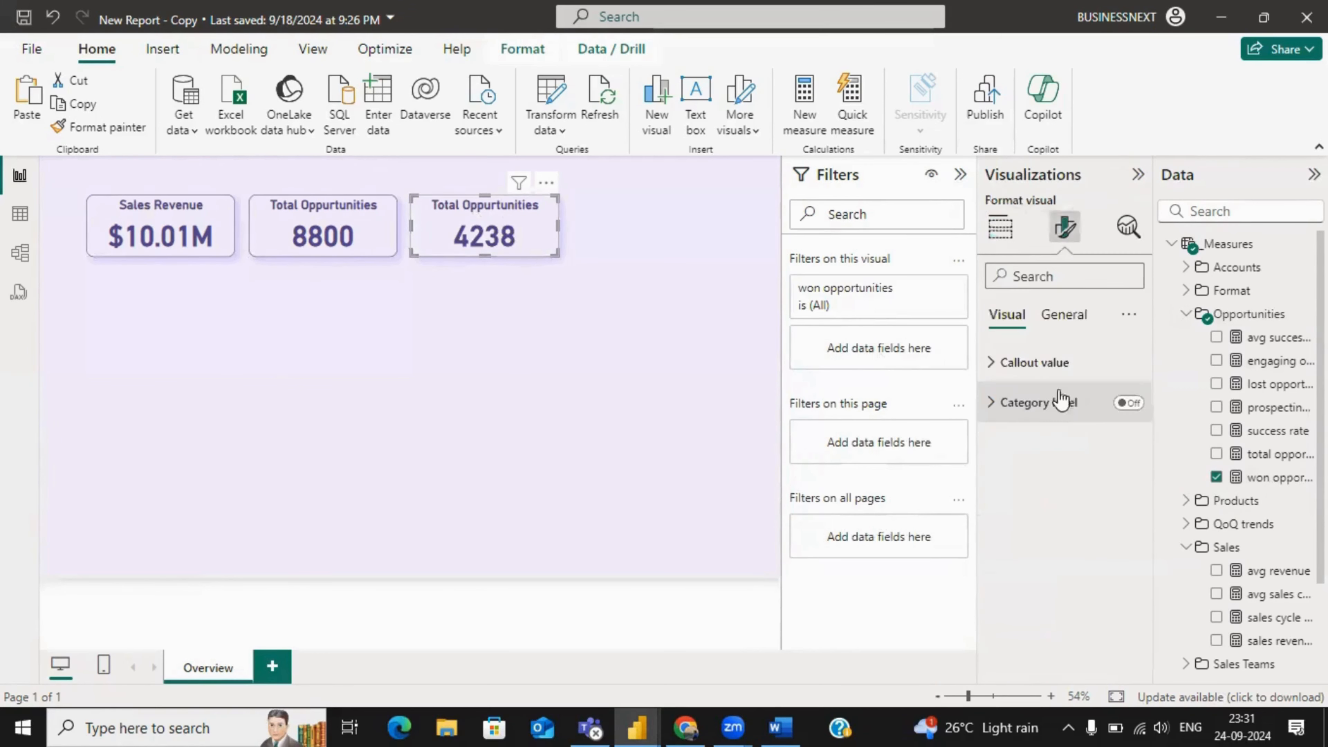
pyautogui.click(1064, 314)
pyautogui.click(1017, 403)
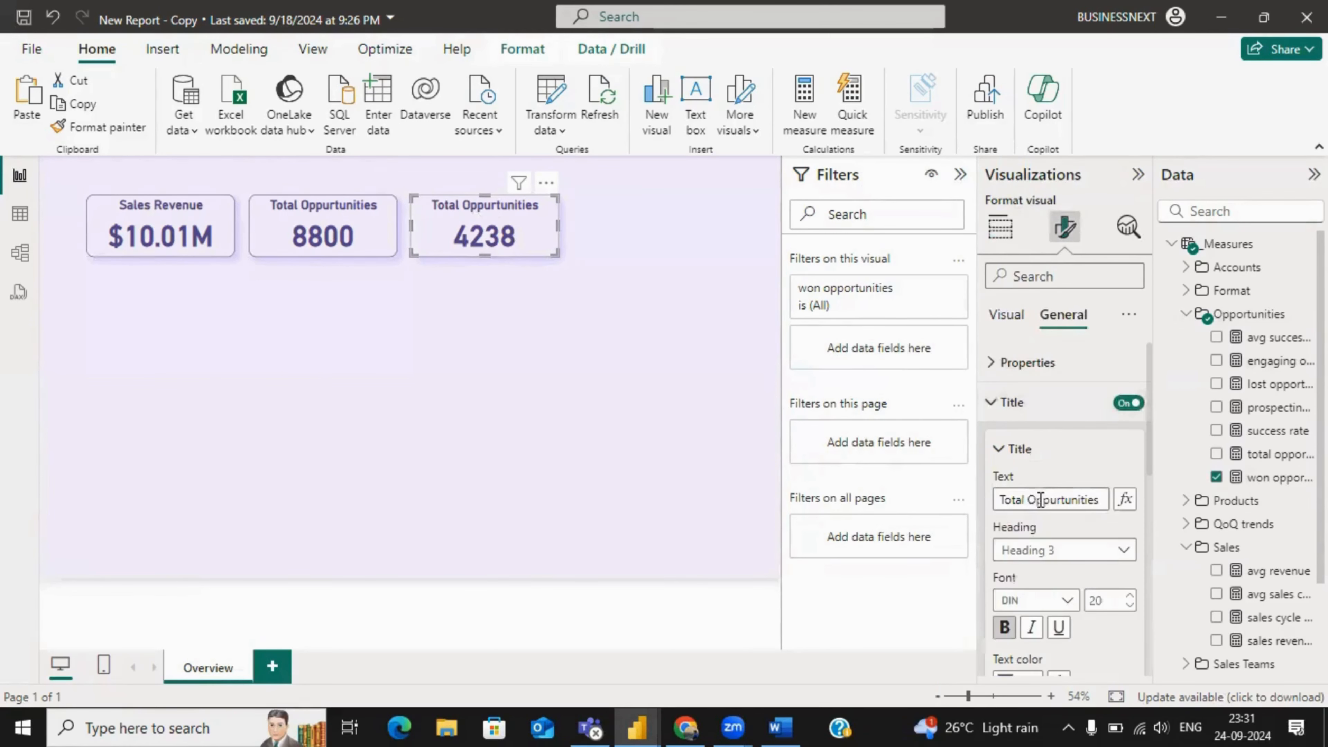
pyautogui.moveTo(1024, 501); pyautogui.dragTo(984, 502)
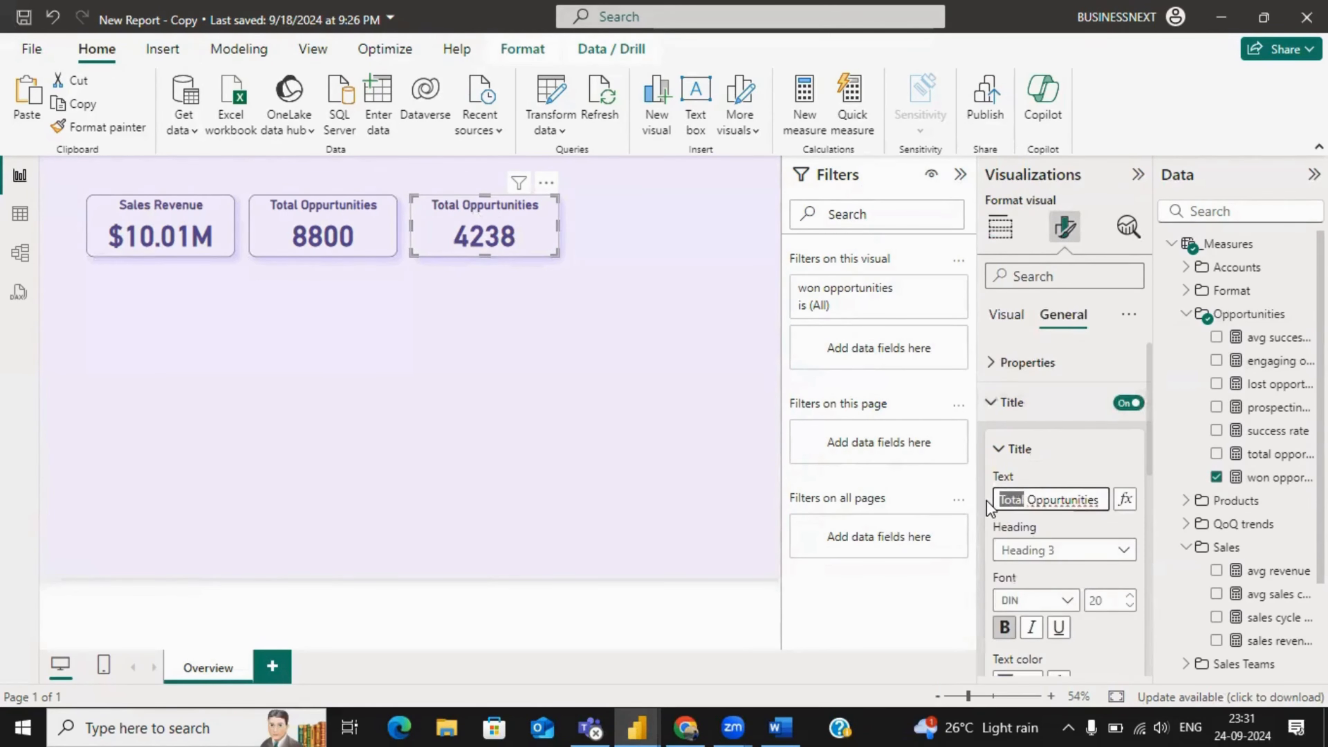
pyautogui.write('Won')
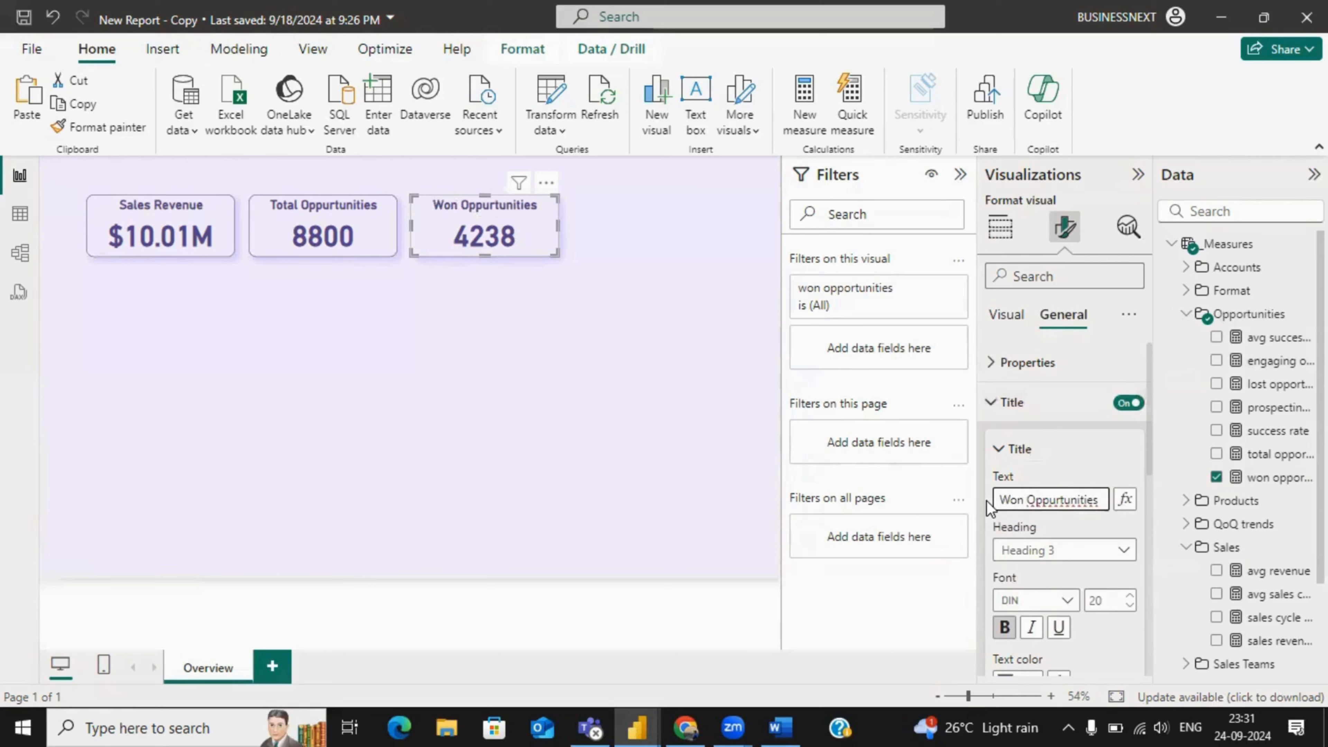
pyautogui.click(577, 408)
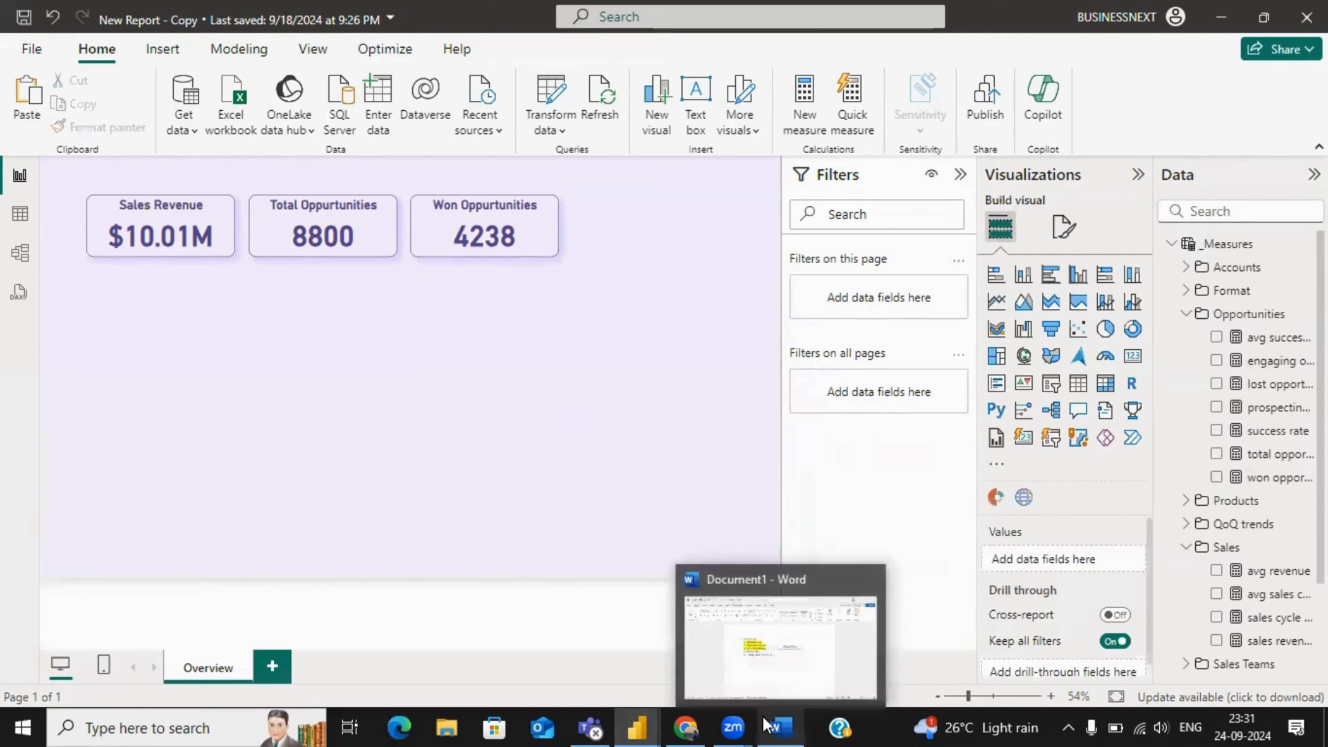
# - Switch to the Word document and highlight the Success Rate list item in yellow
pyautogui.click(782, 726)
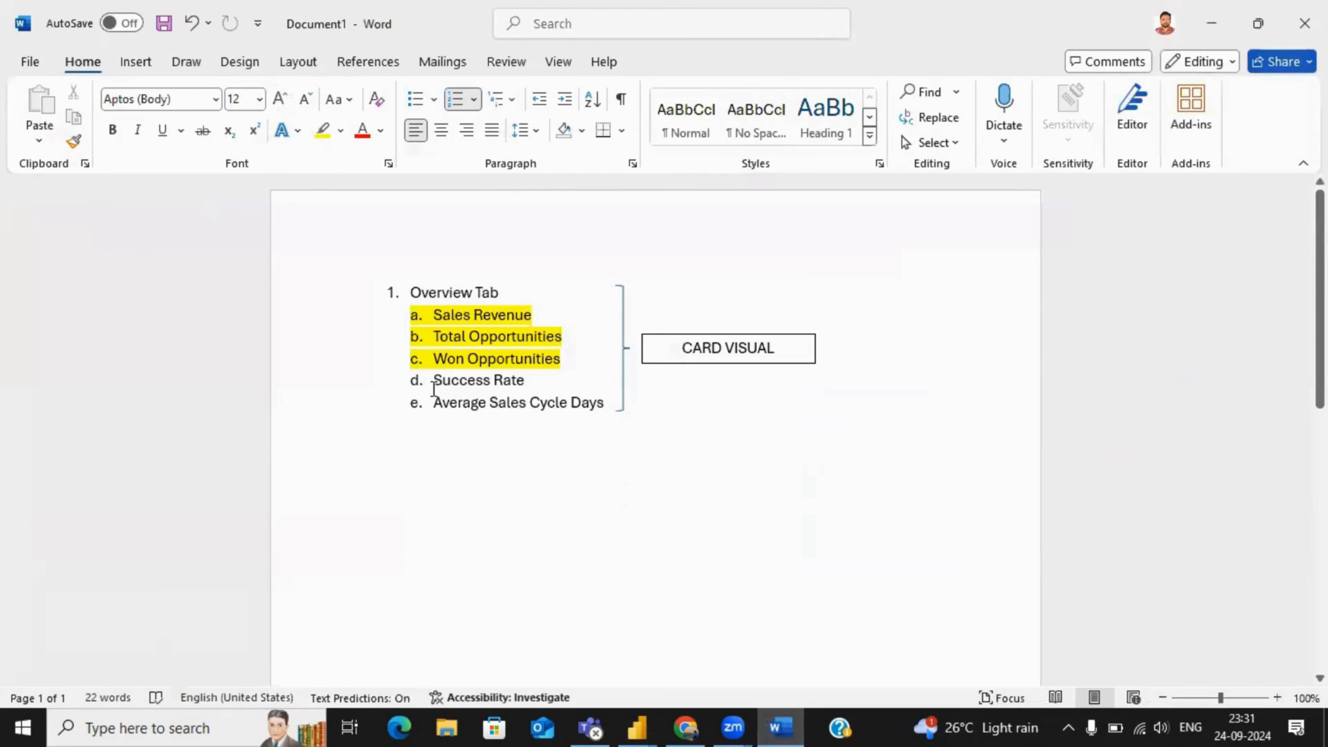
pyautogui.moveTo(515, 383); pyautogui.dragTo(524, 382)
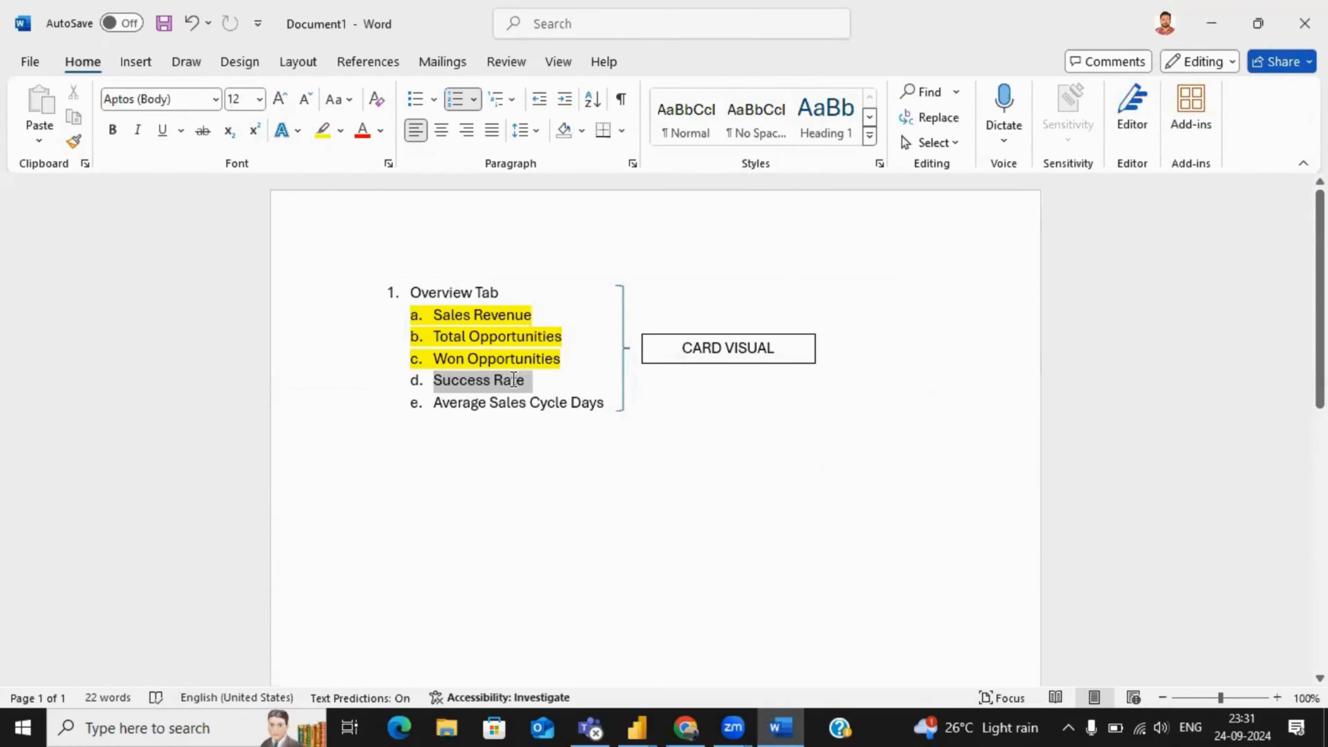
pyautogui.click(322, 131)
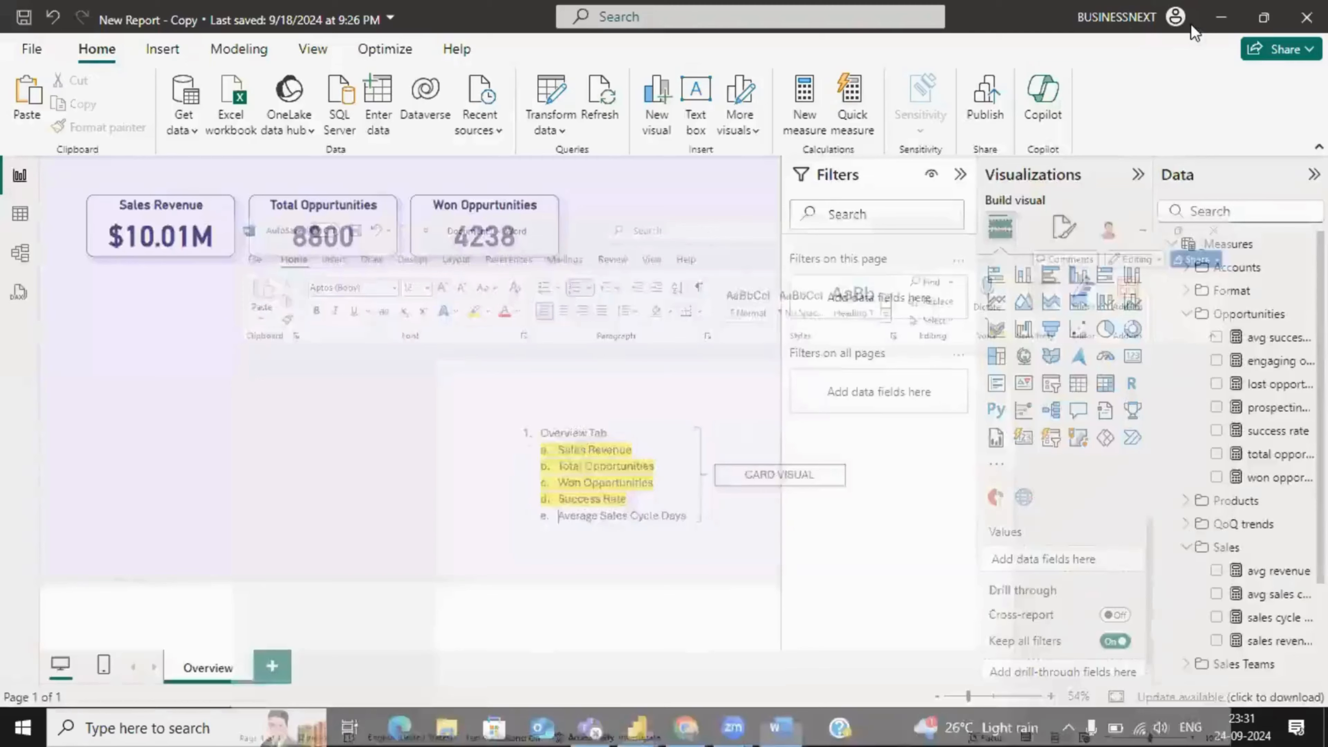
# - Return to Power BI, duplicate the won opportunities card and place the copy directly beneath the original
pyautogui.click(1201, 23)
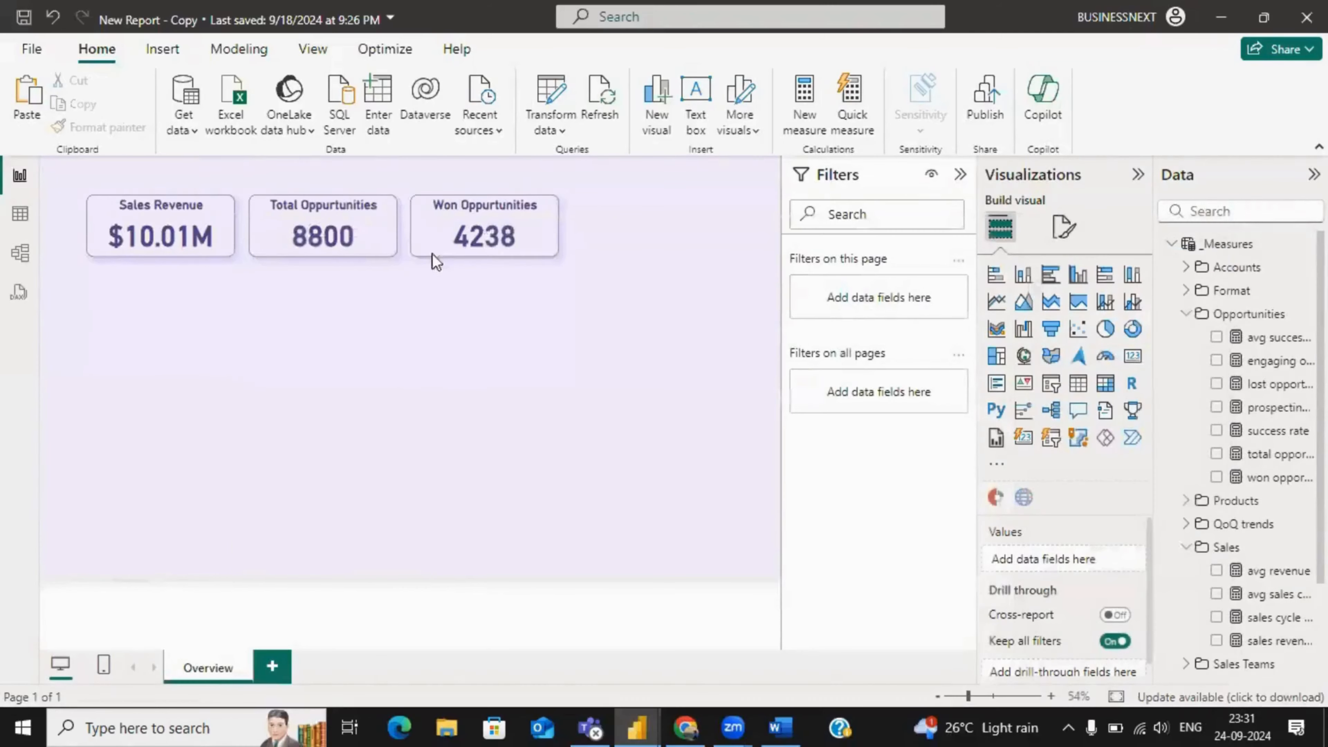
pyautogui.click(471, 216)
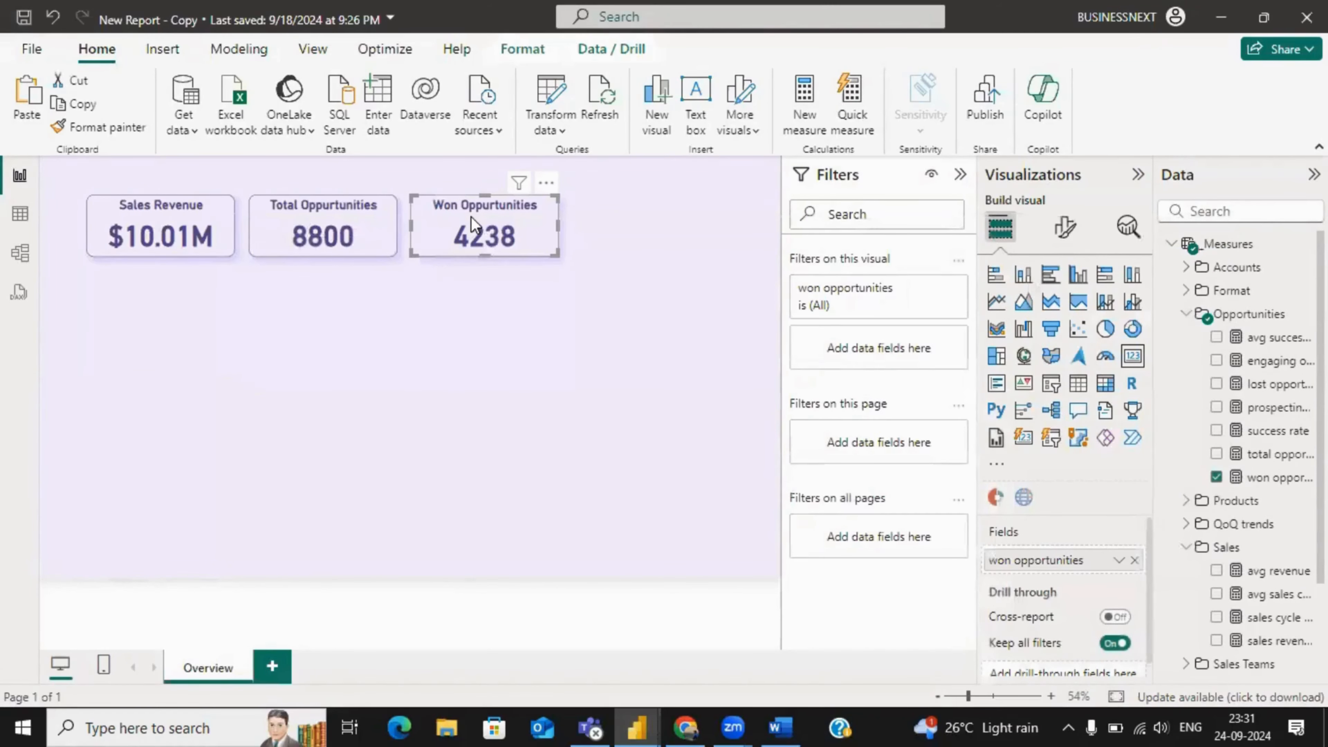
pyautogui.hotkey('ctrl', 'c')
pyautogui.hotkey('ctrl', 'v')
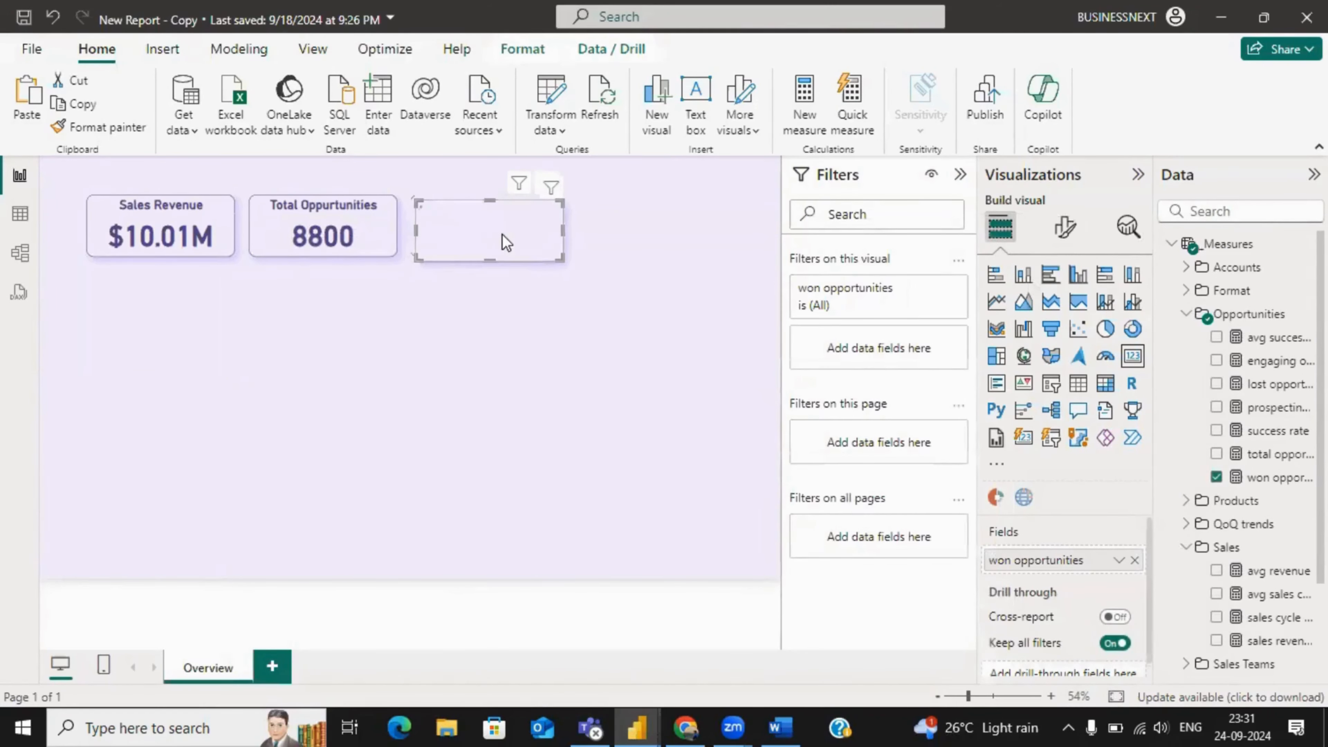
pyautogui.moveTo(502, 233); pyautogui.dragTo(500, 307)
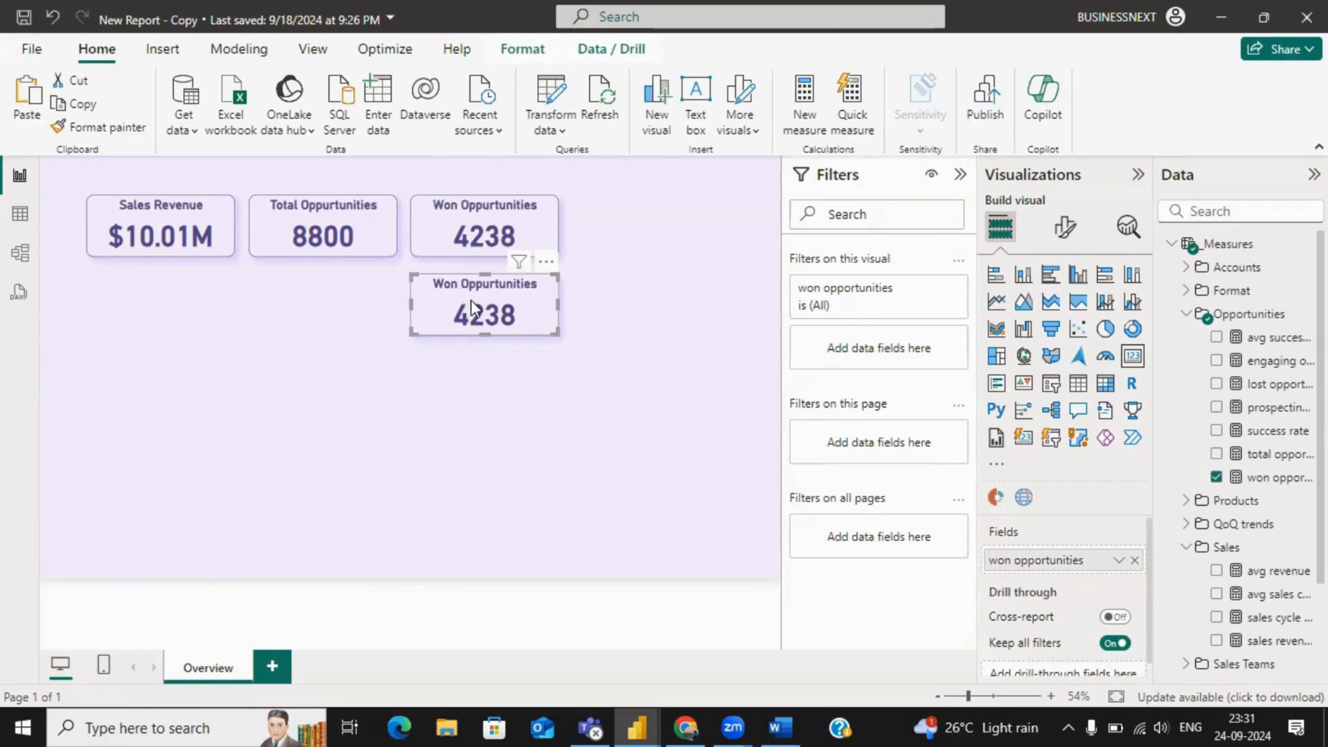
# - Replace the copied card's field with the success rate measure and change its title text to "Success Rate"
pyautogui.click(1133, 560)
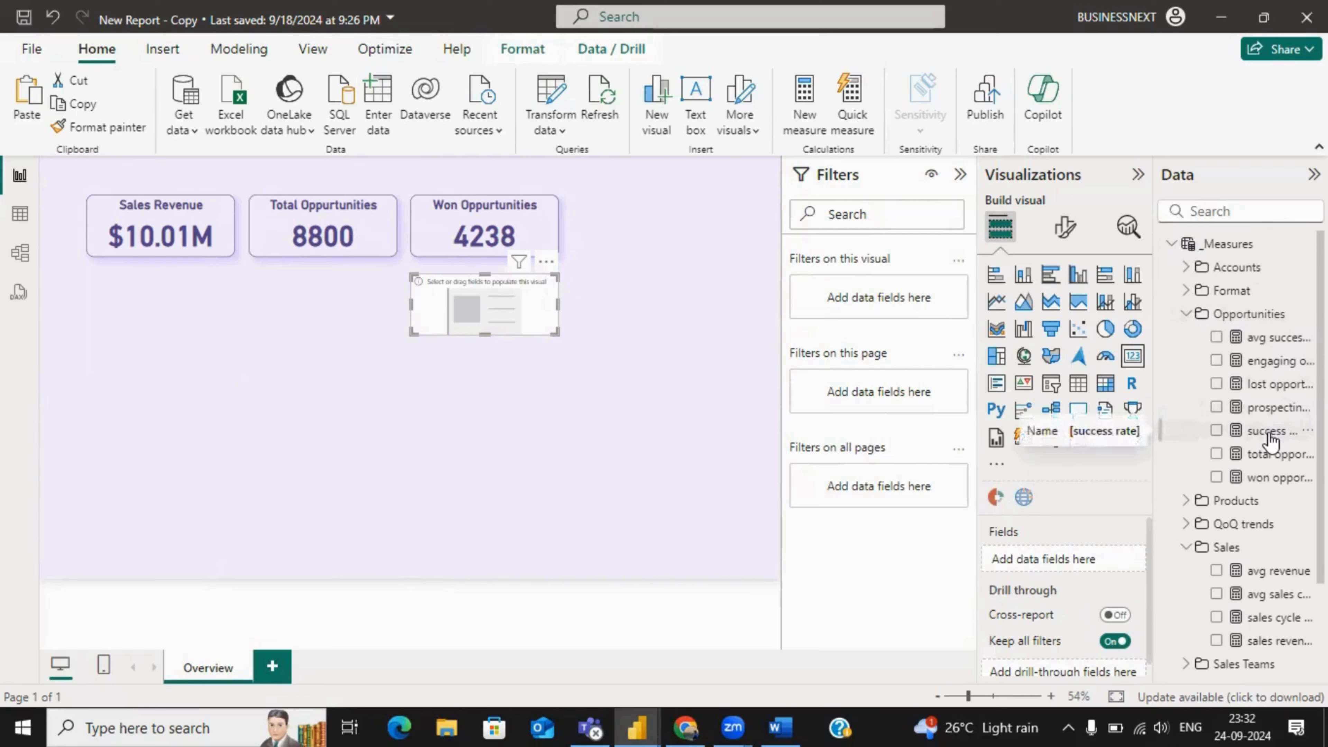
pyautogui.moveTo(1270, 441); pyautogui.dragTo(1096, 567)
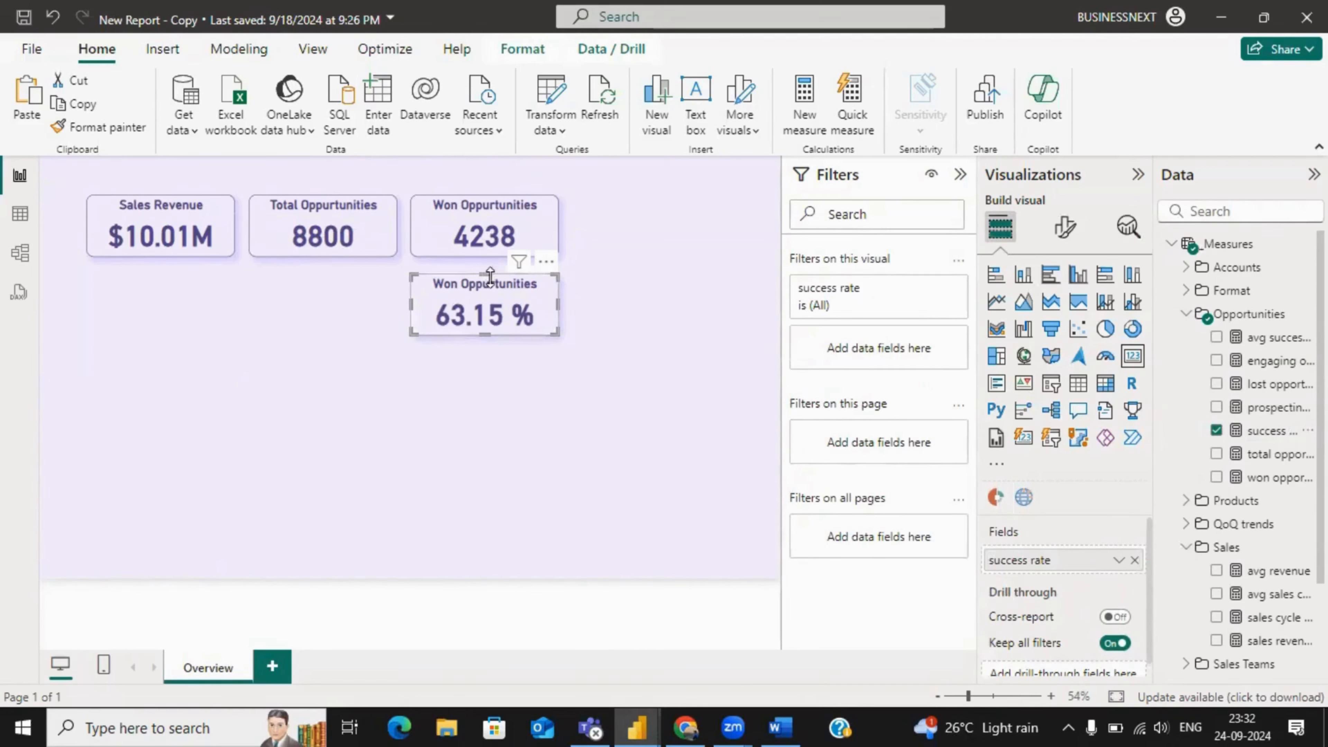
pyautogui.click(1066, 226)
pyautogui.click(1061, 315)
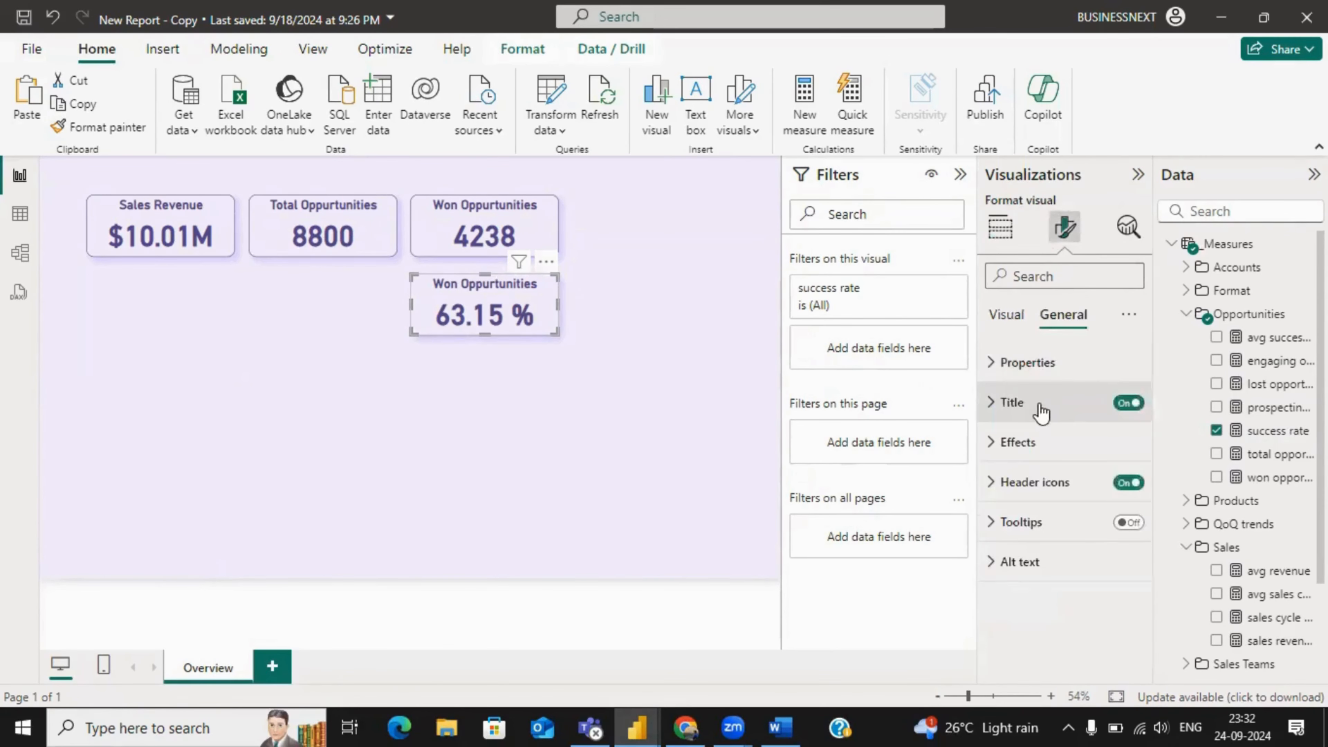
pyautogui.click(1040, 405)
pyautogui.click(1063, 497)
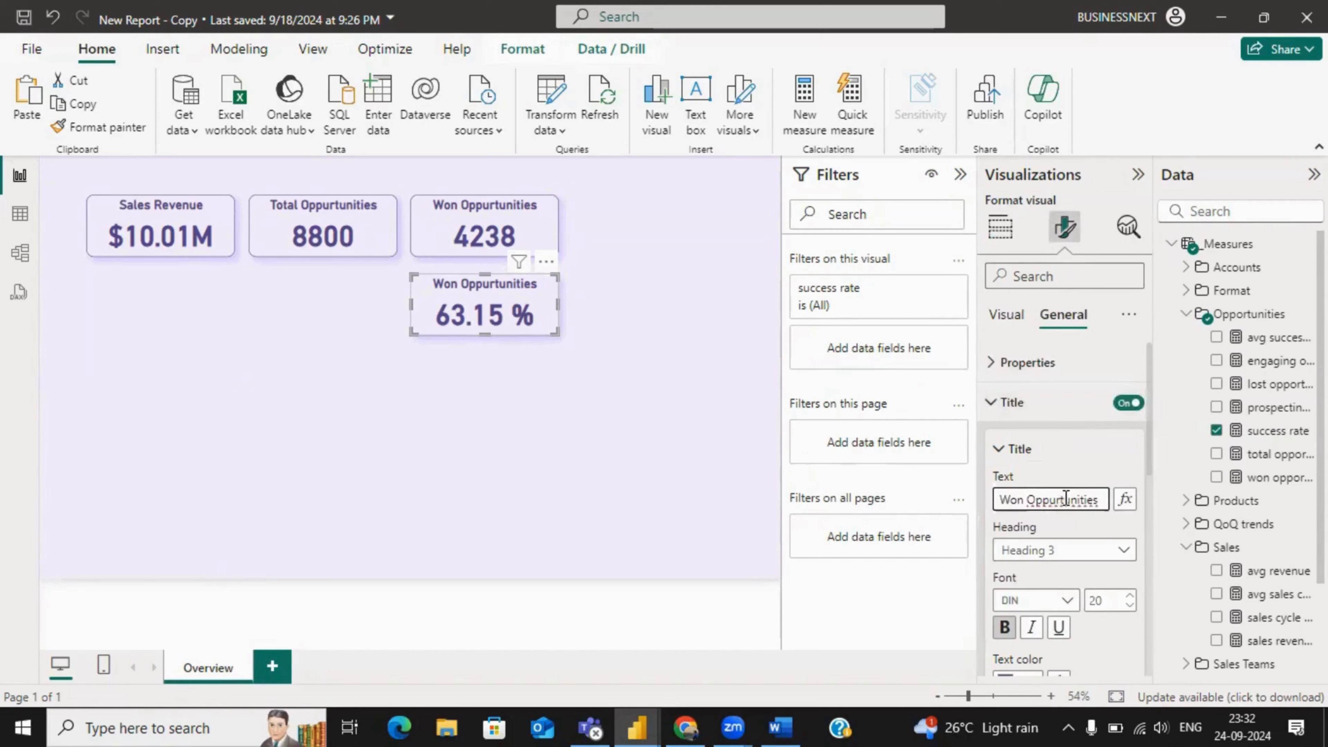
pyautogui.hotkey('ctrl', 'a')
pyautogui.write('Succes')
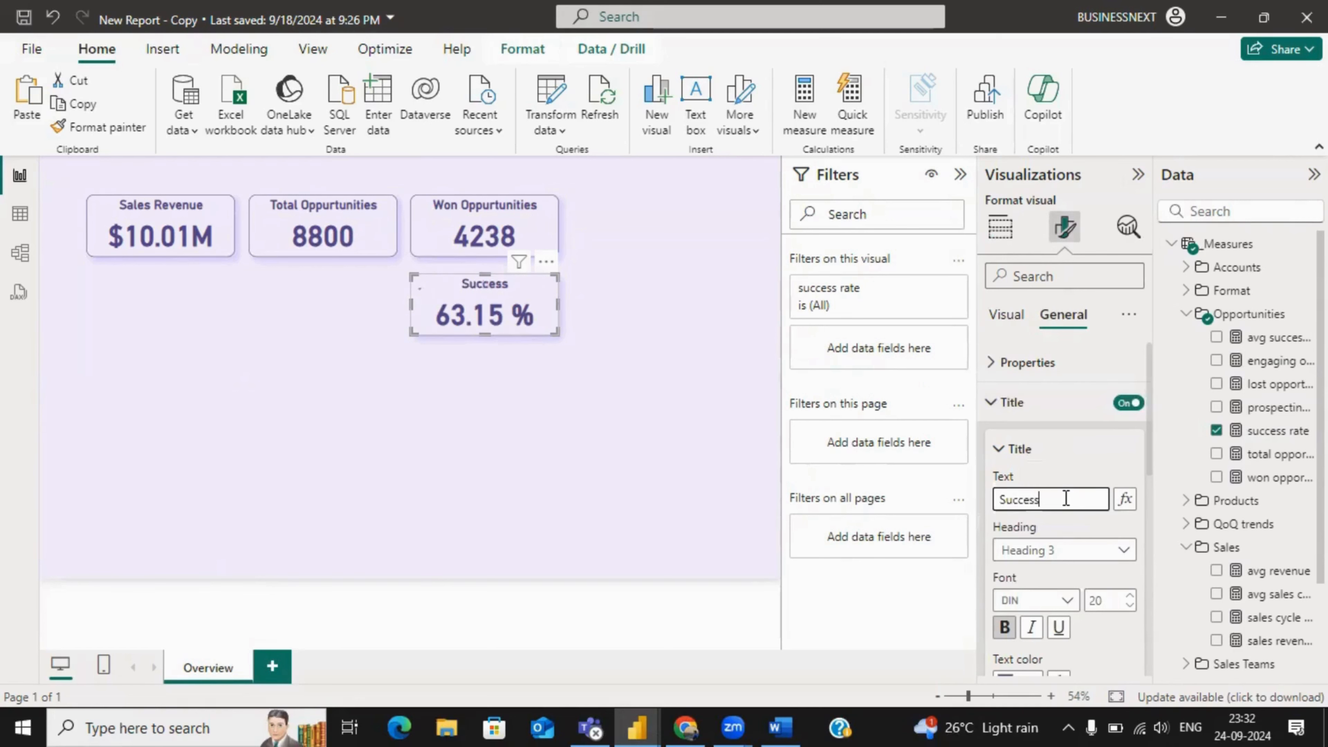
pyautogui.write('s Rate')
pyautogui.click(628, 433)
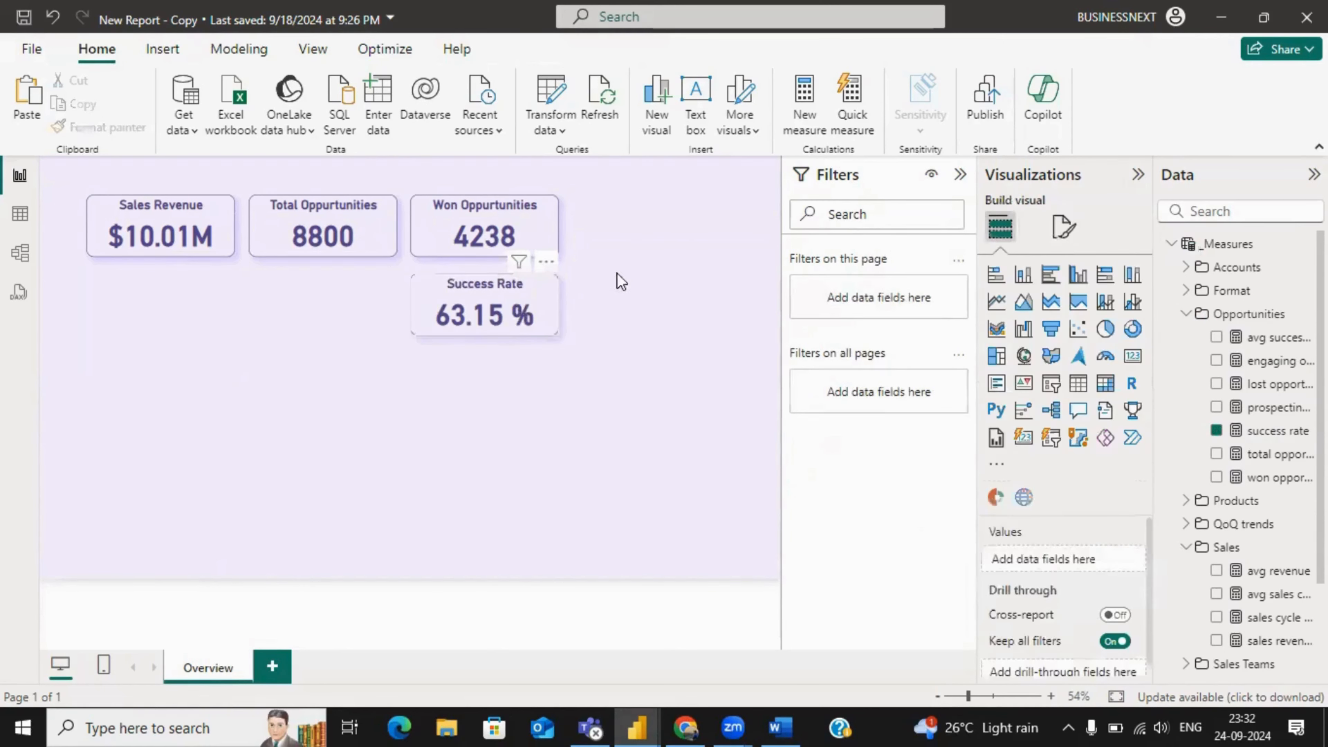
# - Move the Success Rate card into the top row and arrange all four cards edge to edge from the canvas's left border
pyautogui.moveTo(509, 295); pyautogui.dragTo(665, 216)
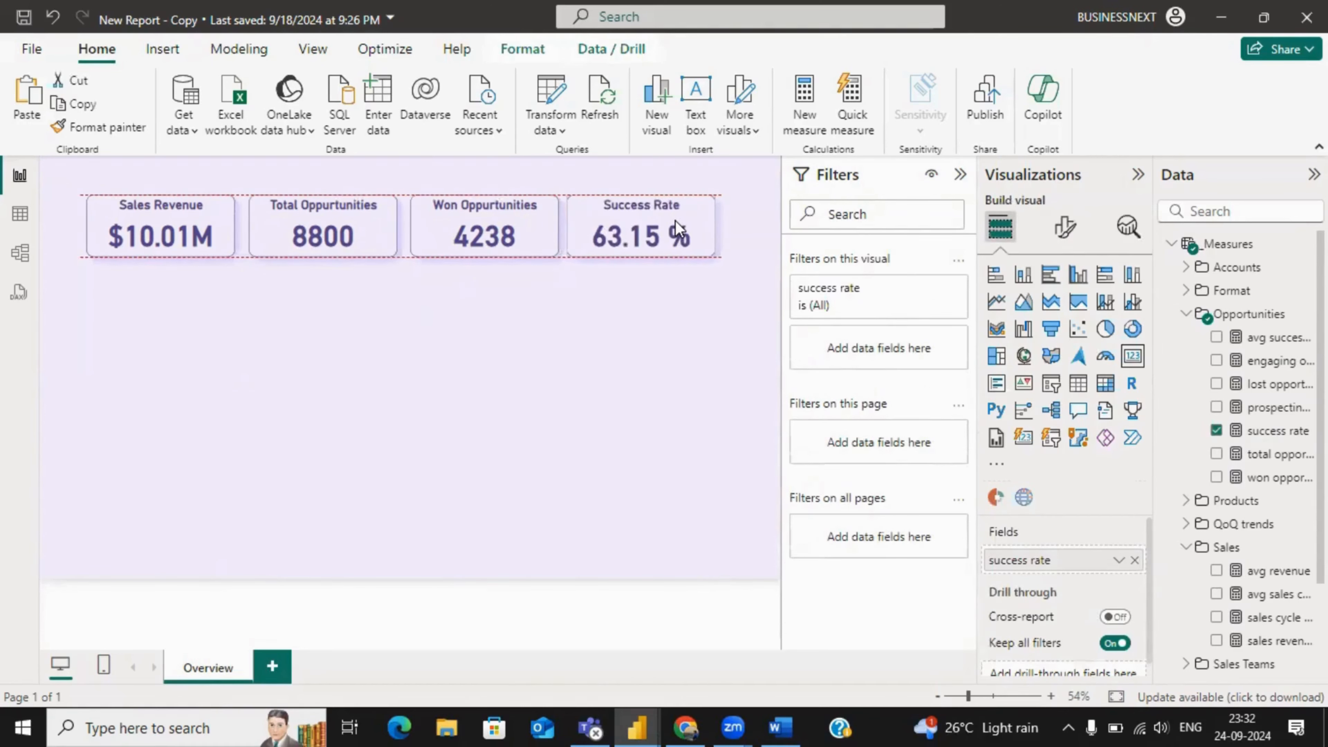
pyautogui.moveTo(675, 220); pyautogui.dragTo(674, 222)
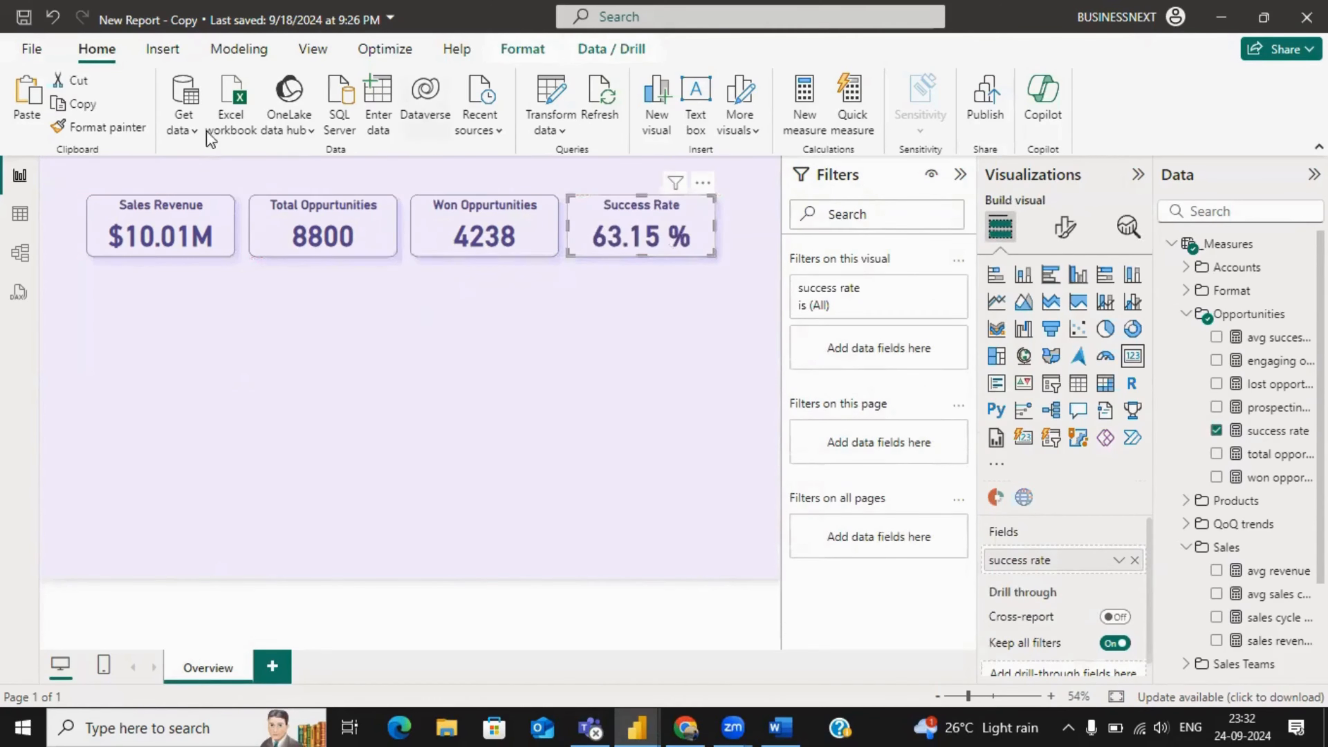
pyautogui.moveTo(102, 219); pyautogui.dragTo(60, 216)
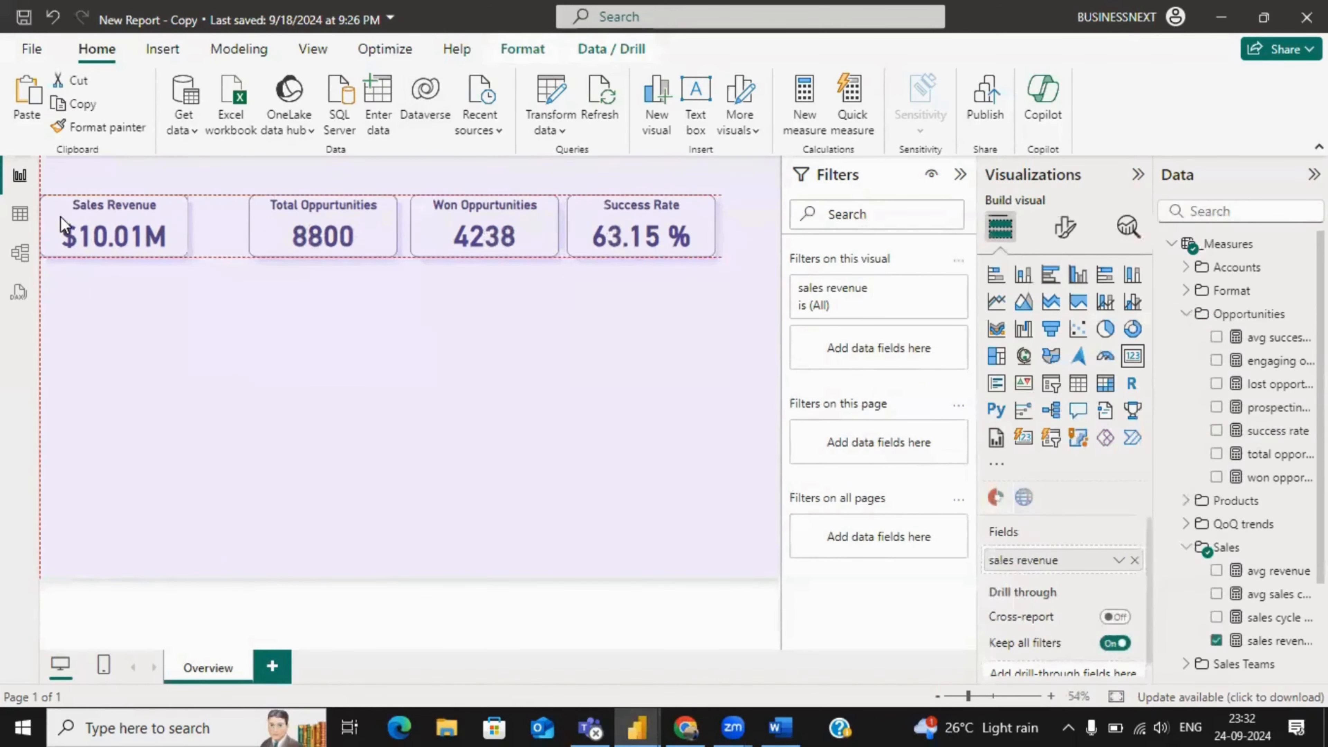
pyautogui.moveTo(263, 221); pyautogui.dragTo(216, 223)
pyautogui.moveTo(429, 221); pyautogui.dragTo(364, 214)
pyautogui.moveTo(599, 214); pyautogui.dragTo(527, 224)
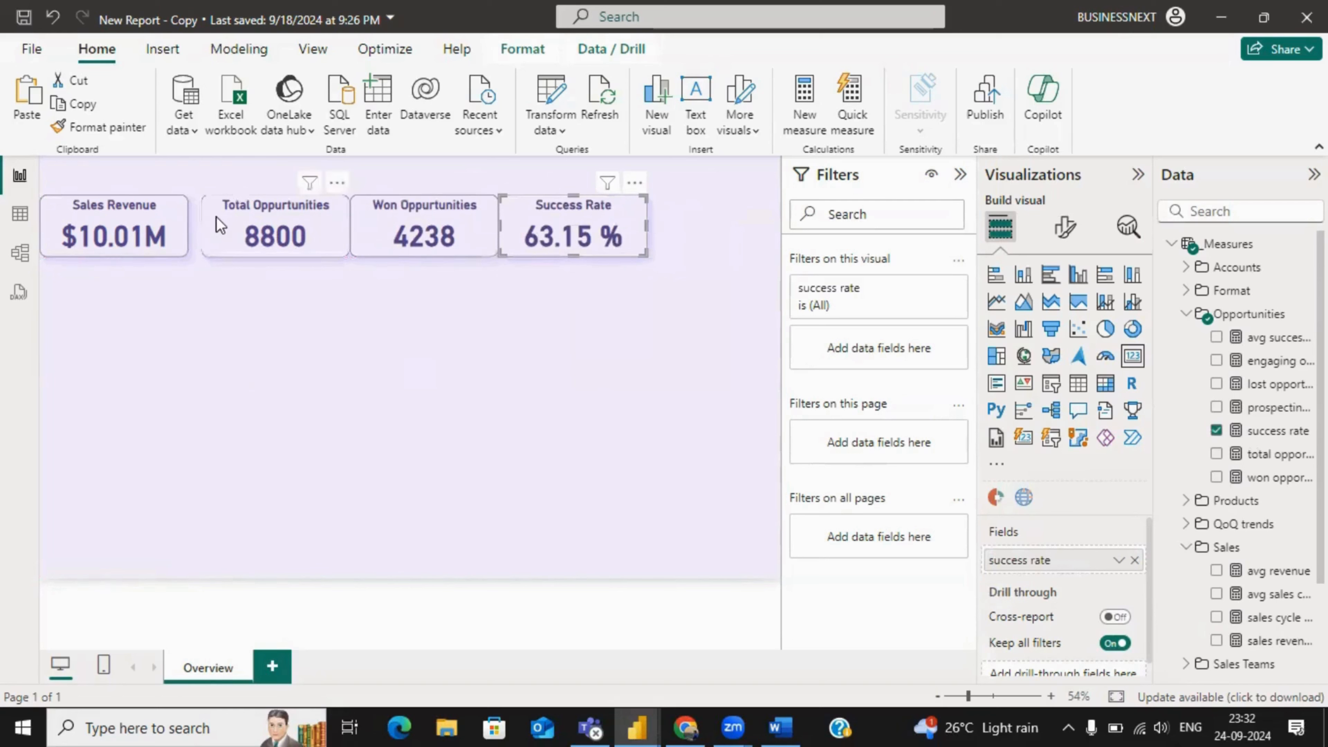
pyautogui.moveTo(206, 217); pyautogui.dragTo(198, 216)
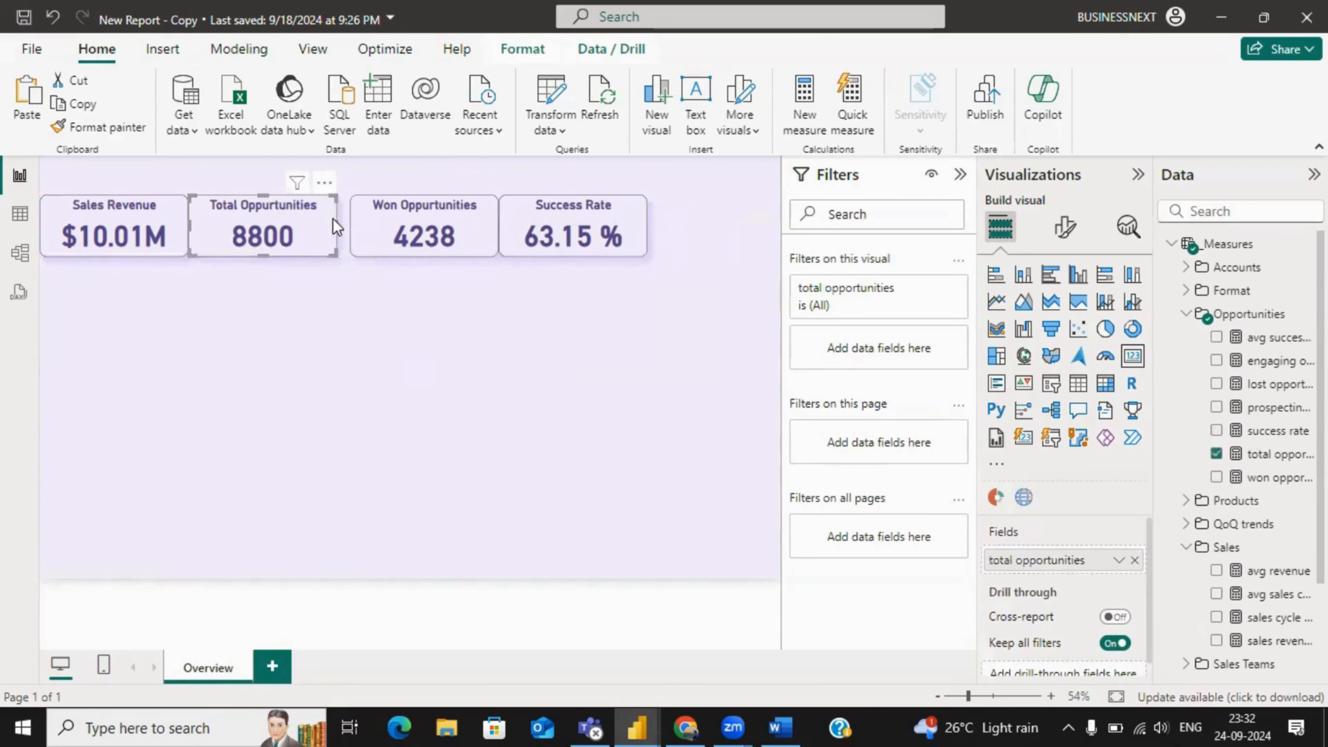
pyautogui.moveTo(359, 225); pyautogui.dragTo(347, 223)
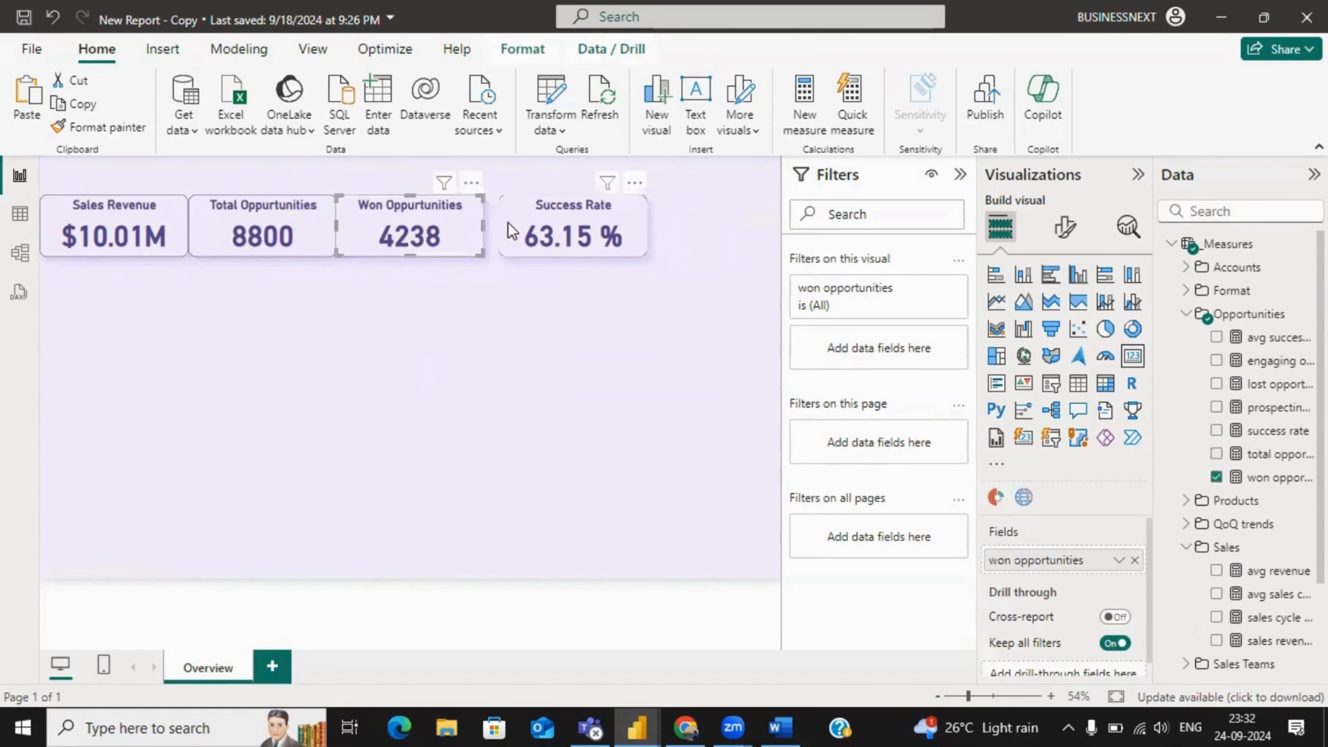
pyautogui.moveTo(501, 230); pyautogui.dragTo(486, 230)
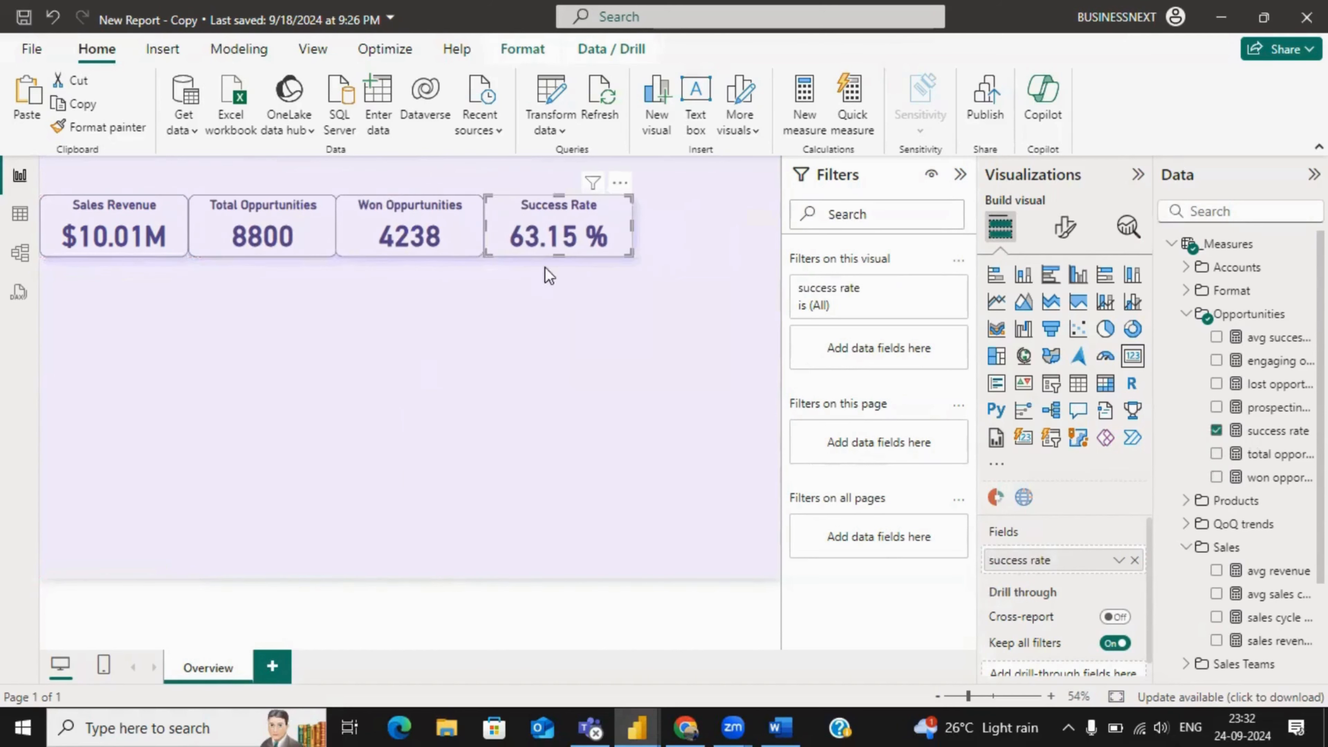
# - Duplicate the Success Rate card, place the copy flush at the end of the row and remove its field
pyautogui.click(548, 275)
pyautogui.click(500, 209)
pyautogui.moveTo(500, 209); pyautogui.dragTo(666, 242)
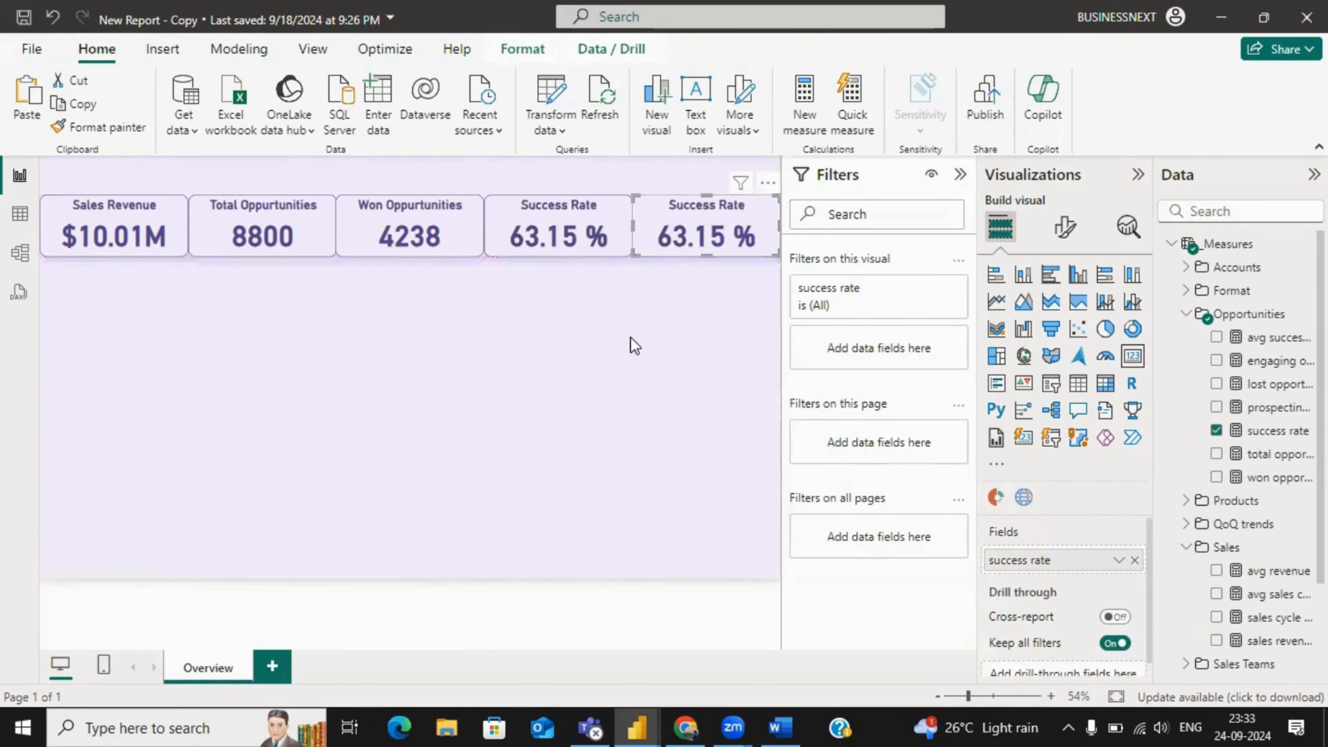
pyautogui.click(634, 347)
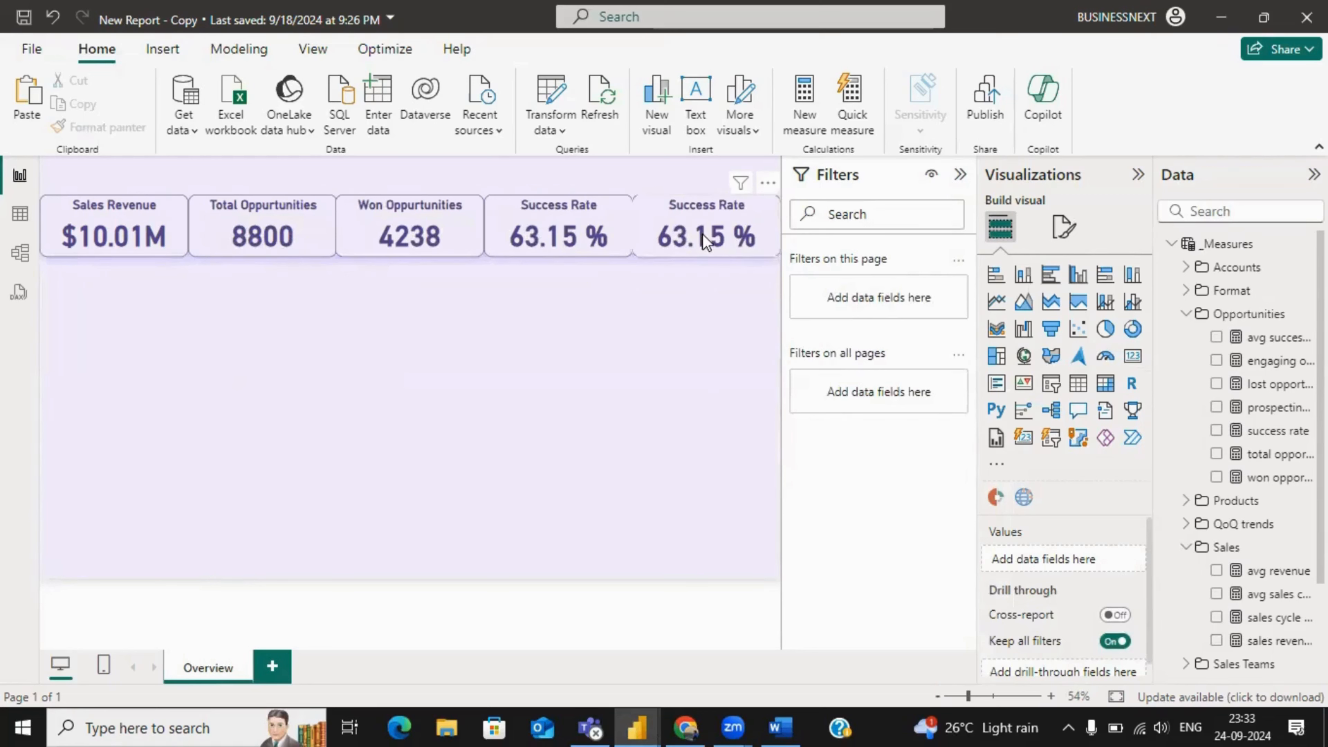
pyautogui.click(676, 222)
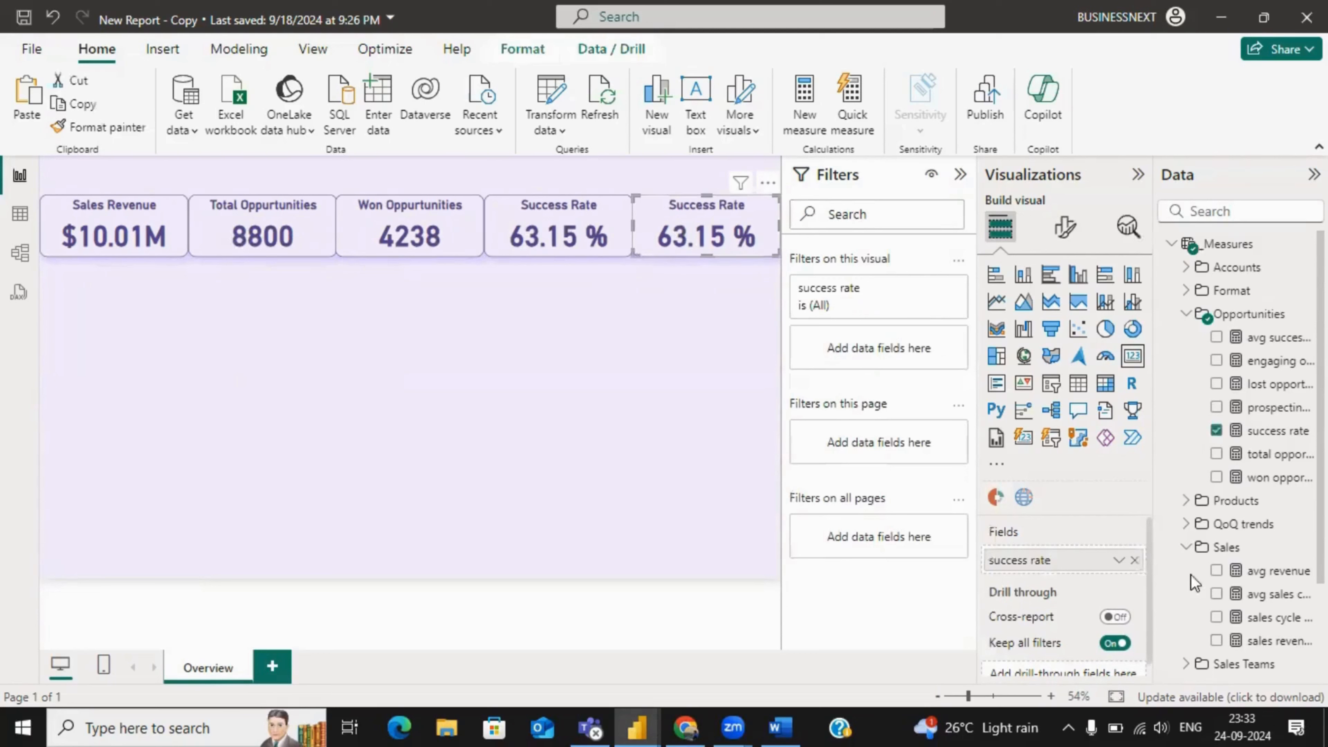
pyautogui.click(1134, 560)
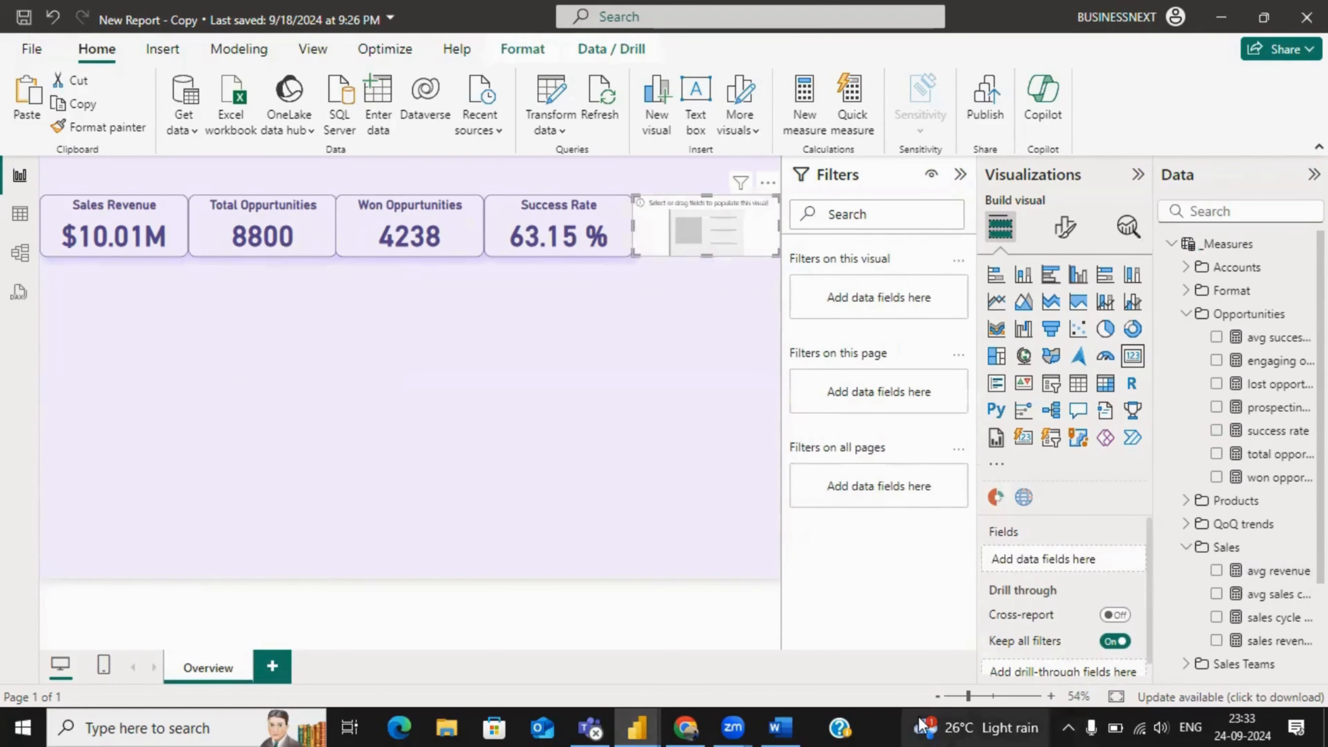
# - Switch to the Word document and highlight the Average Sales Cycle Days list item in yellow
pyautogui.click(795, 714)
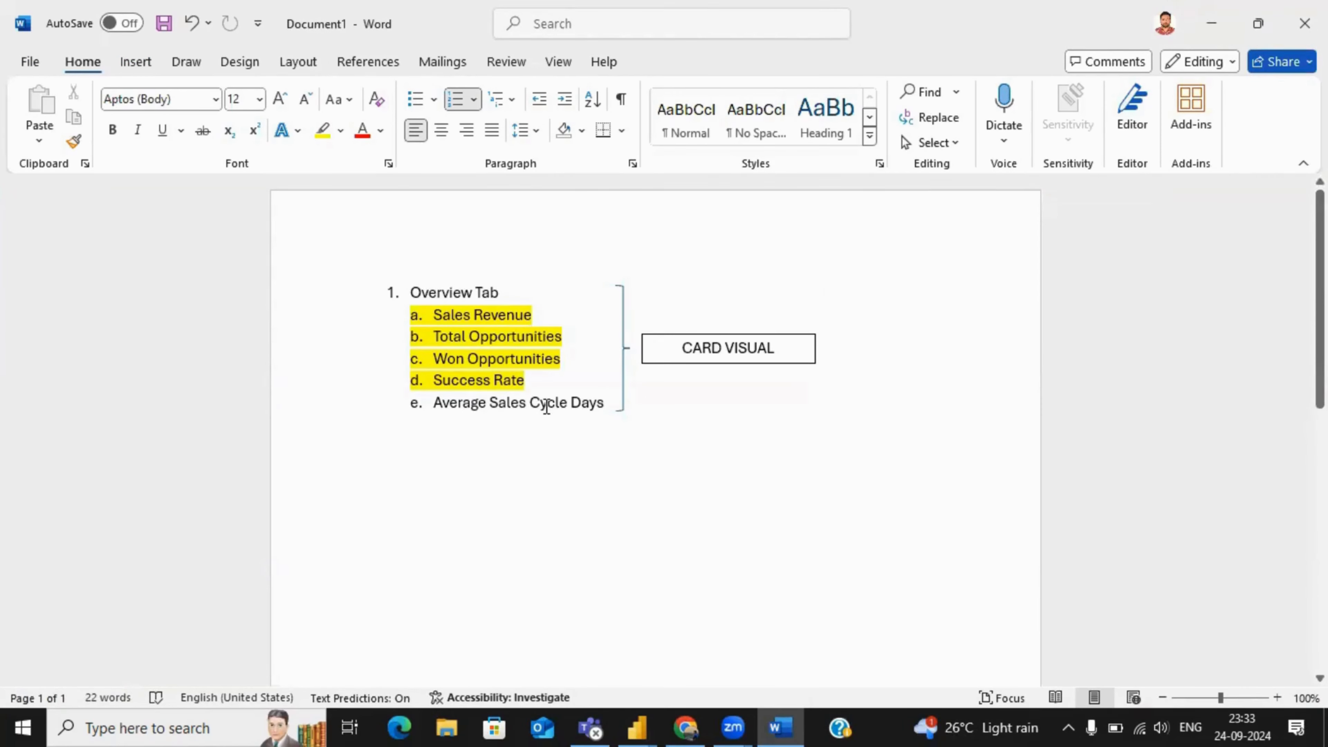
pyautogui.moveTo(433, 403); pyautogui.dragTo(609, 410)
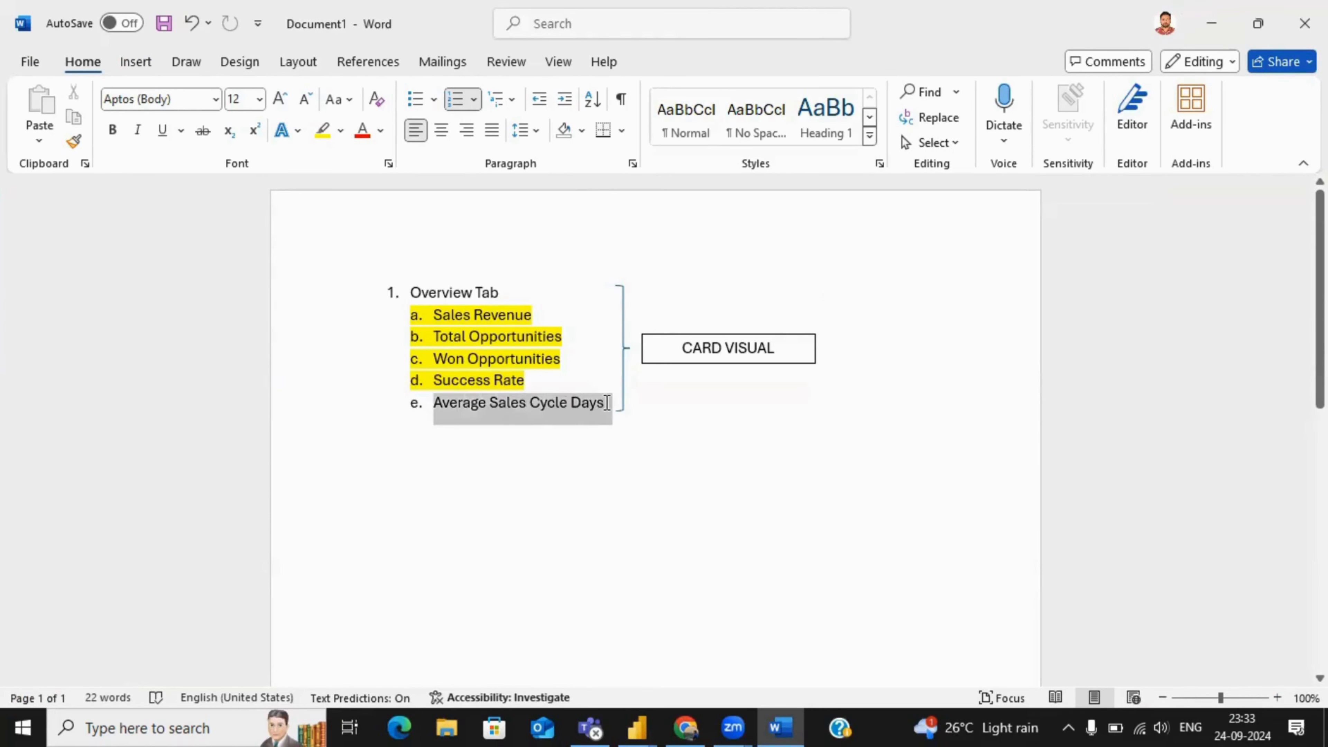
pyautogui.click(323, 131)
# - Return to Power BI, add the avg sales cycle duration measure to the fifth card and set its title text to "Average Sales Cycle"
pyautogui.click(1212, 24)
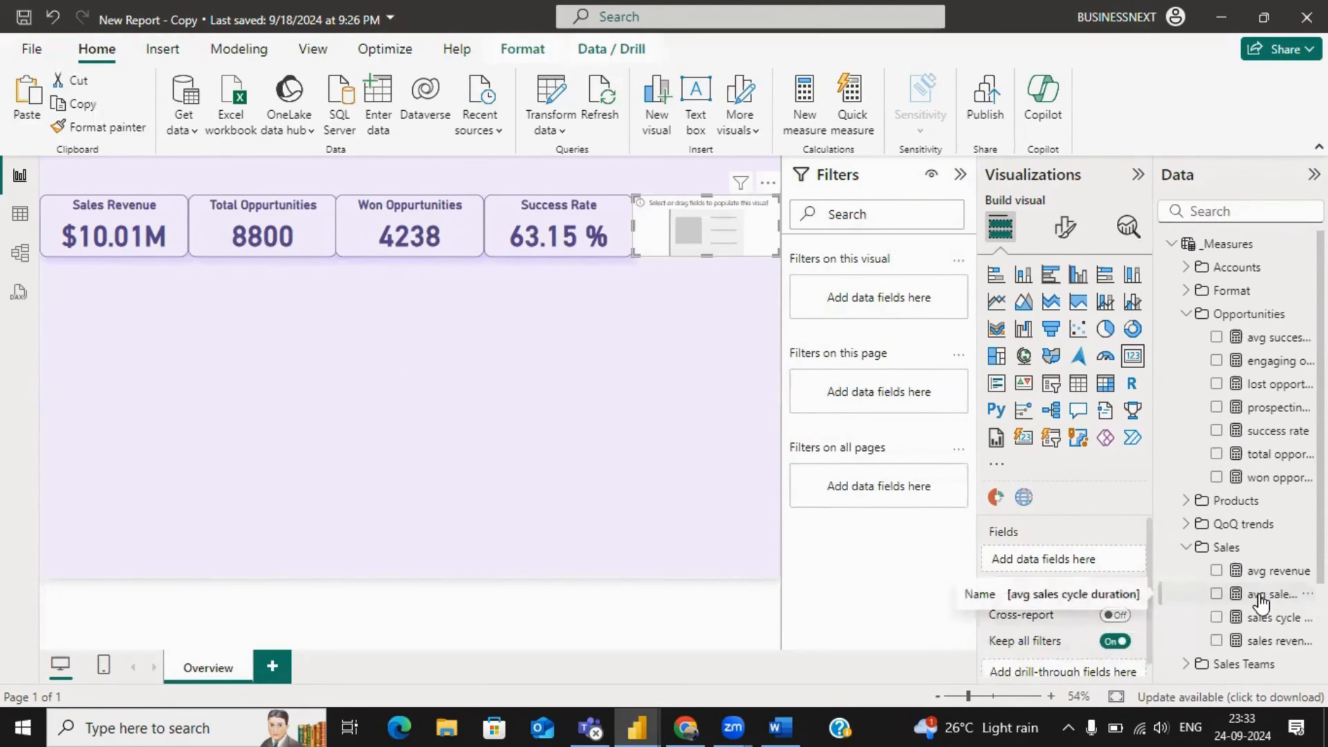
pyautogui.moveTo(1261, 600); pyautogui.dragTo(1077, 558)
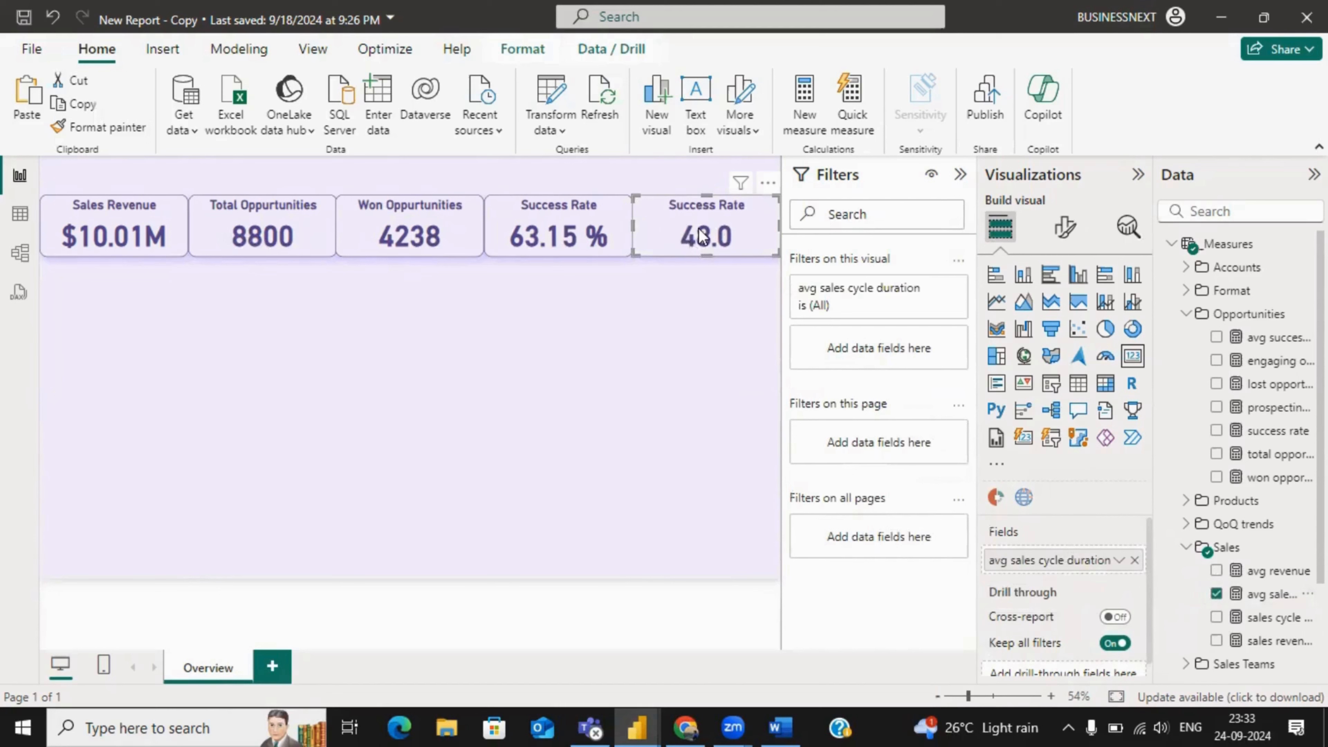
pyautogui.click(1065, 227)
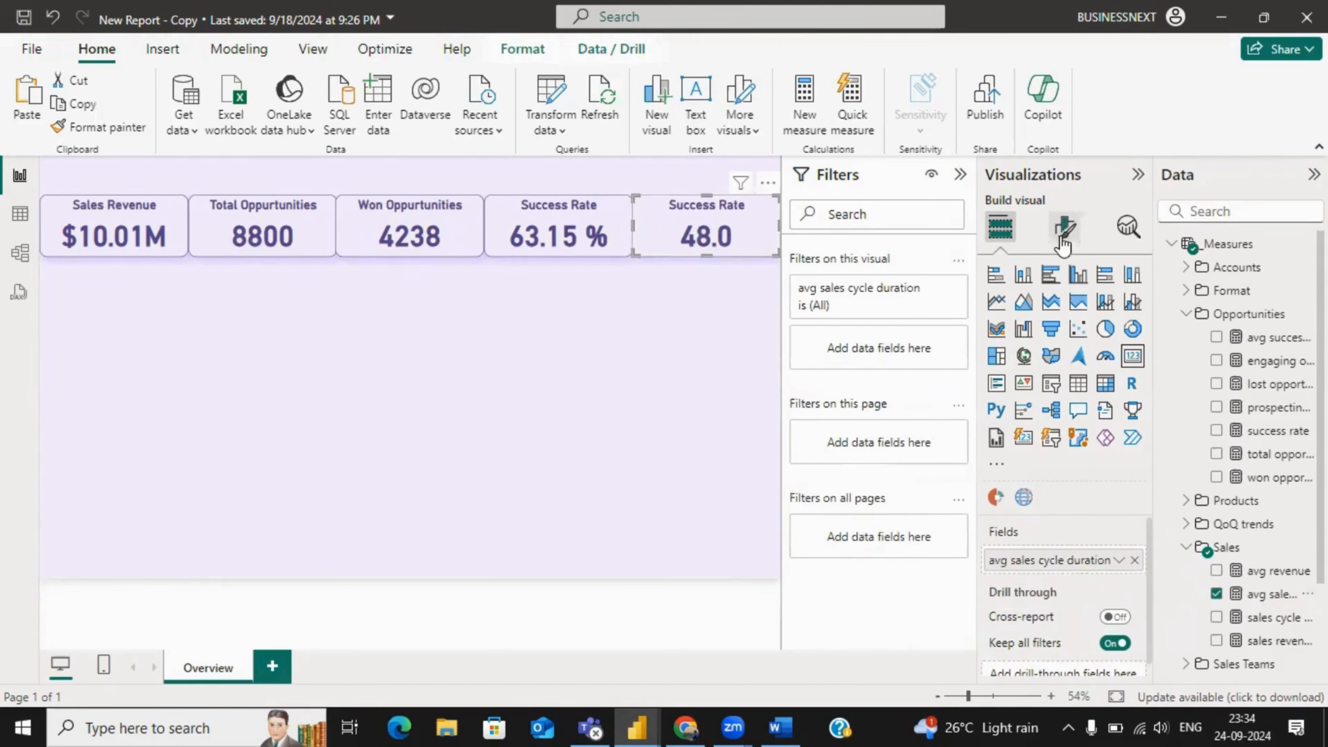
pyautogui.click(1063, 315)
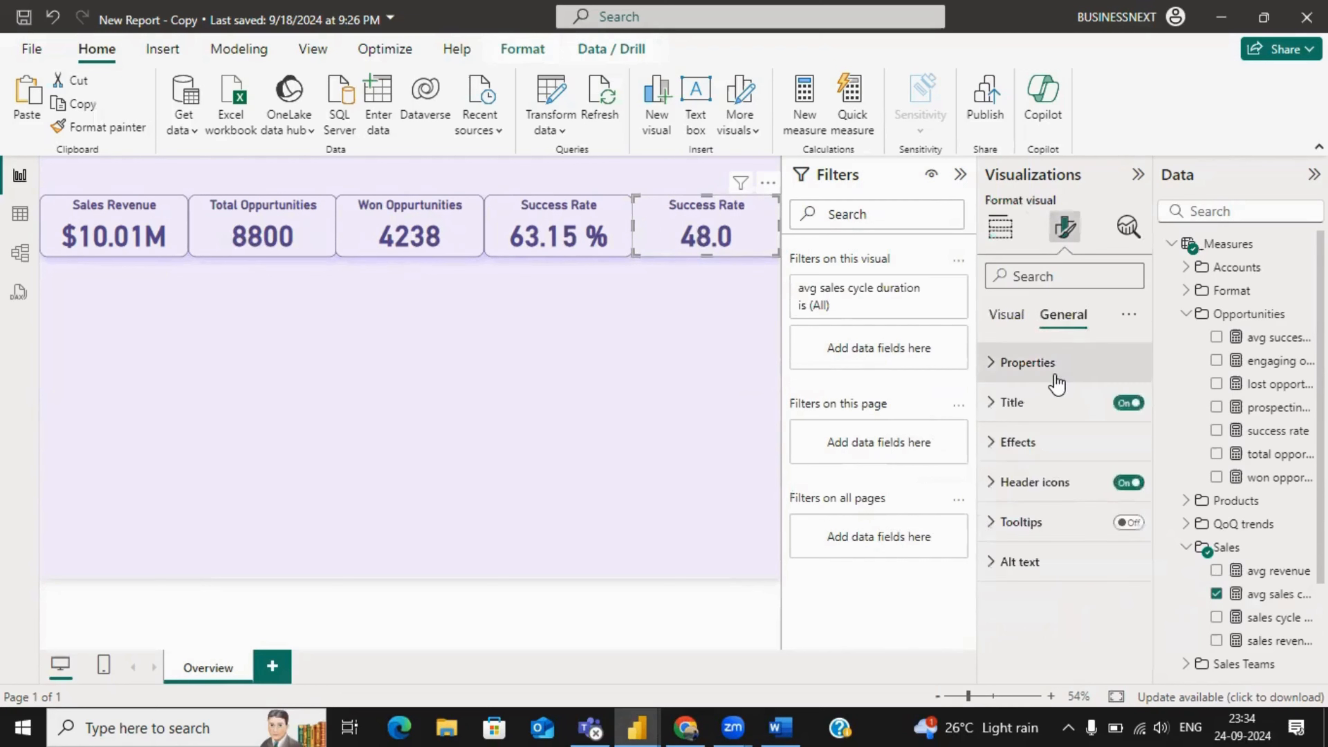
pyautogui.click(1057, 380)
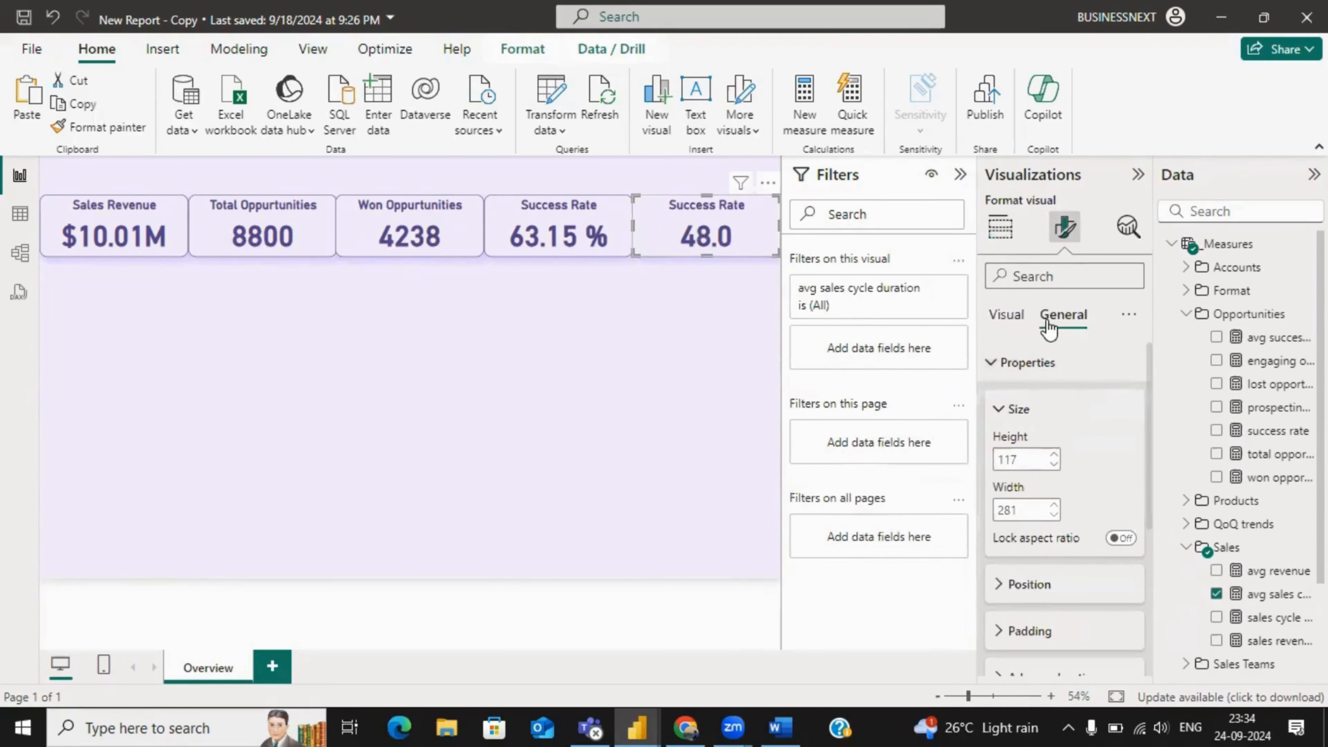
pyautogui.click(1032, 374)
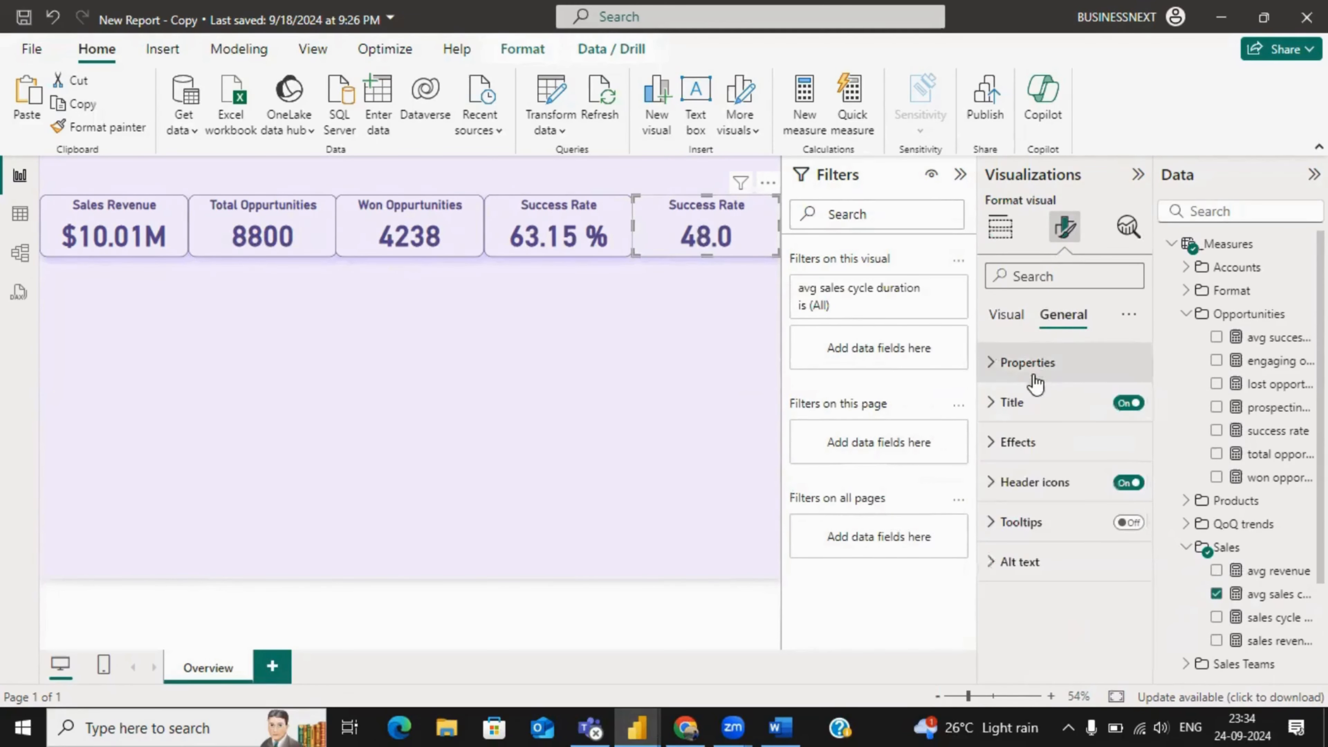
pyautogui.click(1023, 402)
pyautogui.click(1030, 498)
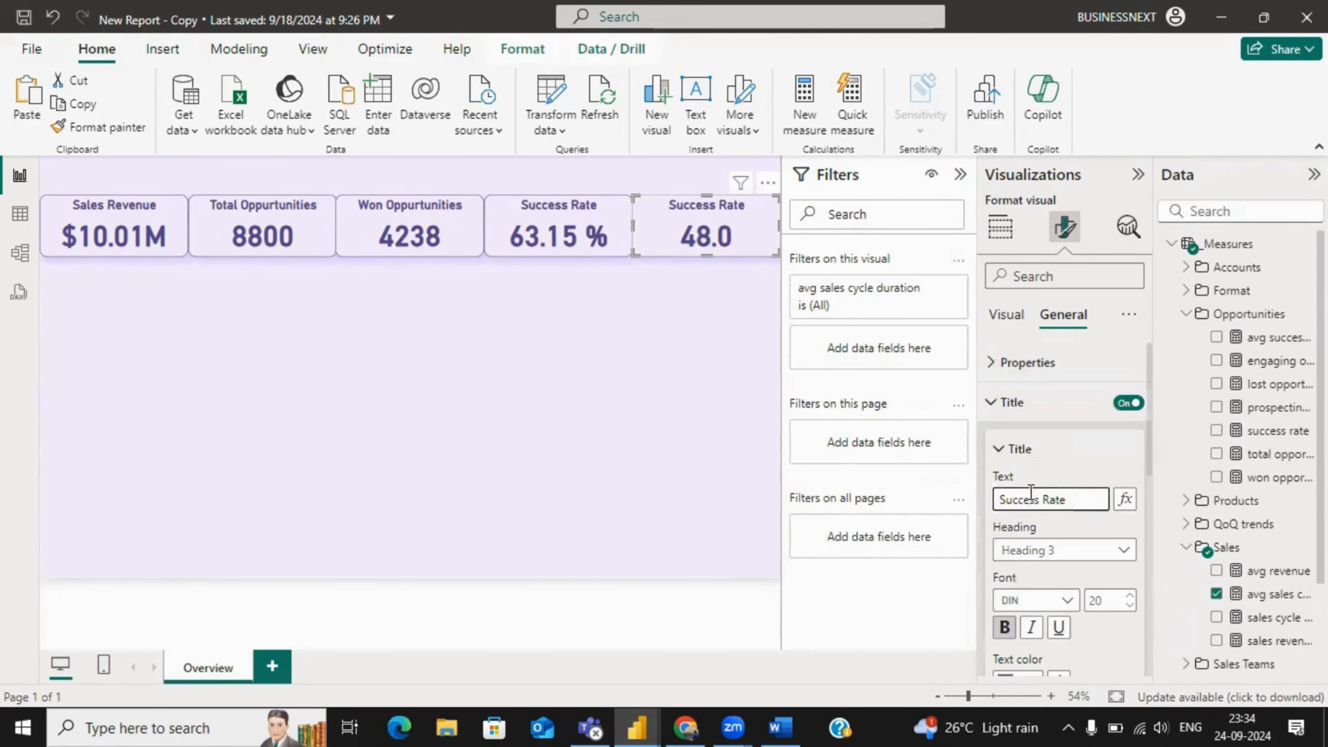
pyautogui.tripleClick(1030, 498)
pyautogui.write('Average Sales')
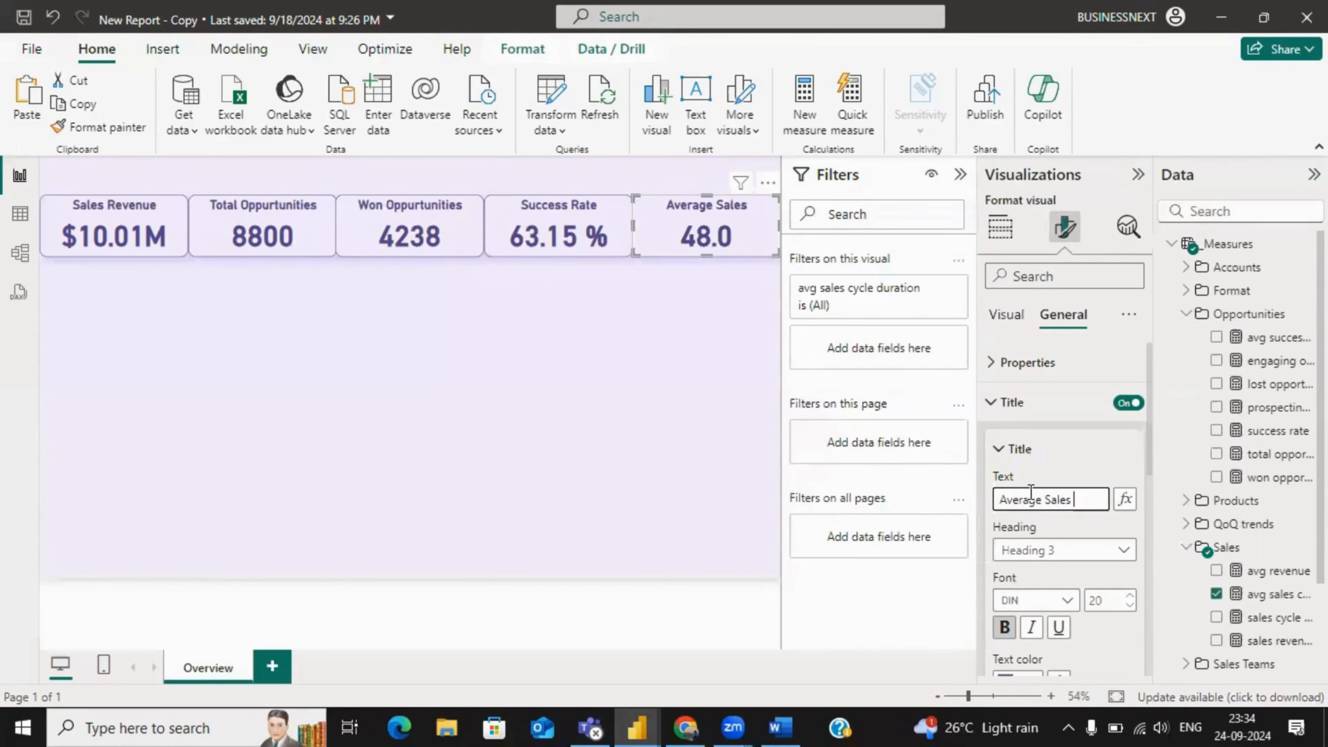
pyautogui.write(' Cycle')
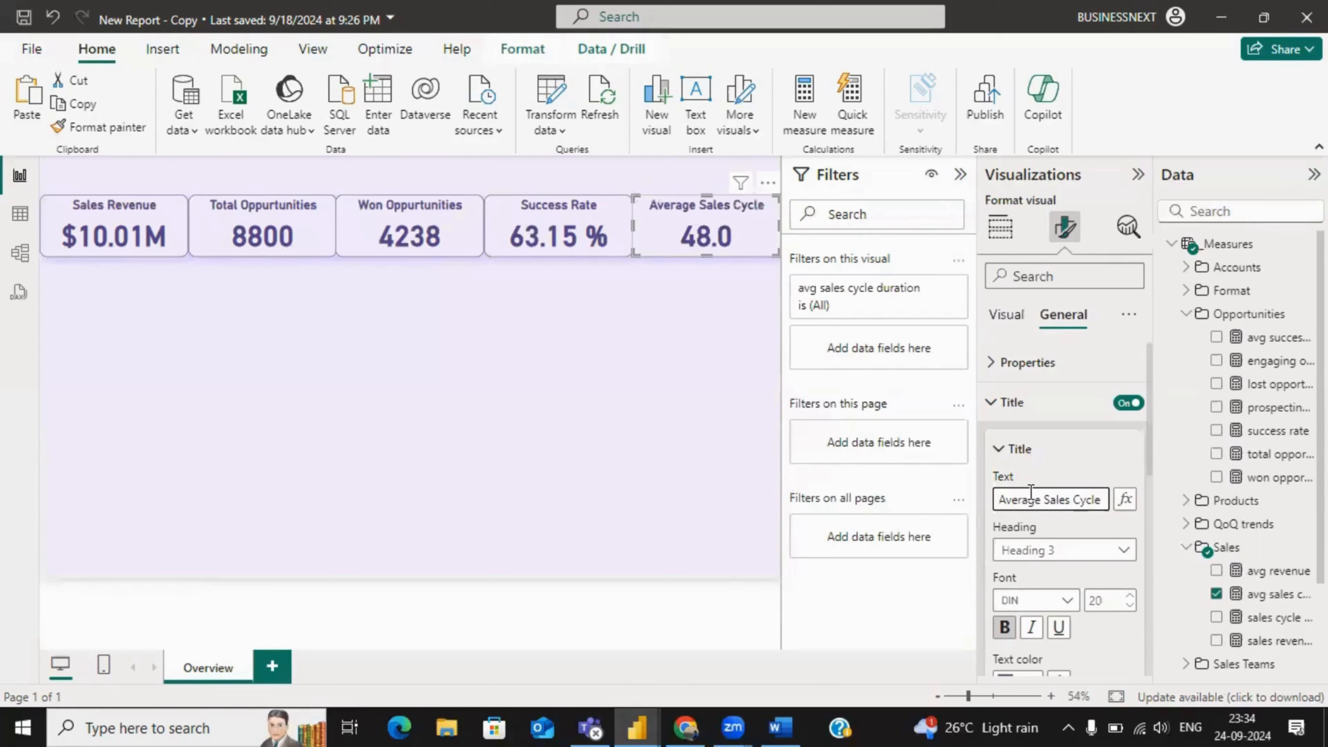
# - Narrow the Sales Revenue card slightly, and stack the Total Oppurtunities and Won Oppurtunities cards beneath it, resized to the same width
pyautogui.click(669, 431)
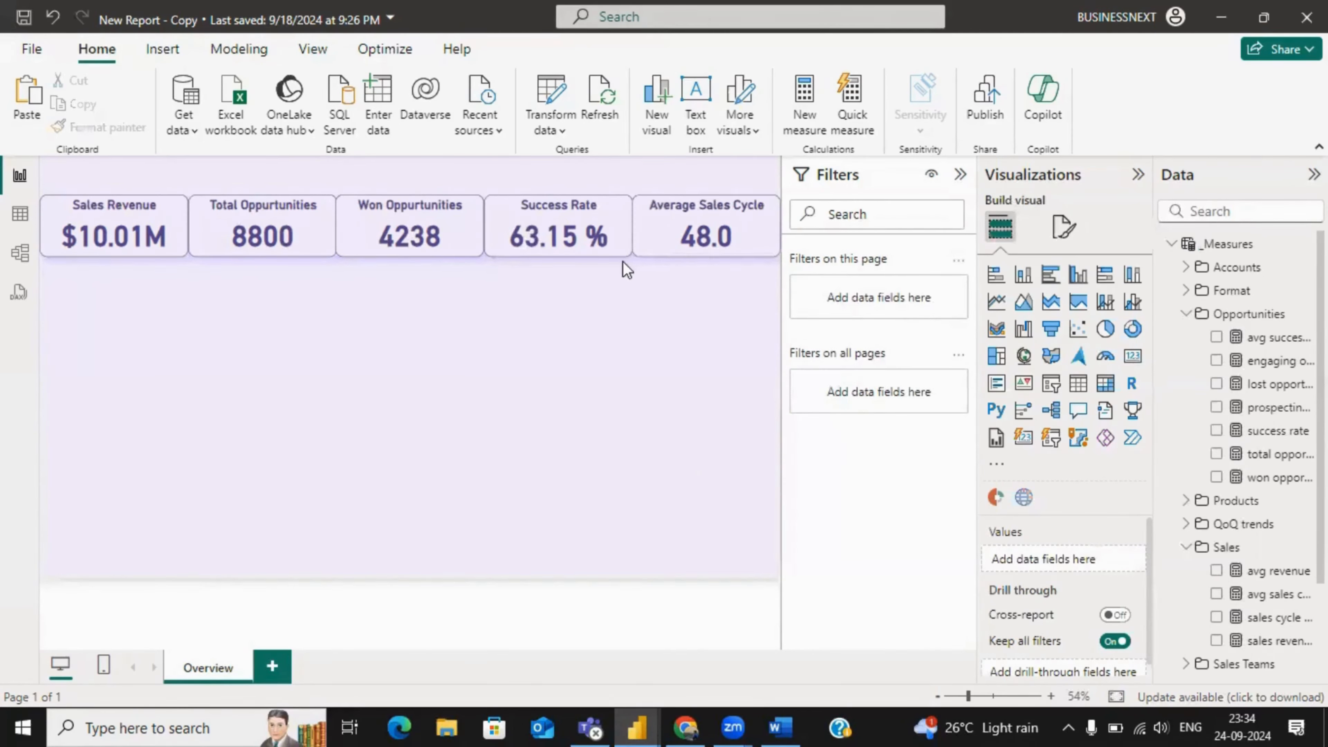
pyautogui.click(173, 230)
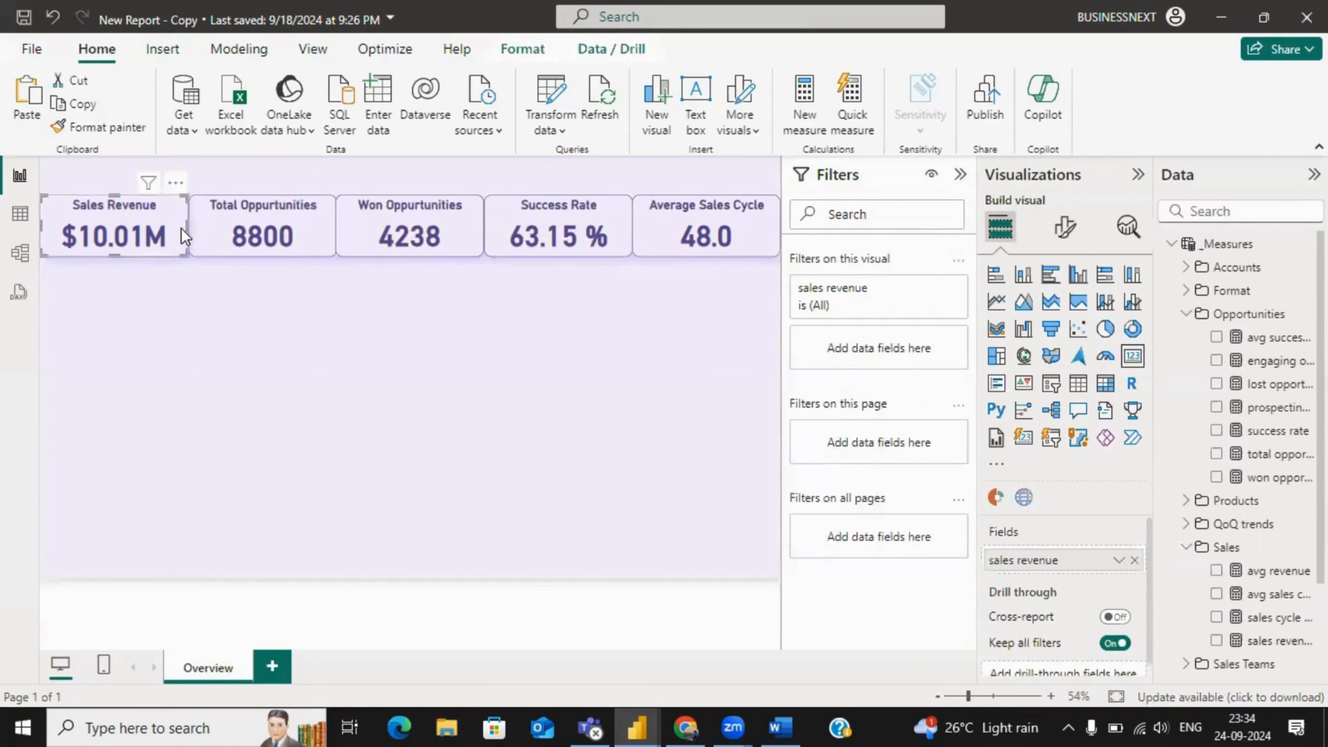
pyautogui.moveTo(186, 227); pyautogui.dragTo(58, 298)
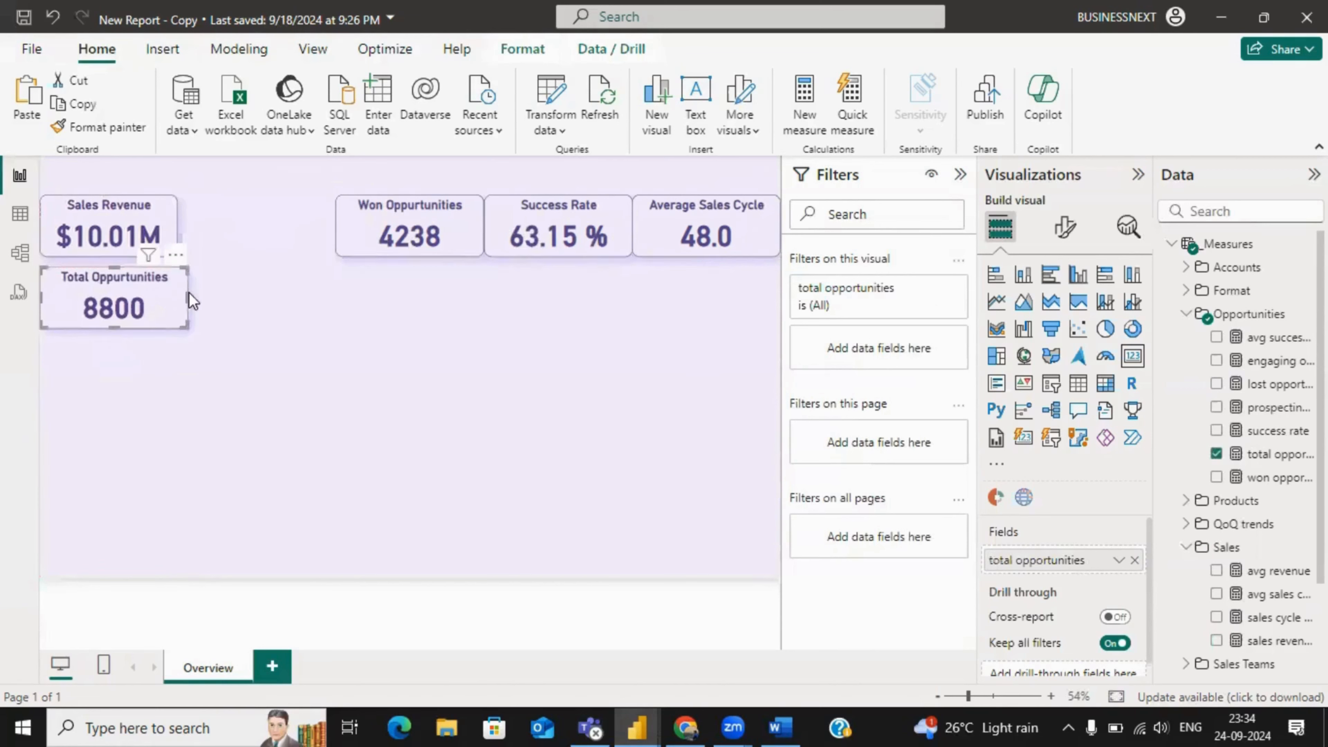
pyautogui.moveTo(187, 296); pyautogui.dragTo(173, 296)
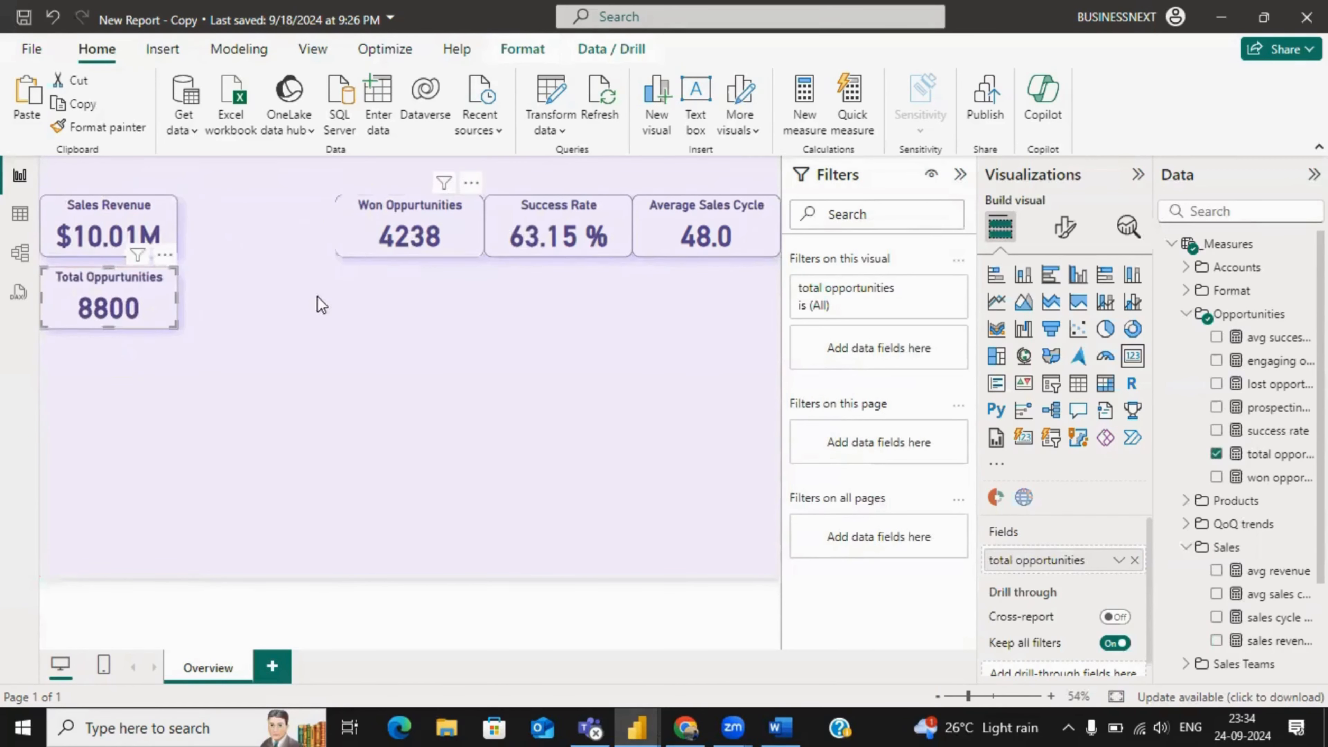
pyautogui.moveTo(402, 228); pyautogui.dragTo(106, 371)
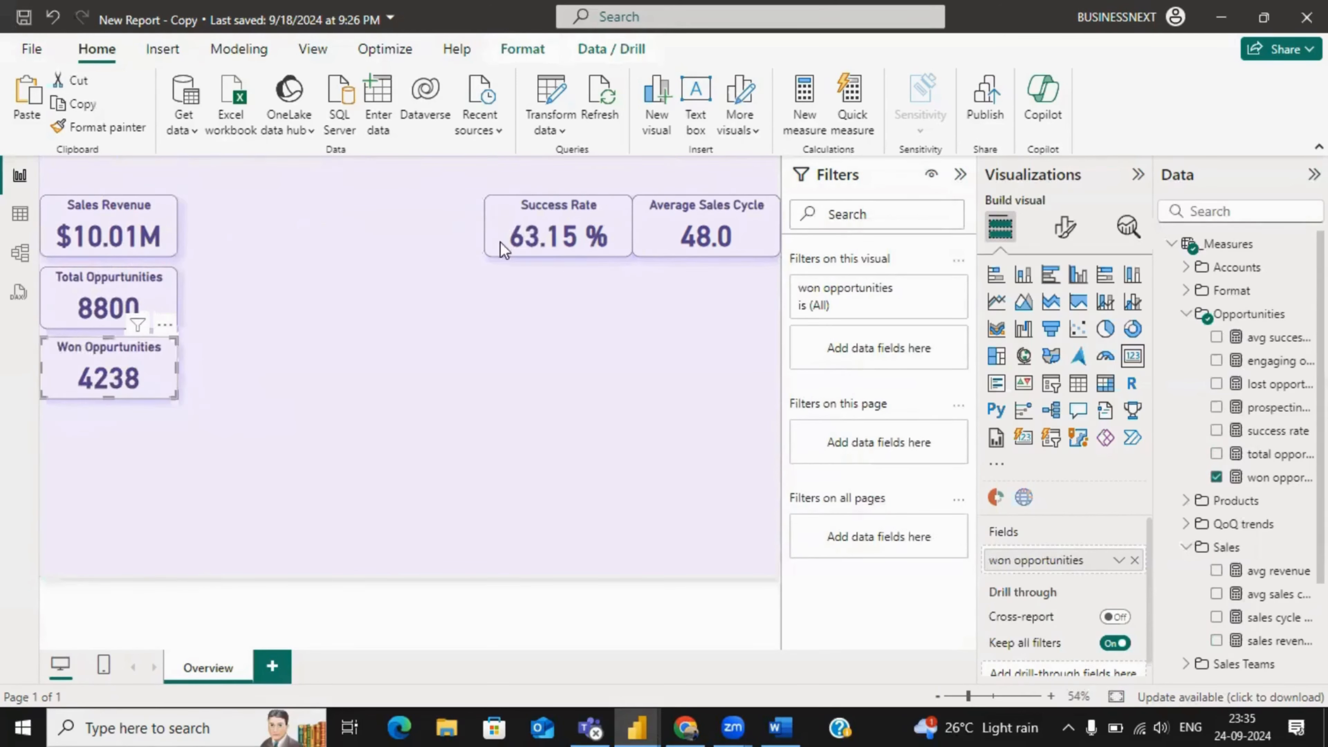
# - Stack the Success Rate and Average Sales Cycle cards below Won Oppurtunities and narrow both to match the column's width
pyautogui.moveTo(497, 238); pyautogui.dragTo(43, 429)
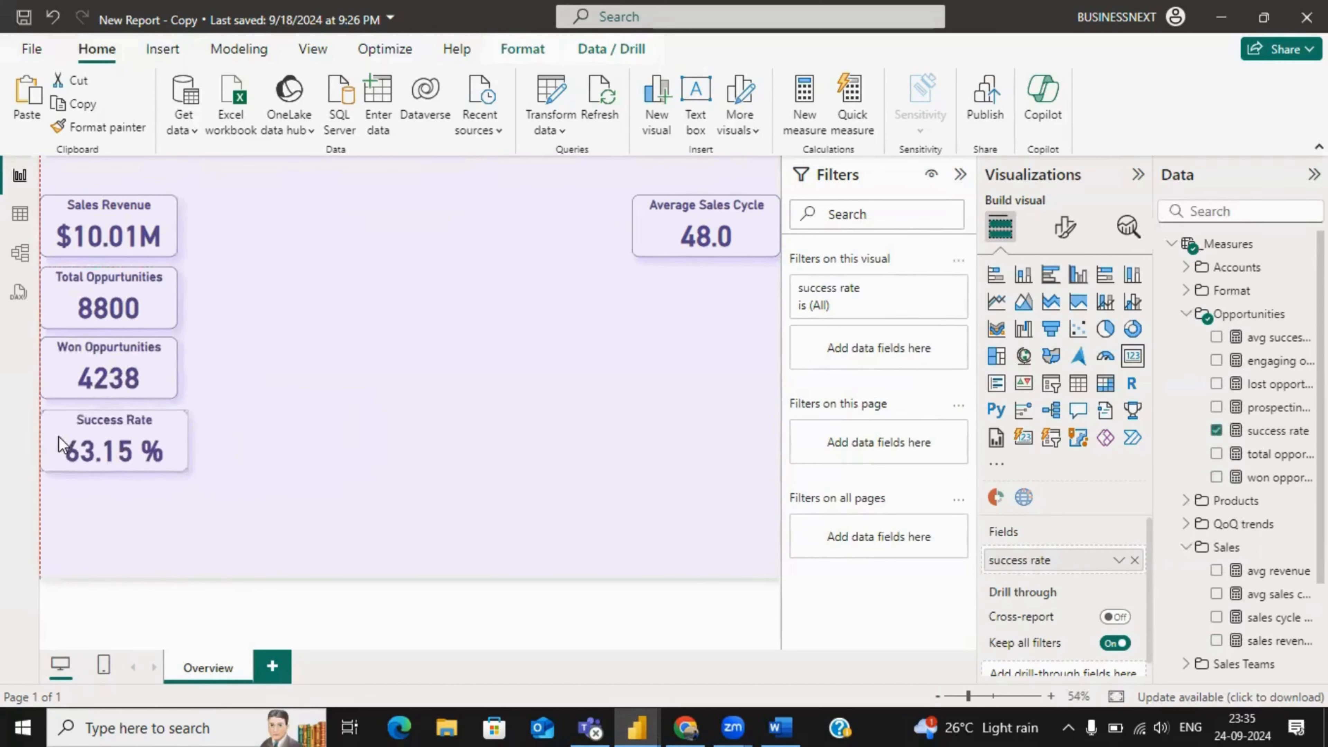
pyautogui.moveTo(187, 439); pyautogui.dragTo(178, 440)
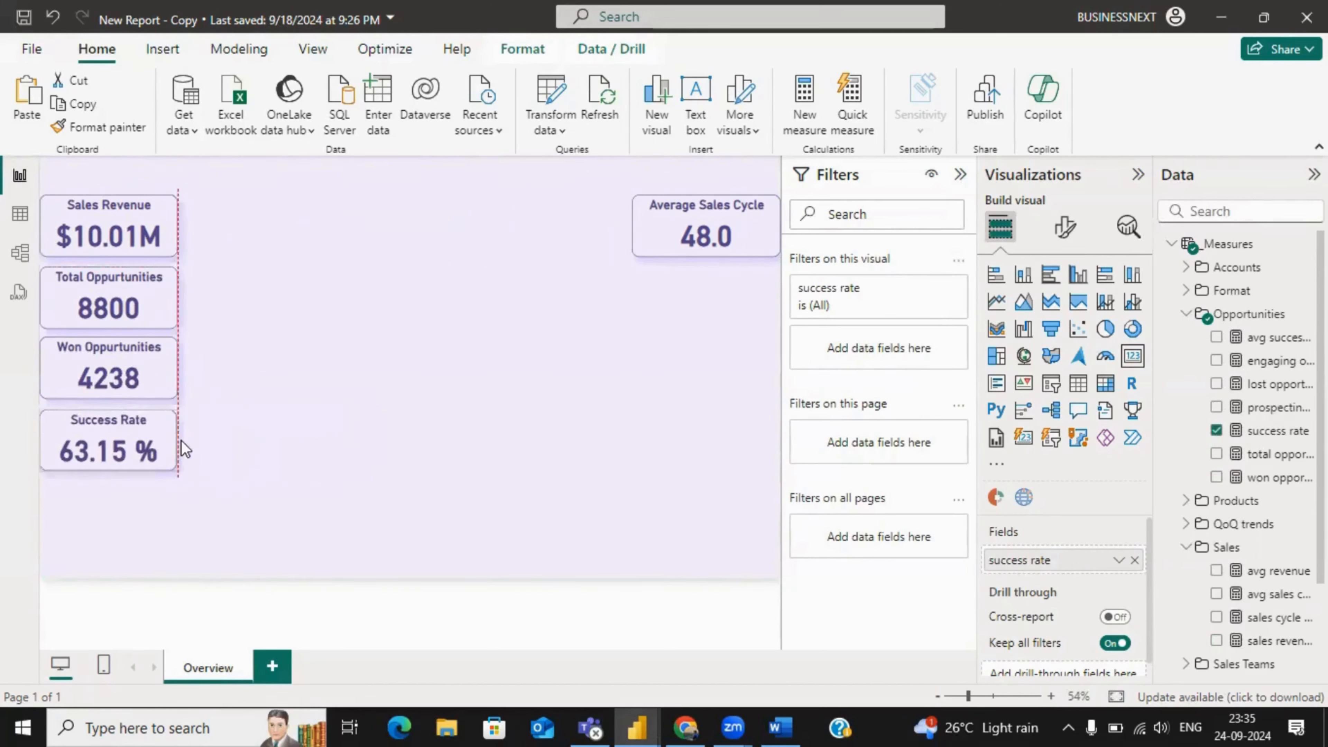
pyautogui.moveTo(667, 242); pyautogui.dragTo(74, 530)
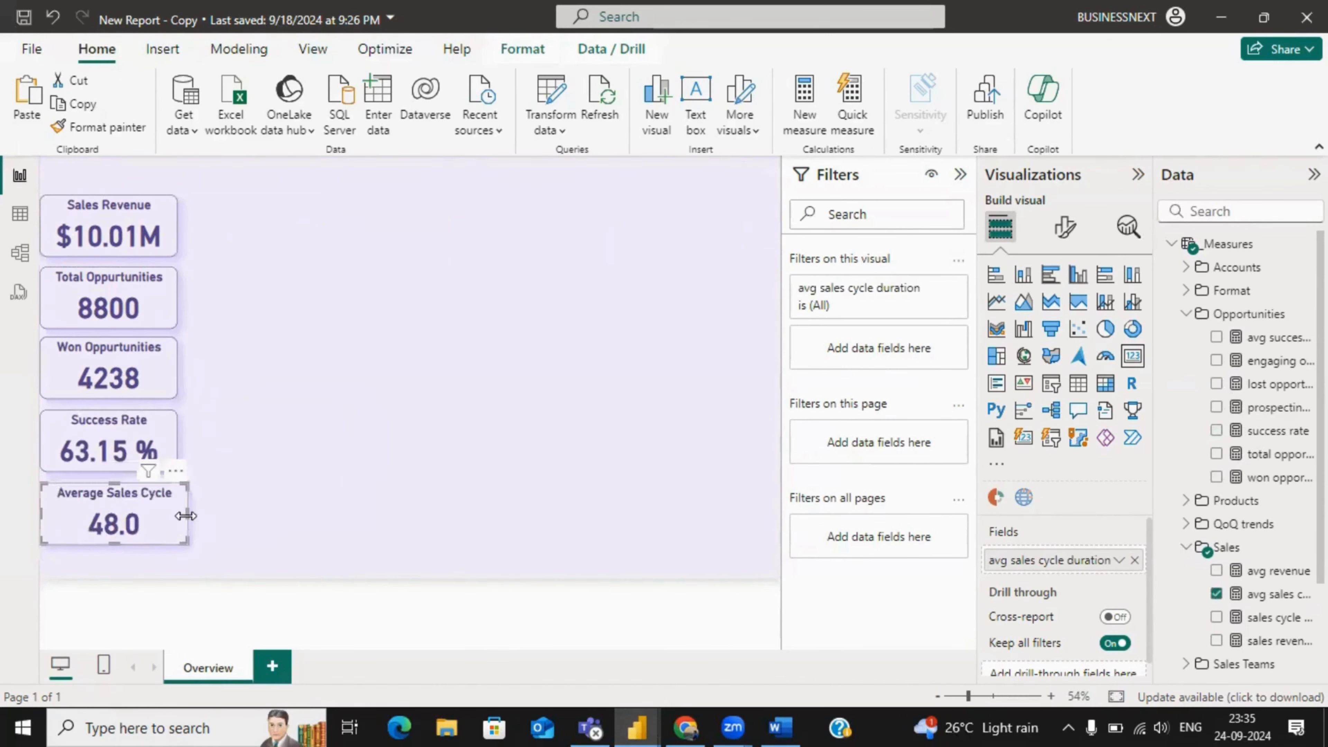
pyautogui.moveTo(186, 515); pyautogui.dragTo(178, 516)
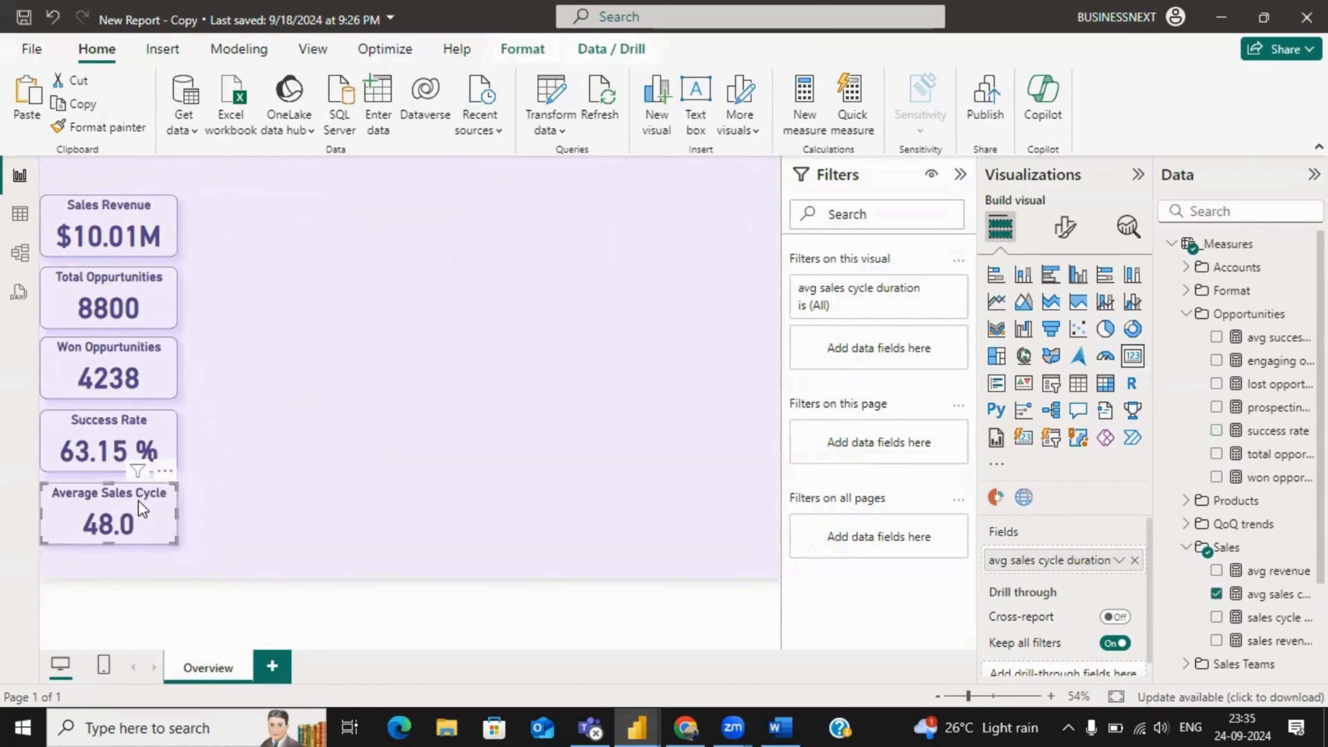
# - Return the four stacked cards to the top row, the first three edge to edge after Sales Revenue and Average Sales Cycle at the canvas's right border
pyautogui.moveTo(136, 296); pyautogui.dragTo(272, 221)
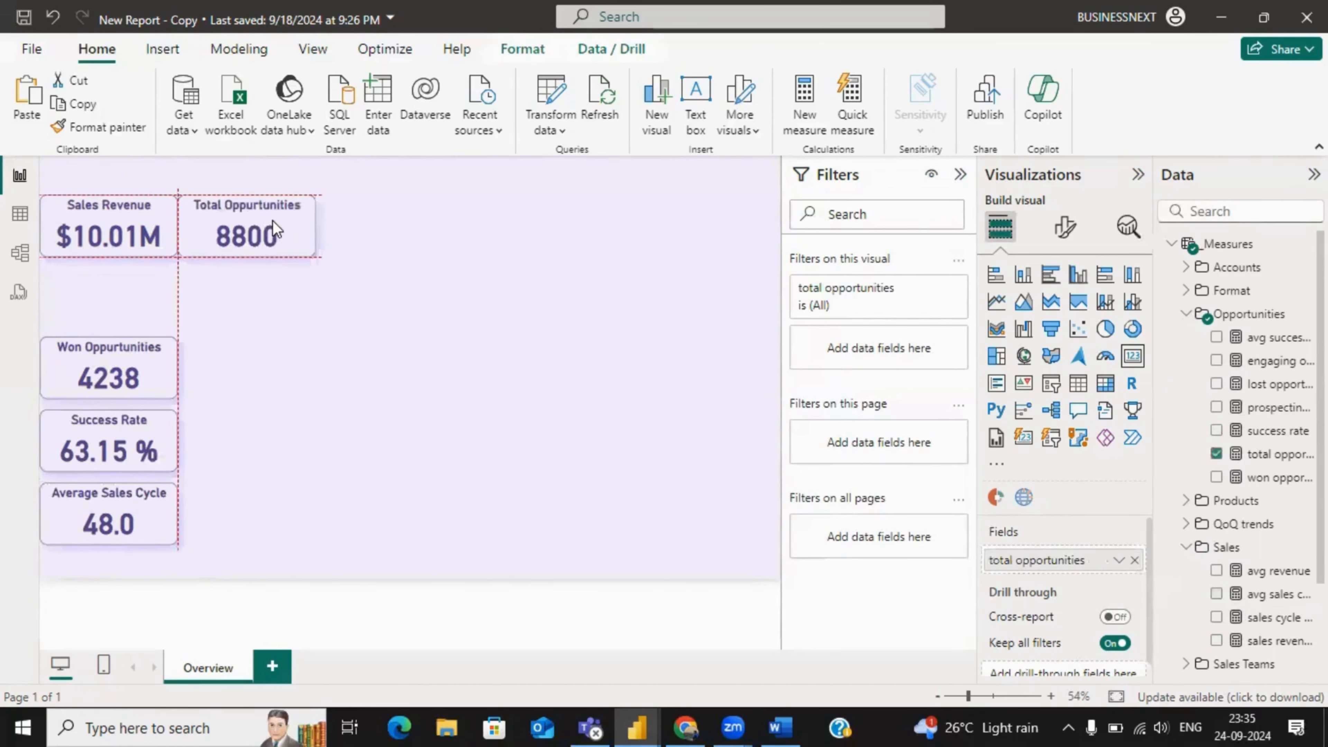
pyautogui.moveTo(151, 377); pyautogui.dragTo(426, 243)
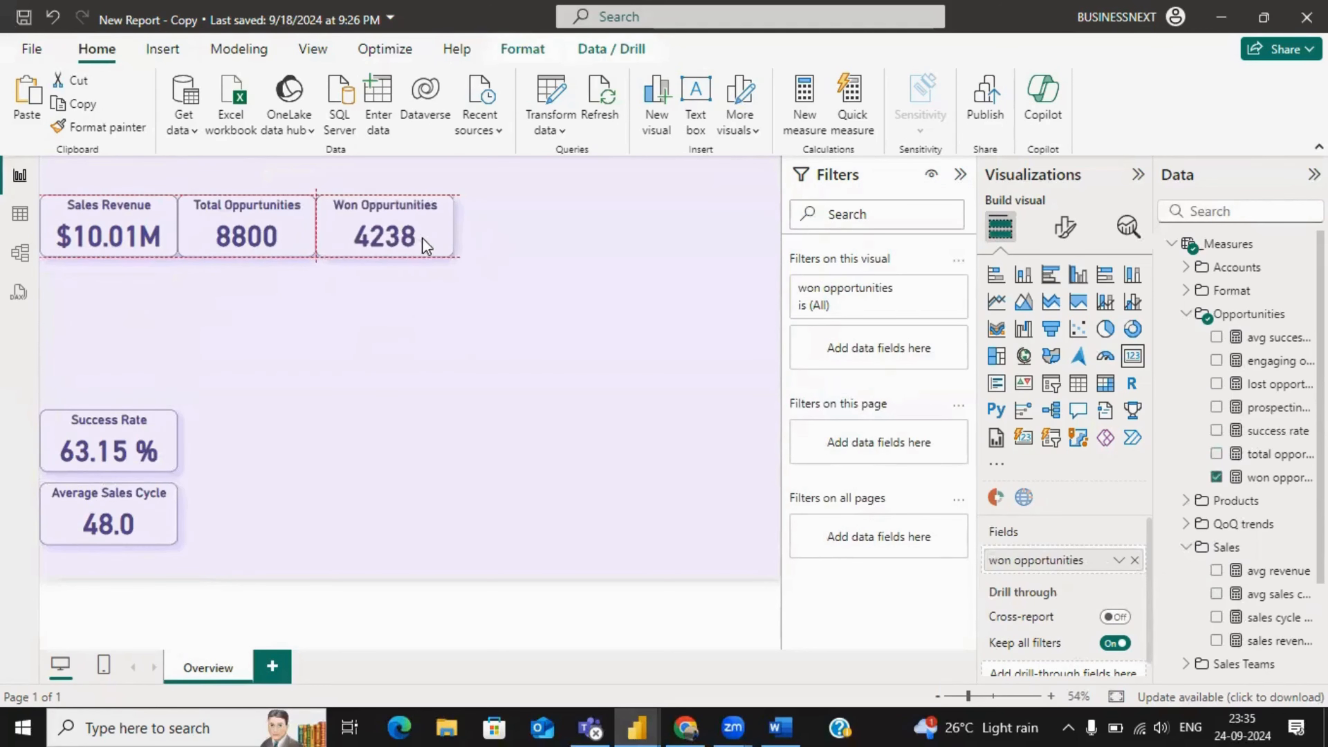
pyautogui.moveTo(140, 436); pyautogui.dragTo(556, 218)
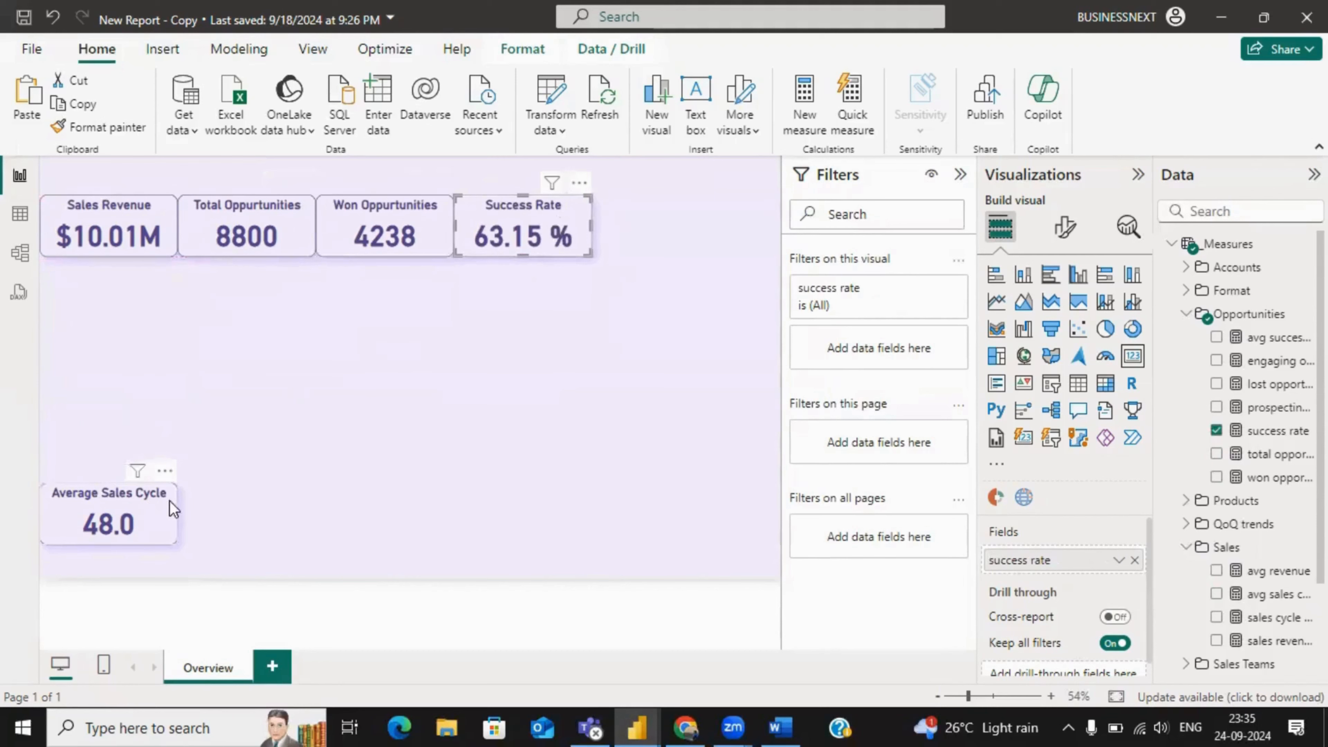
pyautogui.moveTo(172, 507); pyautogui.dragTo(756, 218)
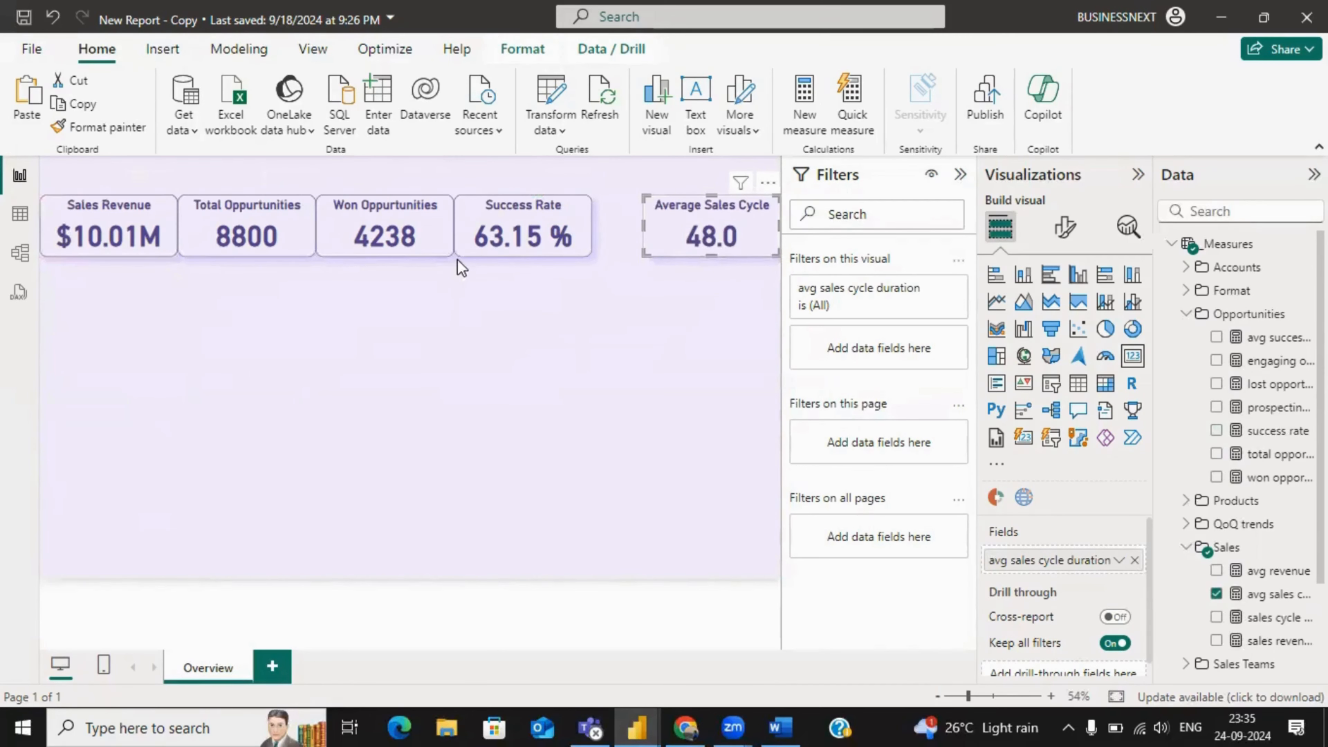
# - Spread the five cards along the top row, leaving small gaps between them and at both canvas borders
pyautogui.moveTo(571, 221); pyautogui.dragTo(621, 222)
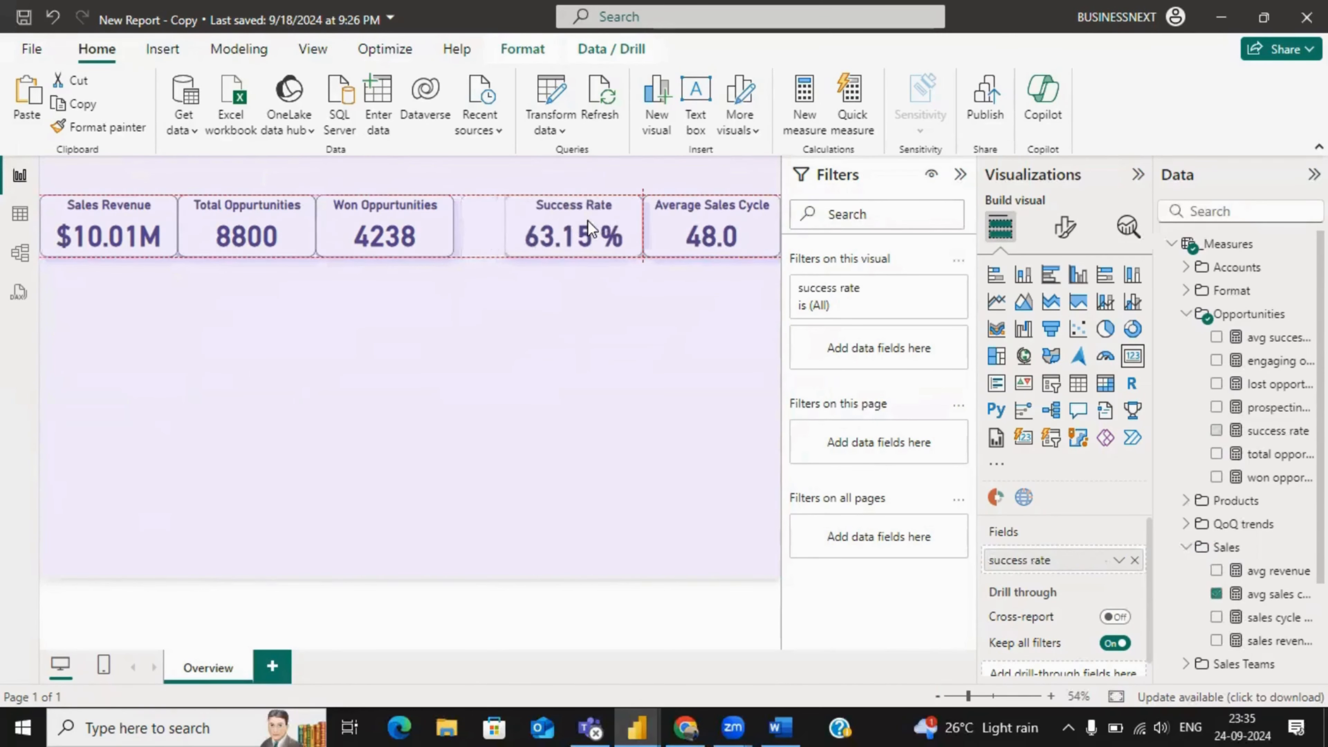
pyautogui.moveTo(449, 234); pyautogui.dragTo(501, 234)
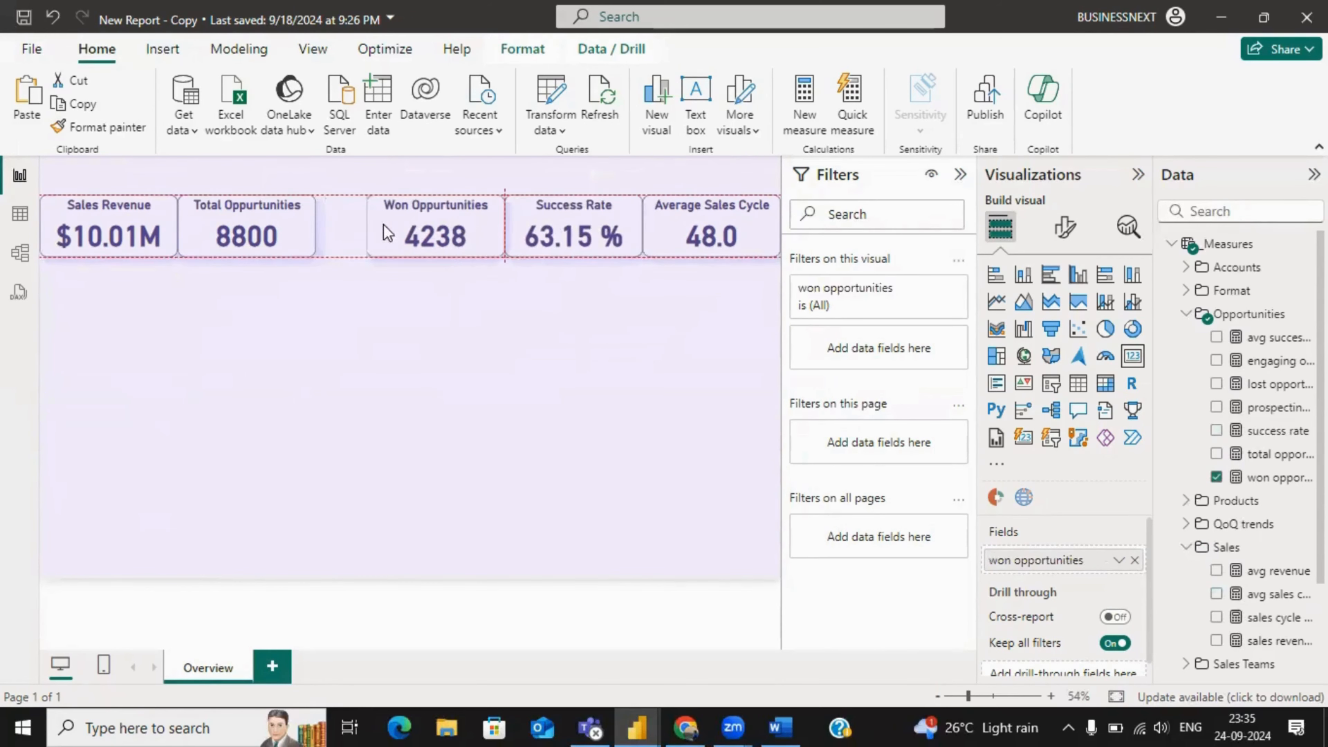
pyautogui.moveTo(297, 237); pyautogui.dragTo(352, 230)
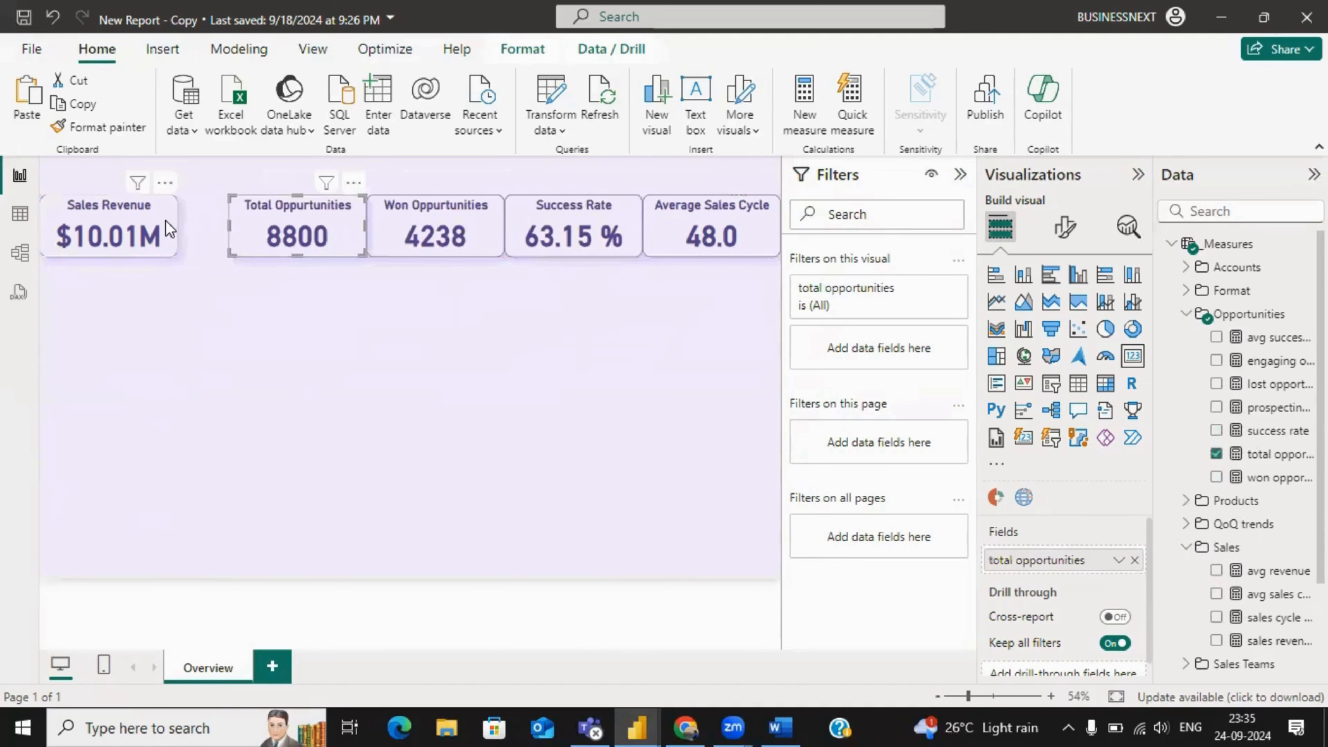
pyautogui.moveTo(165, 220); pyautogui.dragTo(173, 220)
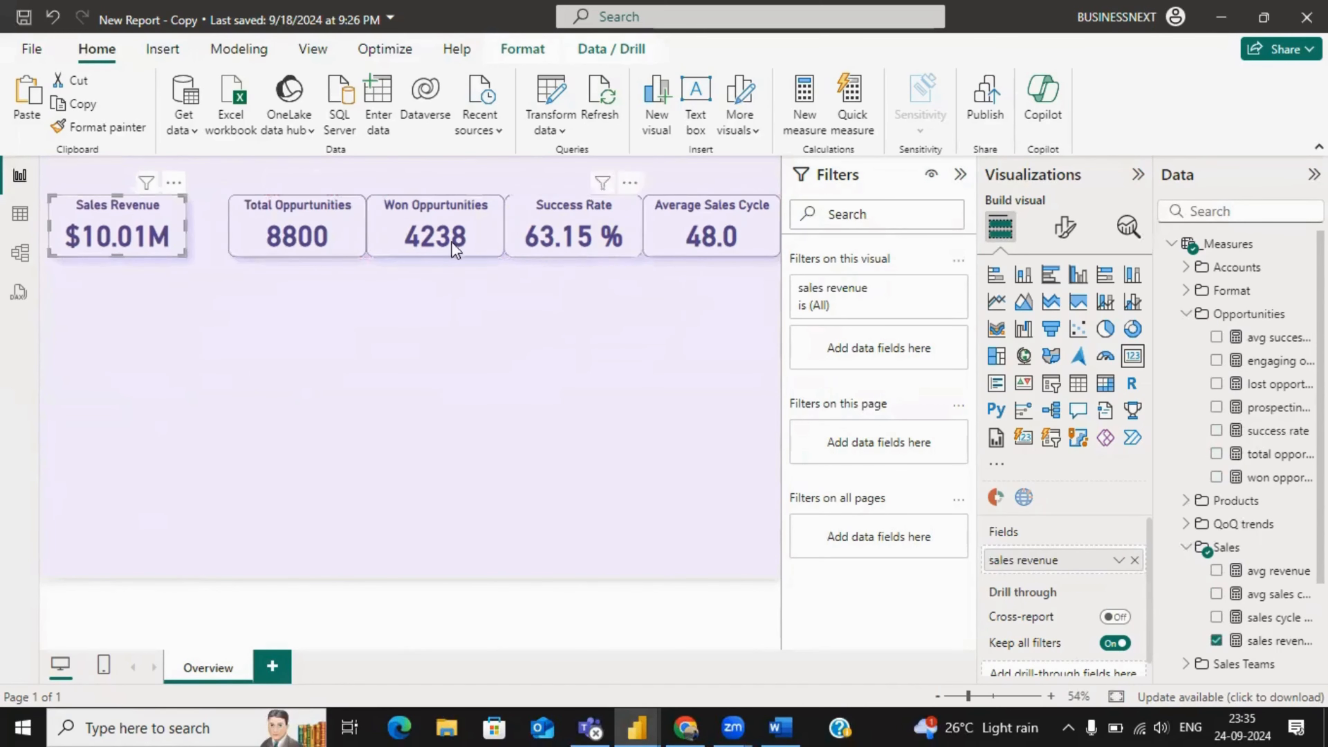
pyautogui.moveTo(320, 240); pyautogui.dragTo(290, 239)
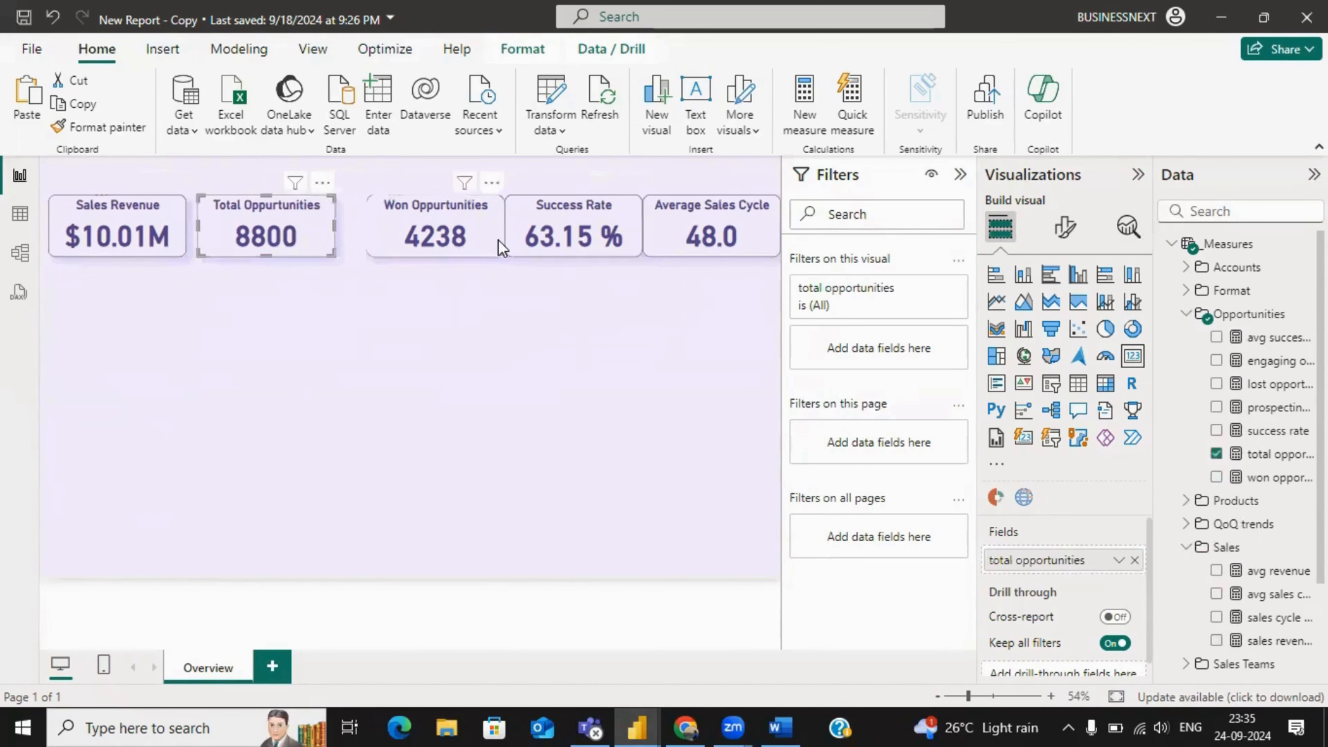
pyautogui.moveTo(484, 240)
pyautogui.mouseDown()
pyautogui.moveTo(469, 240)
pyautogui.moveTo(504, 239)
pyautogui.moveTo(500, 229)
pyautogui.mouseUp()
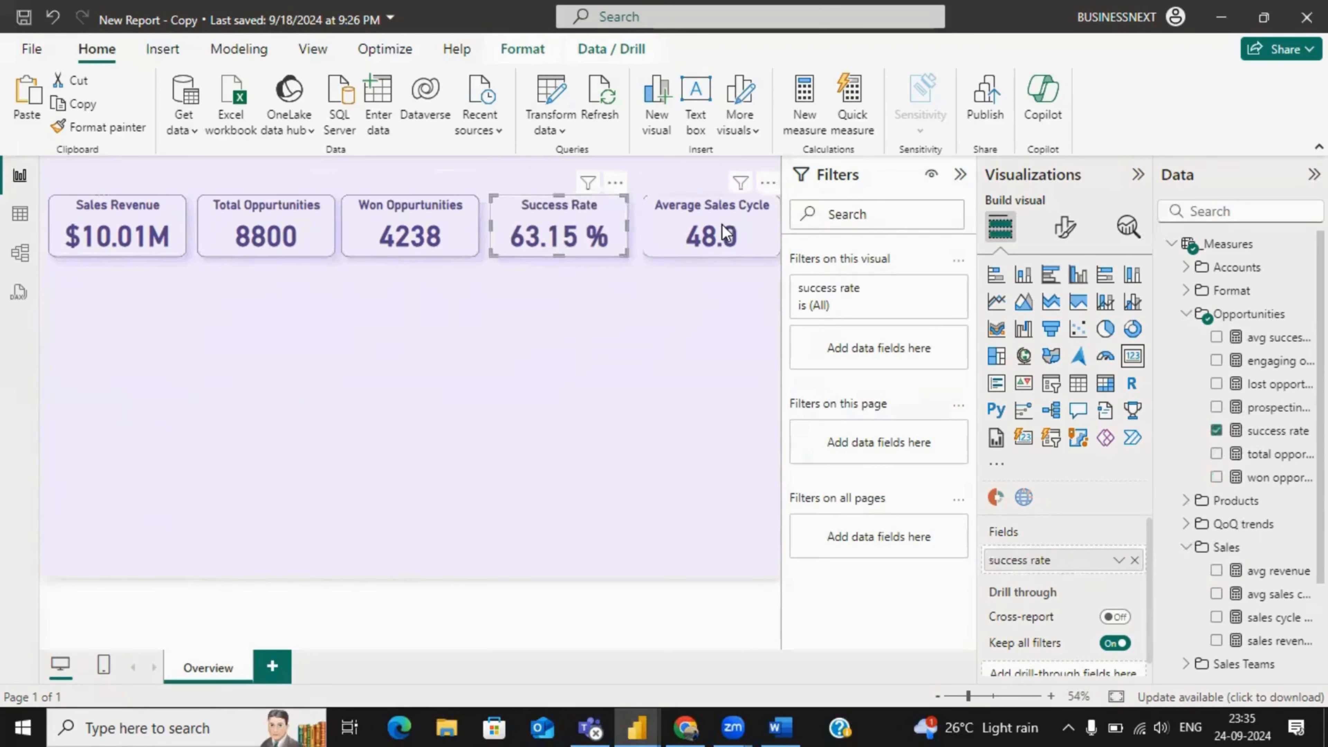
pyautogui.moveTo(737, 234); pyautogui.dragTo(731, 232)
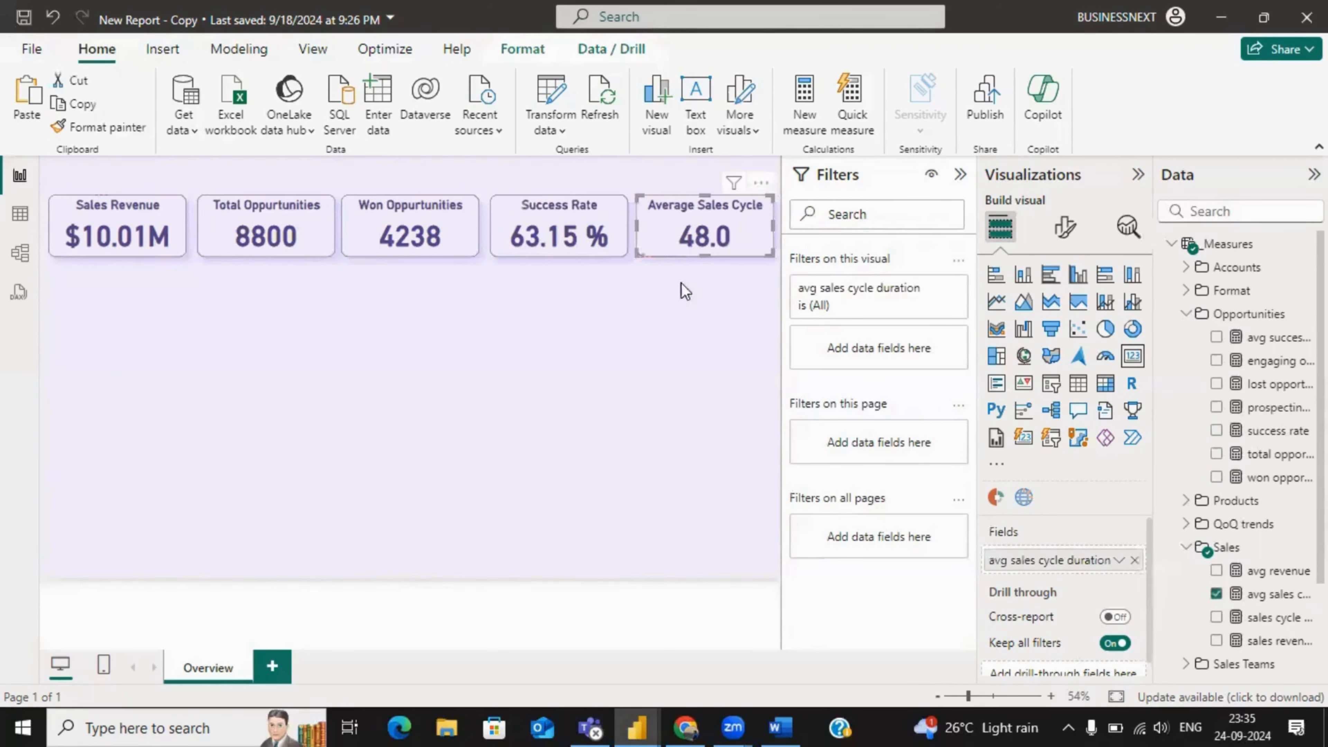
pyautogui.click(644, 342)
pyautogui.click(175, 220)
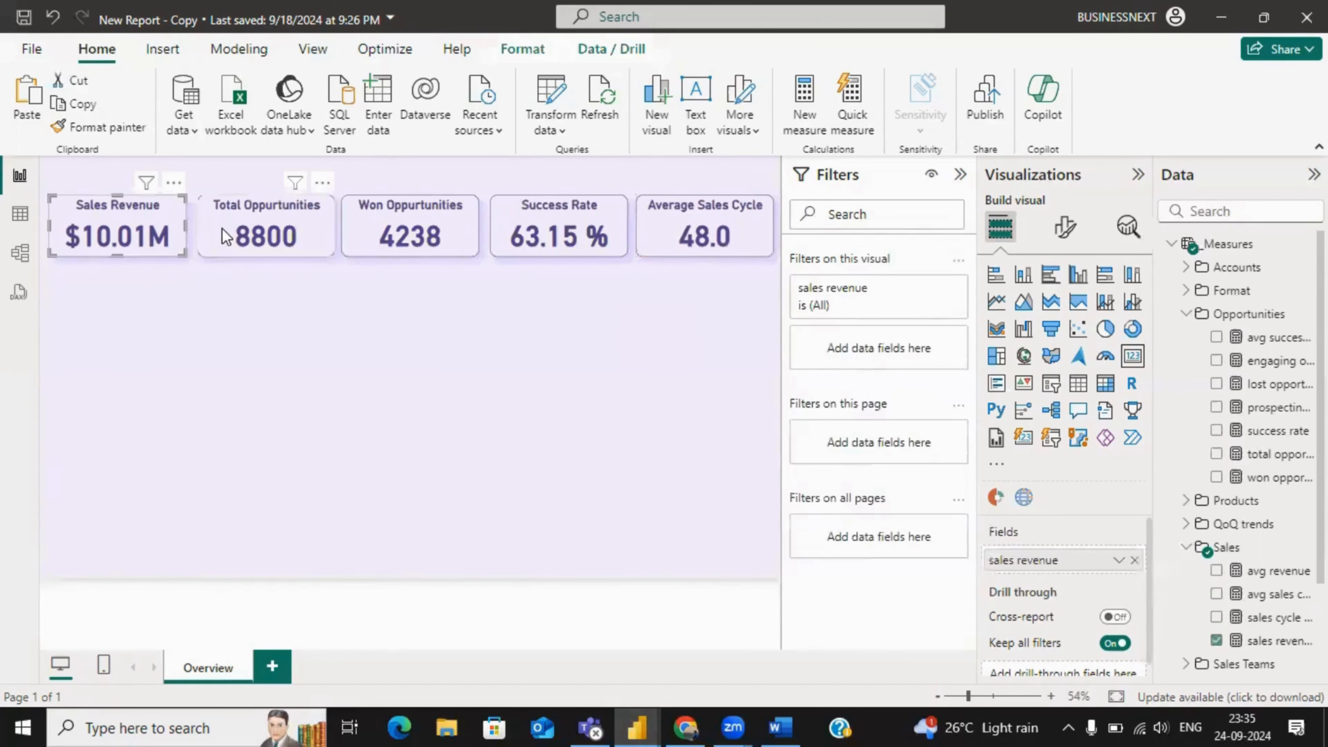
pyautogui.keyDown('ctrl'); pyautogui.click(373, 240); pyautogui.keyUp('ctrl')
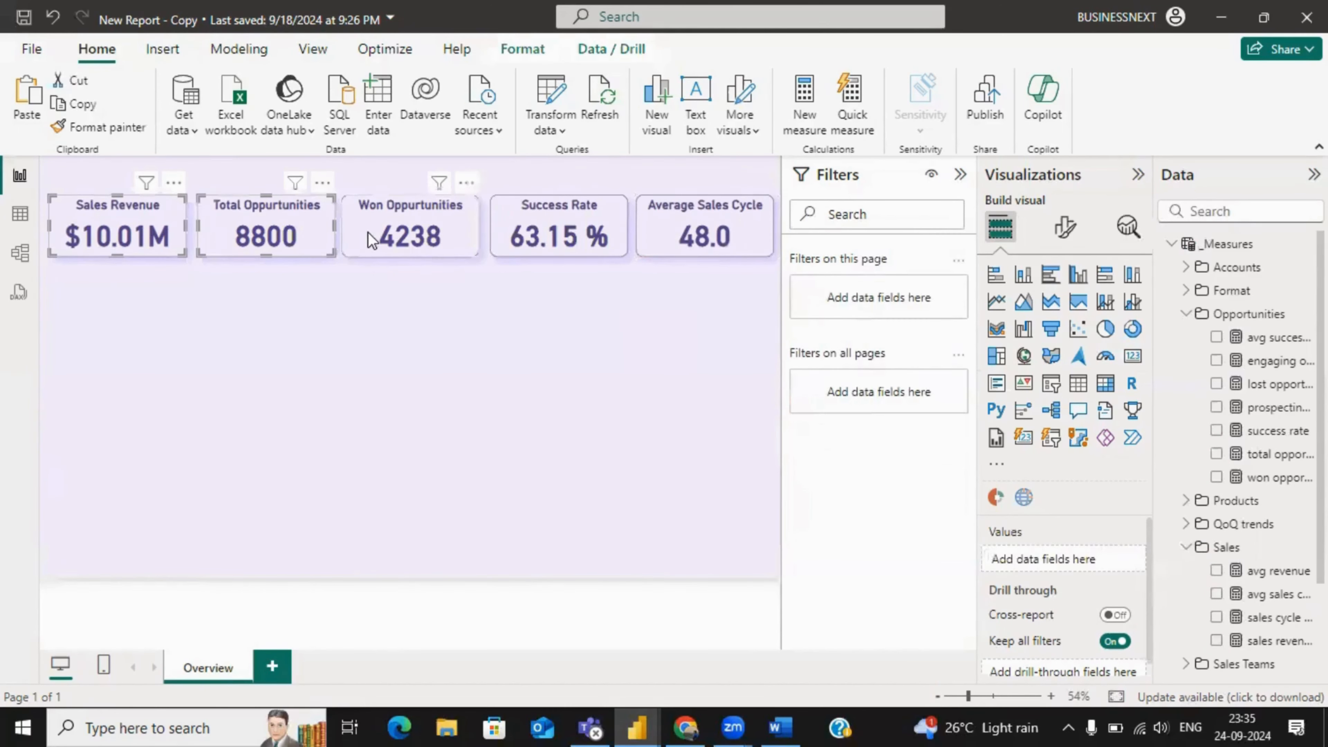
pyautogui.keyDown('ctrl'); pyautogui.click(518, 240); pyautogui.keyUp('ctrl')
pyautogui.keyDown('ctrl'); pyautogui.click(656, 229); pyautogui.keyUp('ctrl')
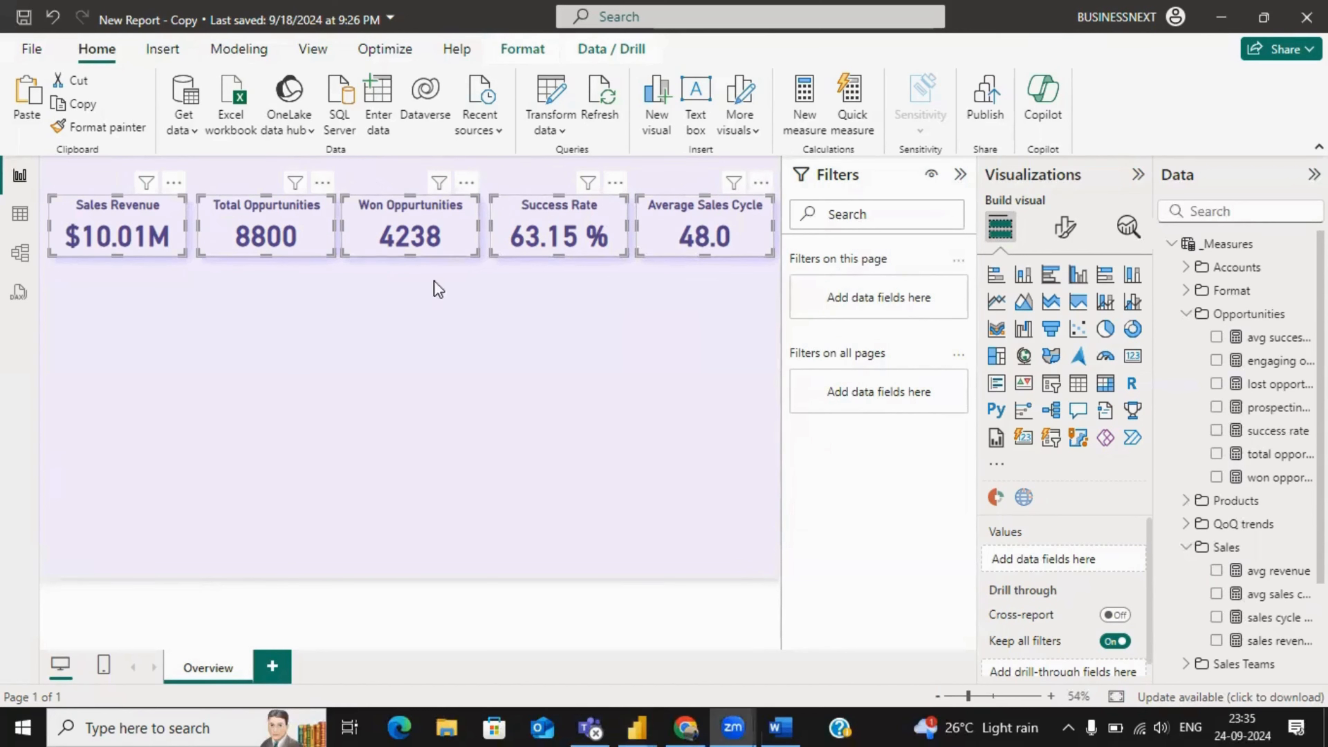
pyautogui.click(635, 253)
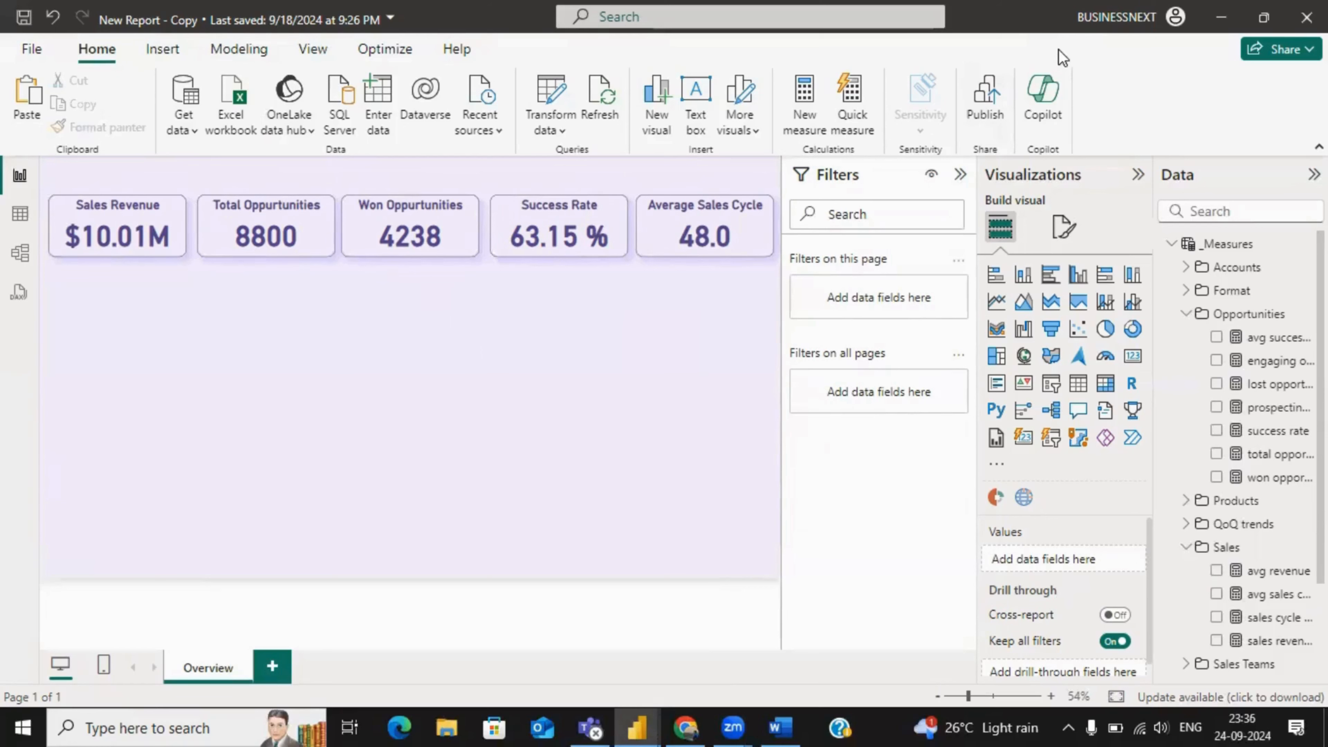
pyautogui.click(196, 25)
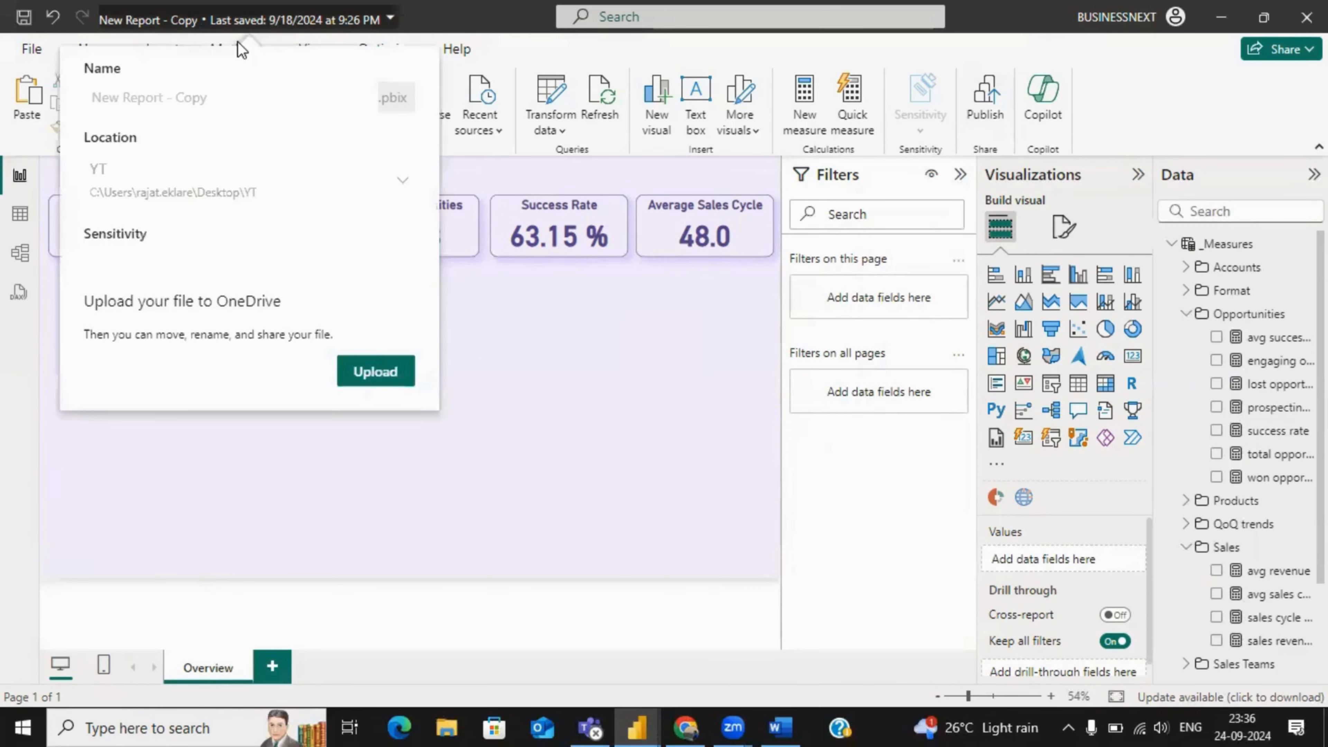
pyautogui.click(163, 7)
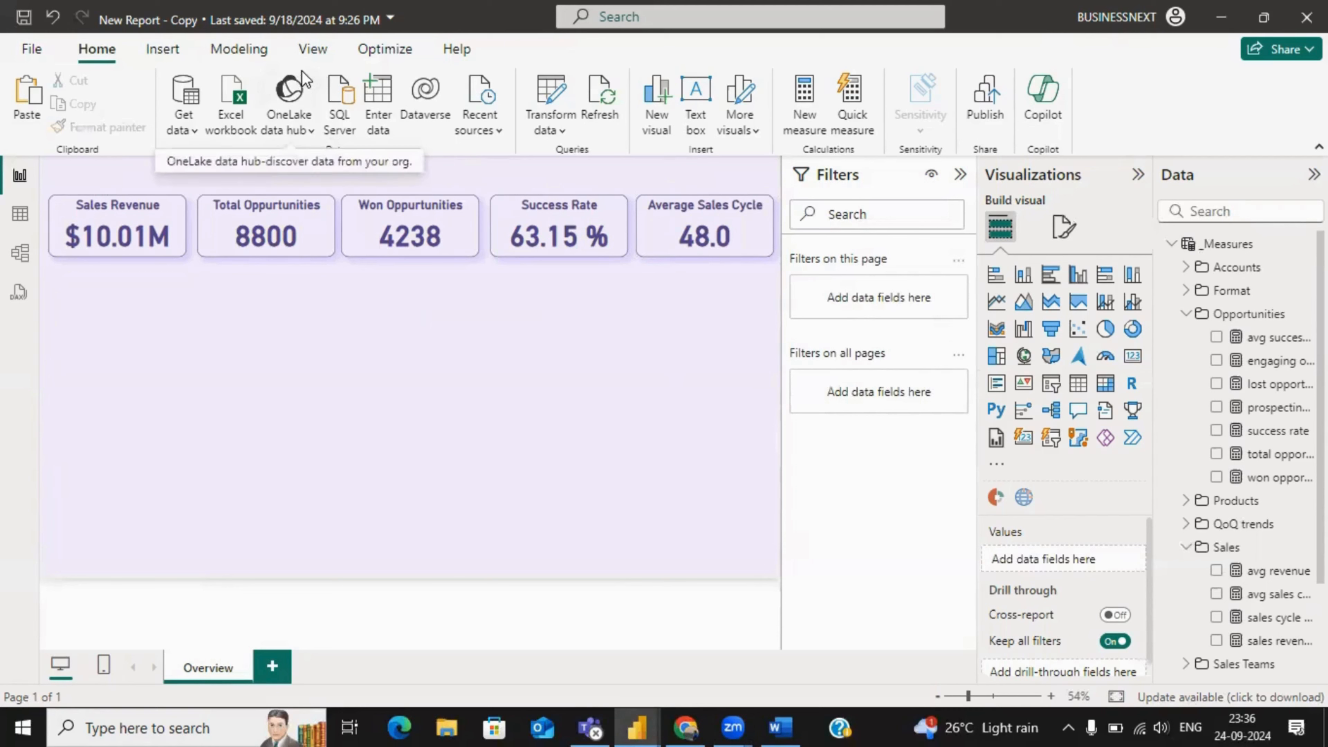
pyautogui.click(319, 52)
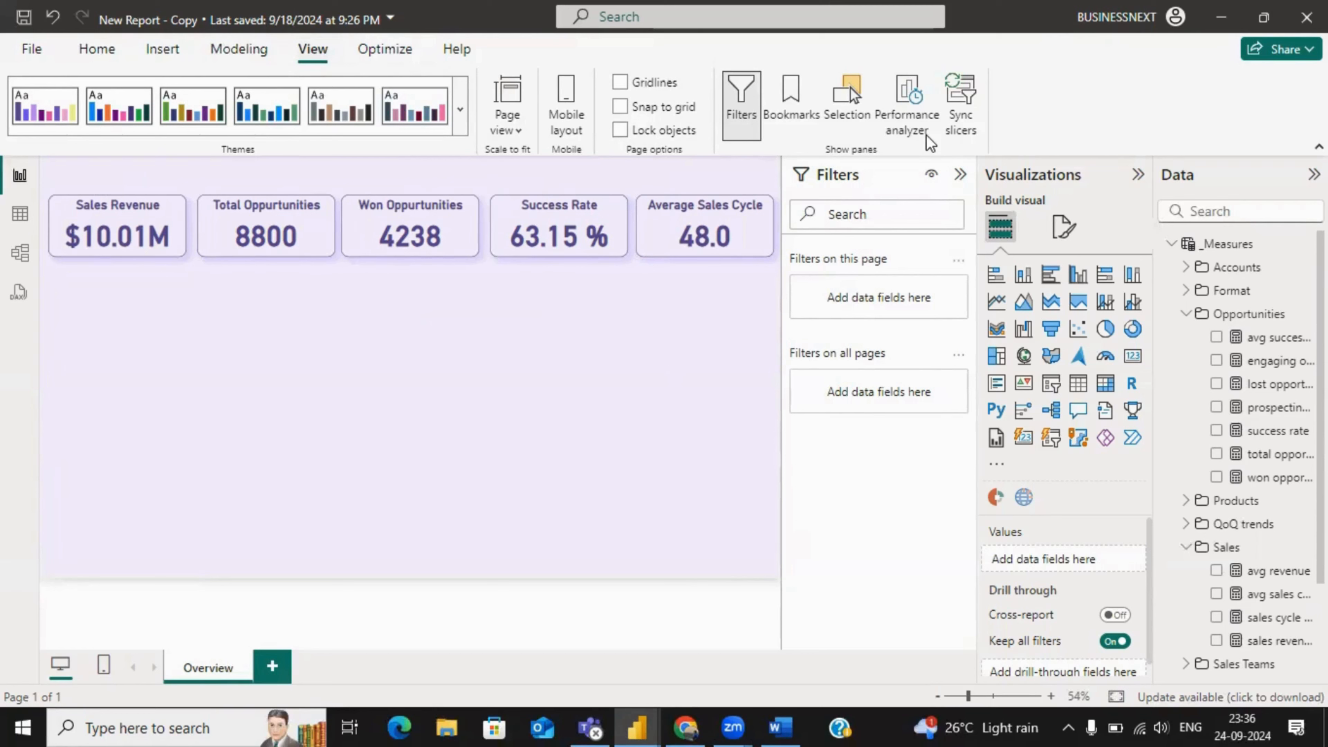
# - Select all five metric cards together and distribute them horizontally across the top row
pyautogui.click(177, 228)
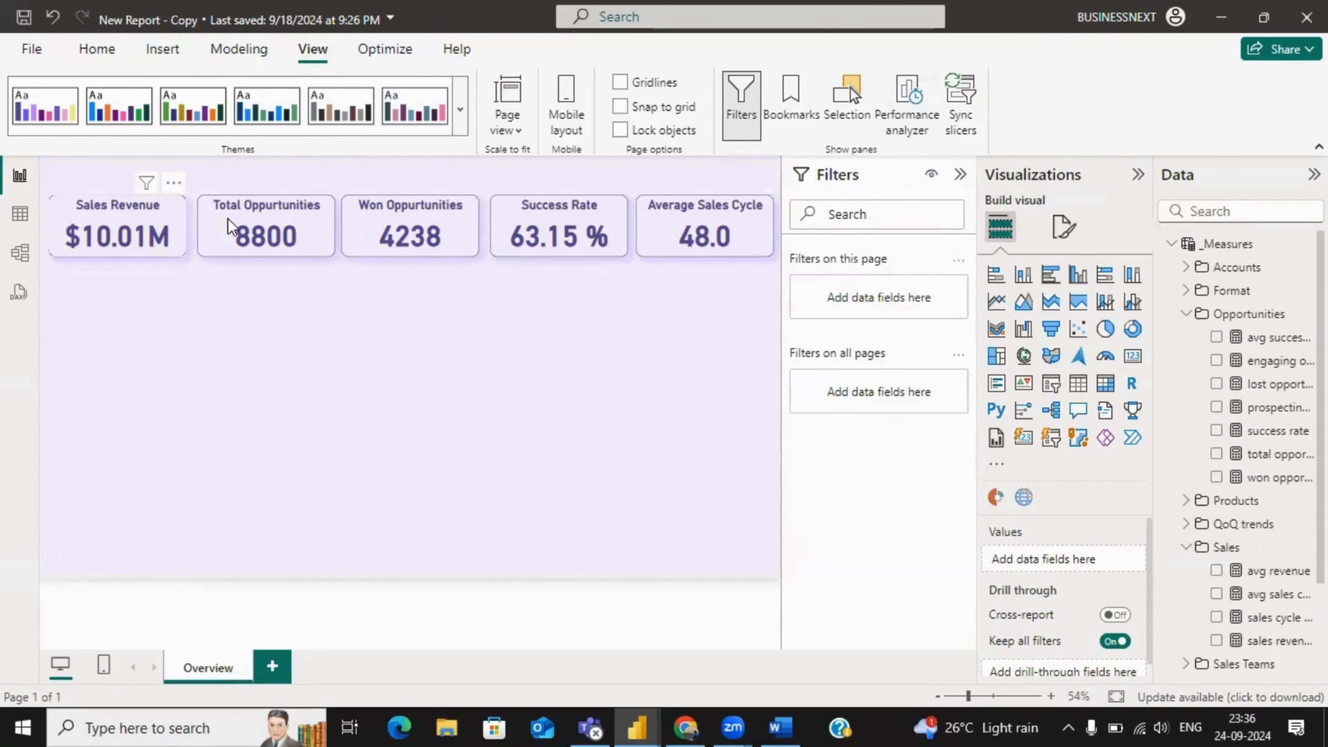
pyautogui.keyDown('ctrl'); pyautogui.click(232, 228); pyautogui.keyUp('ctrl')
pyautogui.keyDown('ctrl'); pyautogui.click(360, 230); pyautogui.keyUp('ctrl')
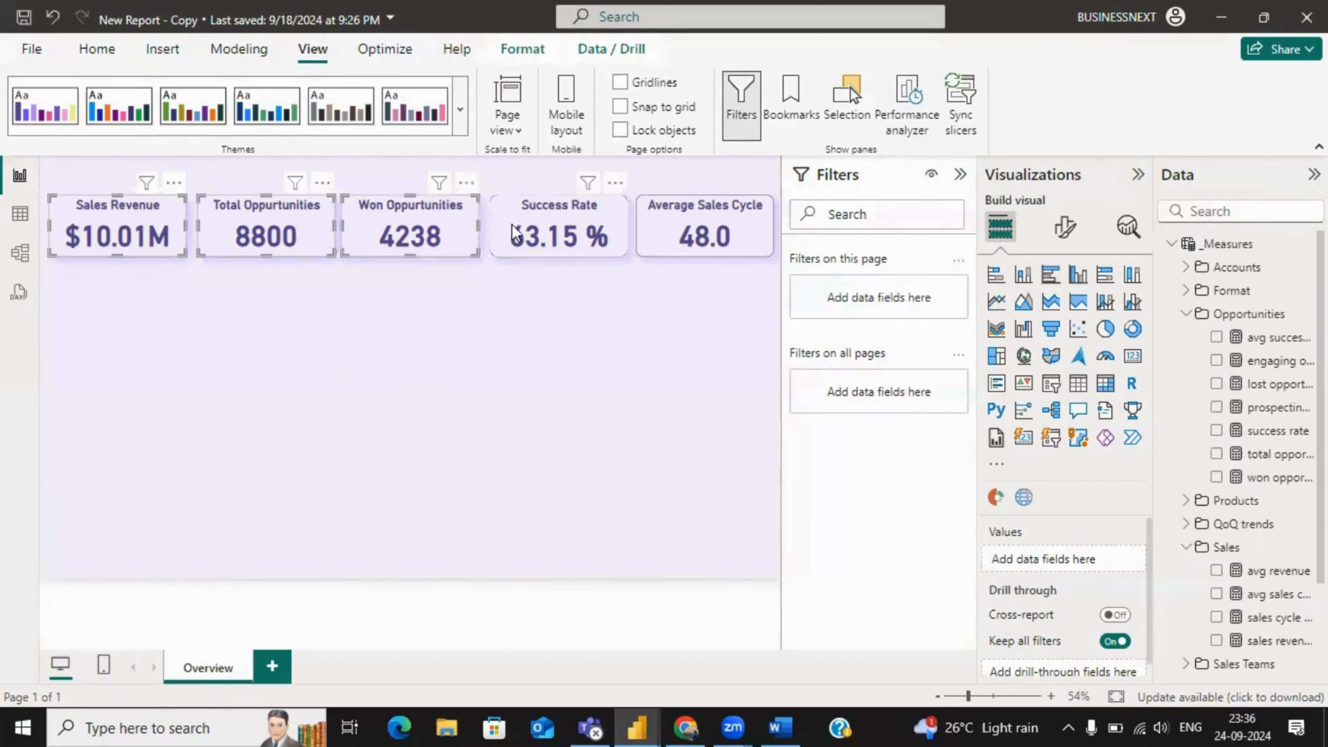
pyautogui.keyDown('ctrl'); pyautogui.click(528, 233); pyautogui.keyUp('ctrl')
pyautogui.keyDown('ctrl'); pyautogui.click(649, 226); pyautogui.keyUp('ctrl')
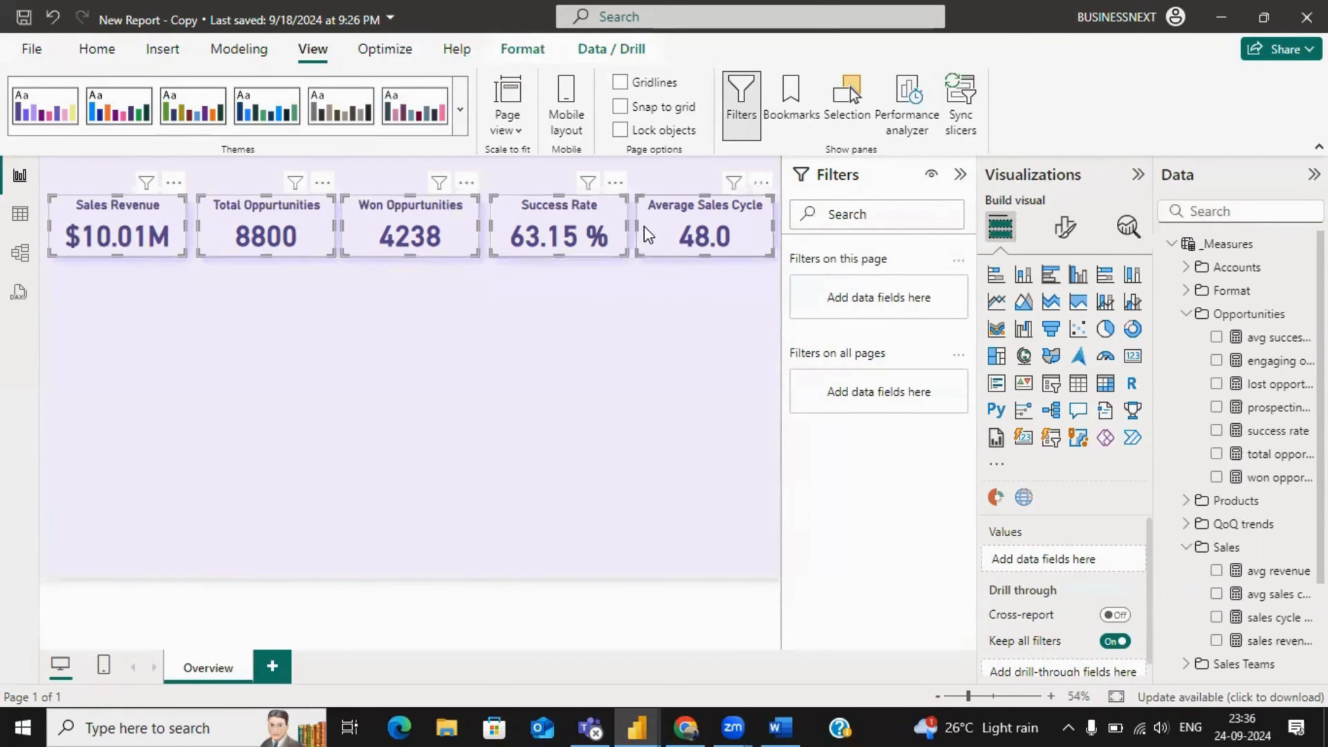
pyautogui.click(534, 51)
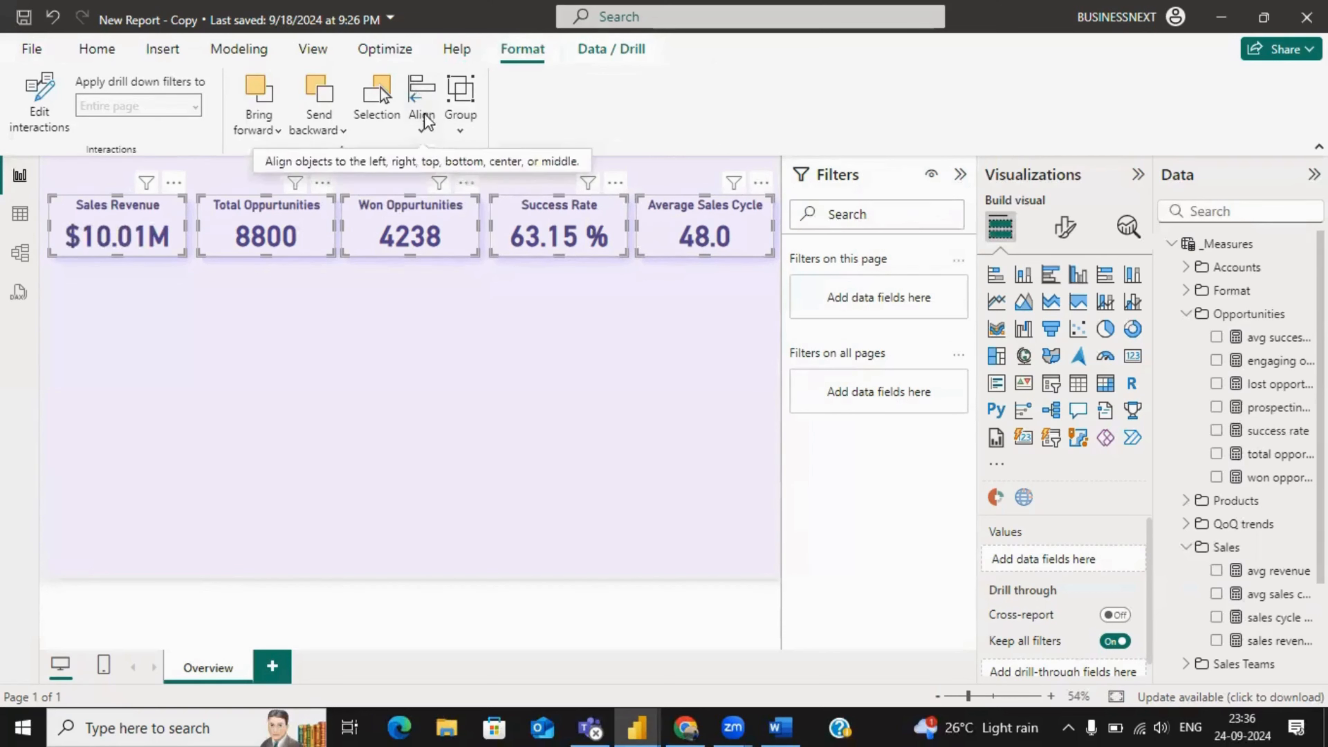
pyautogui.click(424, 133)
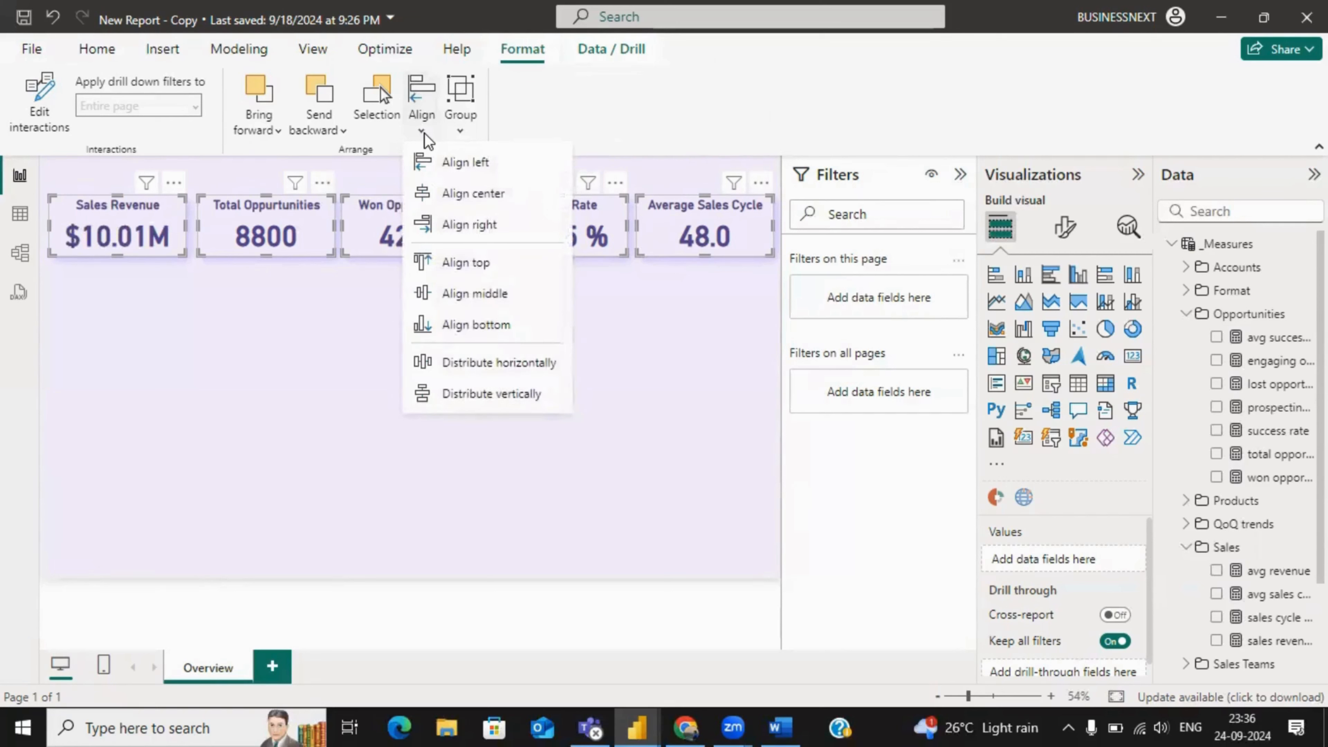
pyautogui.click(458, 360)
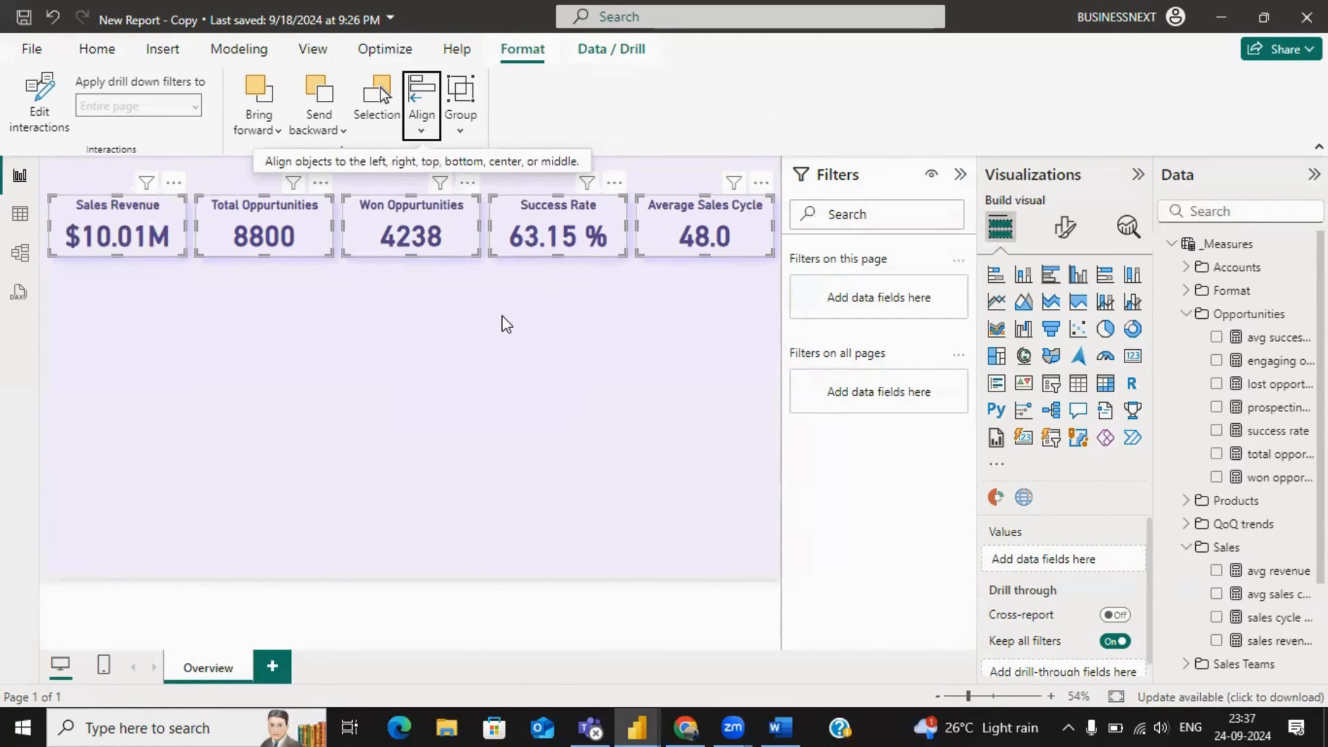
pyautogui.click(387, 323)
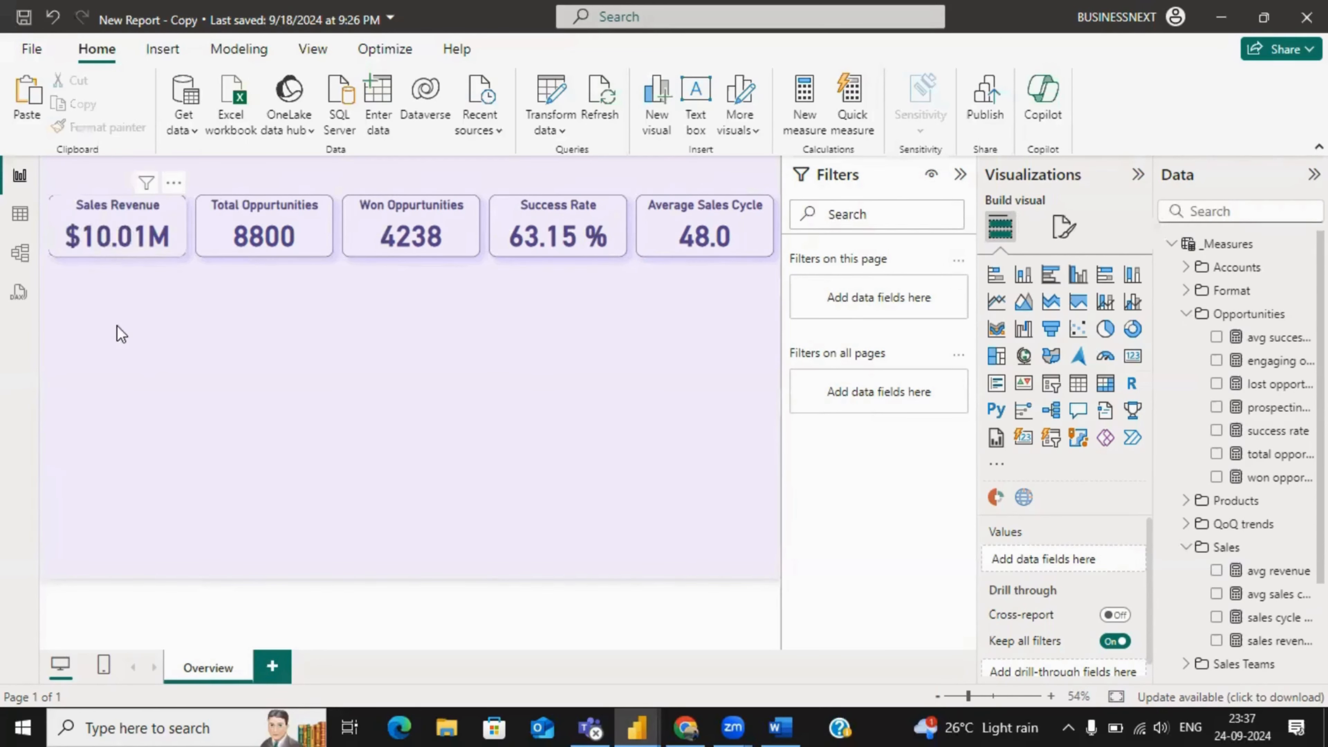
# - Group all five metric cards together and move the group slightly down from the canvas's upper edge
pyautogui.moveTo(116, 346); pyautogui.dragTo(130, 231)
pyautogui.click(154, 282)
pyautogui.click(211, 229)
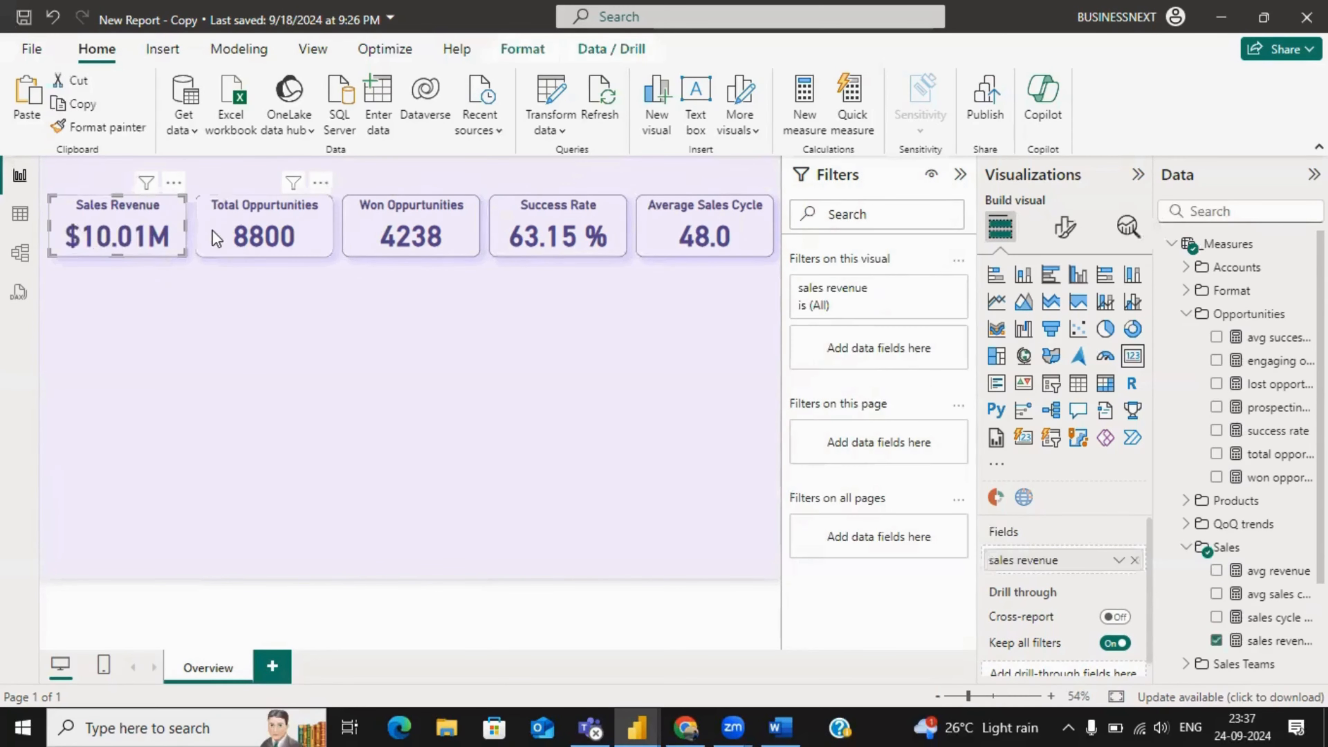
pyautogui.keyDown('ctrl'); pyautogui.click(262, 235); pyautogui.keyUp('ctrl')
pyautogui.keyDown('ctrl'); pyautogui.click(365, 241); pyautogui.keyUp('ctrl')
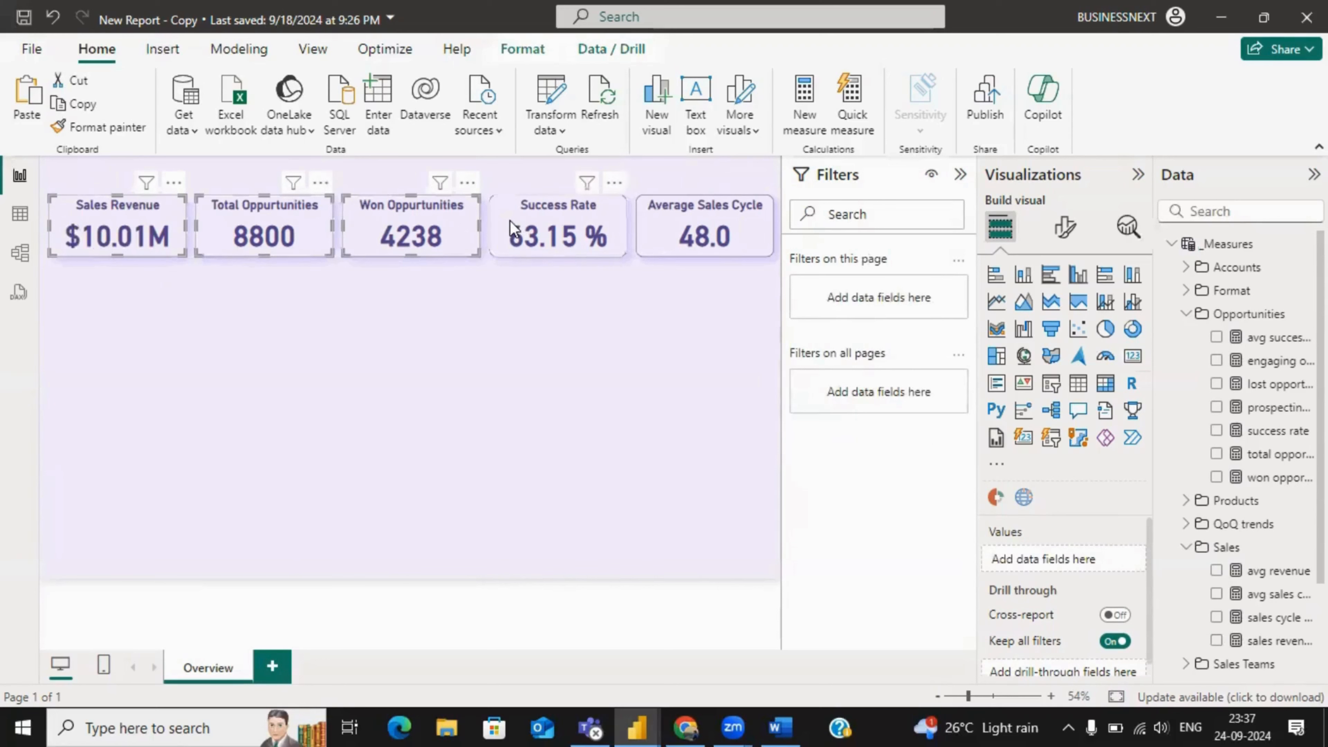
pyautogui.keyDown('ctrl'); pyautogui.click(511, 235); pyautogui.keyUp('ctrl')
pyautogui.keyDown('ctrl'); pyautogui.click(658, 219); pyautogui.keyUp('ctrl')
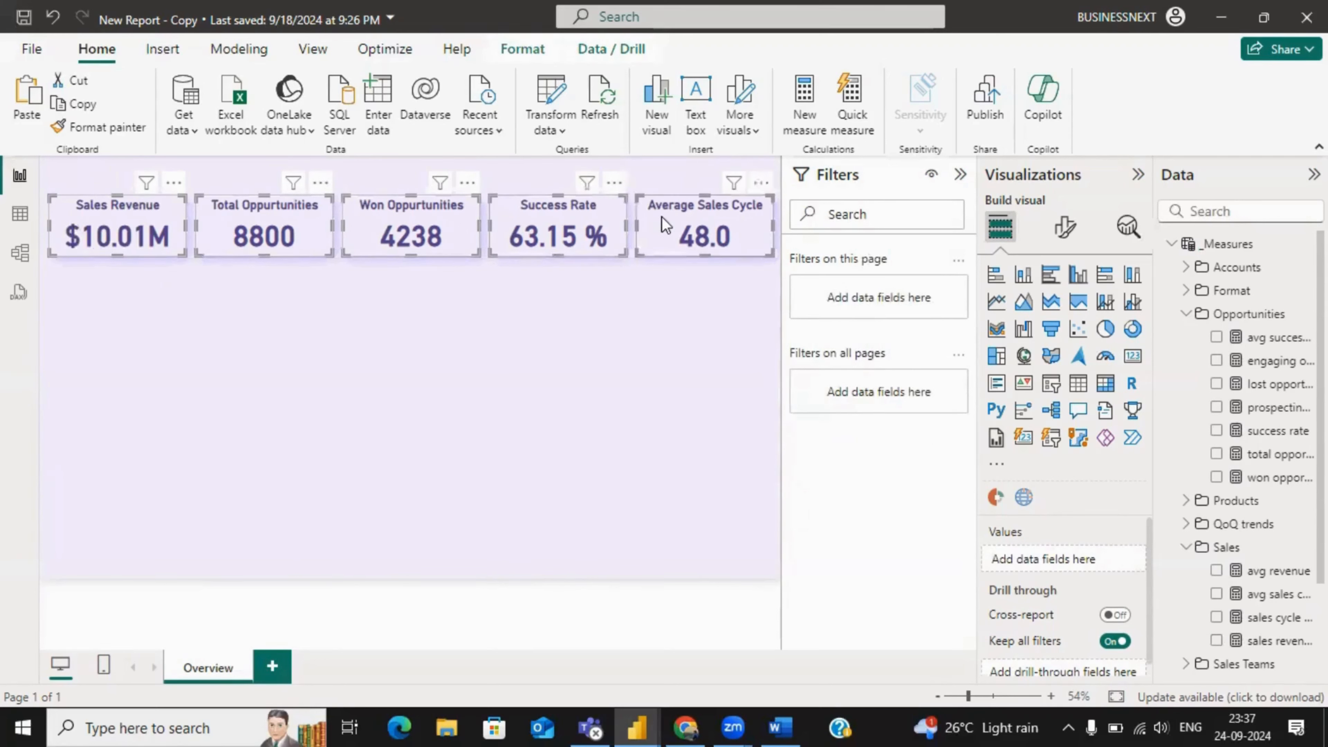
pyautogui.rightClick(657, 220)
pyautogui.moveTo(777, 233)
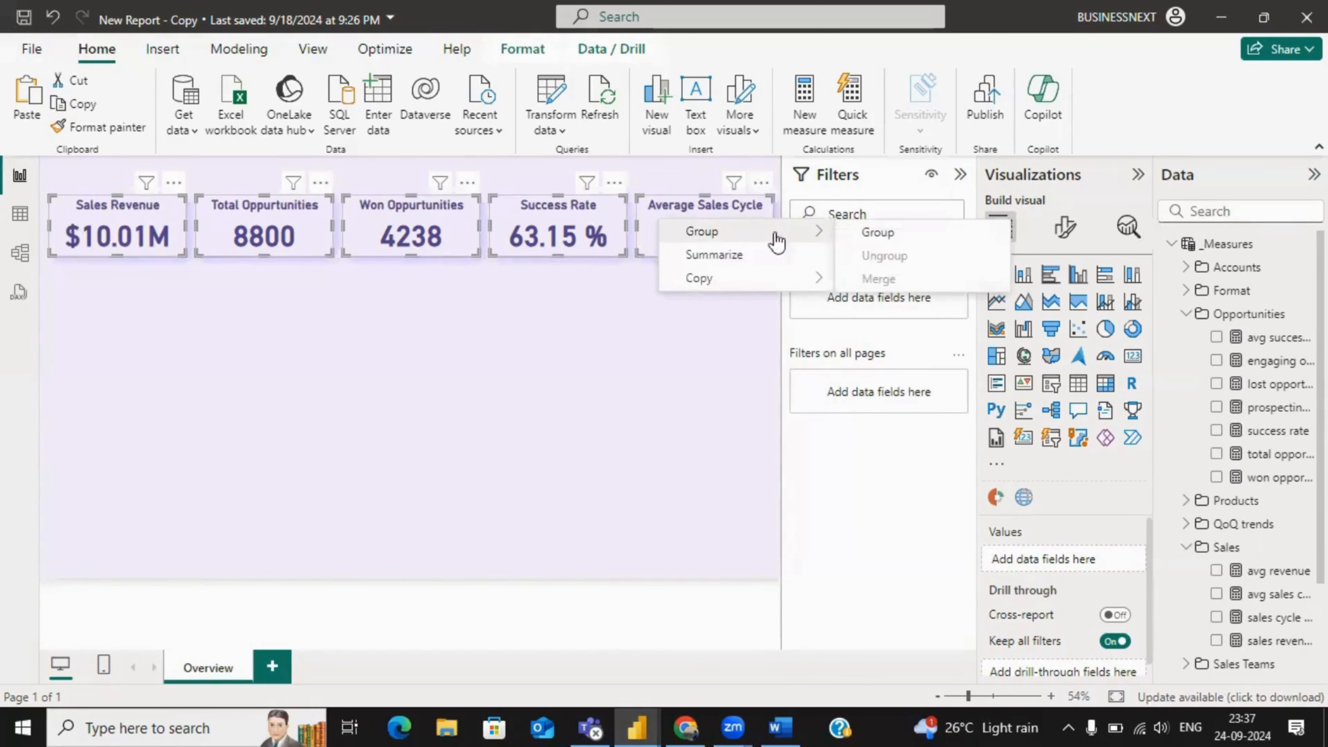
pyautogui.click(861, 238)
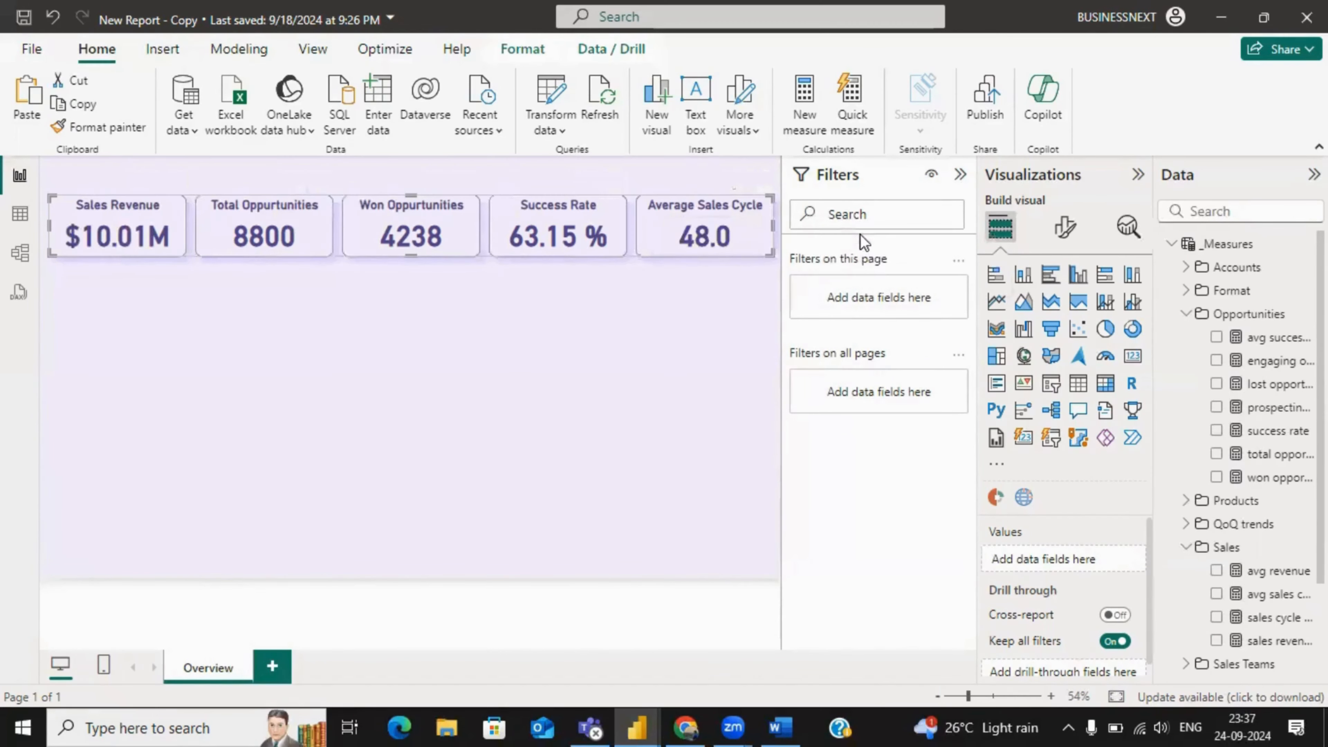
pyautogui.moveTo(223, 234)
pyautogui.mouseDown()
pyautogui.moveTo(223, 347)
pyautogui.moveTo(231, 229)
pyautogui.moveTo(222, 332)
pyautogui.moveTo(213, 256)
pyautogui.moveTo(235, 231)
pyautogui.moveTo(224, 251)
pyautogui.mouseUp()
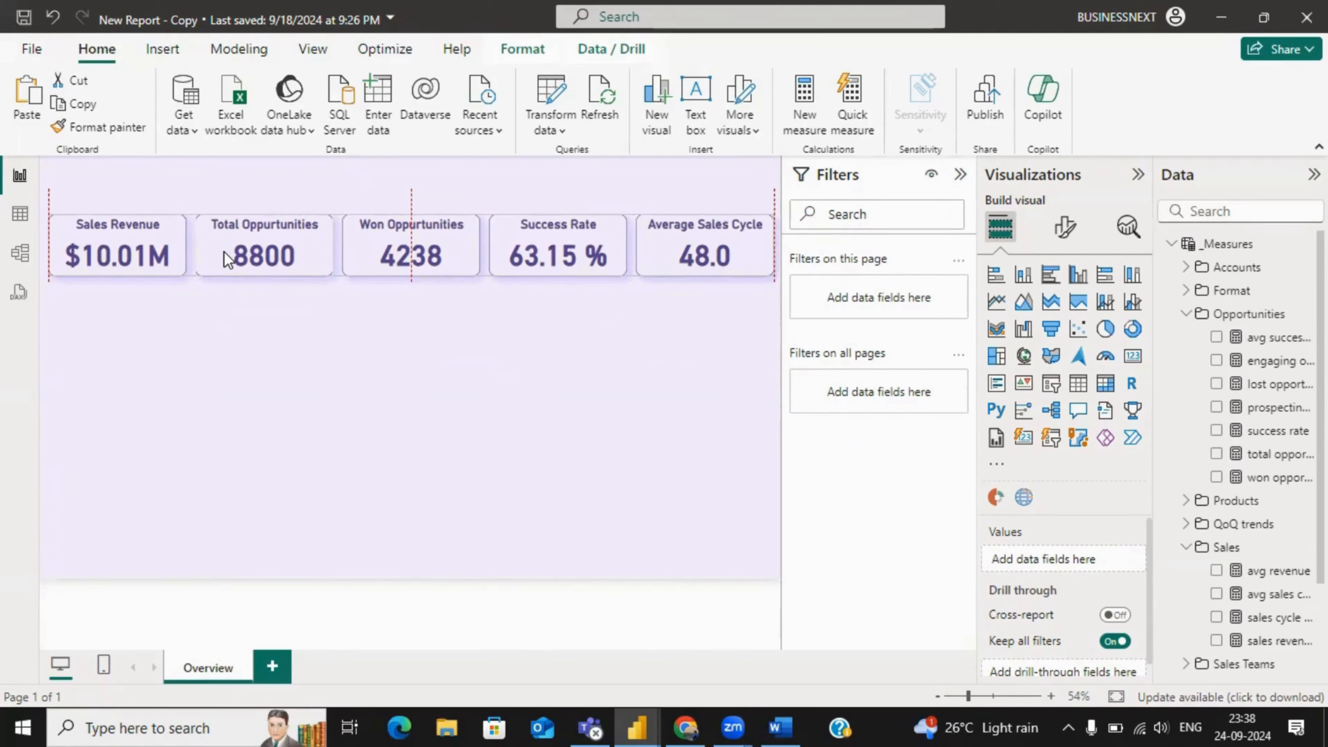
pyautogui.click(225, 251)
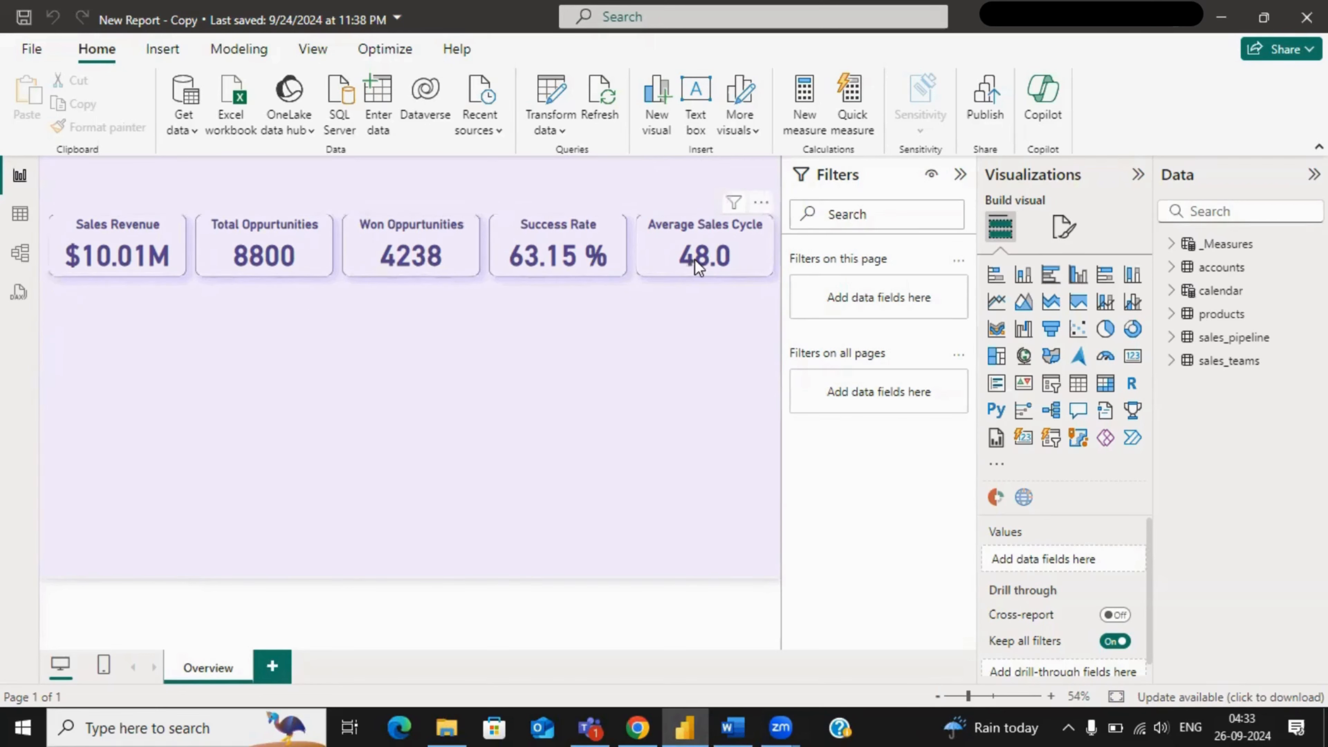
# - Review the planned quarterly charts in the Word document, and add a clustered column chart below the Sales Revenue card in Power BI
pyautogui.click(741, 724)
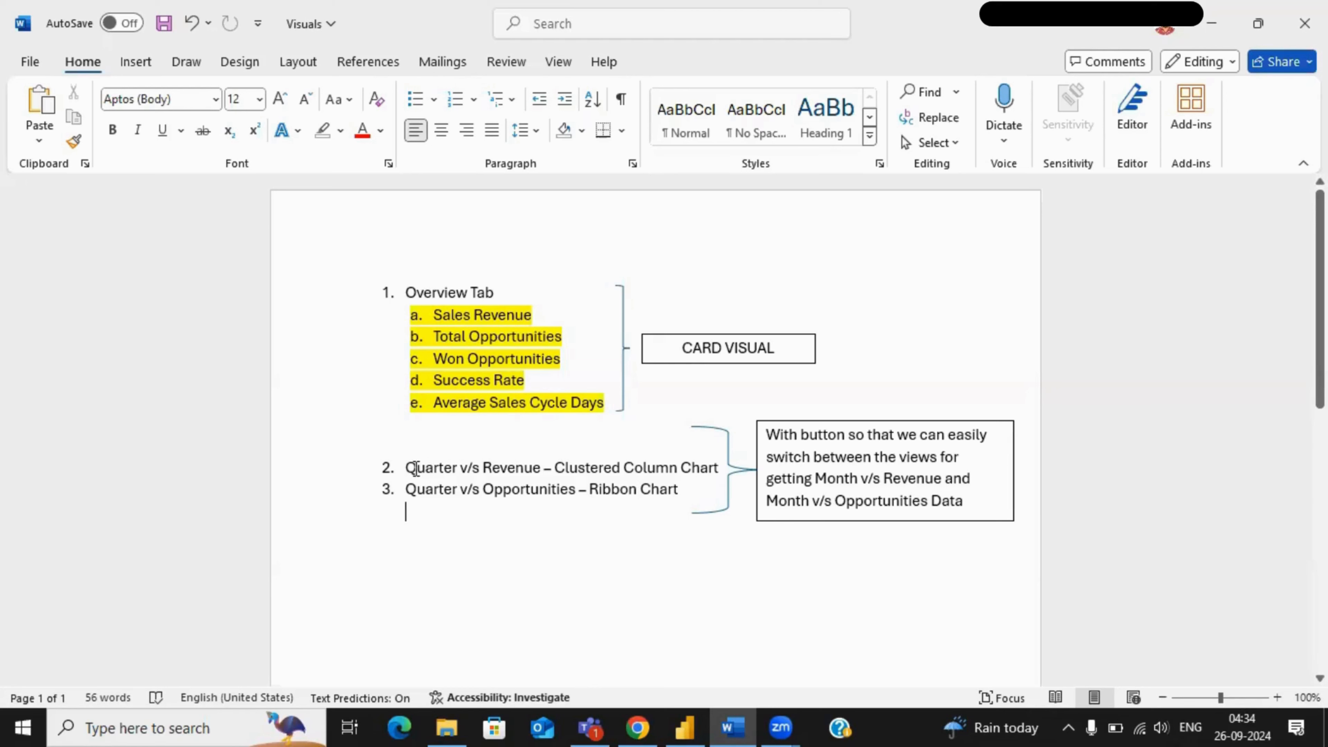
pyautogui.moveTo(547, 483)
pyautogui.moveTo(585, 497)
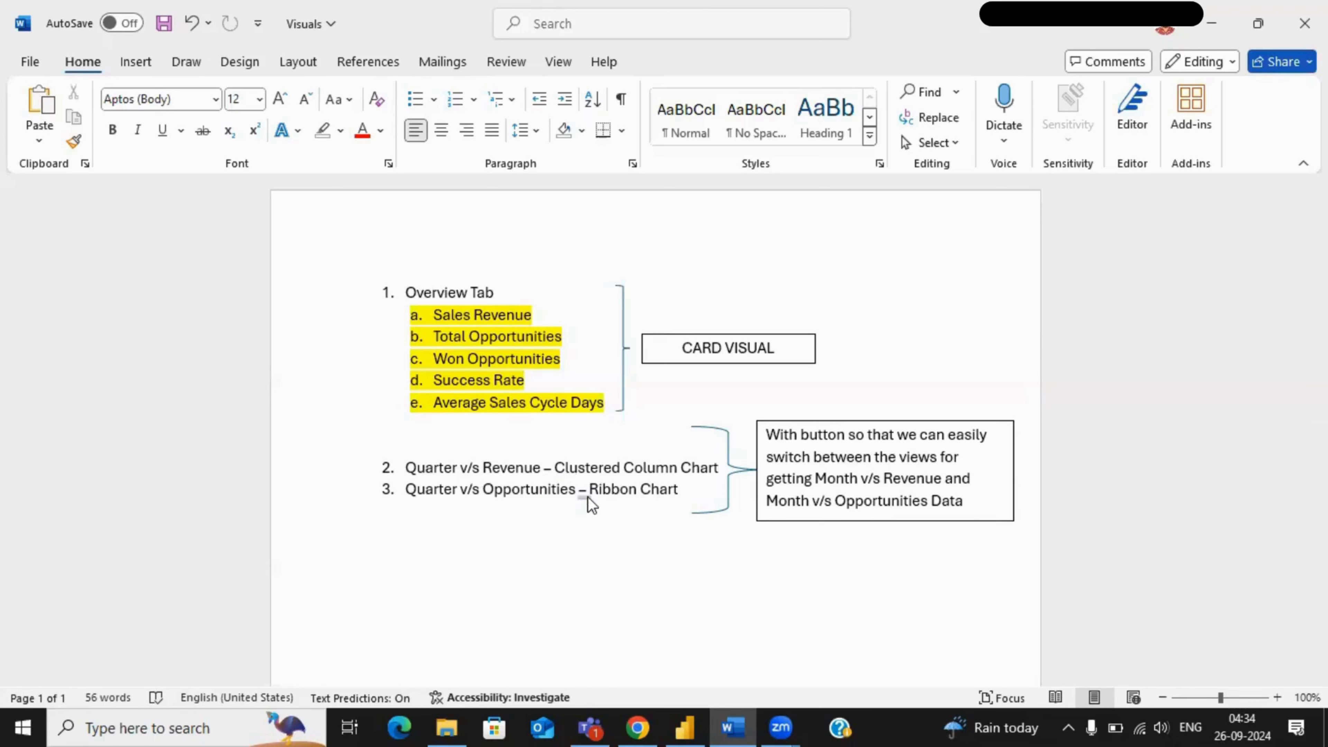
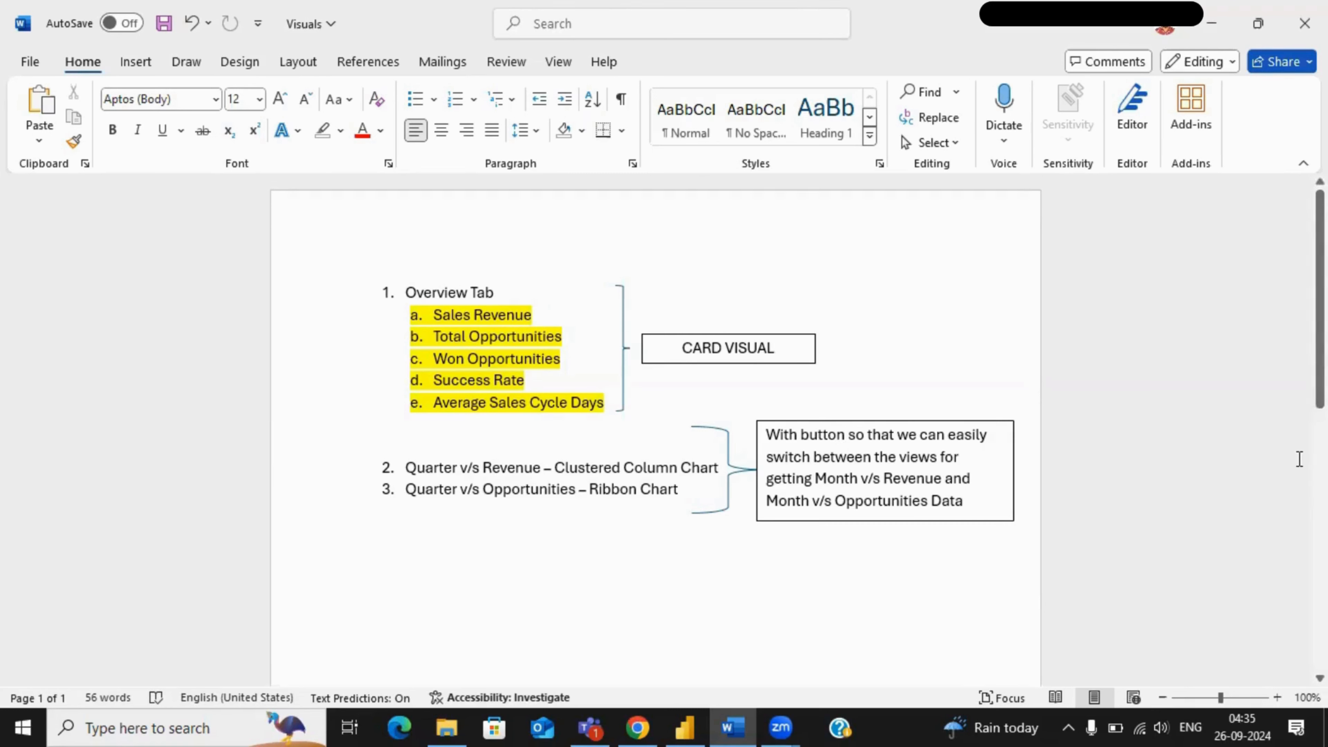
pyautogui.click(1211, 24)
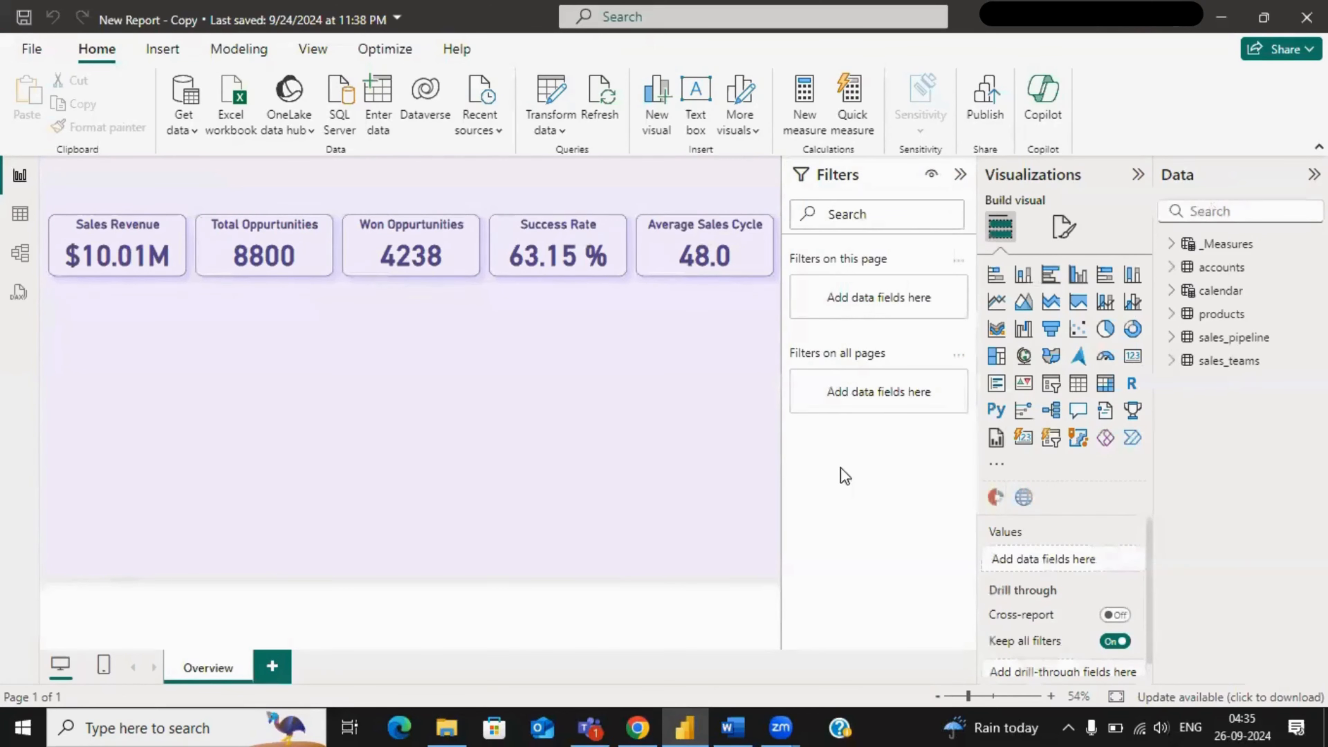
pyautogui.click(1077, 274)
pyautogui.moveTo(109, 311); pyautogui.dragTo(114, 344)
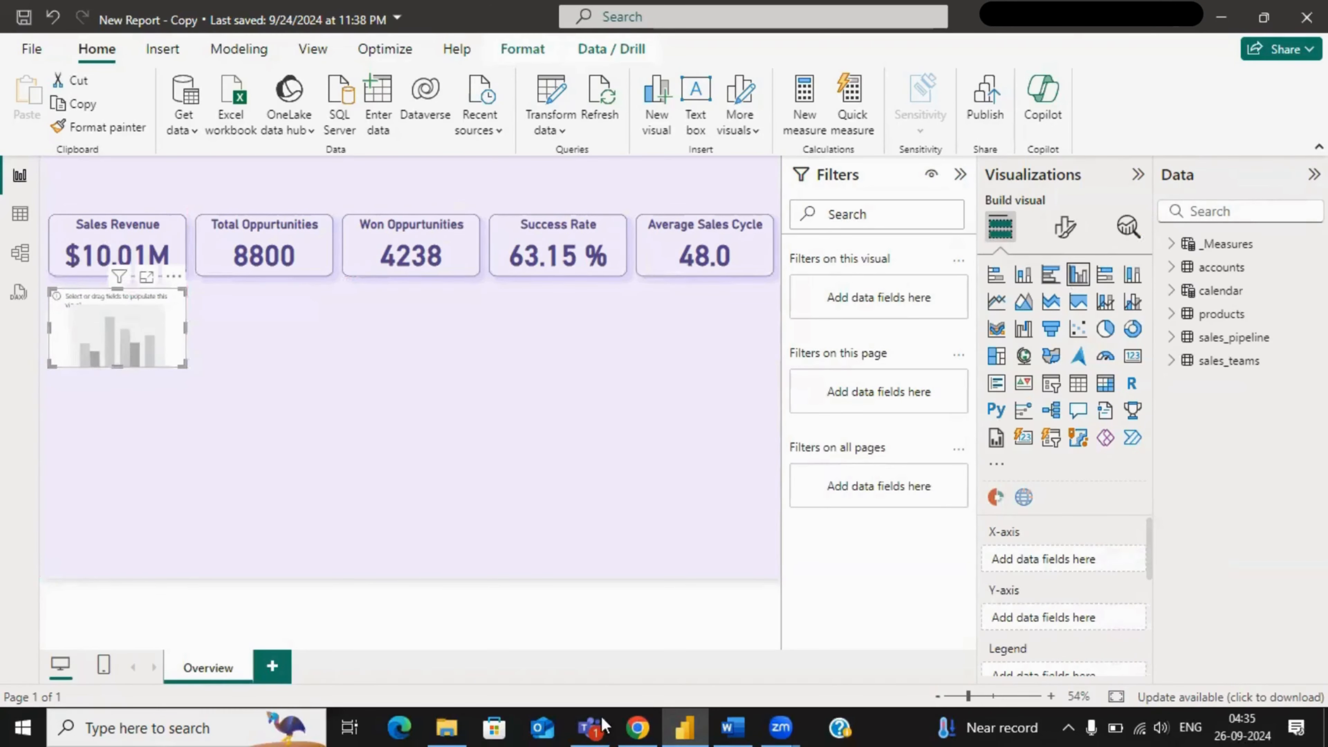
# - Highlight the line "Quarter v/s Revenue – Clustered Column Chart" in yellow in the Word document
pyautogui.click(732, 727)
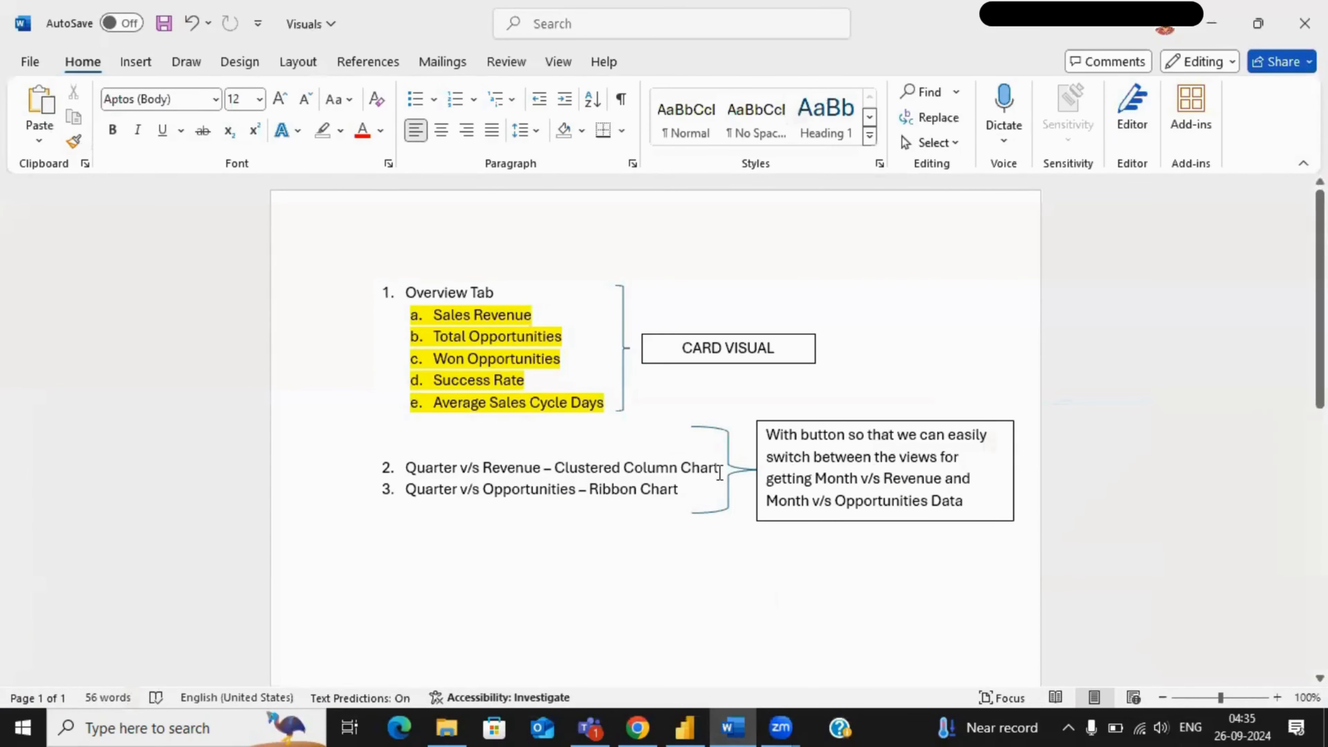
pyautogui.moveTo(719, 474); pyautogui.dragTo(435, 473)
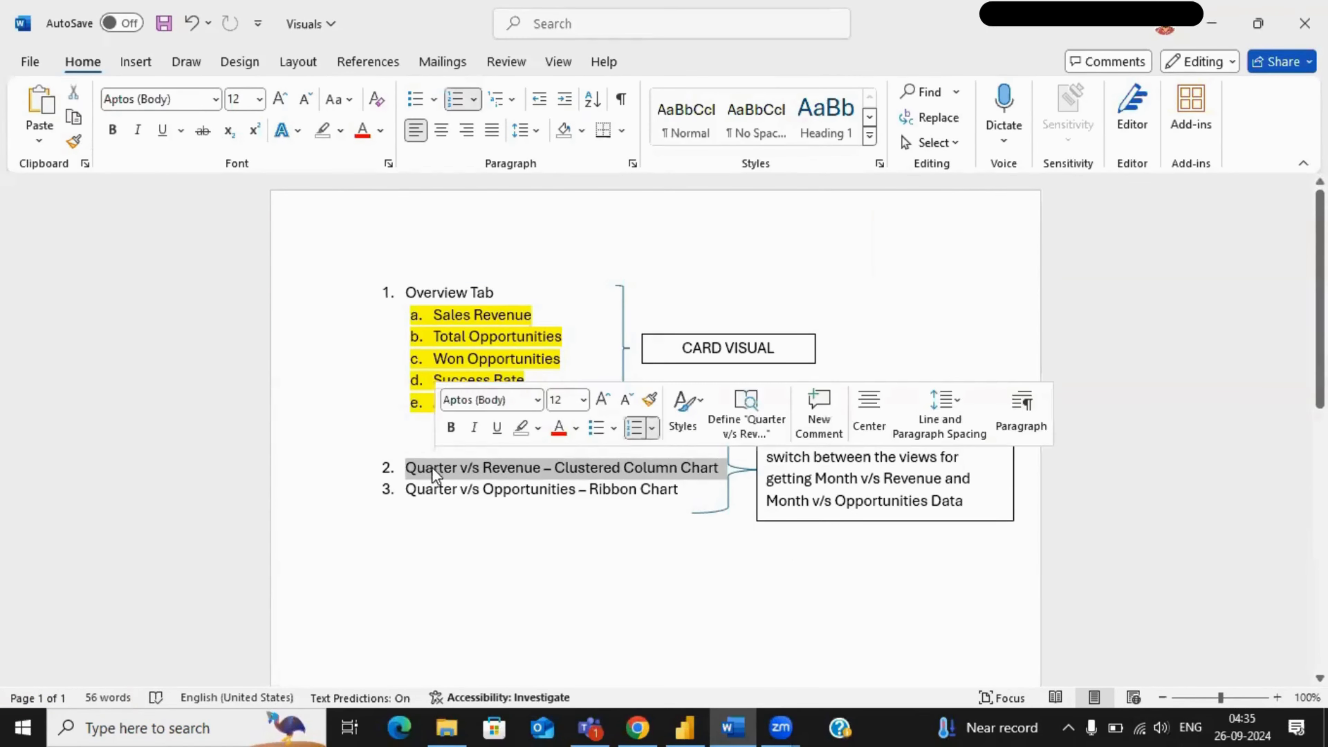
pyautogui.click(340, 132)
pyautogui.click(328, 187)
pyautogui.press('Left')
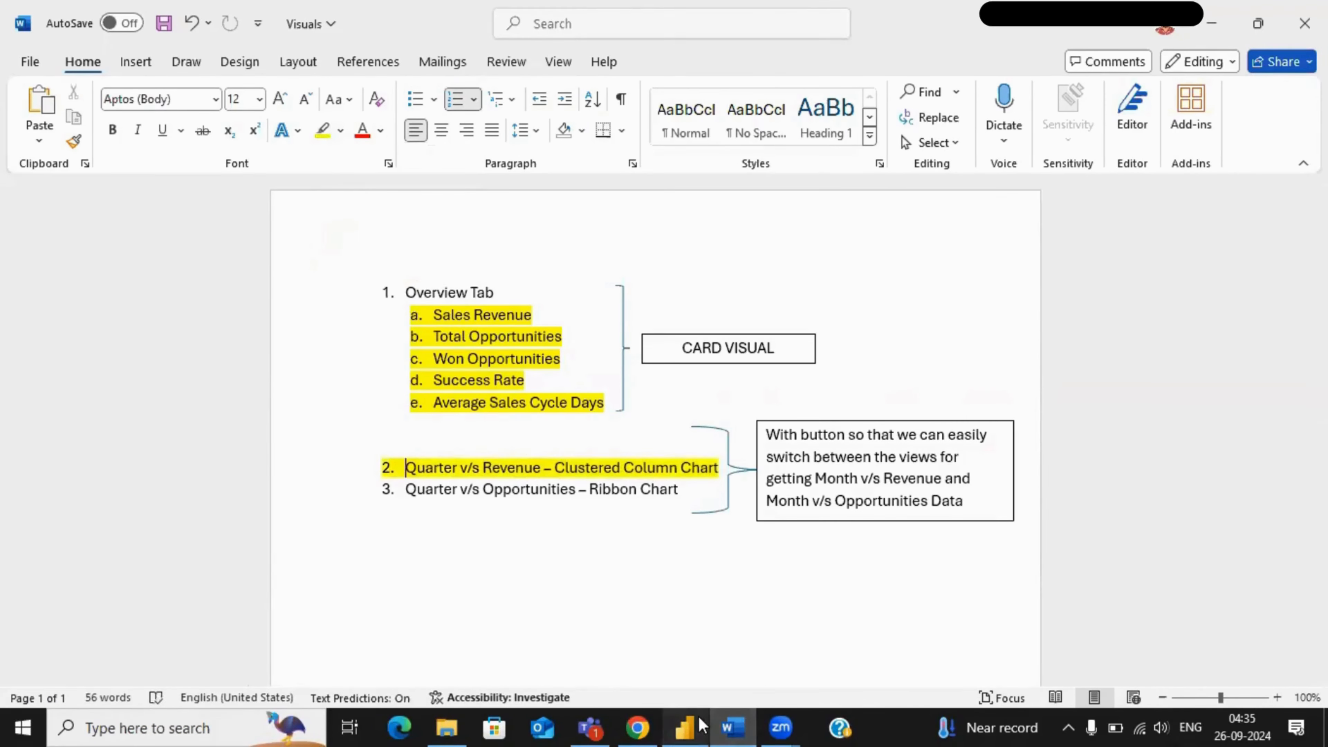
# - Back in Power BI, enlarge the column chart to about half the canvas width and put Quarter from calendar on its X-axis
pyautogui.click(685, 727)
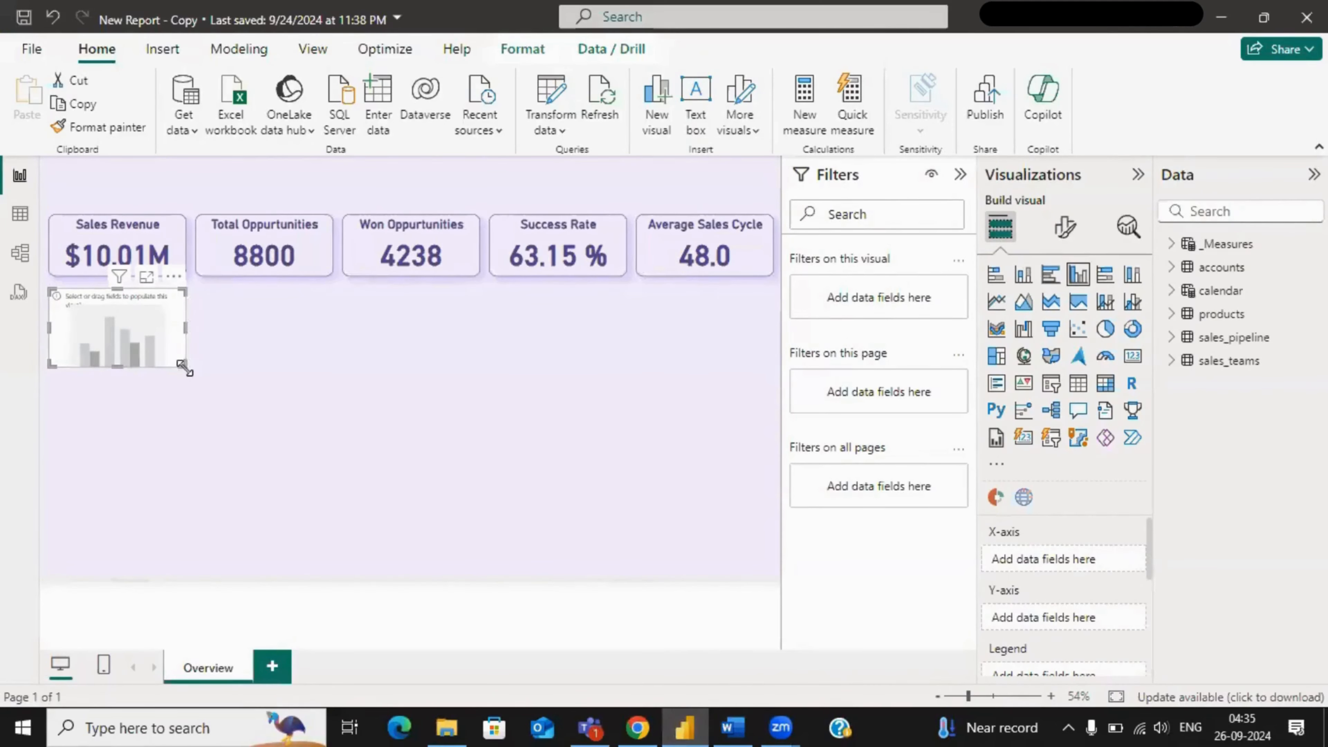
pyautogui.moveTo(185, 367); pyautogui.dragTo(400, 442)
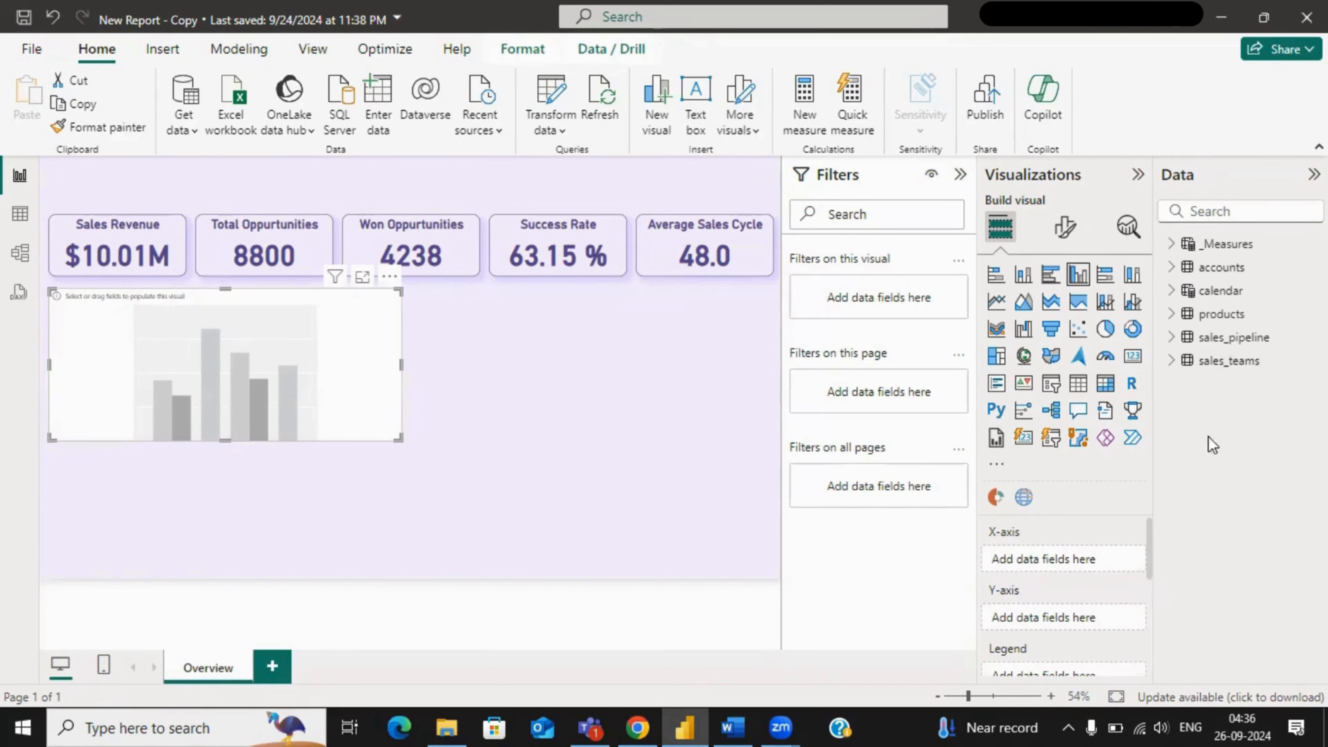
pyautogui.click(1210, 293)
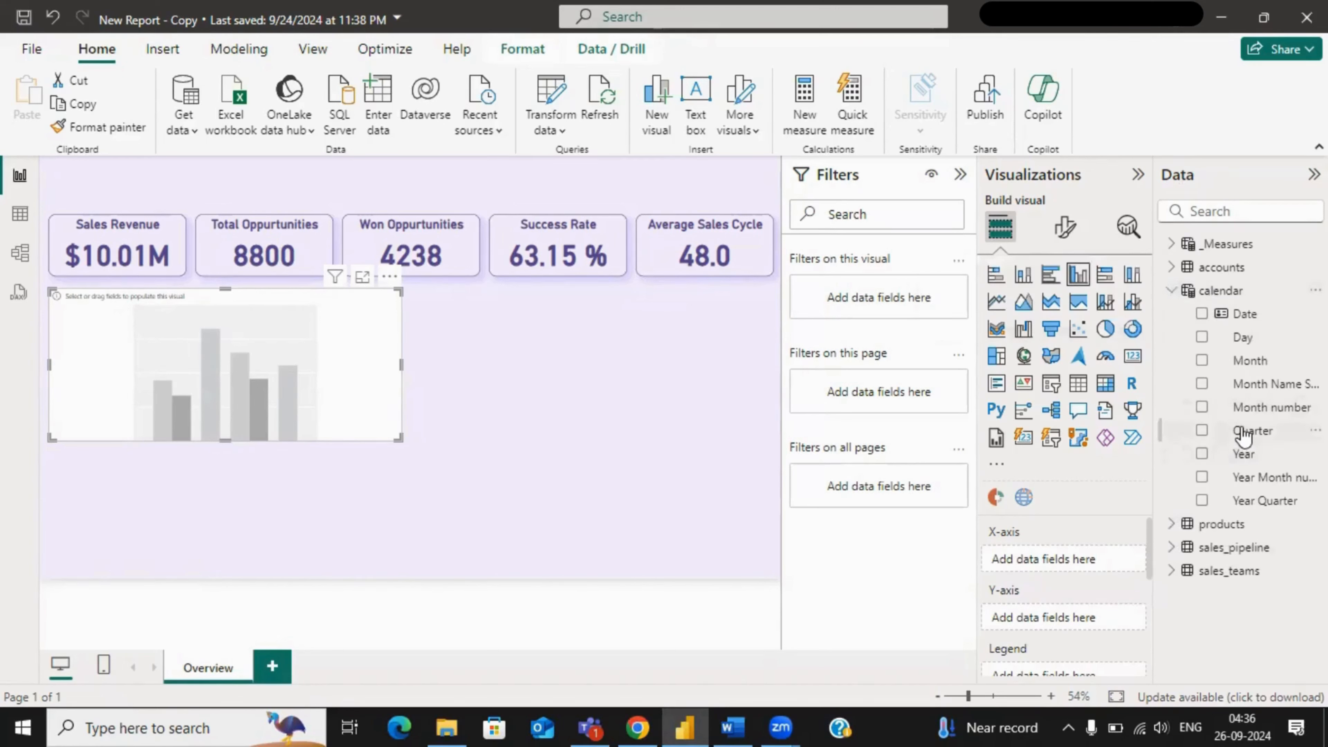
pyautogui.moveTo(1244, 435); pyautogui.dragTo(1070, 557)
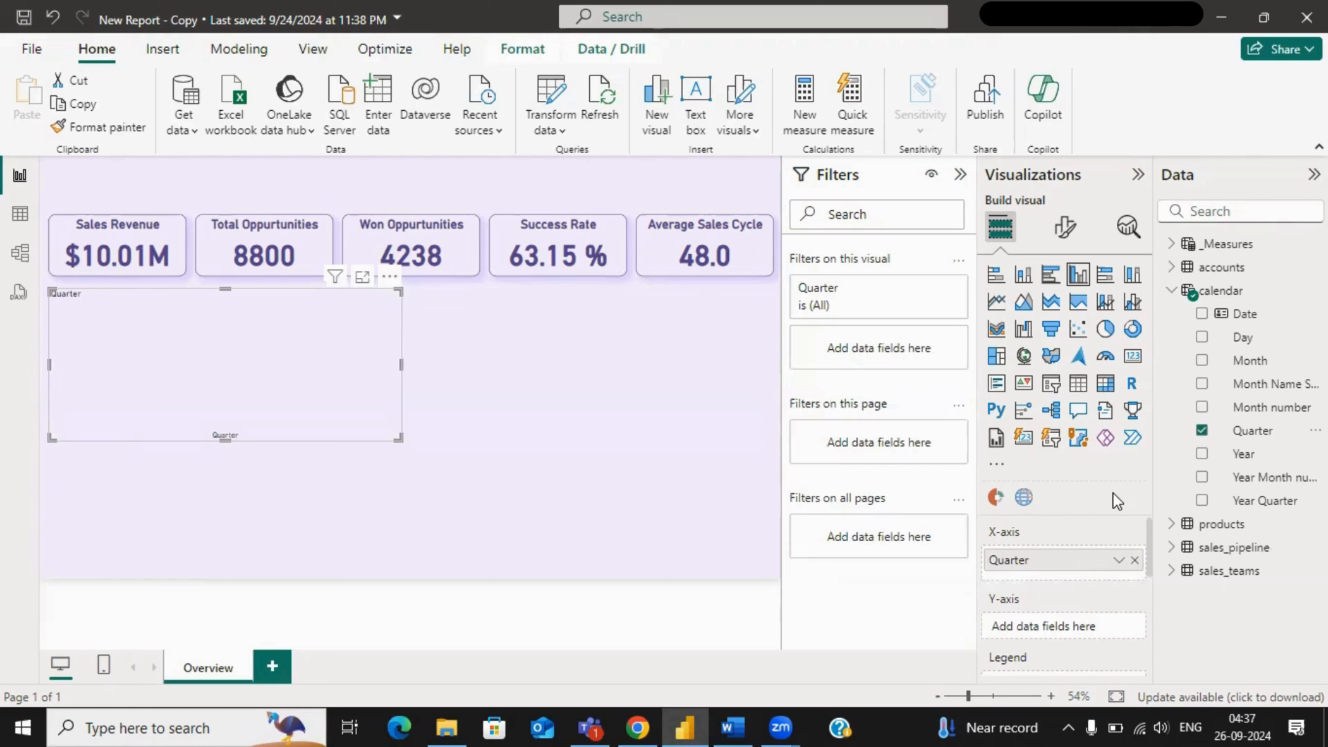
# - Put the sales revenue measure from the Sales folder of _Measures on the column chart's Y-axis
pyautogui.click(1184, 293)
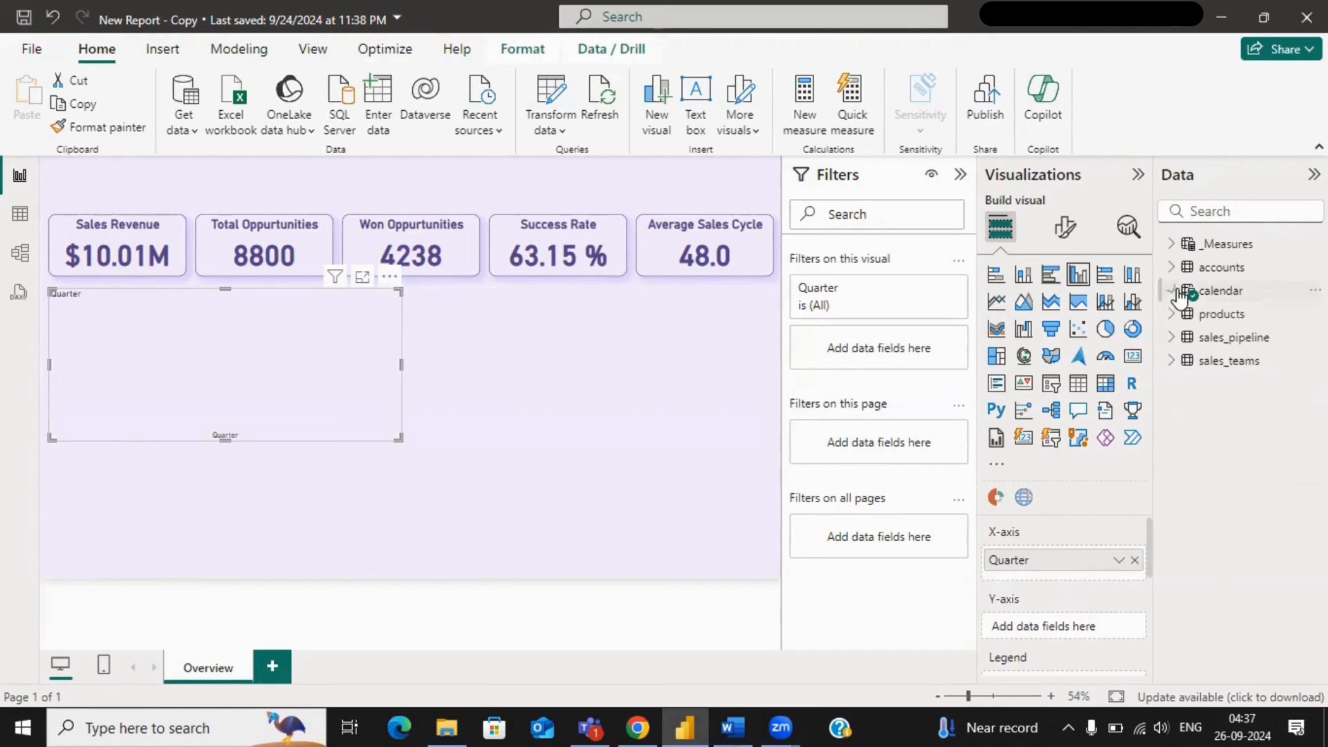
pyautogui.click(1170, 246)
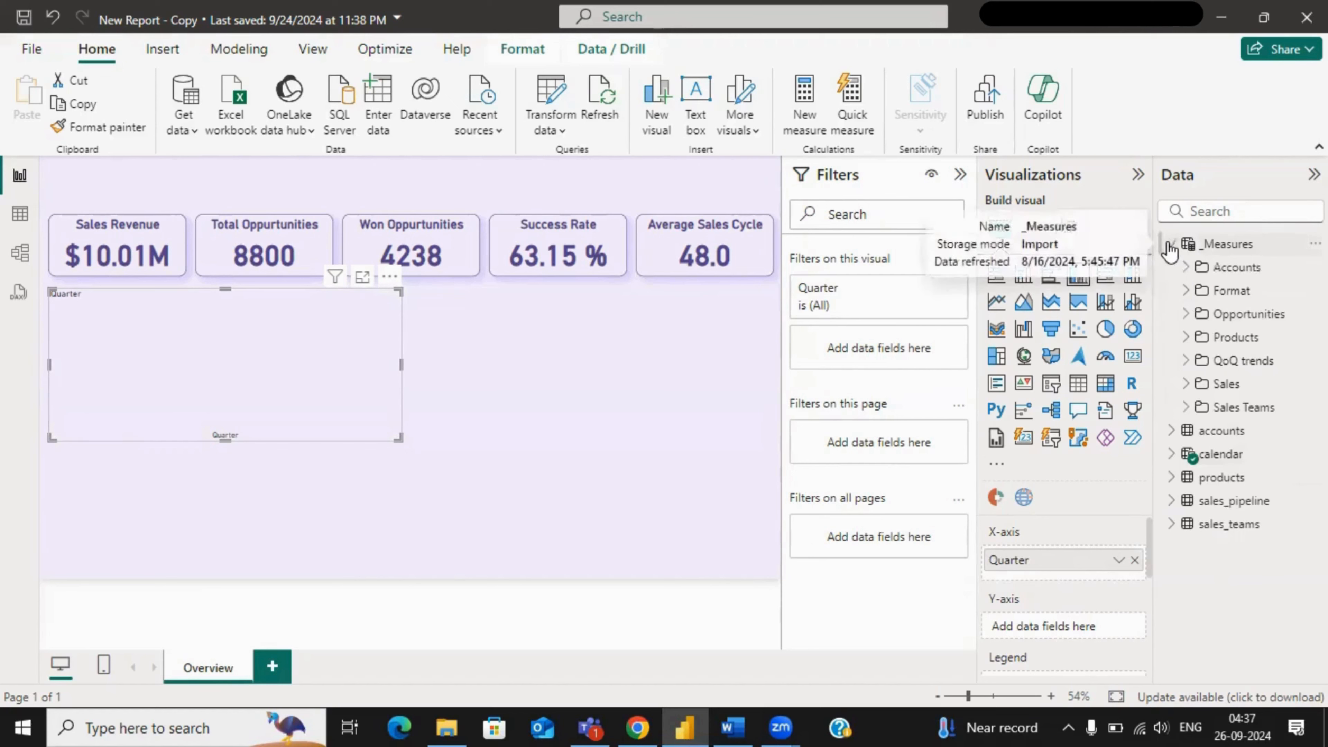
pyautogui.click(1187, 384)
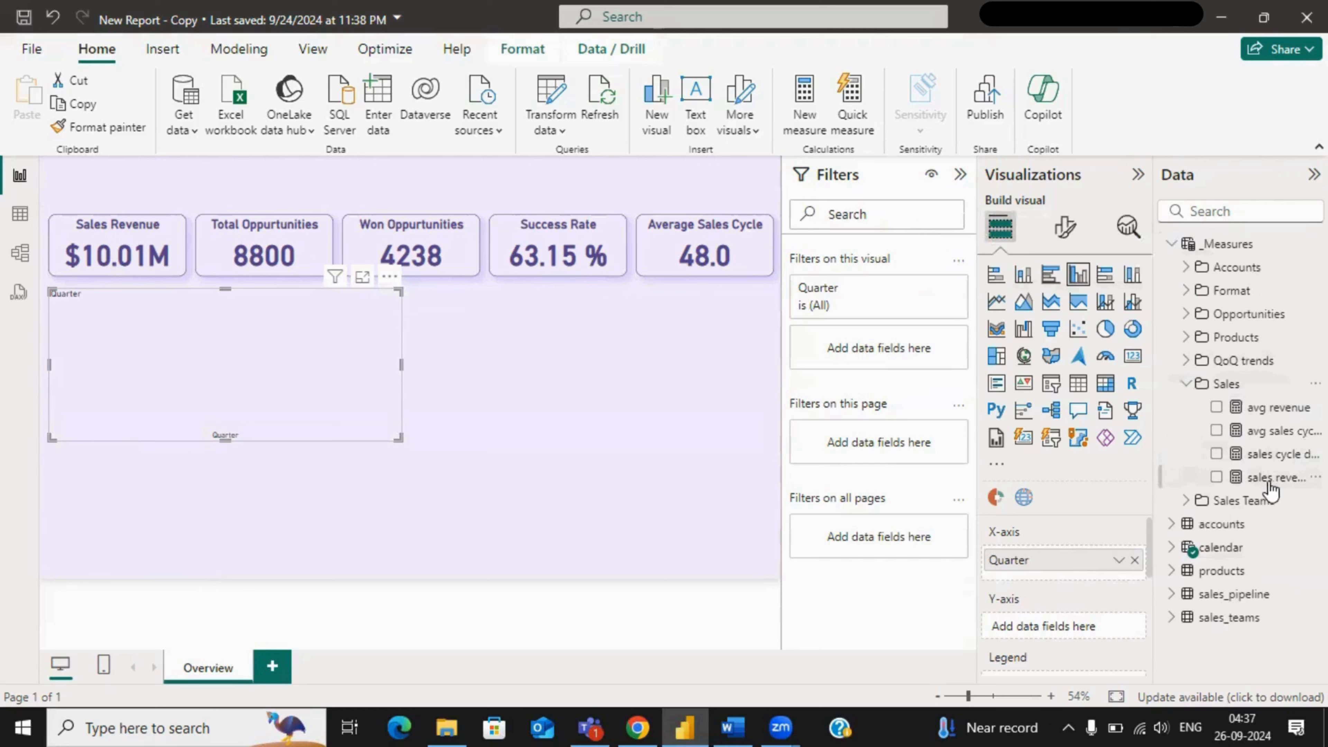
pyautogui.moveTo(1265, 479); pyautogui.dragTo(1103, 636)
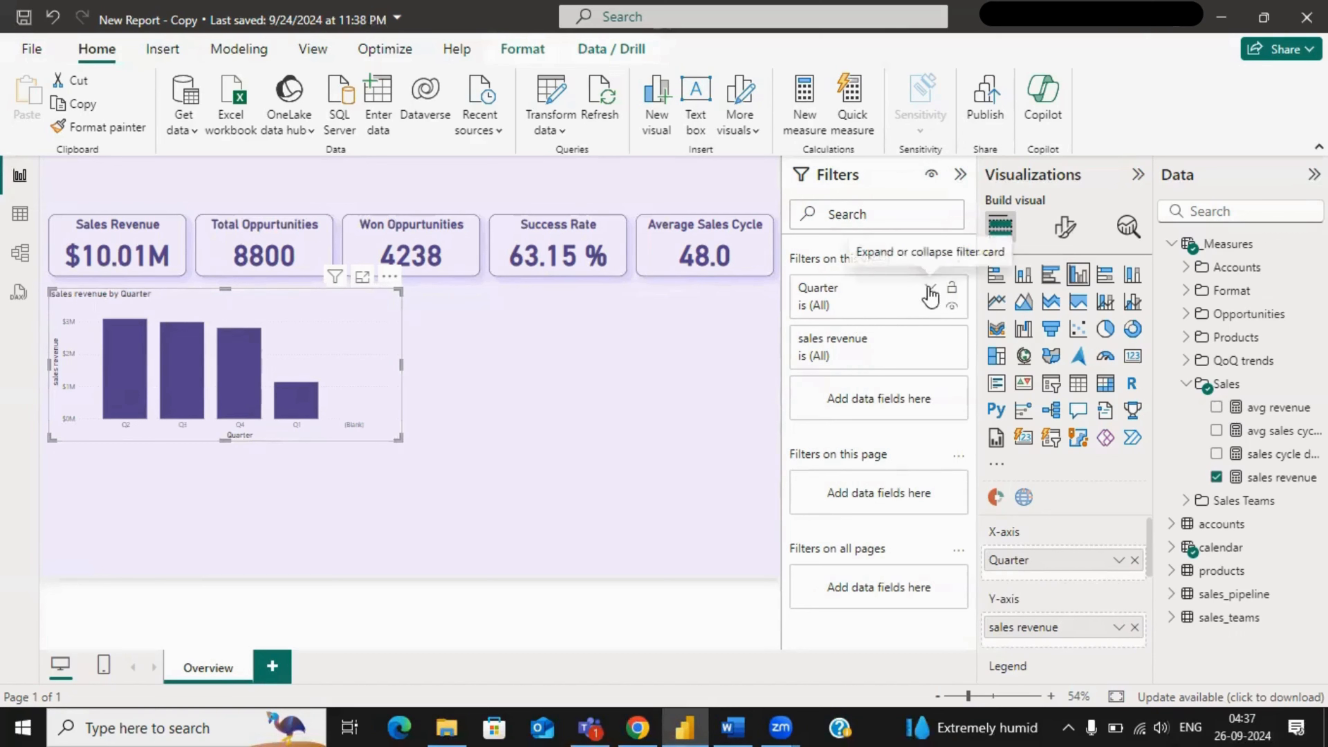
# - Filter the column chart's Quarter field with basic filtering, keeping Q1 to Q4 and excluding (Blank)
pyautogui.click(929, 291)
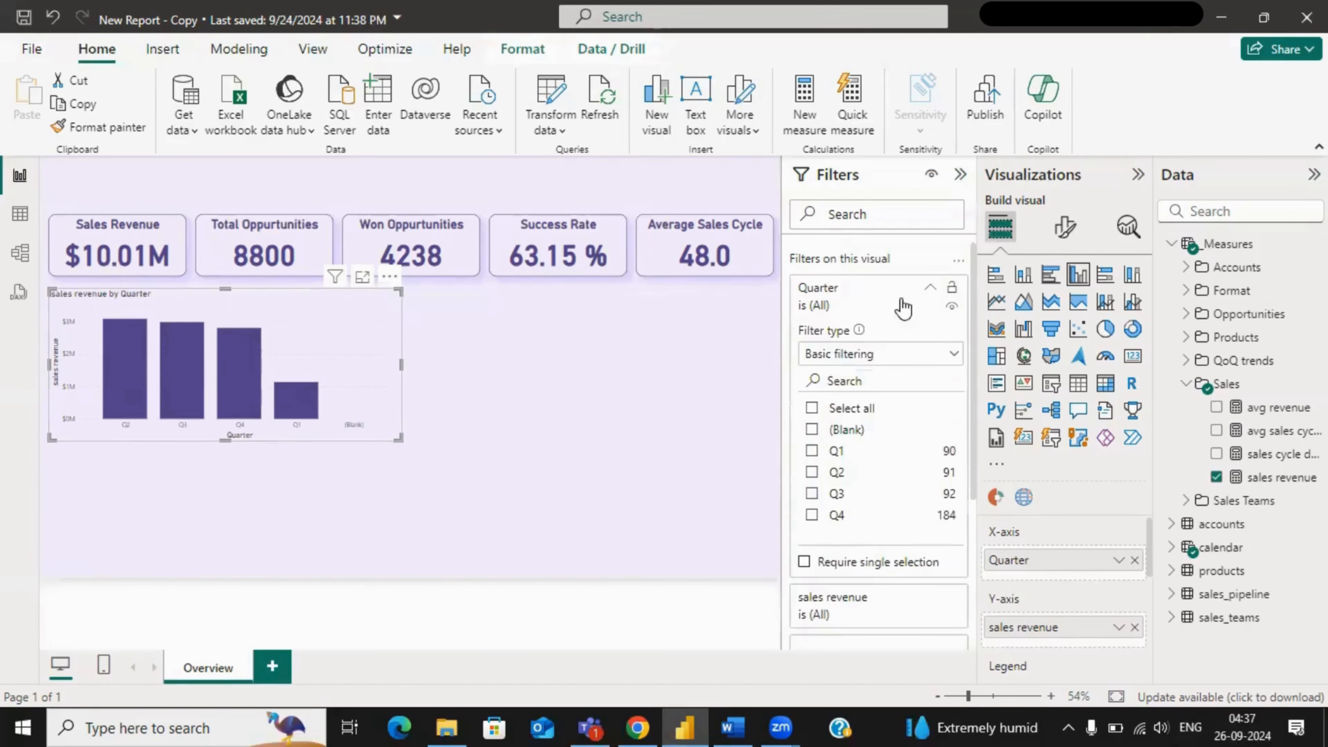
pyautogui.click(838, 360)
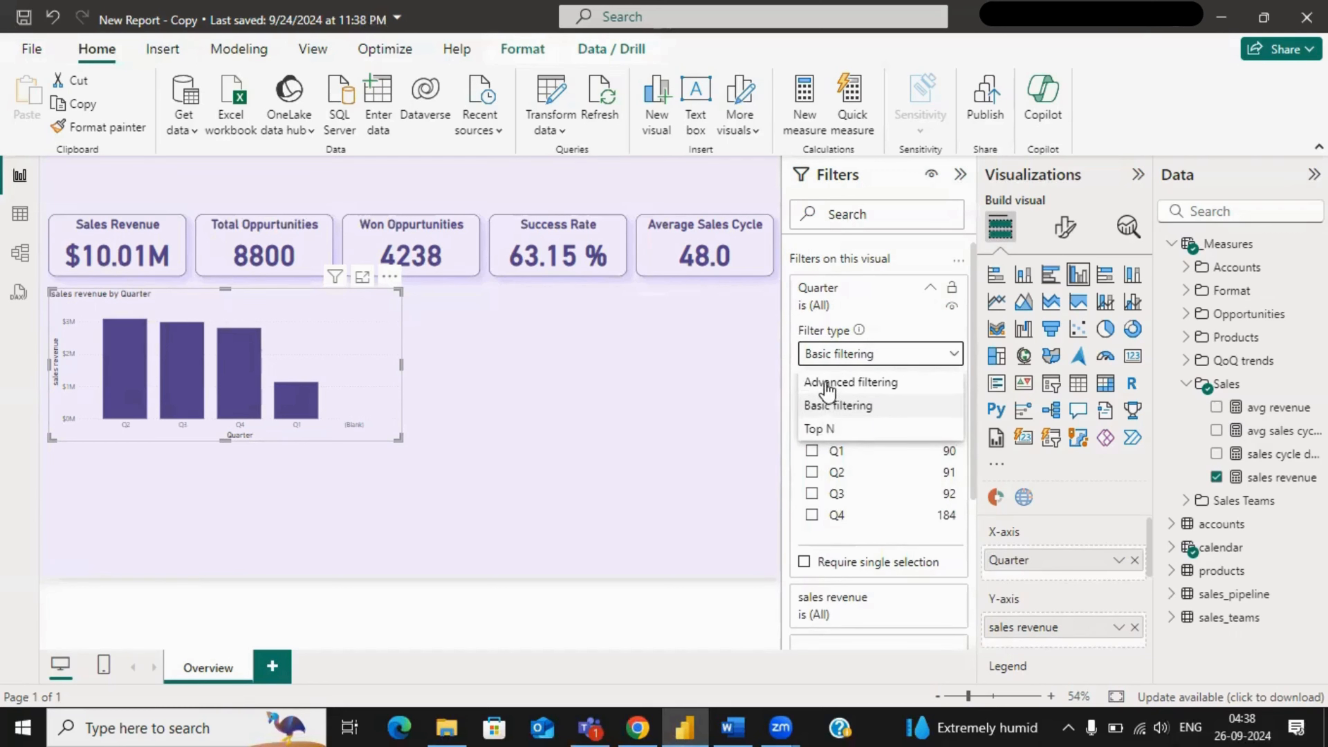
pyautogui.click(825, 316)
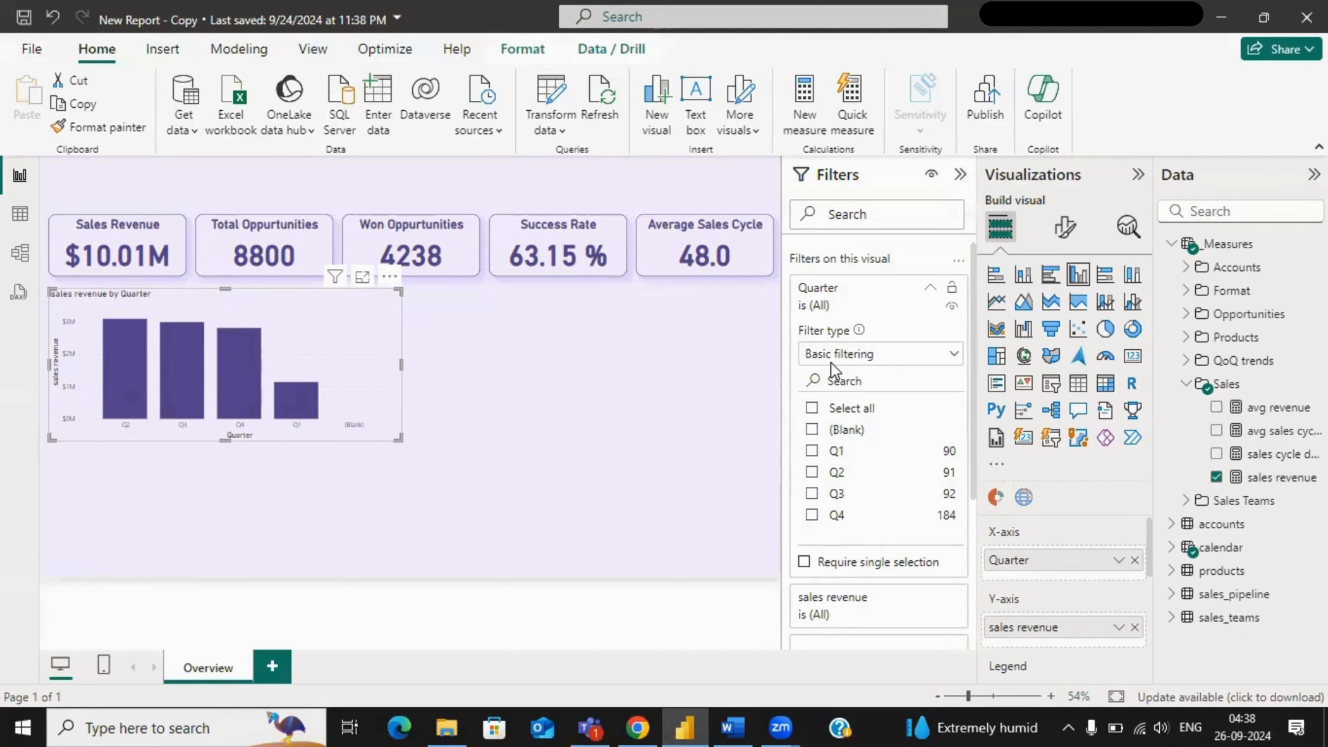
pyautogui.click(812, 408)
pyautogui.click(813, 430)
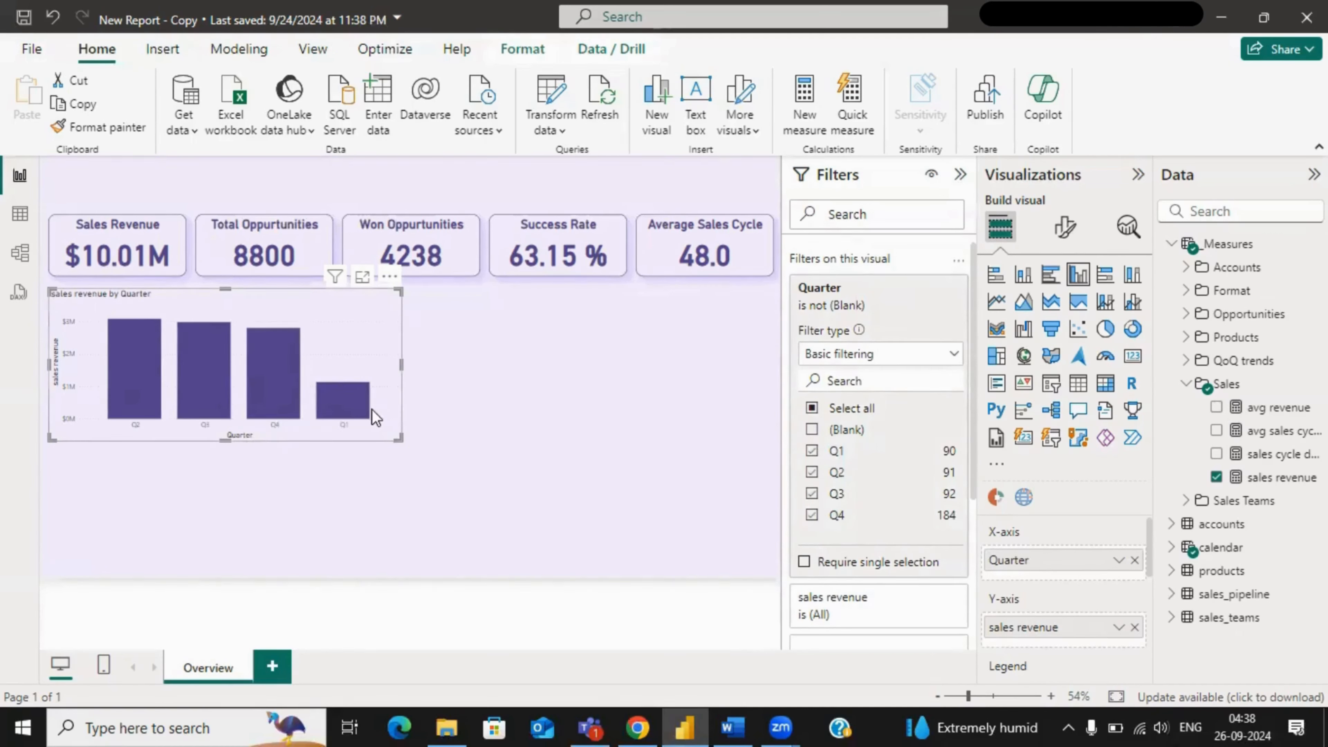
pyautogui.click(412, 477)
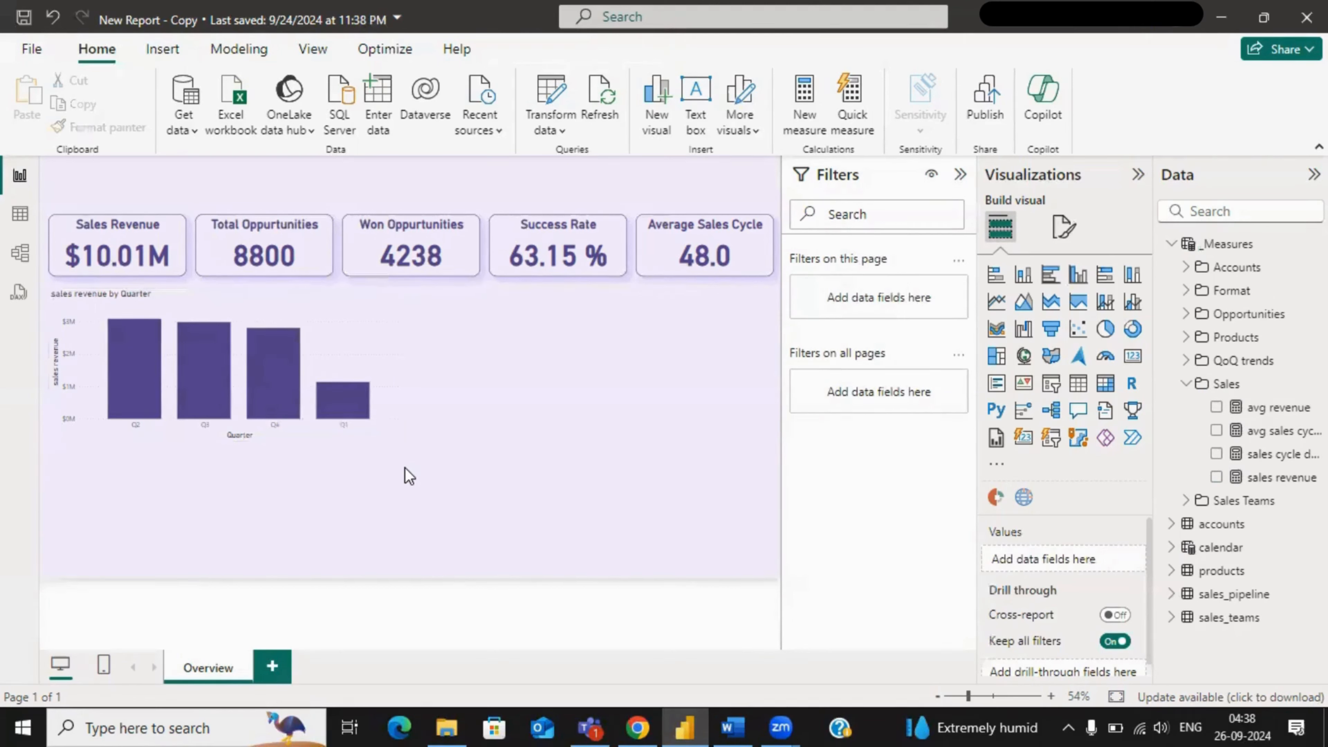
# - Capitalize the column chart's title so that it reads "Sales Revenue by Quarter"
pyautogui.click(395, 406)
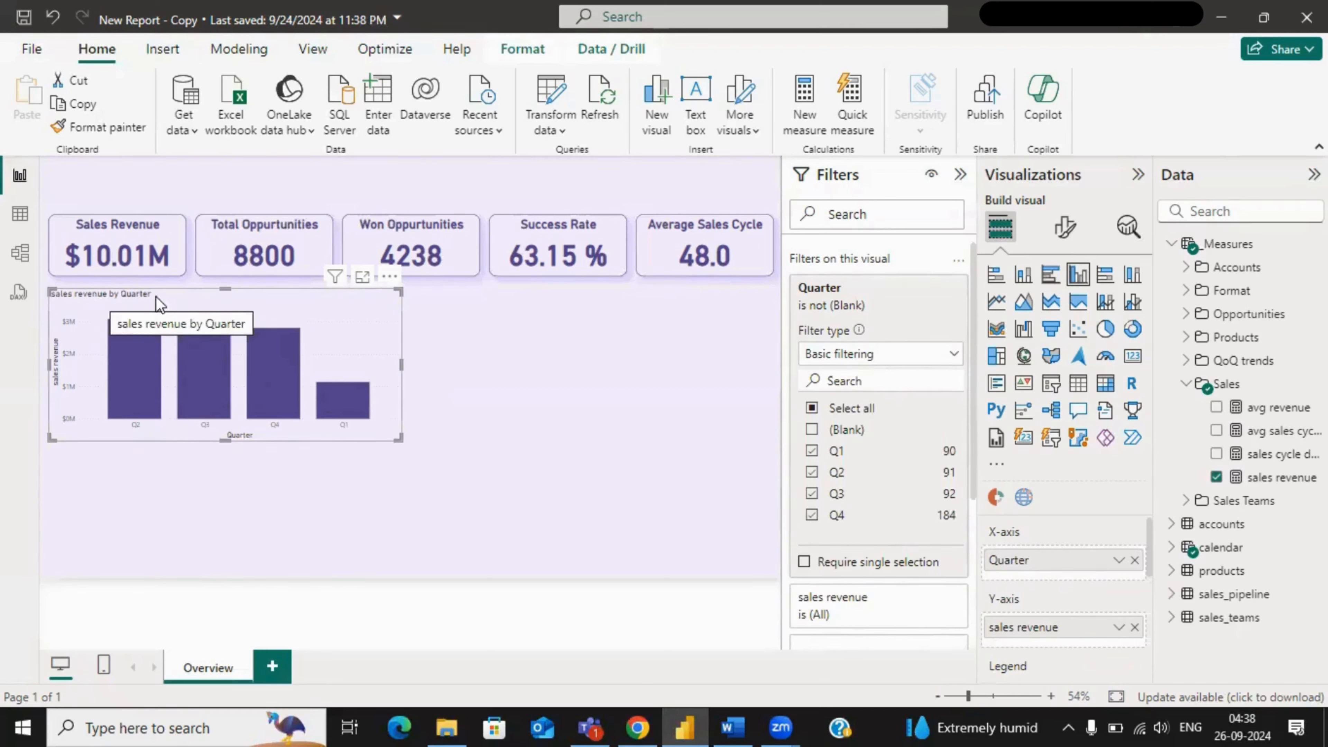
pyautogui.click(1066, 230)
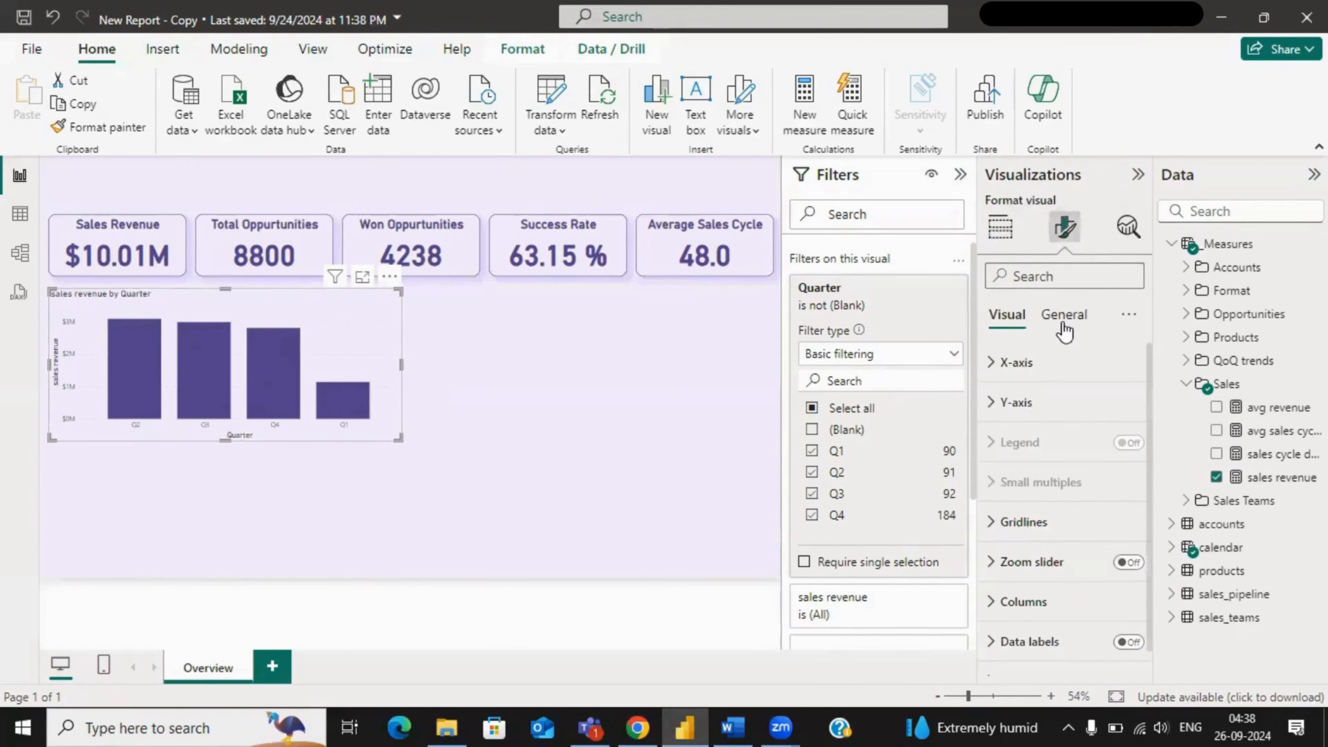
pyautogui.click(1064, 317)
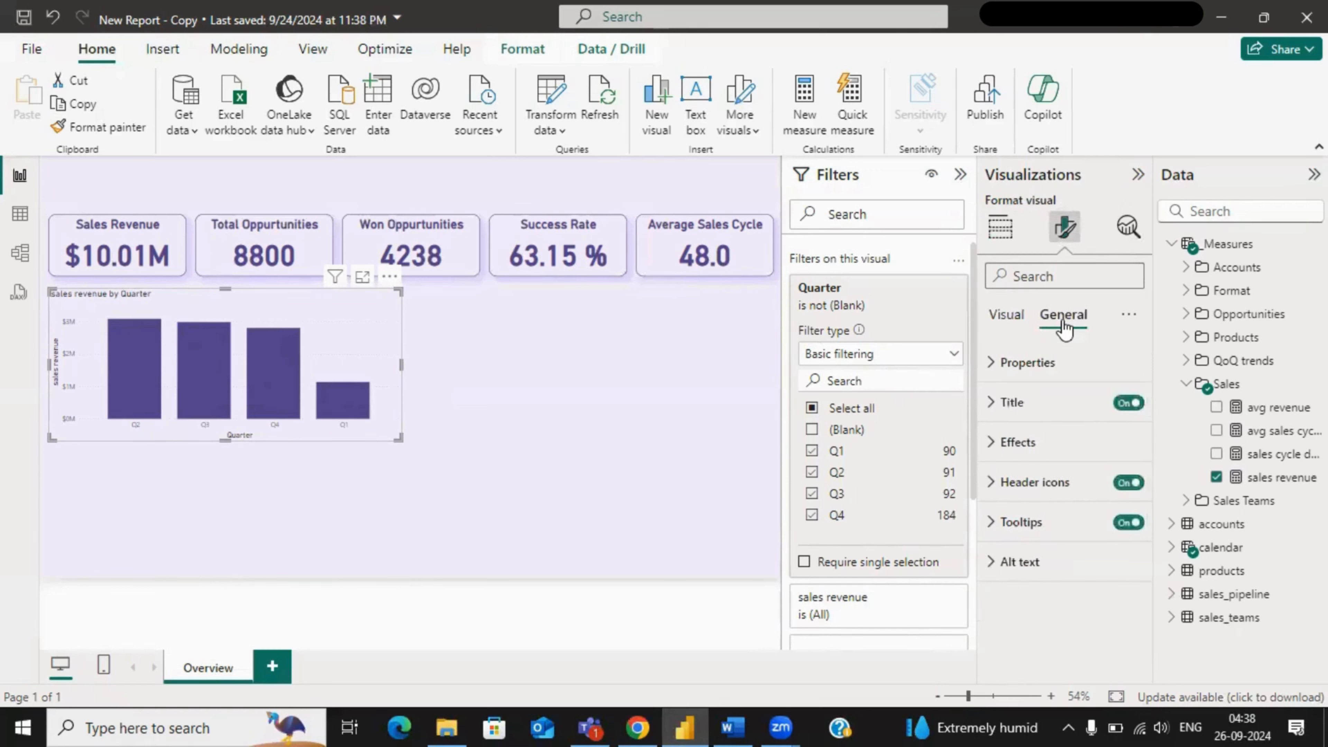
pyautogui.click(1011, 403)
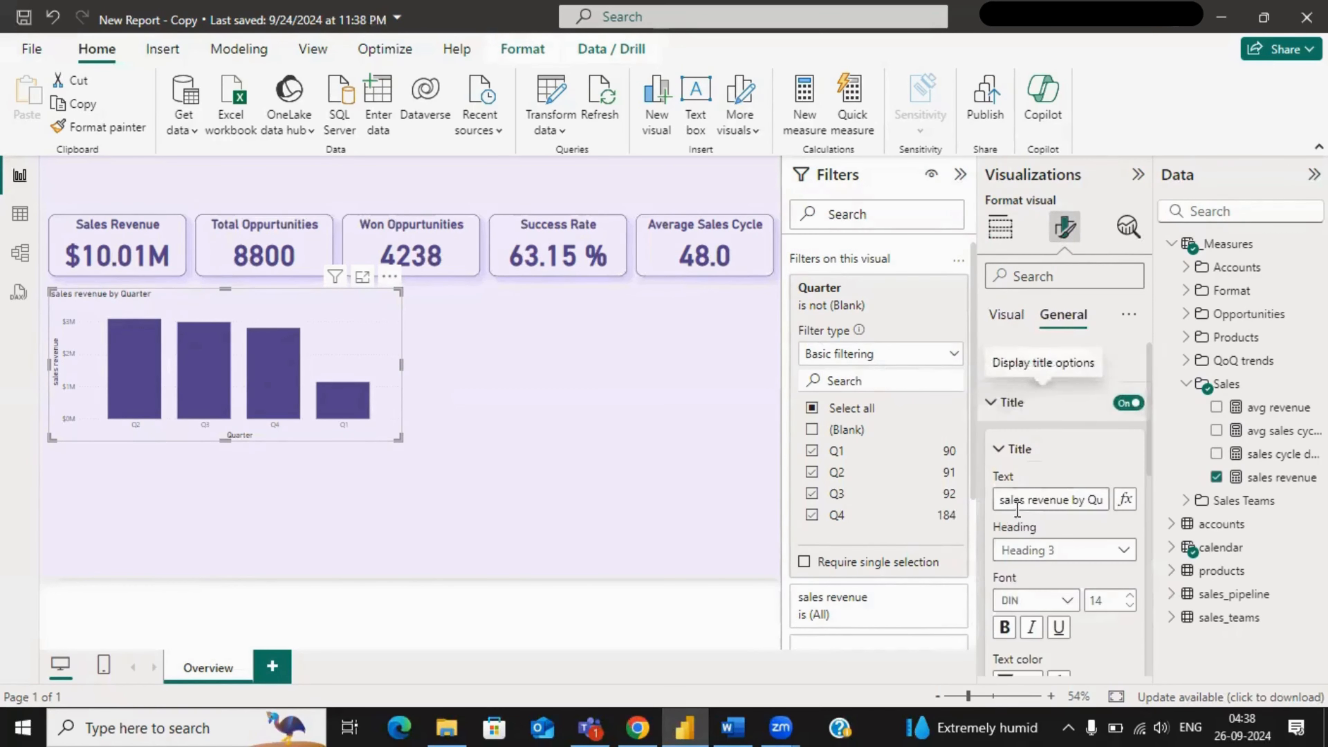
pyautogui.click(1006, 504)
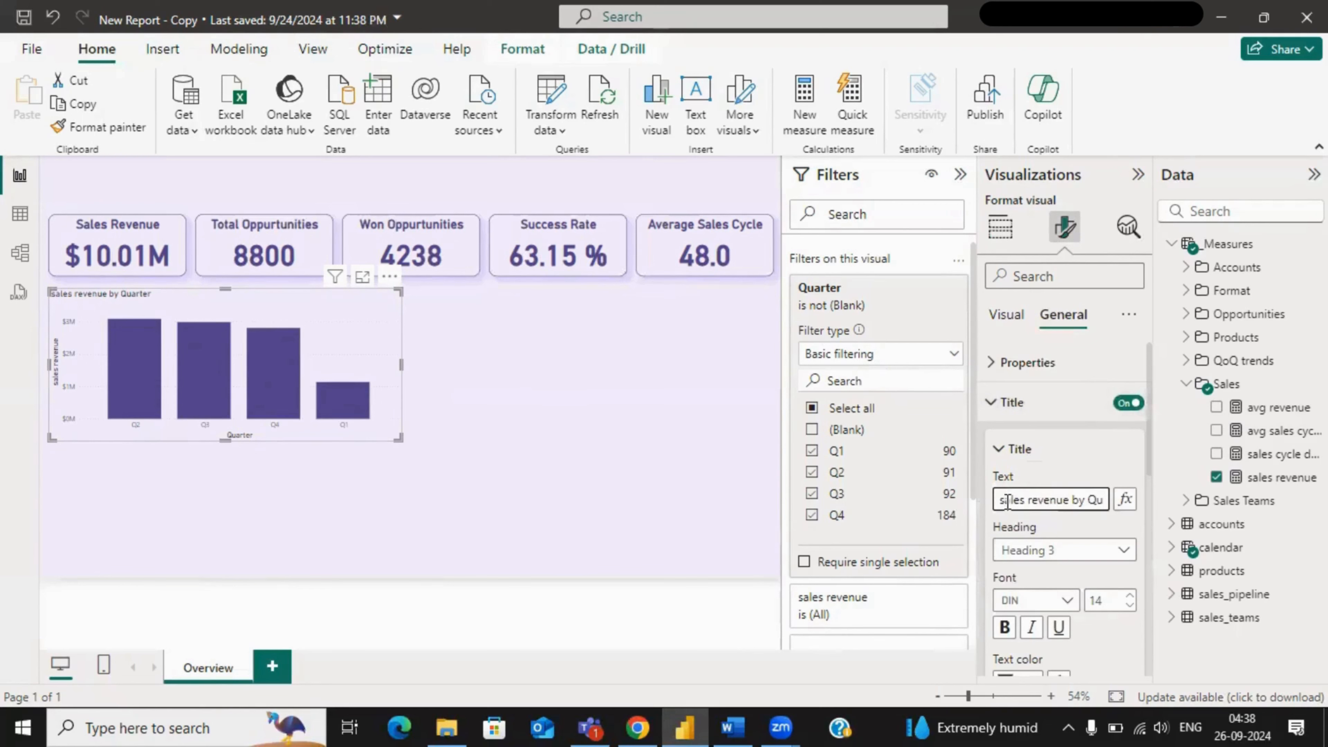
pyautogui.press('BackSpace')
pyautogui.write('S')
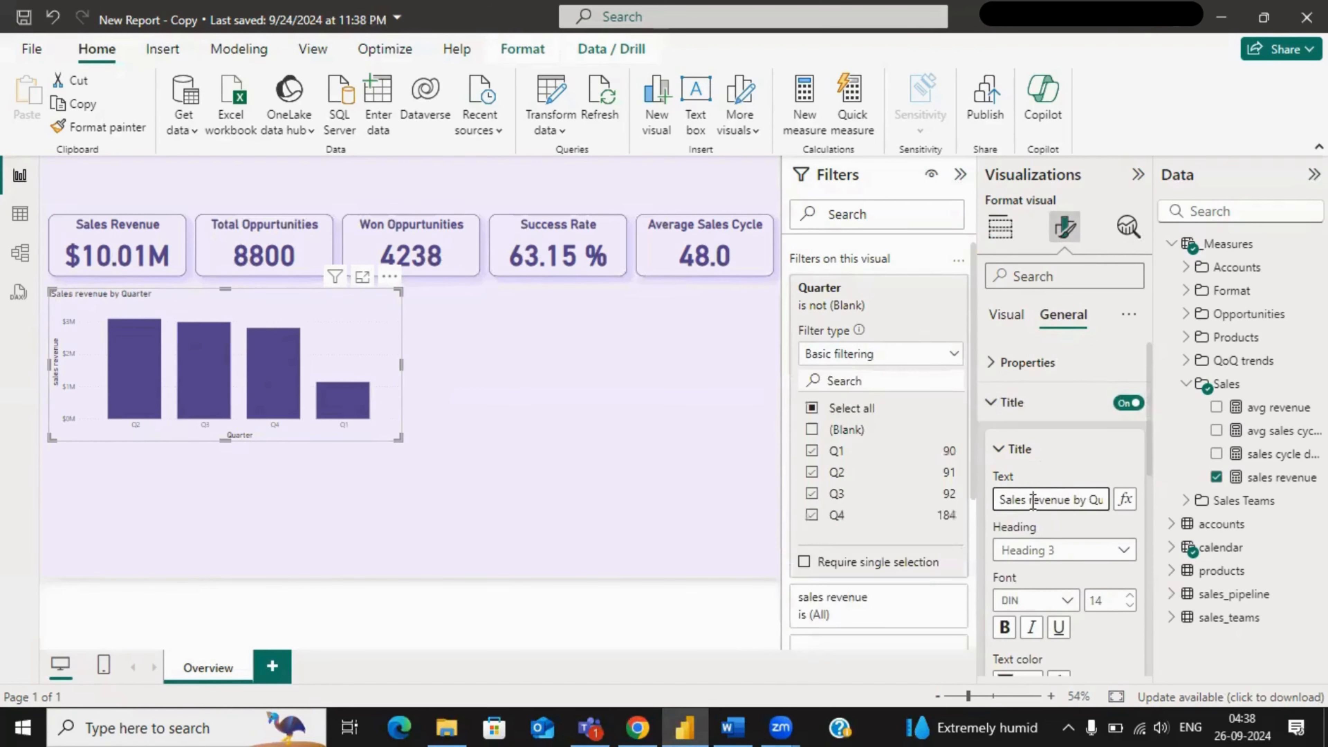
pyautogui.press('BackSpace')
pyautogui.write('R')
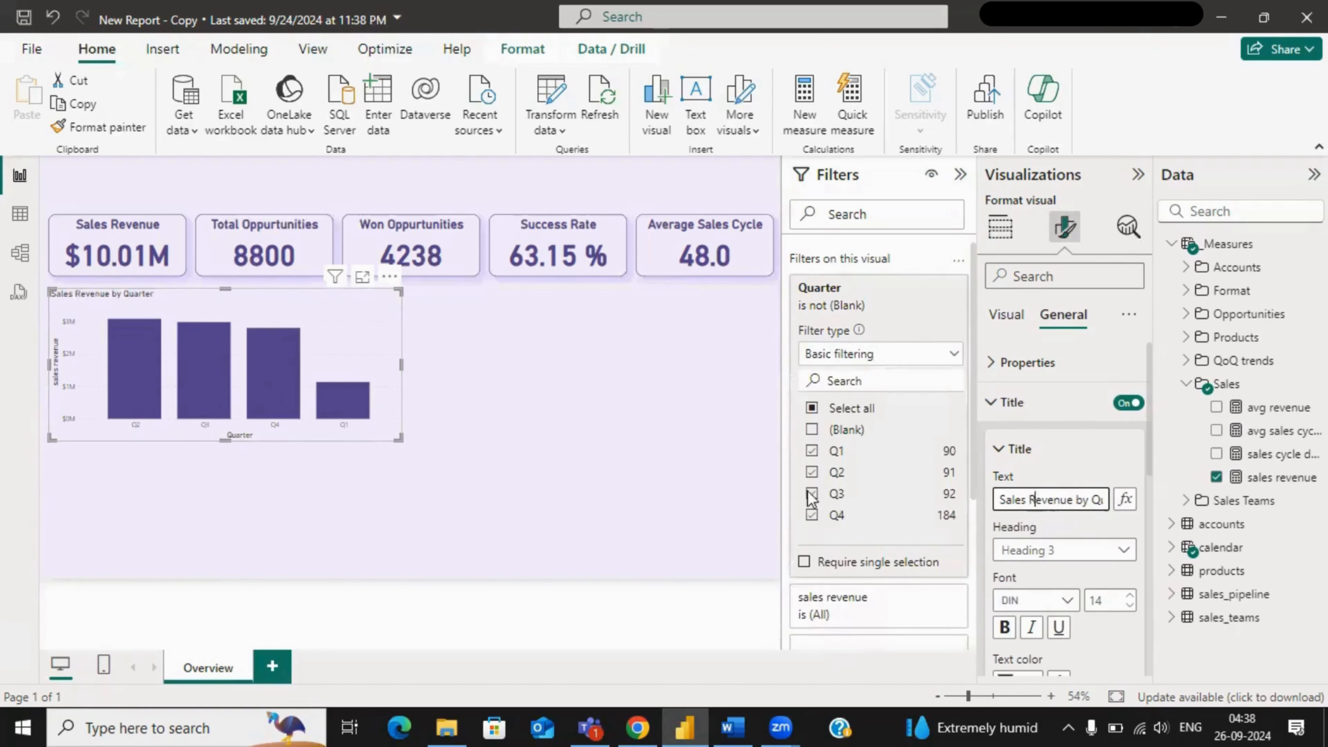
# - Make the column chart's title bold, color it dark purple and center it horizontally
pyautogui.click(1011, 631)
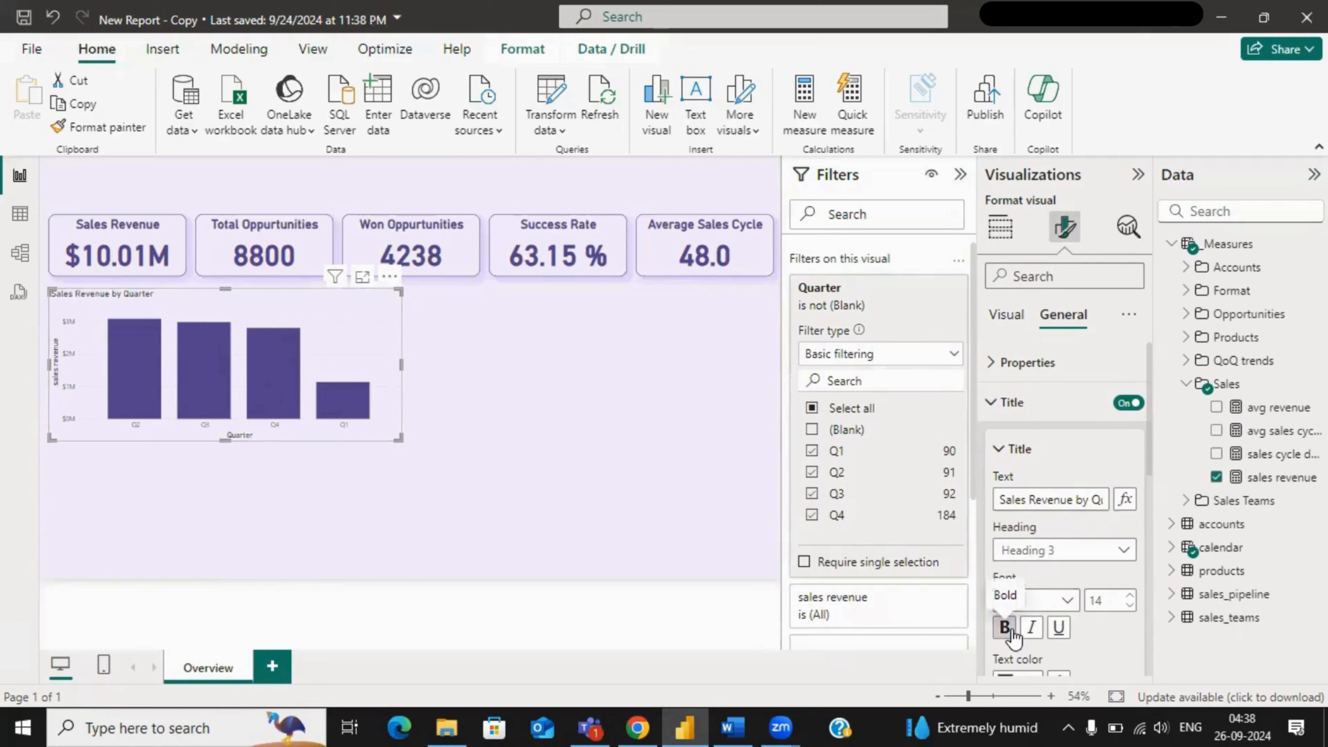
pyautogui.scroll(-2, 1093, 624)
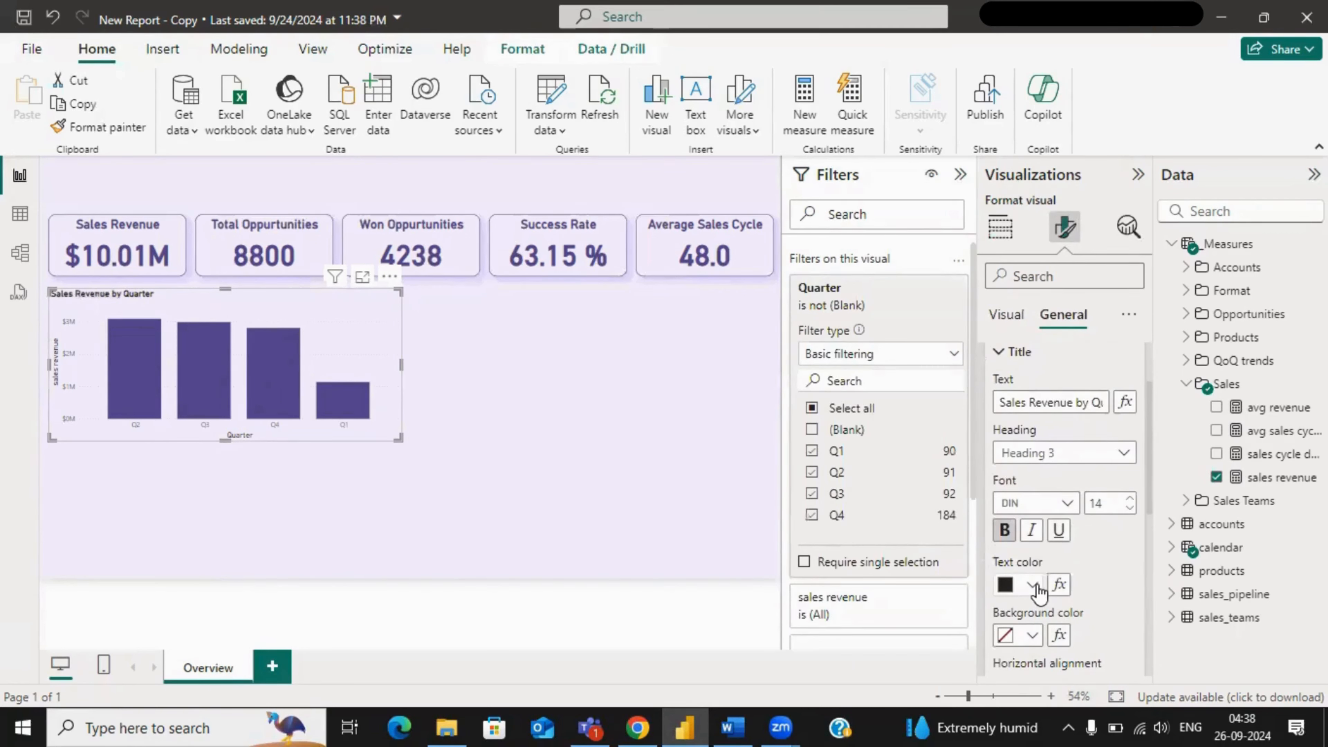
pyautogui.click(1034, 584)
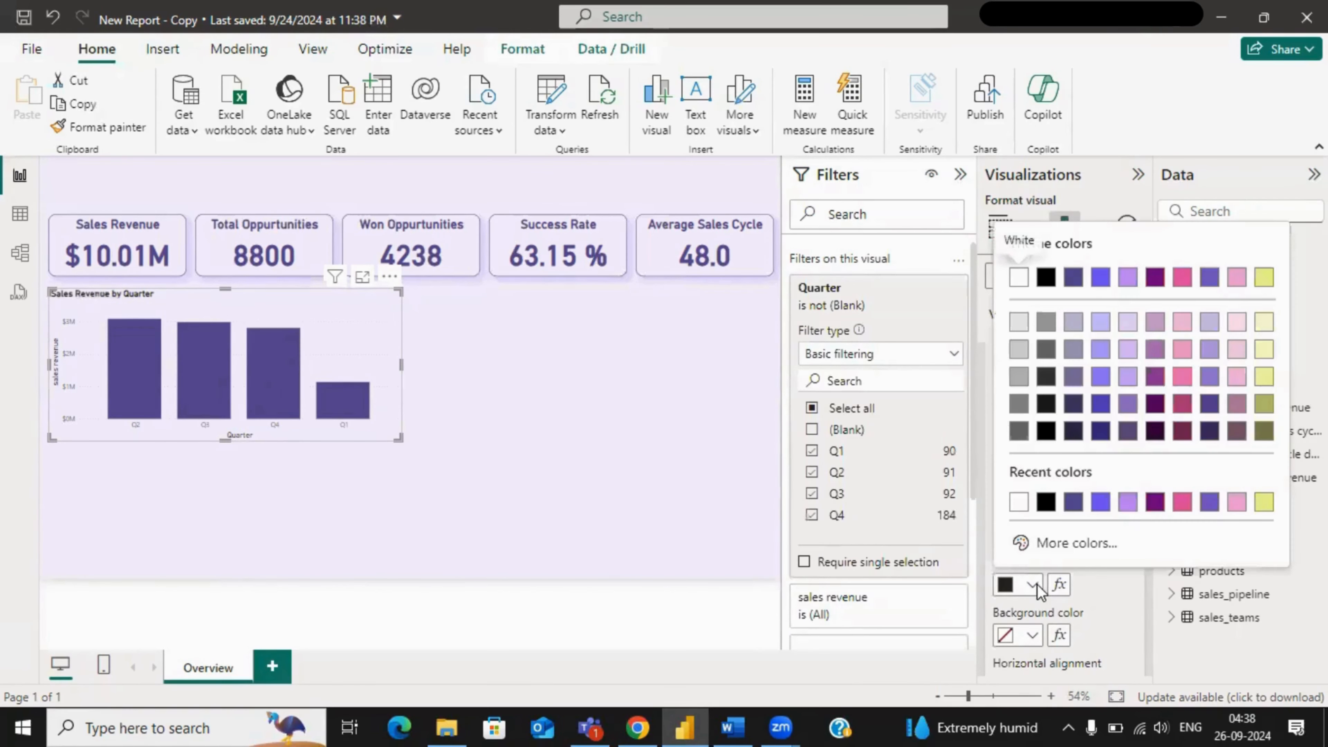
pyautogui.click(1071, 503)
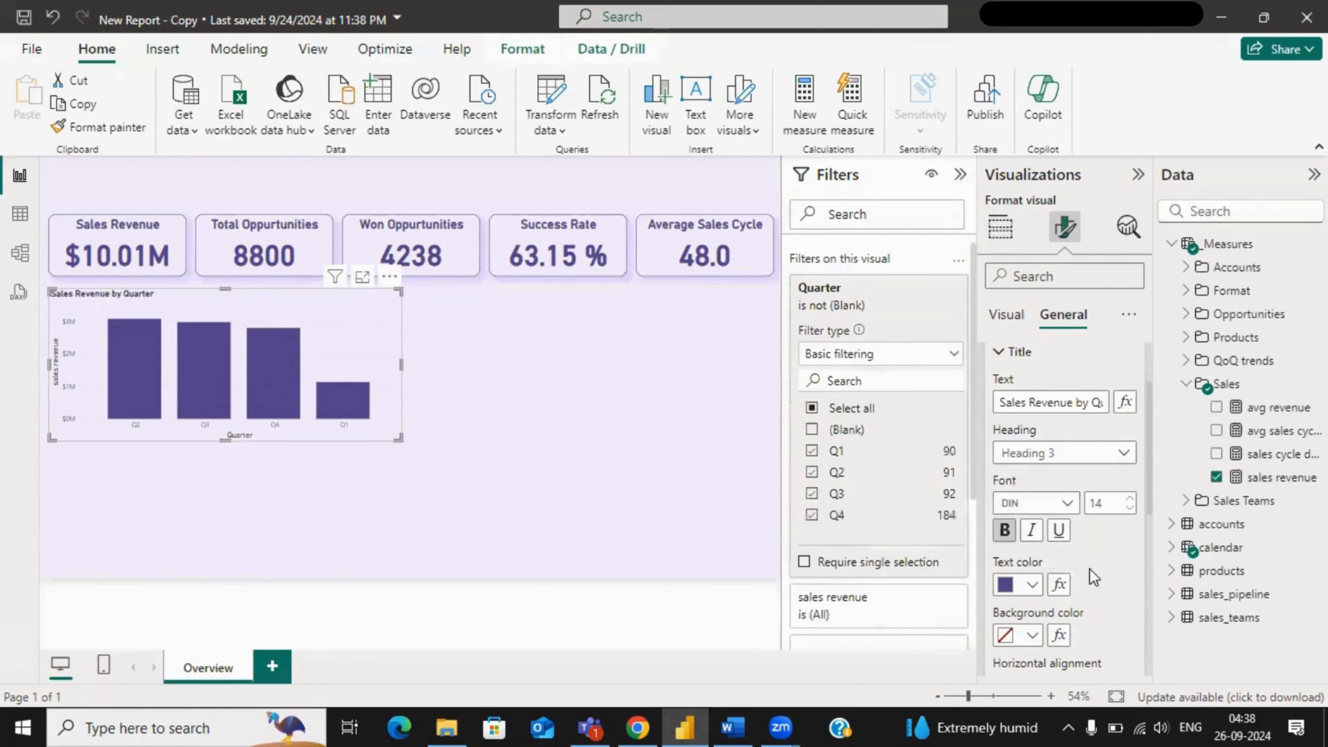
pyautogui.scroll(-2, 1103, 570)
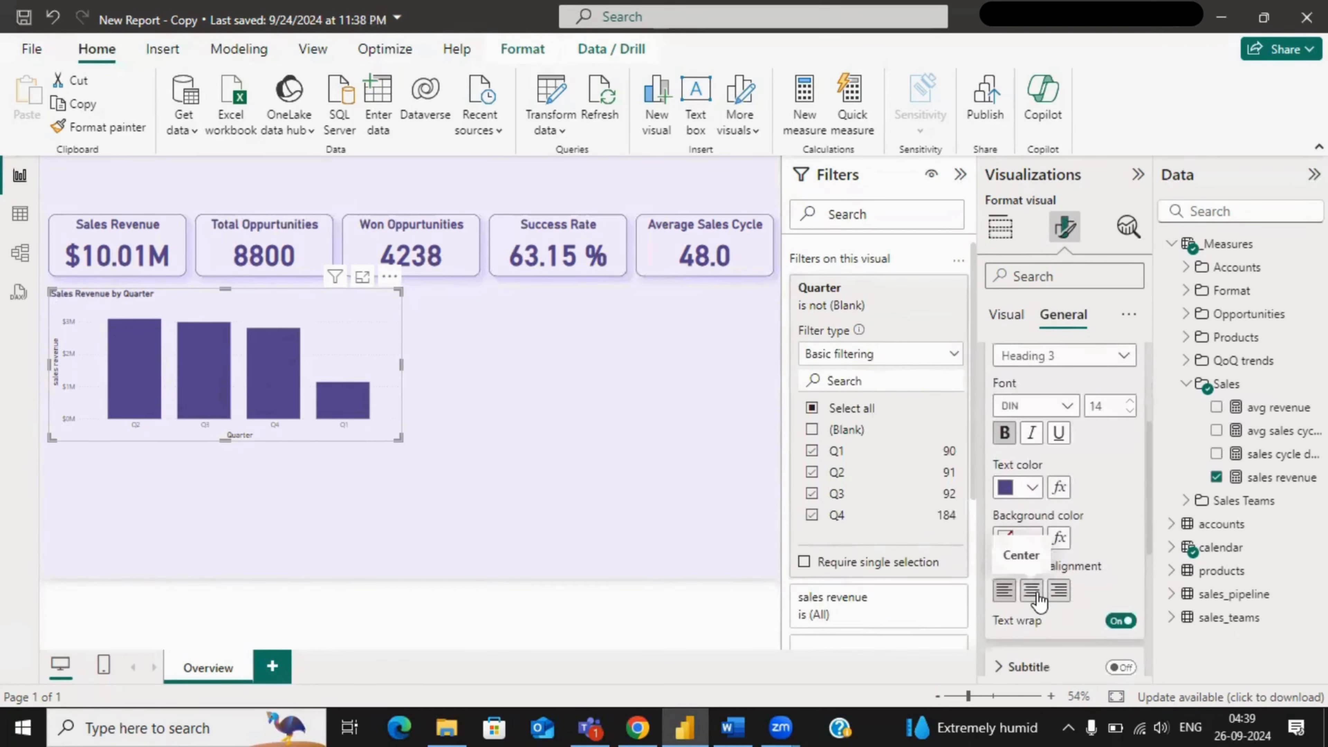
pyautogui.click(1034, 592)
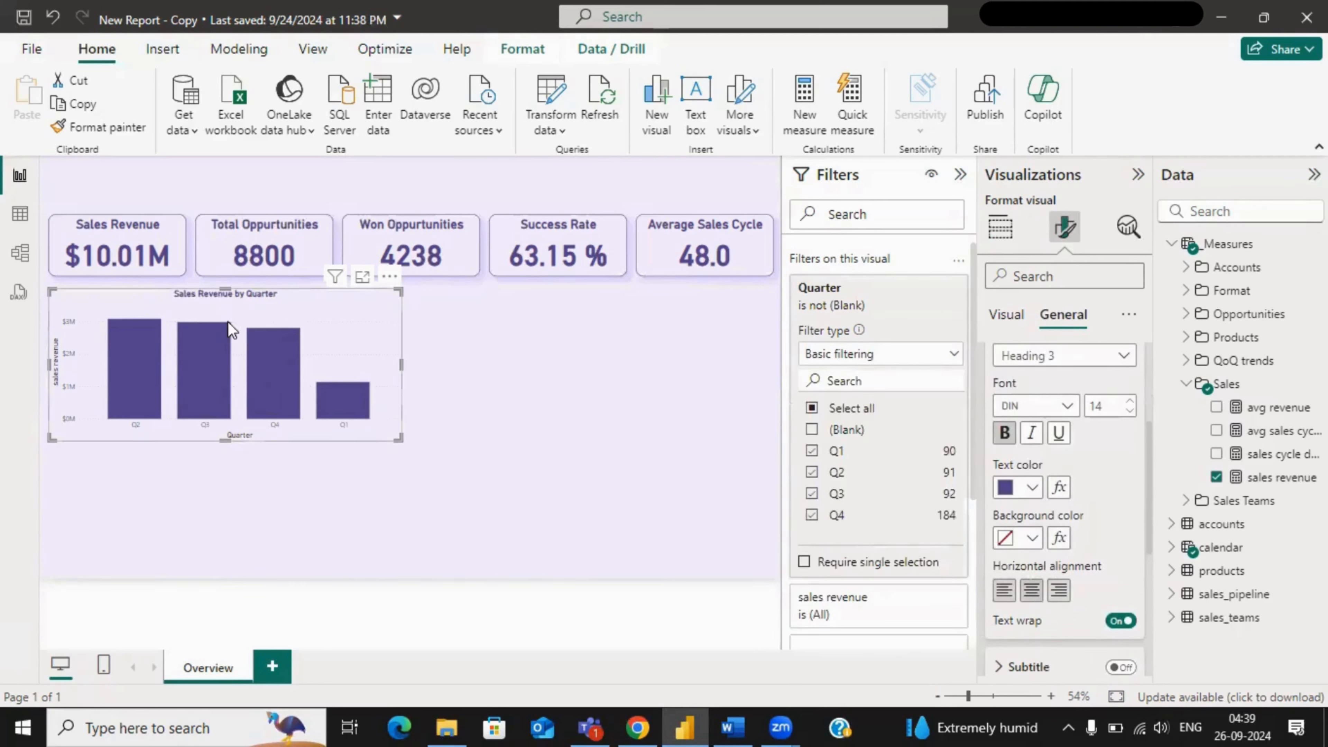
pyautogui.scroll(-4, 1092, 434)
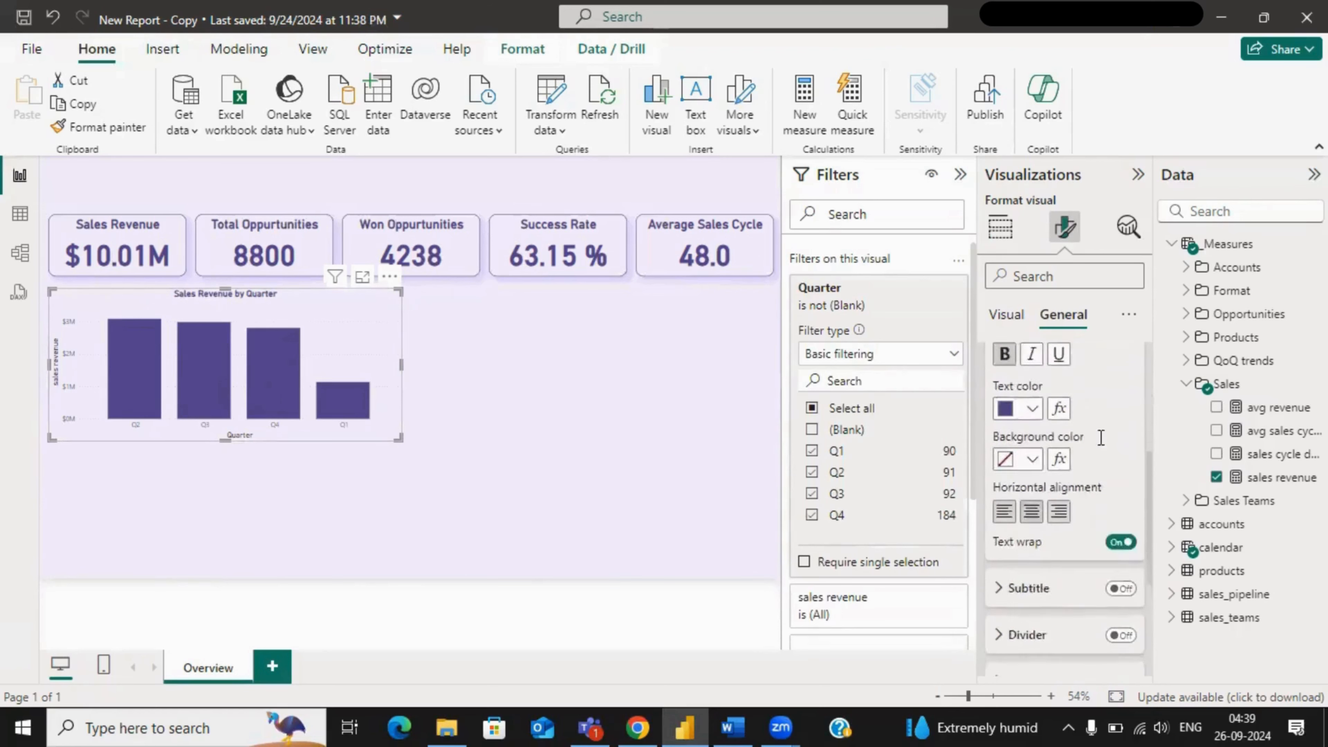
pyautogui.scroll(8, 1109, 418)
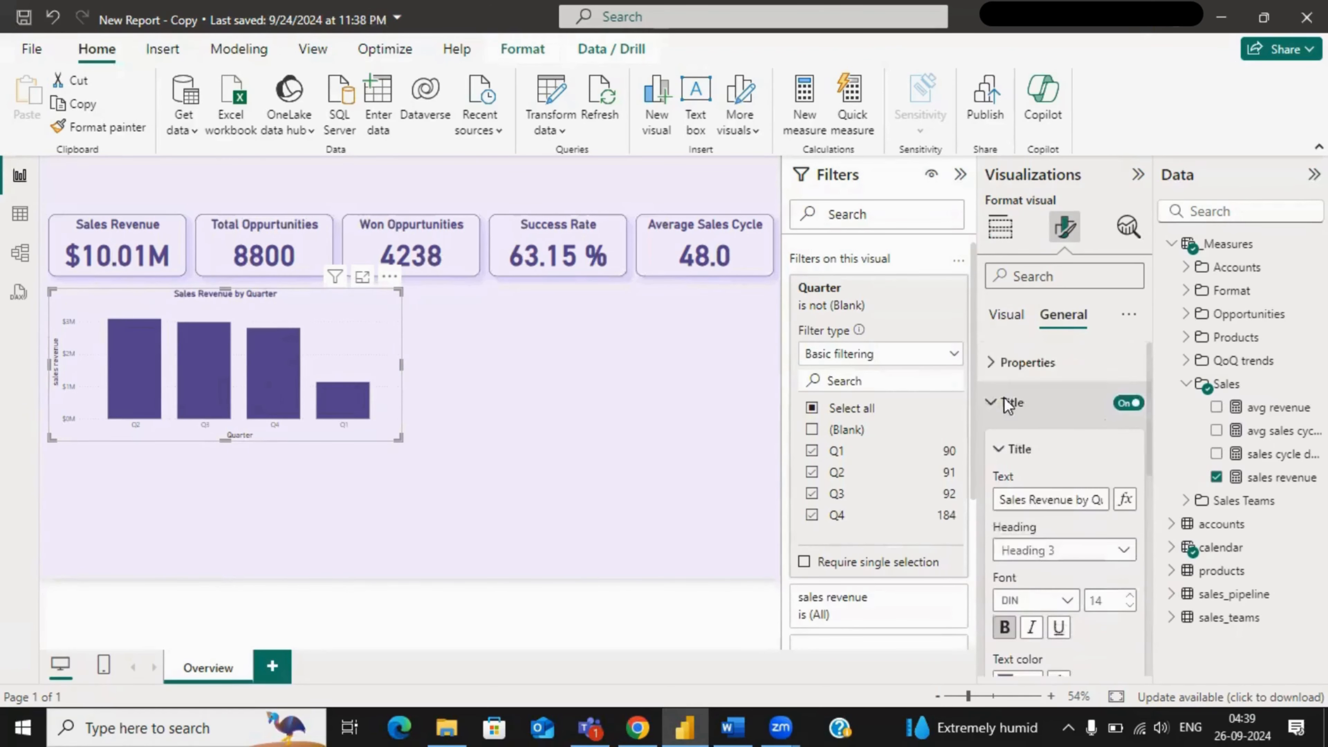
pyautogui.click(1010, 405)
# - Give the column chart a dark purple visual border with 15 px rounded corners
pyautogui.click(1018, 443)
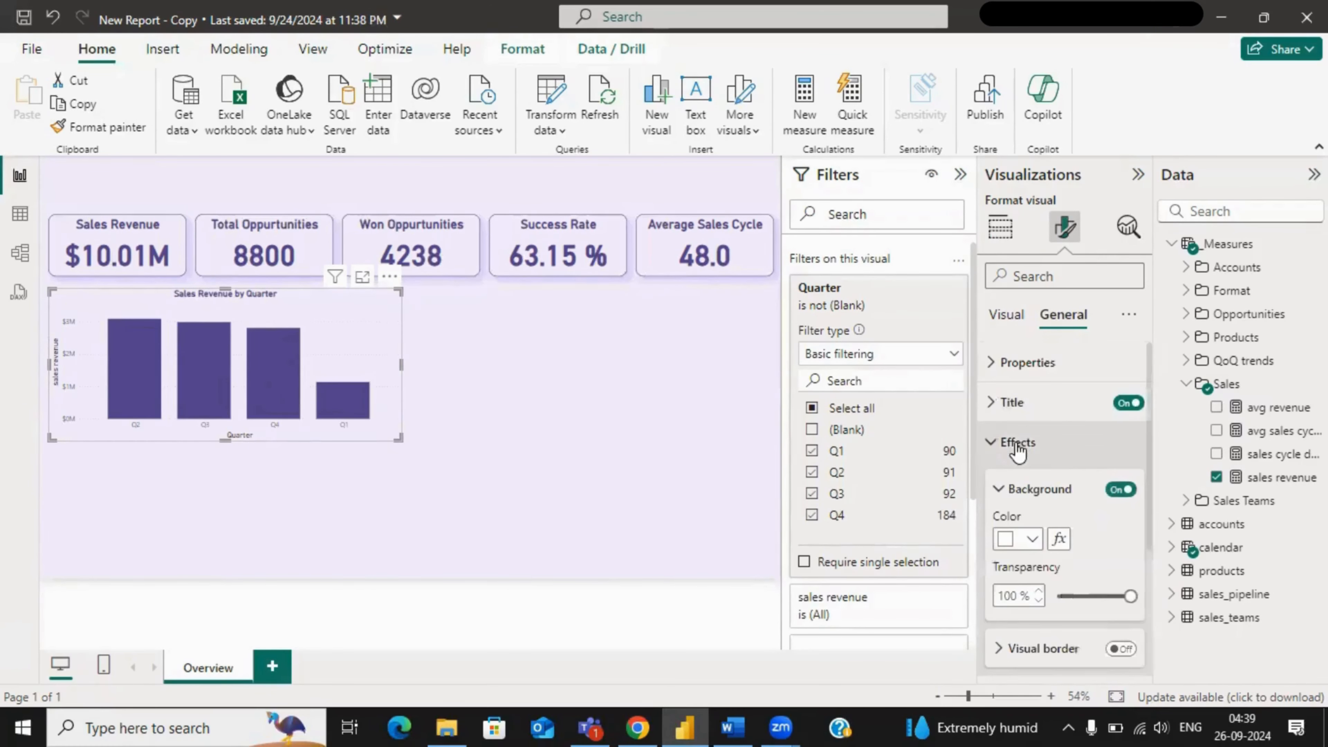
pyautogui.scroll(-2, 1118, 515)
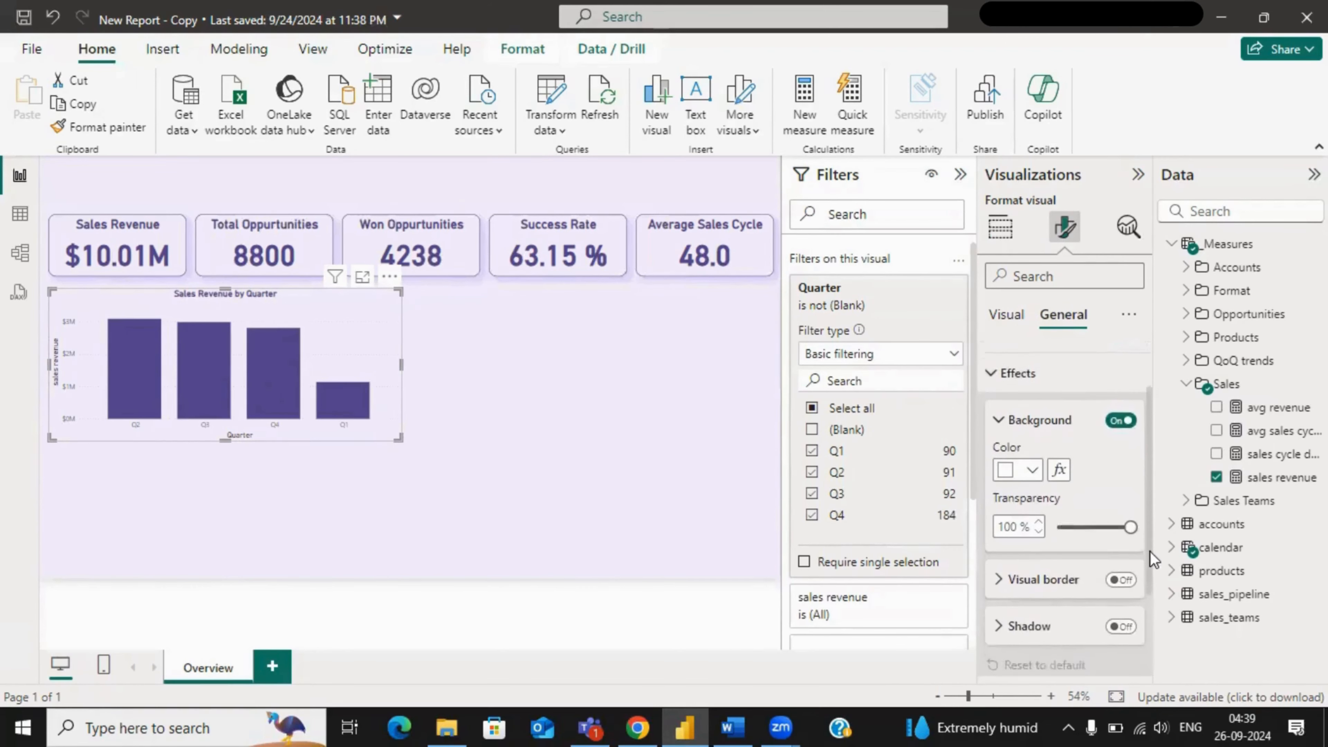
pyautogui.click(1032, 446)
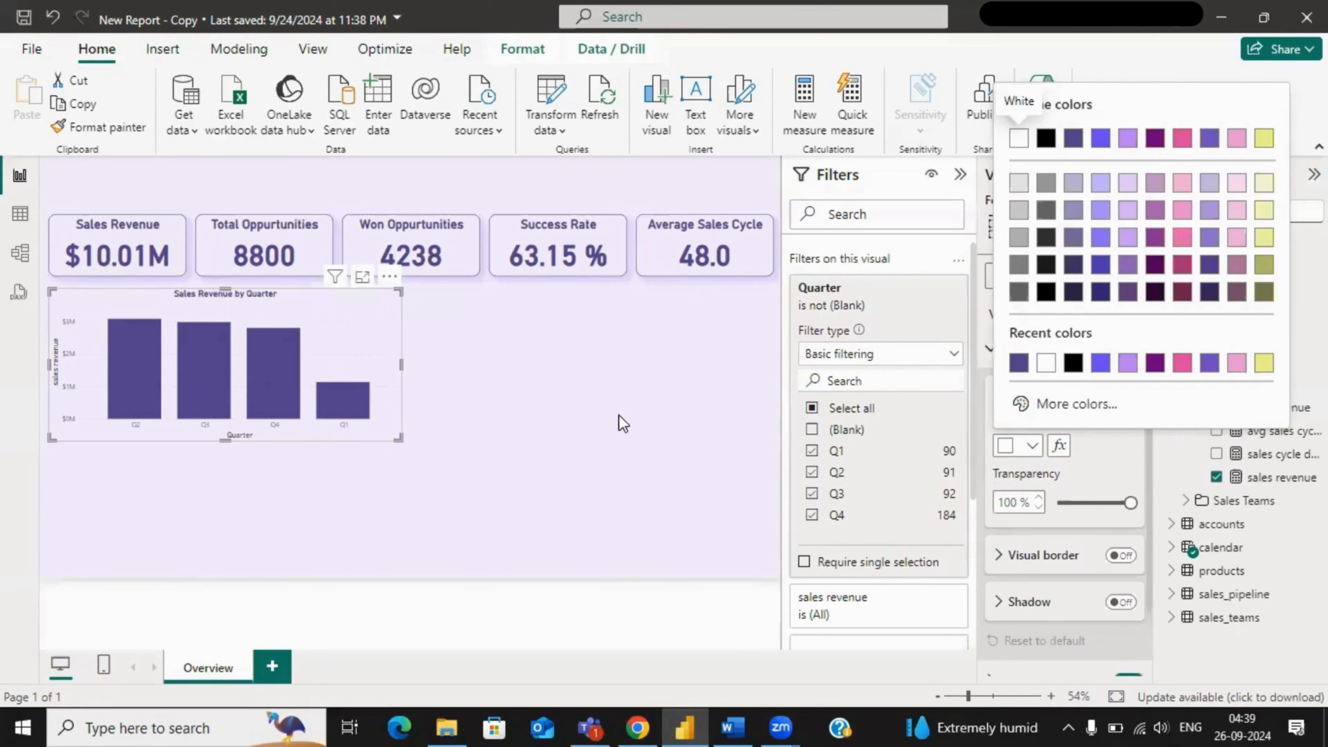
pyautogui.click(1090, 449)
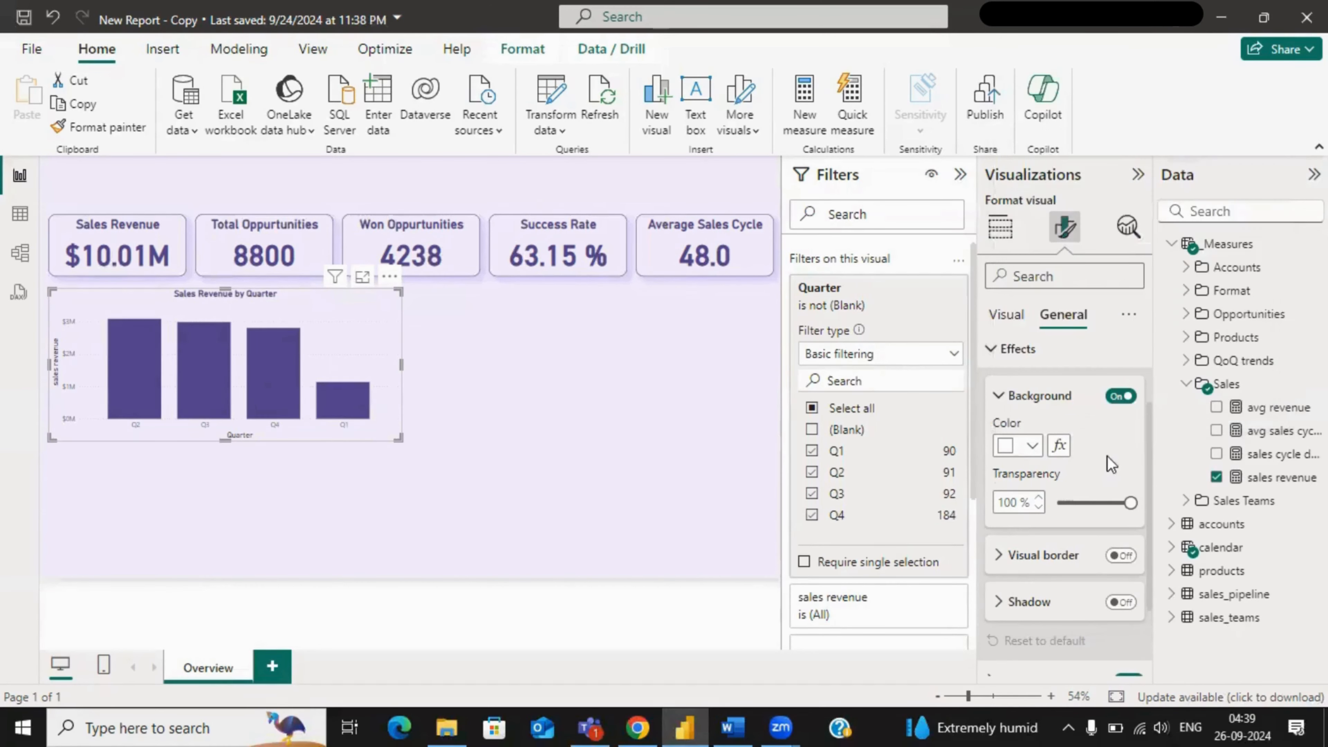
pyautogui.click(999, 395)
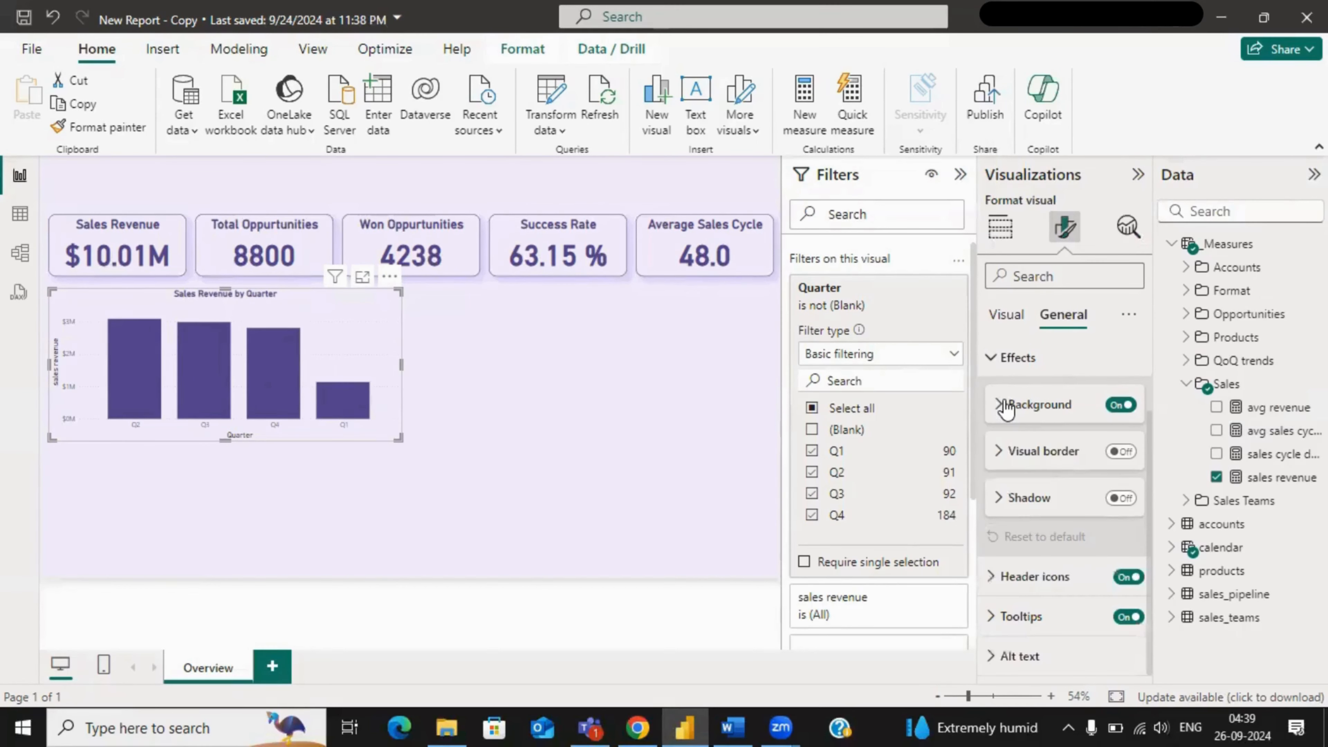
pyautogui.click(1042, 451)
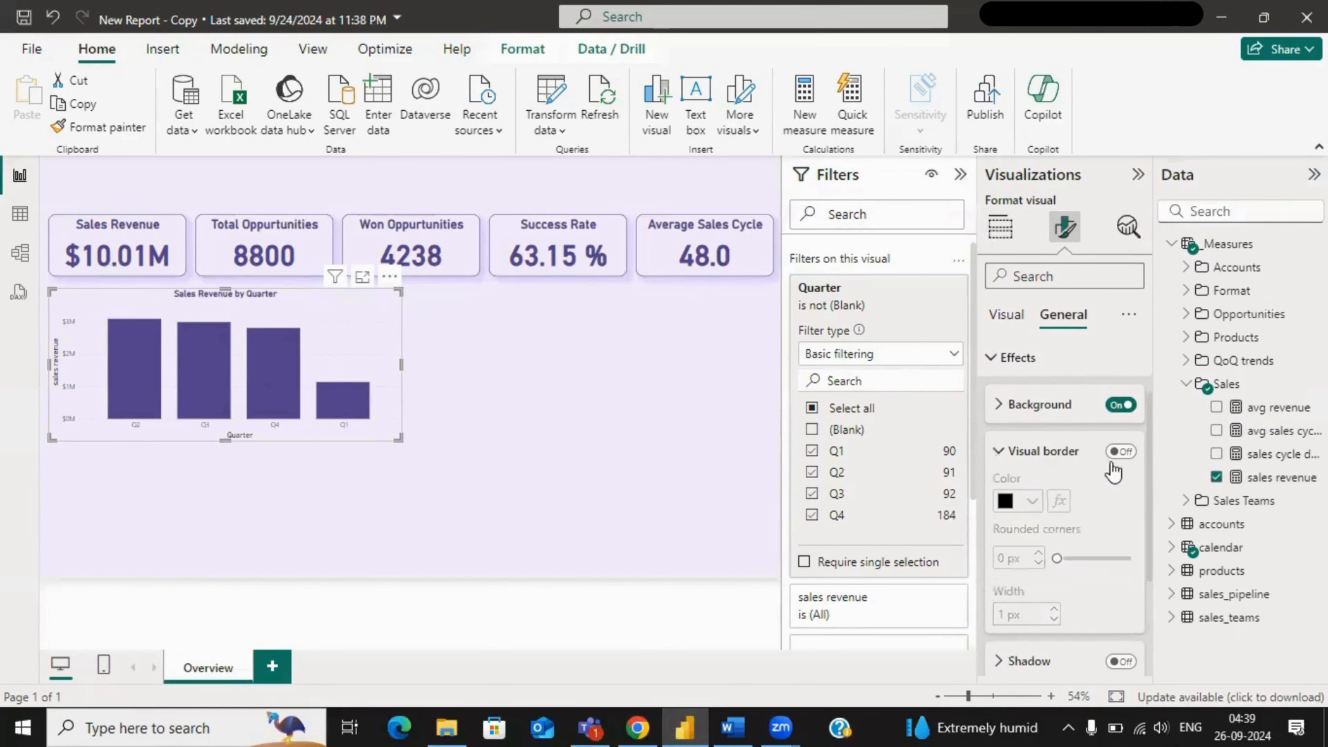
pyautogui.click(1119, 451)
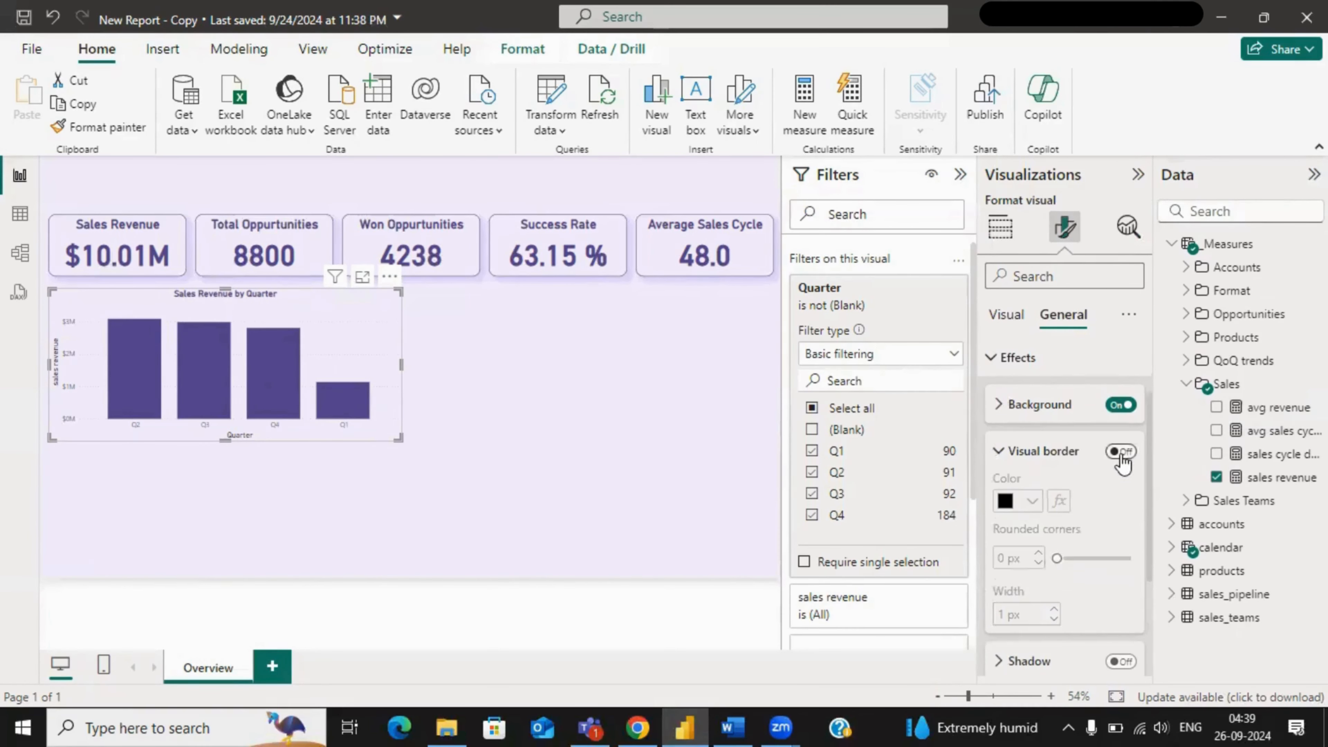
pyautogui.click(1033, 502)
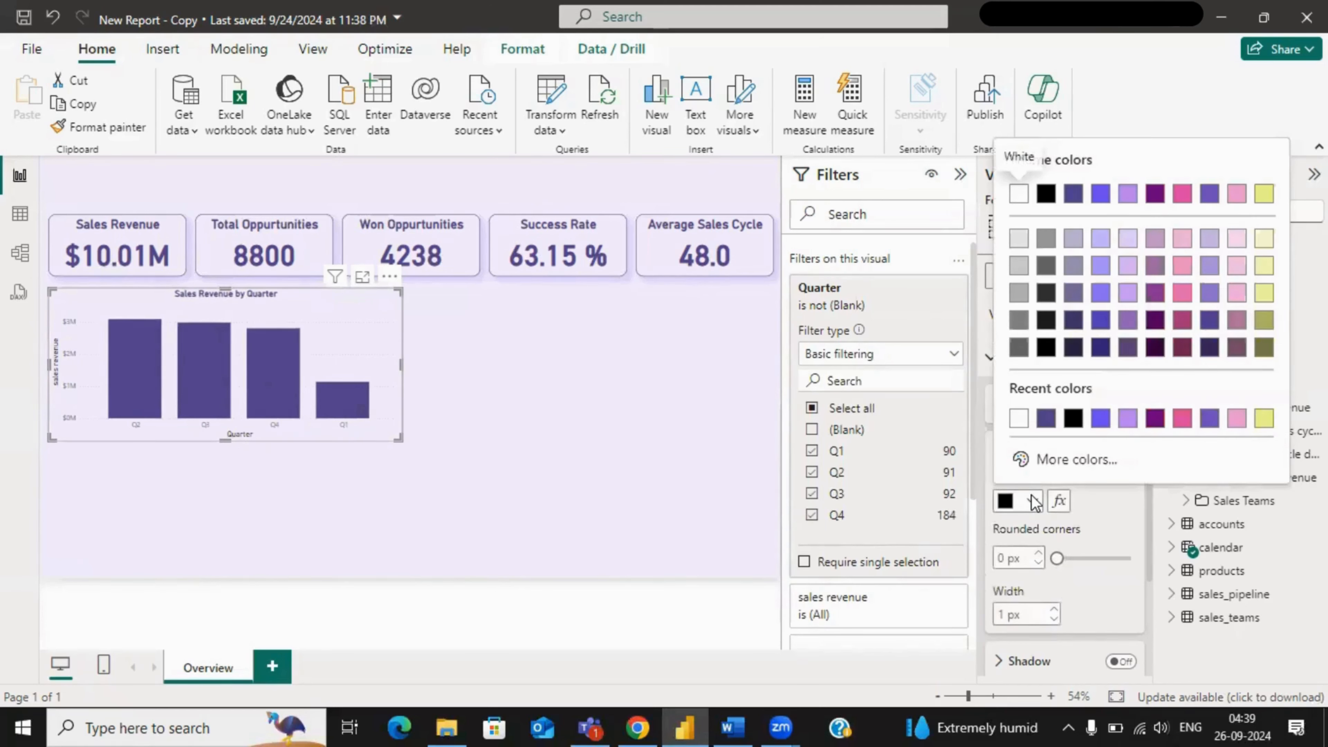
pyautogui.click(1046, 418)
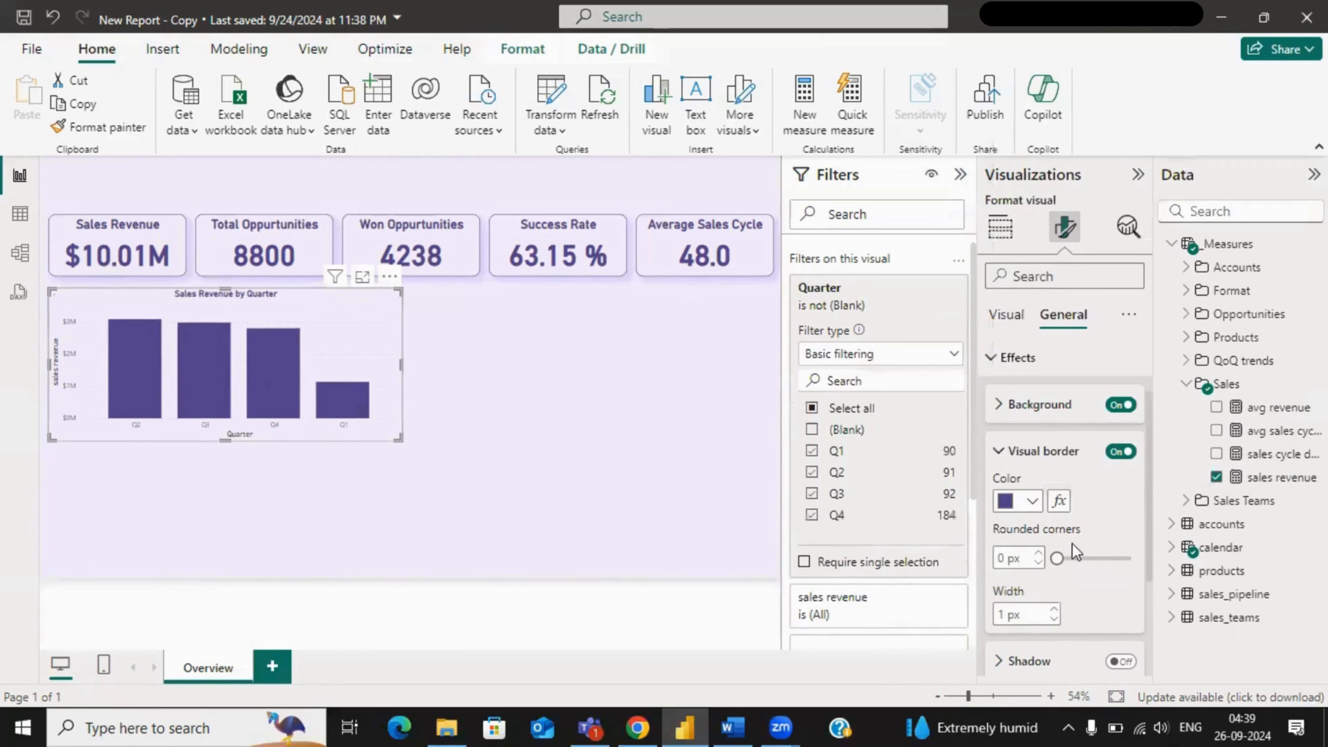
pyautogui.moveTo(1056, 559); pyautogui.dragTo(1092, 561)
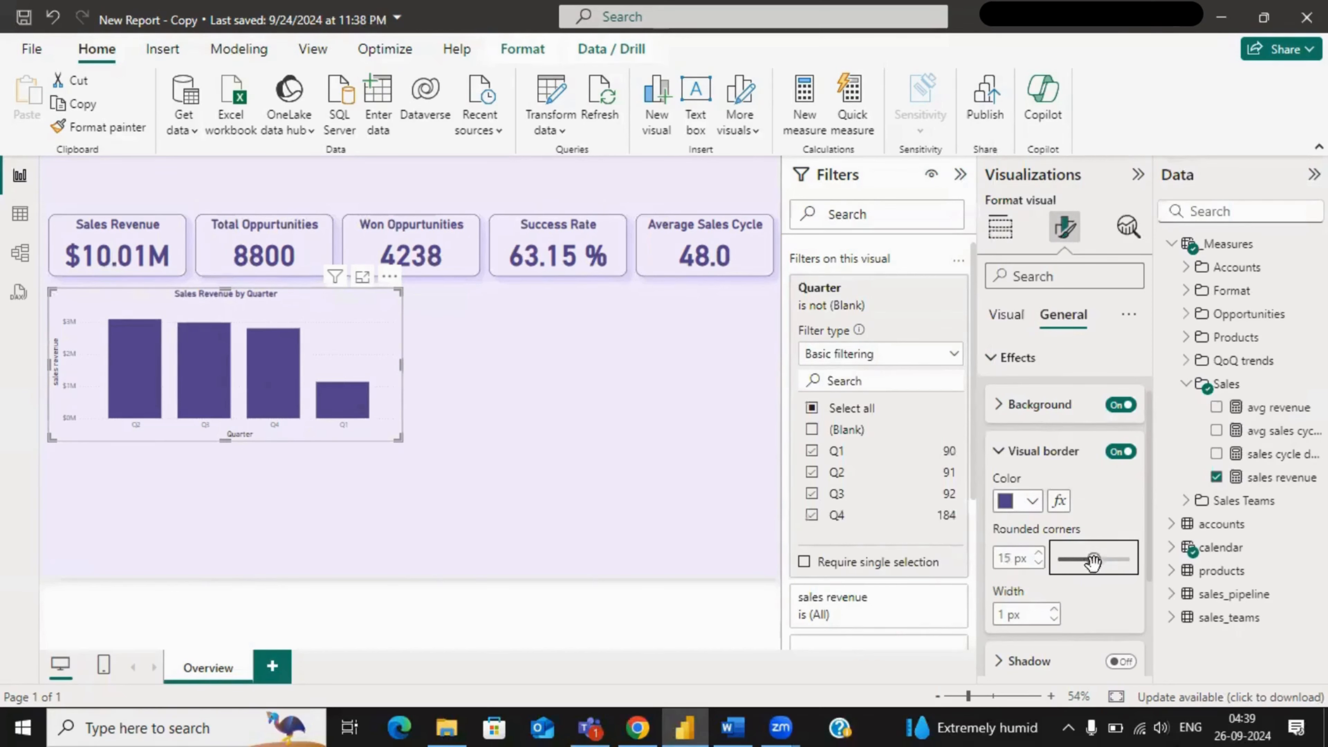
pyautogui.click(695, 529)
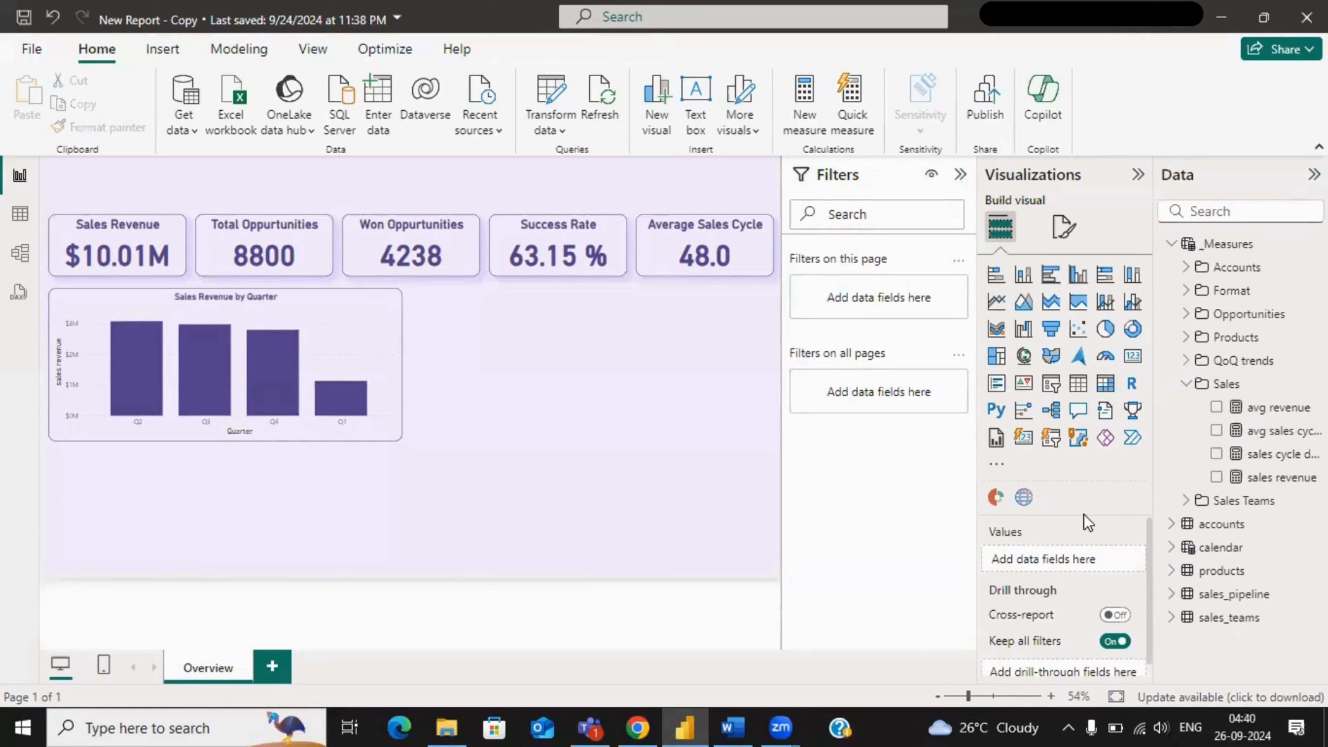
# - Make the column chart's X-axis value labels bold and dark purple
pyautogui.click(401, 337)
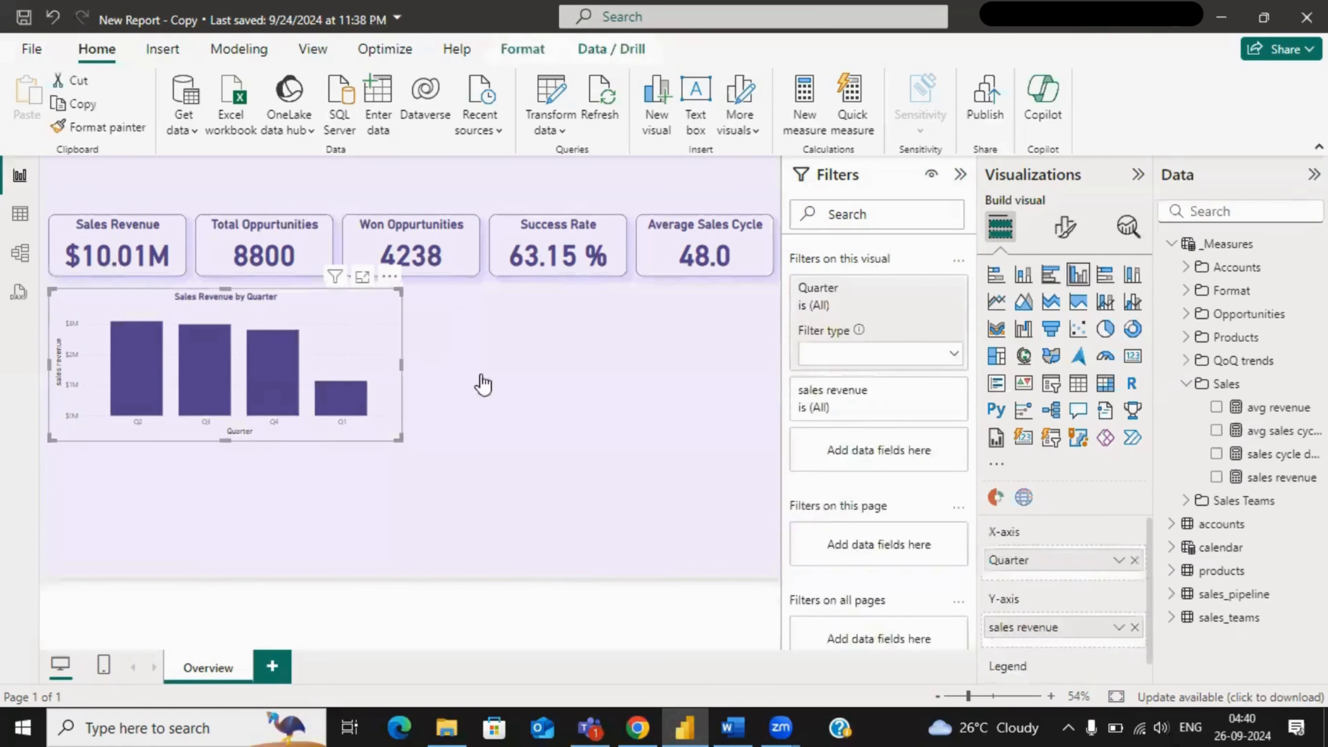
pyautogui.click(1064, 227)
pyautogui.click(1062, 315)
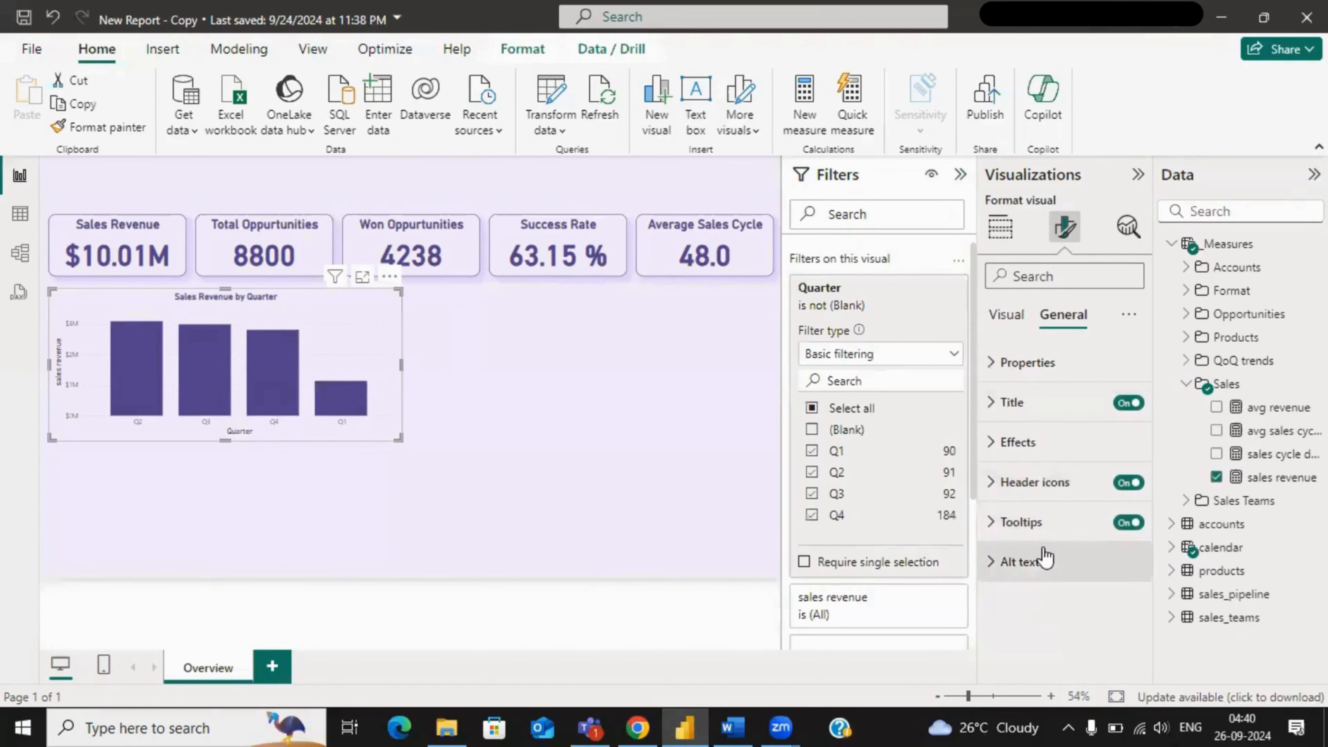
pyautogui.click(1005, 316)
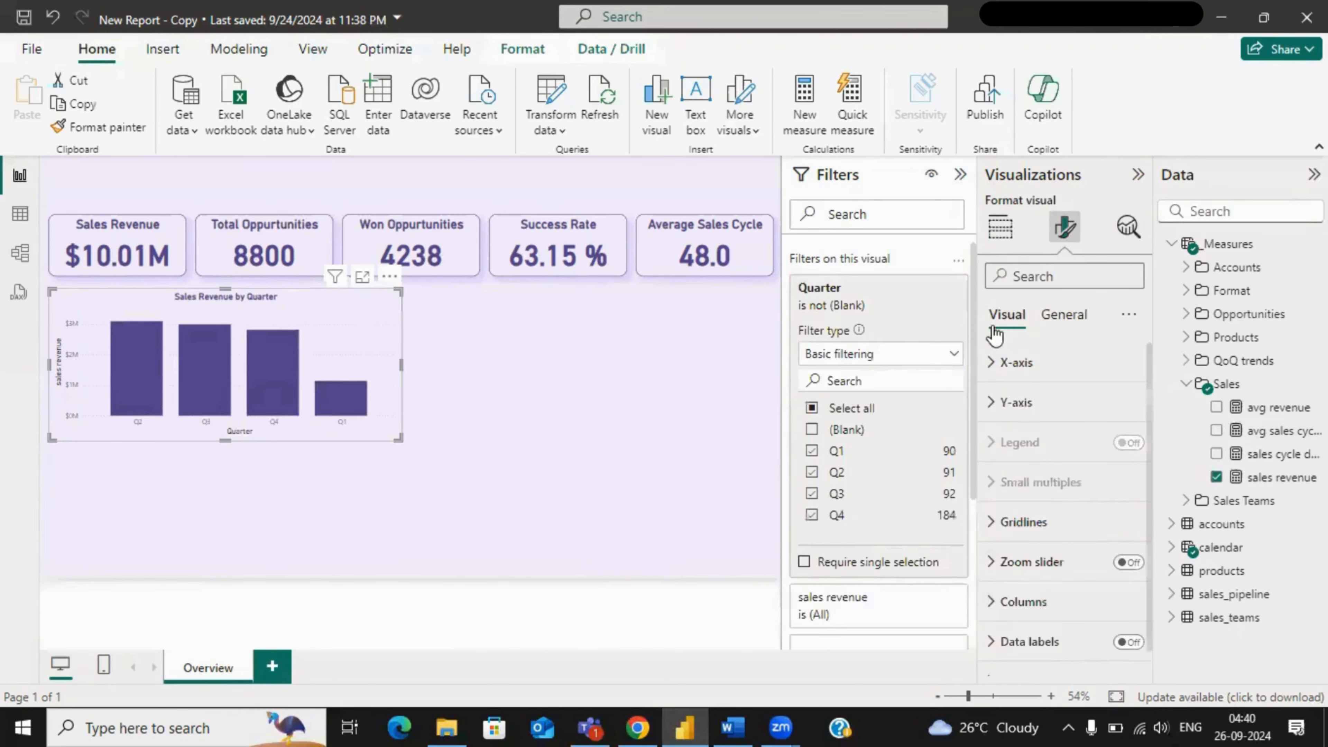
pyautogui.click(1015, 371)
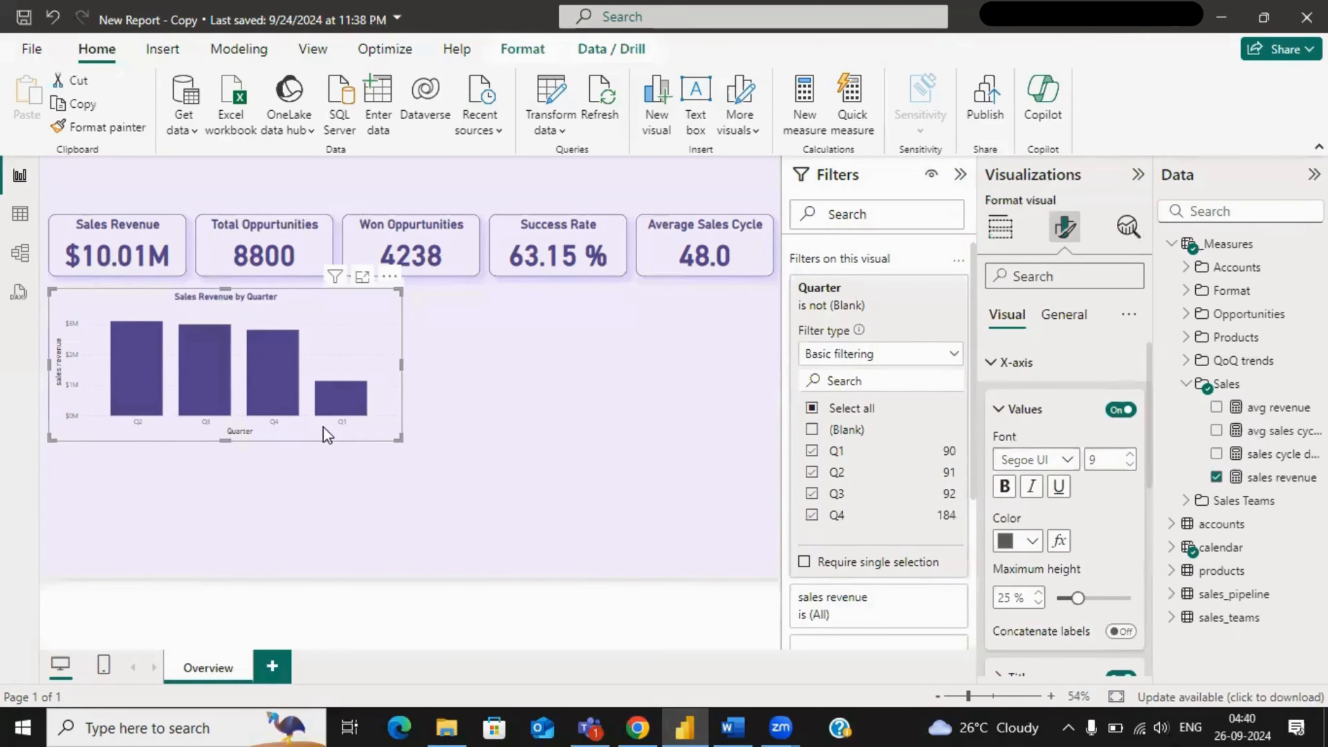
pyautogui.click(1005, 486)
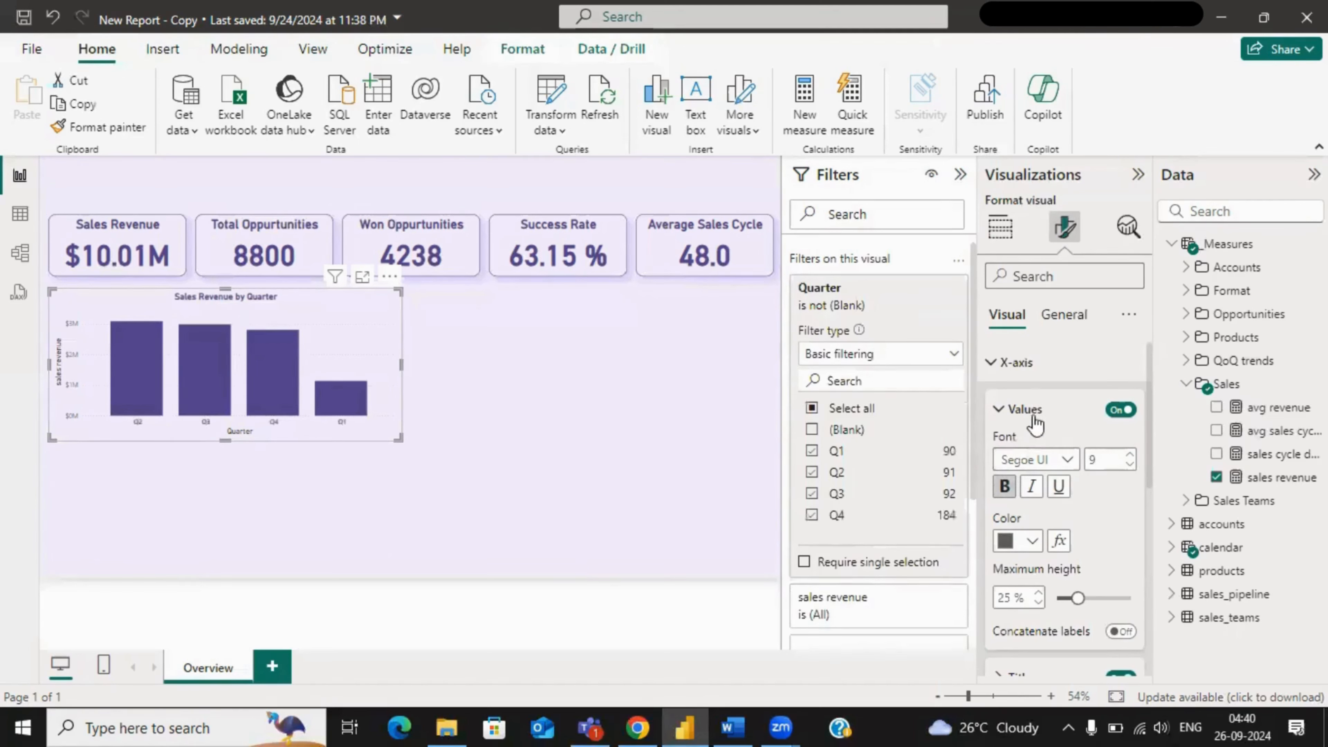
pyautogui.click(1031, 541)
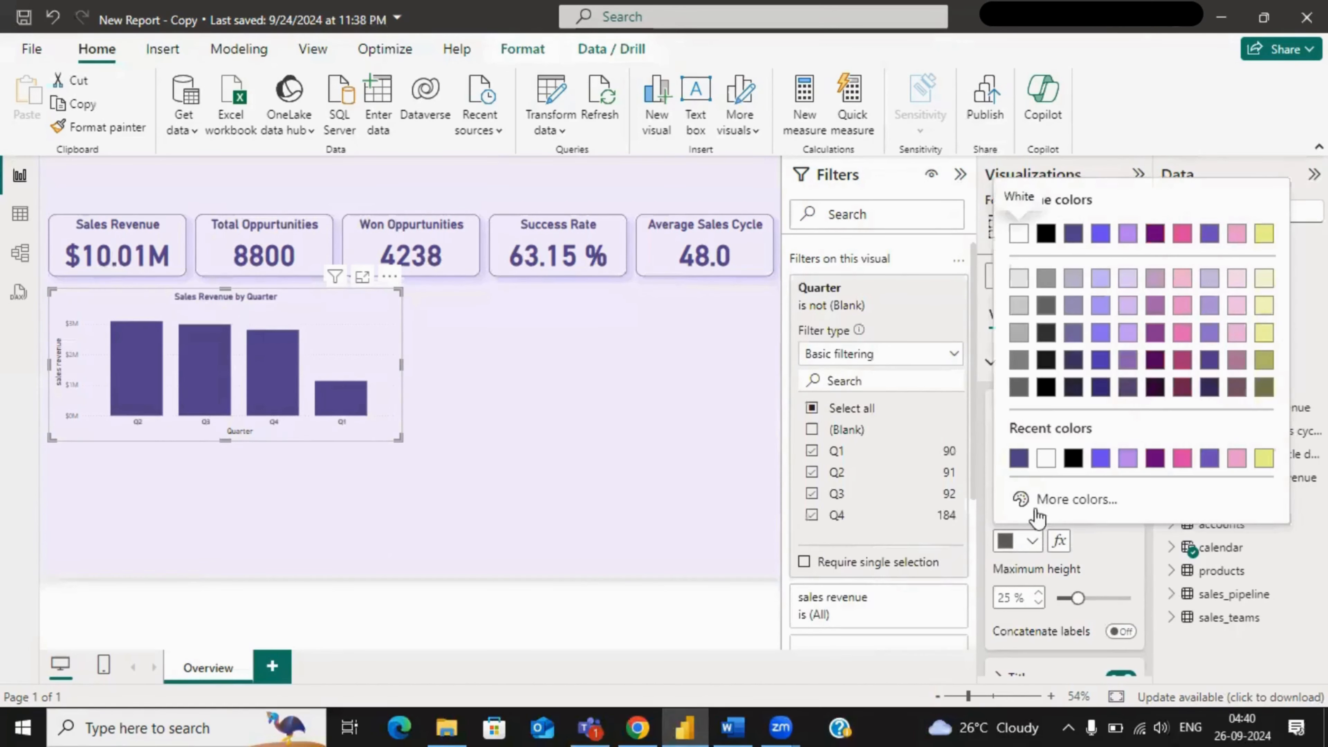
pyautogui.click(1016, 459)
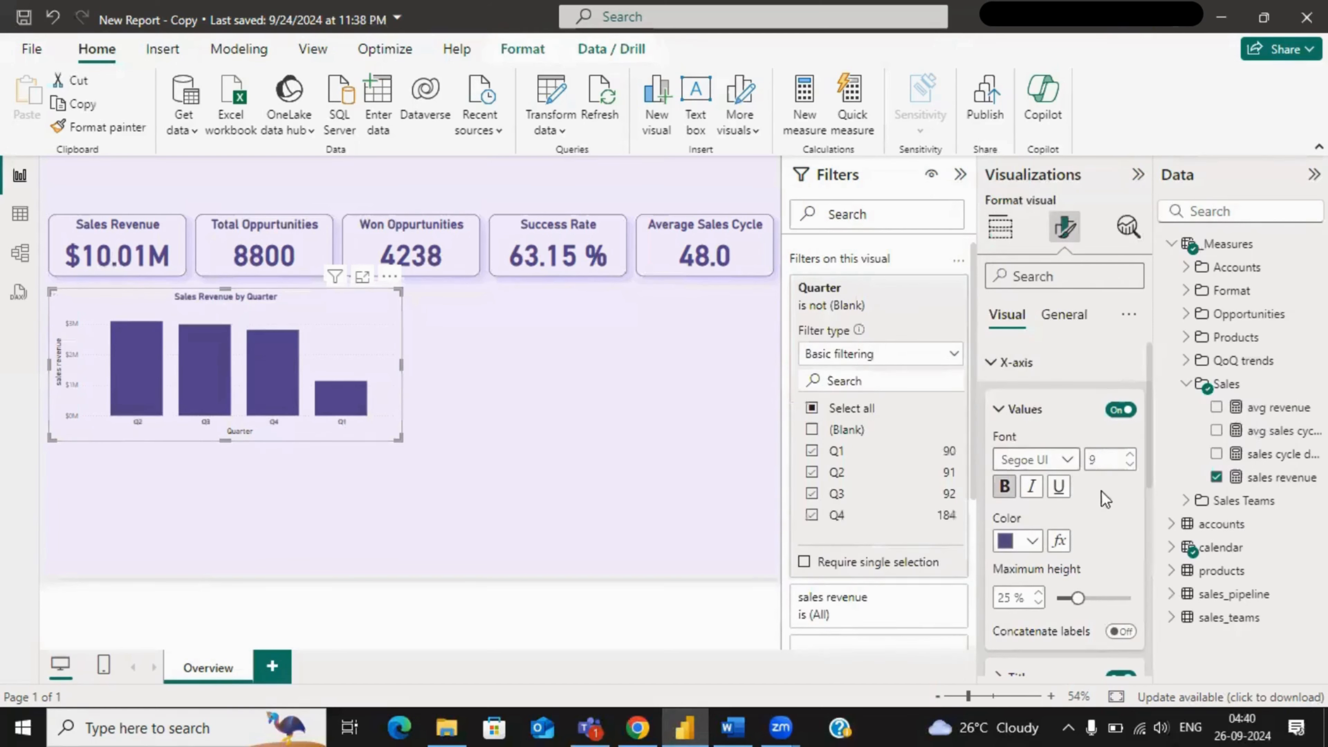
pyautogui.scroll(-2, 1095, 542)
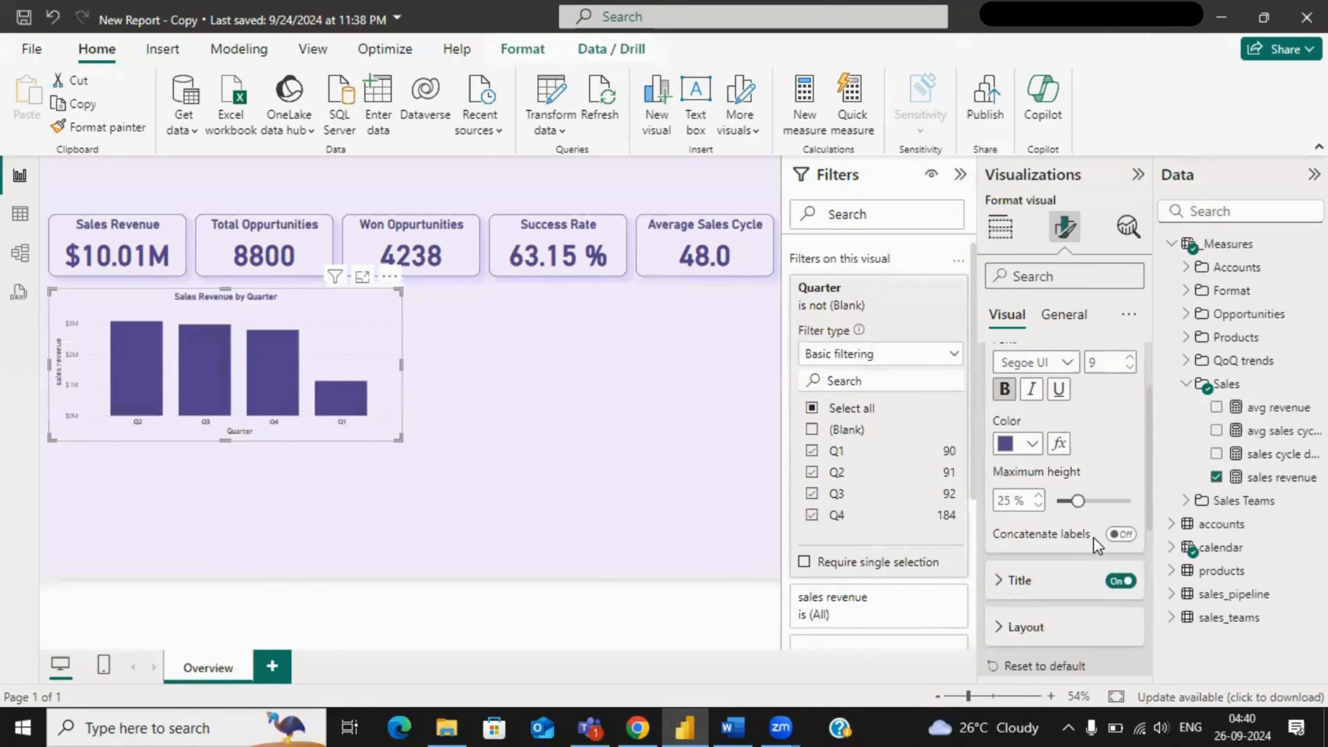
pyautogui.scroll(2, 1096, 542)
pyautogui.click(1003, 410)
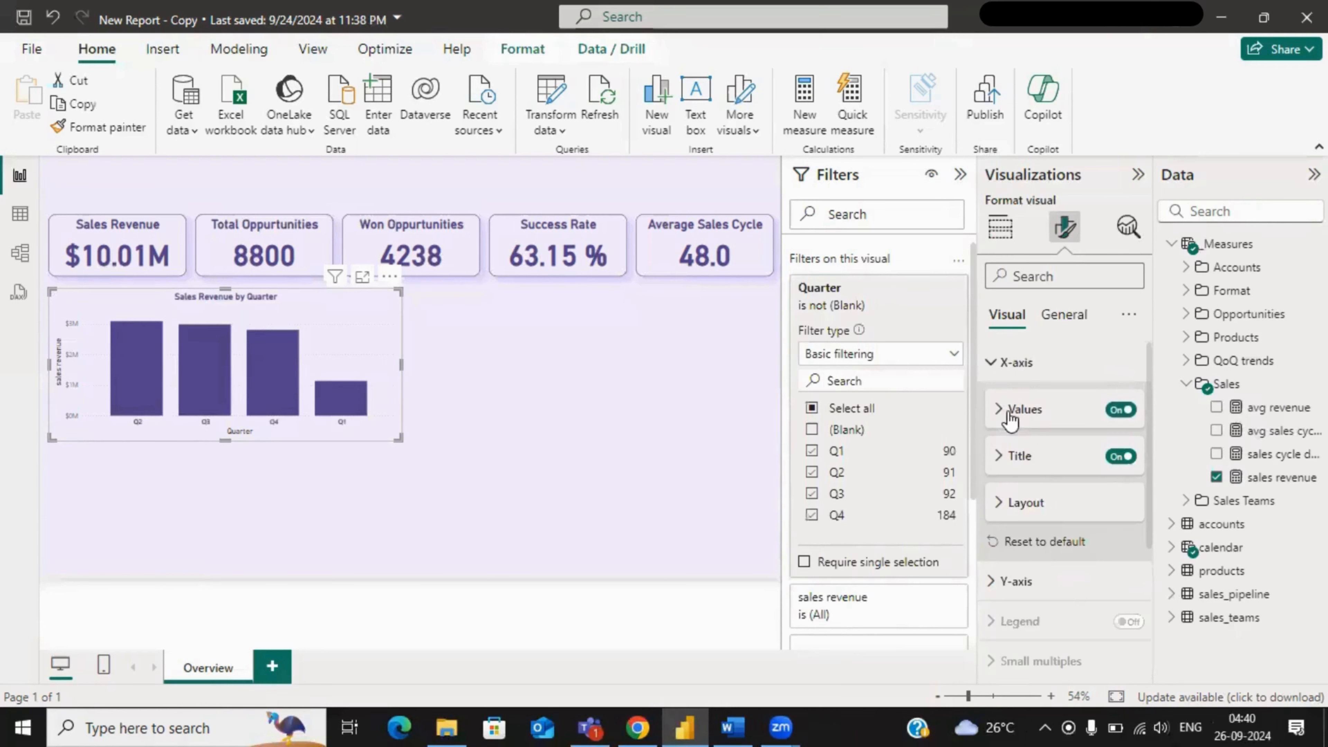
# - Make the column chart's X-axis title bold with a font size of 15
pyautogui.click(1018, 457)
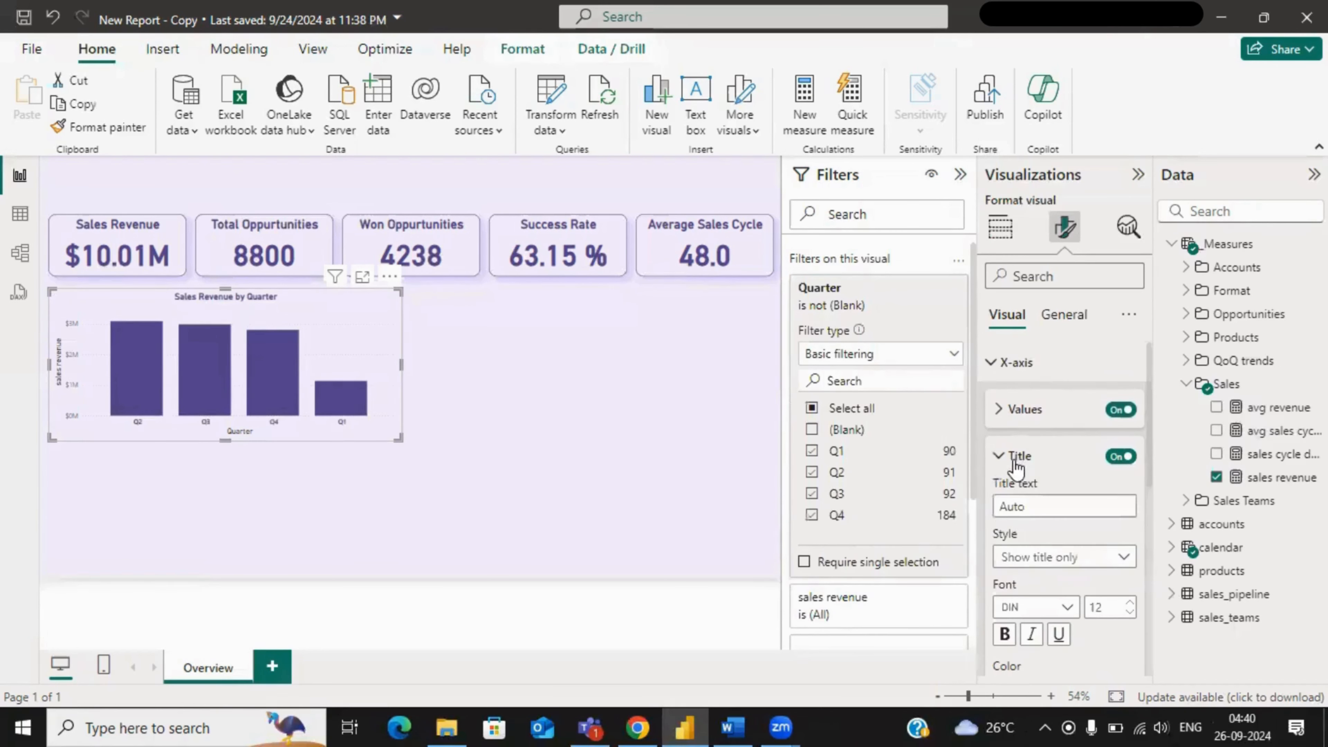
pyautogui.click(1004, 634)
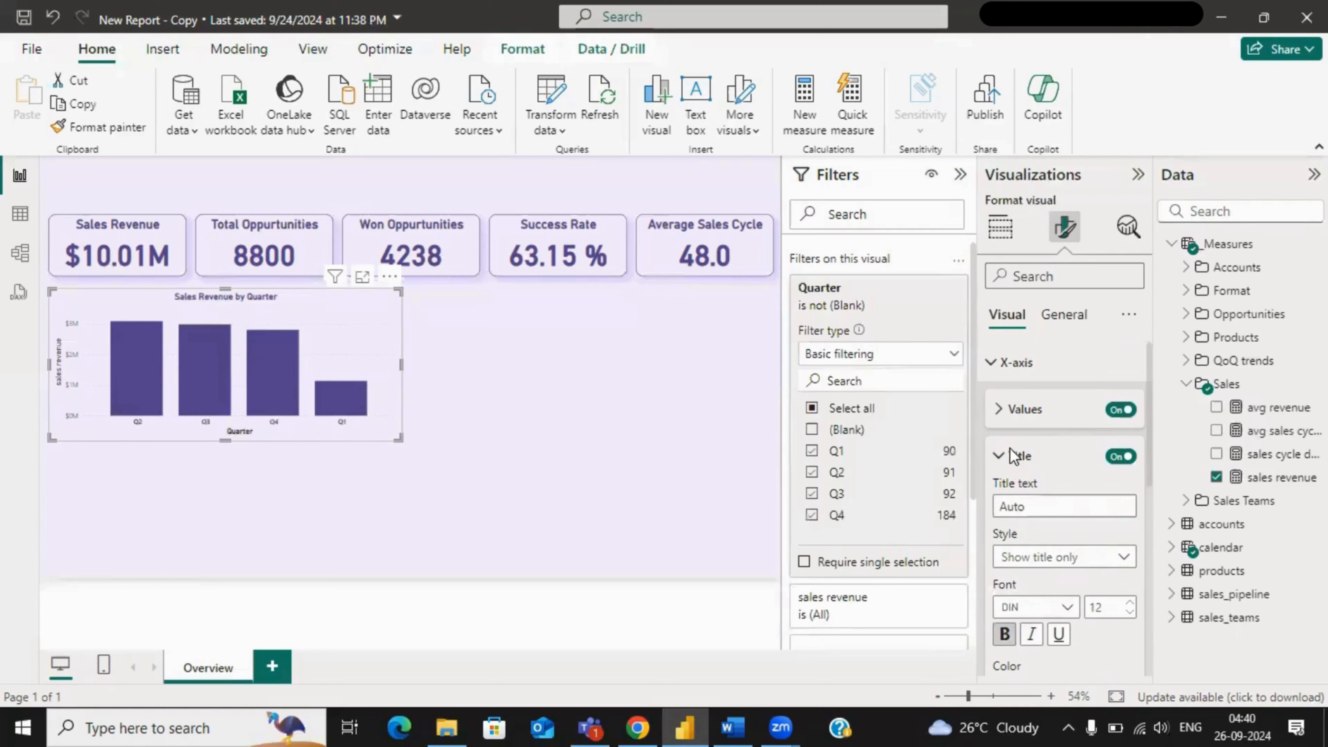
pyautogui.click(1131, 603)
pyautogui.click(1131, 603)
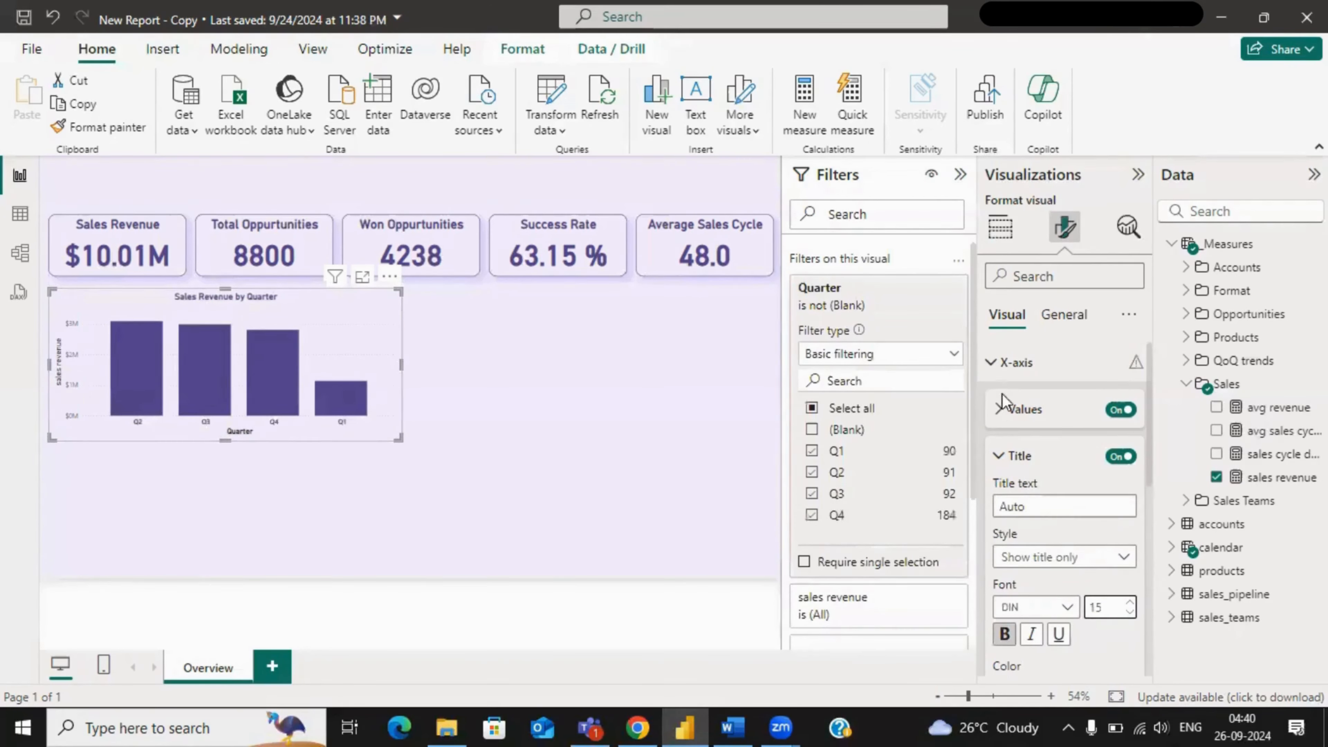
pyautogui.click(1017, 455)
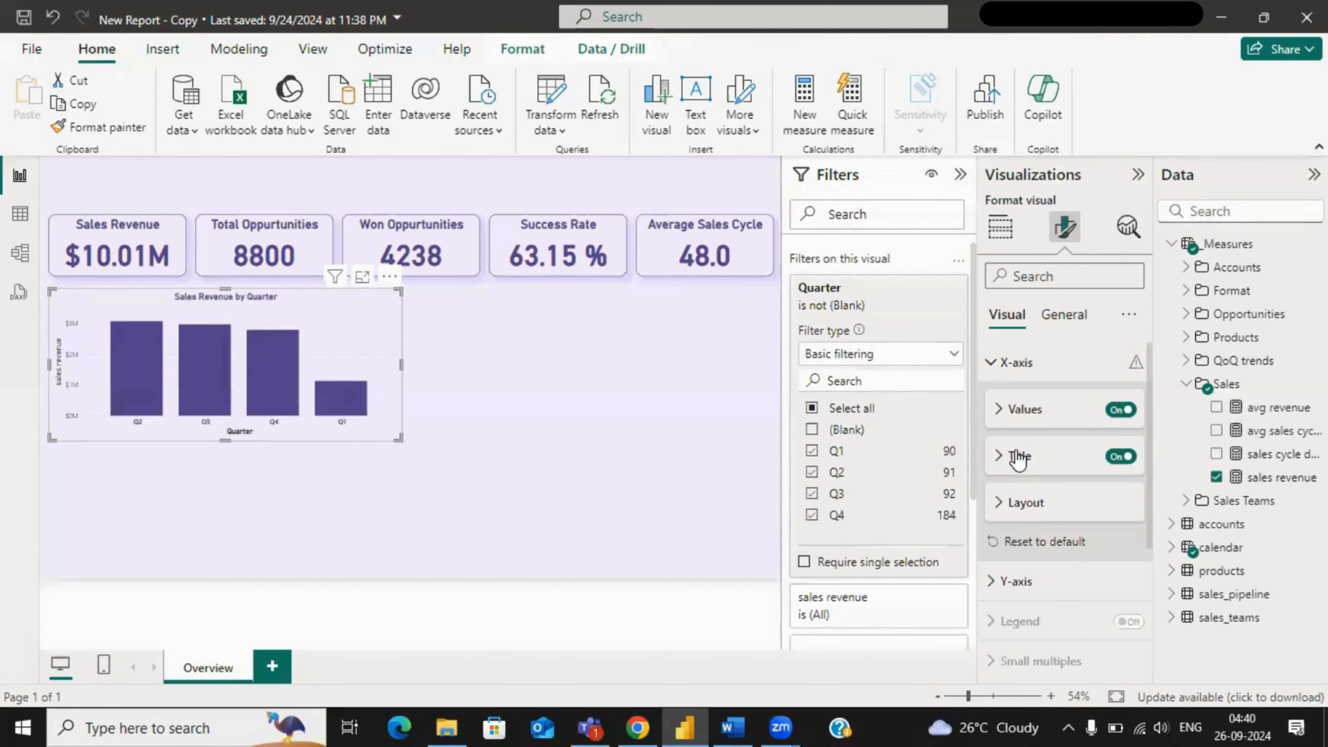
pyautogui.click(1037, 518)
pyautogui.click(1038, 518)
pyautogui.scroll(-2, 1040, 510)
pyautogui.scroll(2, 1025, 483)
# - Make the column chart's Y-axis title bold and dark purple
pyautogui.click(1006, 367)
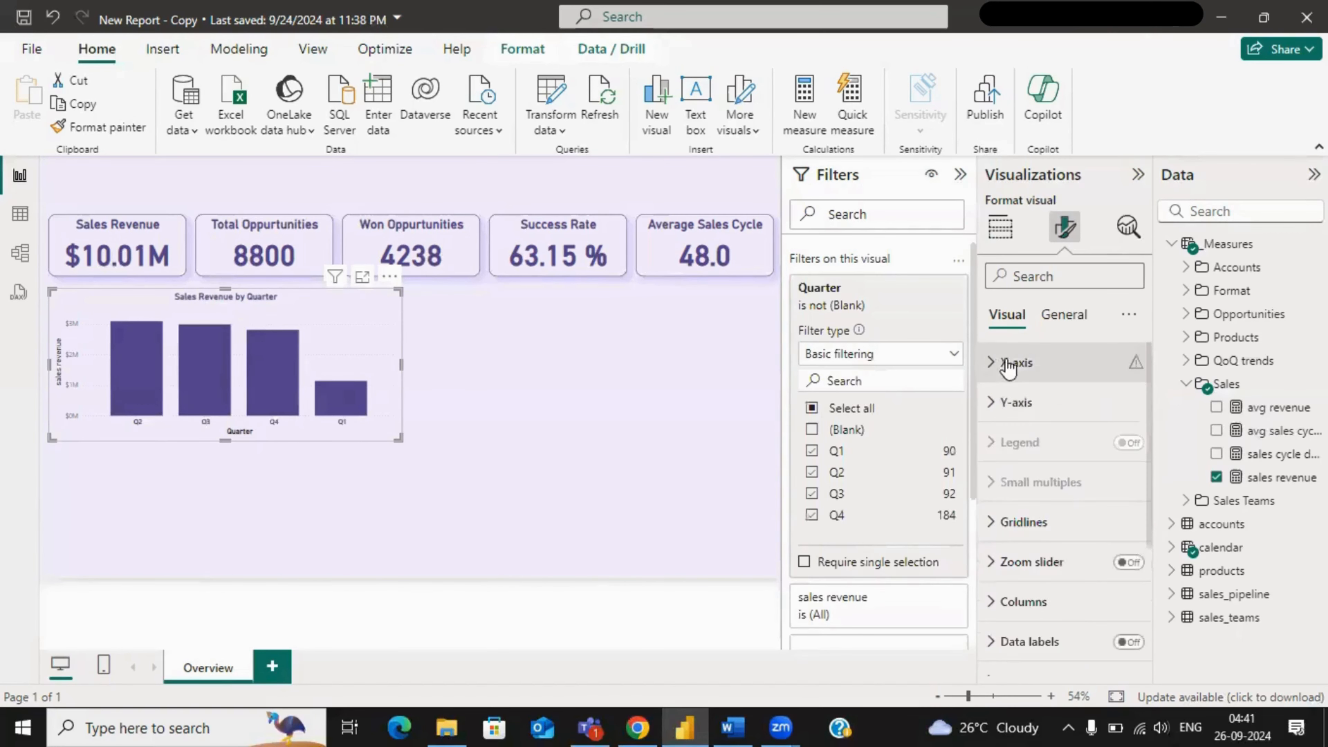
pyautogui.click(1022, 409)
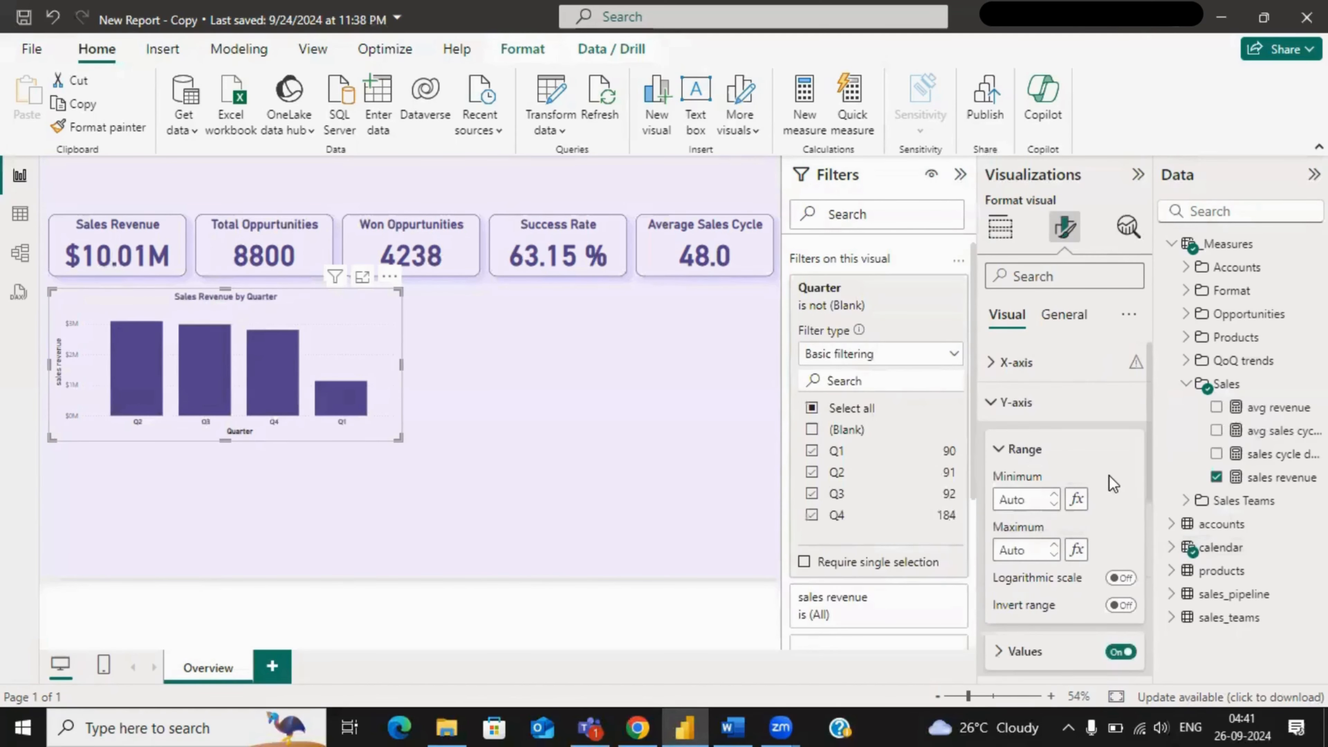
pyautogui.scroll(-3, 1109, 475)
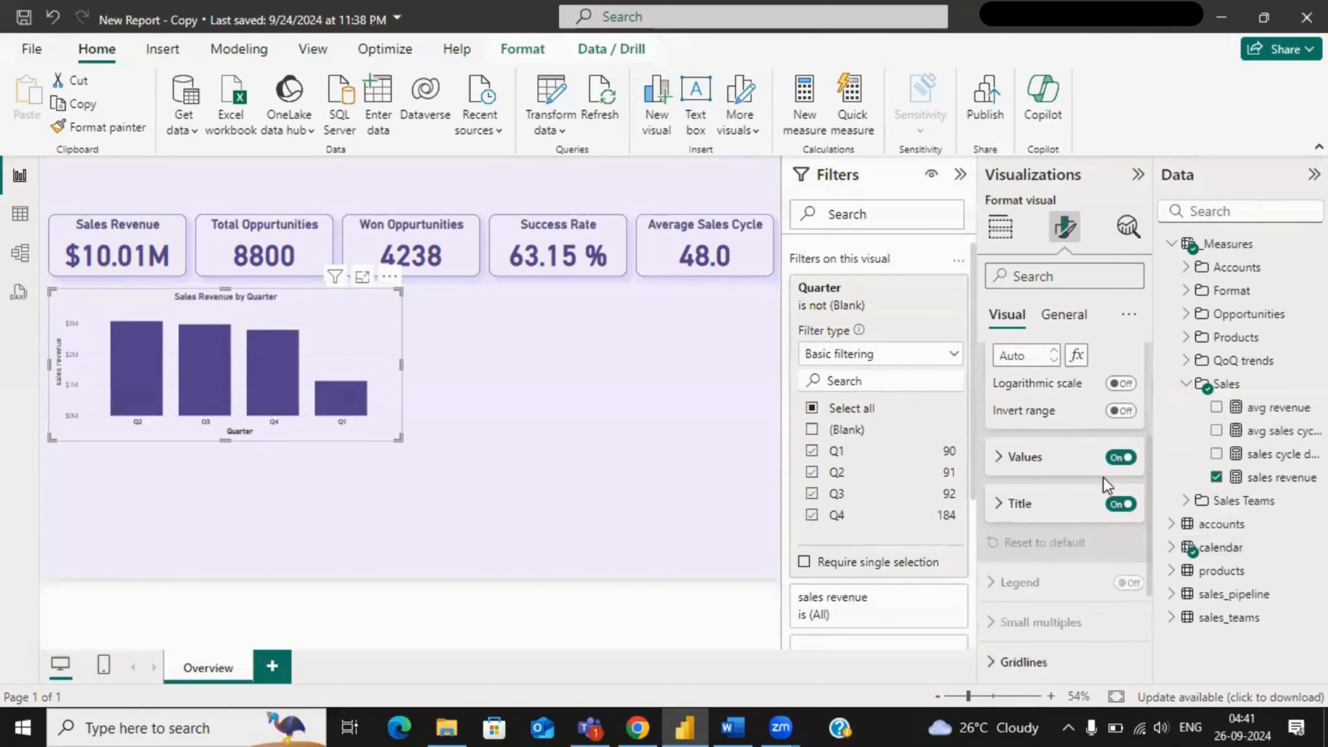
pyautogui.click(1017, 505)
pyautogui.scroll(-2, 1047, 565)
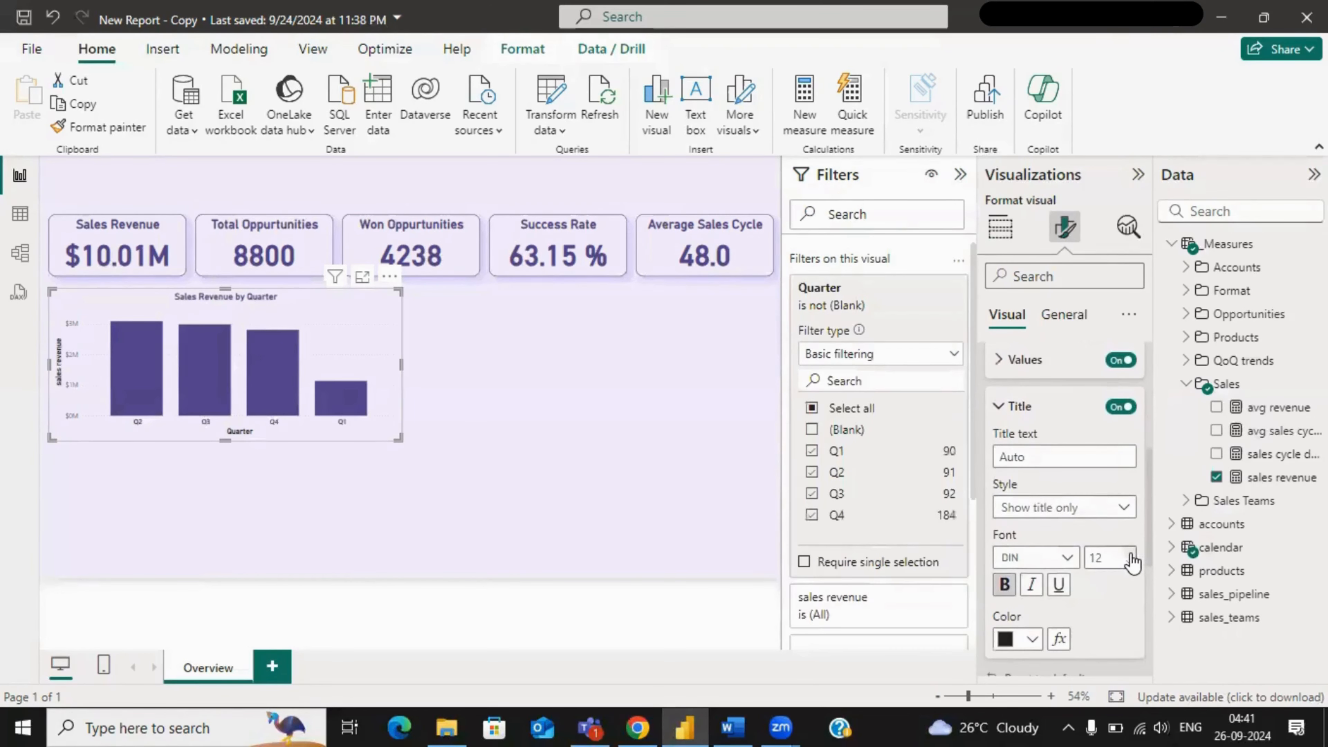
pyautogui.click(1035, 638)
pyautogui.click(1019, 553)
pyautogui.click(1022, 408)
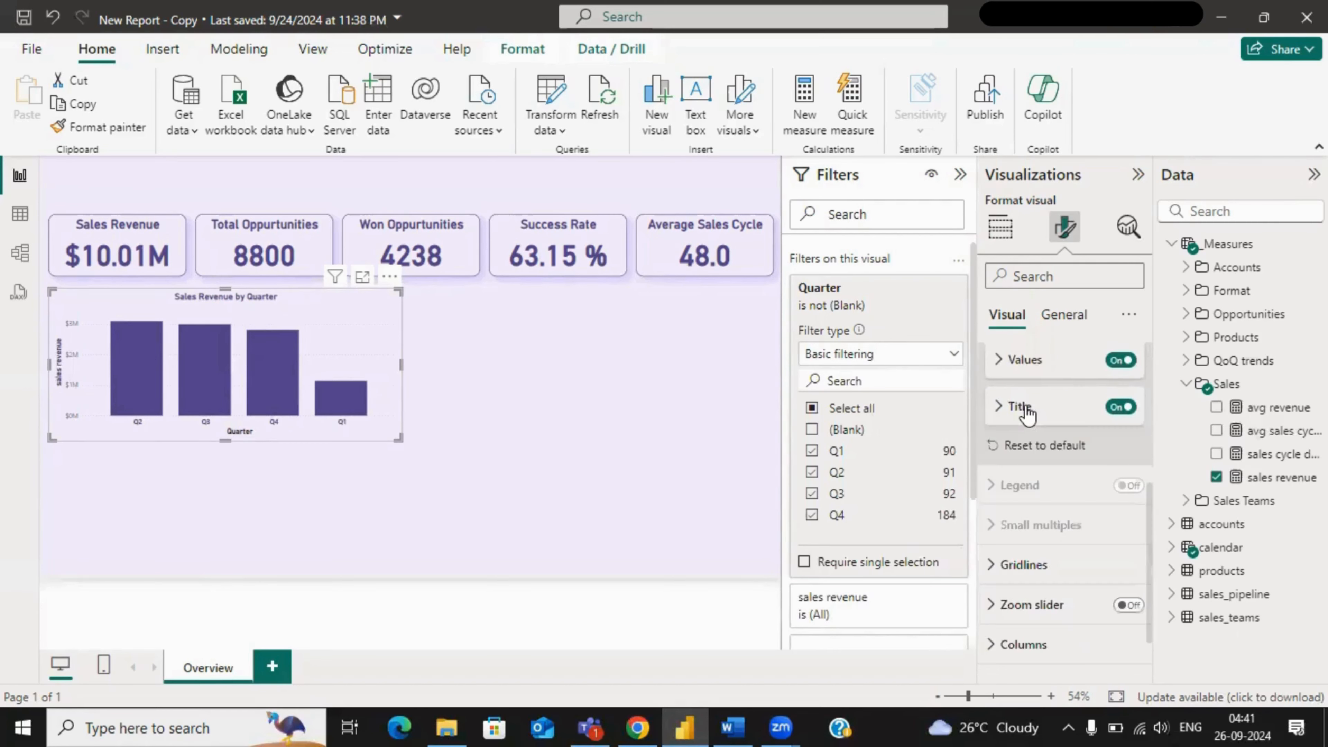
# - Make the column chart's Y-axis value labels bold and dark purple with a font size of 12
pyautogui.click(1023, 360)
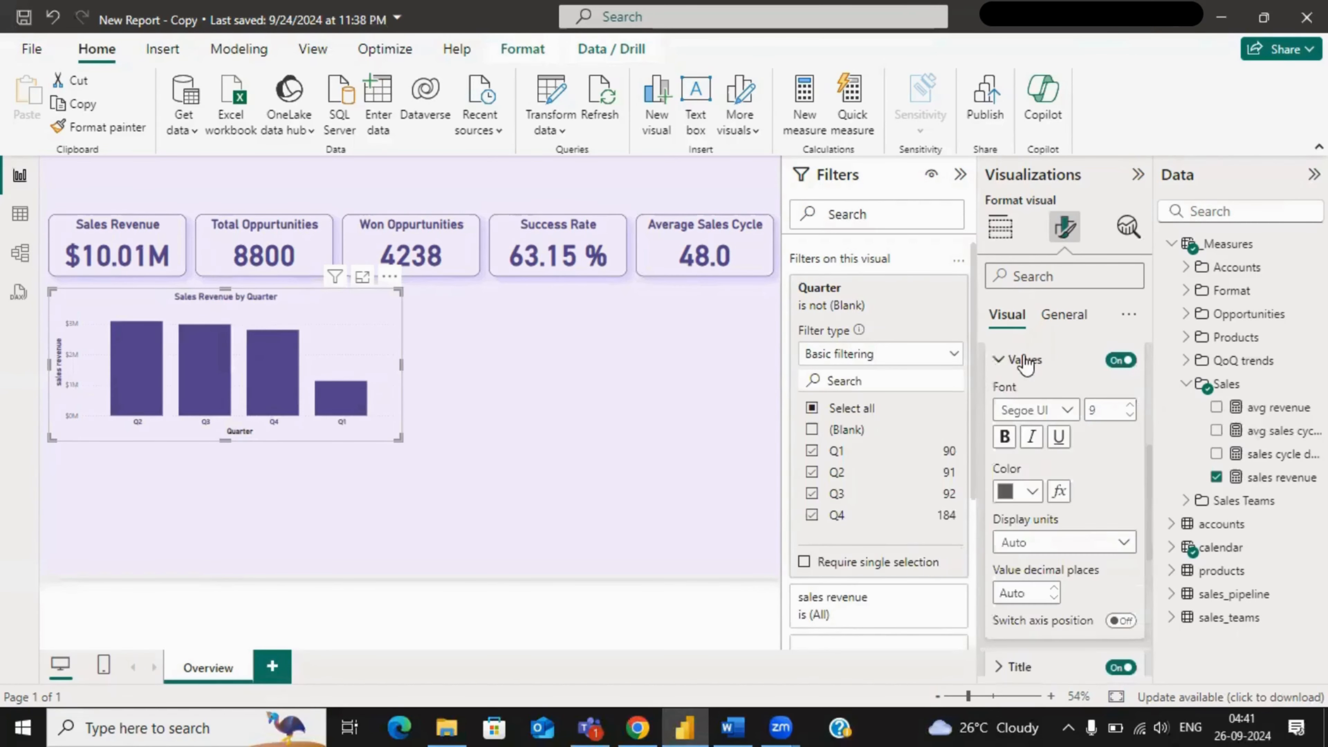
pyautogui.click(1005, 436)
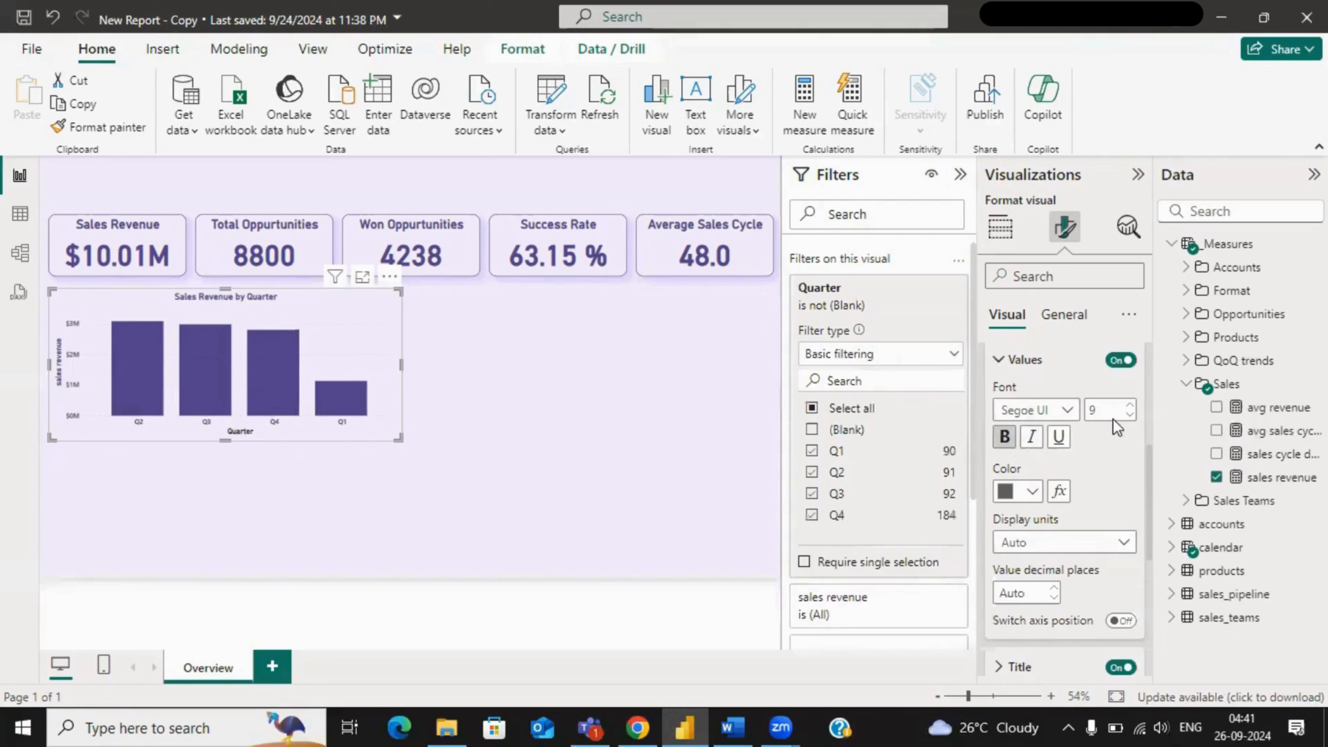
pyautogui.click(1132, 413)
pyautogui.click(1132, 413)
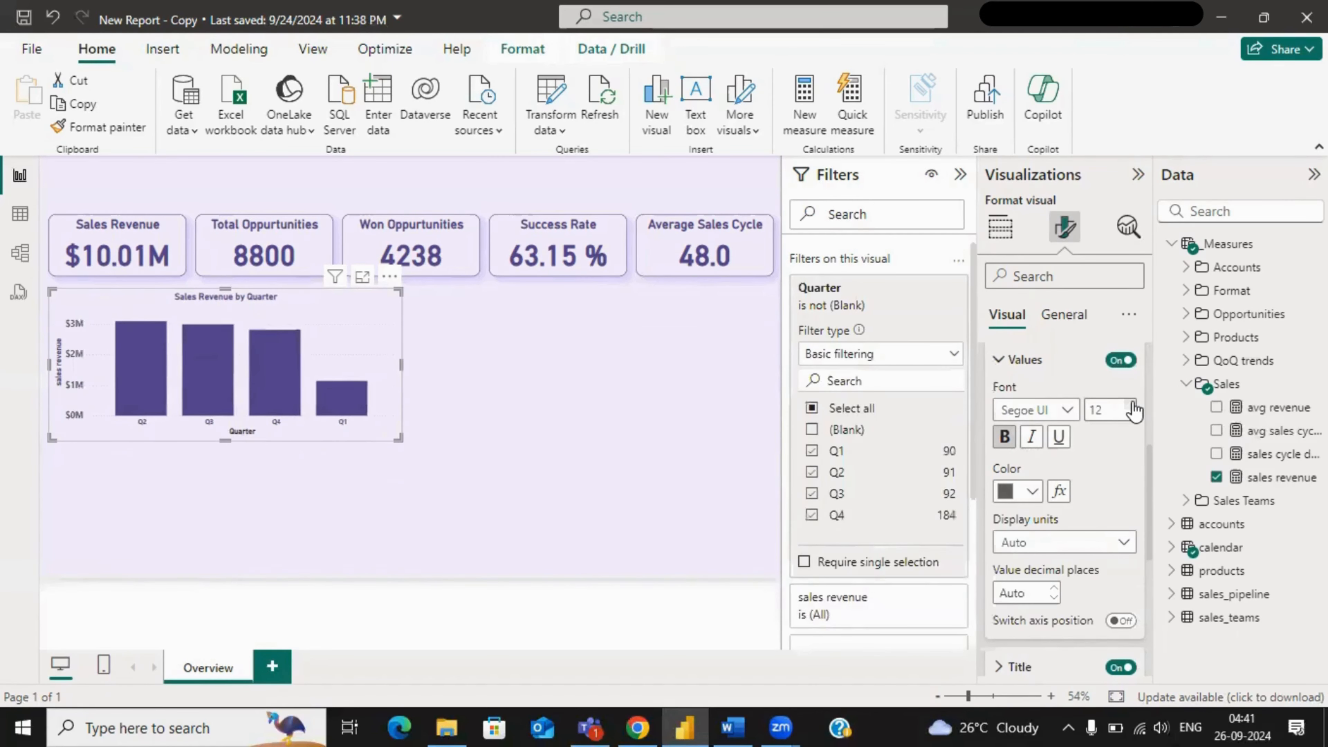
pyautogui.click(1034, 492)
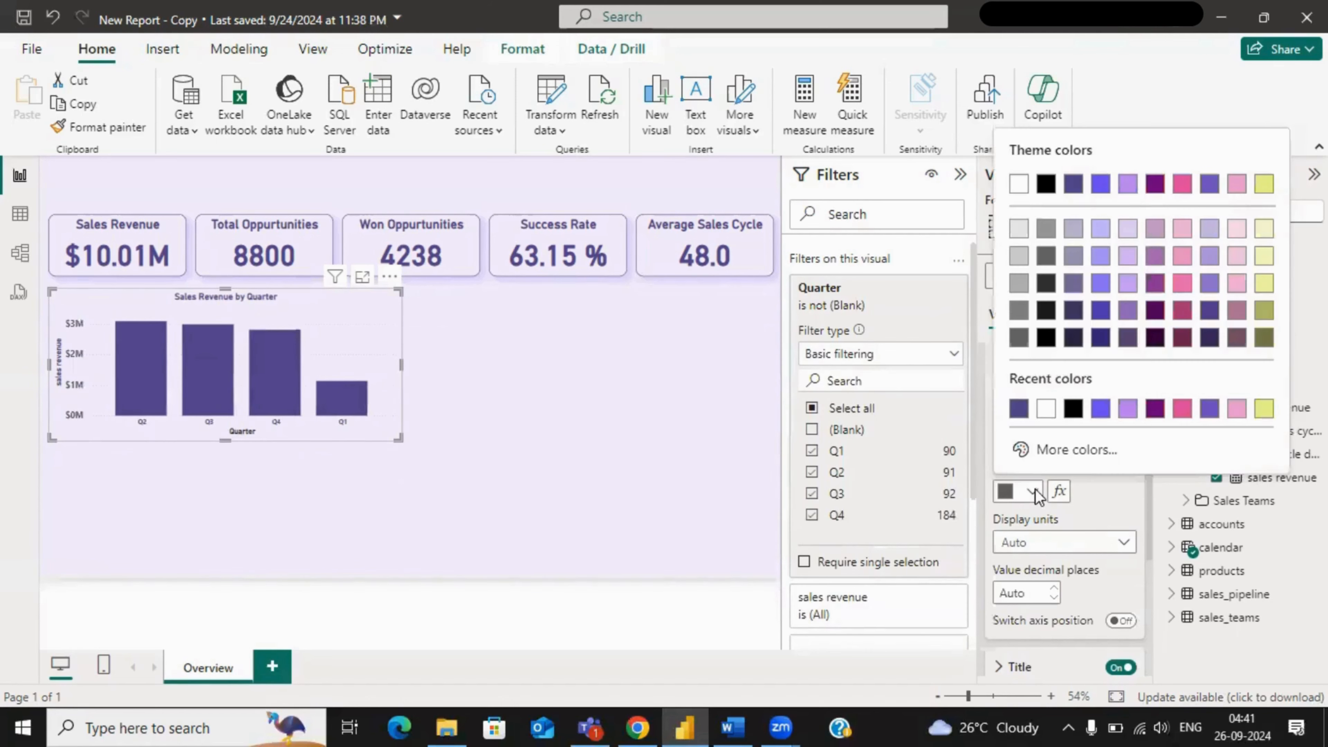
pyautogui.click(1019, 410)
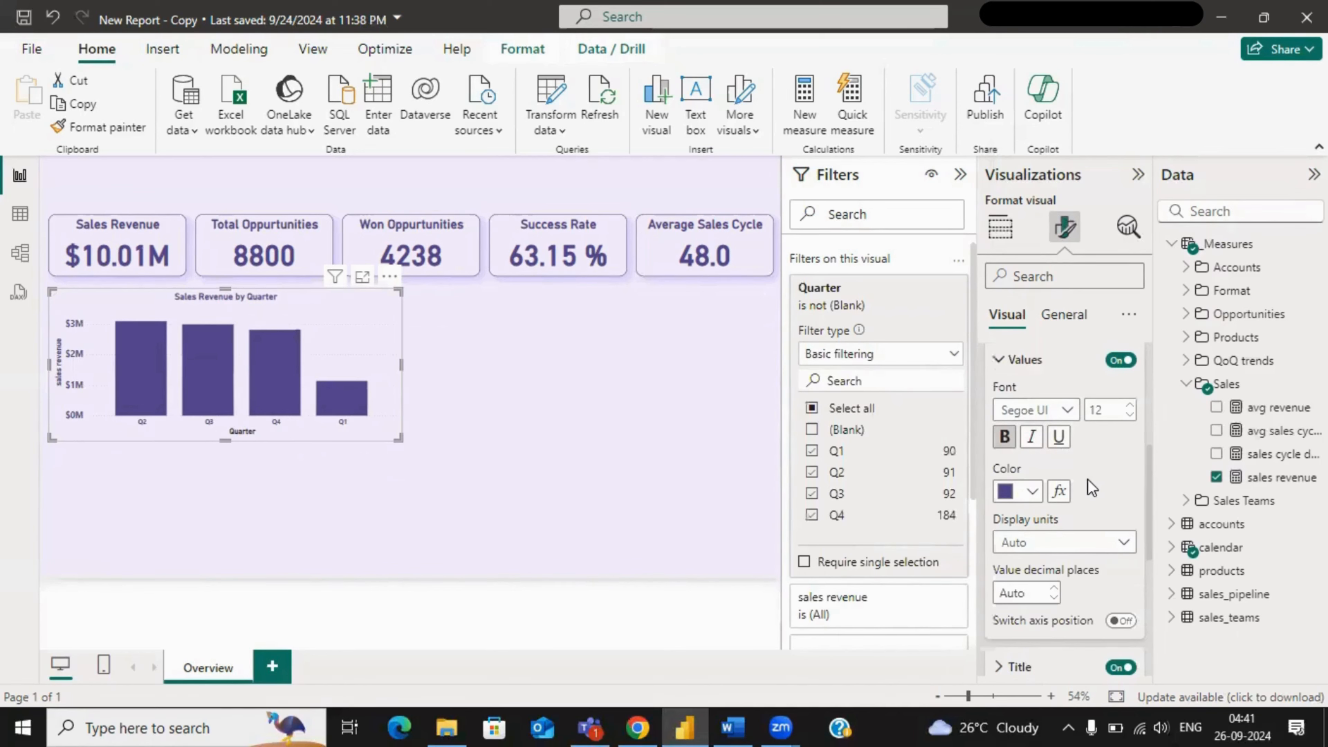
pyautogui.click(1016, 361)
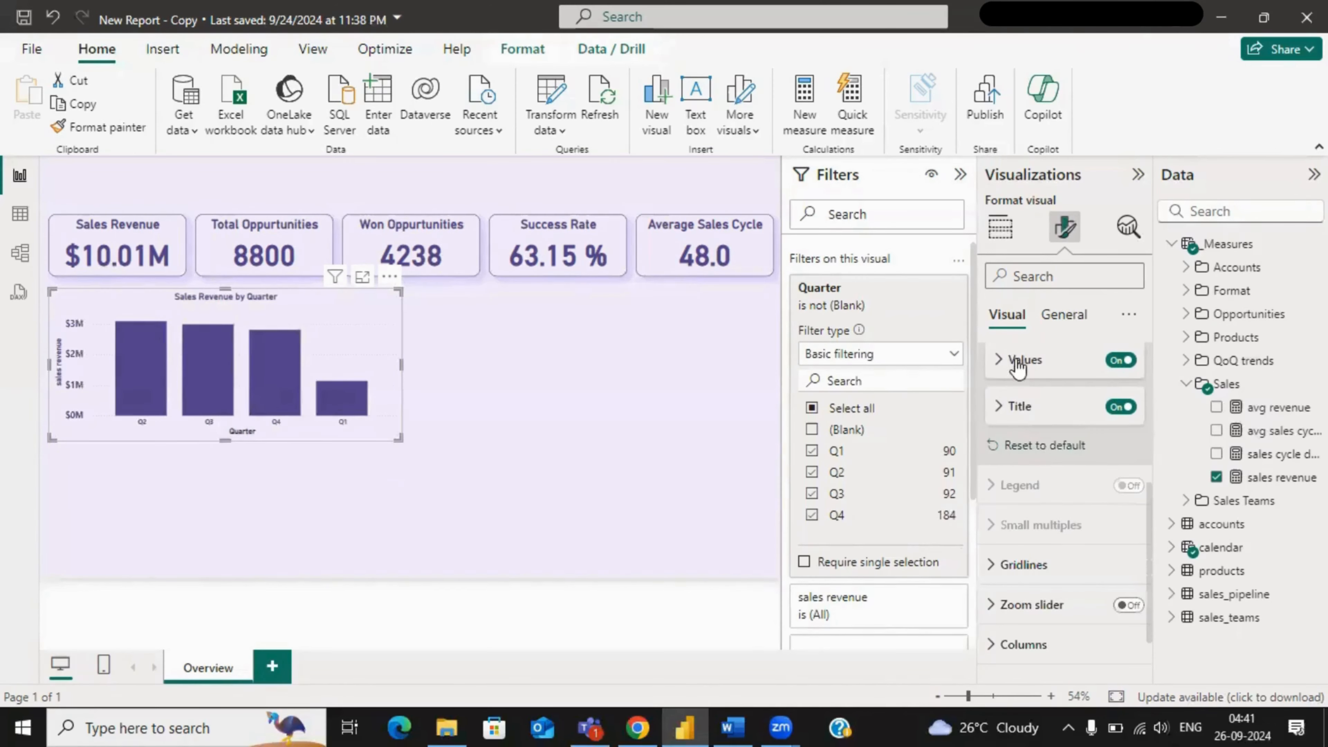
pyautogui.scroll(5, 1033, 440)
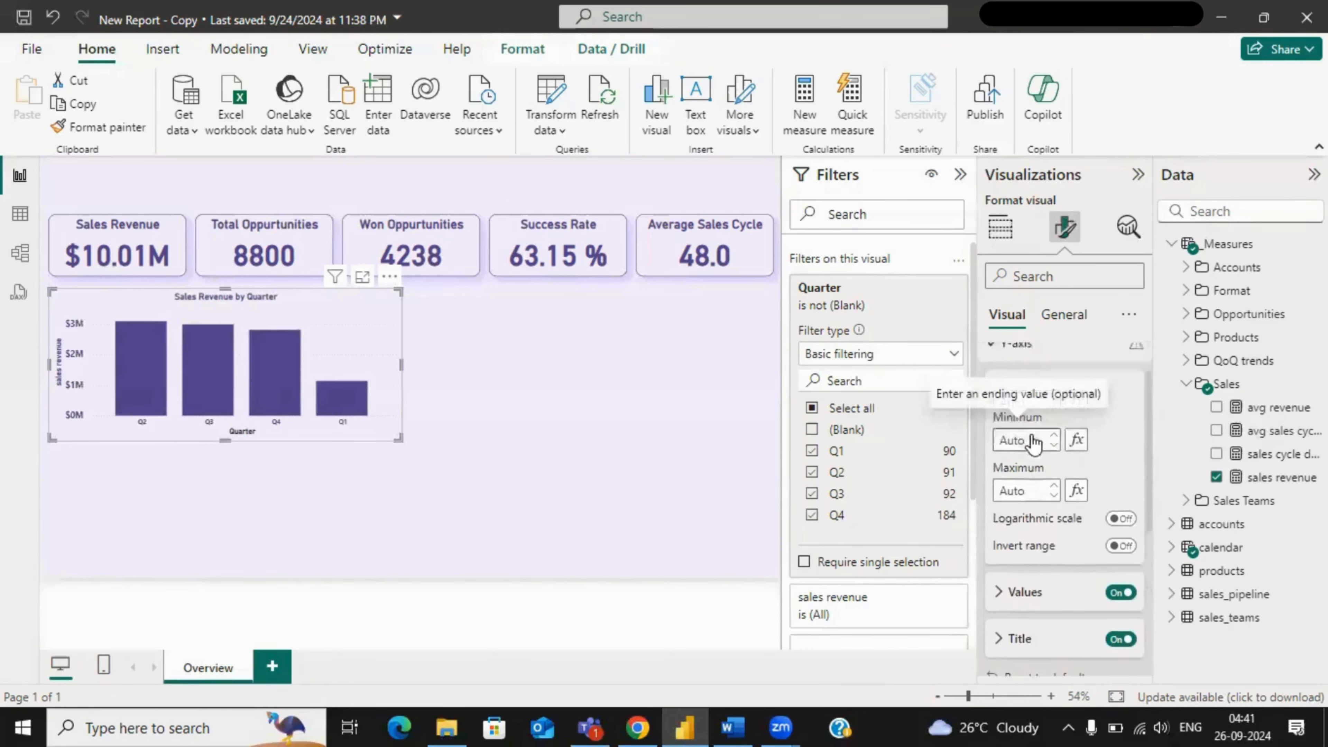
pyautogui.scroll(2, 1032, 440)
pyautogui.click(993, 403)
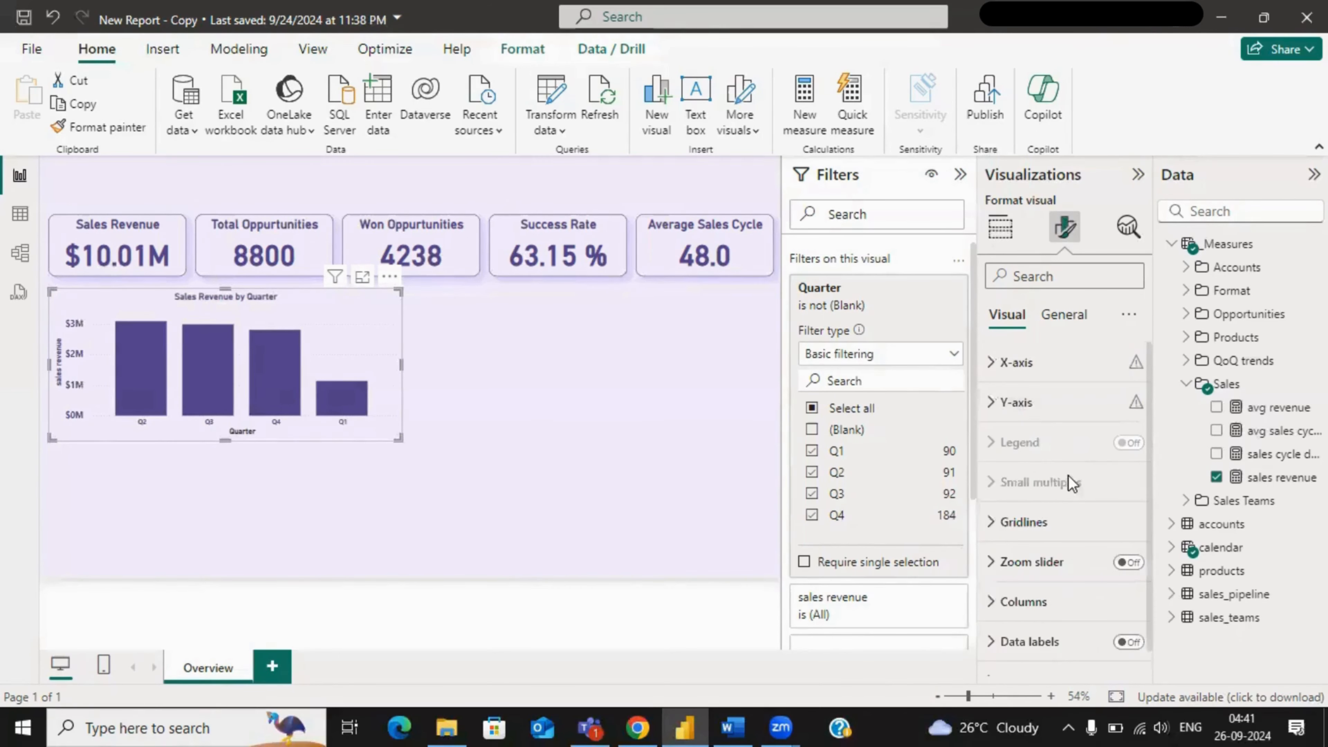
# - Color the column chart's horizontal gridlines black
pyautogui.scroll(-1, 1069, 483)
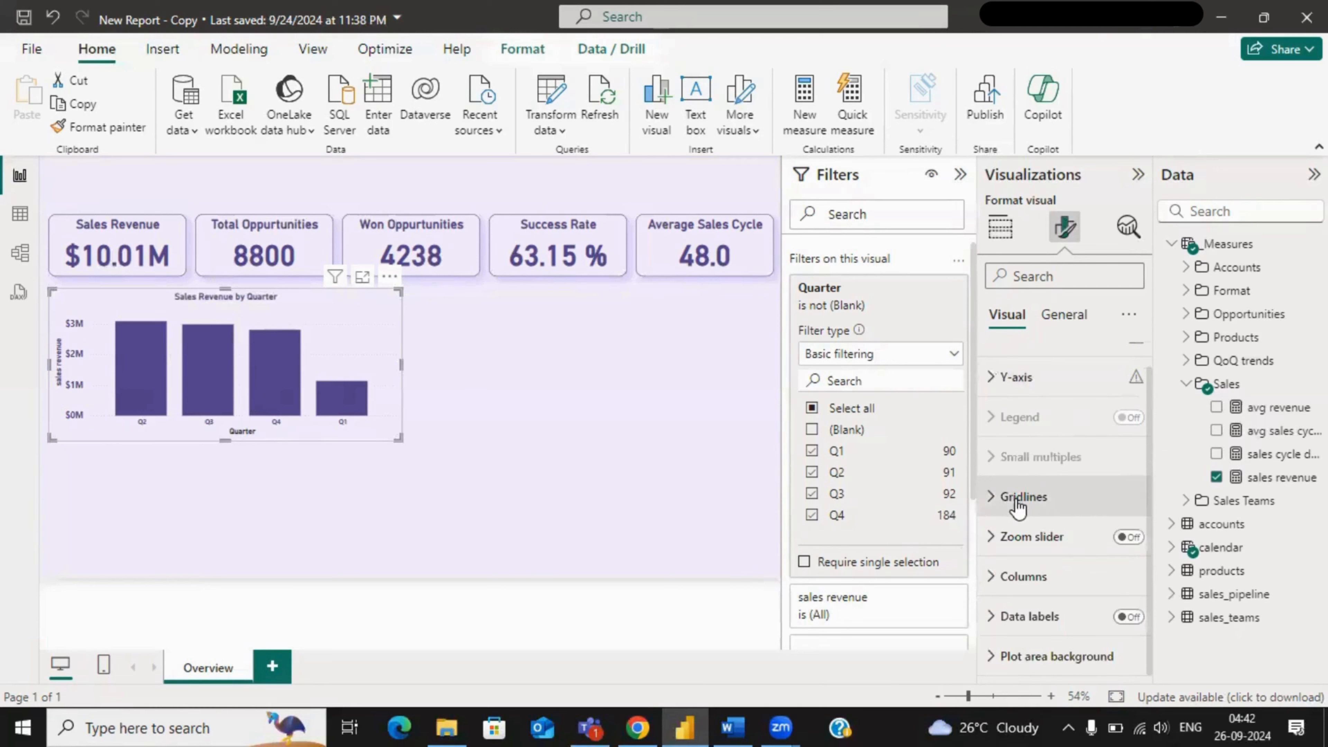
pyautogui.click(1017, 497)
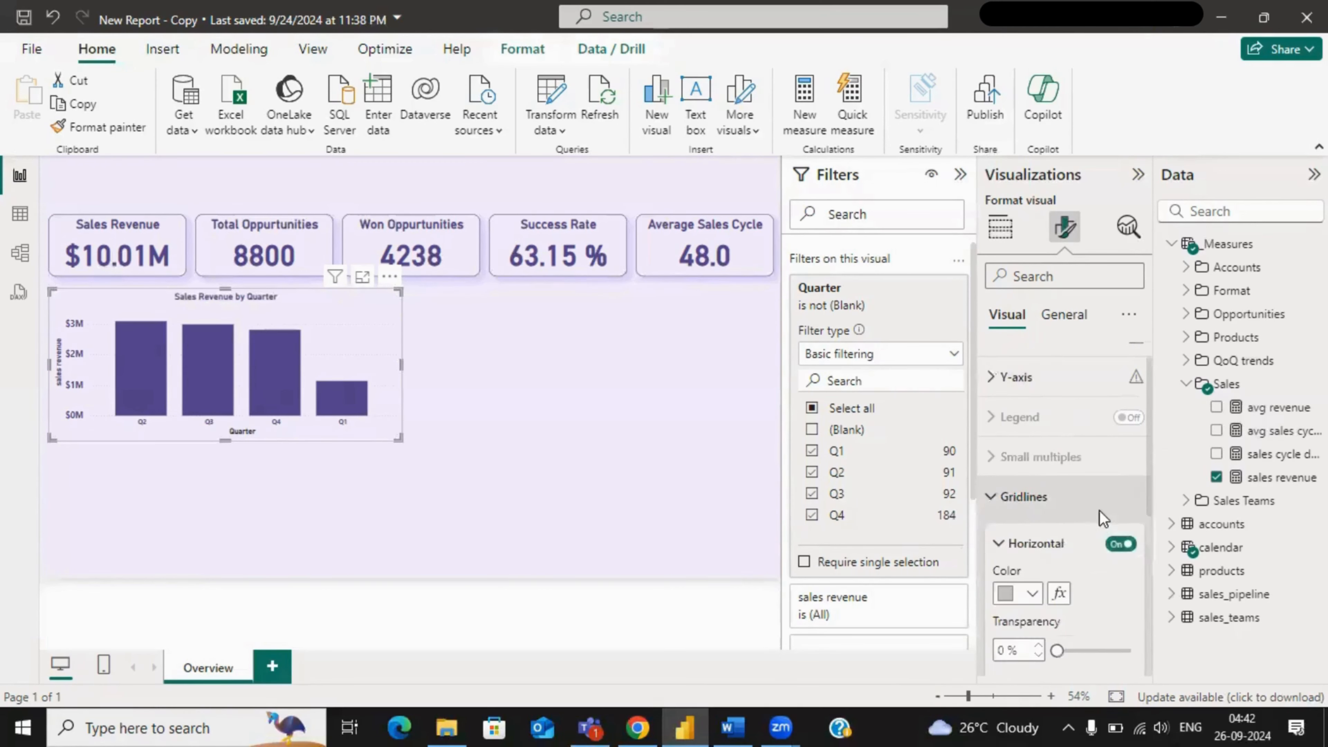
pyautogui.scroll(-3, 1098, 518)
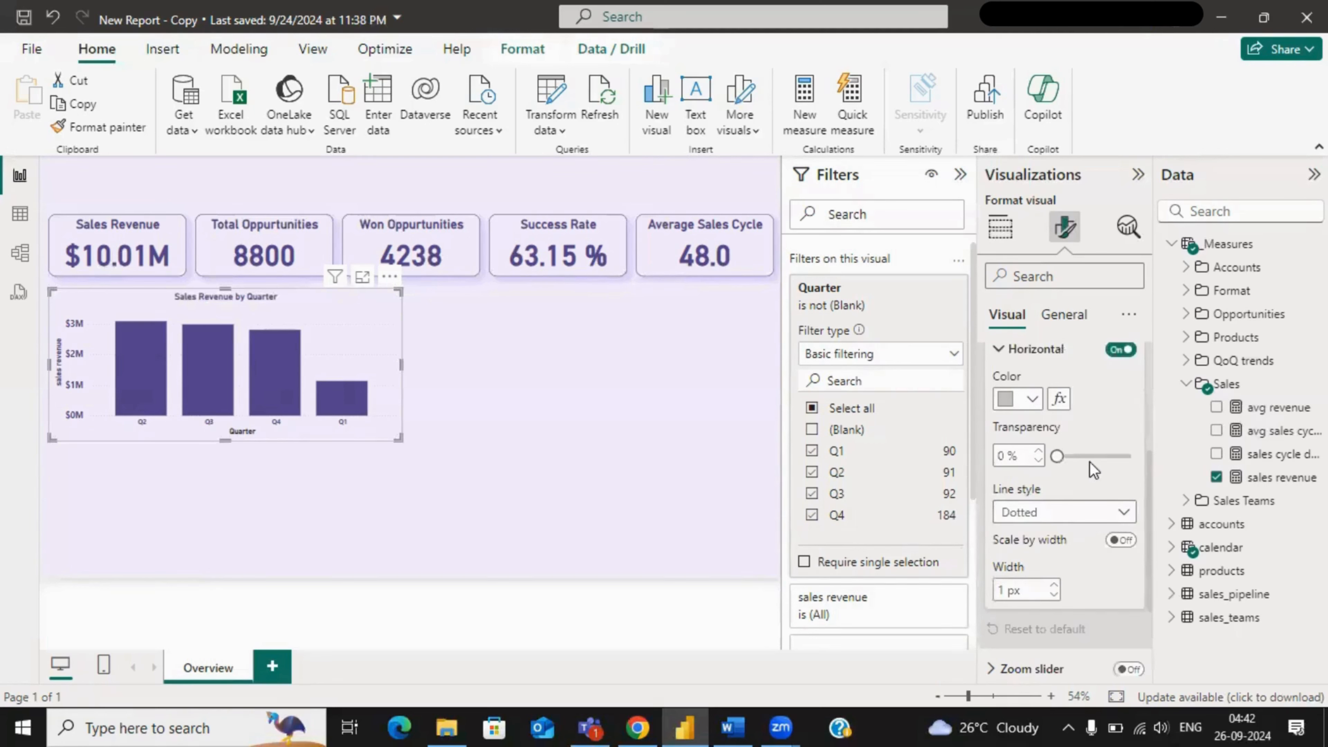
pyautogui.click(1031, 399)
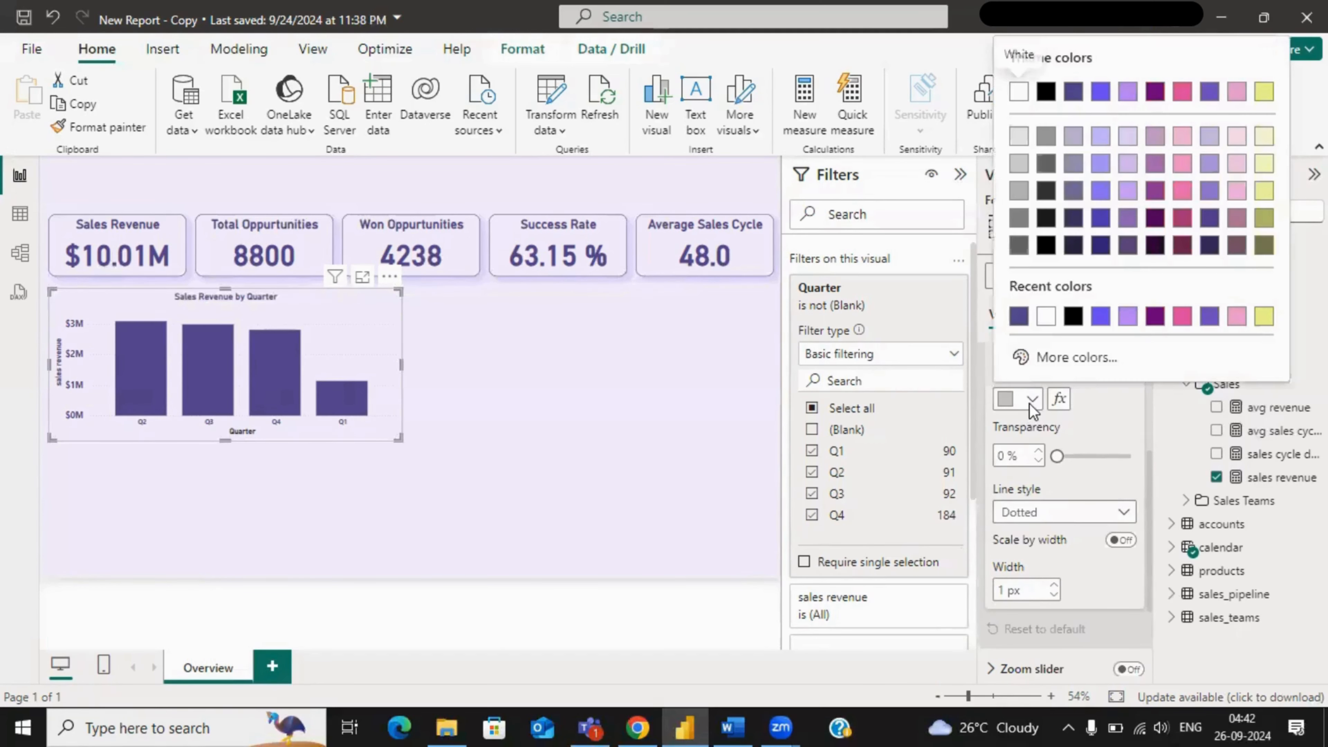
pyautogui.click(1017, 317)
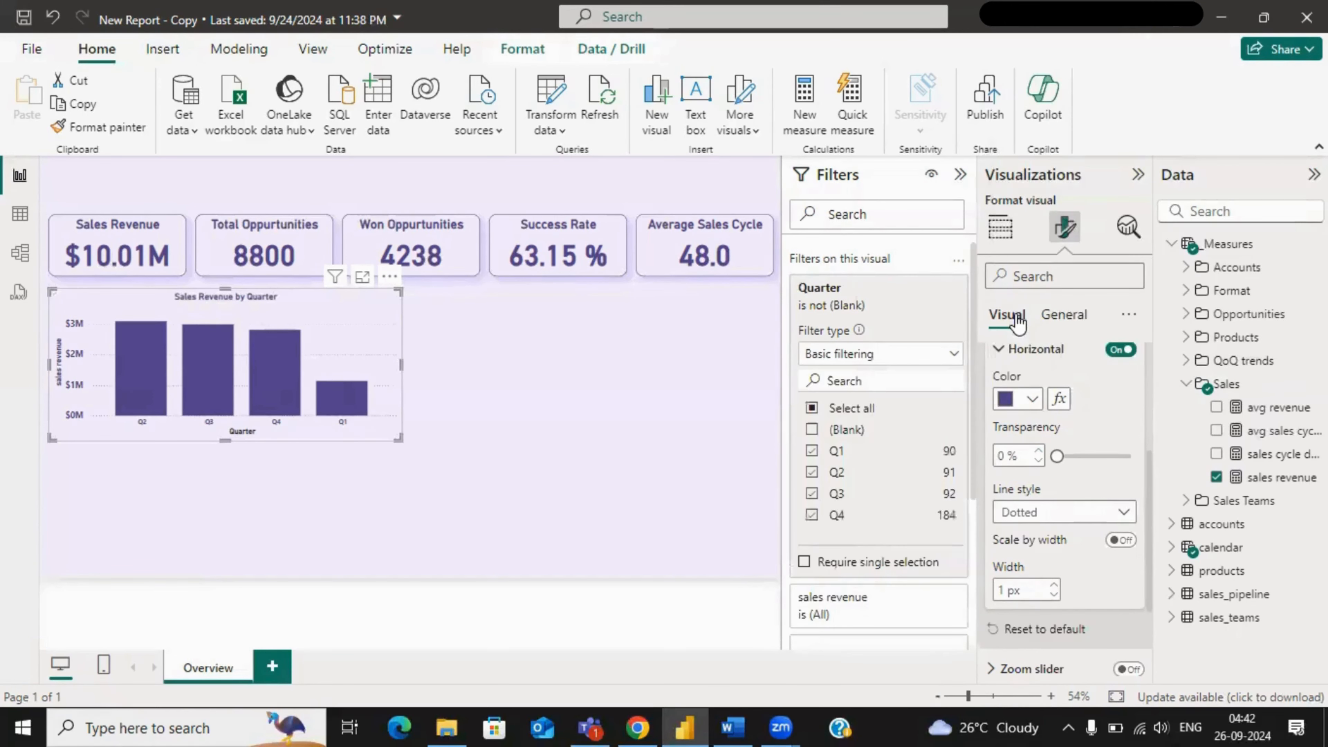
pyautogui.click(1025, 399)
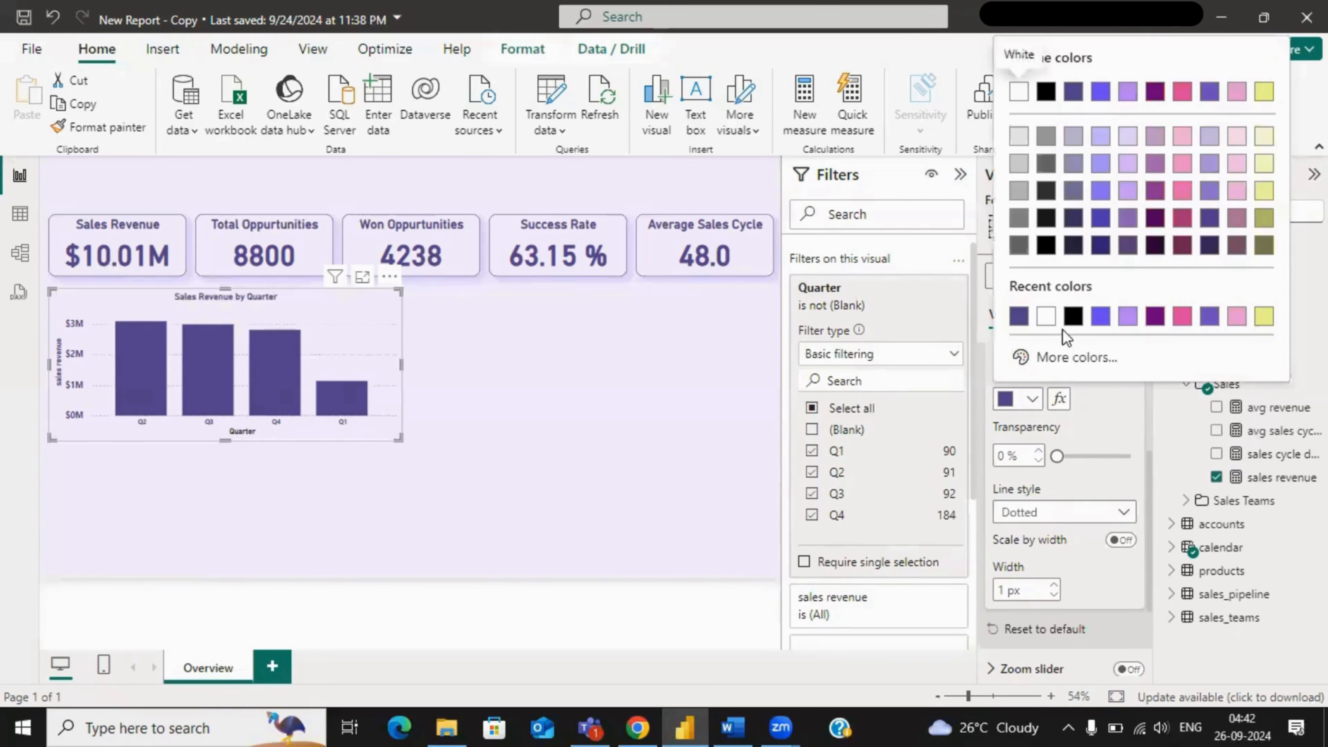
pyautogui.click(1074, 324)
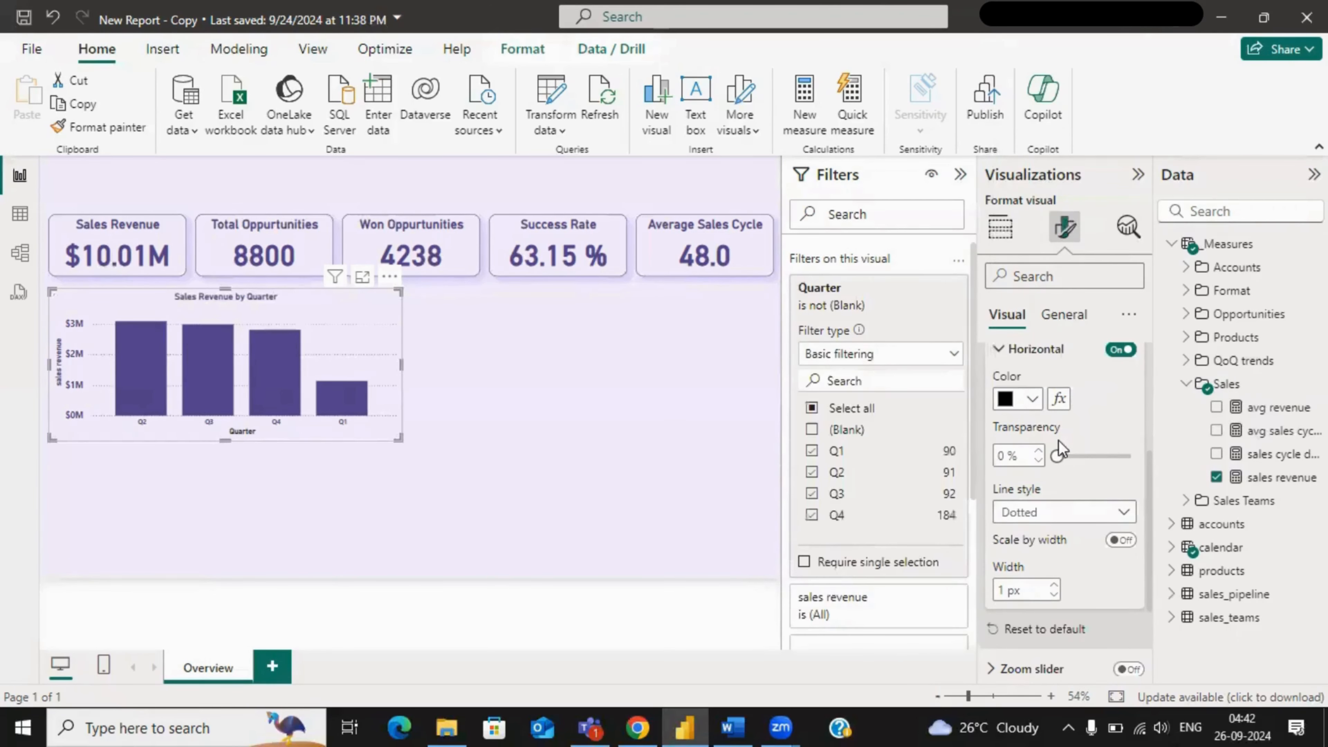
# - Set the horizontal gridlines' transparency to 26% and their line style to Solid
pyautogui.moveTo(1055, 454); pyautogui.dragTo(1076, 457)
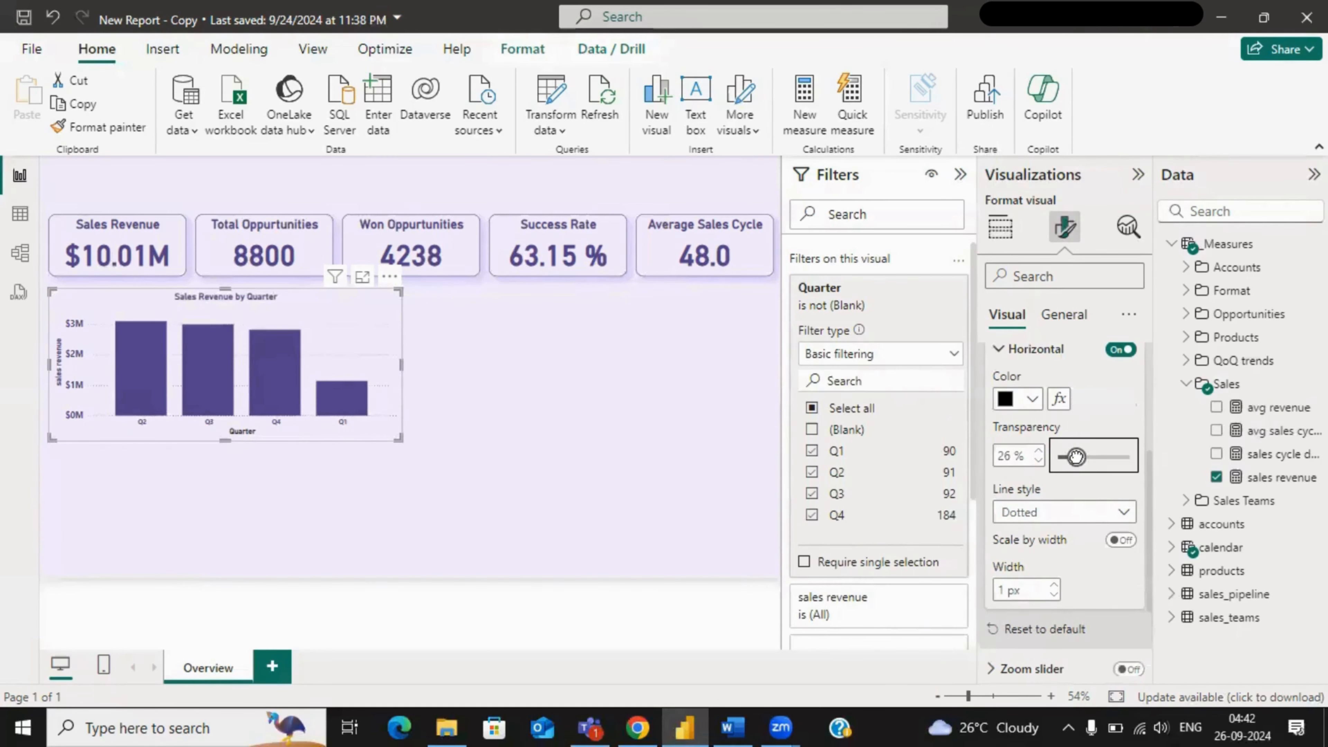
pyautogui.doubleClick(1012, 457)
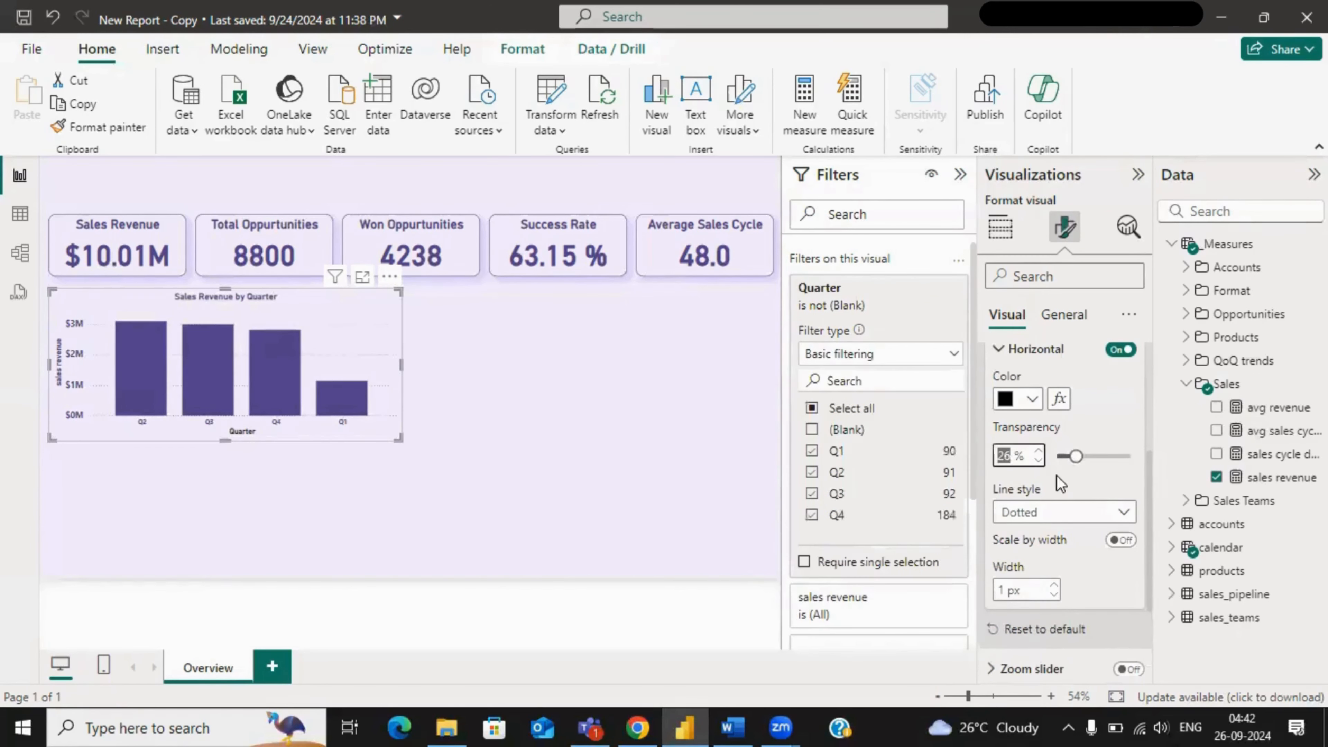
pyautogui.click(1078, 511)
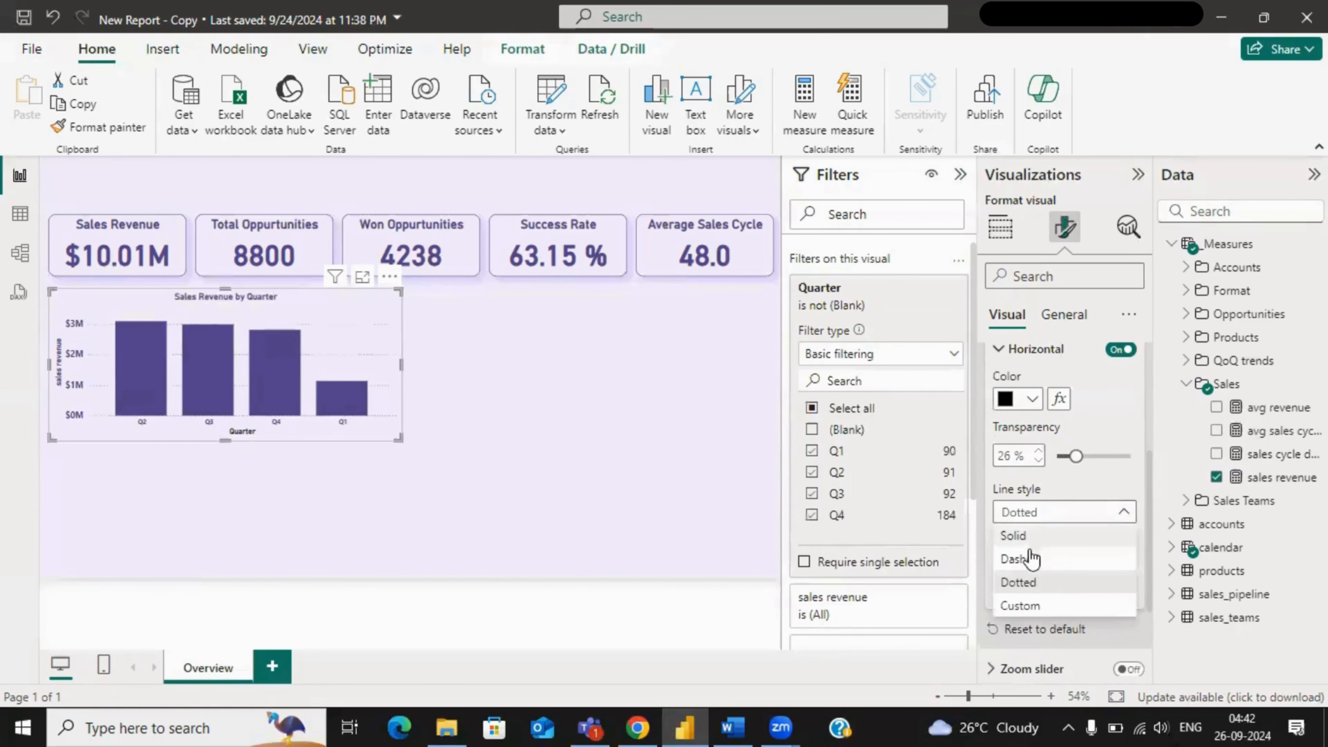
pyautogui.click(1023, 534)
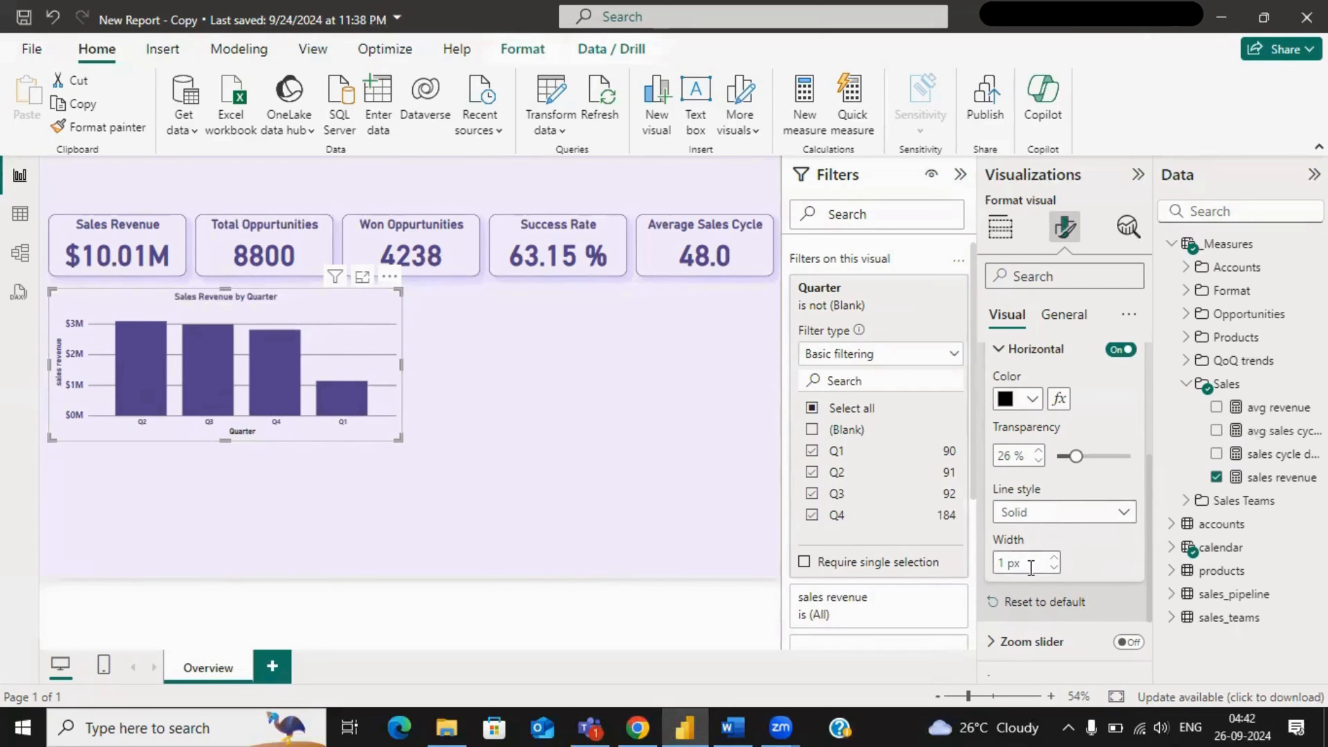
pyautogui.click(1028, 356)
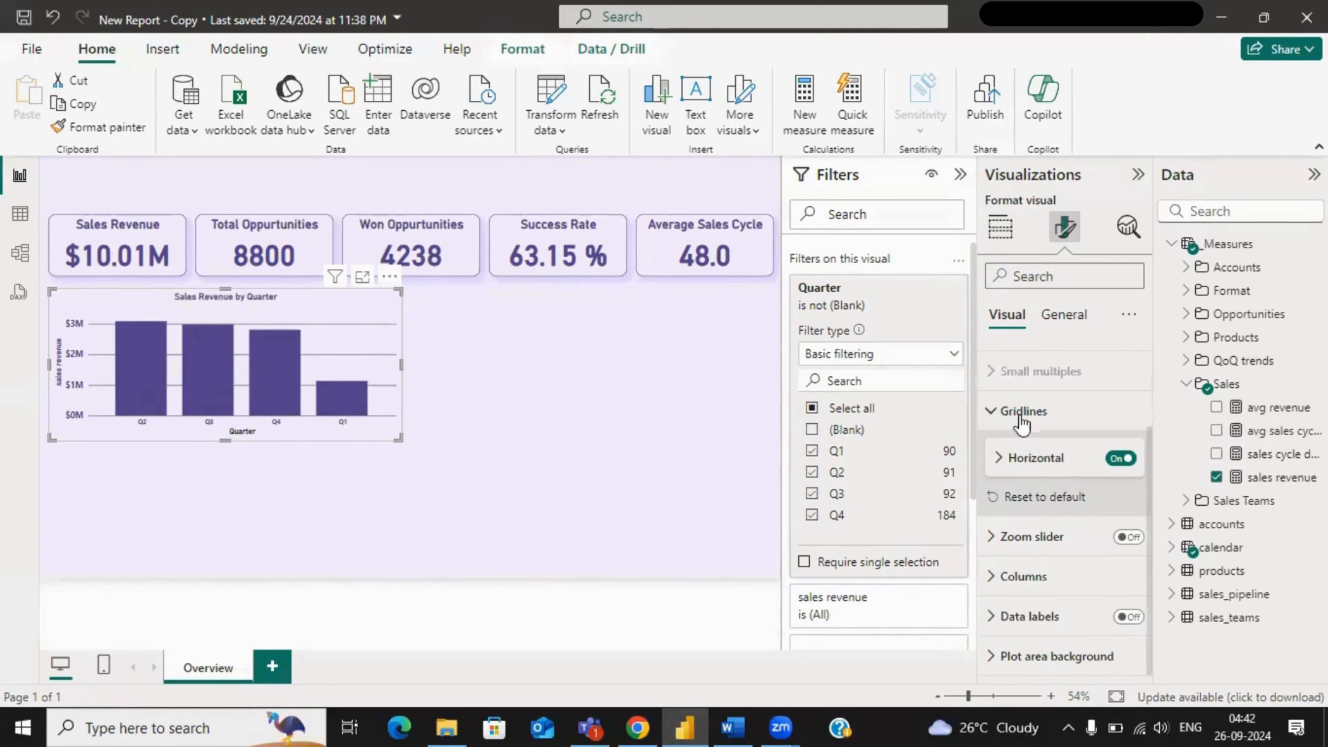
# - Try the column chart's zoom slider by raising the lower end of its Y-axis range slightly, and turn the slider off again
pyautogui.scroll(3, 1025, 421)
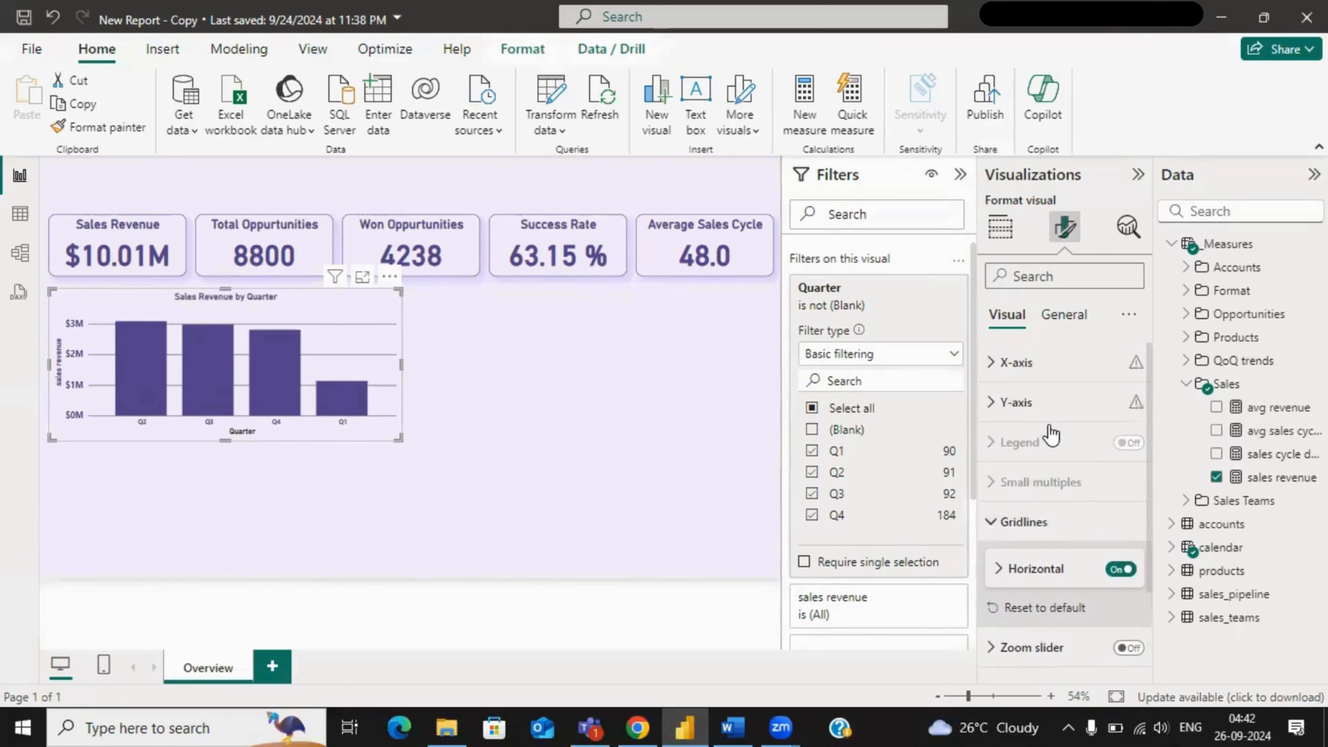
pyautogui.scroll(-3, 1091, 483)
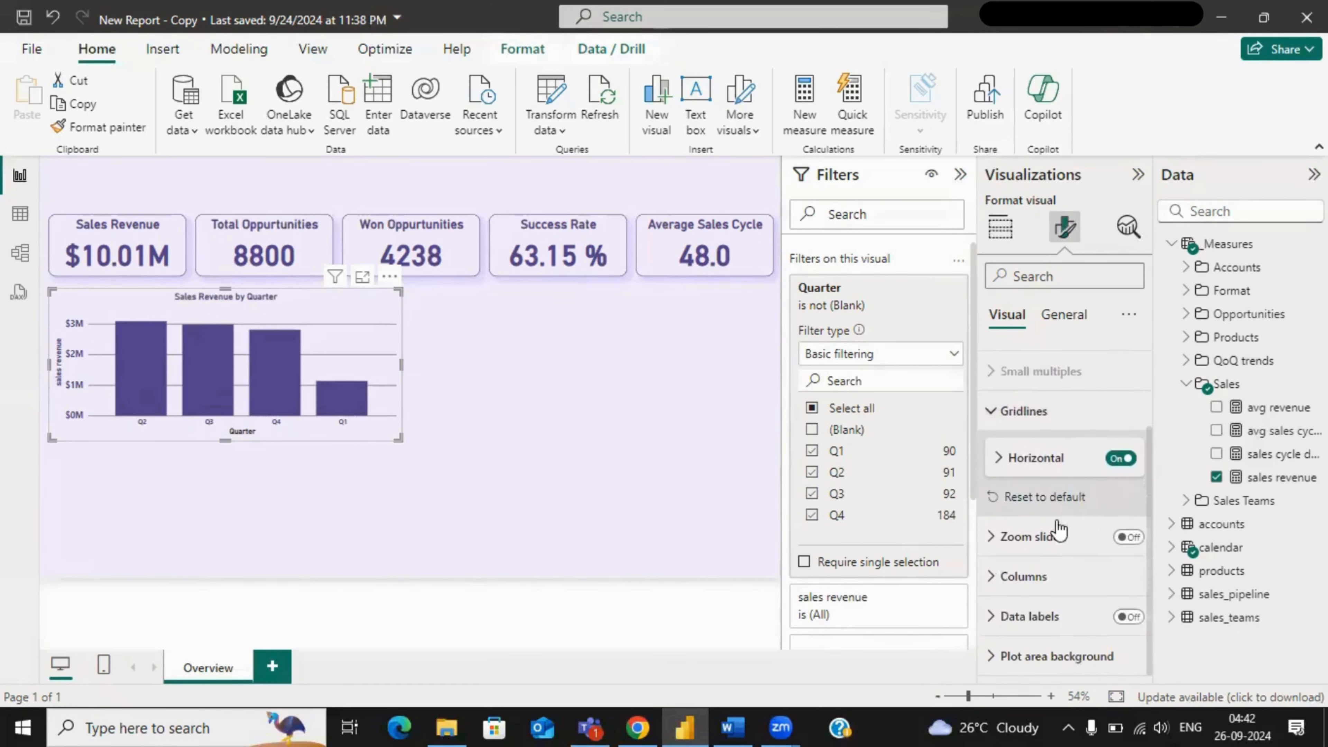
pyautogui.click(1126, 538)
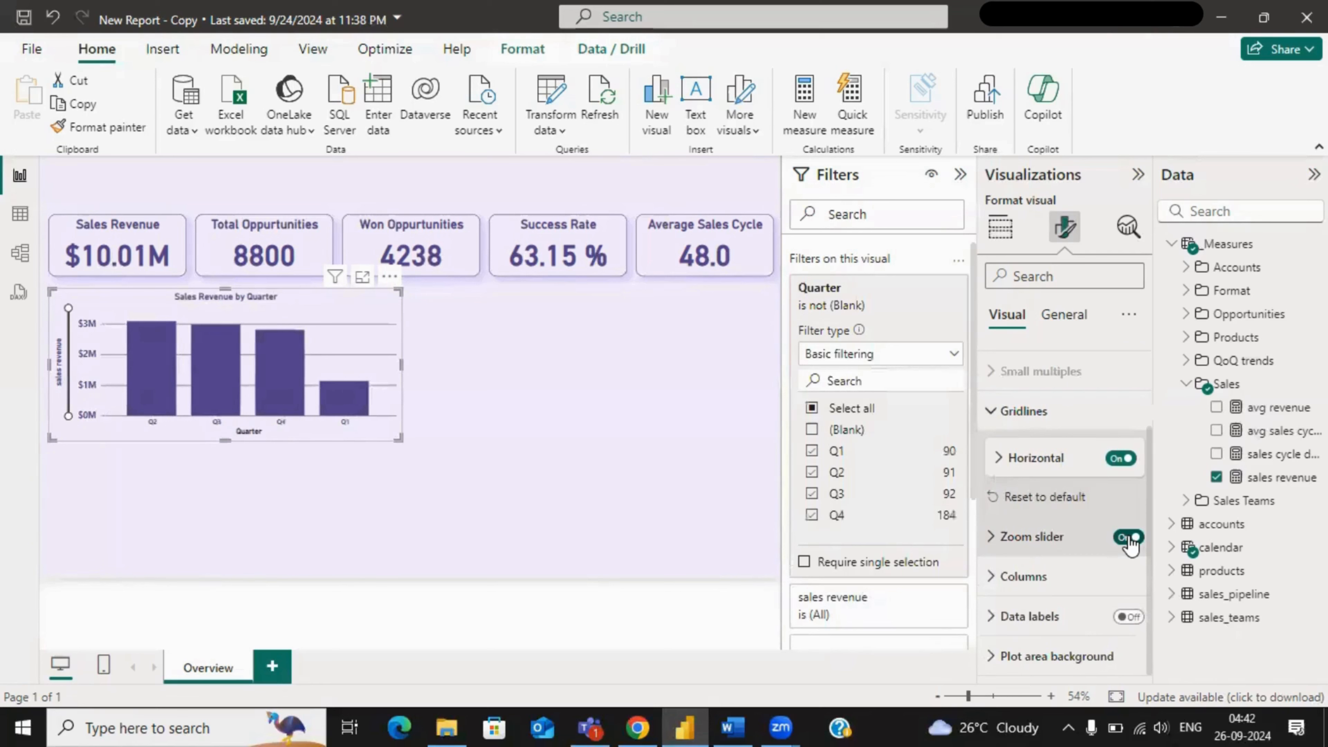
pyautogui.click(1130, 542)
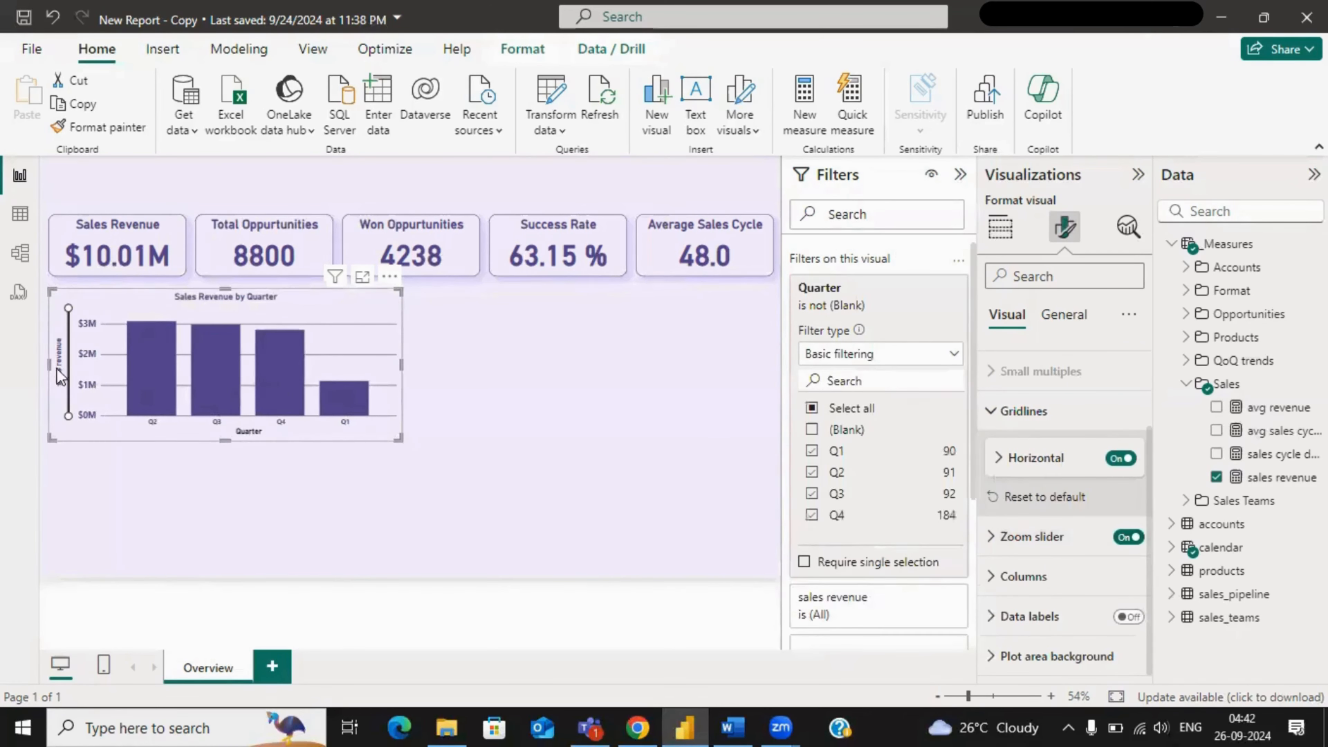
pyautogui.moveTo(67, 413)
pyautogui.mouseDown()
pyautogui.moveTo(69, 335)
pyautogui.moveTo(68, 410)
pyautogui.mouseUp()
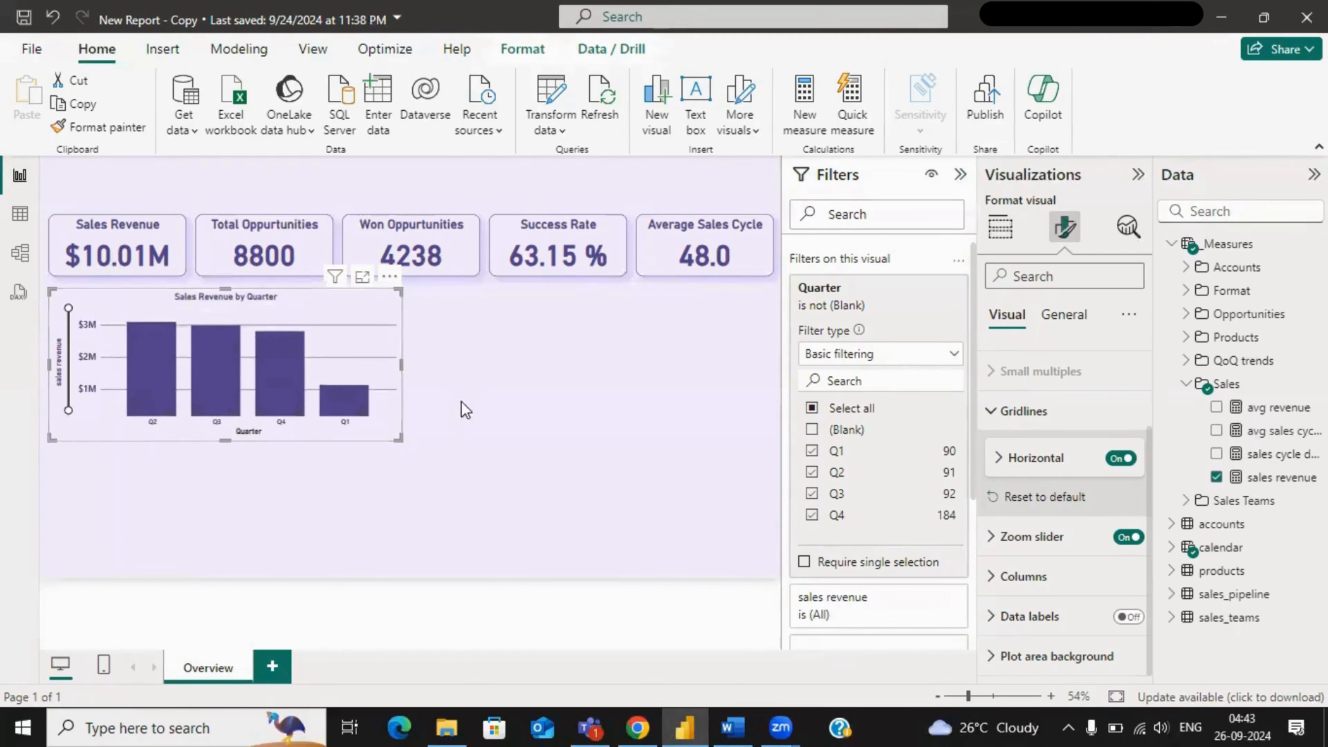
pyautogui.click(1126, 539)
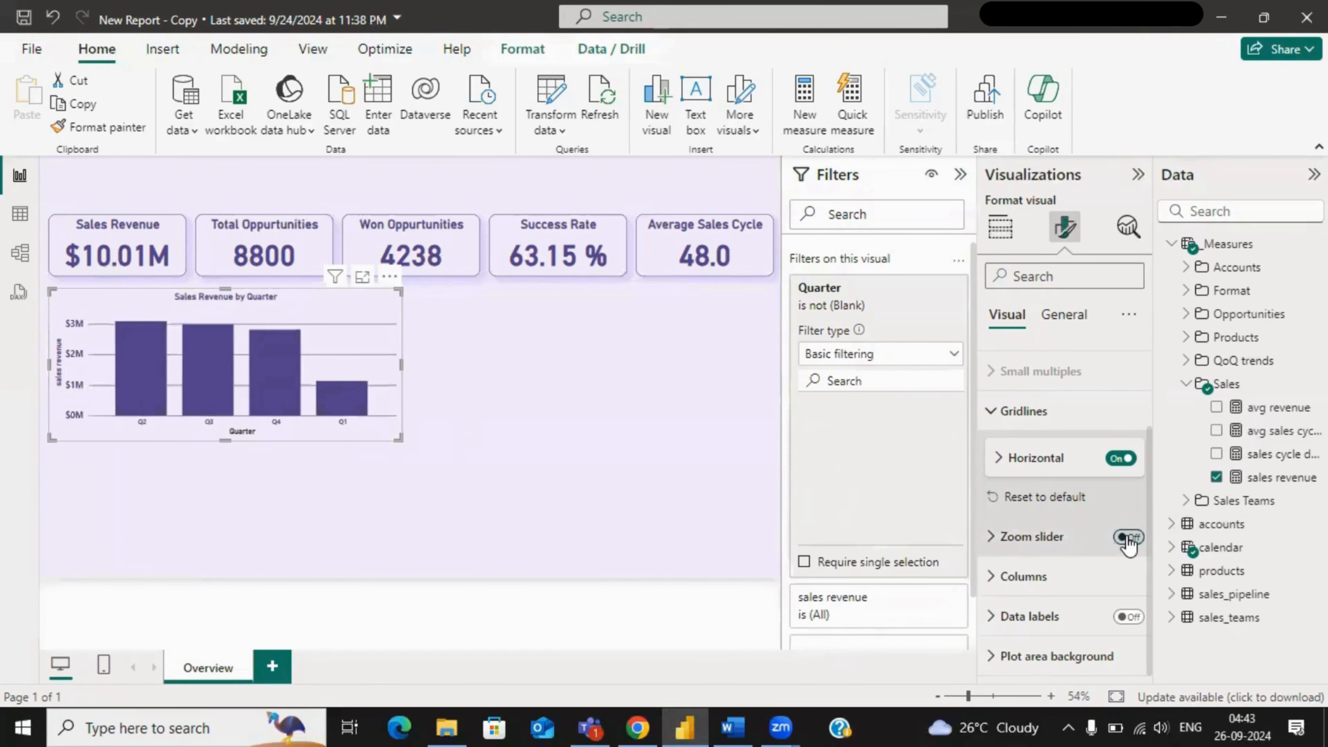
pyautogui.click(1023, 575)
pyautogui.scroll(-4, 1064, 562)
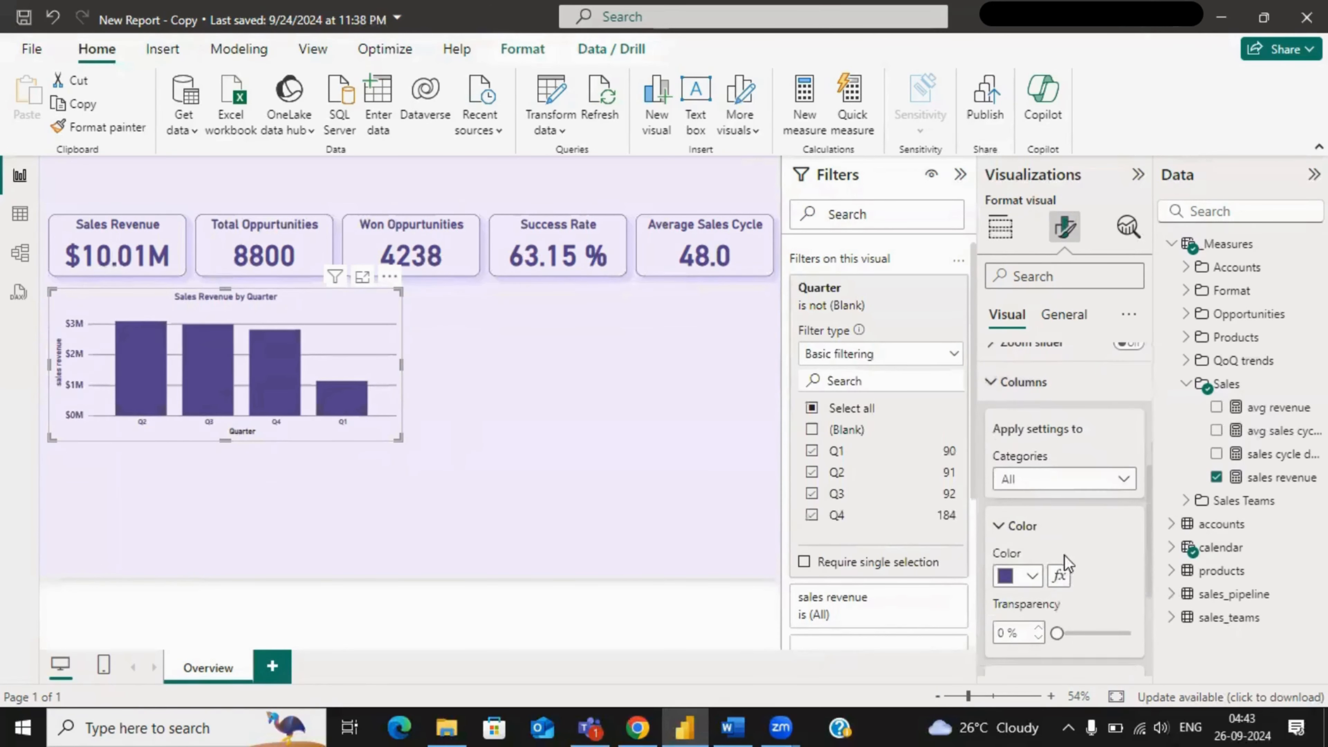
pyautogui.click(1042, 492)
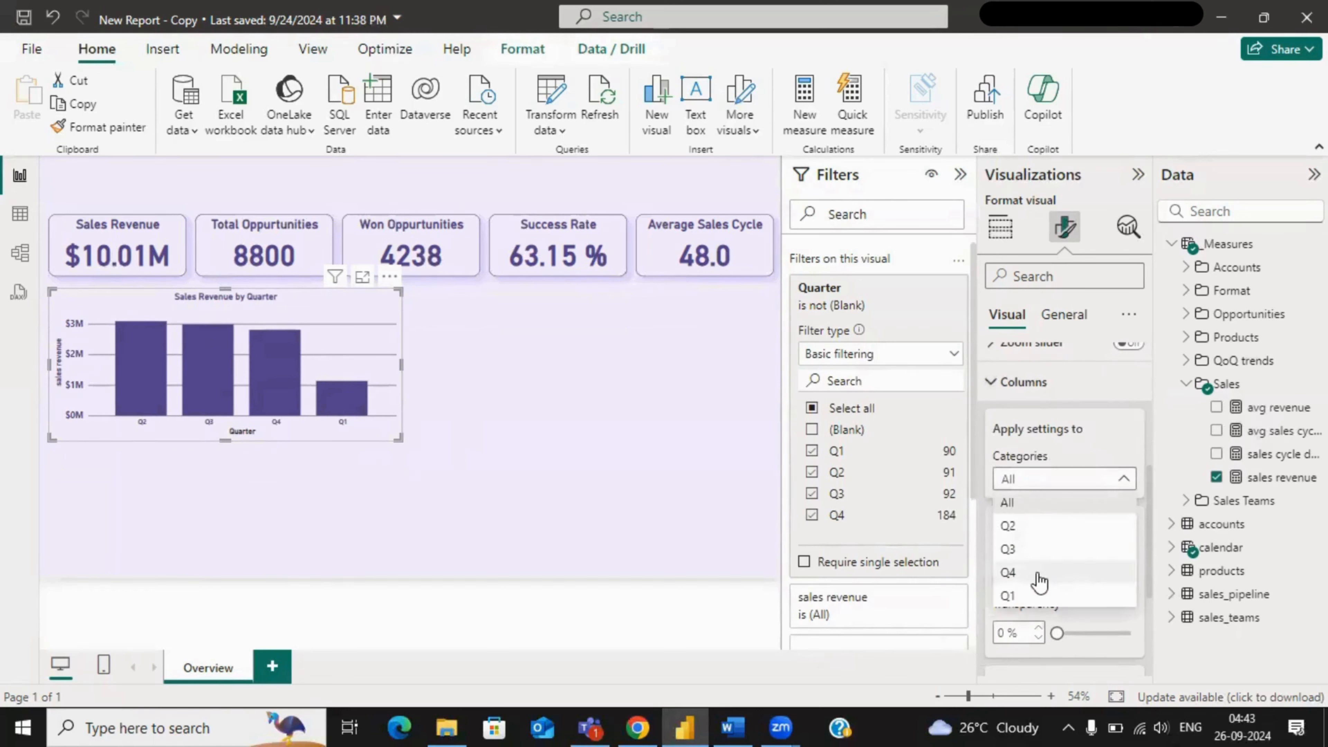
pyautogui.click(1091, 443)
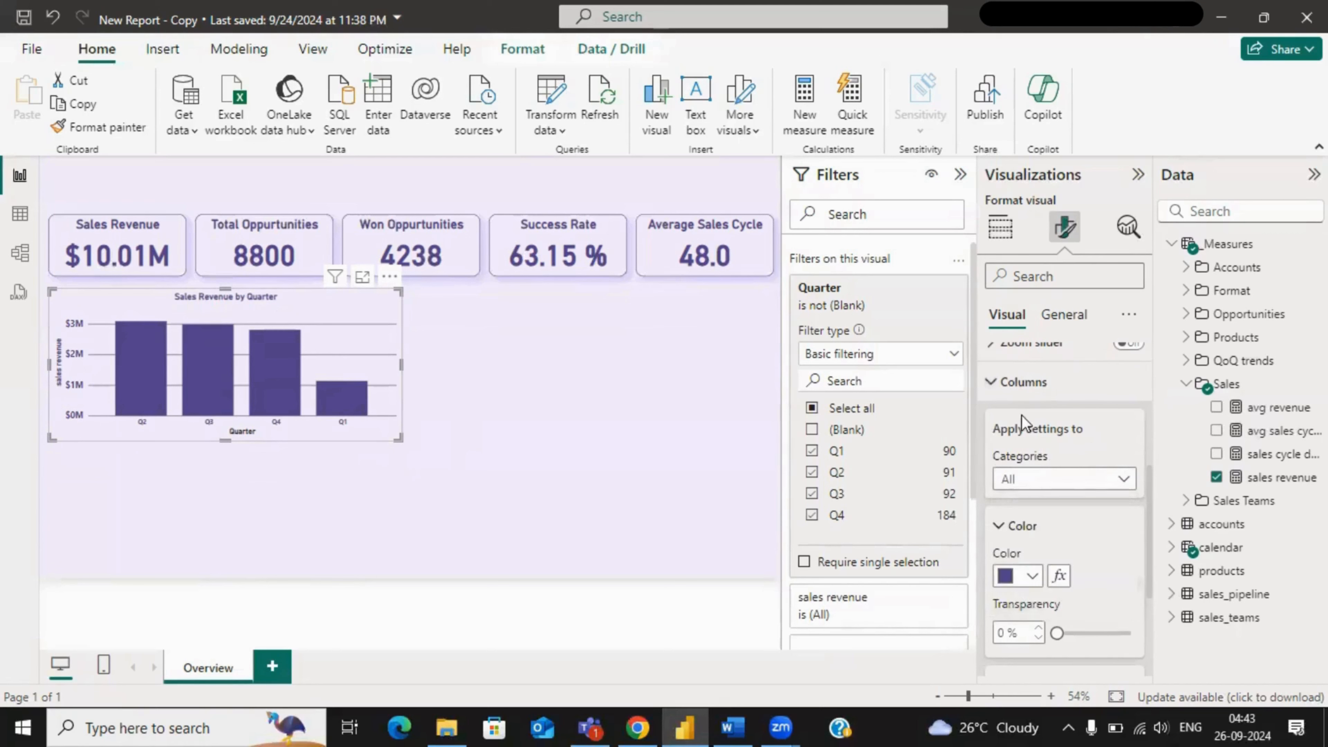
pyautogui.click(1022, 379)
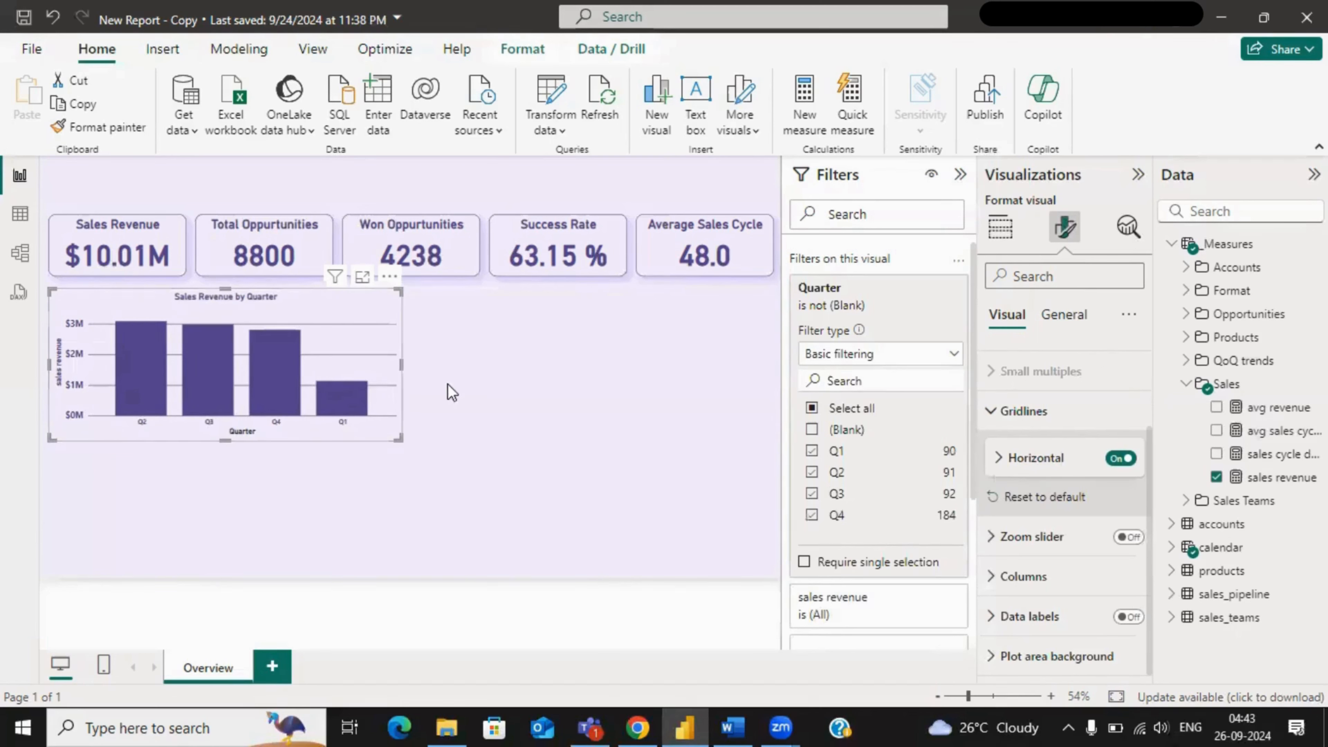
# - Turn on the column chart's data labels and make their values bold with a font size of 12
pyautogui.click(1126, 617)
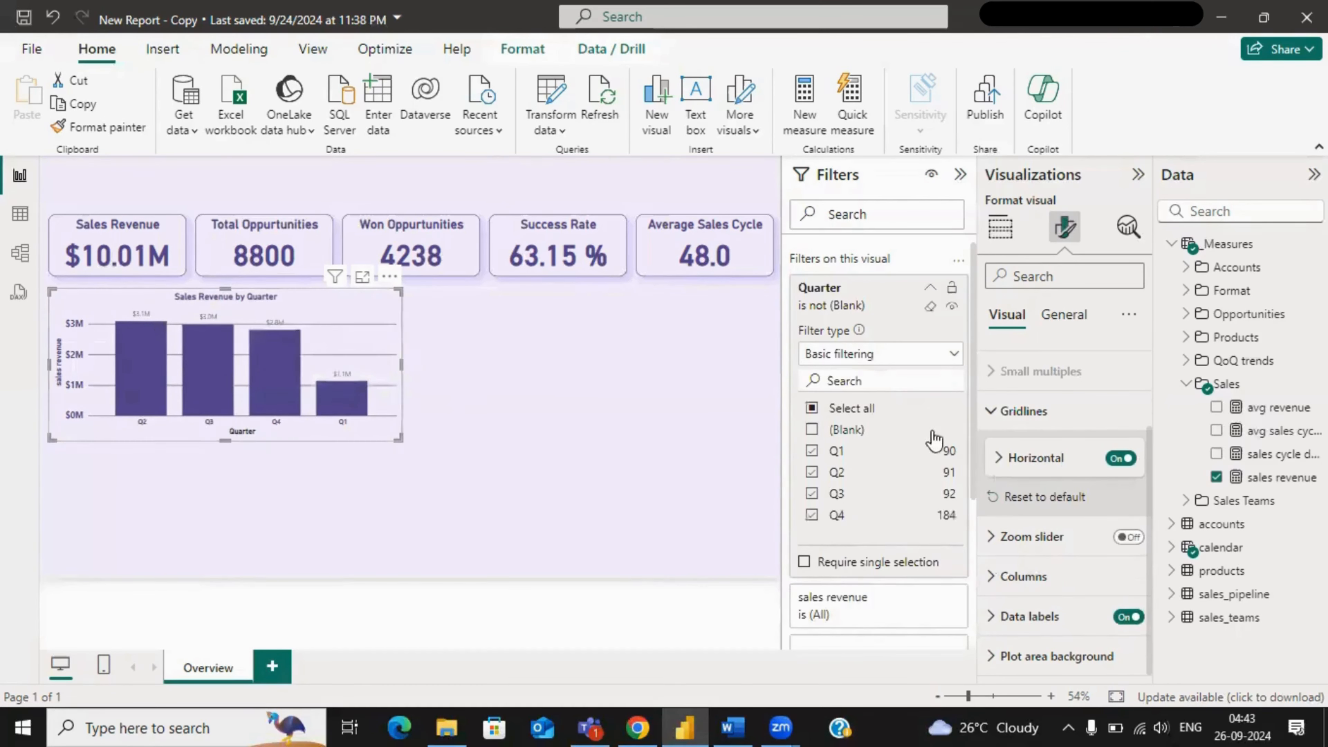
pyautogui.click(1045, 612)
pyautogui.scroll(-2, 1070, 609)
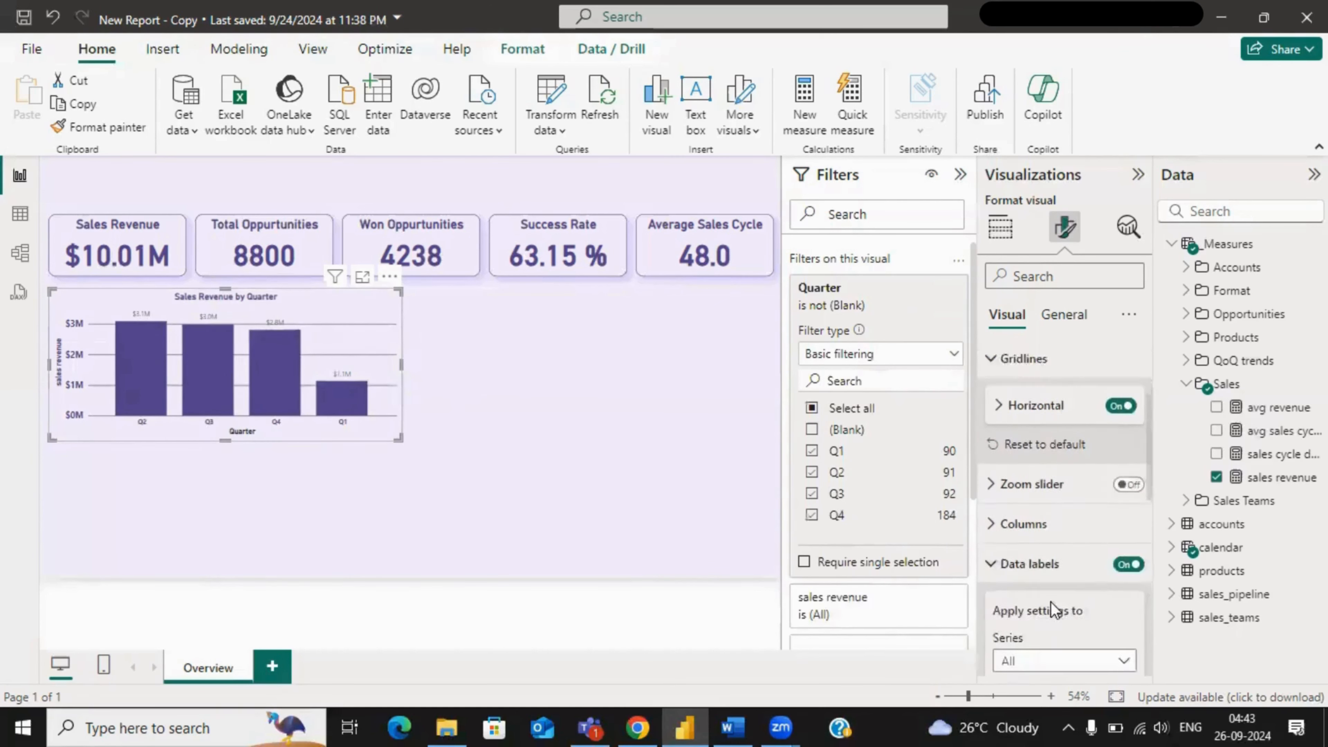
pyautogui.scroll(-8, 1077, 585)
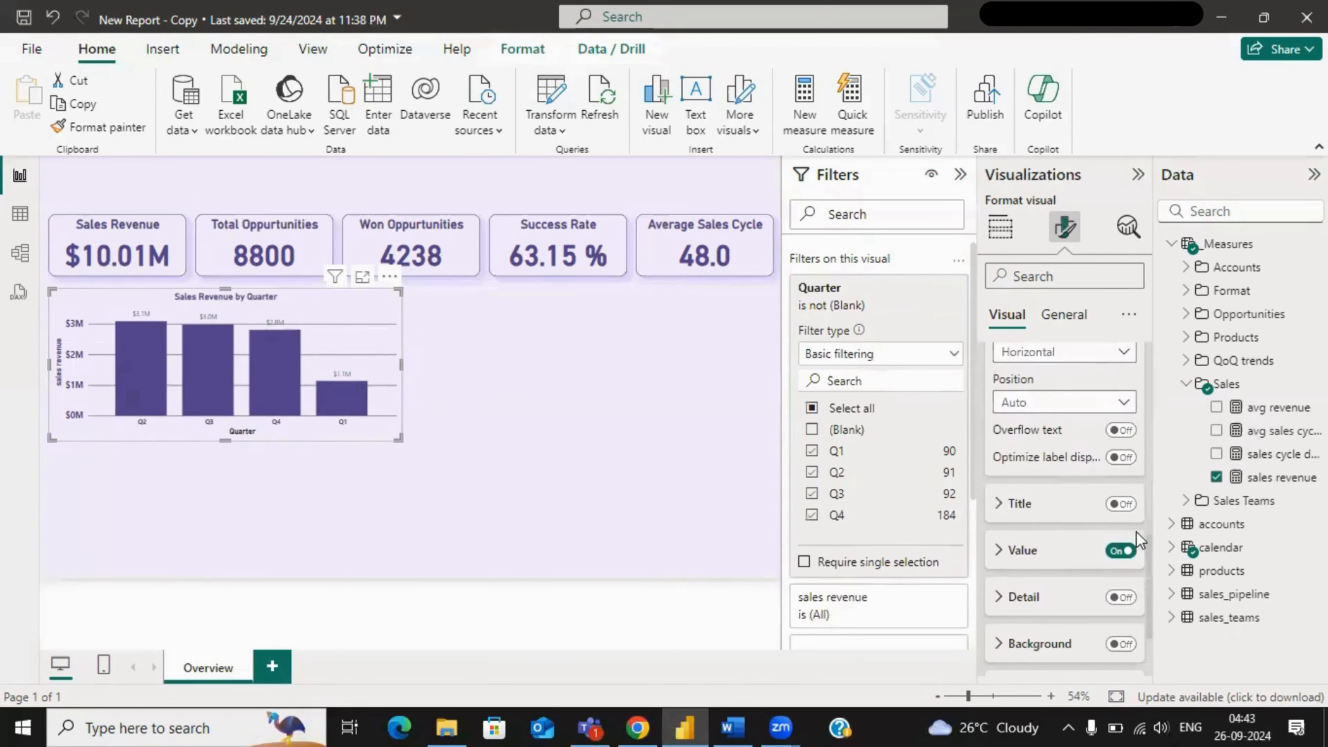
pyautogui.click(1022, 559)
pyautogui.scroll(-2, 1032, 598)
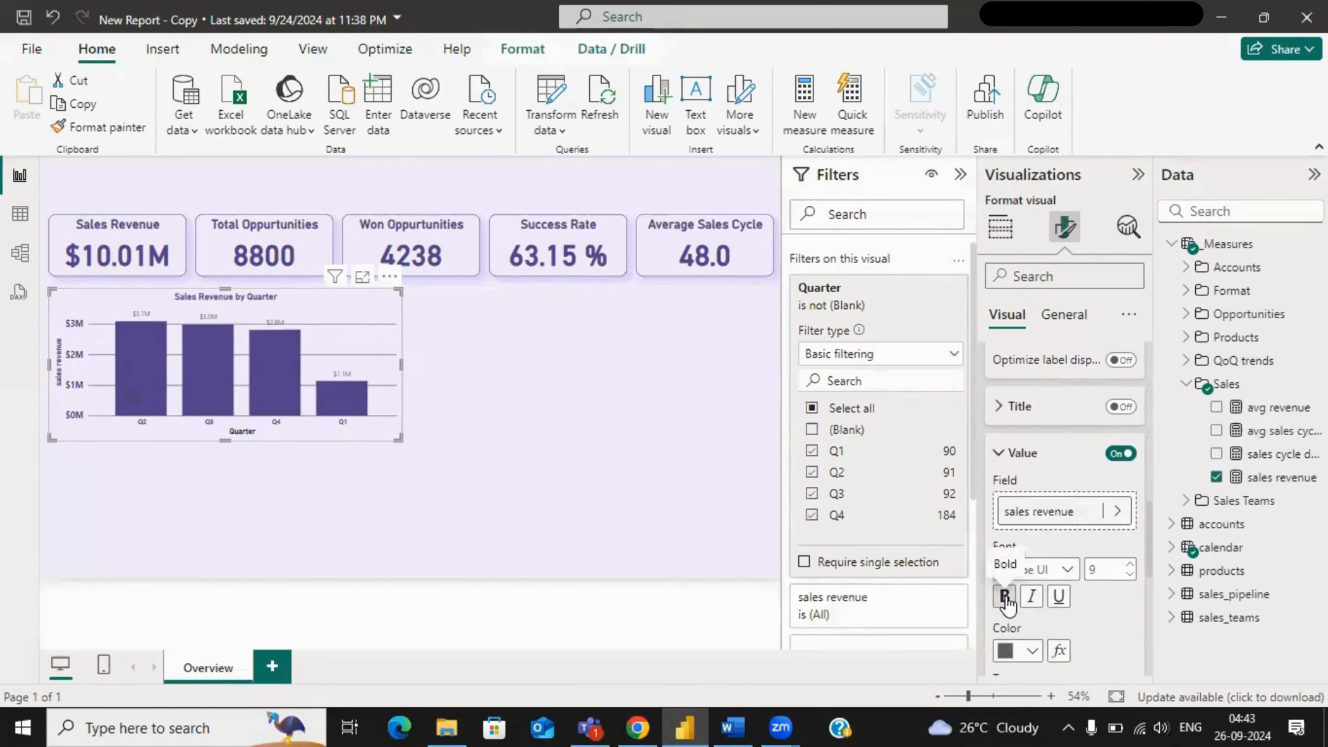
pyautogui.click(1129, 565)
pyautogui.click(1130, 565)
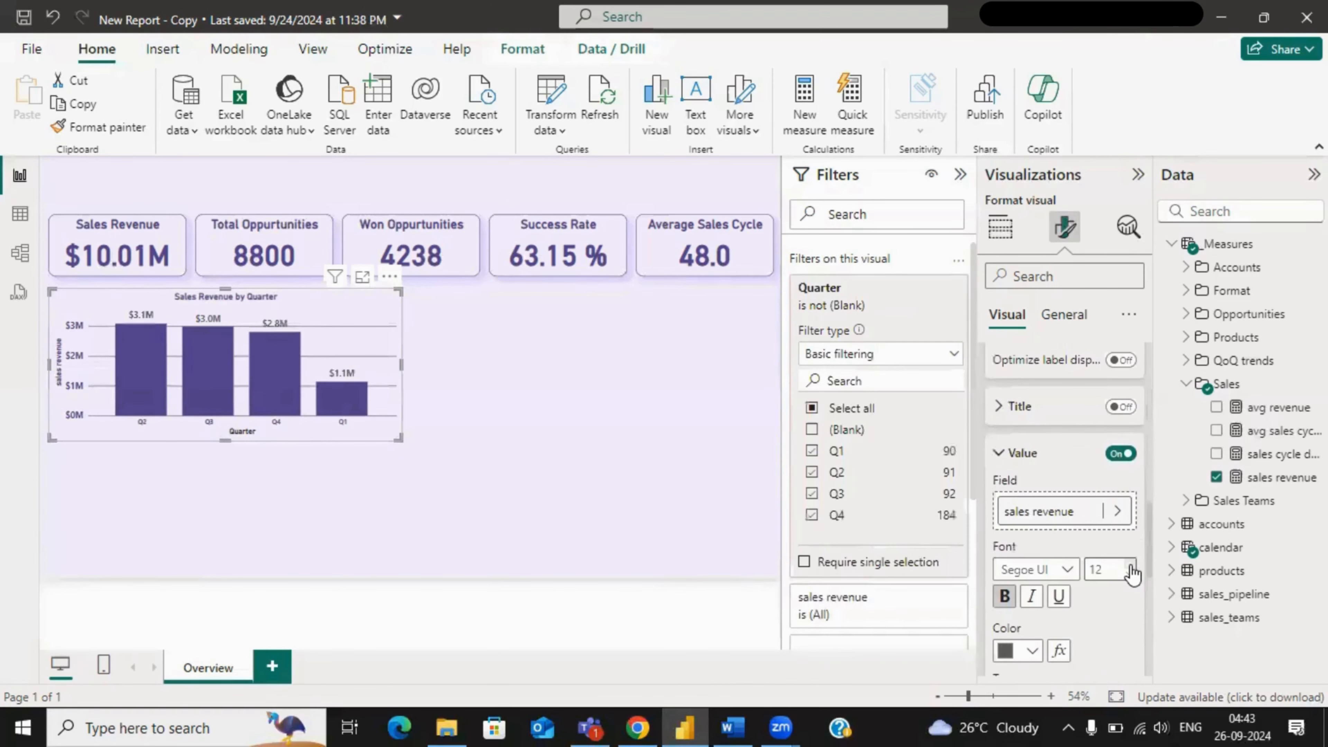
# - Color the column chart's data label values dark purple
pyautogui.click(1031, 651)
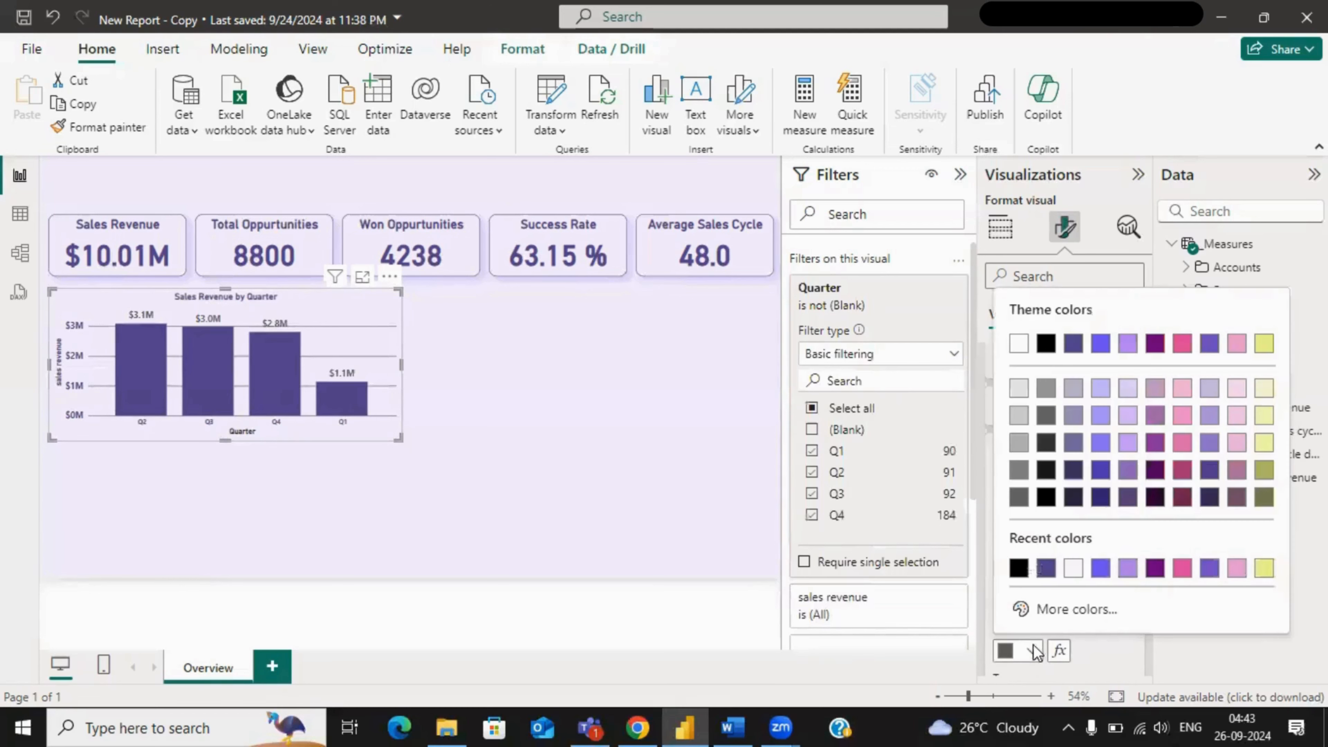
pyautogui.click(1046, 570)
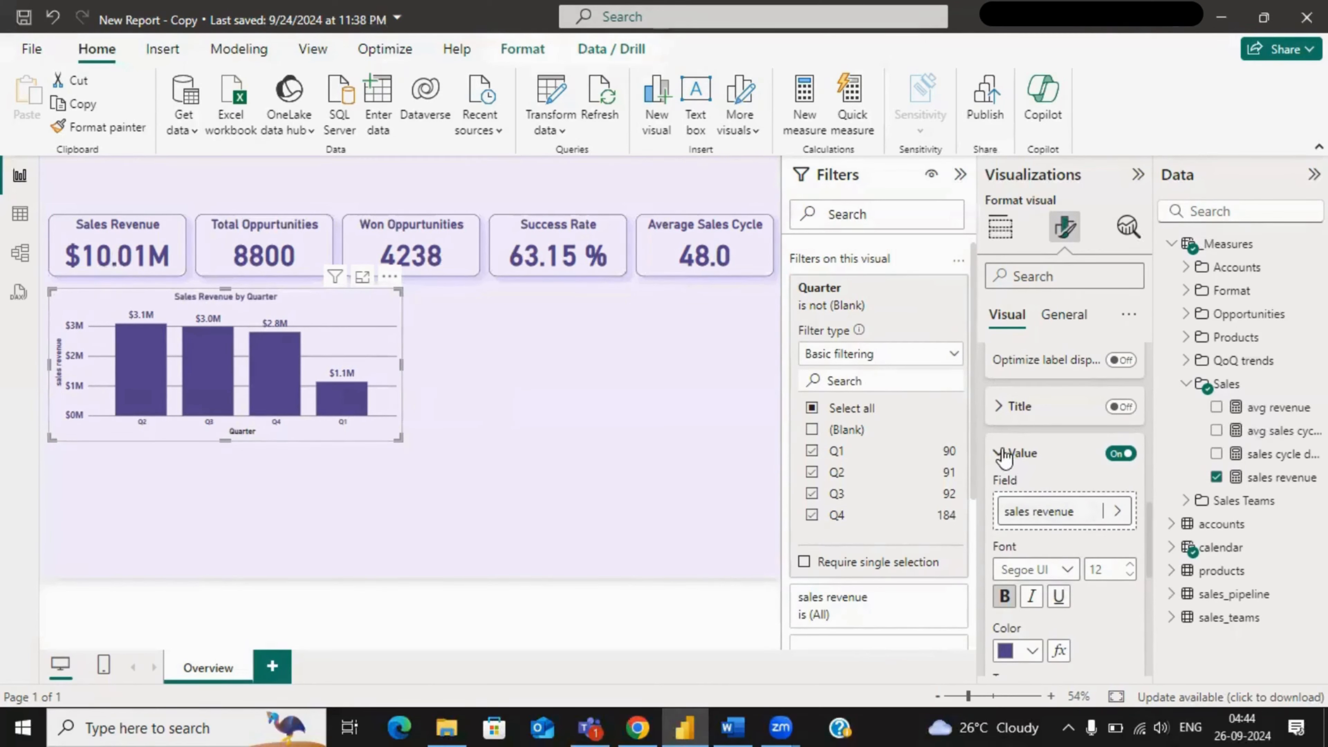
pyautogui.click(637, 516)
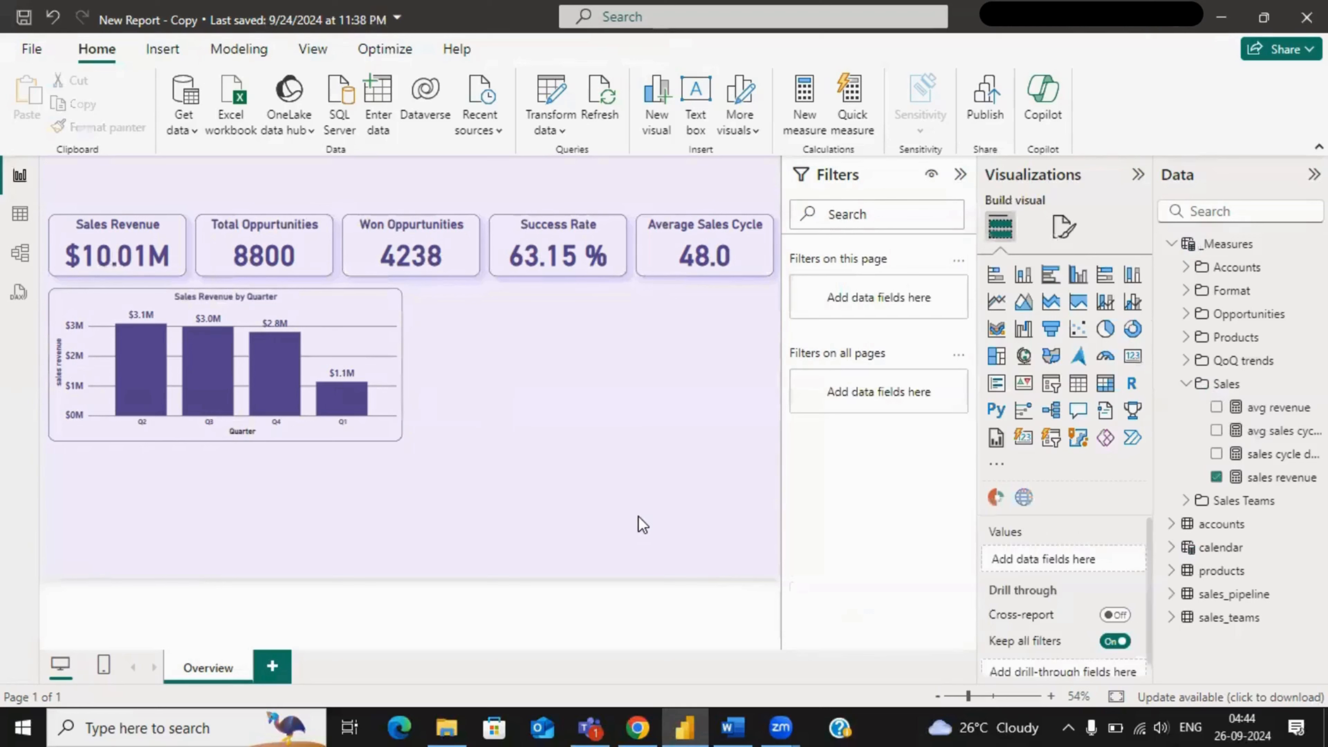
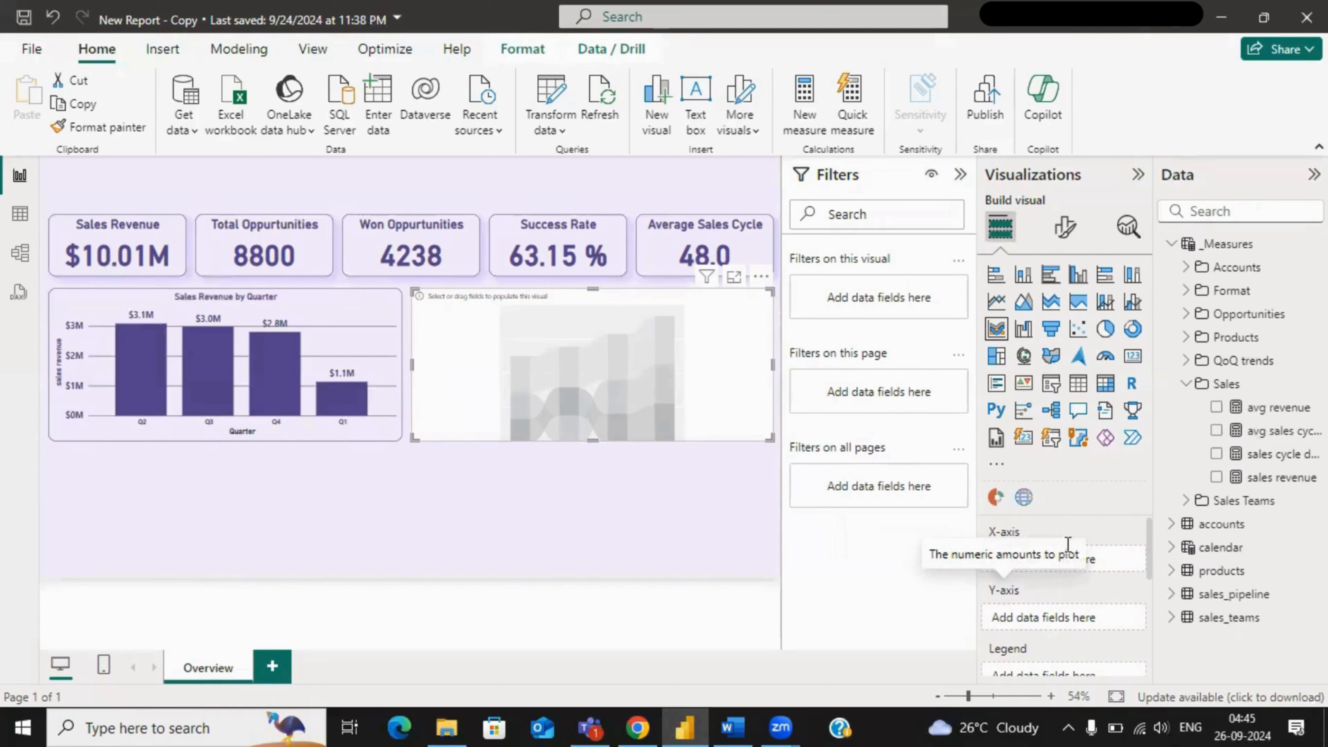
# - Set the calendar table's Quarter field as the X-axis of the empty ribbon chart
pyautogui.click(1186, 383)
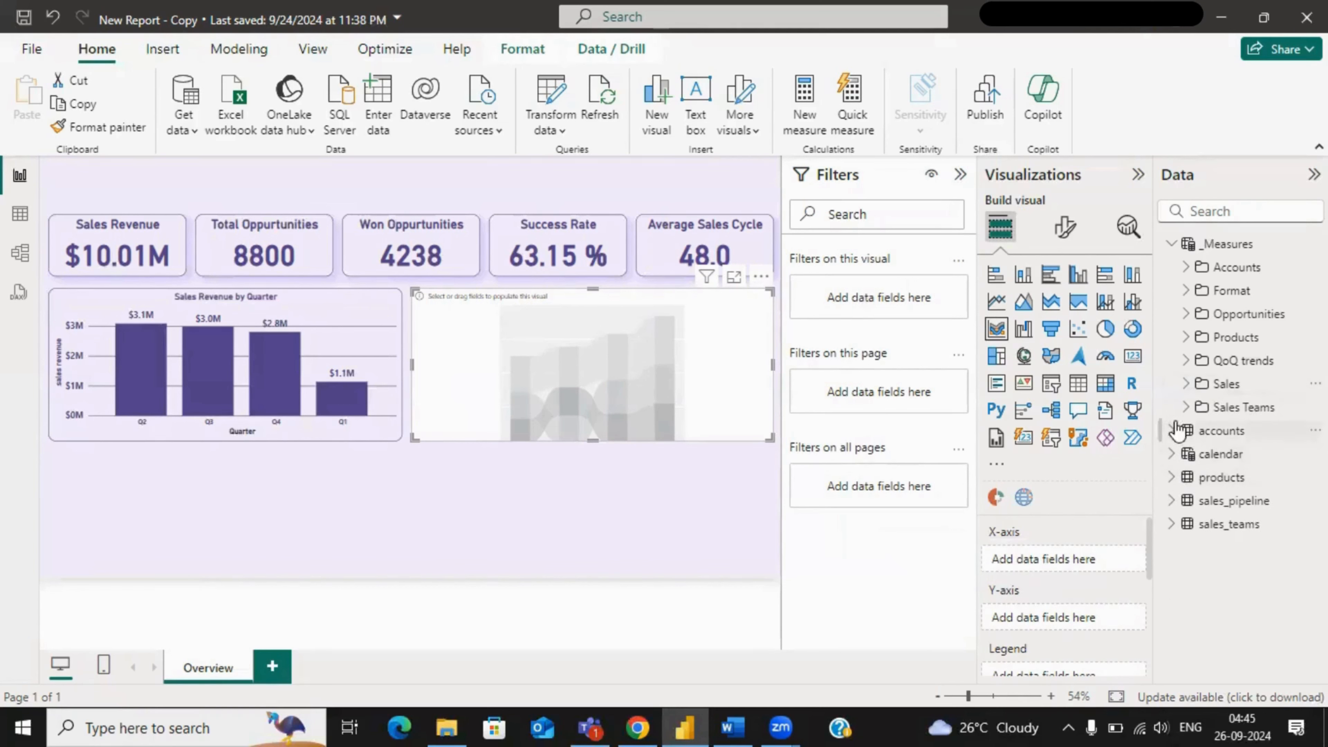
pyautogui.click(1172, 455)
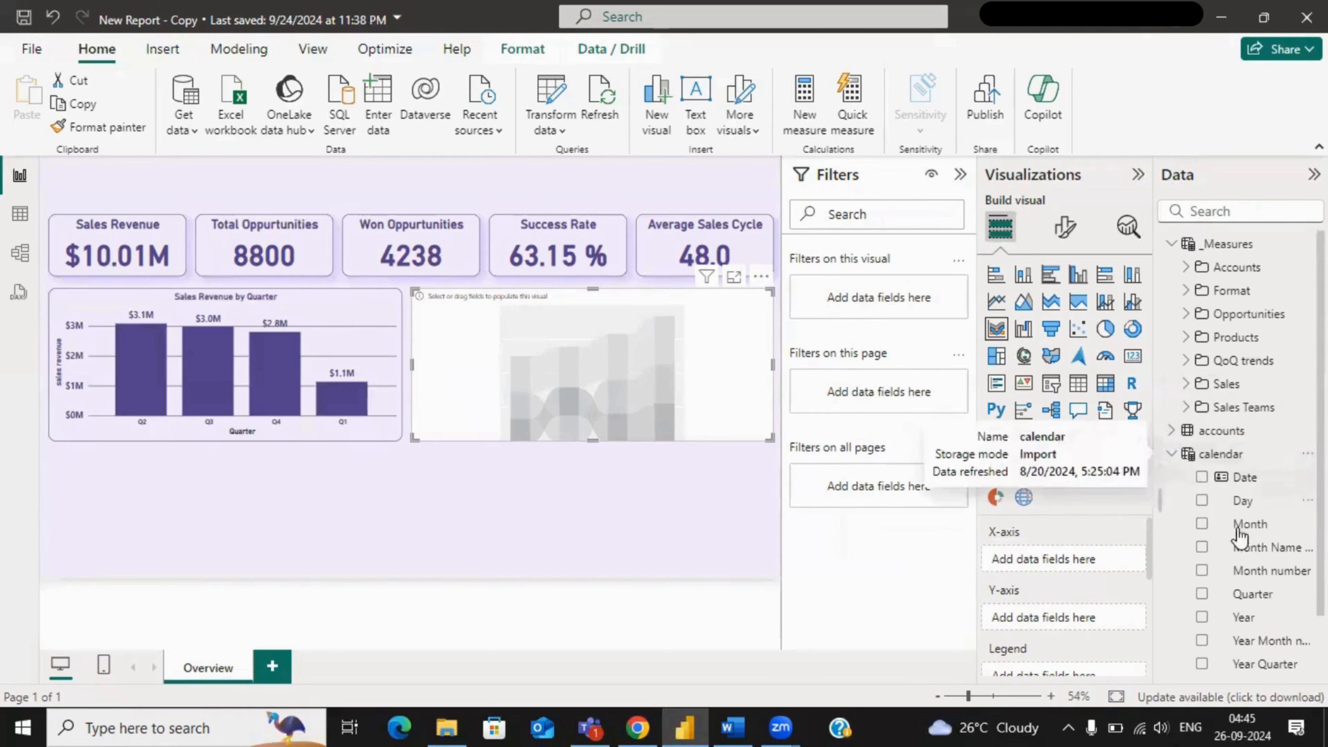
pyautogui.moveTo(1256, 595); pyautogui.dragTo(1087, 563)
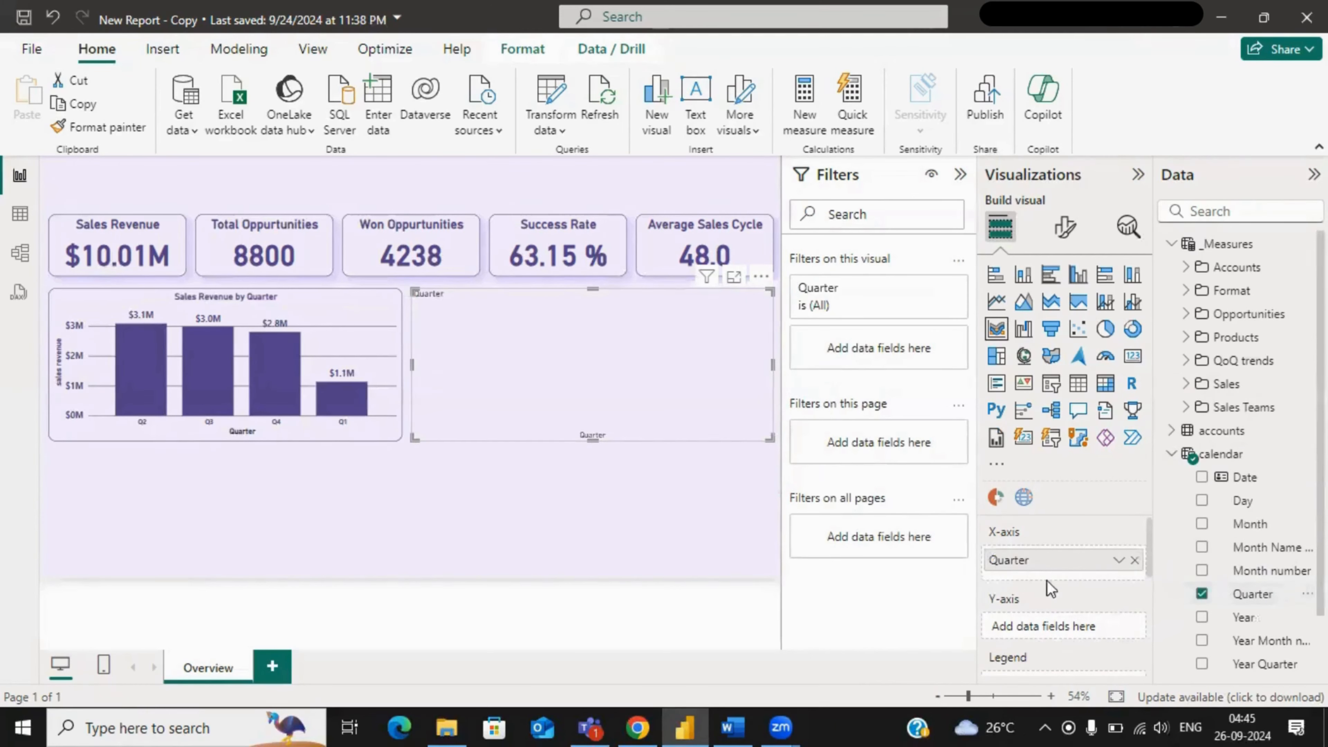
pyautogui.click(735, 525)
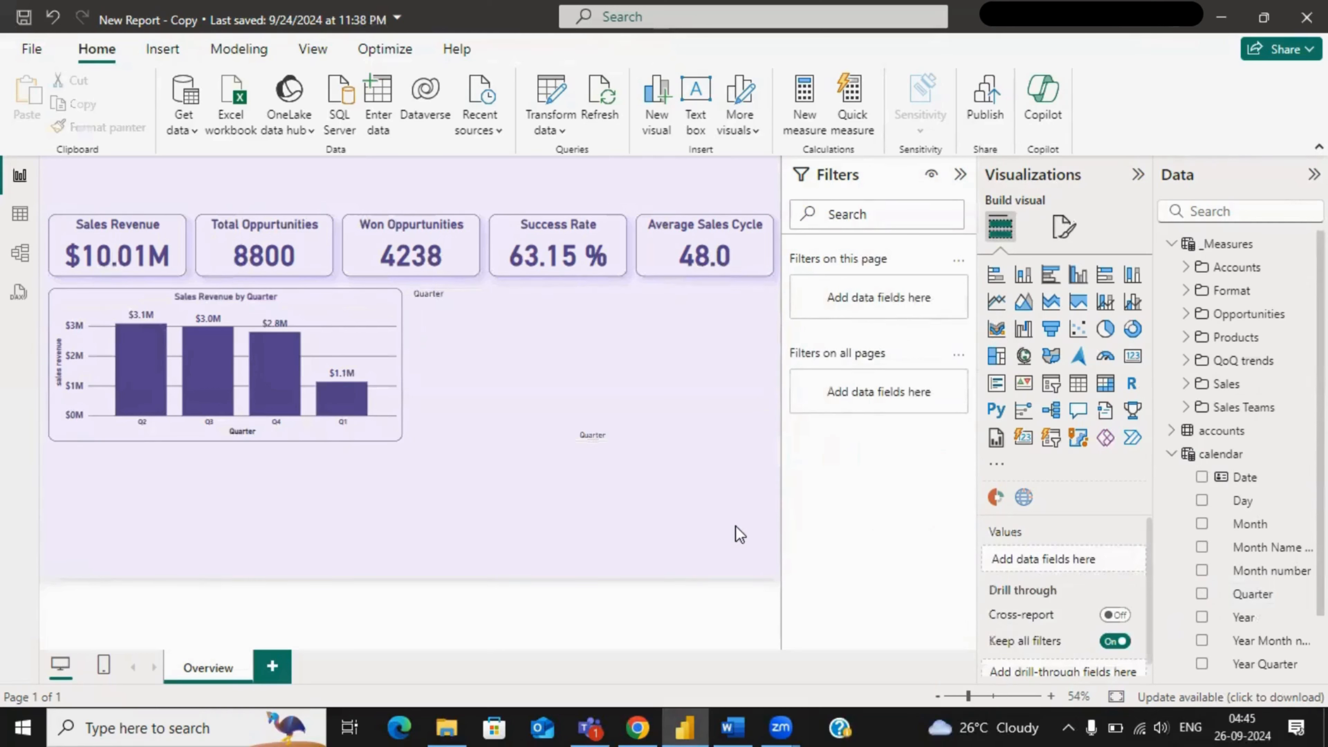
pyautogui.click(668, 360)
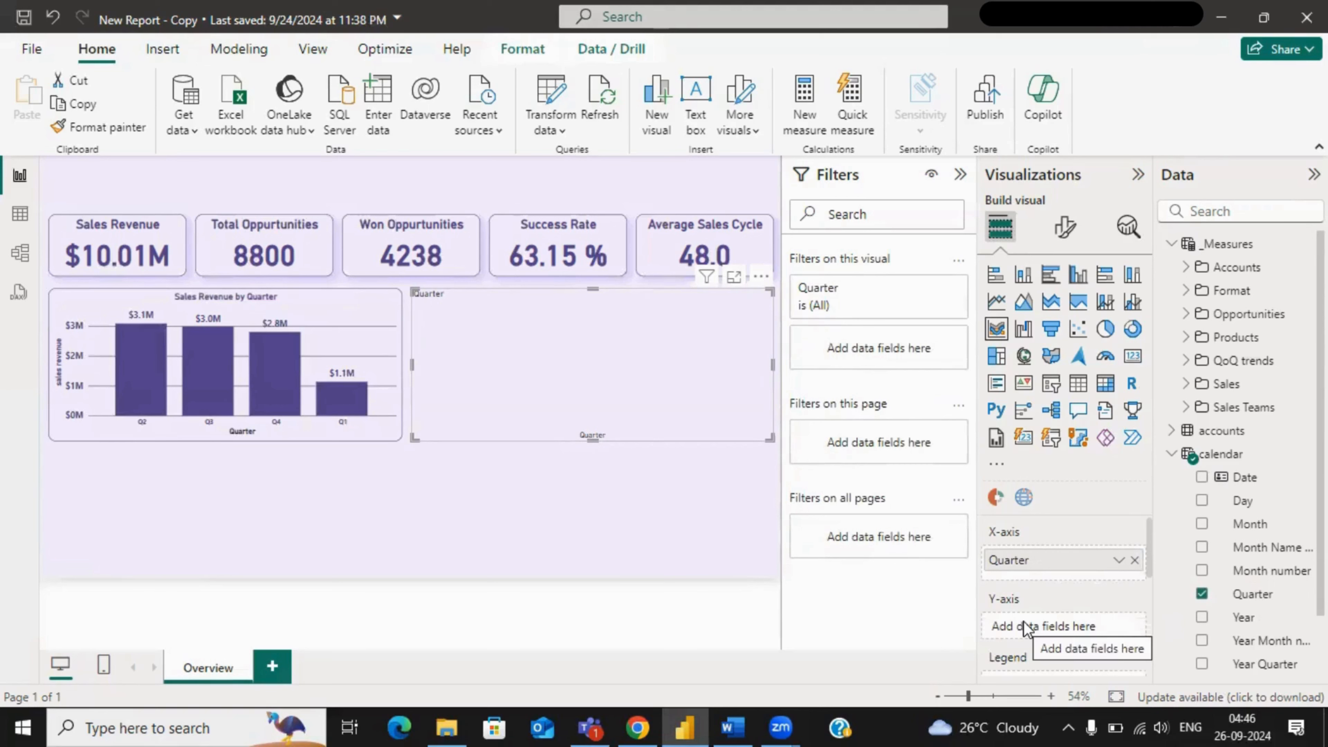
# - Plot the won, lost, engaging and prospecting opportunities measures on the ribbon chart's Y-axis, leaving out total opportunities
pyautogui.click(1186, 314)
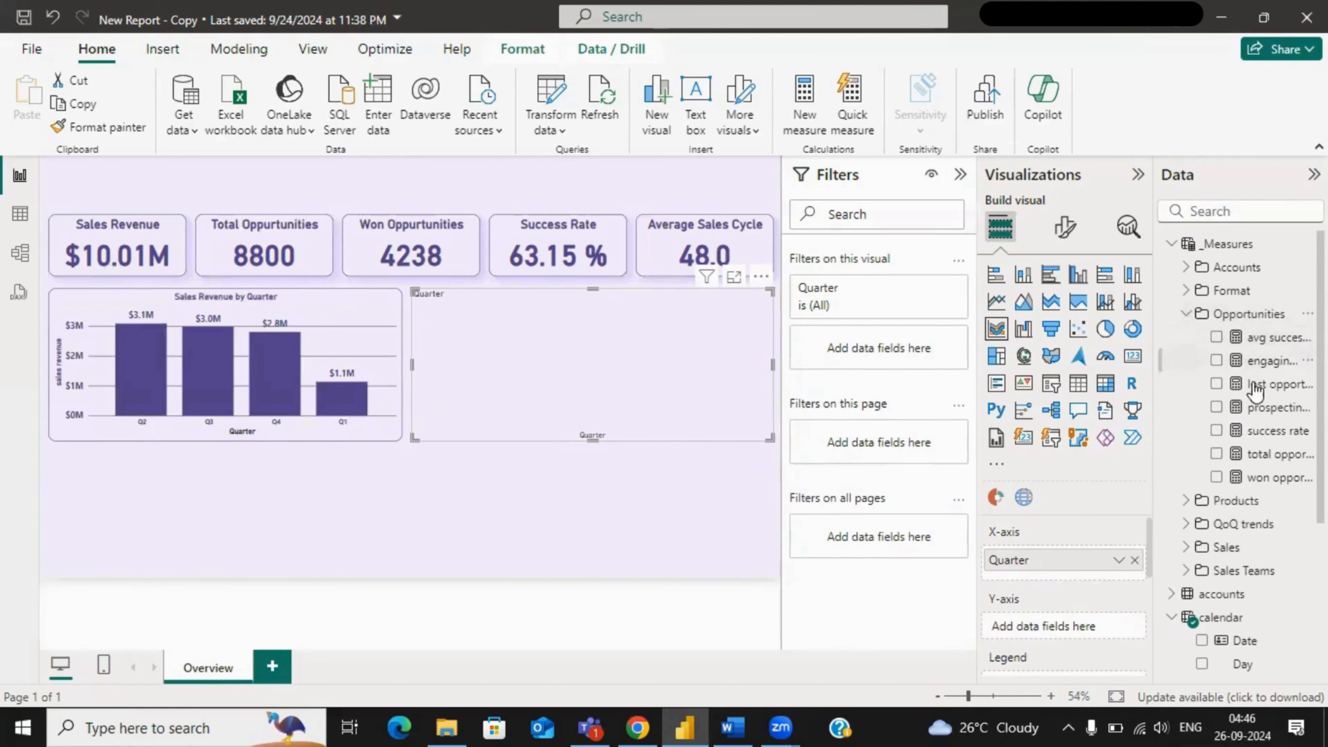
pyautogui.click(1216, 454)
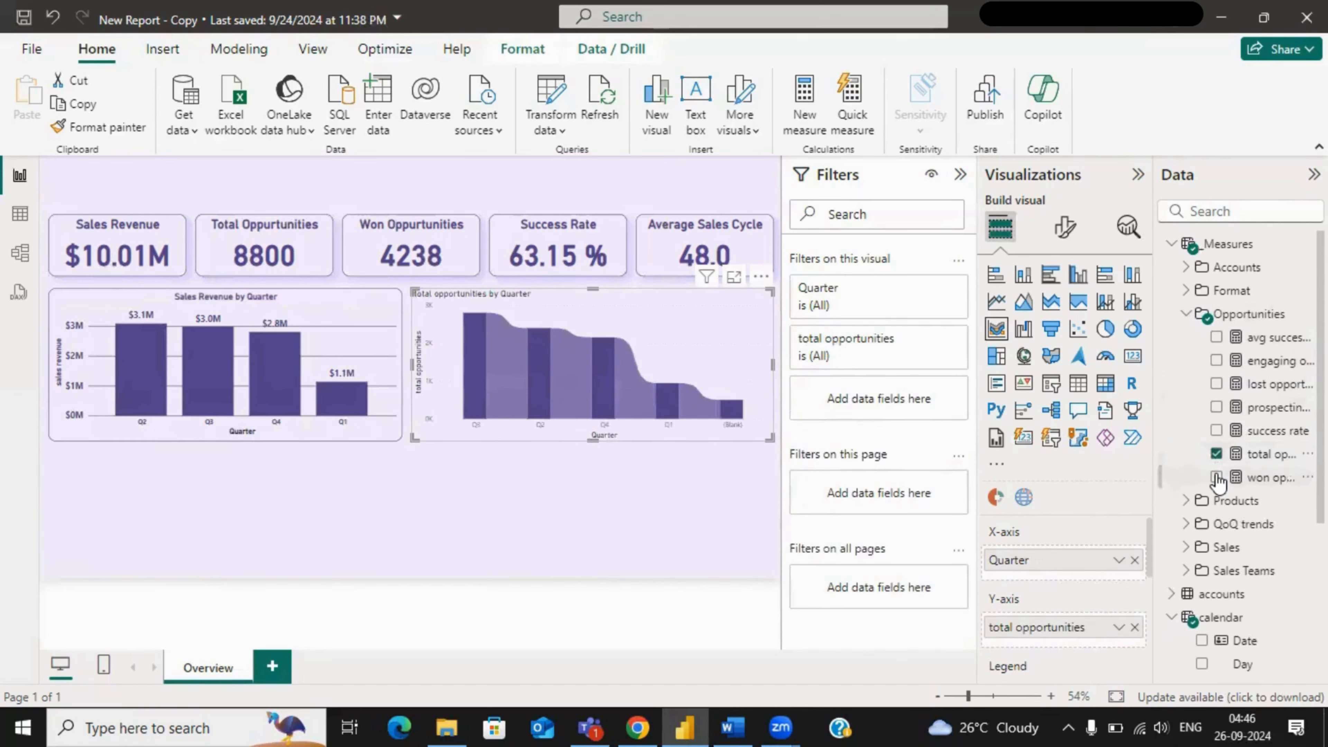
pyautogui.click(1217, 477)
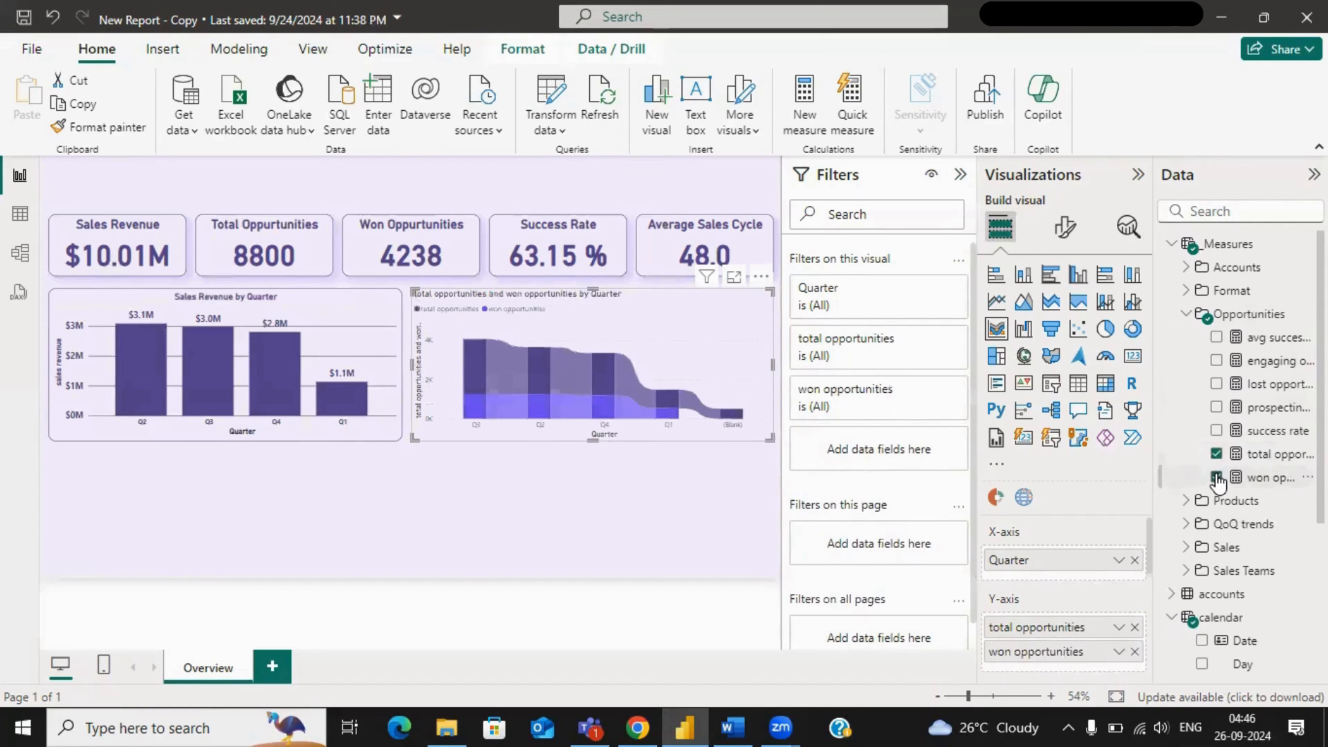
pyautogui.click(1217, 385)
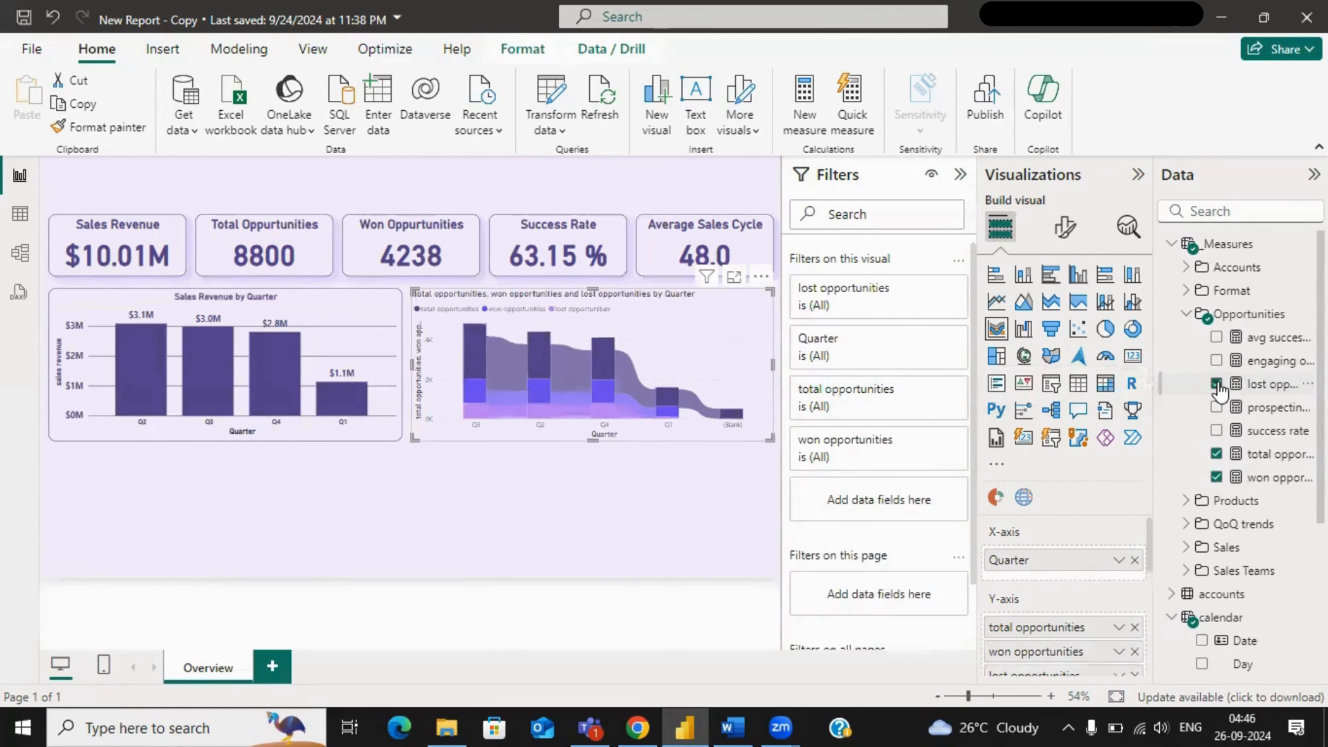
pyautogui.click(1216, 453)
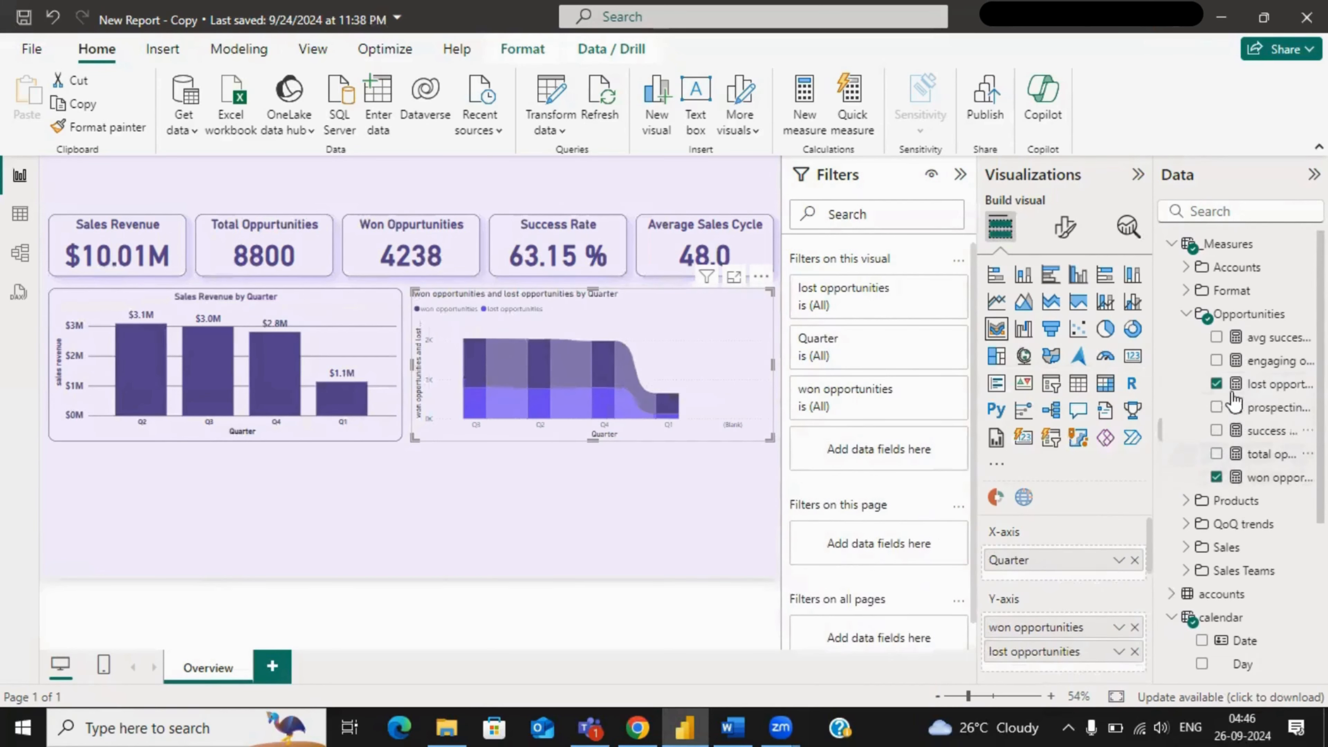
pyautogui.click(1216, 360)
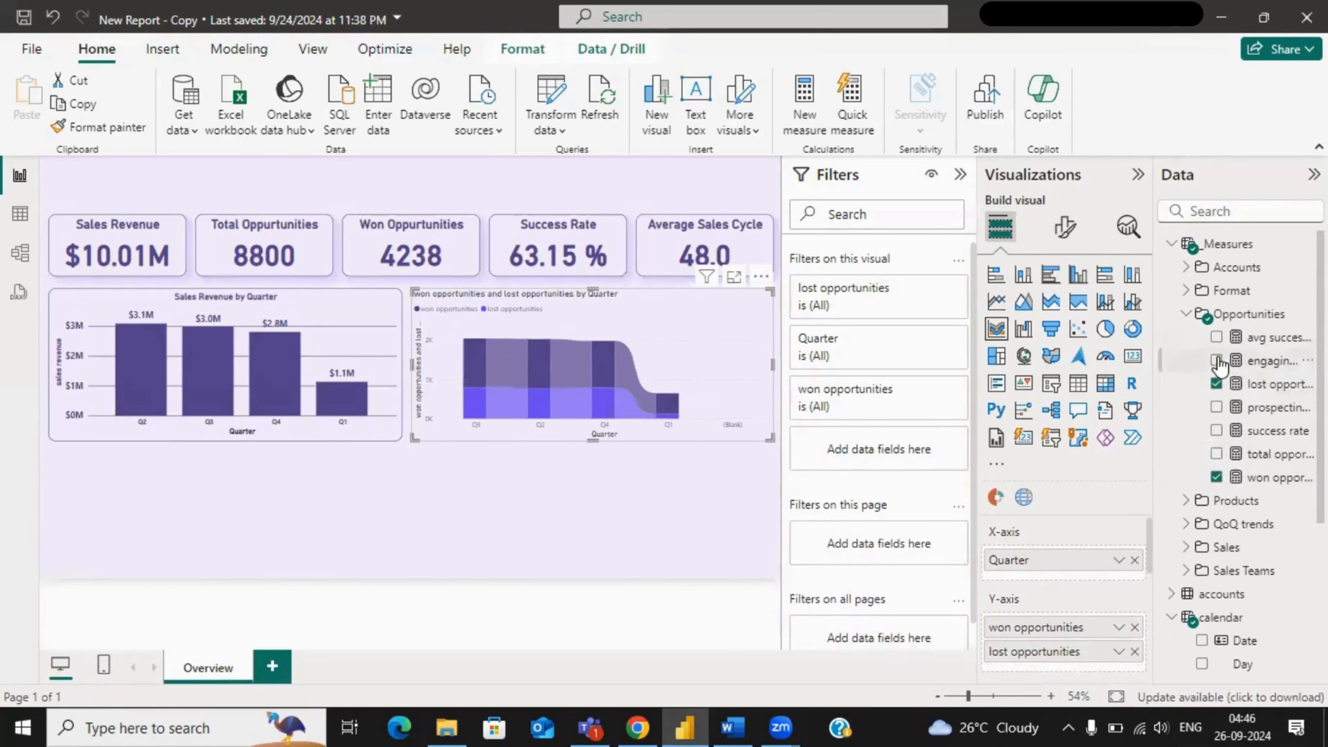
pyautogui.click(1216, 408)
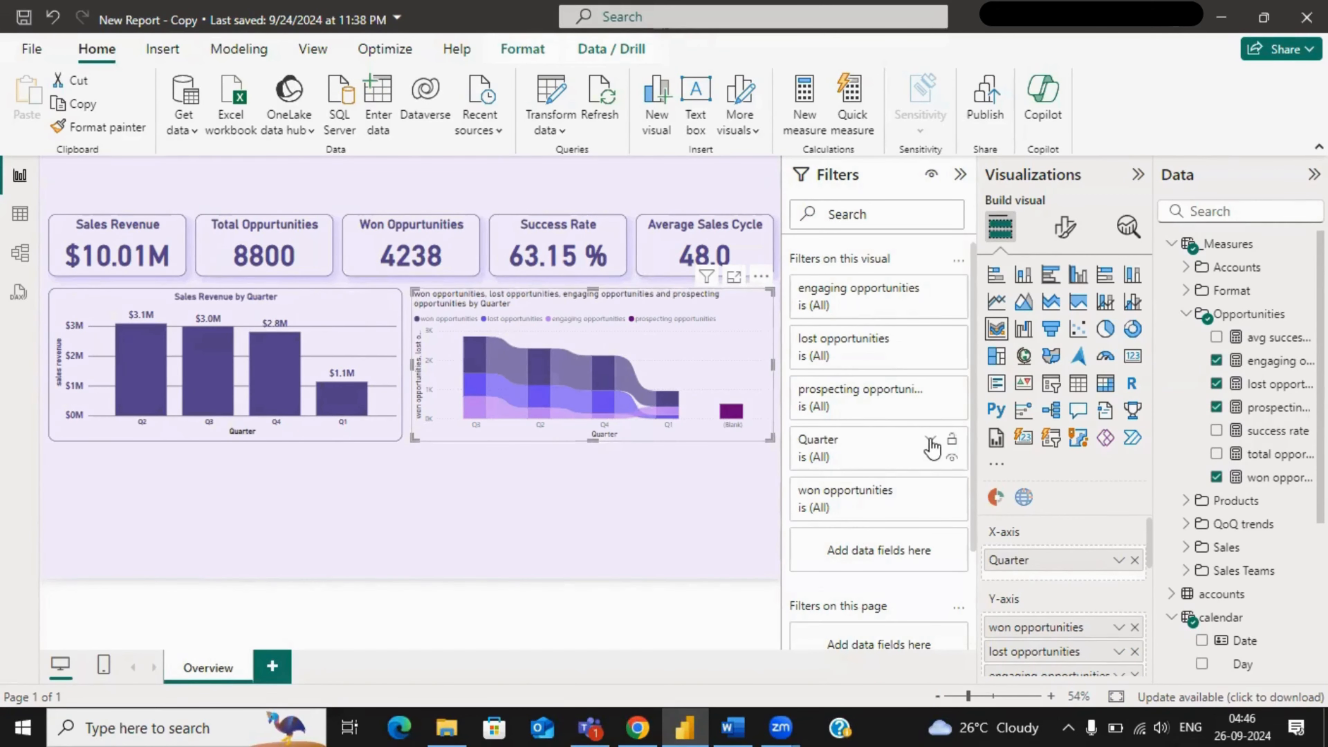
# - Filter the ribbon chart's Quarter field to include every quarter except (Blank)
pyautogui.click(930, 442)
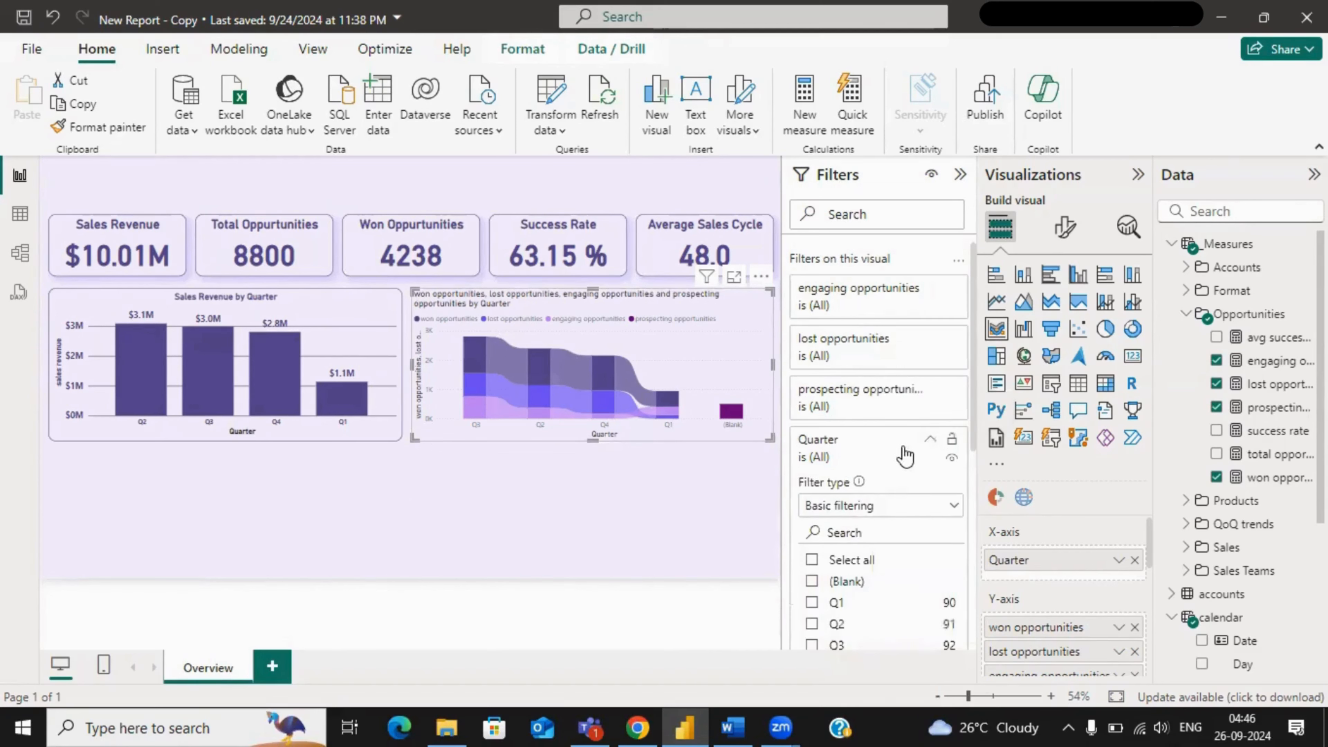
pyautogui.scroll(-2, 904, 460)
pyautogui.click(811, 462)
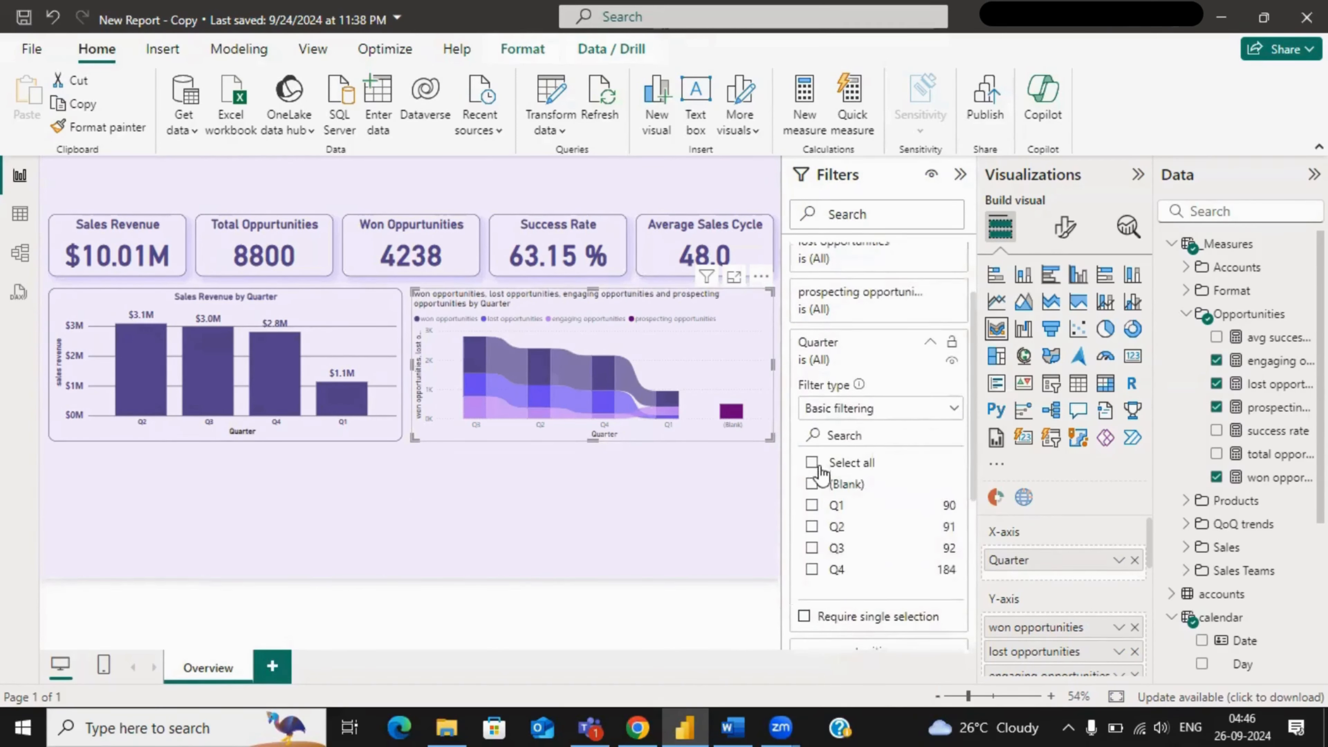
pyautogui.click(812, 484)
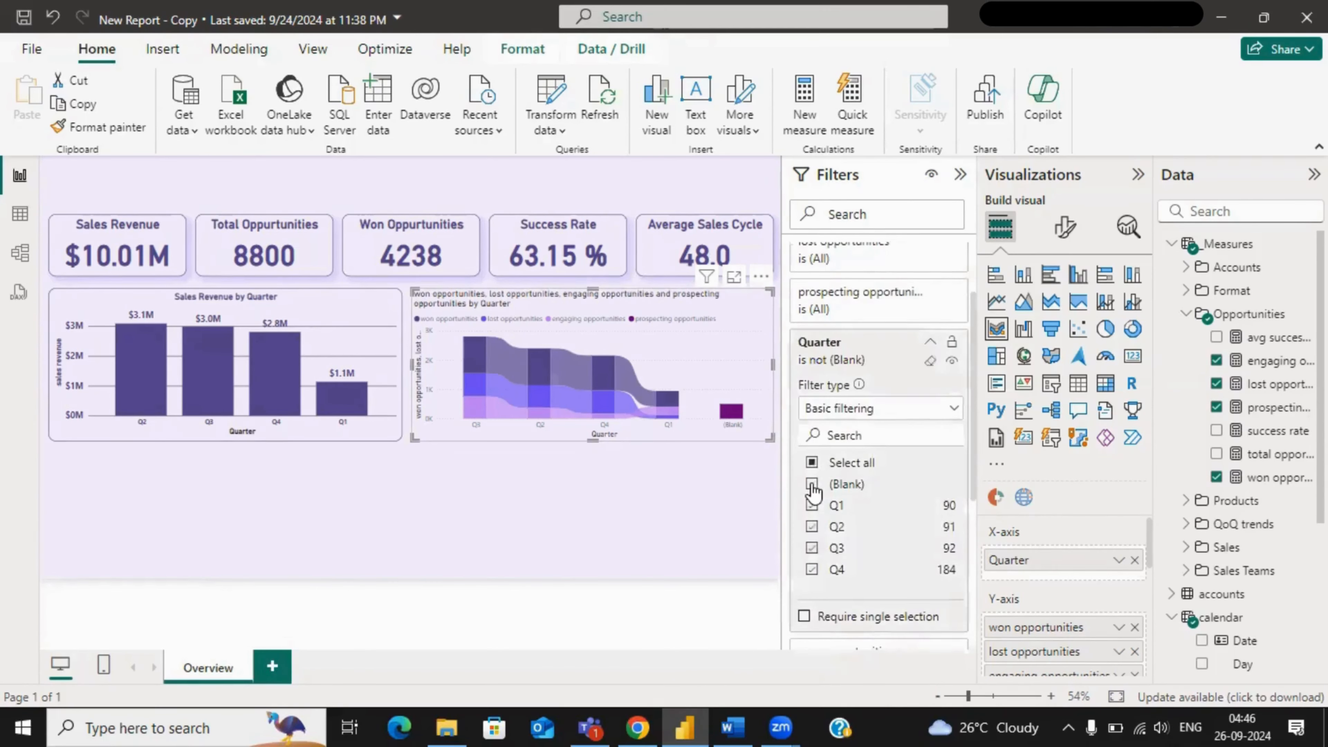
pyautogui.click(748, 506)
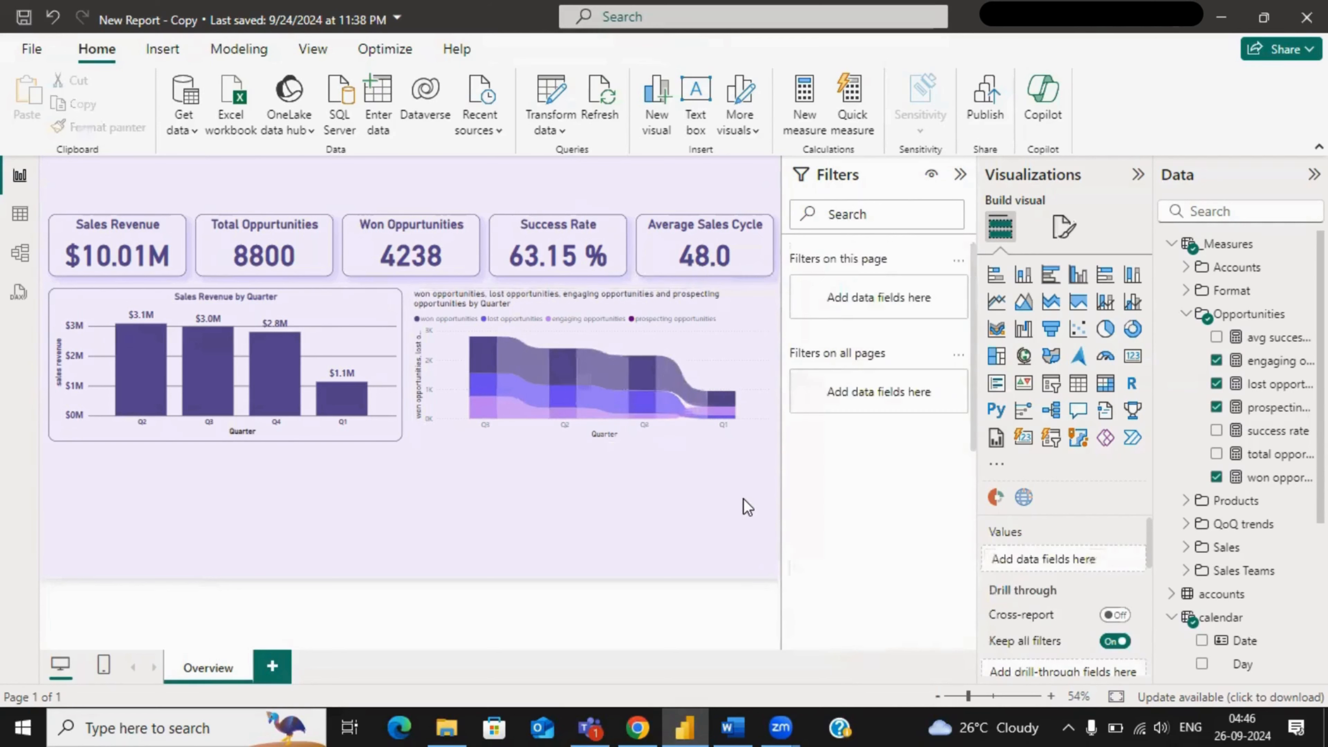
pyautogui.click(388, 435)
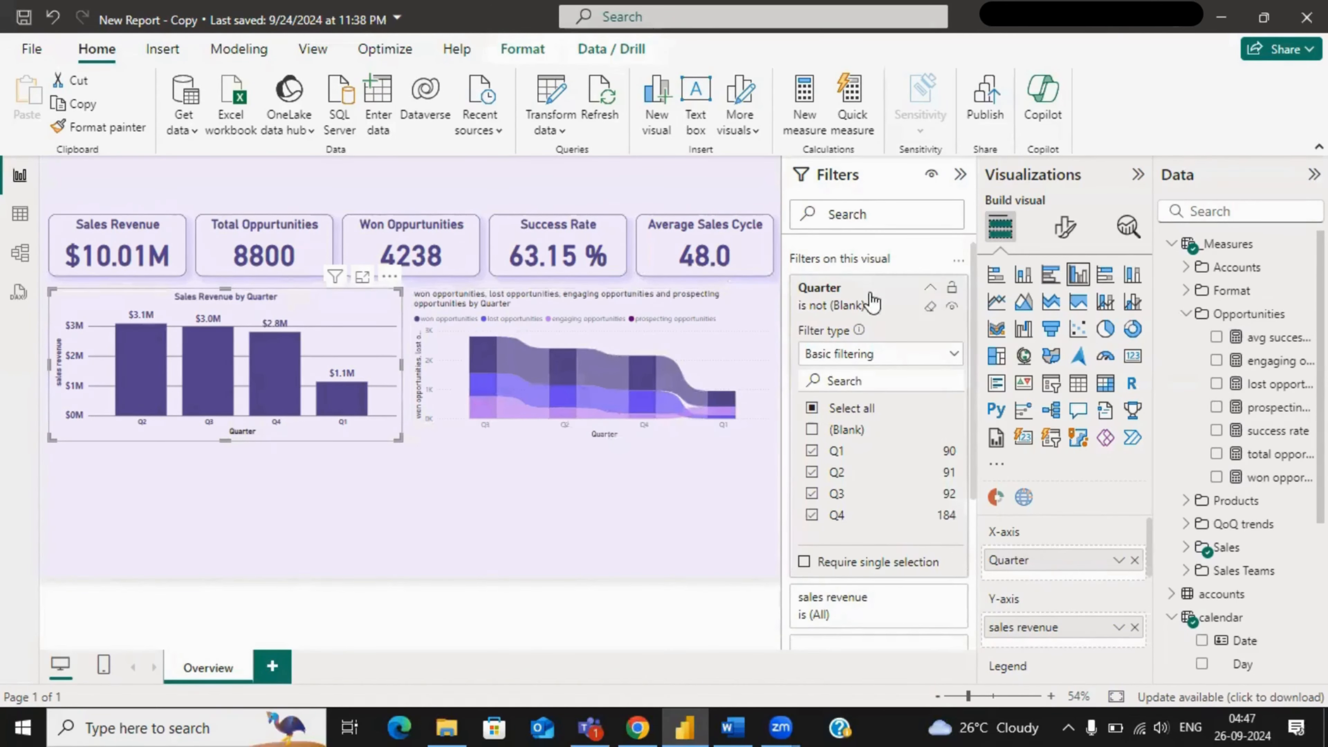
pyautogui.click(930, 288)
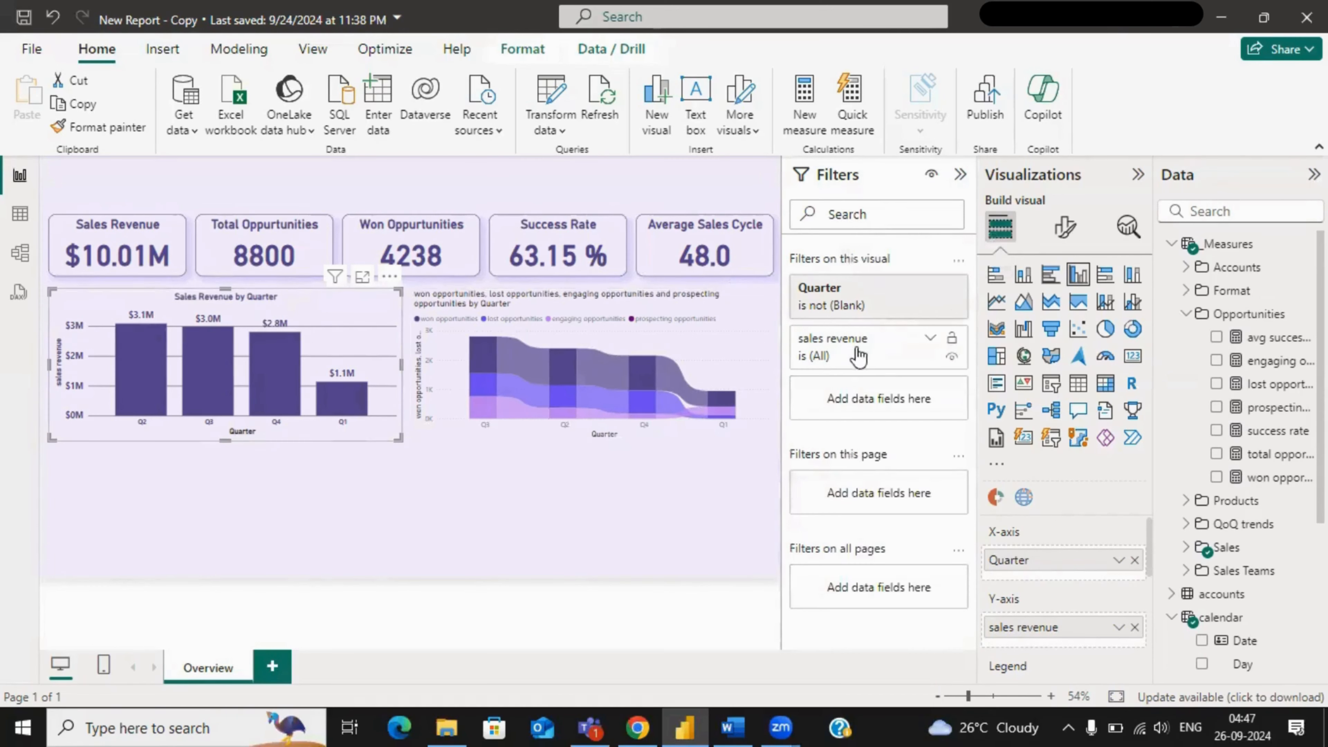
pyautogui.click(930, 341)
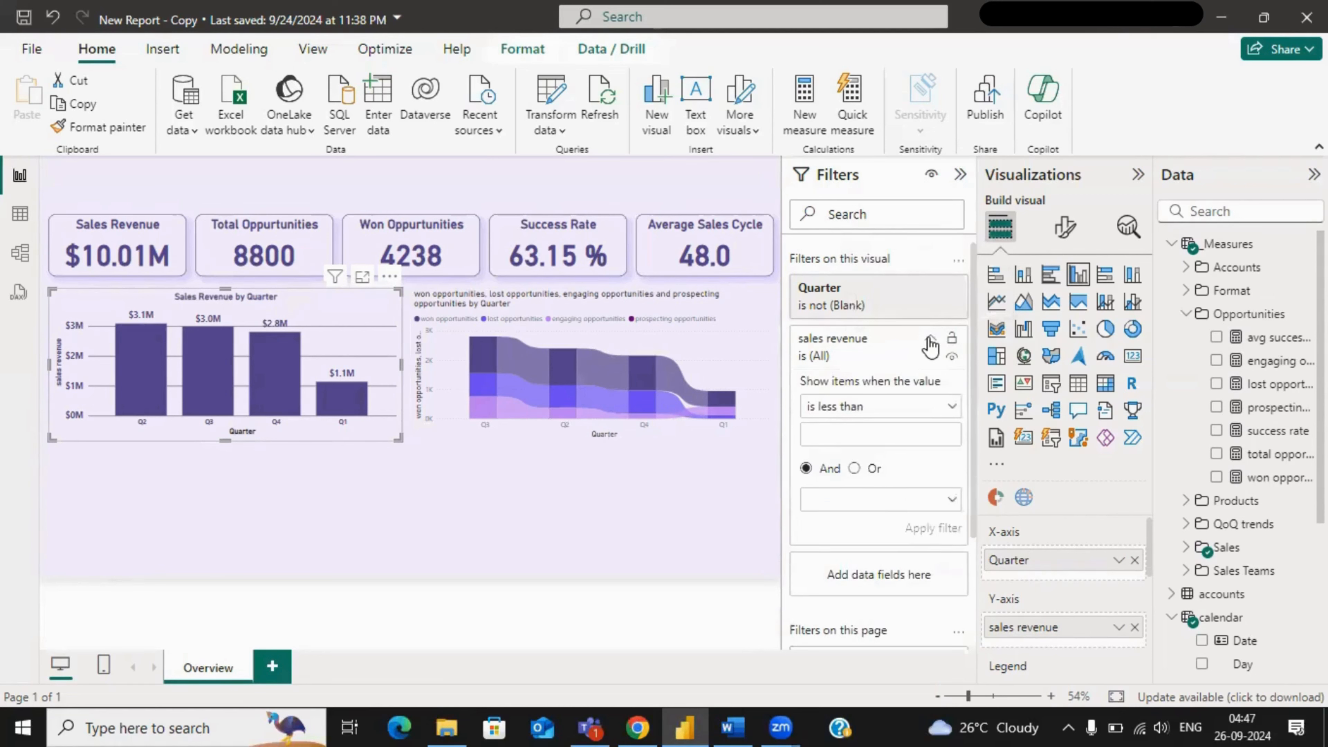
pyautogui.click(930, 341)
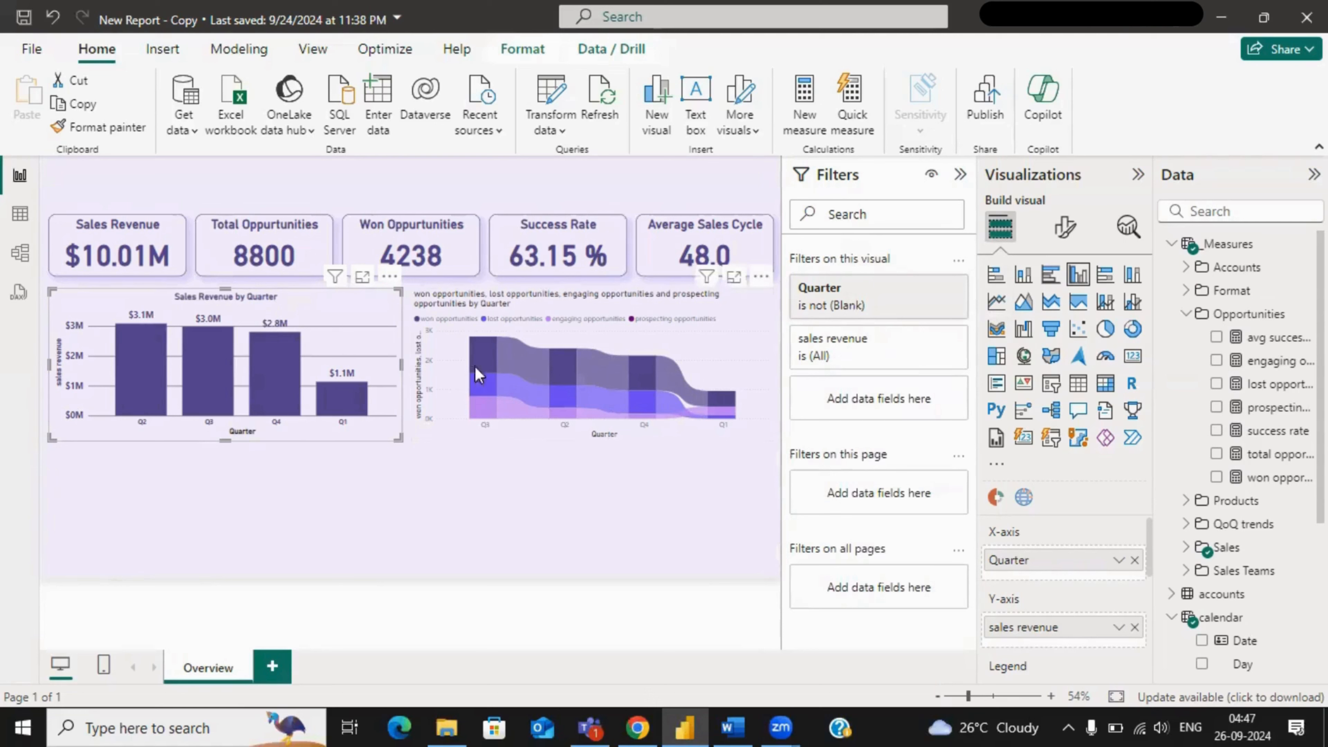
# - Sort the Sales Revenue by Quarter column chart's axis by Quarter in ascending order
pyautogui.click(390, 278)
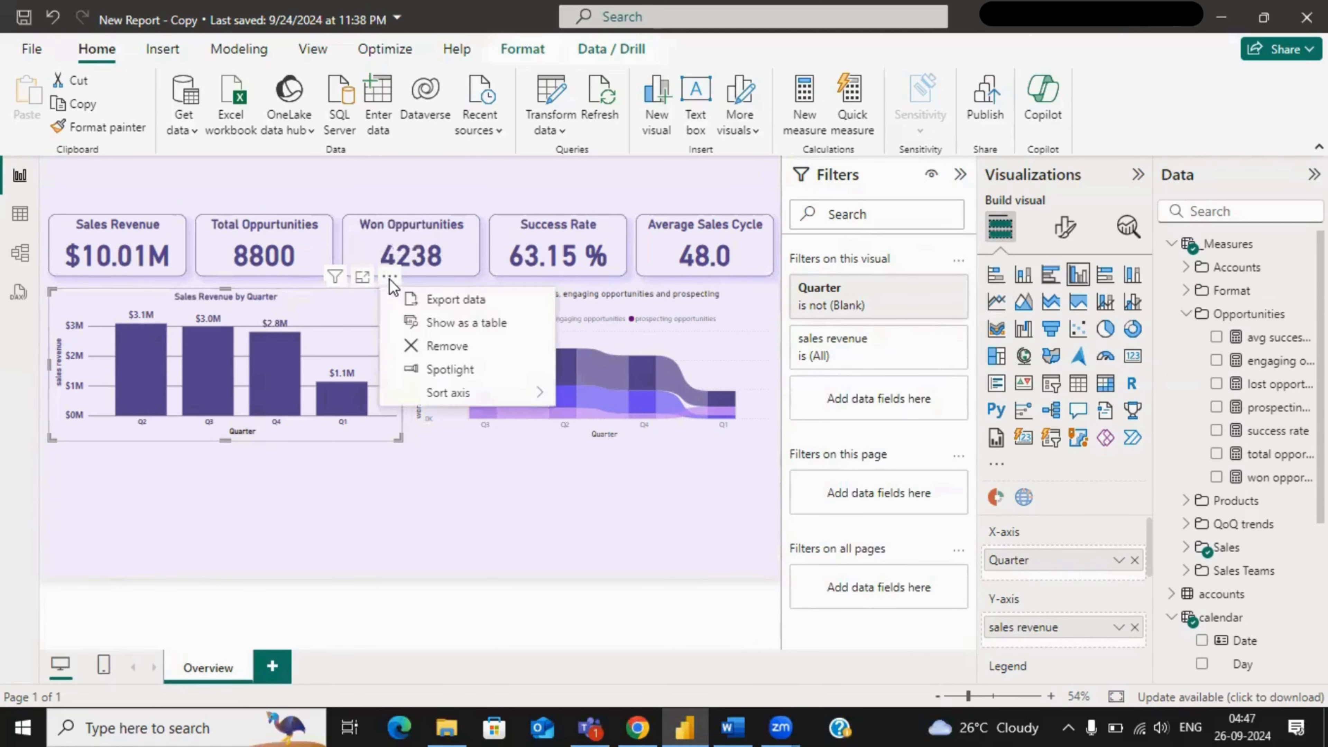
pyautogui.moveTo(444, 391)
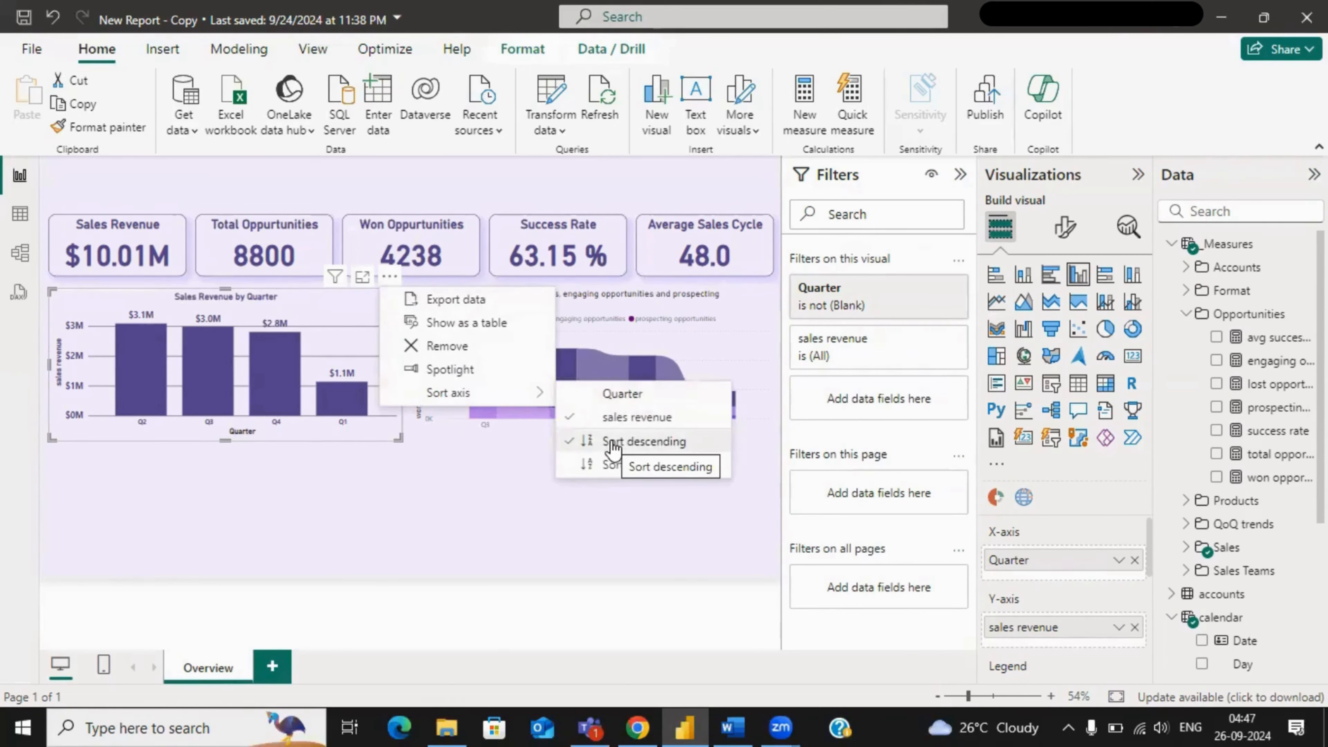
pyautogui.click(612, 398)
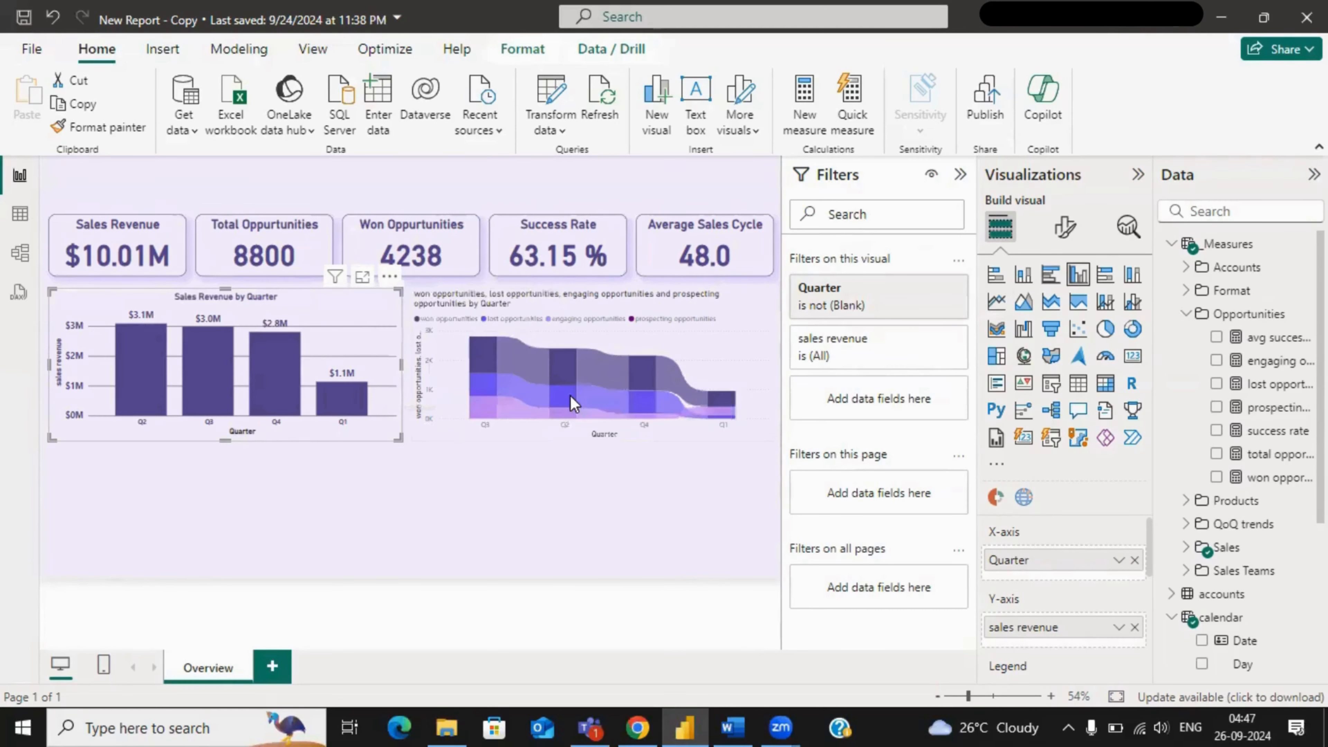
pyautogui.click(389, 279)
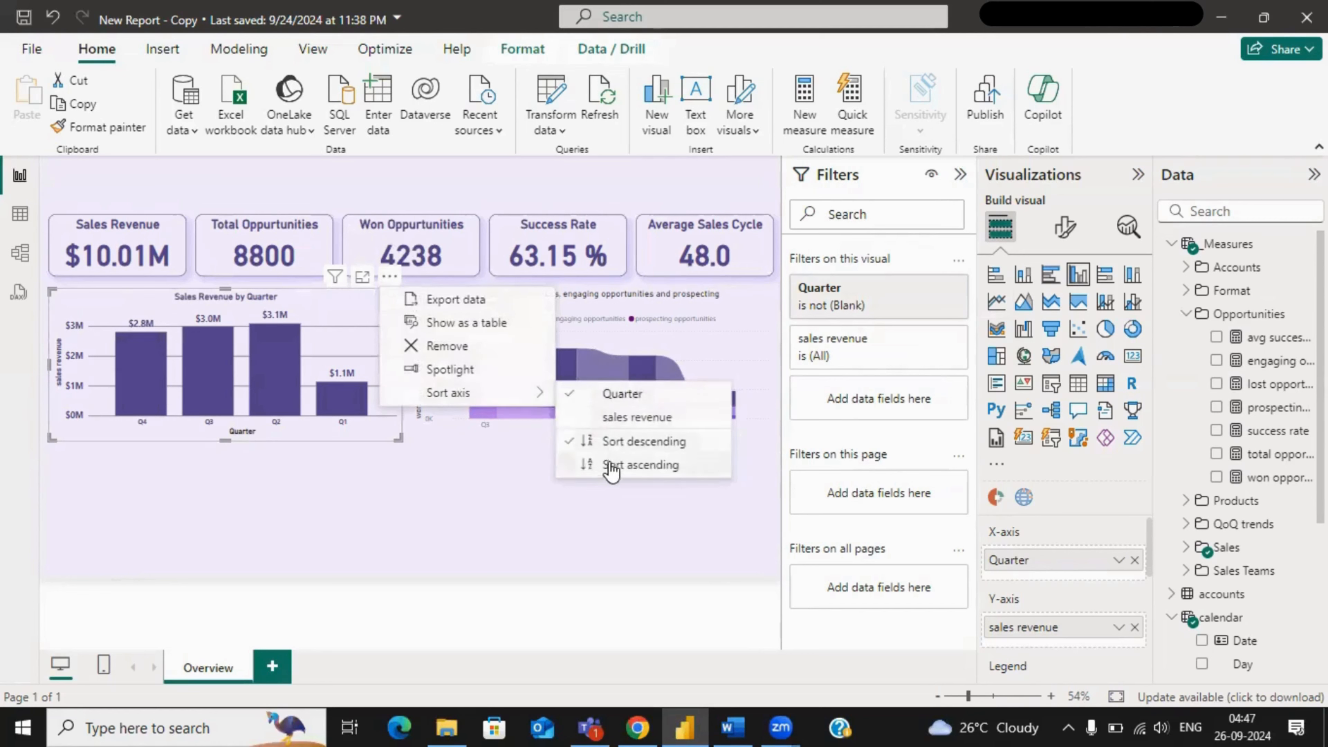
pyautogui.click(611, 465)
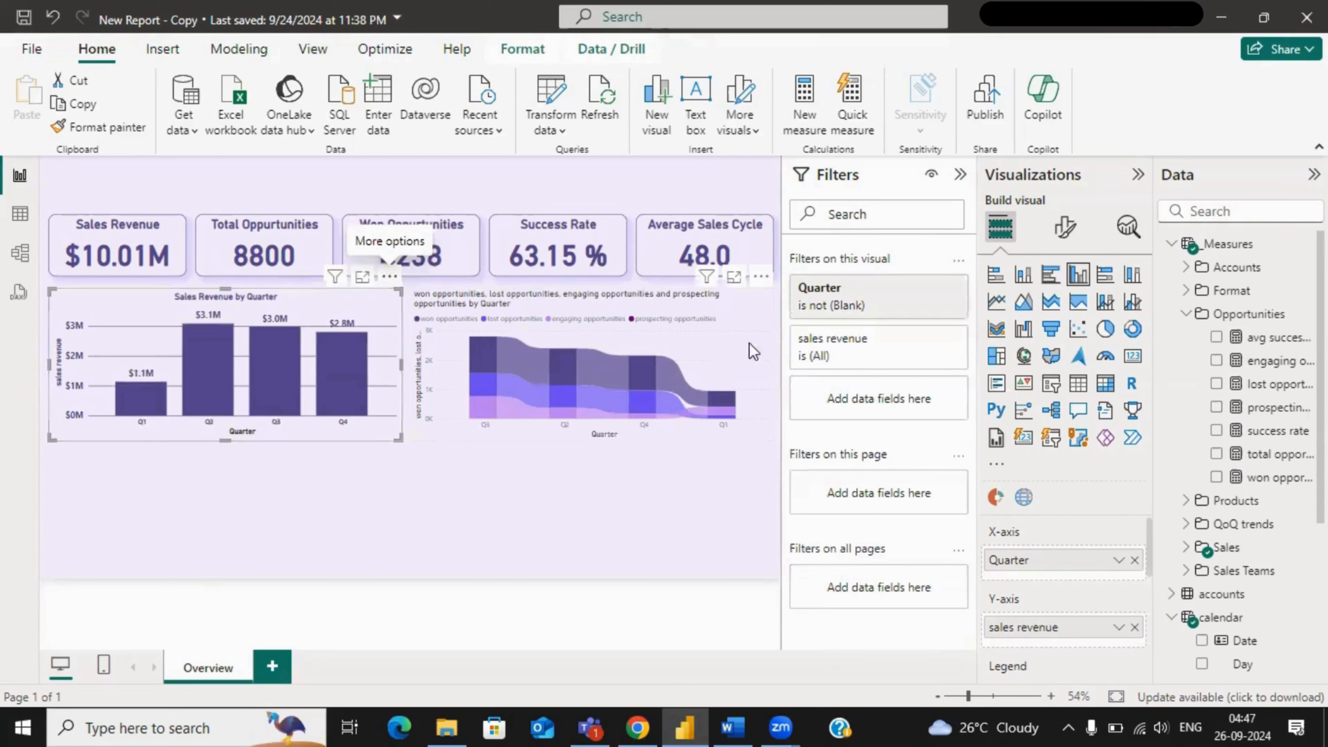
# - Sort the opportunities ribbon chart's axis by Quarter in ascending order and leave that chart selected
pyautogui.click(761, 276)
pyautogui.moveTo(835, 395)
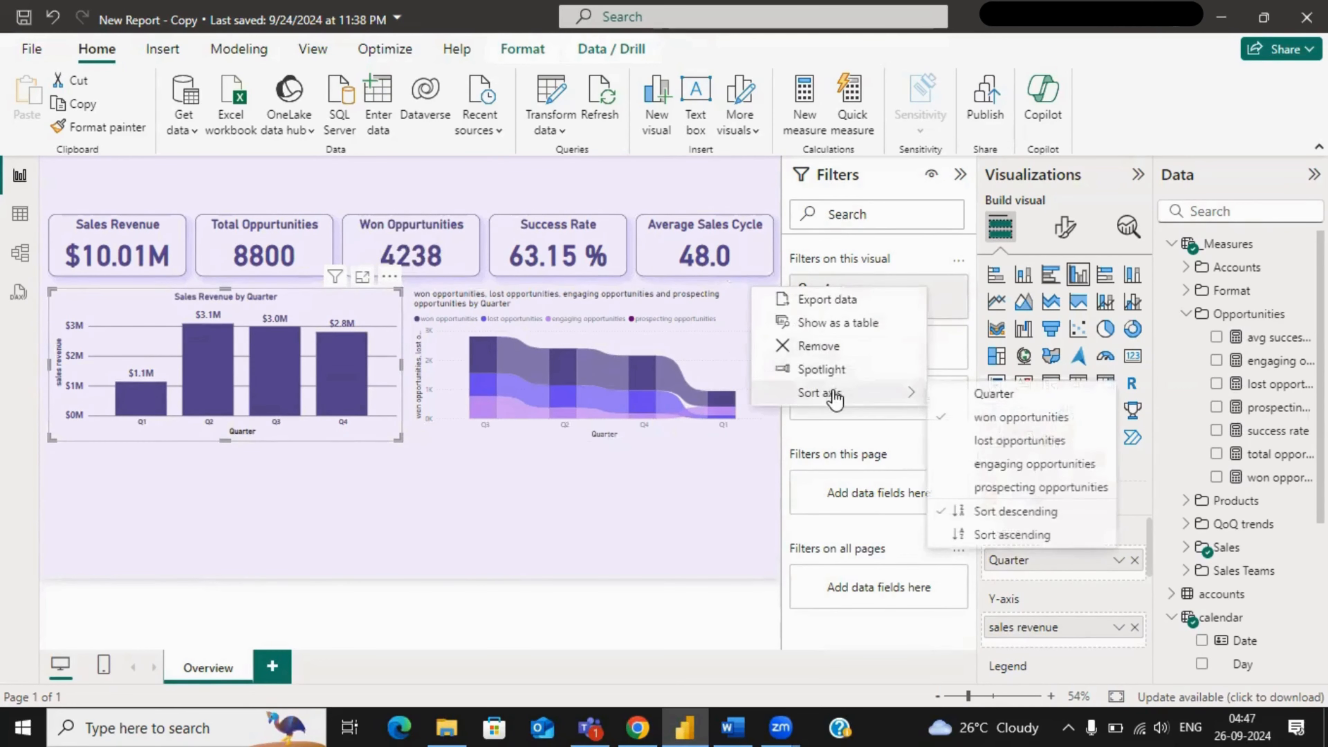
pyautogui.click(957, 402)
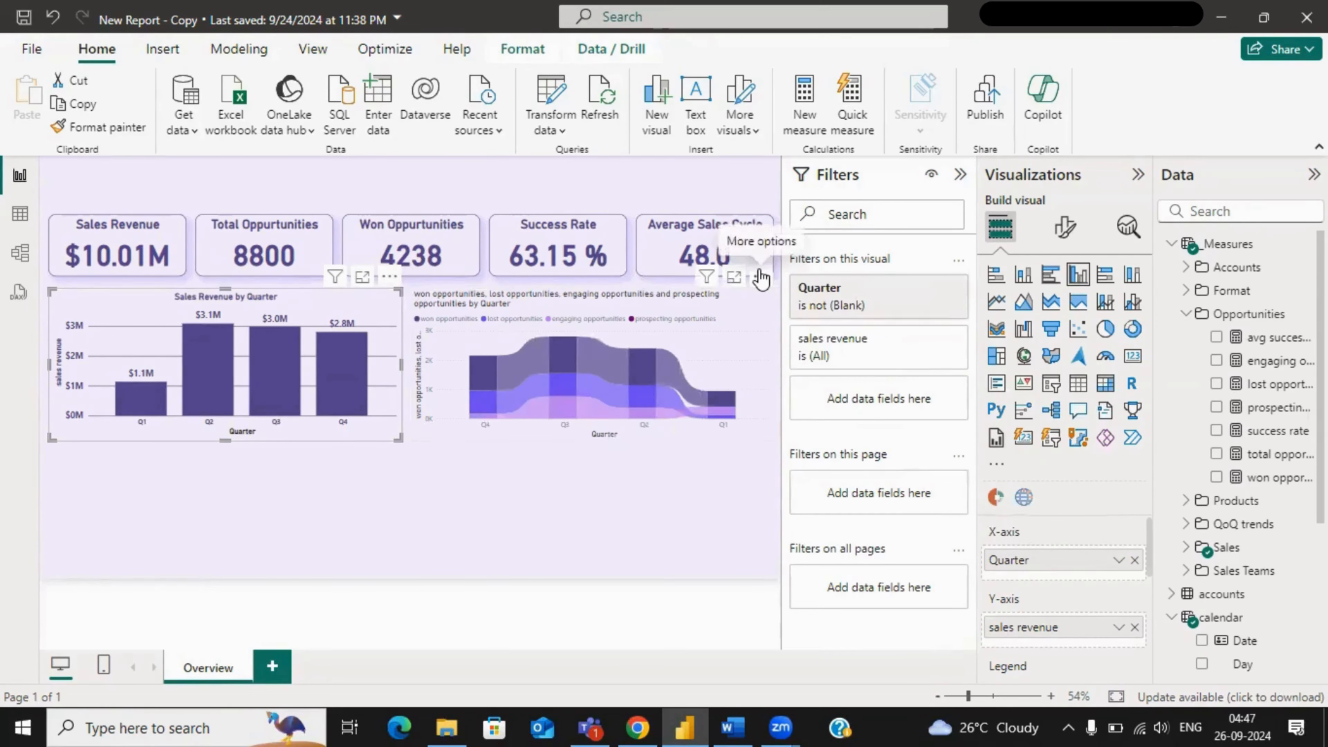
pyautogui.click(759, 278)
pyautogui.moveTo(862, 396)
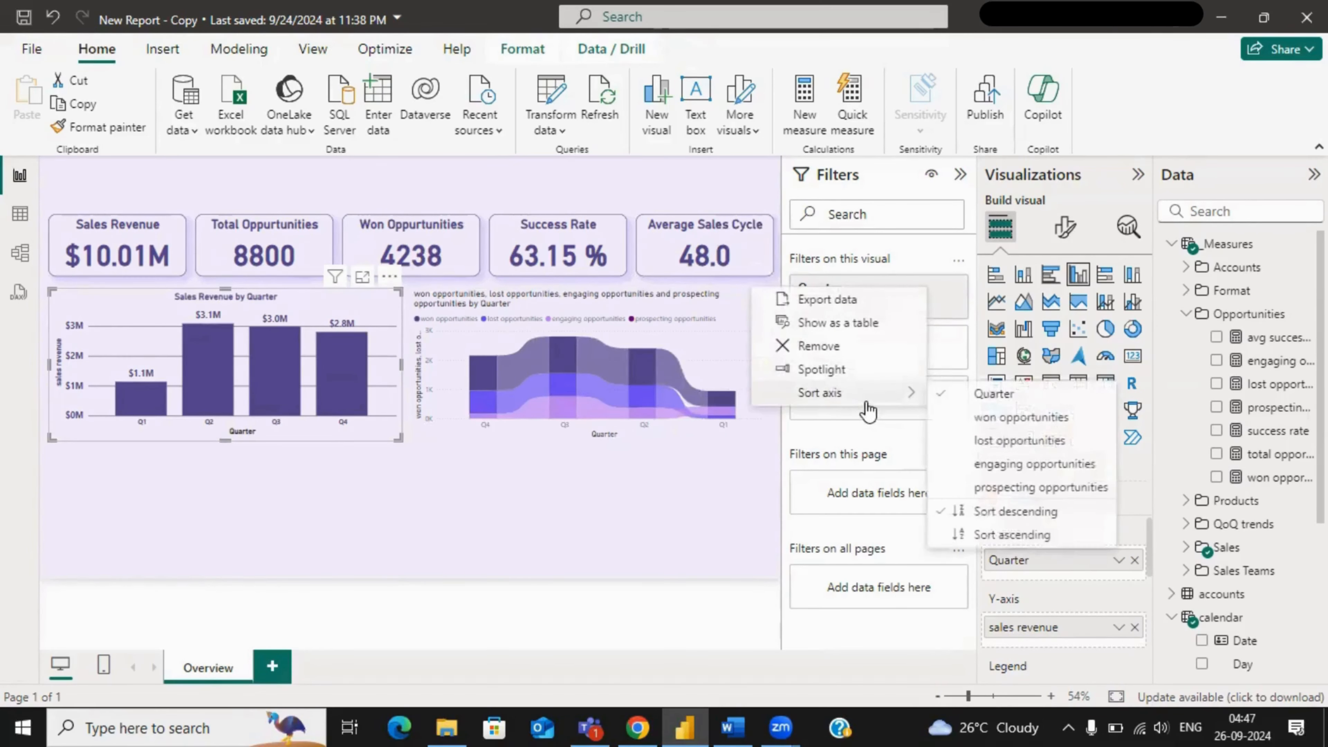
pyautogui.click(970, 531)
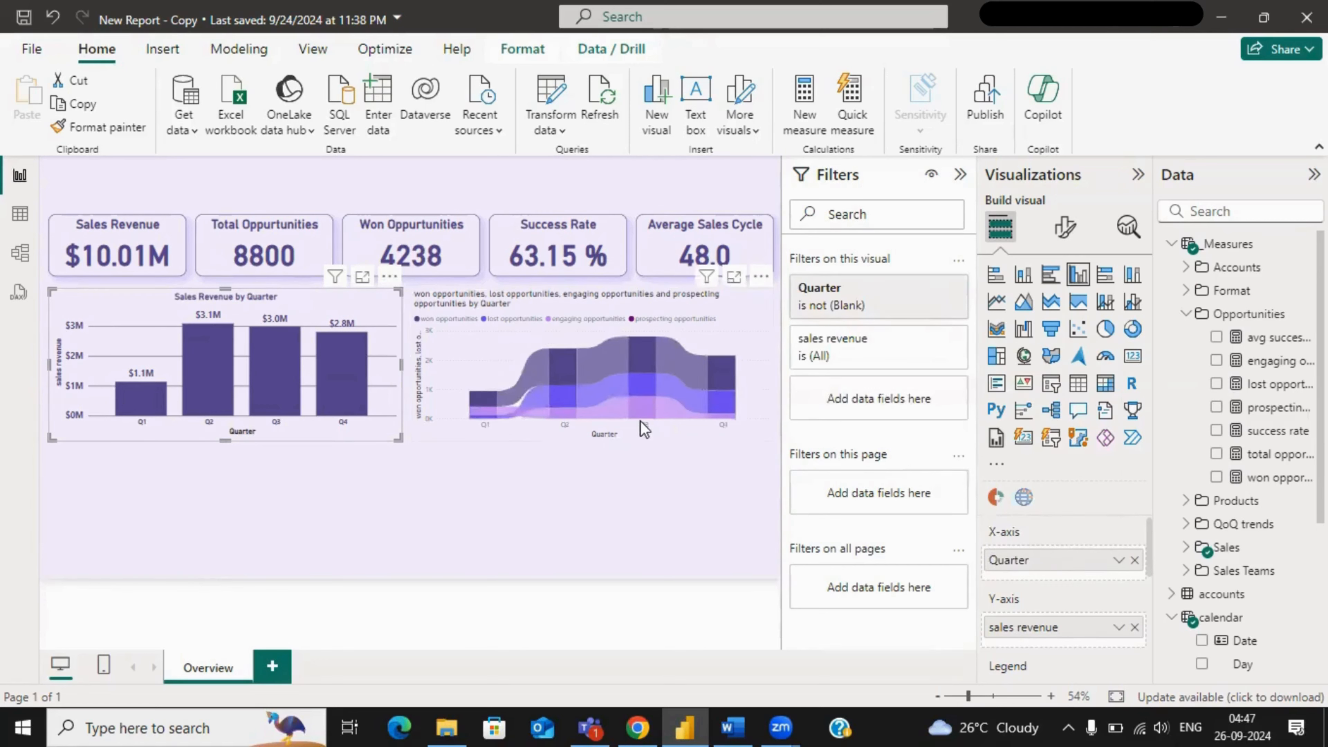
pyautogui.click(689, 499)
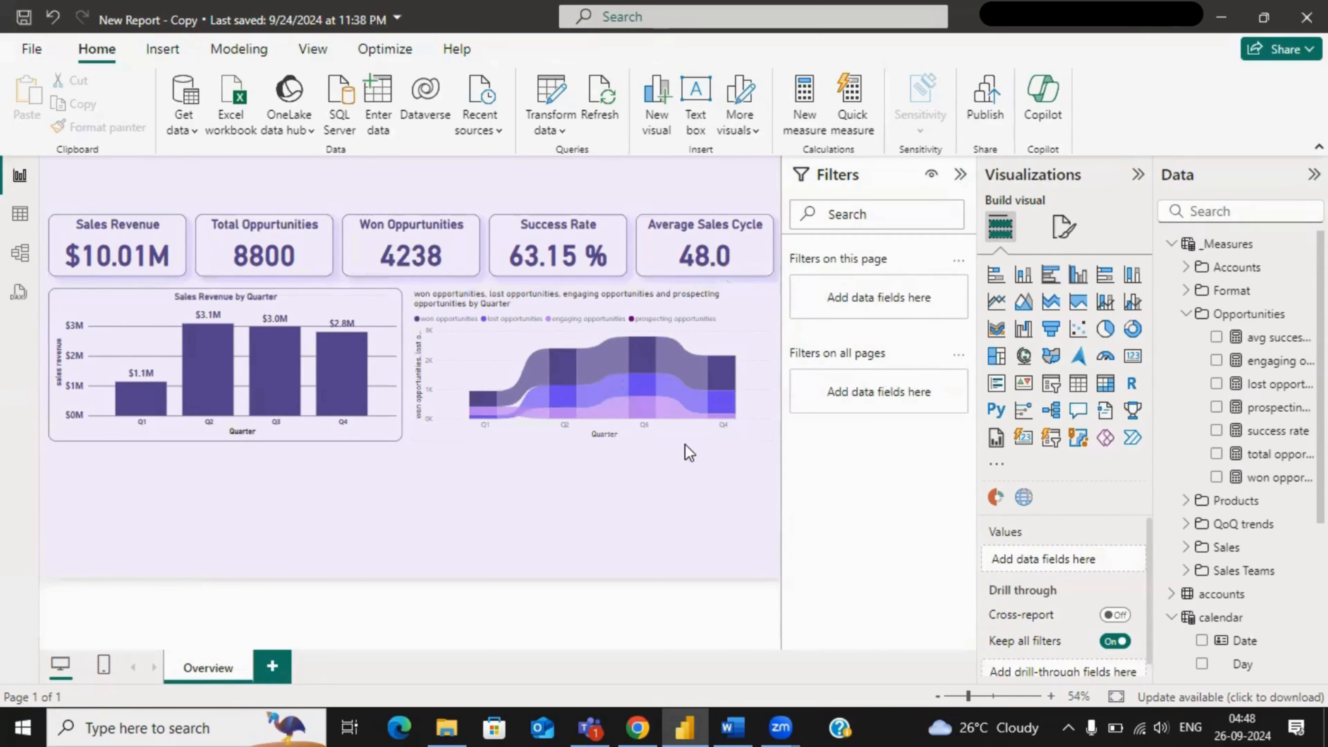
pyautogui.click(469, 428)
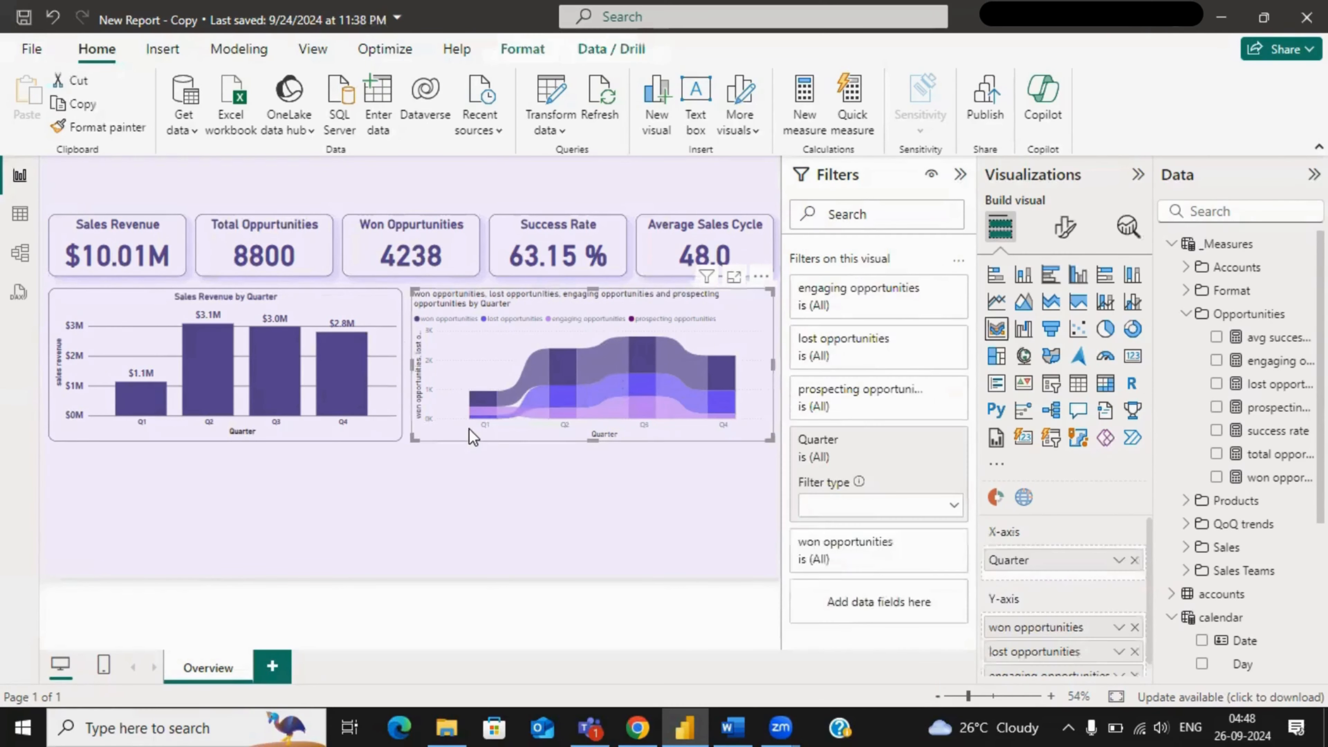
# - Copy the formatting of the Sales Revenue by Quarter column chart onto the opportunities ribbon chart with the Format painter
pyautogui.click(1064, 230)
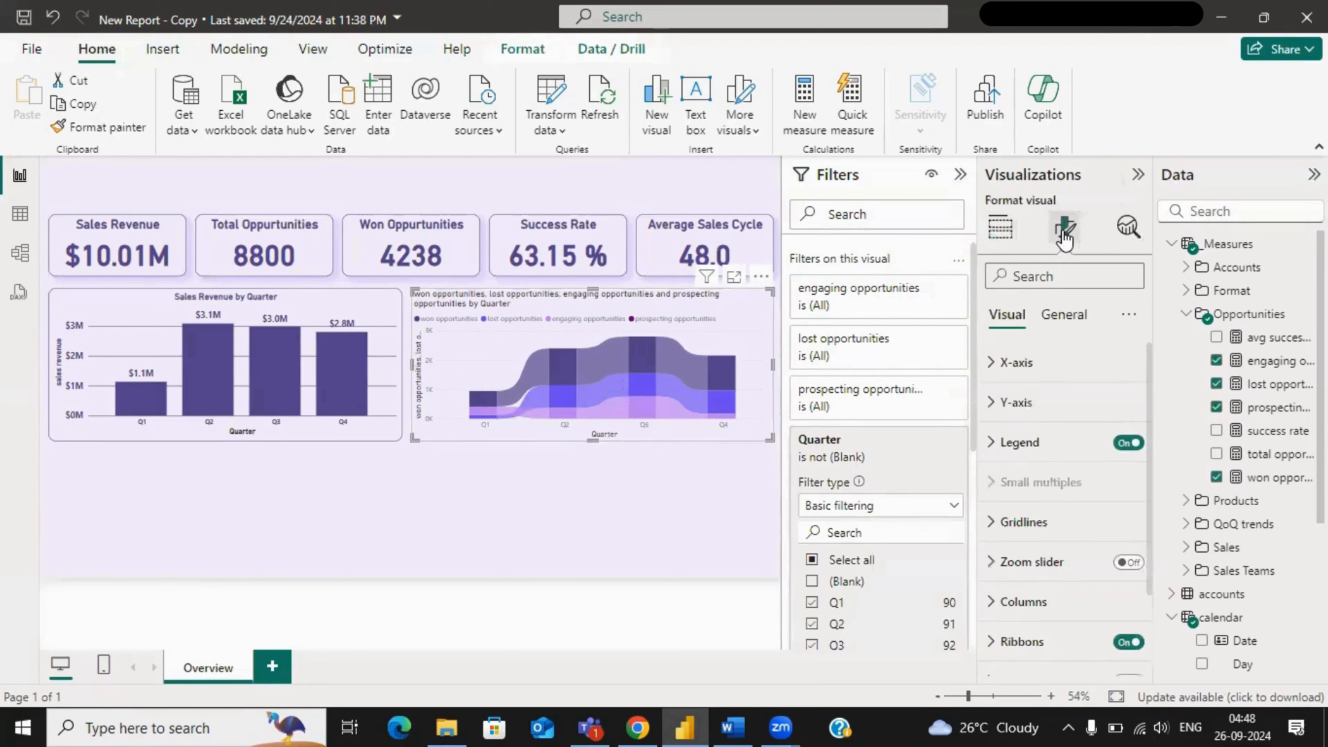
pyautogui.click(1000, 230)
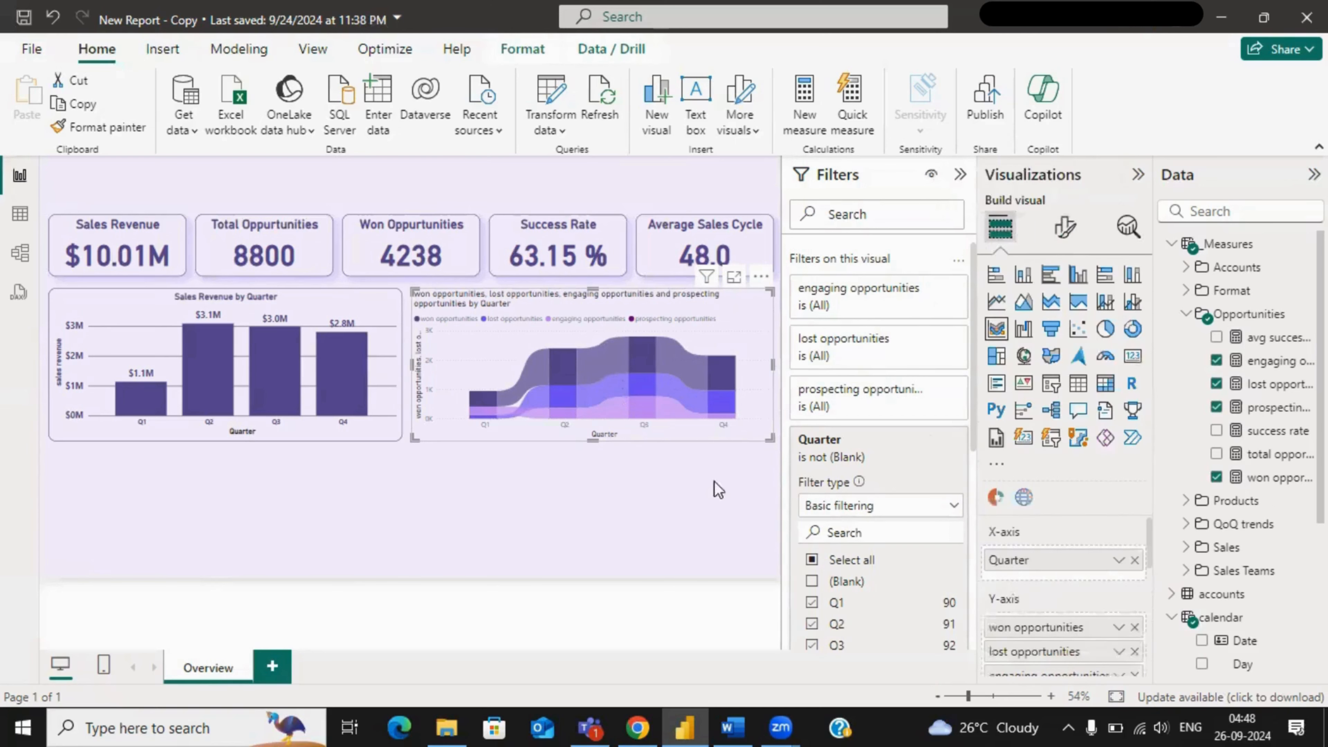
pyautogui.click(381, 430)
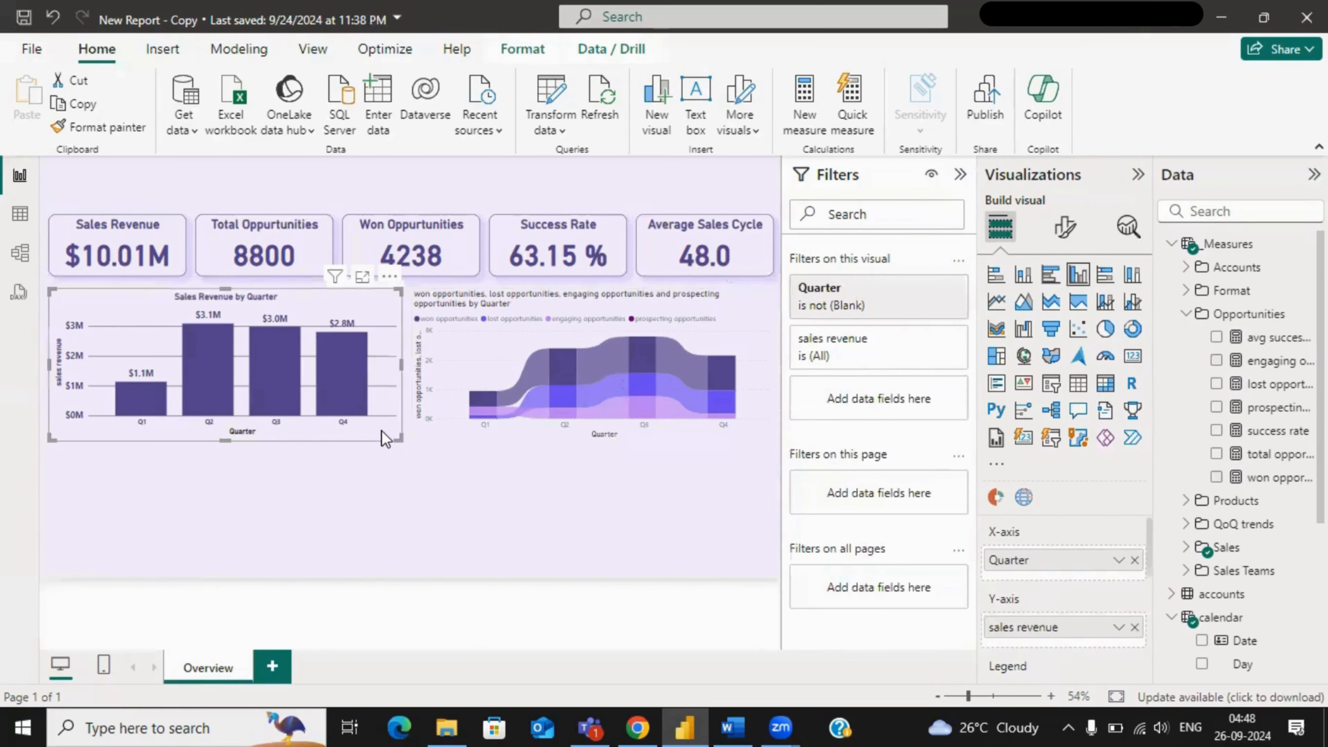
pyautogui.click(121, 131)
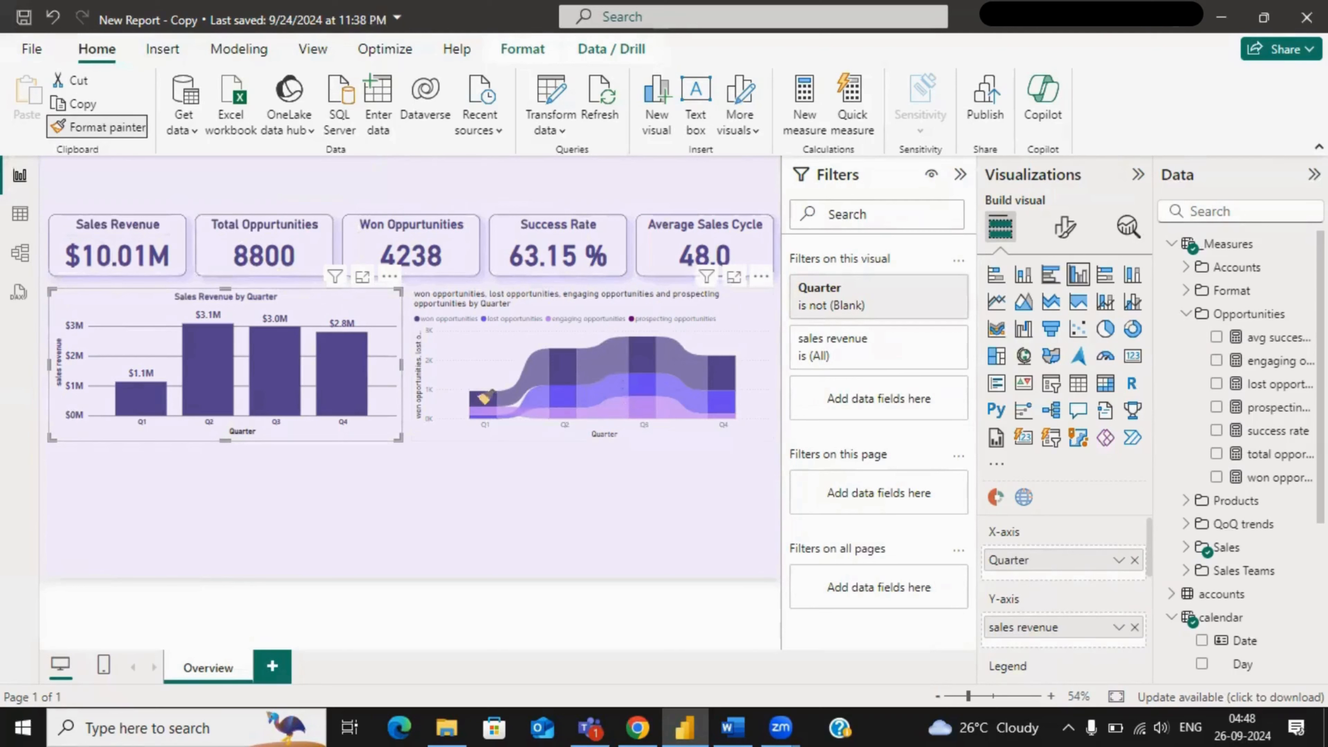
pyautogui.click(452, 426)
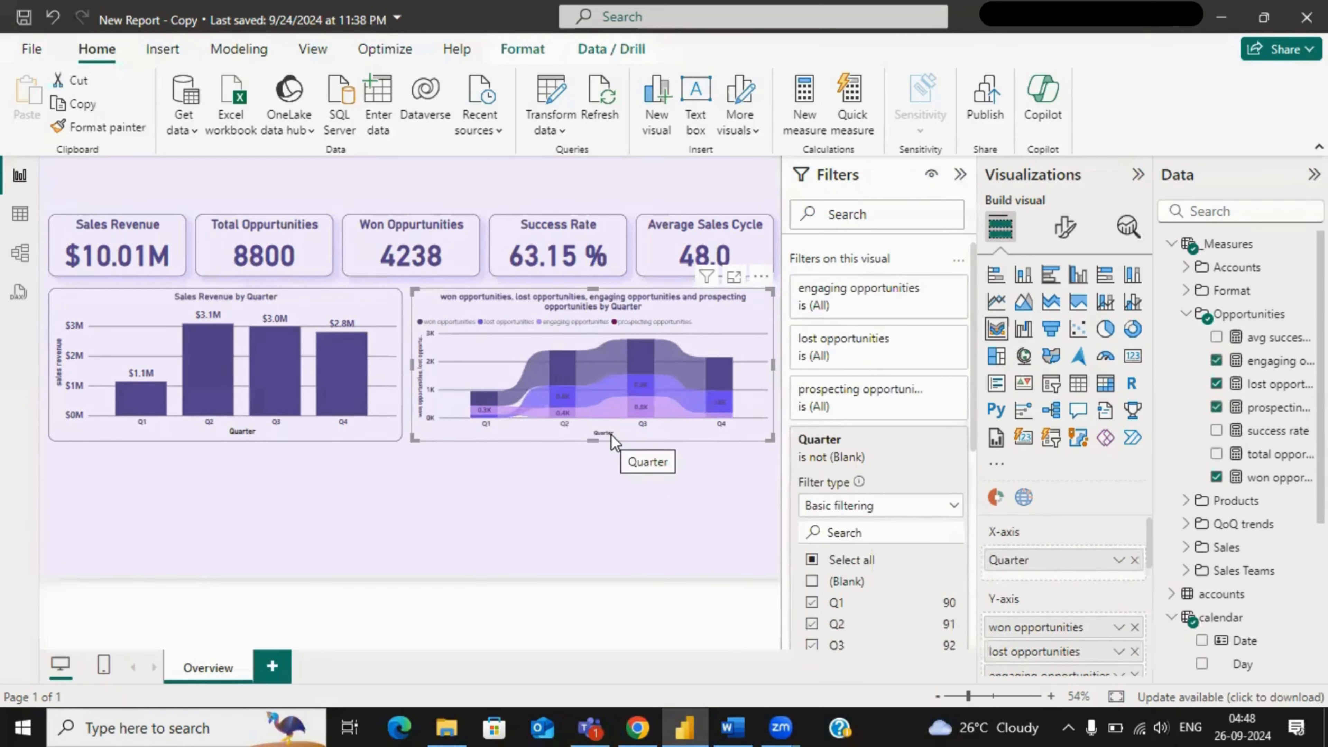
# - Increase the font size of the ribbon chart's X-axis title
pyautogui.click(1064, 226)
pyautogui.click(1014, 362)
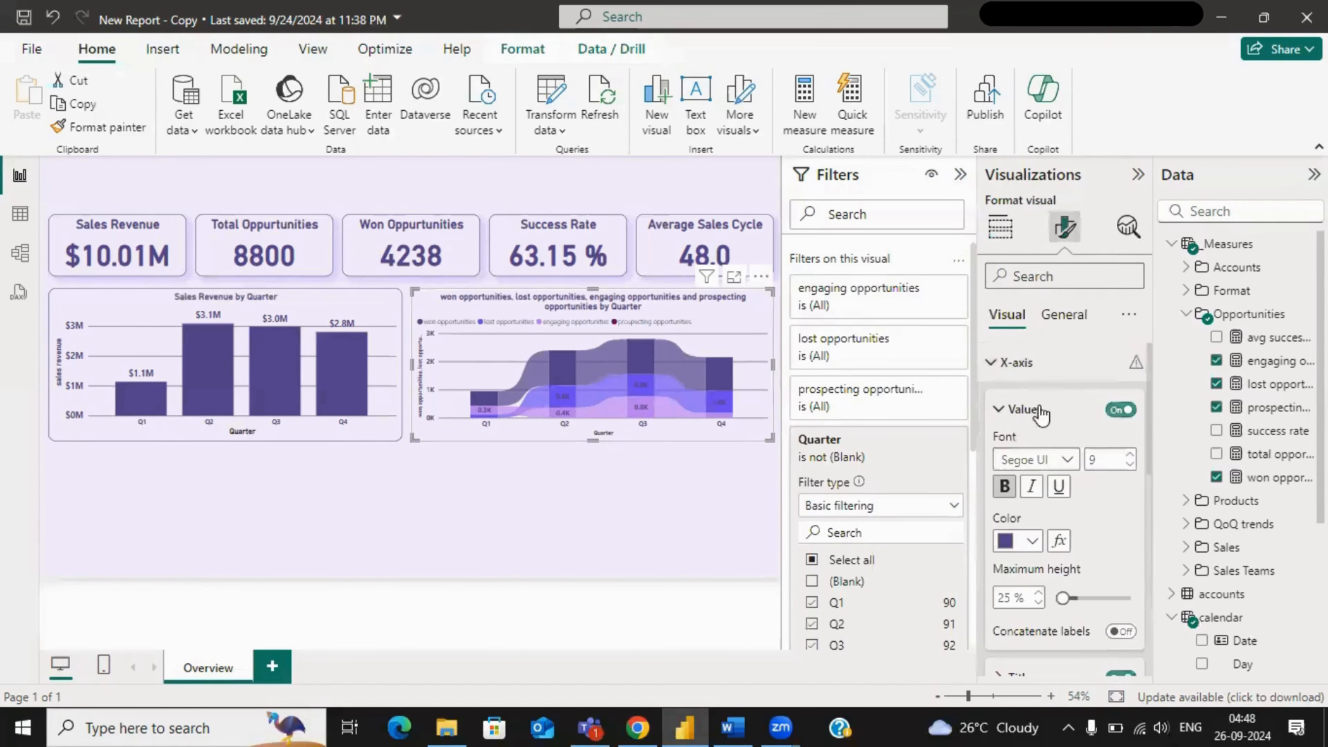
pyautogui.click(1014, 409)
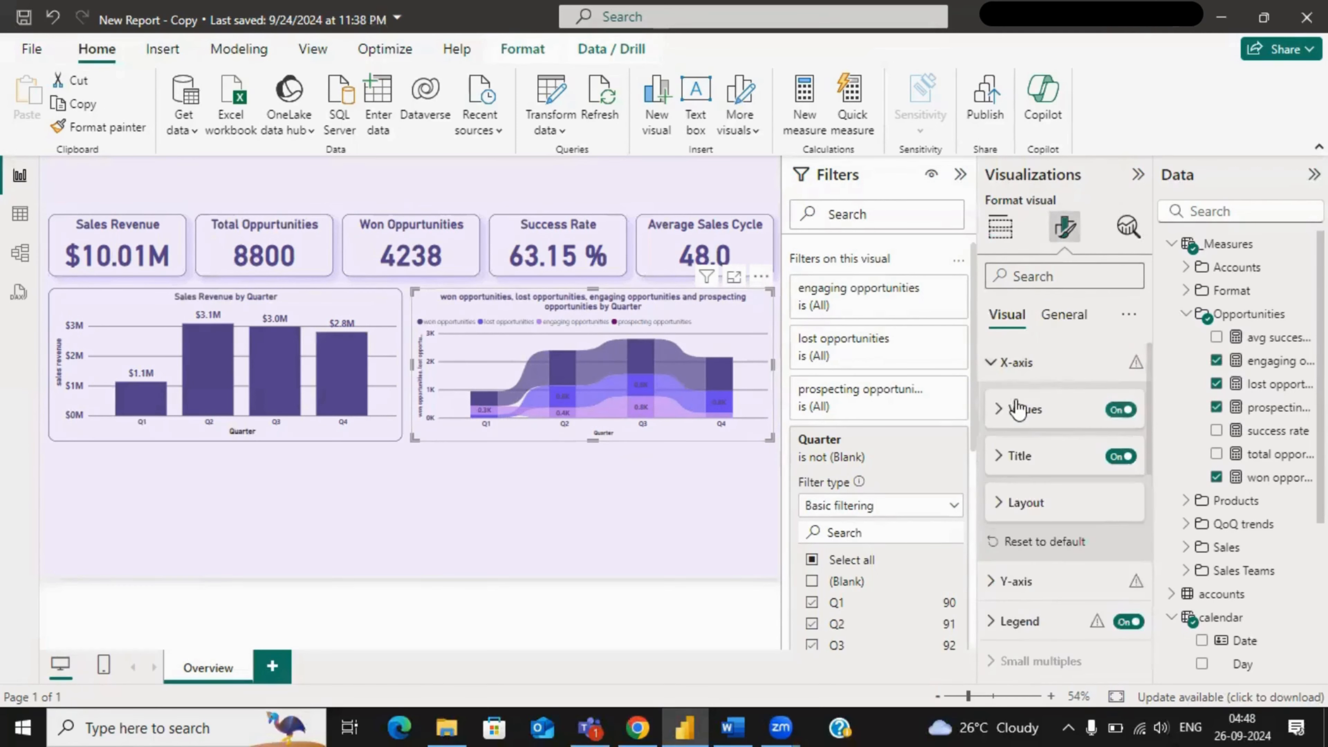
pyautogui.click(1011, 455)
pyautogui.click(1129, 601)
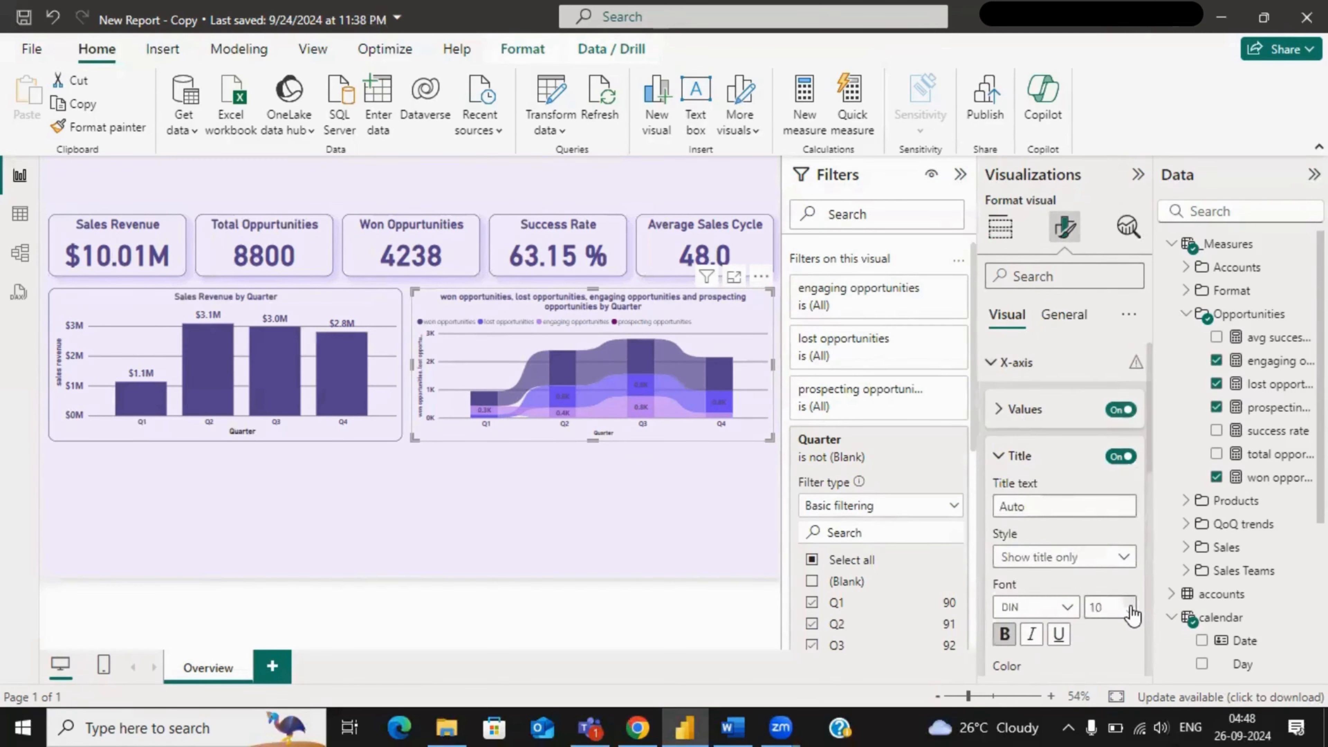
pyautogui.click(1129, 602)
pyautogui.click(1130, 602)
pyautogui.click(1130, 602)
pyautogui.click(705, 529)
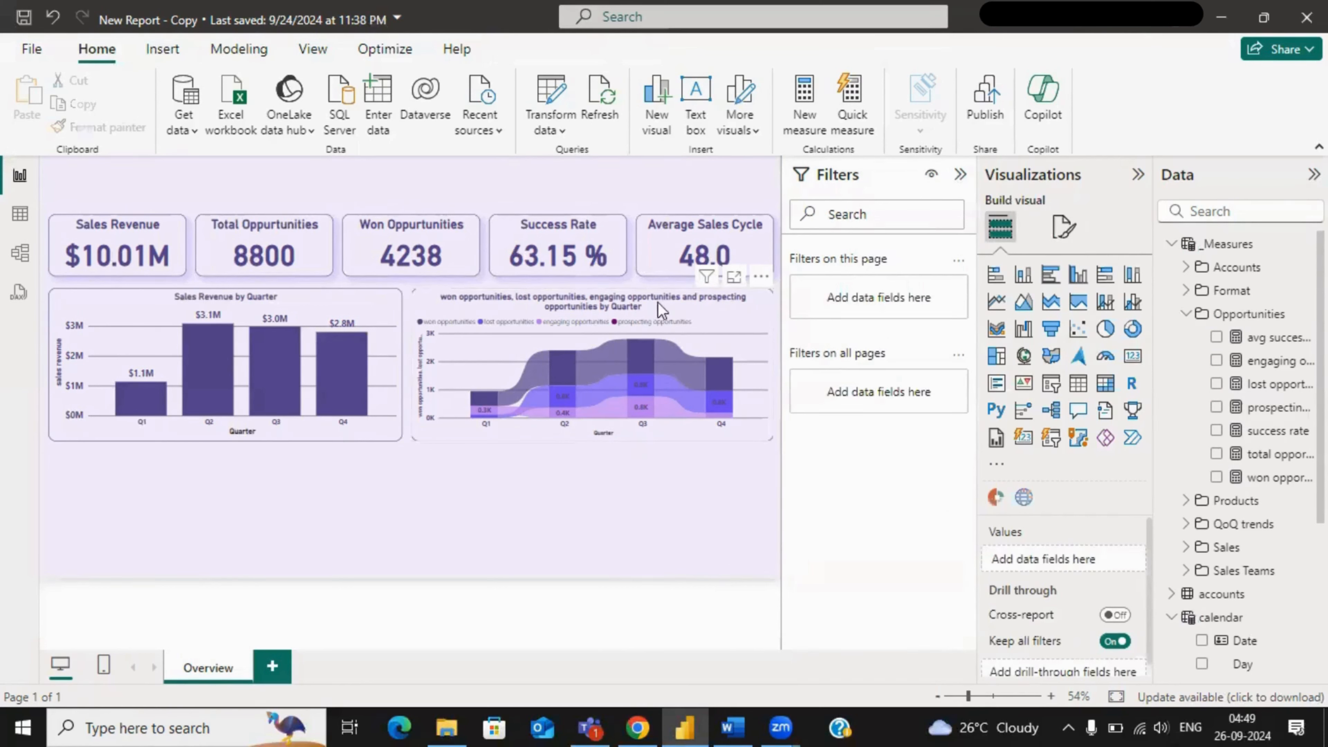
# - Open the ribbon chart's title text for editing and select all of it for replacement
pyautogui.click(611, 306)
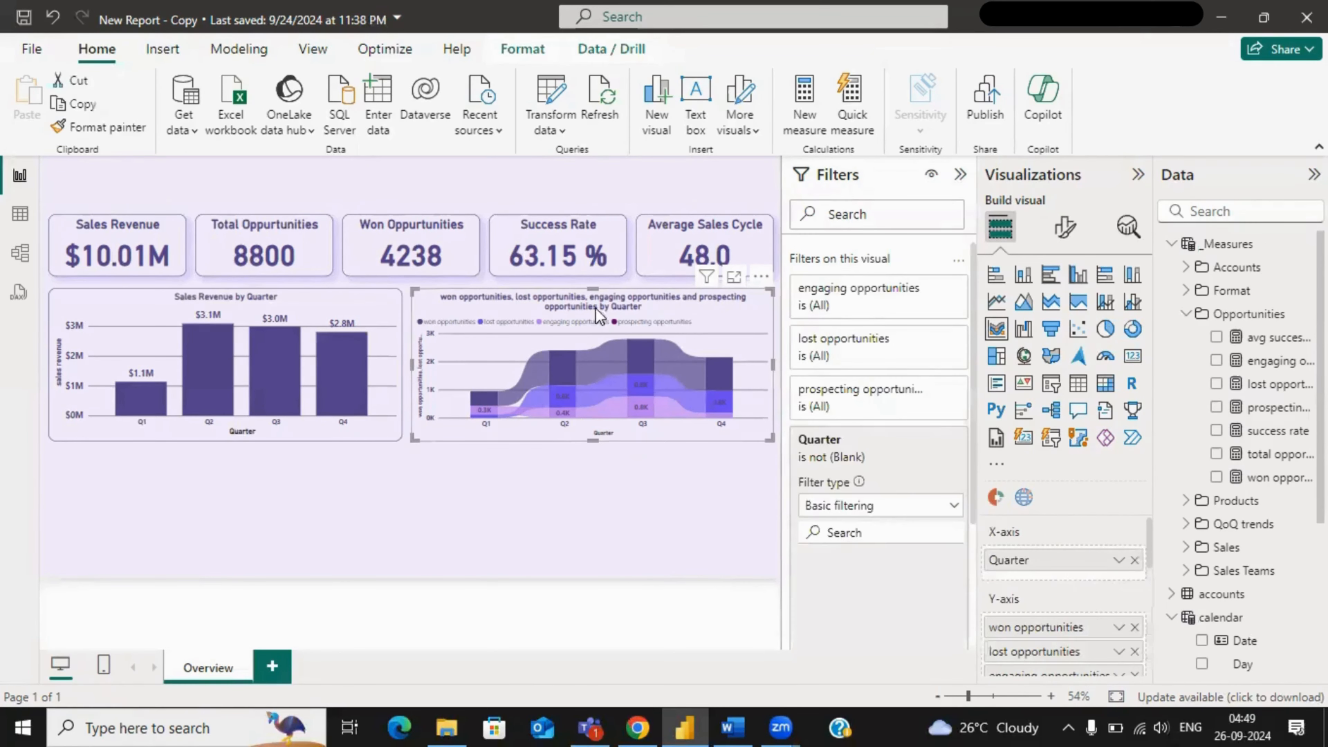
pyautogui.click(1064, 226)
pyautogui.click(1082, 327)
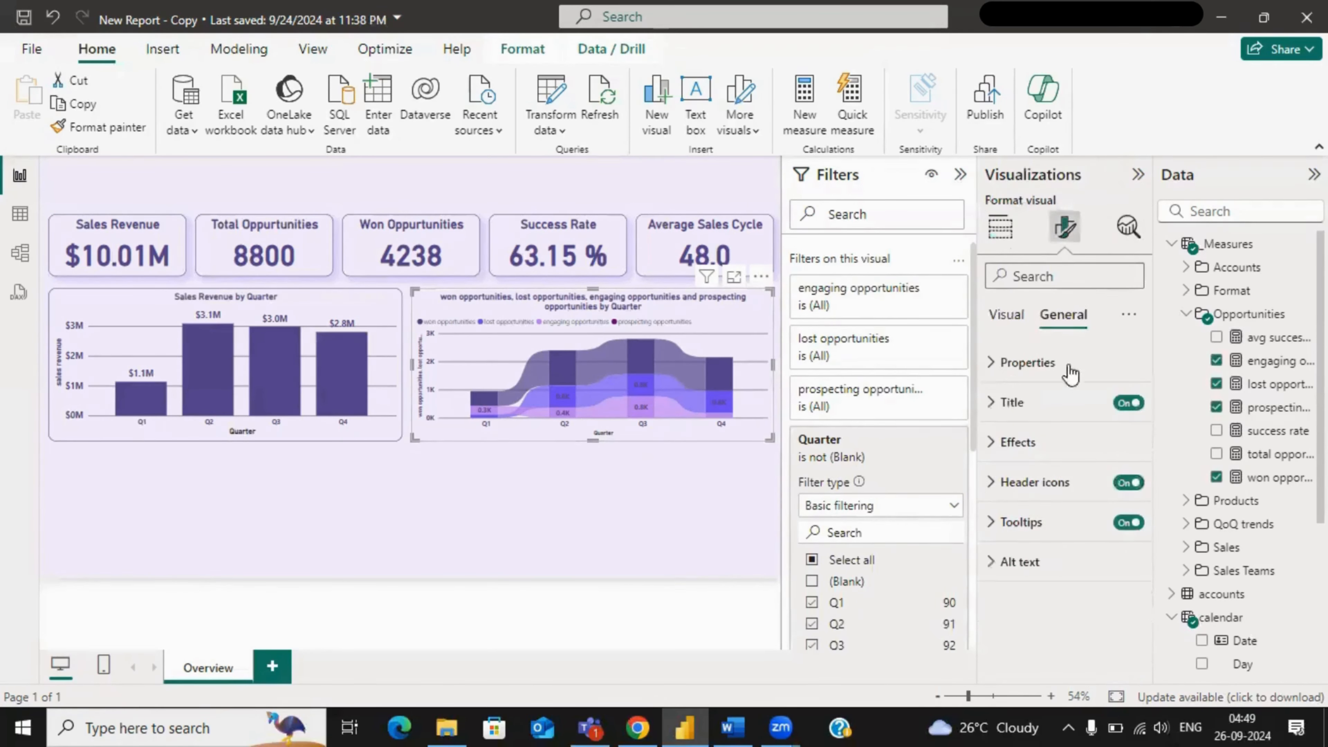
pyautogui.click(1037, 404)
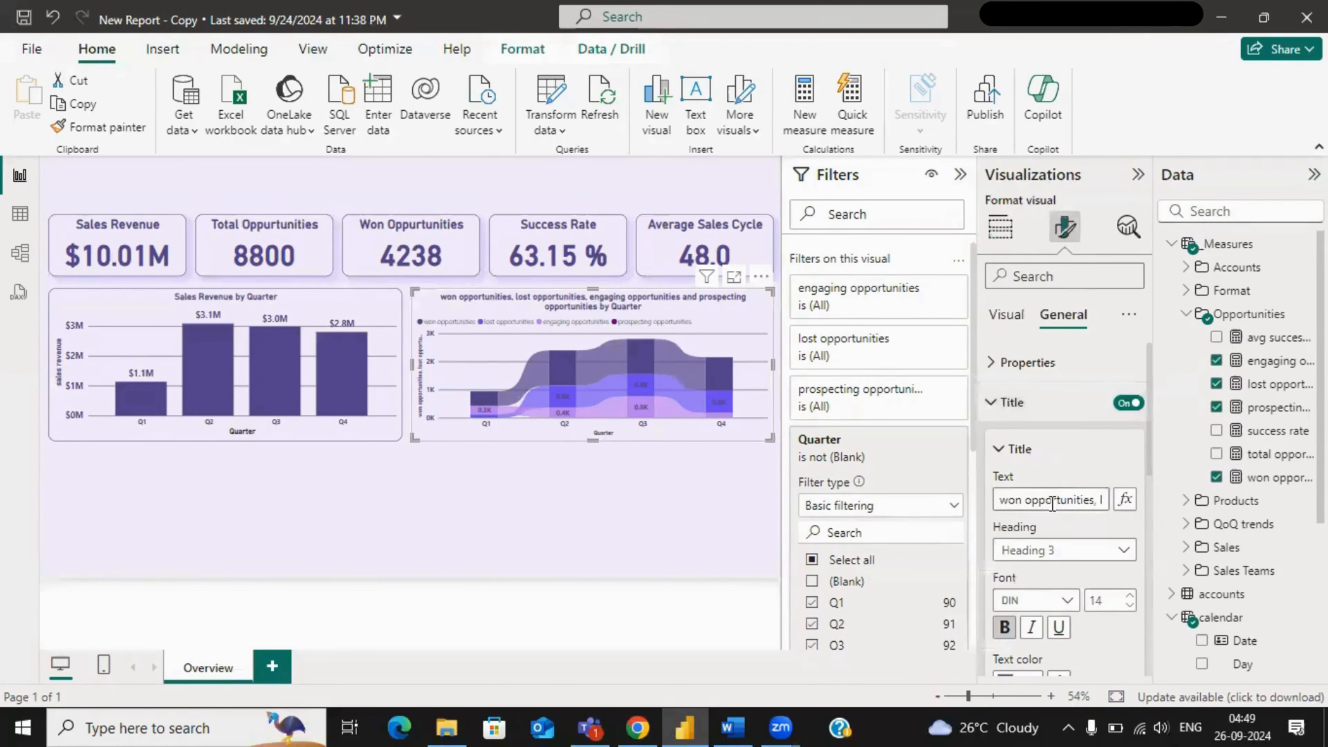
pyautogui.click(1023, 498)
pyautogui.hotkey('ctrl', 'a')
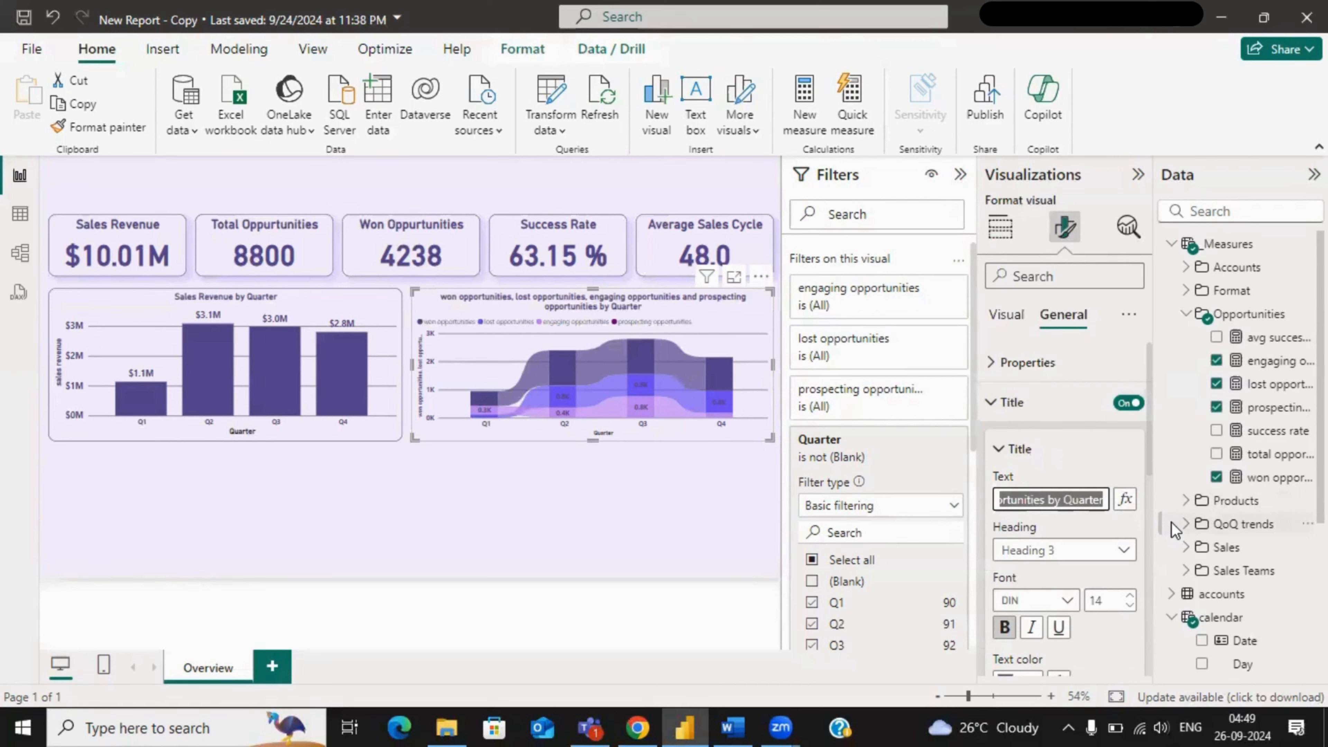
pyautogui.write('Quarter')
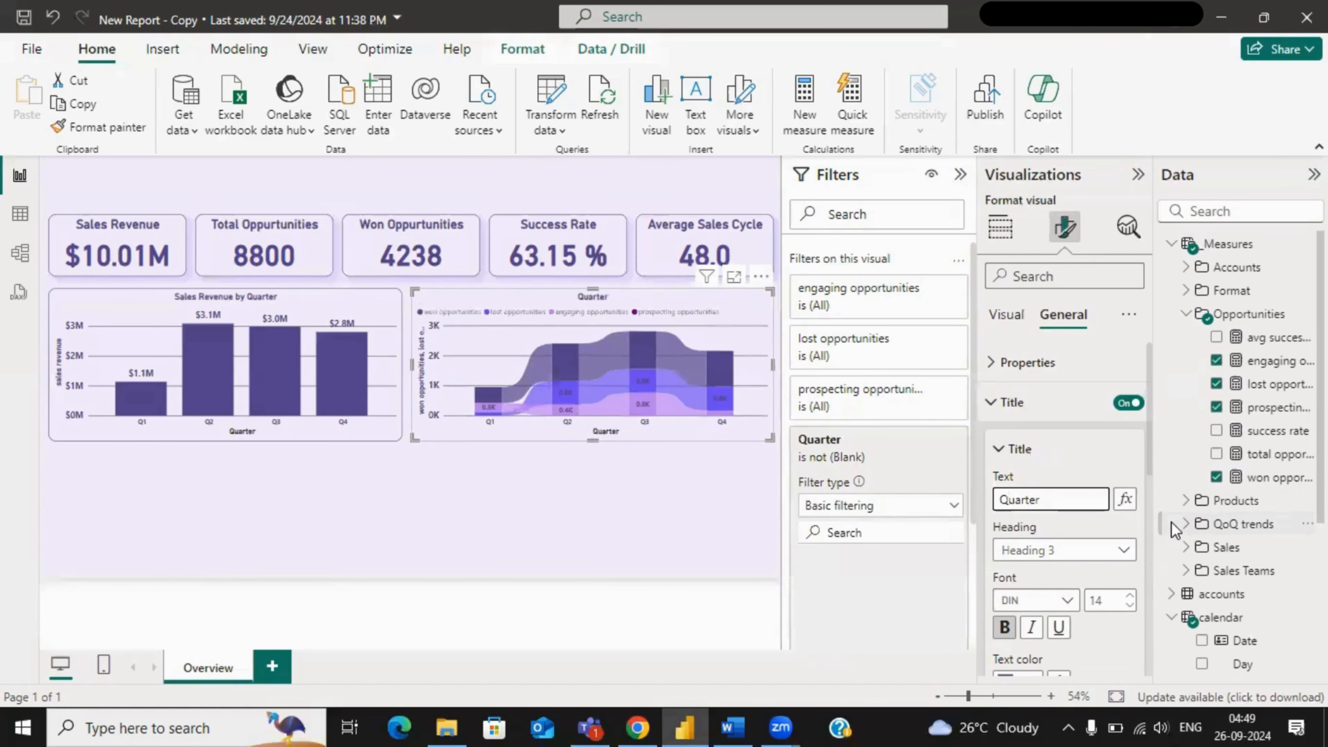
pyautogui.write(' vs')
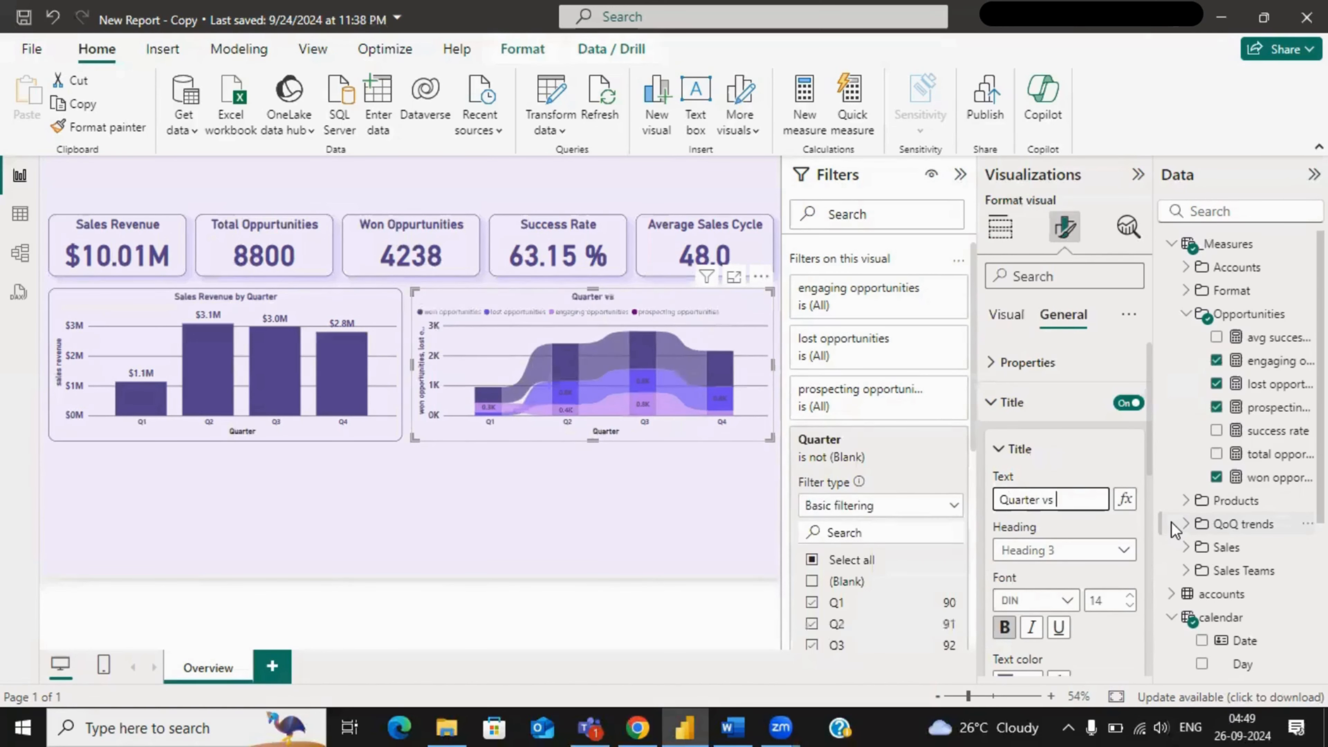
pyautogui.press('BackSpace')
pyautogui.press('BackSpace')
pyautogui.press('BackSpace')
pyautogui.press('BackSpace')
pyautogui.press('BackSpace')
pyautogui.press('BackSpace')
pyautogui.press('BackSpace')
pyautogui.press('BackSpace')
pyautogui.press('BackSpace')
pyautogui.press('BackSpace')
# - Enter "Opportunities by Quarters" as the ribbon chart's title
pyautogui.write('Opp')
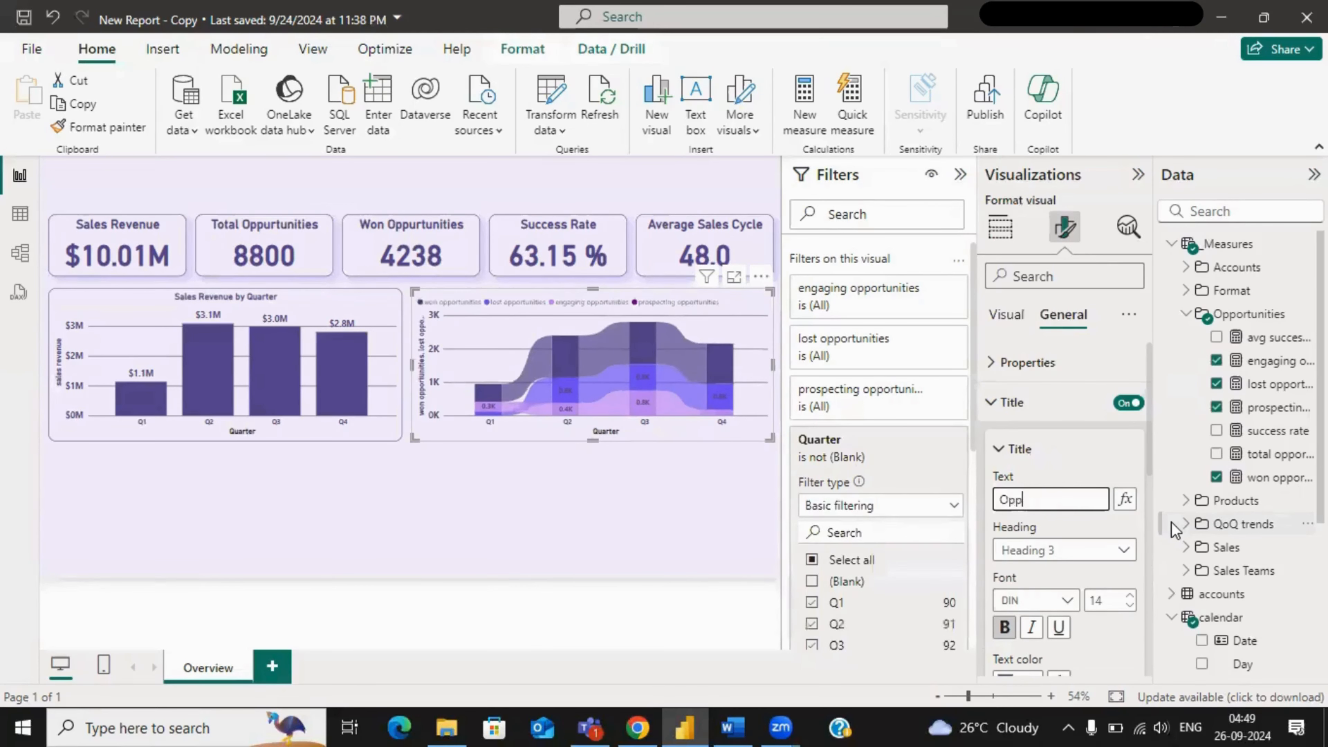
pyautogui.write('ortuni')
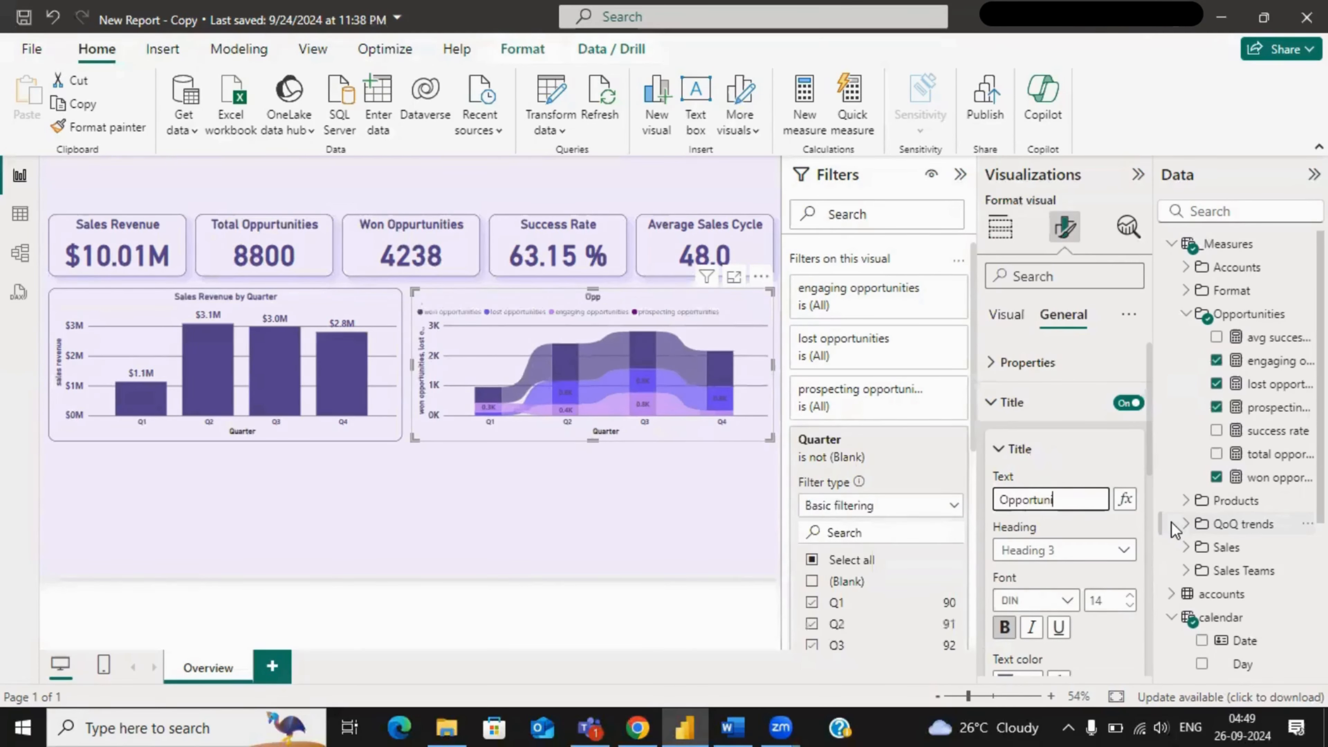
pyautogui.write('ties by')
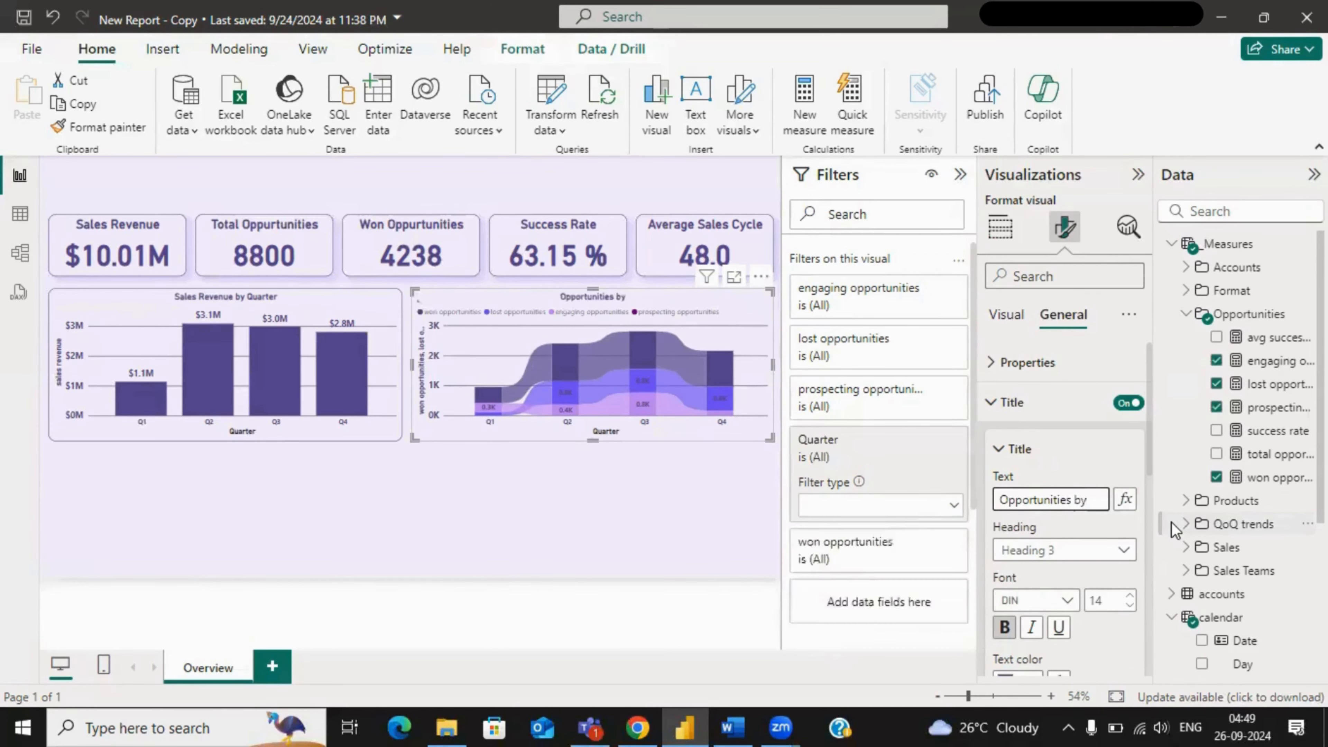
pyautogui.write(' Q')
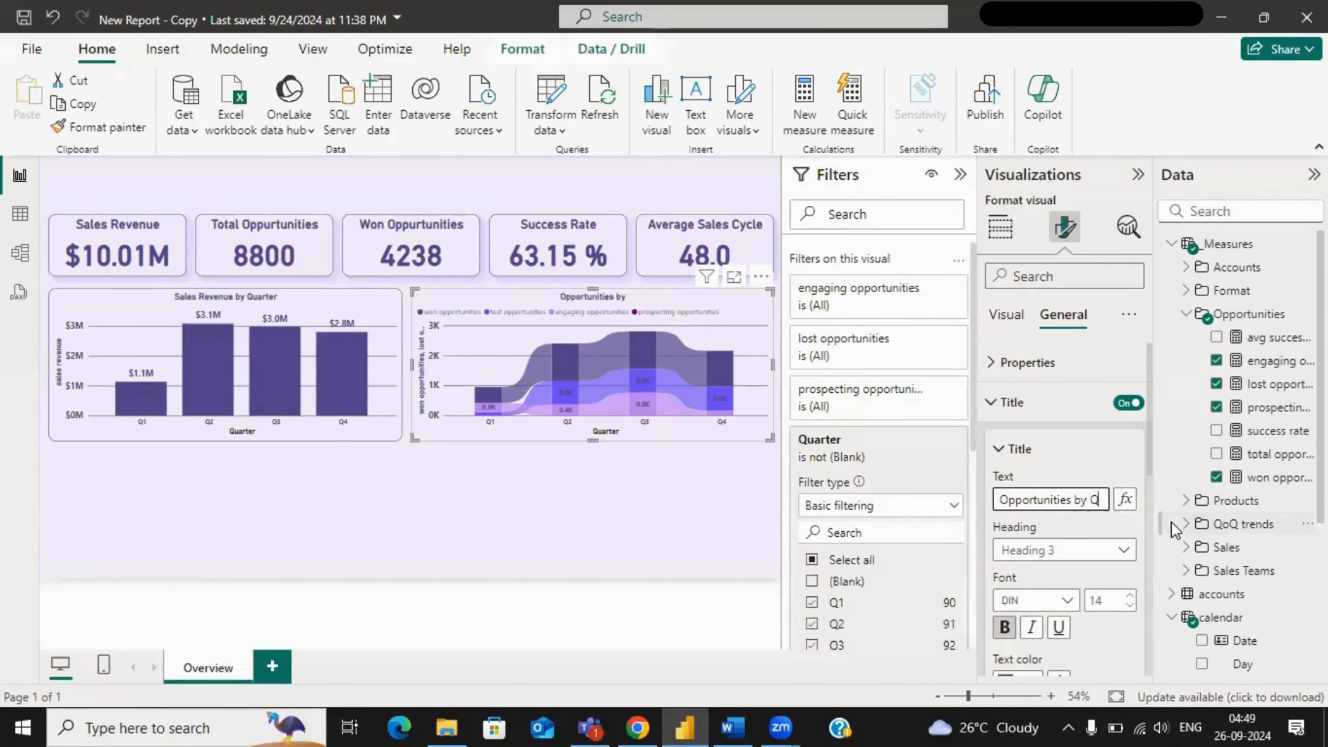
pyautogui.write('u')
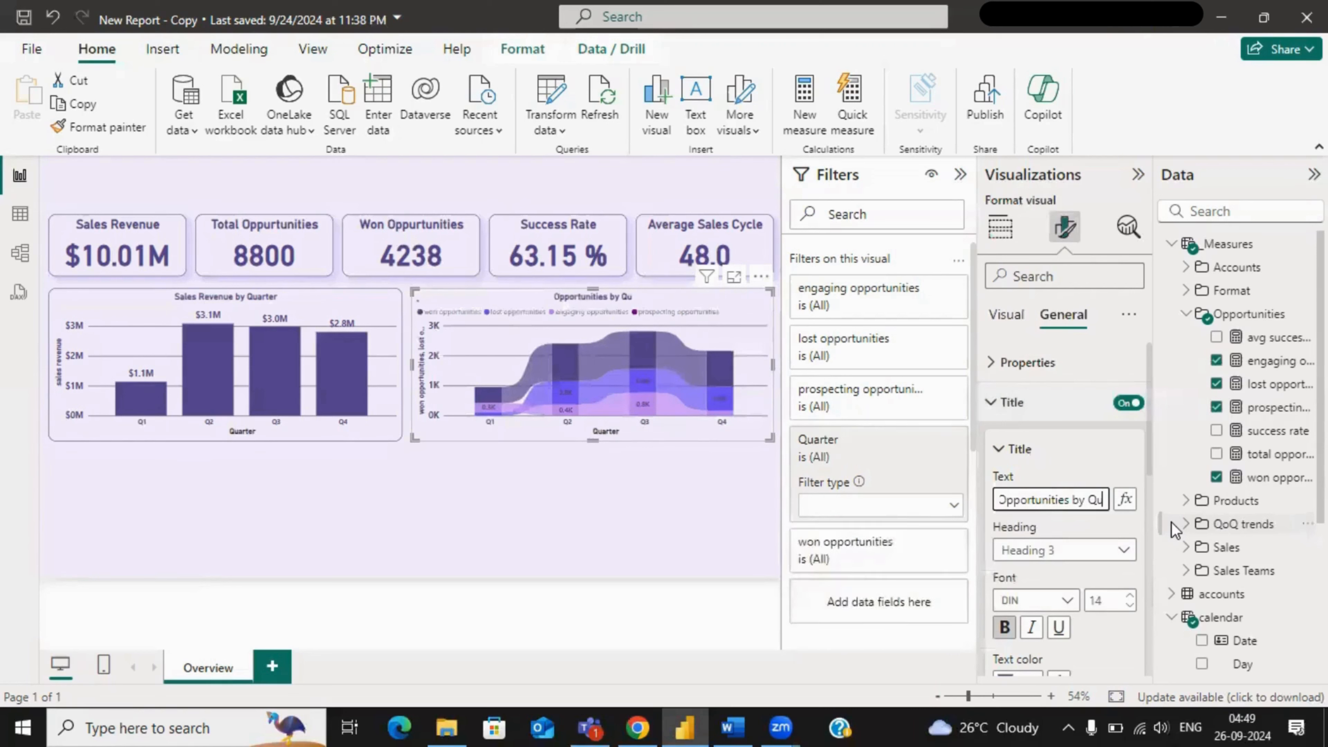
pyautogui.write('arter')
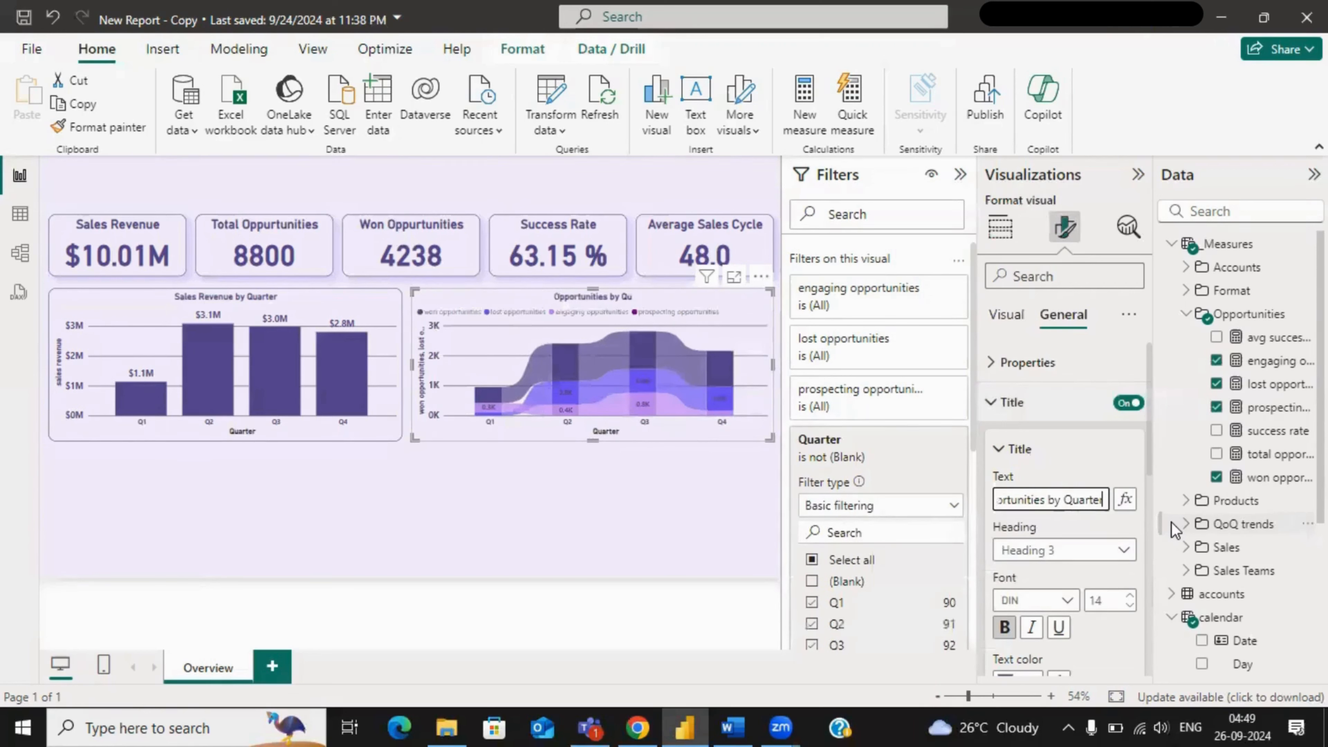
pyautogui.write('s')
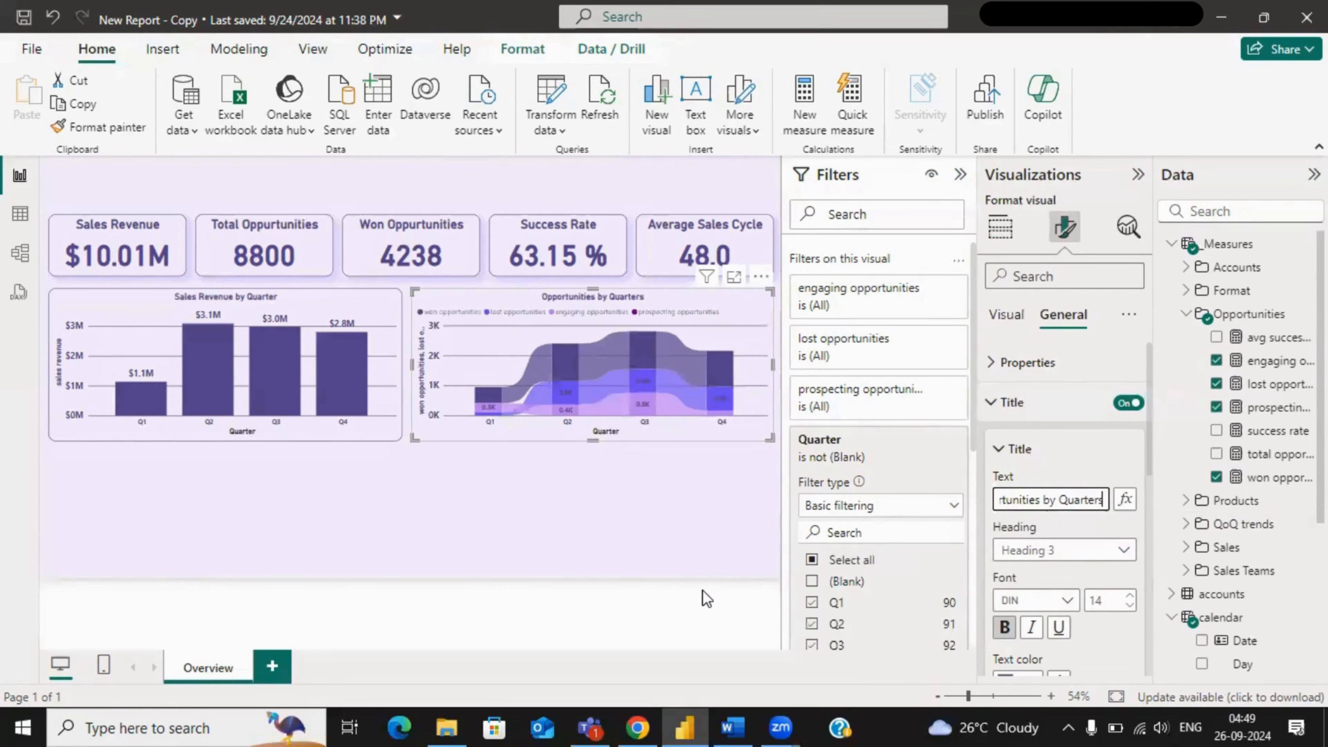
pyautogui.click(679, 563)
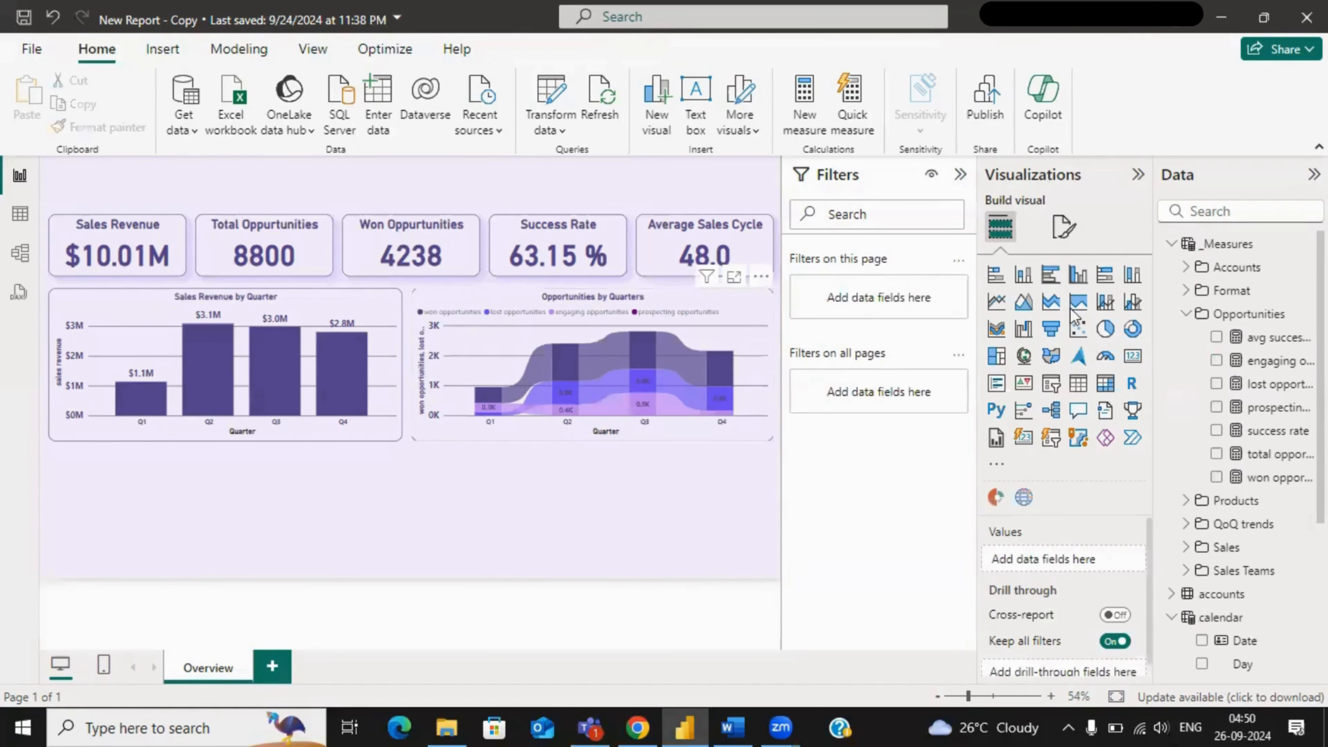
# - Set the ribbon chart's Y-axis title text to "Opportunities"
pyautogui.click(1061, 224)
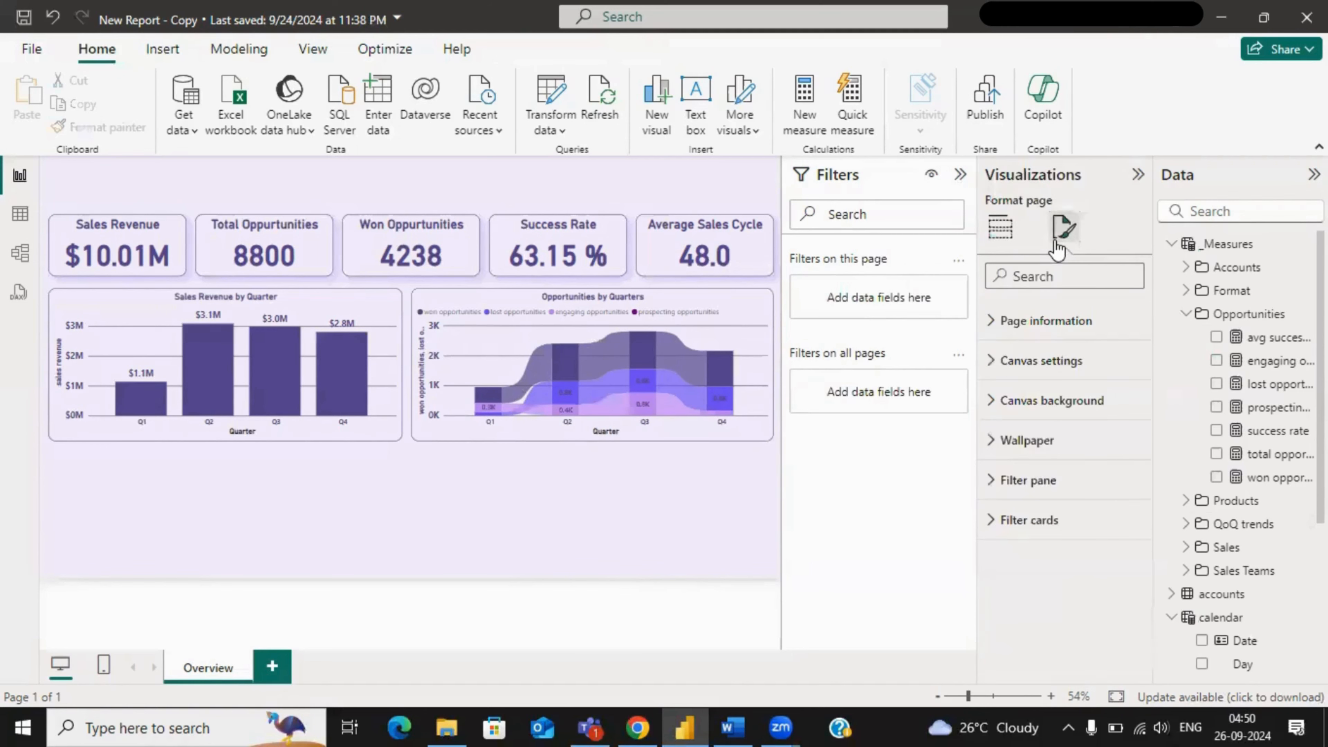
pyautogui.click(999, 227)
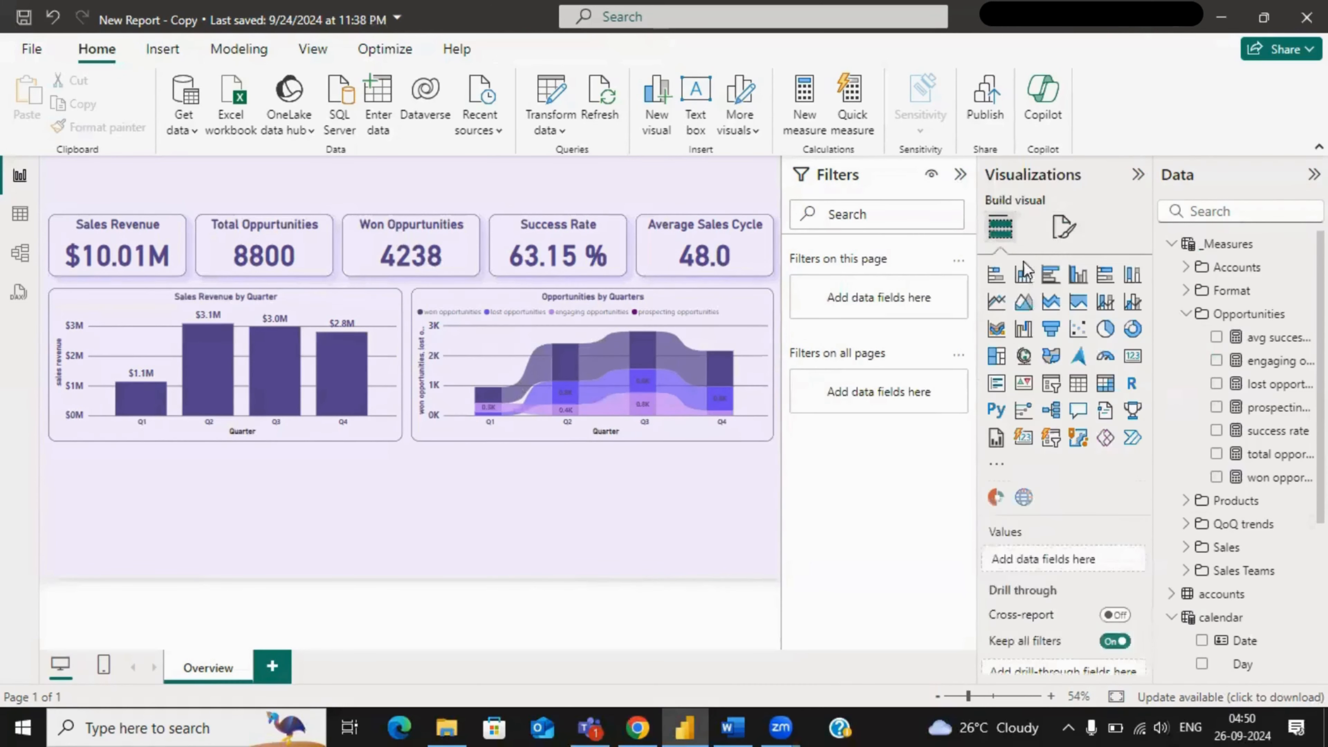
pyautogui.click(755, 324)
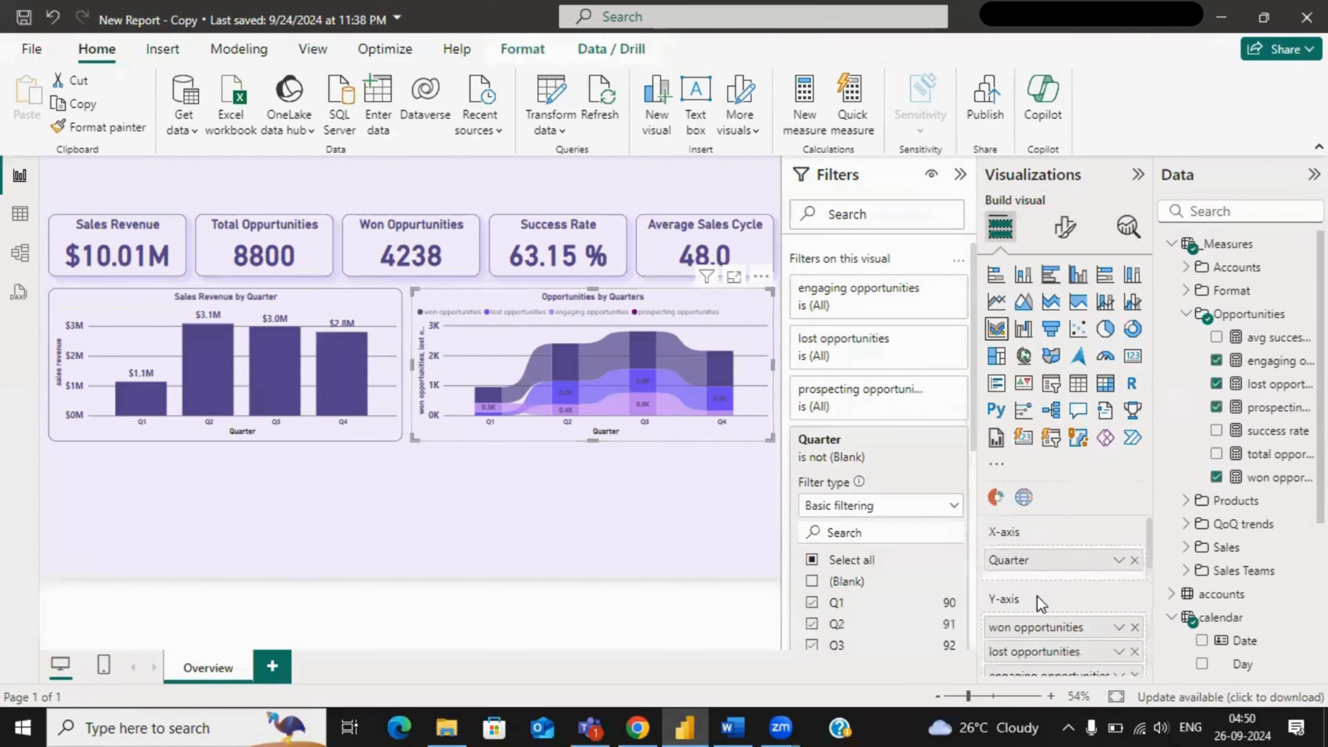
pyautogui.click(1064, 227)
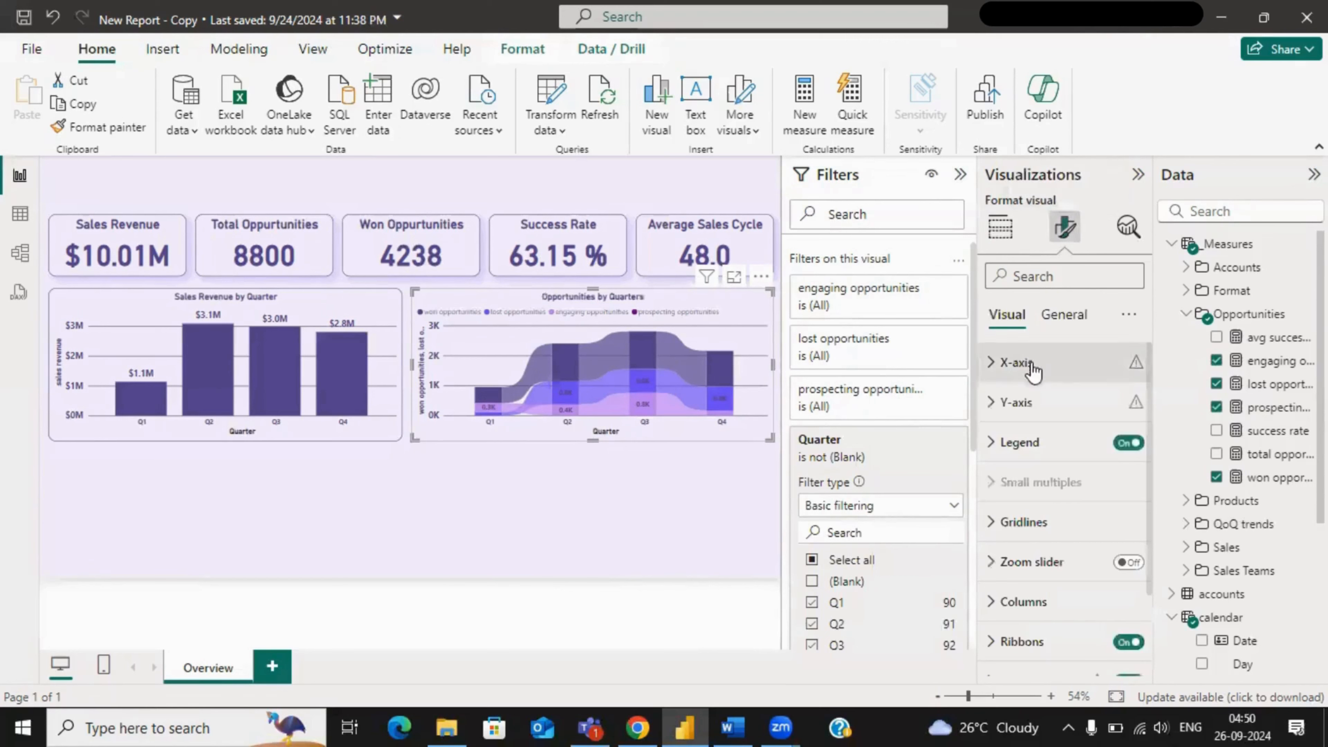
pyautogui.click(1016, 416)
pyautogui.scroll(-4, 1071, 523)
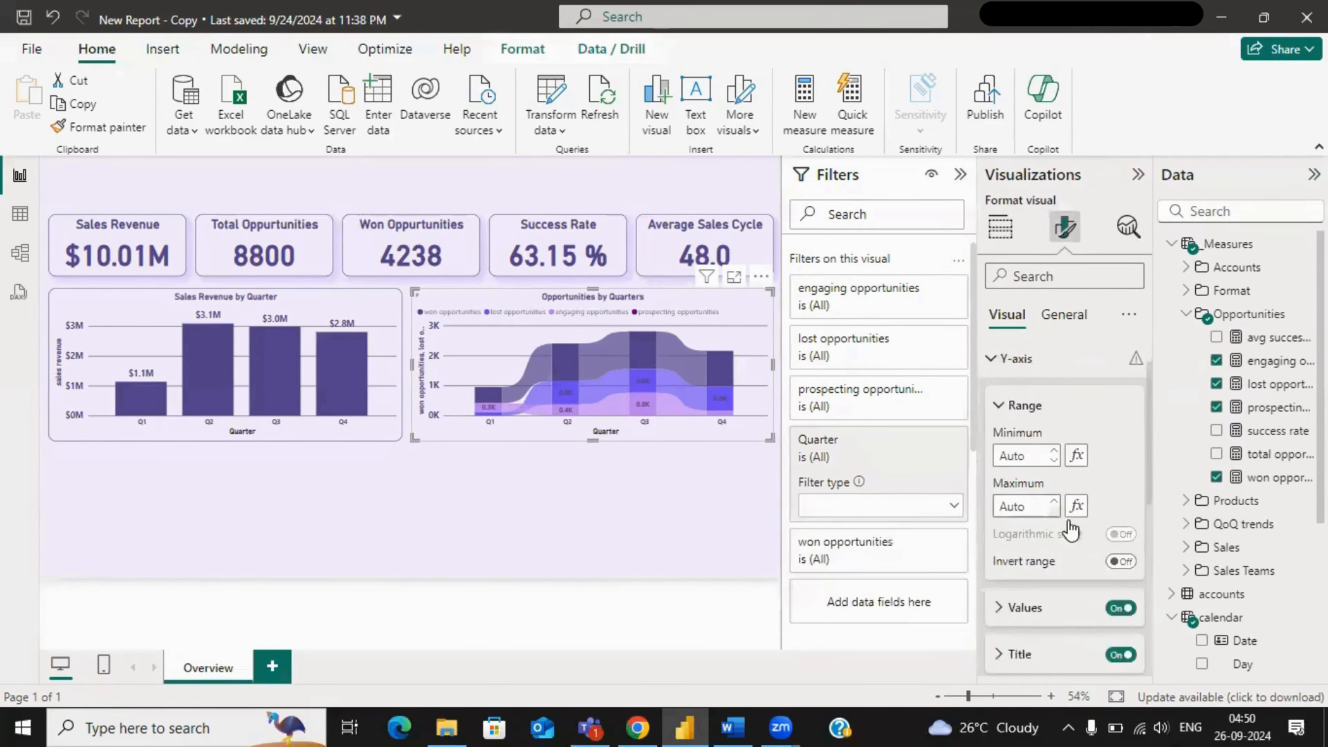
pyautogui.click(1024, 504)
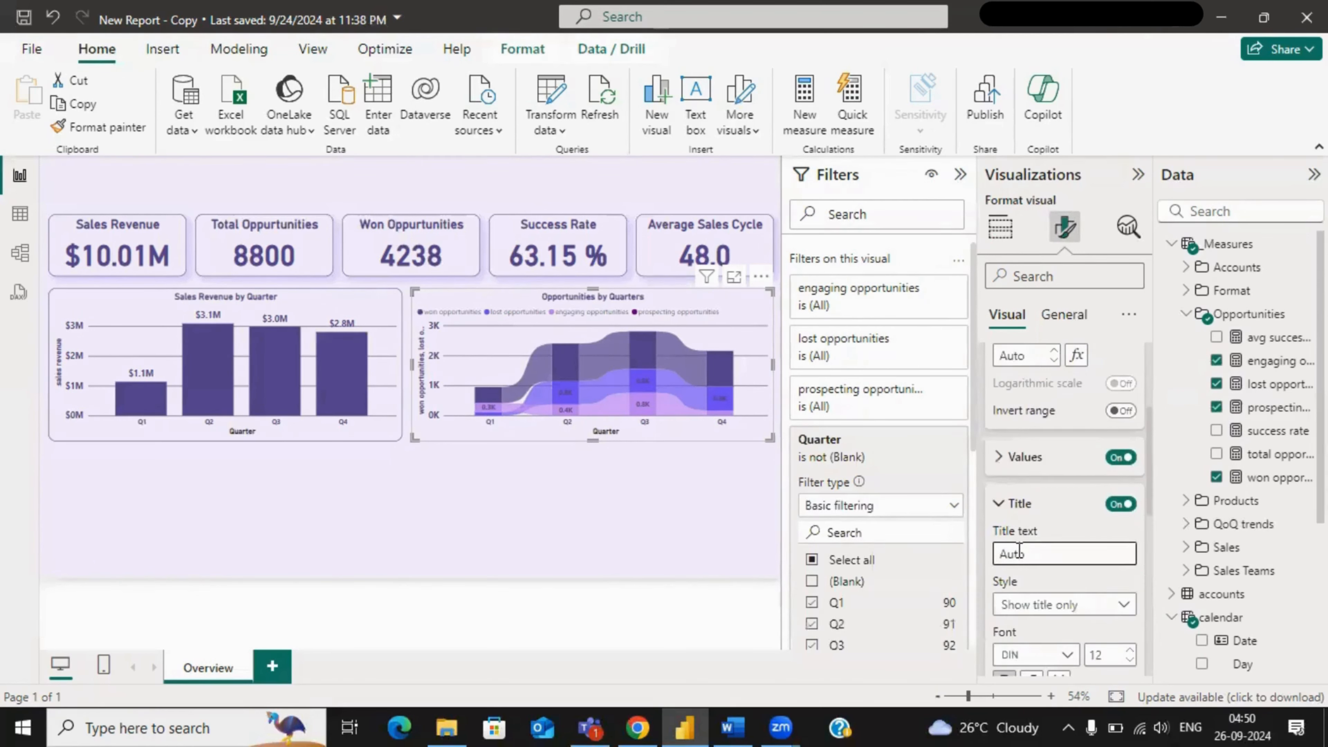
pyautogui.write('Opportunities')
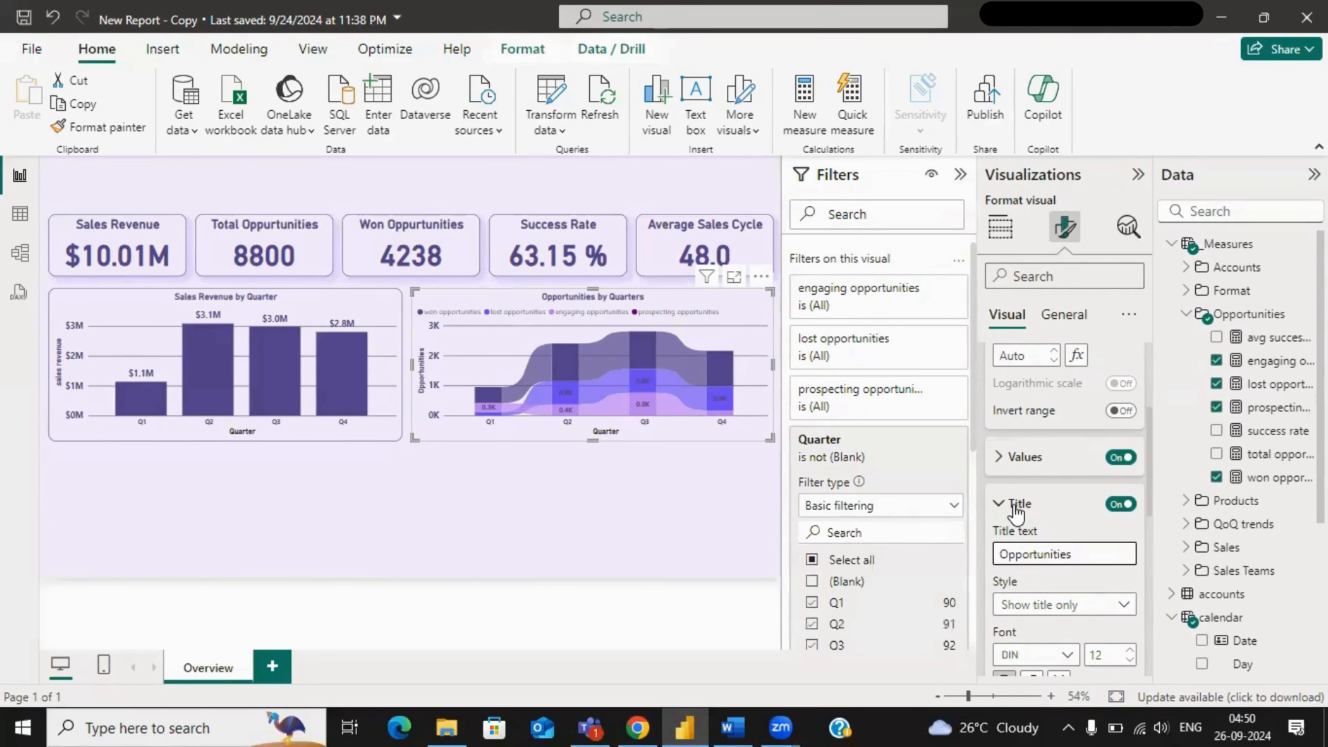
pyautogui.click(715, 492)
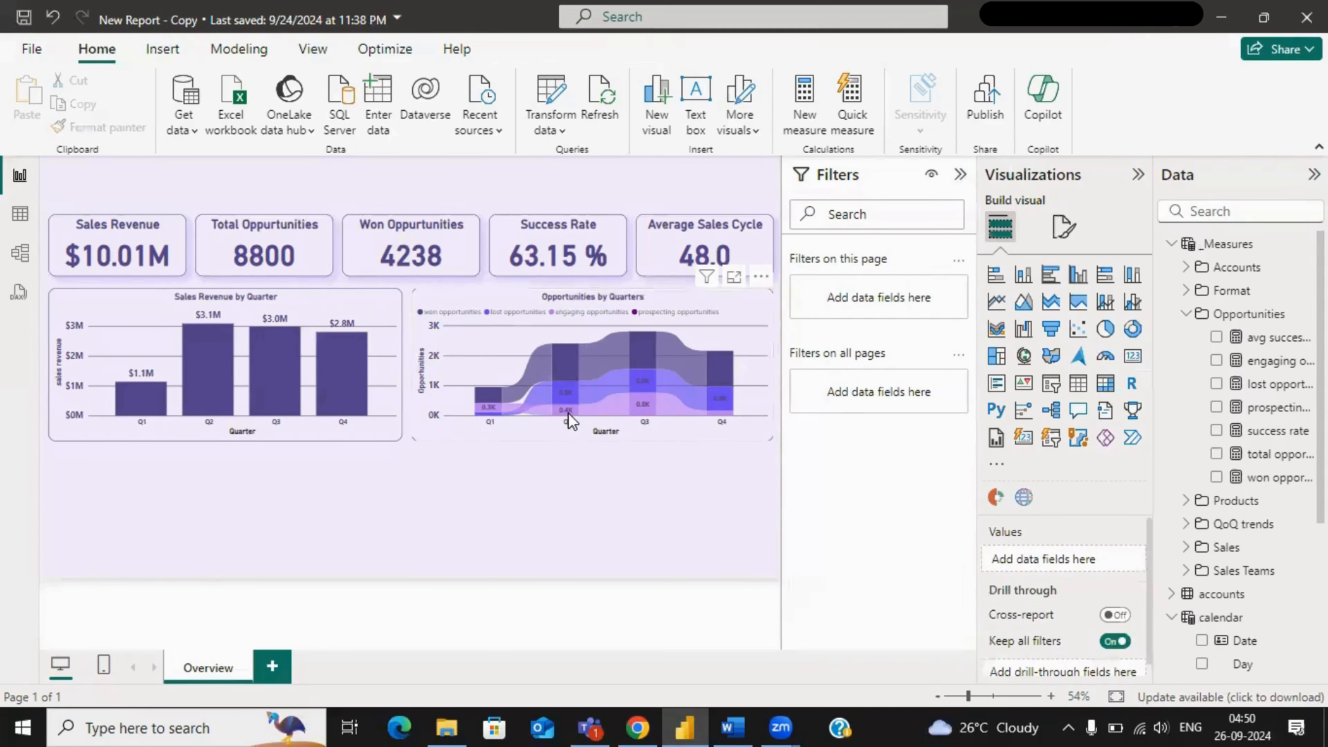
# - Switch to the Word document listing the planned visuals, review the quarter chart and view-switching button requirements, and return to the Power BI report
pyautogui.moveTo(570, 415)
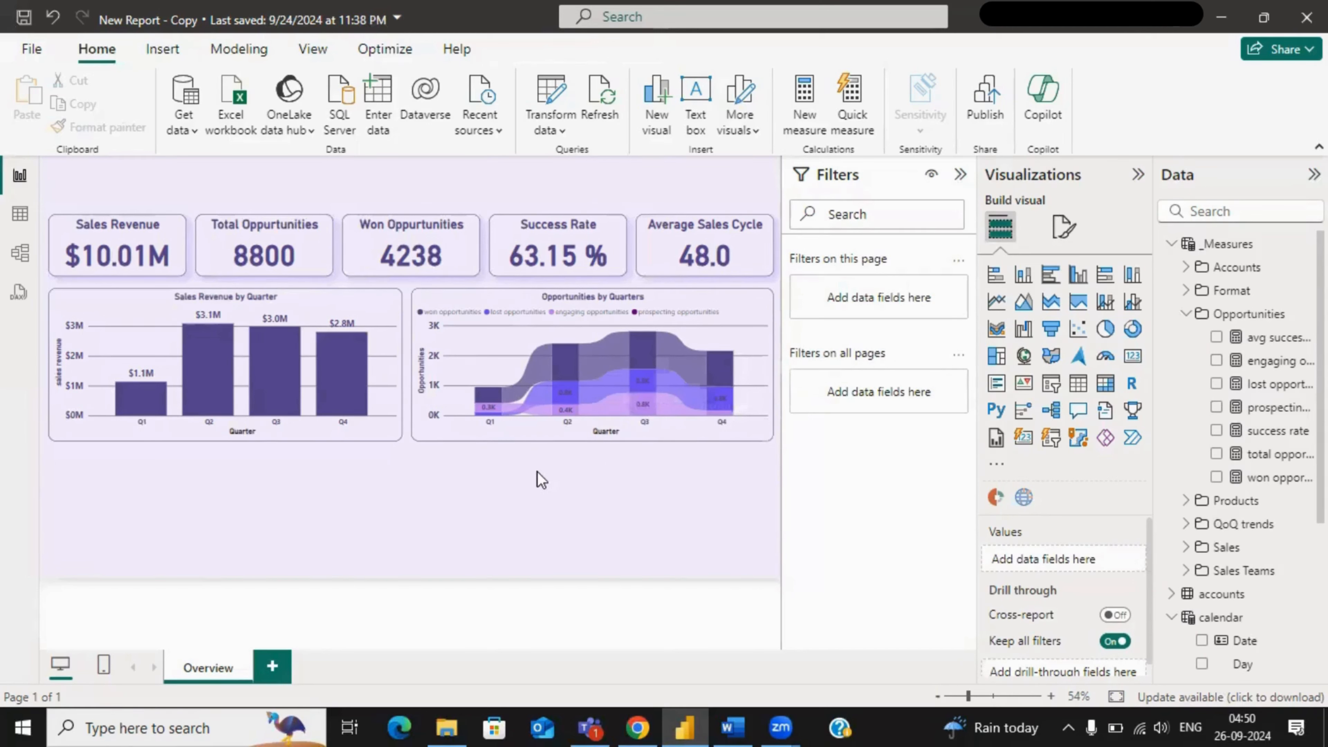
pyautogui.click(732, 727)
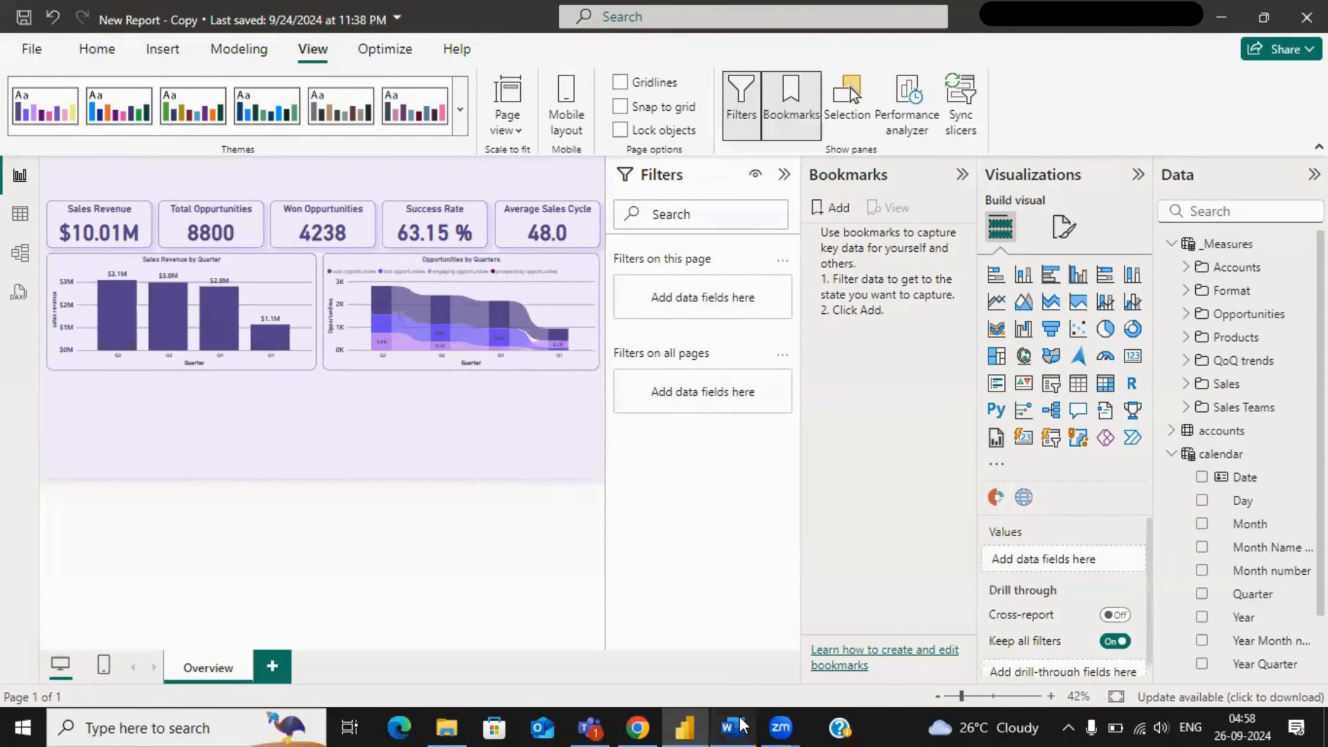
pyautogui.click(734, 727)
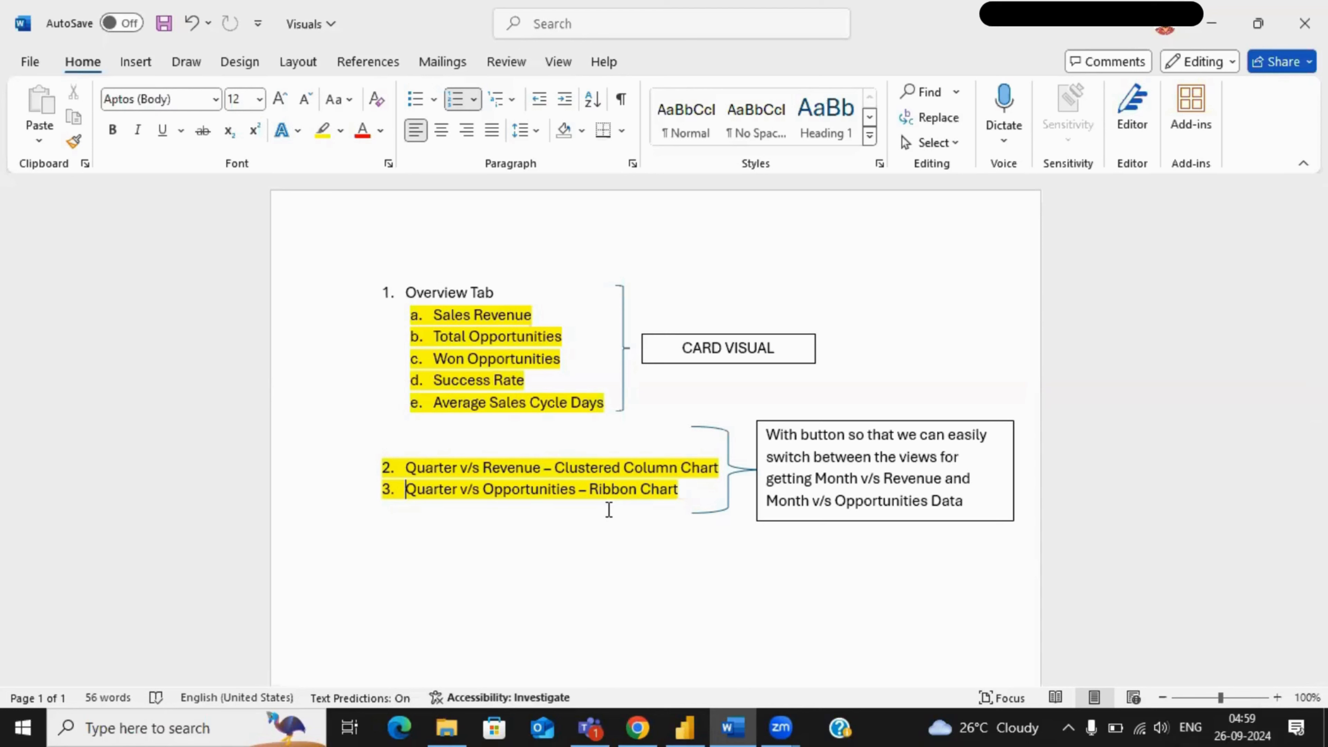
pyautogui.hotkey('alt', 'Tab')
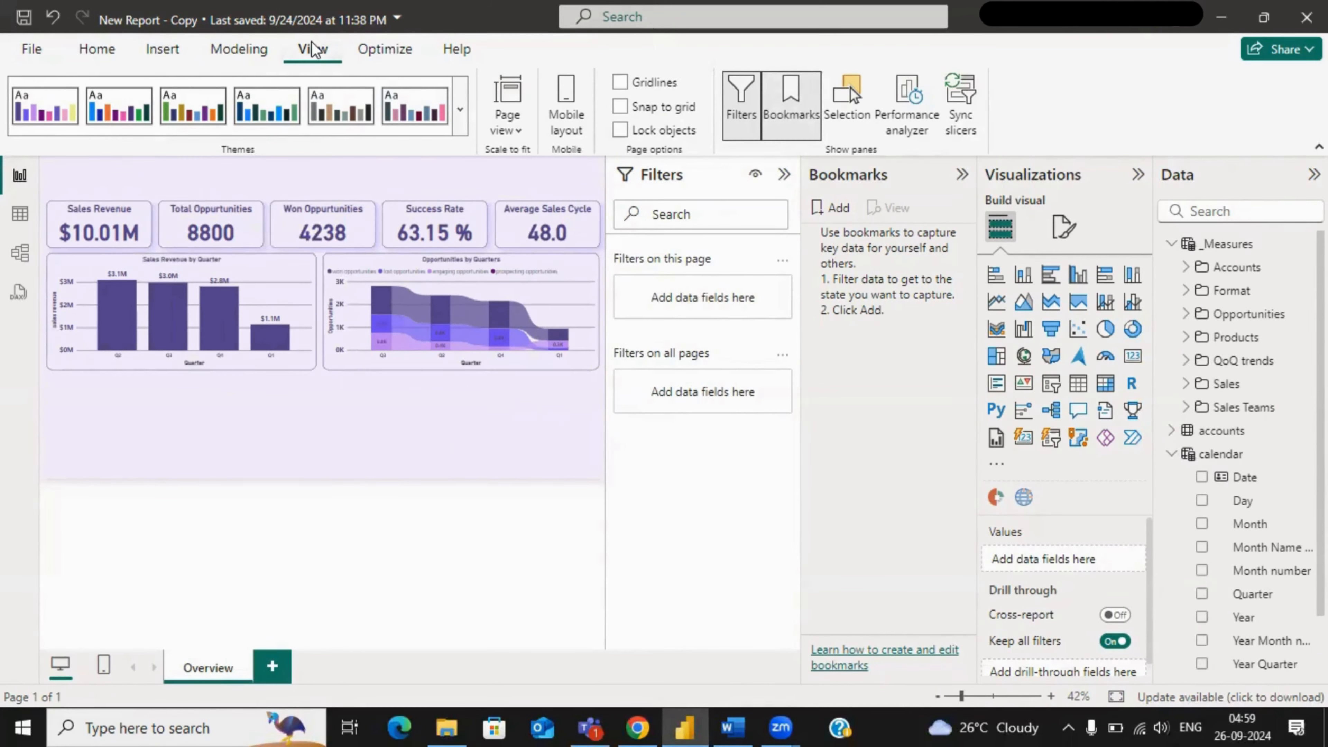
# - Add a bookmark of the current quarterly view, rename it "Quarter", and update it
pyautogui.click(815, 115)
pyautogui.click(802, 116)
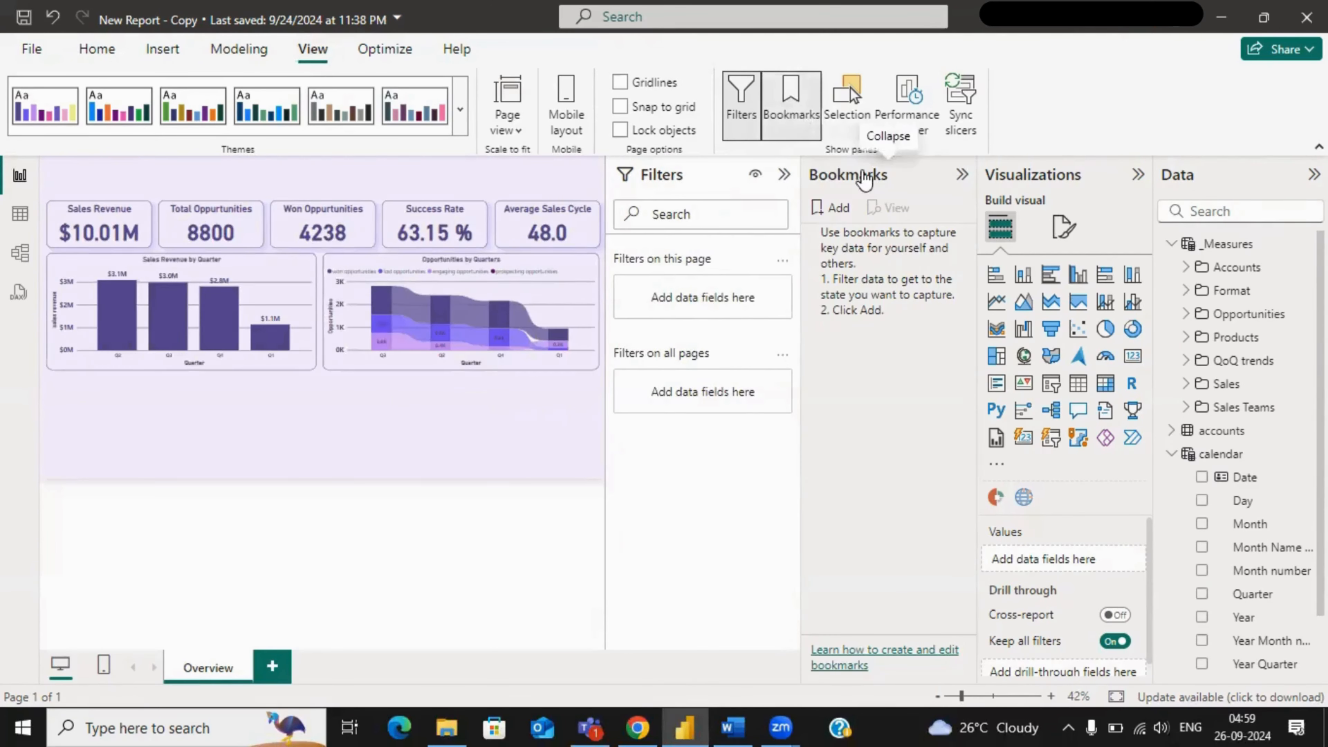
pyautogui.click(833, 212)
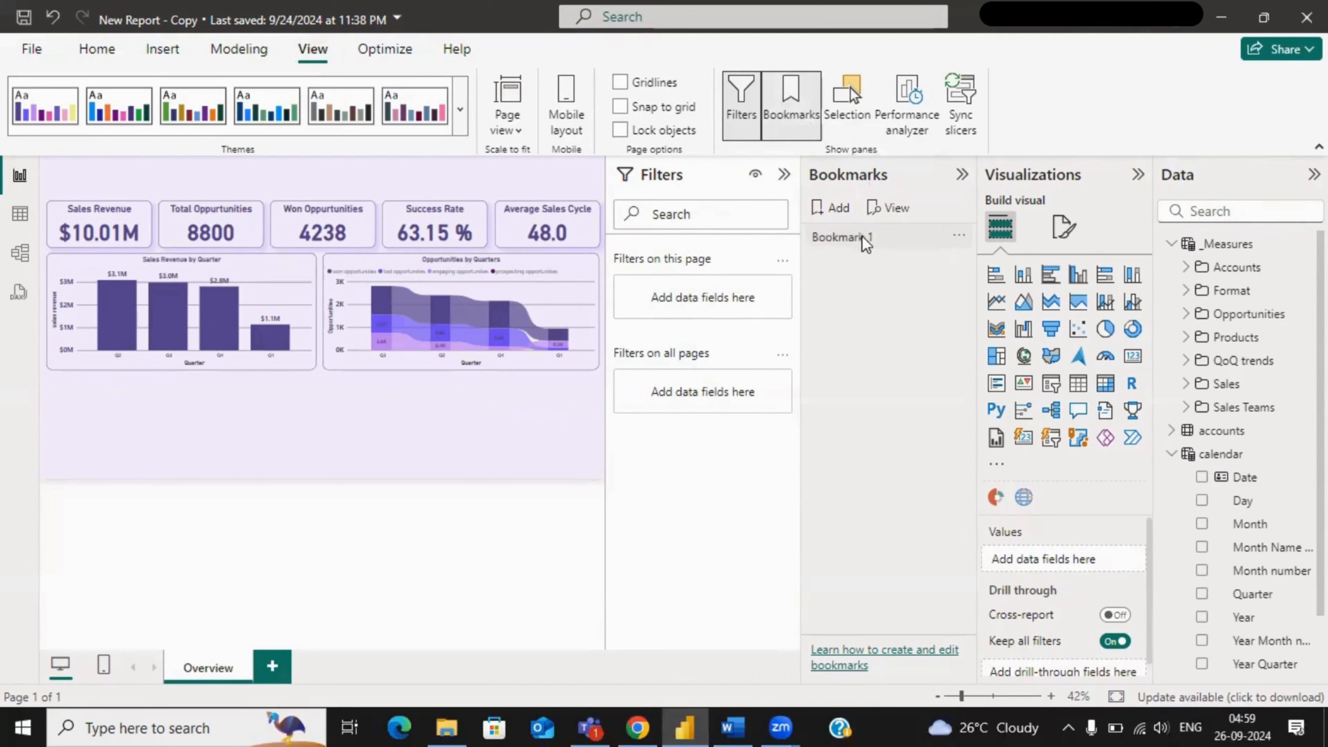
pyautogui.click(958, 236)
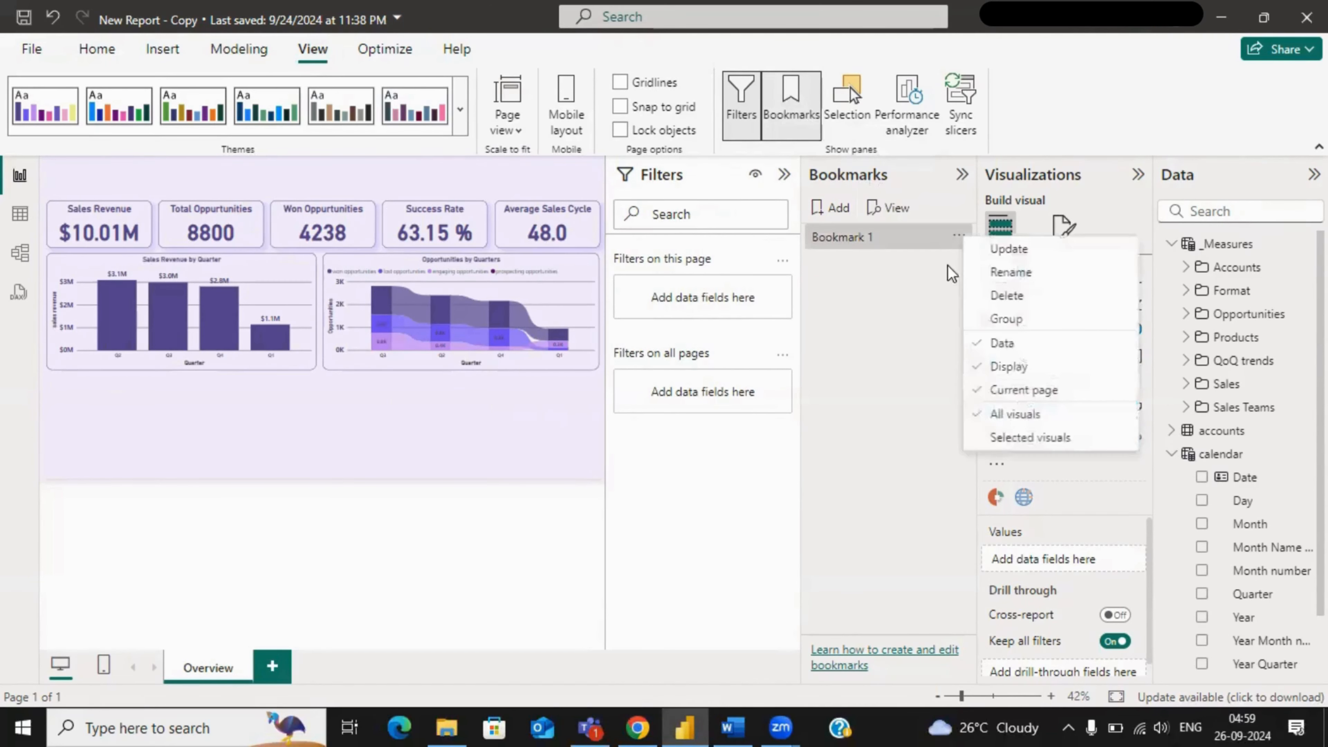
pyautogui.click(1009, 272)
pyautogui.moveTo(872, 237); pyautogui.dragTo(802, 243)
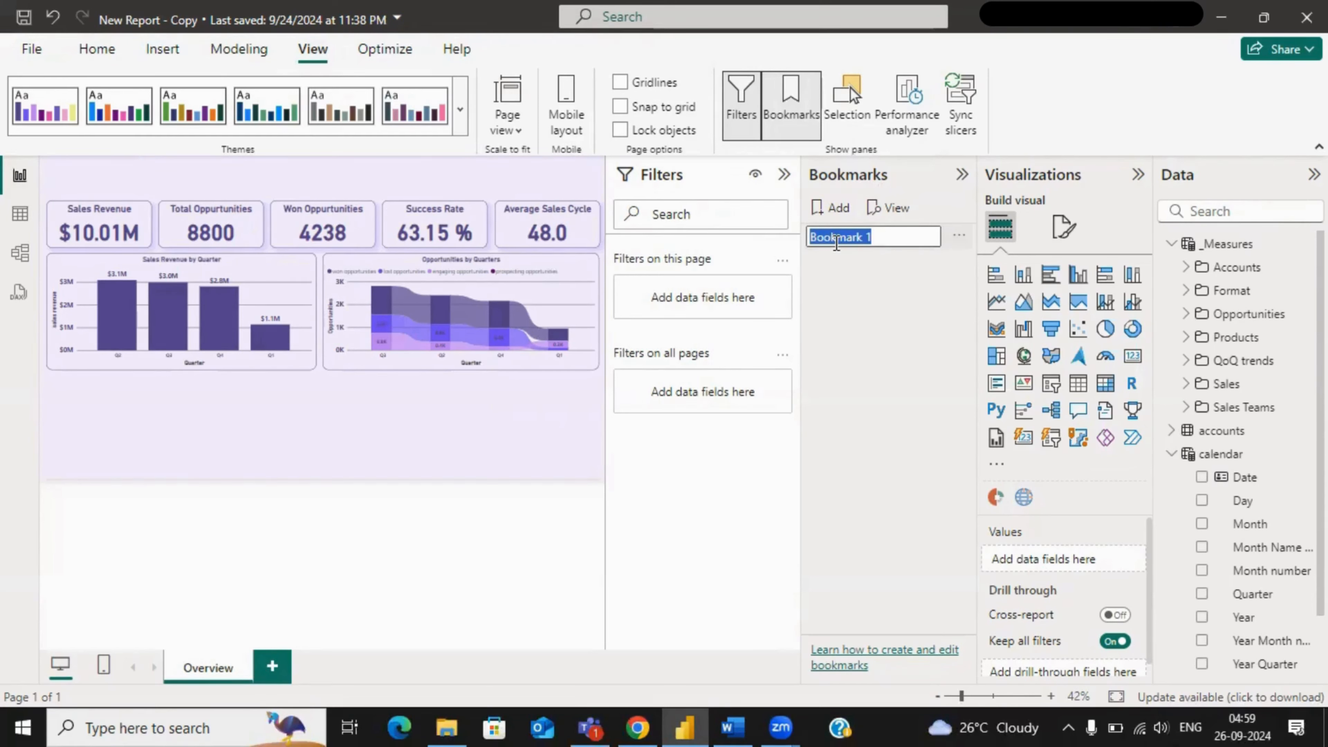
pyautogui.write('Quarter')
pyautogui.press('Return')
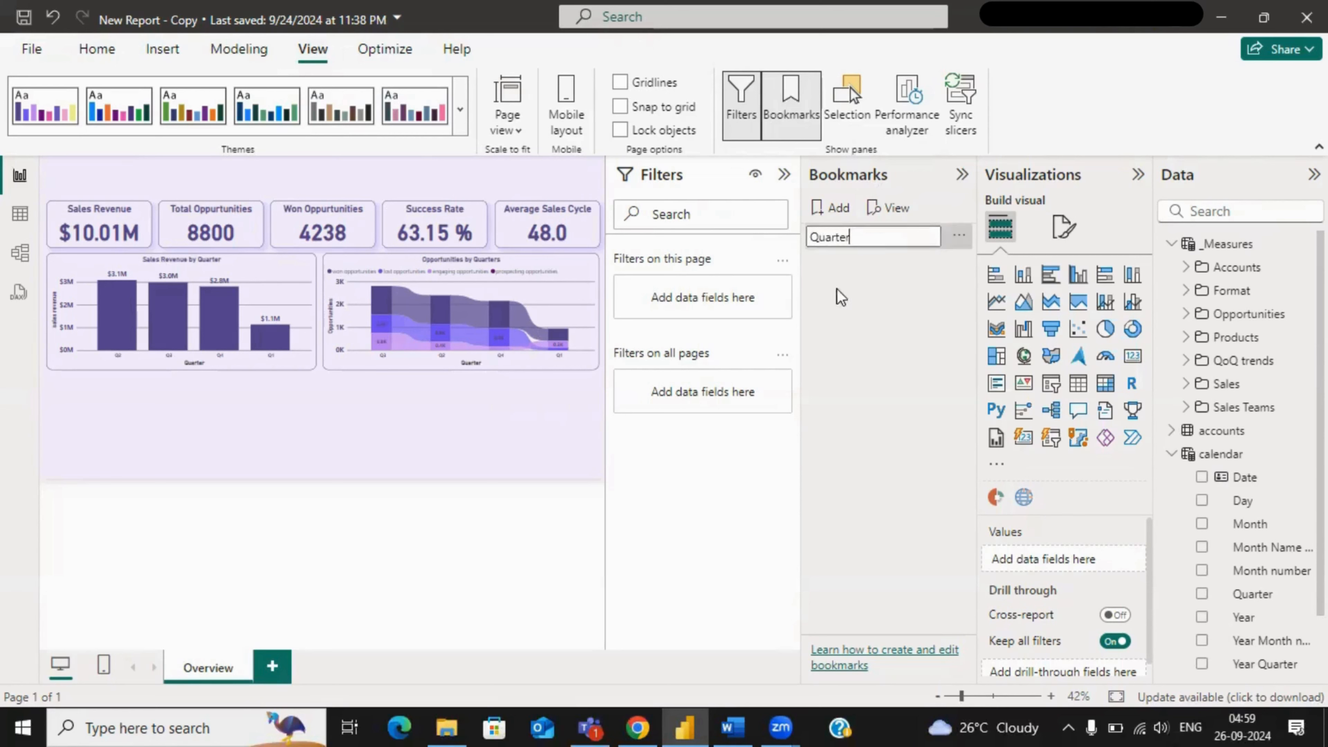
pyautogui.click(959, 235)
pyautogui.click(982, 253)
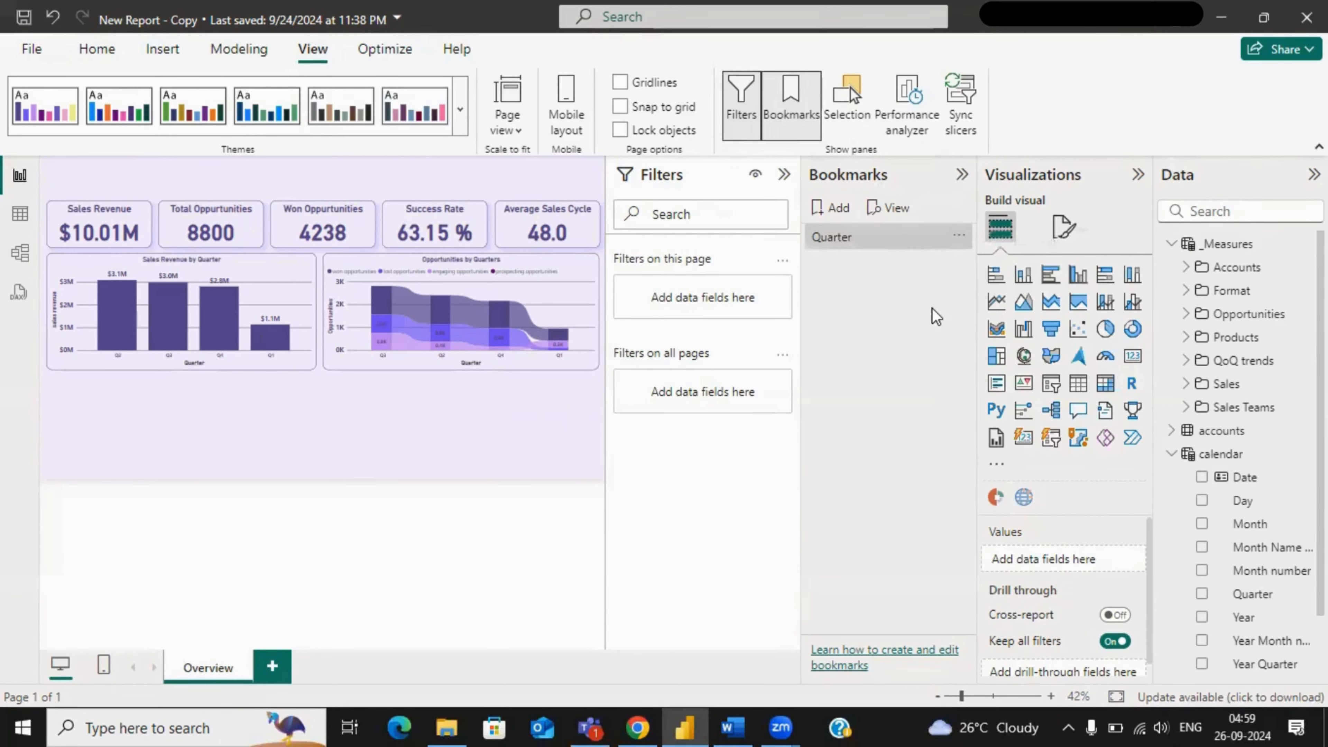
# - Inspect the page's visual groups to identify which one holds the two quarterly charts
pyautogui.click(847, 105)
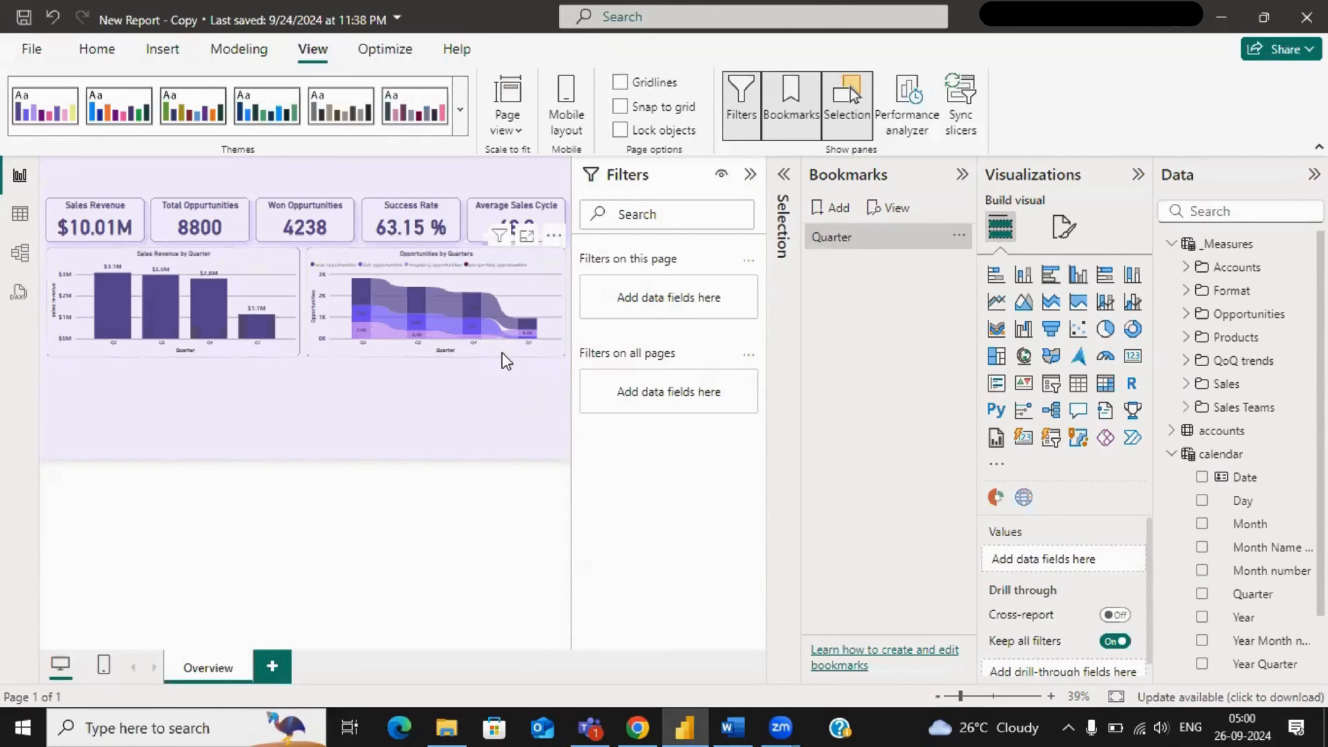
pyautogui.click(847, 102)
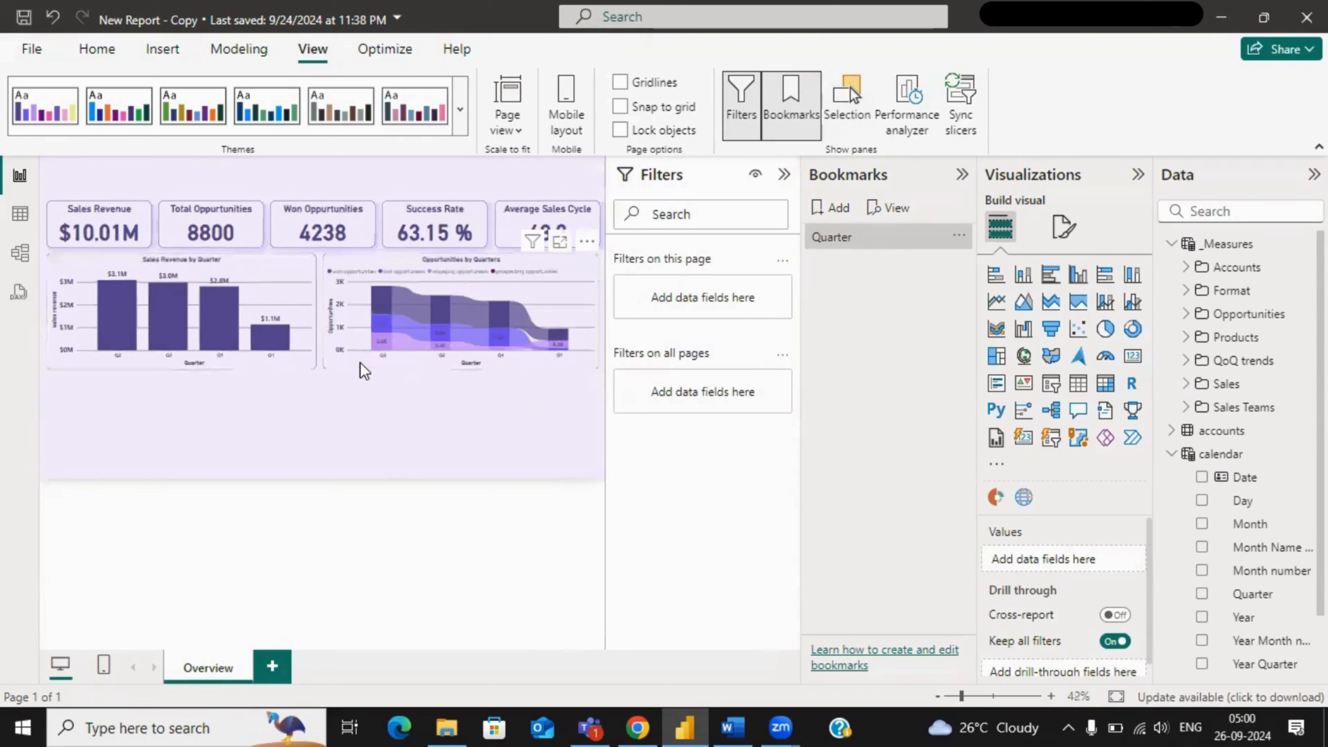
pyautogui.click(360, 362)
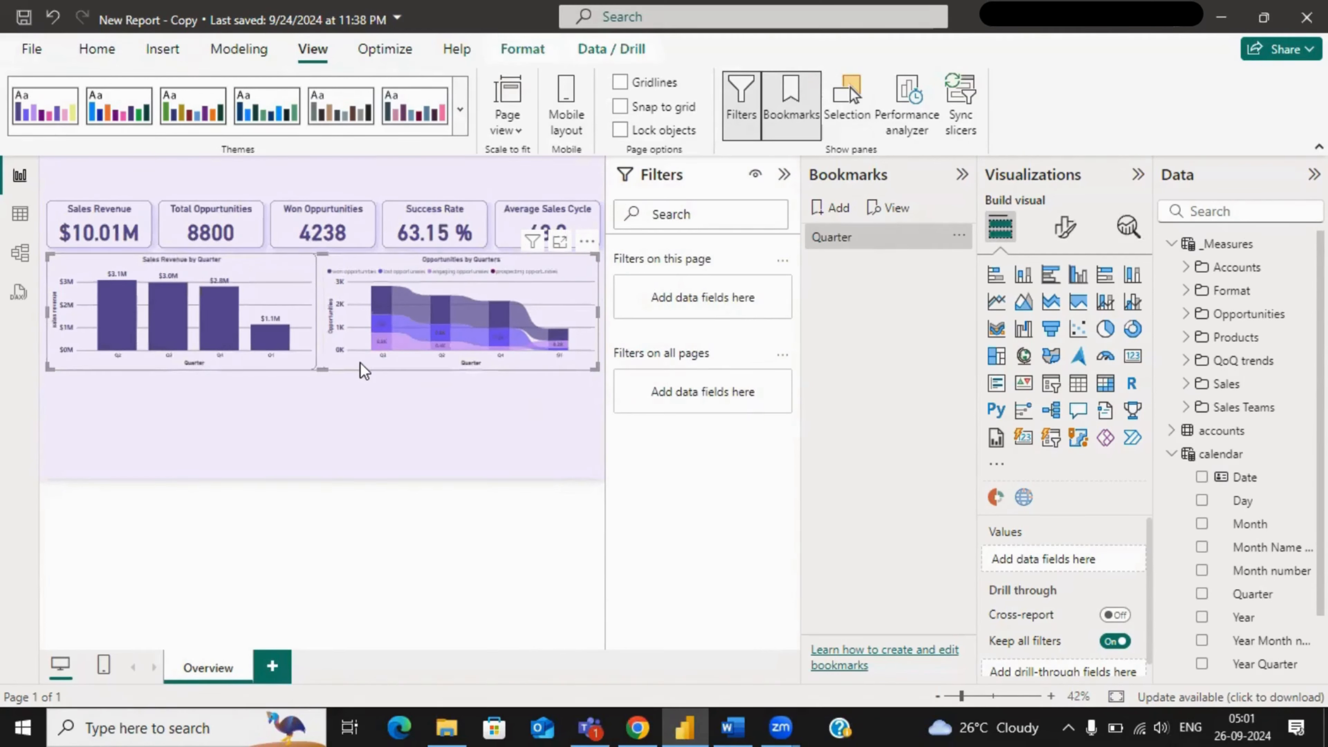
pyautogui.click(848, 115)
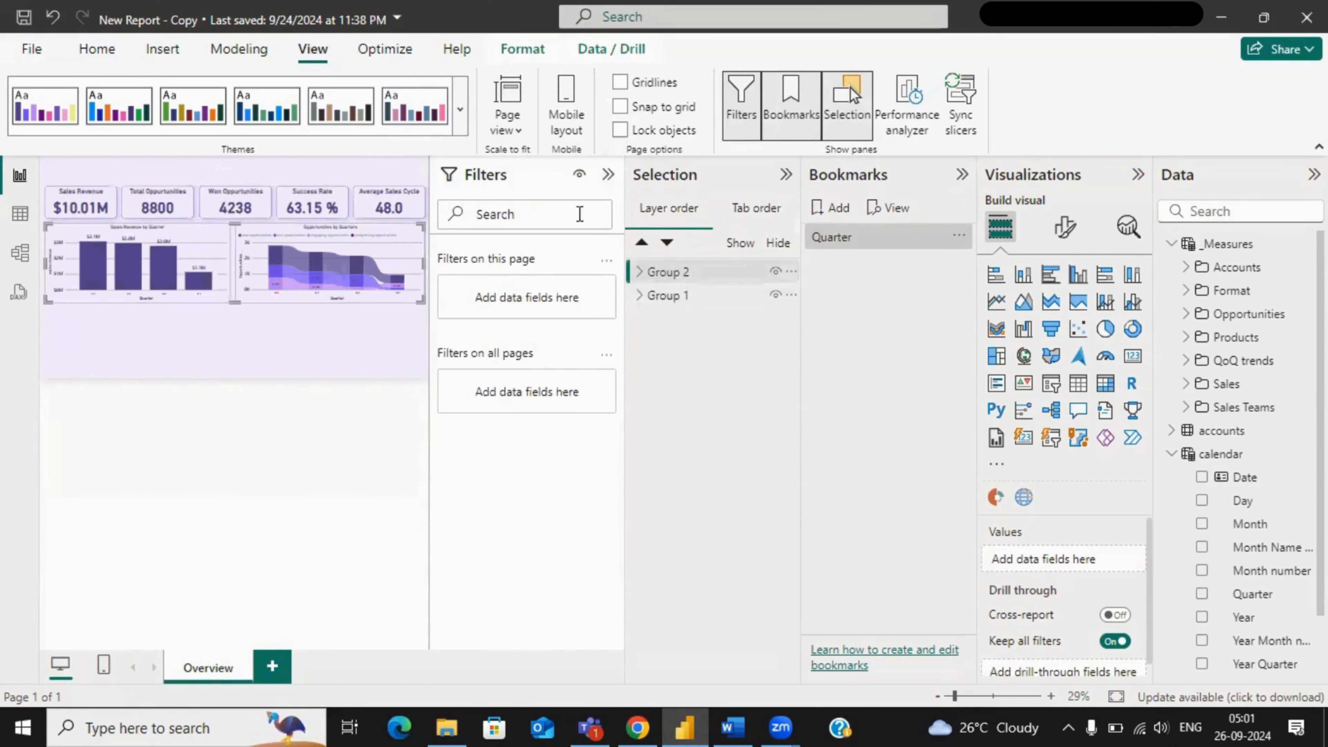
pyautogui.click(789, 296)
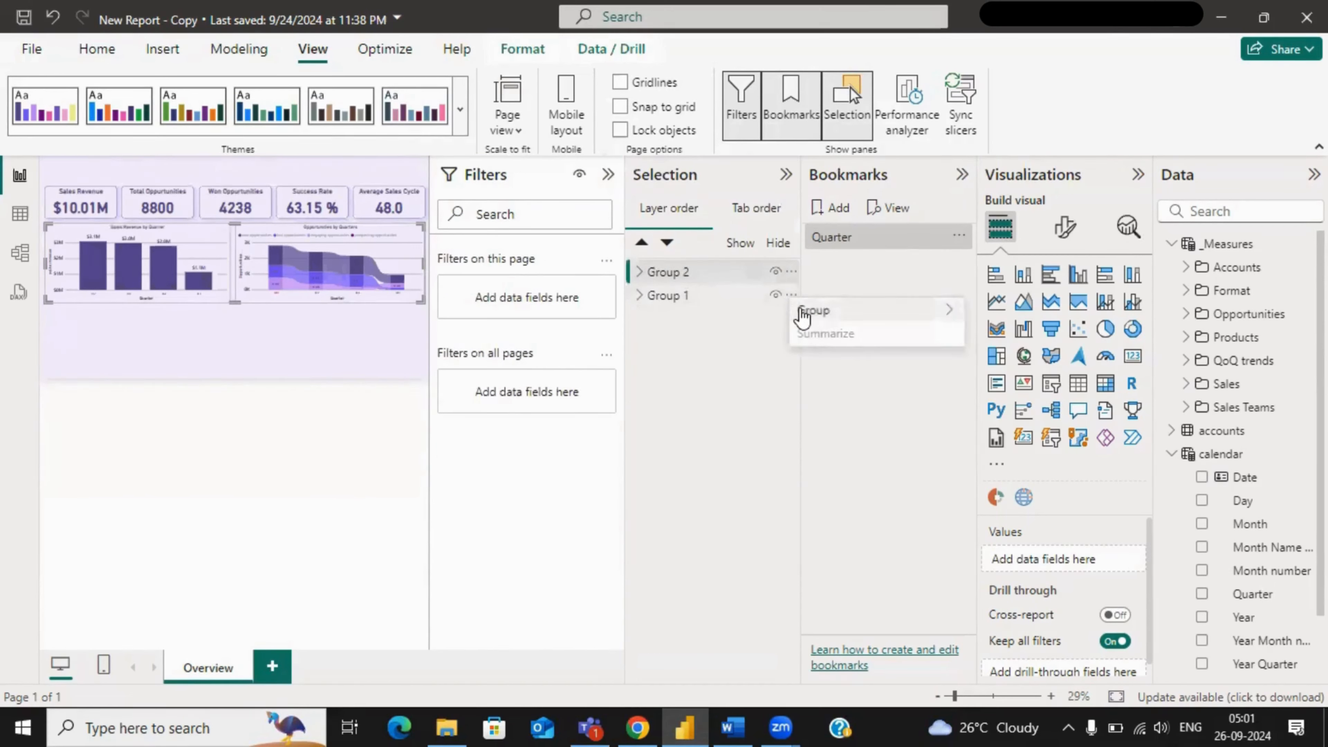
pyautogui.moveTo(806, 310)
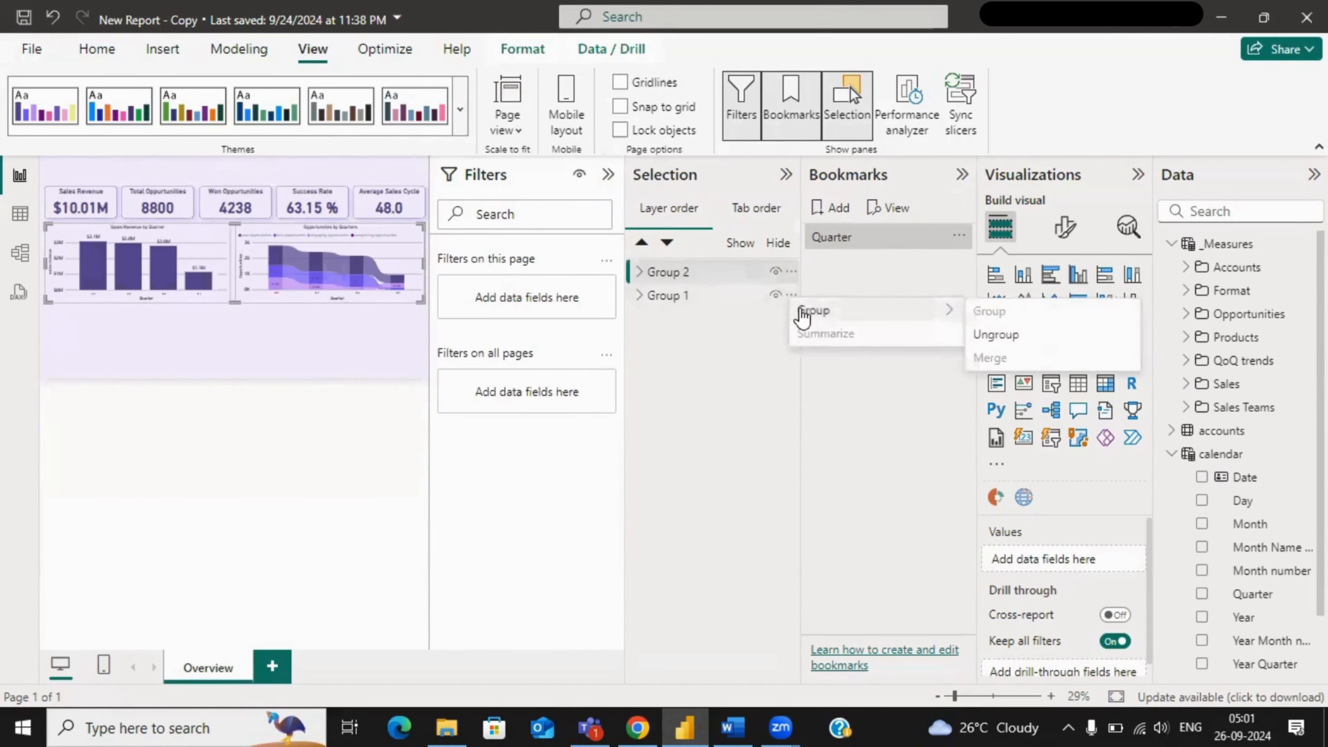
pyautogui.click(679, 297)
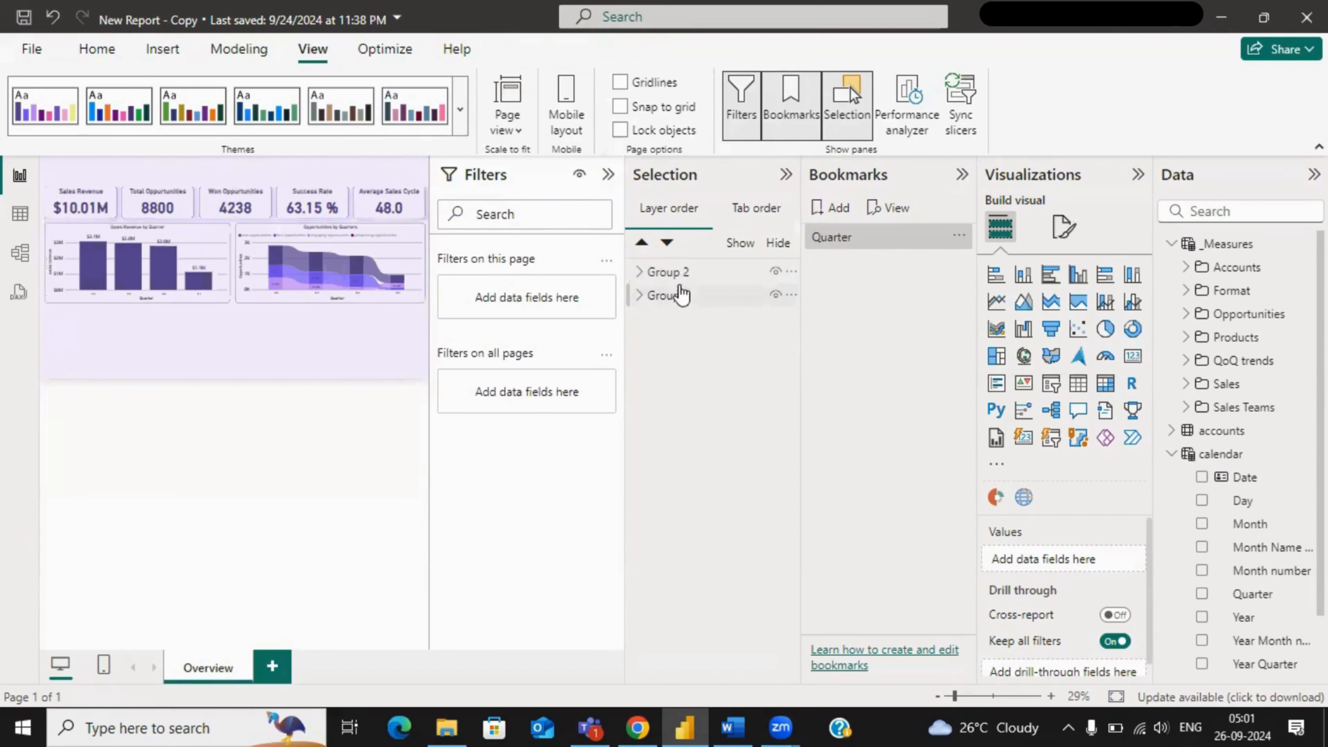
pyautogui.click(671, 273)
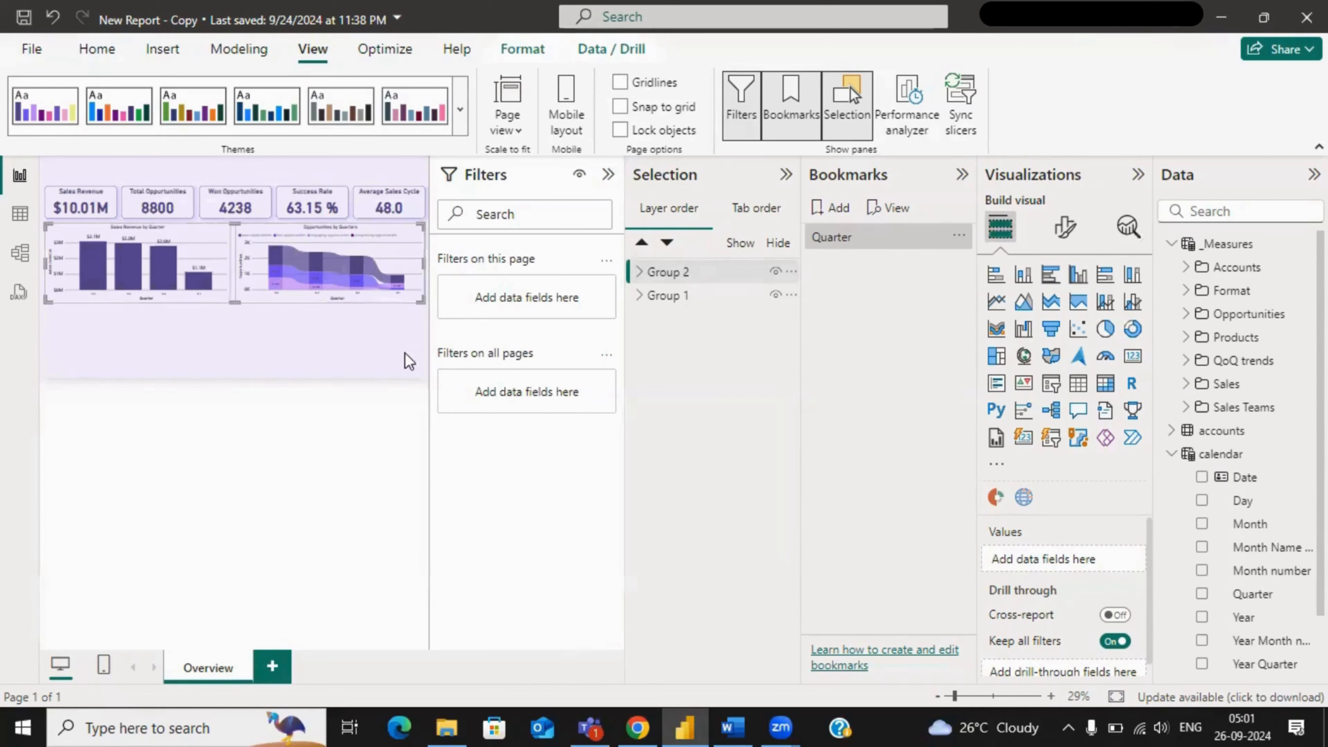
# - Duplicate the grouped quarterly revenue and opportunities charts and place the copy directly below the originals
pyautogui.click(785, 175)
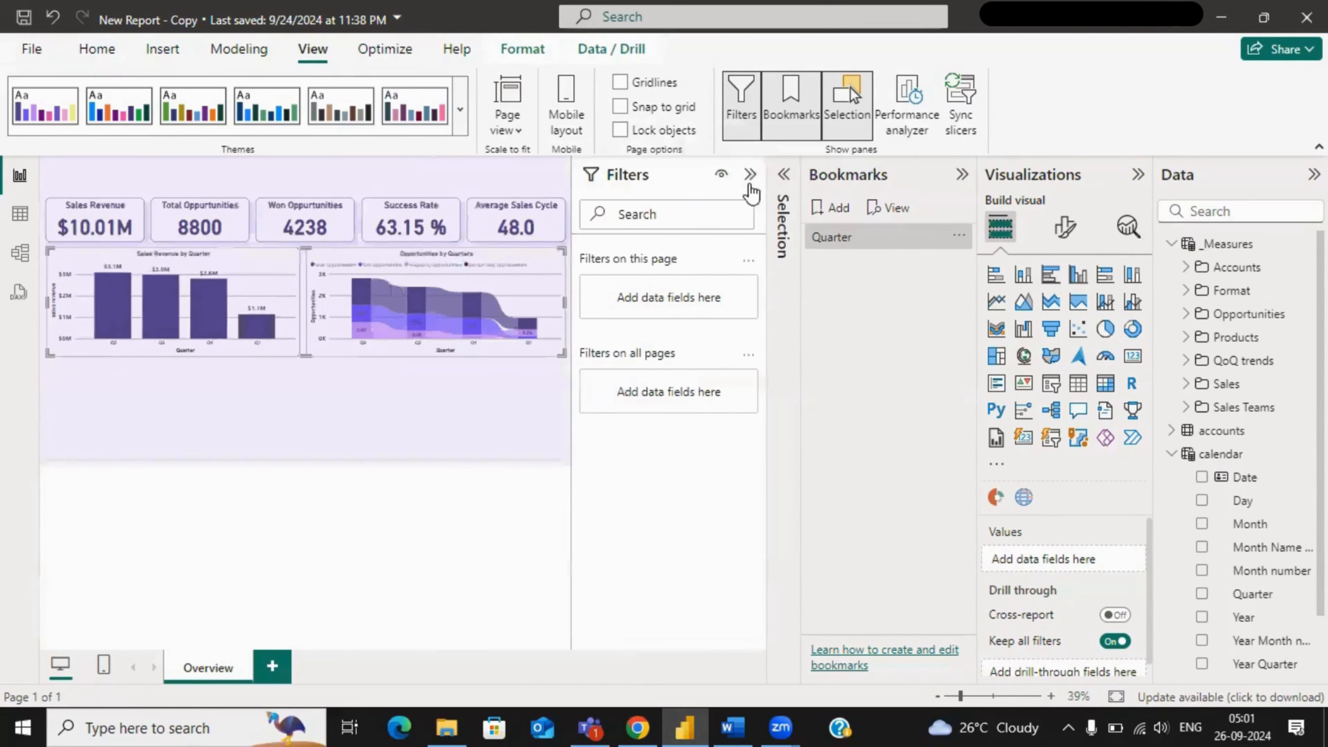
pyautogui.click(750, 175)
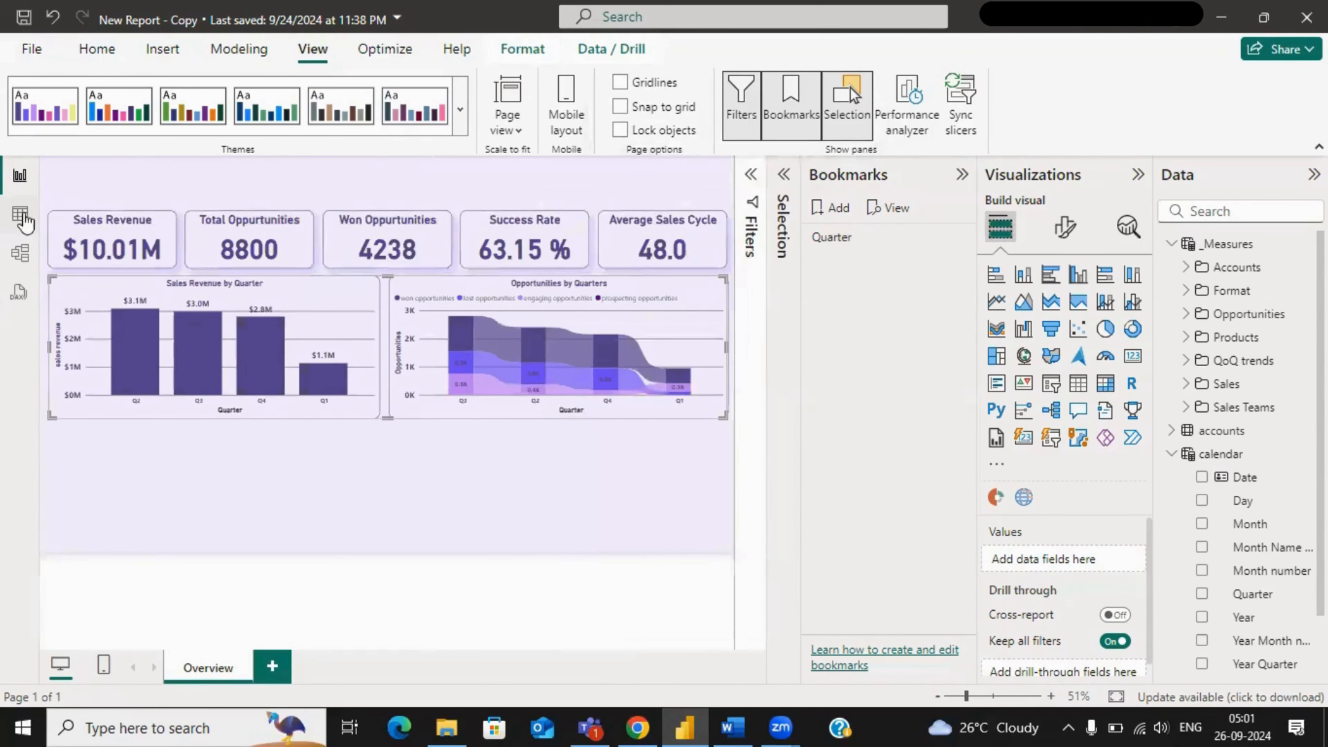
pyautogui.click(303, 417)
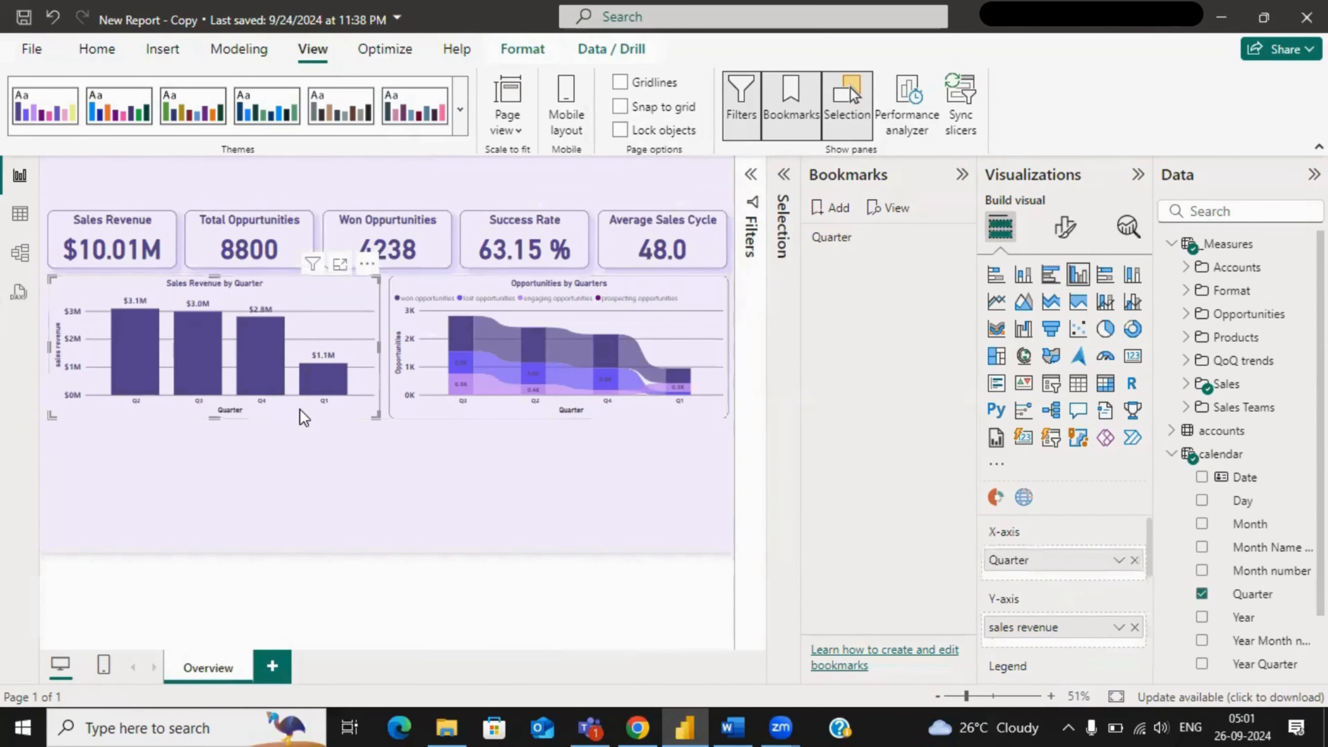
pyautogui.click(393, 461)
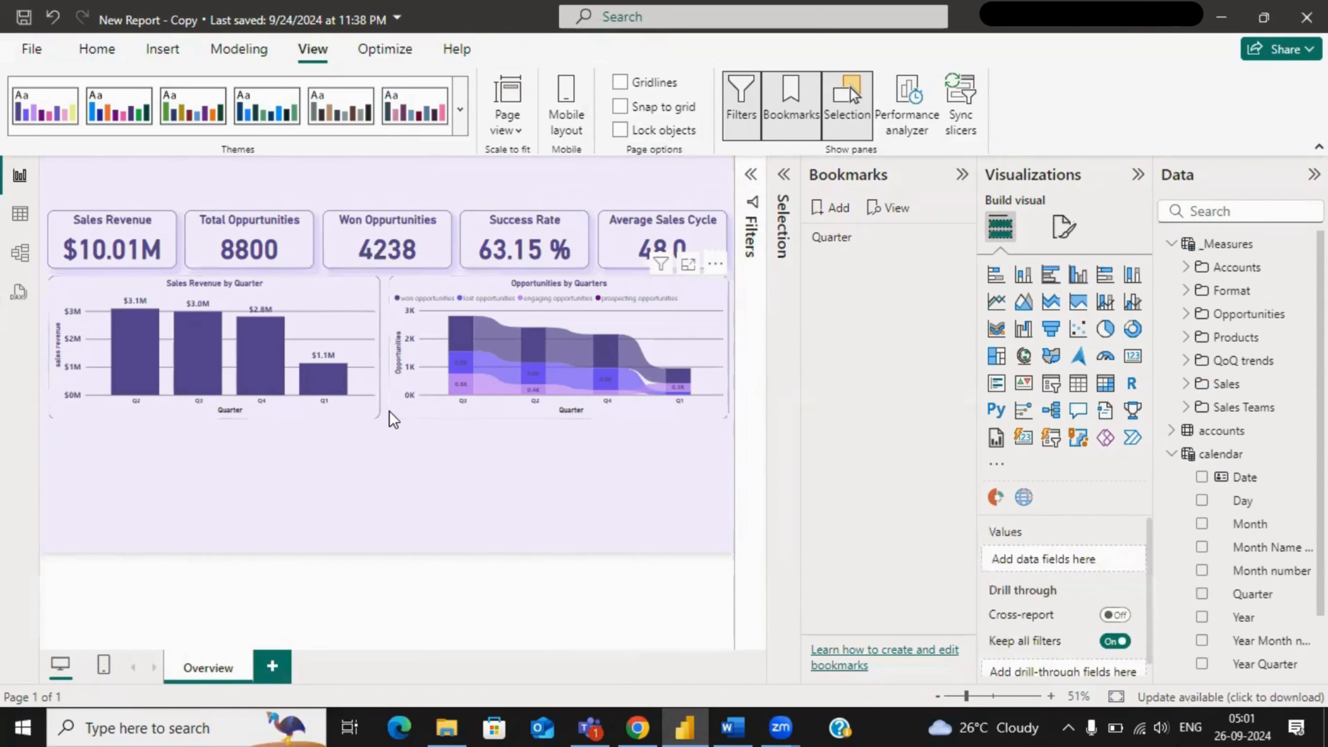
pyautogui.click(393, 417)
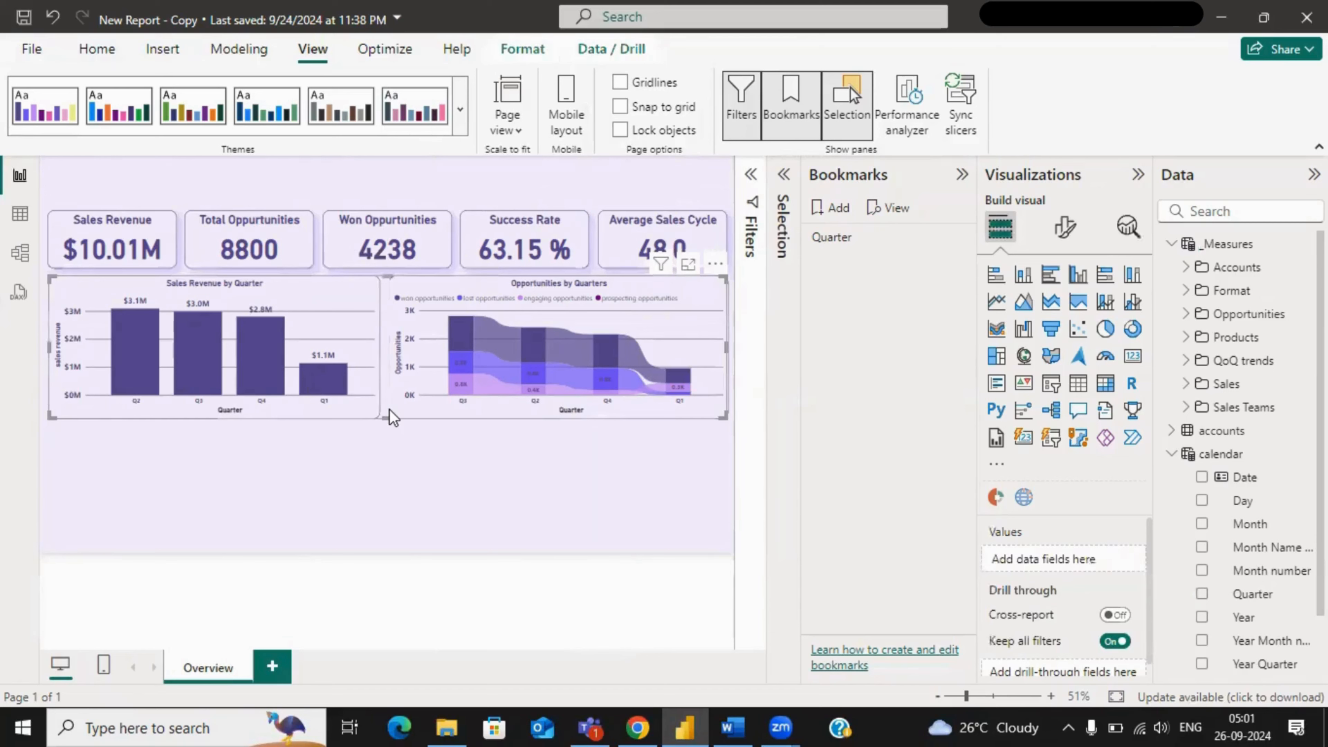
pyautogui.moveTo(389, 410); pyautogui.dragTo(396, 540)
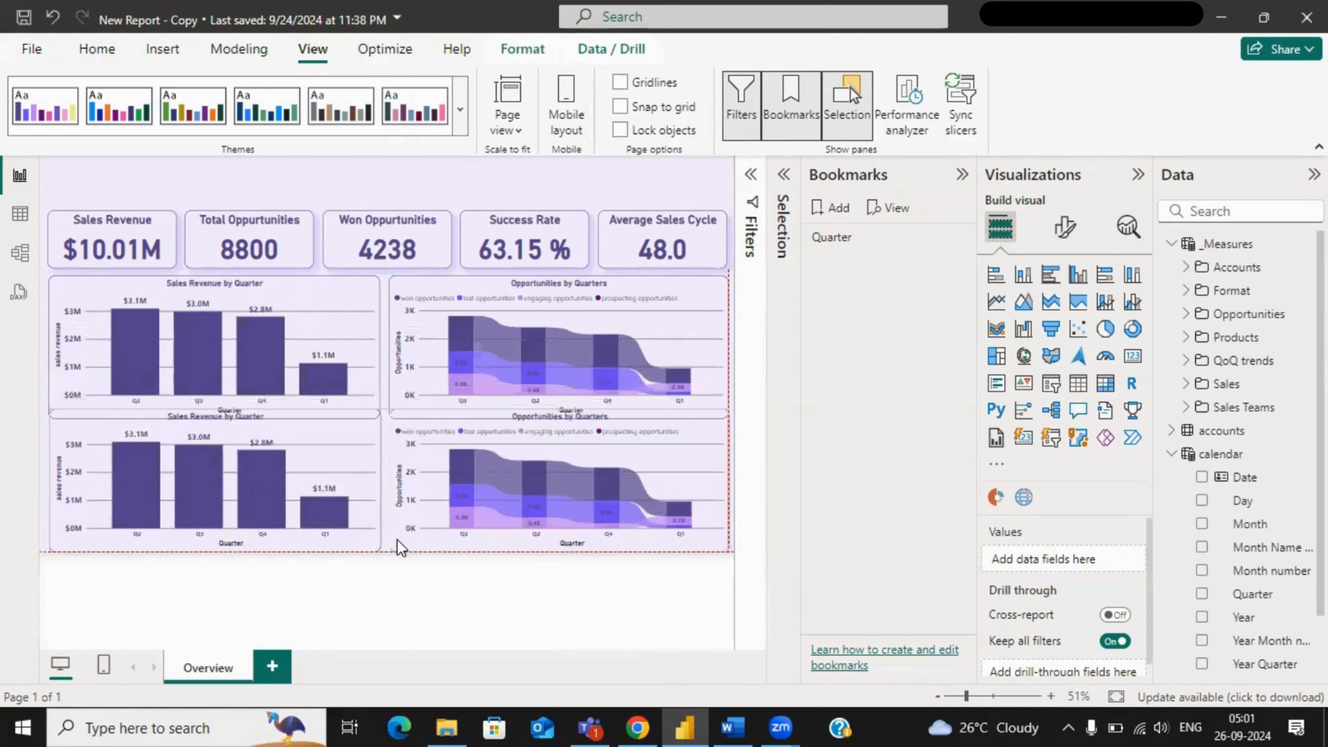
pyautogui.click(396, 539)
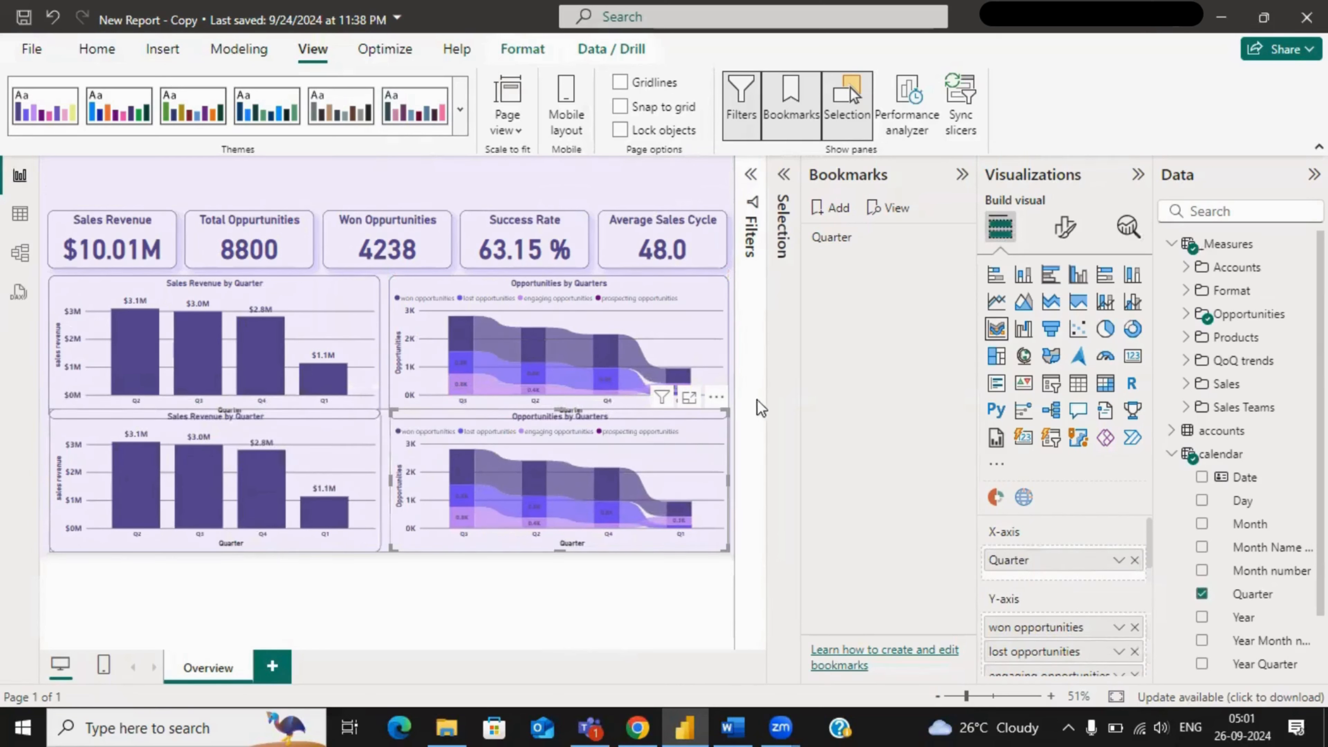
# - Change the title of the copied sales revenue column chart to "Sales Revenue by Month"
pyautogui.click(328, 443)
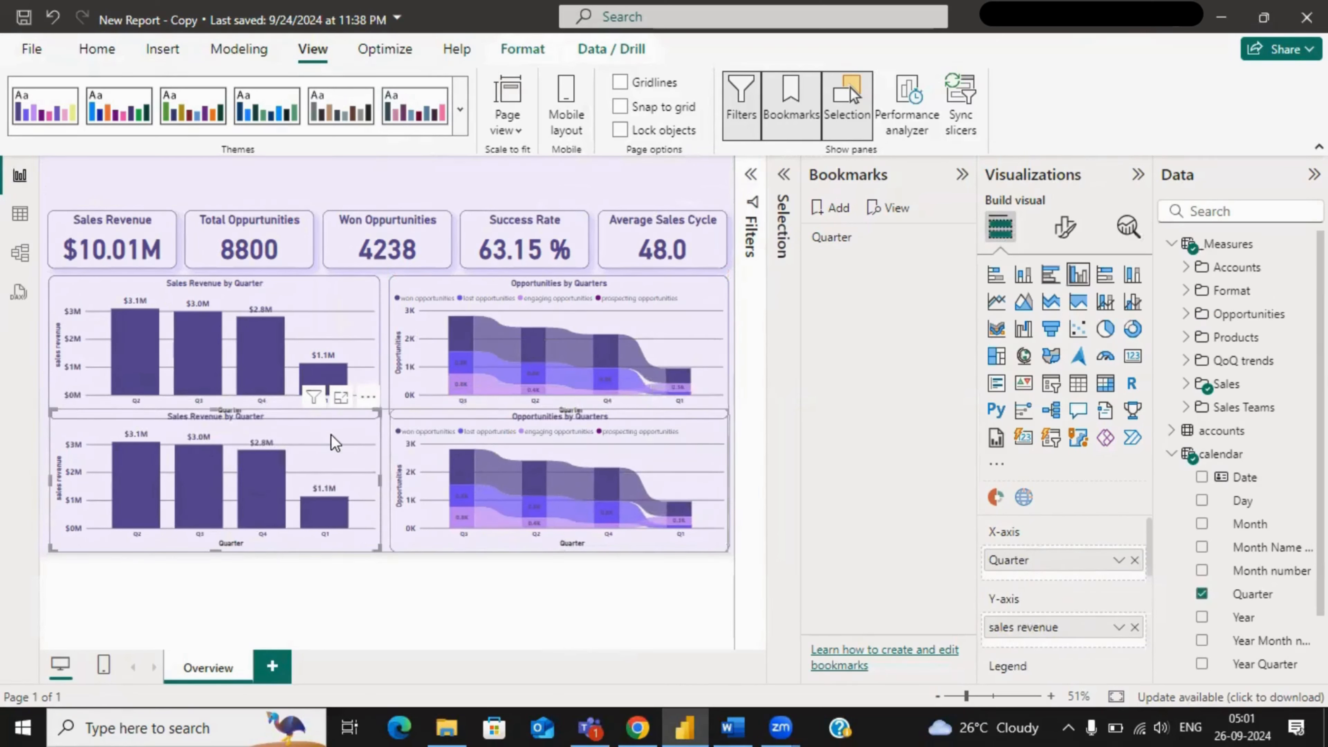
pyautogui.click(1064, 227)
pyautogui.click(1059, 316)
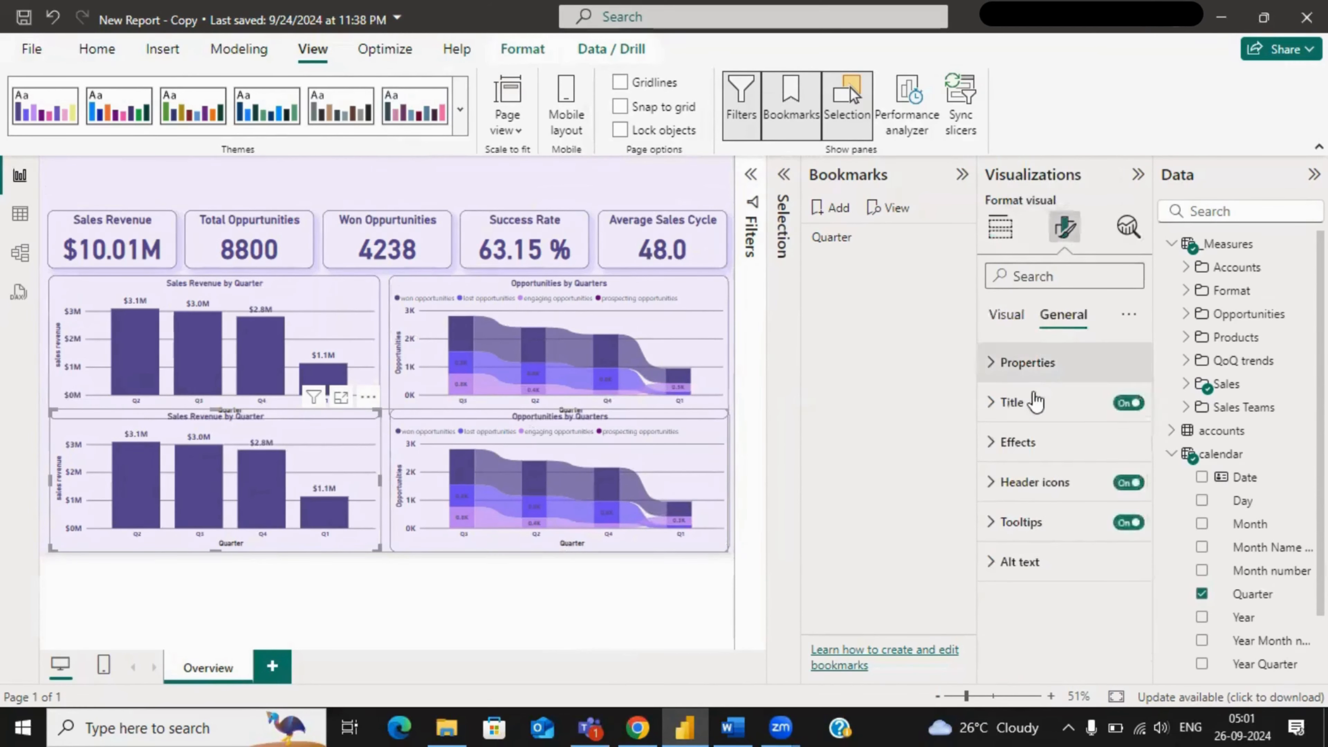
pyautogui.click(1019, 402)
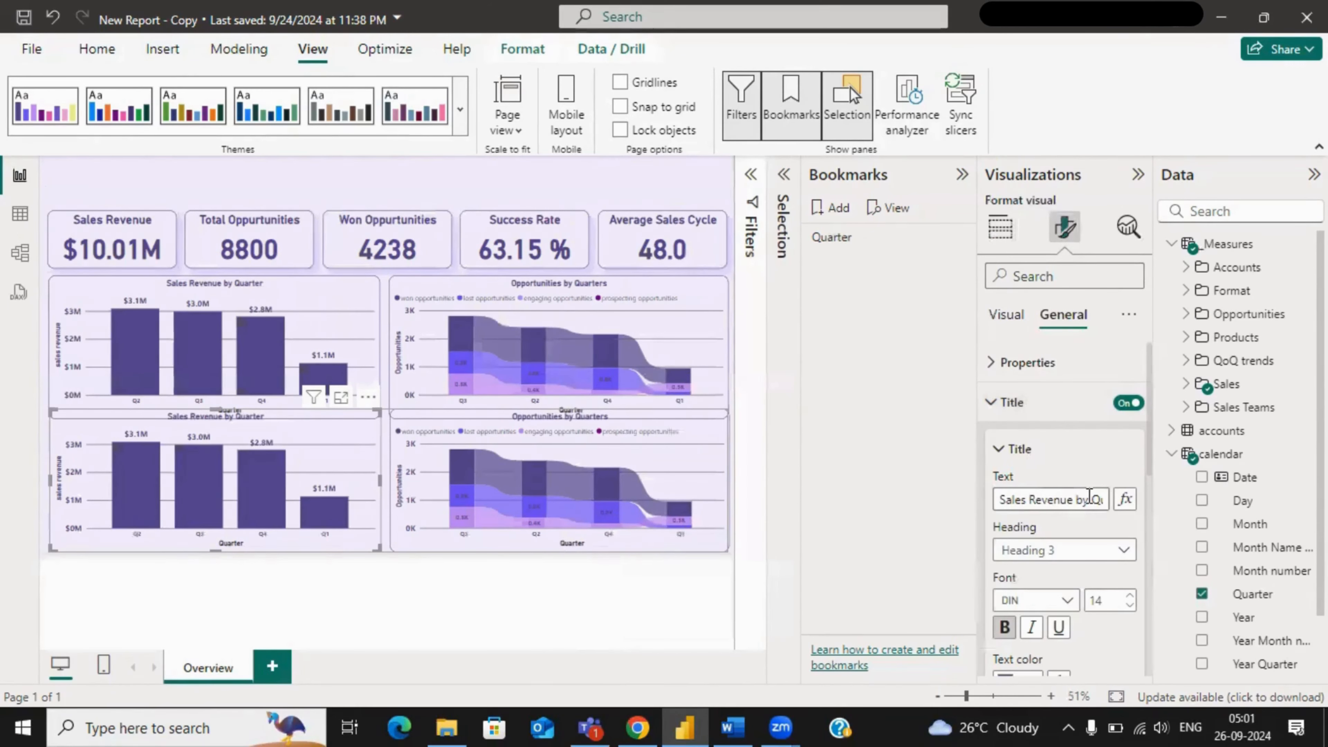
pyautogui.moveTo(1096, 500); pyautogui.dragTo(1162, 506)
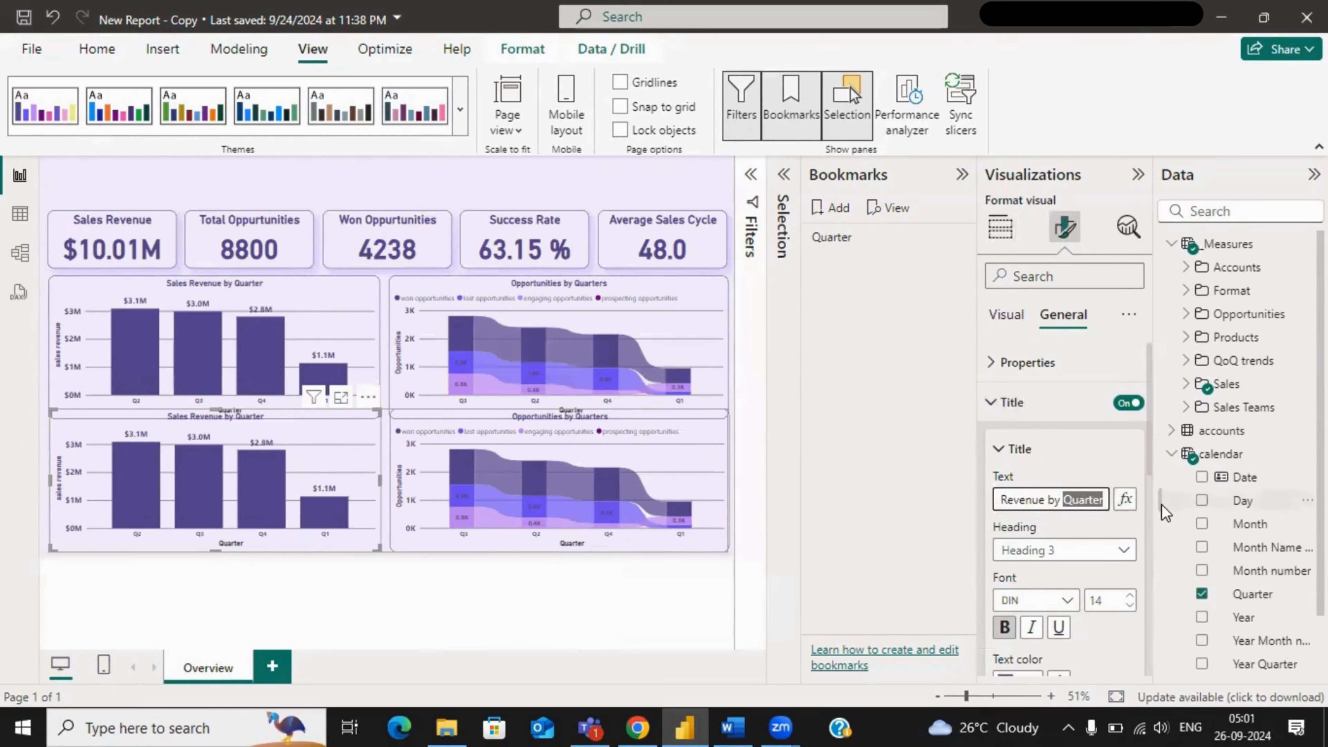
pyautogui.write('Month')
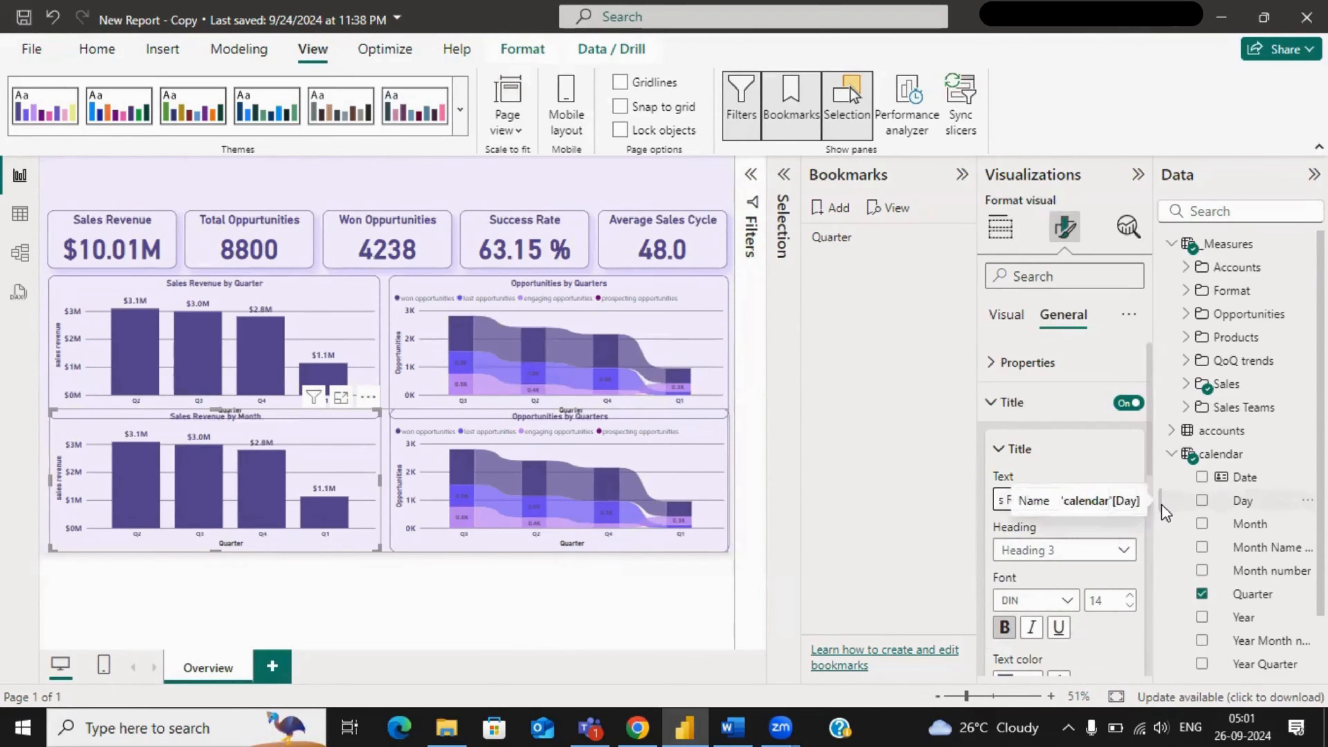
pyautogui.click(1096, 466)
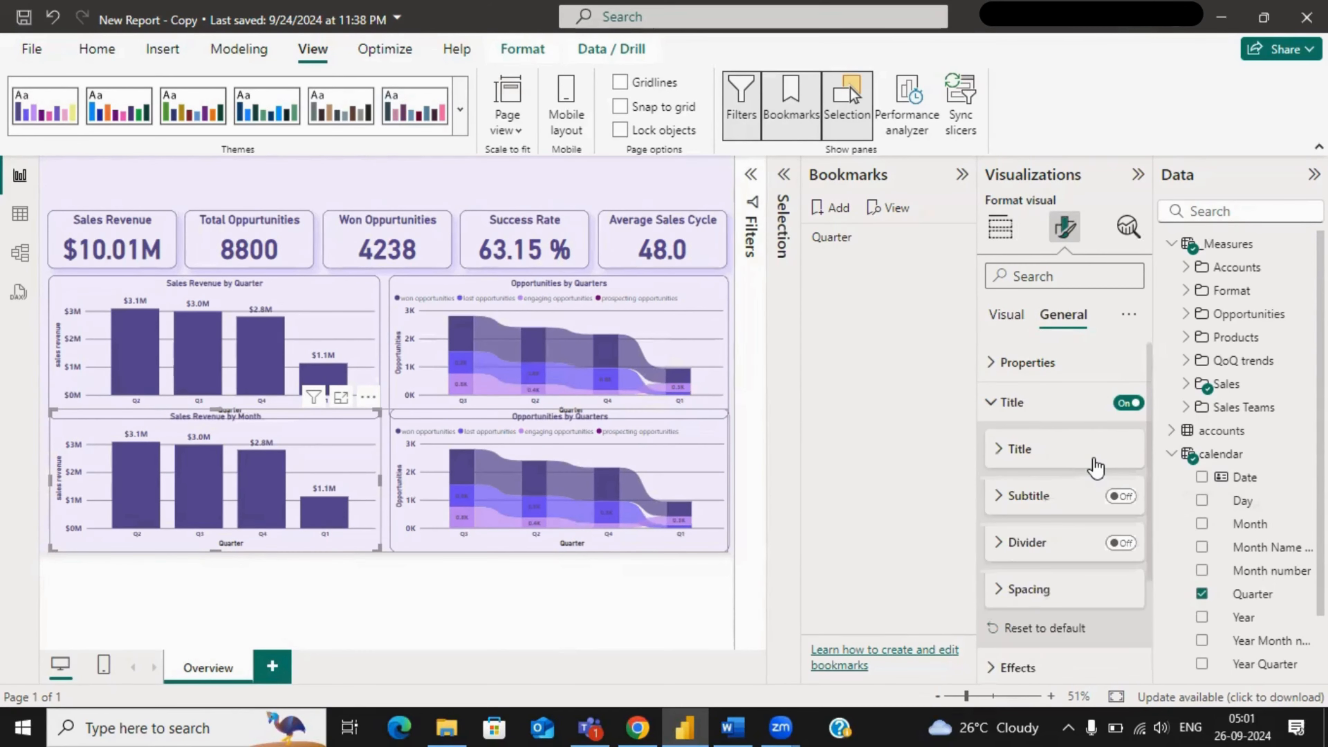
# - Change the title of the copied ribbon chart to "Opportunities by Month"
pyautogui.click(704, 452)
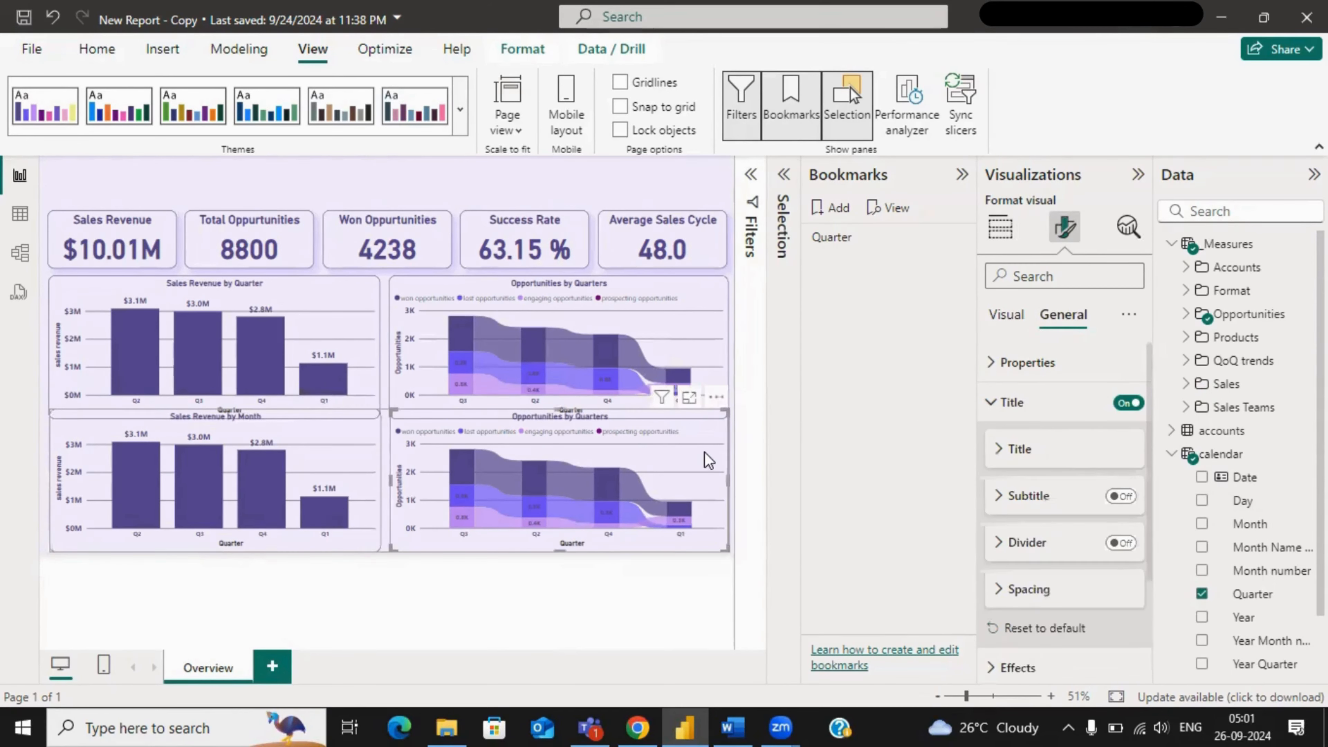
pyautogui.click(1025, 461)
pyautogui.doubleClick(1093, 502)
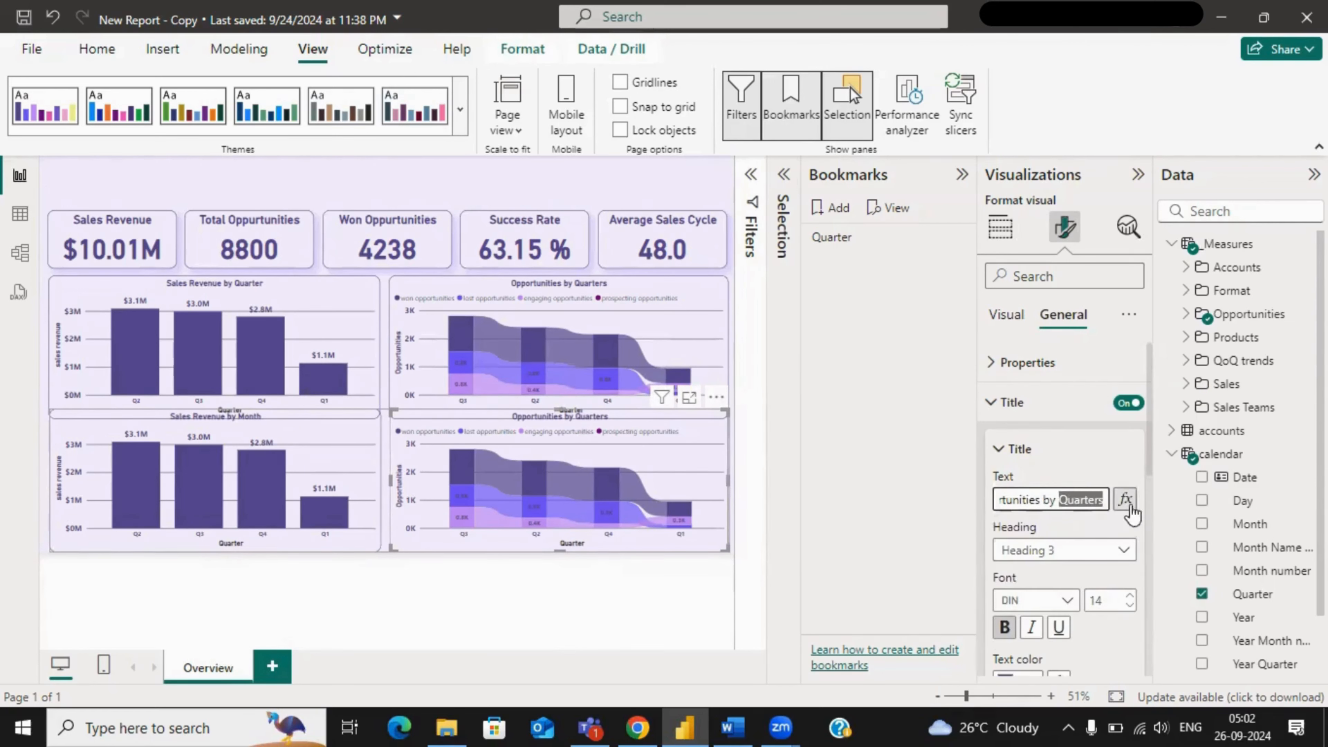
pyautogui.write('Month')
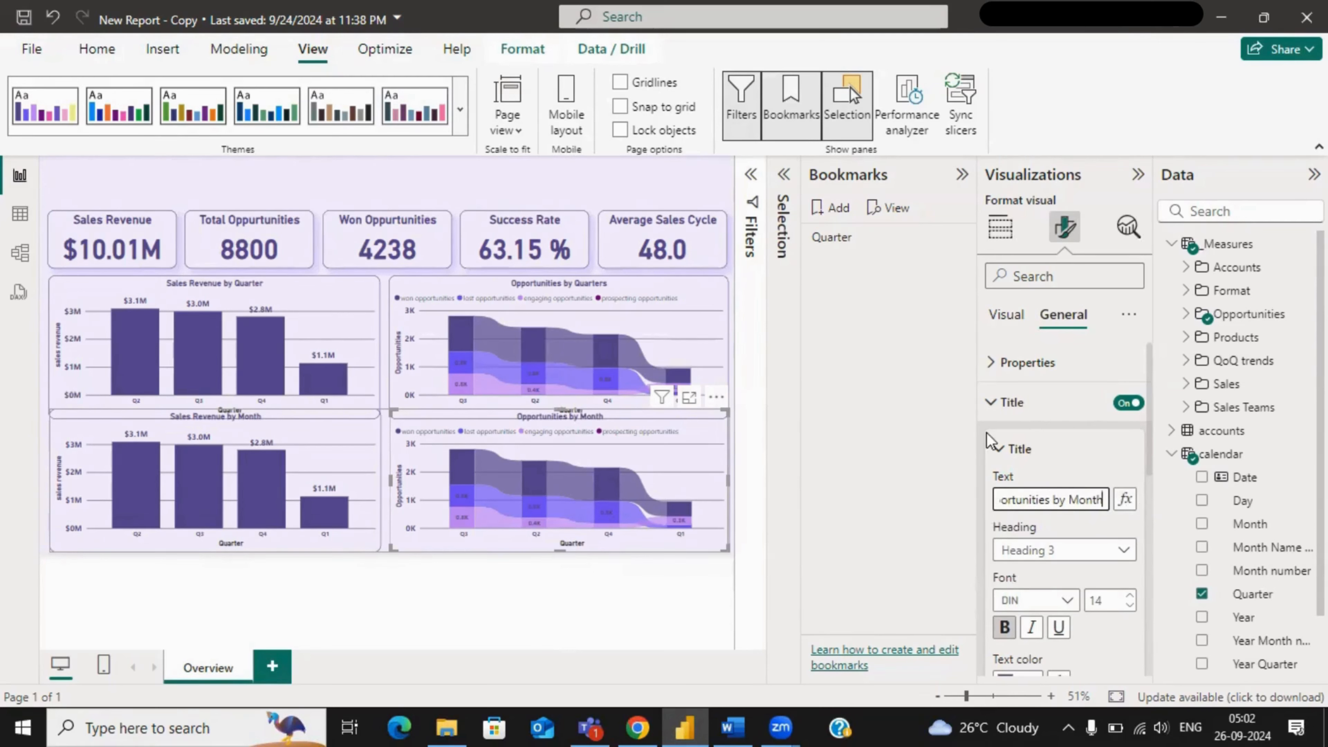
# - Replace the Quarter field on the X-axis of the copied sales revenue chart with the calendar table's Month field
pyautogui.click(996, 320)
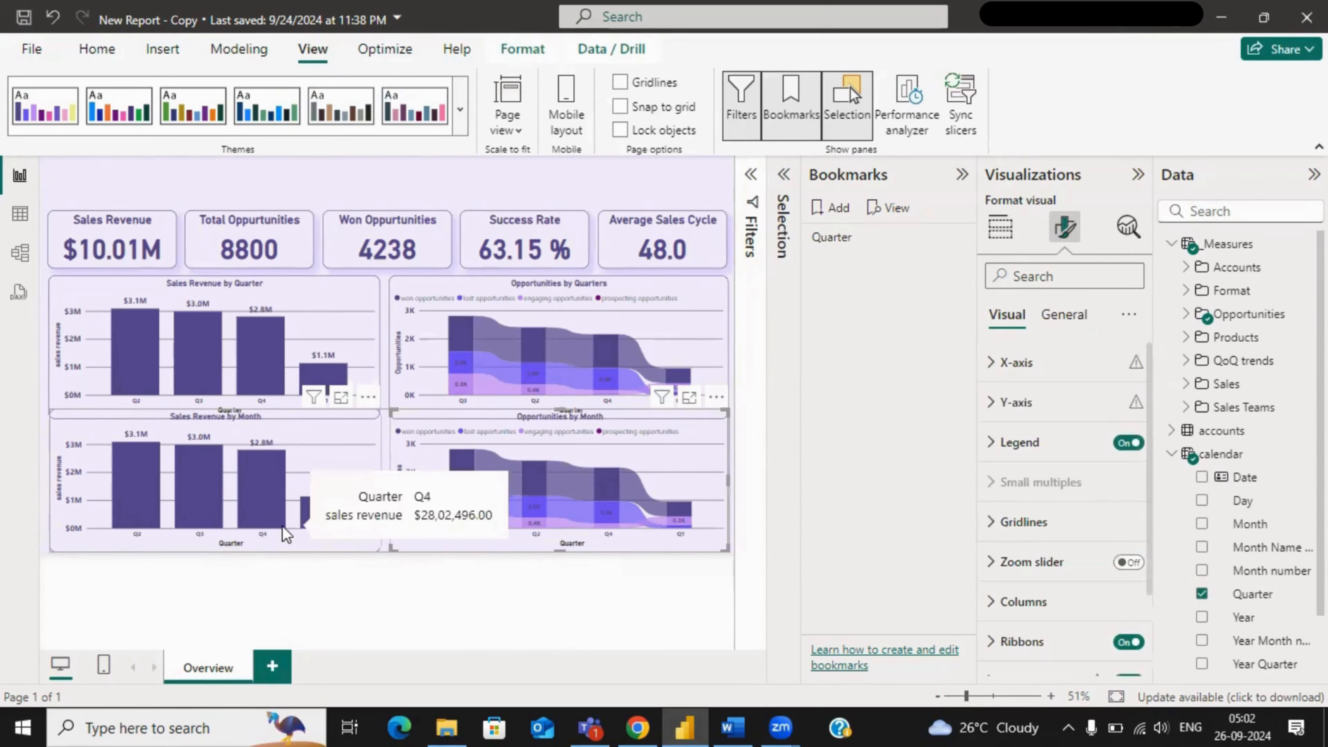
pyautogui.click(353, 544)
pyautogui.click(1021, 366)
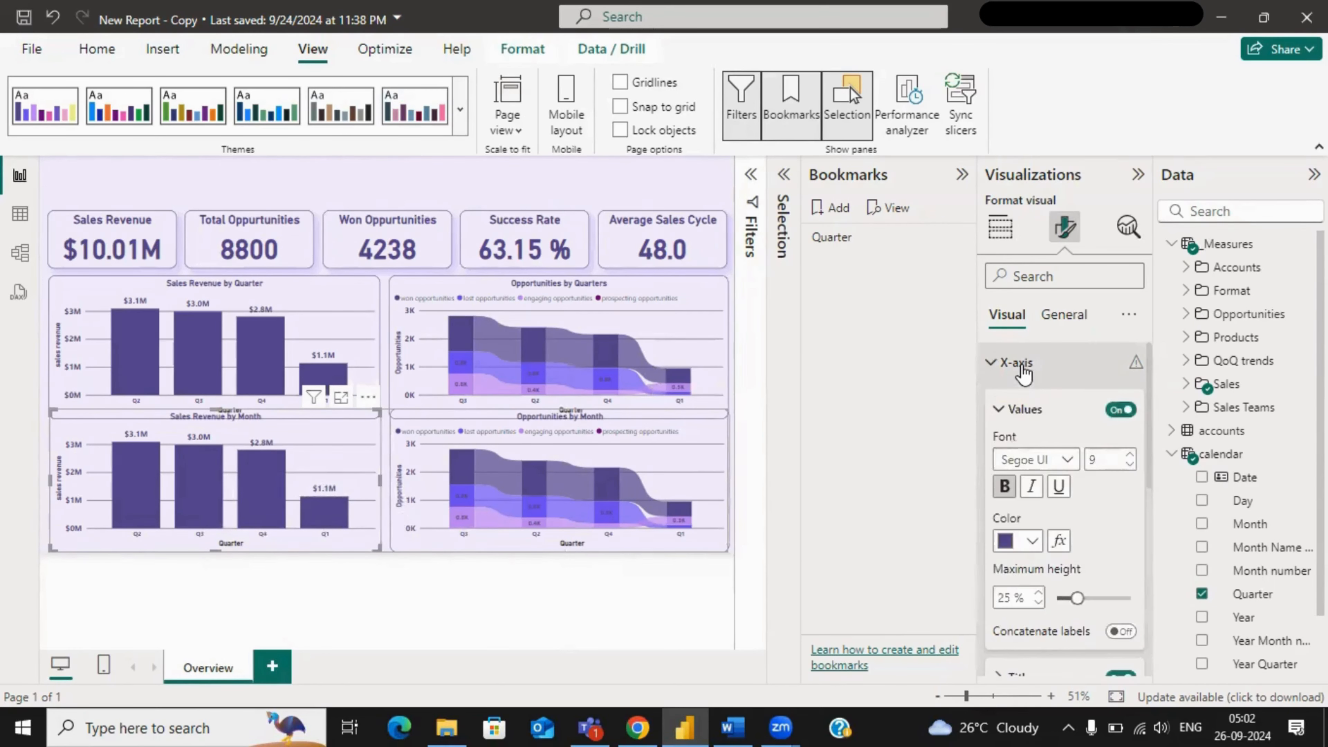
pyautogui.click(1020, 365)
pyautogui.click(1001, 231)
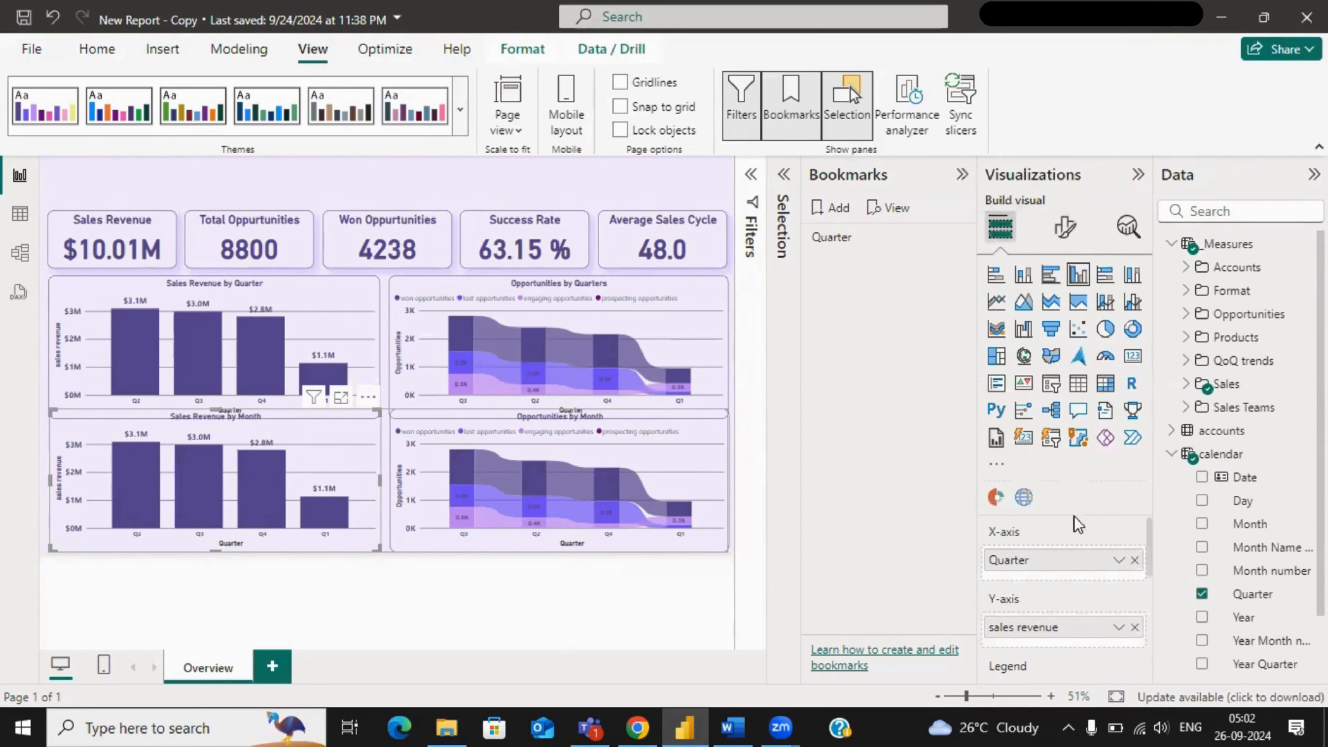
pyautogui.click(1134, 559)
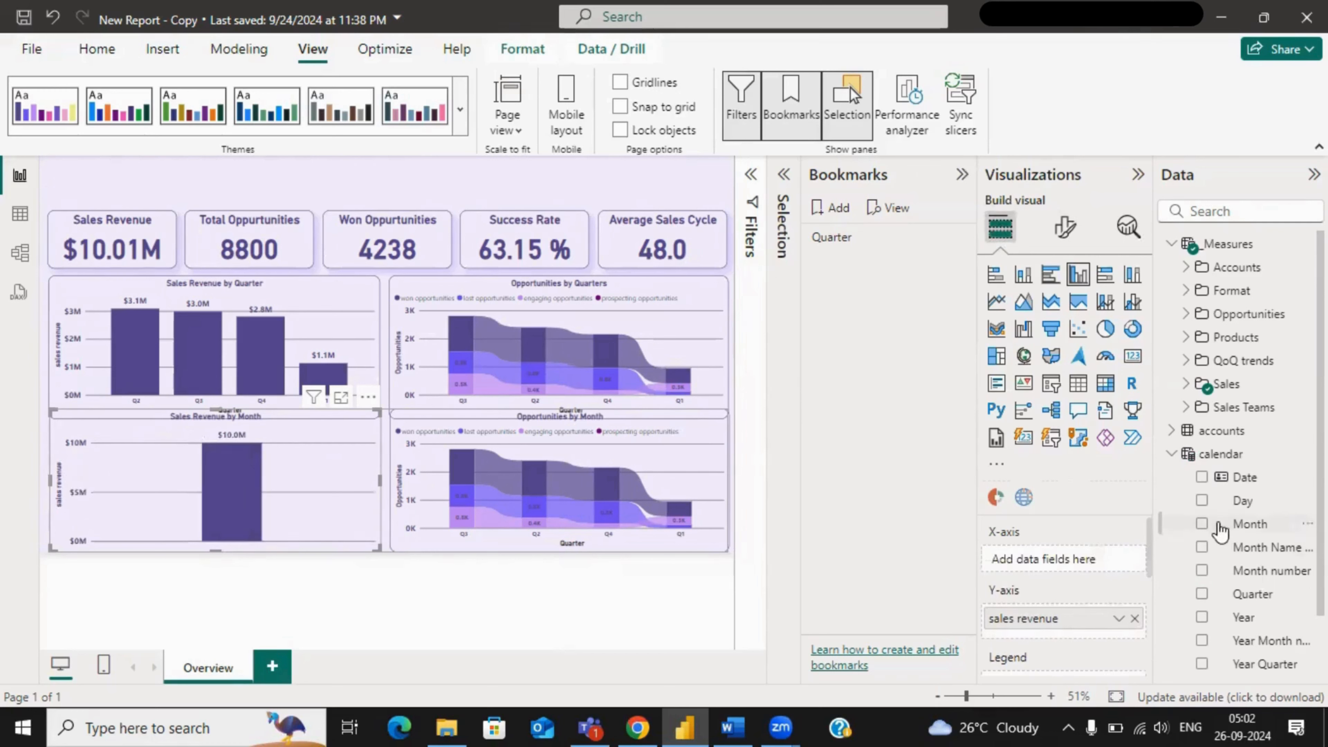
pyautogui.moveTo(1223, 526); pyautogui.dragTo(1079, 562)
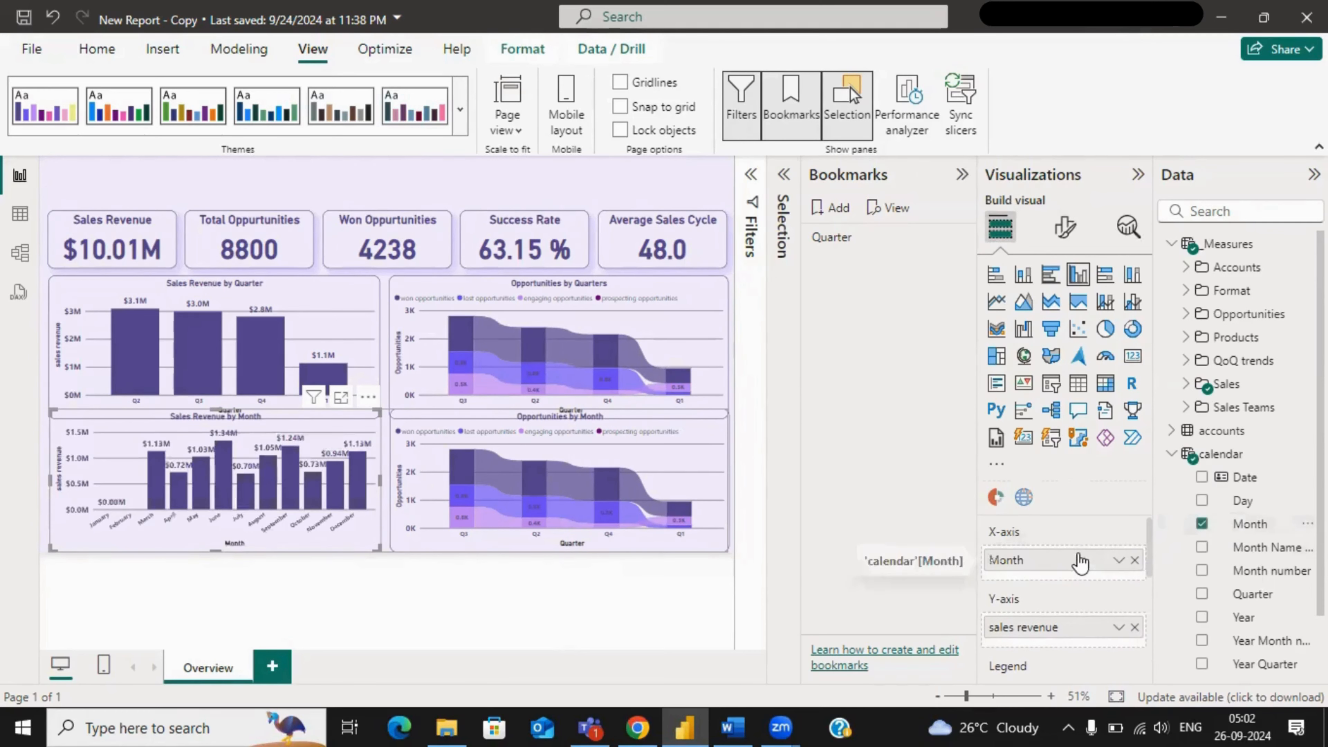
# - Replace the Quarter field on the X-axis of the copied ribbon chart with the calendar table's Month field
pyautogui.click(716, 532)
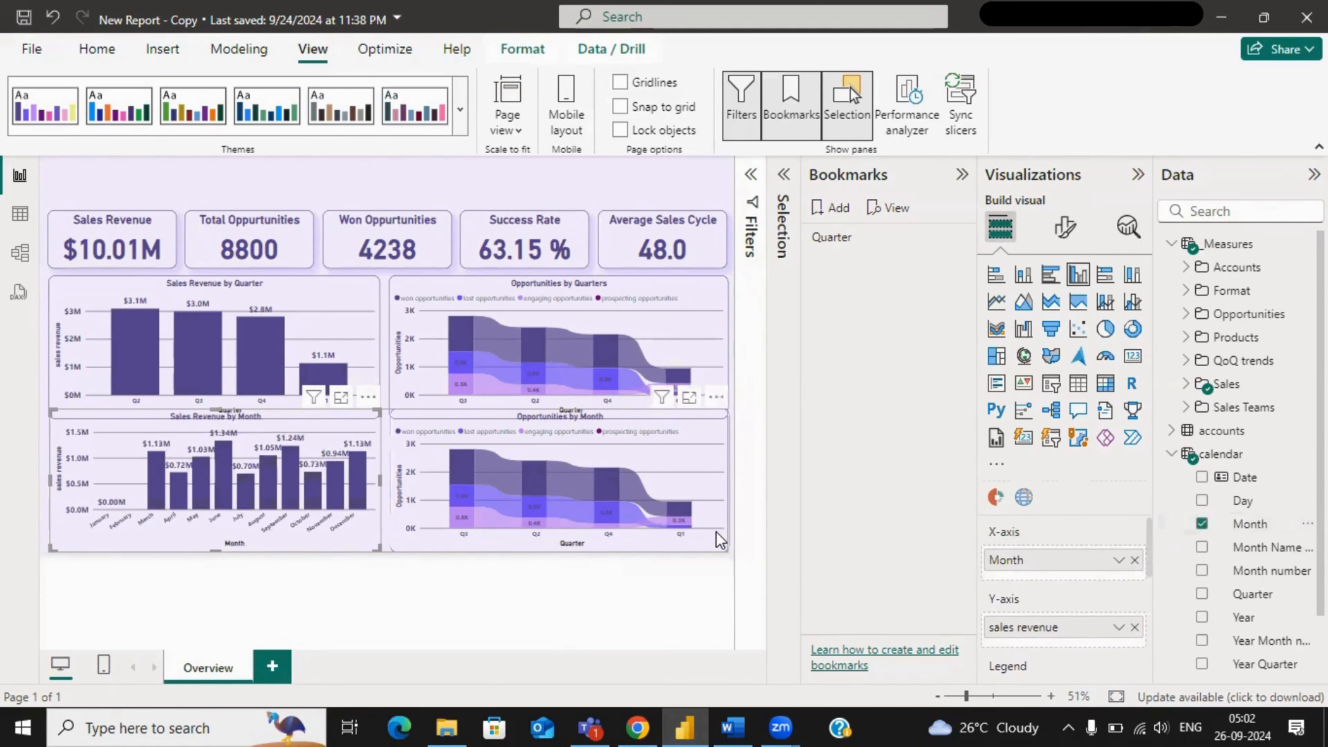
pyautogui.click(1133, 559)
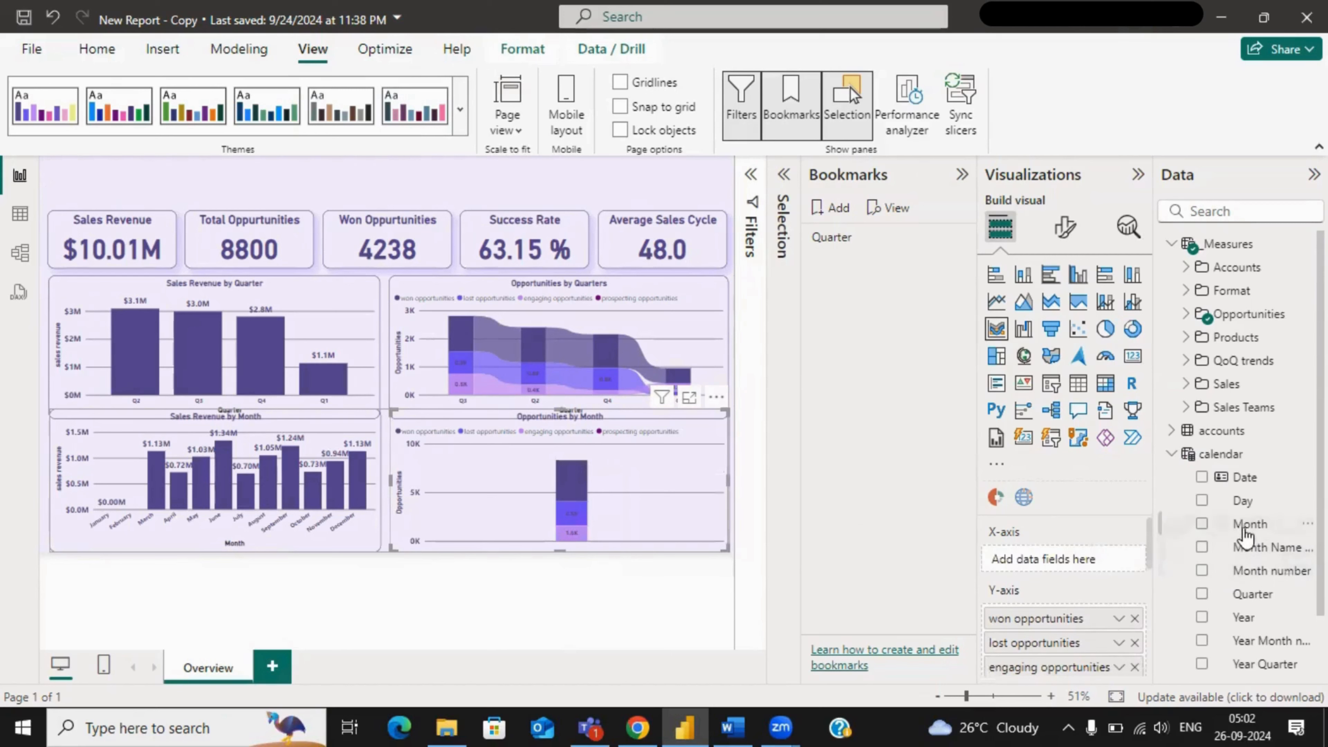
pyautogui.moveTo(1244, 525); pyautogui.dragTo(1085, 558)
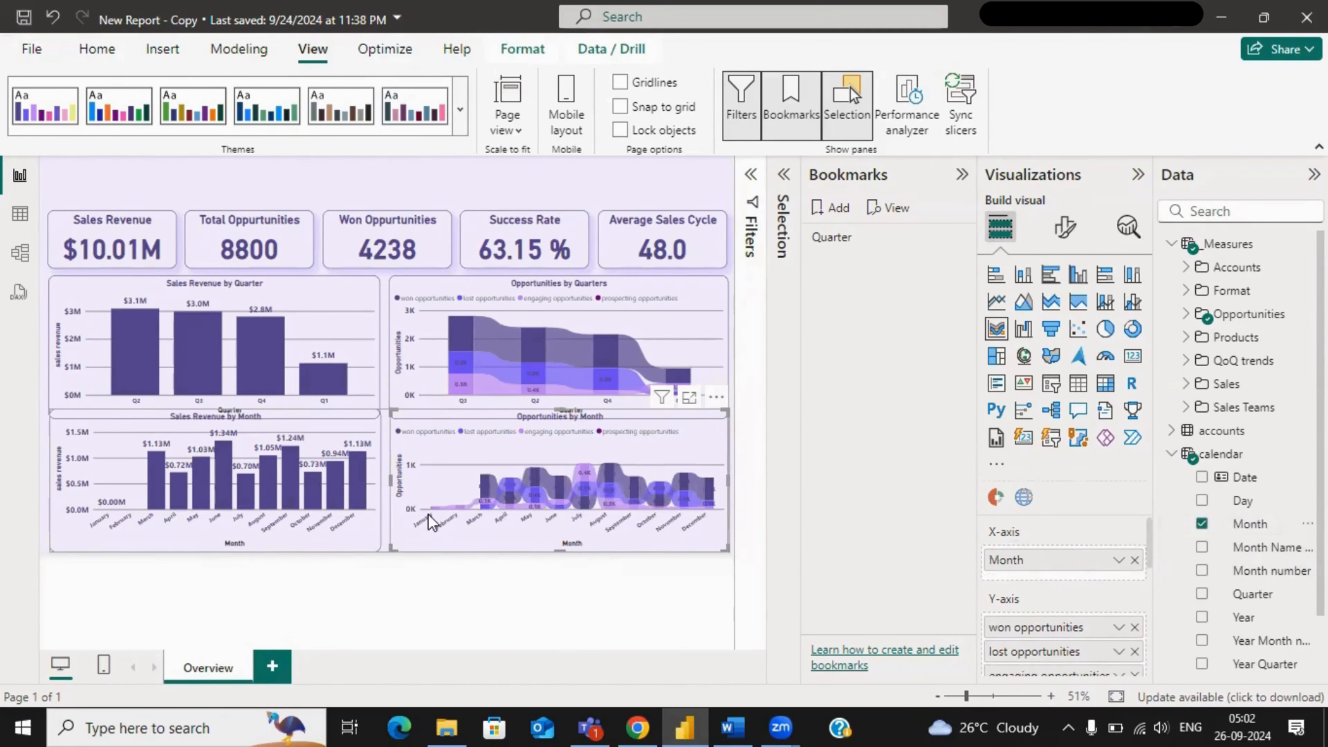
# - Set the data label value font size of the Sales Revenue by Month chart to 9
pyautogui.click(362, 529)
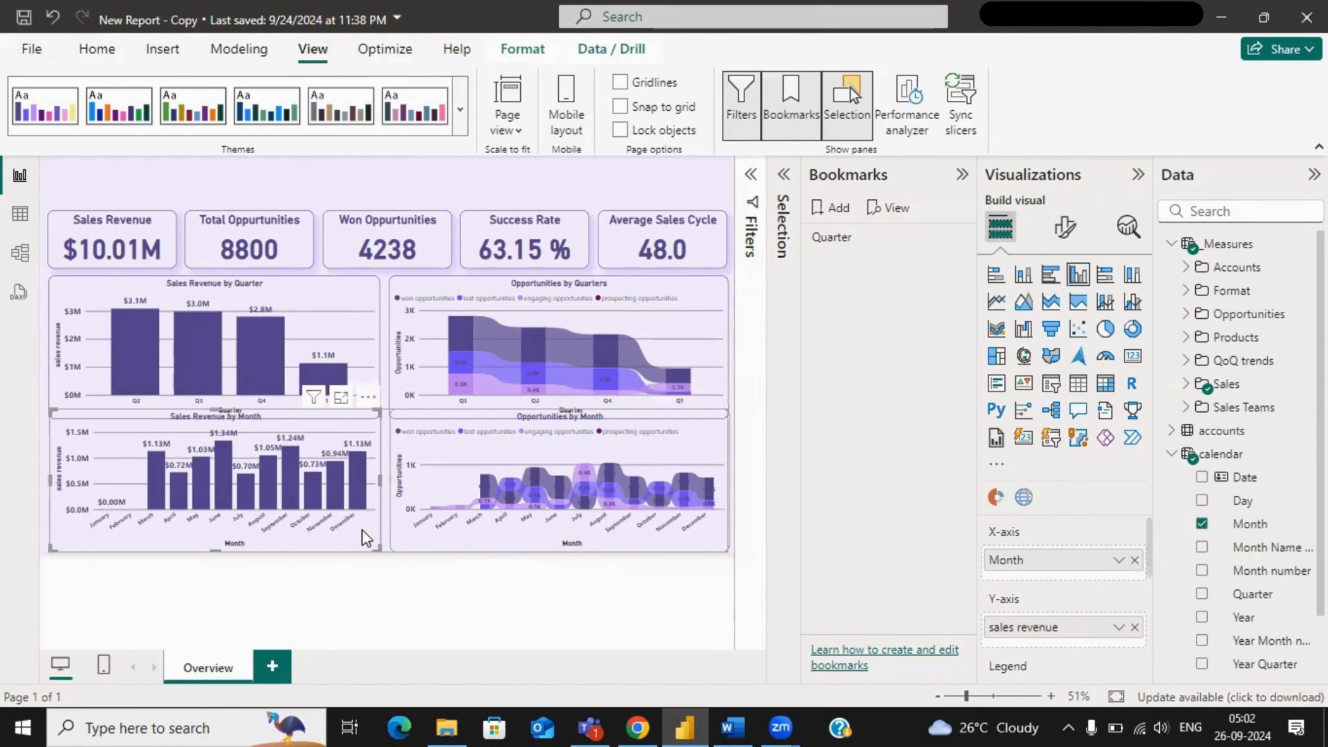
pyautogui.click(1064, 226)
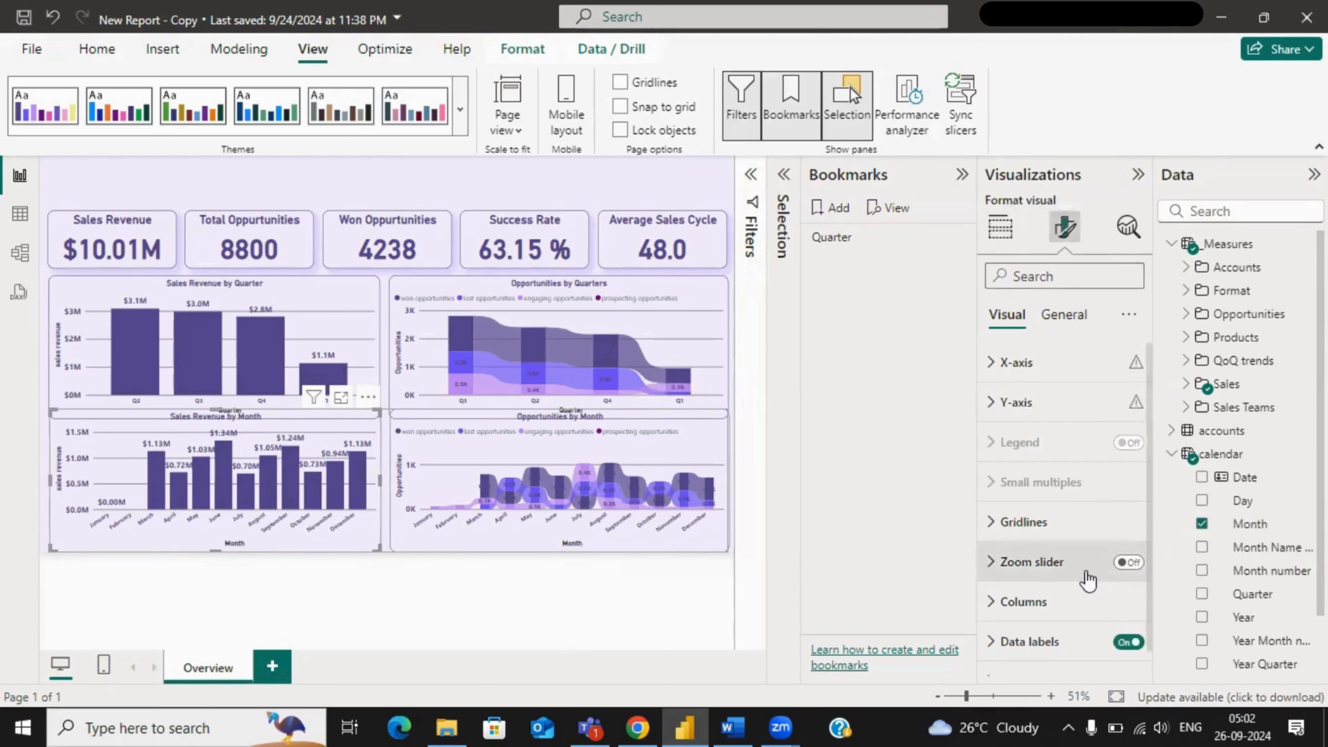
pyautogui.click(1040, 639)
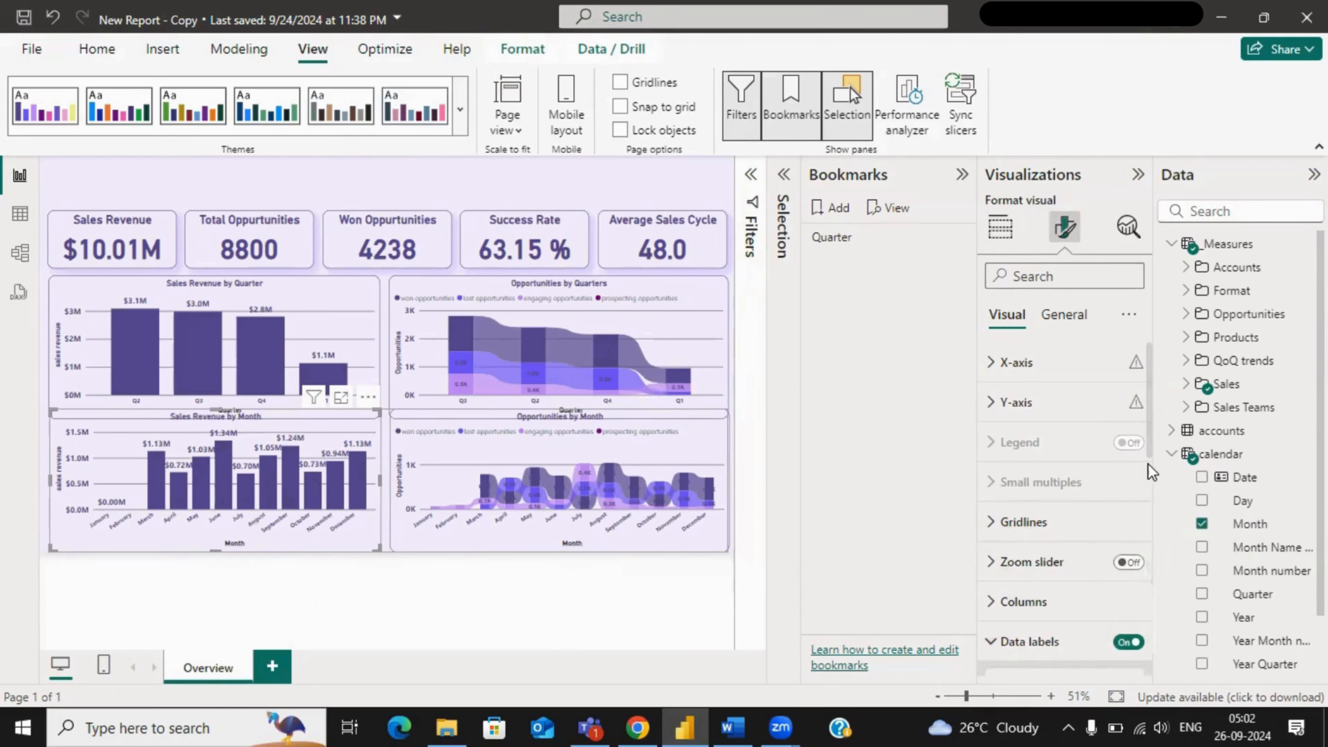
pyautogui.scroll(-4, 1147, 451)
pyautogui.moveTo(1150, 522); pyautogui.dragTo(1153, 655)
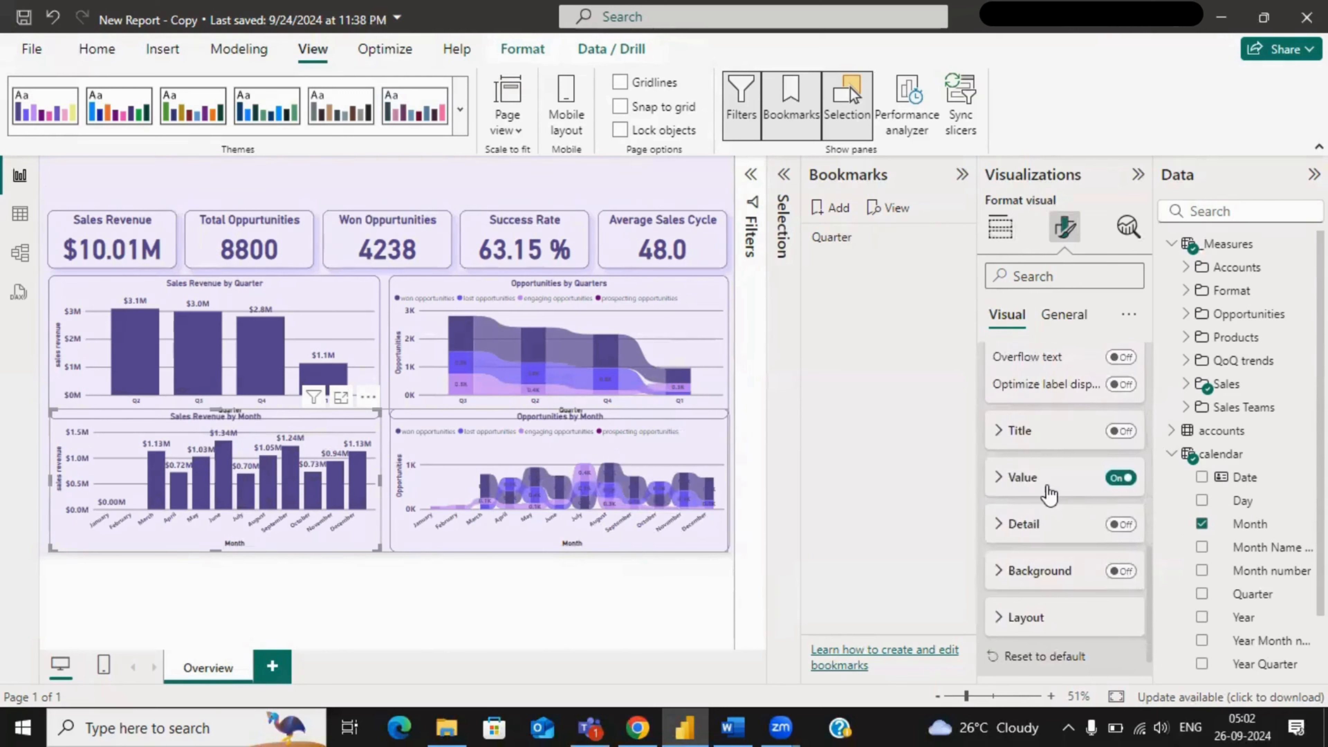
pyautogui.click(1029, 485)
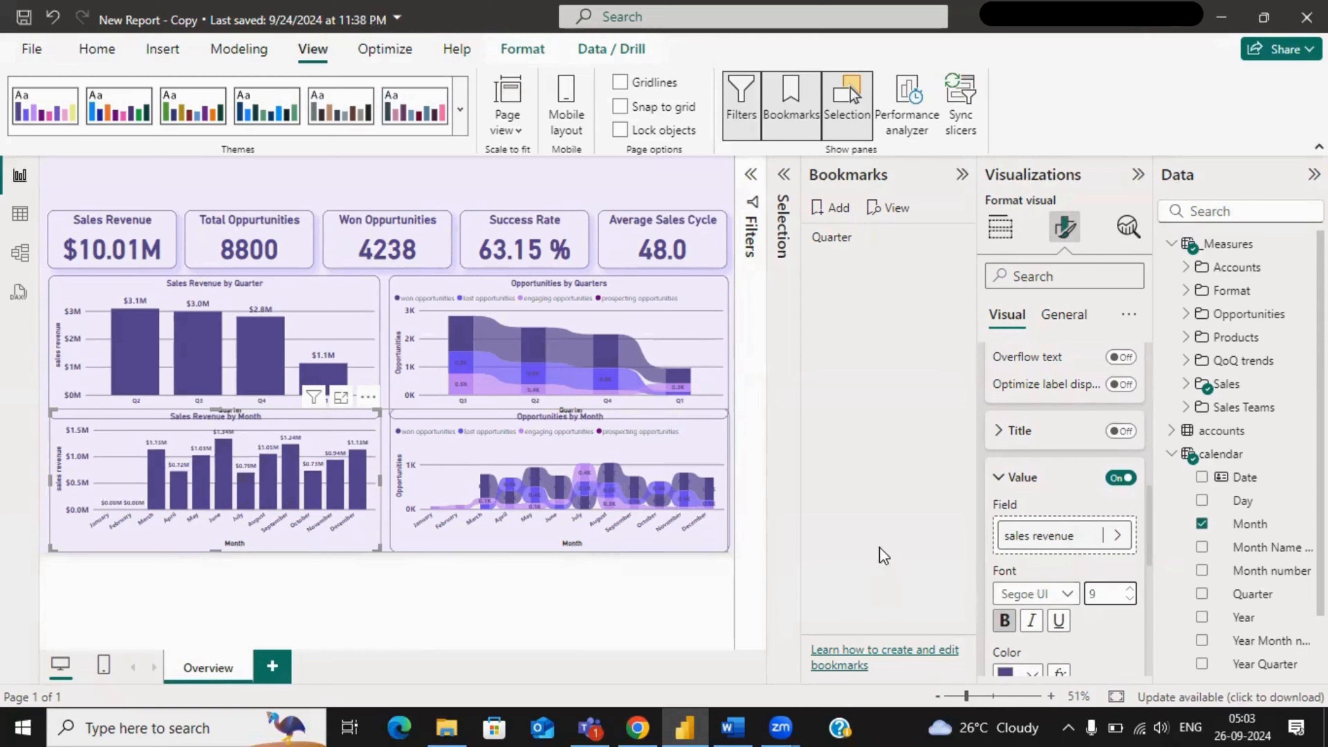
# - Move the monthly chart group up so that it exactly overlaps the quarterly charts
pyautogui.click(684, 623)
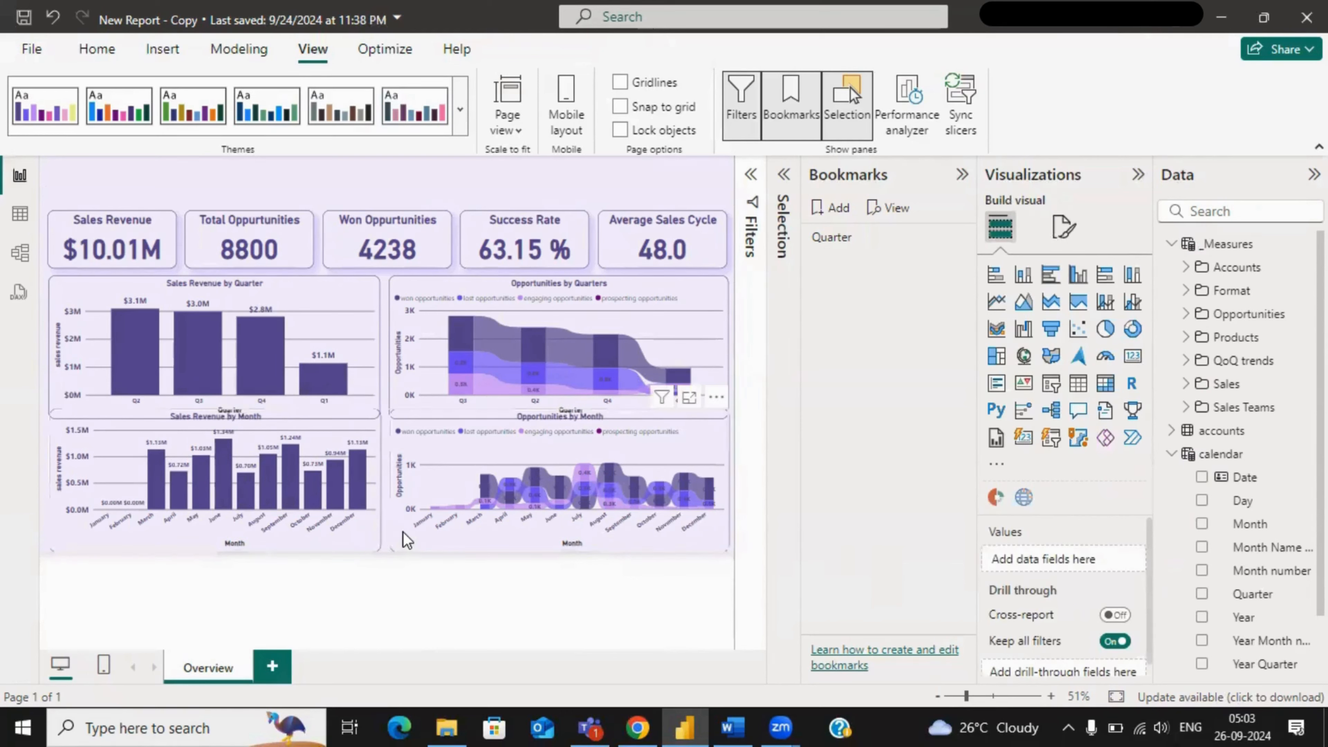
pyautogui.moveTo(406, 502); pyautogui.dragTo(405, 398)
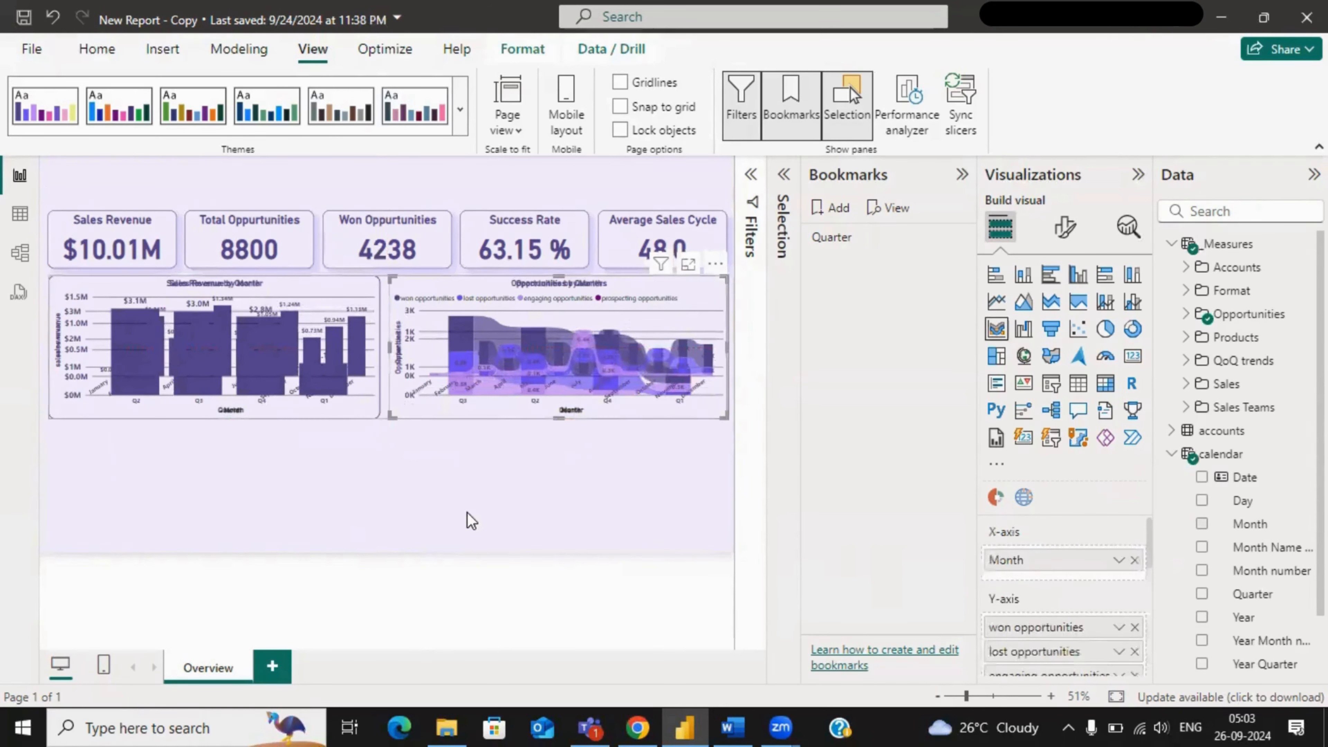
pyautogui.click(648, 468)
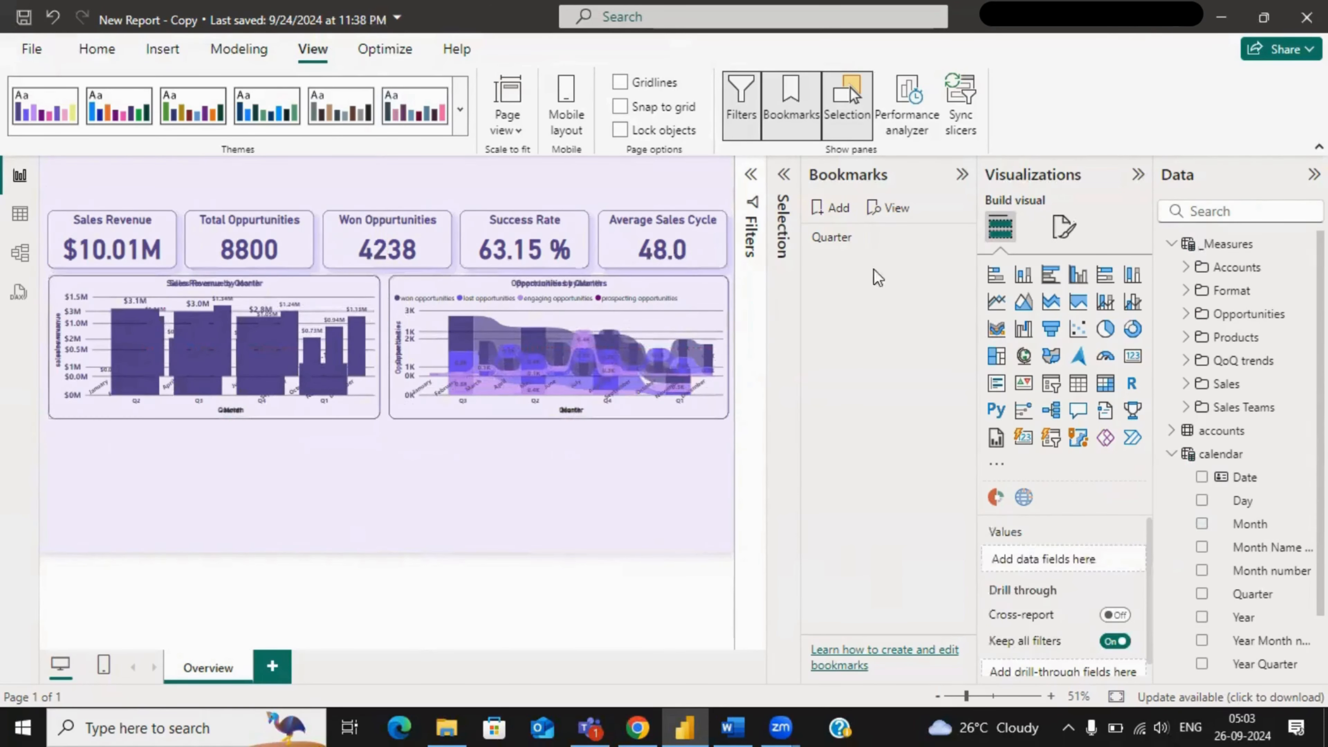
# - Show the list of page objects and delete the existing Quarter bookmark
pyautogui.click(847, 118)
pyautogui.click(847, 116)
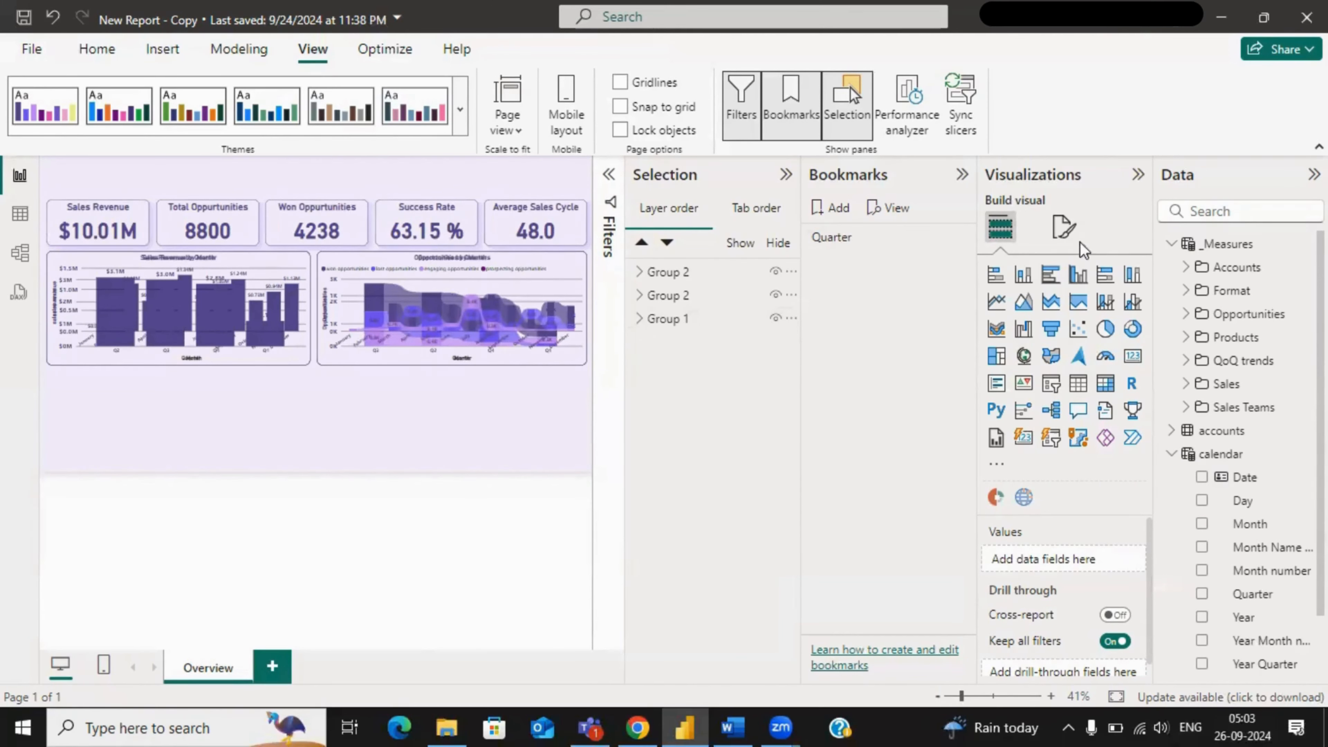
pyautogui.click(961, 240)
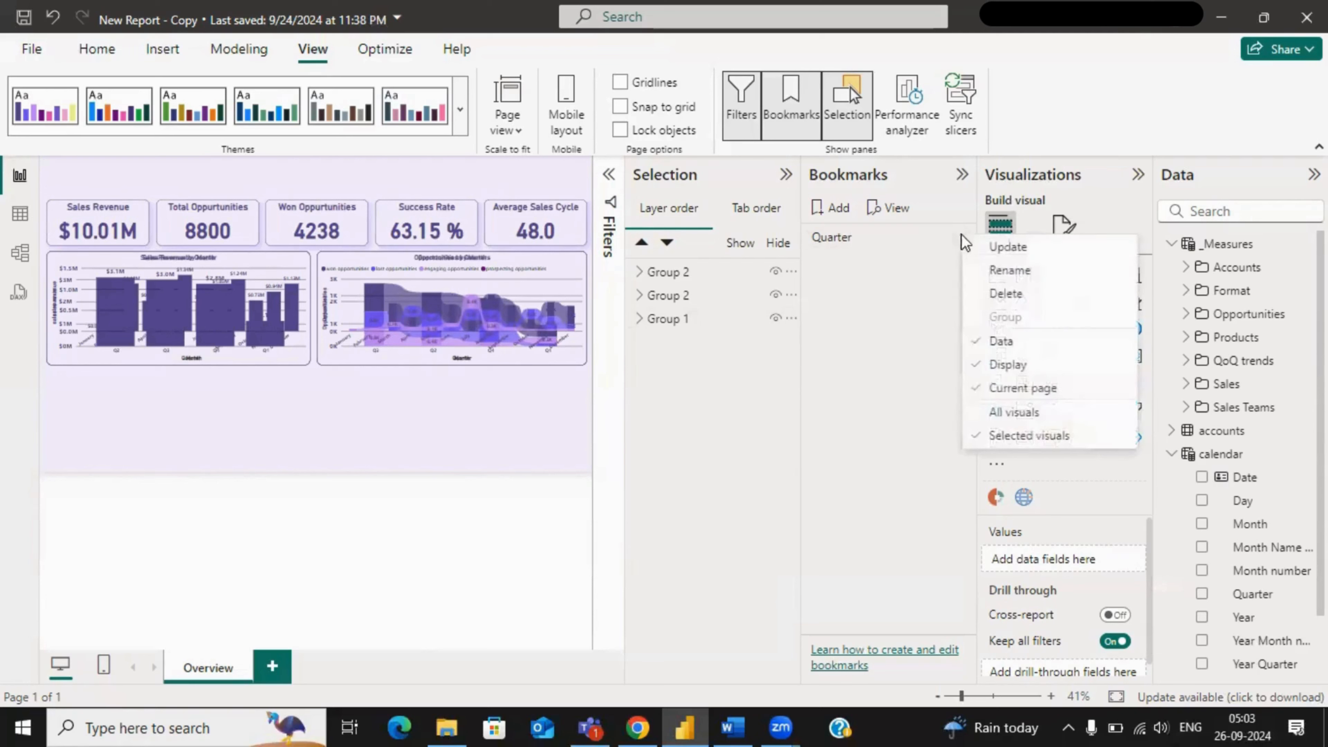
pyautogui.click(995, 296)
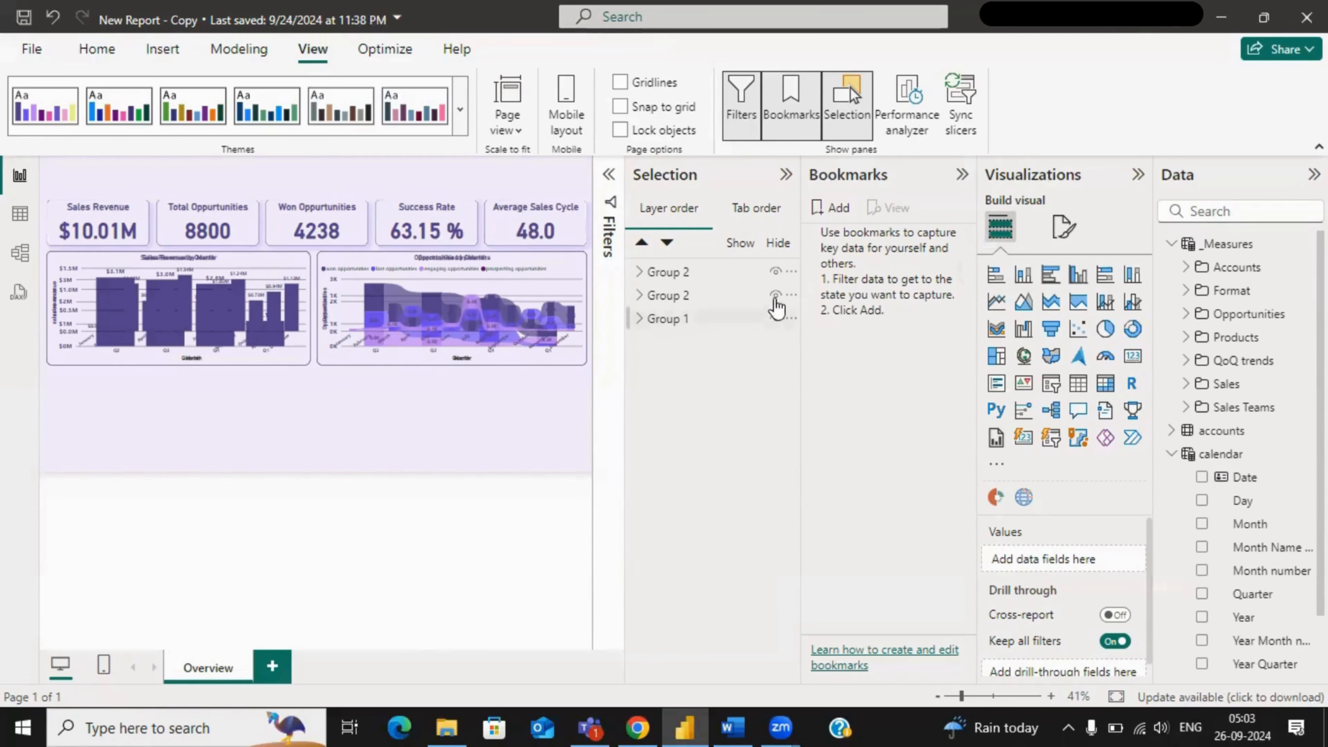
# - Add a new bookmark and rename it "Quarter"
pyautogui.click(820, 213)
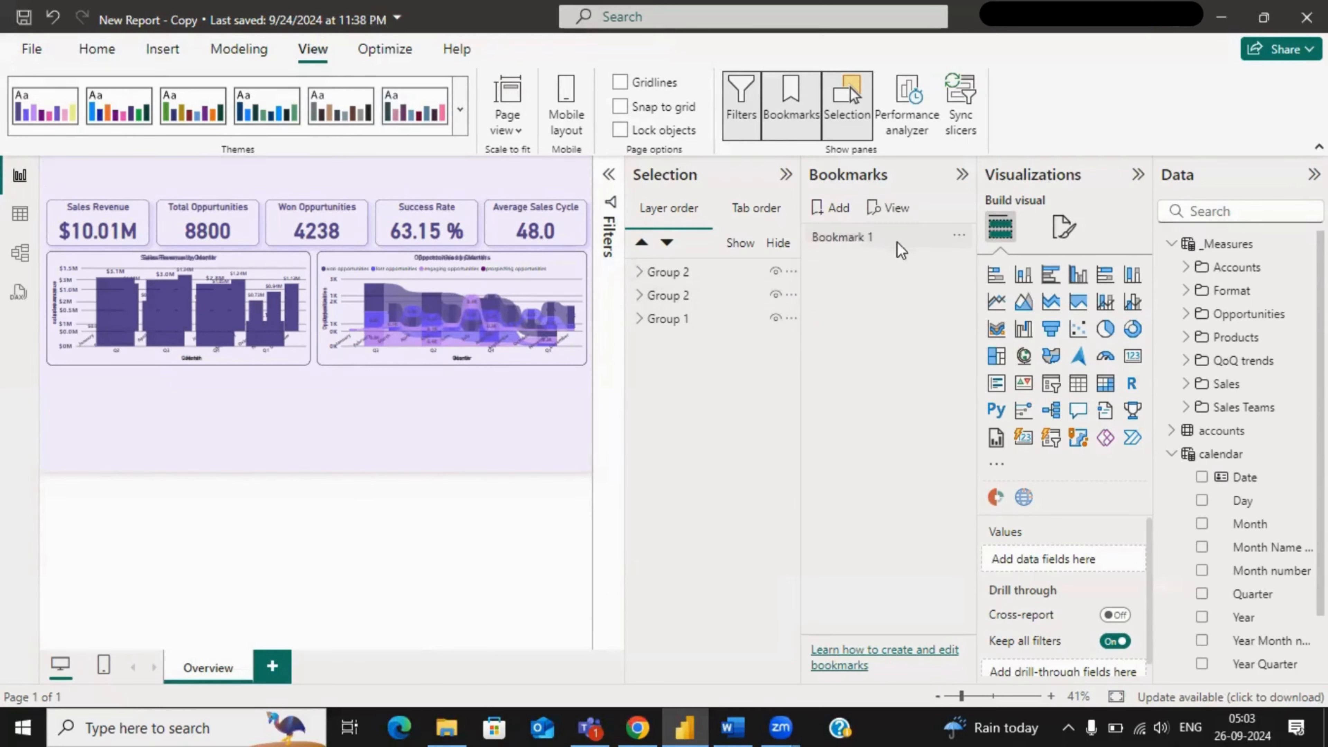
pyautogui.click(957, 238)
pyautogui.click(999, 278)
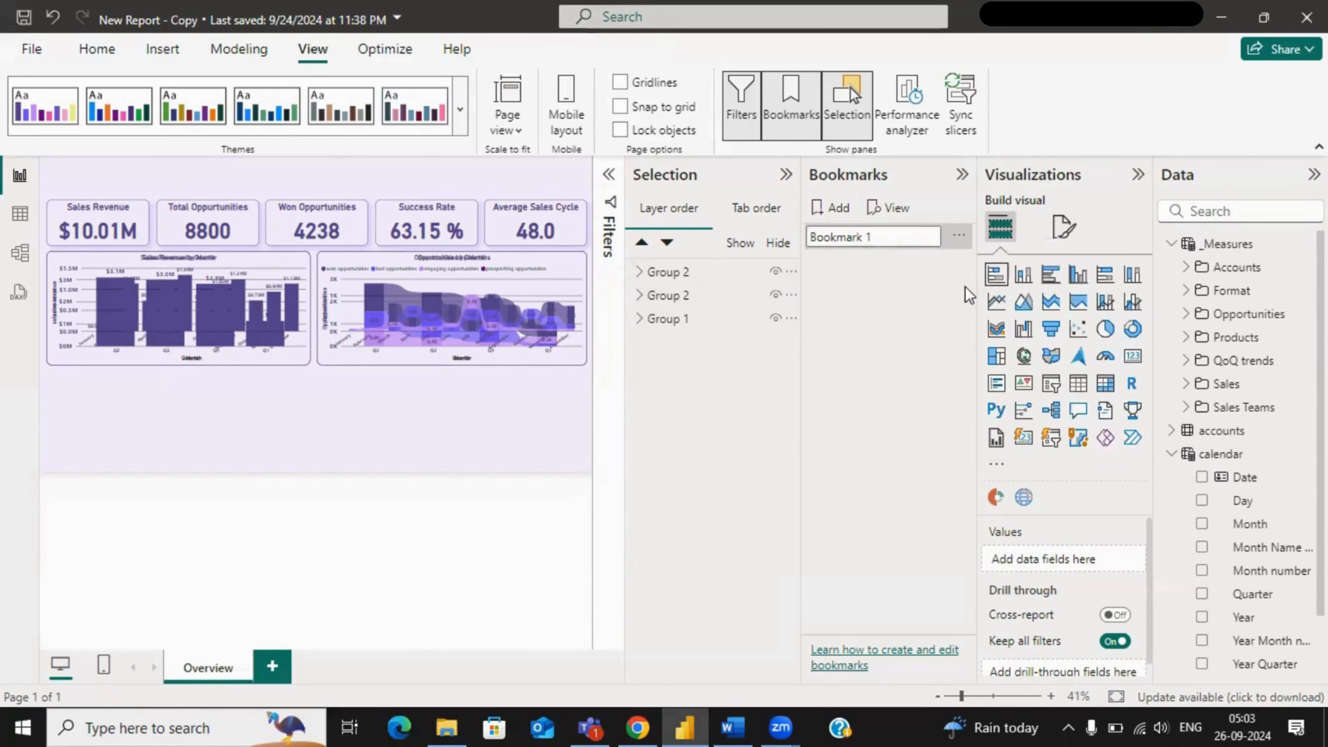
pyautogui.hotkey('ctrl', 'a')
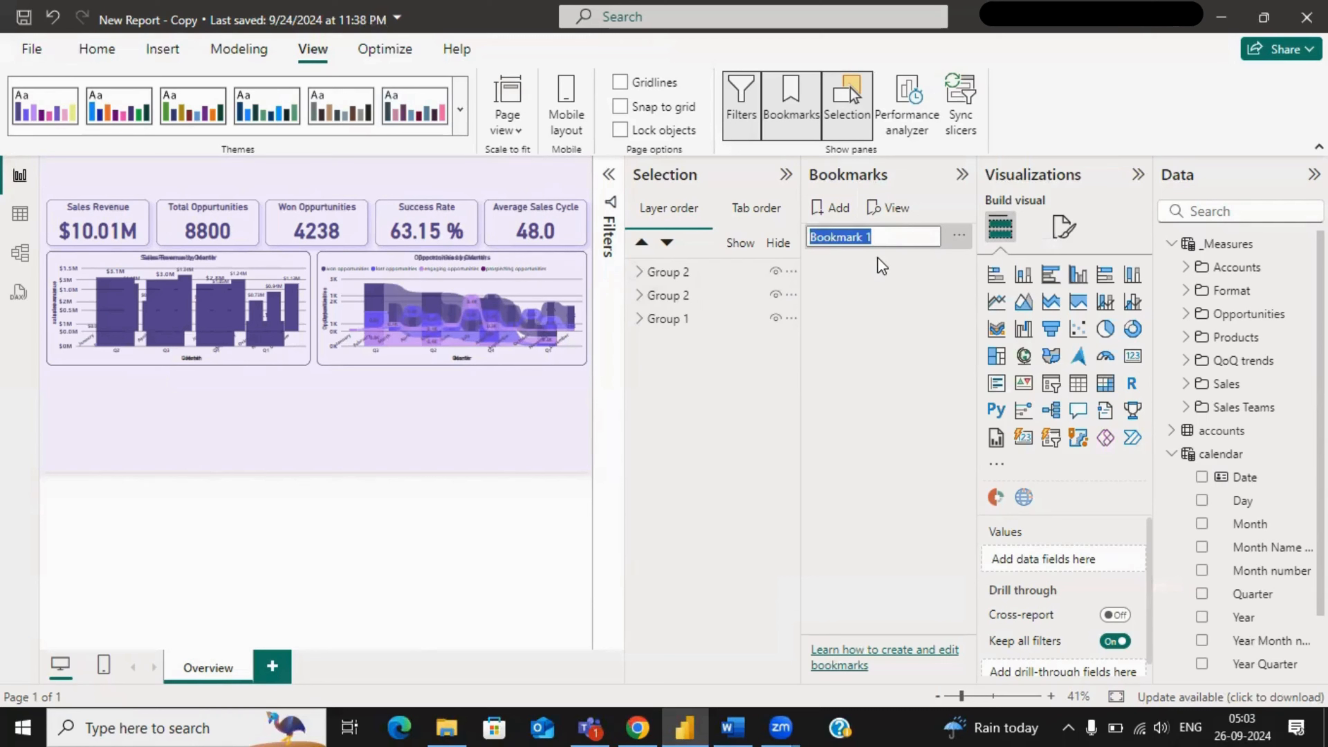
pyautogui.write('Quarter')
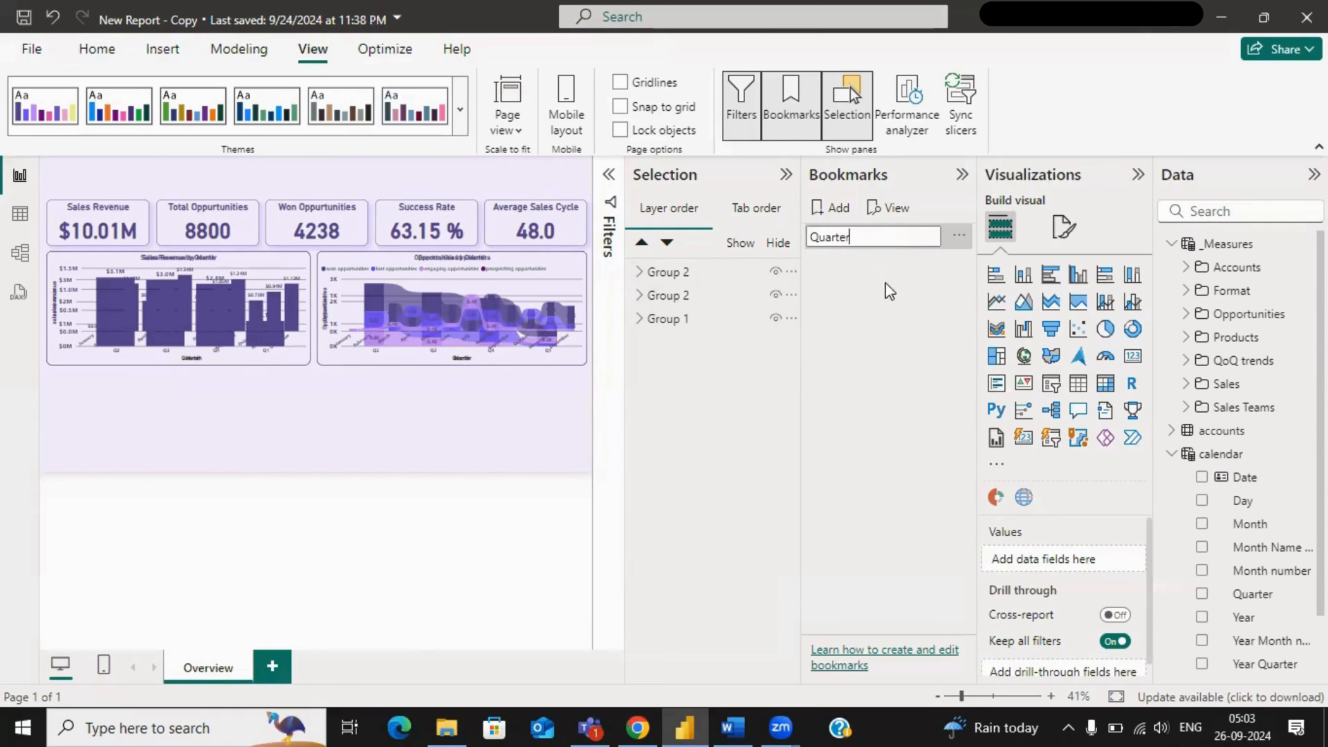
pyautogui.press('Return')
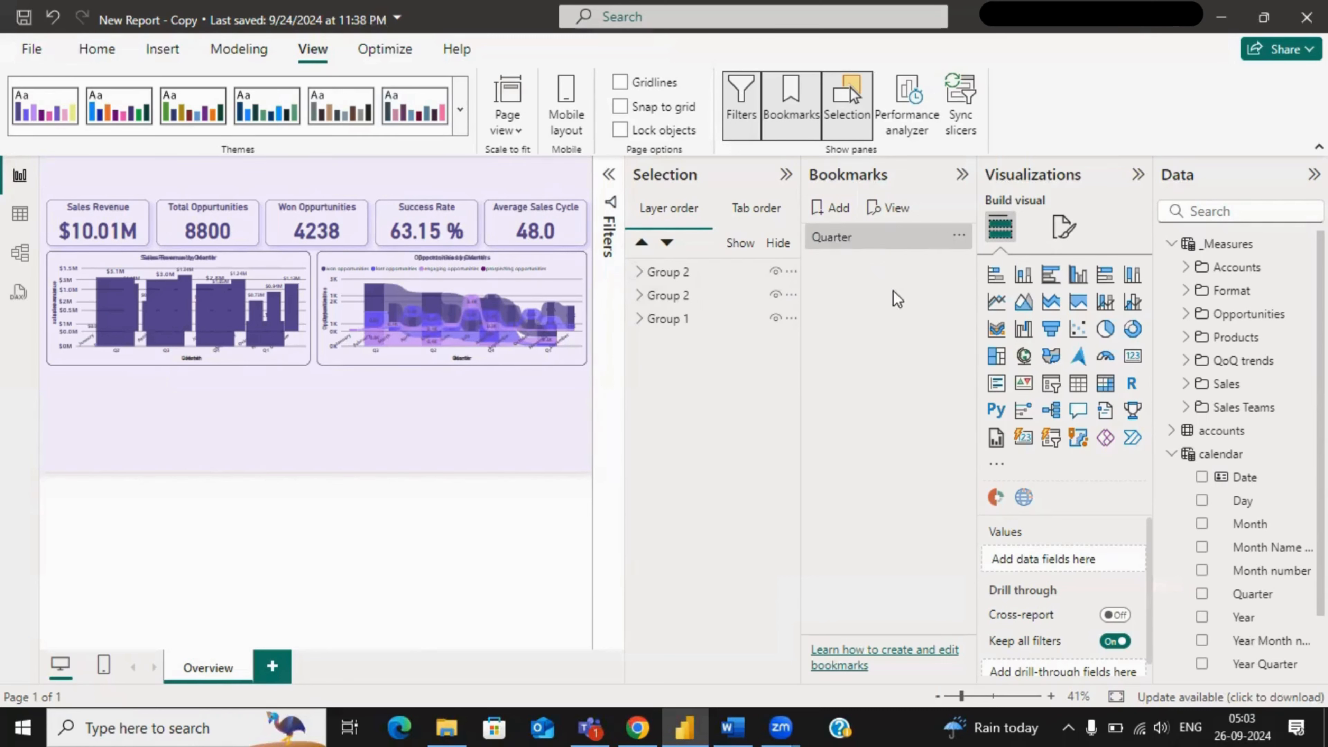
# - Add a second bookmark and rename it "Month"
pyautogui.click(842, 207)
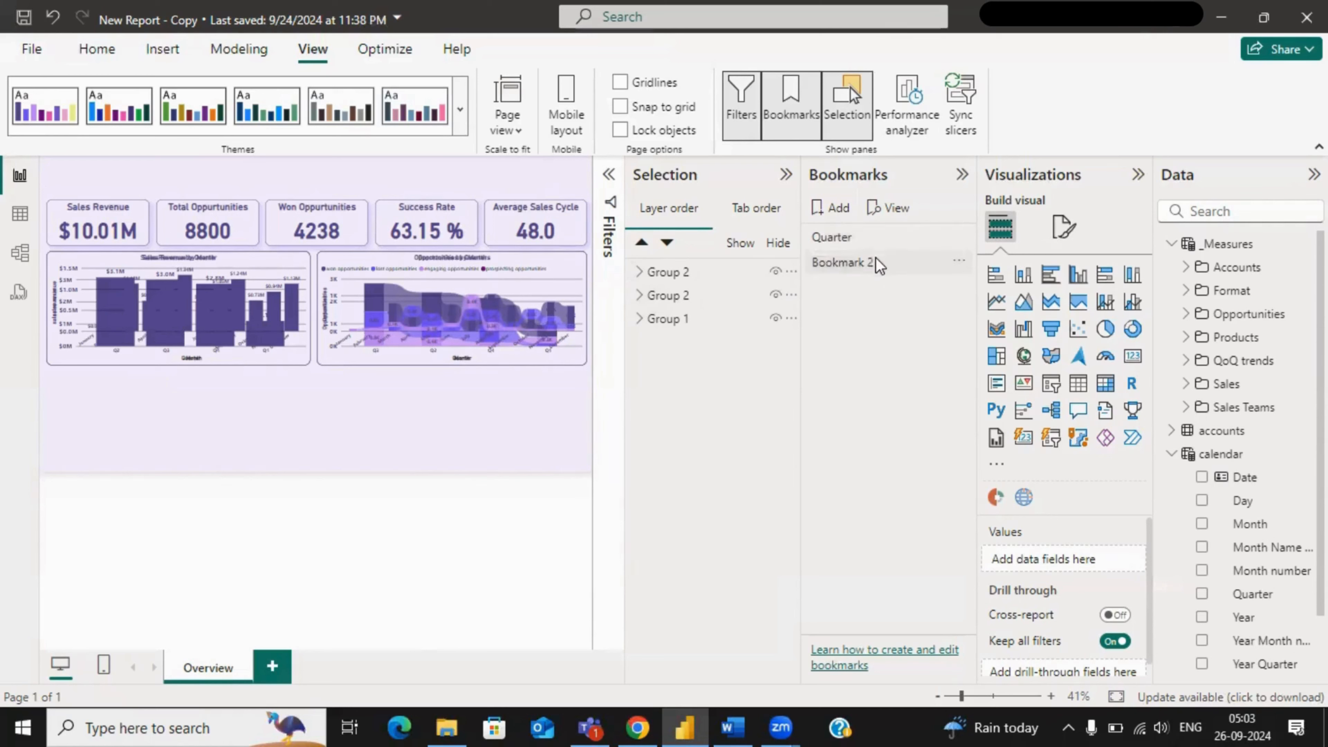
pyautogui.click(959, 261)
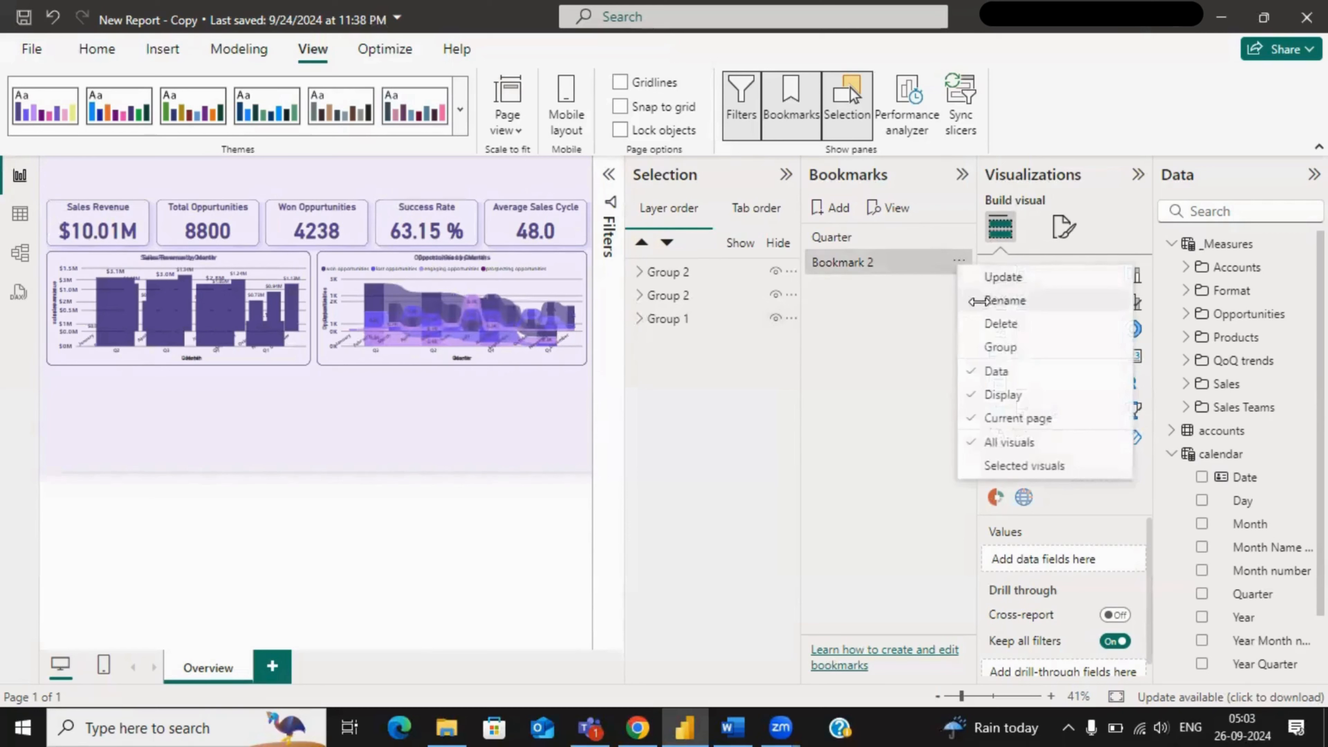
pyautogui.click(975, 302)
pyautogui.hotkey('ctrl', 'a')
pyautogui.write('Mo')
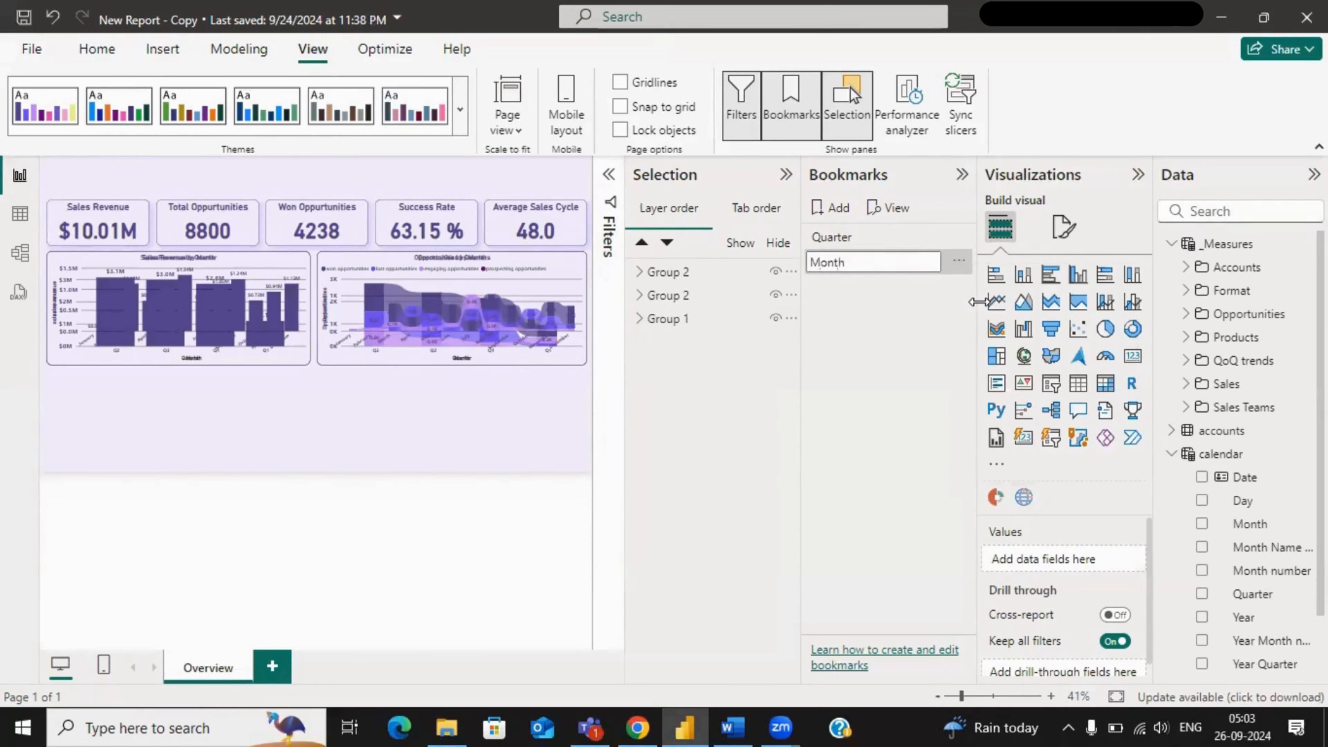
pyautogui.press('Return')
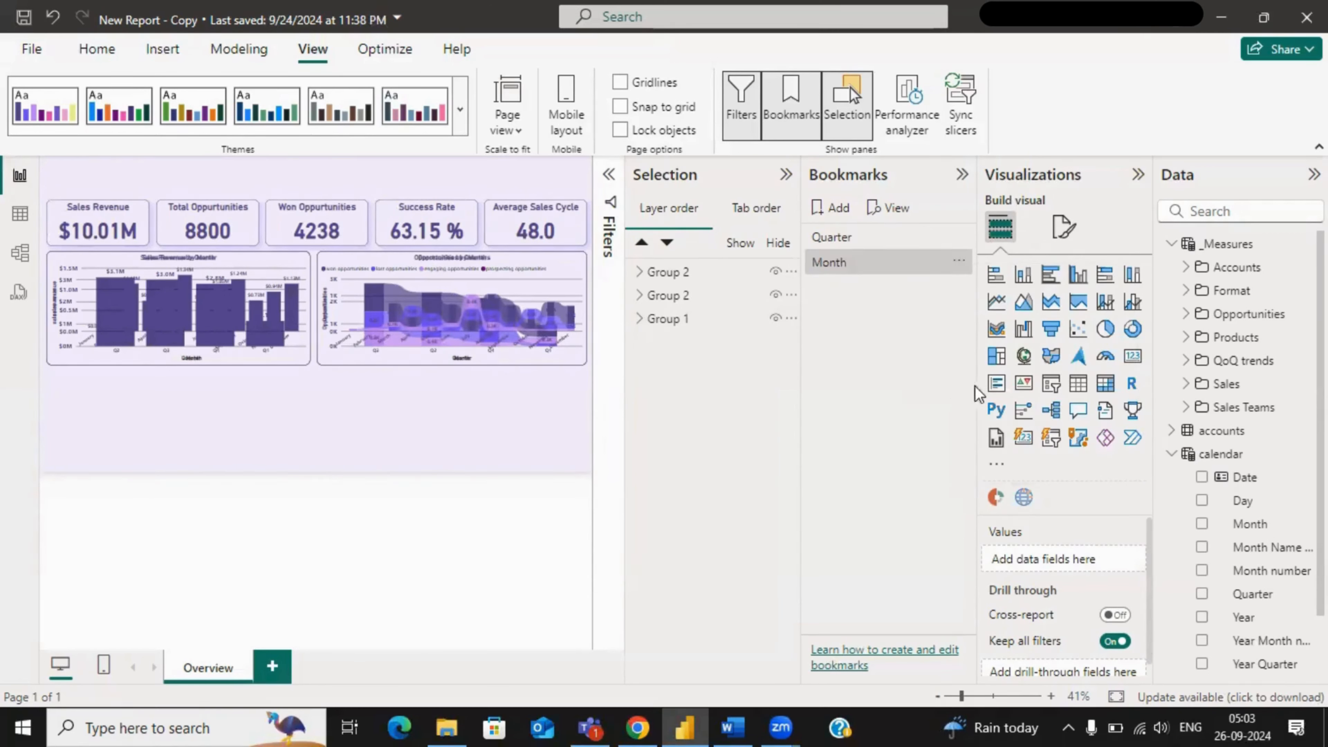
# - Move the monthly chart group below the quarterly charts and select both Group 2 entries to identify which charts each one holds
pyautogui.click(840, 240)
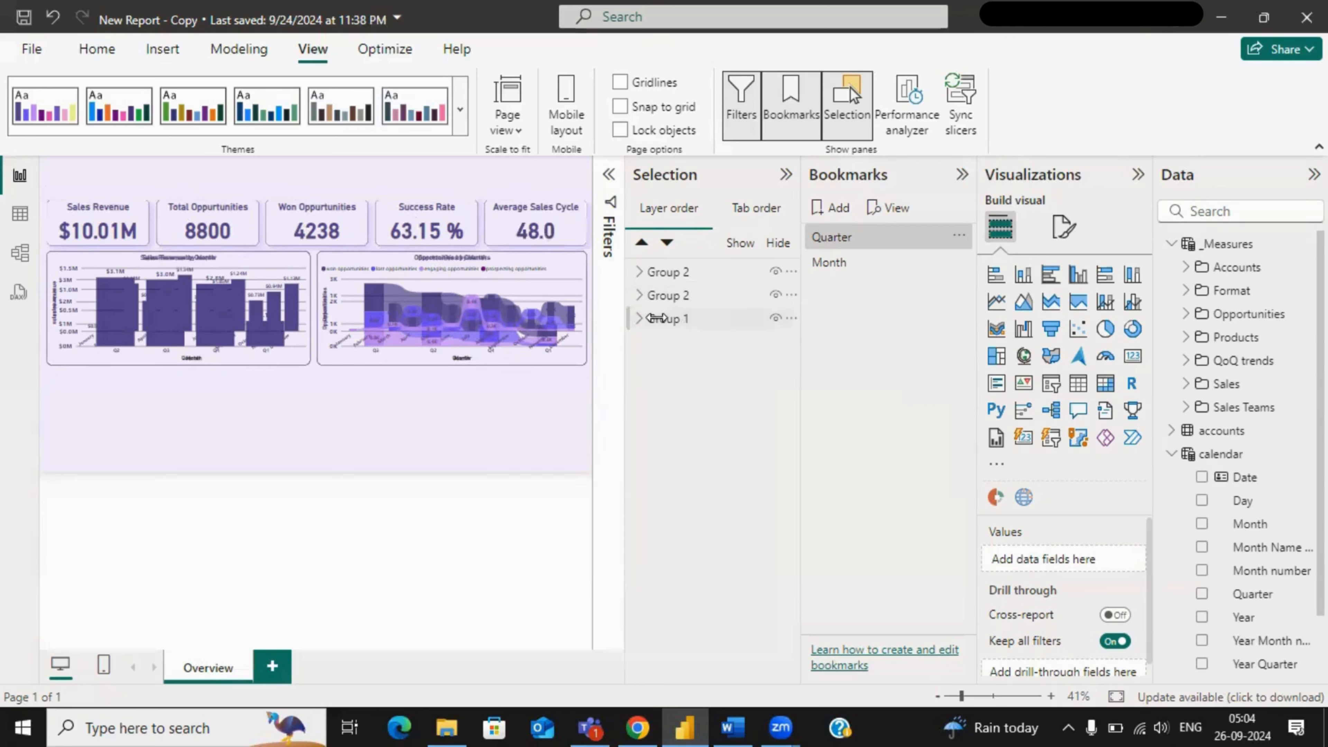
pyautogui.click(661, 296)
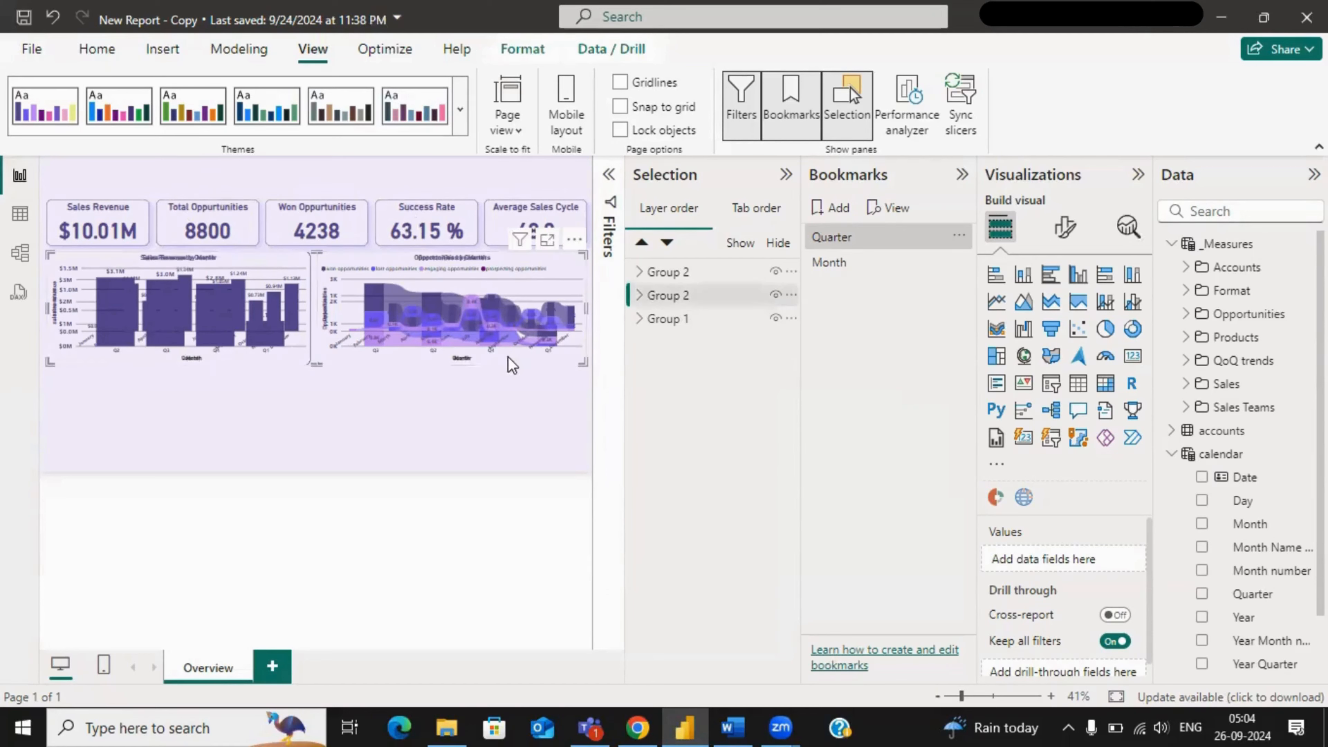
pyautogui.moveTo(512, 364); pyautogui.dragTo(511, 408)
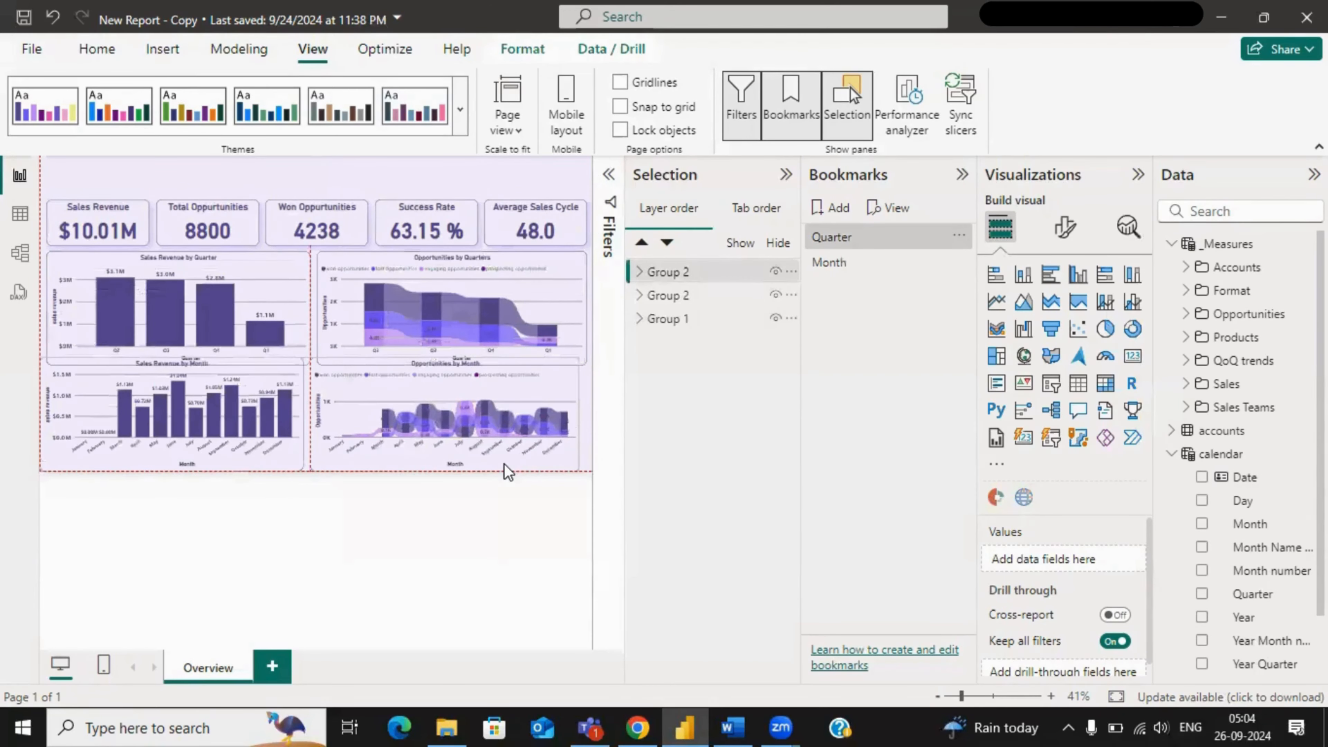
pyautogui.click(504, 463)
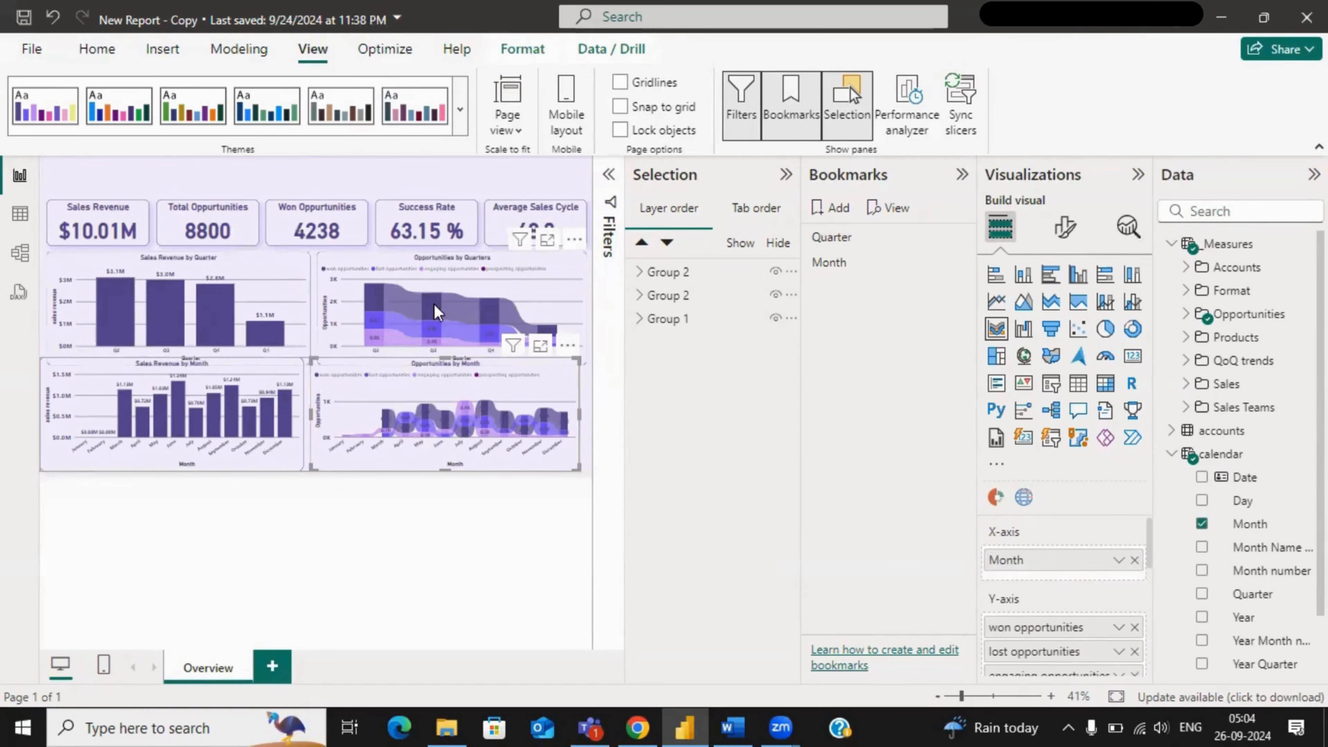
pyautogui.click(667, 277)
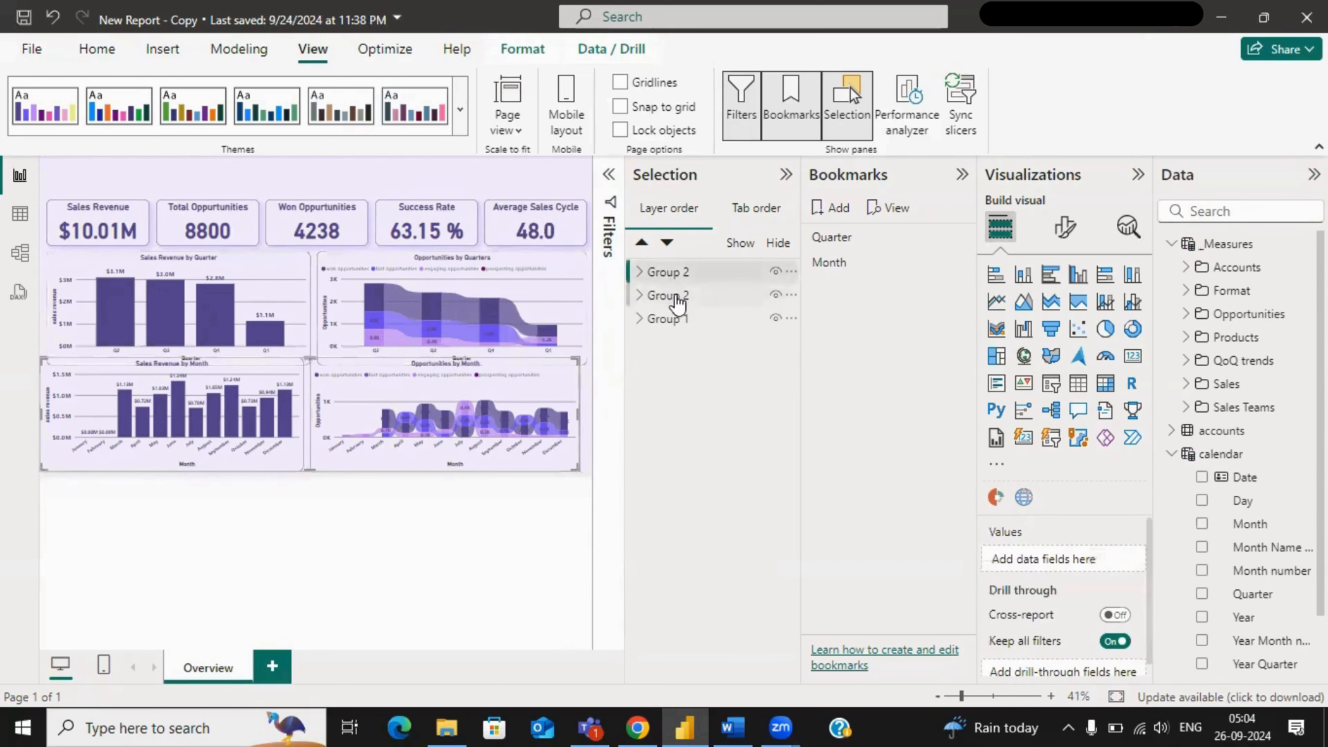
pyautogui.click(677, 298)
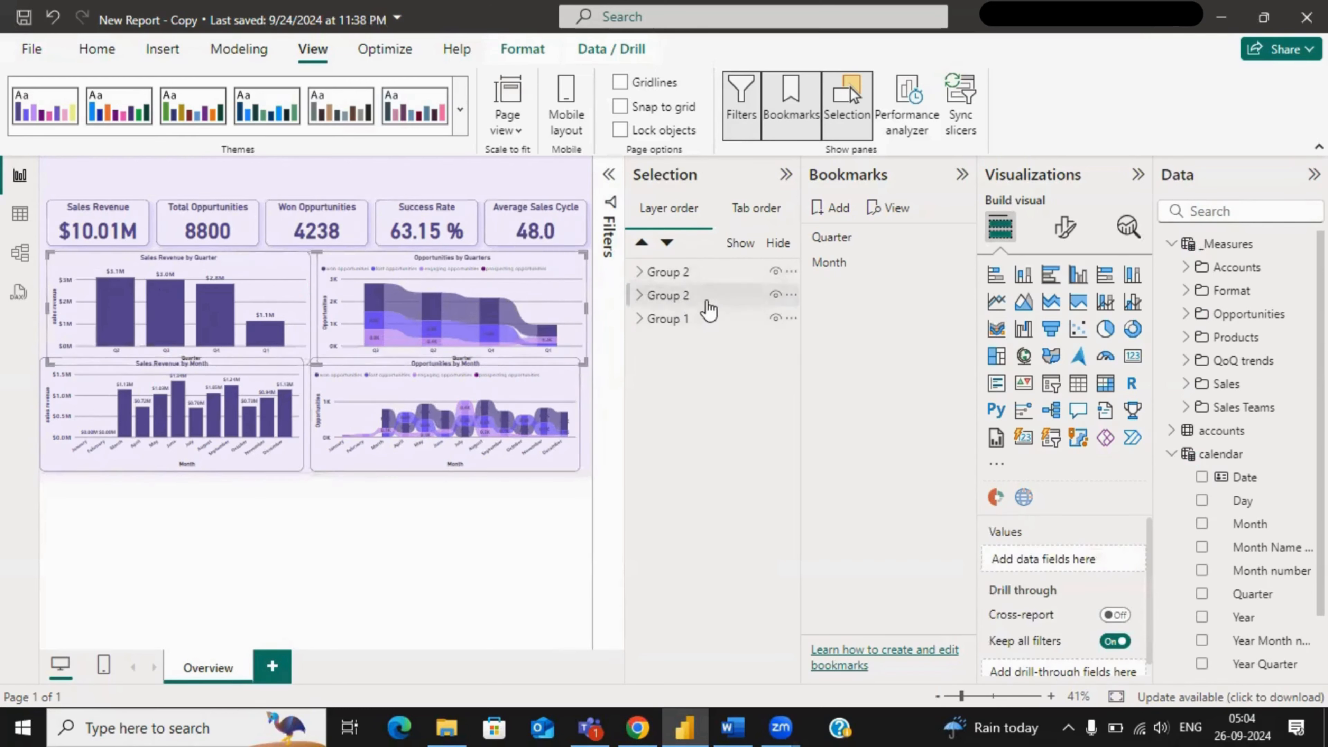
# - Hide and show the monthly chart group again, and move it back over the quarterly charts
pyautogui.click(774, 272)
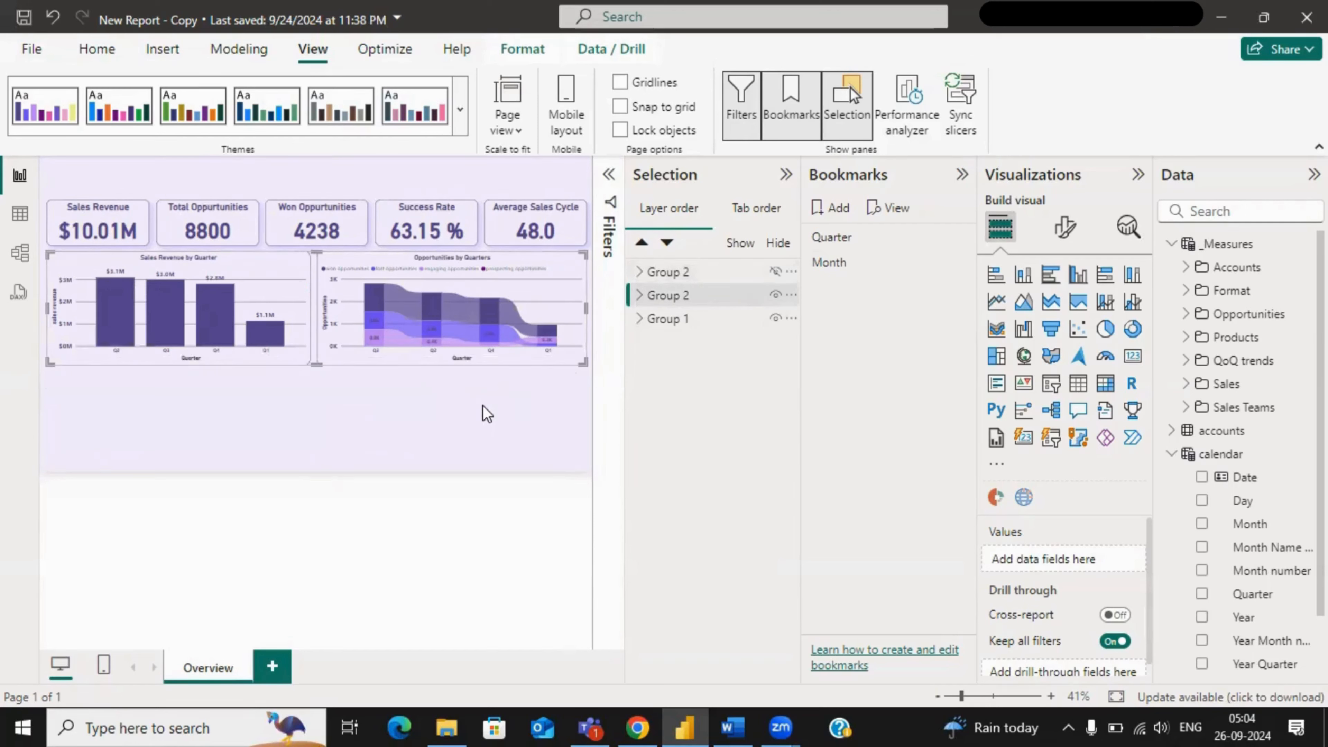
pyautogui.click(774, 271)
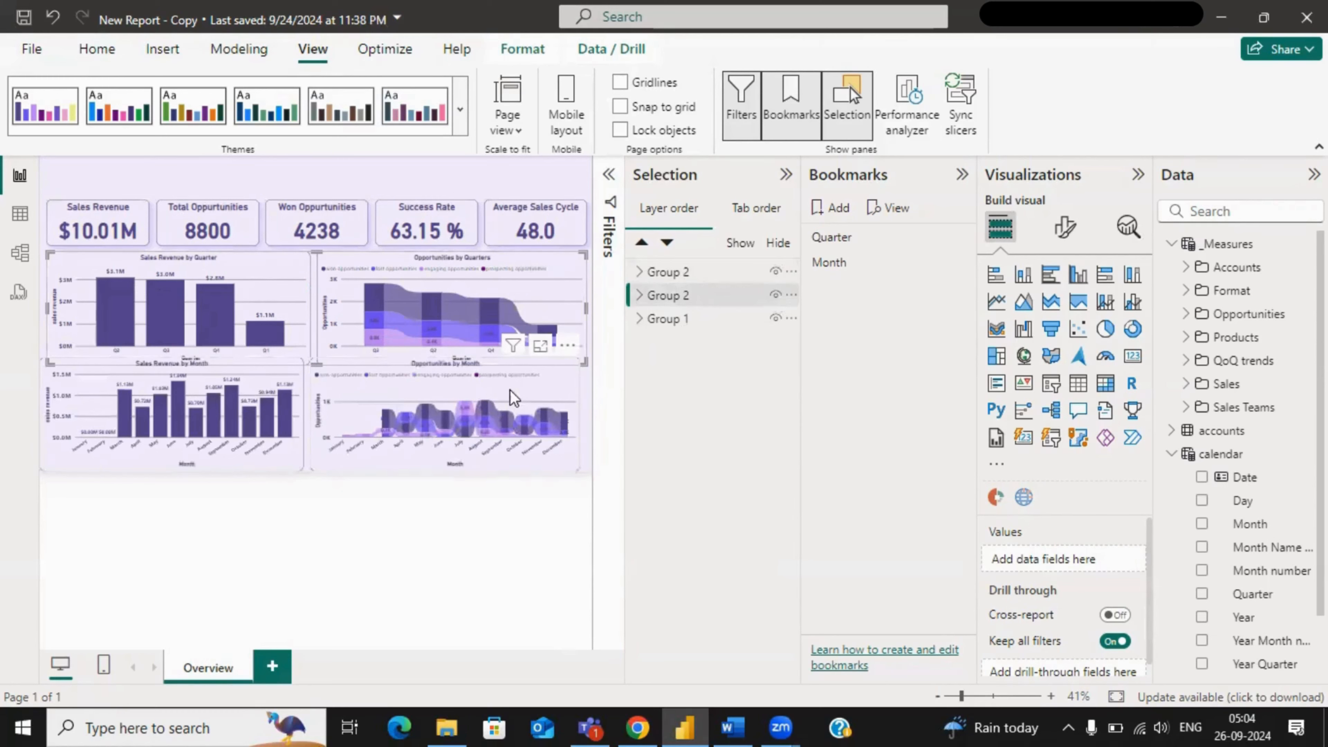
pyautogui.moveTo(525, 383); pyautogui.dragTo(531, 279)
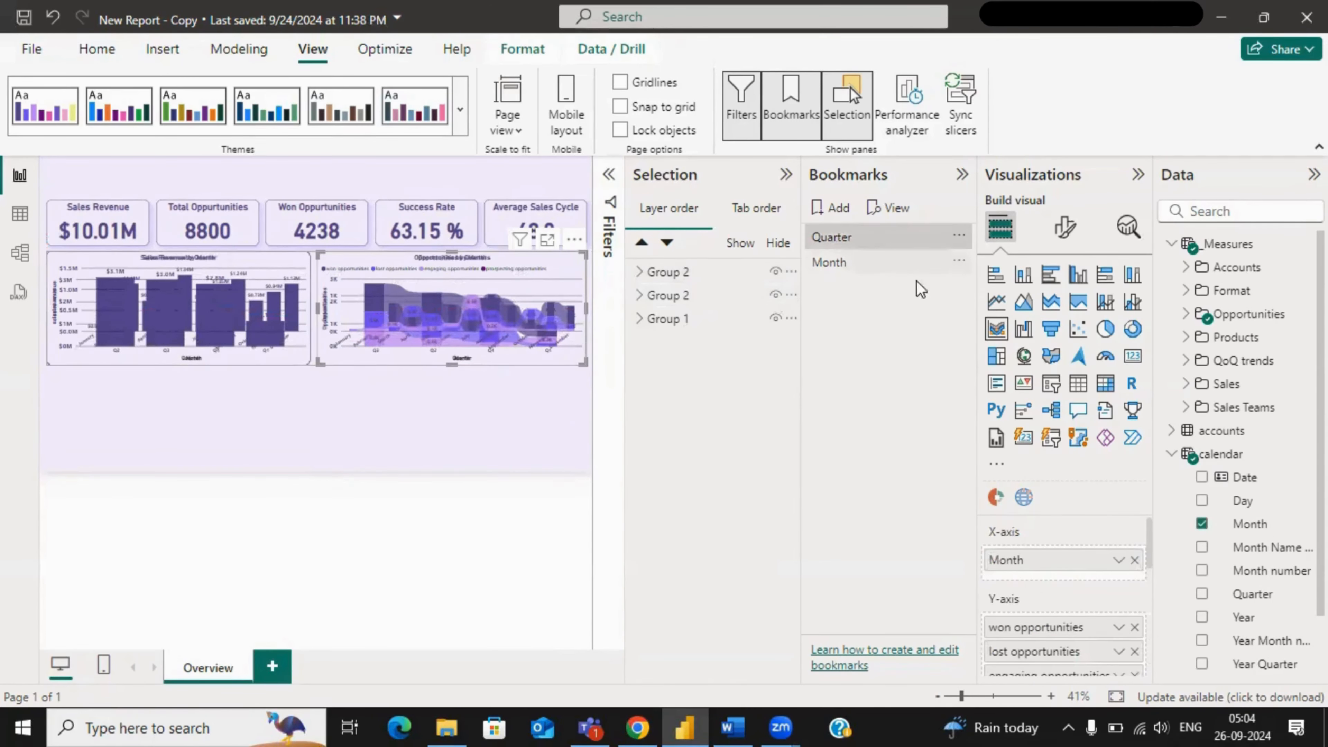
# - Hide the monthly chart group and update the Quarter bookmark with this view
pyautogui.click(891, 234)
pyautogui.click(775, 271)
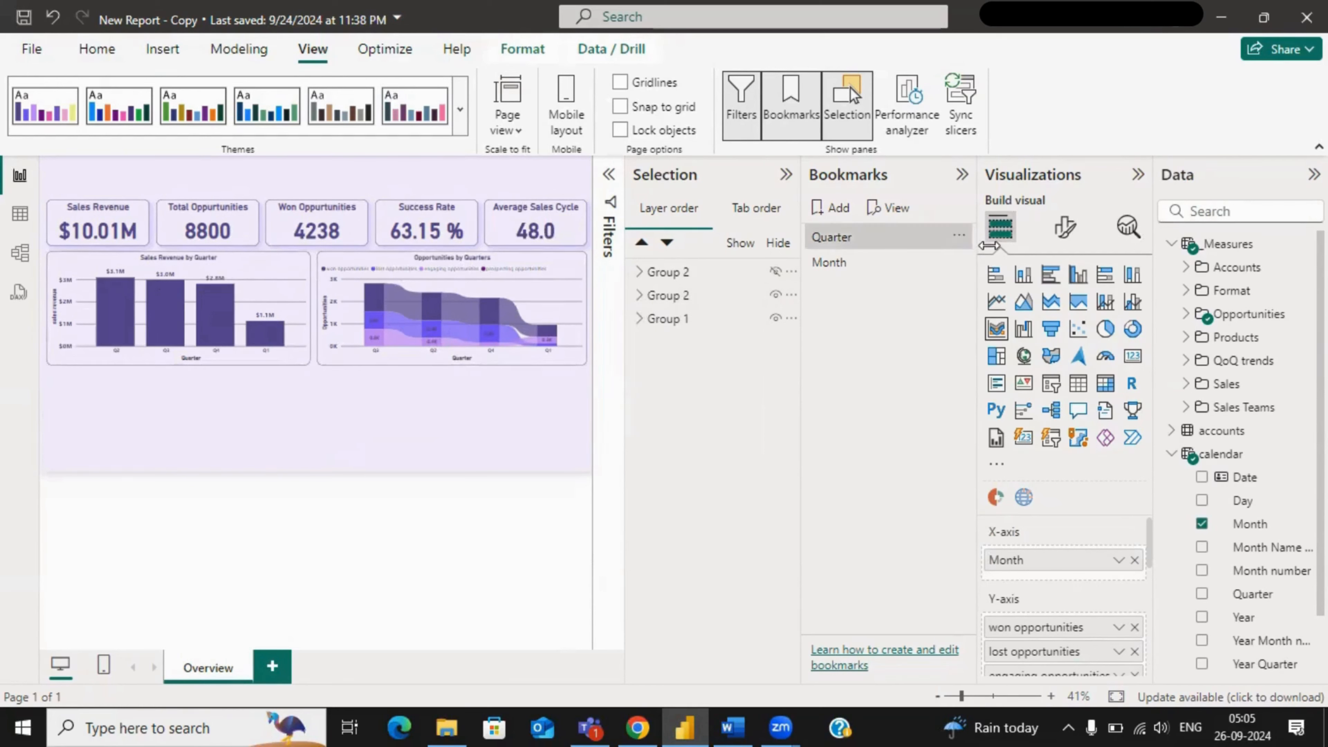
pyautogui.click(958, 236)
pyautogui.click(992, 246)
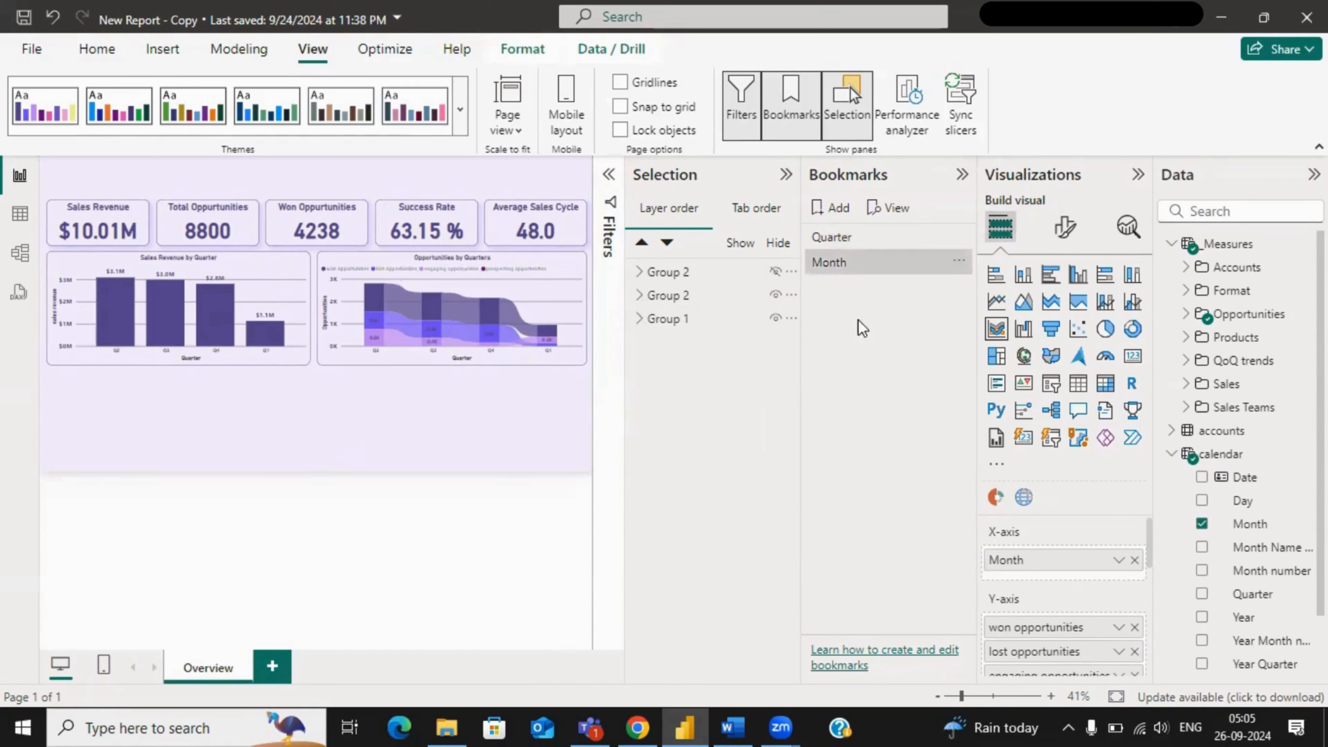
# - Hide the quarterly chart group, show the monthly chart group, and update the Month bookmark with this view
pyautogui.click(836, 265)
pyautogui.click(776, 295)
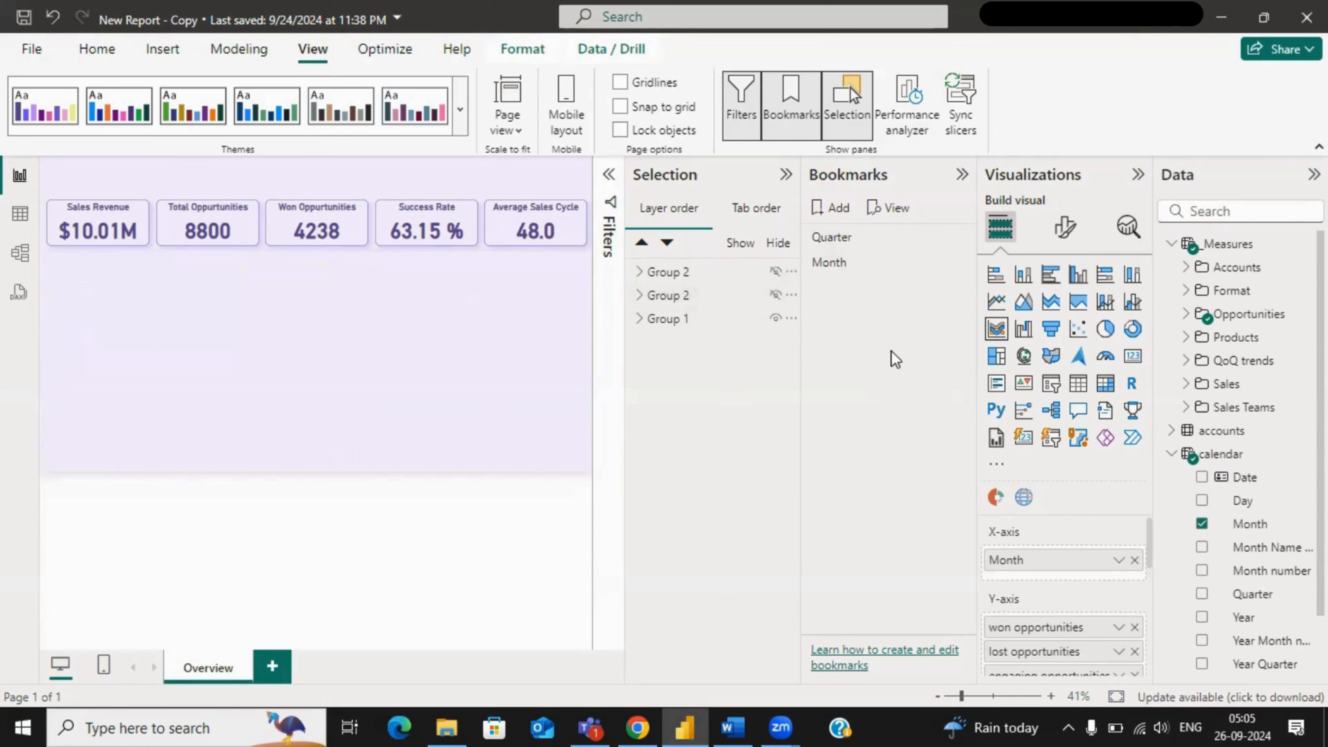
pyautogui.click(775, 272)
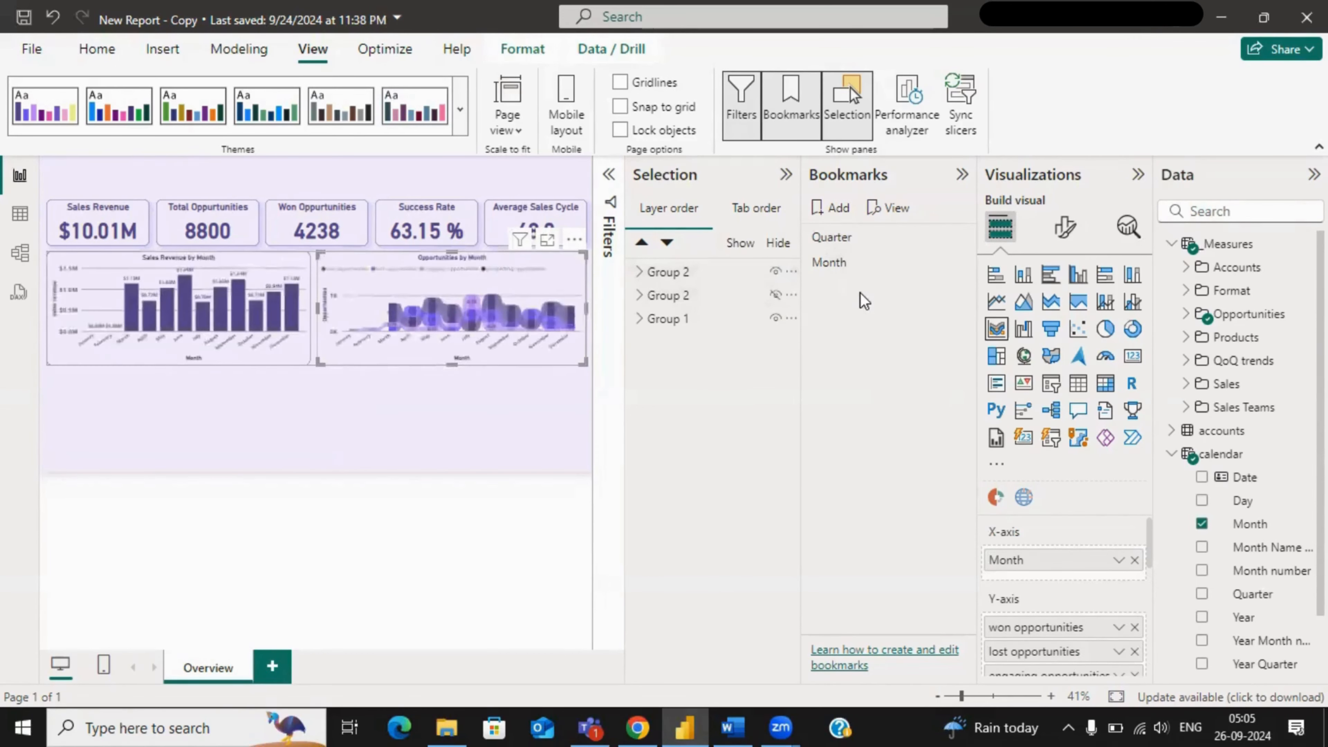
pyautogui.click(958, 261)
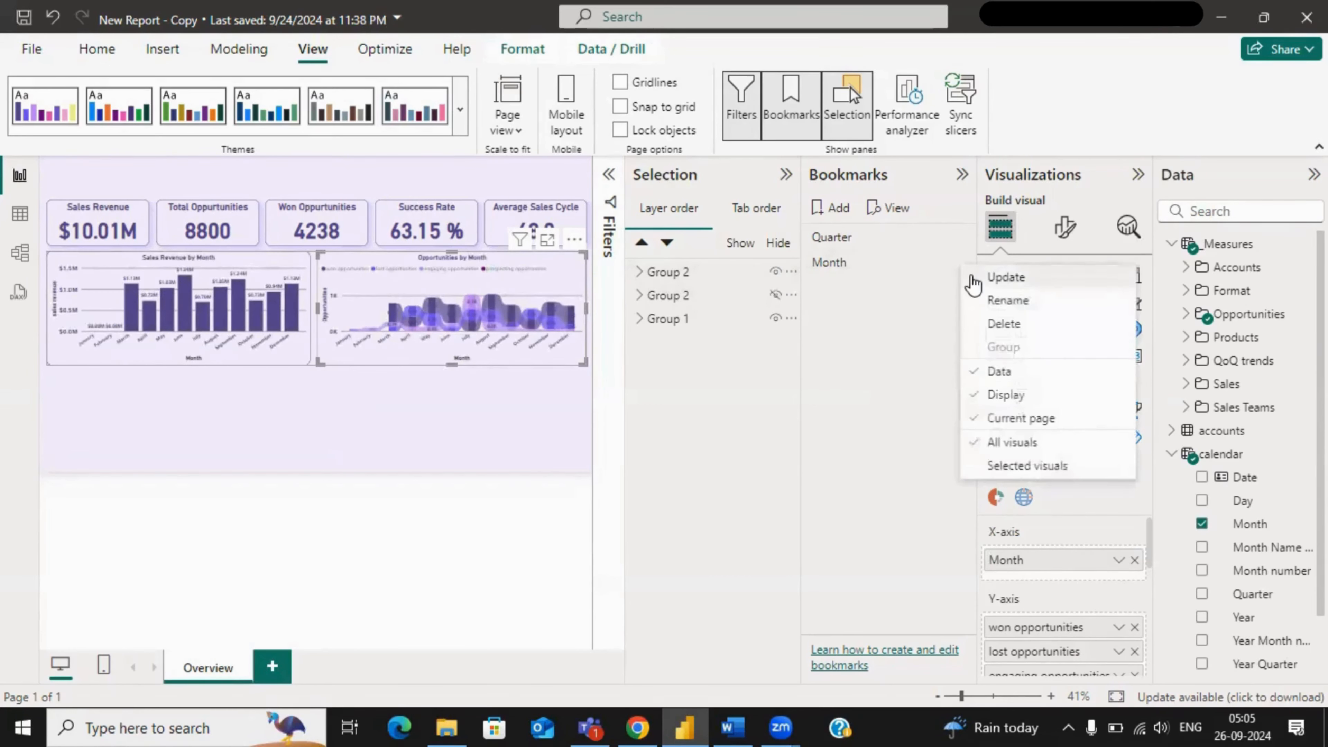
pyautogui.click(973, 277)
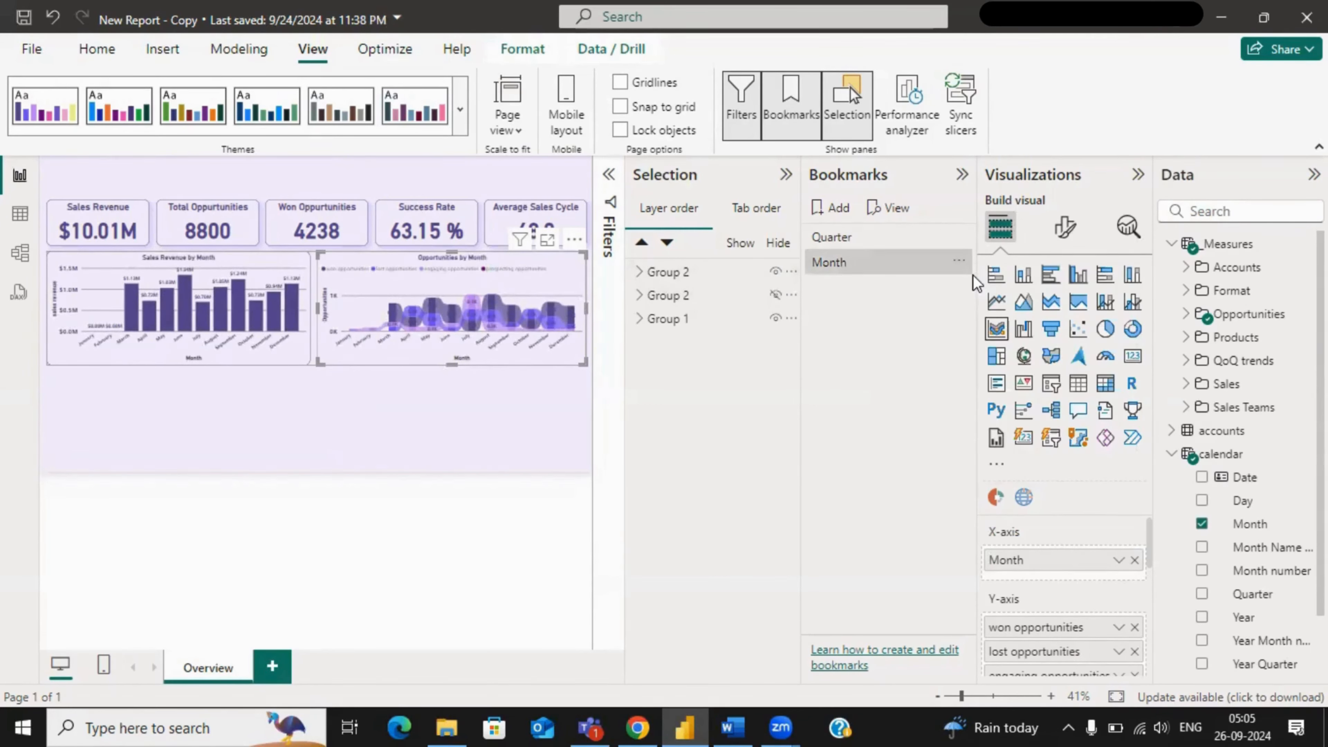
# - Apply the Quarter bookmark, show both chart groups again, and move the monthly group below the quarterly charts
pyautogui.click(835, 237)
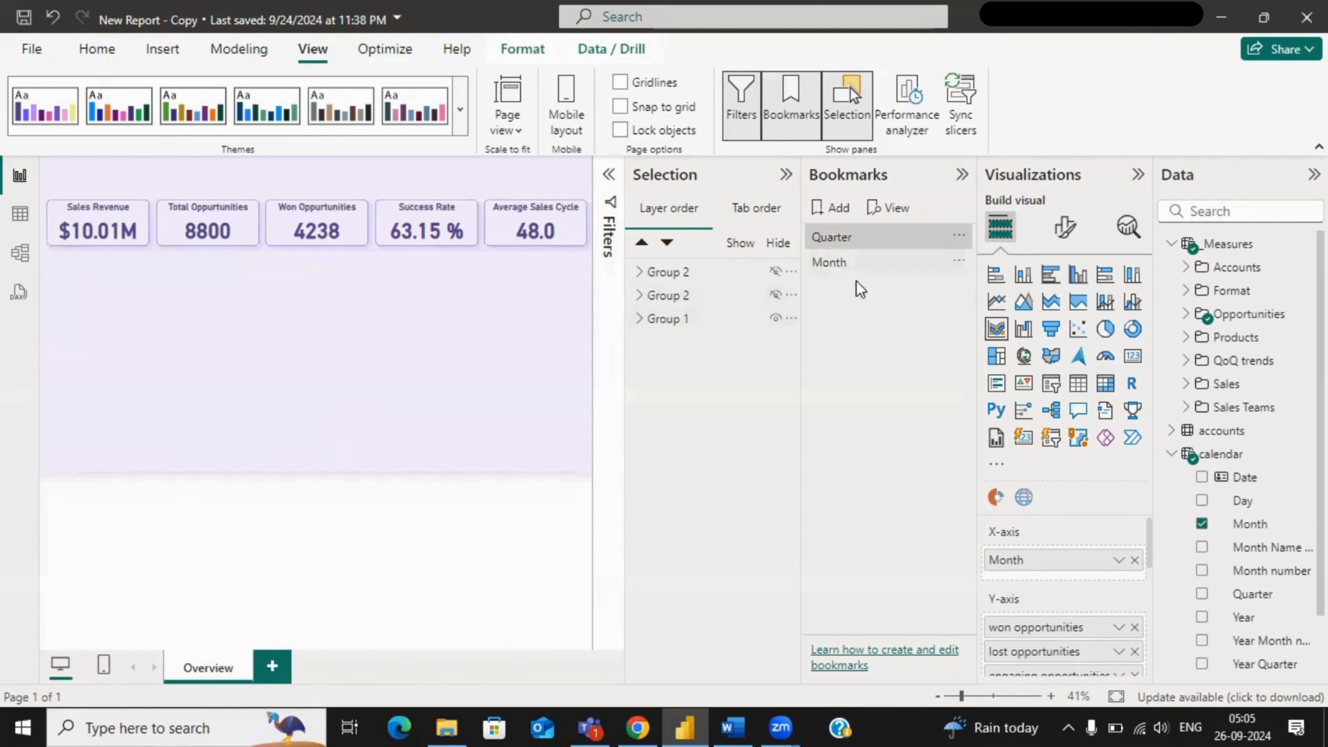
pyautogui.click(775, 272)
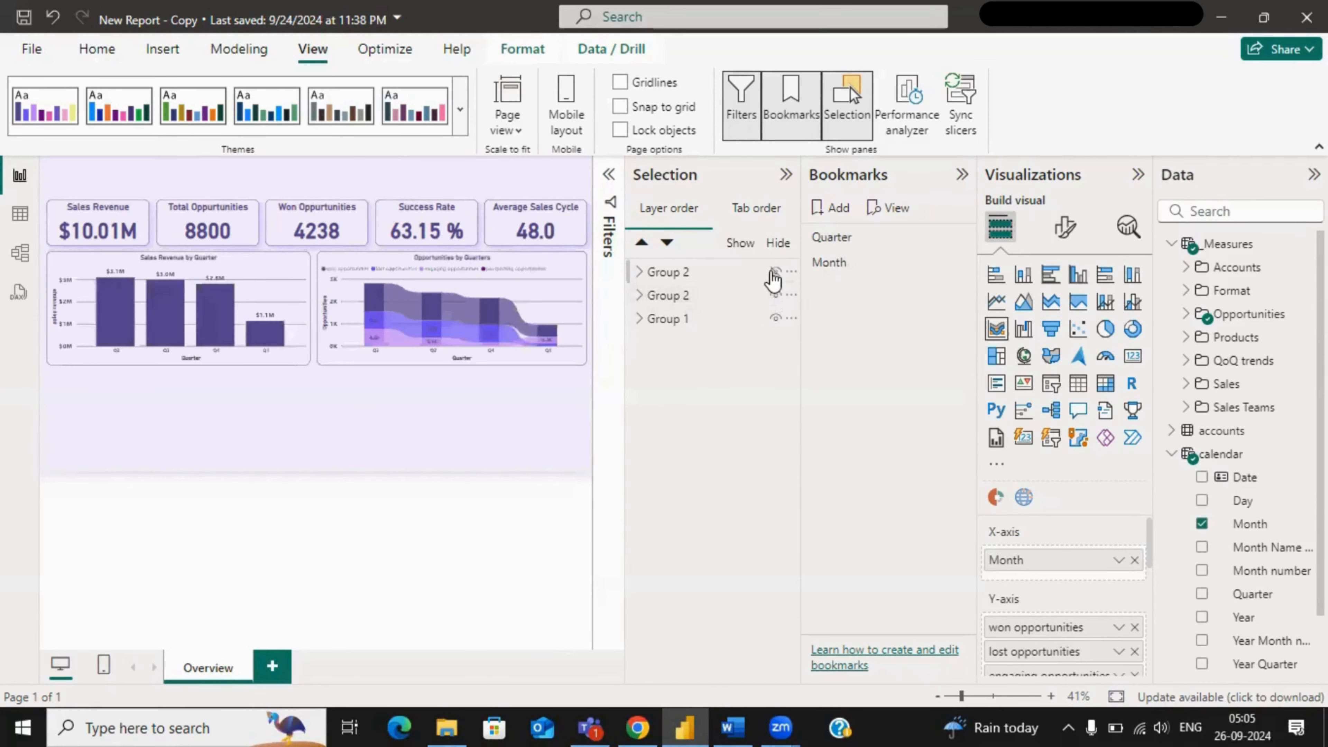
pyautogui.click(775, 293)
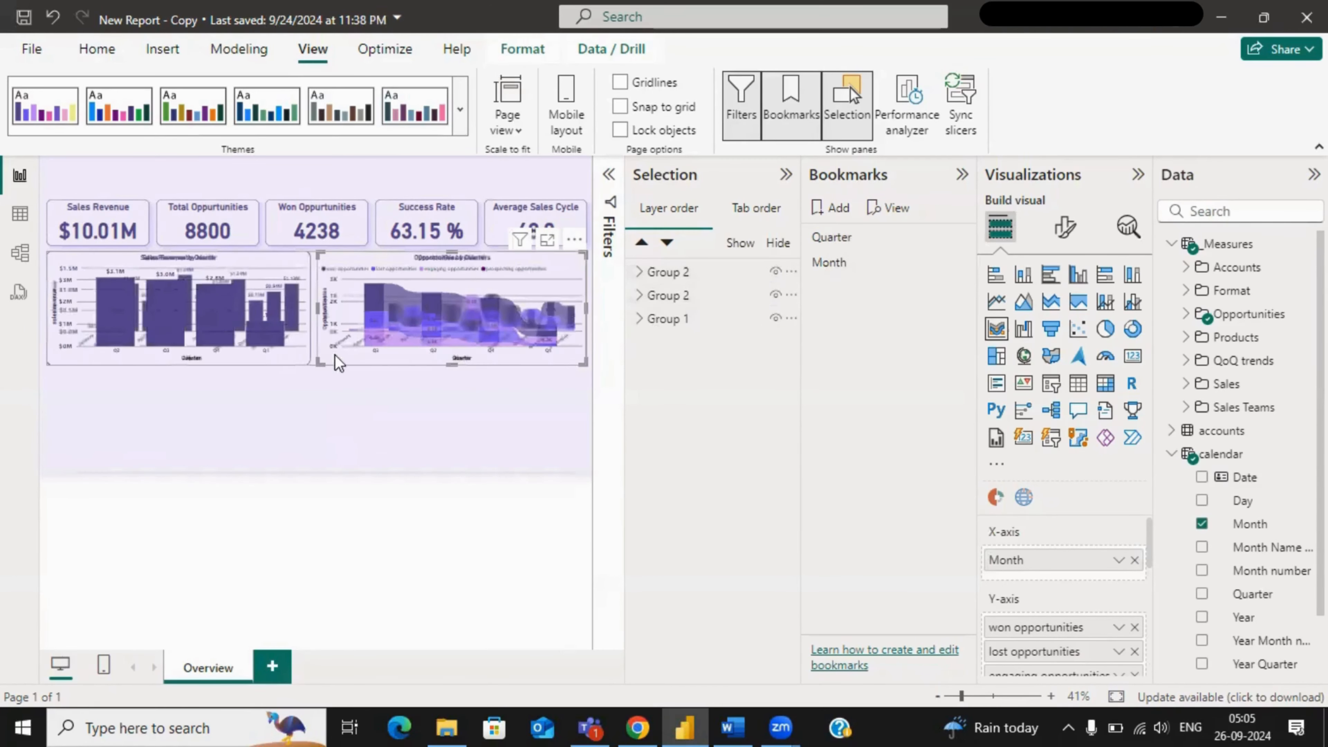
pyautogui.moveTo(338, 362); pyautogui.dragTo(337, 469)
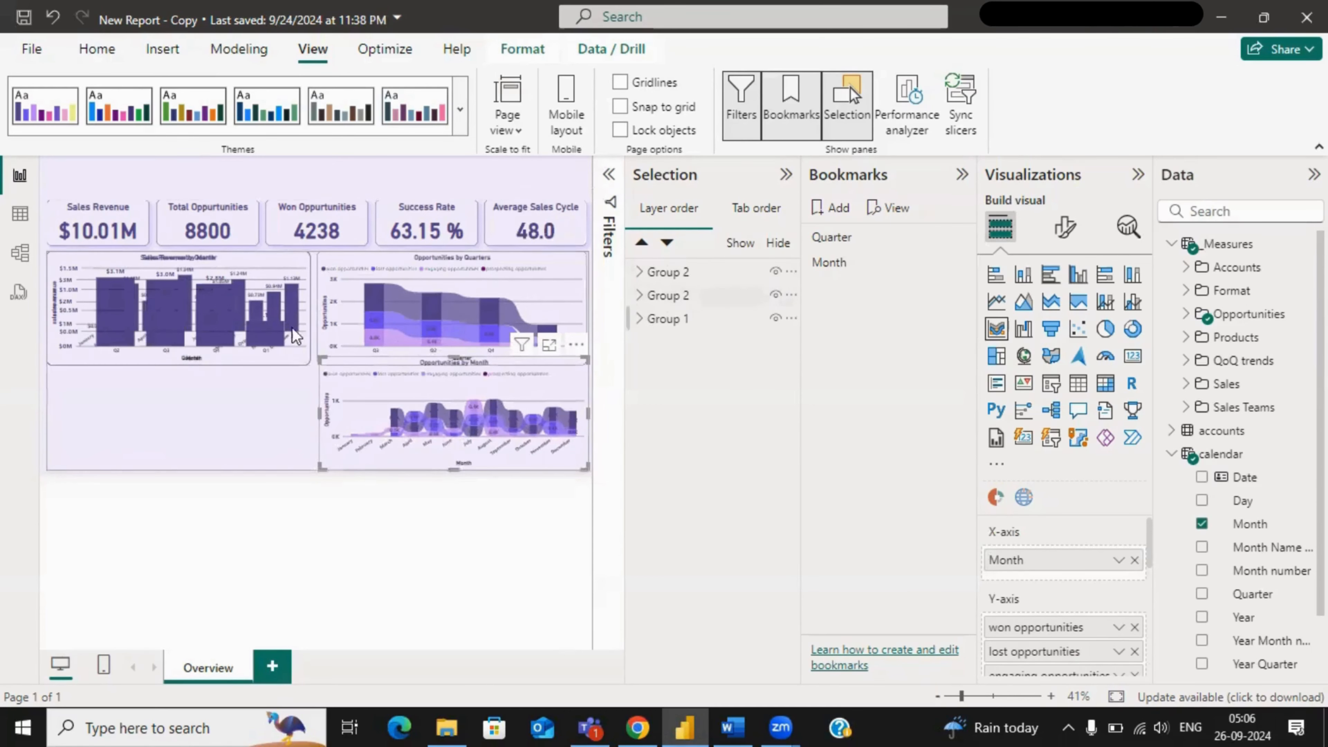
pyautogui.click(230, 356)
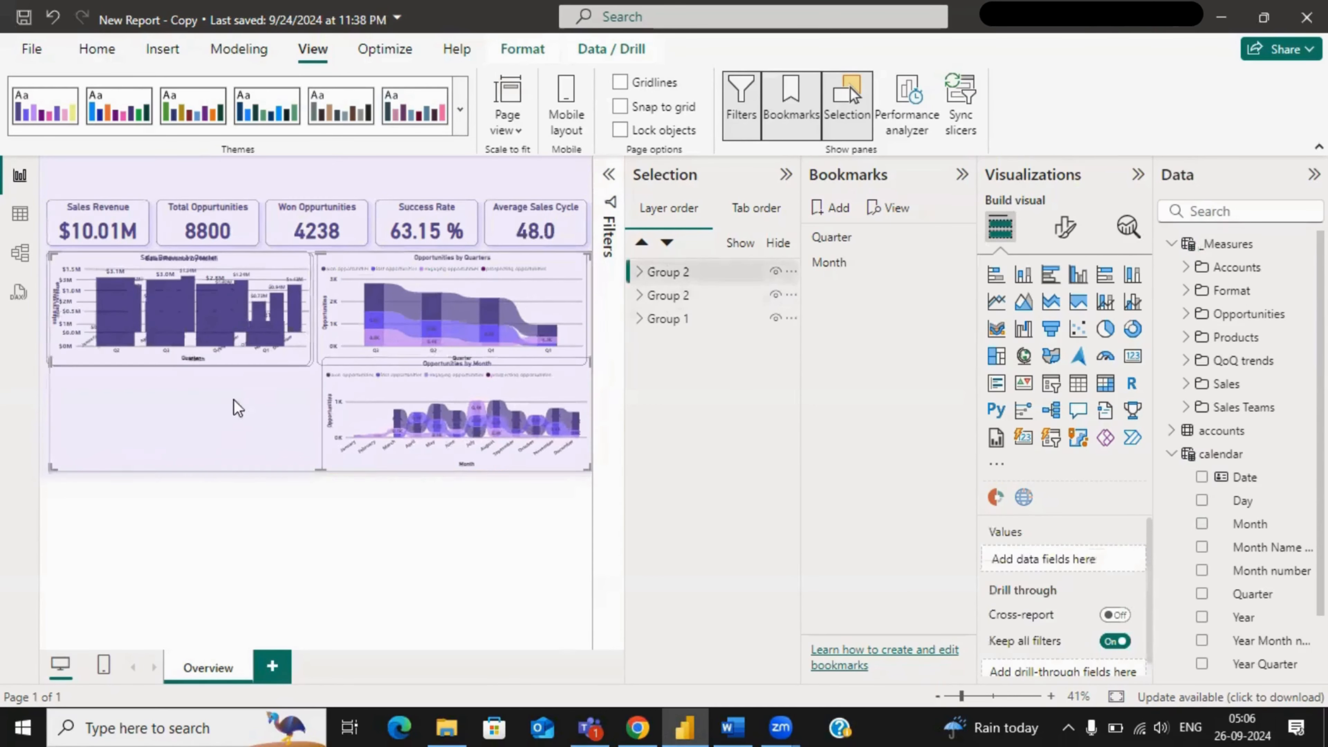
pyautogui.moveTo(238, 365); pyautogui.dragTo(238, 458)
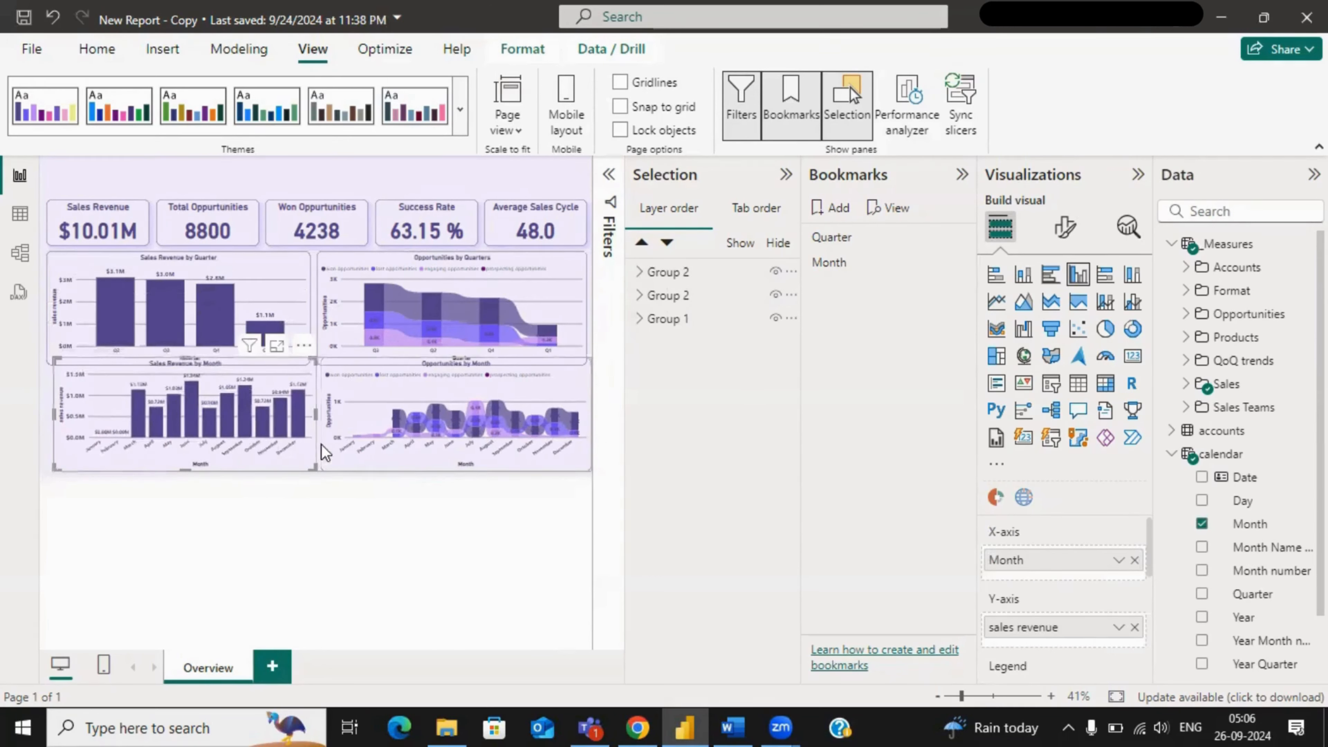
# - Ungroup the Sales Revenue by Month and Opportunities by Month charts
pyautogui.click(351, 446)
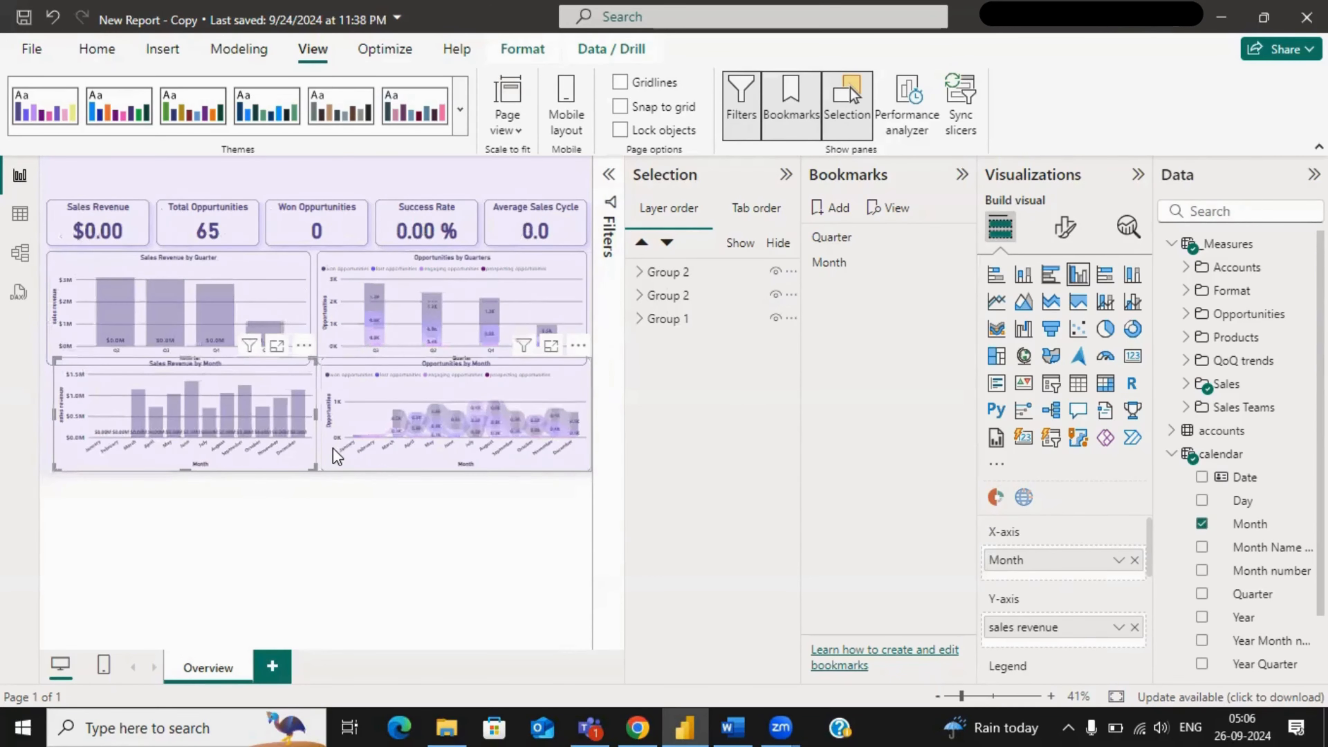
pyautogui.rightClick(334, 456)
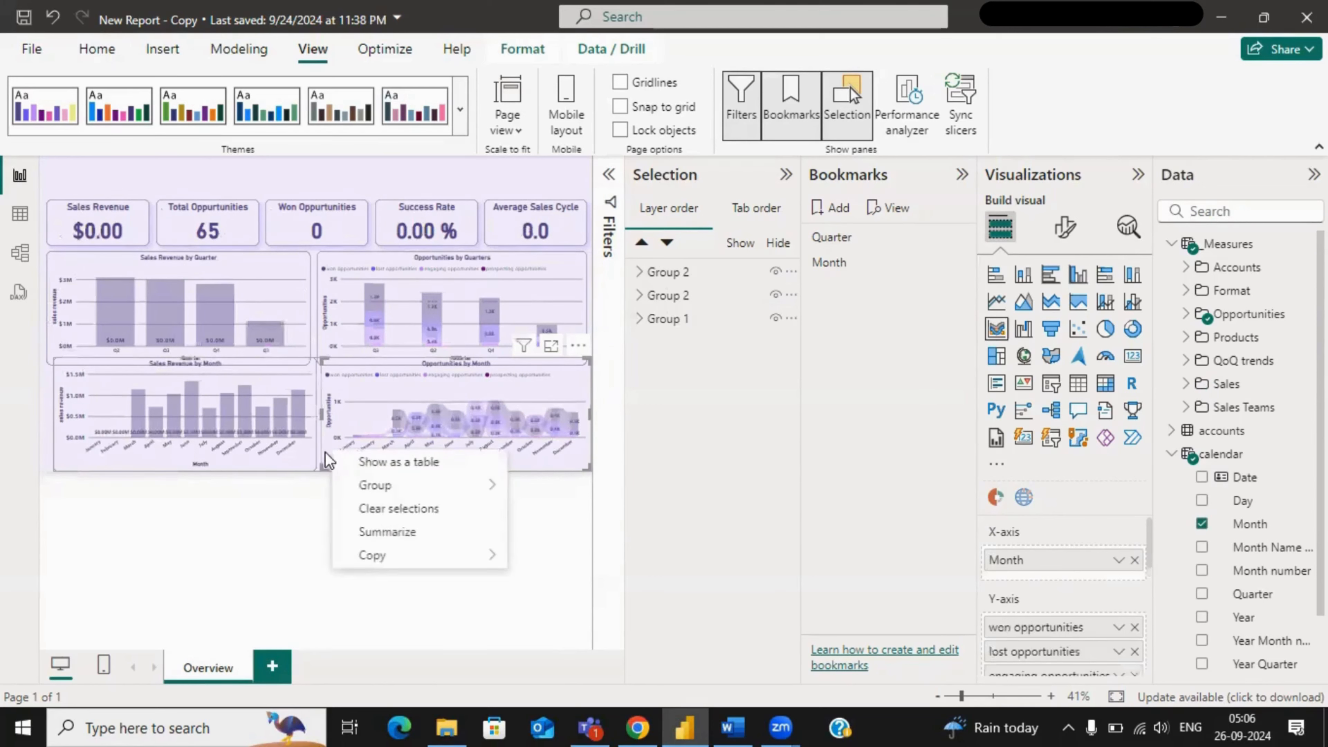
pyautogui.moveTo(376, 484)
pyautogui.click(543, 509)
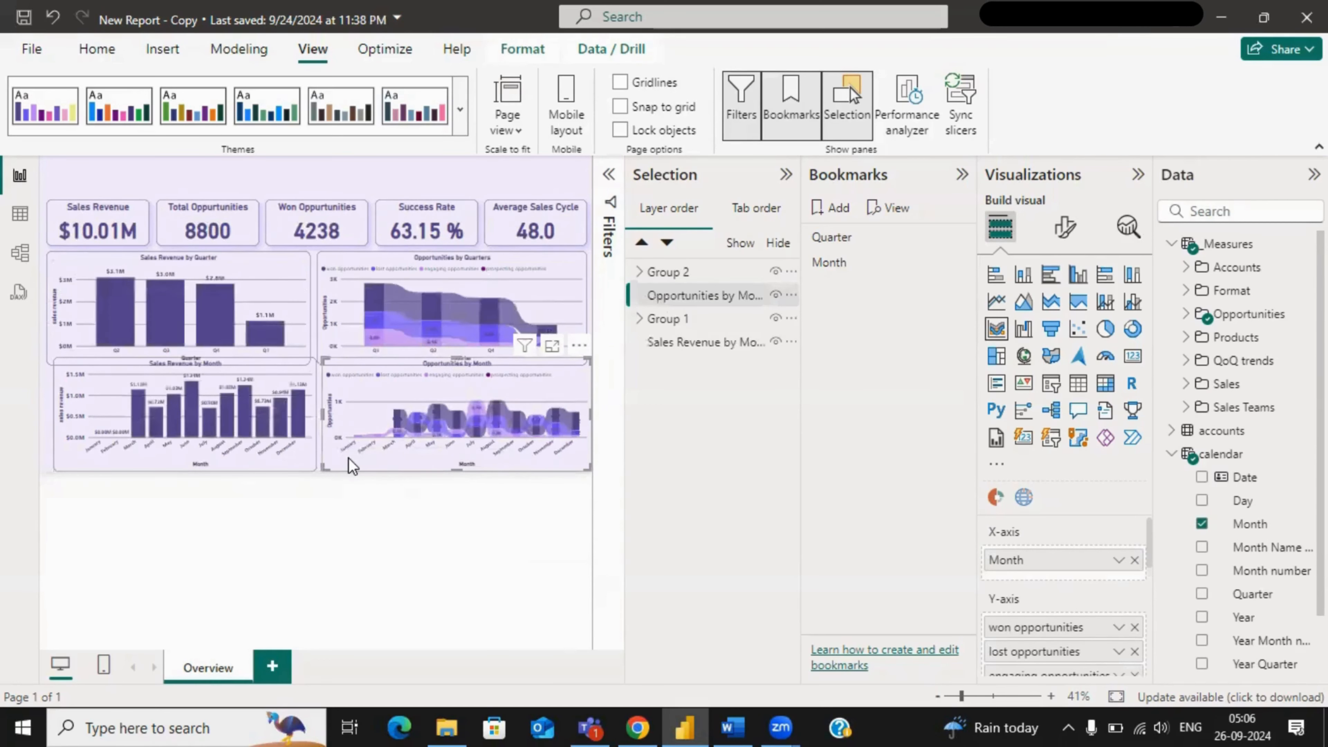
# - Select the Sales Revenue by Month and Opportunities by Month charts together and combine them into a new group
pyautogui.click(306, 459)
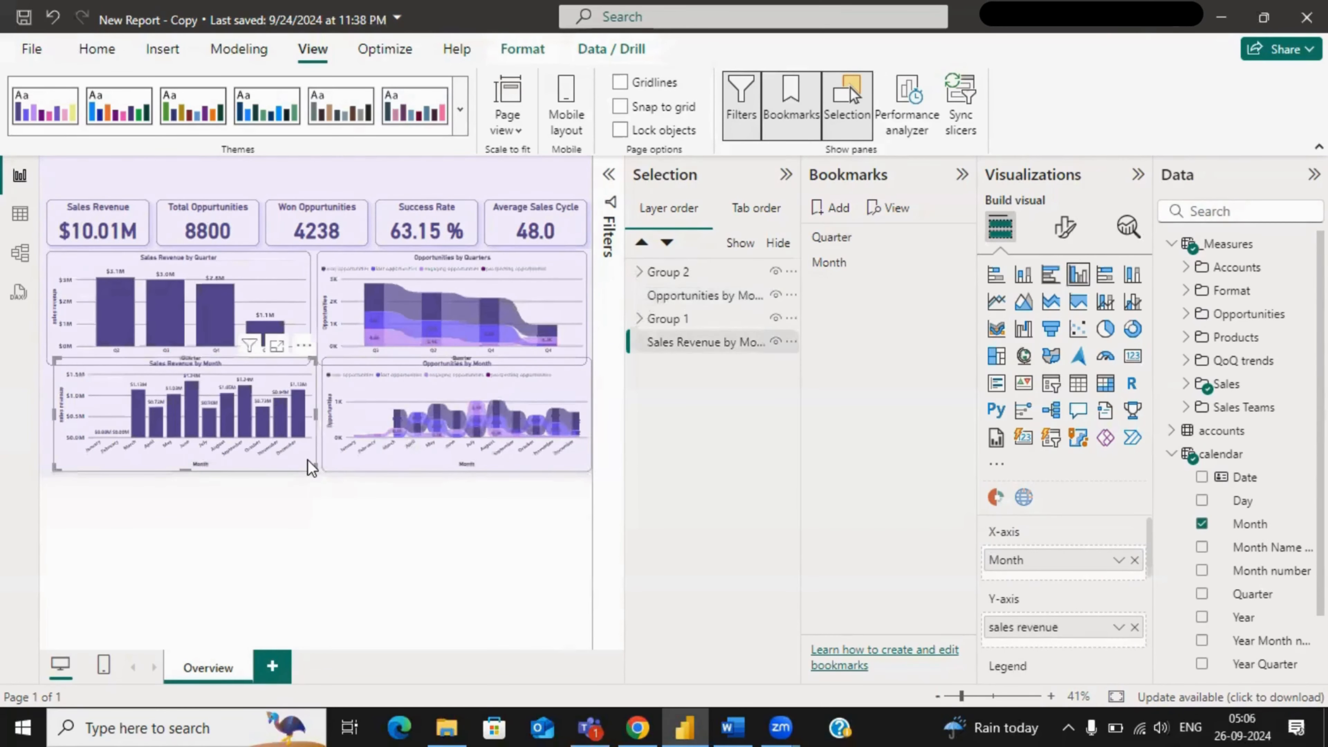
pyautogui.keyDown('ctrl'); pyautogui.click(338, 460); pyautogui.keyUp('ctrl')
pyautogui.rightClick(338, 460)
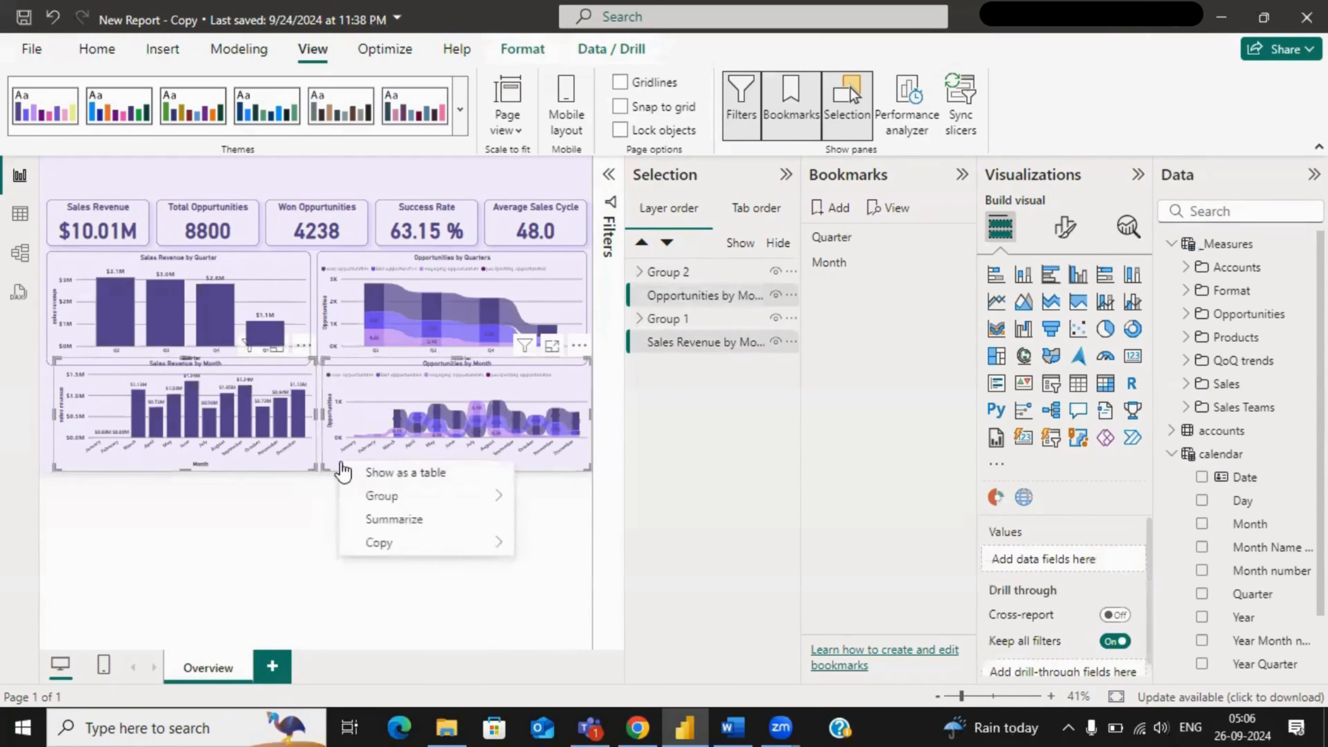
pyautogui.moveTo(389, 494)
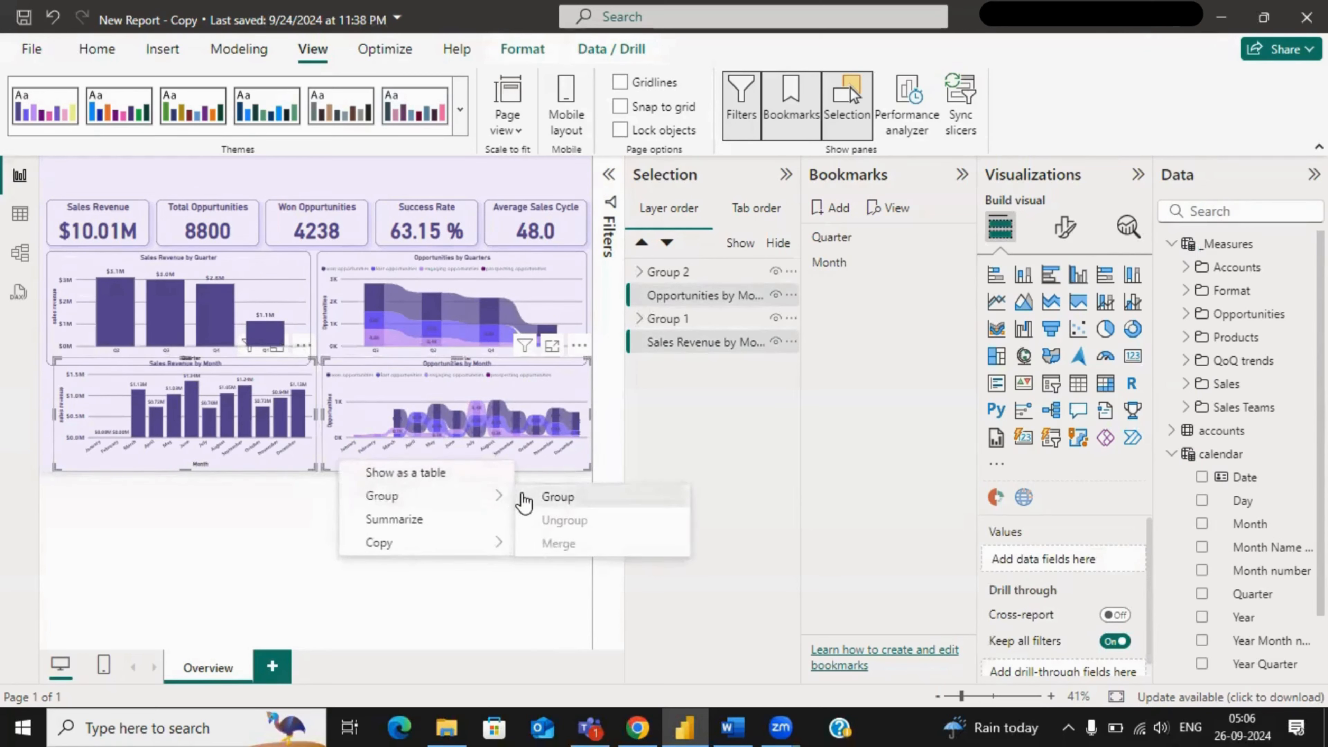
pyautogui.click(543, 497)
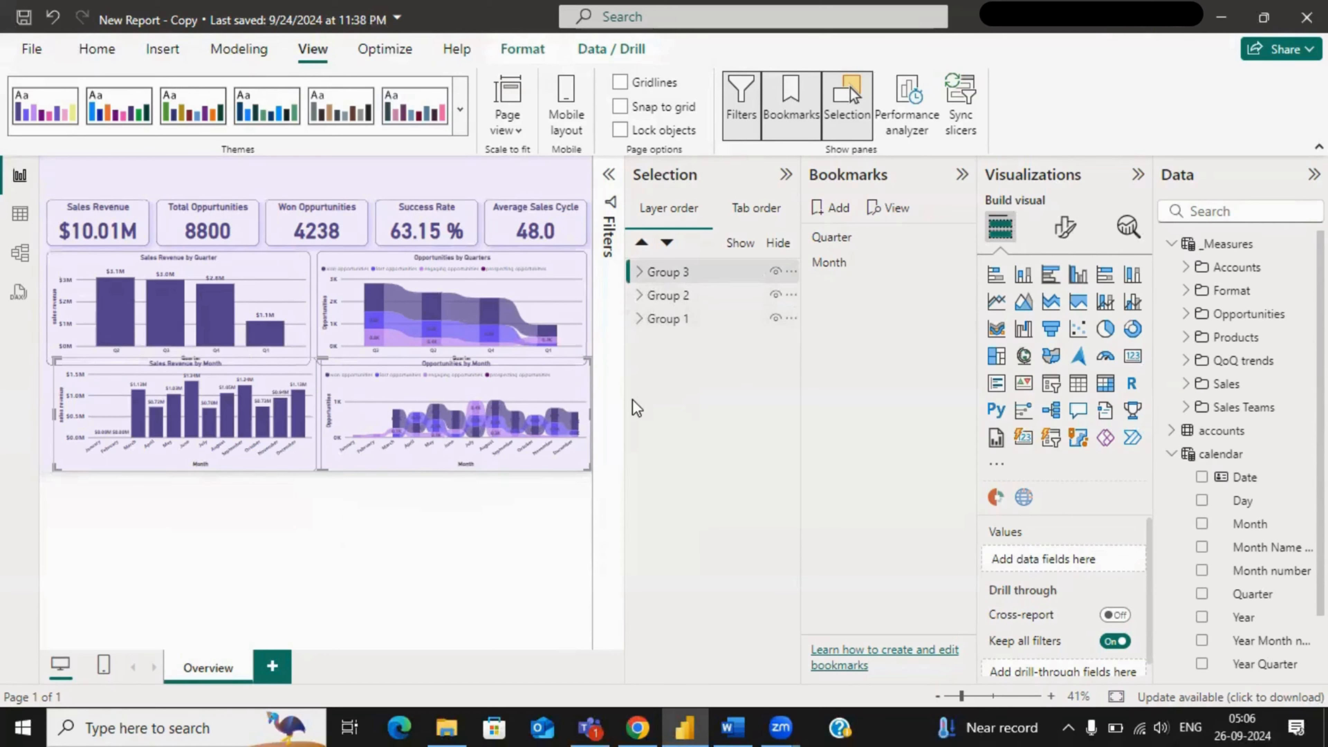
# - Hide the new monthly chart group and update the Quarter bookmark with only the quarterly charts shown
pyautogui.click(840, 242)
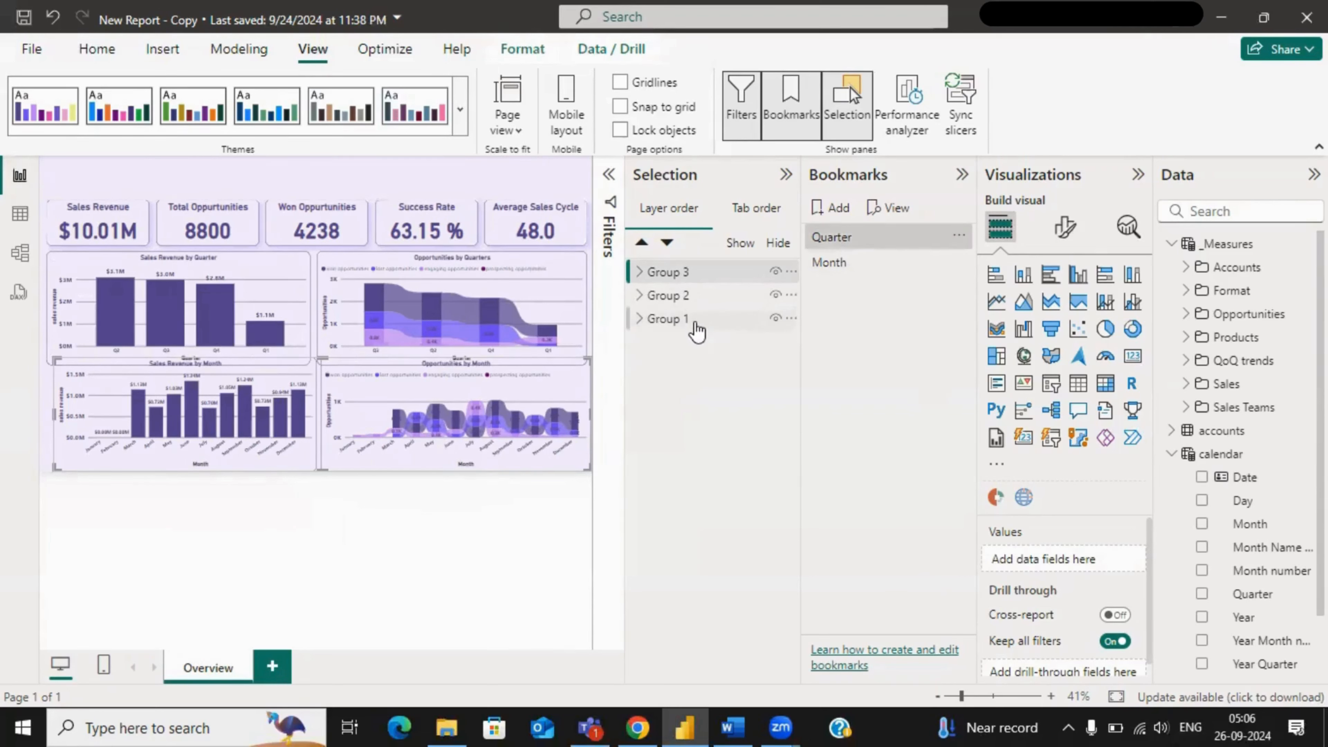
pyautogui.click(776, 271)
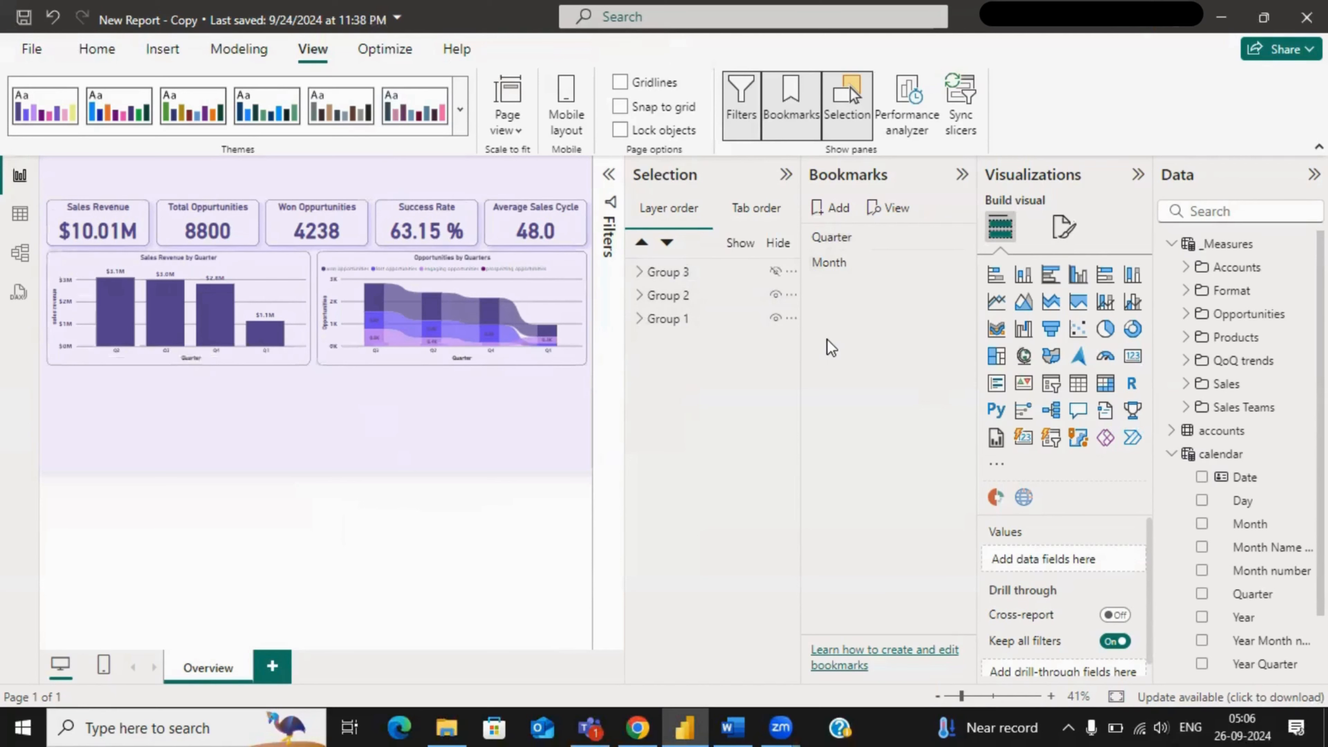
pyautogui.click(959, 235)
pyautogui.click(975, 249)
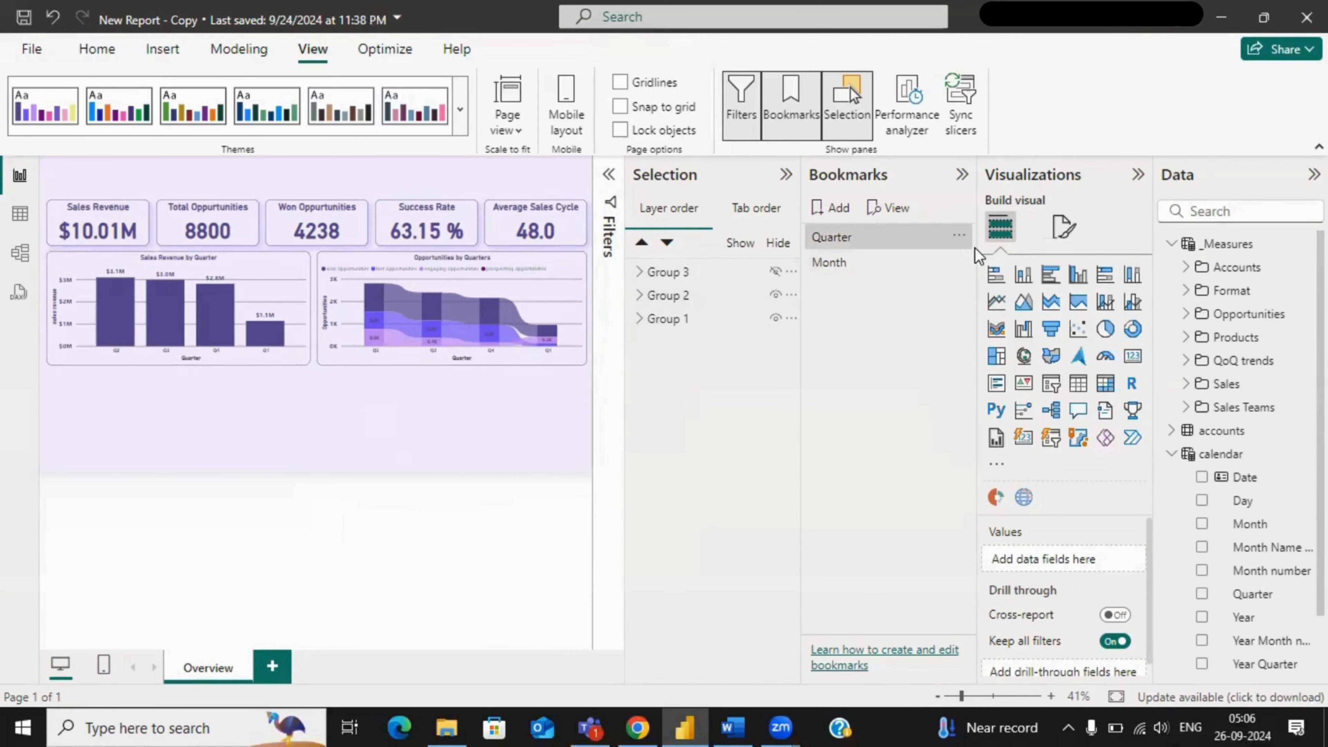
# - Apply the Month bookmark, show both chart groups, and move the monthly group back over the quarterly charts
pyautogui.click(877, 265)
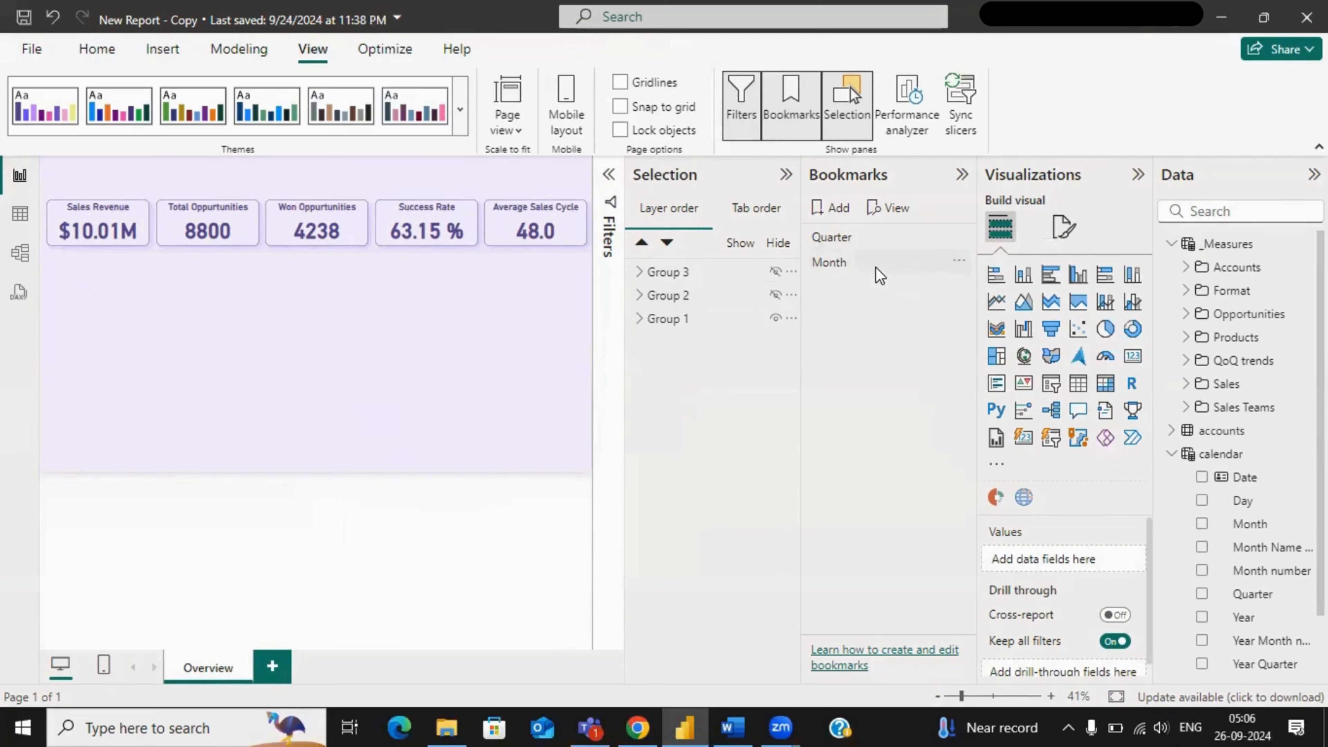
pyautogui.click(775, 295)
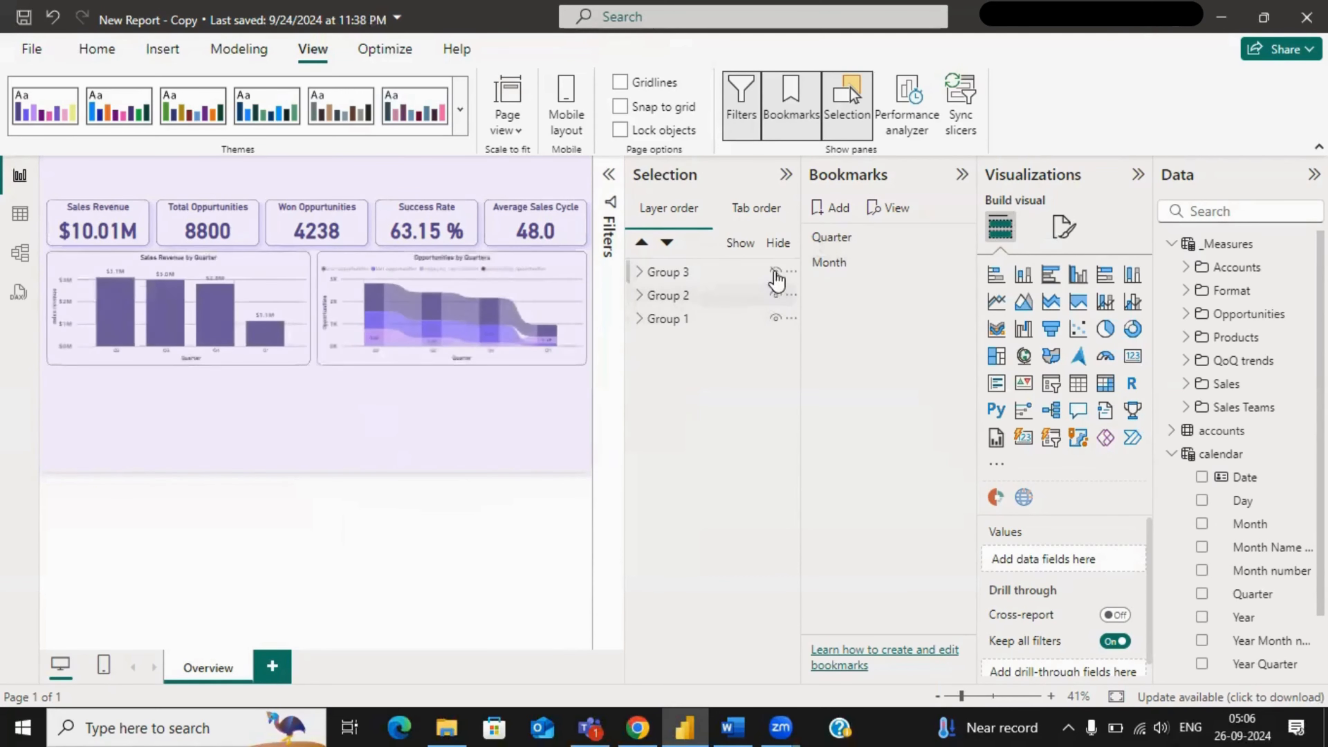
pyautogui.click(776, 271)
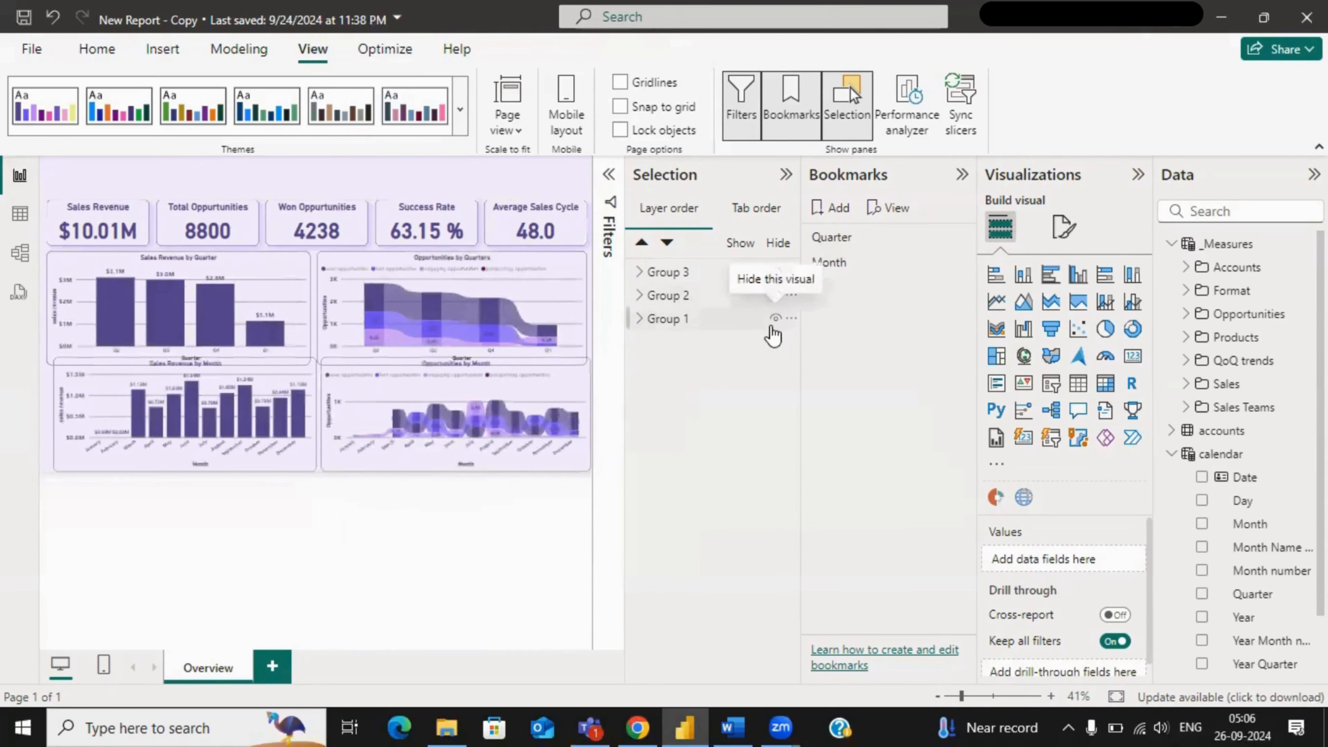
pyautogui.click(775, 295)
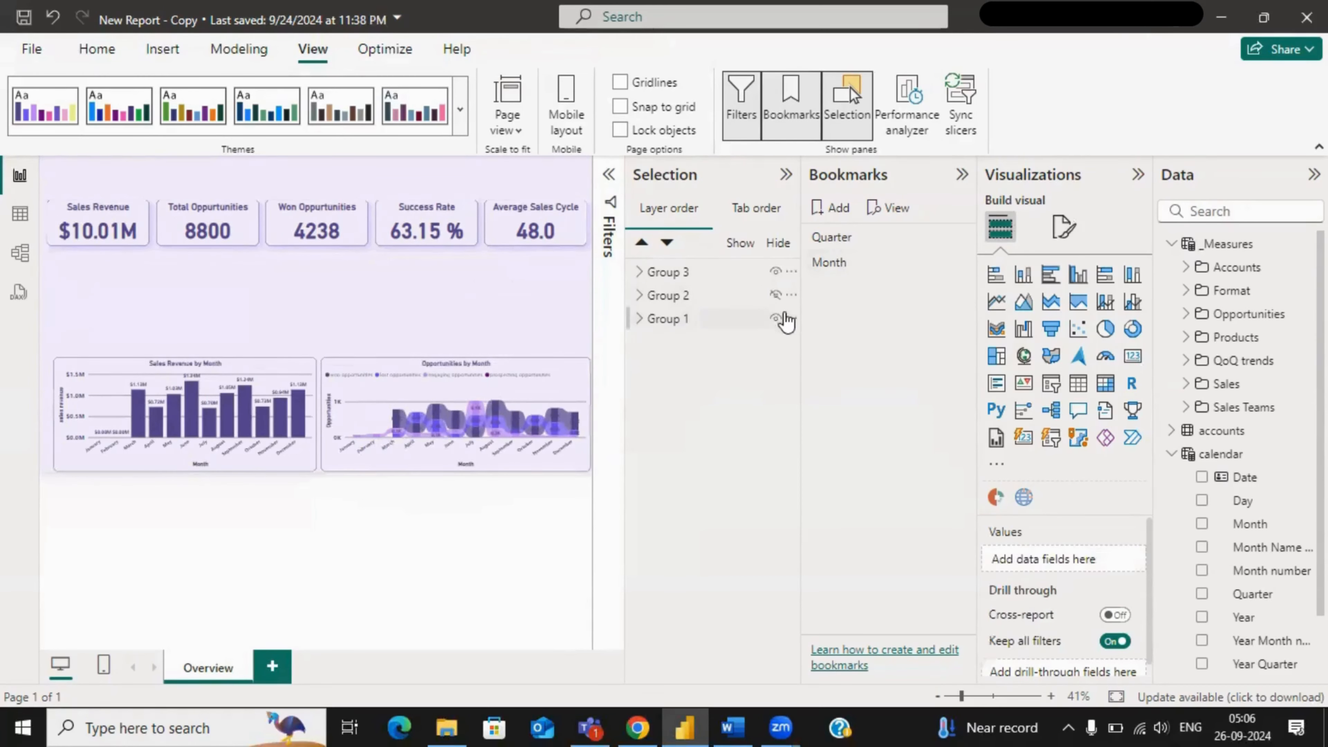
pyautogui.click(775, 295)
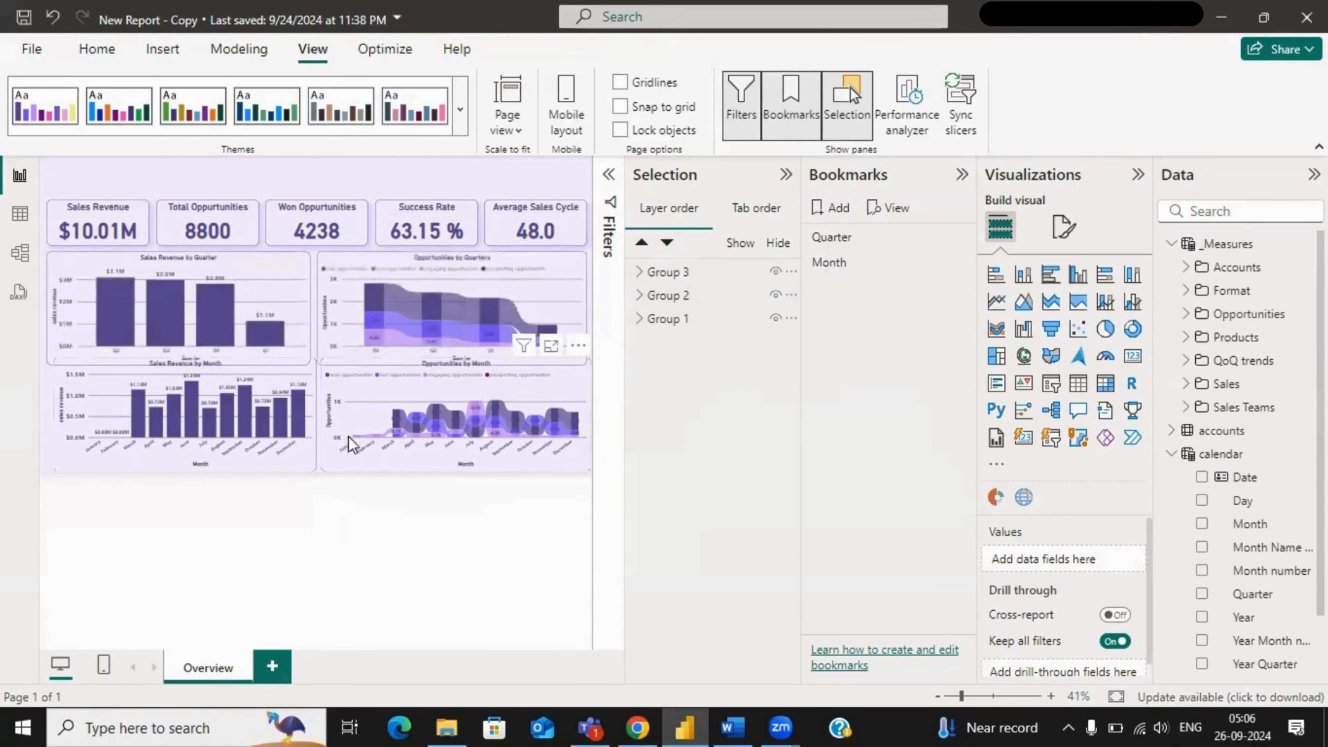
pyautogui.moveTo(347, 461); pyautogui.dragTo(341, 357)
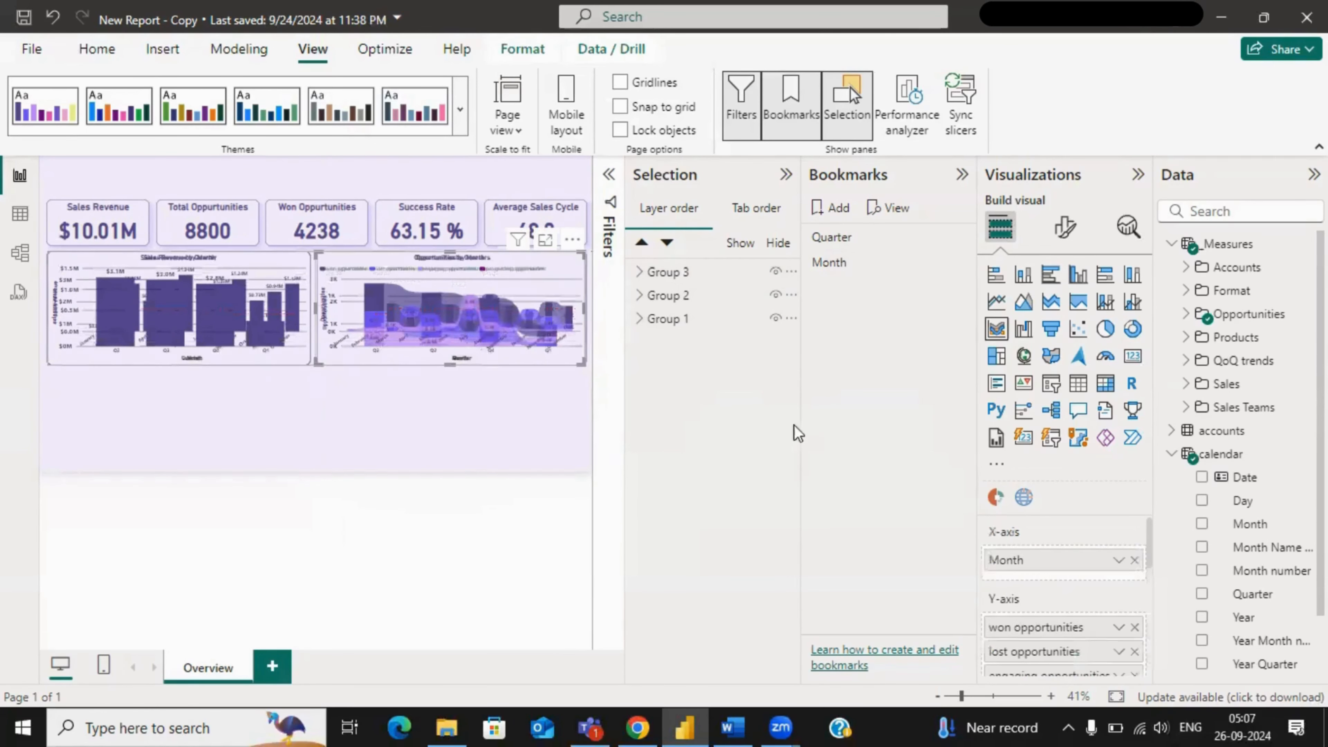
# - Hide the quarterly chart group, update the Month bookmark with this view, and test switching between the Quarter and Month bookmarks
pyautogui.click(853, 279)
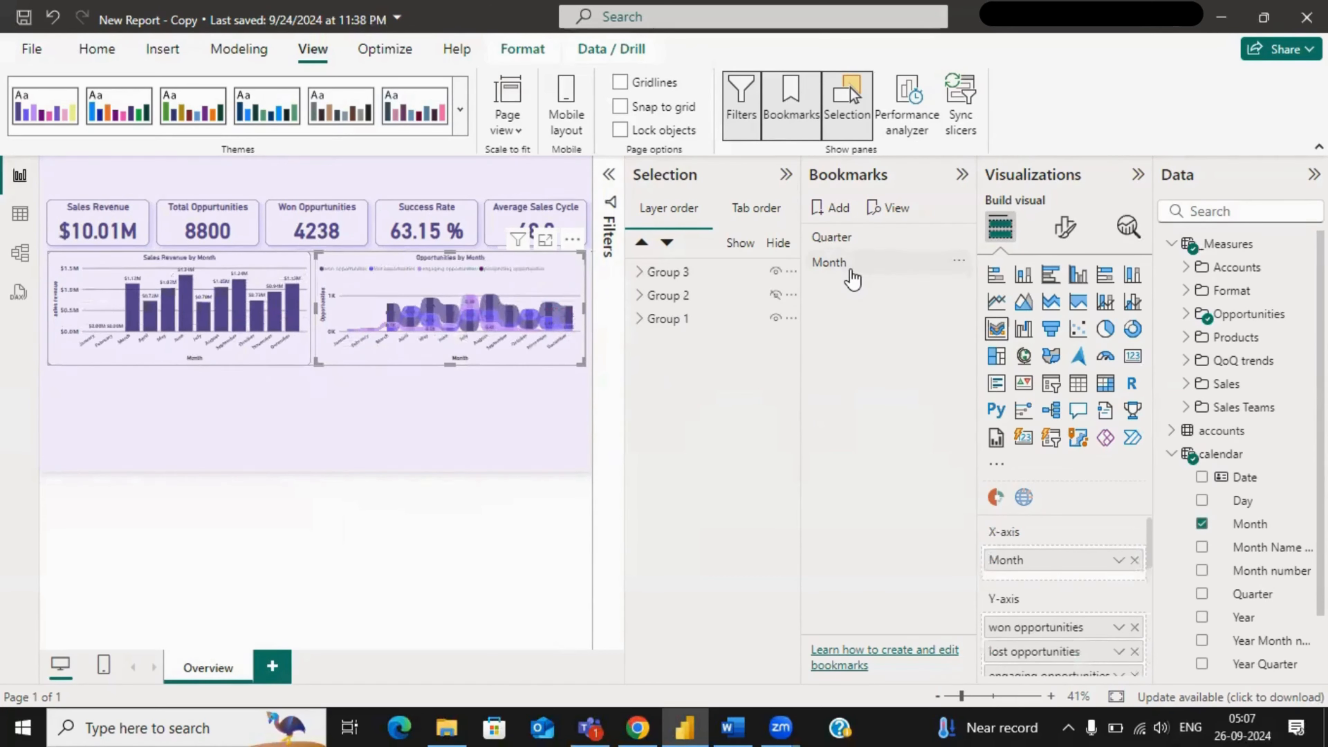
pyautogui.click(852, 277)
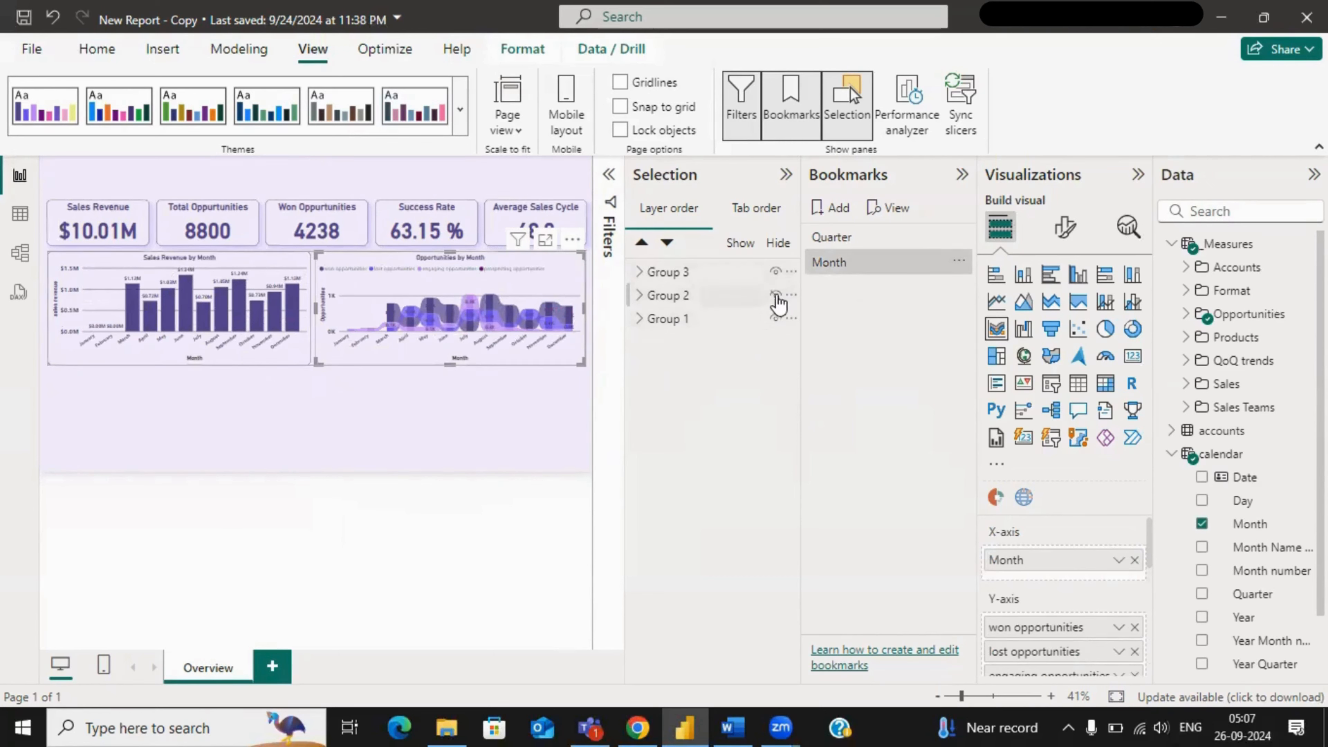
pyautogui.click(960, 261)
pyautogui.click(986, 280)
pyautogui.click(830, 236)
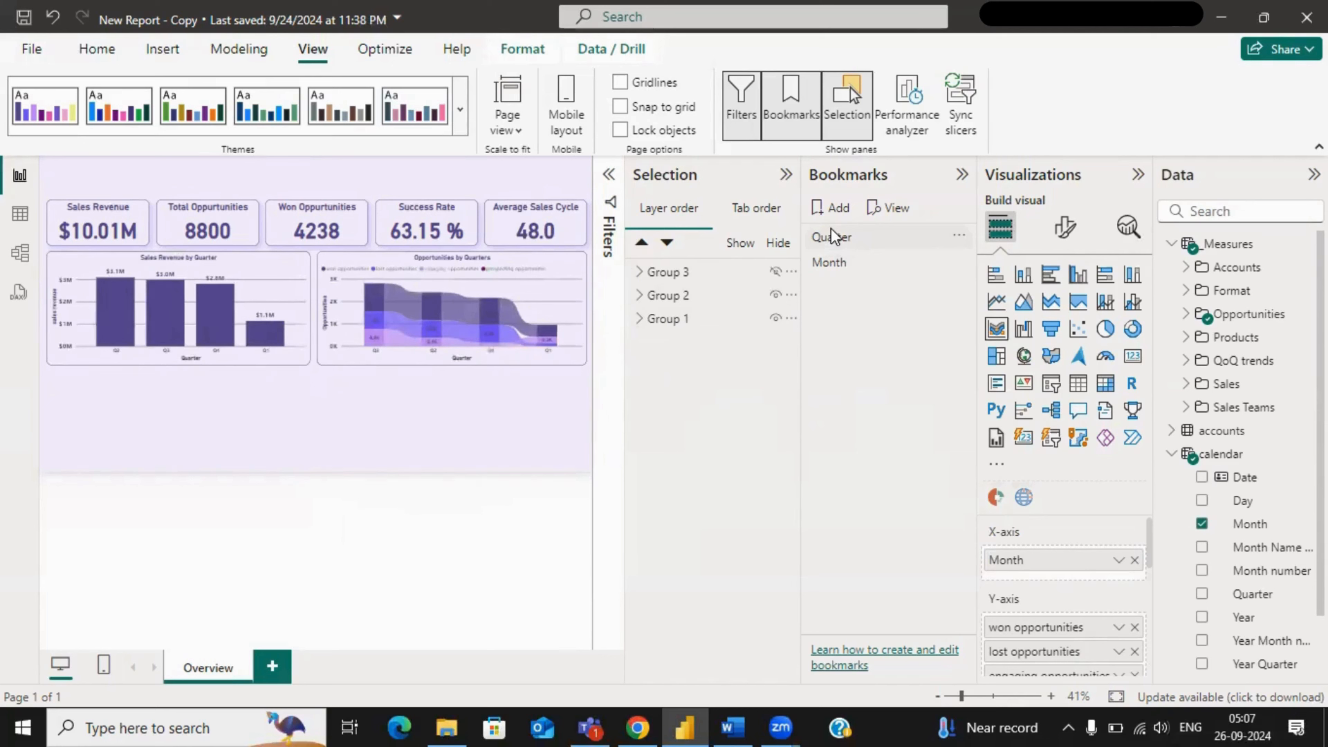
pyautogui.click(844, 264)
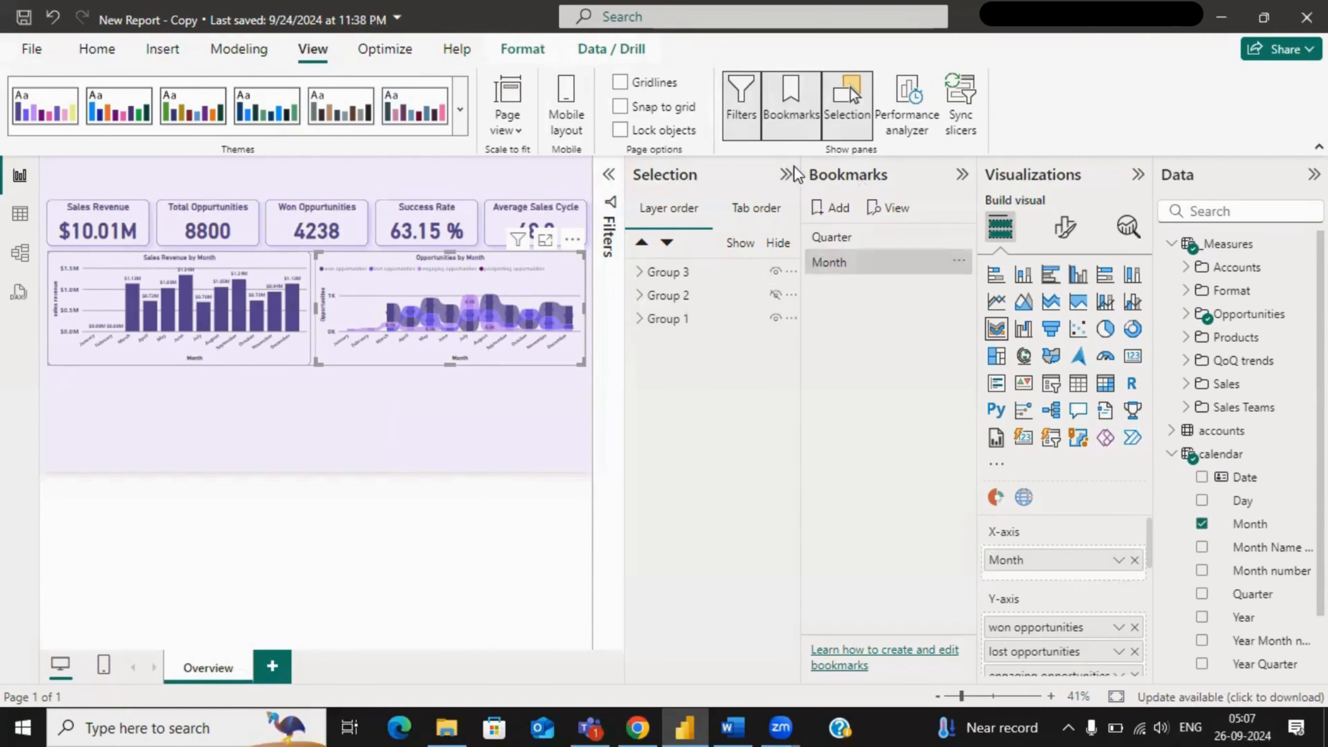
# - Collapse the Selection and Bookmarks panes and insert a blank button on the Overview page
pyautogui.click(784, 175)
pyautogui.click(962, 174)
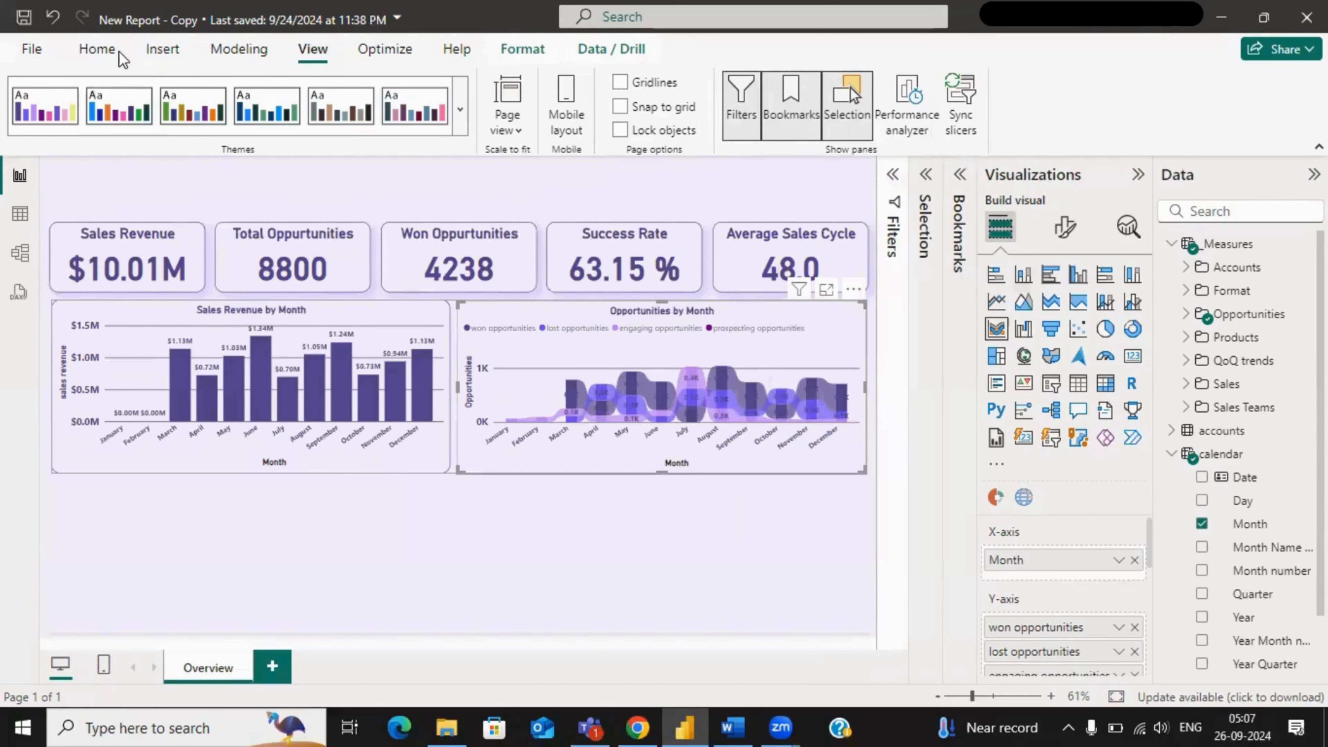
pyautogui.click(176, 52)
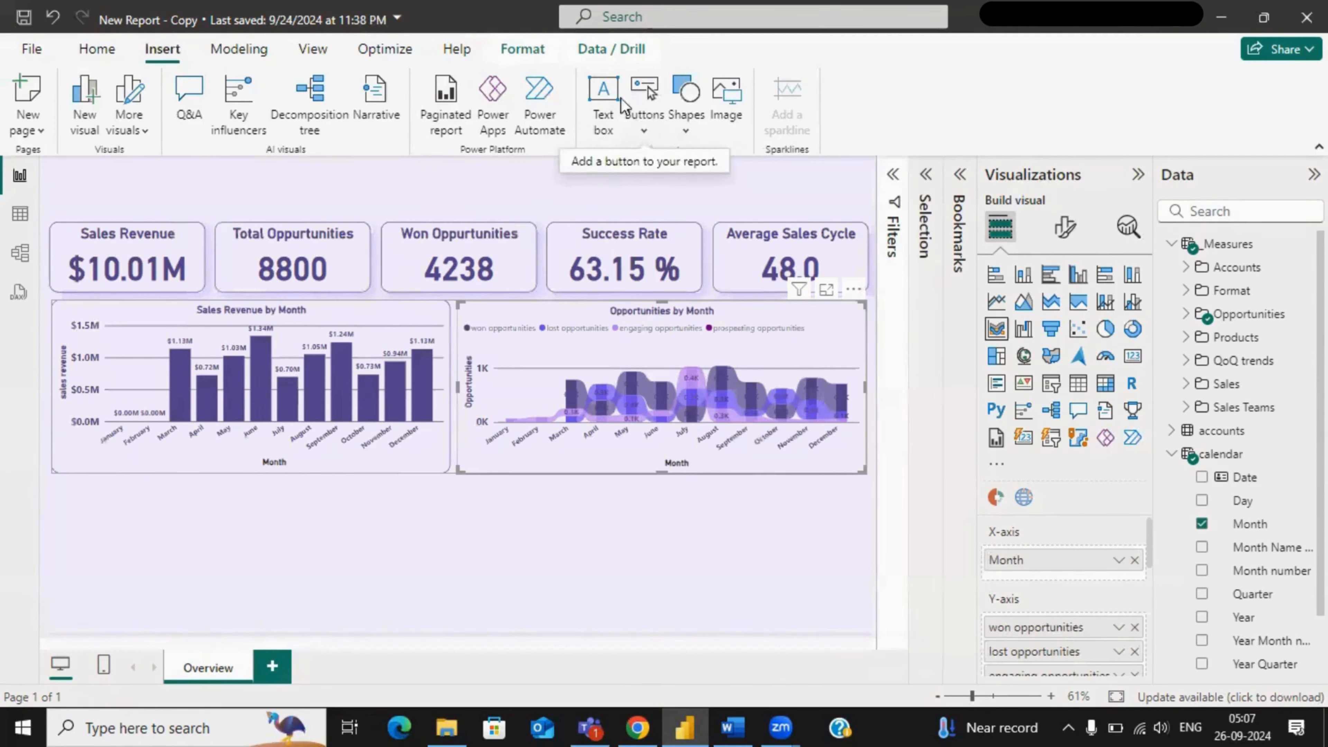
pyautogui.click(643, 131)
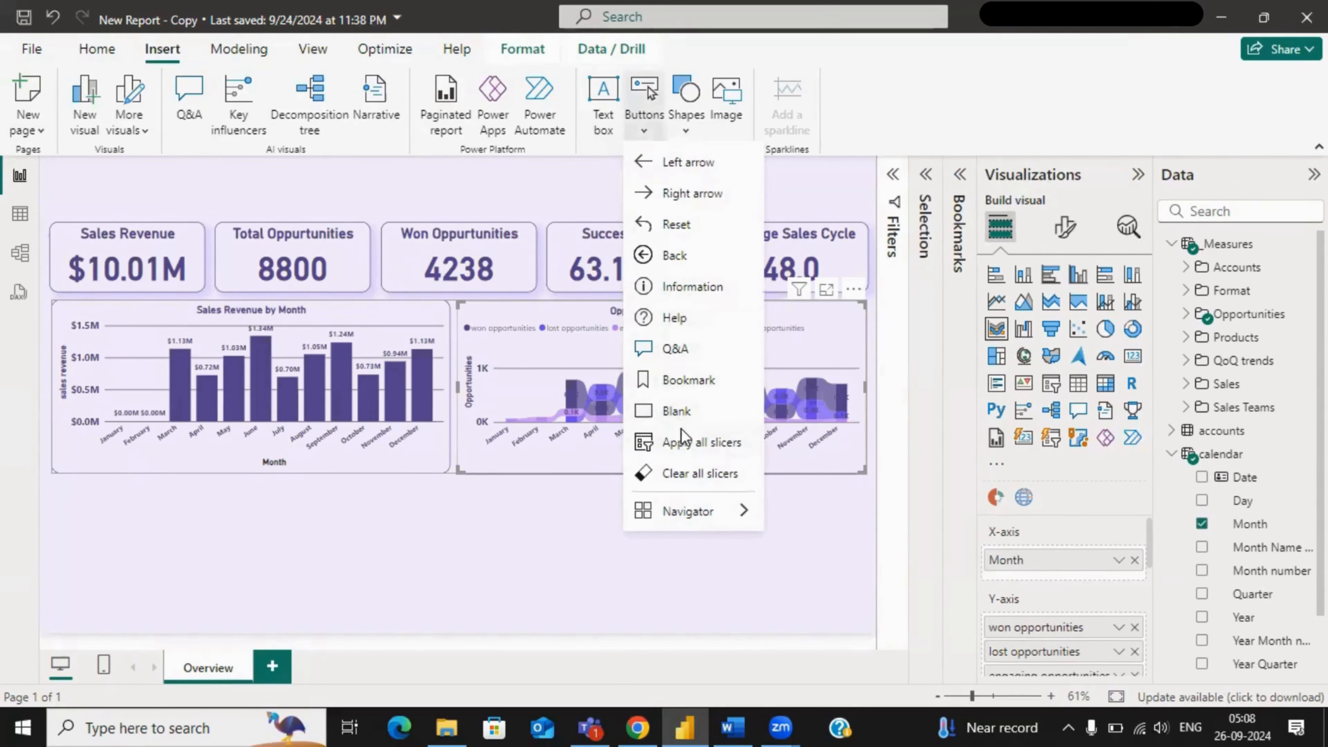
pyautogui.moveTo(691, 511)
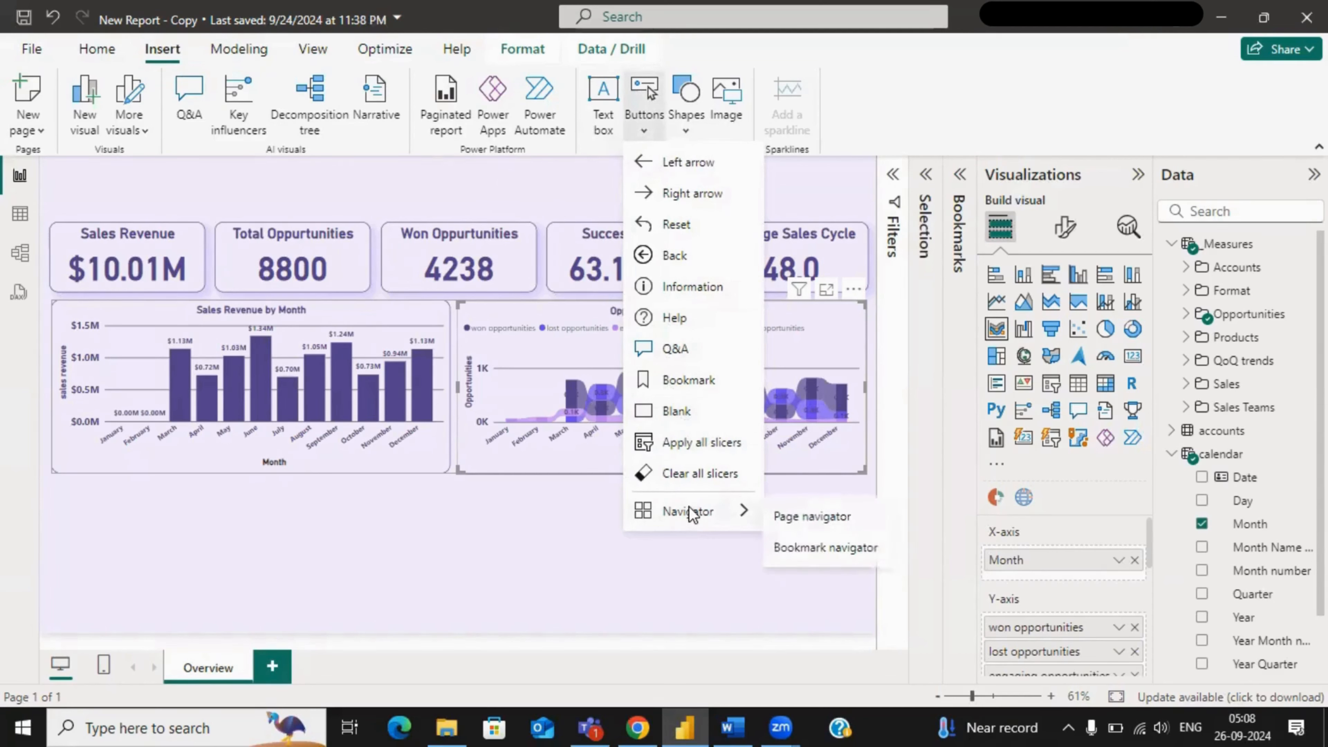
pyautogui.click(676, 413)
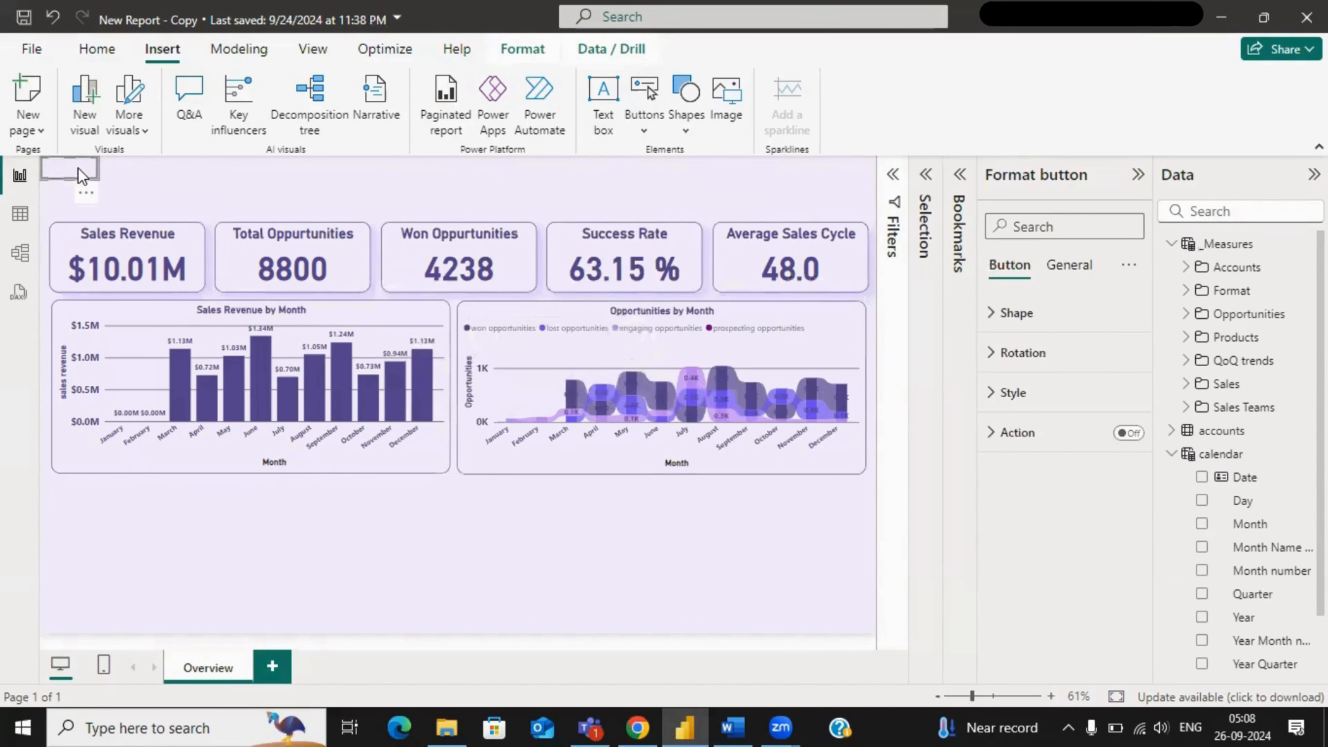
# - Apply the Quarter bookmark and move the blank button into the upper-left corner of the sales revenue chart
pyautogui.moveTo(81, 175); pyautogui.dragTo(161, 319)
pyautogui.click(349, 504)
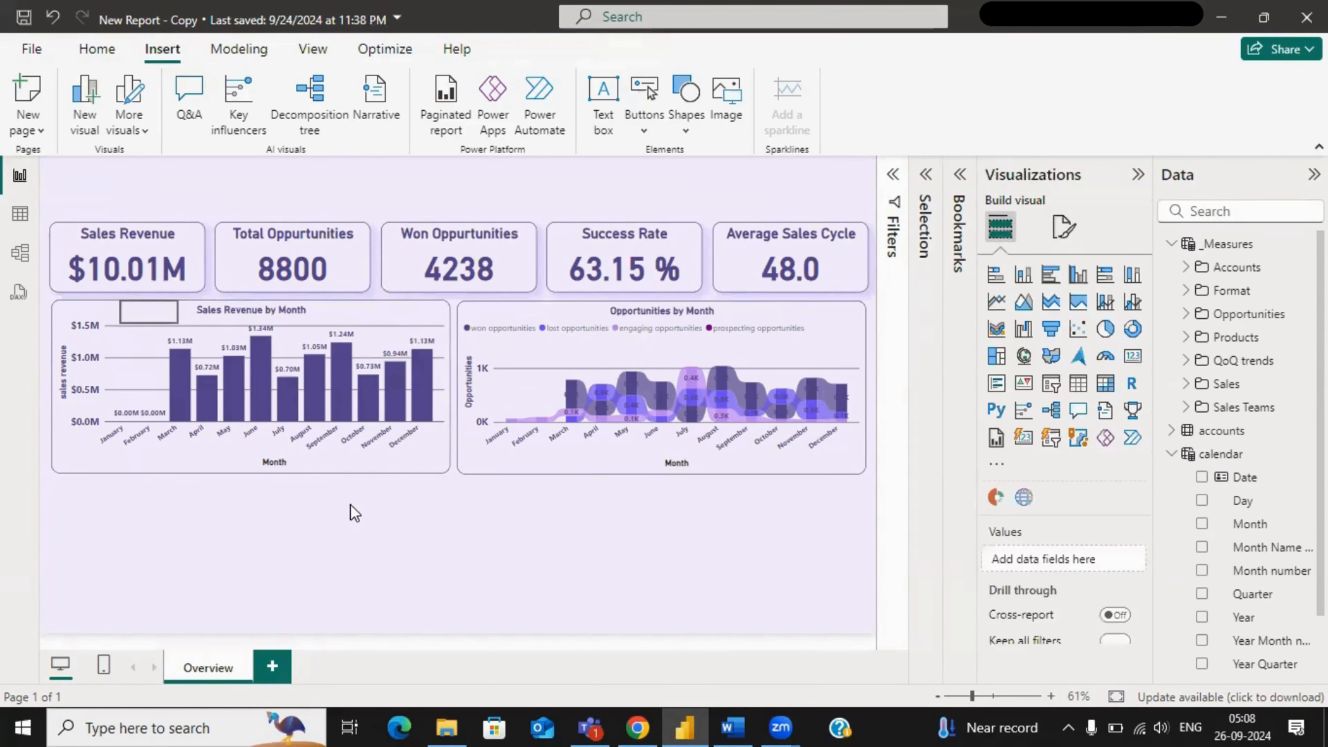
pyautogui.click(171, 318)
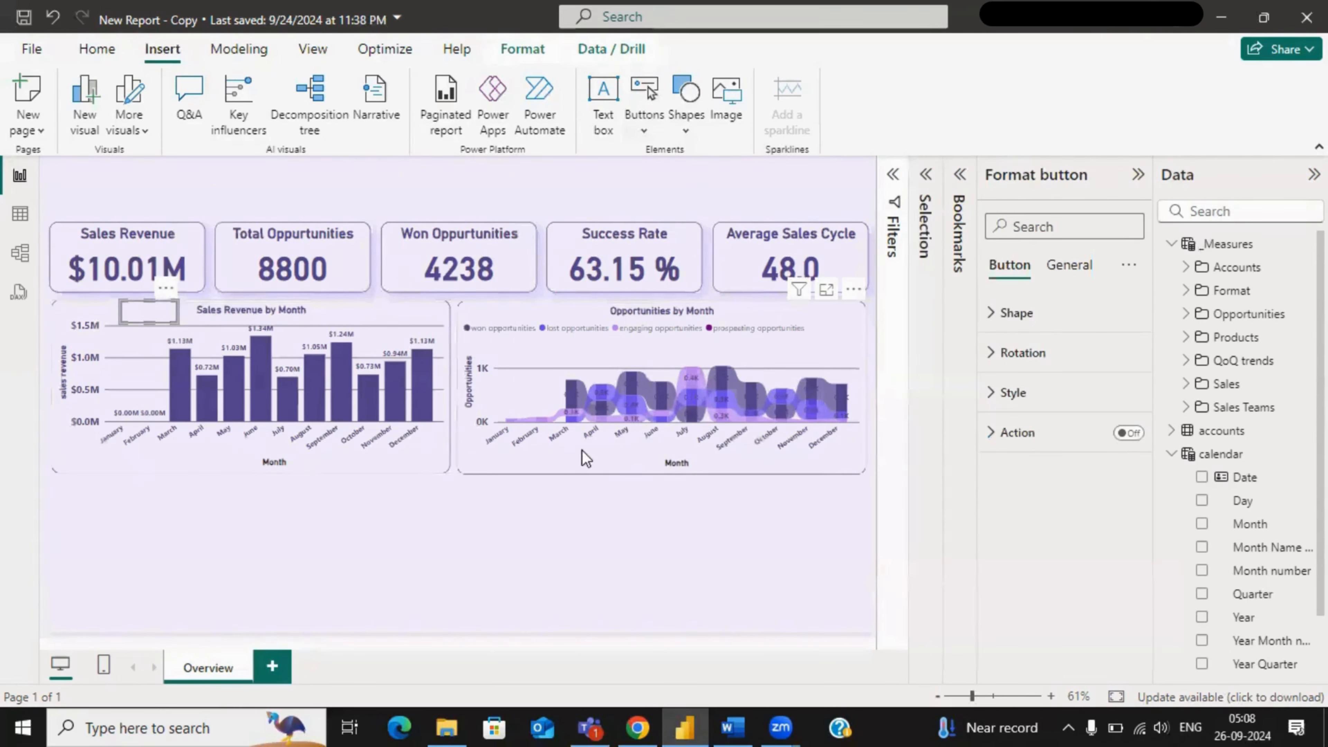
pyautogui.click(955, 189)
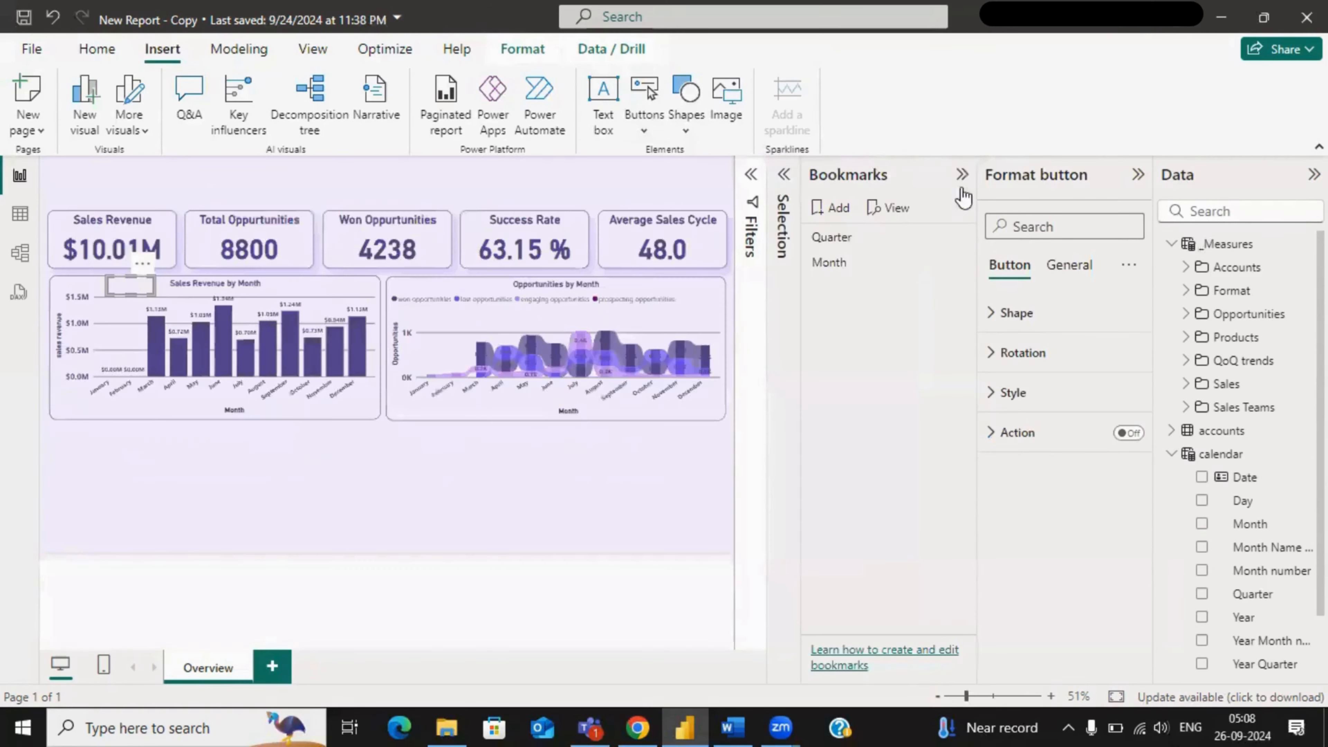
pyautogui.click(844, 239)
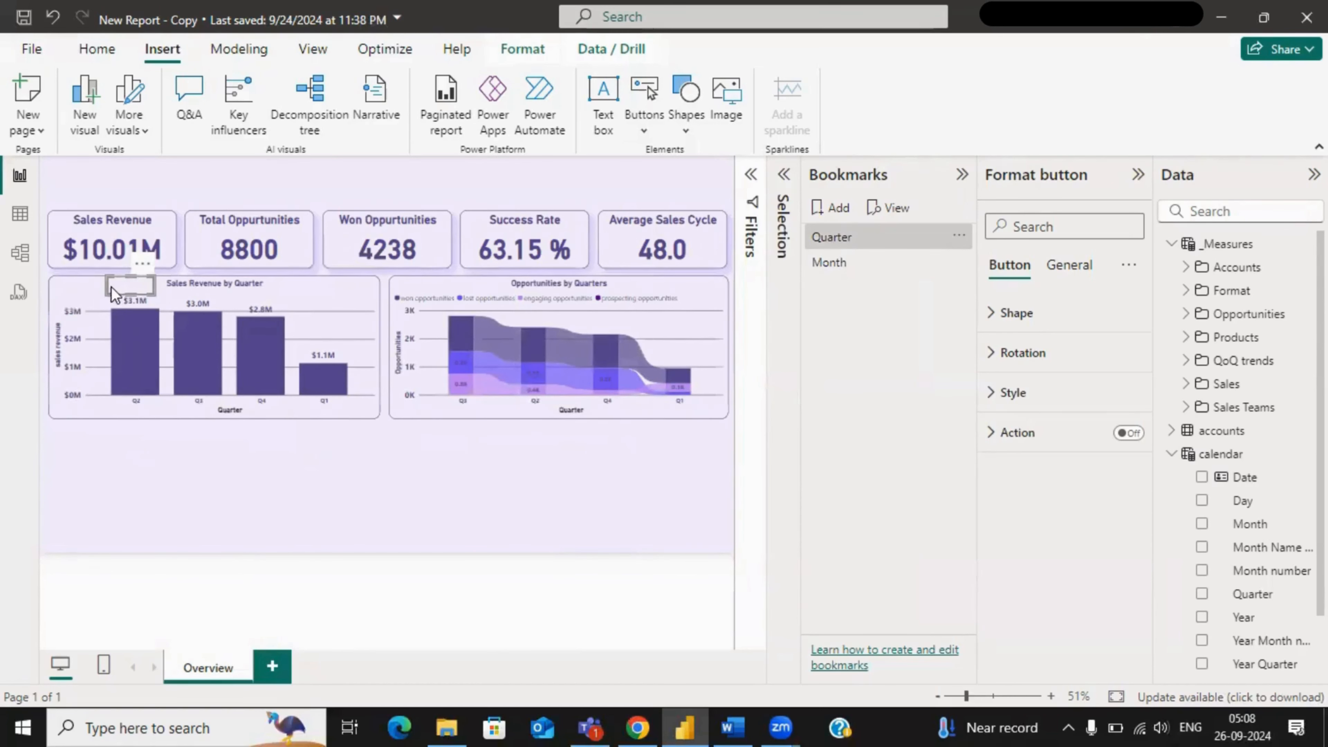
pyautogui.moveTo(111, 287); pyautogui.dragTo(66, 287)
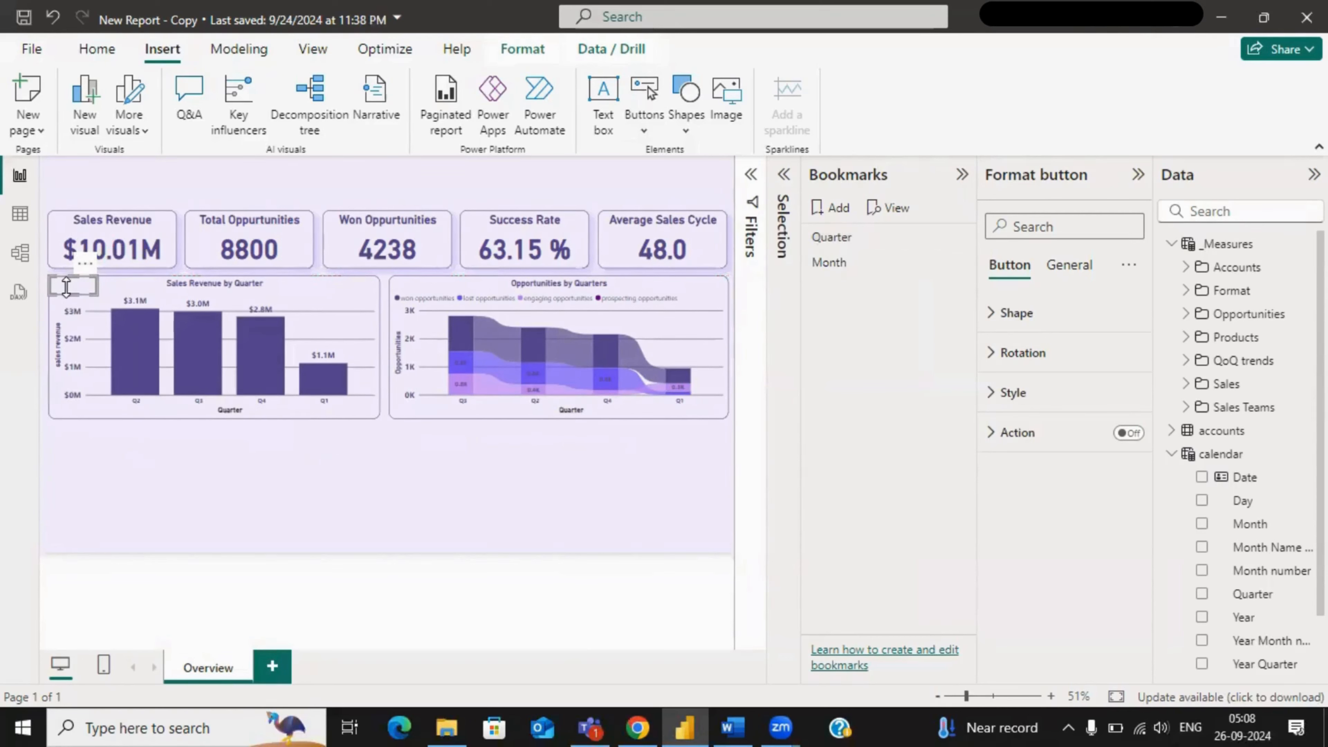
# - Duplicate the blank button and place the copy directly beside the first one, aligned with its edge
pyautogui.moveTo(82, 284); pyautogui.dragTo(124, 283)
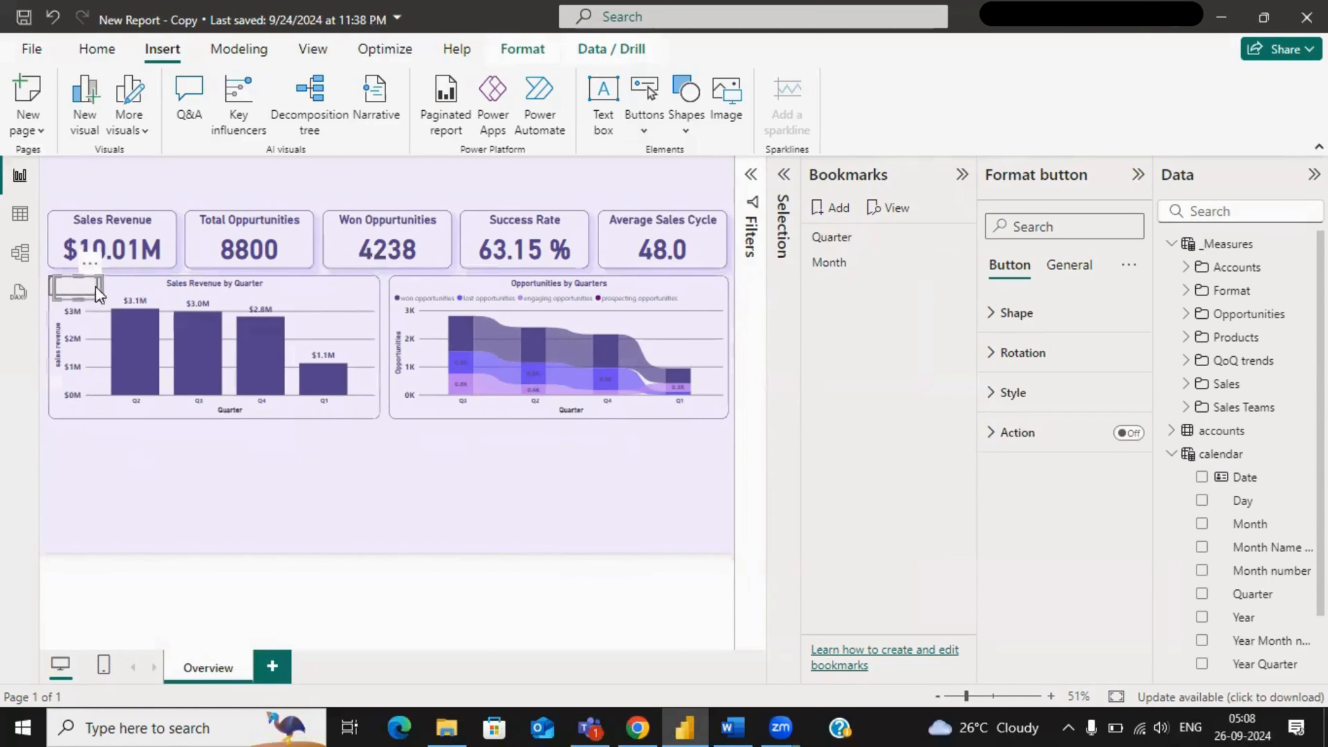
pyautogui.moveTo(96, 287); pyautogui.dragTo(128, 285)
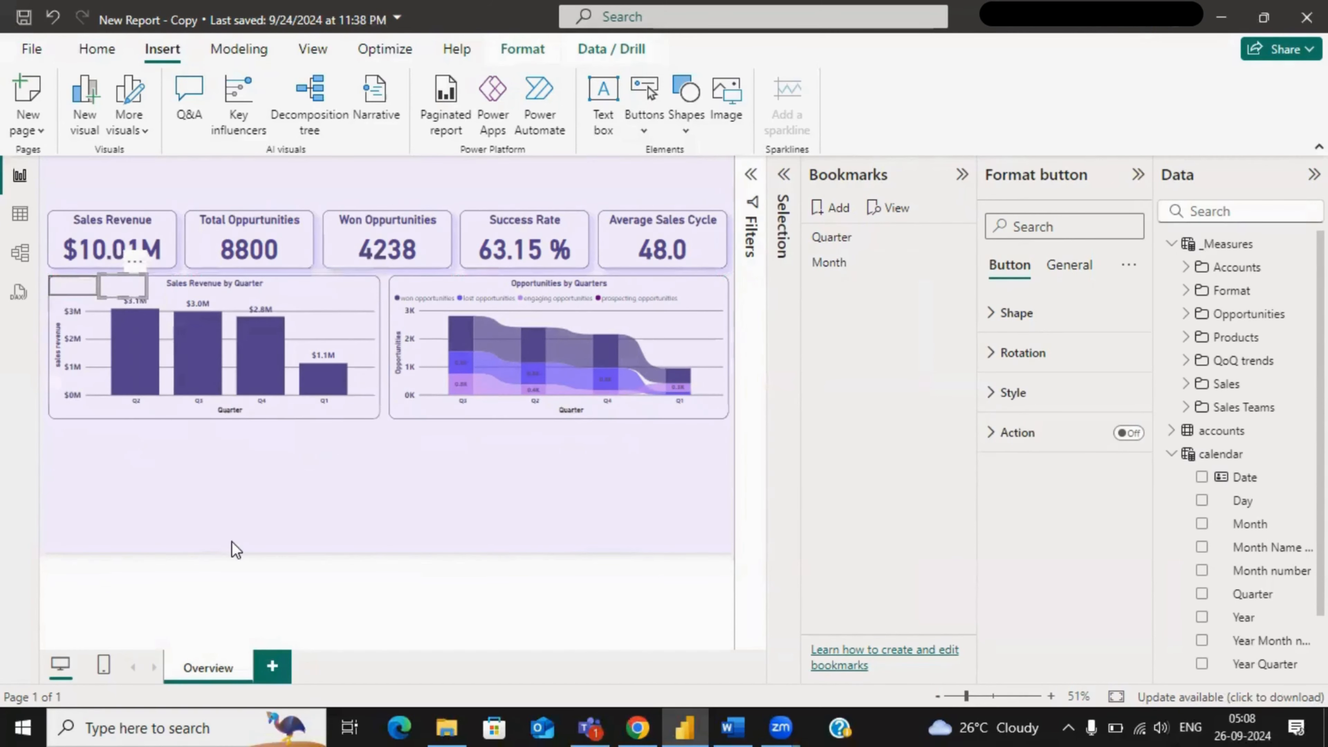
pyautogui.click(231, 546)
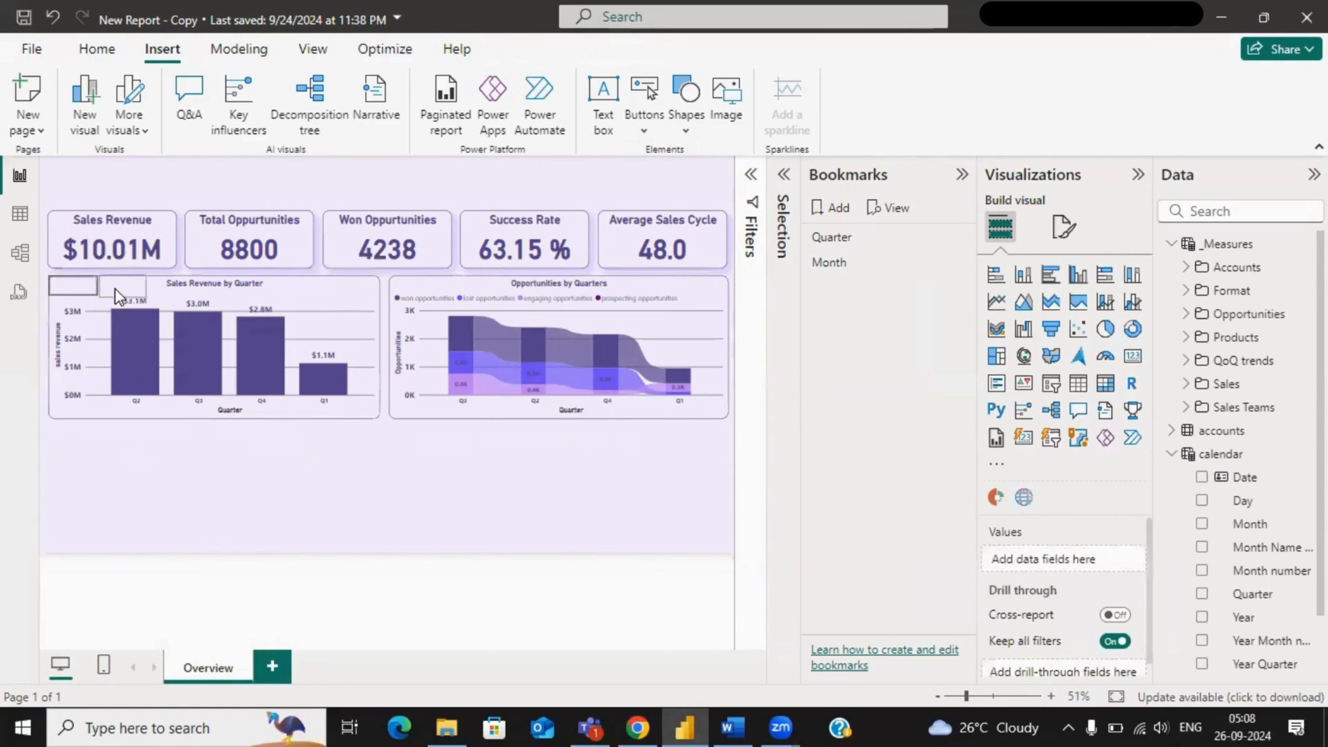
pyautogui.click(129, 291)
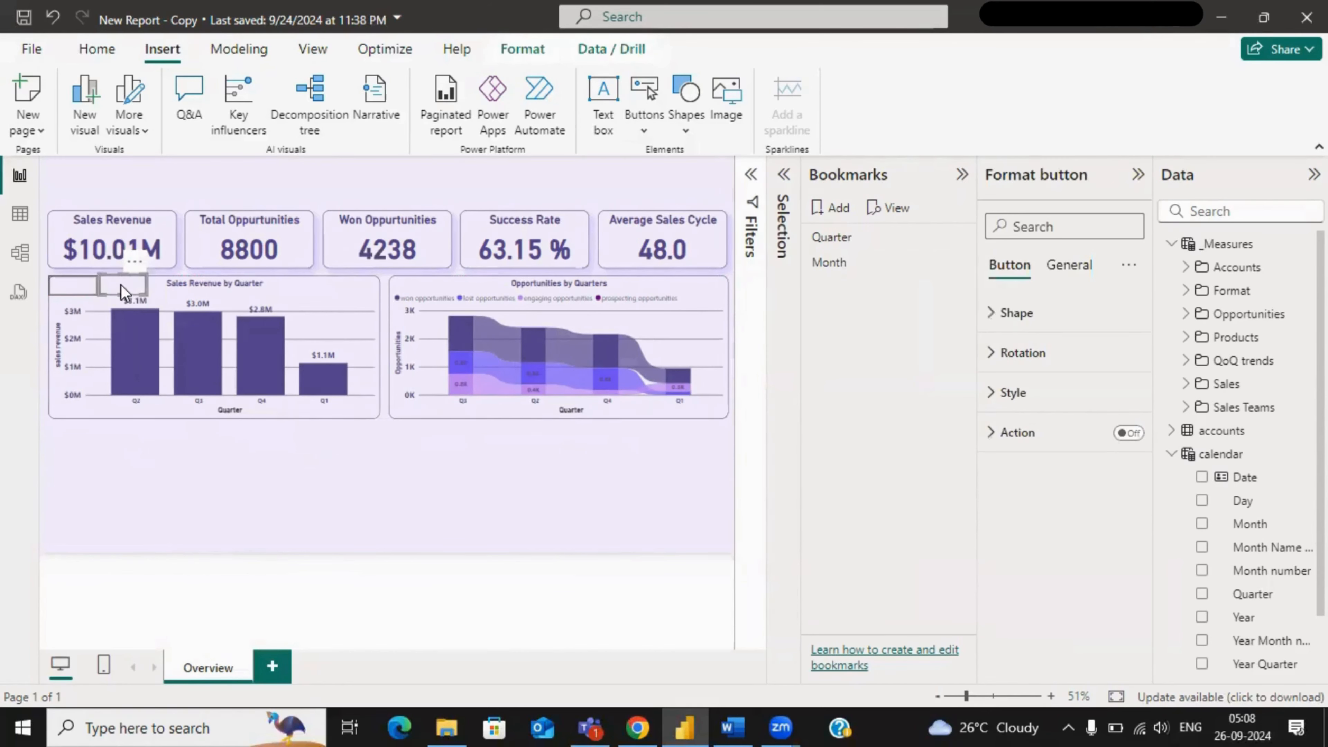
pyautogui.moveTo(123, 275); pyautogui.dragTo(123, 277)
pyautogui.click(171, 451)
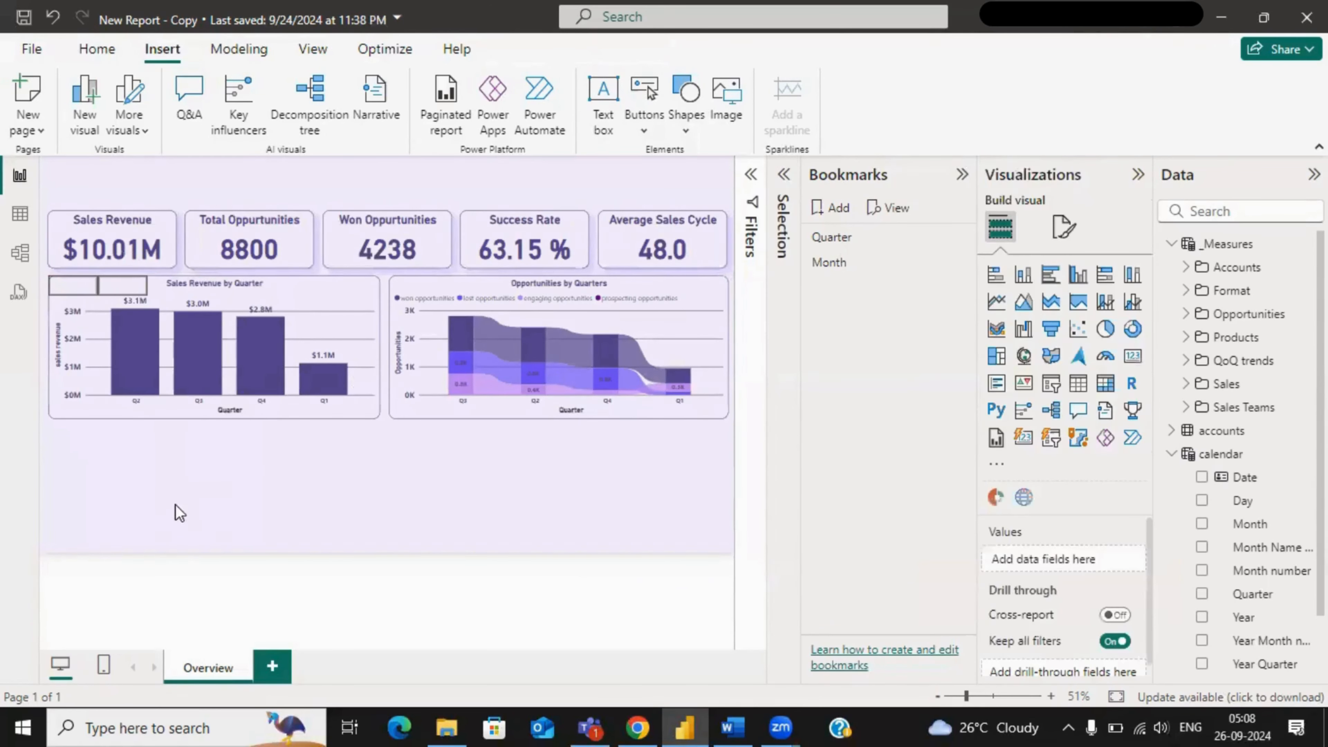
# - Try labelling the first button by turning on its title and setting the title text to Quarter
pyautogui.click(72, 285)
pyautogui.click(1081, 266)
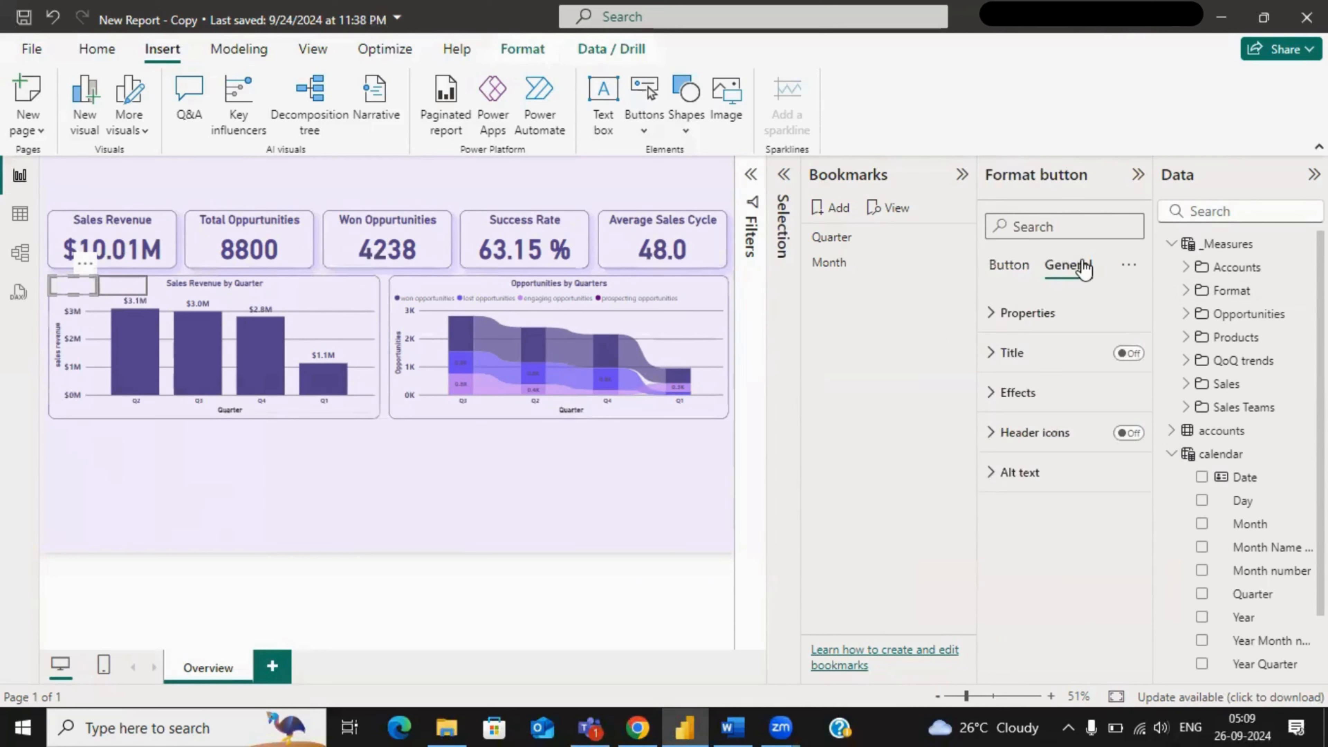
pyautogui.click(1009, 353)
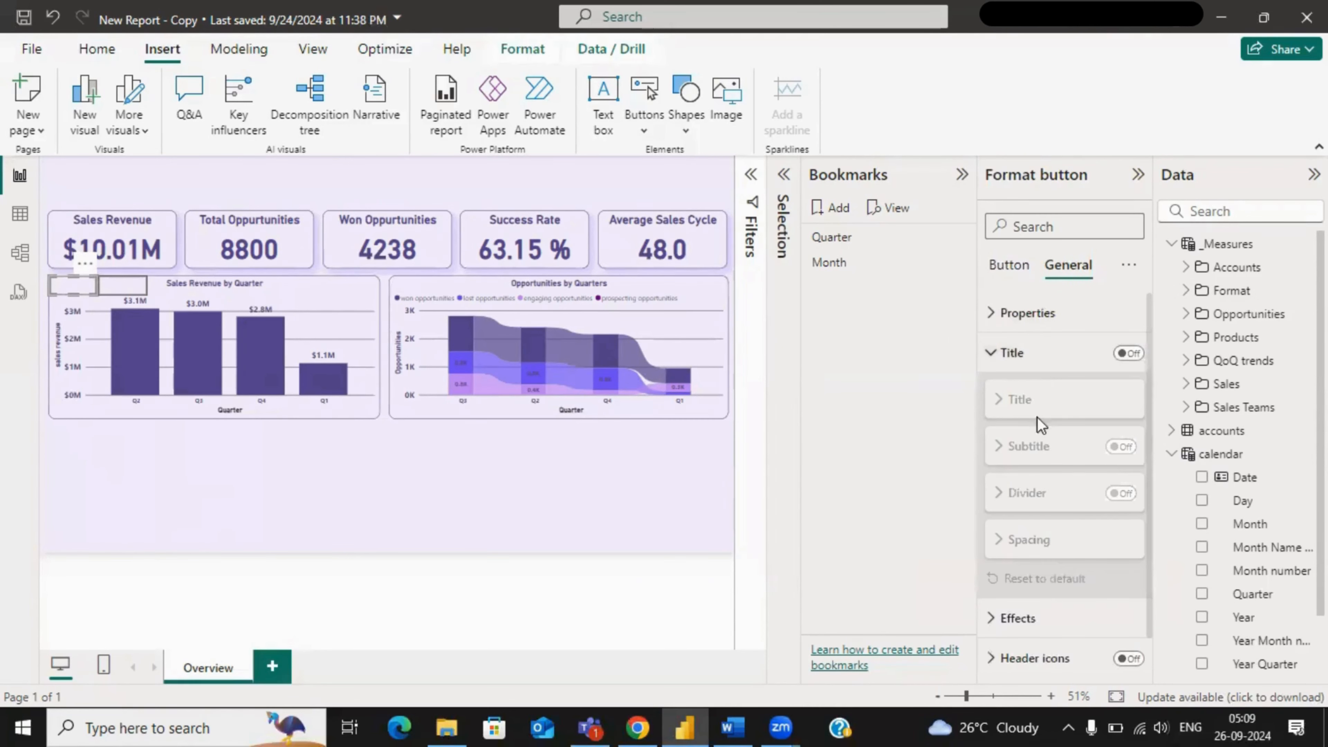
pyautogui.click(1128, 353)
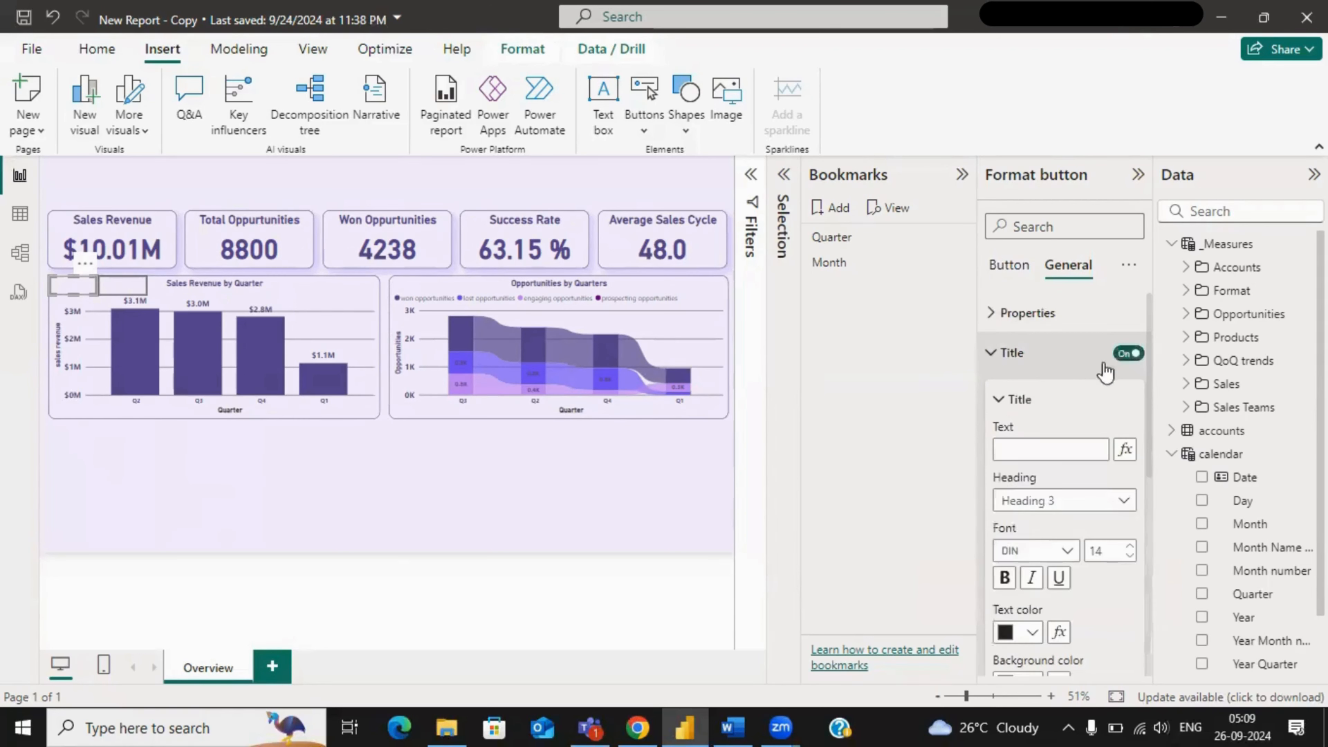
pyautogui.click(1026, 450)
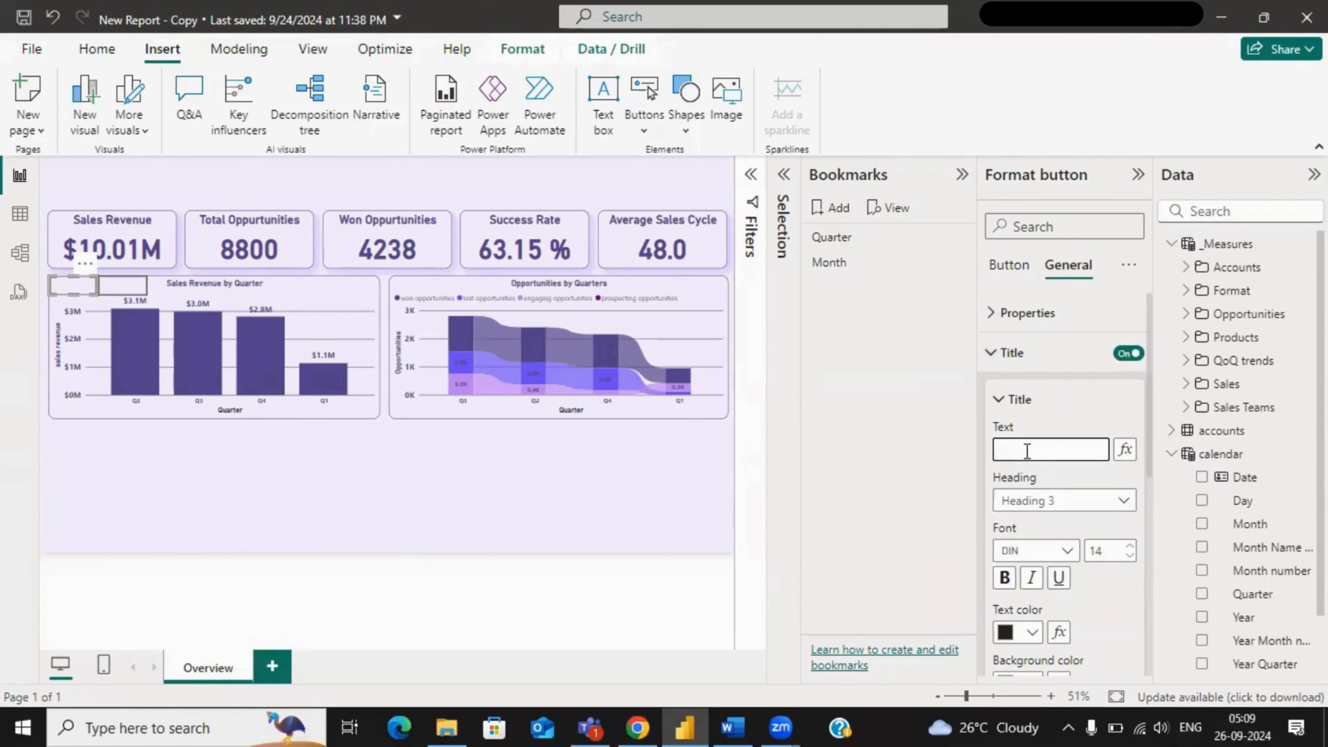
pyautogui.write('Quarter')
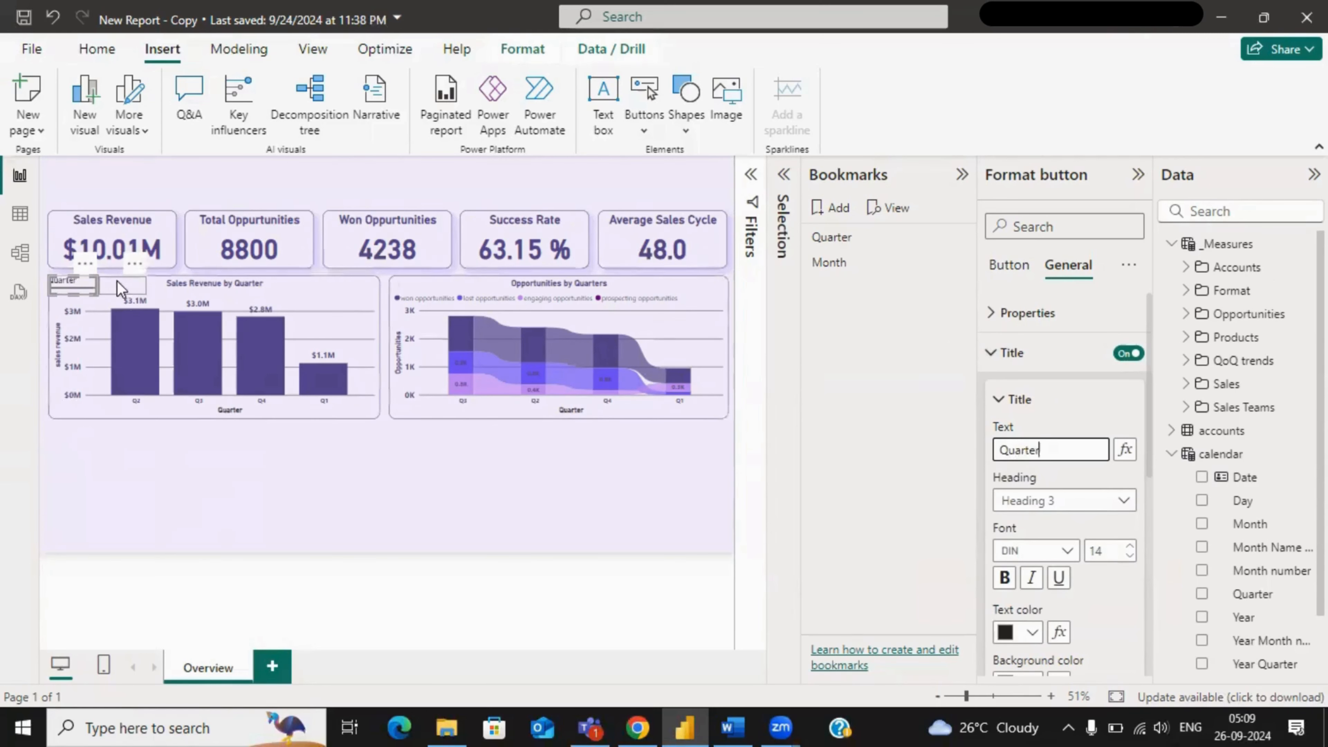
# - Make the first button's title bold and dark purple, and center it horizontally
pyautogui.click(1005, 577)
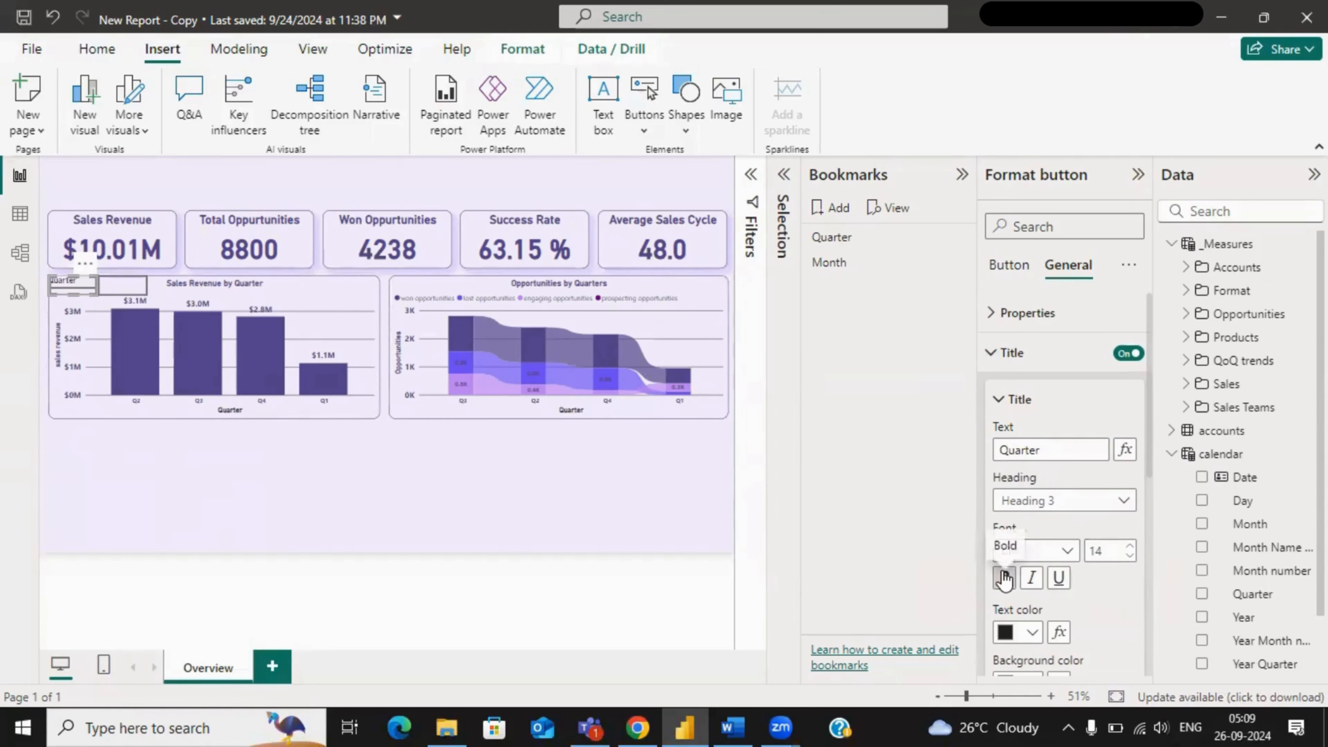
pyautogui.click(1004, 577)
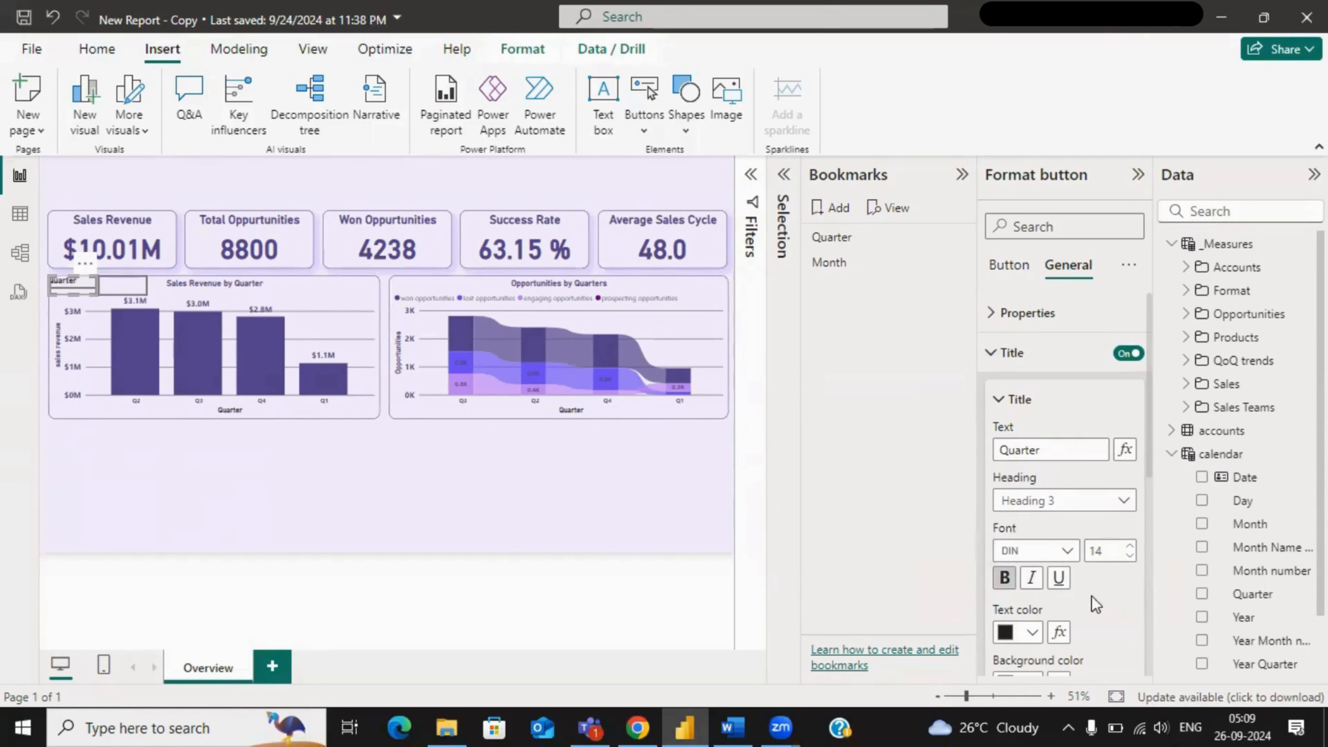
pyautogui.click(1033, 632)
pyautogui.click(1017, 565)
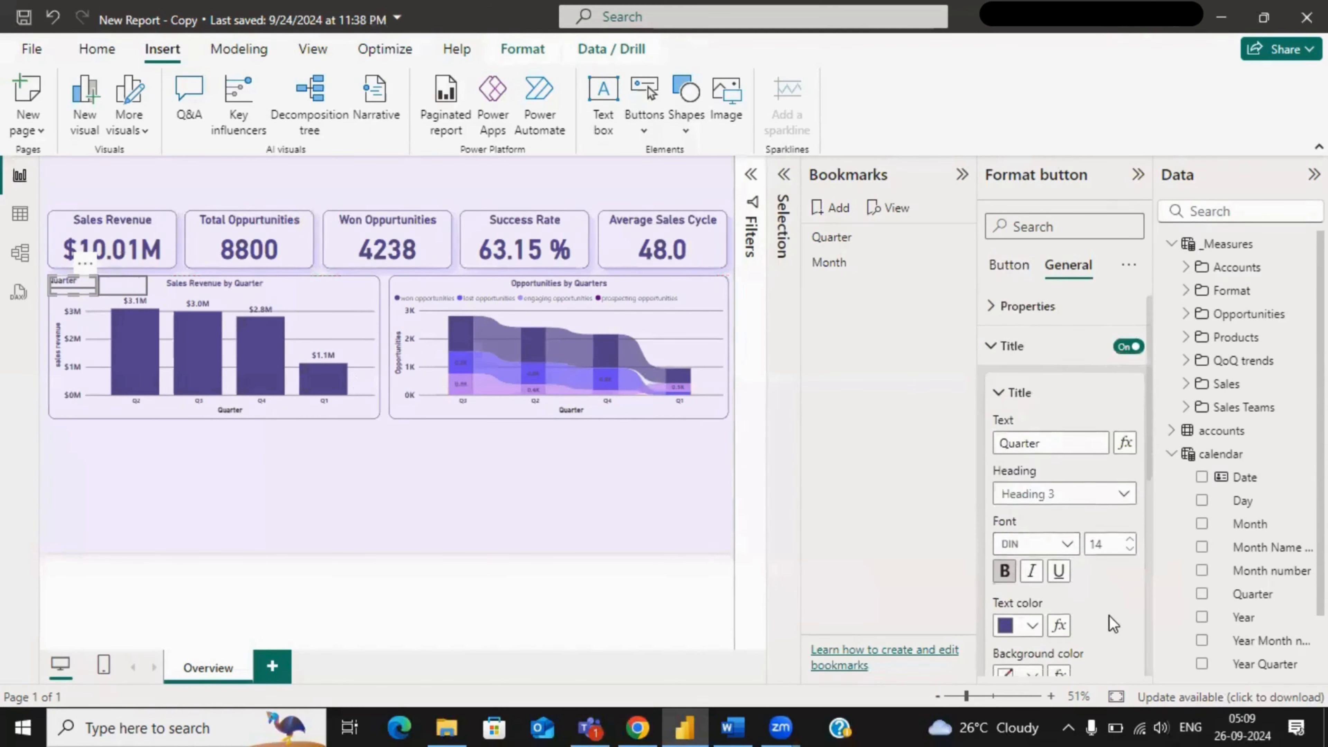
pyautogui.scroll(-3, 1112, 623)
pyautogui.click(1033, 637)
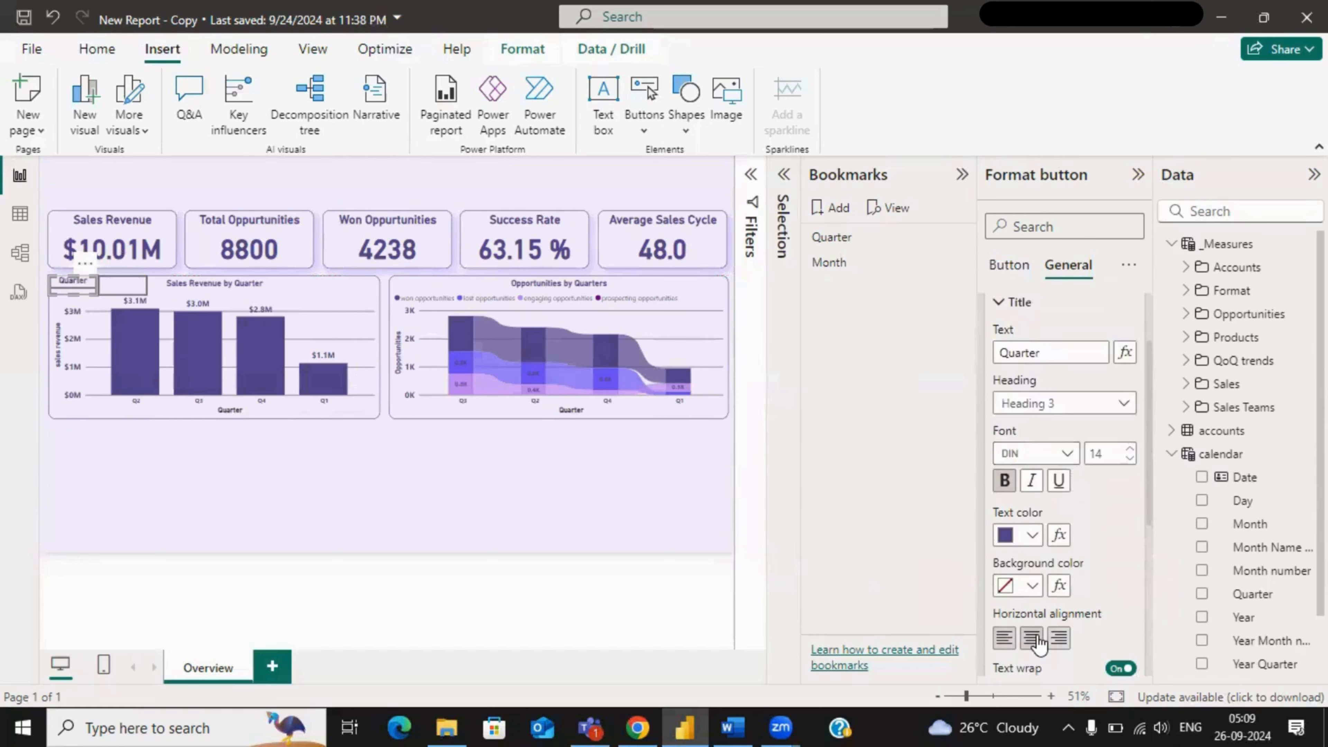
pyautogui.click(396, 495)
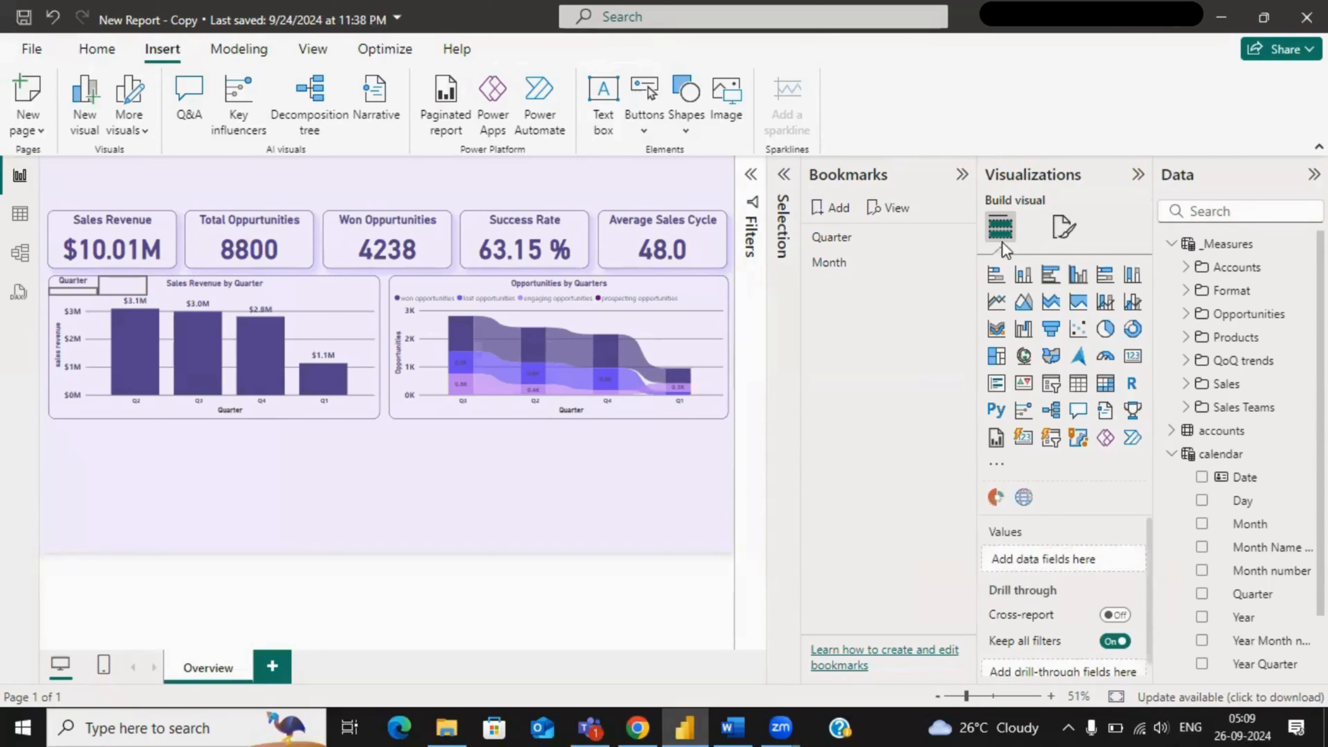
# - Turn off the title of the first button
pyautogui.click(1063, 227)
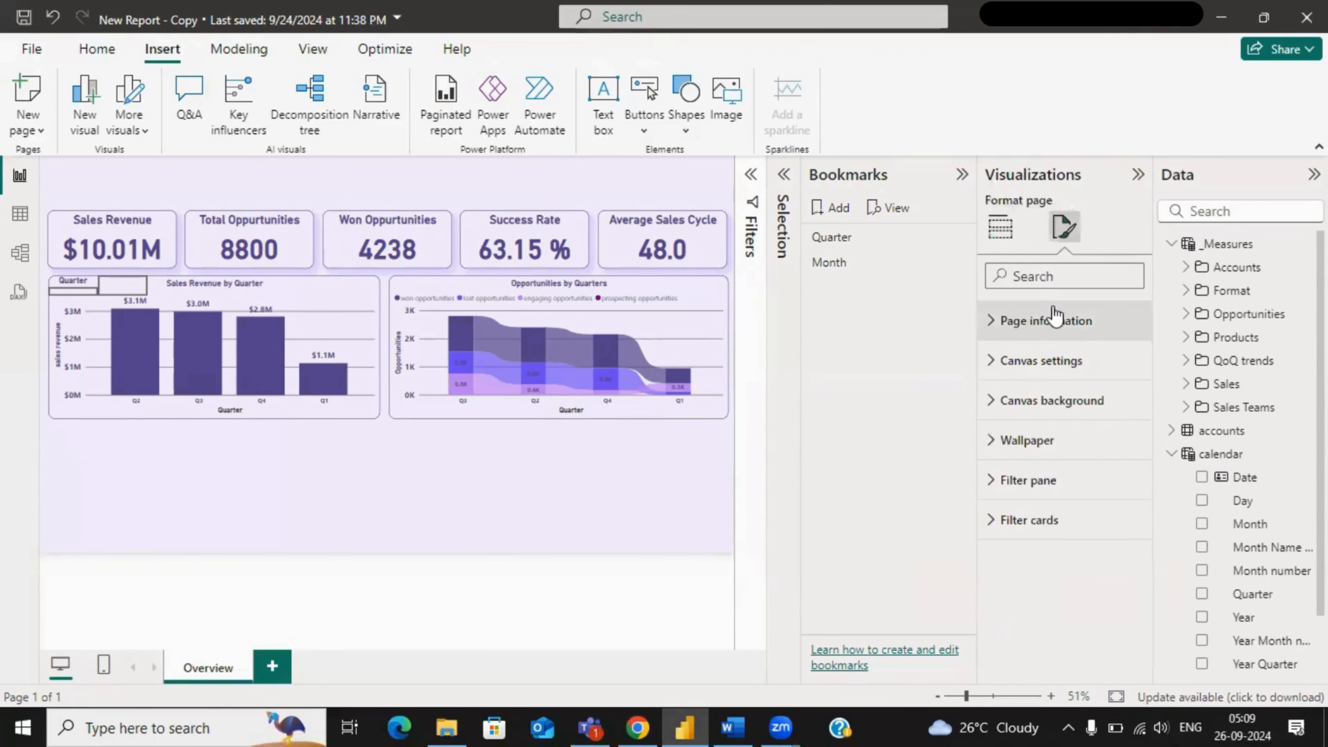
pyautogui.click(62, 286)
pyautogui.click(1070, 267)
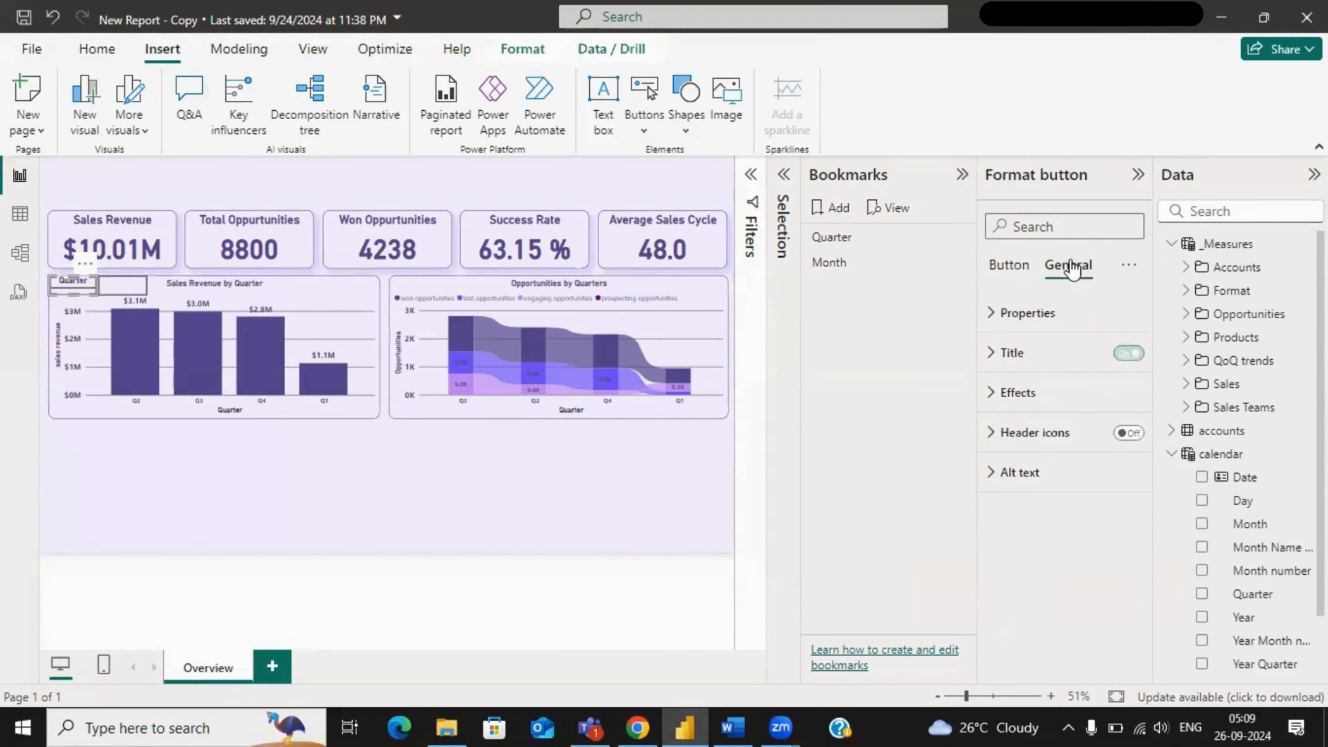
pyautogui.click(1123, 355)
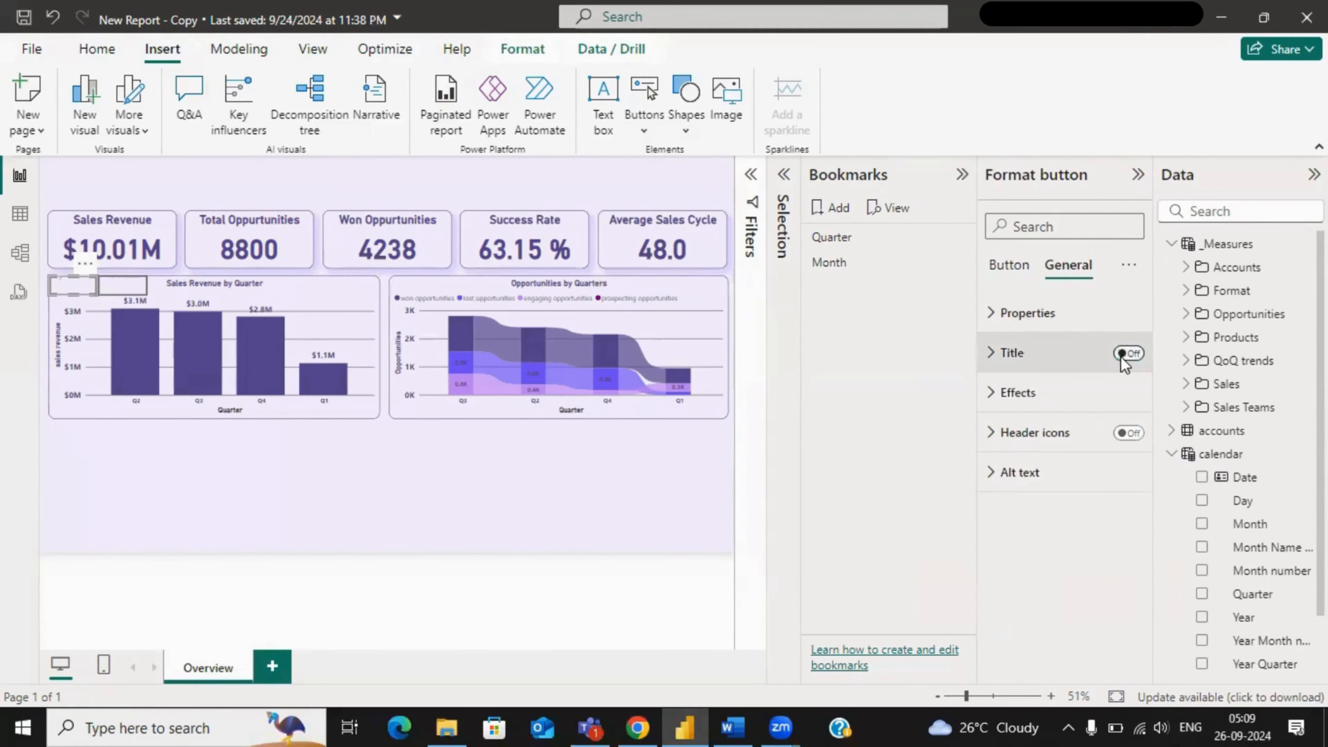
# - Turn on the first button's style text for the Default state and set it to Quarter
pyautogui.click(1006, 267)
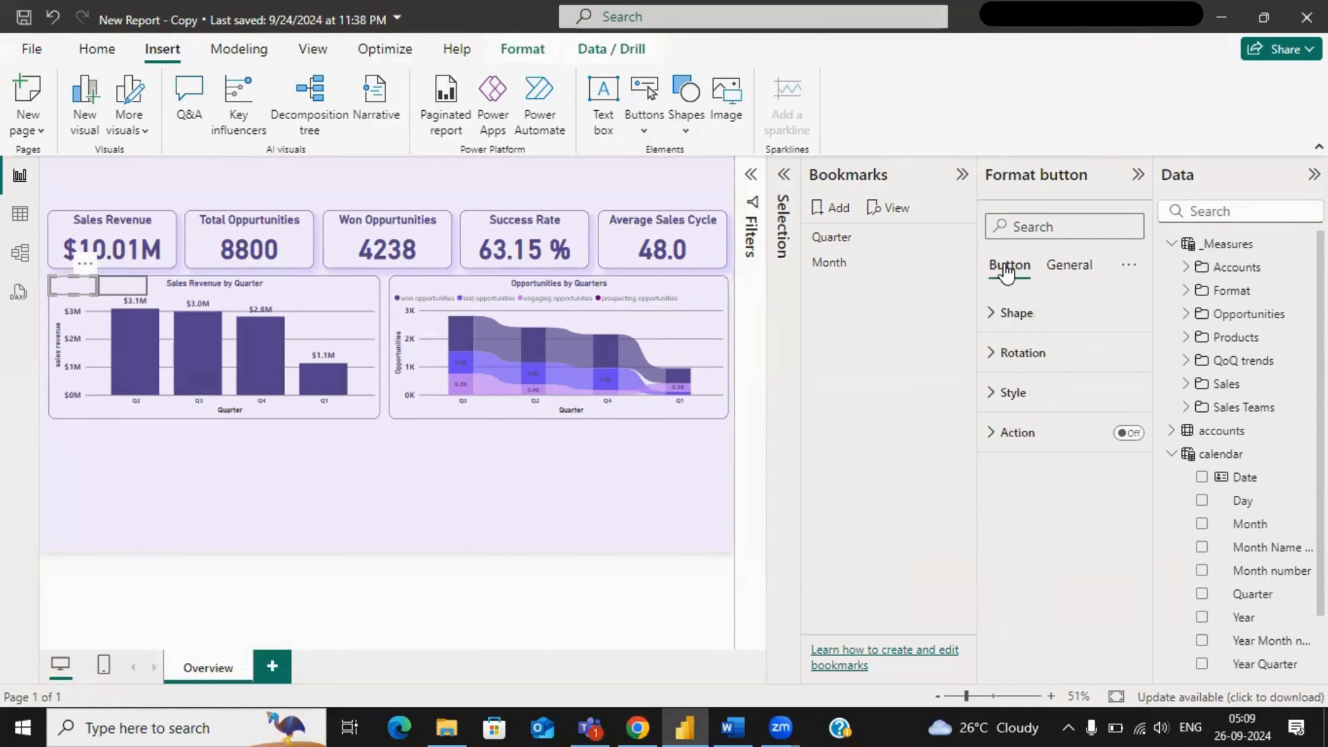
pyautogui.click(1014, 393)
pyautogui.click(1042, 492)
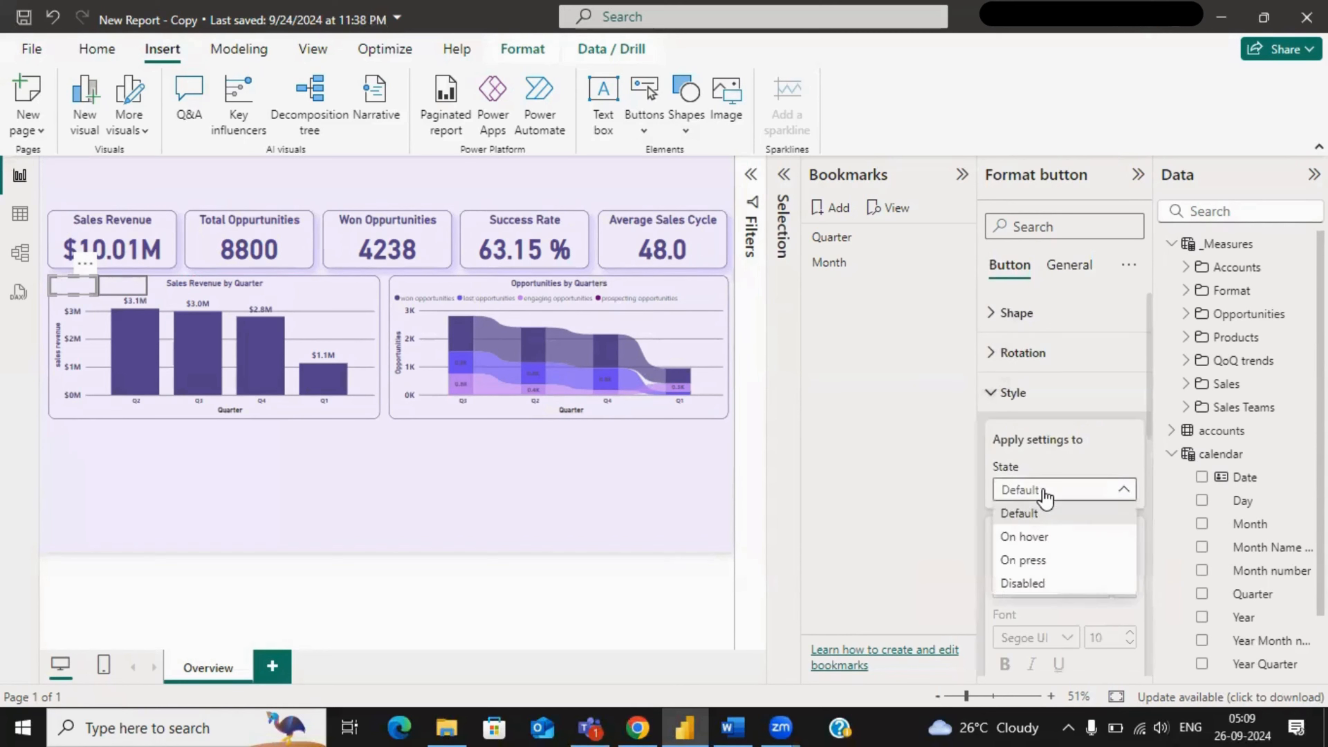
pyautogui.click(1045, 494)
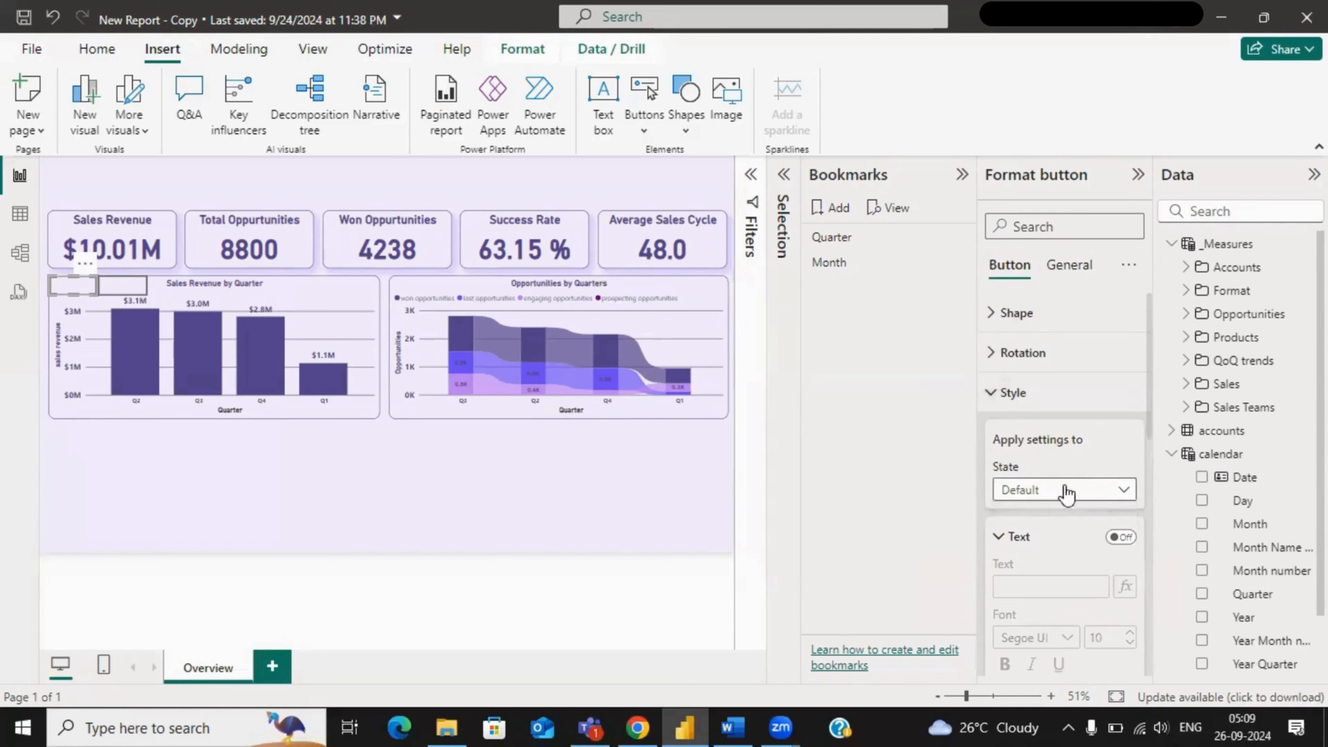
pyautogui.click(1122, 538)
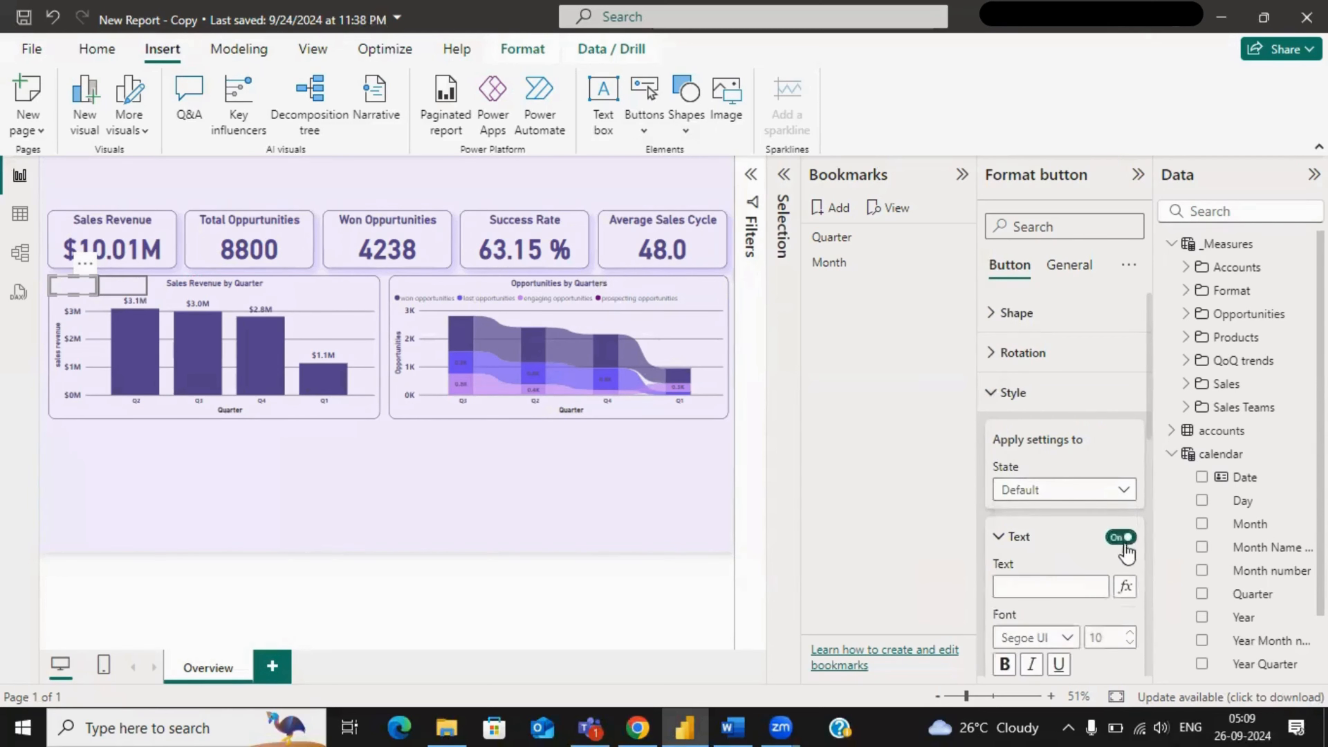
pyautogui.click(1056, 583)
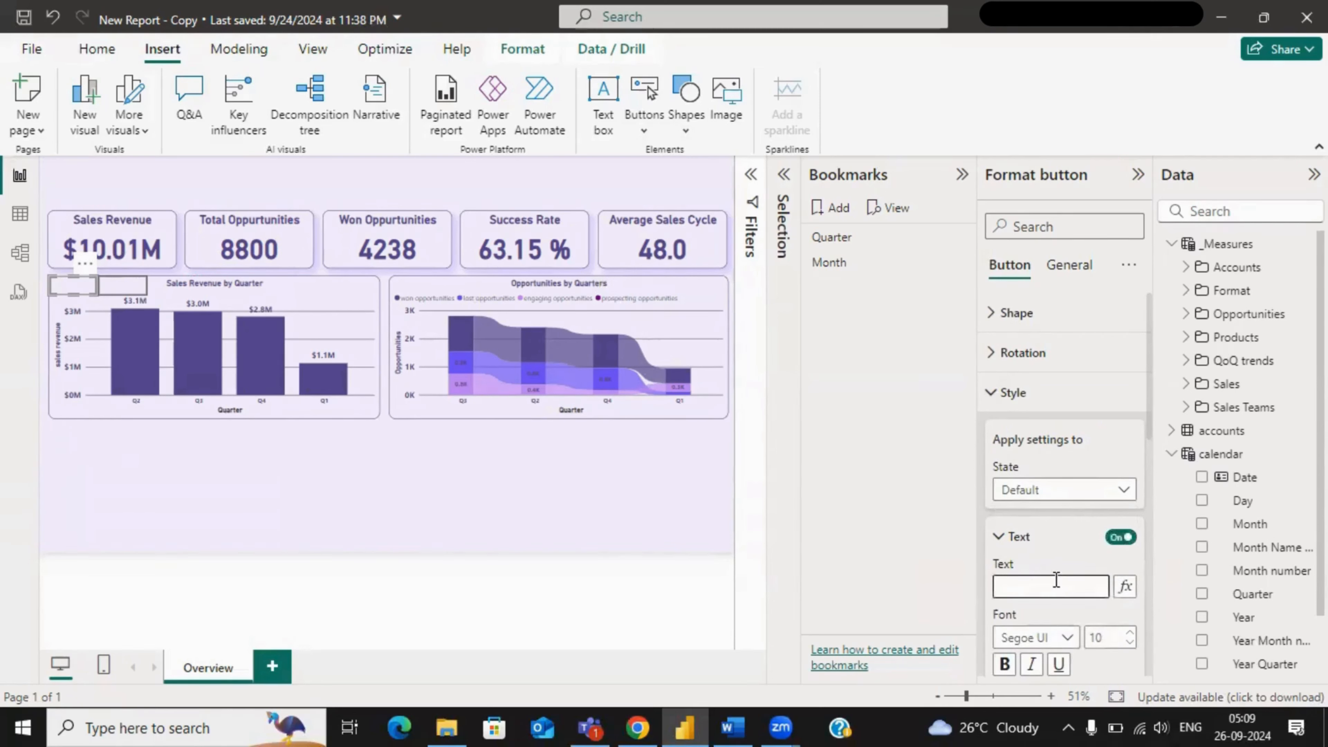
pyautogui.write('Quarter')
# - Make the Quarter button's text bold and set its font color to the recently used dark purple
pyautogui.scroll(-2, 1029, 583)
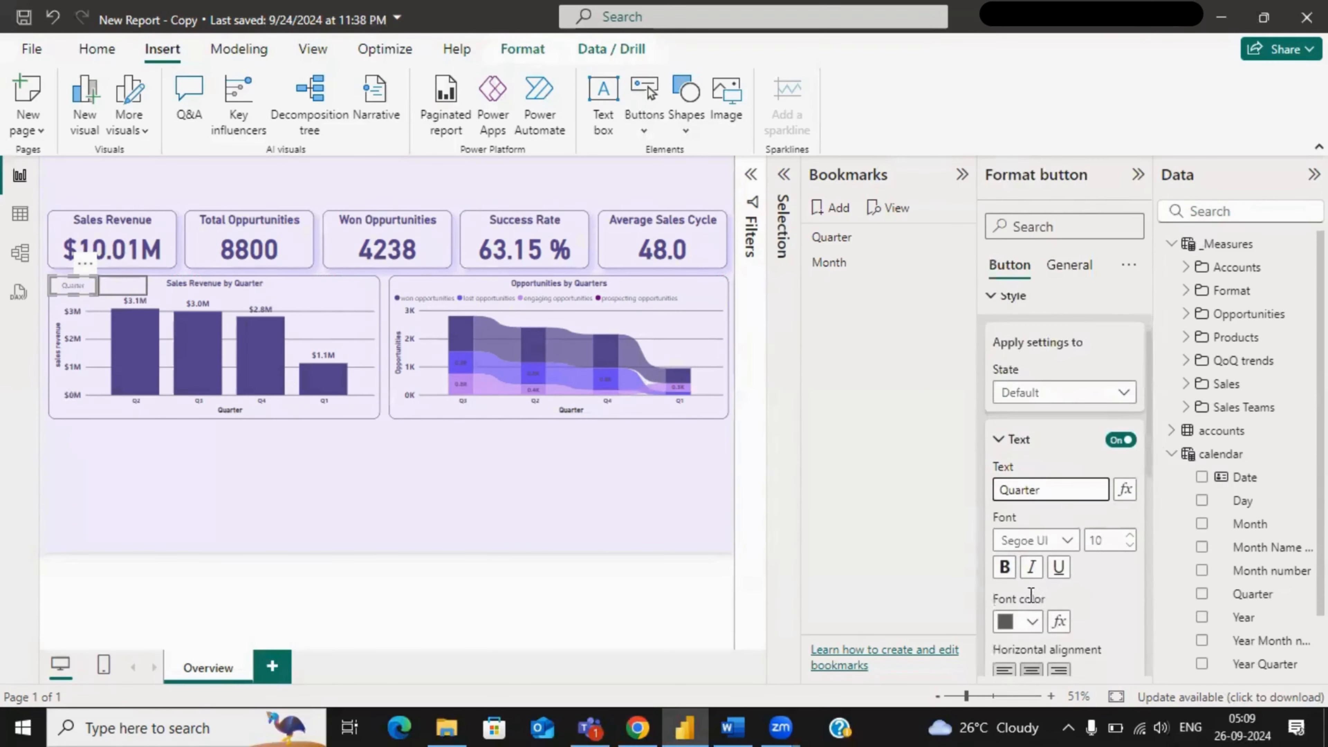
pyautogui.click(1007, 570)
pyautogui.click(1024, 621)
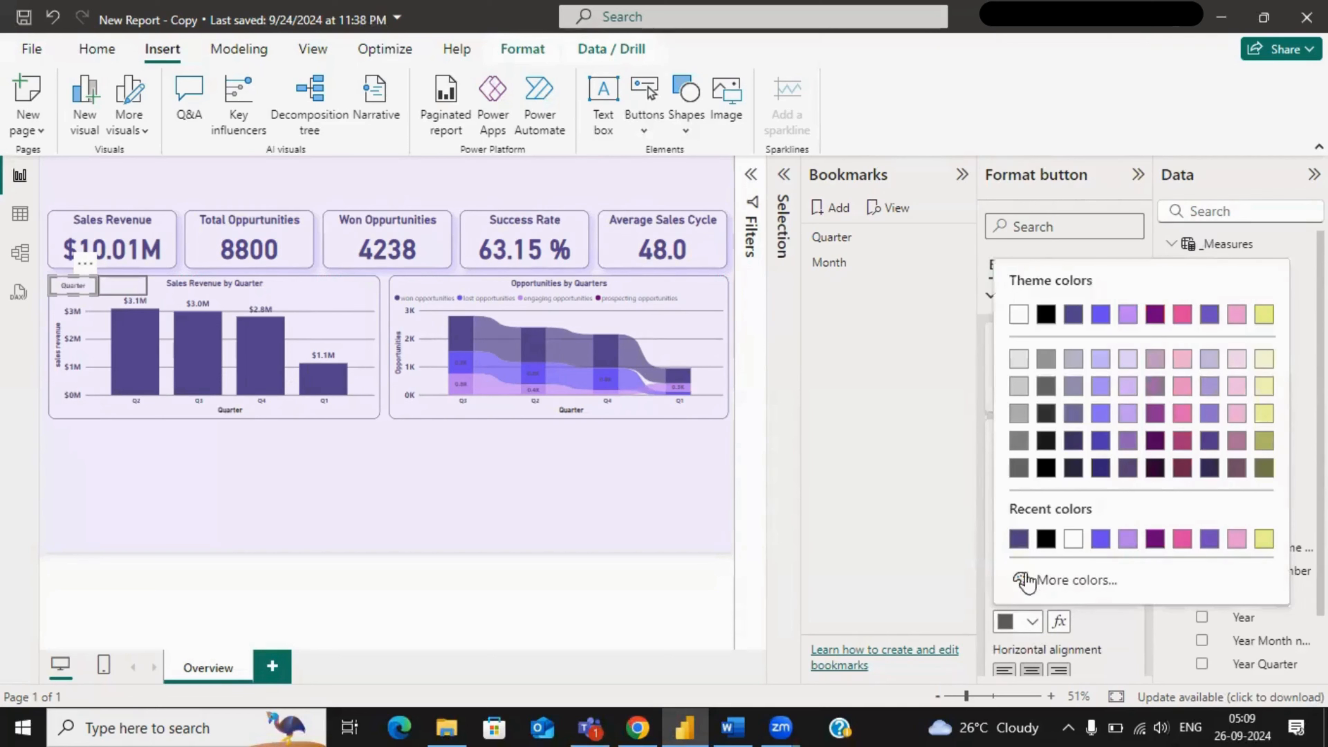
pyautogui.click(1018, 539)
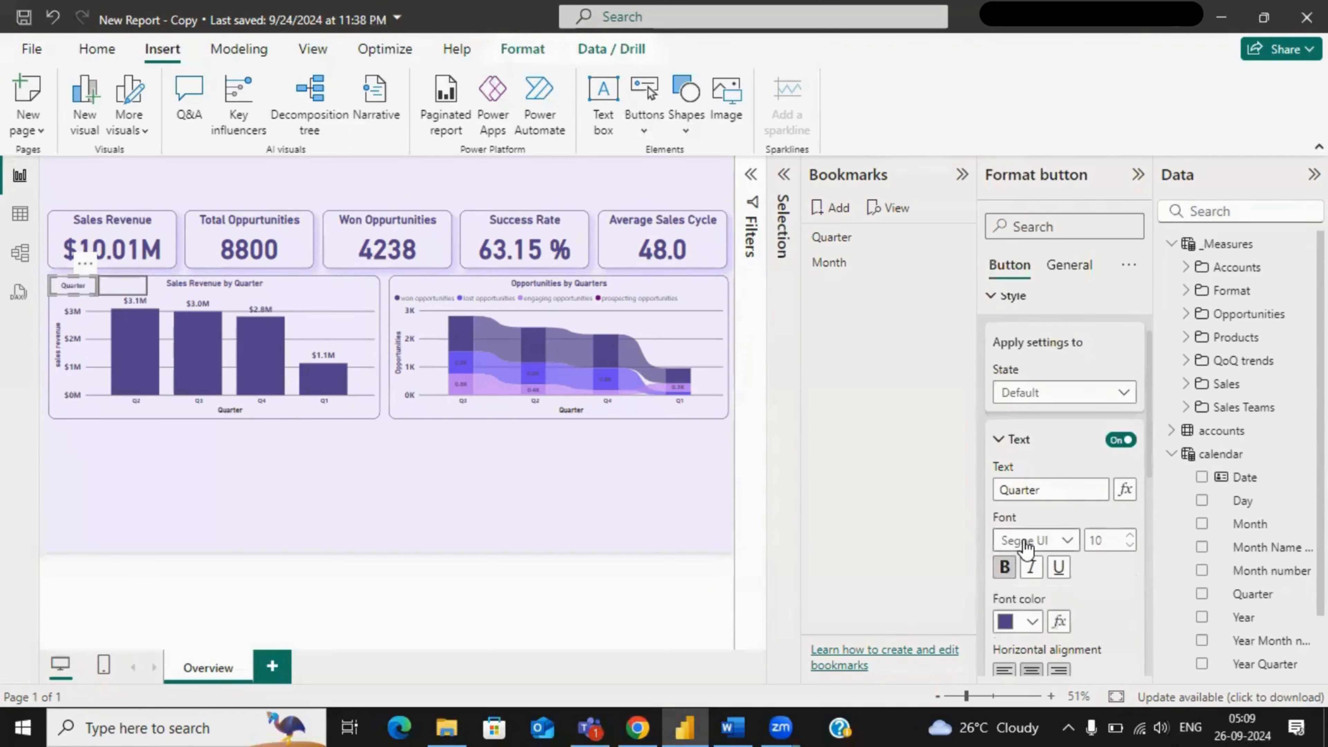
# - Turn on the second button's style text, set it to Month, and make it bold in the recently used dark purple
pyautogui.click(134, 282)
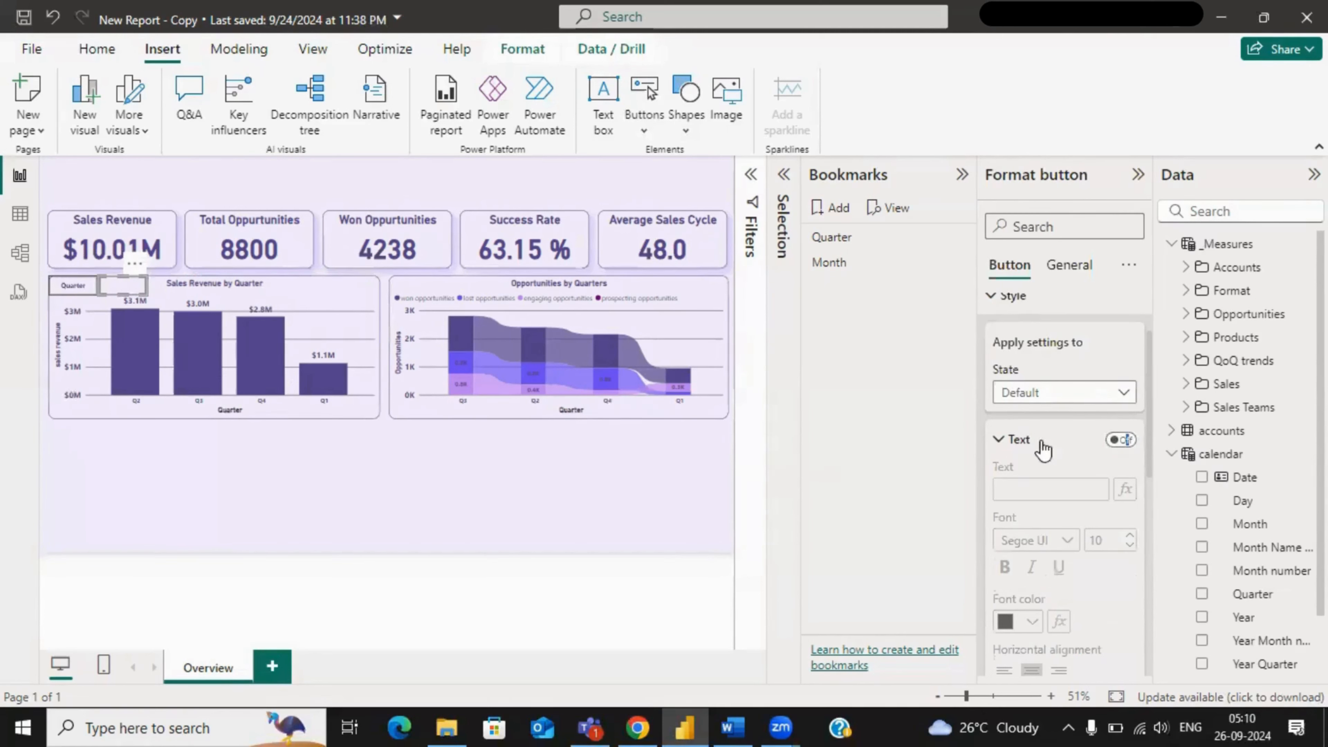
pyautogui.click(1120, 442)
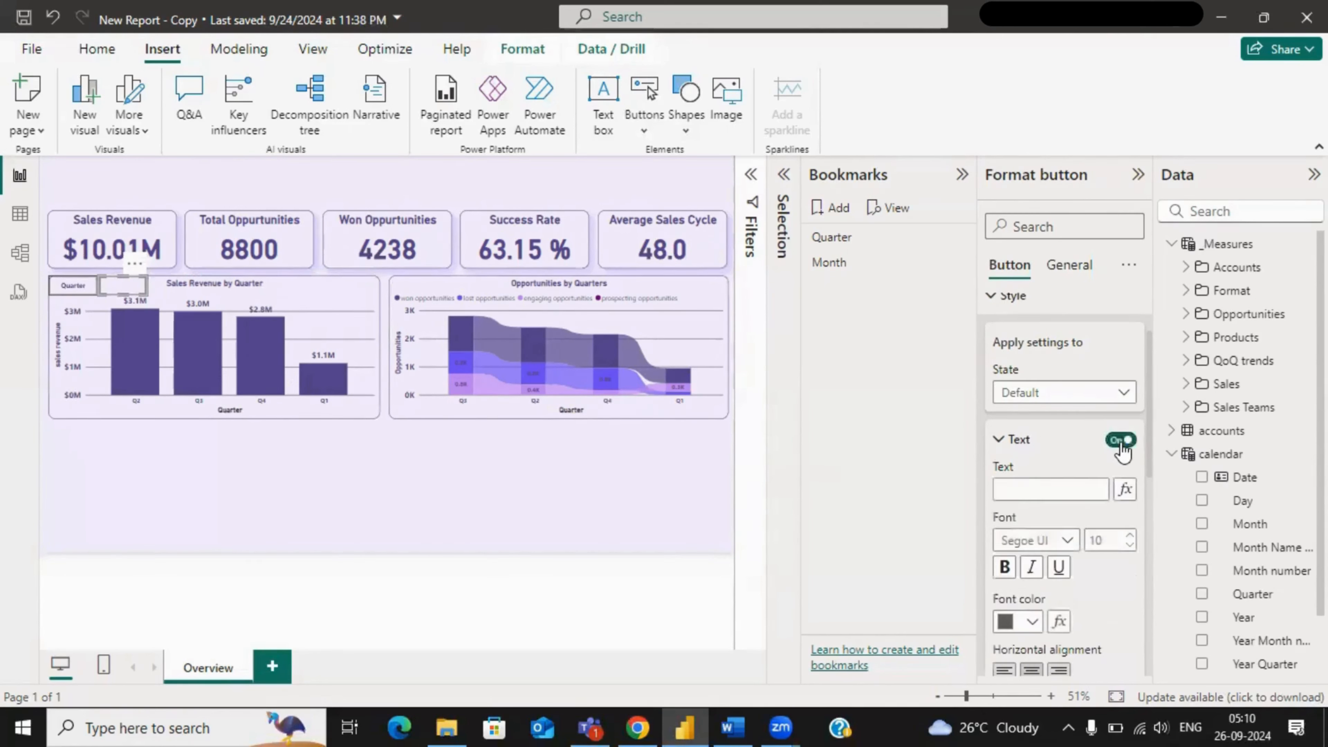
pyautogui.click(1040, 493)
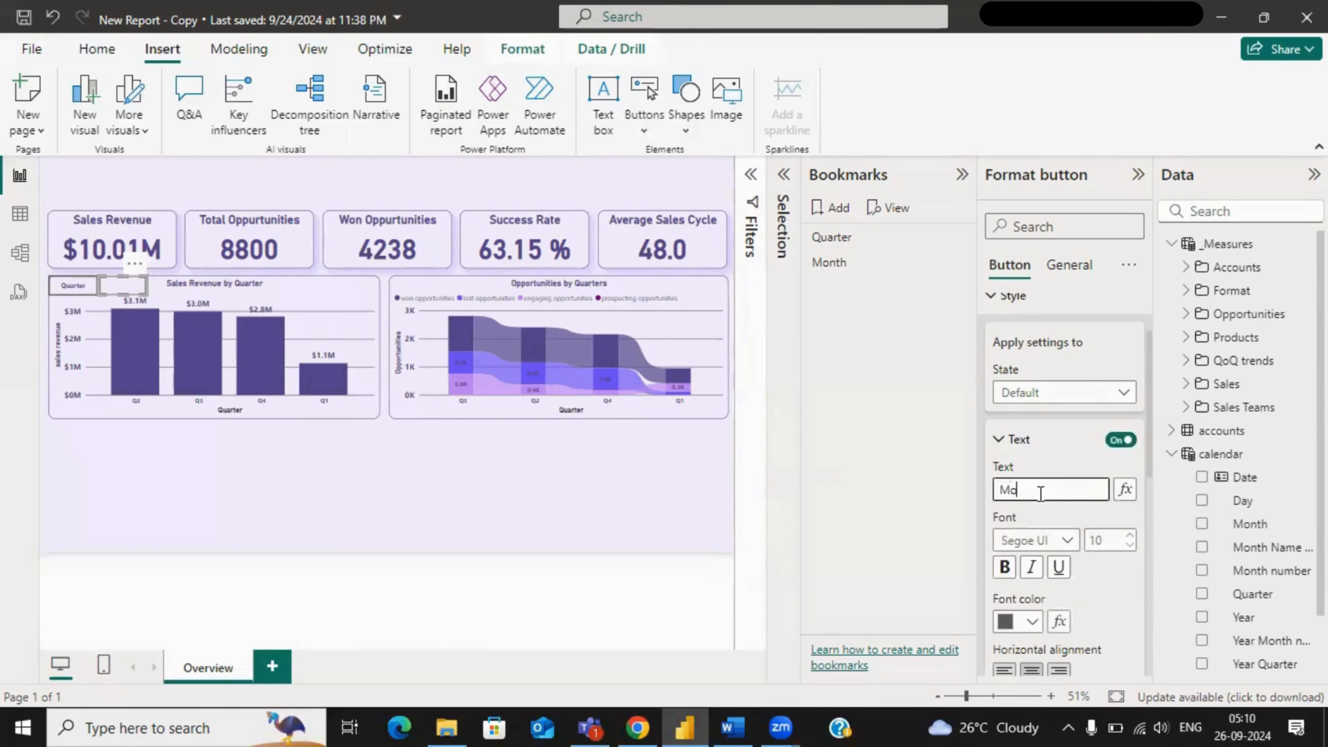
pyautogui.click(1004, 566)
pyautogui.click(1033, 623)
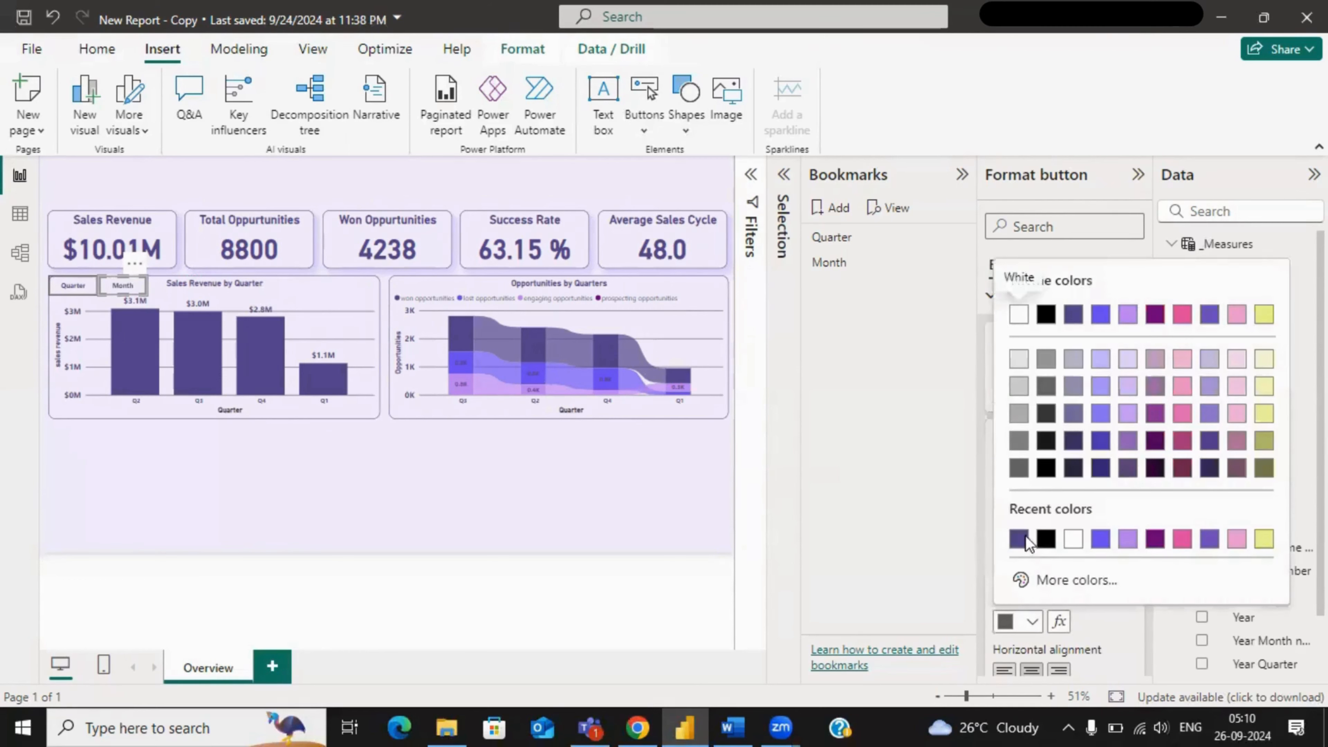
pyautogui.click(1018, 539)
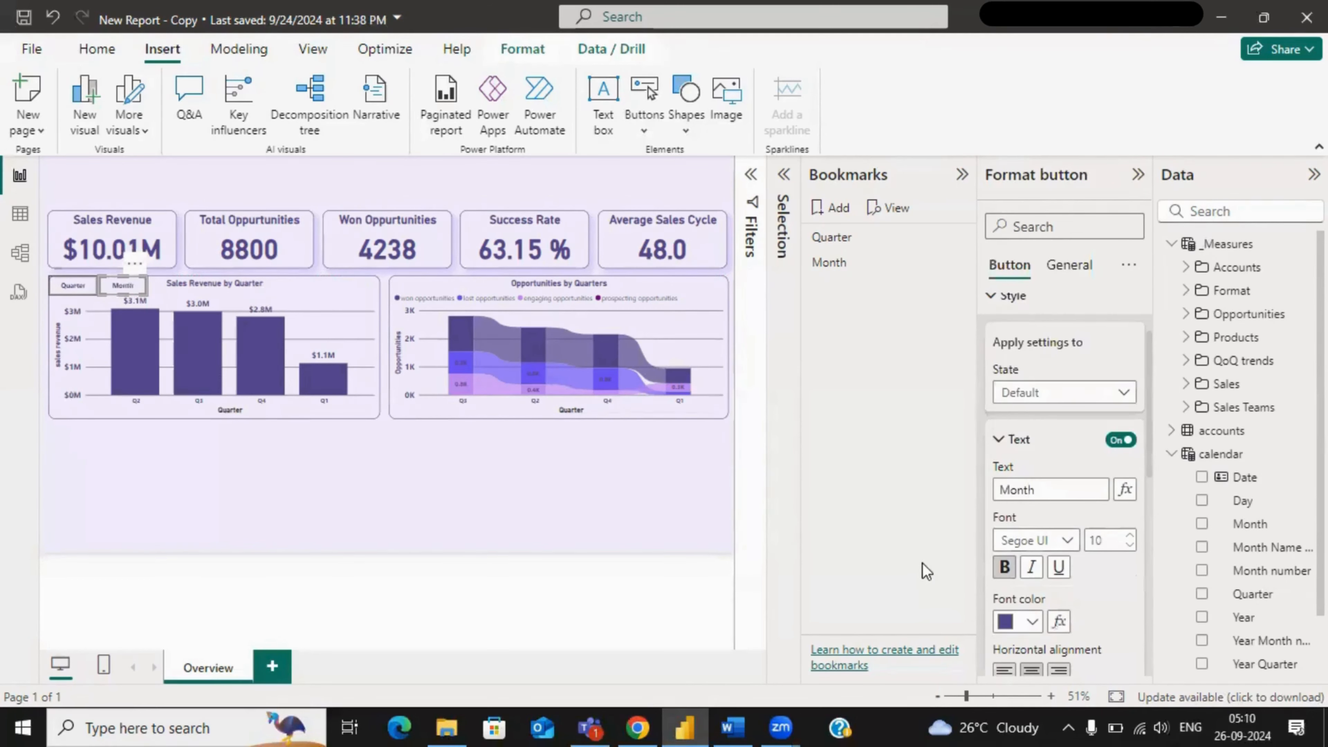
pyautogui.click(648, 509)
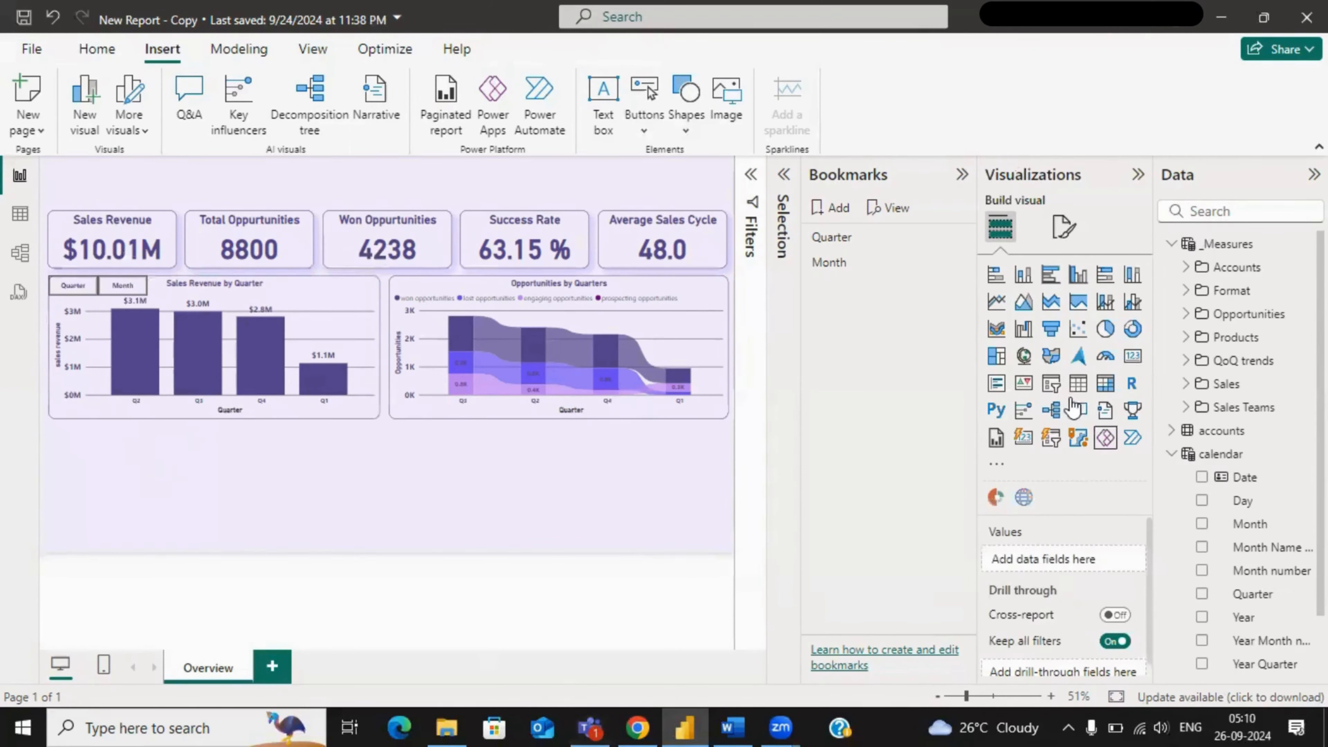
# - Turn on the Month button's visual border and set its color to the recently used dark purple
pyautogui.click(1064, 230)
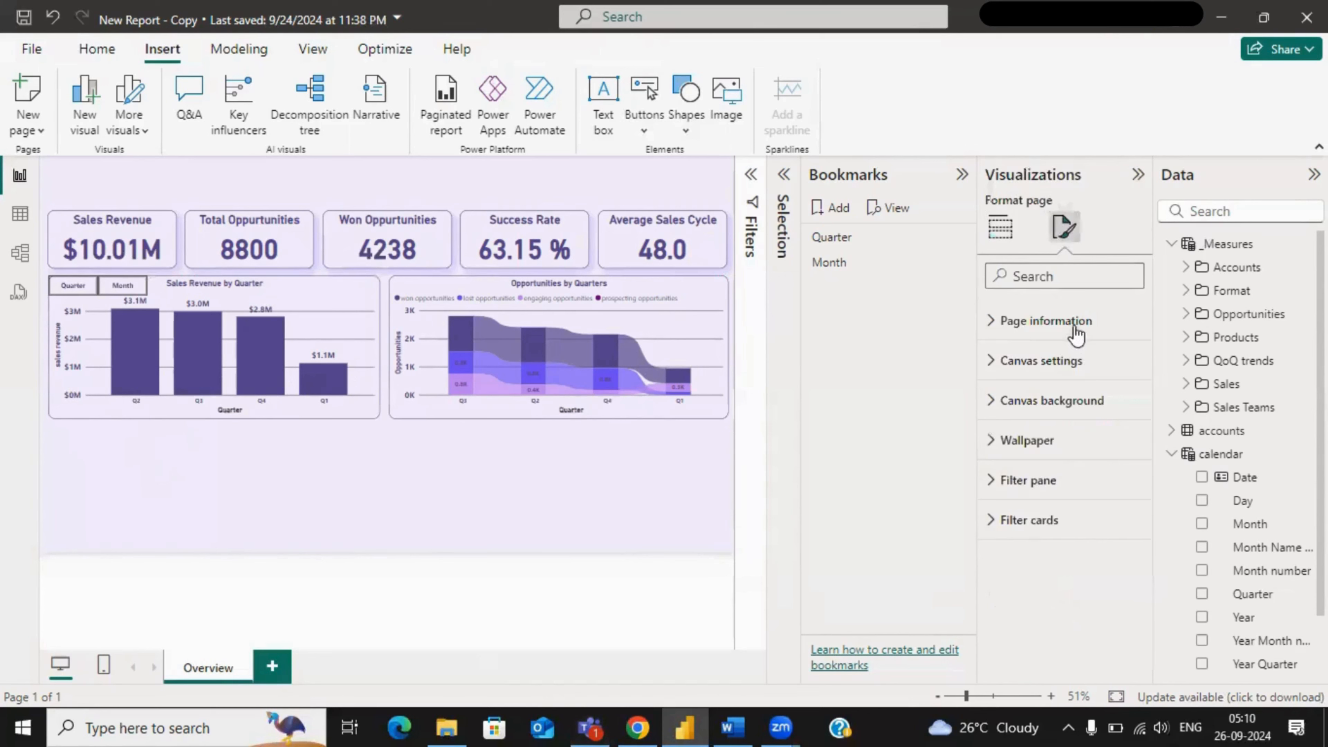
pyautogui.click(110, 283)
pyautogui.click(1061, 264)
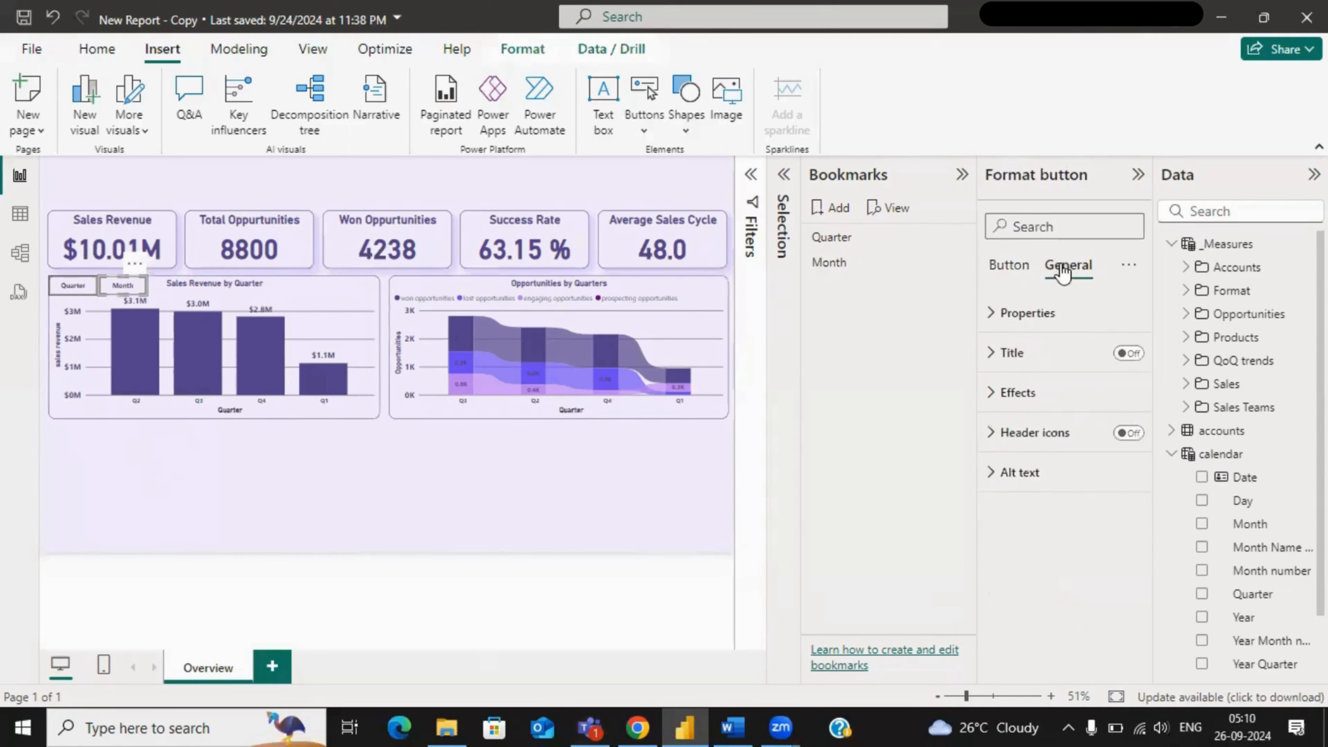
pyautogui.click(1021, 405)
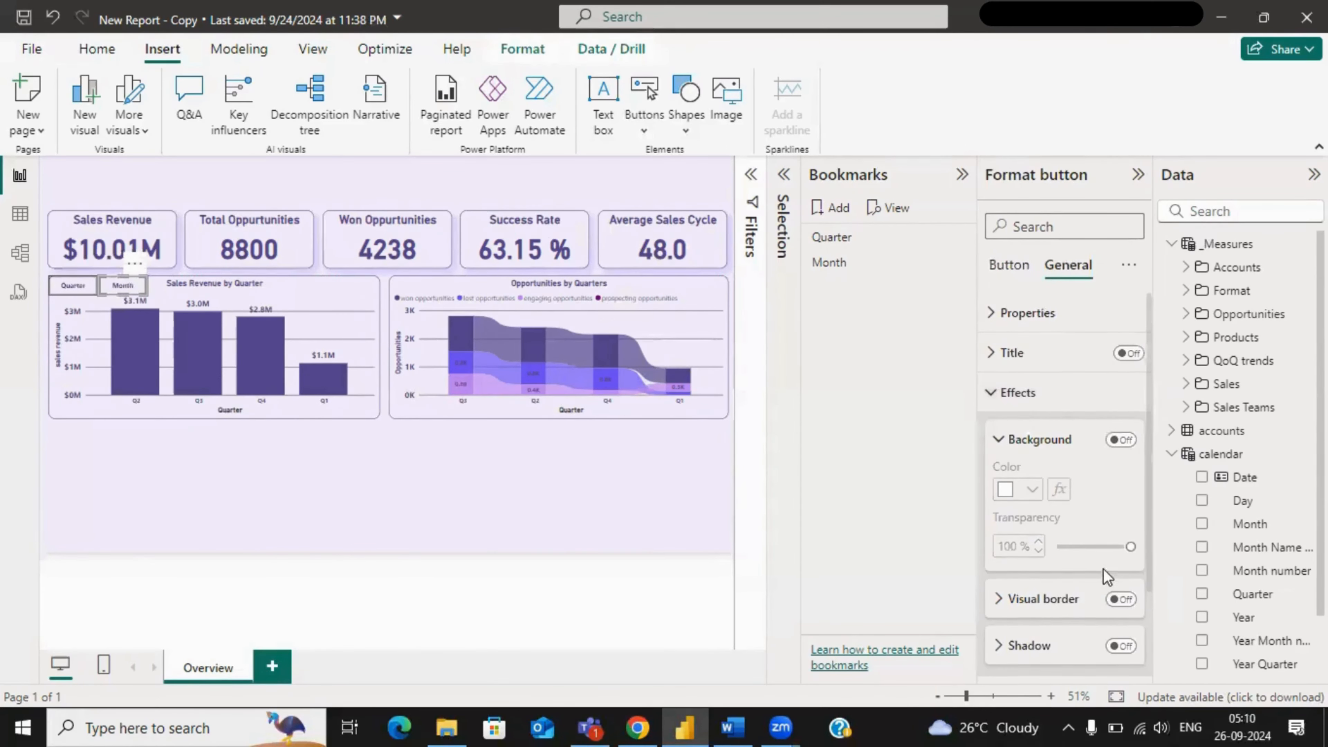
pyautogui.click(1119, 598)
pyautogui.scroll(-2, 1066, 549)
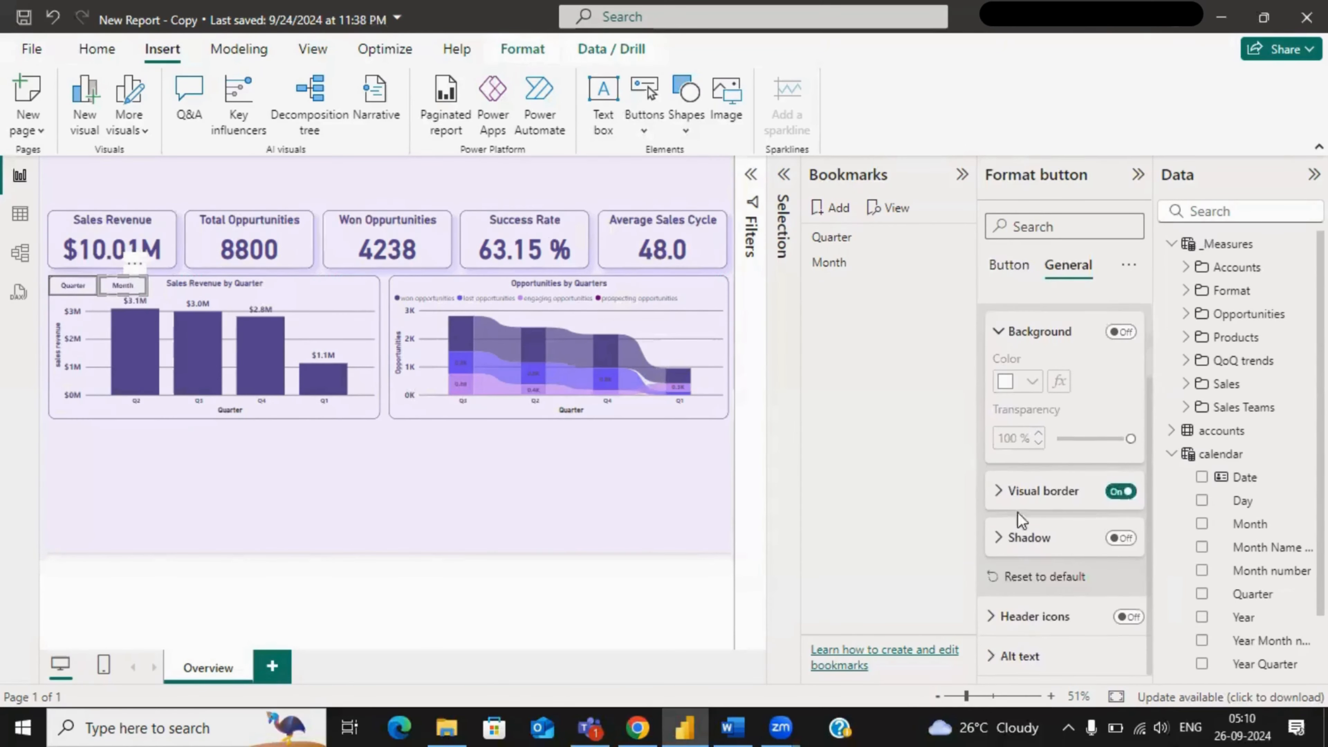
pyautogui.click(999, 493)
pyautogui.scroll(-2, 1037, 562)
pyautogui.scroll(-2, 1037, 562)
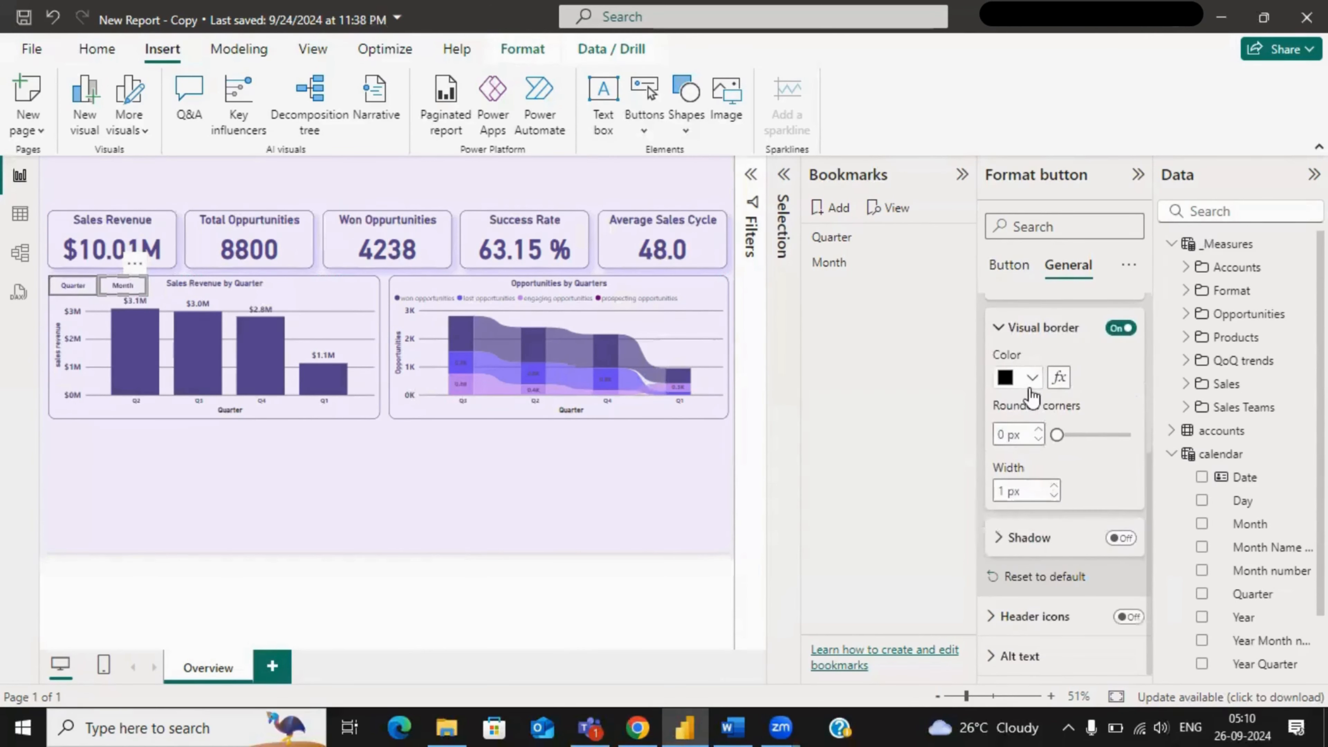
pyautogui.click(1018, 379)
pyautogui.click(1019, 296)
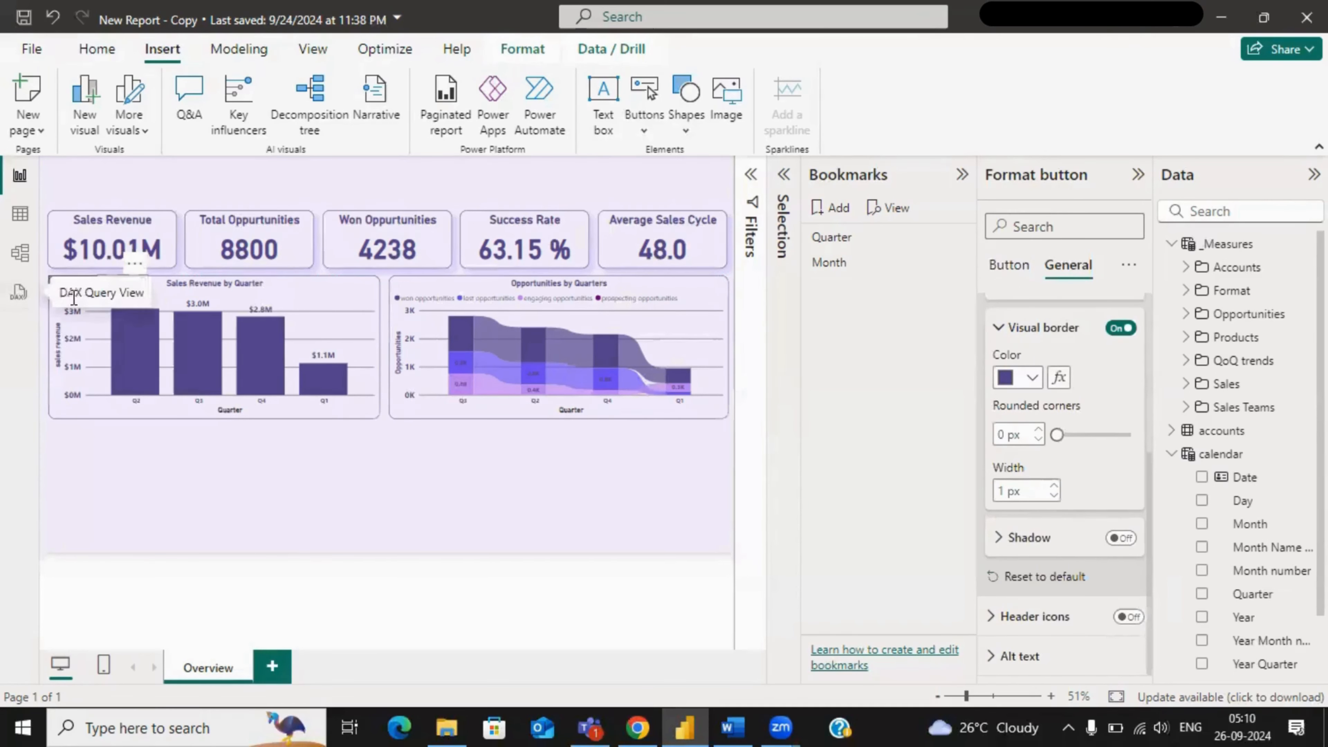
# - Turn on the Quarter button's visual border and color it with the recently used dark purple
pyautogui.click(72, 285)
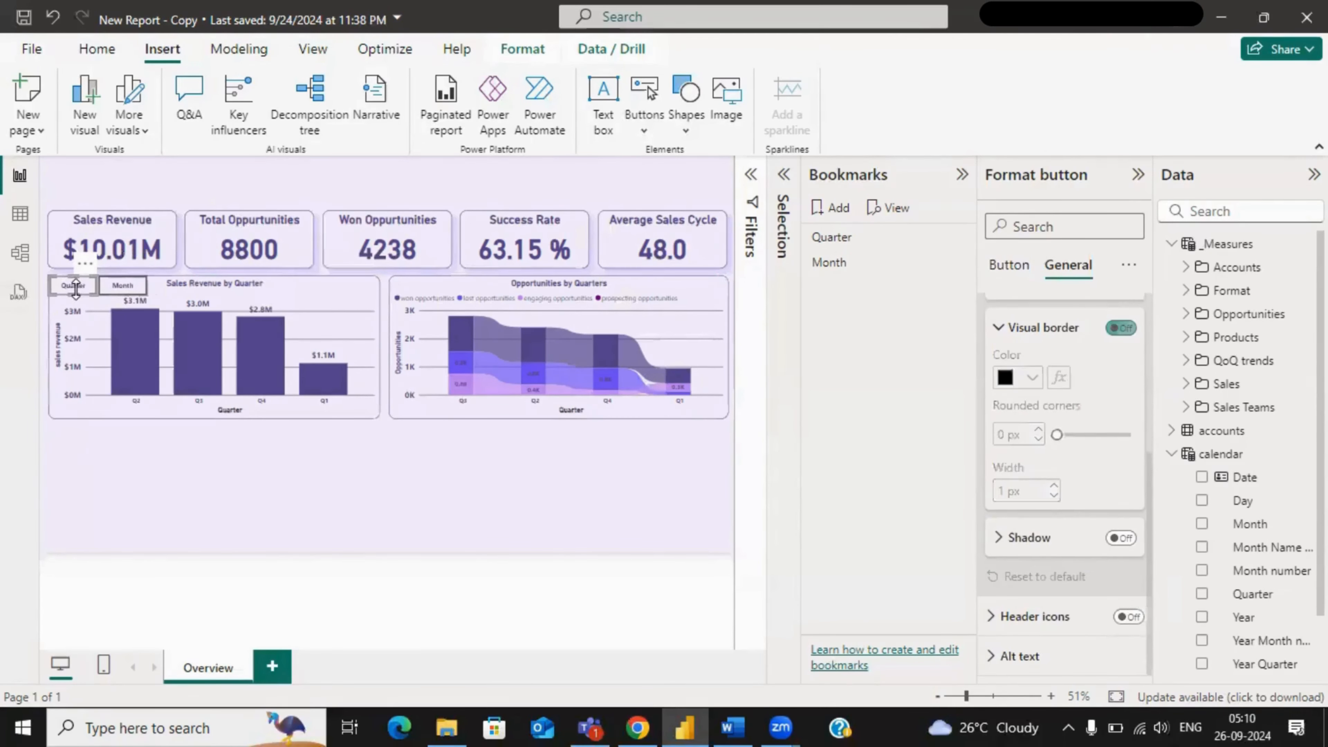
pyautogui.click(1119, 328)
pyautogui.click(1019, 377)
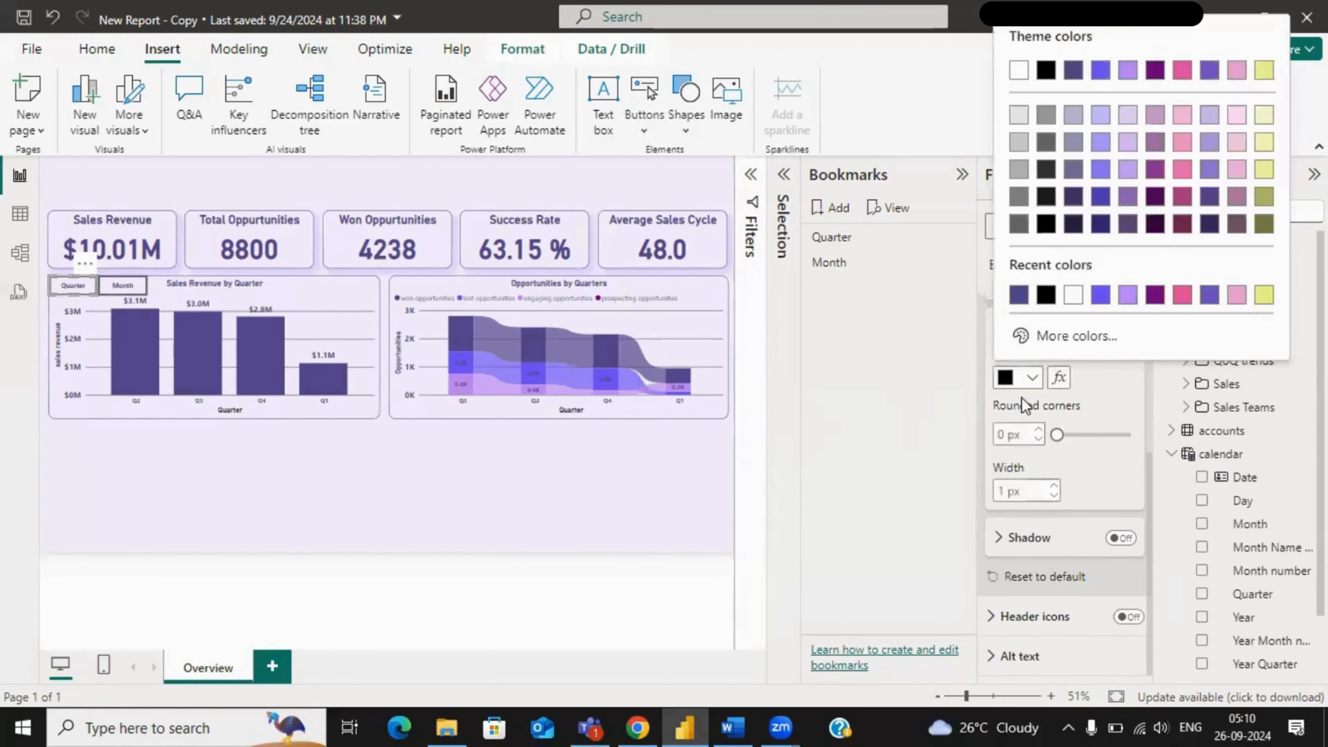
pyautogui.click(1015, 295)
pyautogui.click(630, 495)
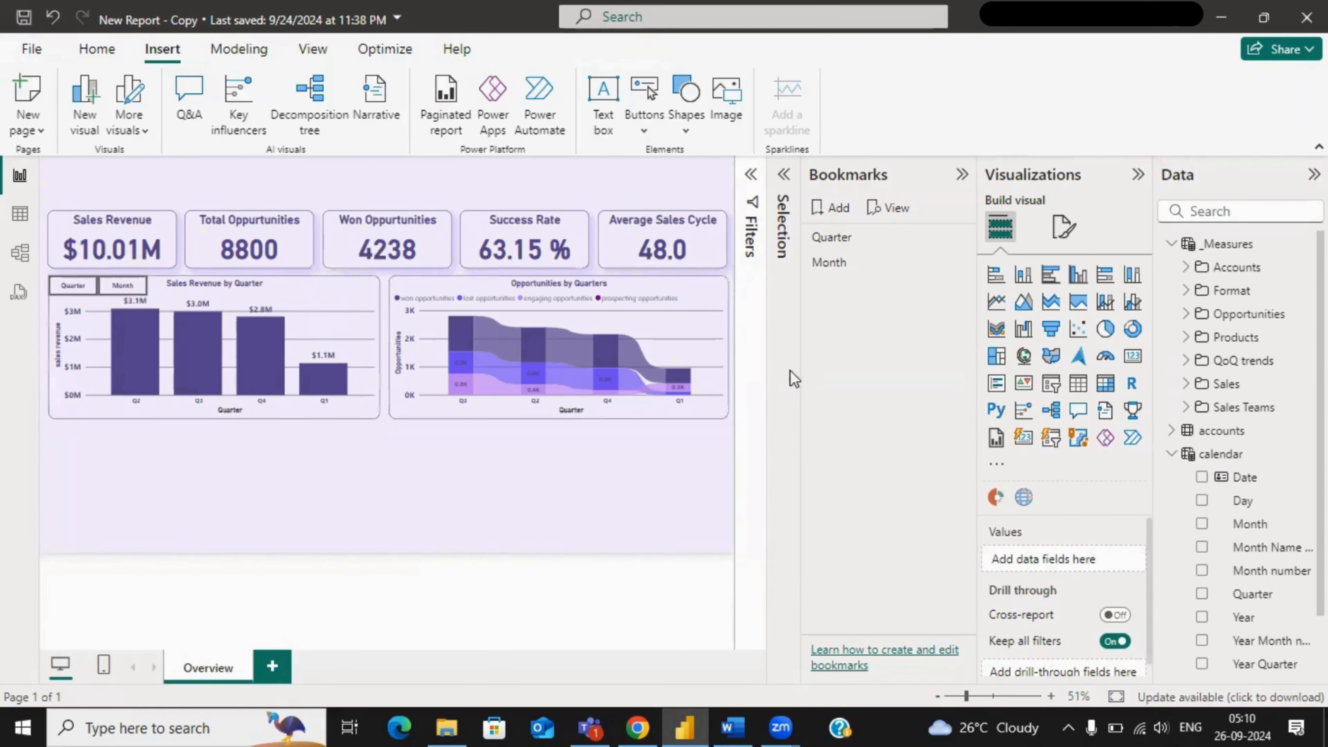
# - Turn on the Quarter button's action, set its type to Bookmark, and choose the Quarter bookmark
pyautogui.click(61, 295)
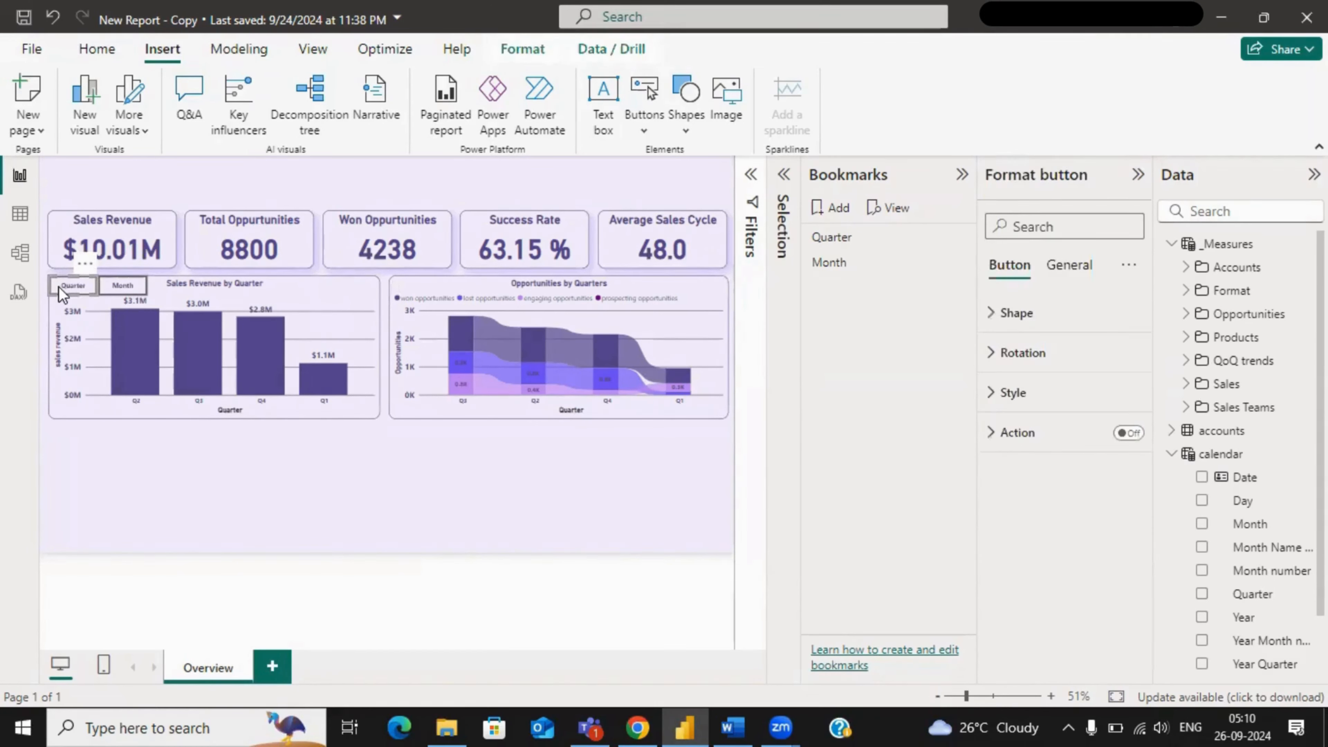
pyautogui.click(1128, 434)
pyautogui.click(1036, 439)
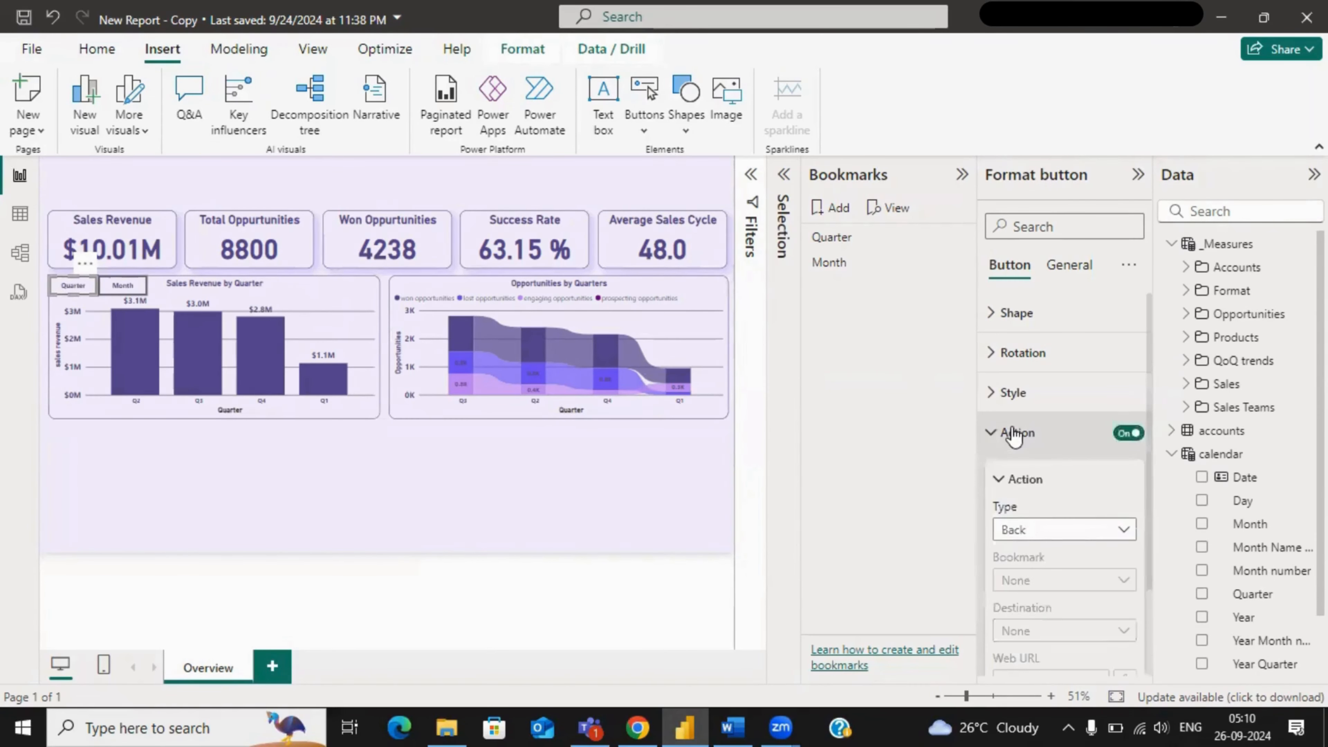
pyautogui.click(1037, 531)
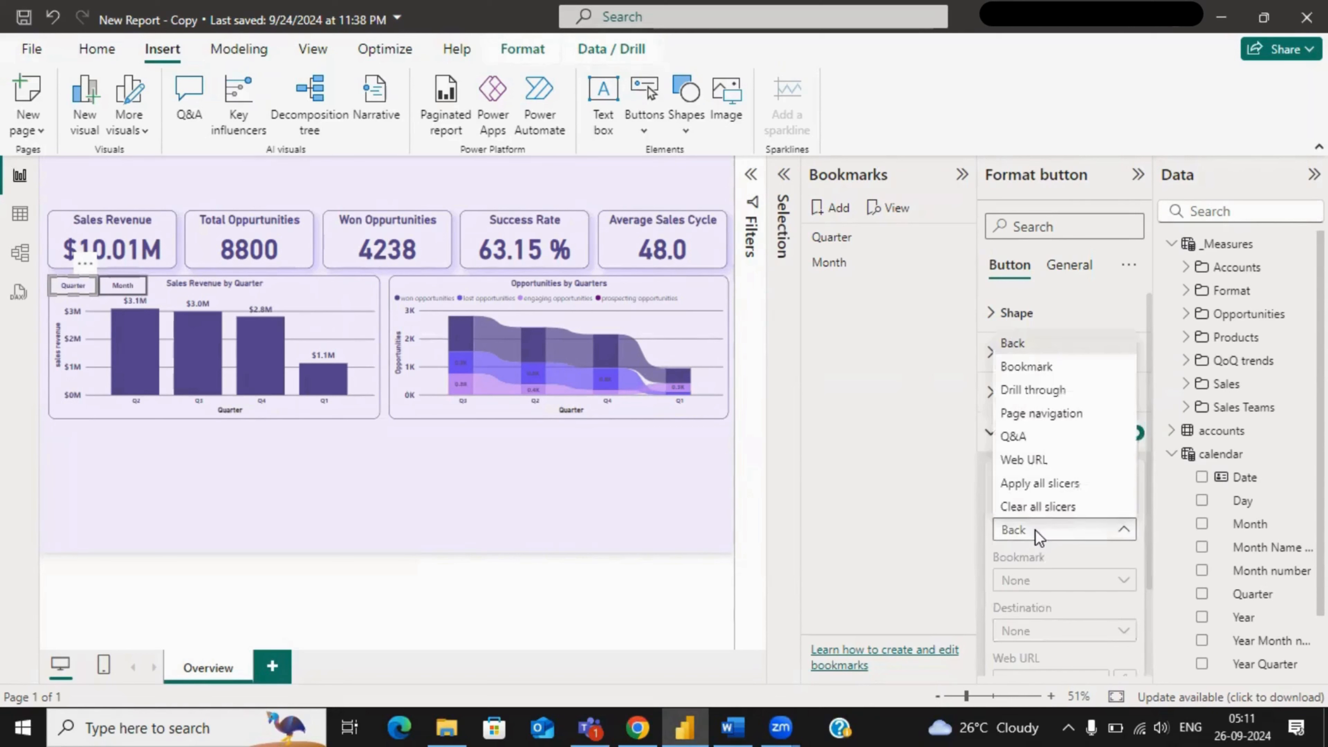
pyautogui.click(1053, 368)
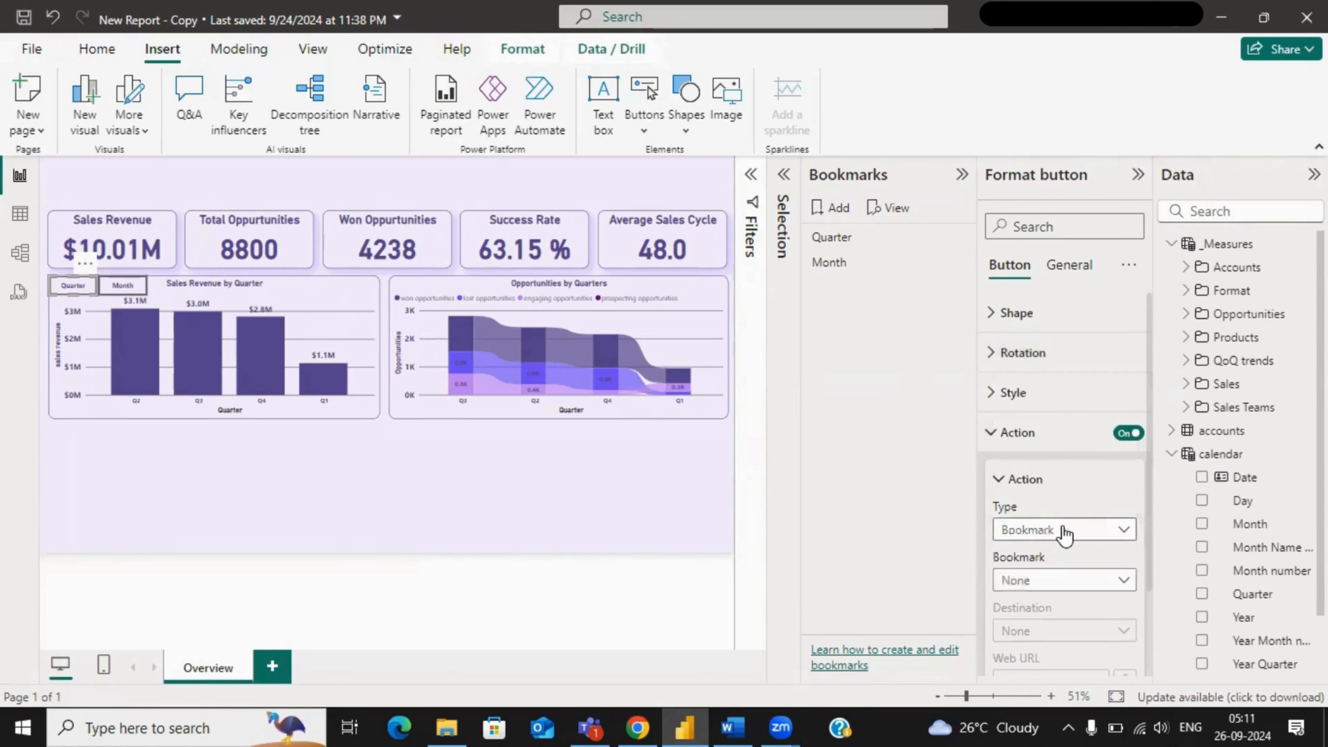
pyautogui.click(1058, 530)
pyautogui.click(1035, 367)
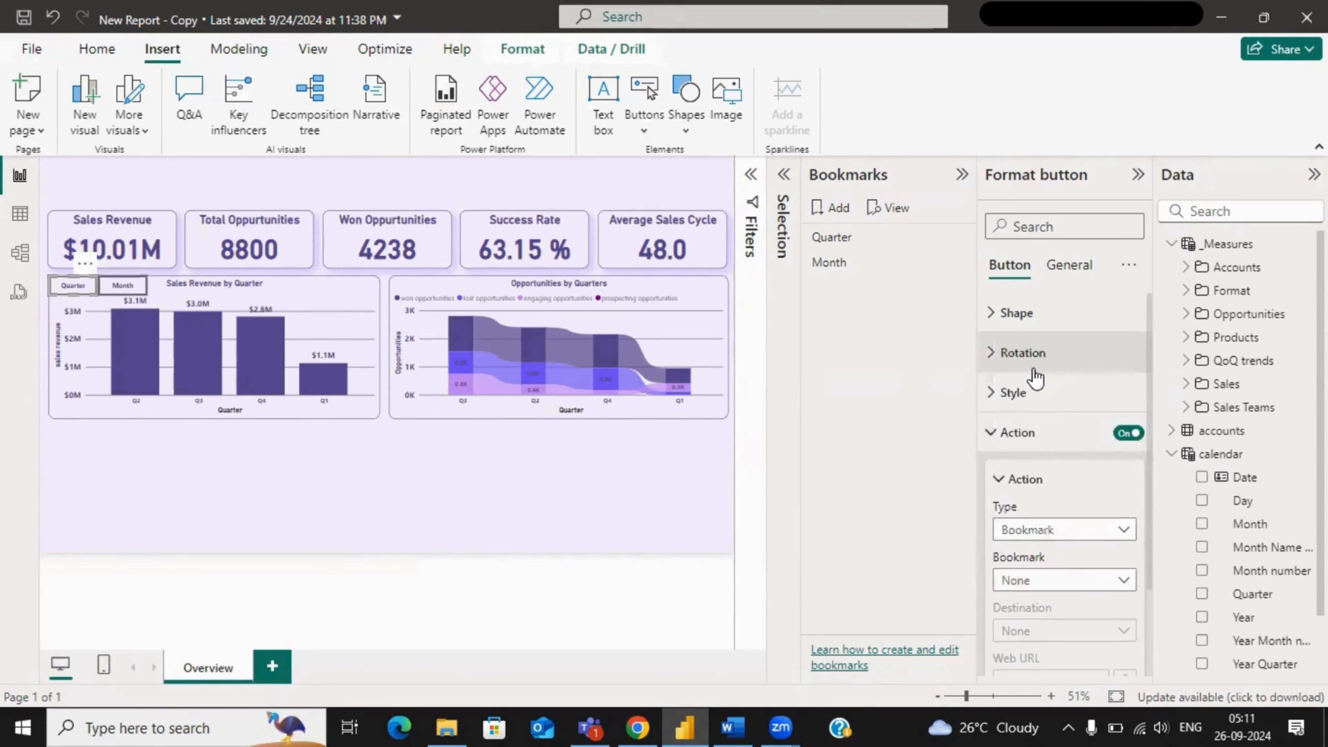
pyautogui.click(1042, 585)
pyautogui.click(1043, 630)
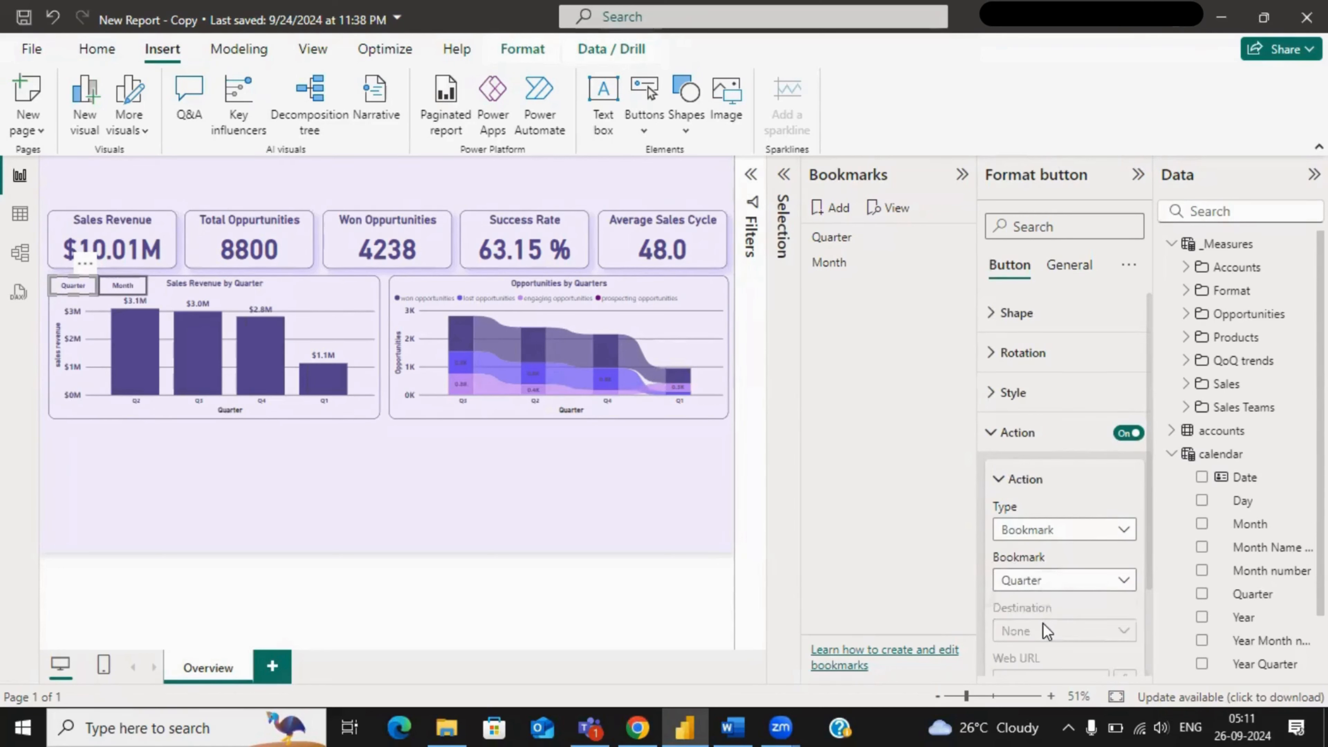
# - Turn on the Month button's action with type Bookmark and assign it the Month bookmark
pyautogui.click(120, 292)
pyautogui.click(1127, 432)
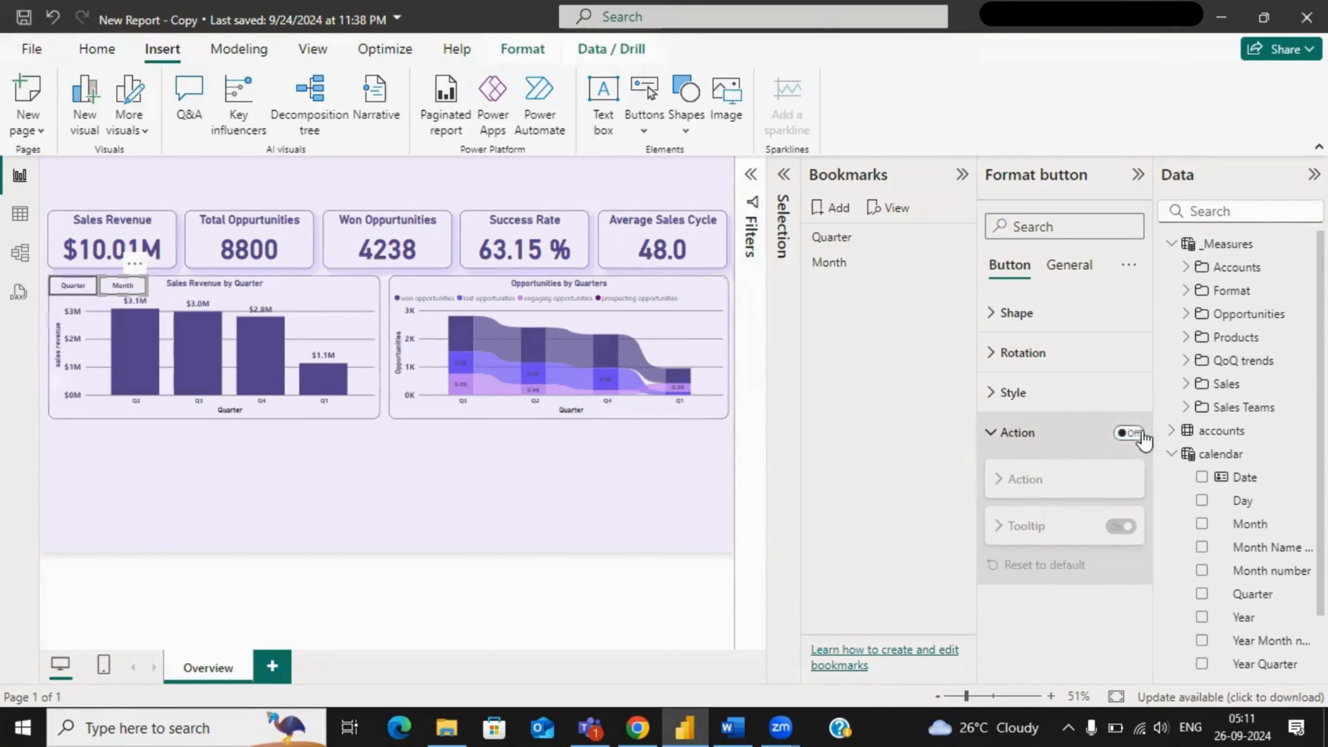
pyautogui.click(1128, 433)
pyautogui.click(1022, 479)
pyautogui.click(1040, 529)
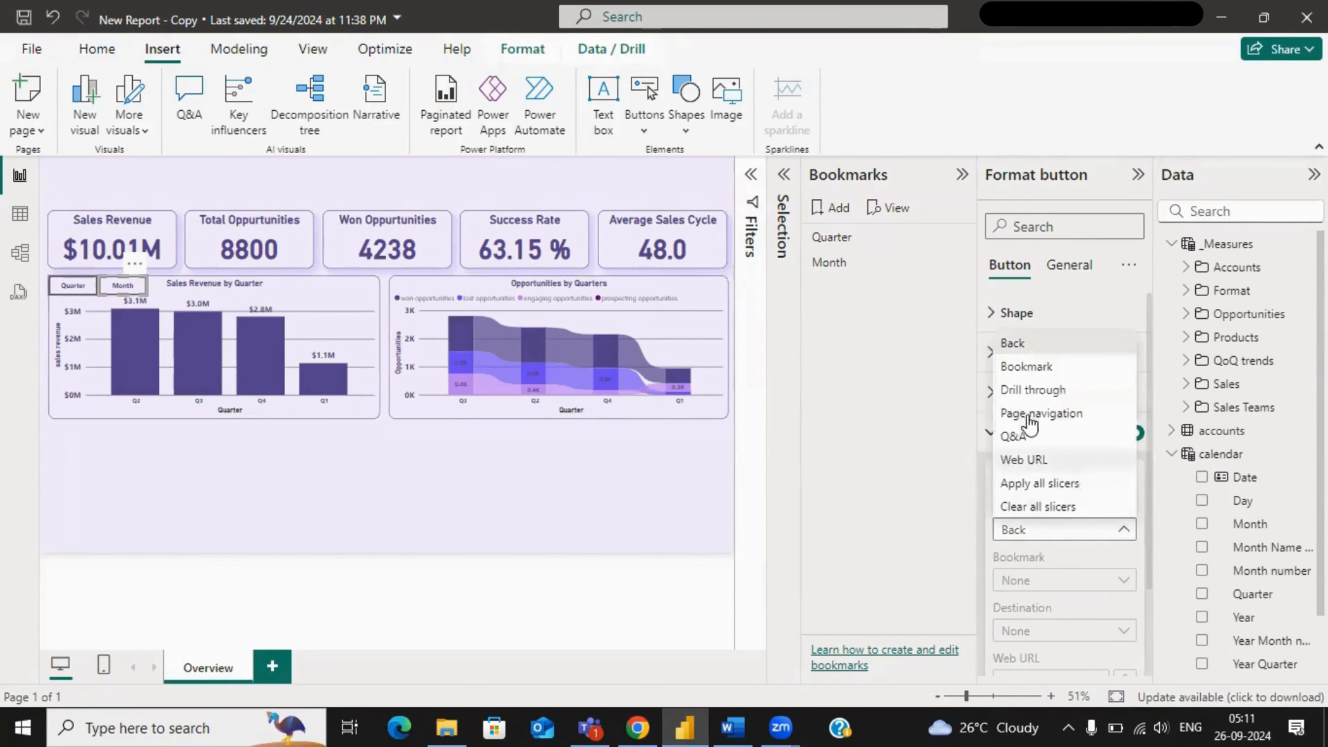
pyautogui.click(1027, 367)
pyautogui.click(1037, 581)
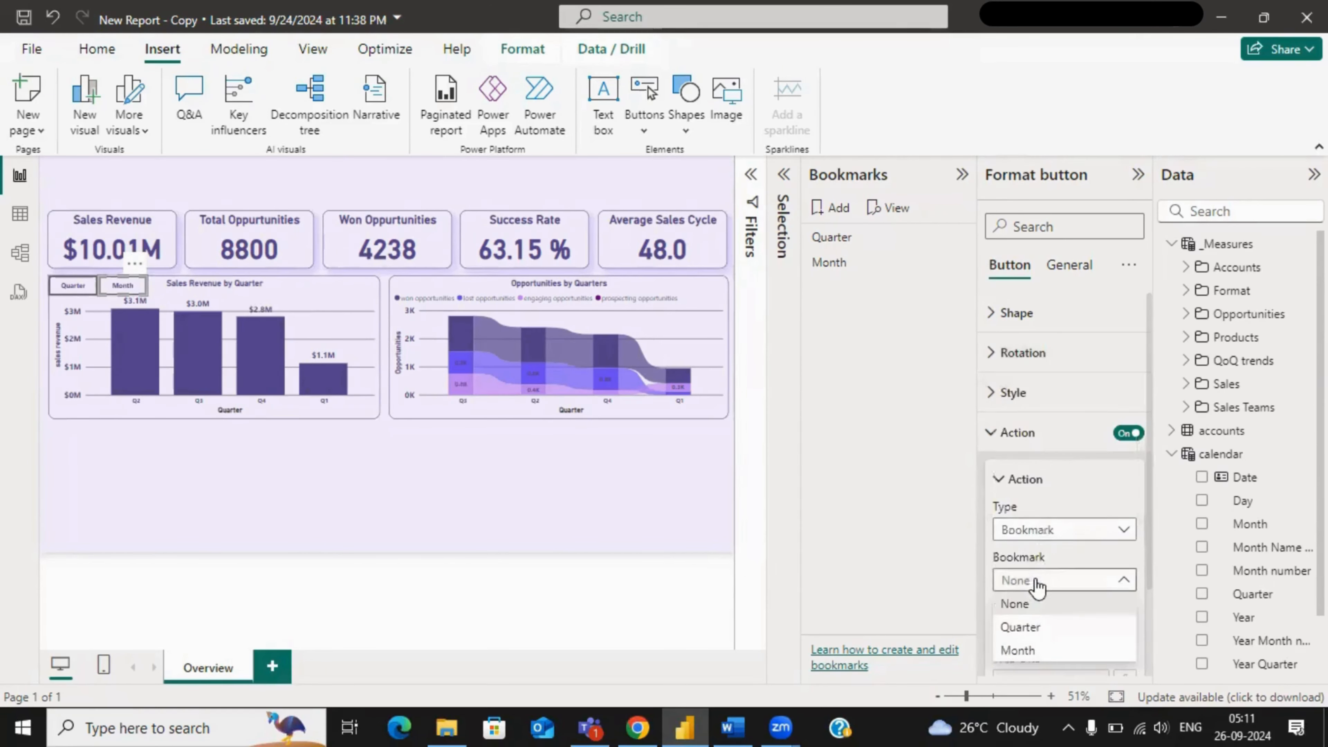
pyautogui.click(1027, 649)
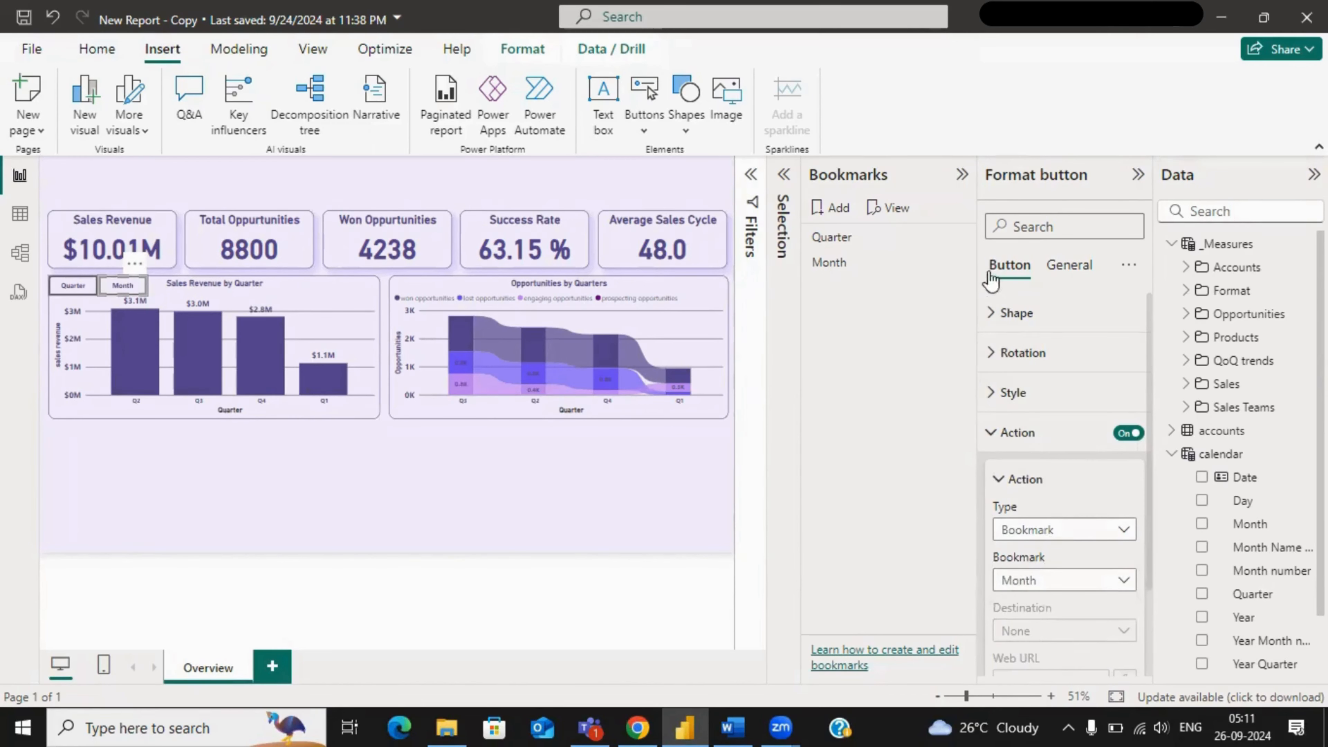
pyautogui.click(404, 520)
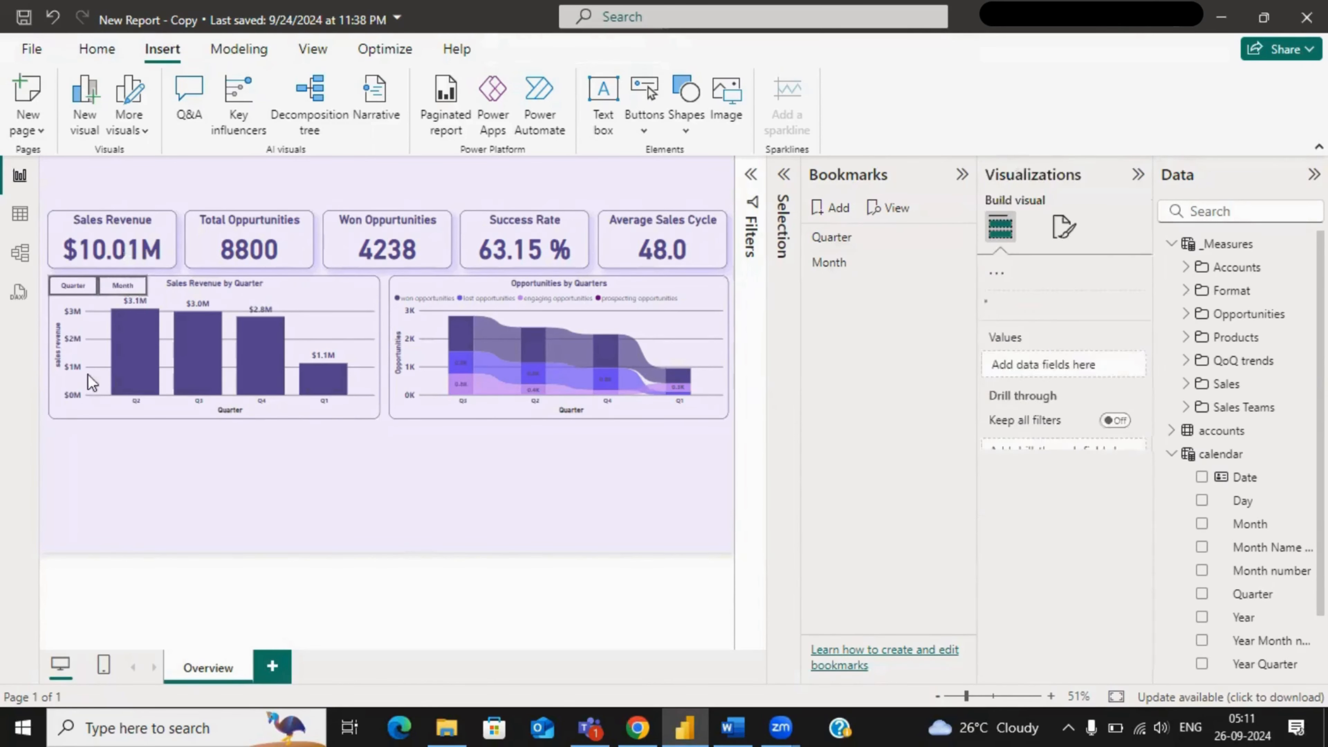
# - Test the Quarter and Month buttons on the Overview page by triggering each one's bookmark
pyautogui.keyDown('ctrl'); pyautogui.click(68, 294); pyautogui.keyUp('ctrl')
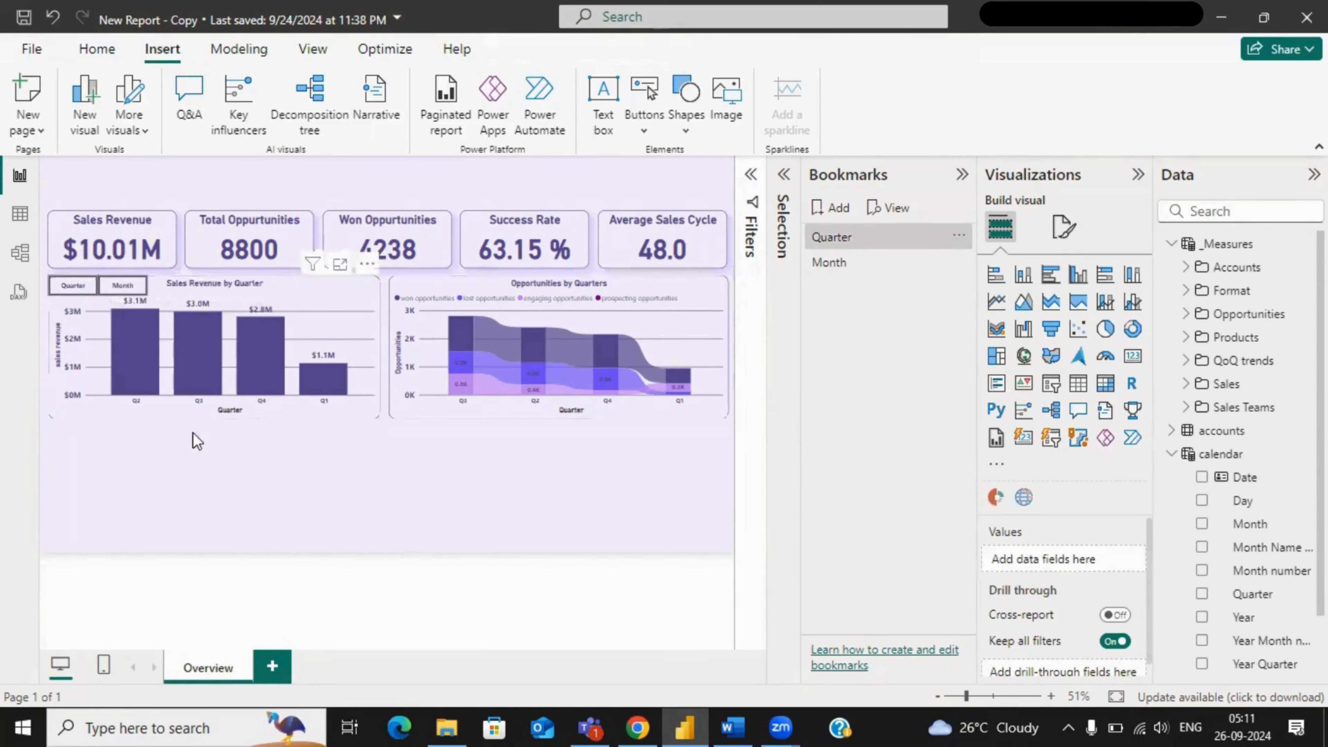
pyautogui.click(86, 286)
pyautogui.click(124, 287)
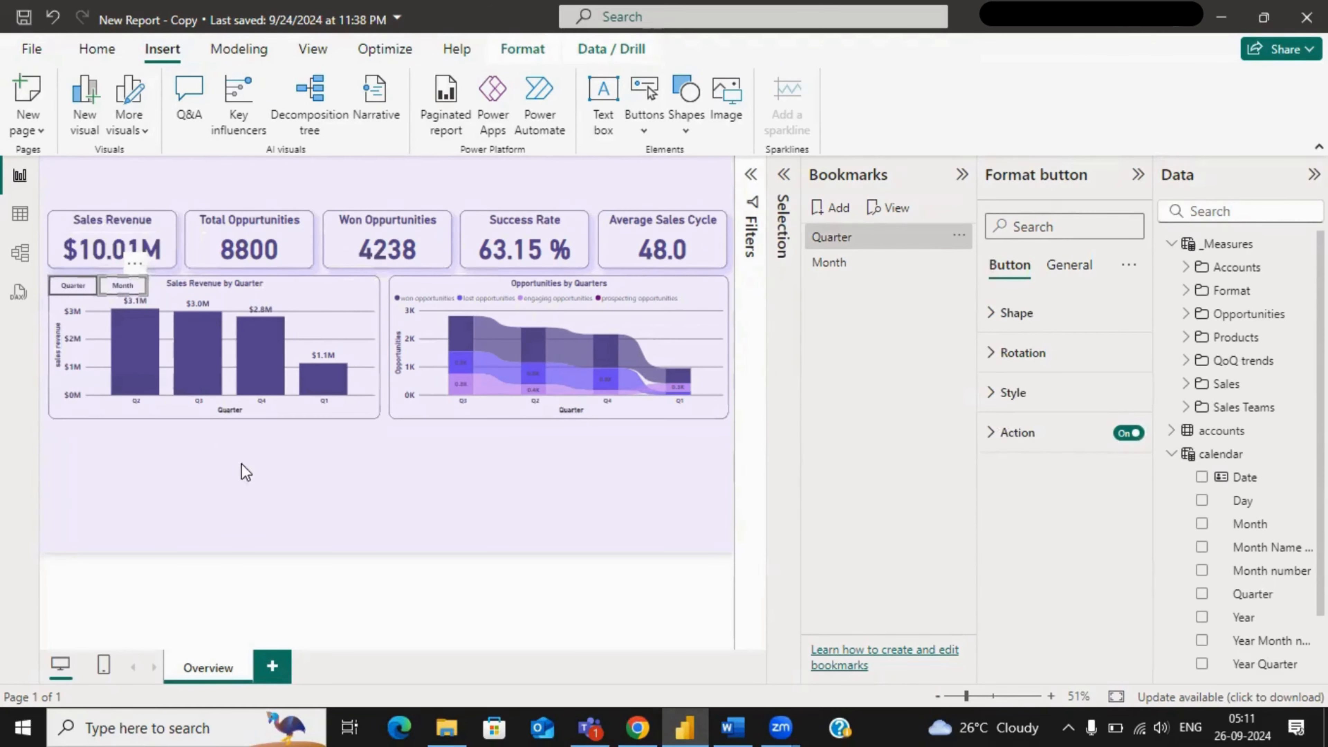
pyautogui.click(246, 473)
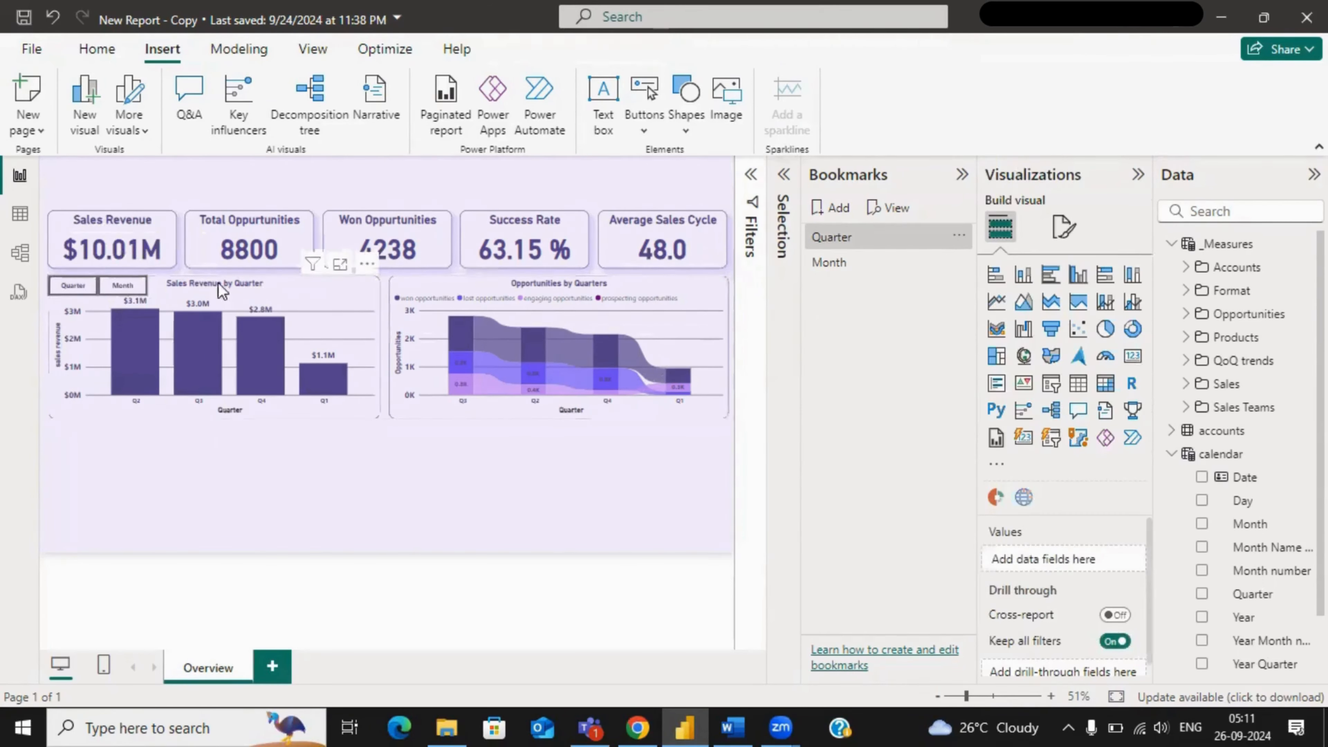
pyautogui.keyDown('ctrl'); pyautogui.click(135, 291); pyautogui.keyUp('ctrl')
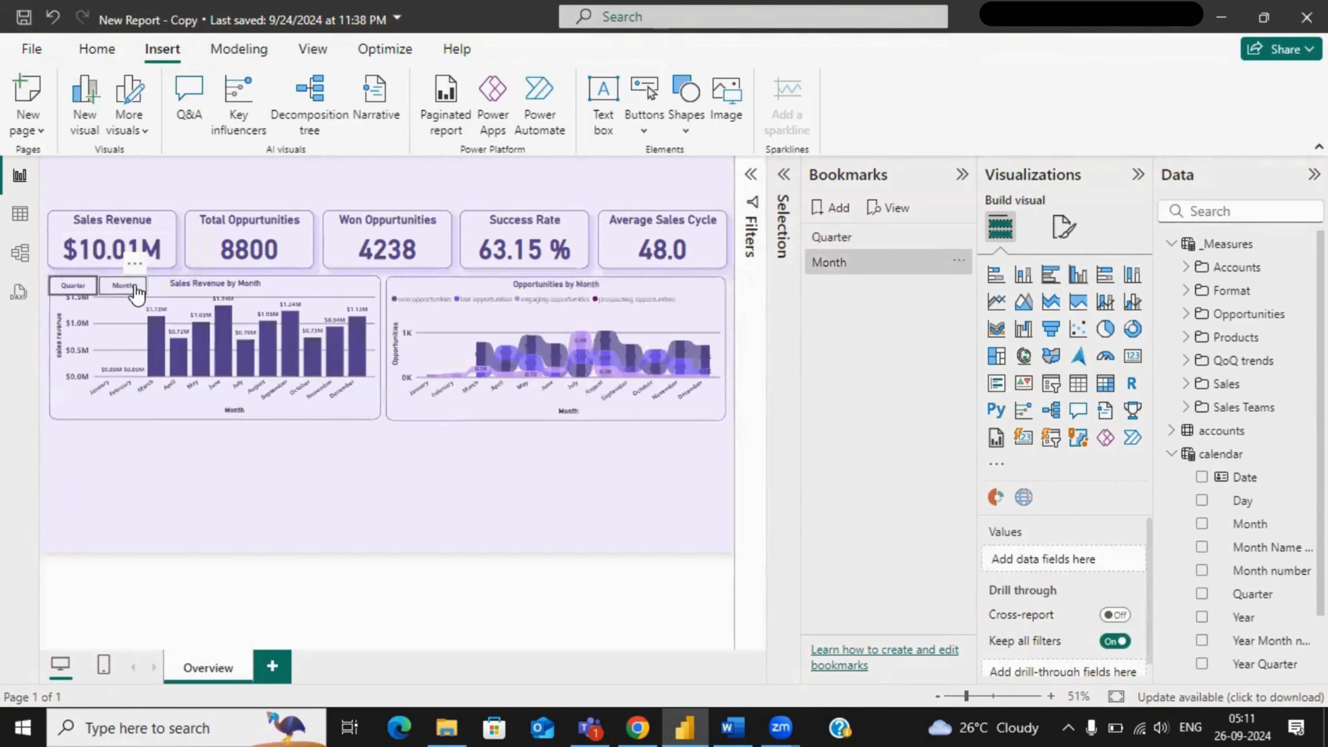
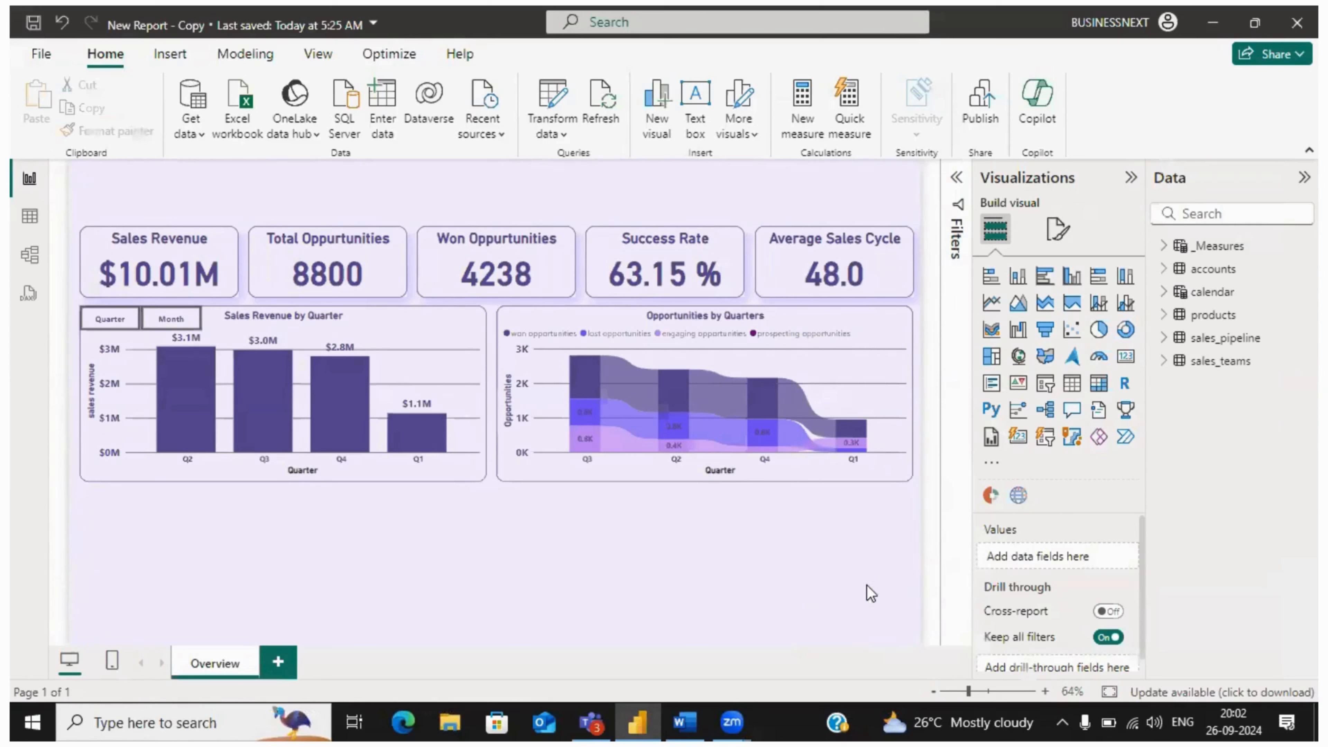
# - Add an empty clustered bar chart, shrink it, and place it below the Sales Revenue by Quarter chart, aligned with its left edge
pyautogui.click(1037, 282)
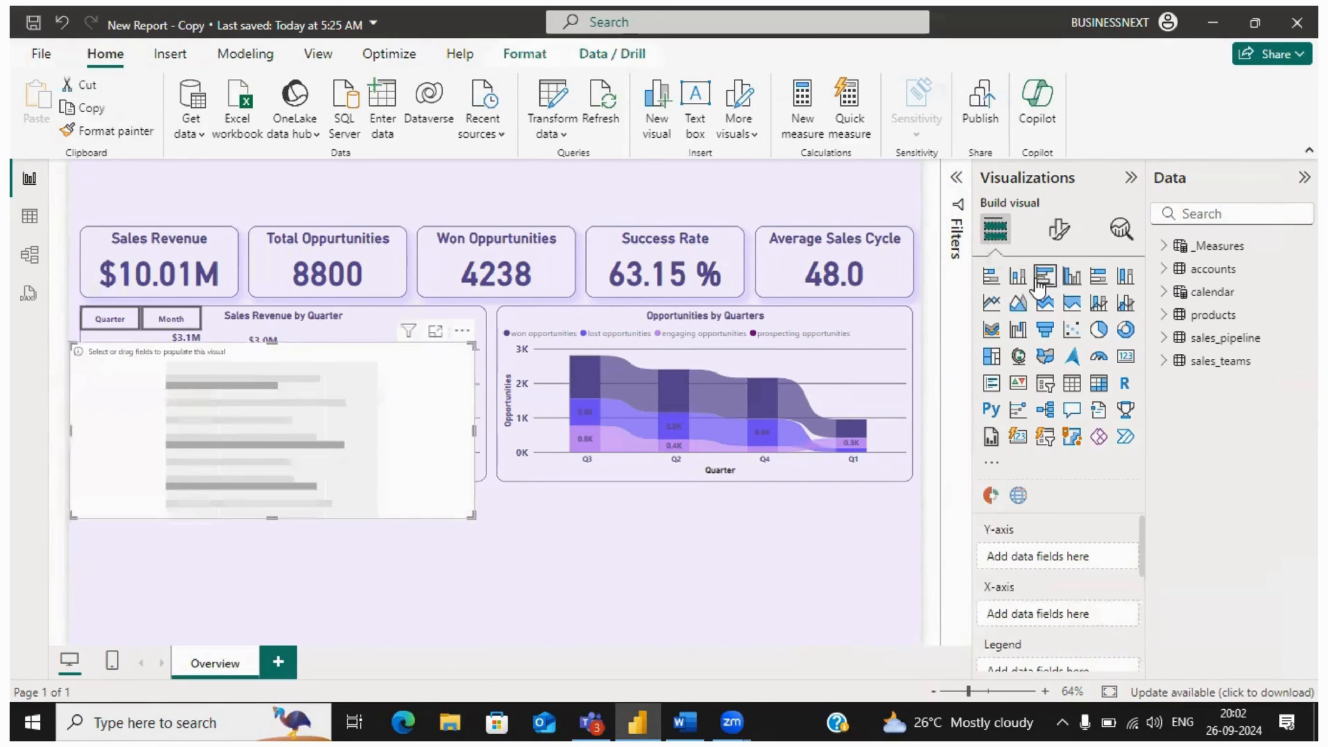
pyautogui.moveTo(403, 451); pyautogui.dragTo(385, 594)
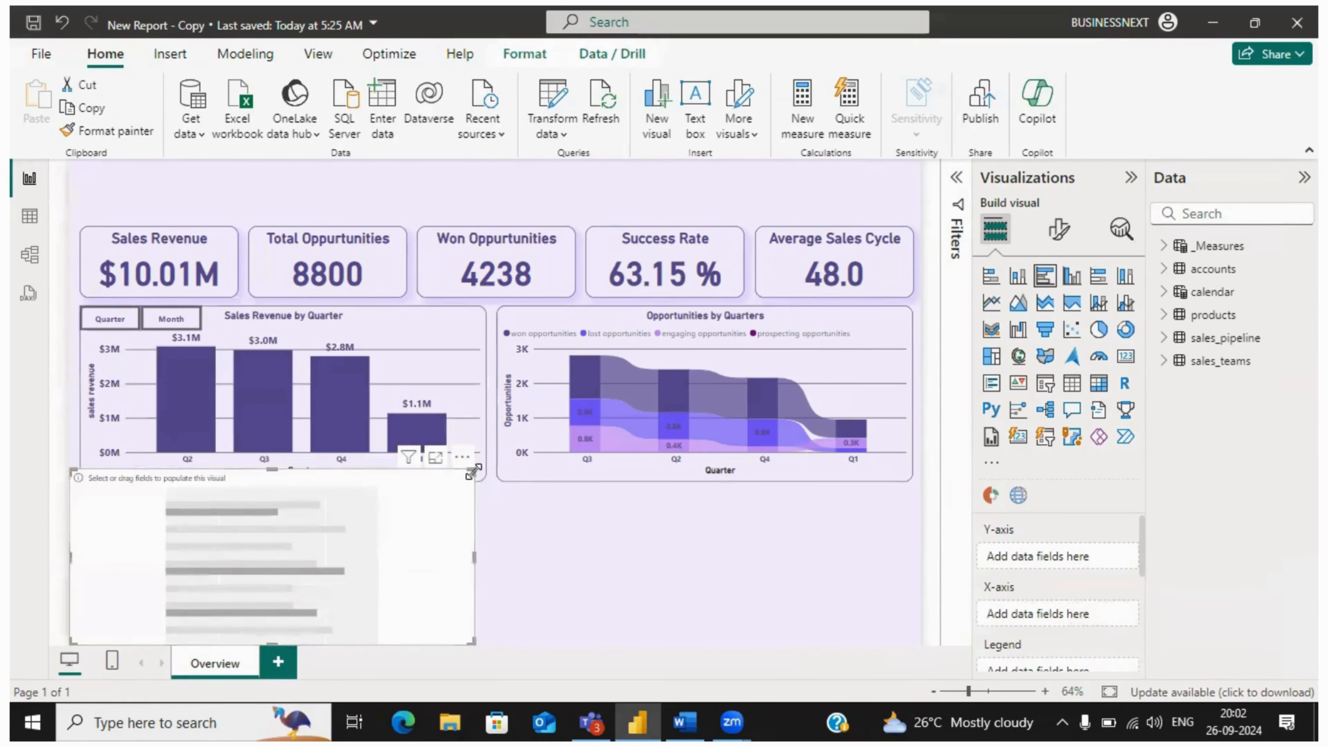
pyautogui.moveTo(473, 471); pyautogui.dragTo(359, 494)
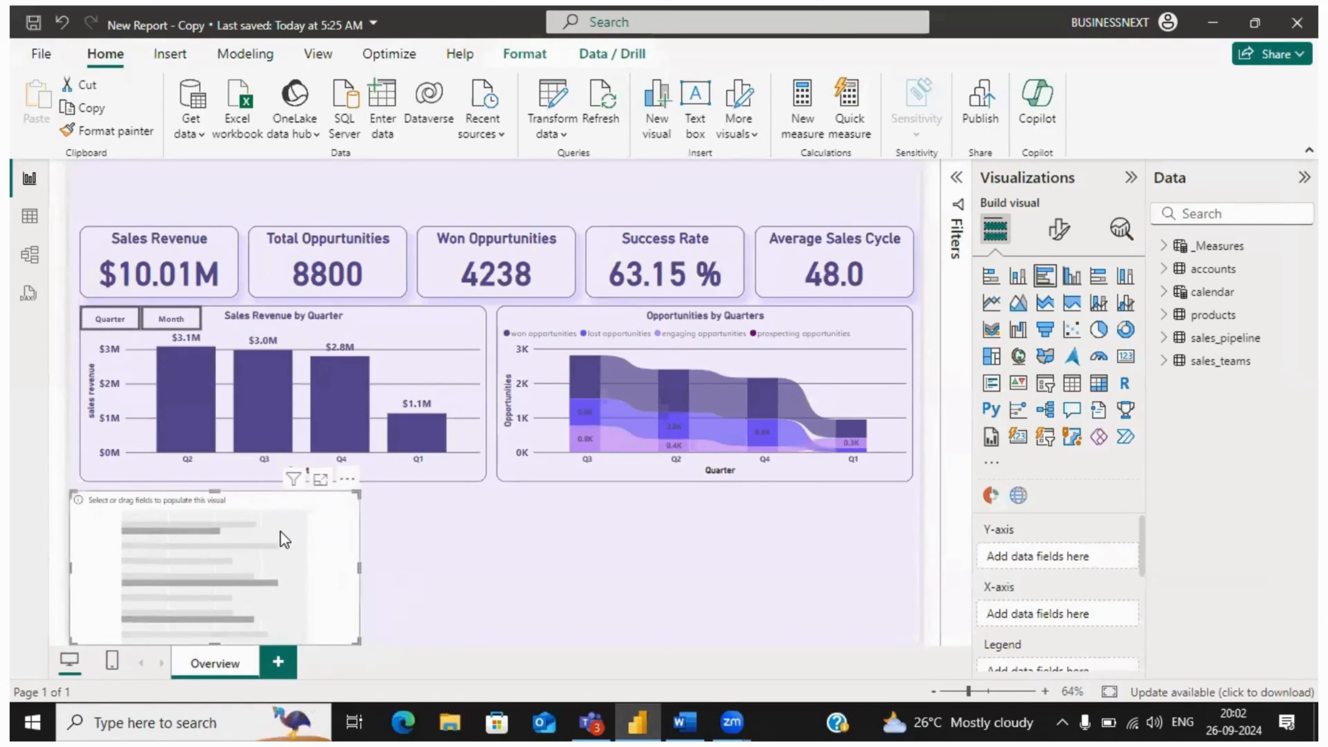
pyautogui.moveTo(280, 530); pyautogui.dragTo(291, 532)
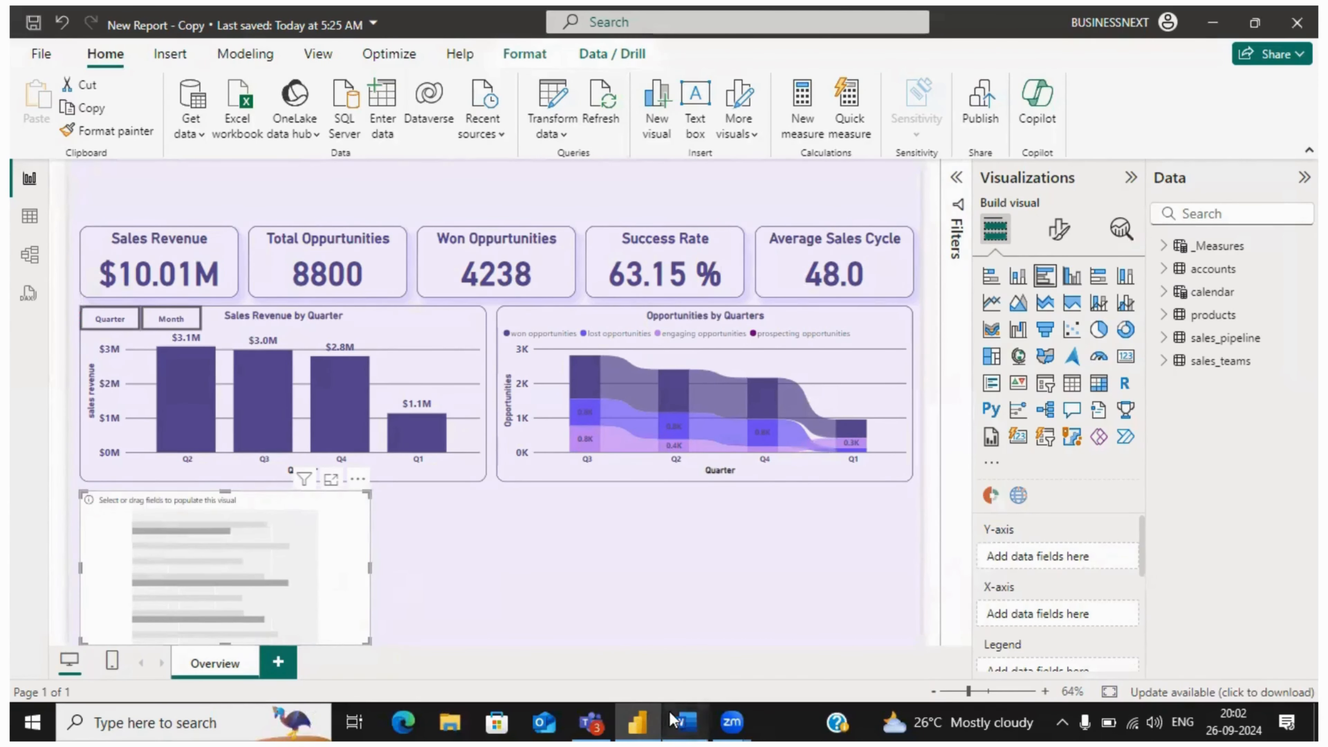
# - Check the visuals list in Word, then assign product_name to the empty bar chart's Y-axis and sales revenue to its X-axis
pyautogui.click(672, 720)
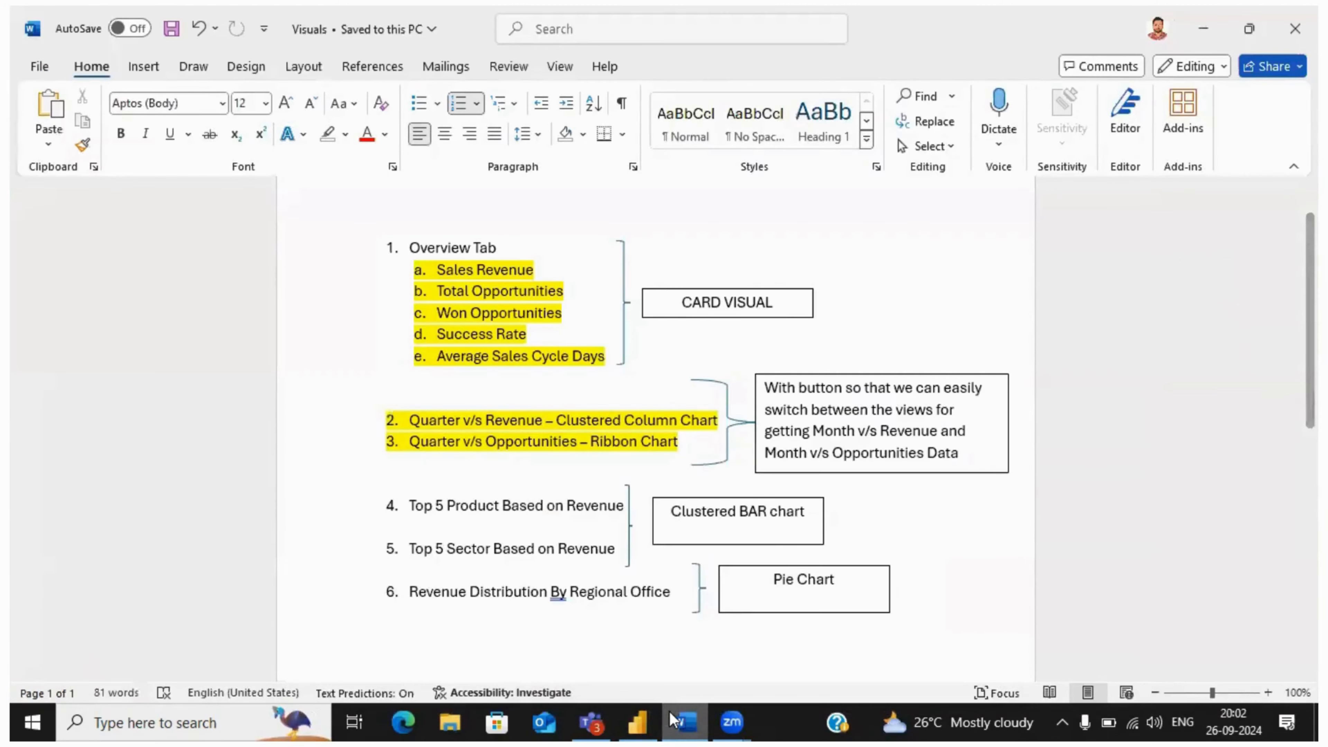
pyautogui.click(669, 711)
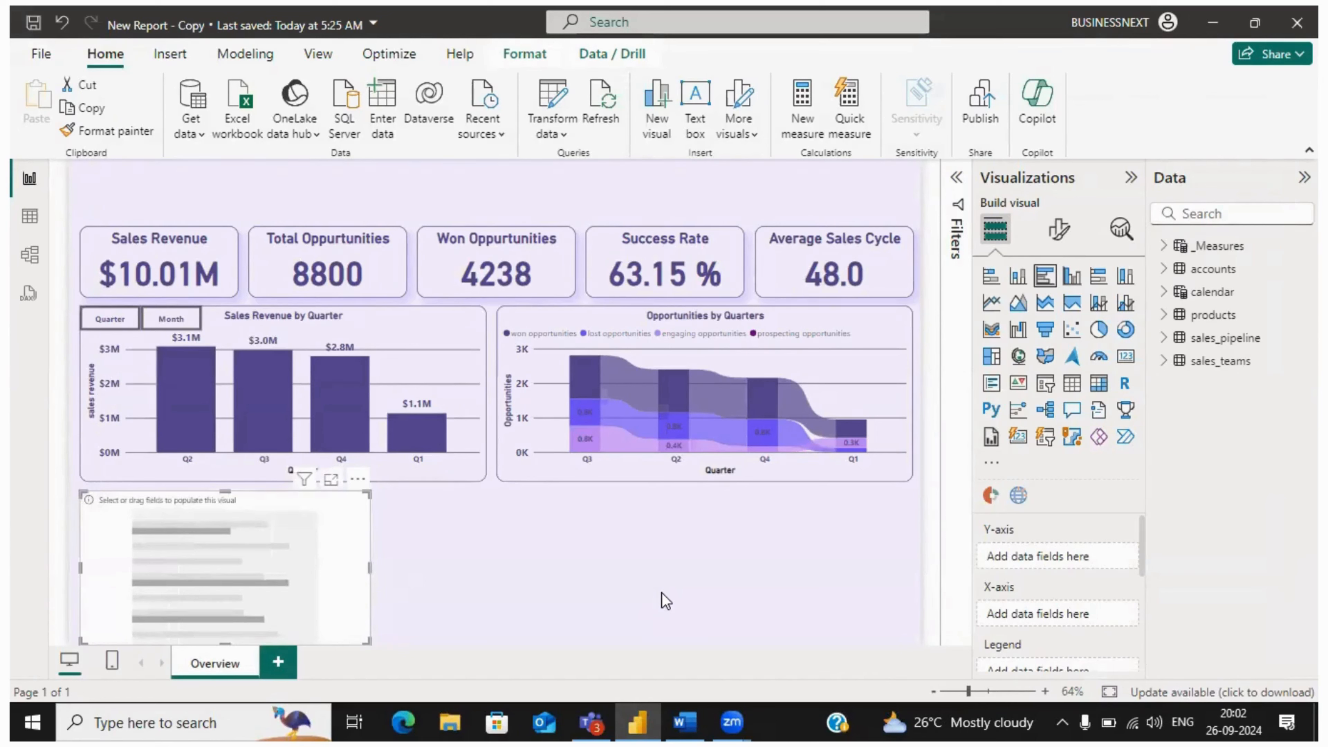
pyautogui.click(1165, 316)
pyautogui.moveTo(1239, 340); pyautogui.dragTo(1065, 563)
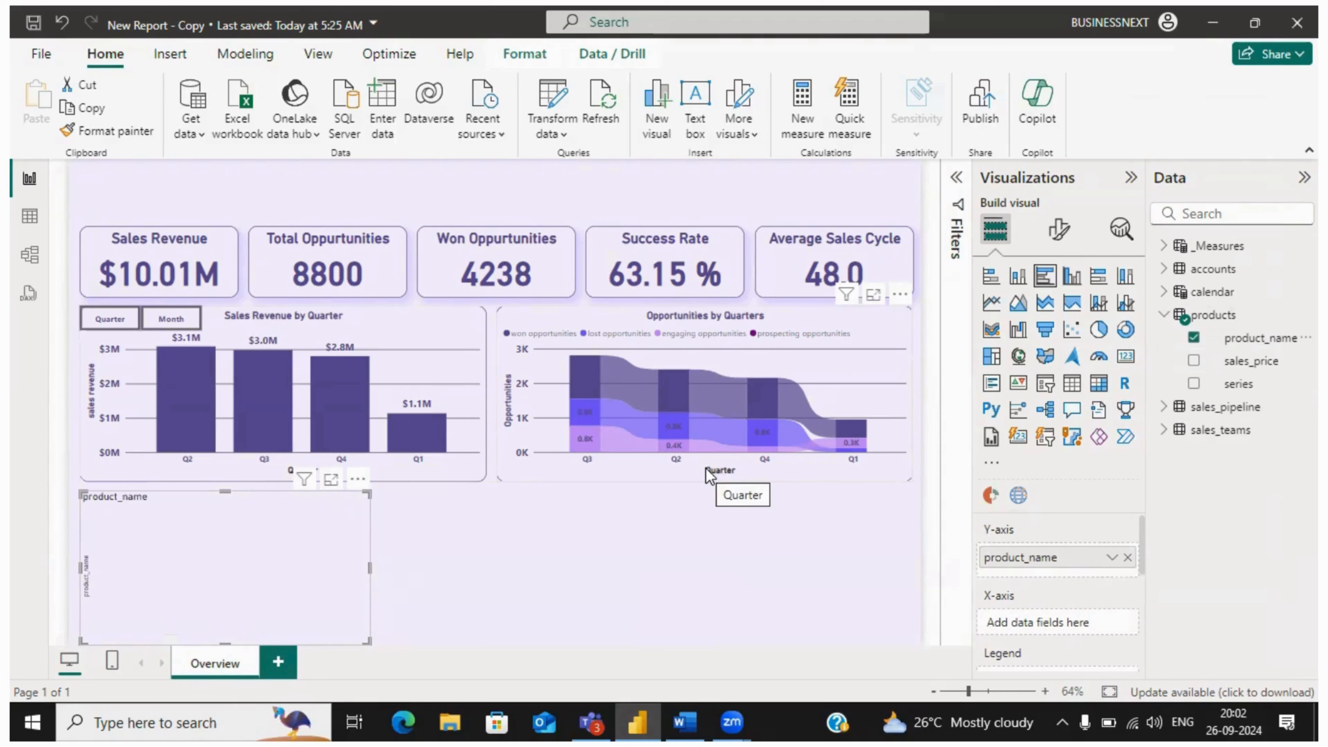
pyautogui.click(1163, 247)
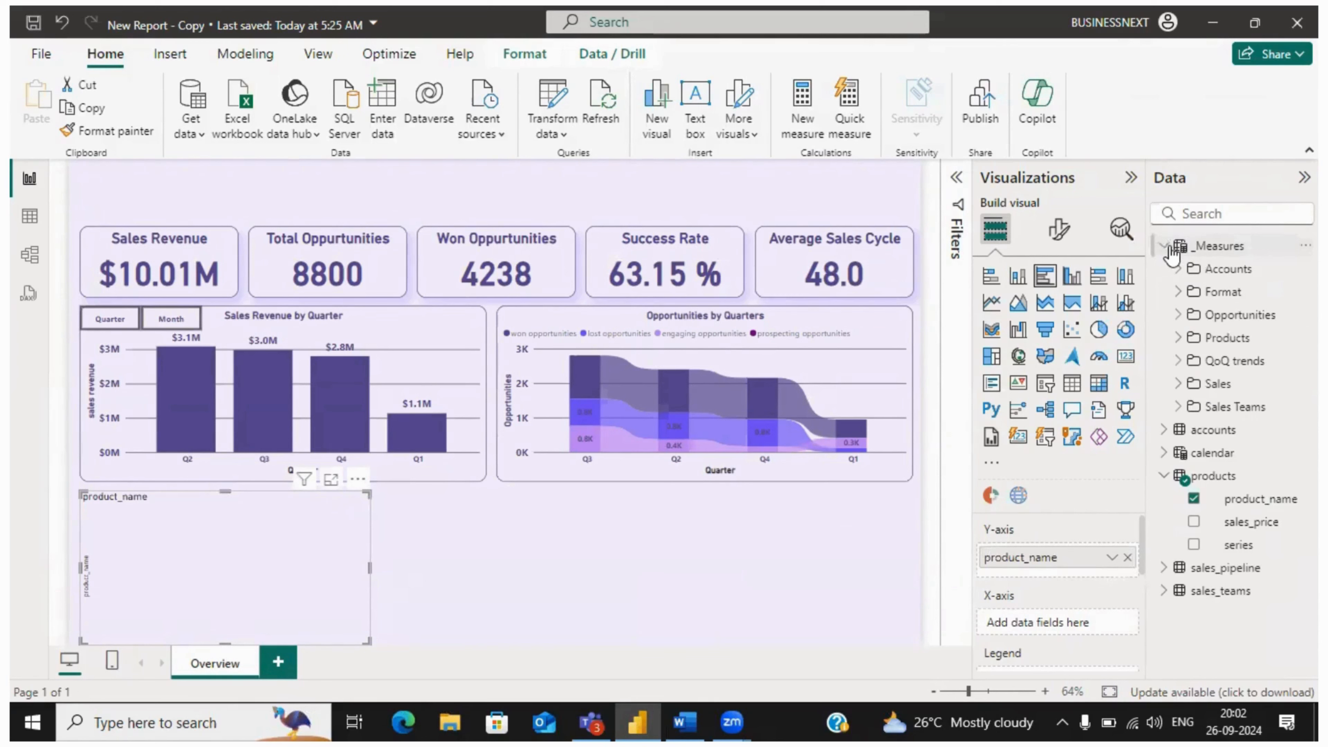
pyautogui.click(1183, 387)
pyautogui.moveTo(1243, 482); pyautogui.dragTo(1077, 626)
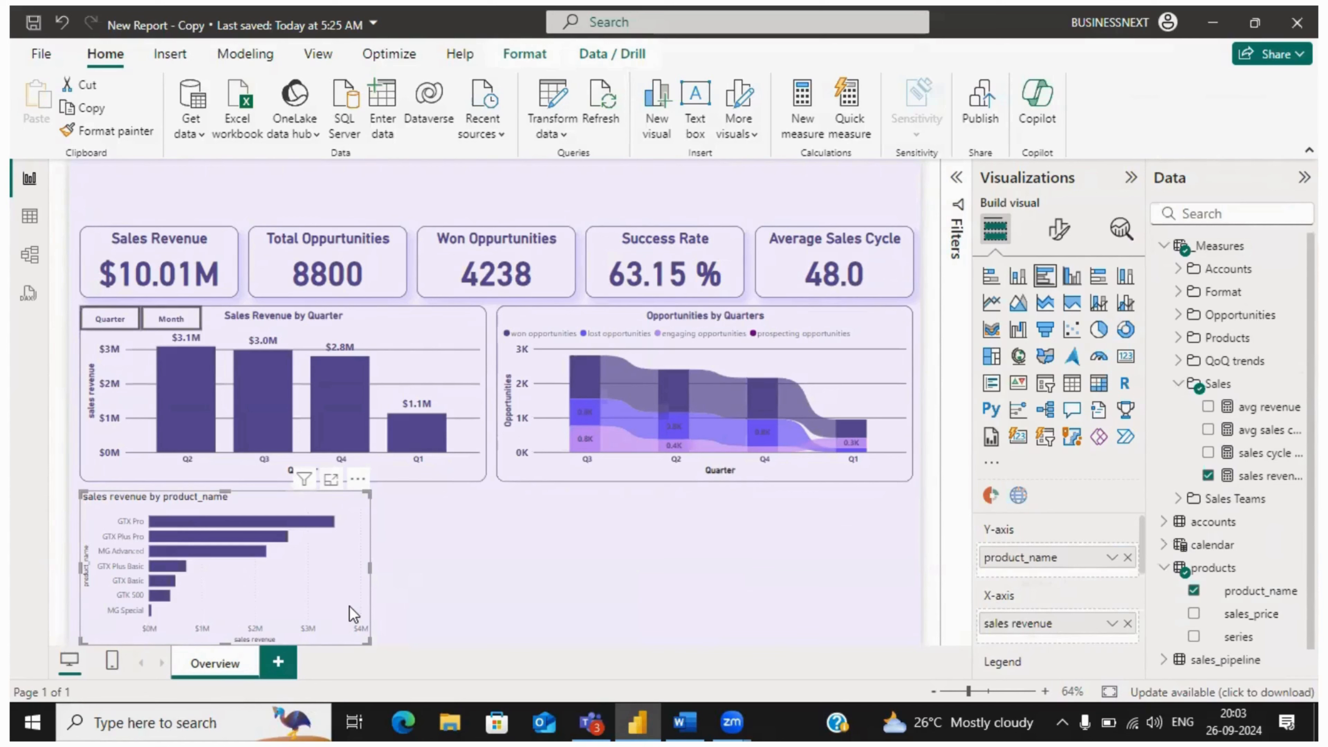
# - Apply a Top N filter on product_name to the bar chart, showing the top 5 items by sales revenue
pyautogui.click(1056, 238)
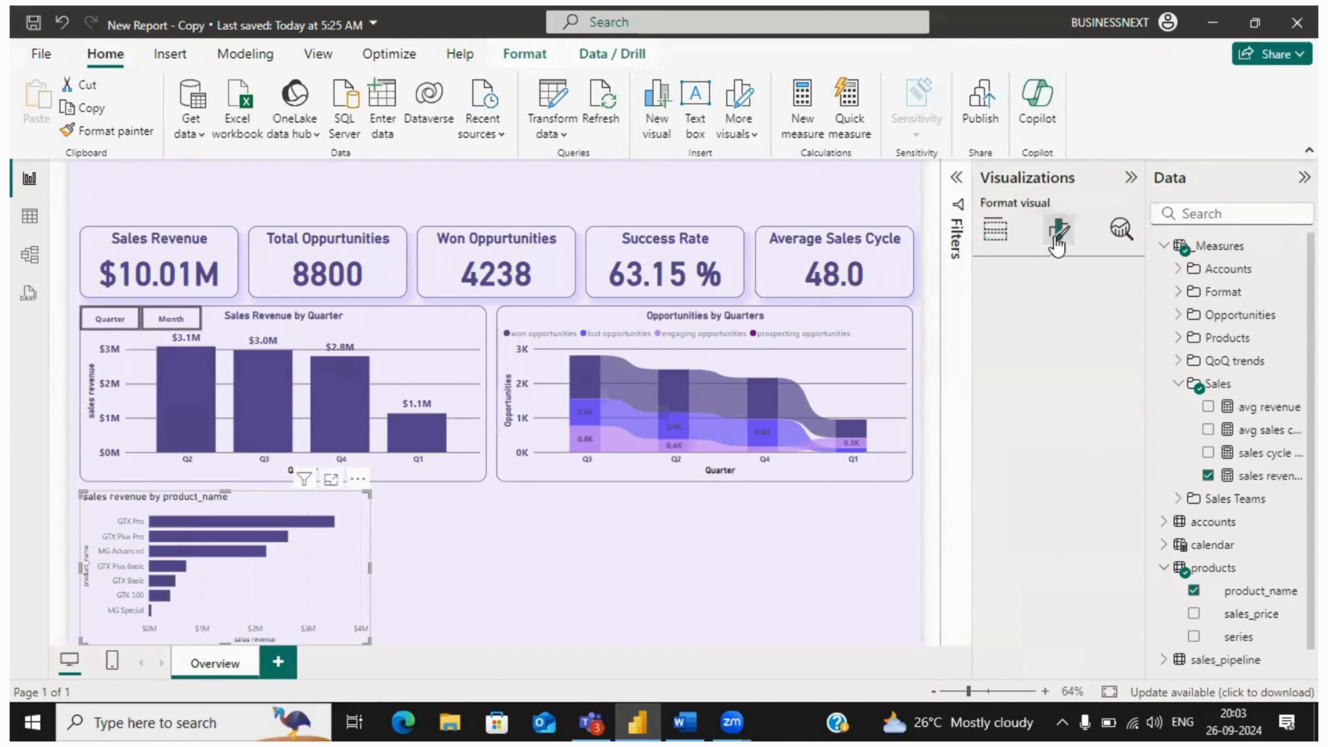
pyautogui.click(954, 180)
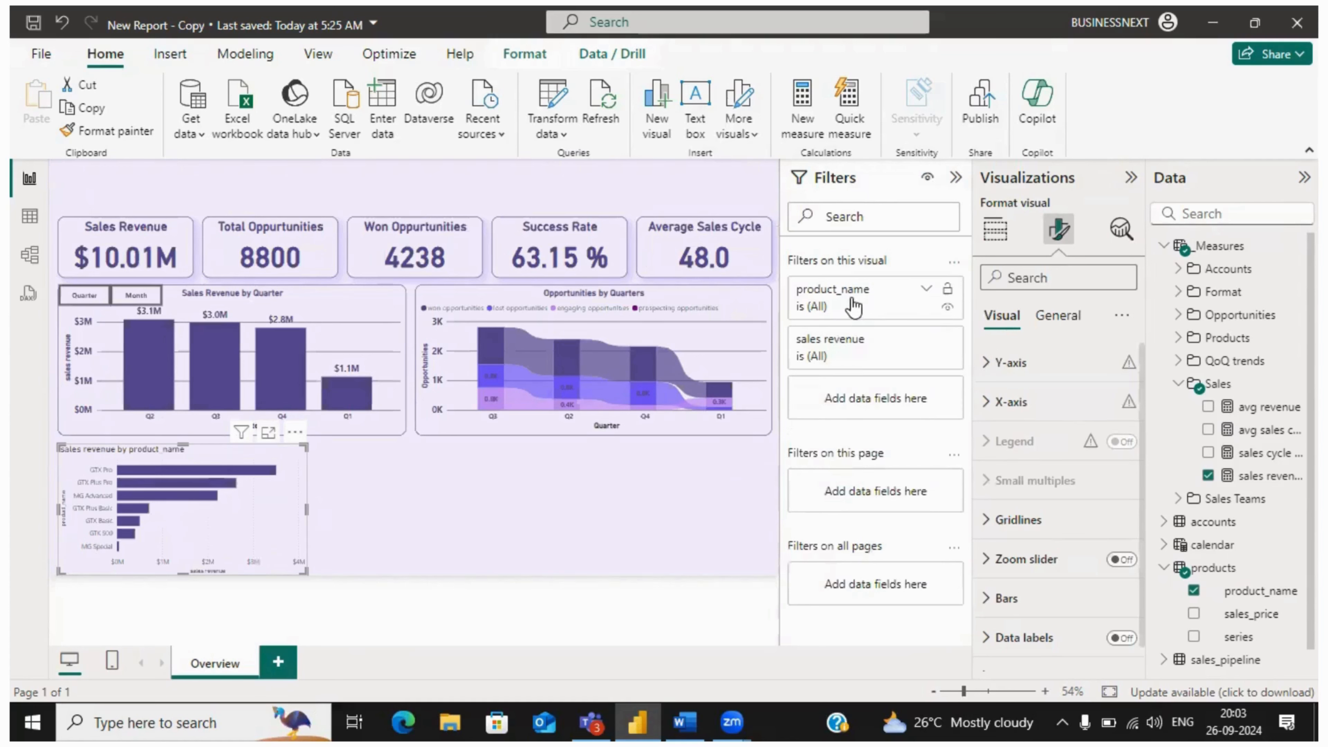
pyautogui.click(928, 291)
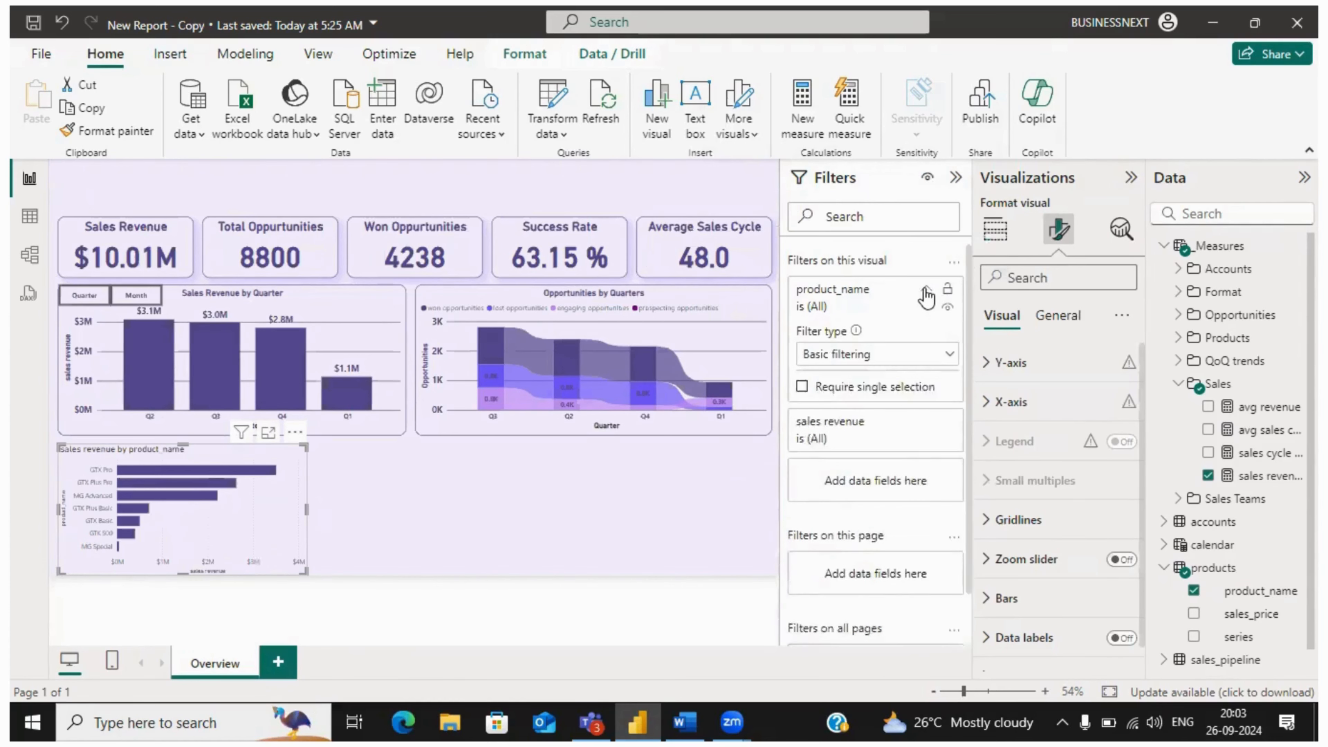
pyautogui.click(877, 356)
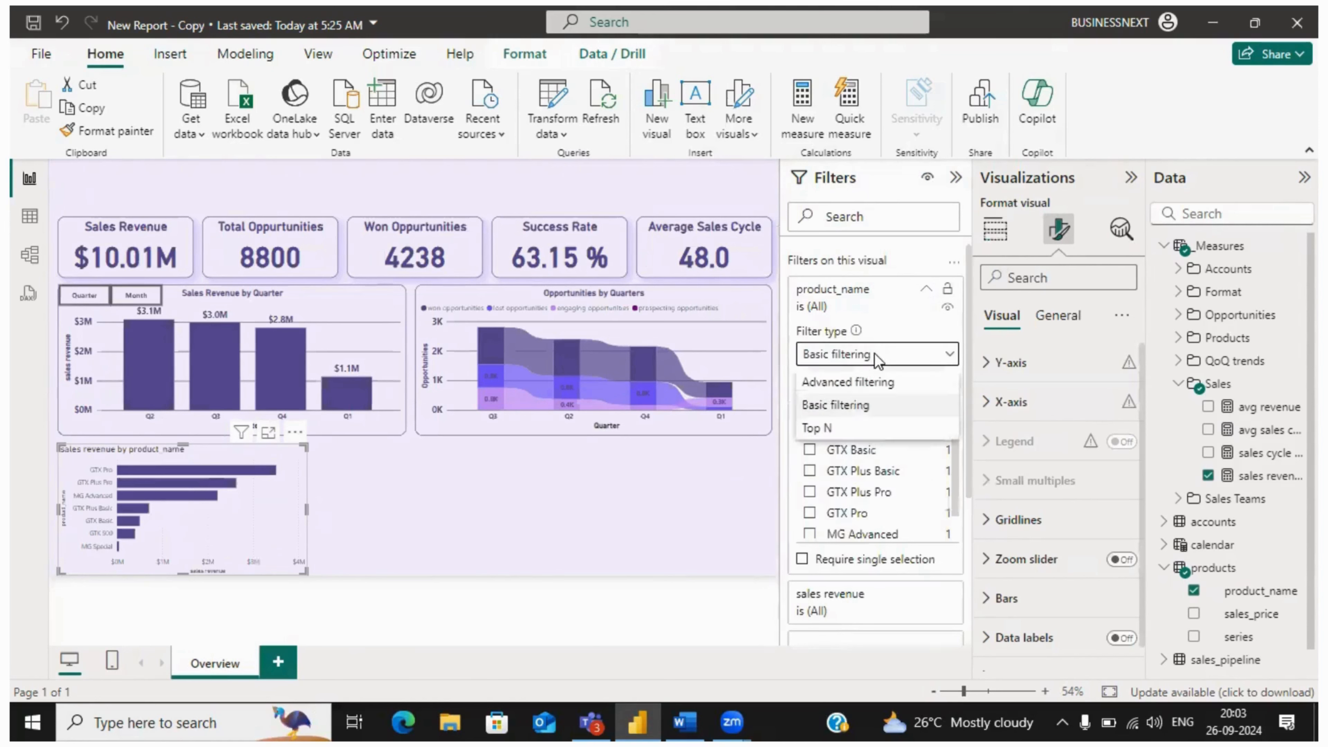
pyautogui.click(825, 429)
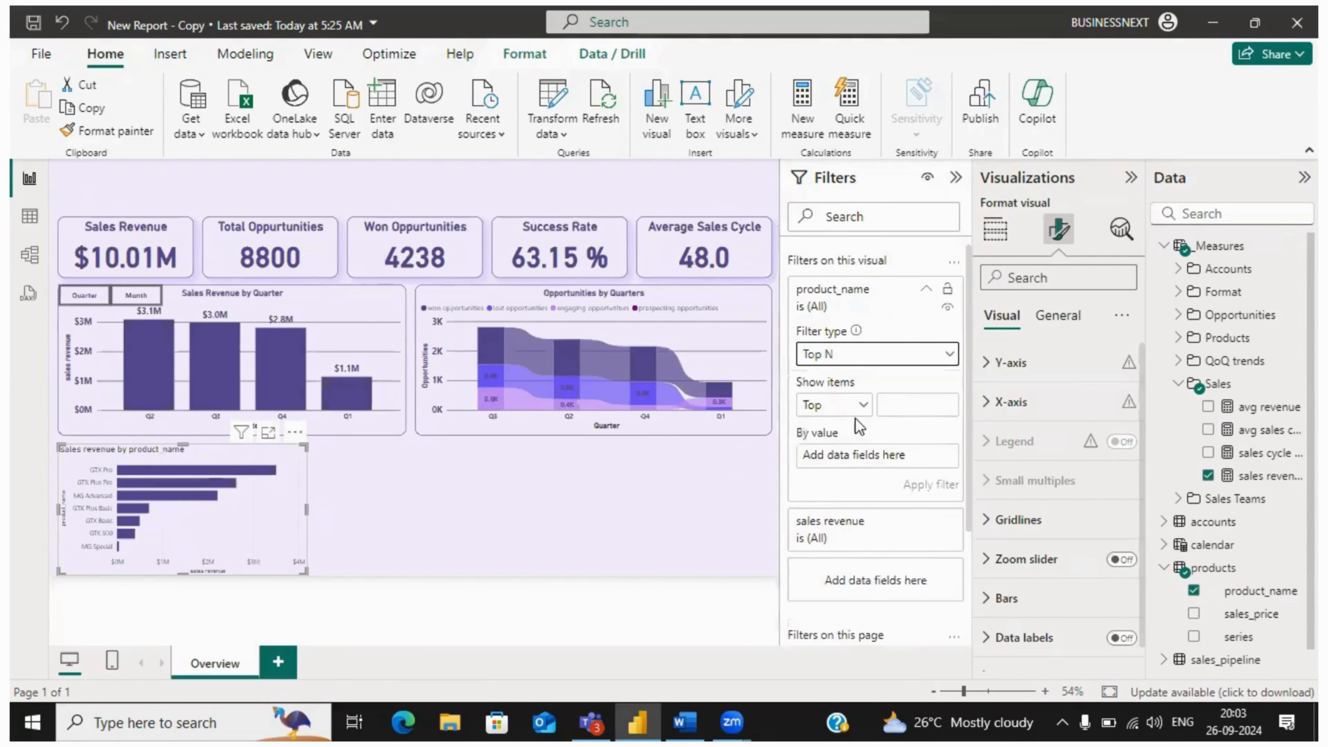
pyautogui.click(831, 411)
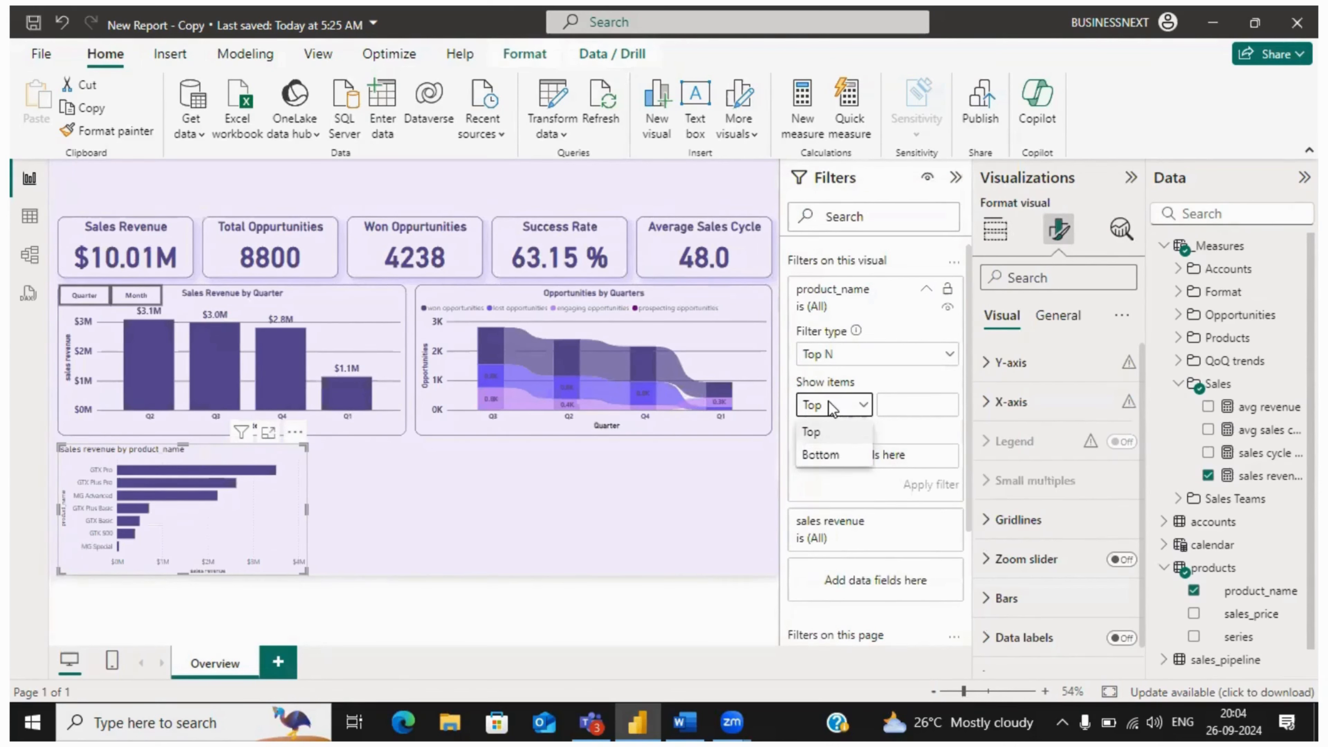
pyautogui.click(814, 442)
pyautogui.click(900, 408)
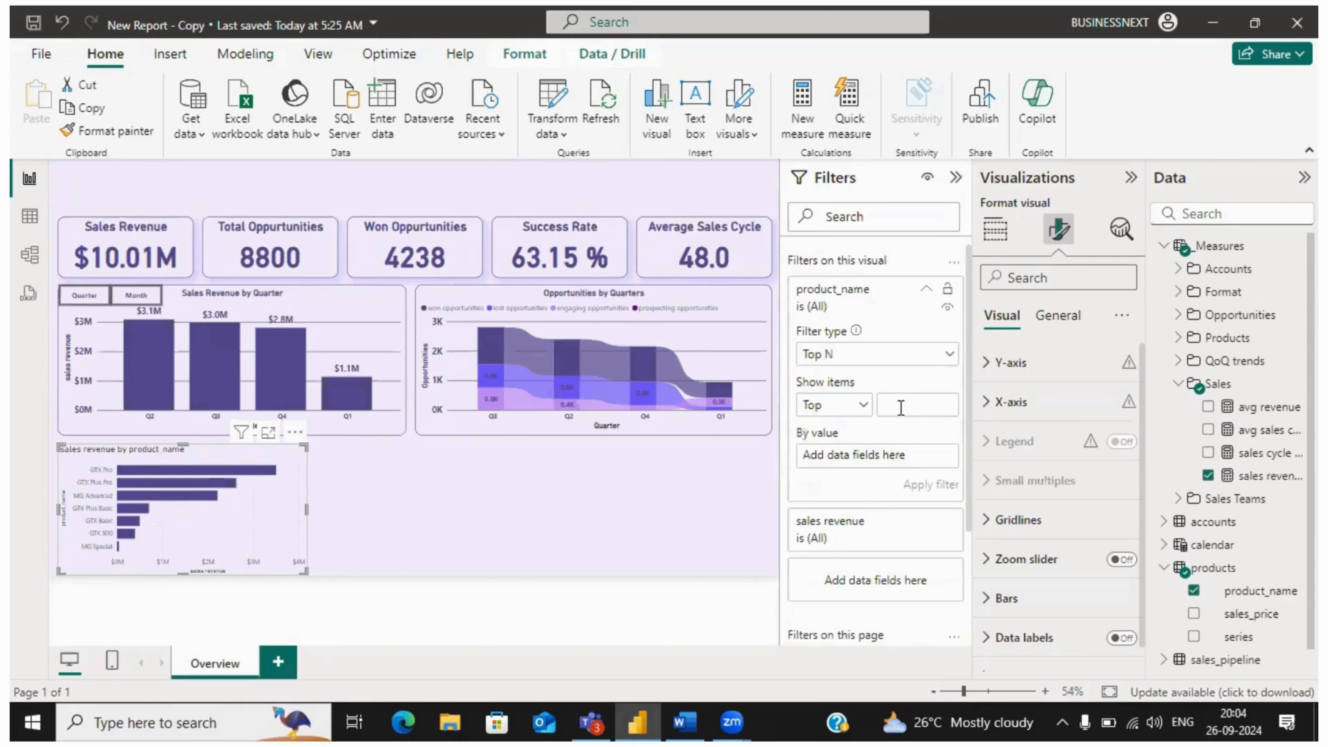
pyautogui.write('5')
pyautogui.moveTo(1243, 475); pyautogui.dragTo(899, 449)
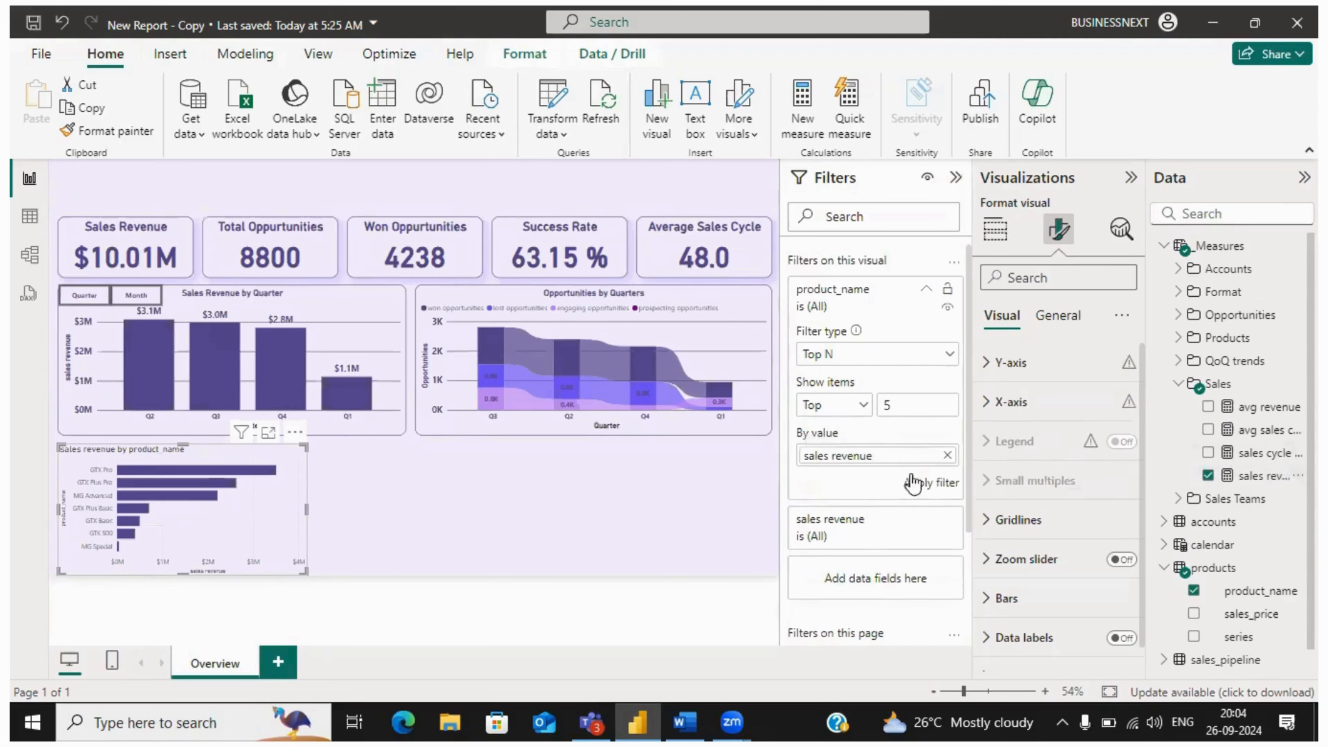
pyautogui.click(932, 485)
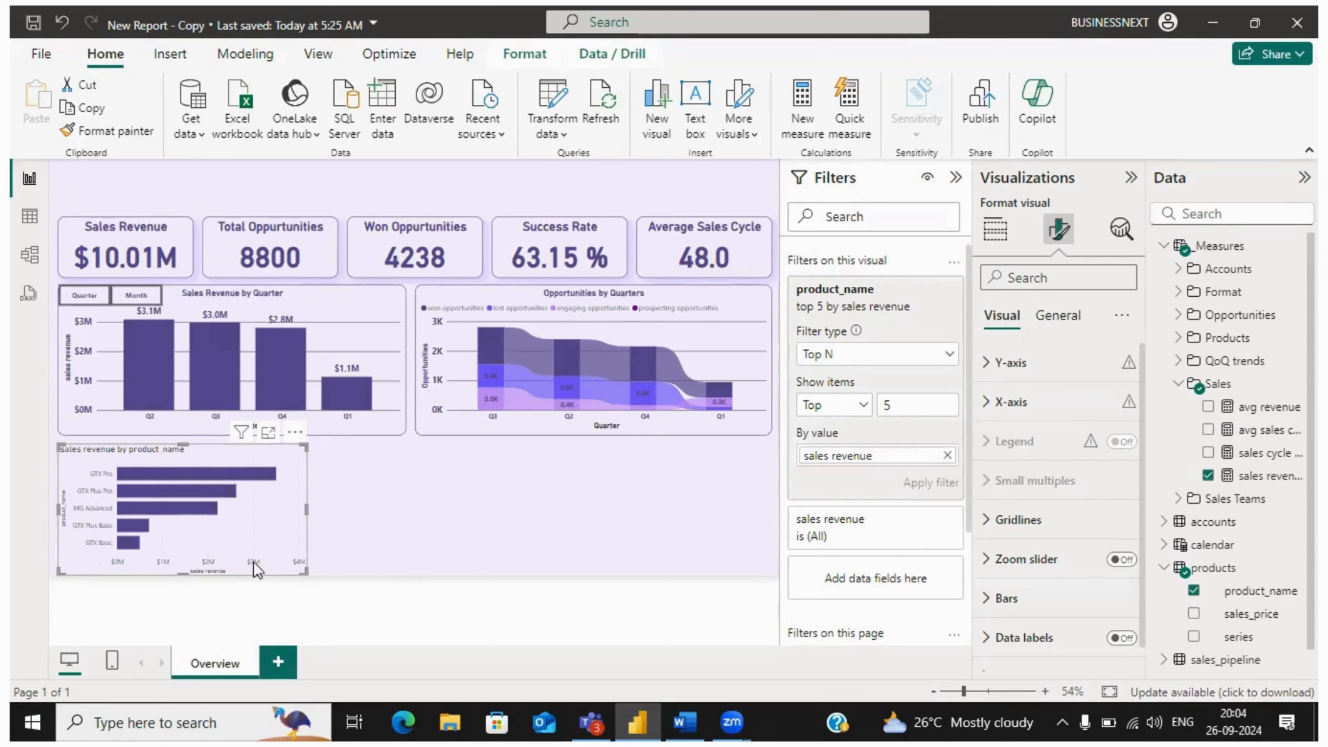
# - Try to copy the formatting of the Sales Revenue by Quarter chart onto the product bar chart with Format painter, adjusting the bar chart's width
pyautogui.moveTo(301, 507); pyautogui.dragTo(286, 509)
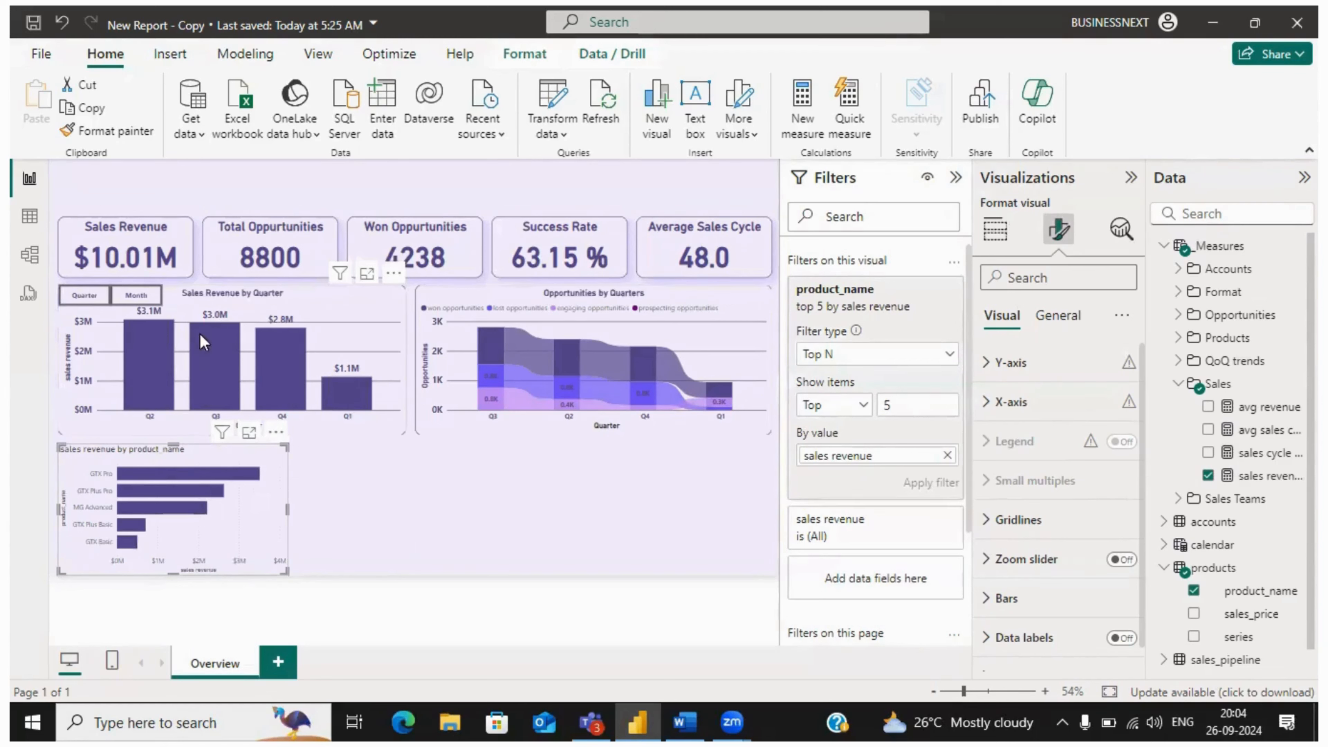
pyautogui.click(322, 428)
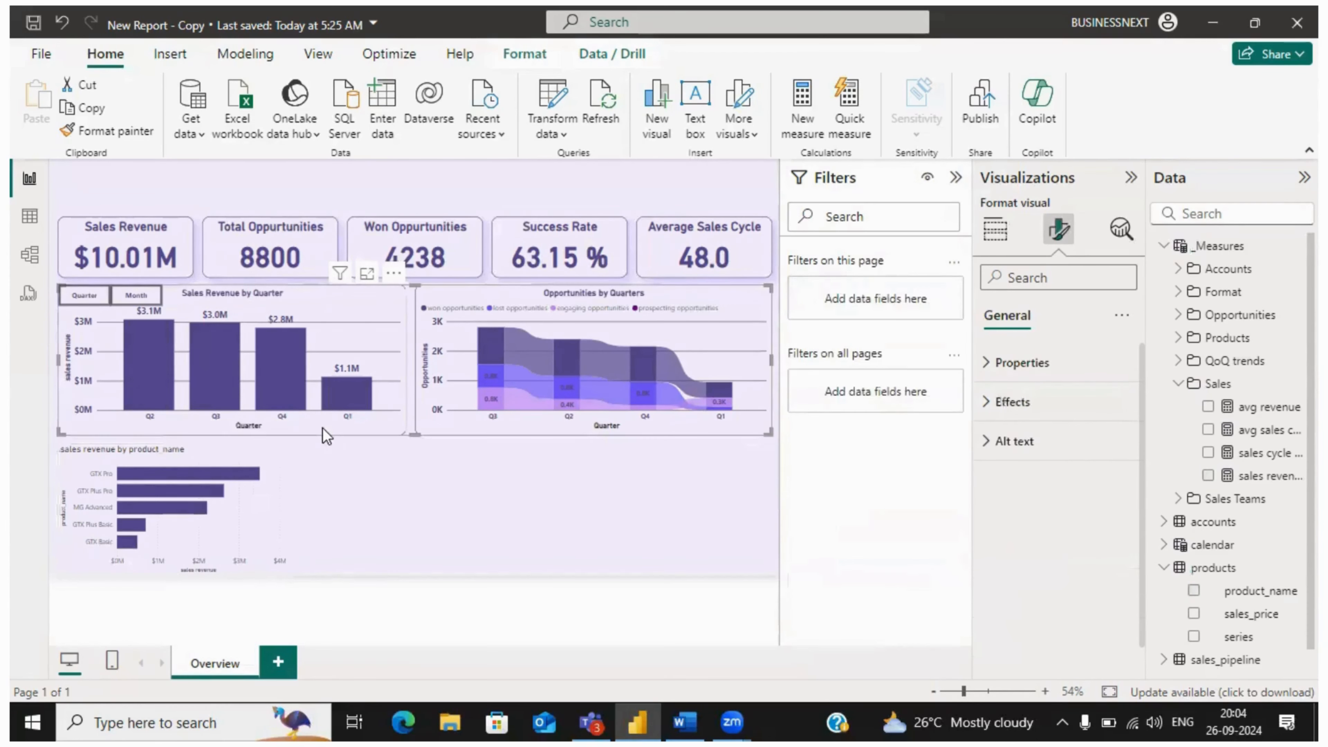
pyautogui.click(104, 134)
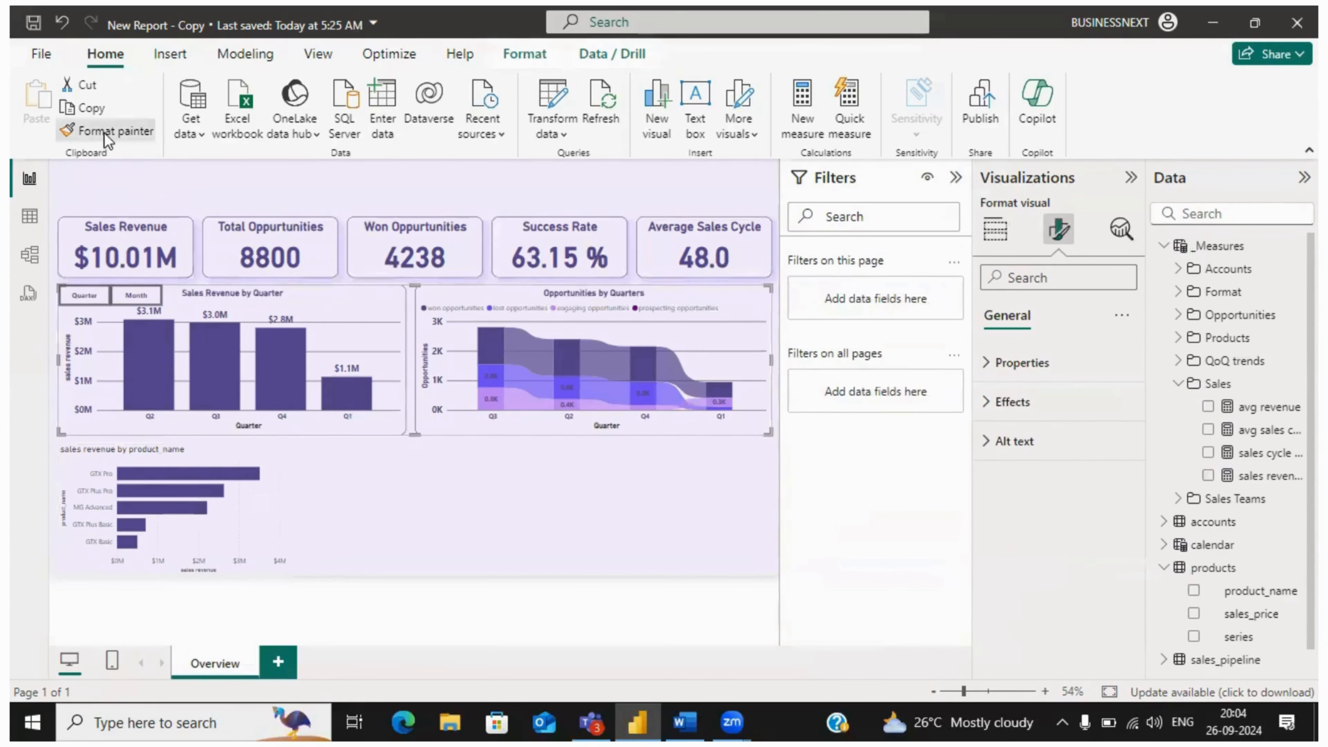
pyautogui.click(272, 532)
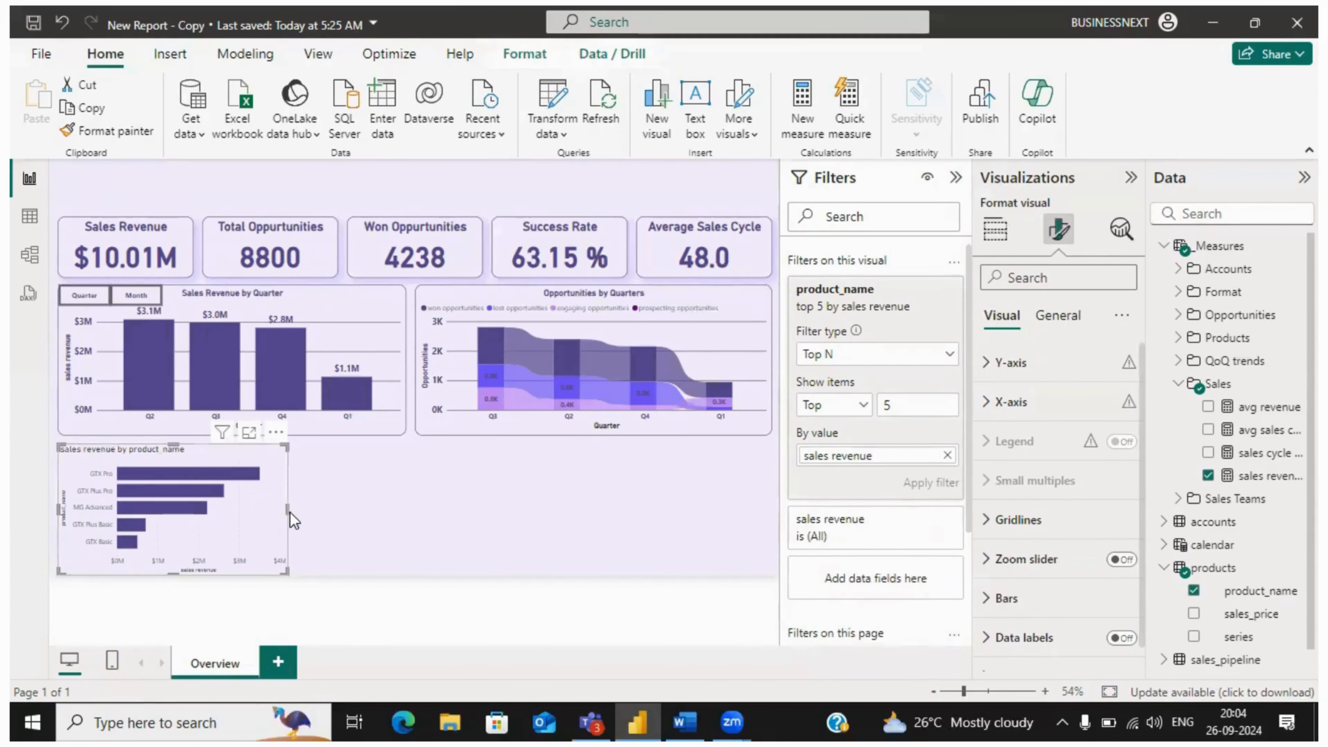
pyautogui.moveTo(290, 512); pyautogui.dragTo(306, 509)
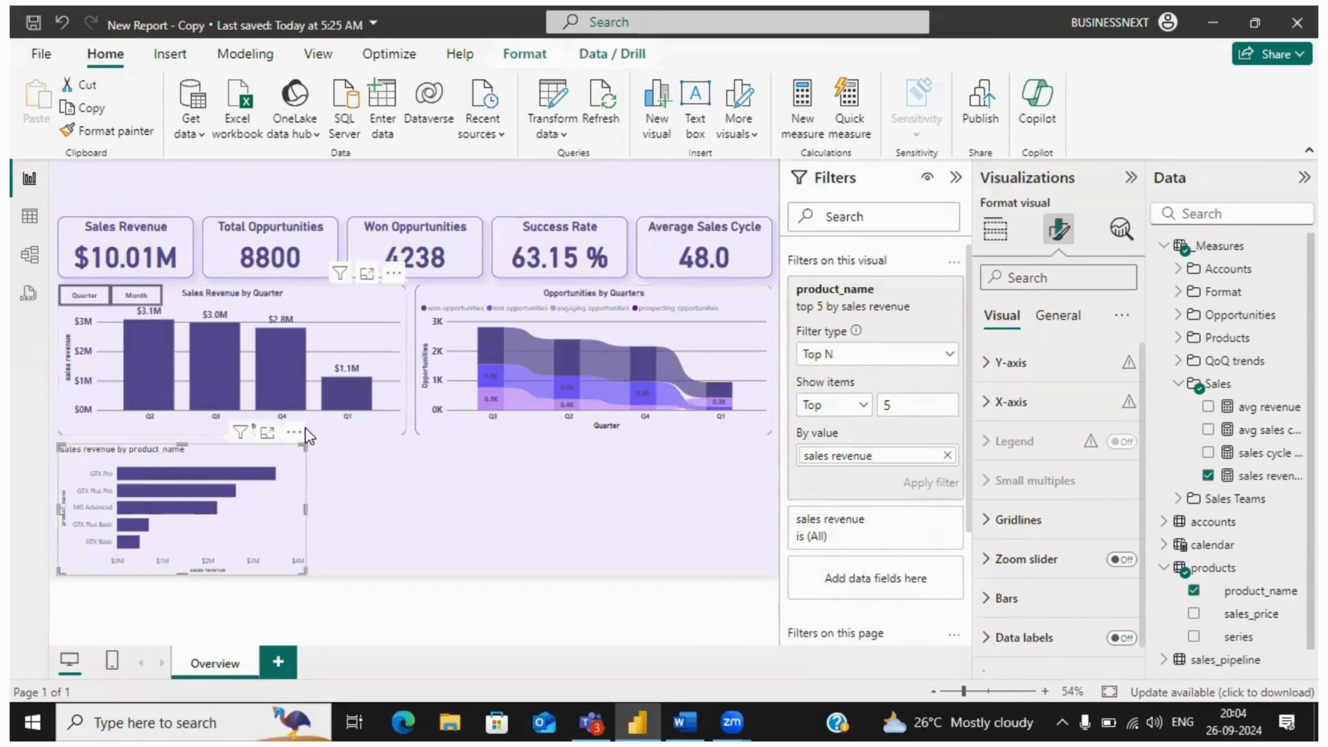
pyautogui.click(165, 328)
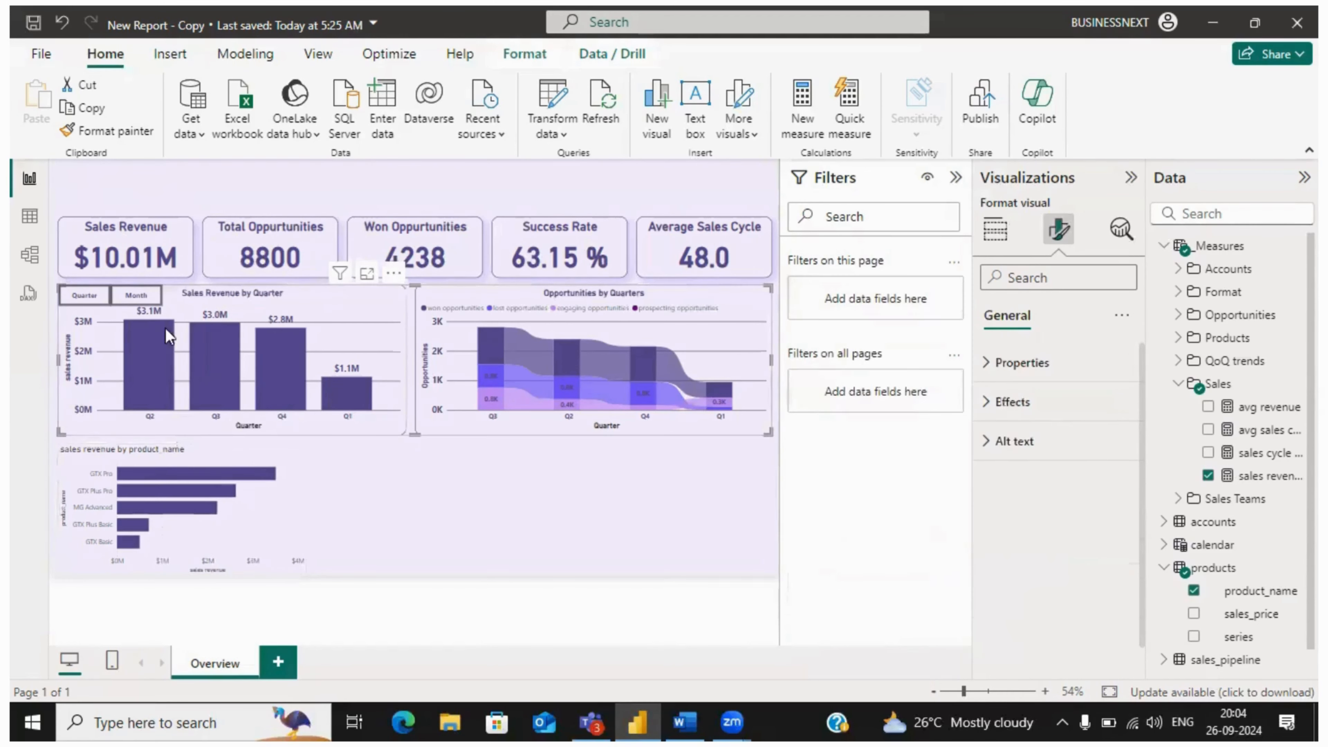
pyautogui.click(93, 133)
pyautogui.click(298, 517)
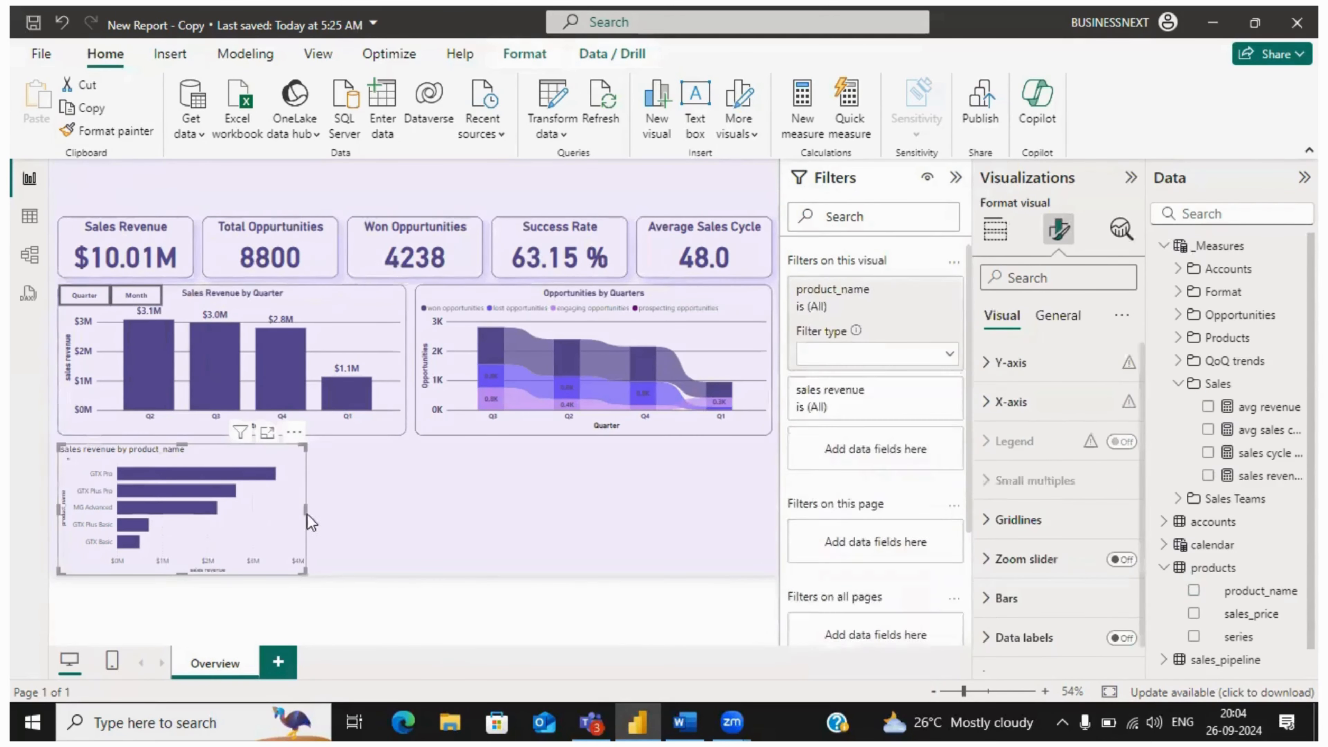
# - Narrow the product bar chart slightly and set its title text to "Top 5 Product Based on Revenue"
pyautogui.moveTo(306, 509); pyautogui.dragTo(289, 509)
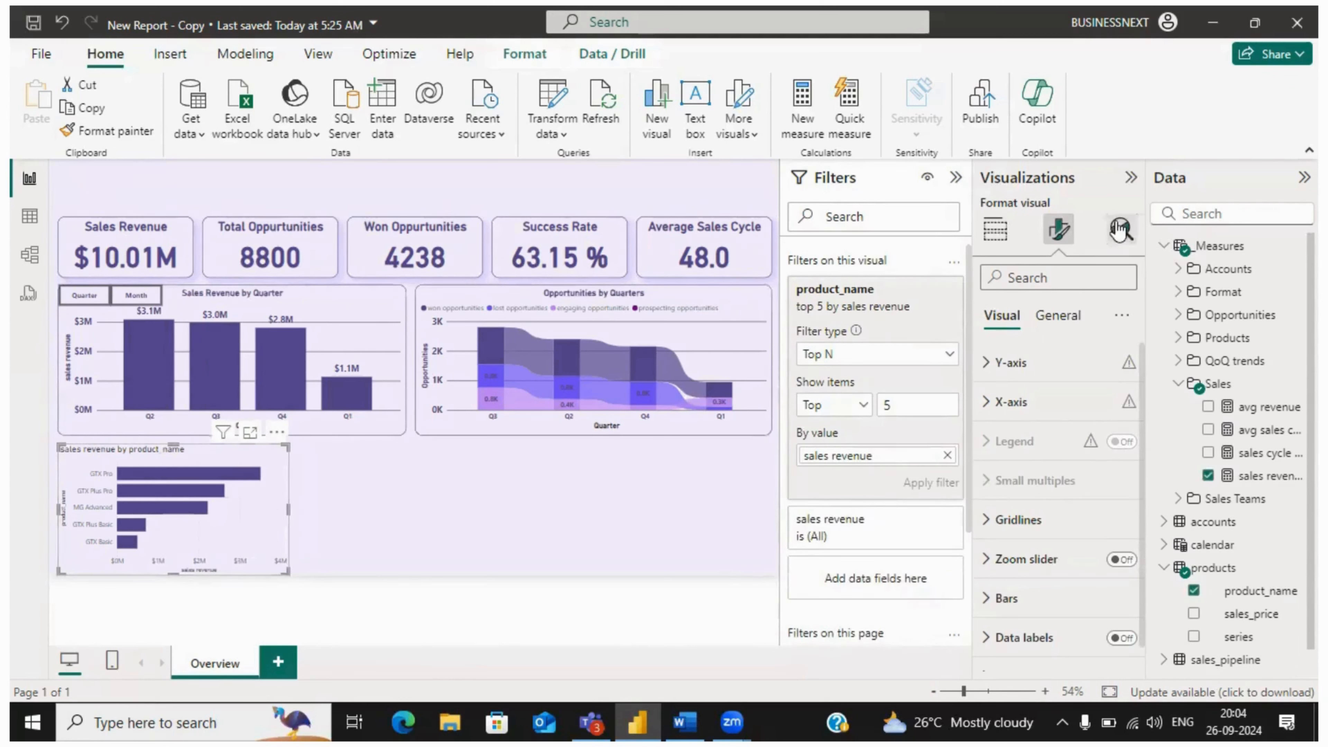
pyautogui.click(1061, 324)
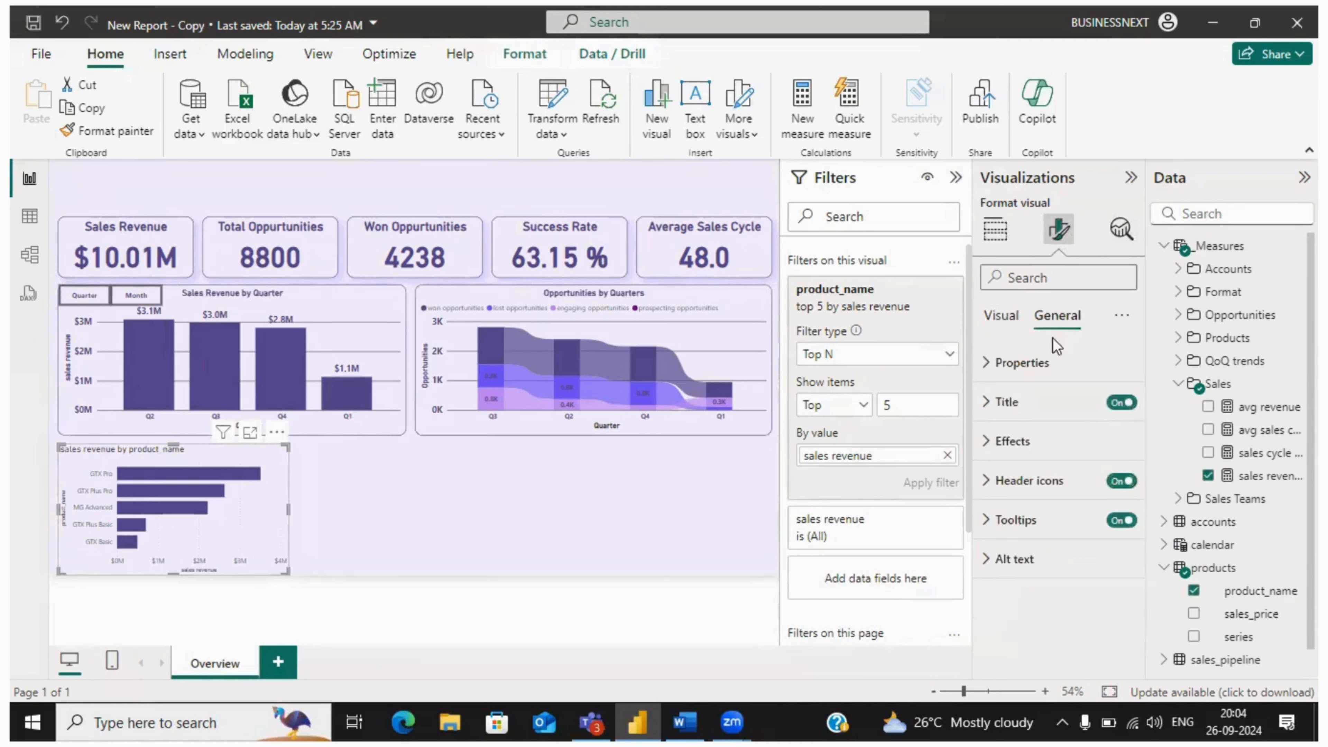
pyautogui.click(1006, 402)
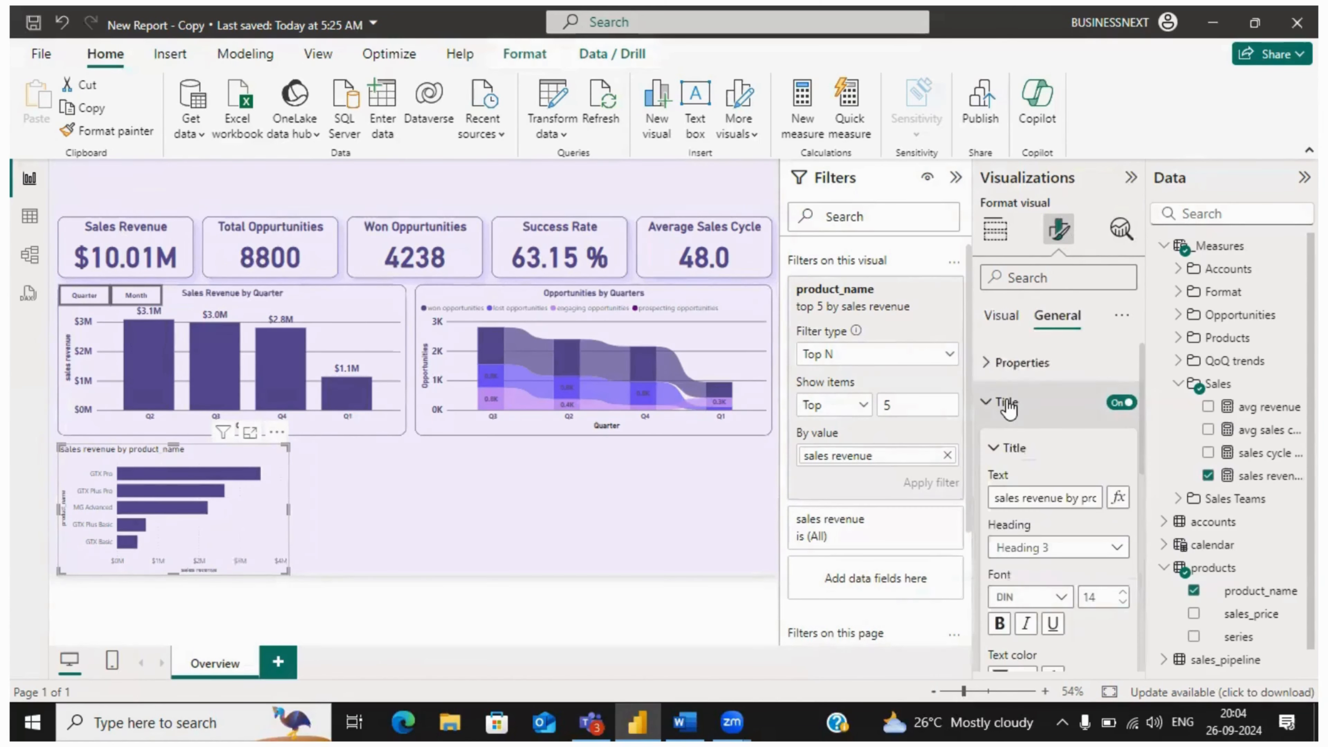
pyautogui.click(1005, 503)
pyautogui.hotkey('ctrl', 'a')
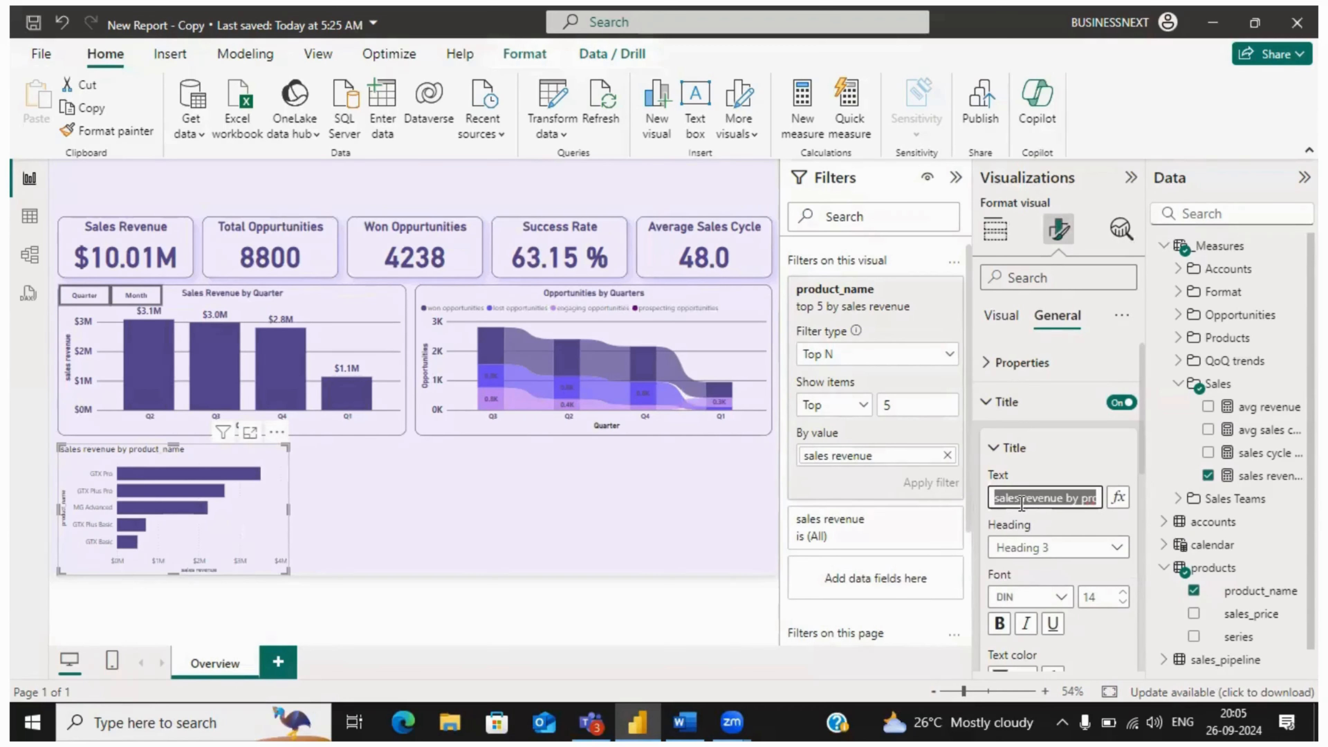
pyautogui.write('Top ')
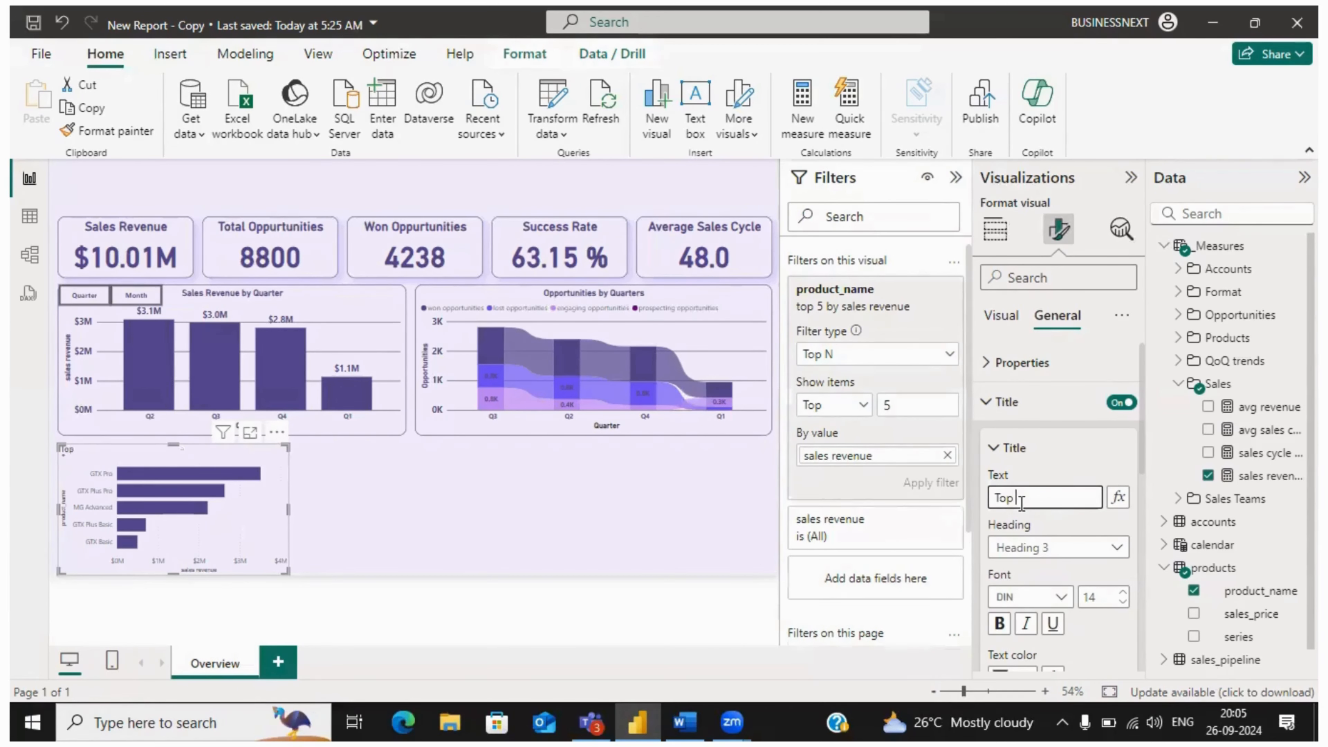
pyautogui.write('5 Product Based on Revenue')
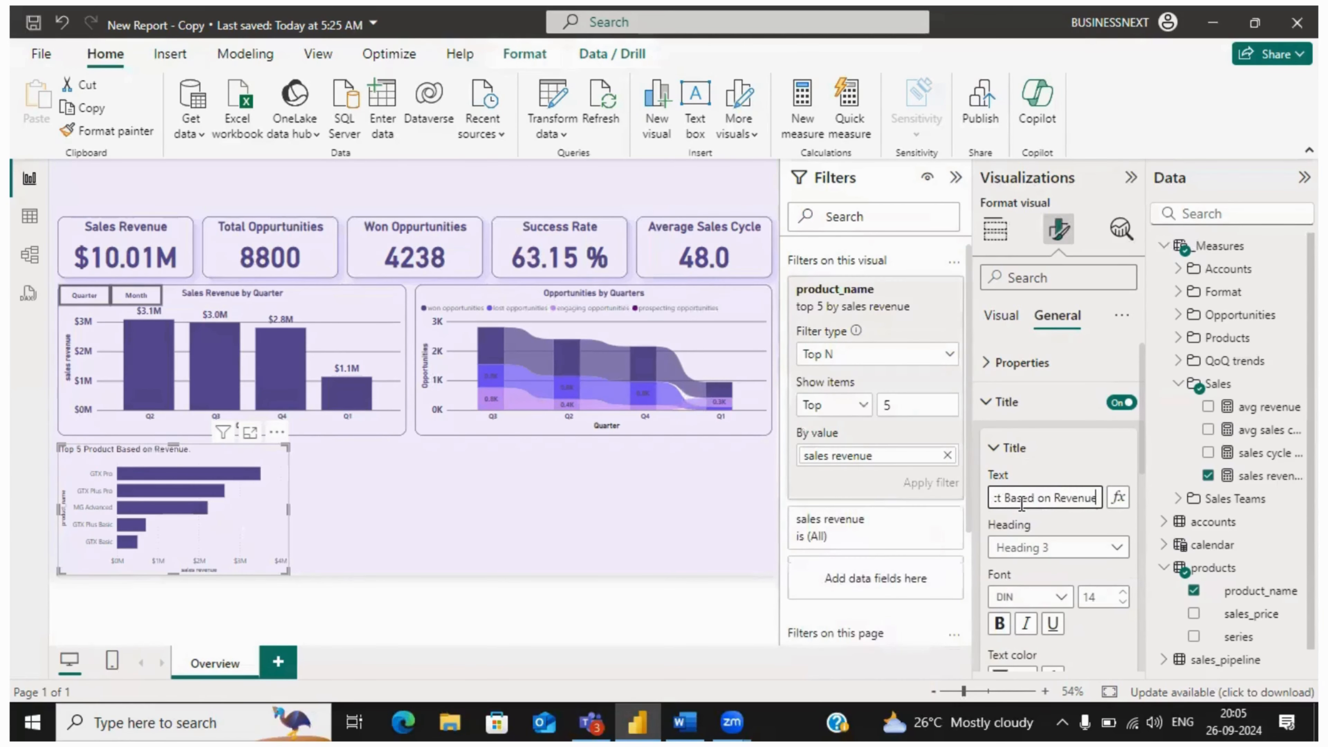
# - Make the product bar chart's title bold, colour it dark purple from the theme colours, and centre it horizontally
pyautogui.click(1001, 628)
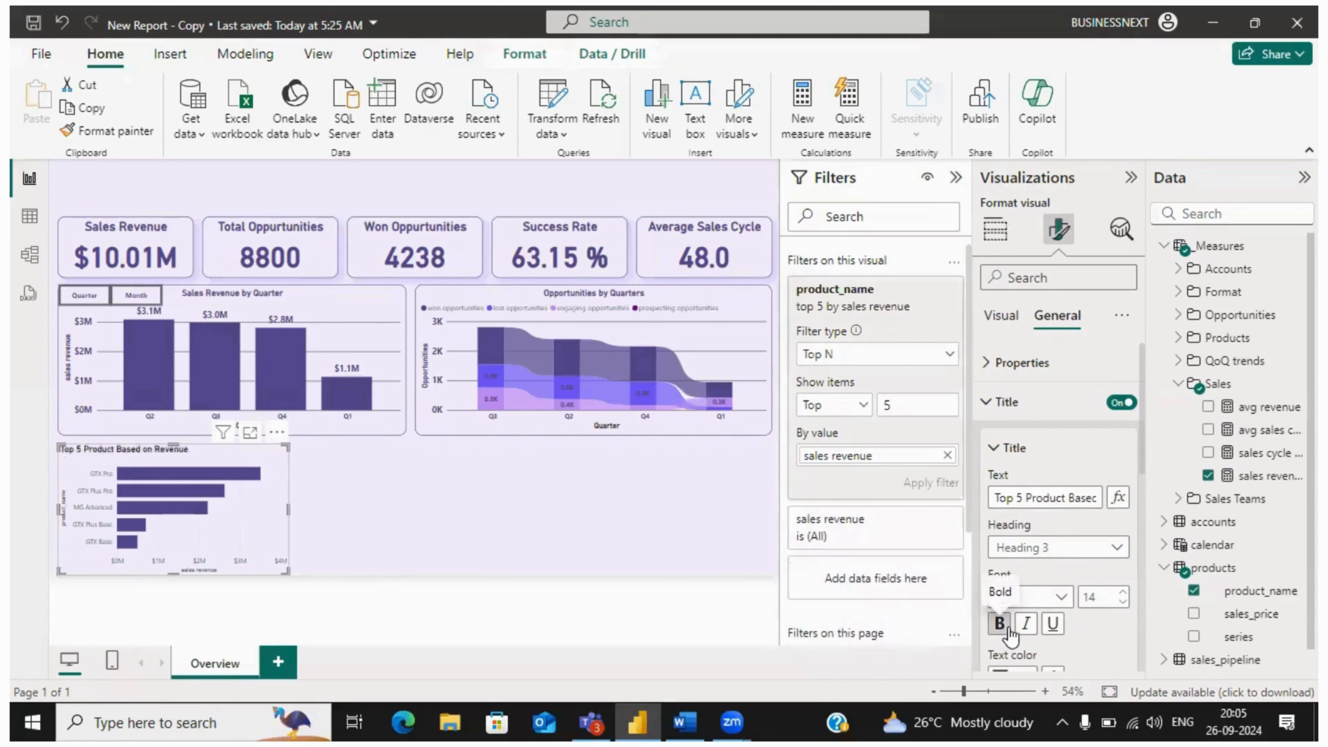
pyautogui.scroll(-5, 1020, 523)
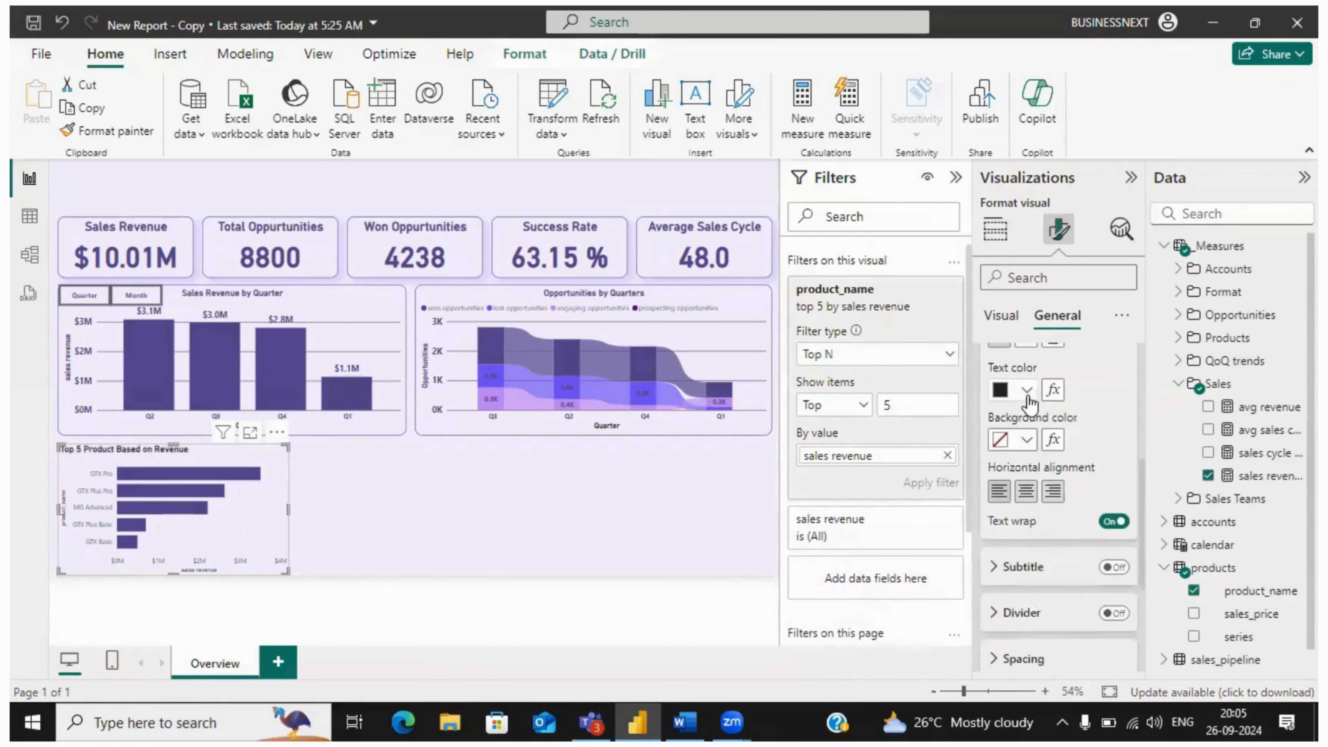
pyautogui.click(1026, 393)
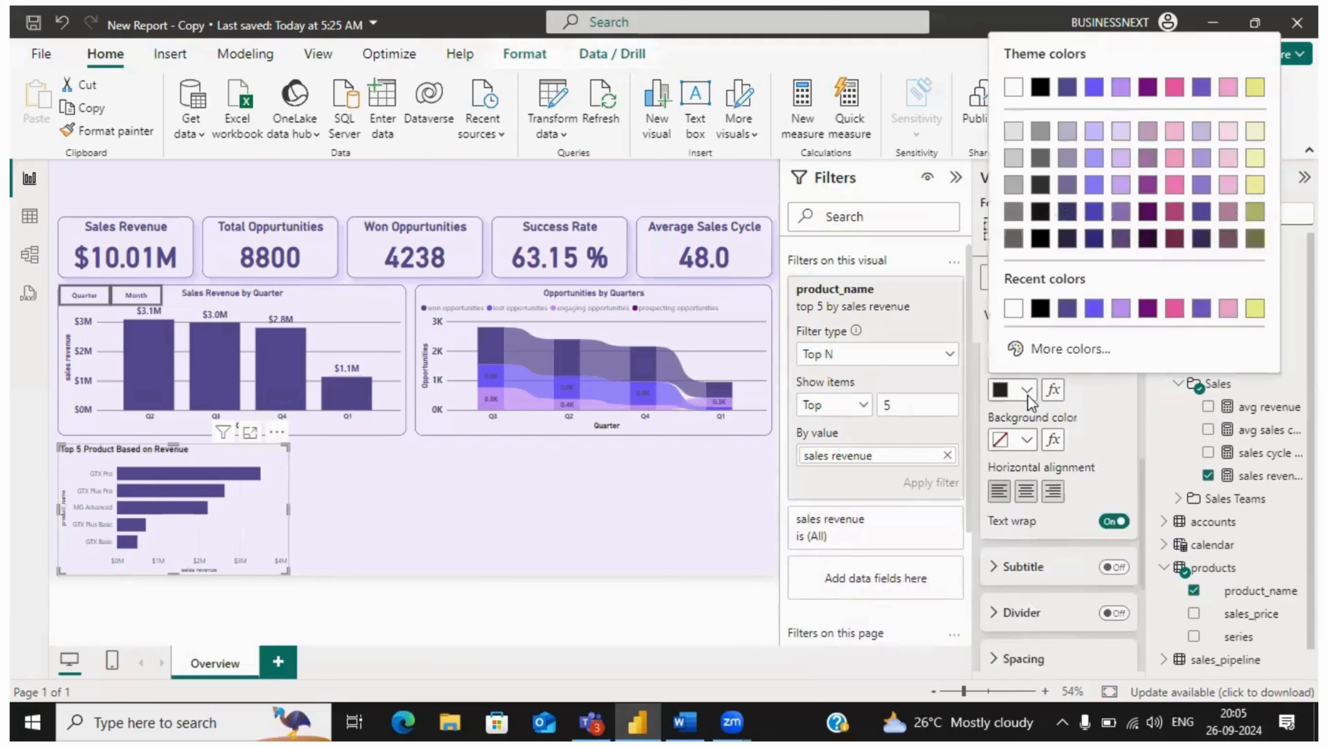
pyautogui.click(1068, 311)
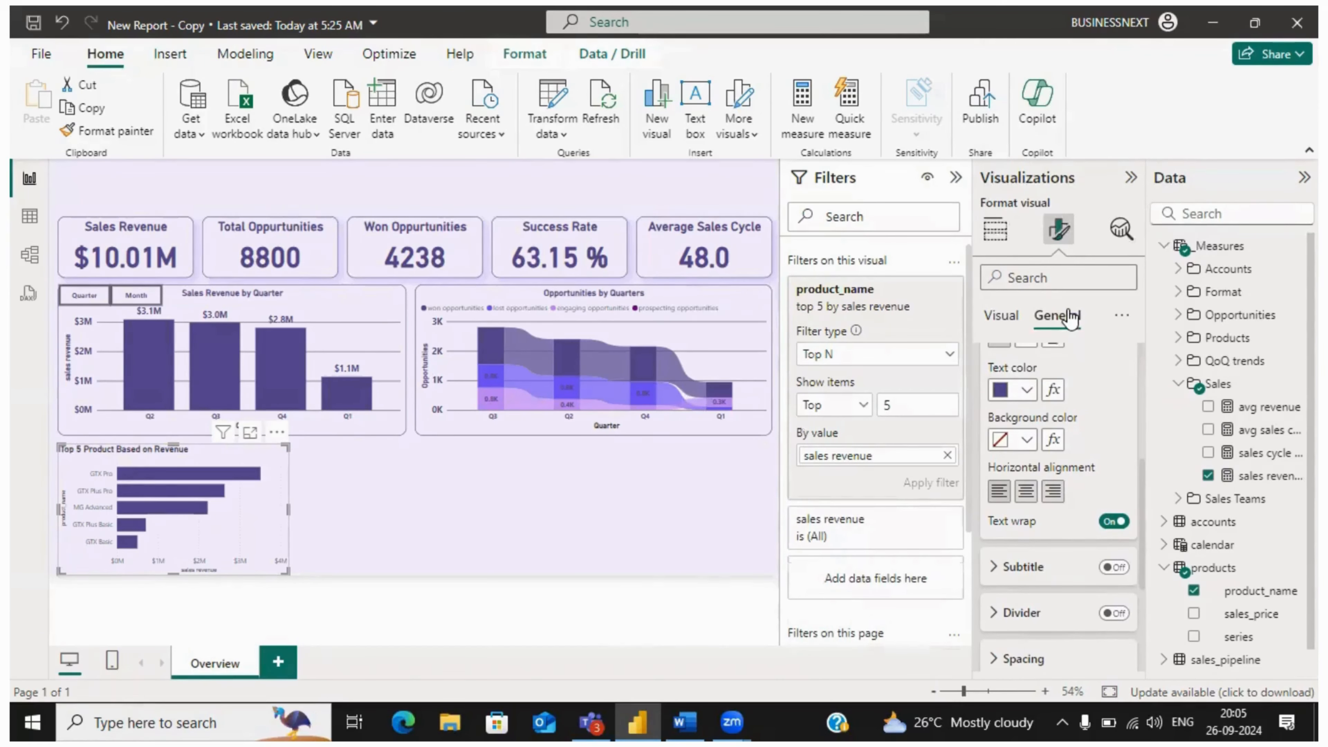
pyautogui.click(1025, 499)
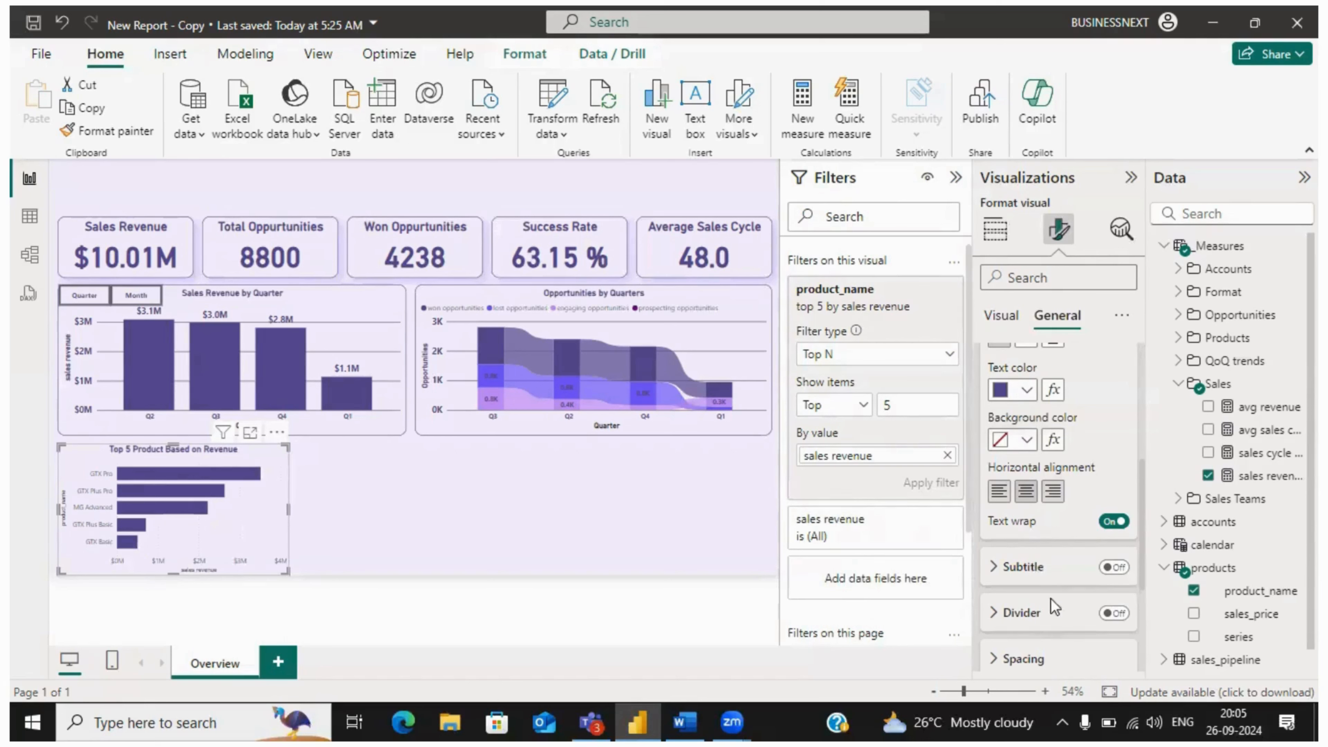
pyautogui.scroll(-2, 1051, 609)
pyautogui.scroll(7, 1024, 450)
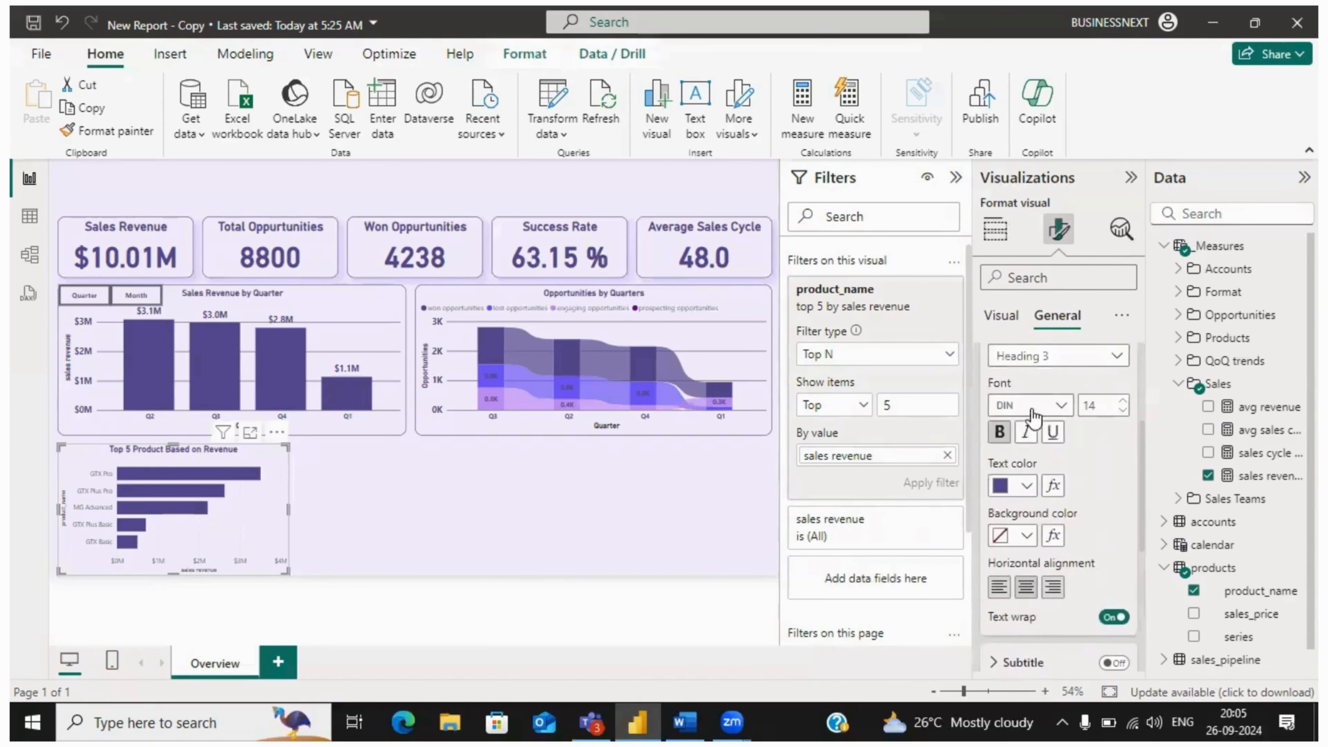
pyautogui.click(1002, 407)
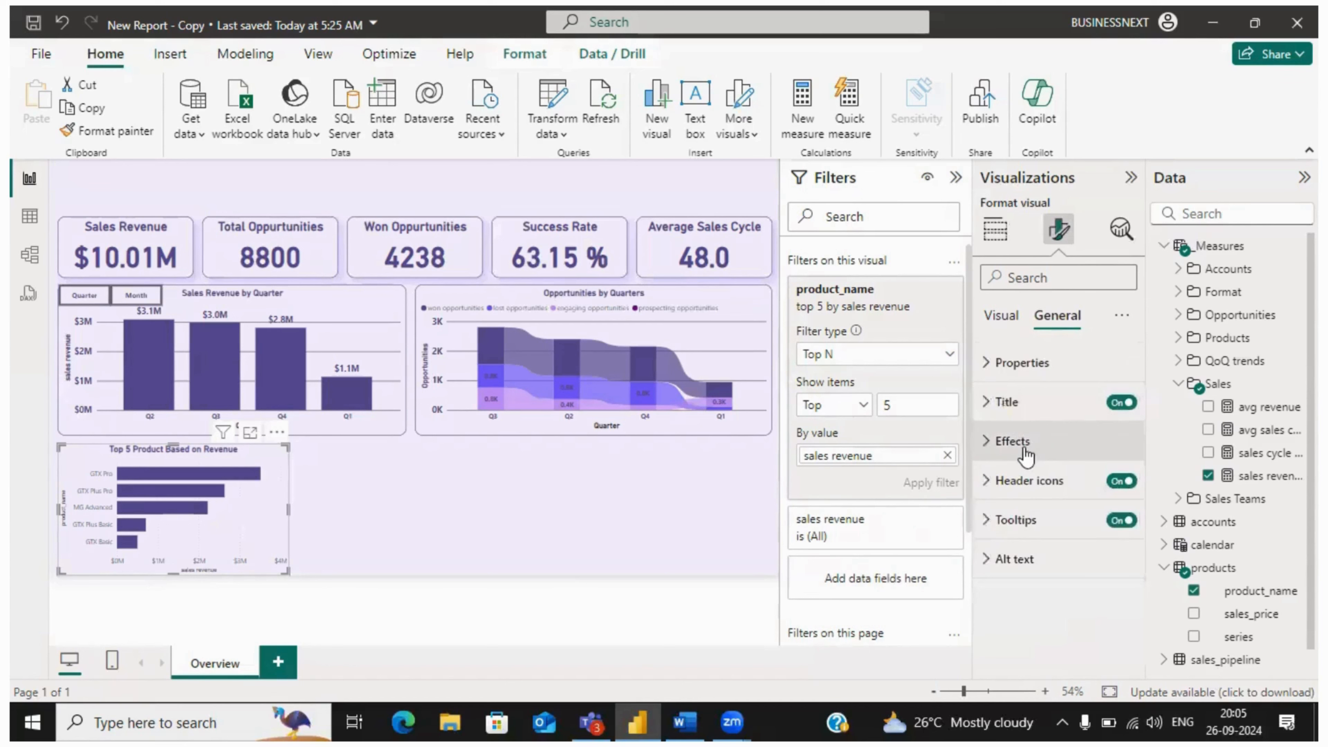
# - Turn on the product bar chart's visual border, coloured dark purple with 15 px rounded corners
pyautogui.click(1020, 436)
pyautogui.scroll(3, 1044, 516)
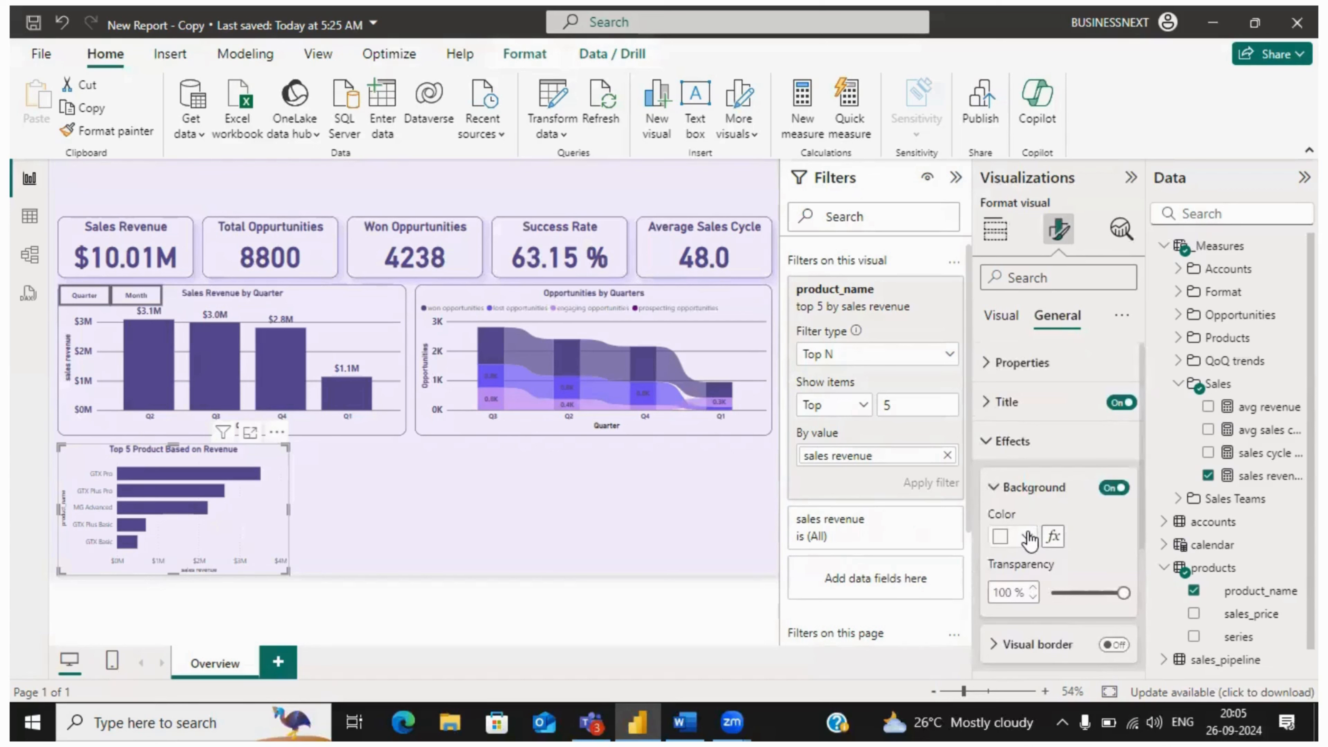
pyautogui.scroll(-2, 1090, 550)
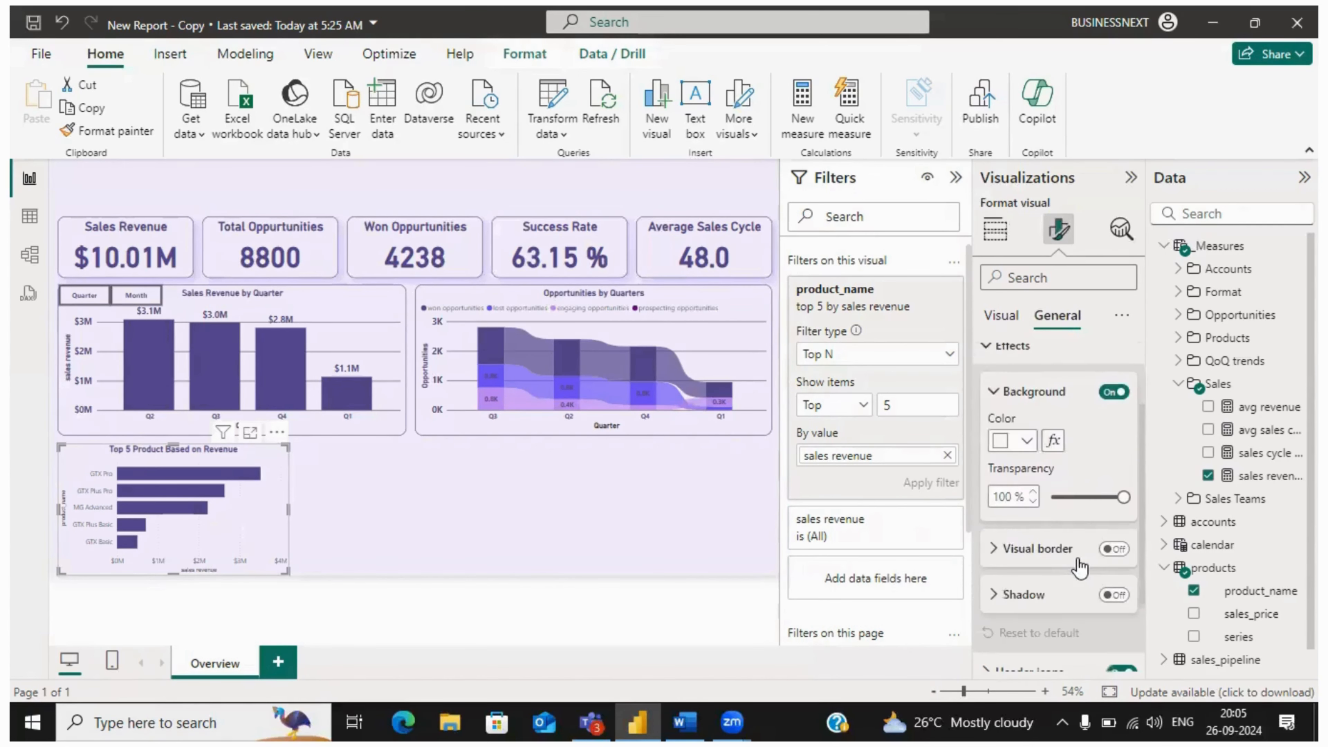
pyautogui.click(1113, 548)
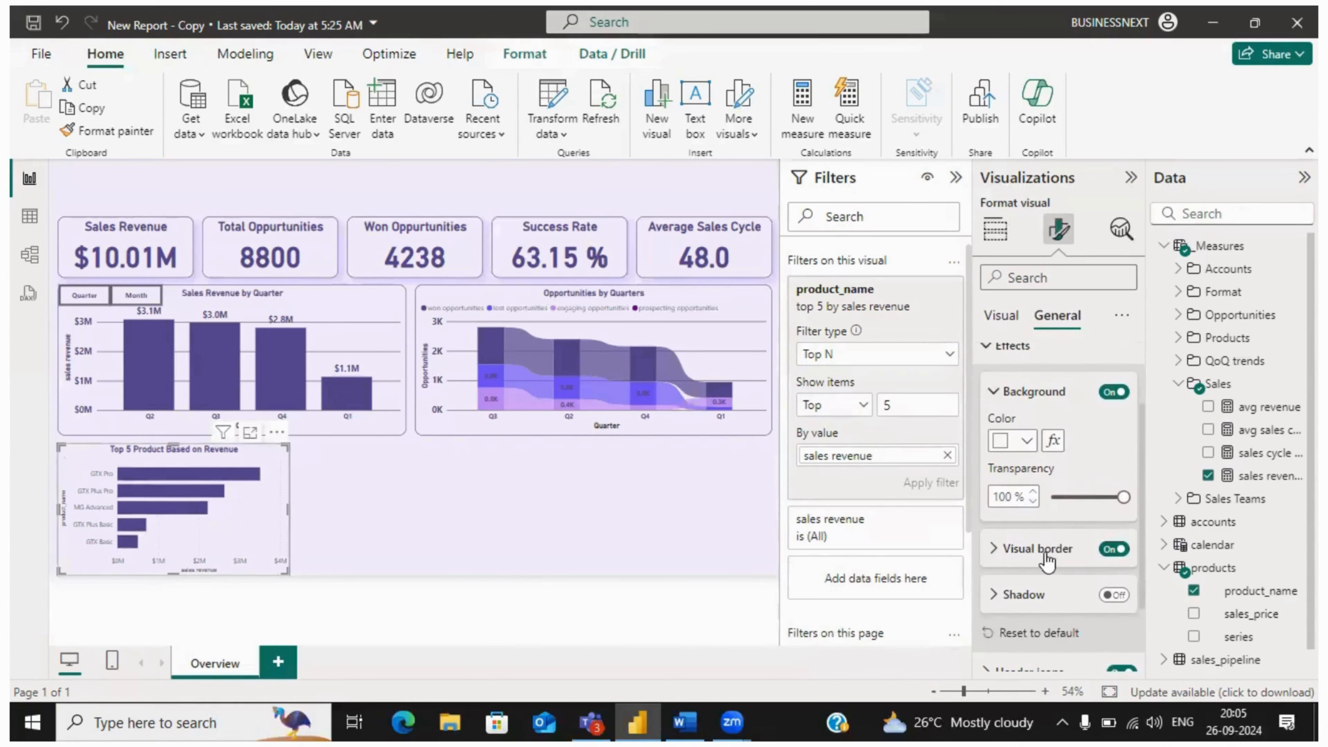
pyautogui.click(1041, 548)
pyautogui.scroll(-2, 1030, 612)
pyautogui.click(1019, 501)
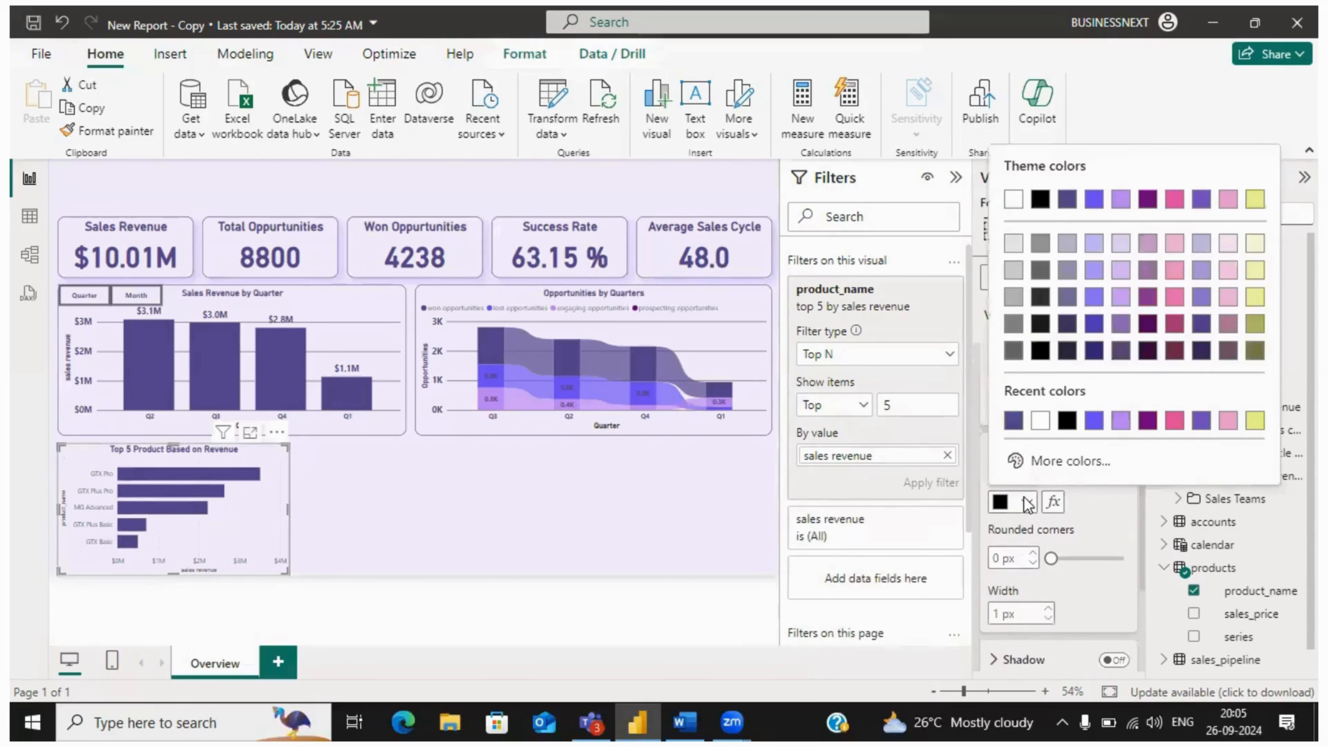
pyautogui.click(1015, 422)
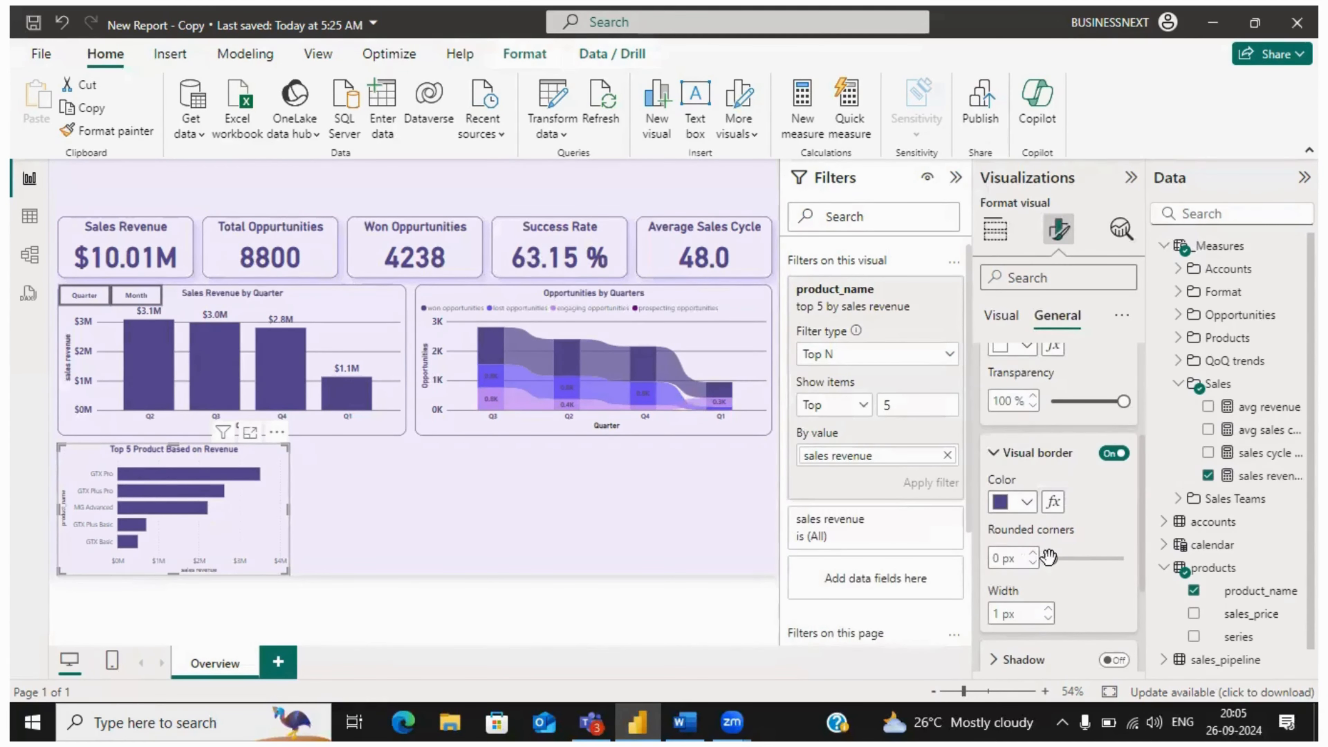
pyautogui.moveTo(1050, 558); pyautogui.dragTo(1086, 559)
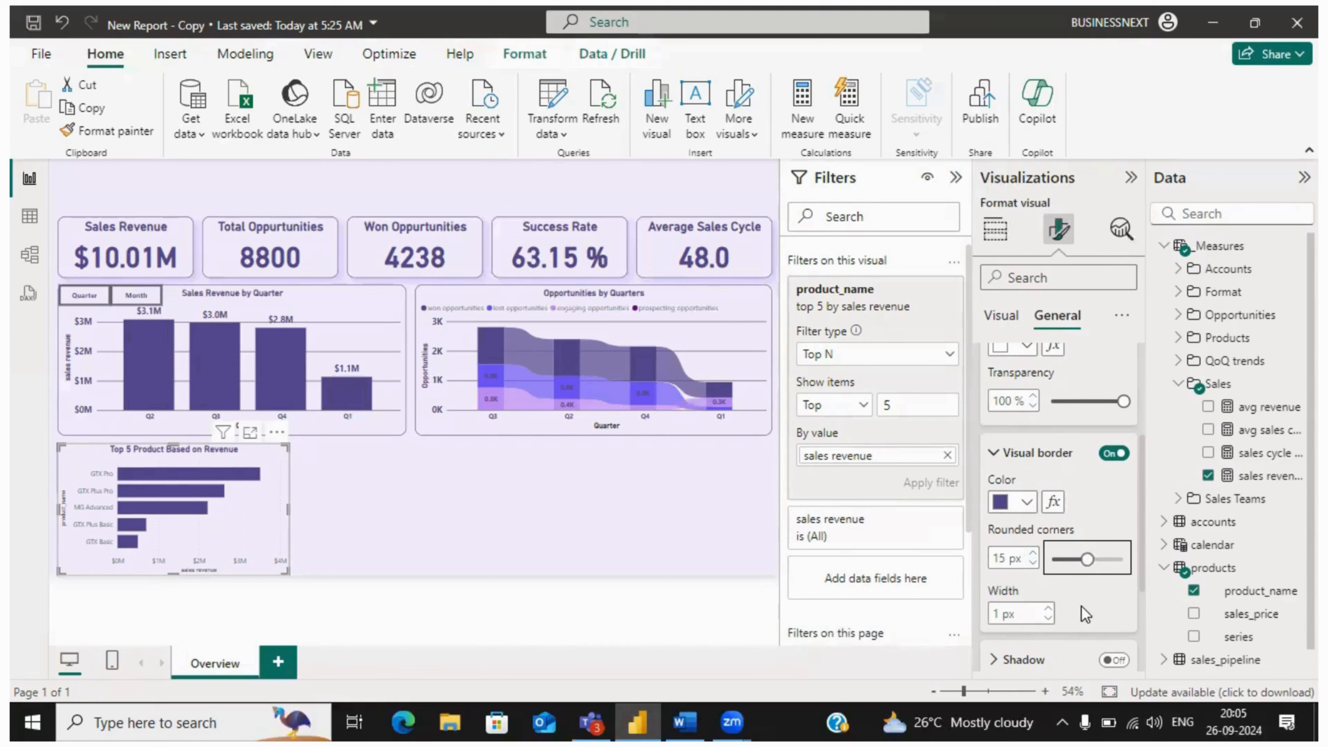
pyautogui.click(1030, 456)
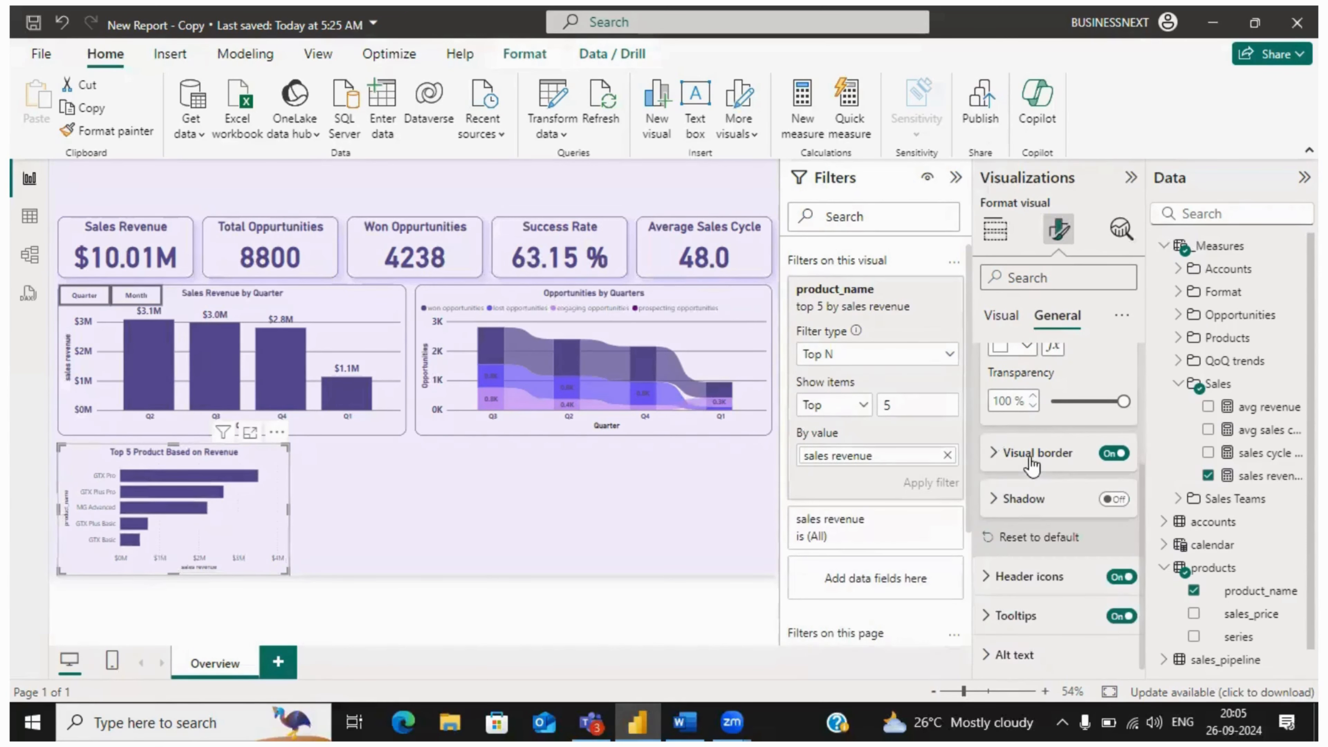
# - Turn on the product bar chart's shadow and colour it light purple
pyautogui.click(1032, 499)
pyautogui.click(1114, 501)
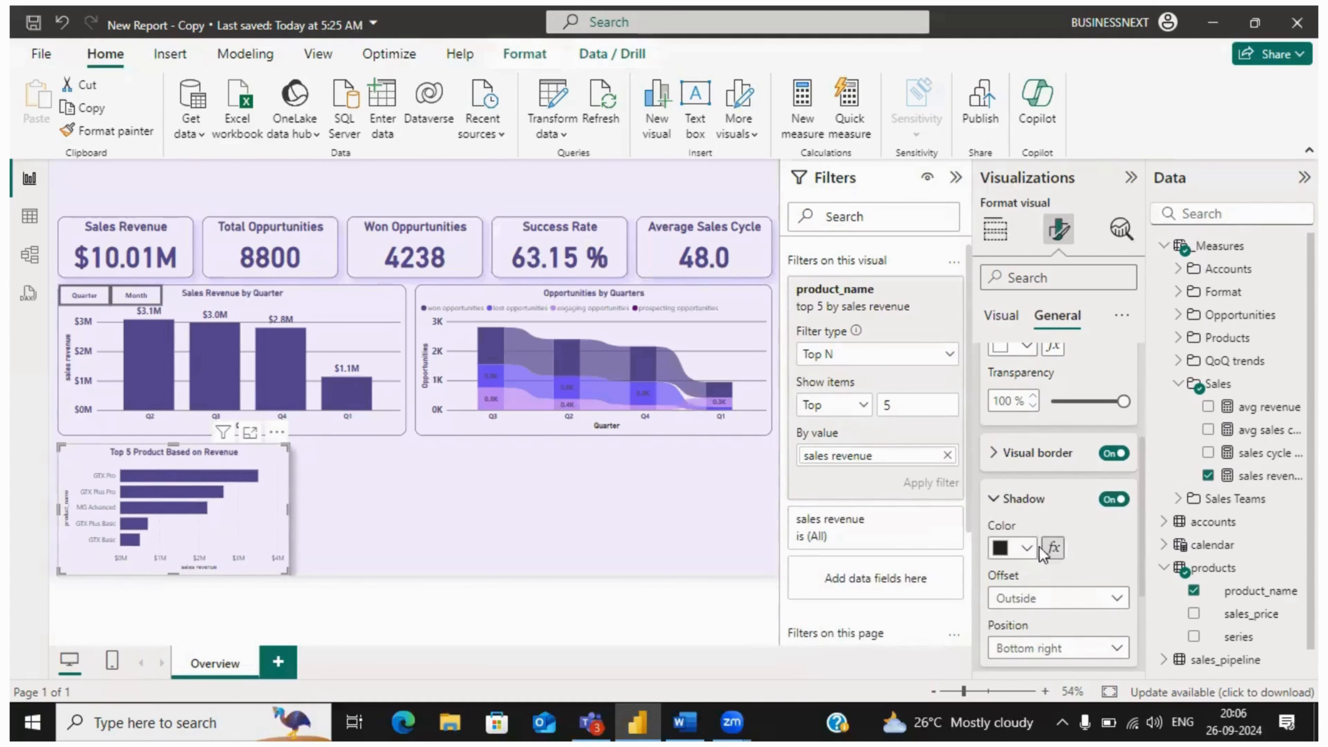
pyautogui.click(1028, 548)
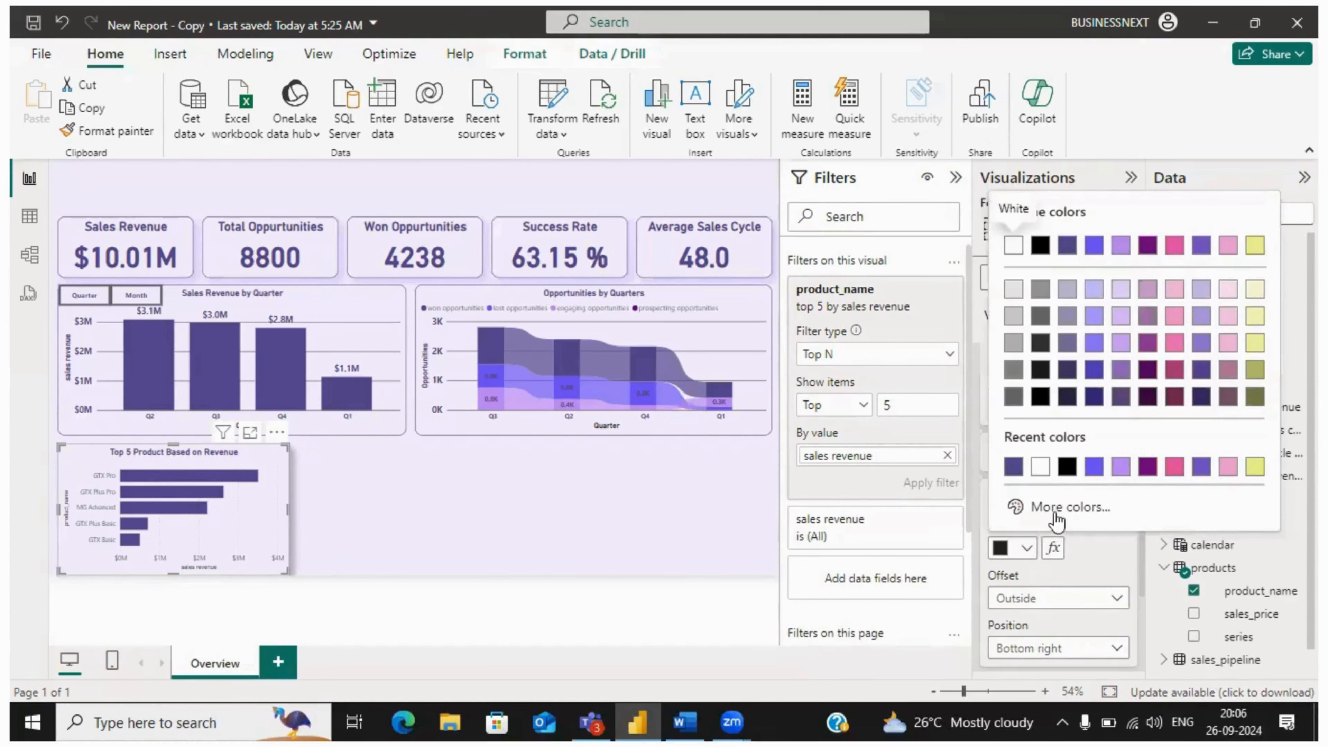
pyautogui.click(1120, 466)
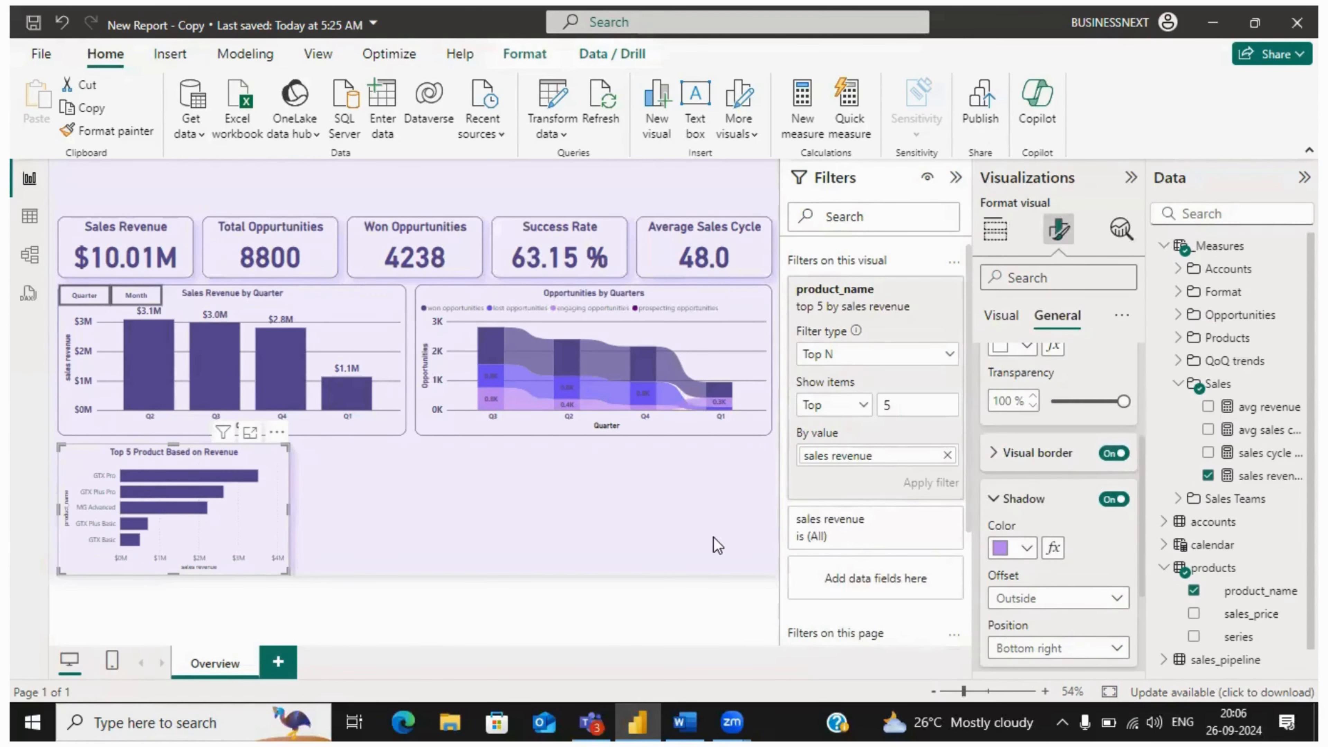
pyautogui.click(723, 505)
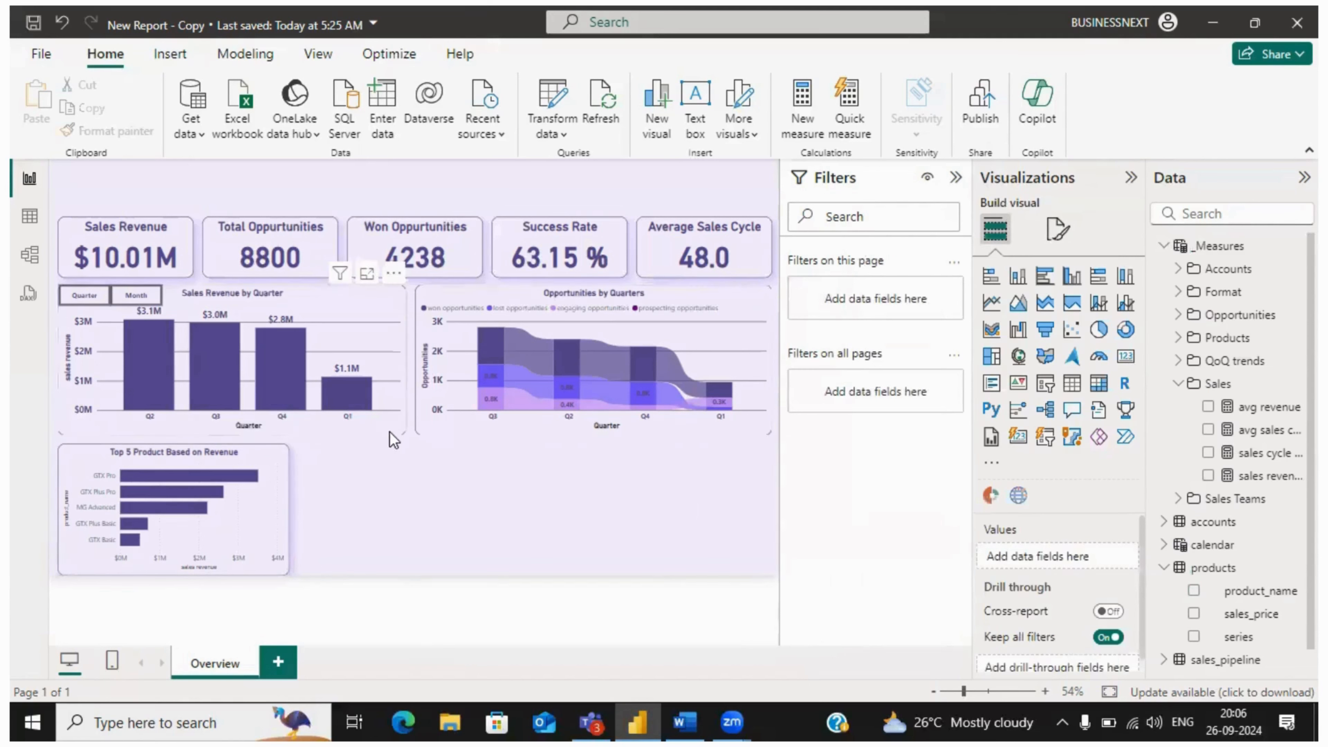
# - Turn on a shadow for the Sales Revenue by Quarter chart and colour it light purple
pyautogui.click(426, 415)
pyautogui.click(1058, 228)
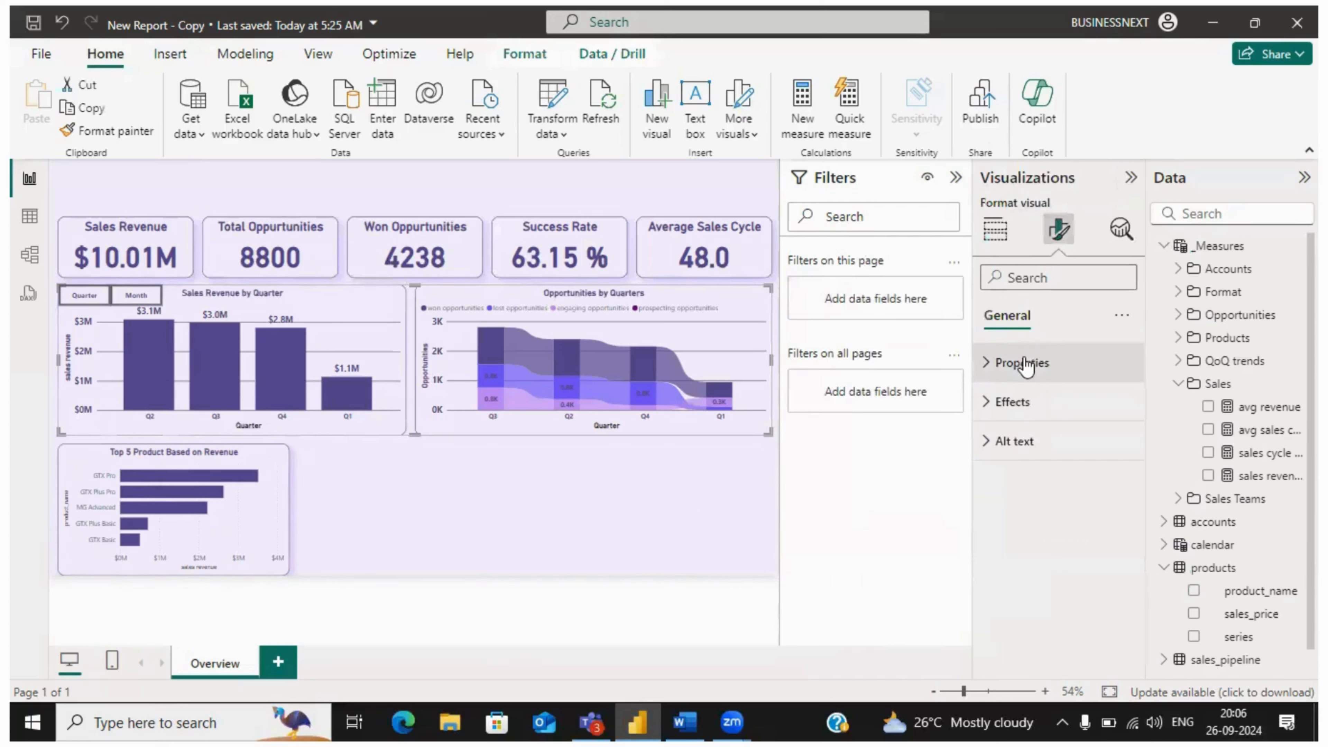
pyautogui.click(389, 431)
pyautogui.click(1058, 230)
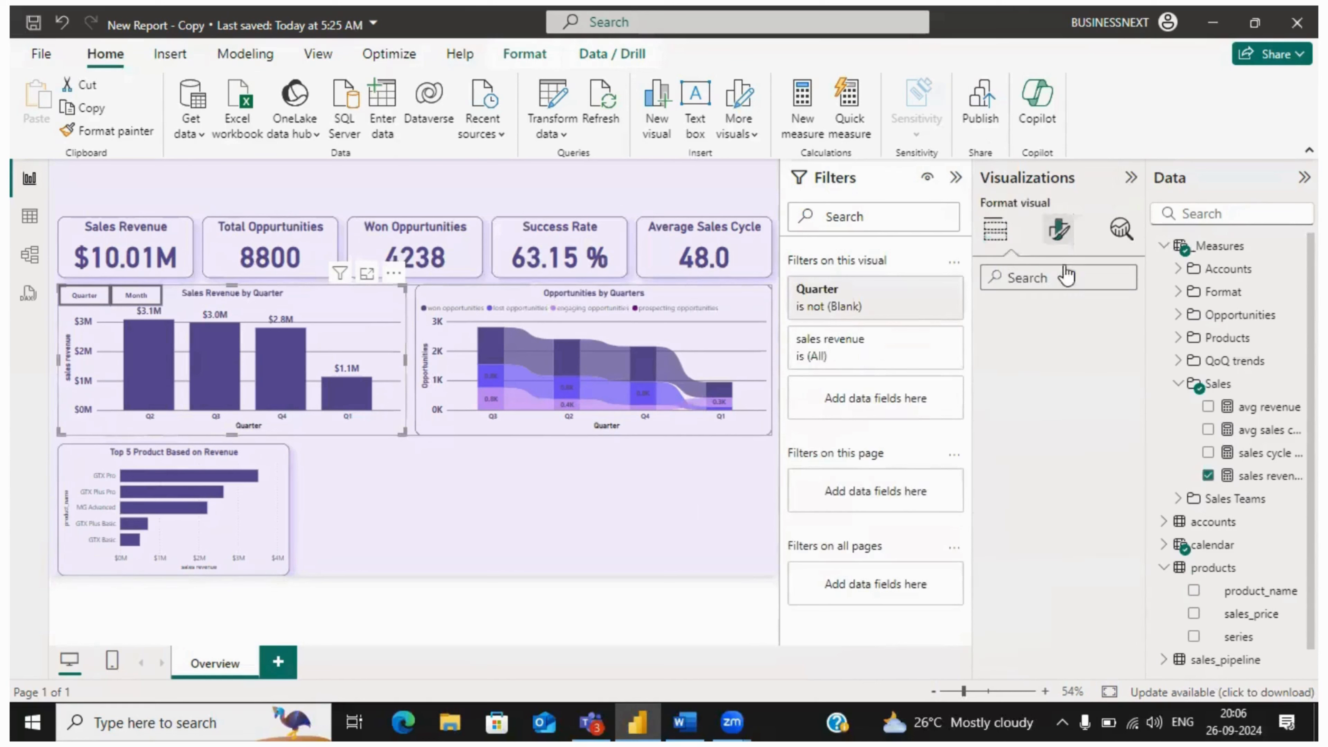
pyautogui.click(1056, 316)
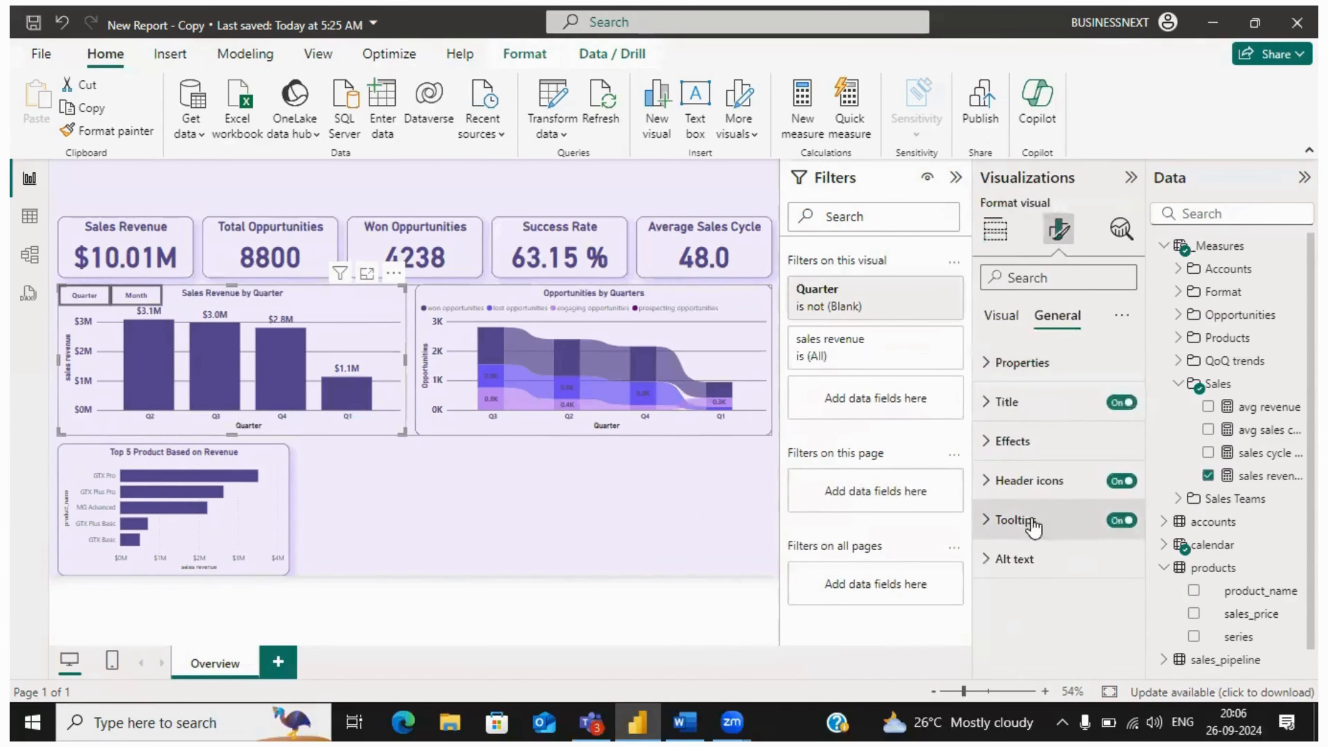
pyautogui.click(1013, 441)
pyautogui.scroll(-1, 1076, 627)
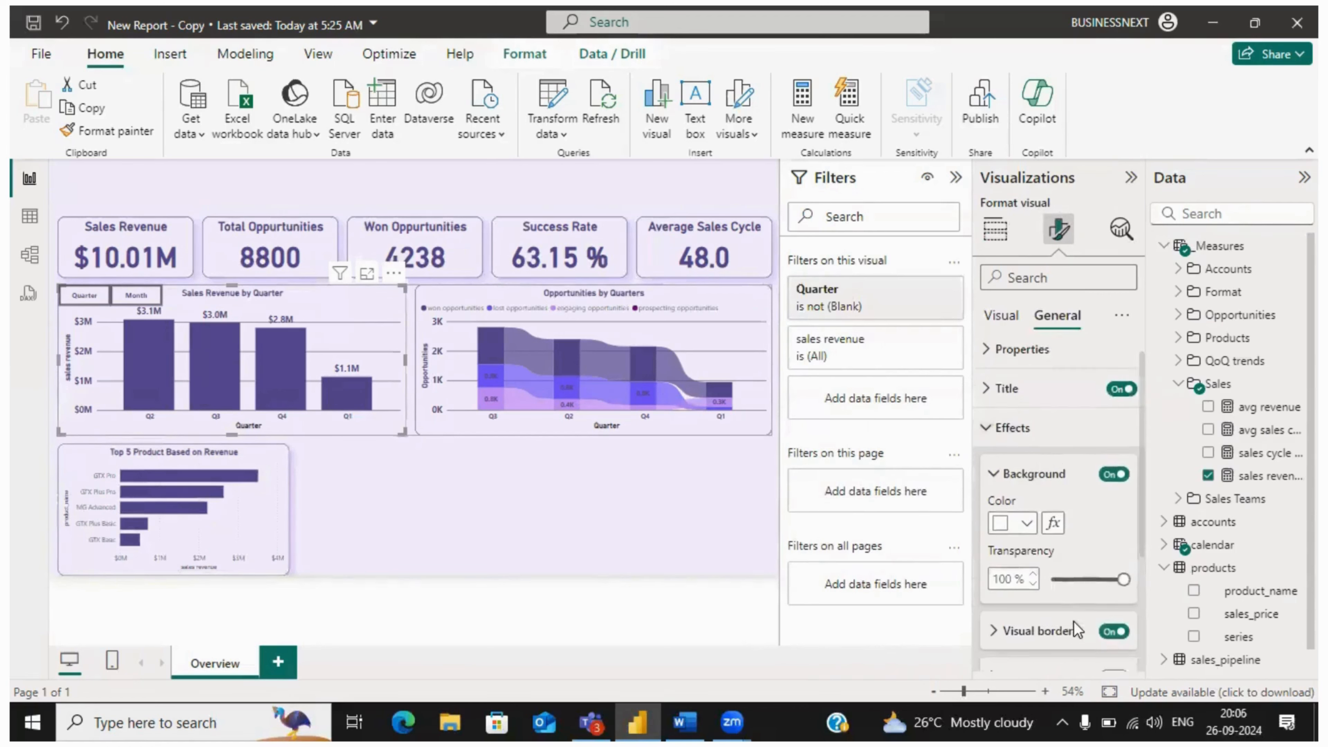
pyautogui.scroll(-3, 1075, 631)
pyautogui.click(1113, 497)
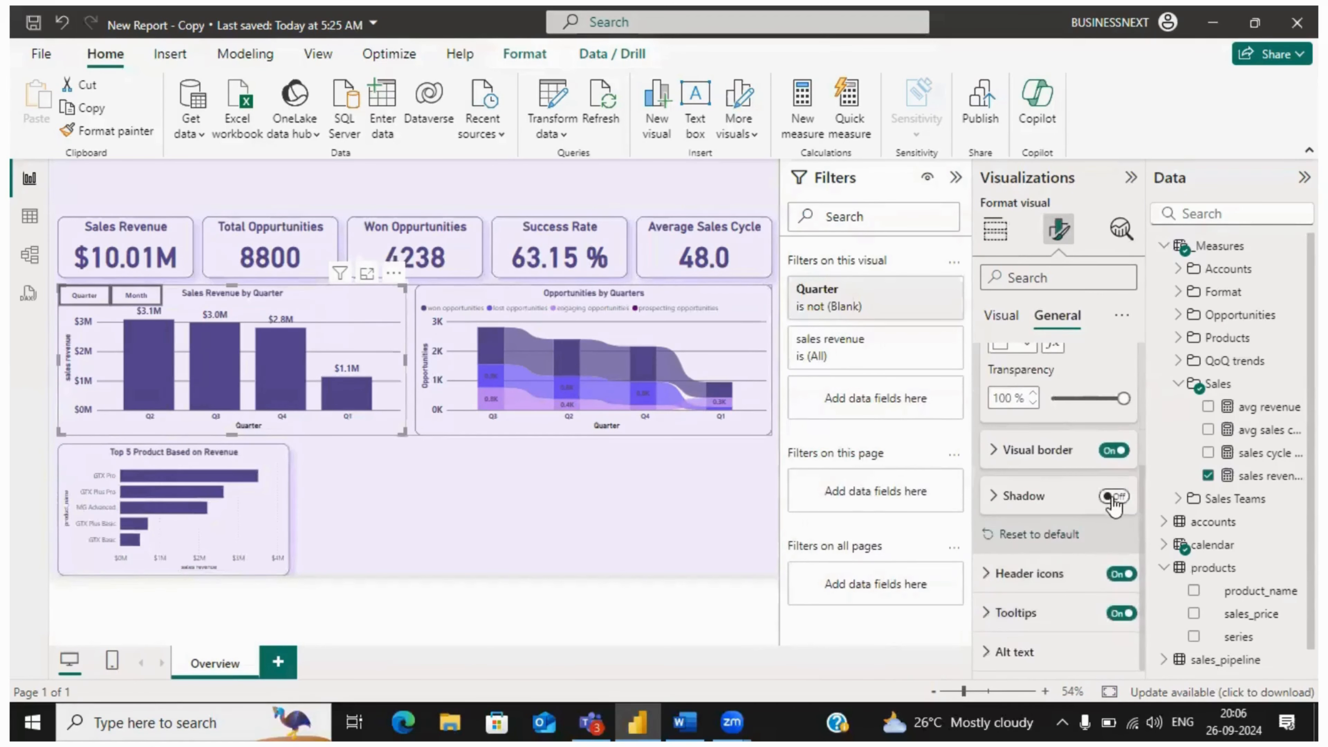
pyautogui.click(1026, 502)
pyautogui.click(1026, 545)
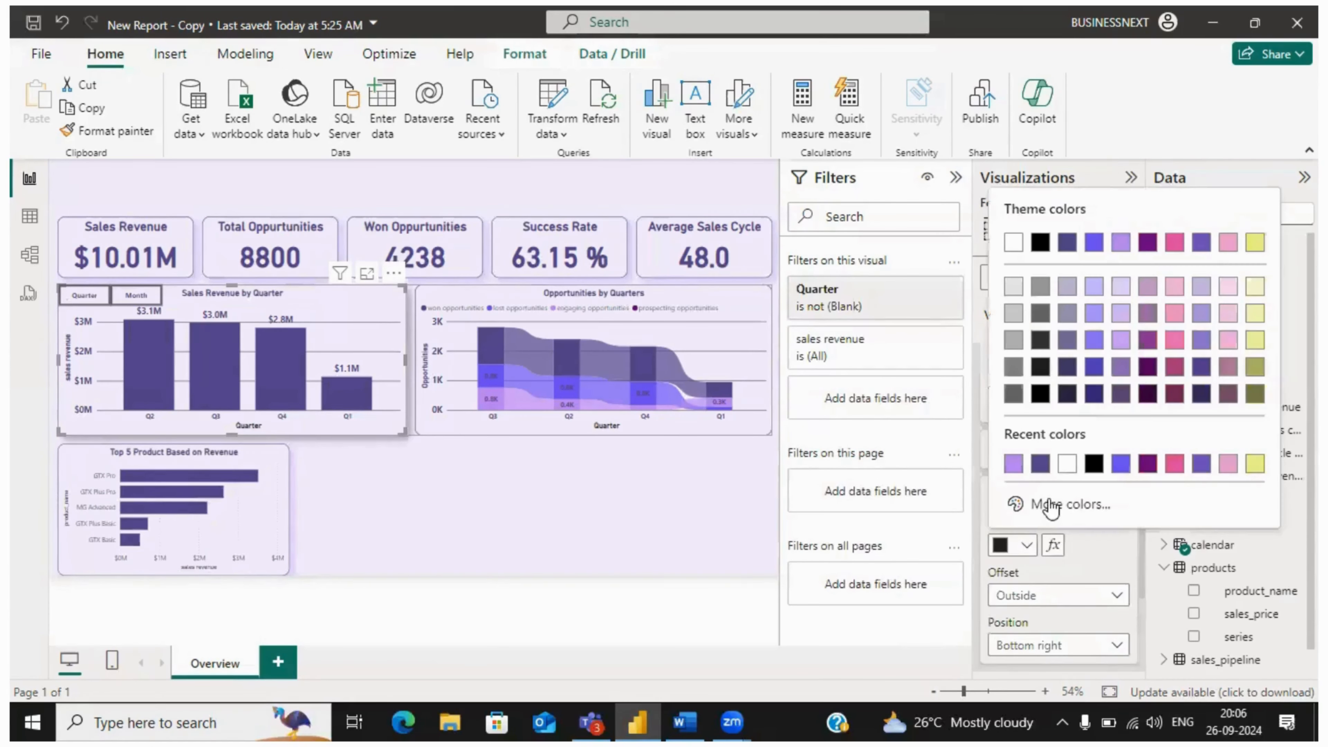
pyautogui.click(1012, 463)
# - Turn on a light purple shadow for the Opportunities by Quarters chart
pyautogui.click(764, 431)
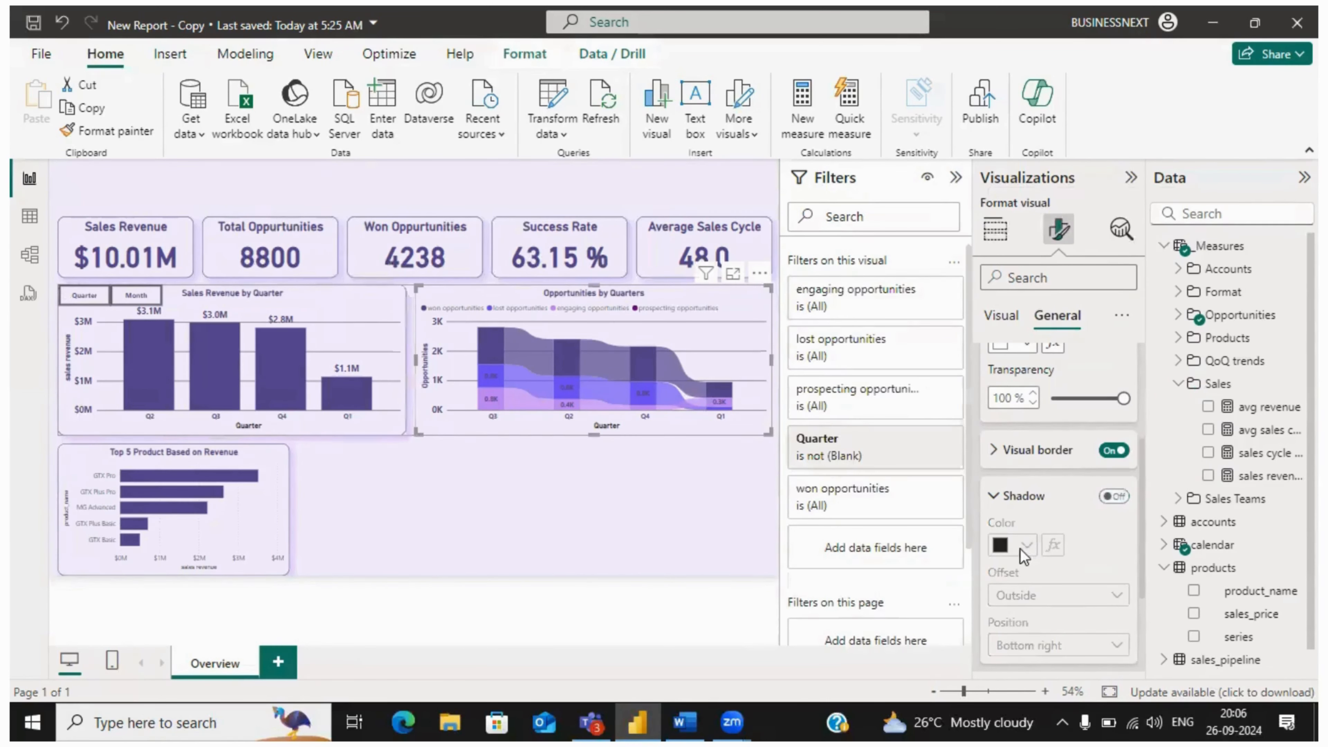
pyautogui.click(1115, 499)
pyautogui.click(1014, 545)
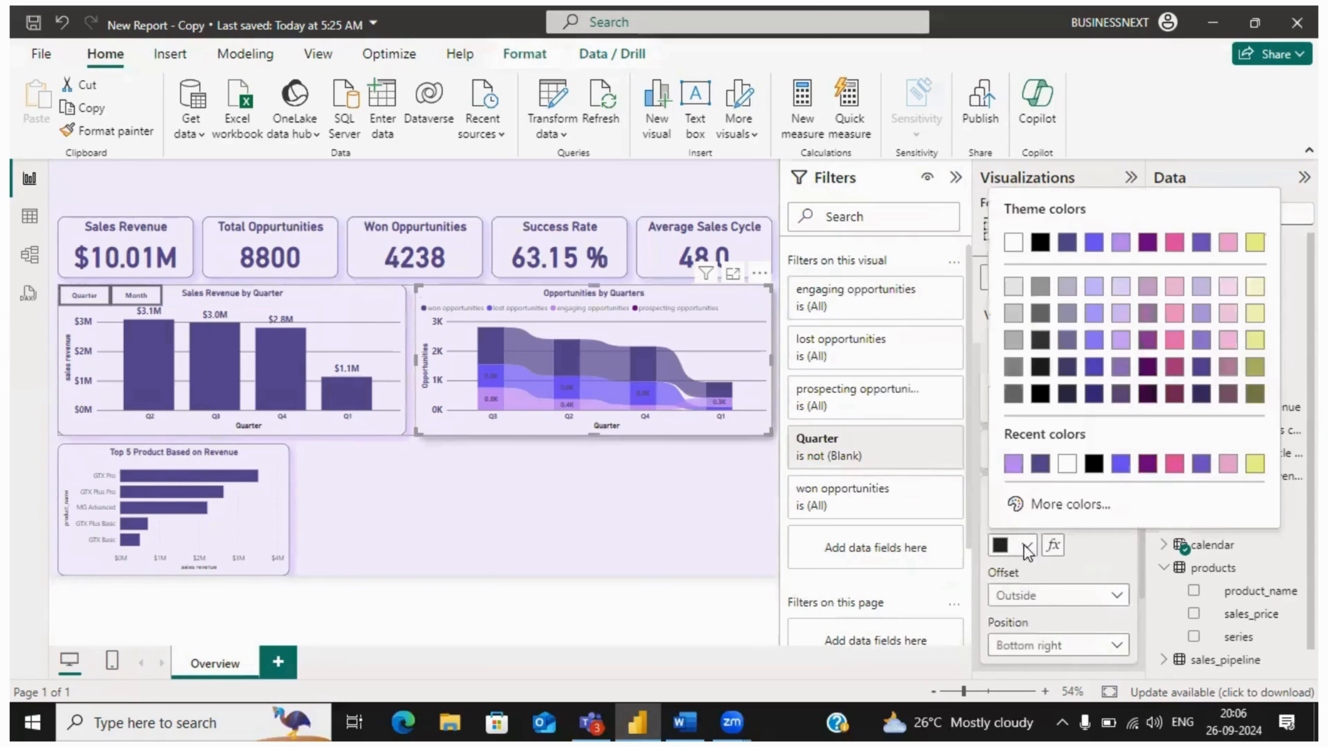
pyautogui.click(1014, 464)
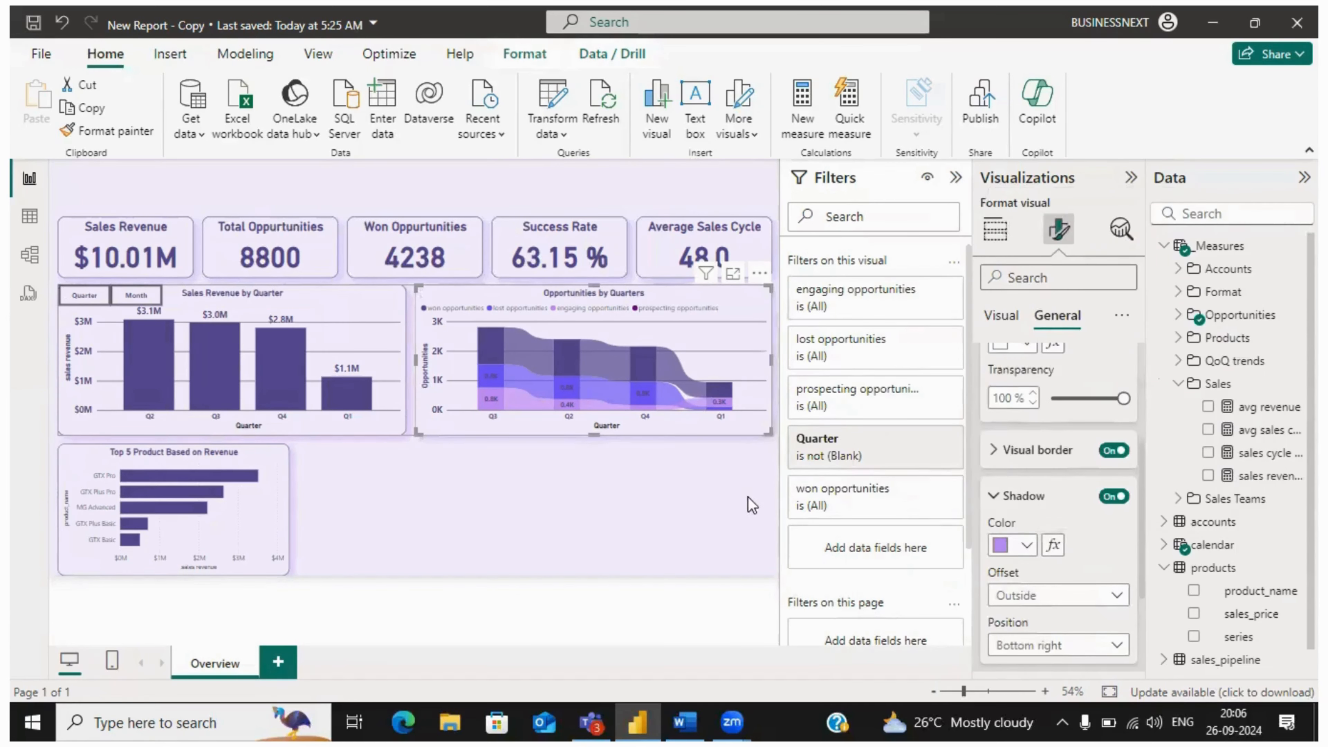
pyautogui.click(316, 514)
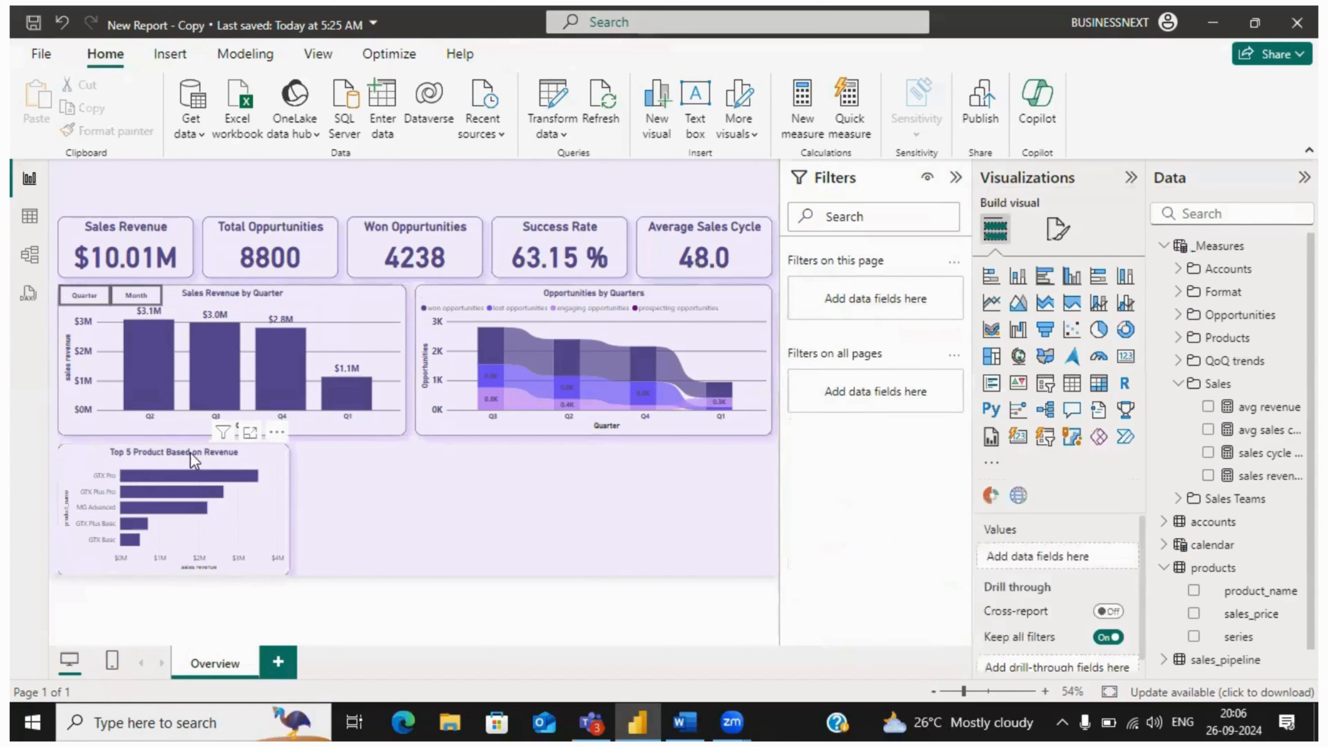
# - Make the product bar chart's Y-axis value labels bold and dark purple
pyautogui.click(273, 519)
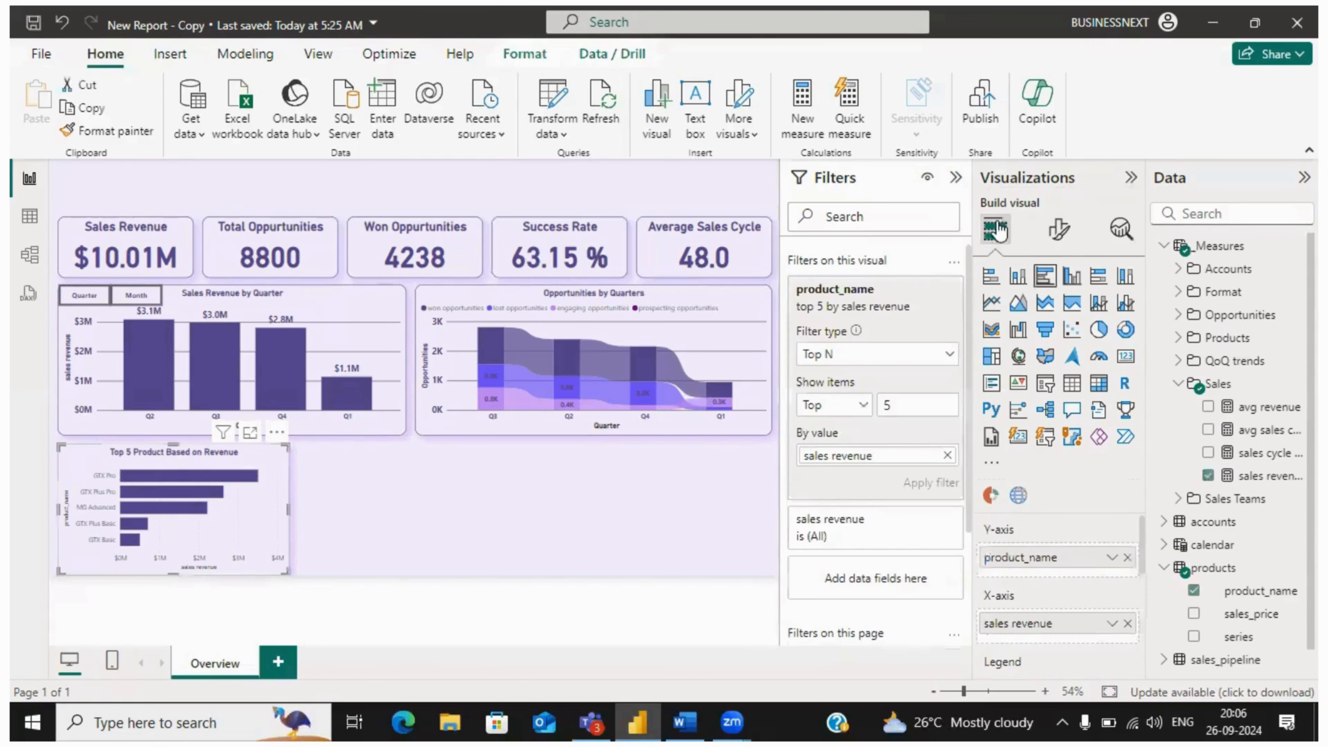
pyautogui.click(1057, 231)
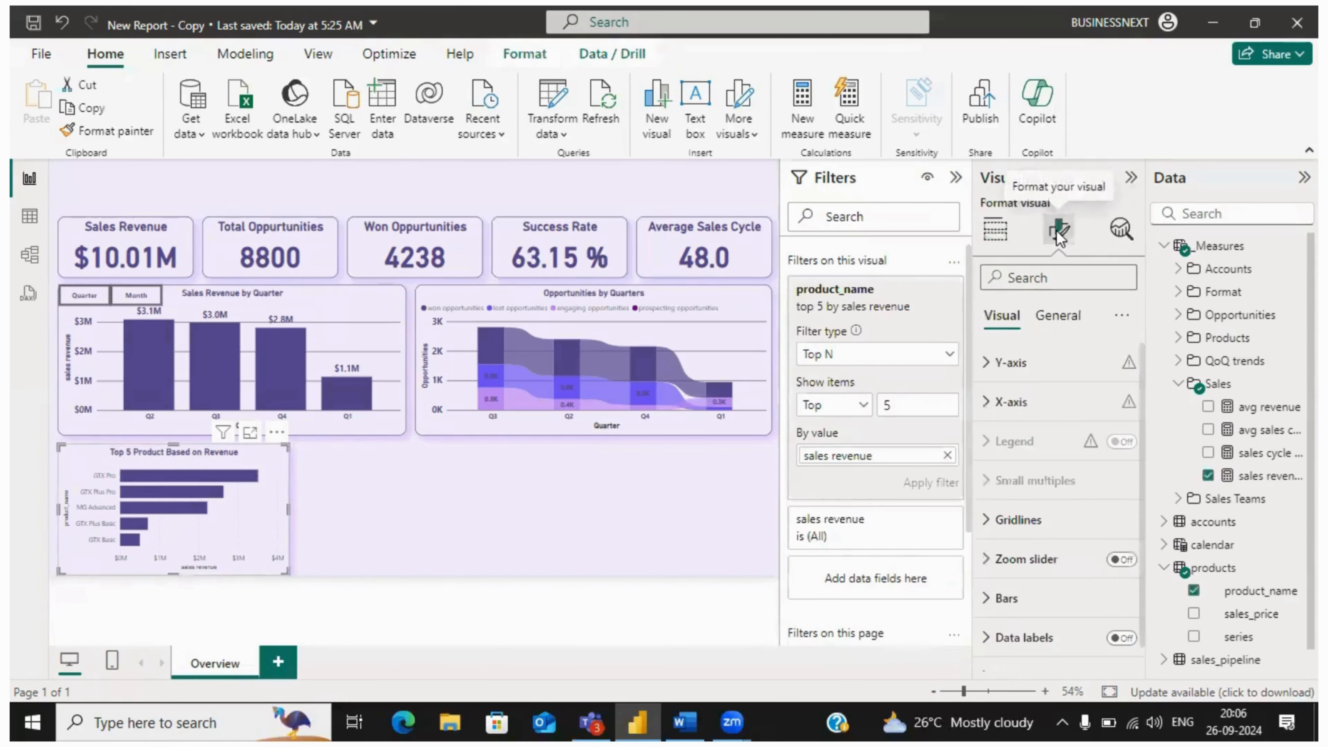
pyautogui.click(1019, 366)
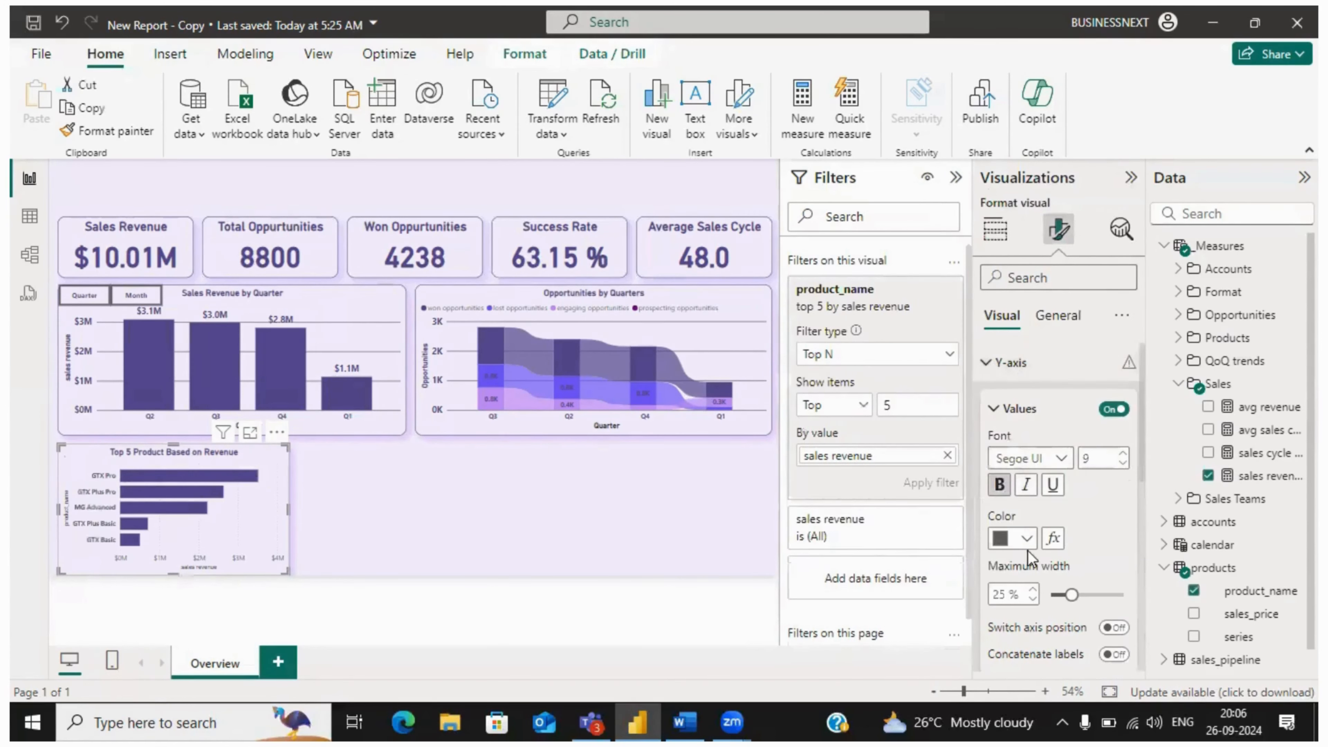
pyautogui.click(1024, 539)
pyautogui.click(1041, 457)
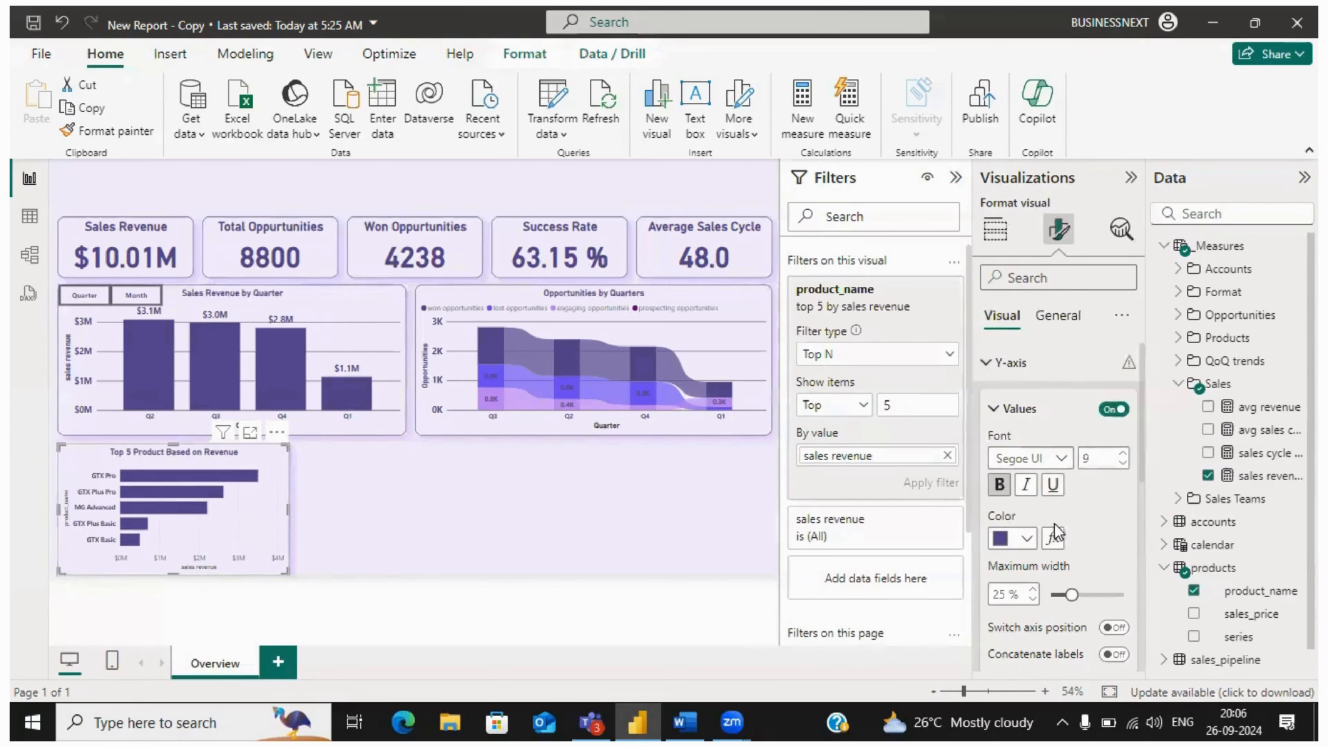
# - Set the product bar chart's Y-axis title text to "Products", coloured dark purple with font size 15
pyautogui.scroll(-2, 1061, 555)
pyautogui.click(1065, 596)
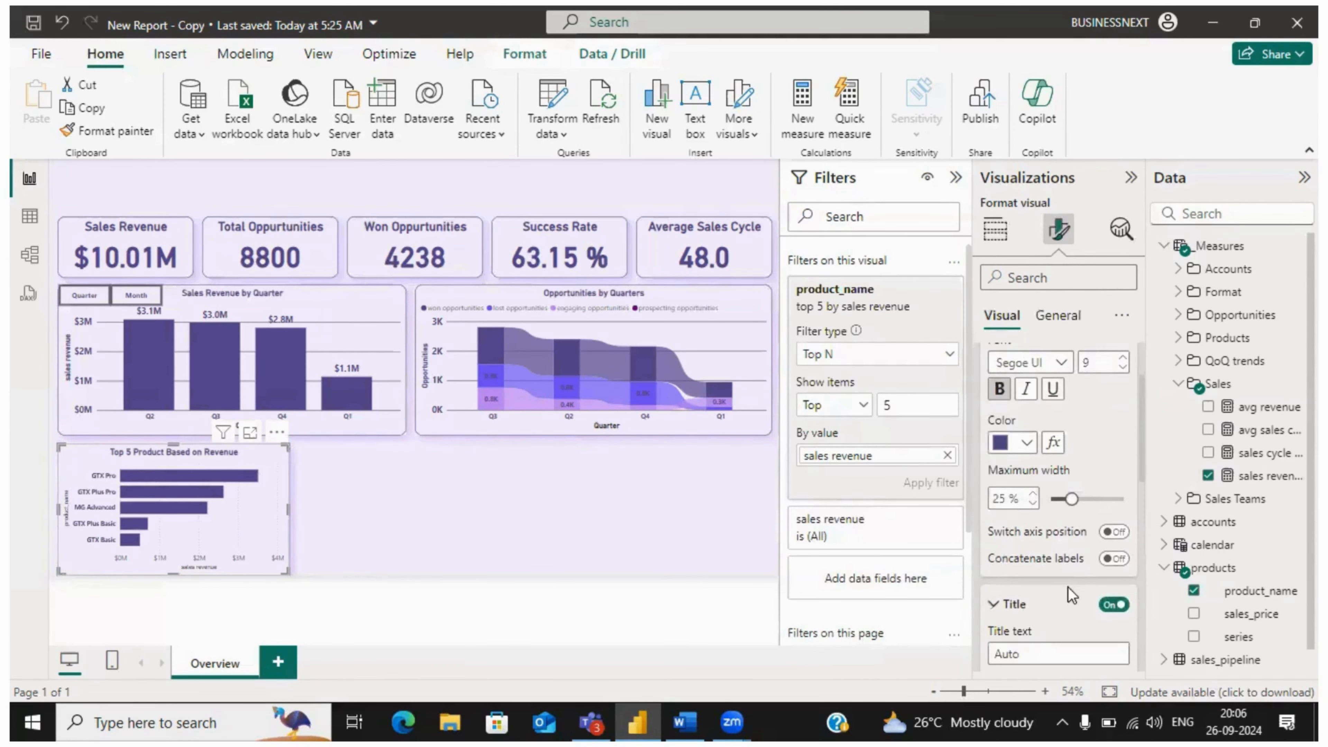
pyautogui.scroll(-2, 1064, 599)
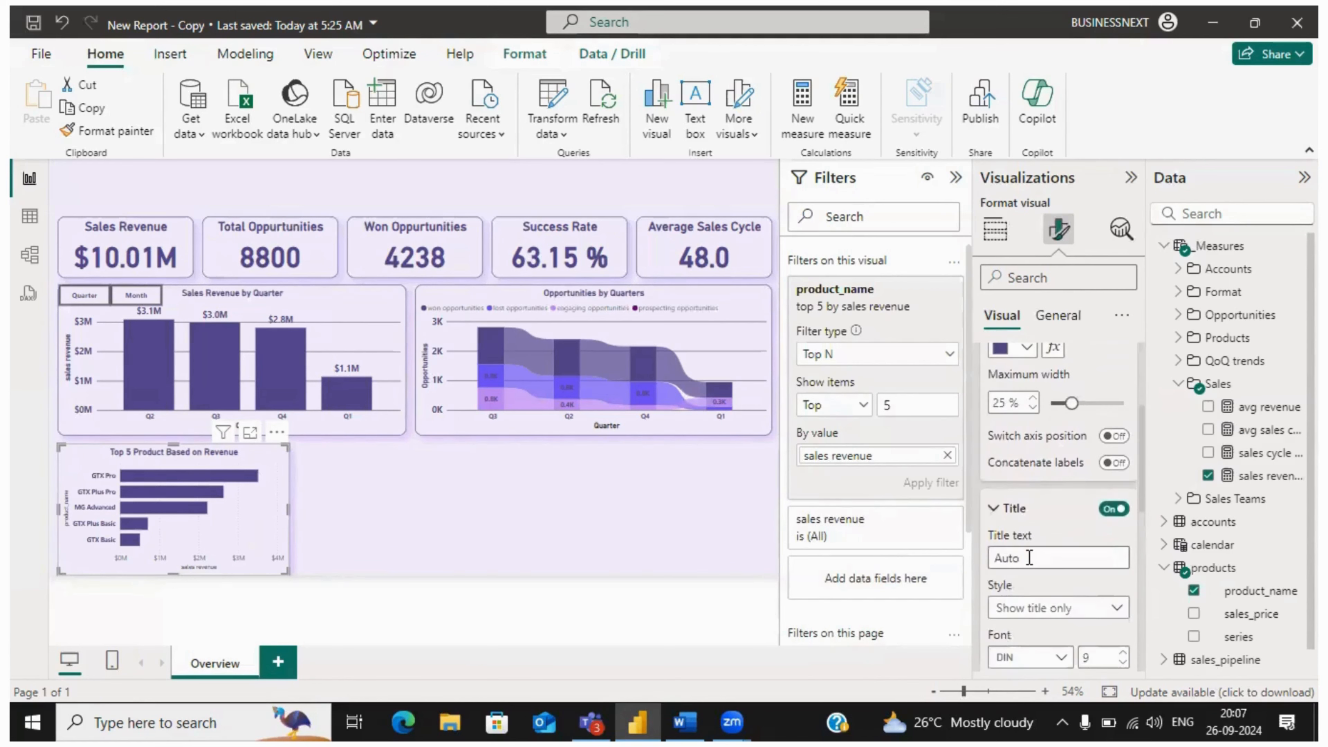
pyautogui.click(1028, 557)
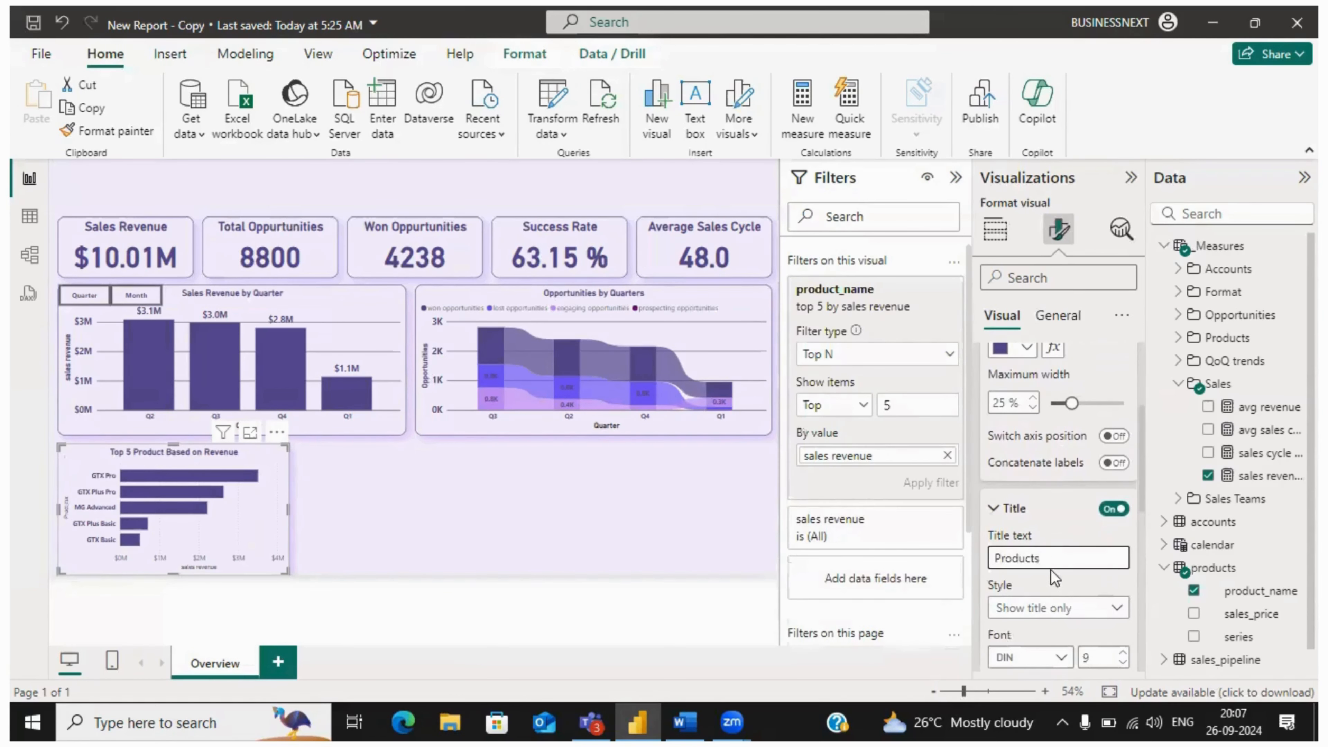
pyautogui.scroll(-2, 1062, 572)
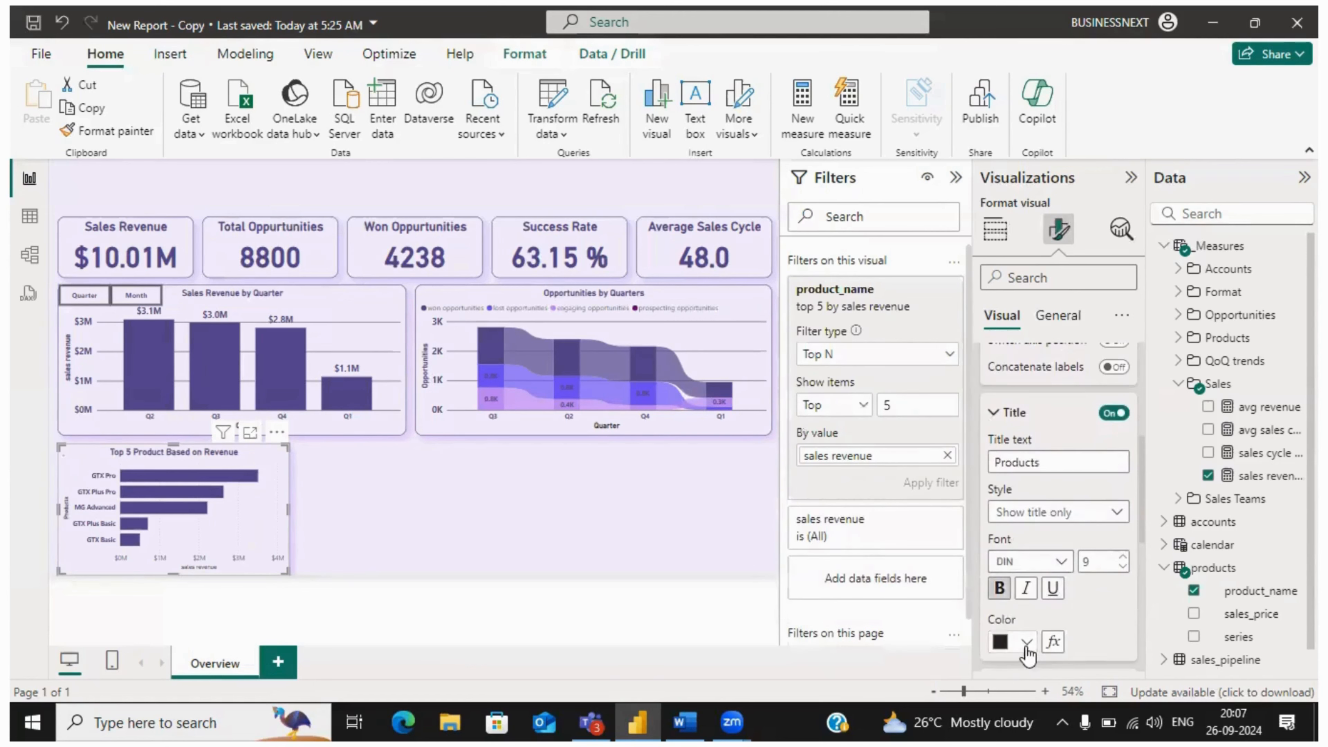
pyautogui.click(1020, 642)
pyautogui.click(1013, 562)
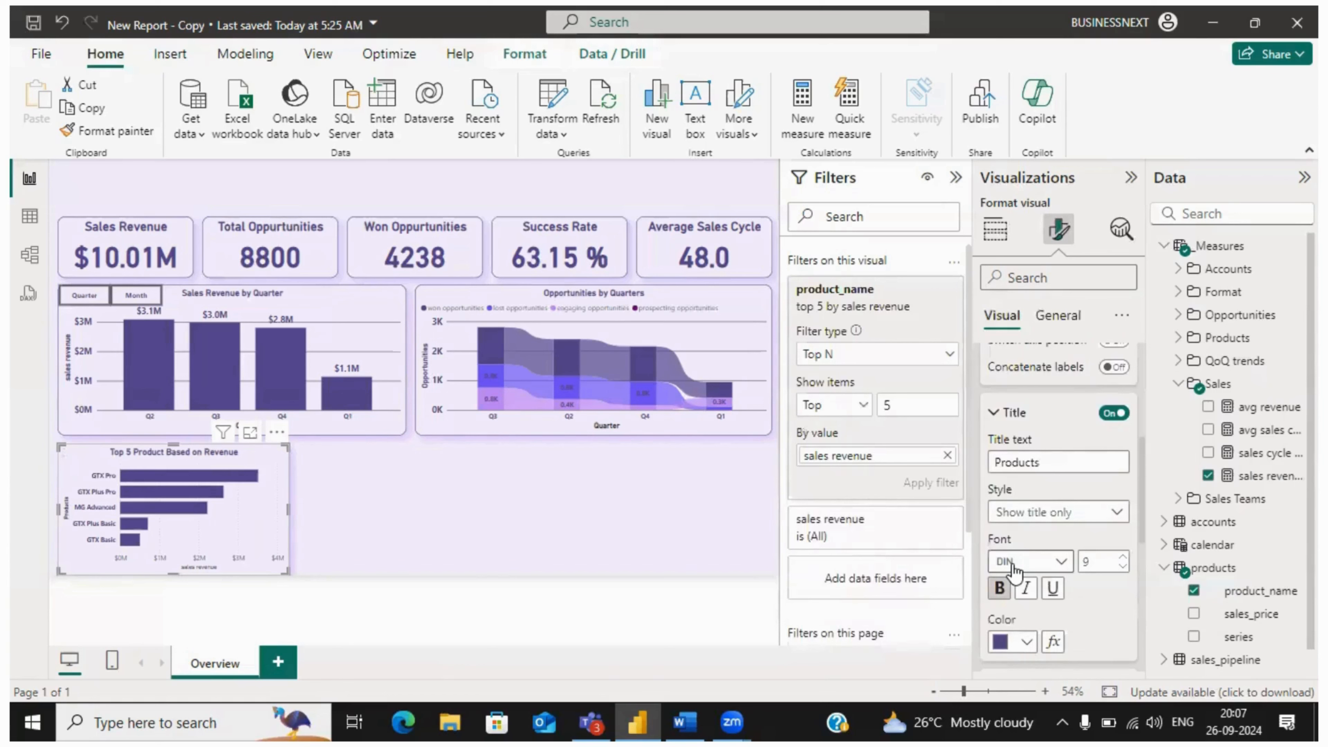
pyautogui.click(1124, 564)
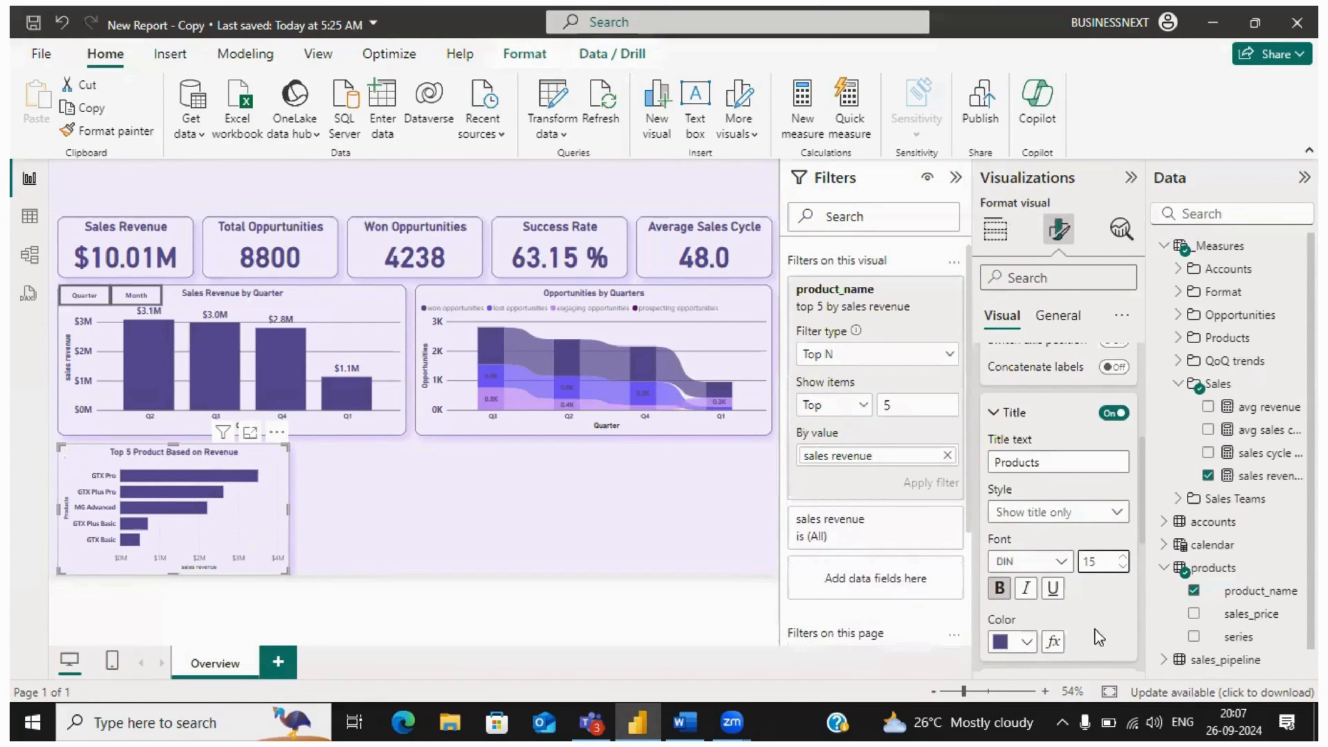
# - Make the product bar chart's X-axis value labels bold and dark purple
pyautogui.scroll(-4, 1097, 623)
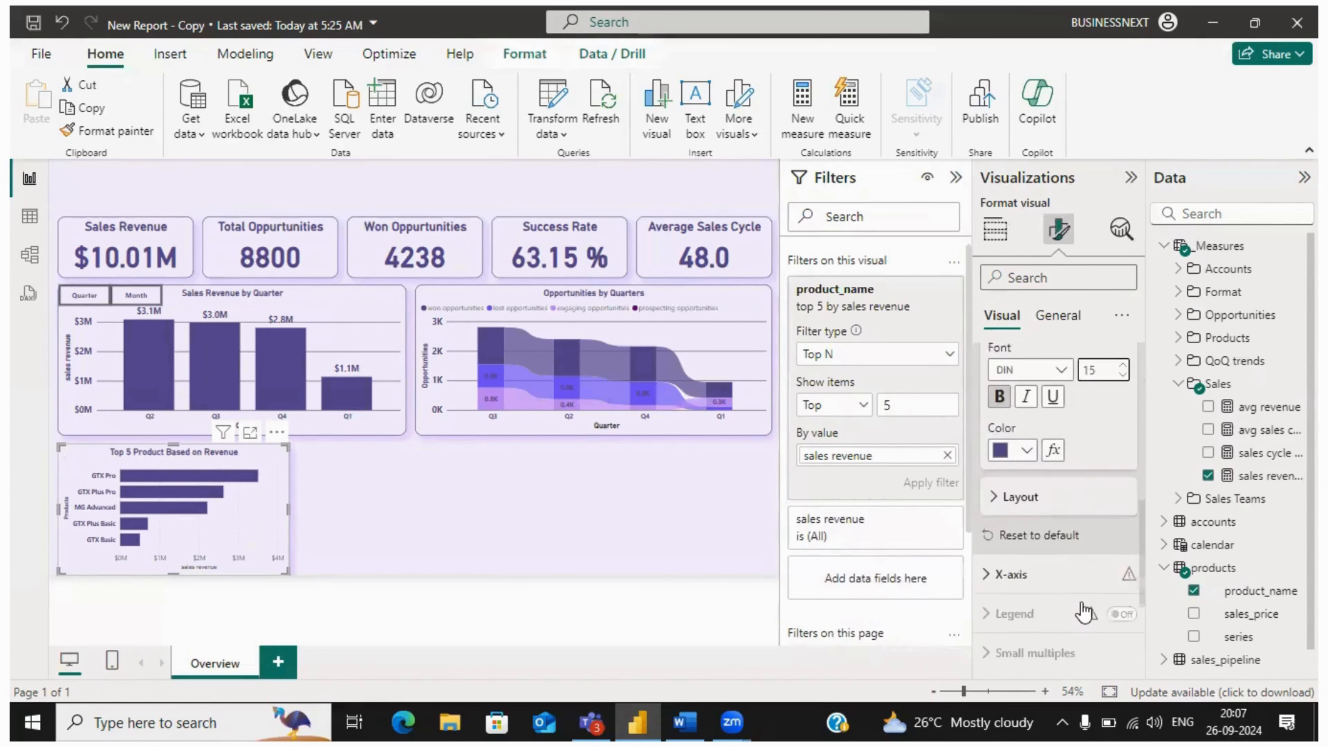
pyautogui.click(1020, 574)
pyautogui.scroll(-3, 1042, 569)
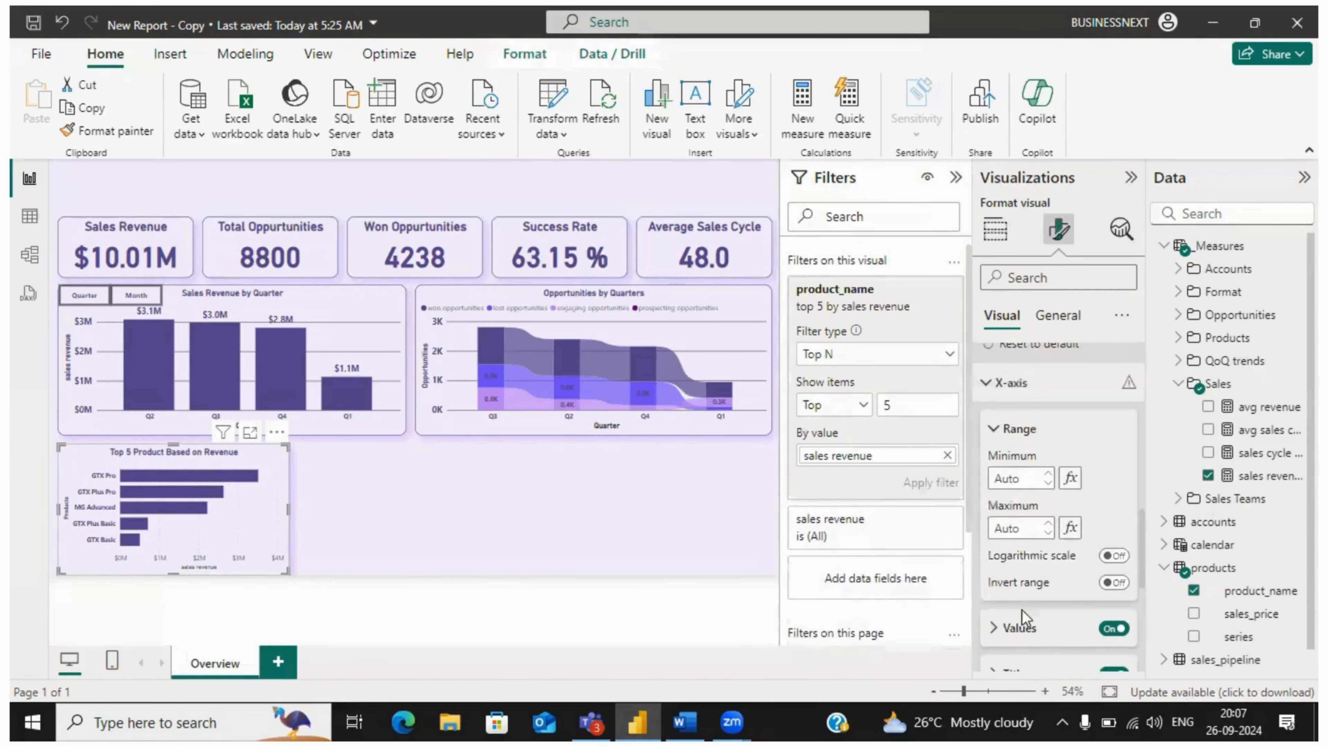
pyautogui.scroll(-2, 1058, 572)
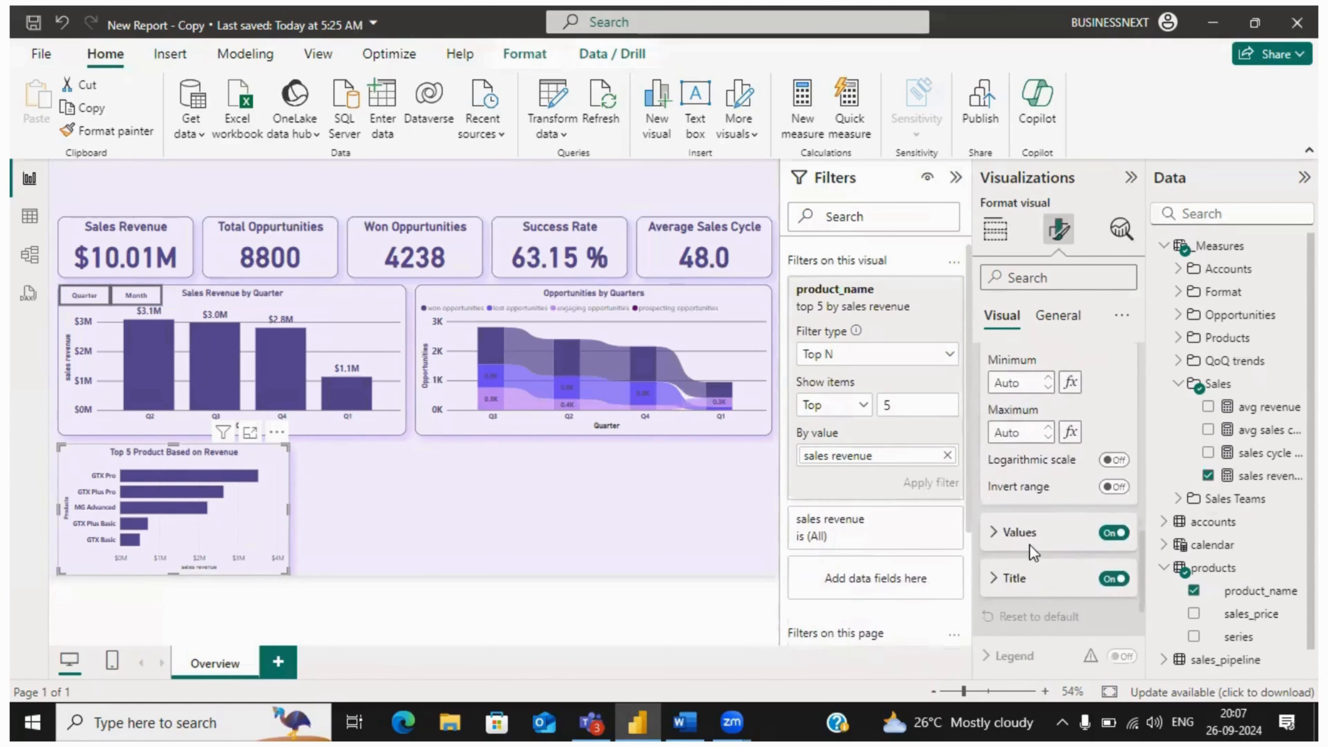
pyautogui.click(1029, 549)
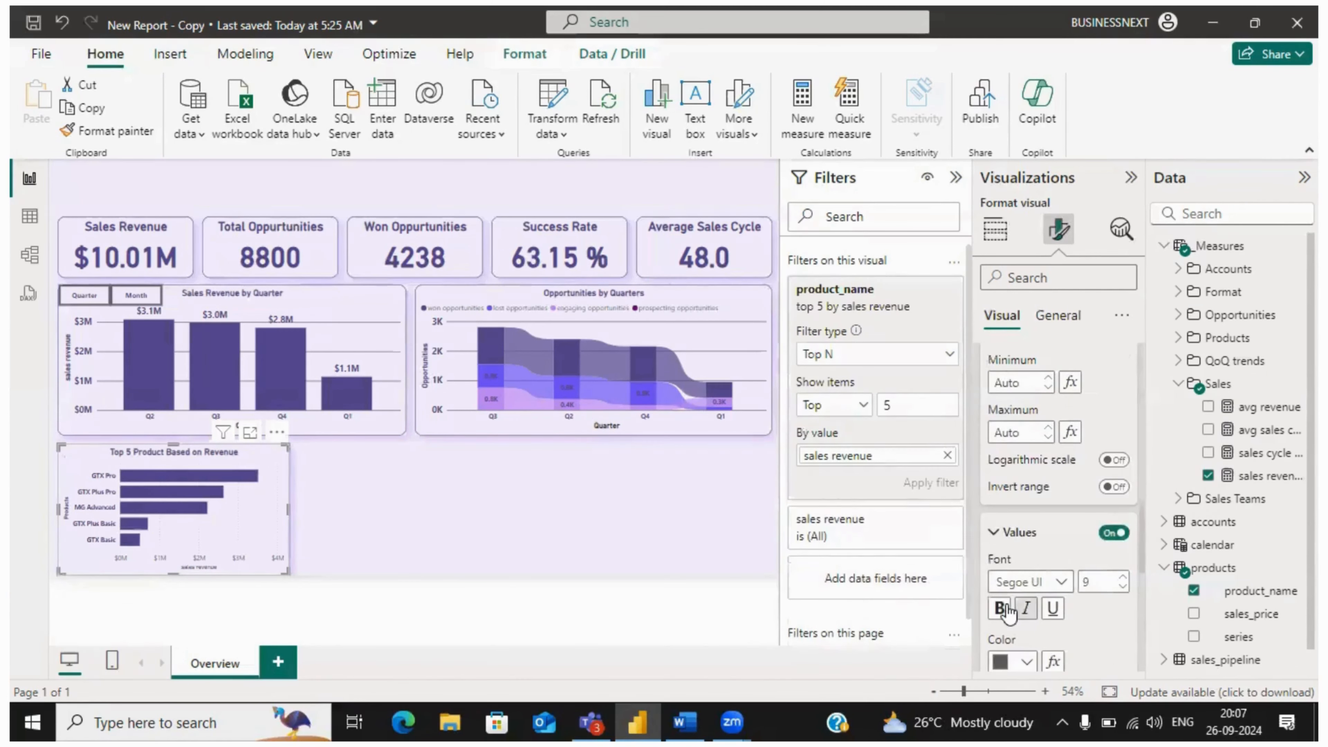
pyautogui.click(1024, 662)
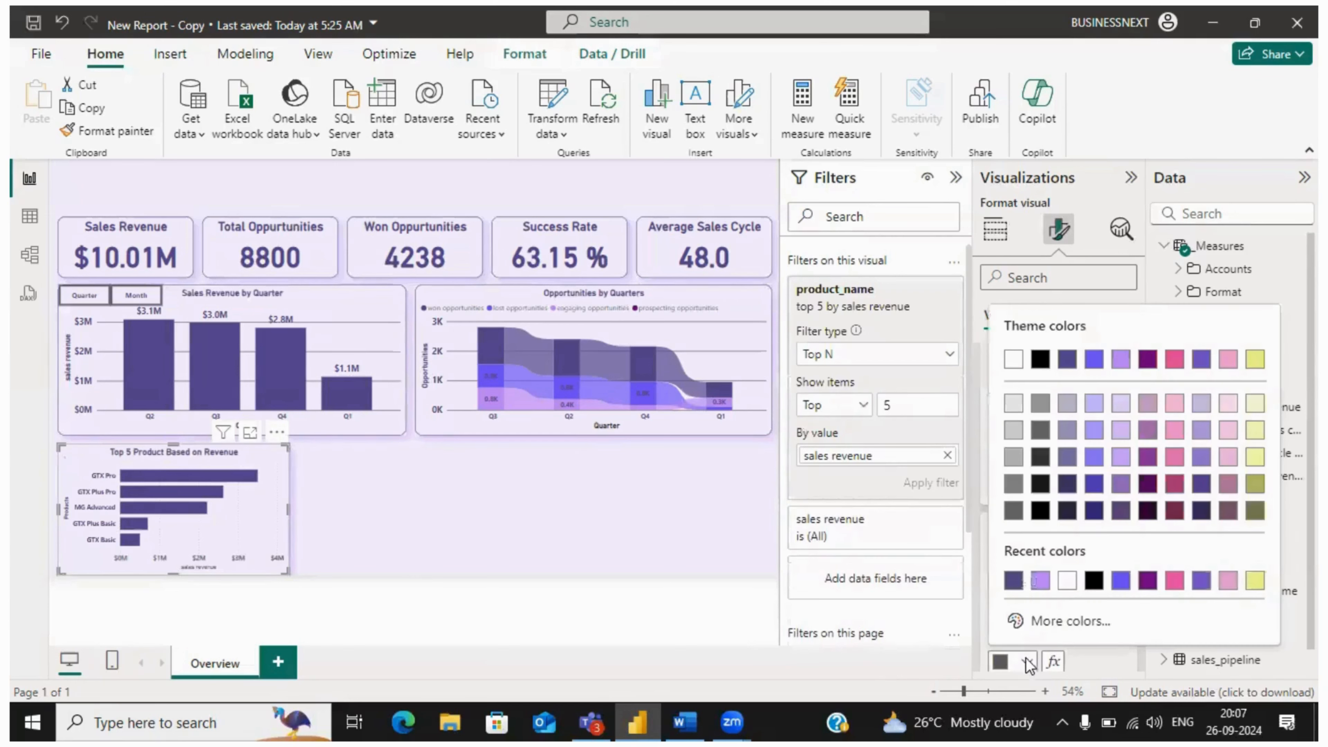
pyautogui.click(1020, 584)
# - Set the product bar chart's X-axis title text to "Revenue", bold and dark purple with font size 15
pyautogui.scroll(-5, 1090, 627)
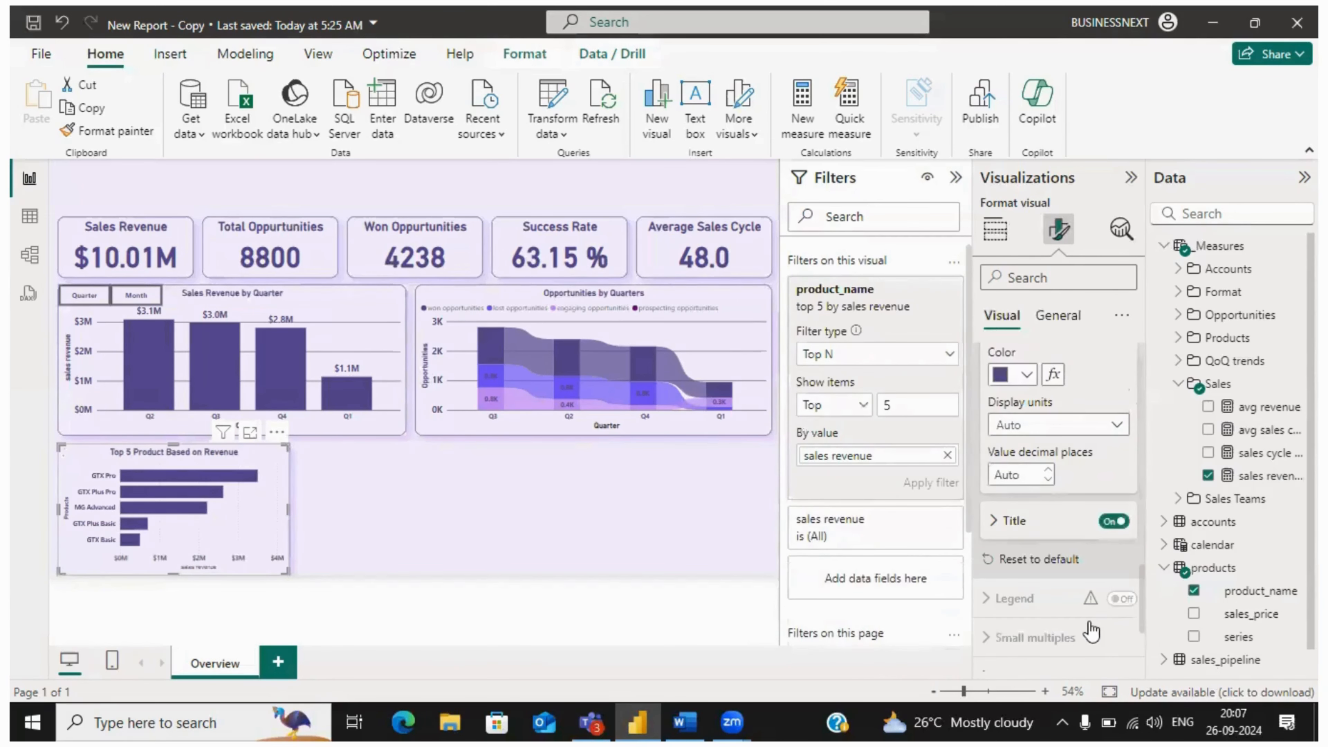
pyautogui.click(1011, 521)
pyautogui.click(1033, 570)
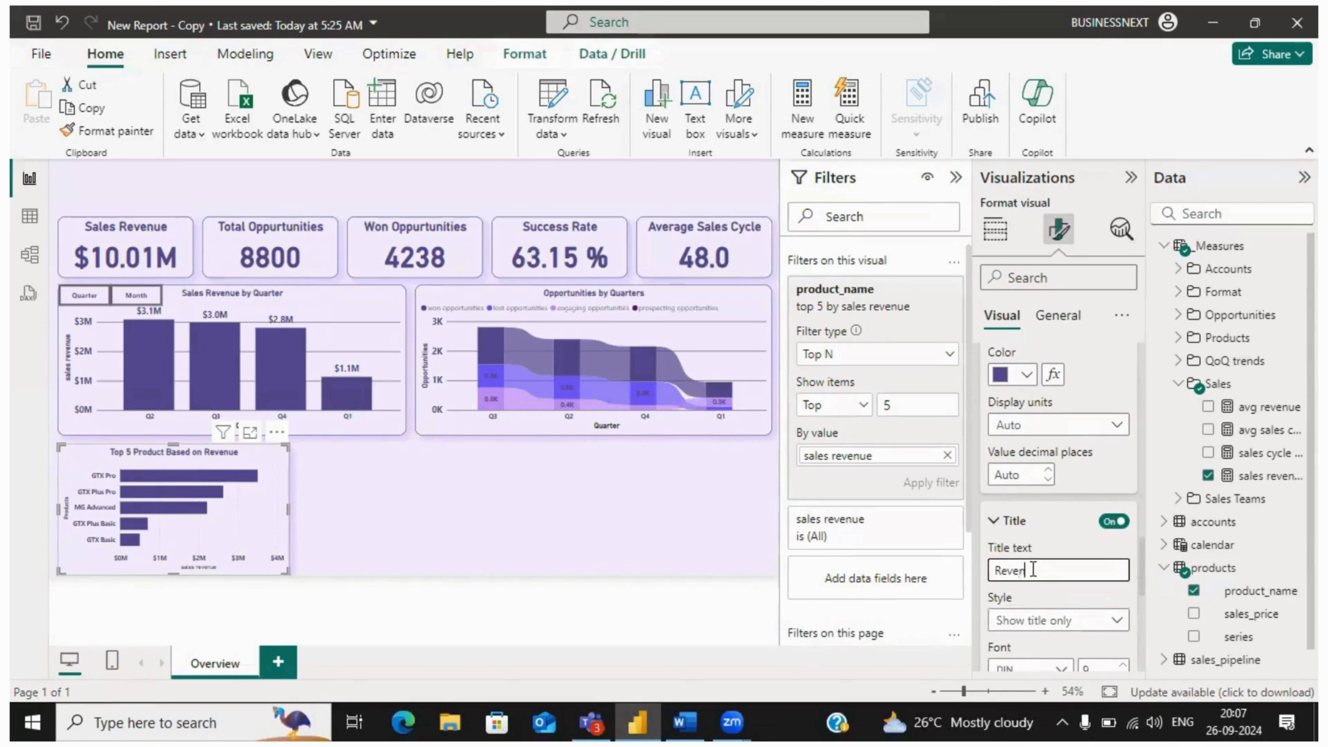
pyautogui.scroll(-1, 1059, 598)
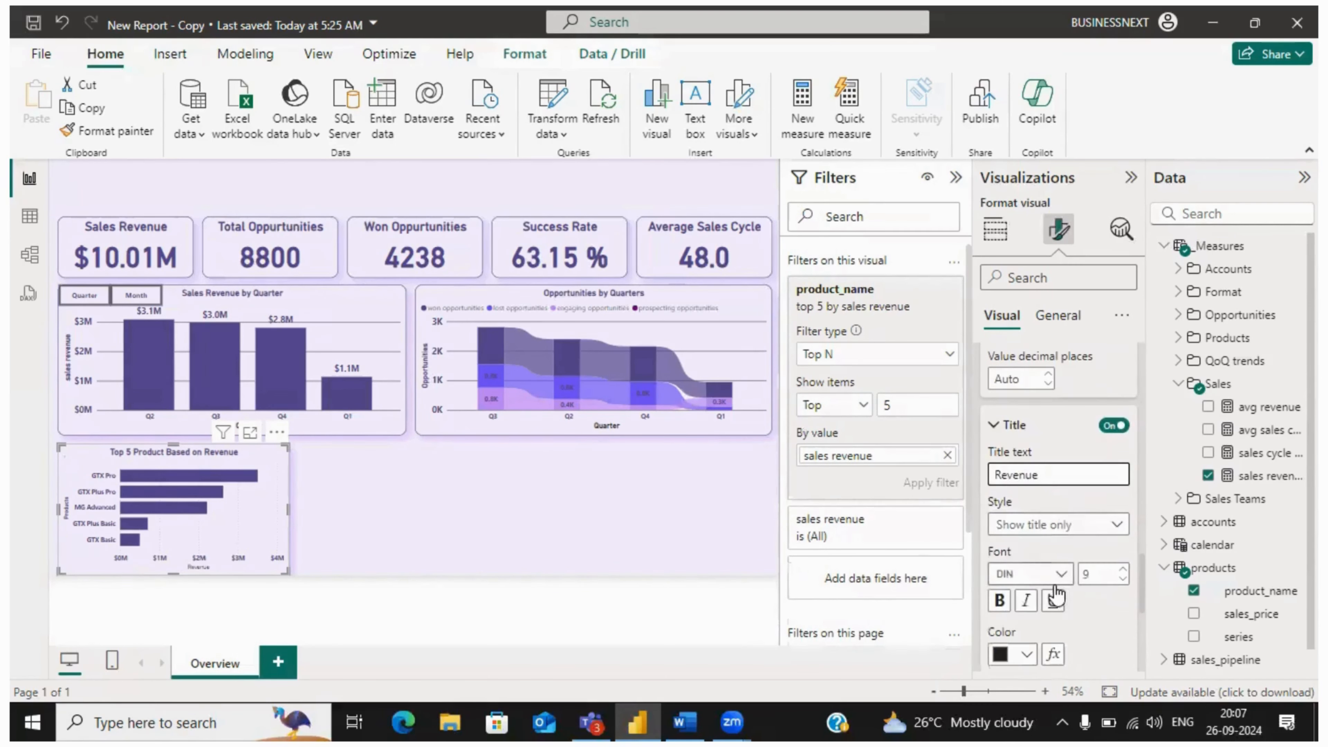
pyautogui.click(1001, 606)
pyautogui.click(1025, 654)
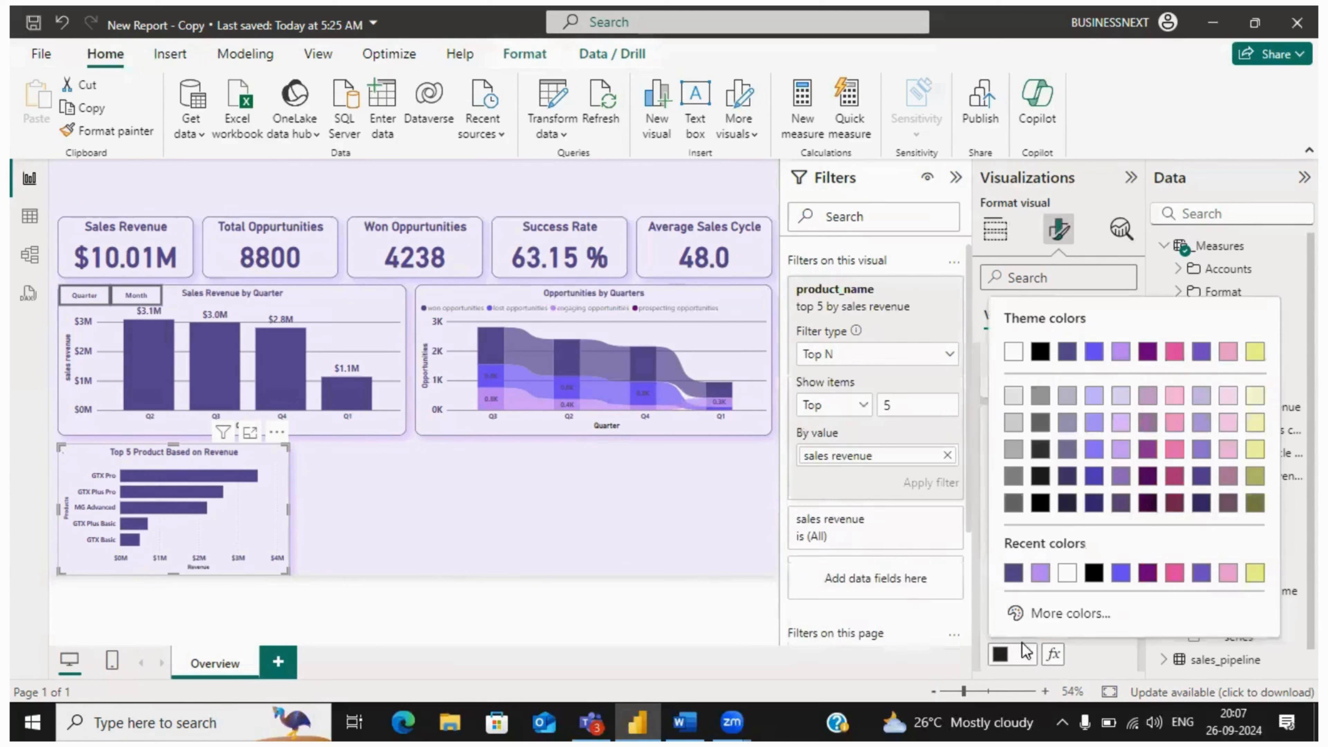
pyautogui.click(1017, 579)
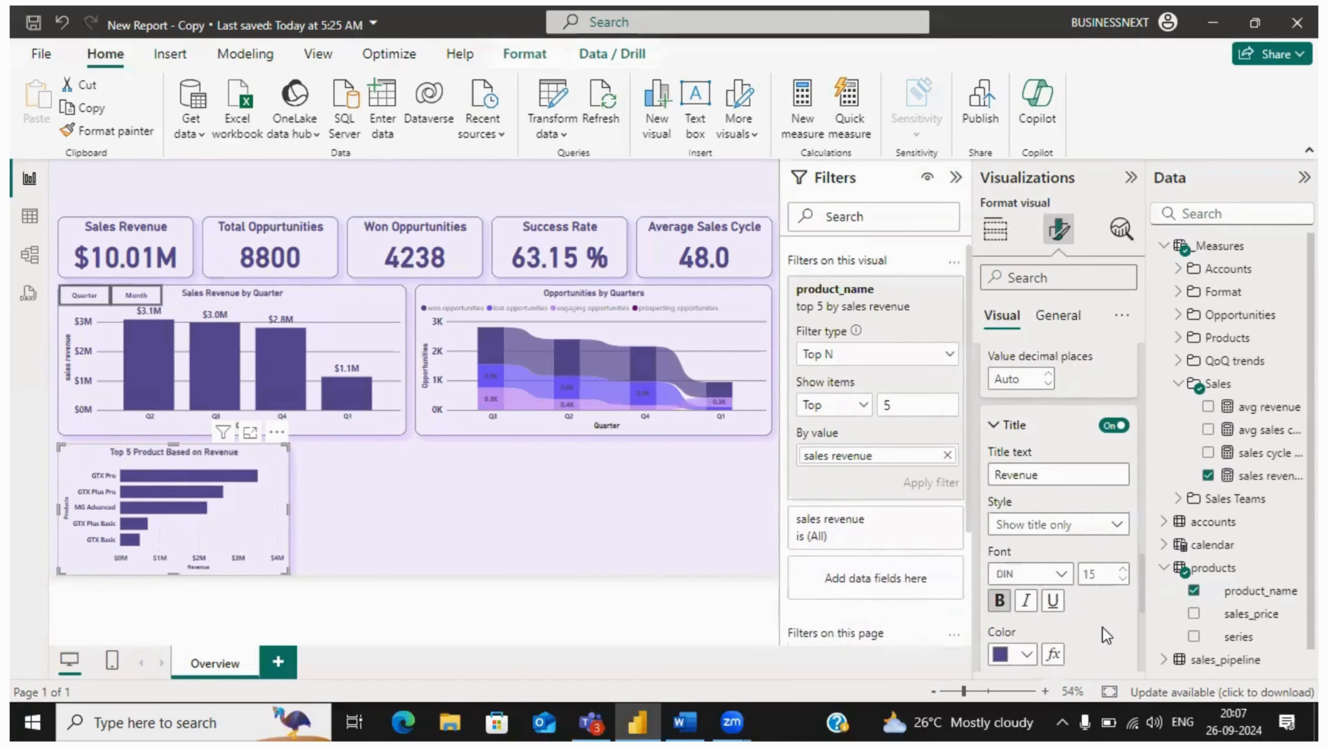
# - Format the product bar chart's vertical gridlines as solid black lines
pyautogui.scroll(-3, 1102, 628)
pyautogui.scroll(-5, 1111, 628)
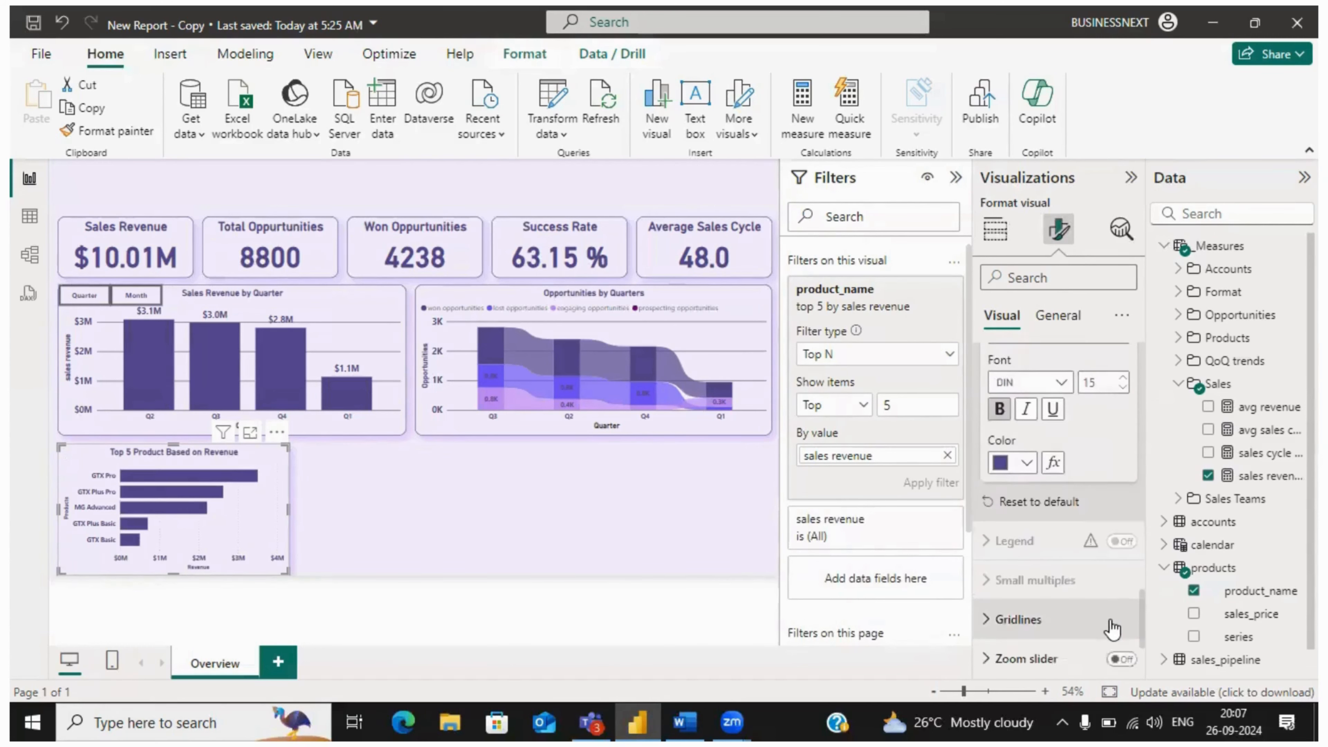
pyautogui.click(1019, 497)
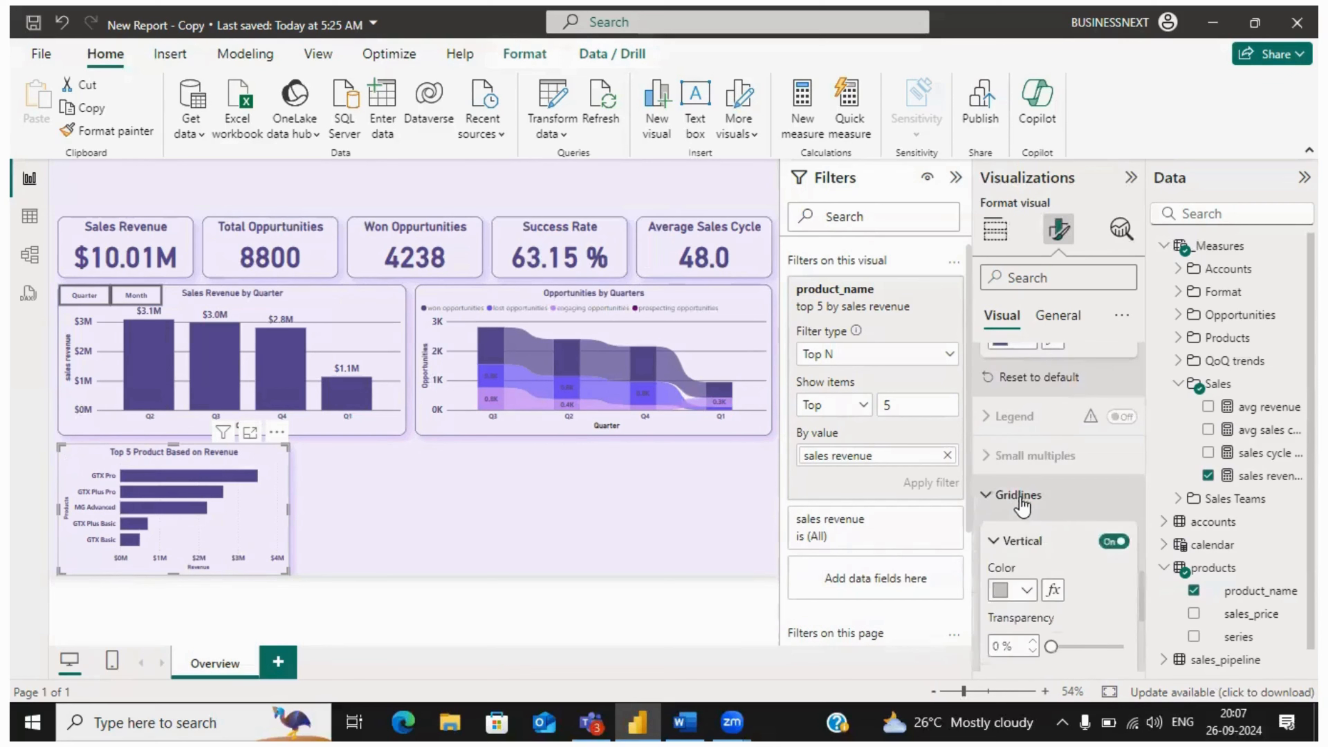
pyautogui.click(1026, 589)
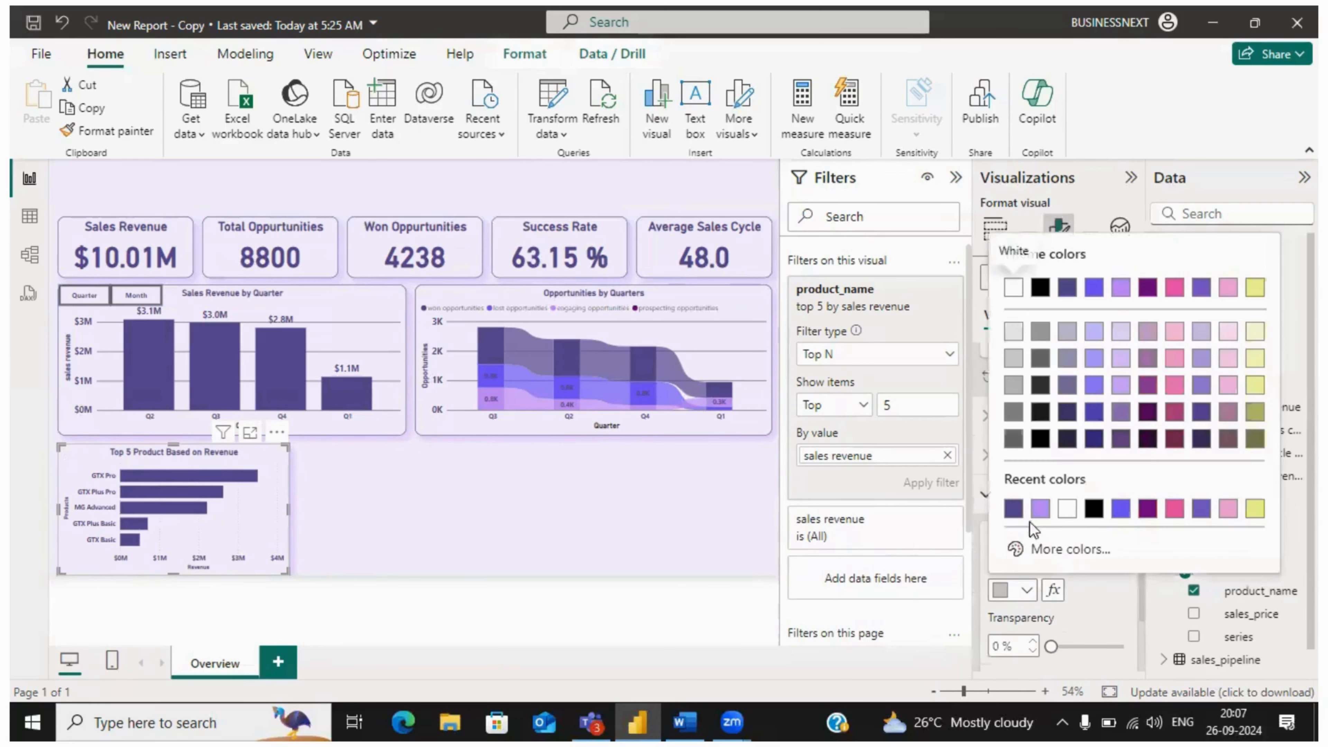
pyautogui.click(1094, 508)
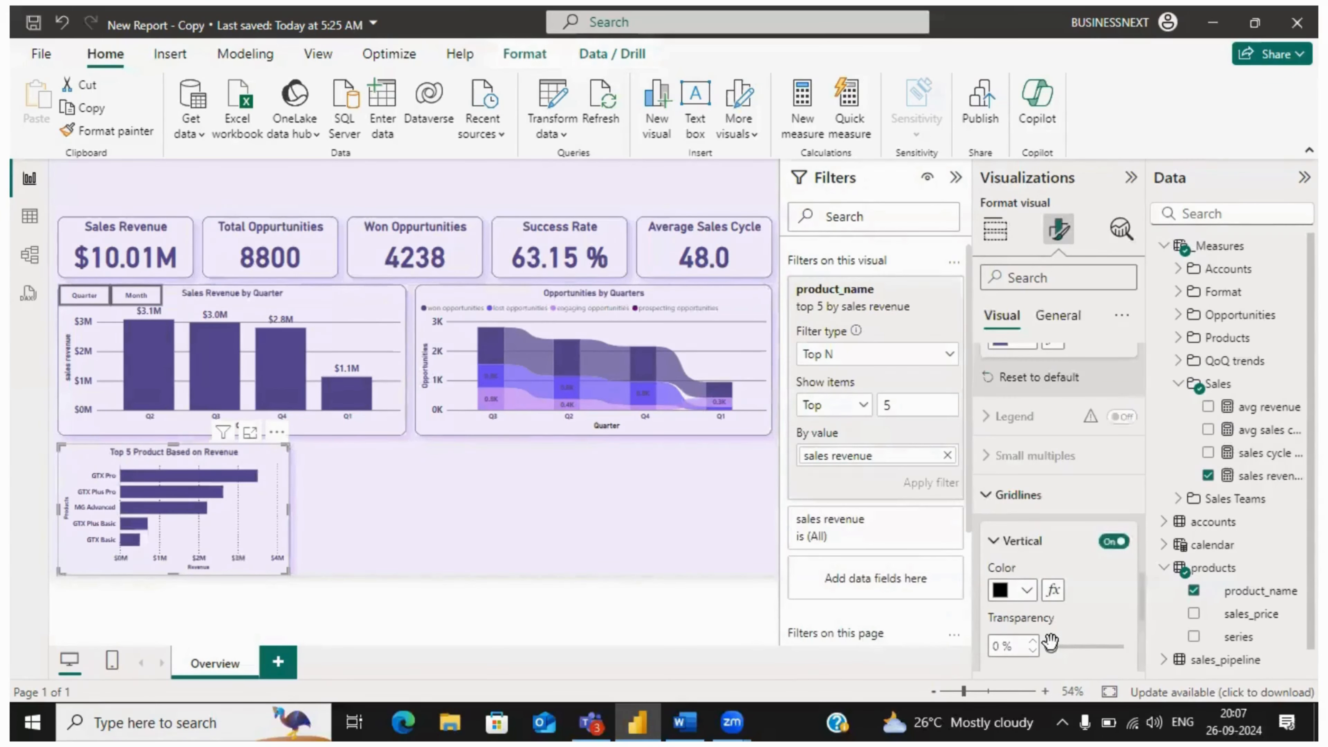
pyautogui.moveTo(1050, 641)
pyautogui.mouseDown()
pyautogui.moveTo(1072, 642)
pyautogui.moveTo(1045, 644)
pyautogui.mouseUp()
pyautogui.scroll(-3, 1090, 615)
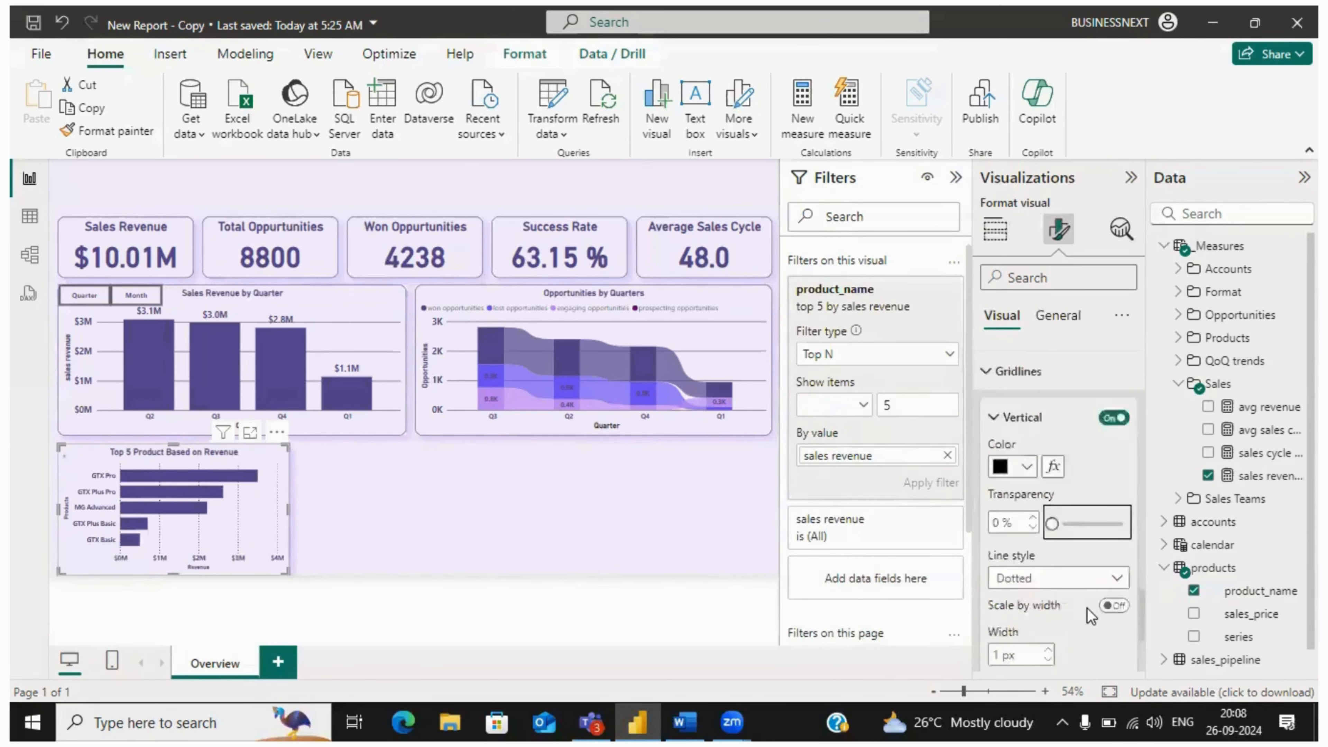
pyautogui.scroll(3, 1082, 602)
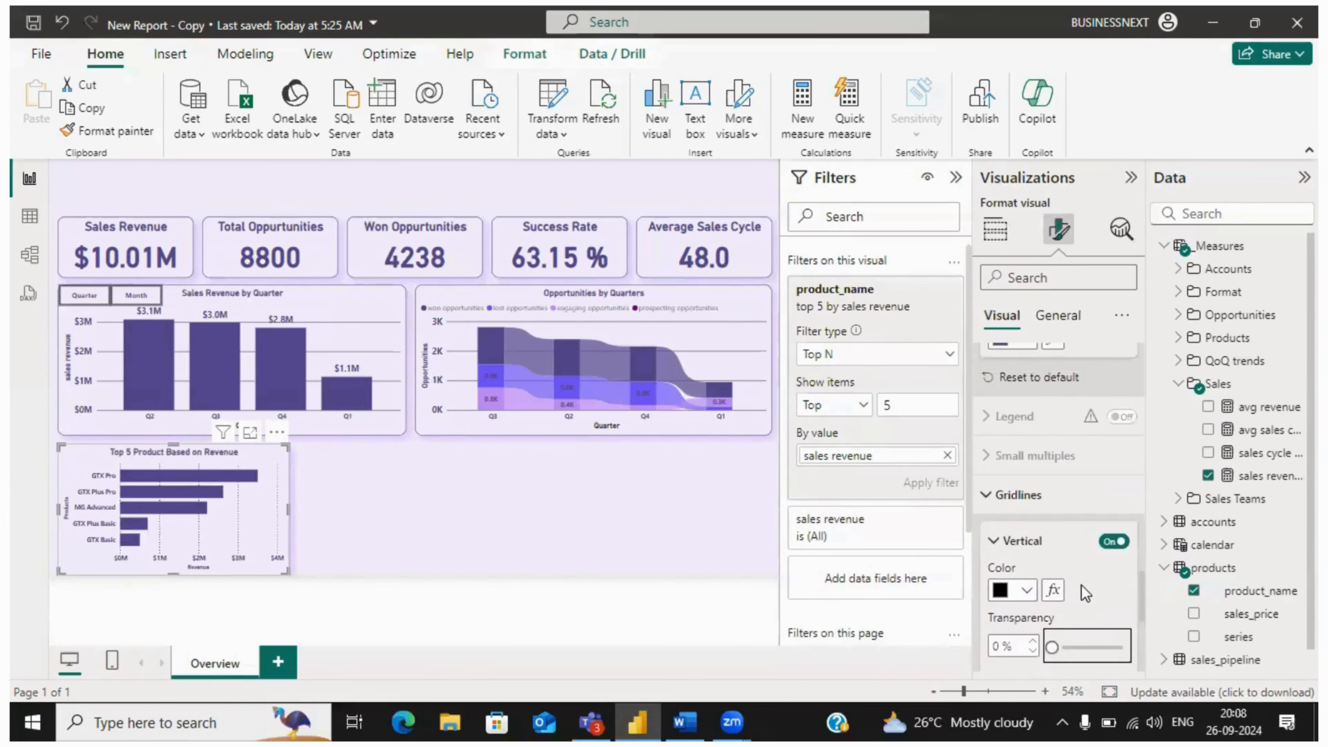
pyautogui.scroll(1, 1082, 596)
pyautogui.scroll(-3, 1077, 585)
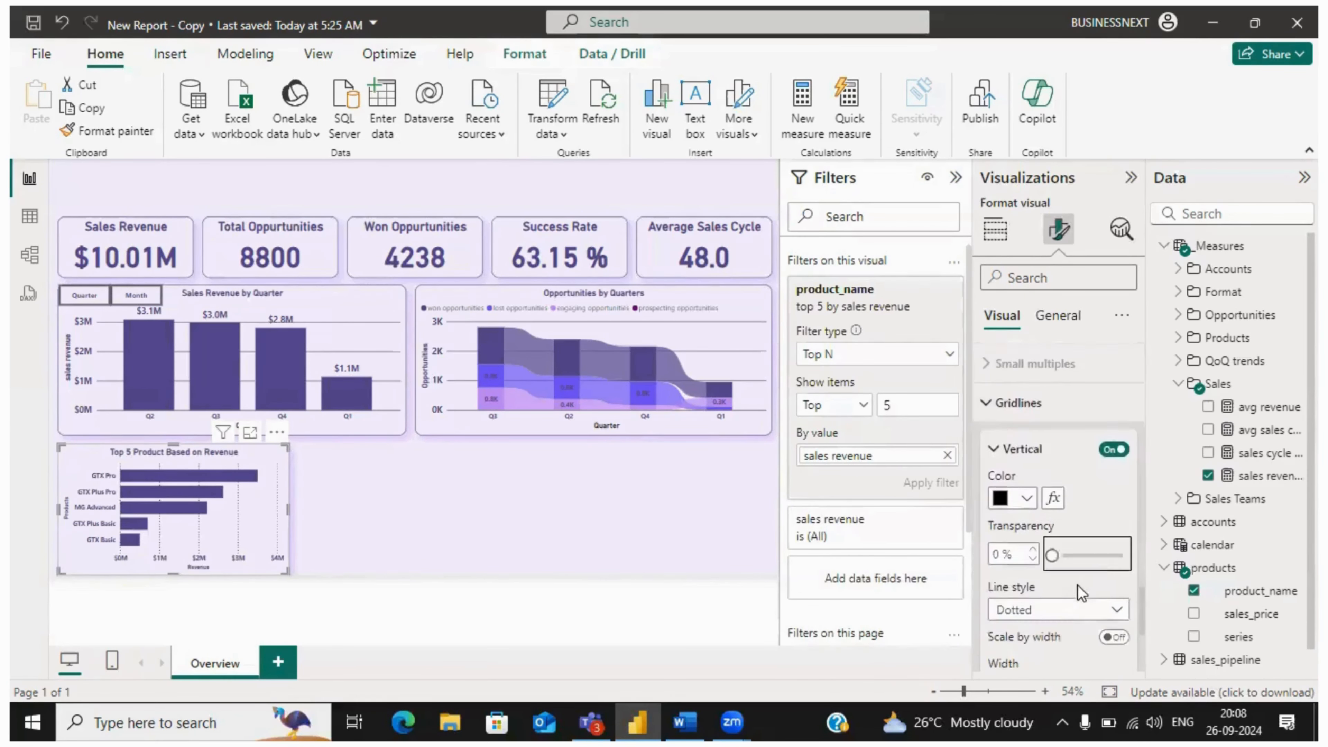
pyautogui.click(1071, 607)
pyautogui.click(1027, 515)
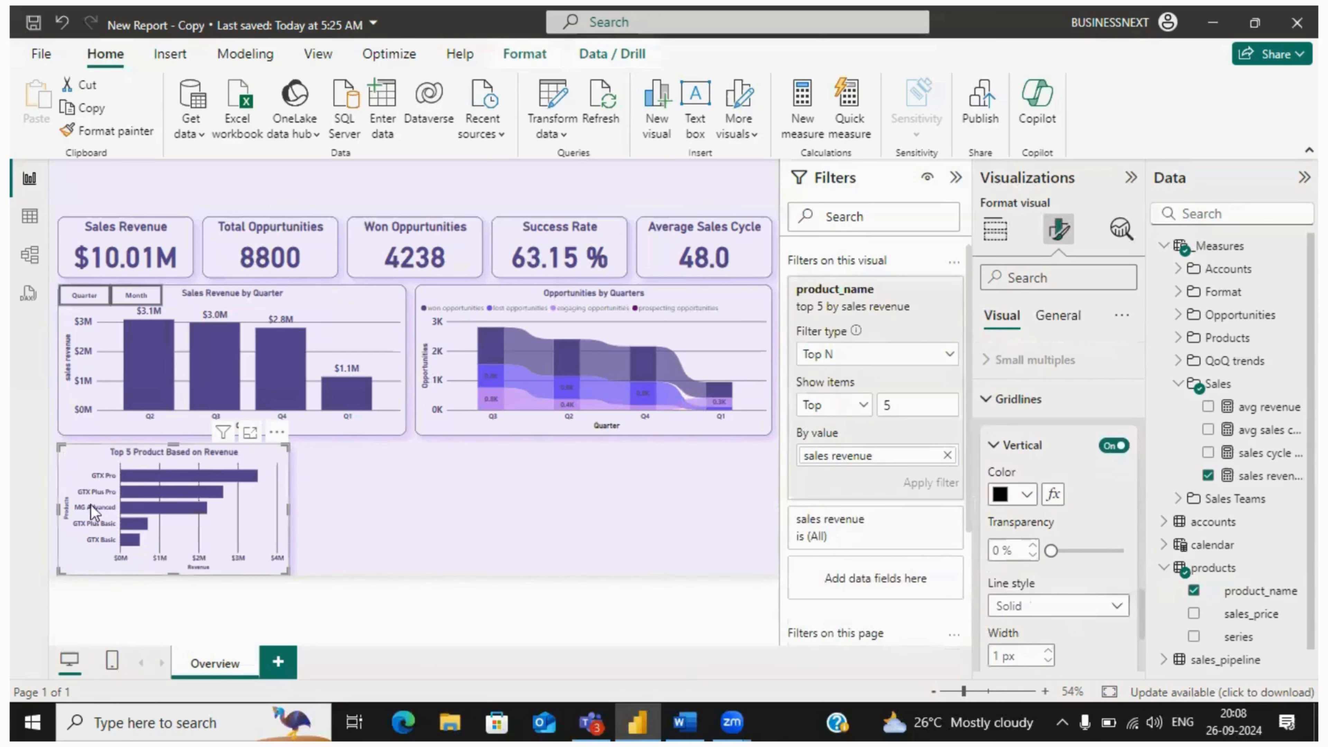
pyautogui.click(370, 499)
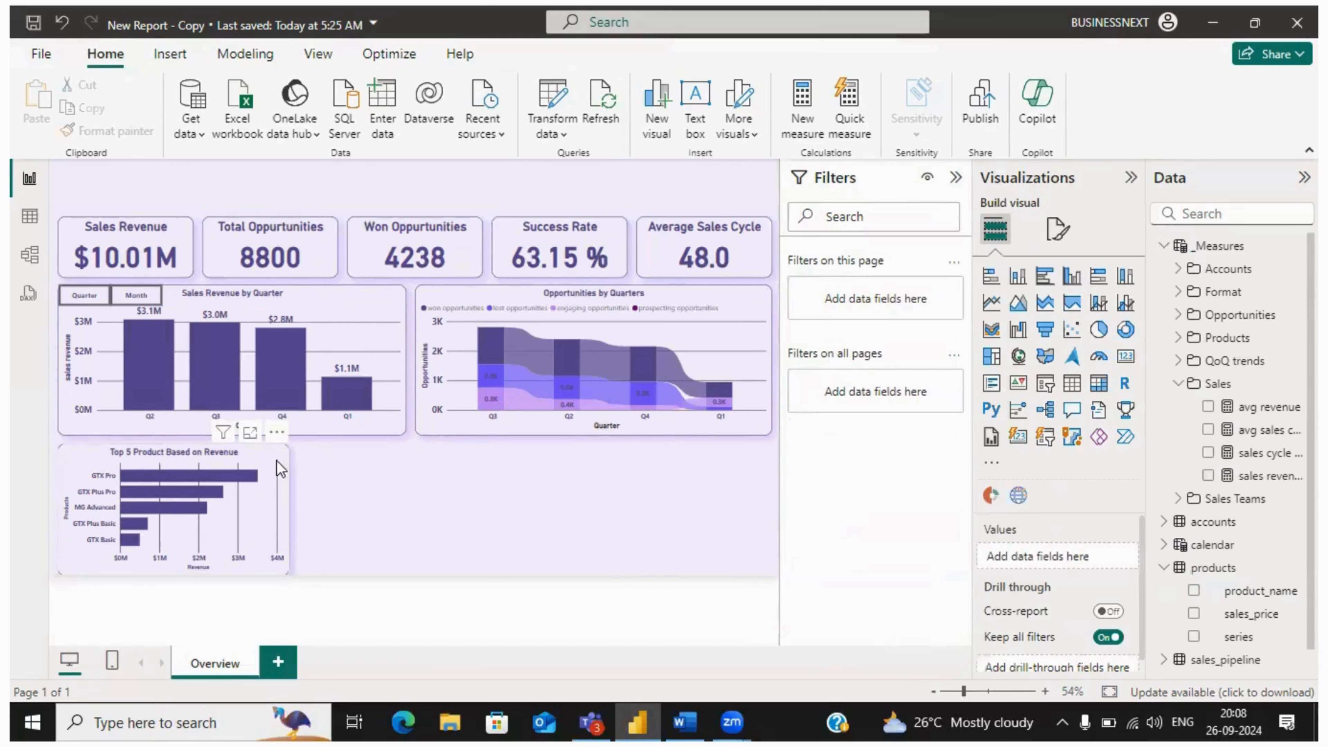
# - Shrink the product bar chart slightly in width and height so it sits within the report page
pyautogui.click(282, 577)
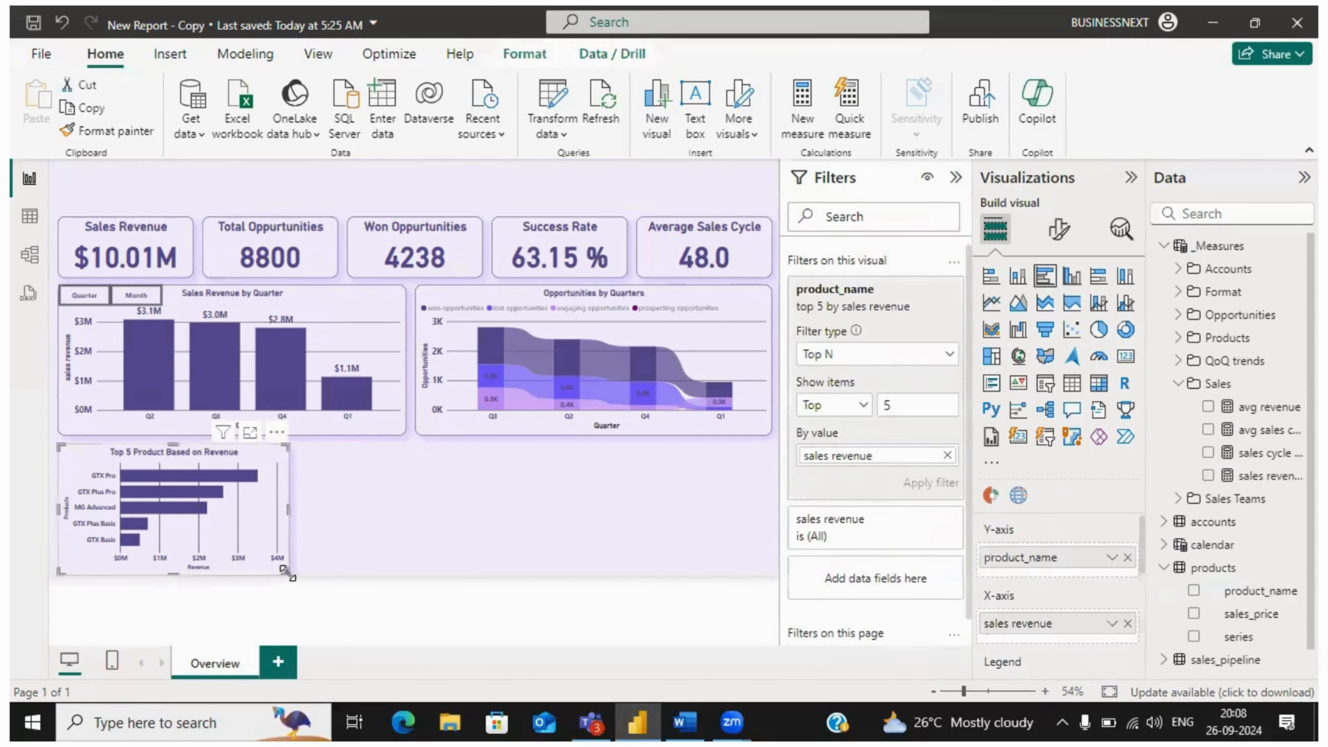
pyautogui.moveTo(282, 577); pyautogui.dragTo(282, 565)
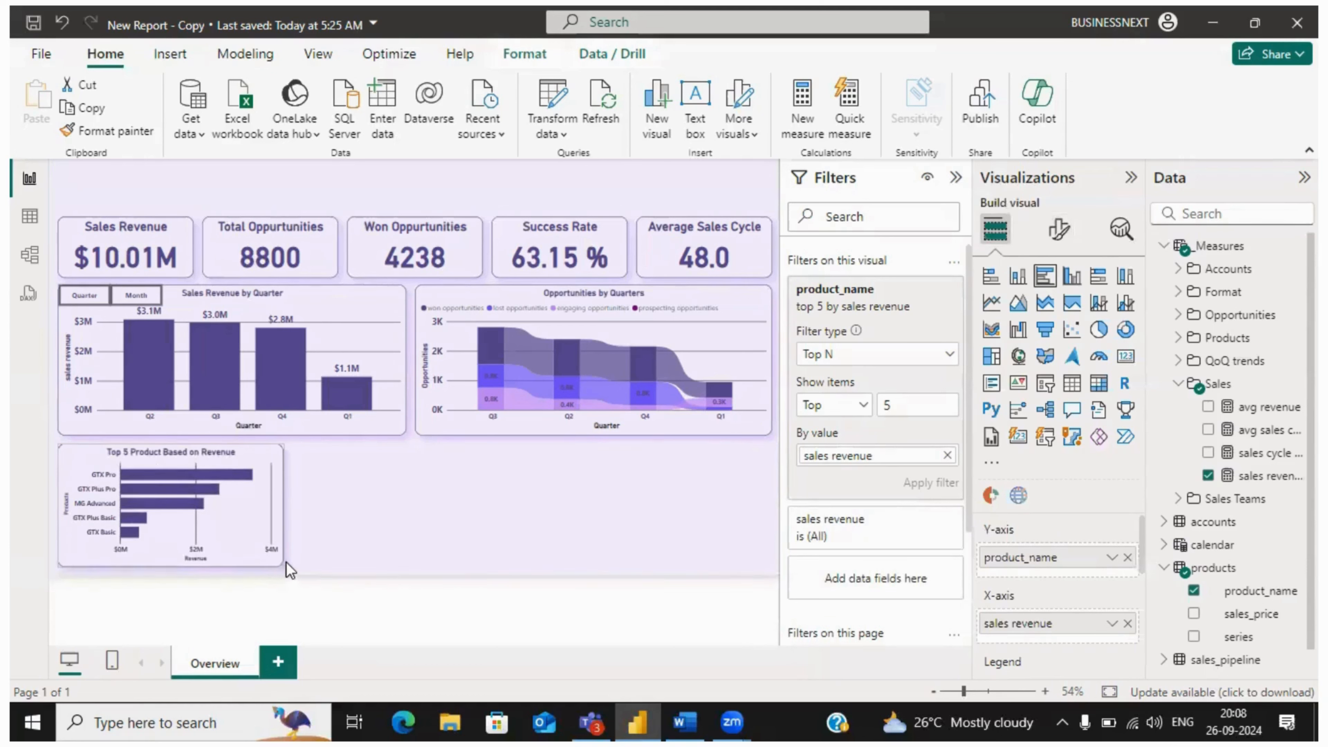
pyautogui.click(370, 517)
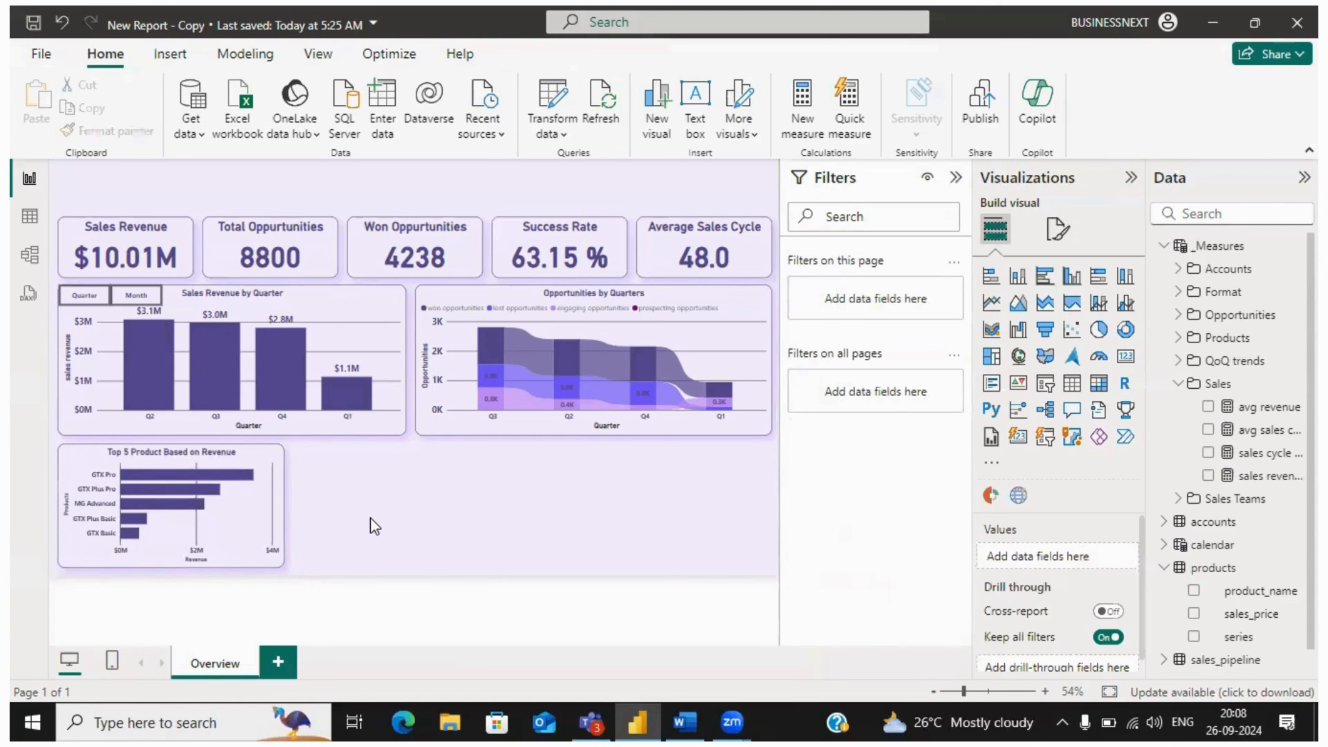
# - Turn on data labels for the product bar chart
pyautogui.click(248, 530)
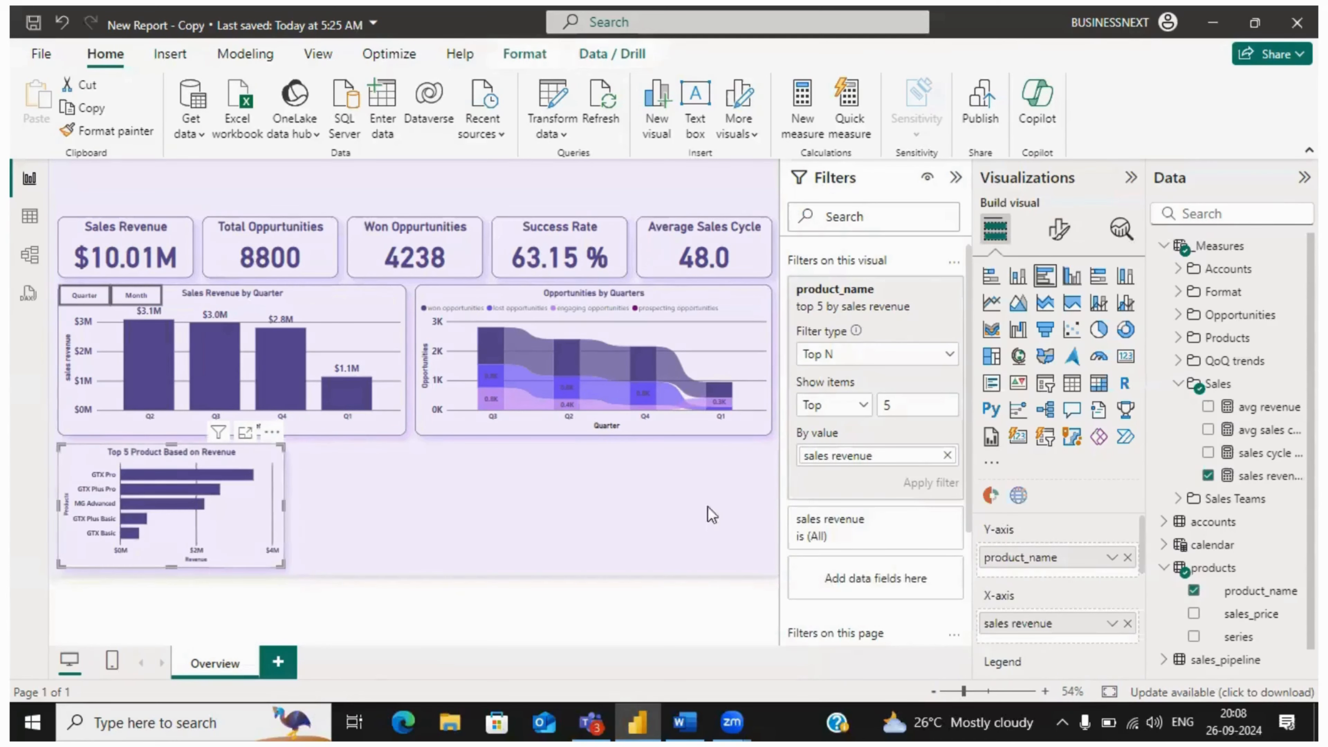
pyautogui.click(1061, 236)
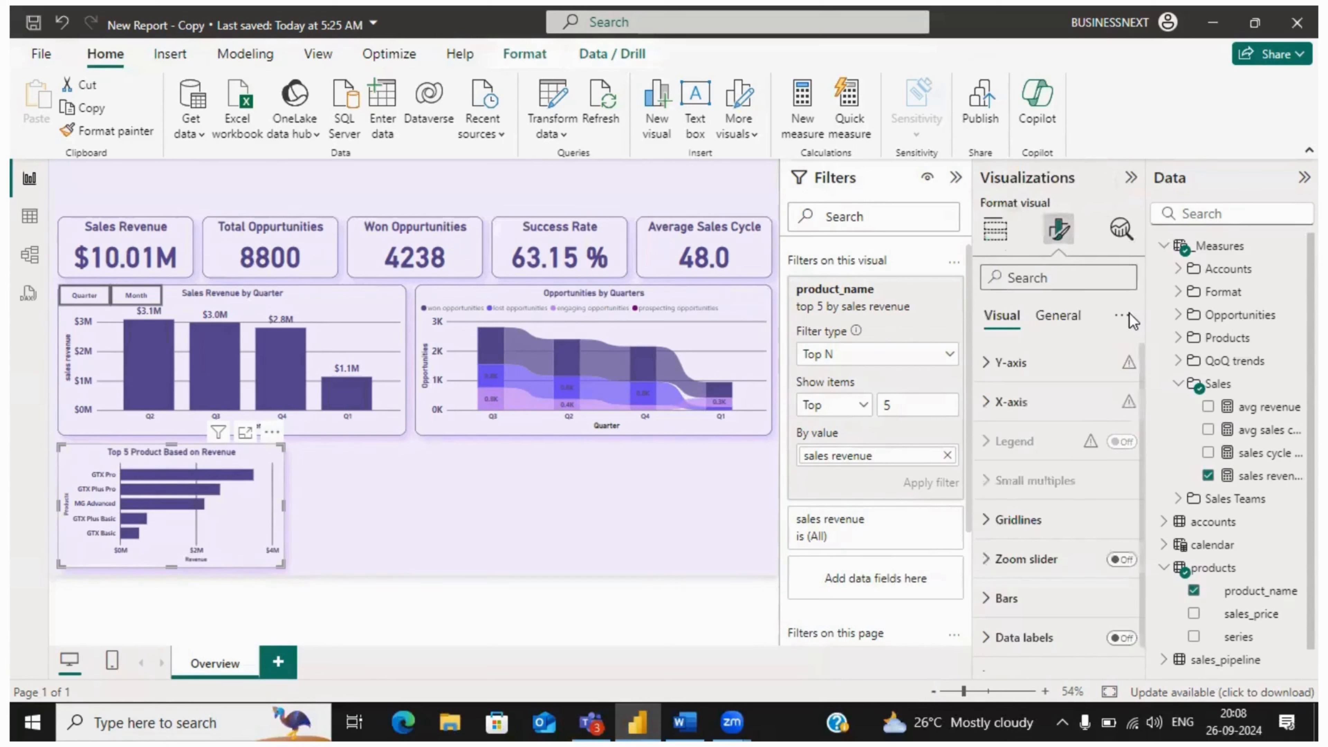
pyautogui.scroll(-1, 1056, 518)
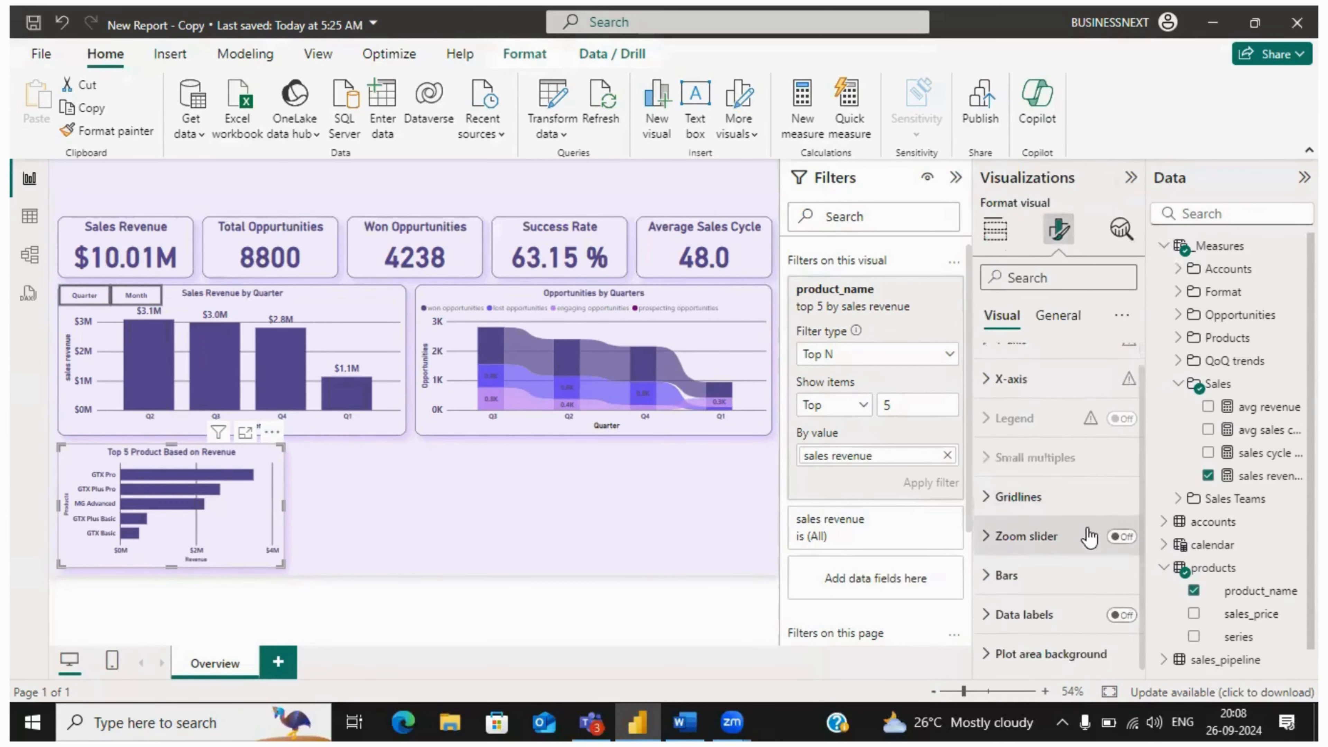
pyautogui.click(1119, 618)
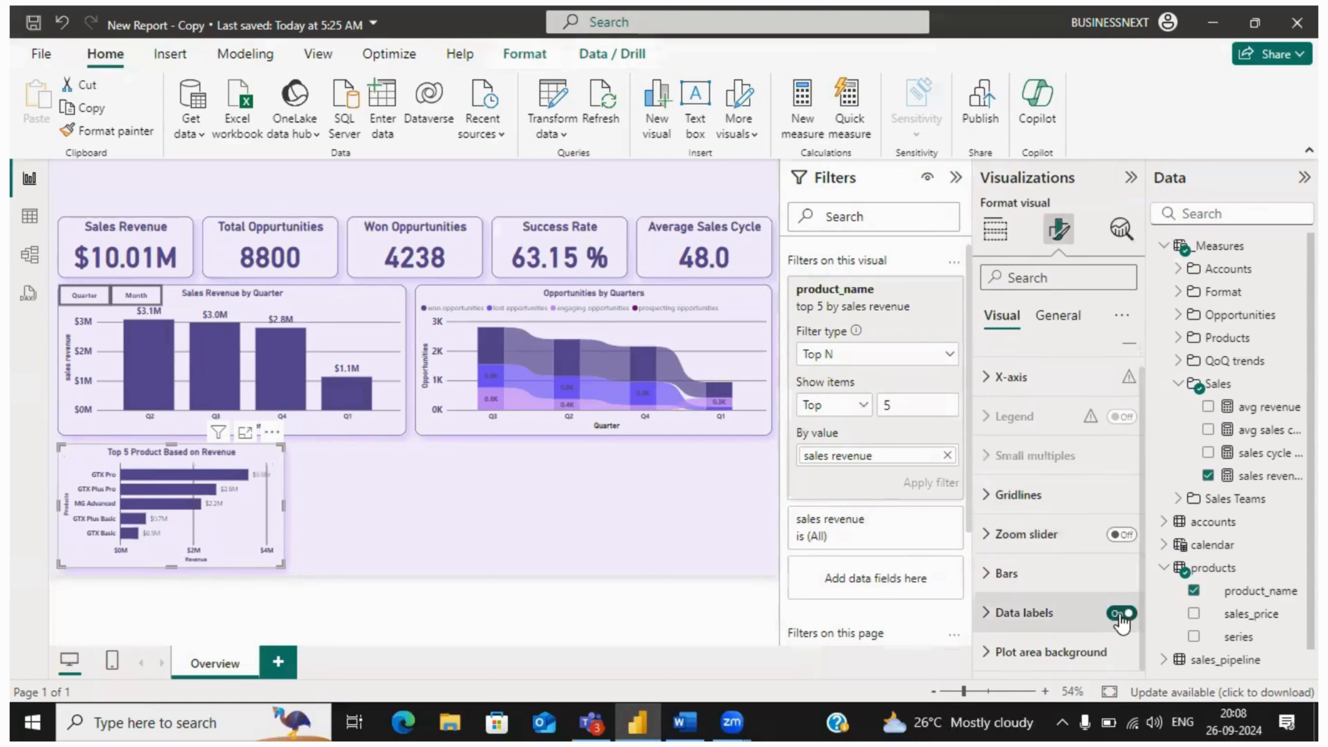
# - Make the product bar chart's data label values bold and dark purple with font size 12
pyautogui.click(1037, 622)
pyautogui.scroll(-10, 1096, 614)
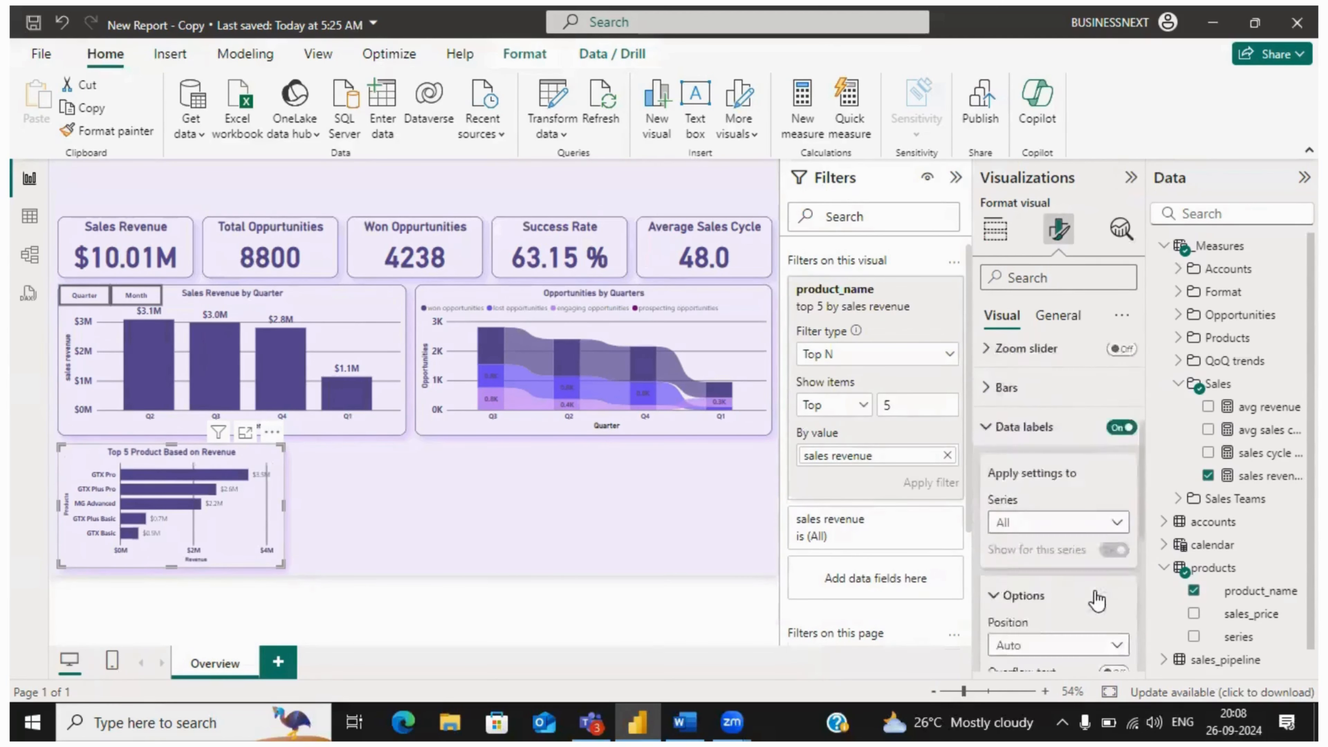
pyautogui.click(1017, 594)
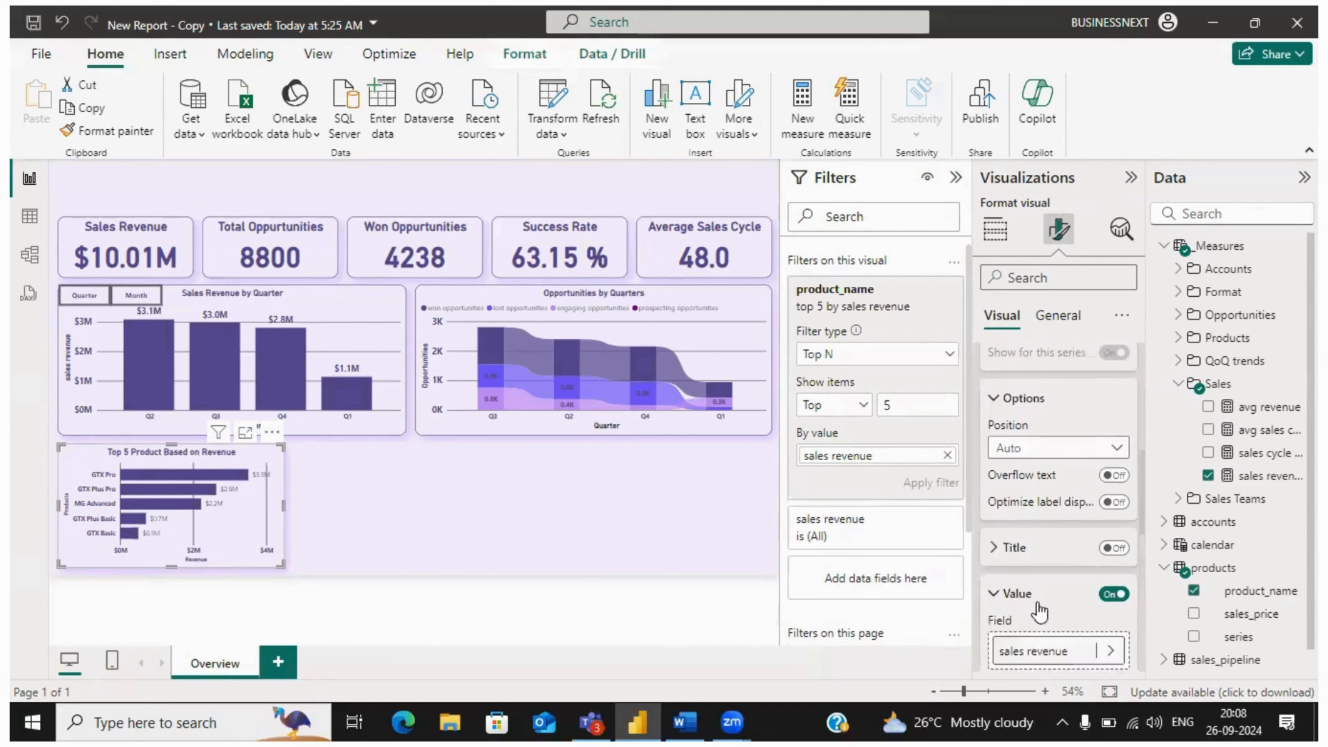
pyautogui.click(999, 639)
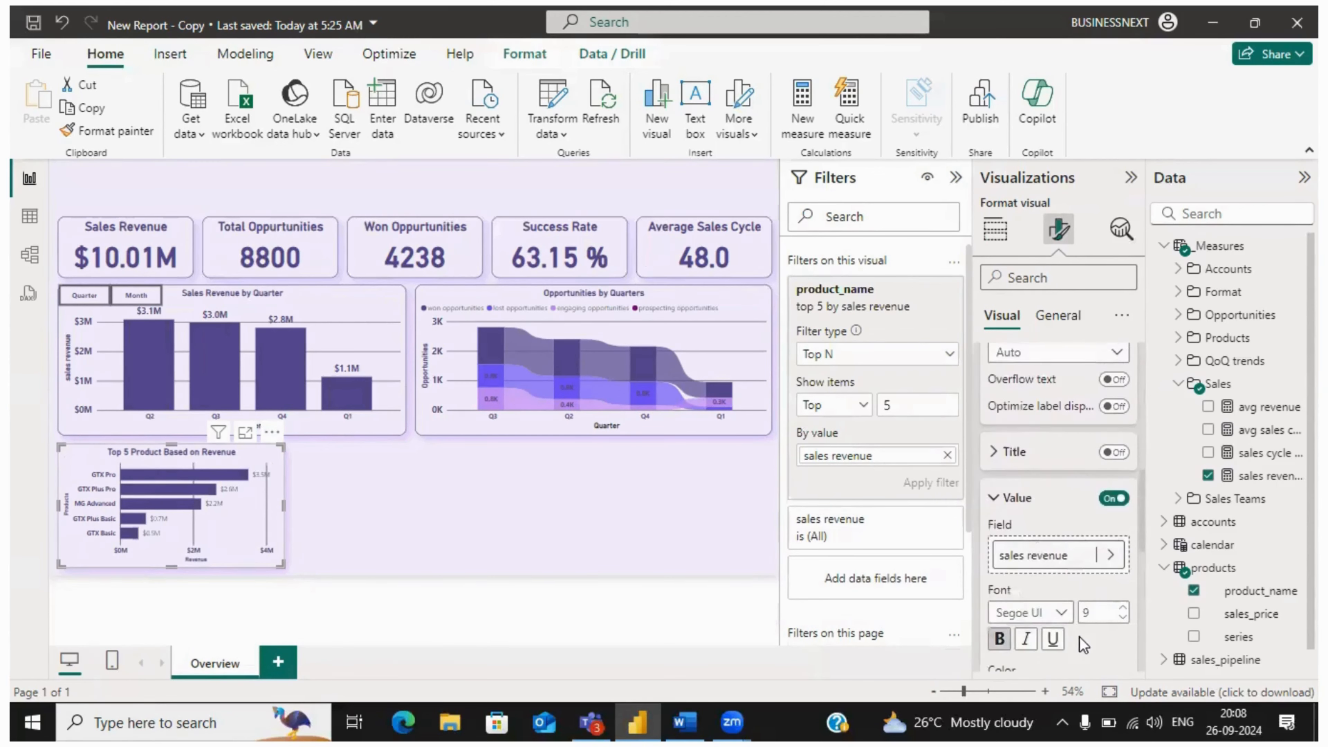
pyautogui.scroll(-3, 1081, 639)
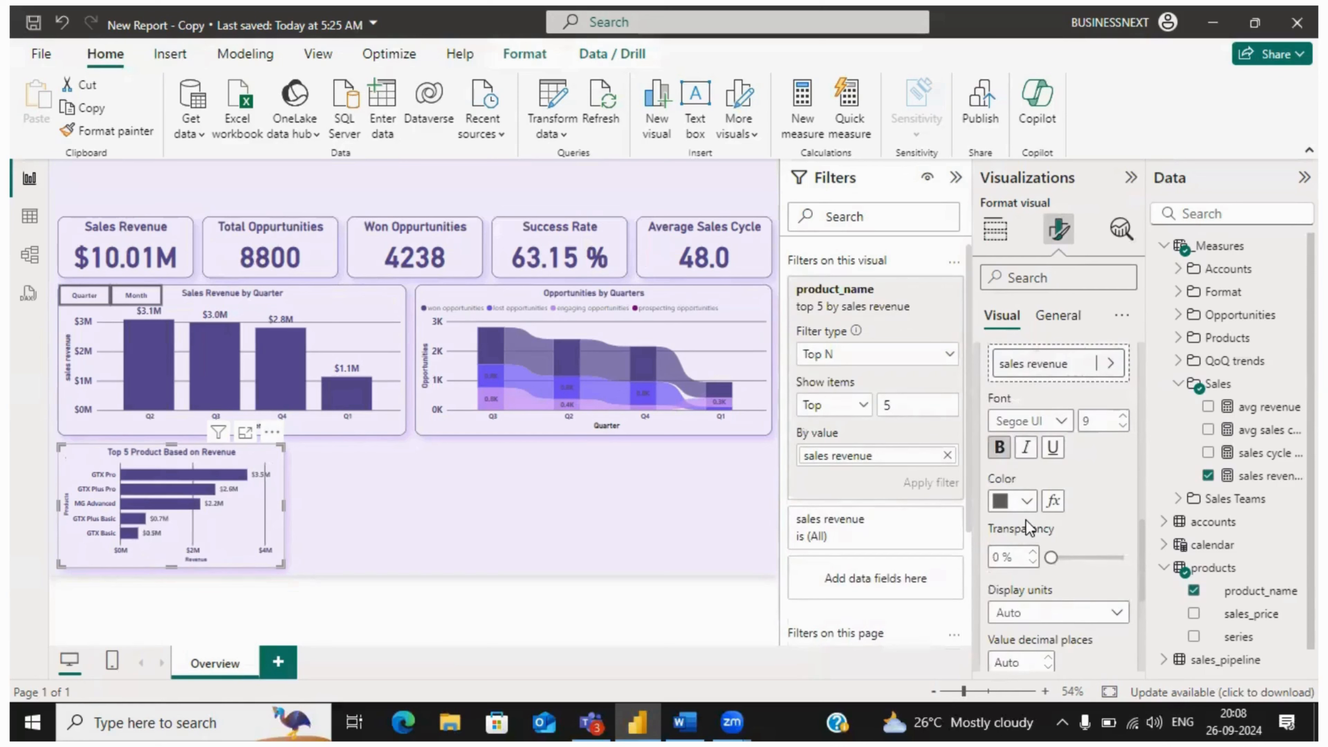
pyautogui.click(1014, 502)
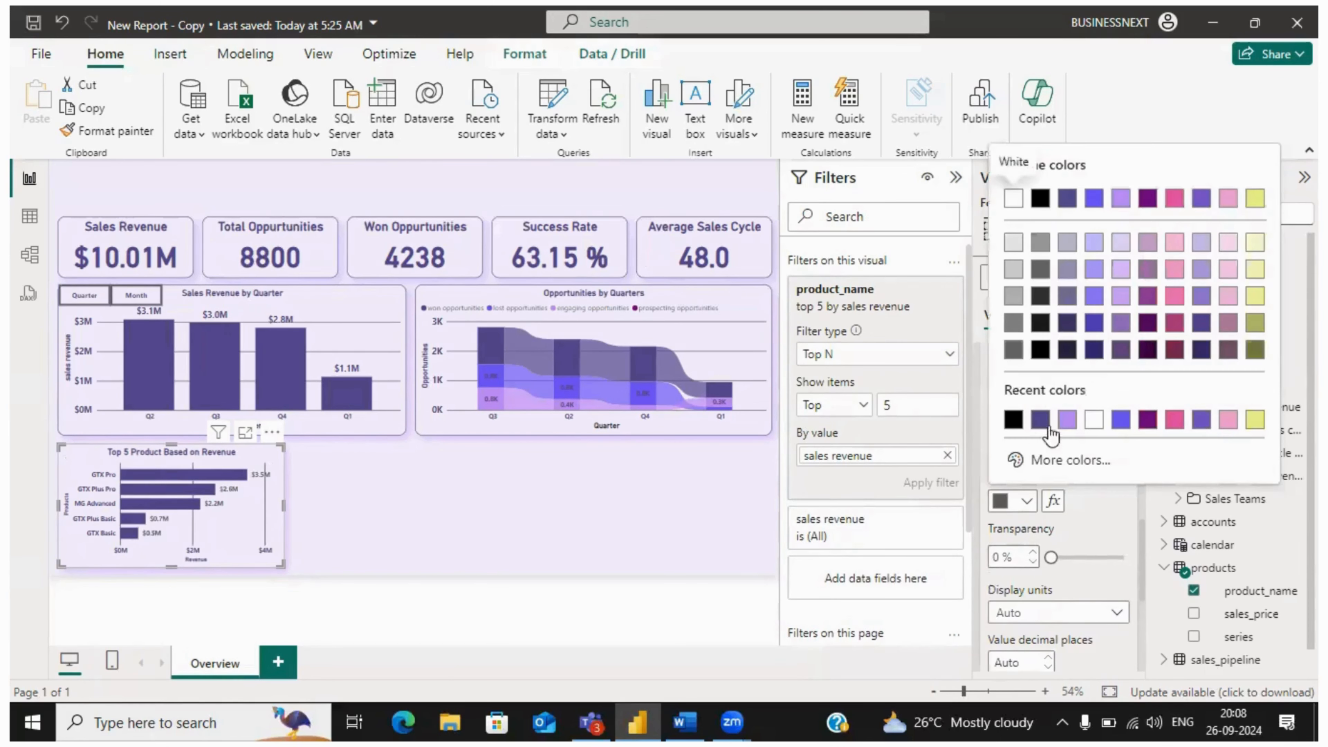
pyautogui.click(1040, 419)
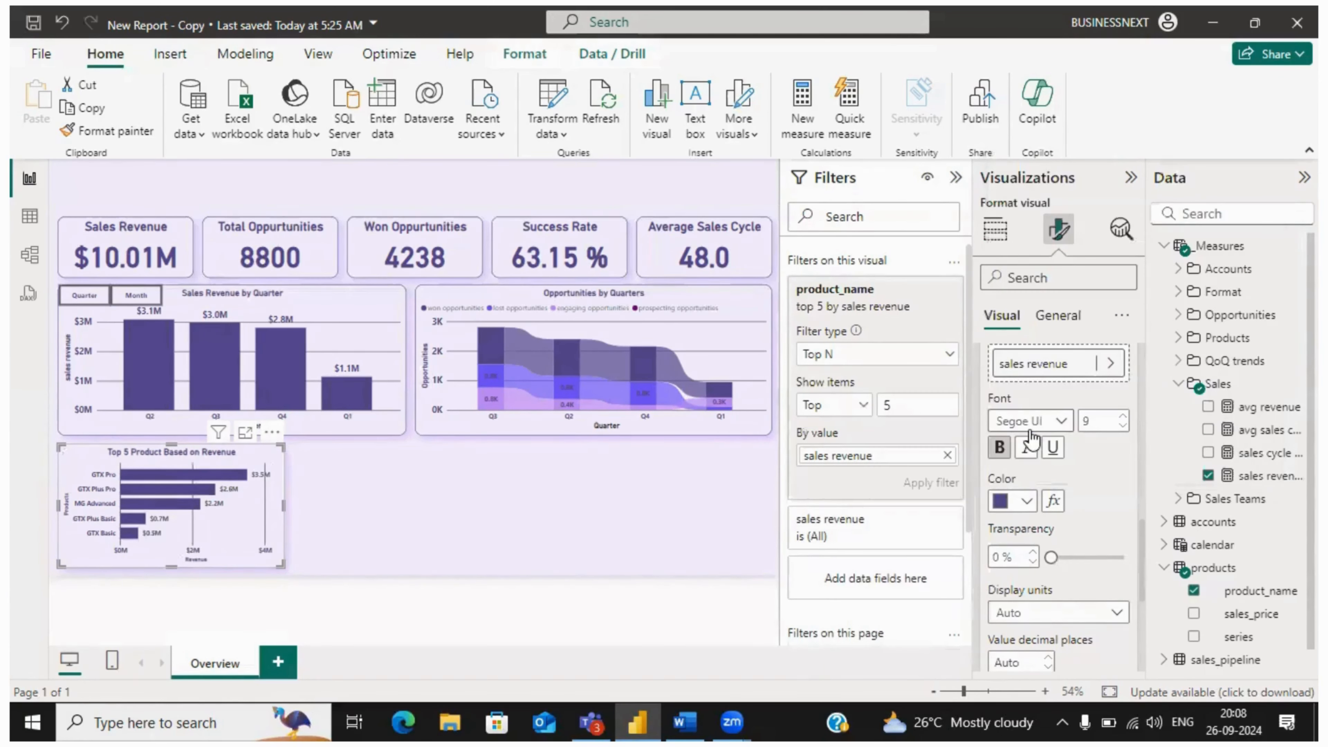
pyautogui.click(1120, 418)
pyautogui.click(1120, 417)
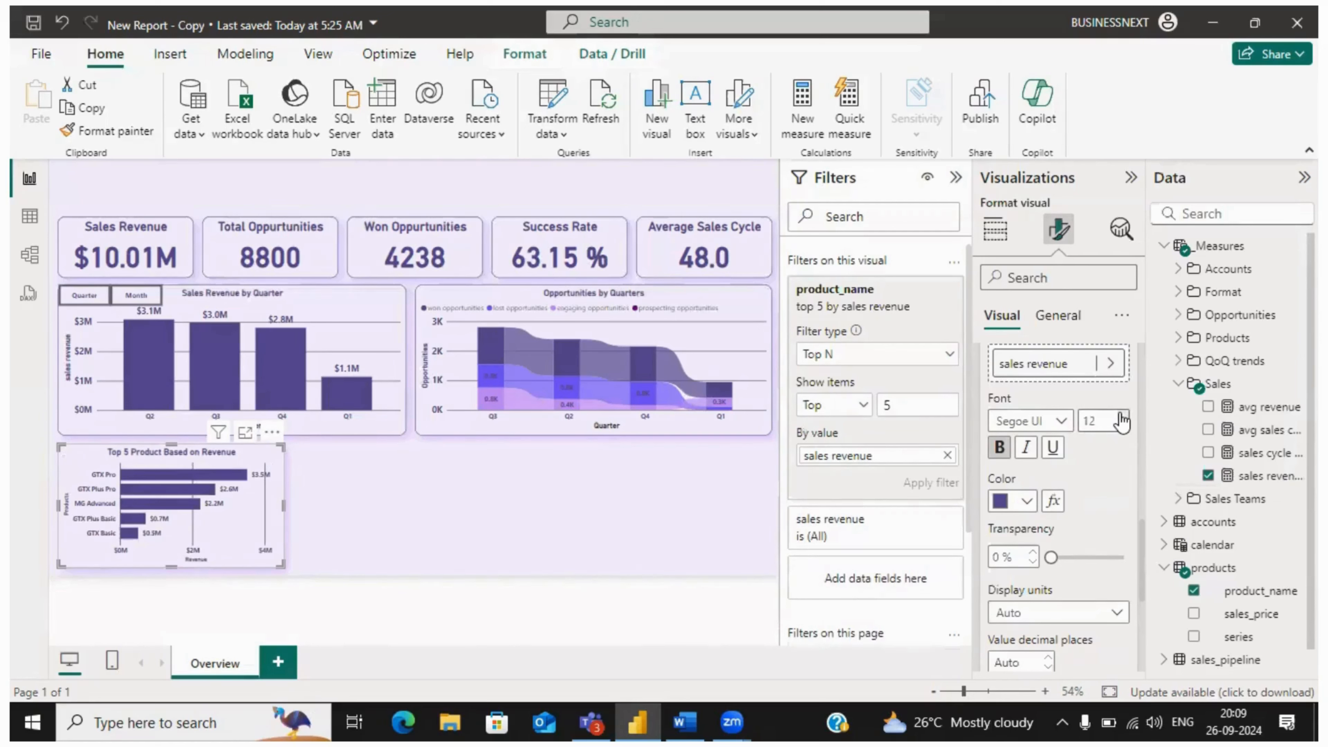
pyautogui.click(456, 544)
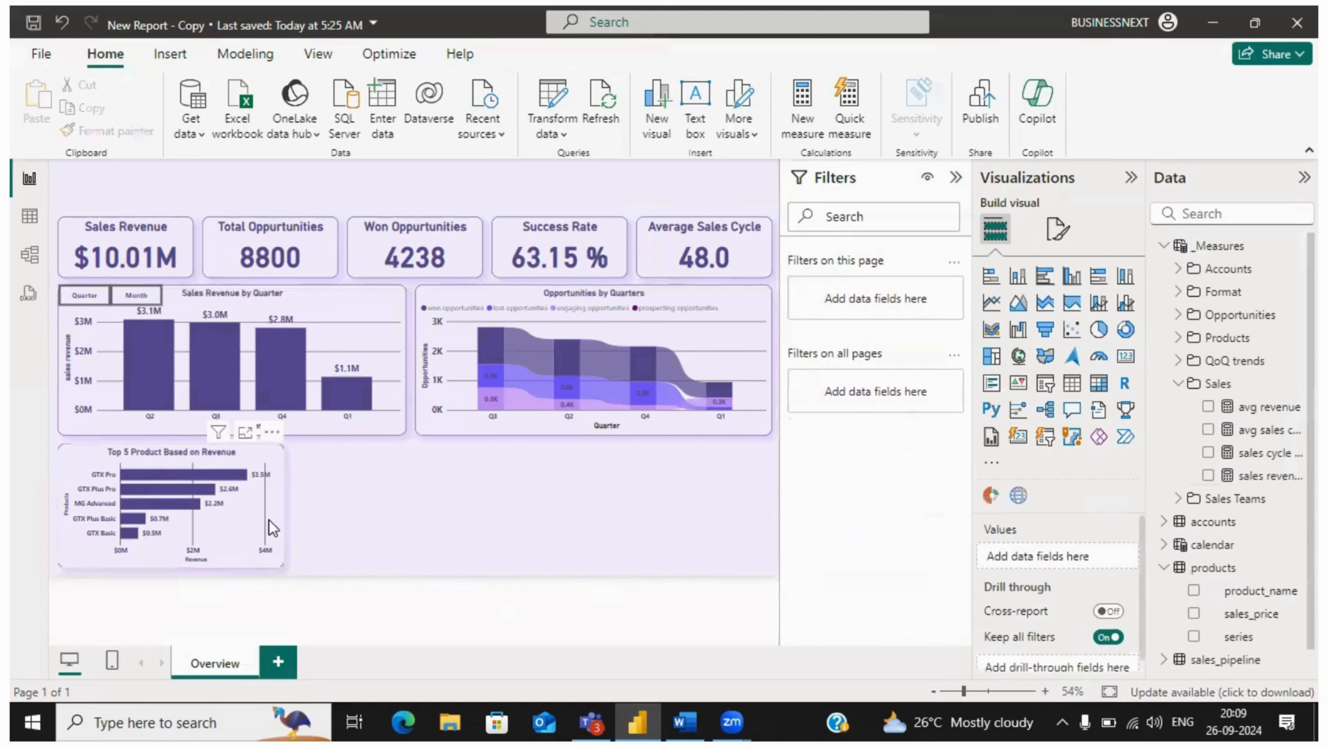
pyautogui.click(257, 523)
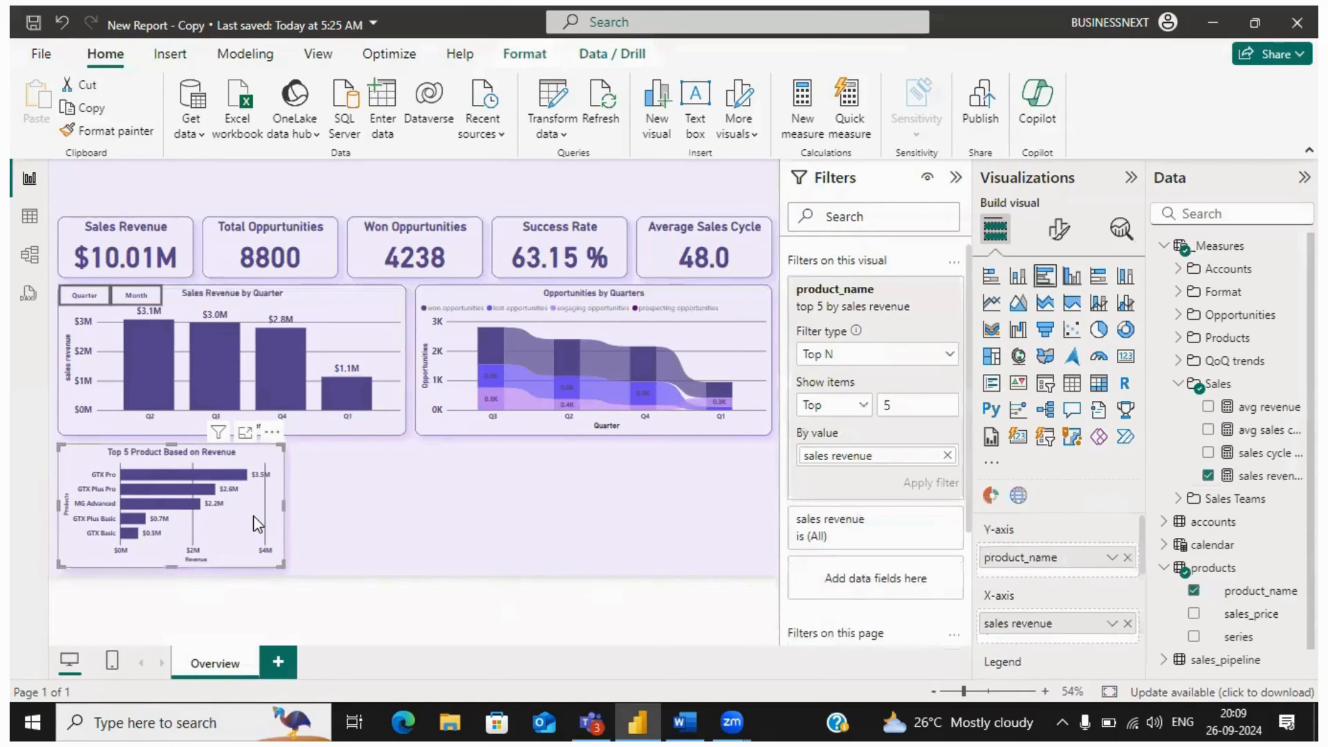
# - Duplicate the Top 5 Product bar chart and place the copy directly beside the original, aligned in the same row
pyautogui.hotkey('ctrl', 'c')
pyautogui.hotkey('ctrl', 'v')
pyautogui.moveTo(257, 544); pyautogui.dragTo(477, 533)
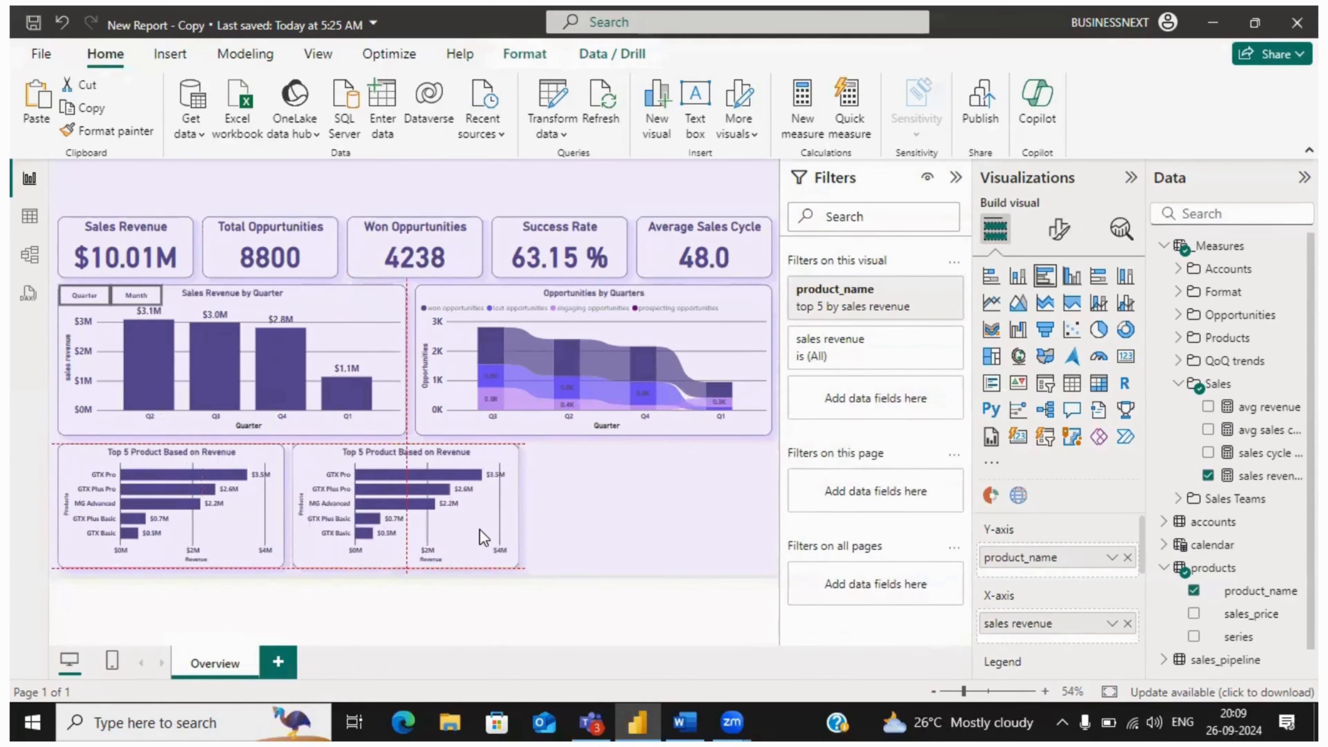
pyautogui.moveTo(479, 529); pyautogui.dragTo(479, 530)
pyautogui.click(579, 512)
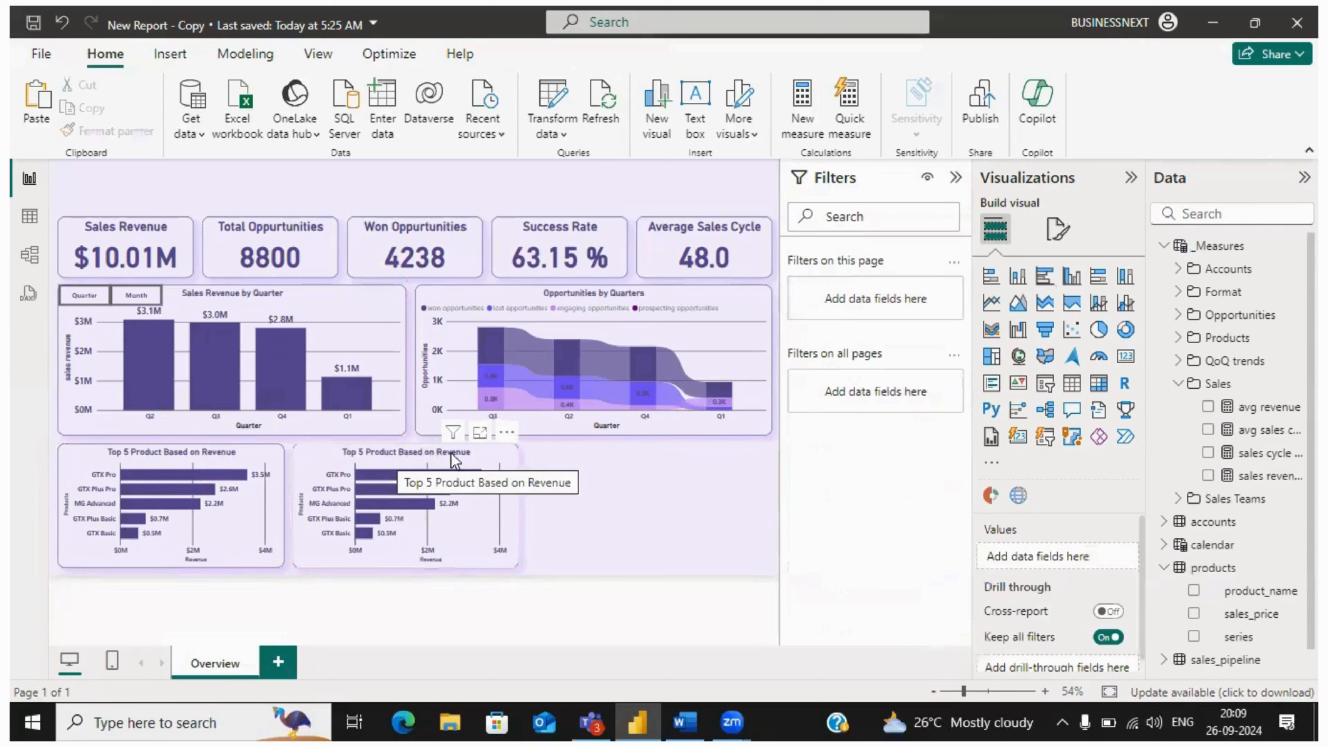
# - Change the copied bar chart's title to "Top 5 Sector Based on Revenue"
pyautogui.click(472, 453)
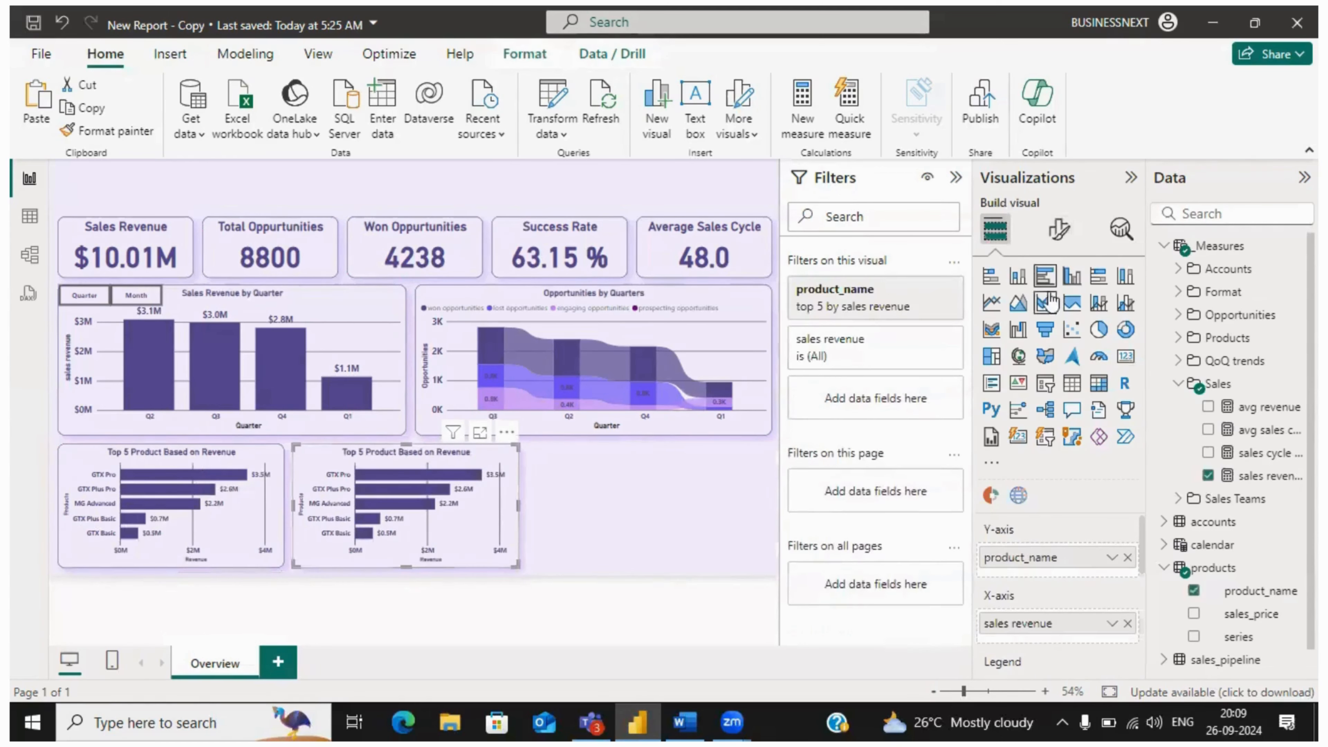
pyautogui.click(1059, 228)
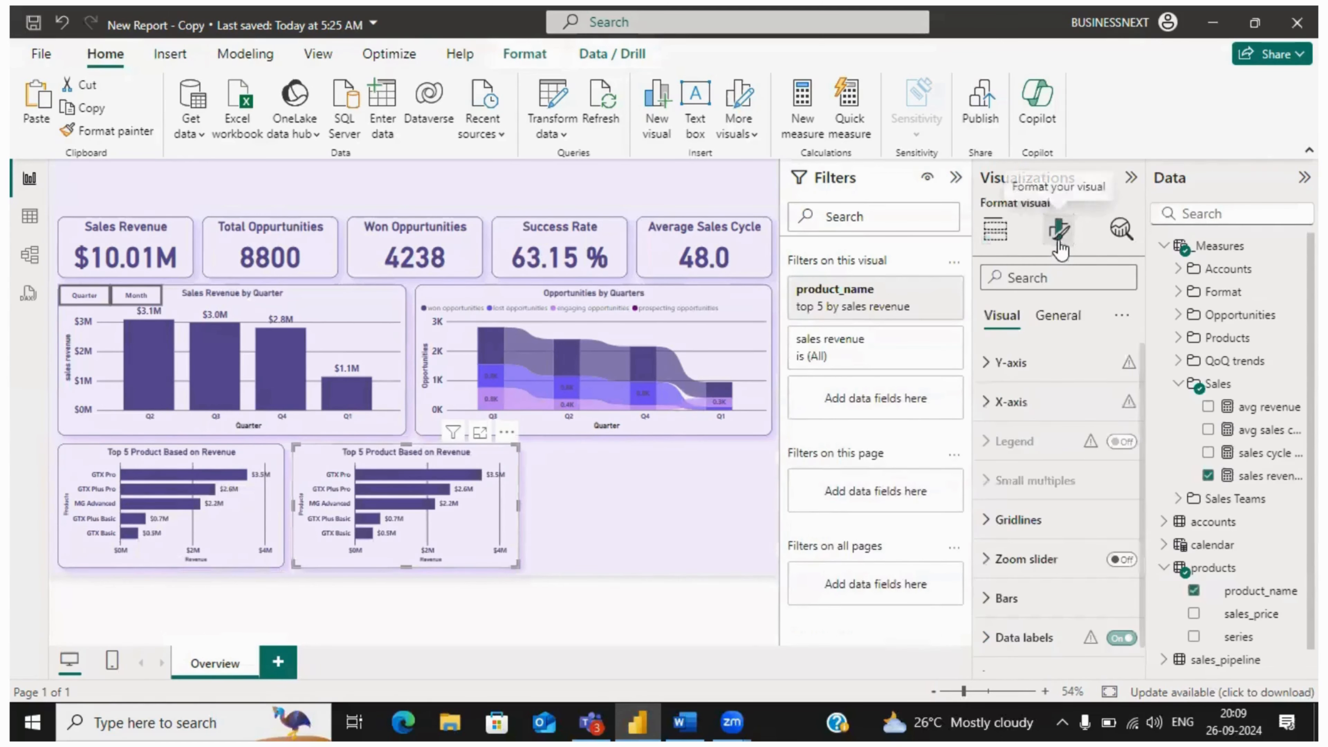
pyautogui.click(1057, 315)
pyautogui.click(1014, 412)
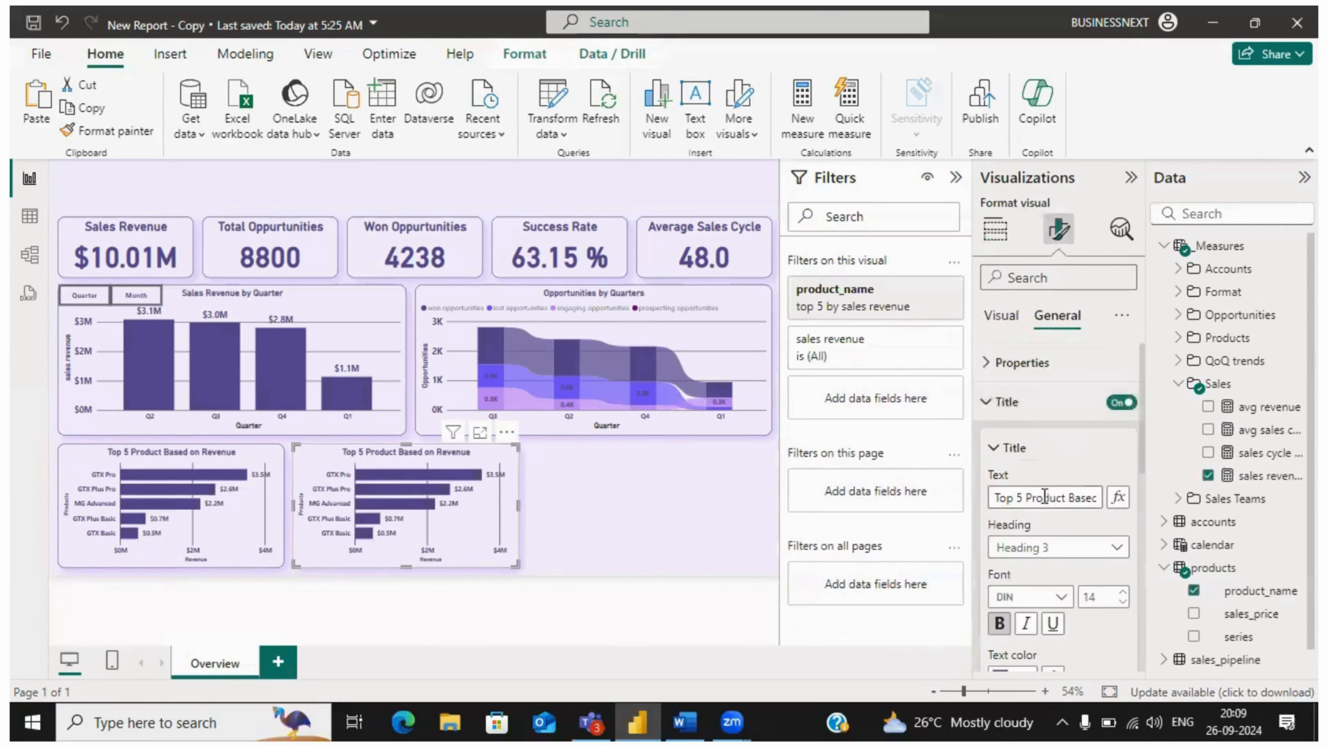
pyautogui.moveTo(1065, 500); pyautogui.dragTo(1027, 498)
pyautogui.write('Sector')
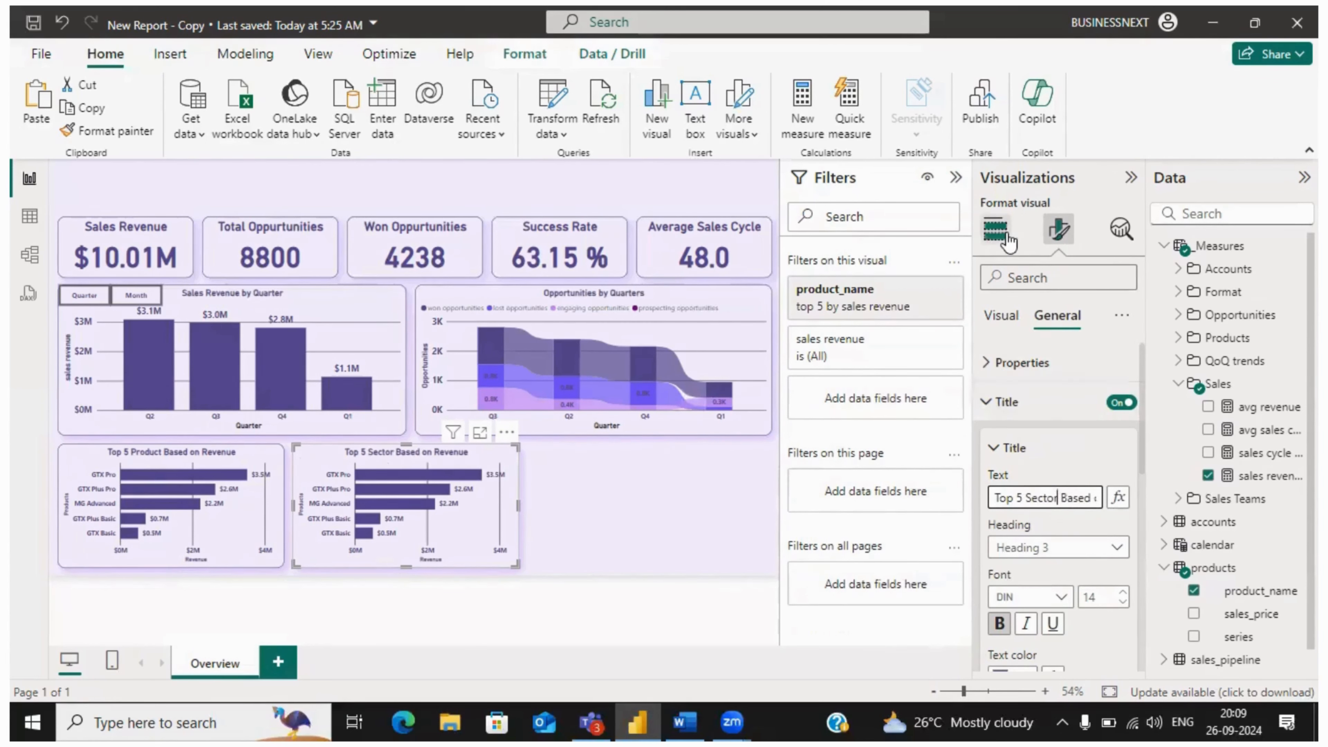
# - Replace product_name on the sector chart's Y-axis with the sector field from the accounts table
pyautogui.click(994, 229)
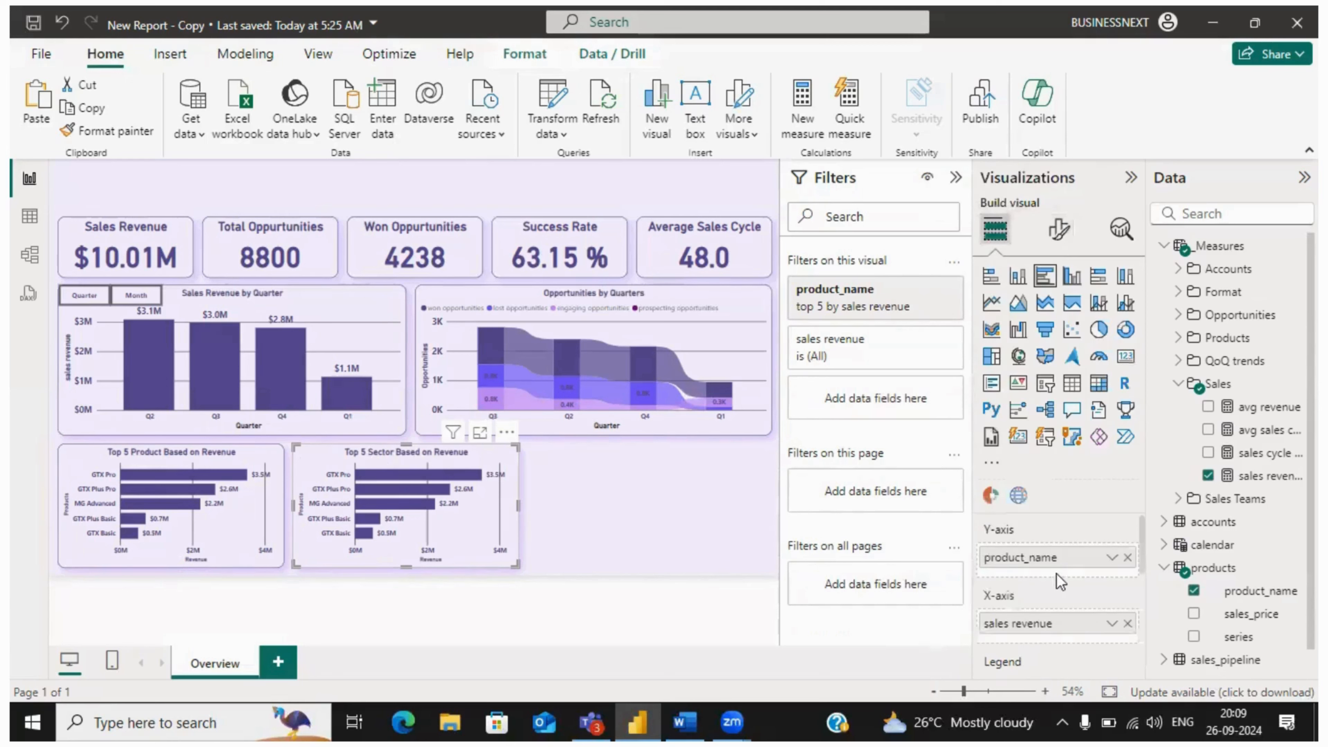
pyautogui.click(1127, 558)
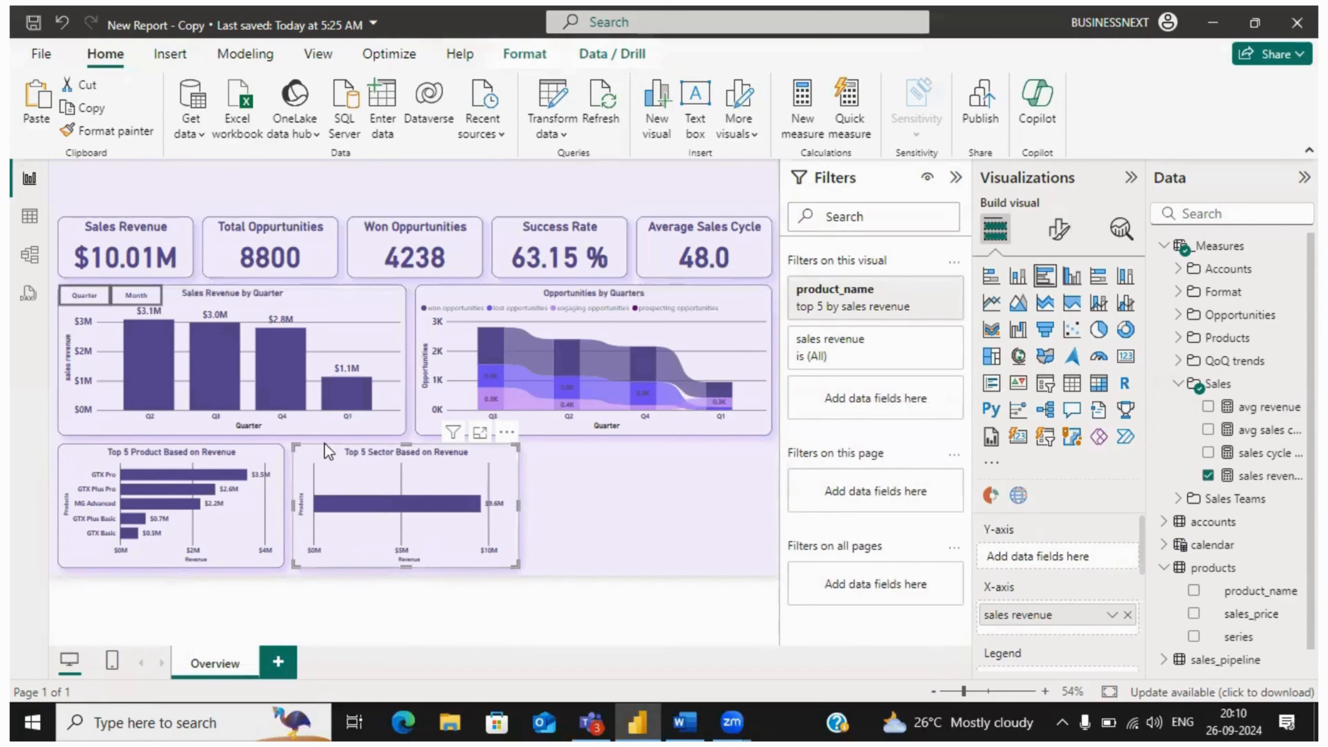
pyautogui.click(1185, 283)
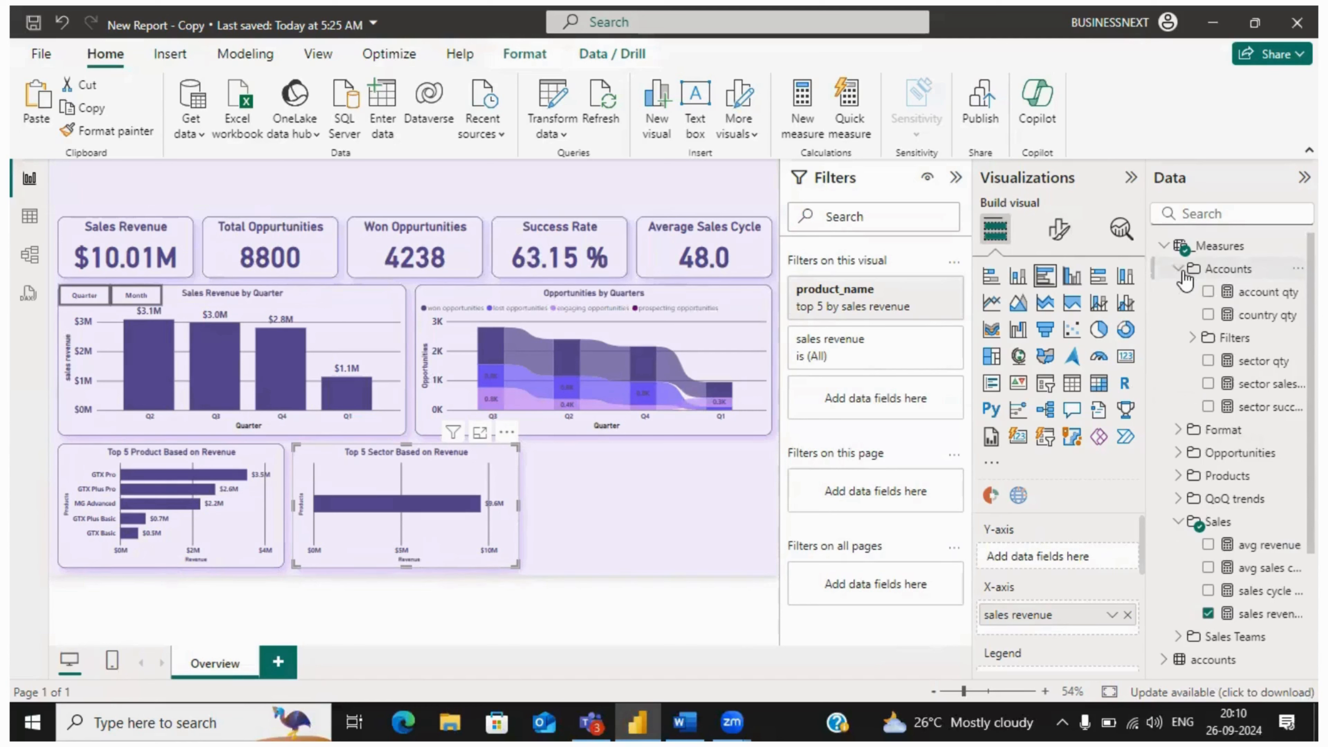
pyautogui.click(1182, 273)
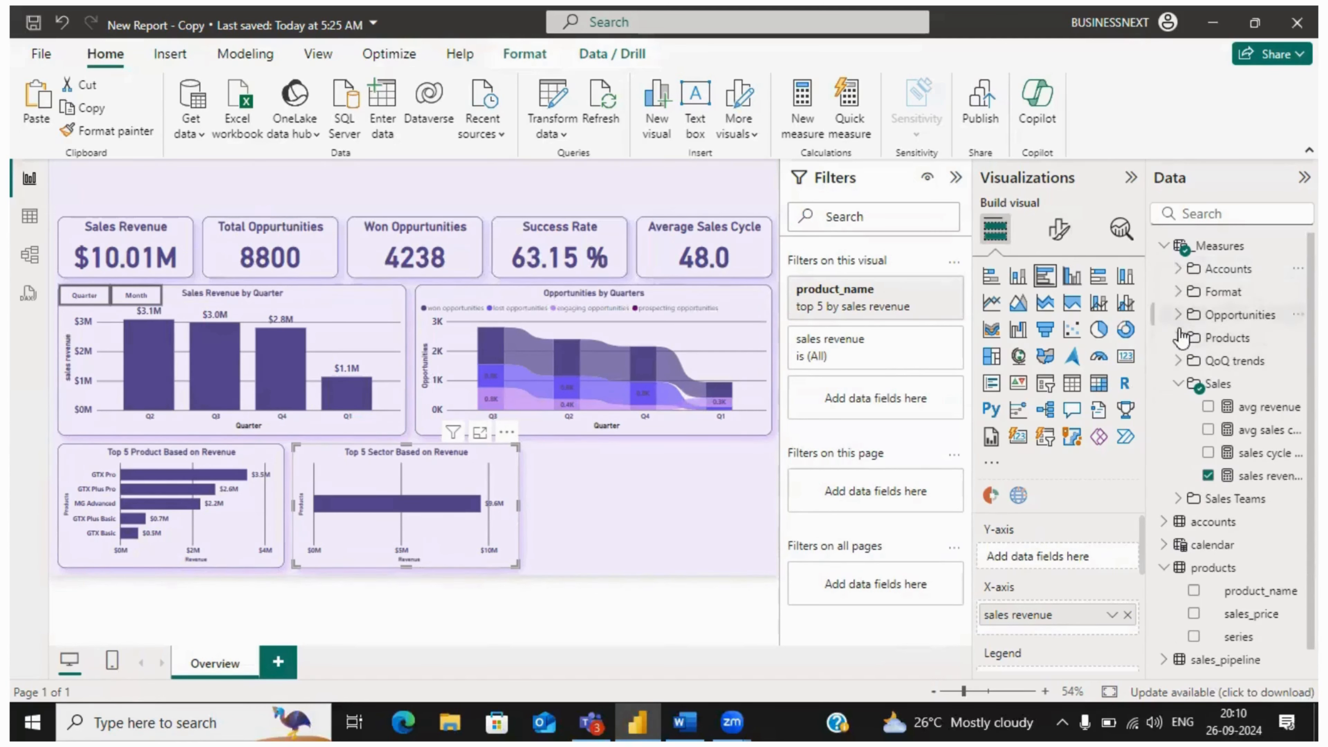
pyautogui.click(1164, 522)
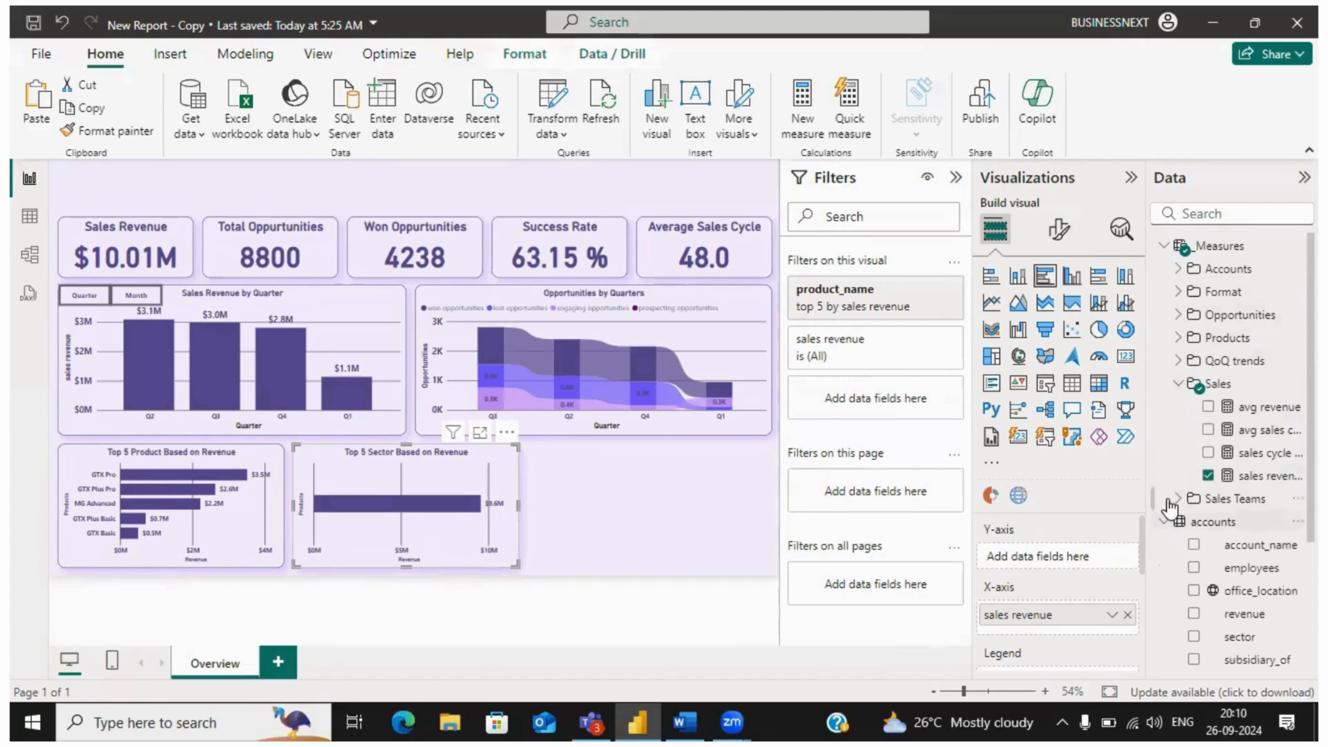
pyautogui.moveTo(1239, 636); pyautogui.dragTo(1074, 567)
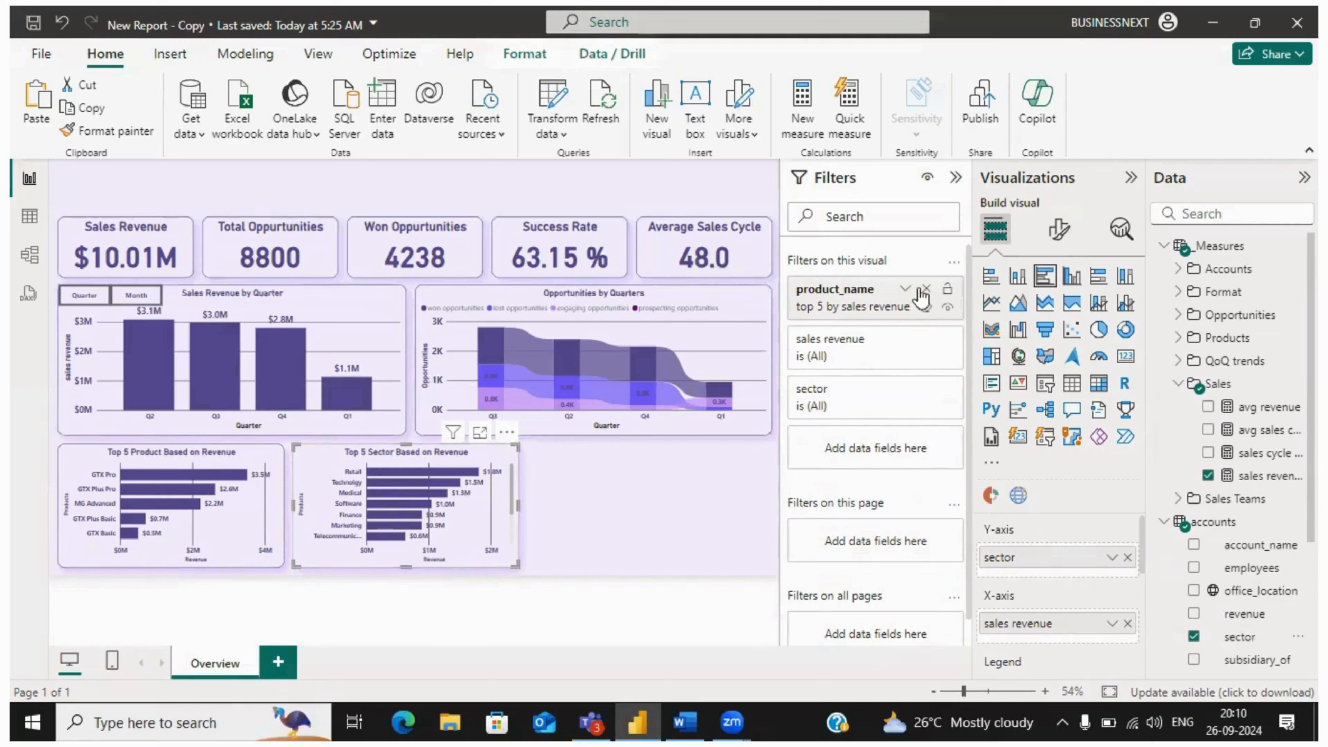
# - Remove the sector chart's product_name filter and apply a Top N filter showing the top 5 sectors by sales revenue
pyautogui.click(926, 288)
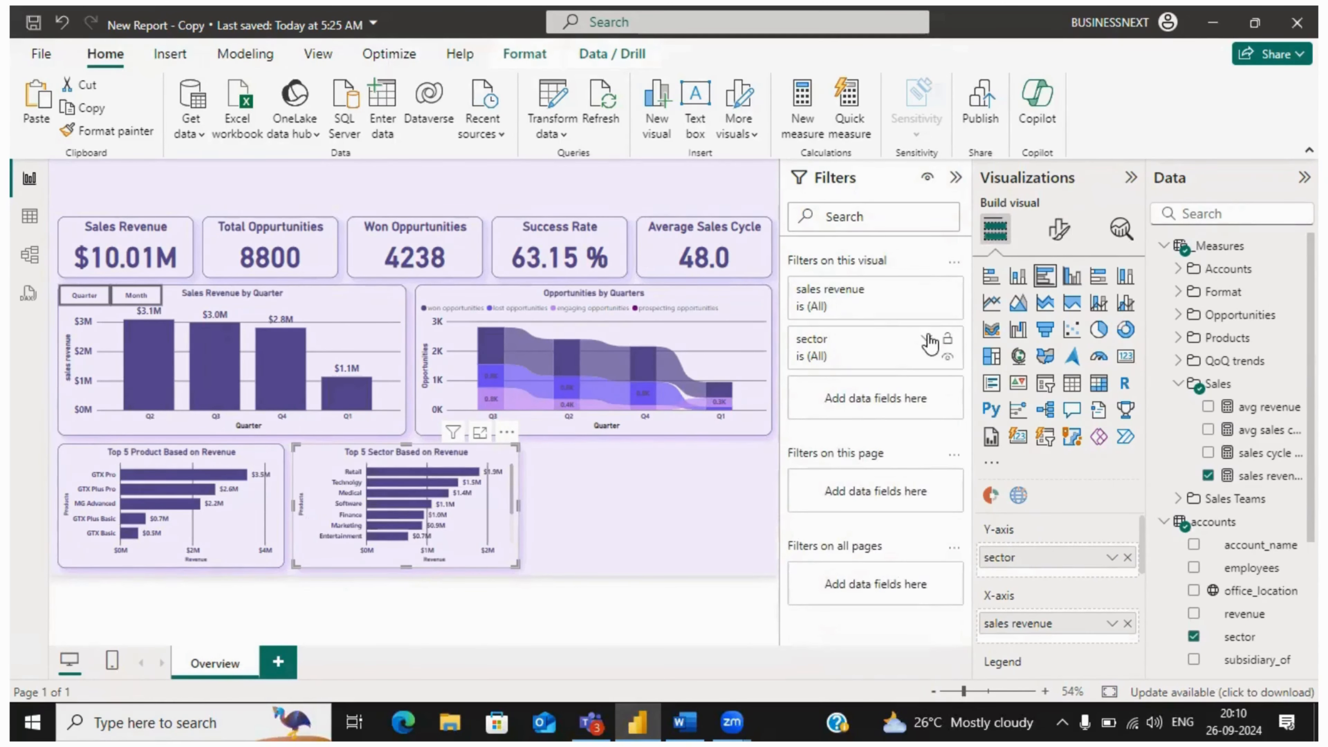
pyautogui.click(929, 344)
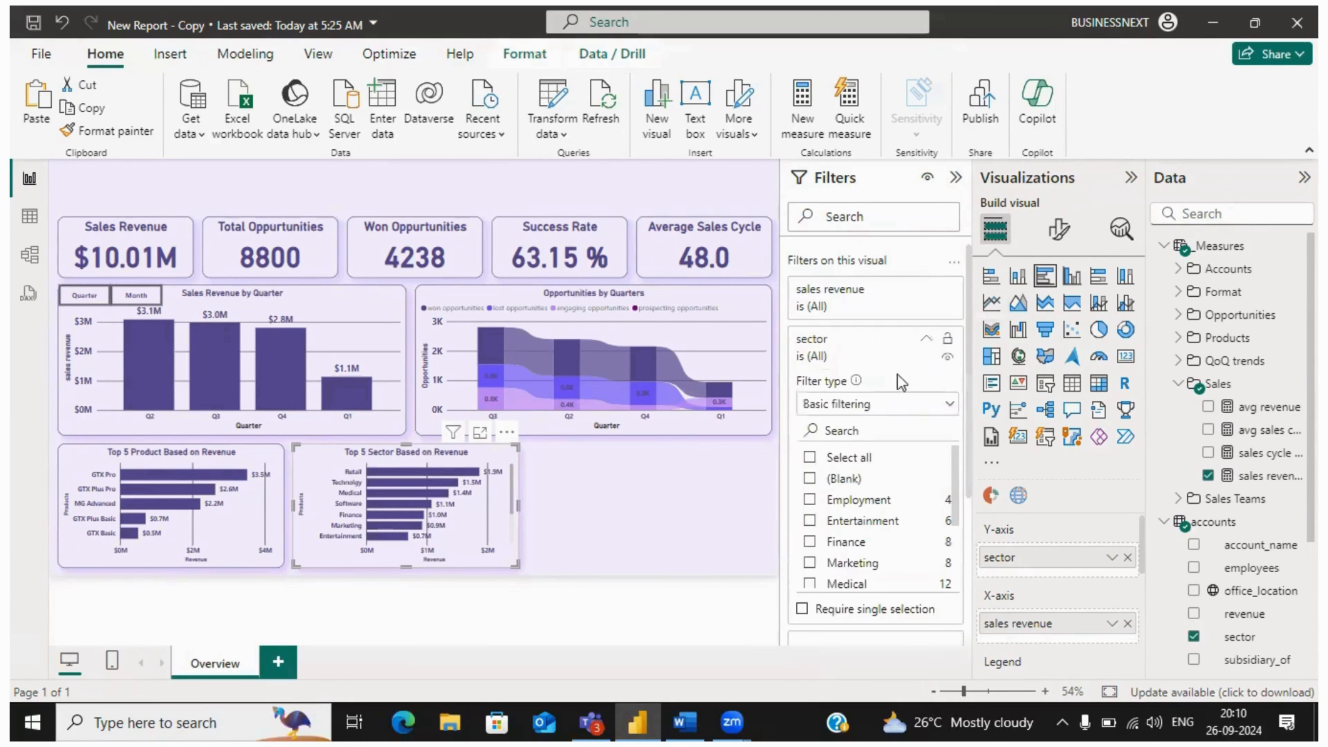
pyautogui.click(876, 408)
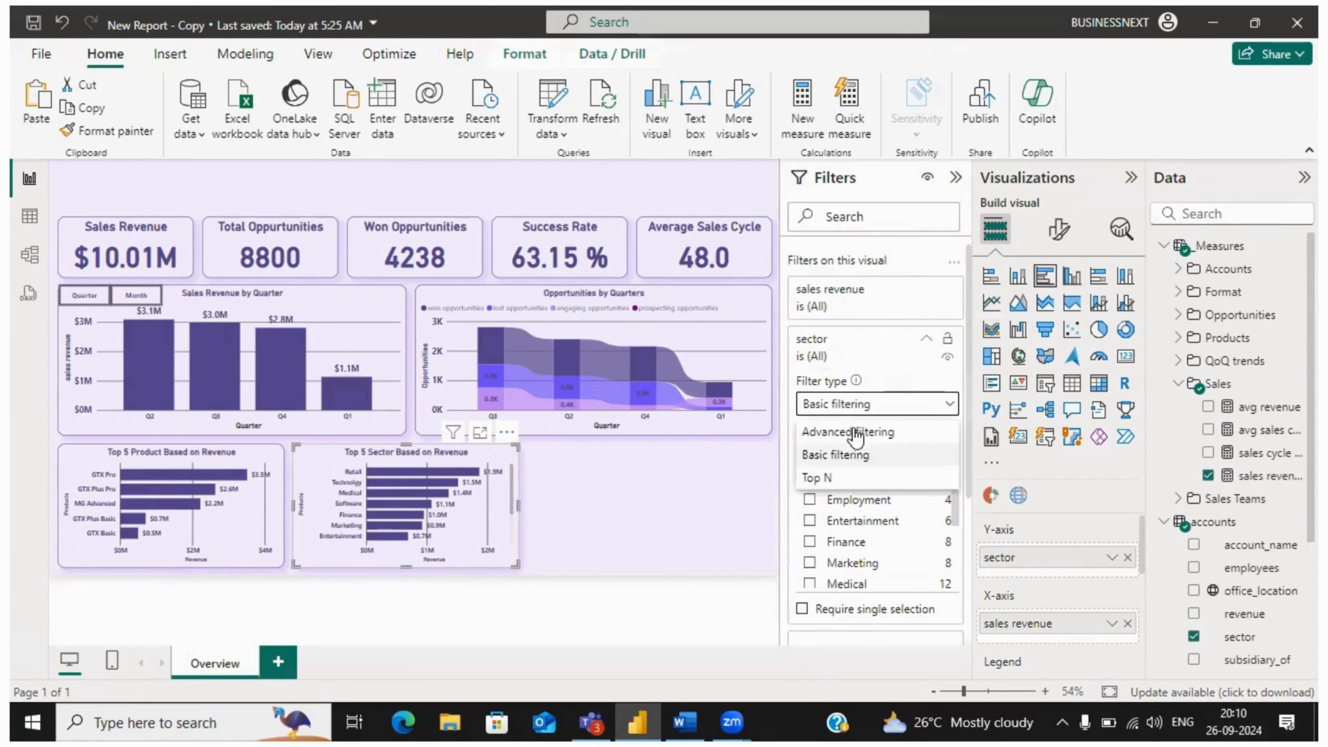
pyautogui.click(835, 475)
pyautogui.click(906, 453)
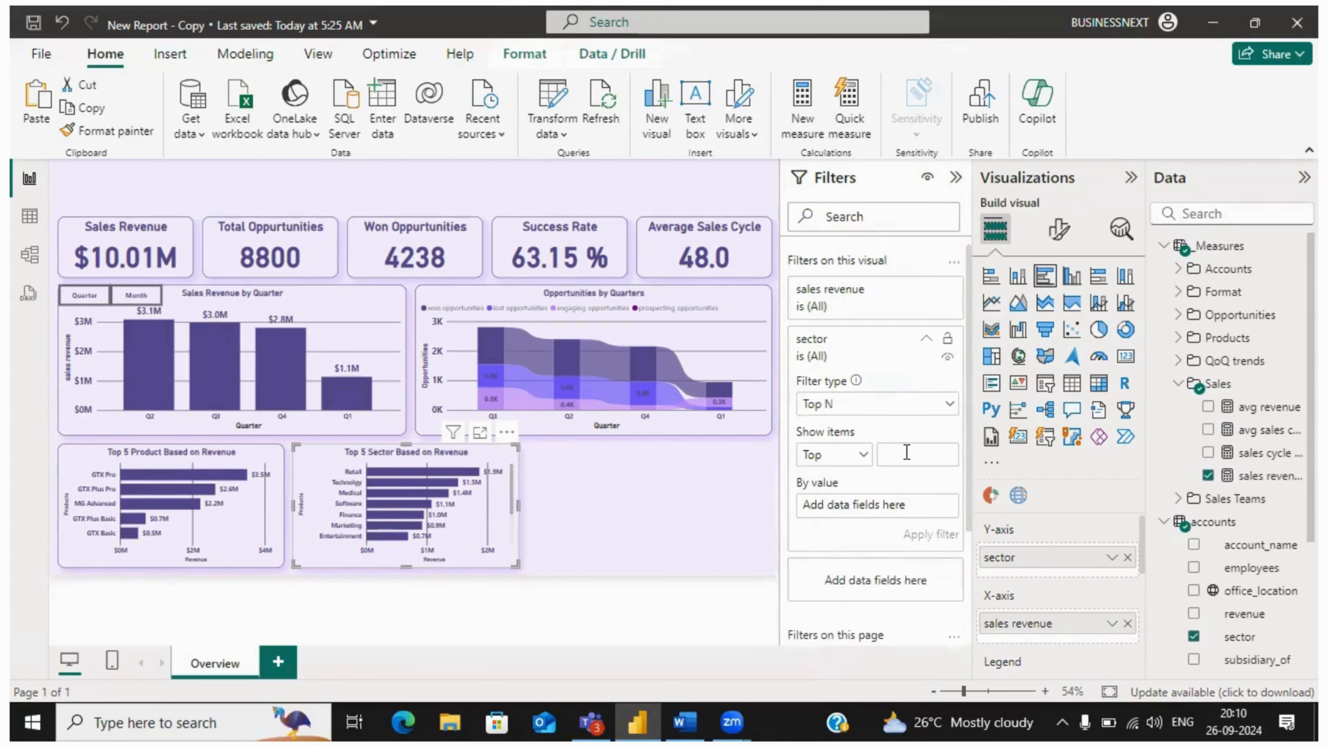
pyautogui.write('5')
pyautogui.moveTo(1247, 475); pyautogui.dragTo(922, 505)
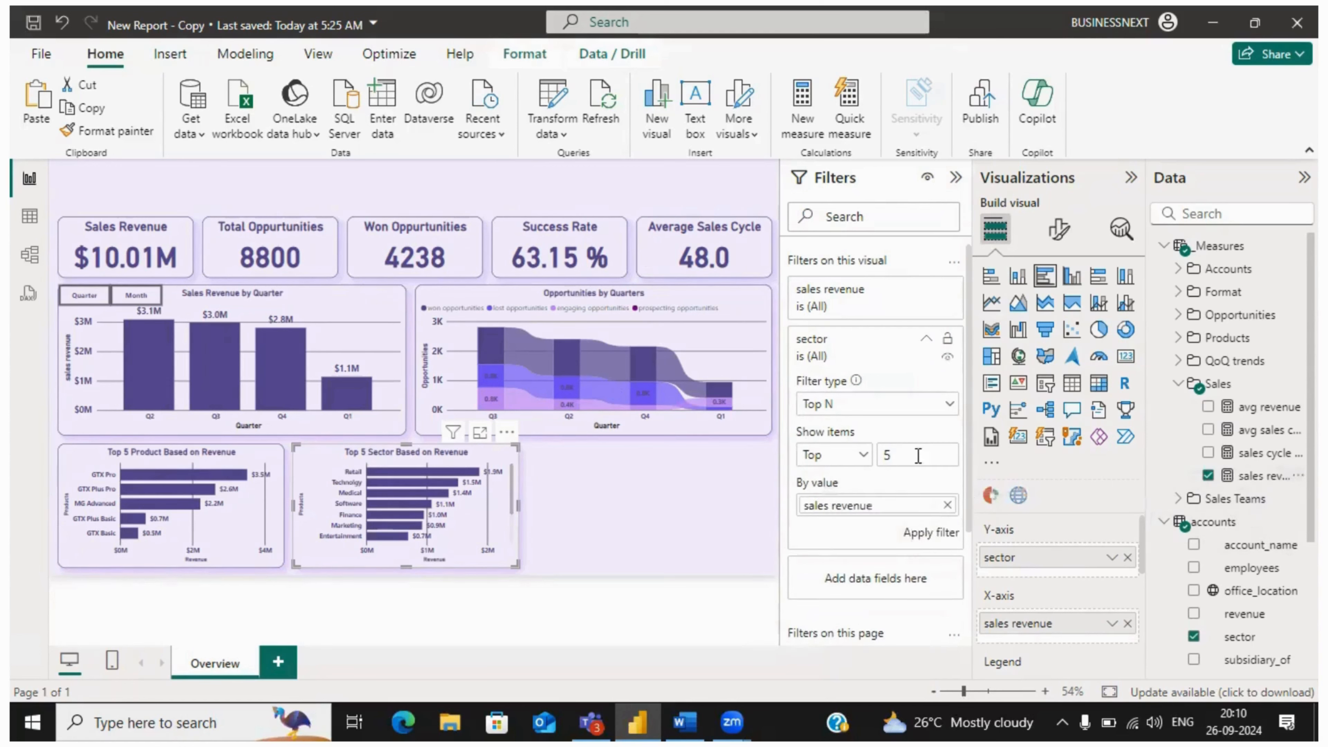
pyautogui.click(934, 534)
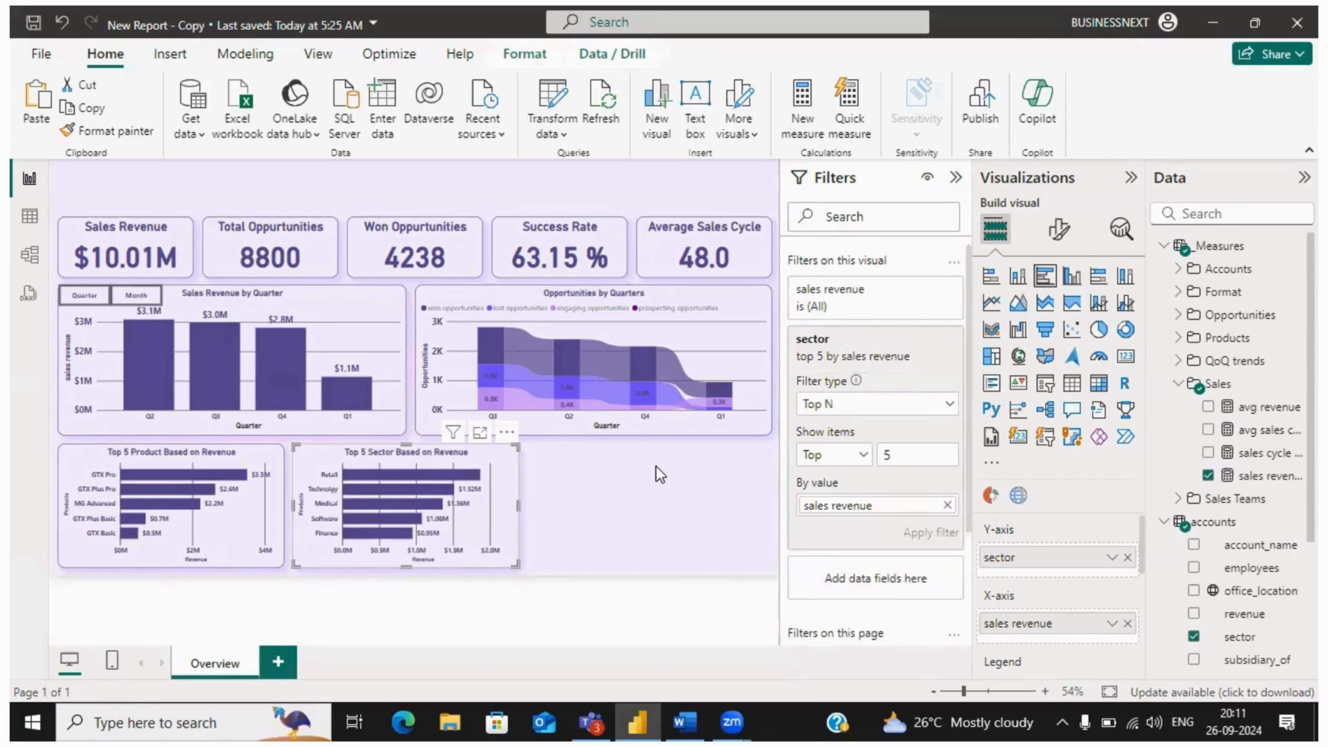
# - Try converting the sector bar chart to a pie chart and undo the conversion
pyautogui.click(1099, 331)
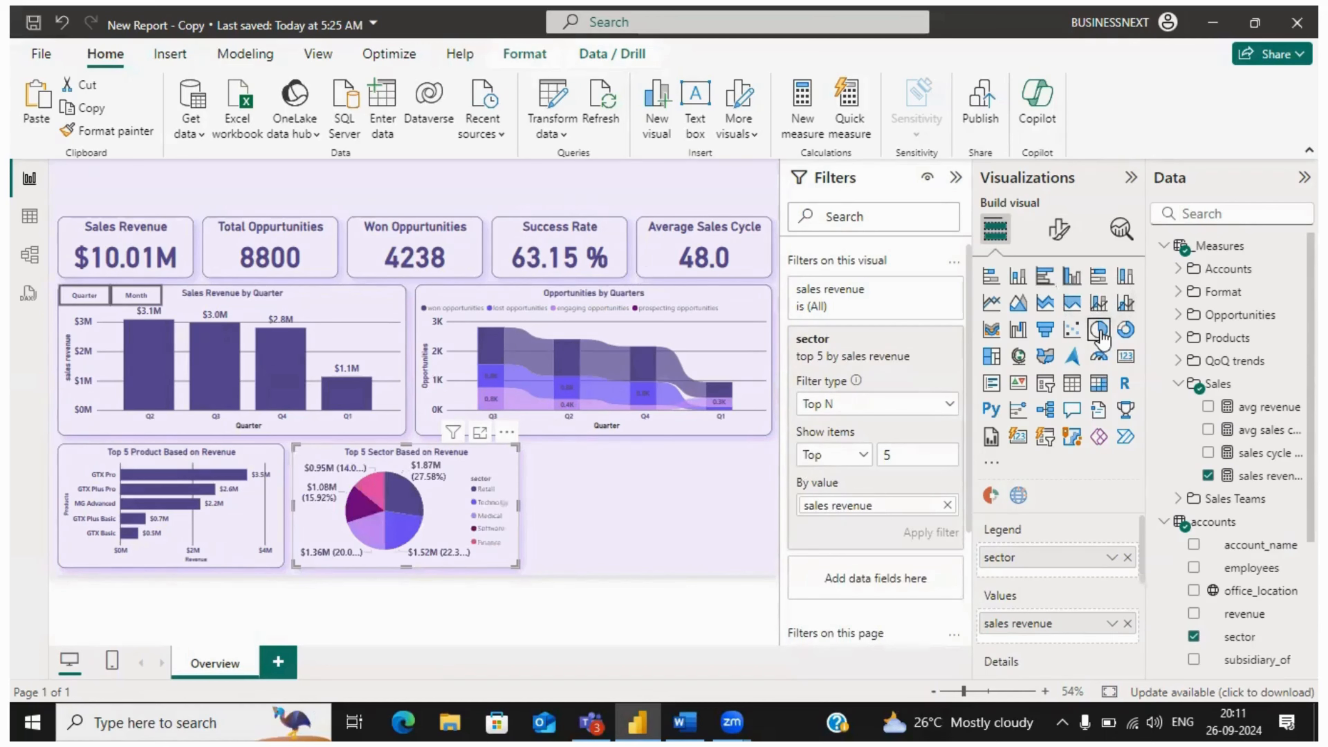
pyautogui.hotkey('ctrl', 'z')
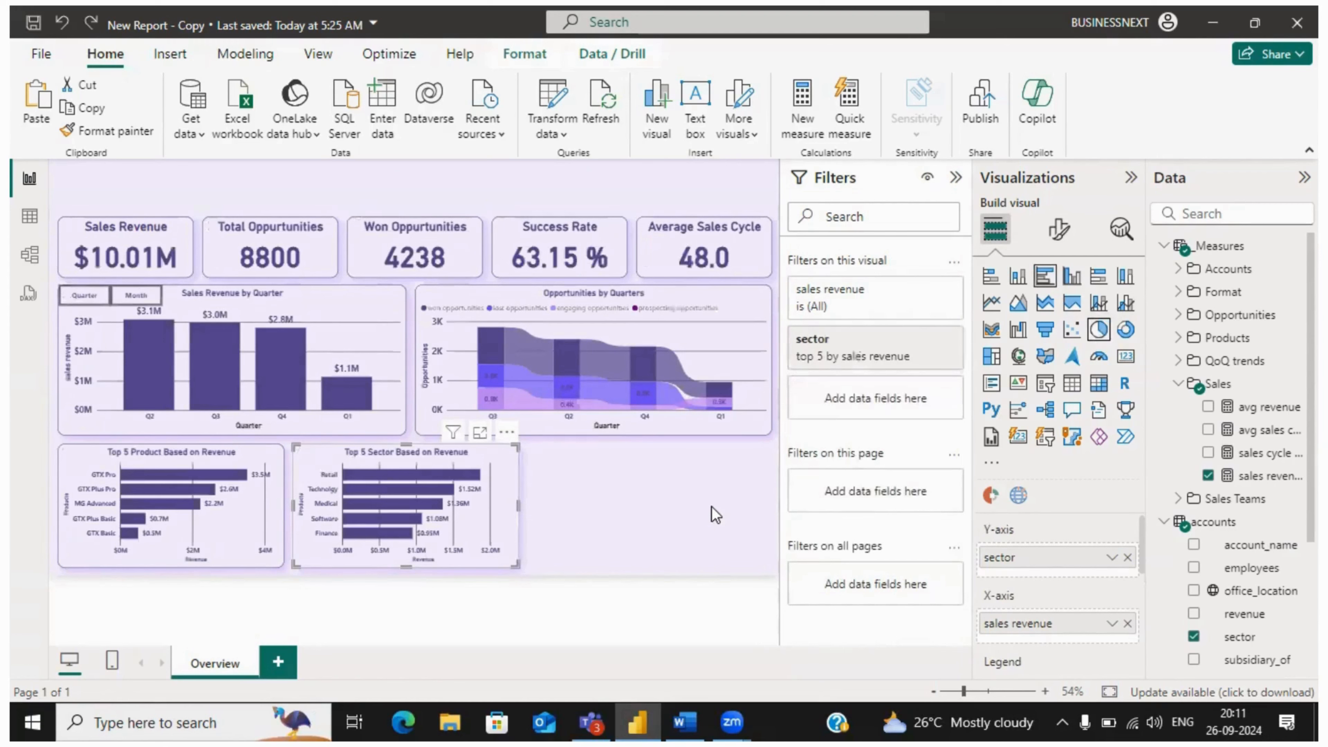
# - Add a new pie chart and move and narrow it to fill the empty space beside the sector bar chart
pyautogui.click(711, 507)
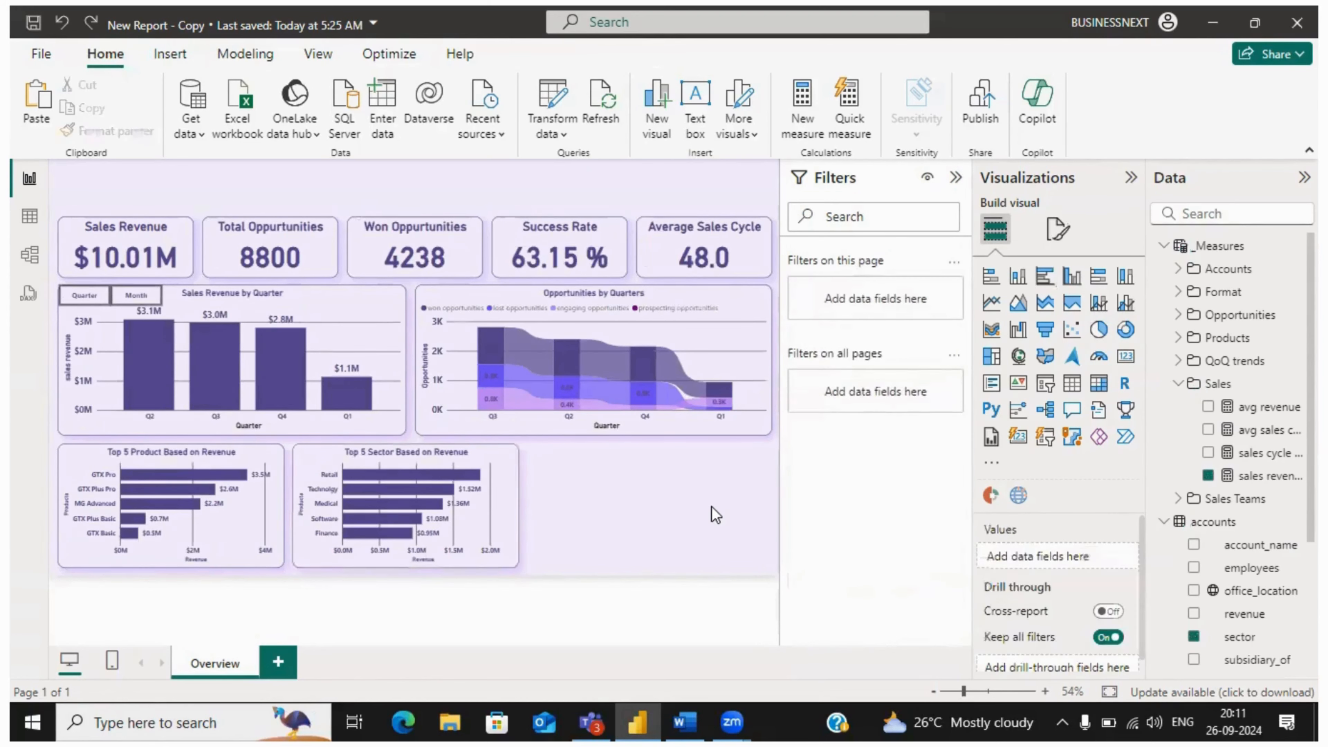
pyautogui.click(1098, 329)
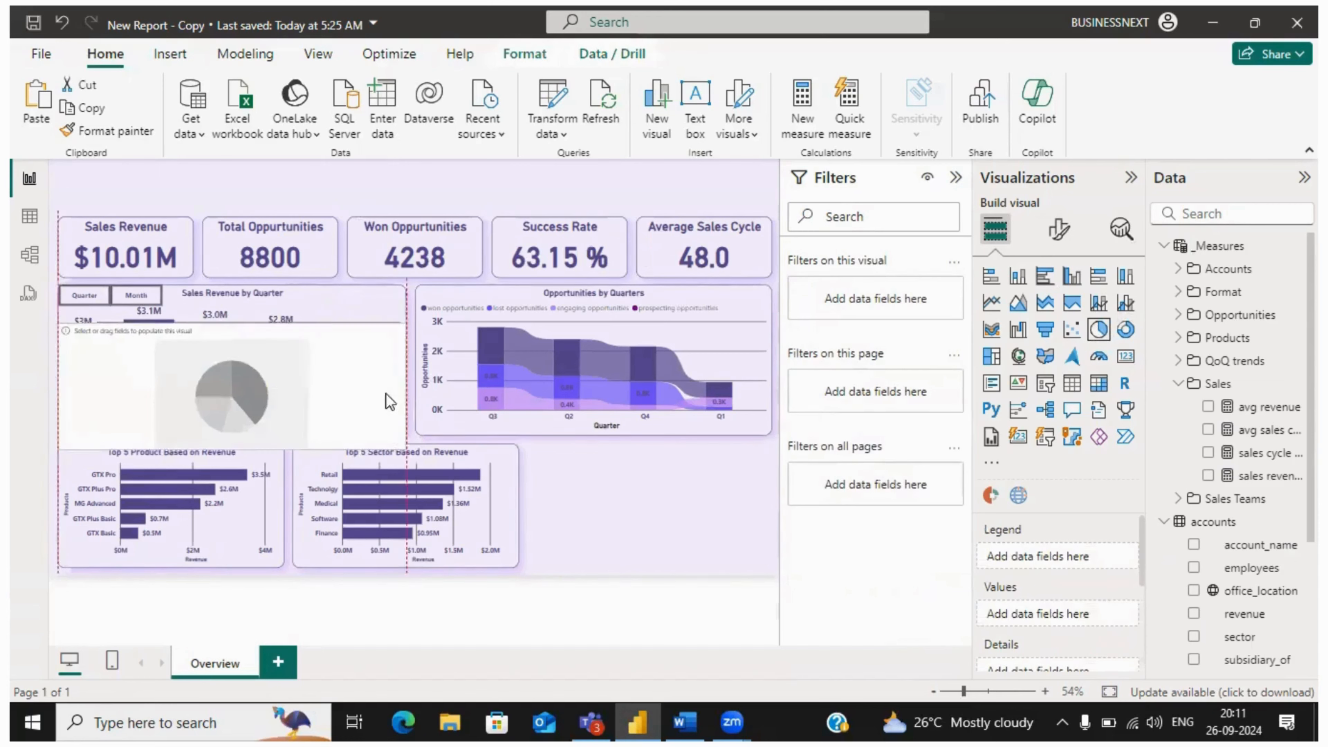
pyautogui.moveTo(386, 394); pyautogui.dragTo(719, 488)
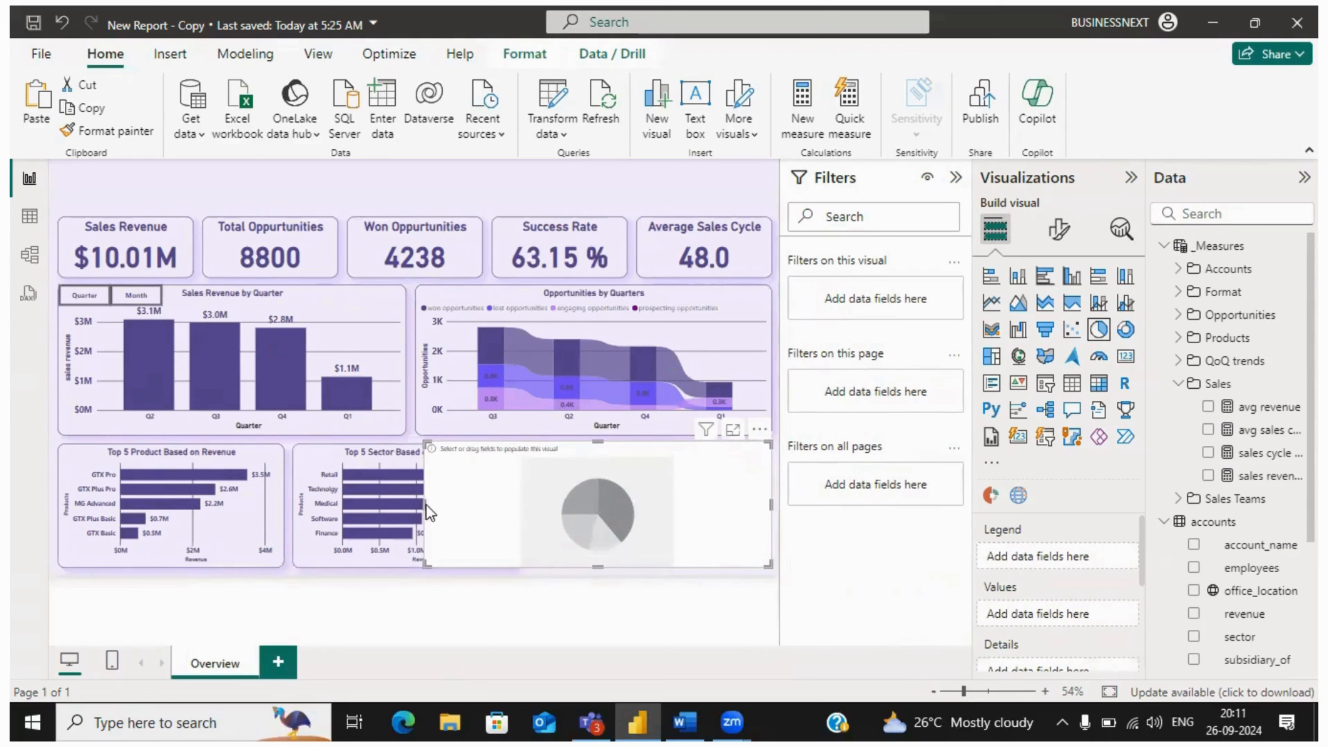
pyautogui.moveTo(427, 505); pyautogui.dragTo(528, 512)
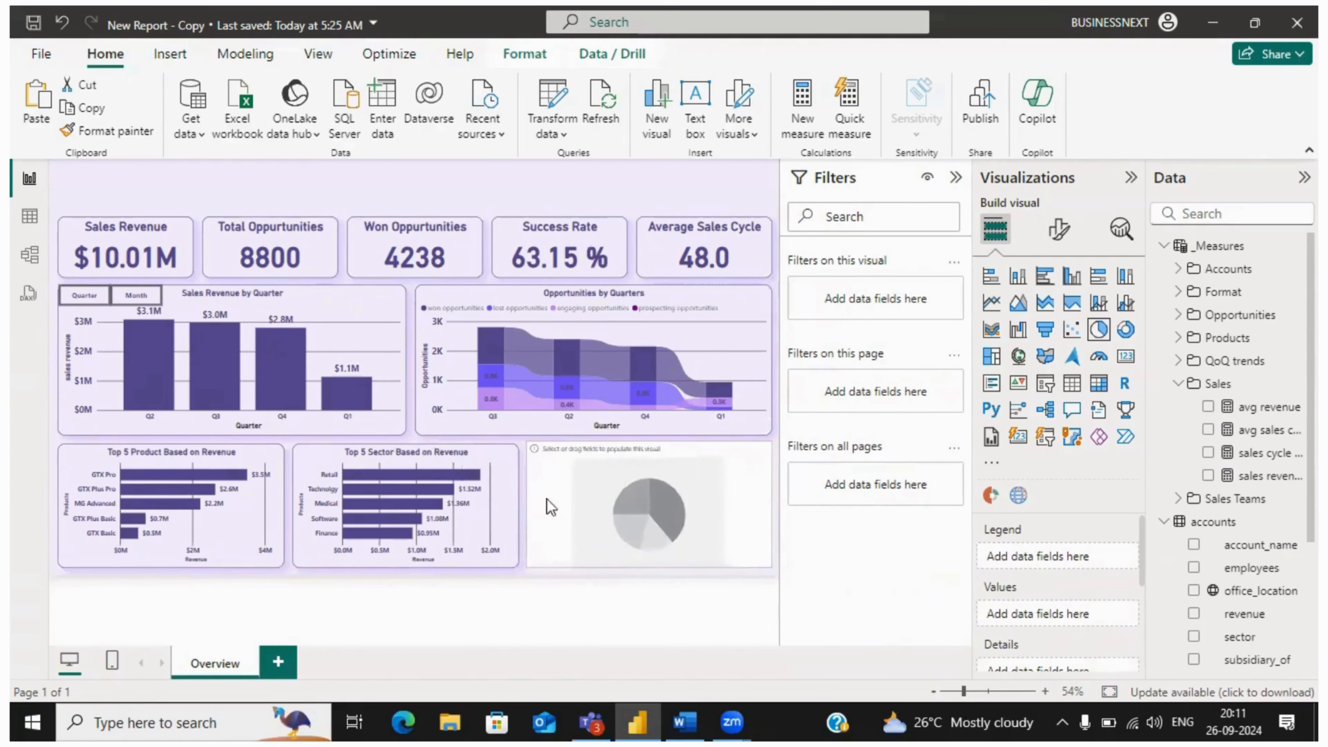
# - Switch to the Visuals document in Word and highlight list items 4 and 5, the top 5 product and sector charts, in yellow
pyautogui.click(671, 712)
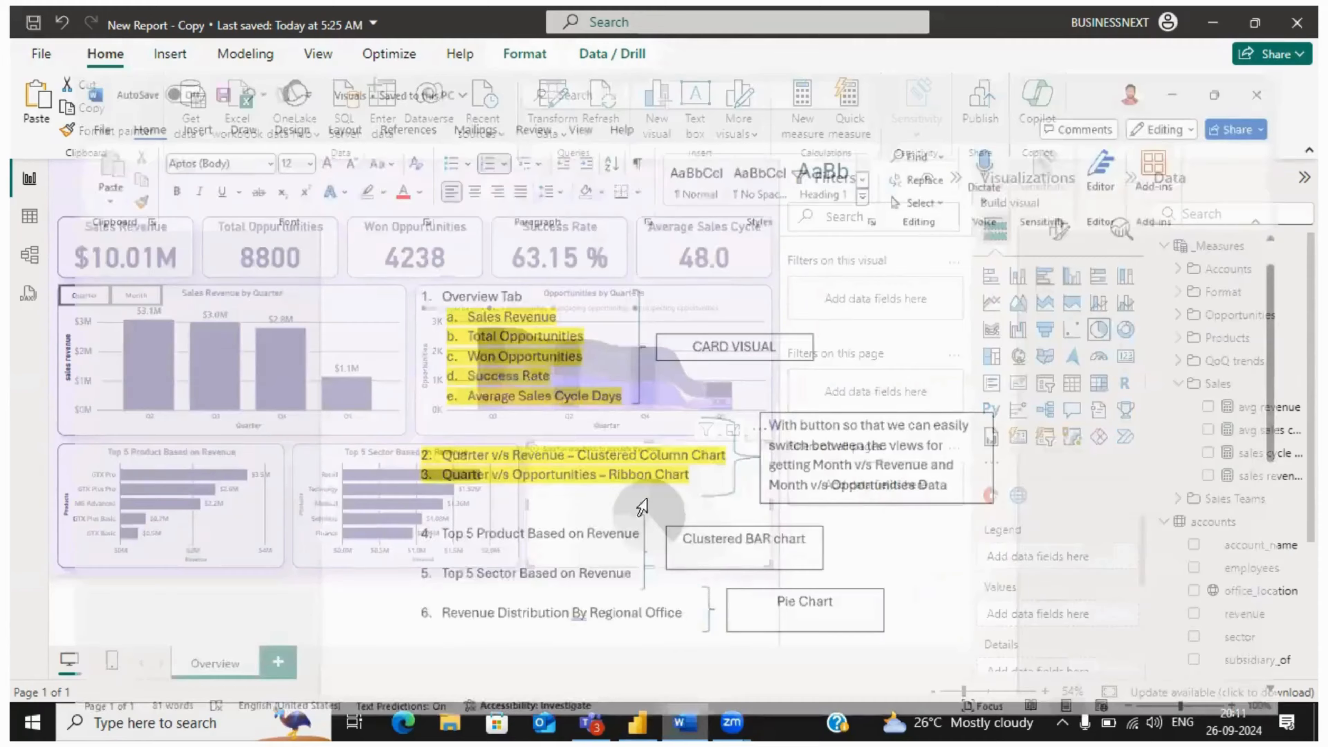
pyautogui.moveTo(579, 552); pyautogui.dragTo(416, 511)
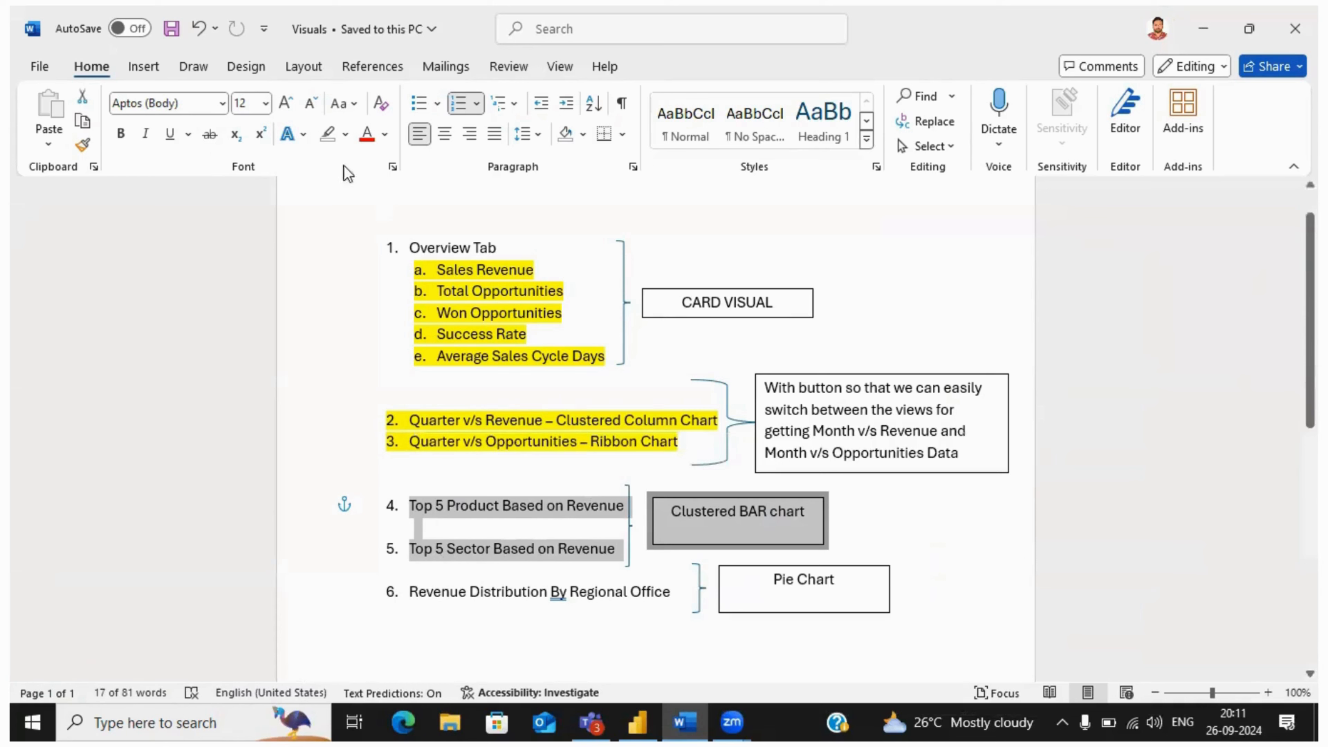
pyautogui.click(345, 135)
pyautogui.click(335, 207)
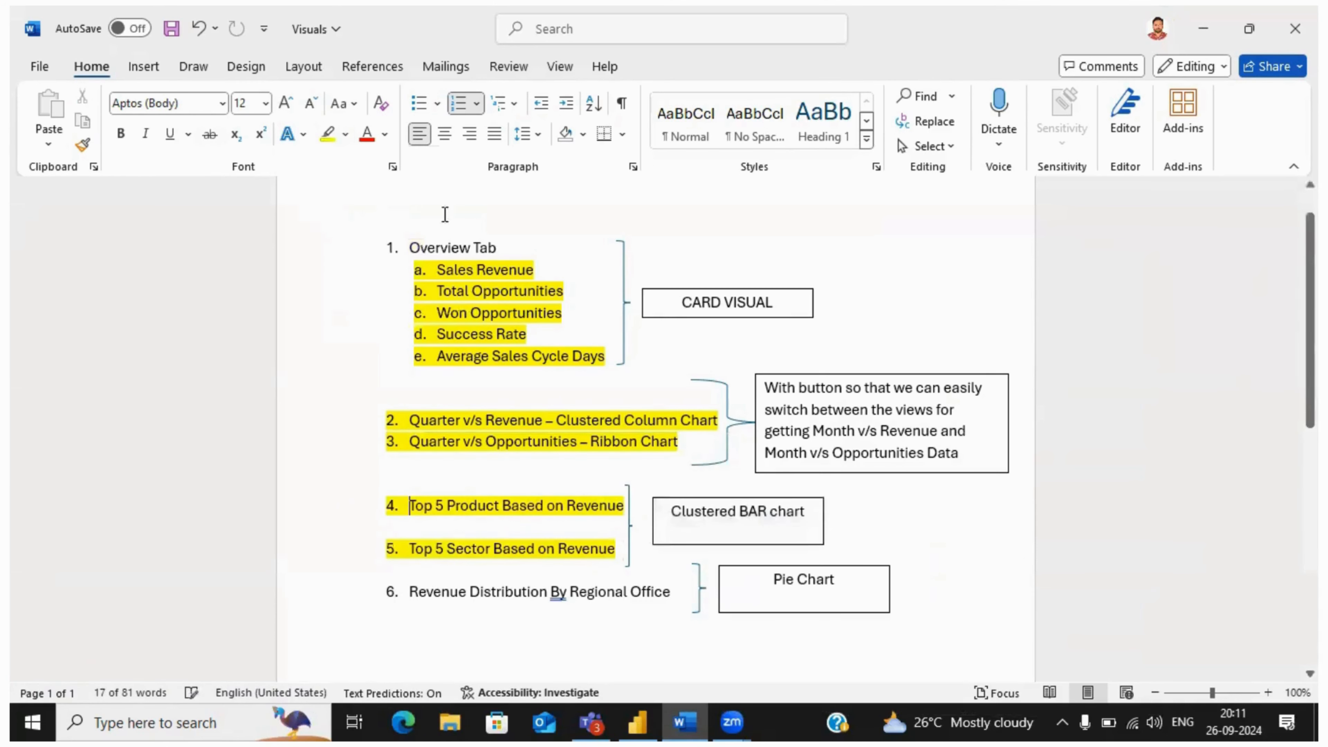
pyautogui.click(1186, 515)
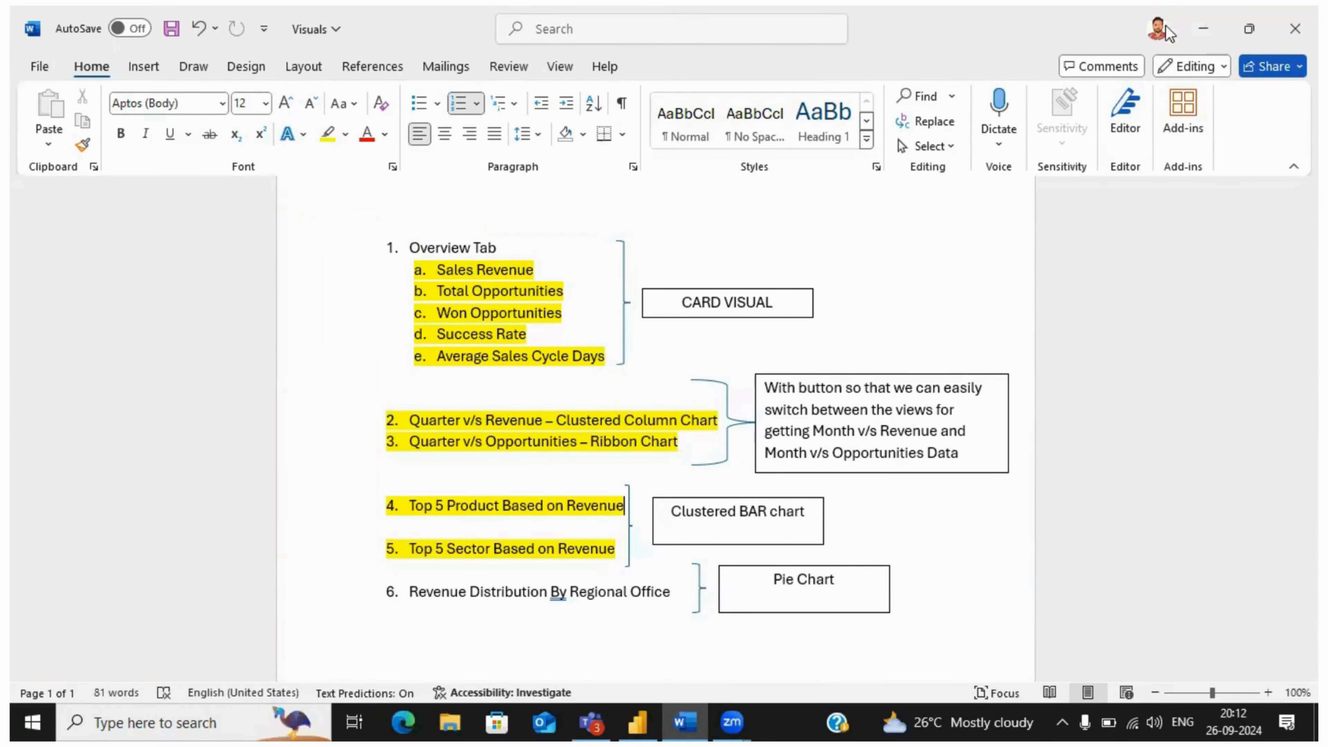
# - Return to the Power BI report and use the sales revenue measure as the new pie chart's values
pyautogui.click(1201, 31)
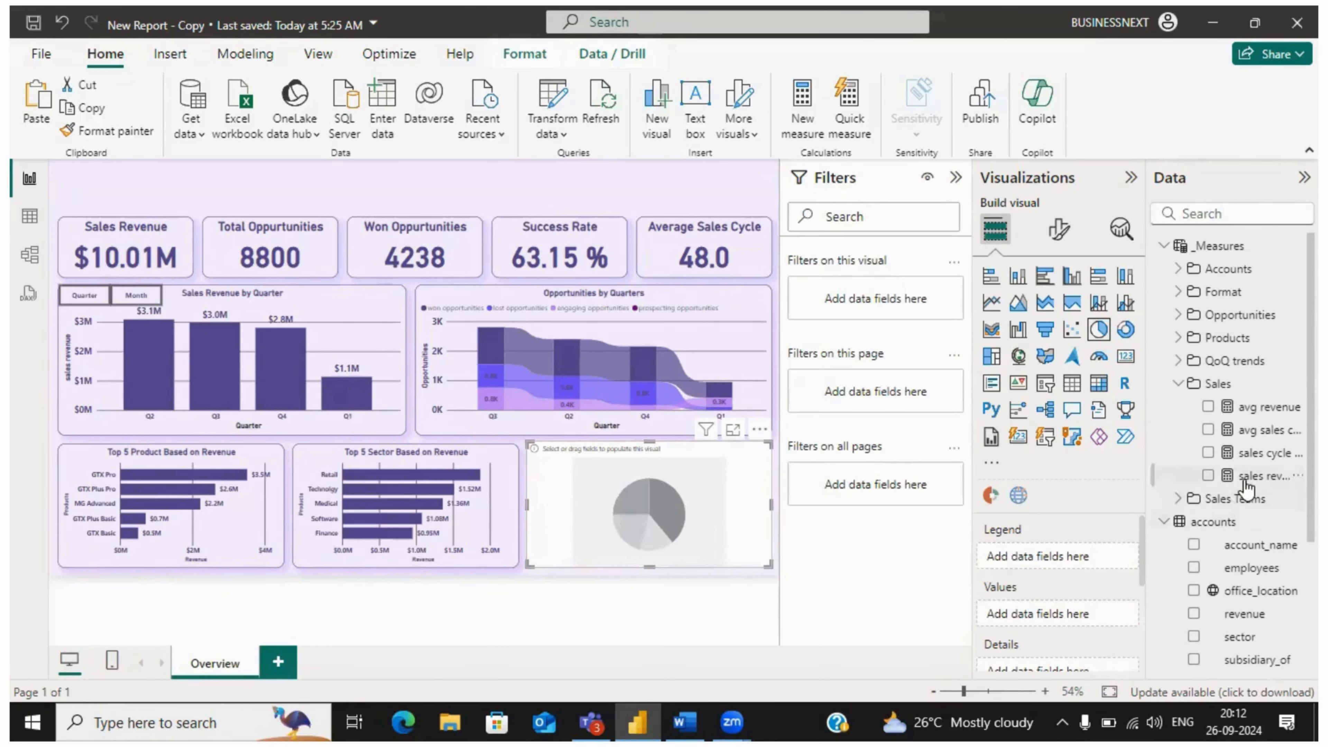
pyautogui.moveTo(1246, 488); pyautogui.dragTo(1071, 618)
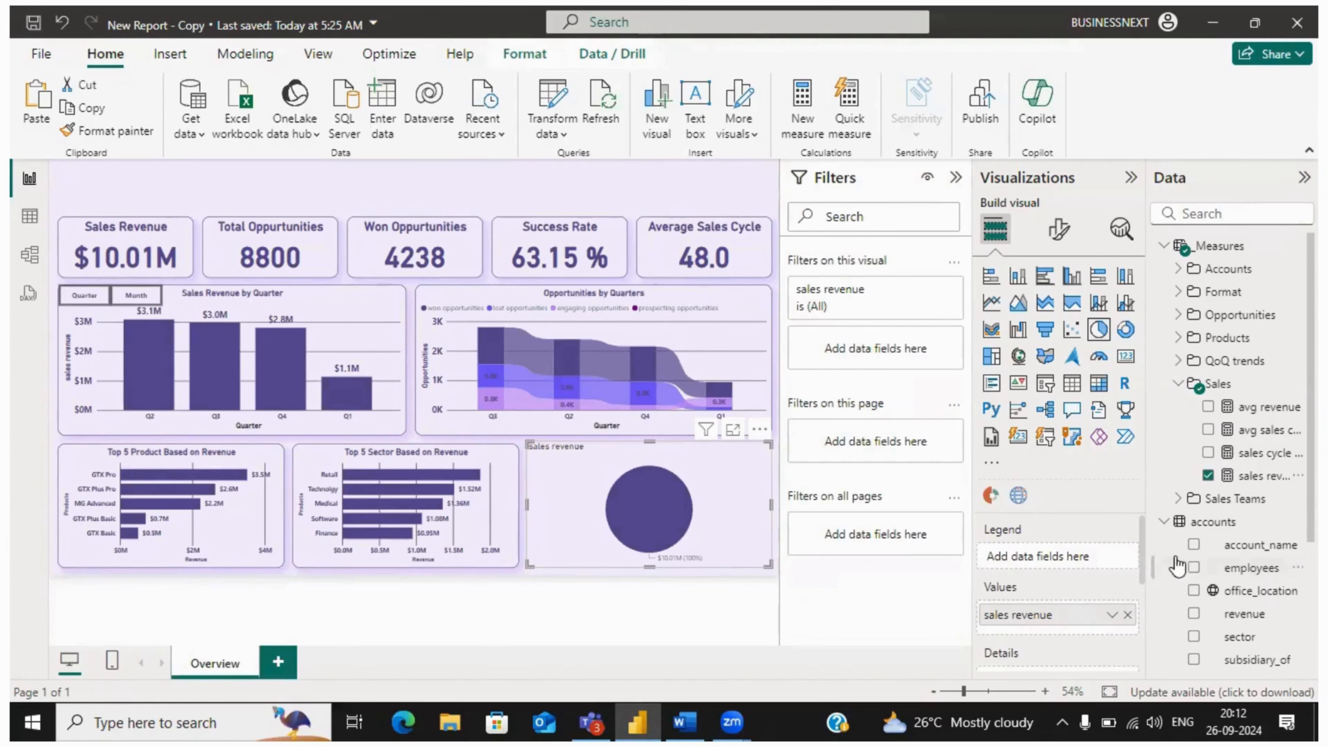
# - Use the regional_office field from the sales_teams table as the new pie chart's legend
pyautogui.click(1163, 521)
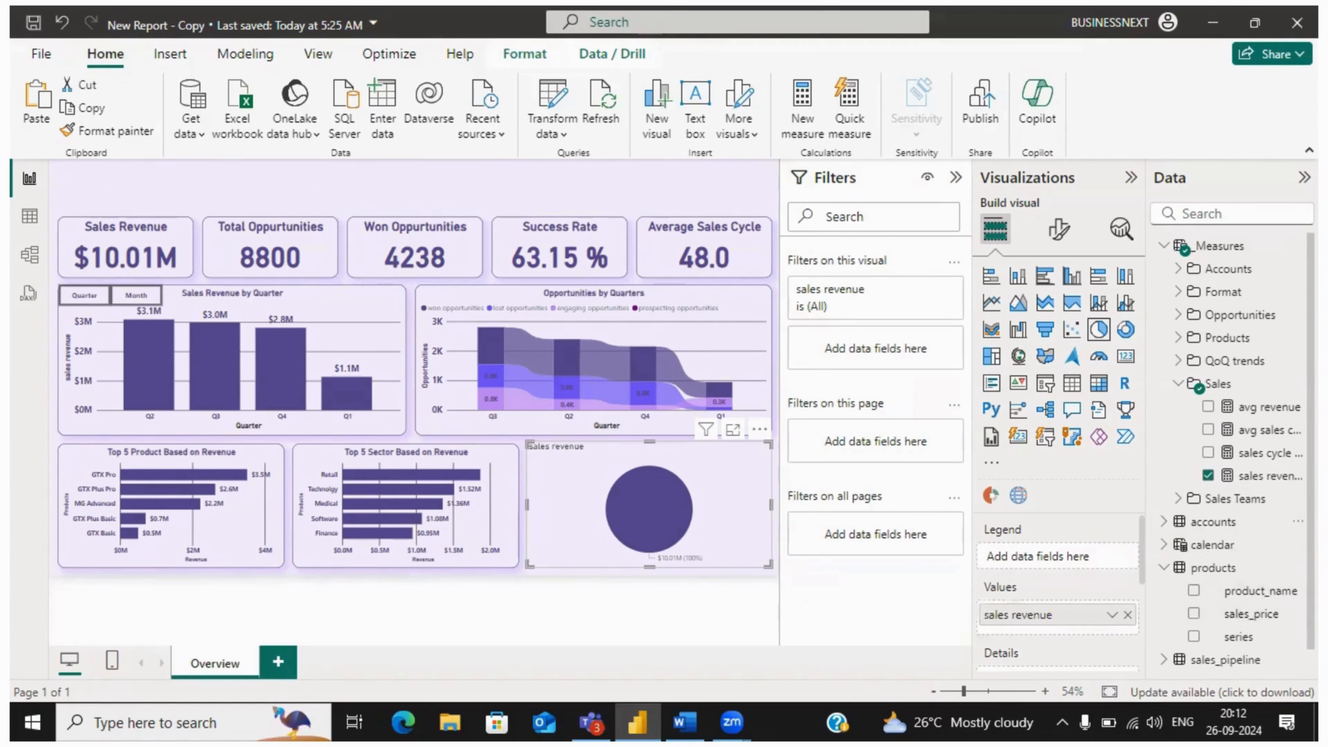
pyautogui.scroll(-1, 1228, 575)
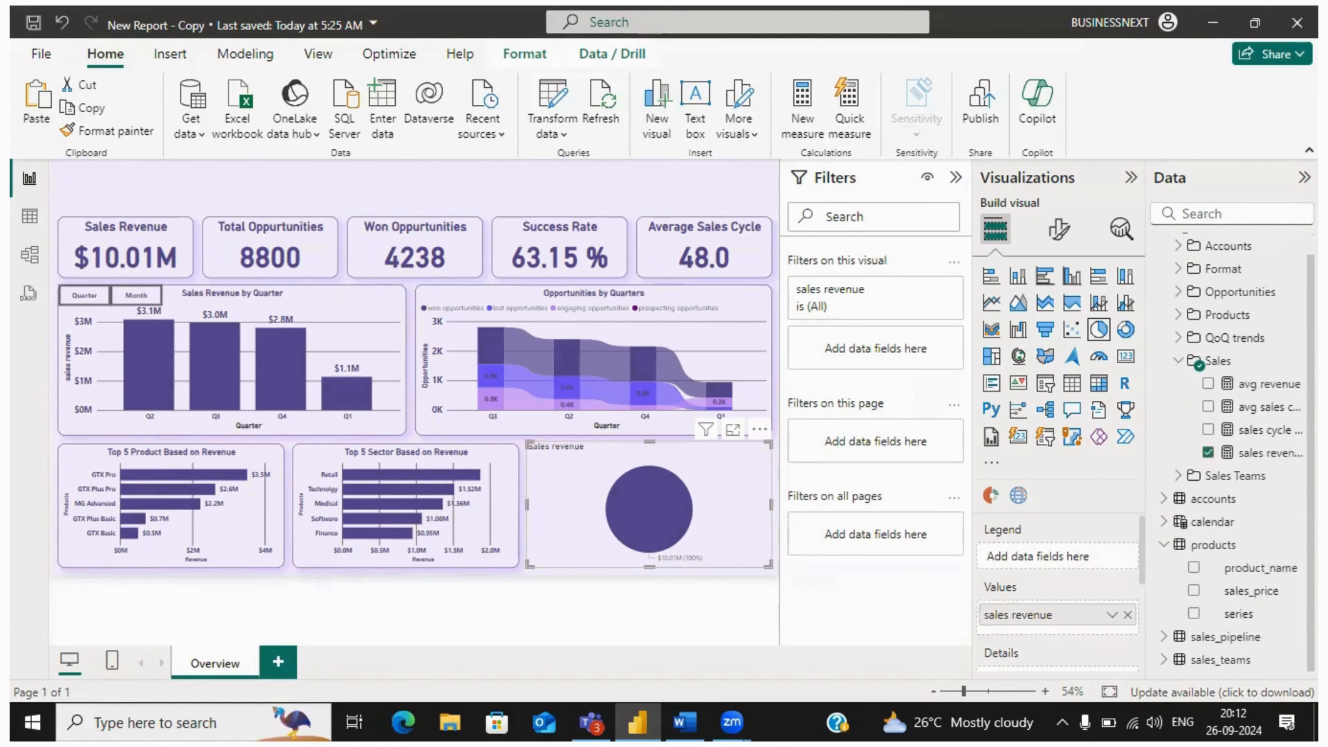
pyautogui.click(1165, 660)
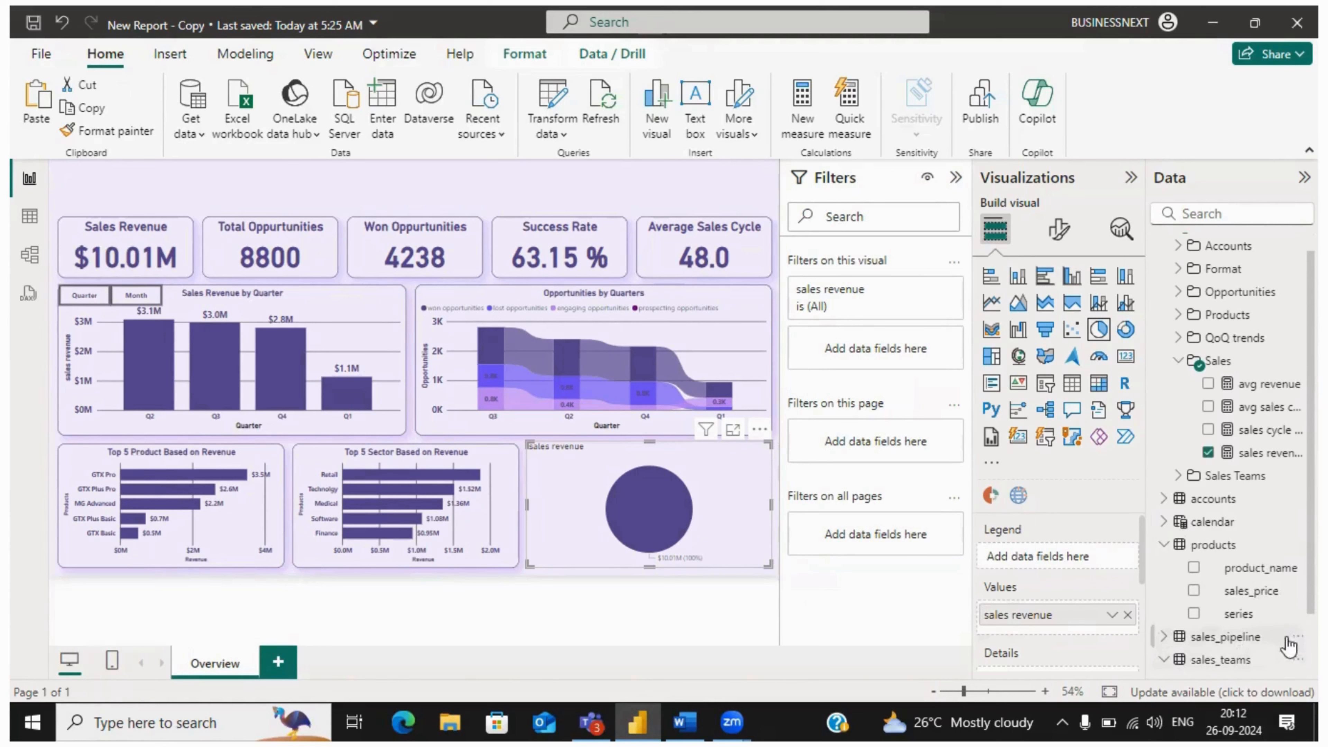
pyautogui.click(1164, 660)
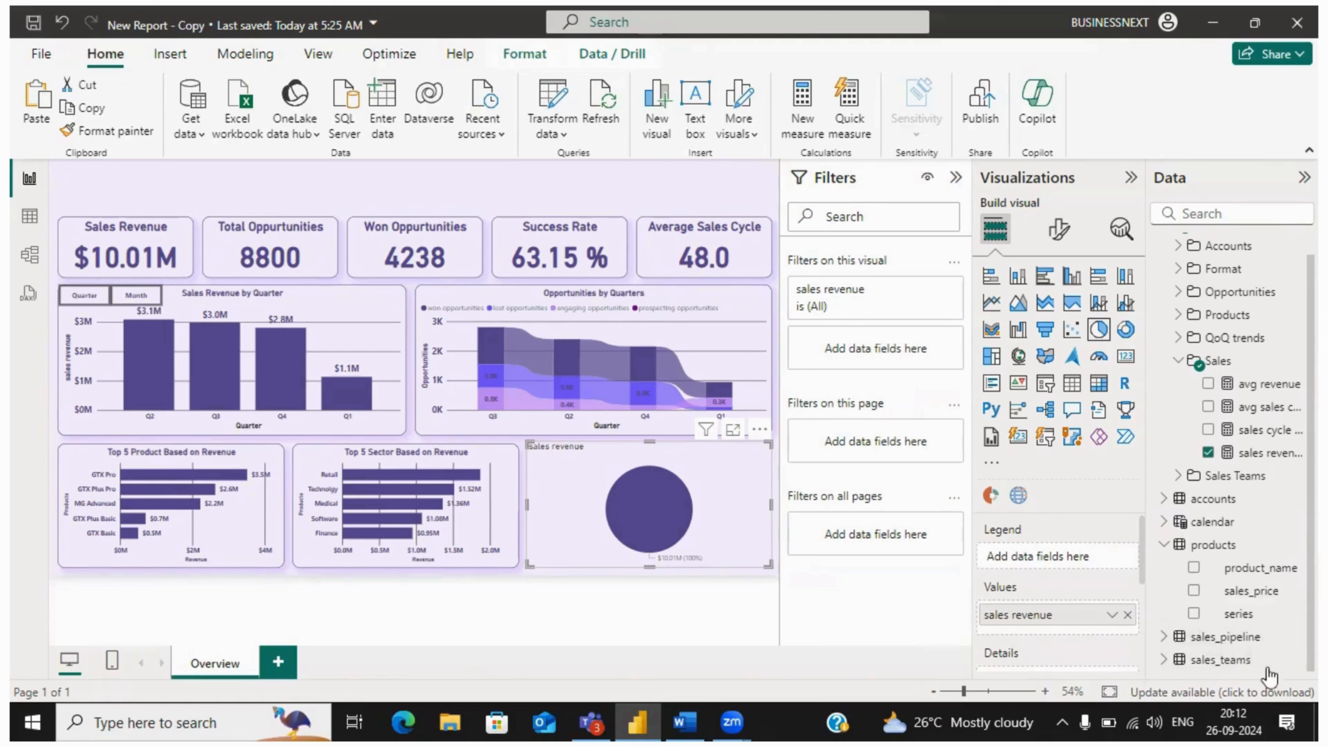
pyautogui.click(1163, 660)
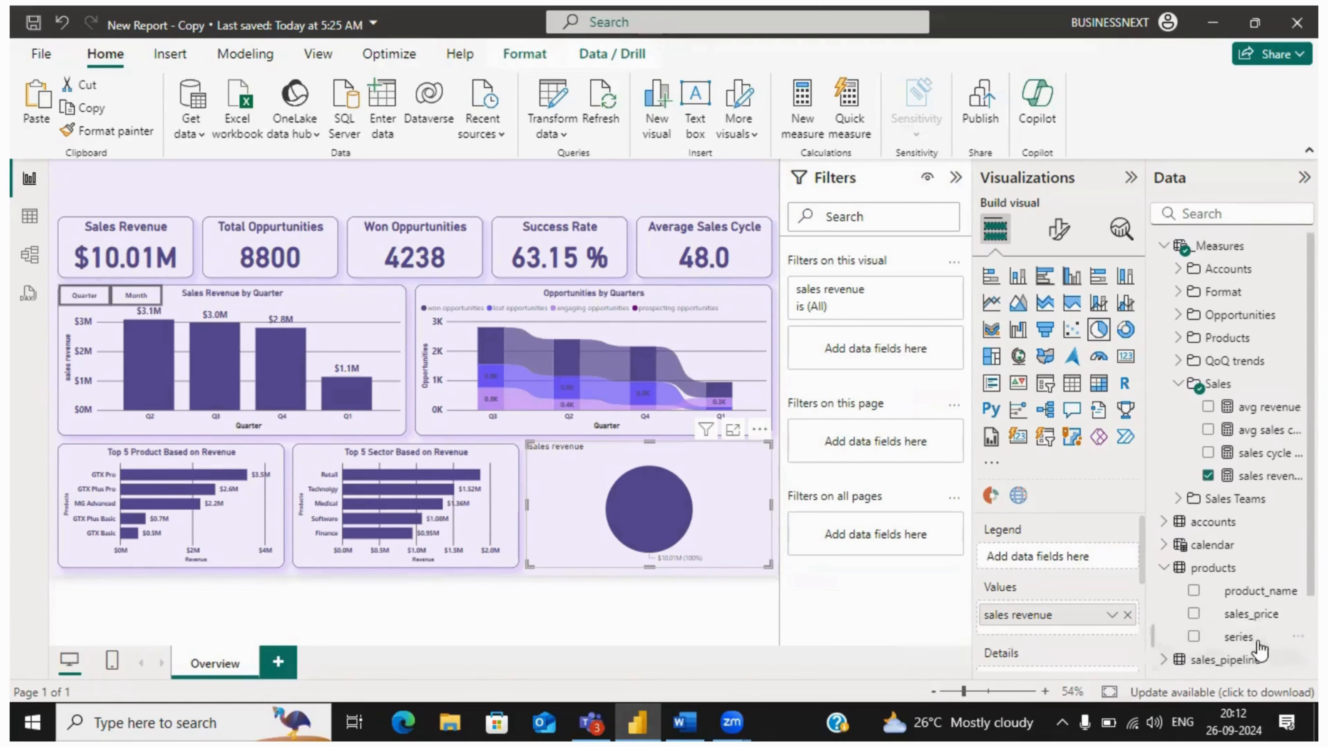
pyautogui.scroll(-2, 1249, 649)
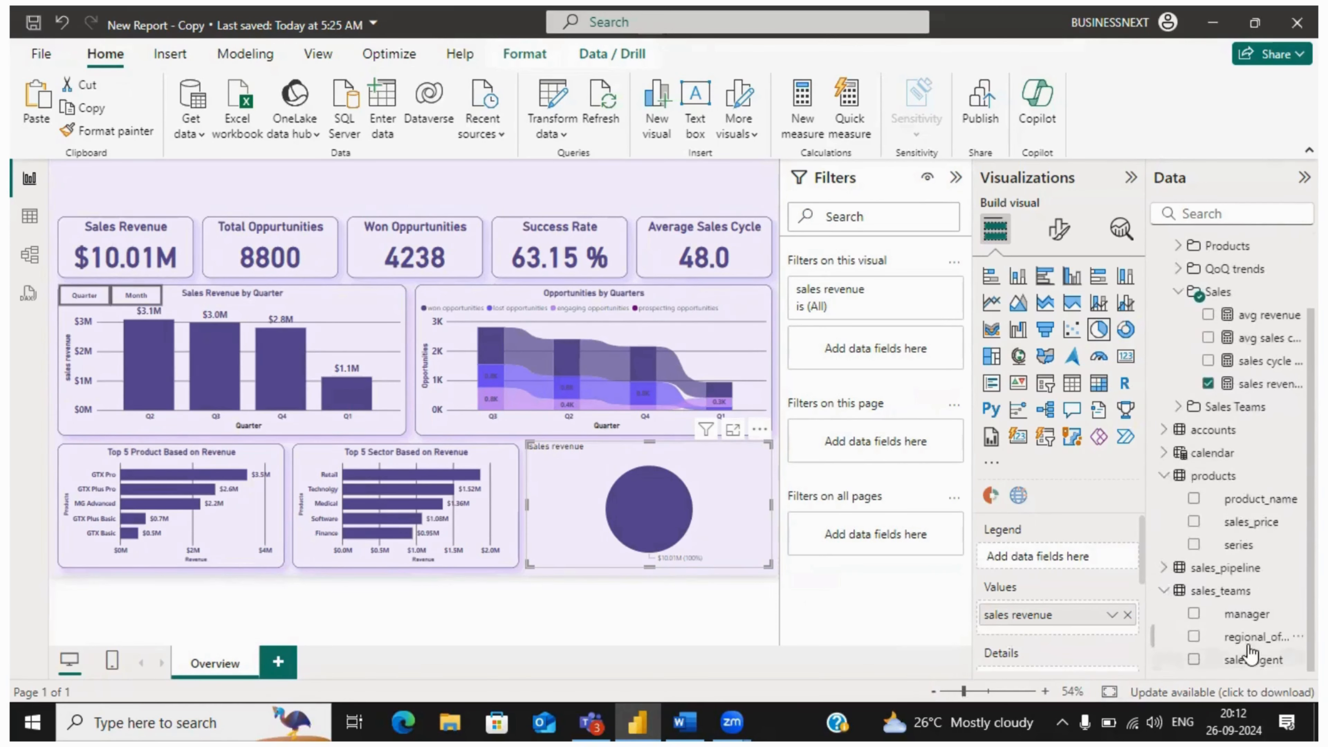
pyautogui.moveTo(1245, 642); pyautogui.dragTo(1066, 552)
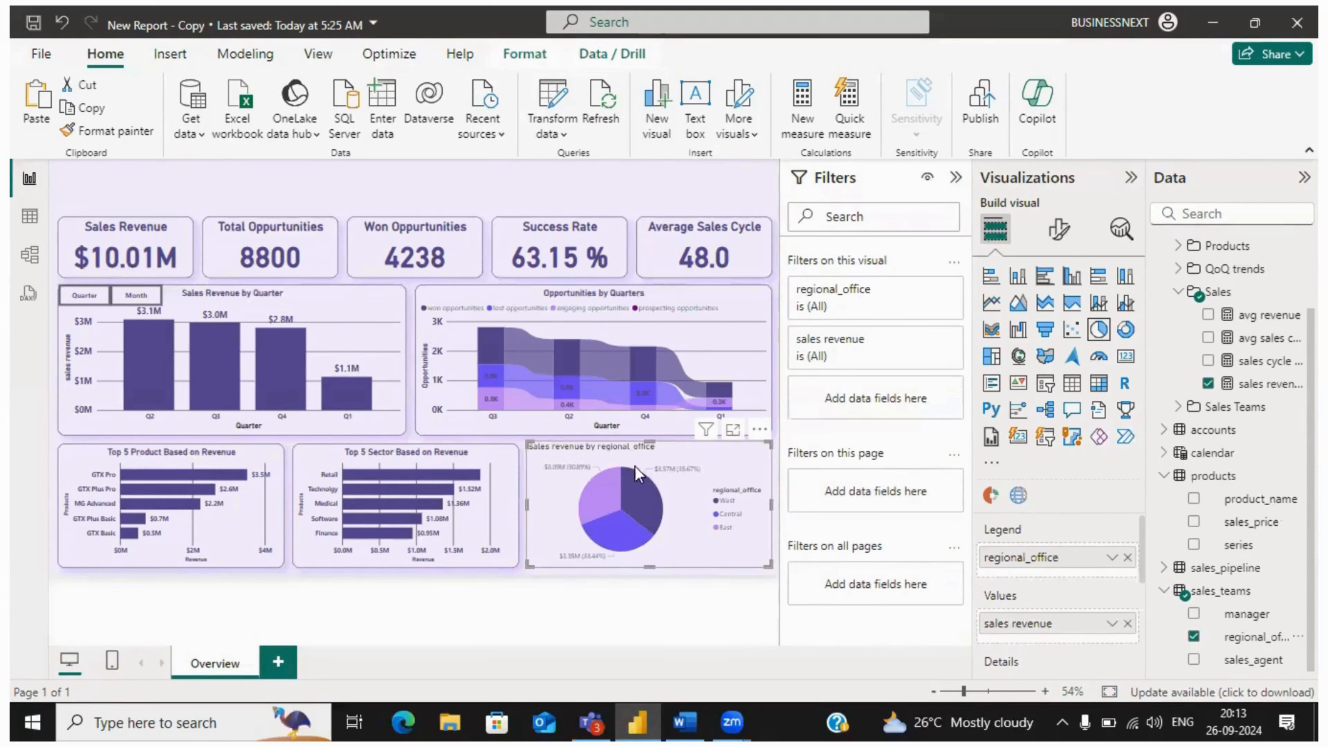
# - Copy the sector bar chart's formatting onto the pie chart with Format painter
pyautogui.click(508, 525)
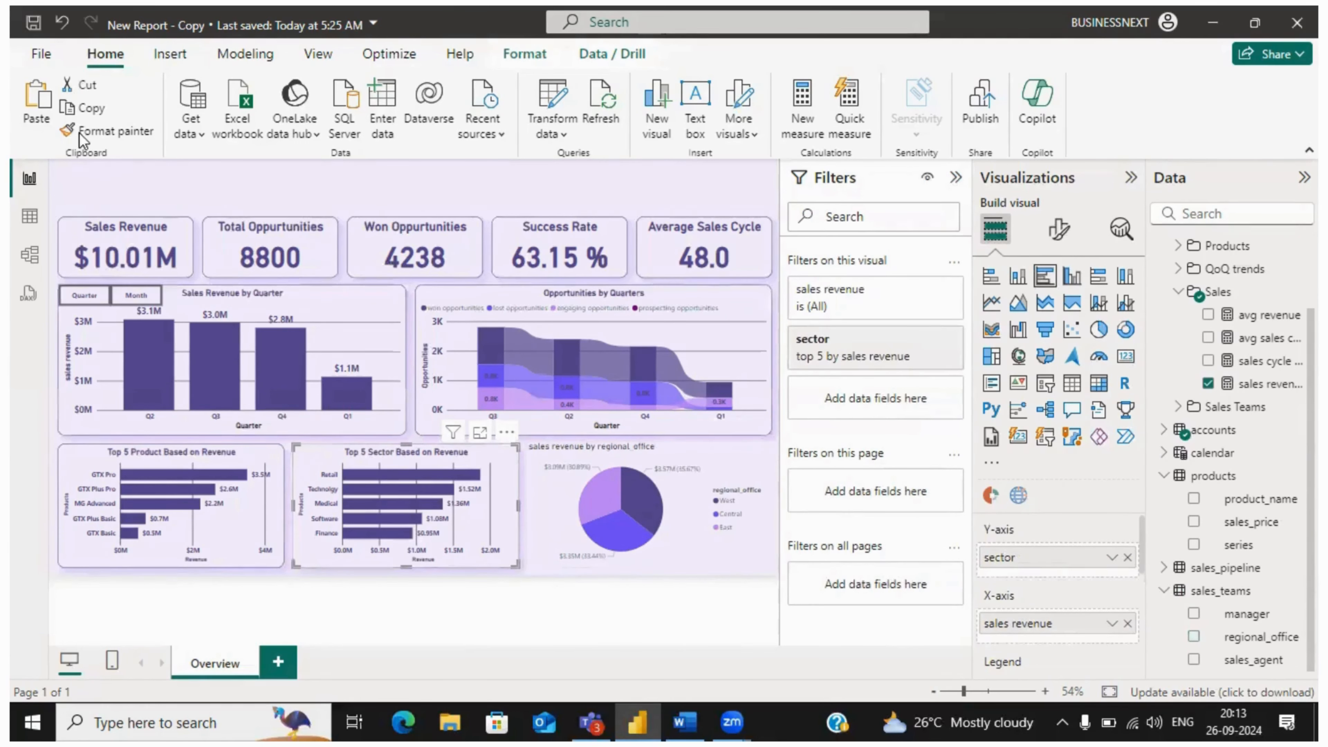
pyautogui.click(94, 131)
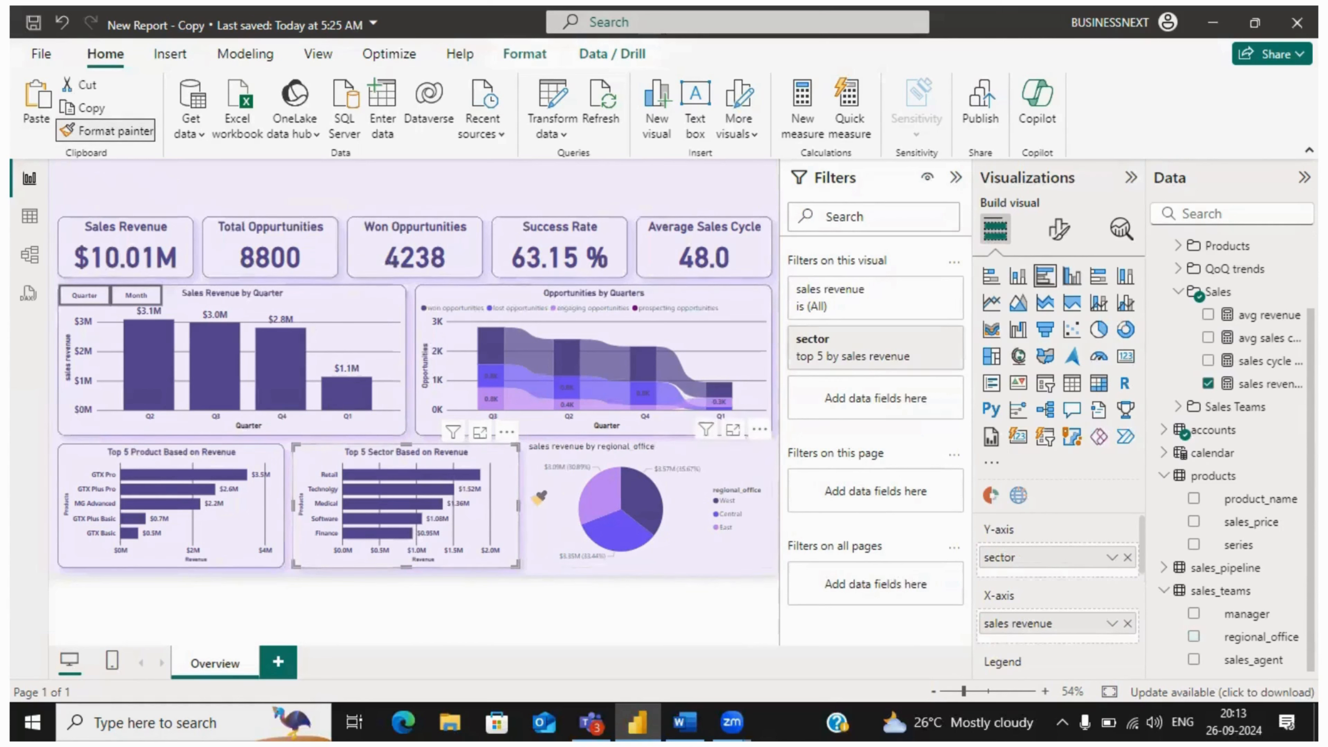
pyautogui.click(536, 498)
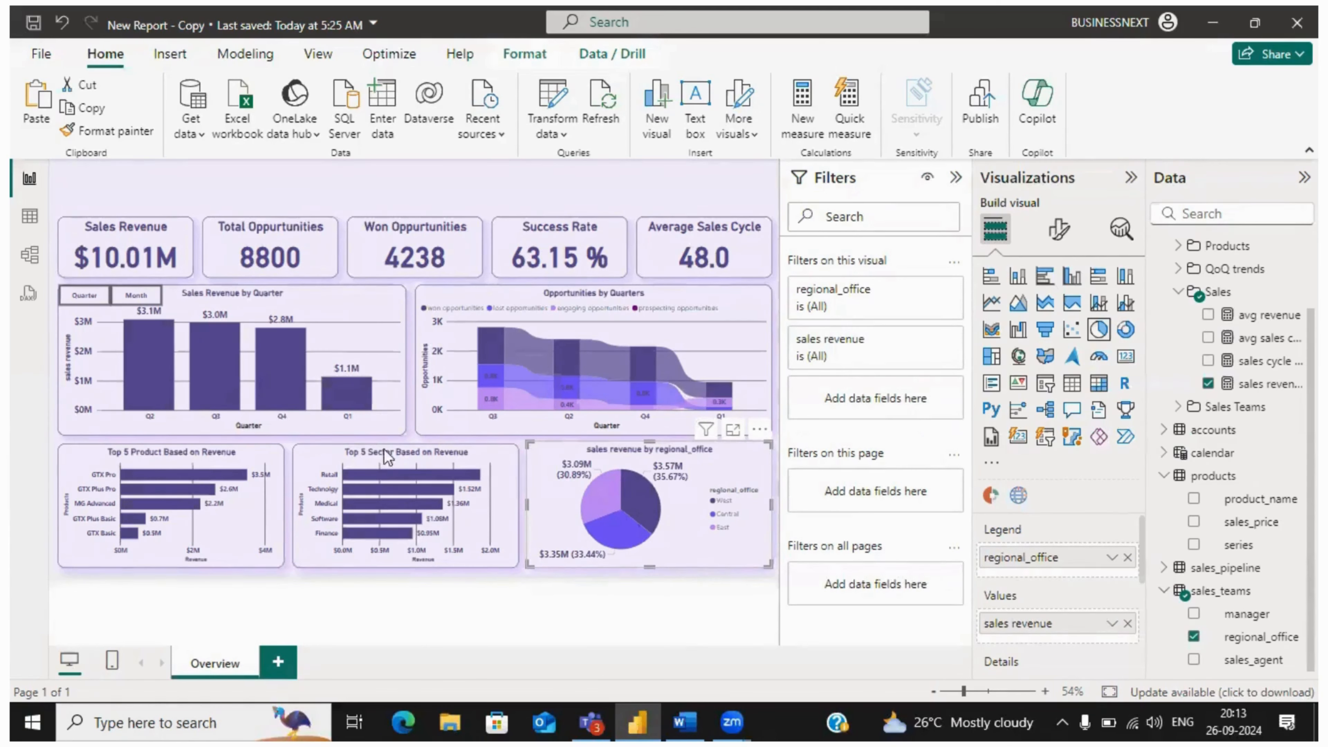
pyautogui.click(319, 168)
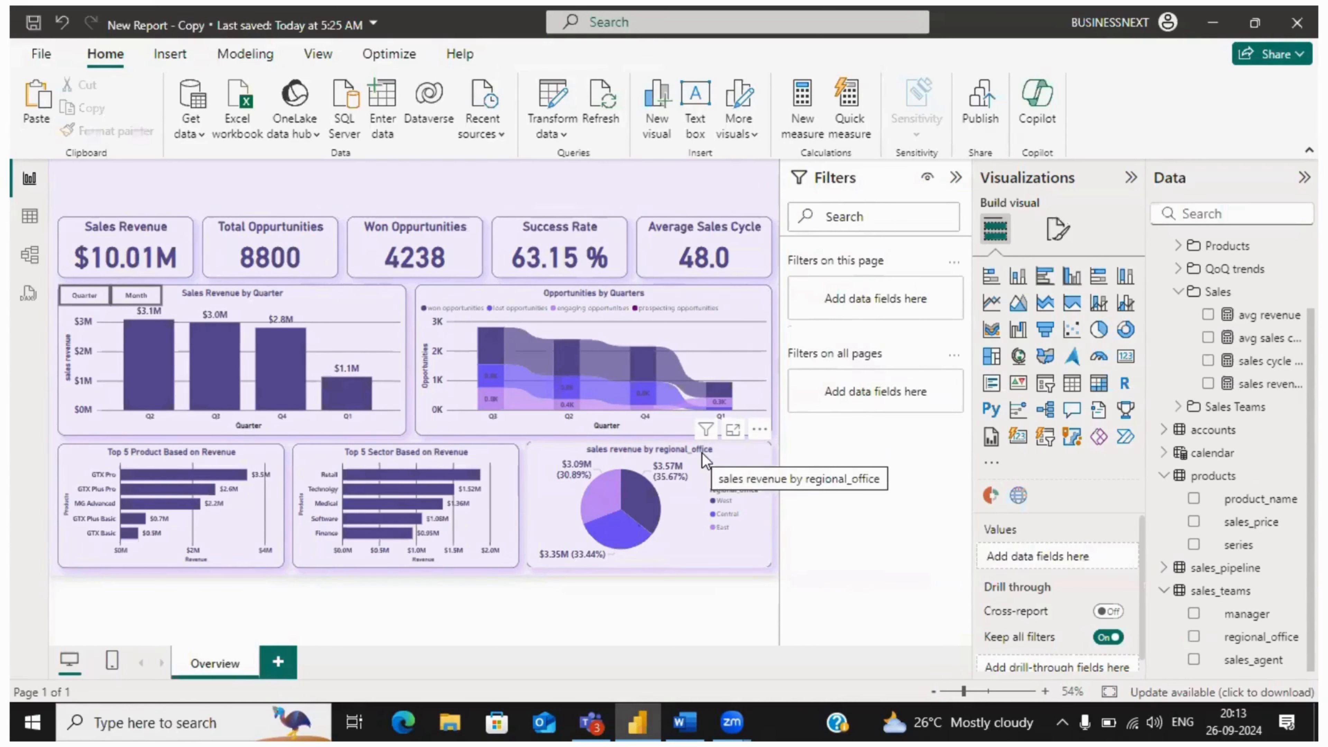
# - Set the pie chart's title text to "Revenue Distribution By Region"
pyautogui.click(1057, 231)
pyautogui.click(694, 533)
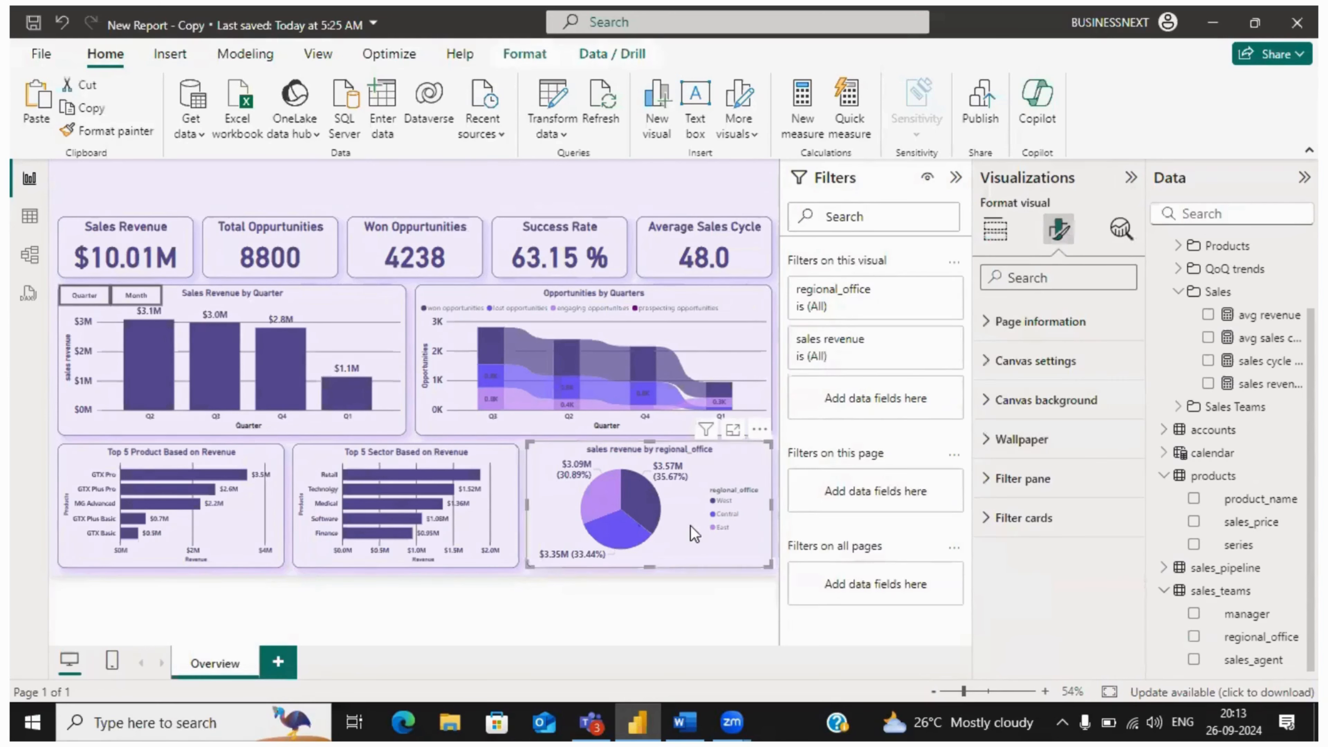
pyautogui.click(1051, 321)
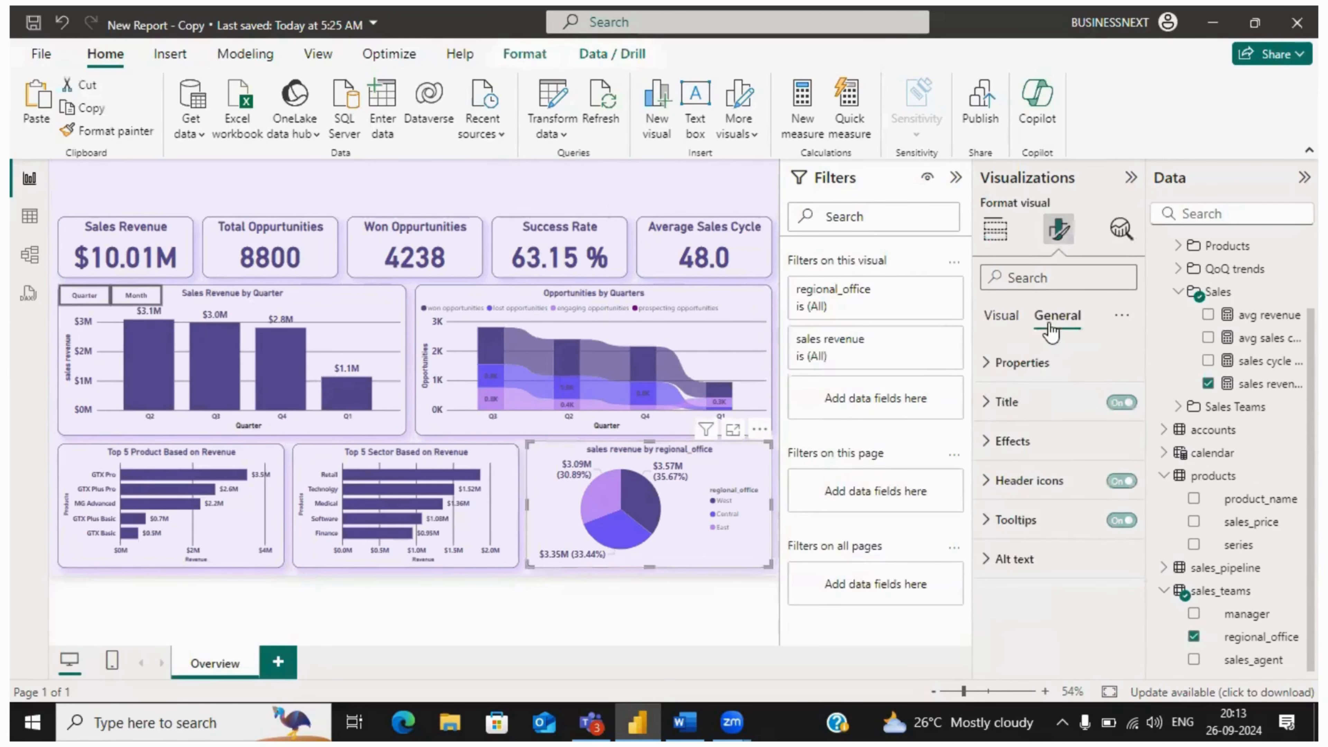
pyautogui.click(1025, 403)
pyautogui.click(1019, 499)
pyautogui.hotkey('ctrl', 'a')
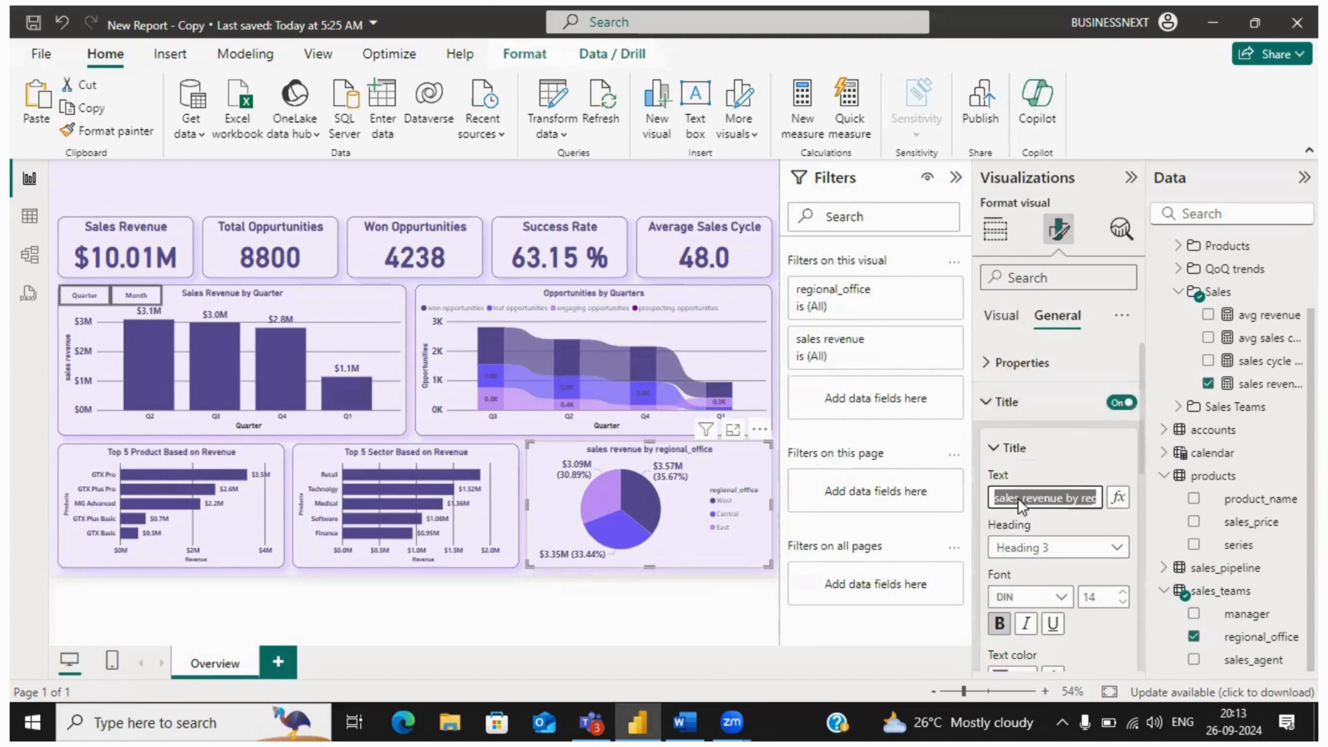
pyautogui.write('Revenue')
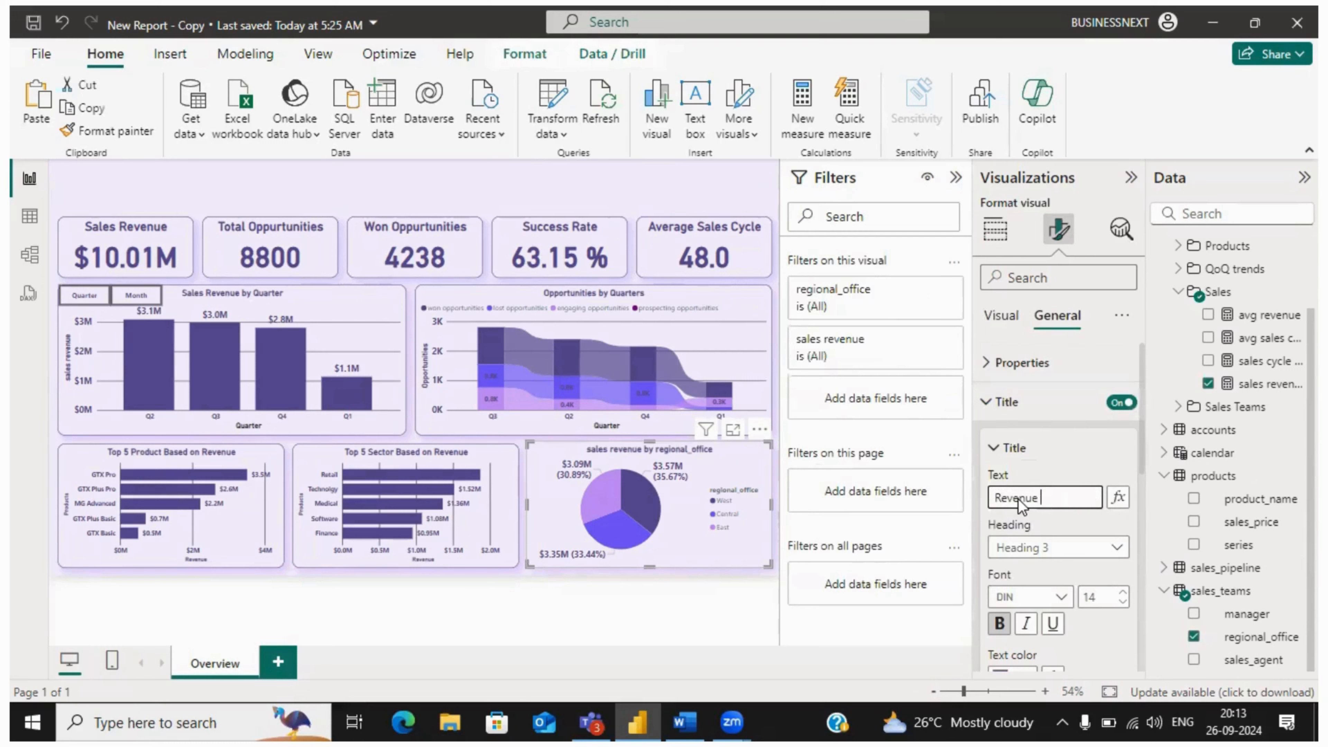
pyautogui.write(' Distr')
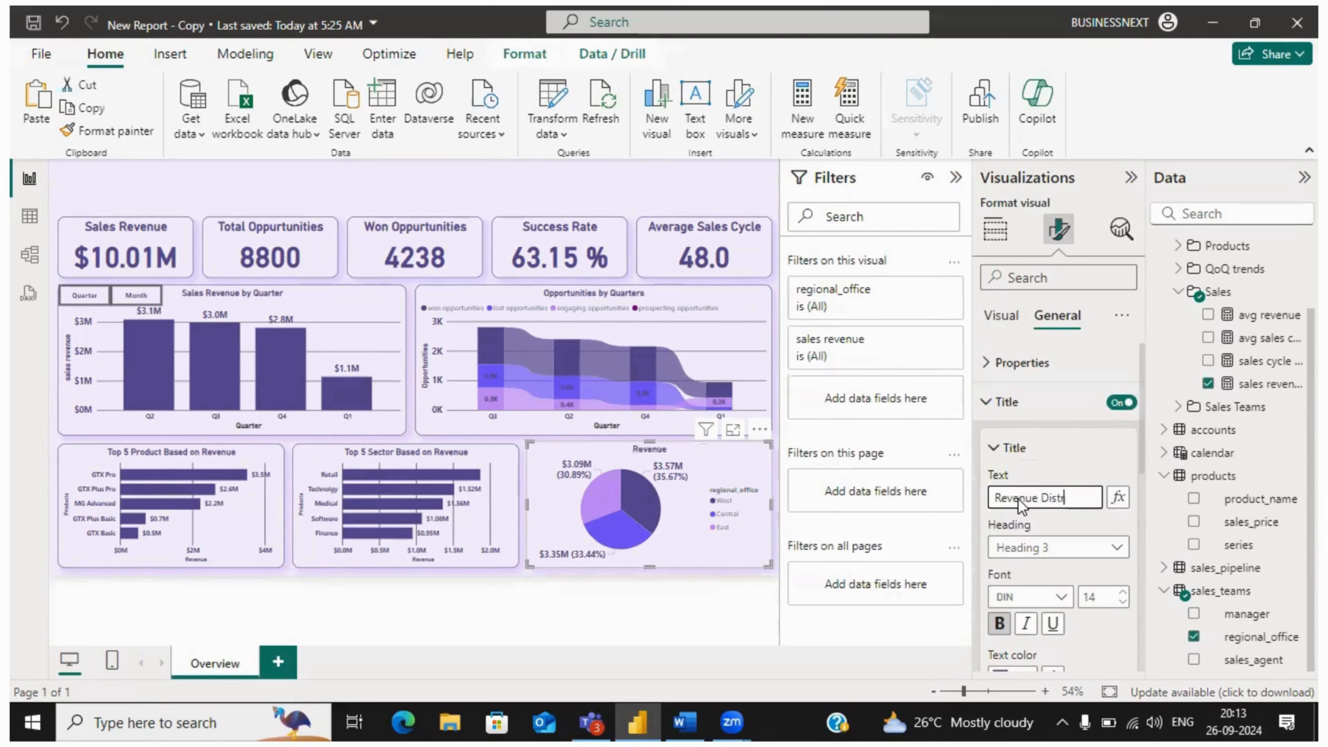
pyautogui.write('ibution By Region')
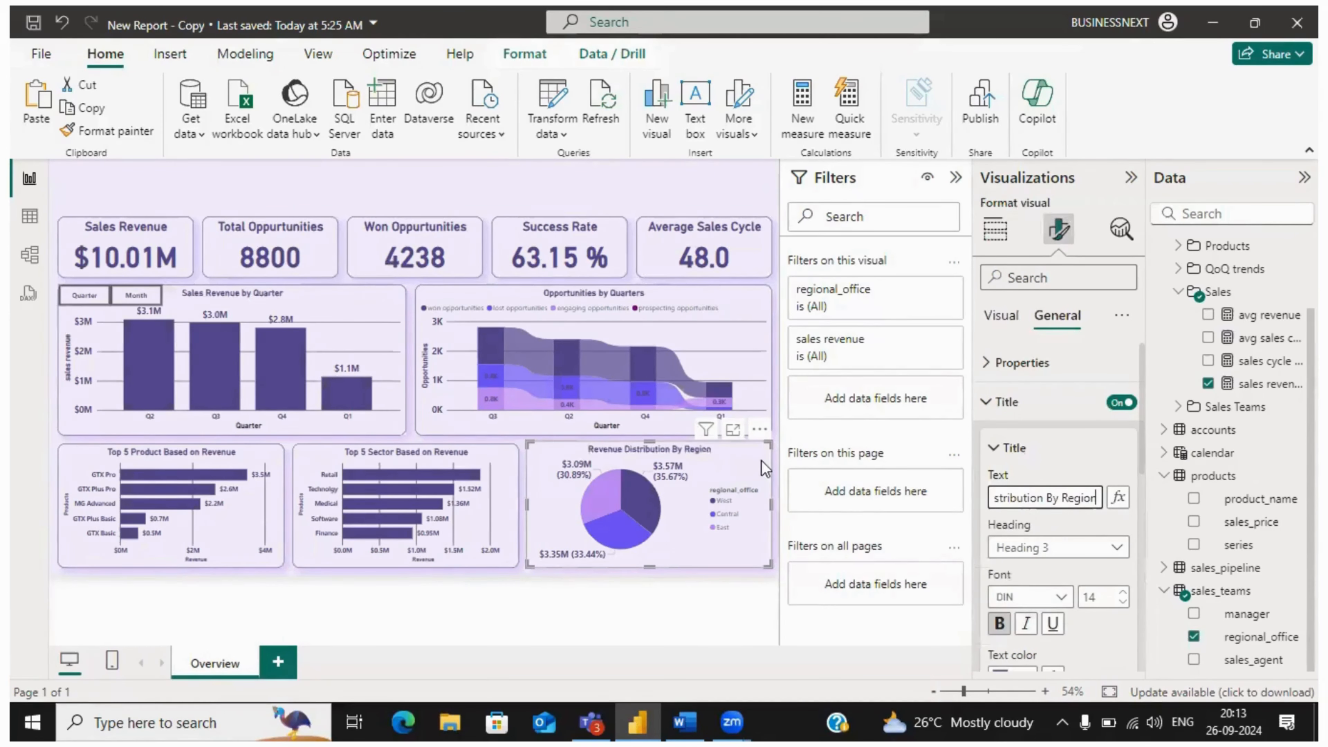
pyautogui.click(993, 448)
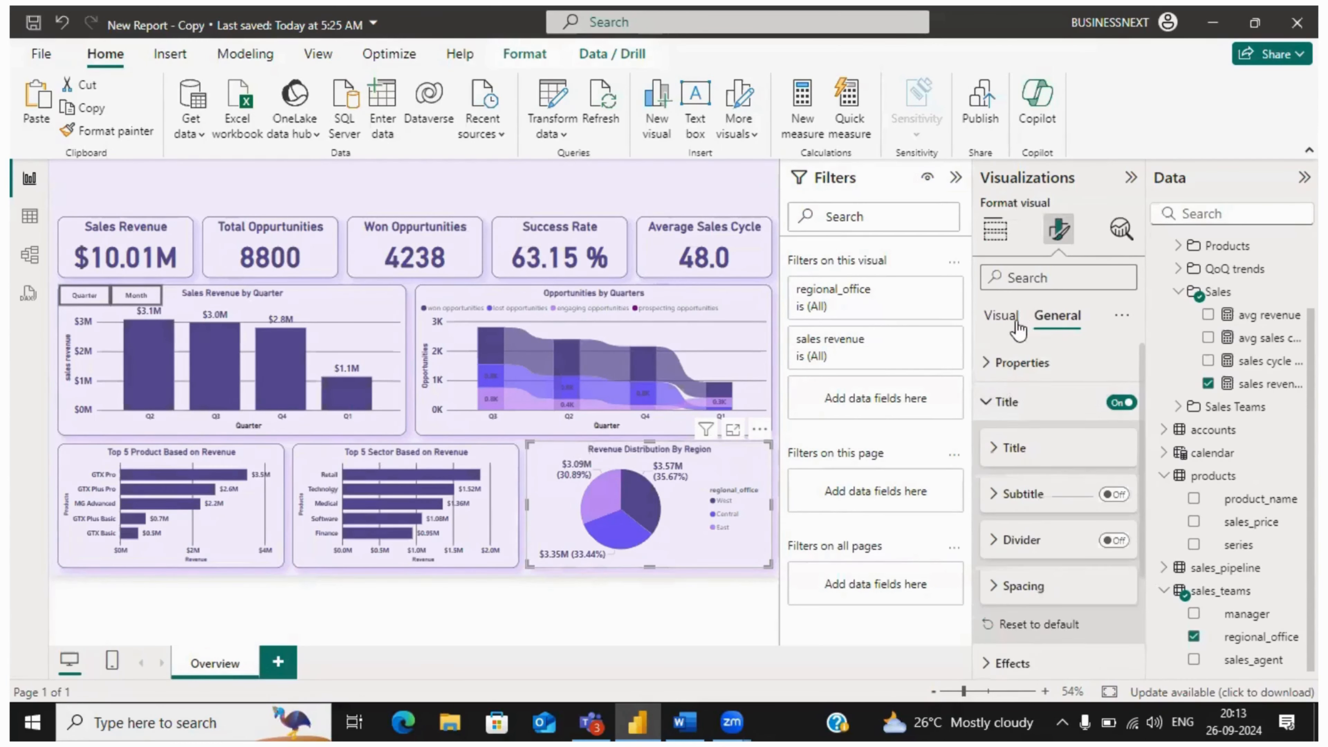
# - Format the pie chart's legend text as bold, dark purple and size 11
pyautogui.click(1005, 320)
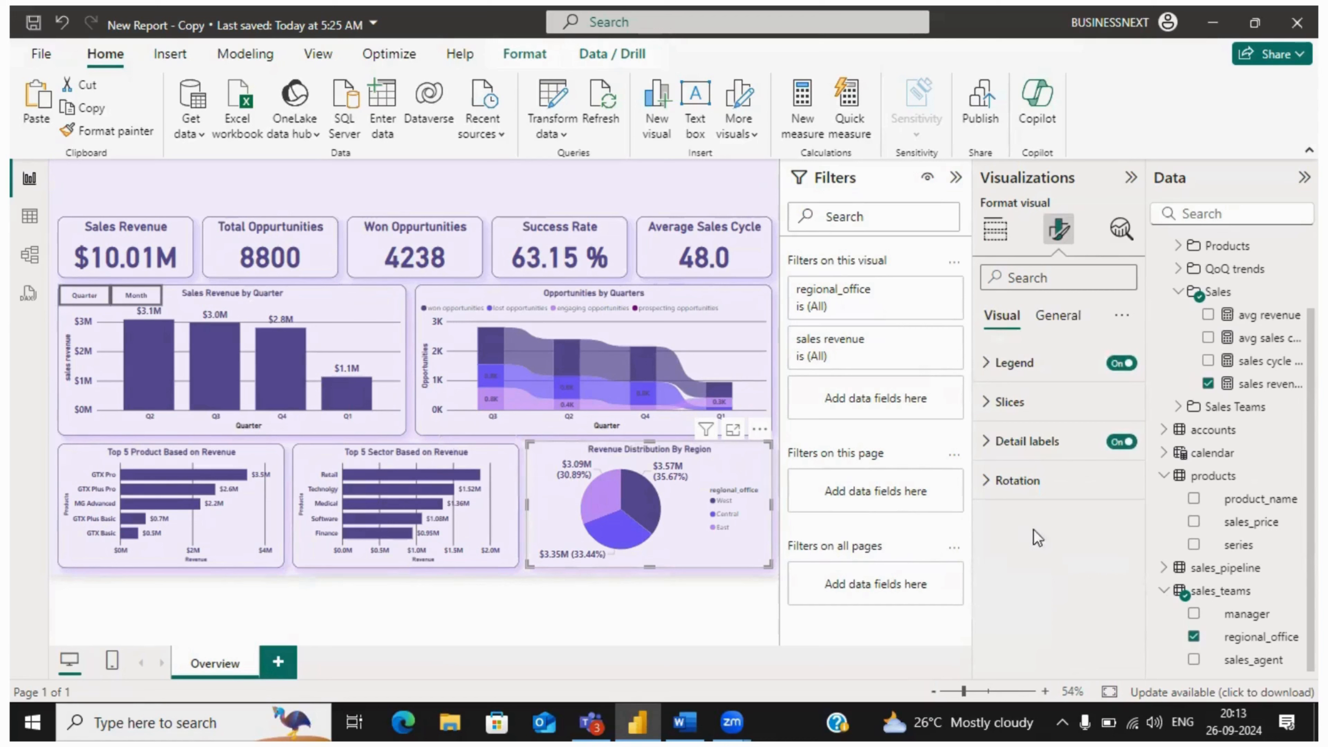
pyautogui.click(1014, 364)
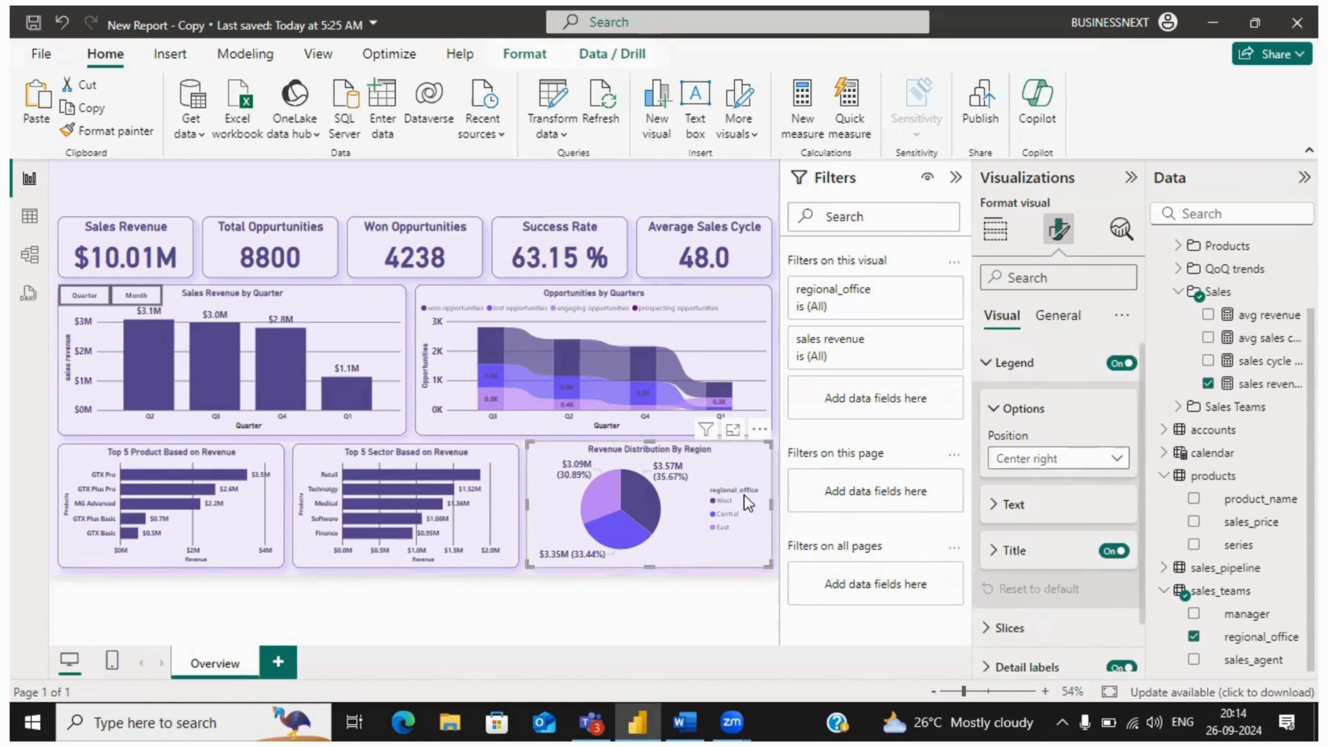
pyautogui.click(1014, 505)
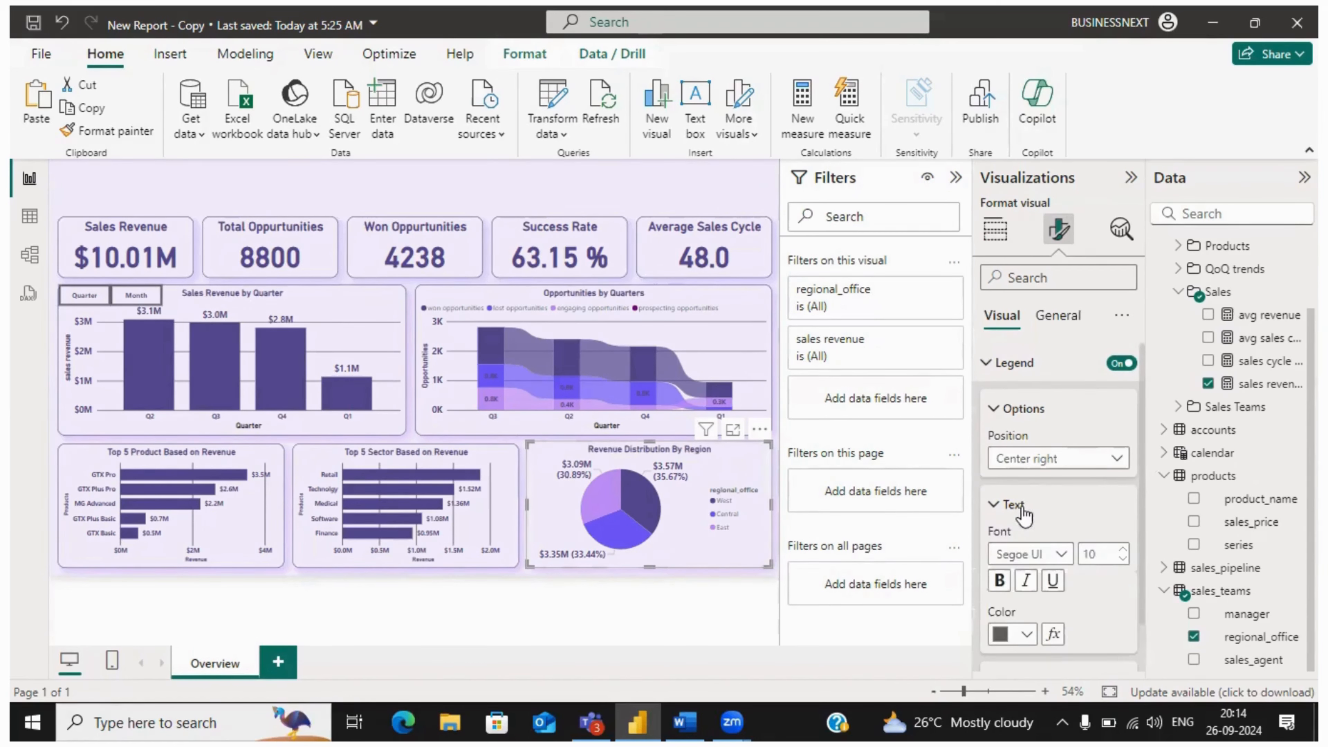
pyautogui.click(1025, 634)
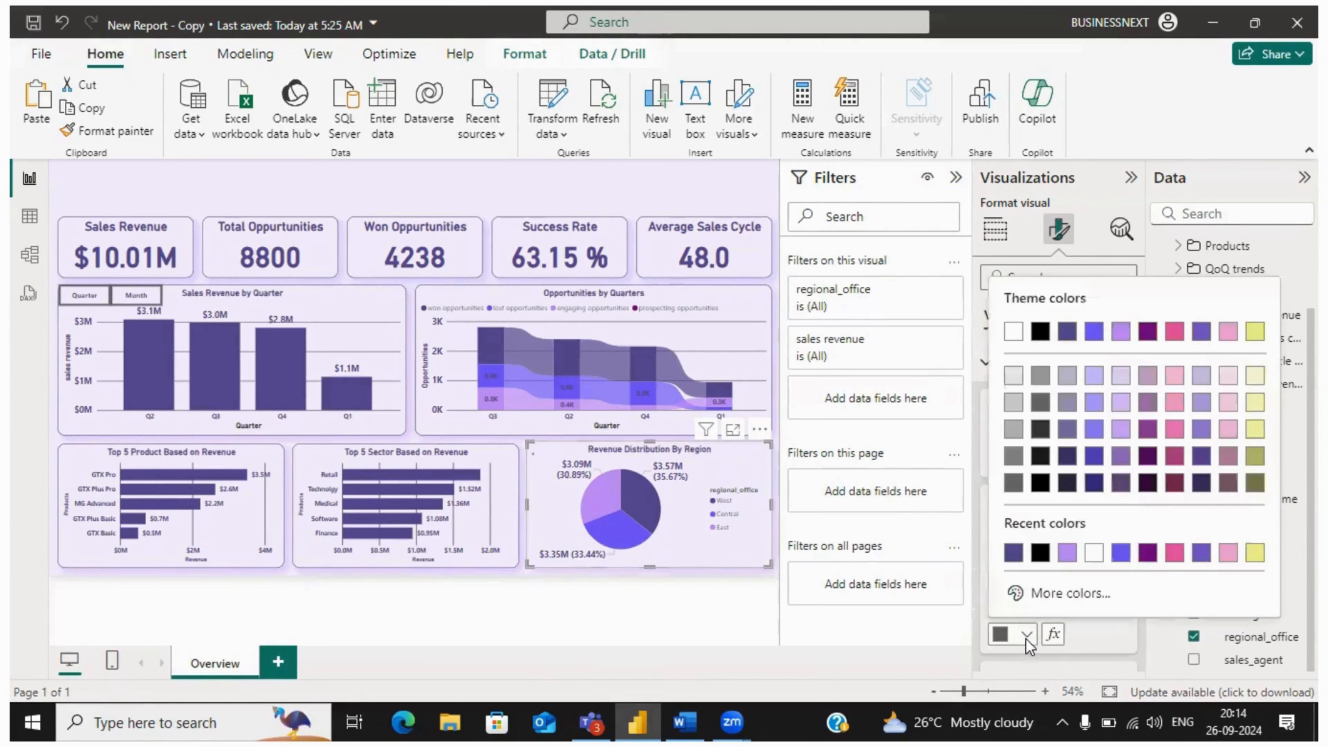
pyautogui.click(1013, 555)
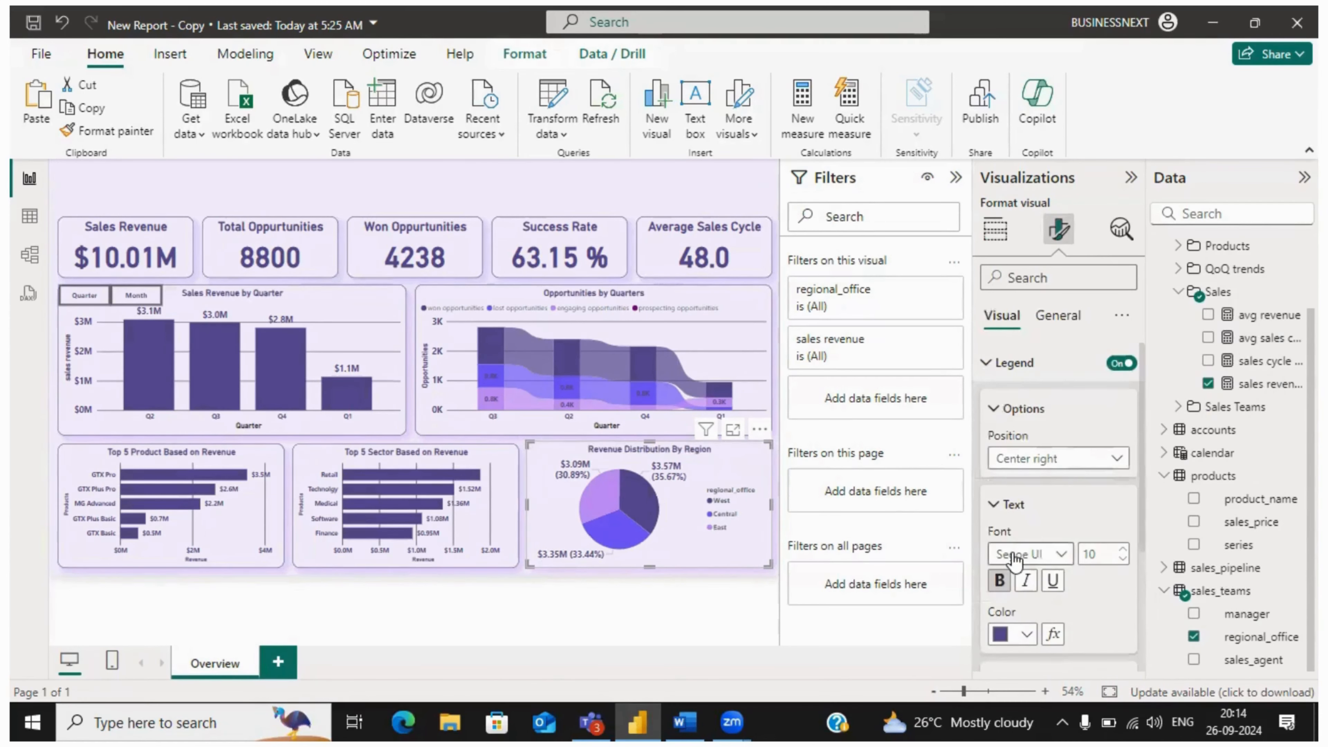
pyautogui.click(1122, 550)
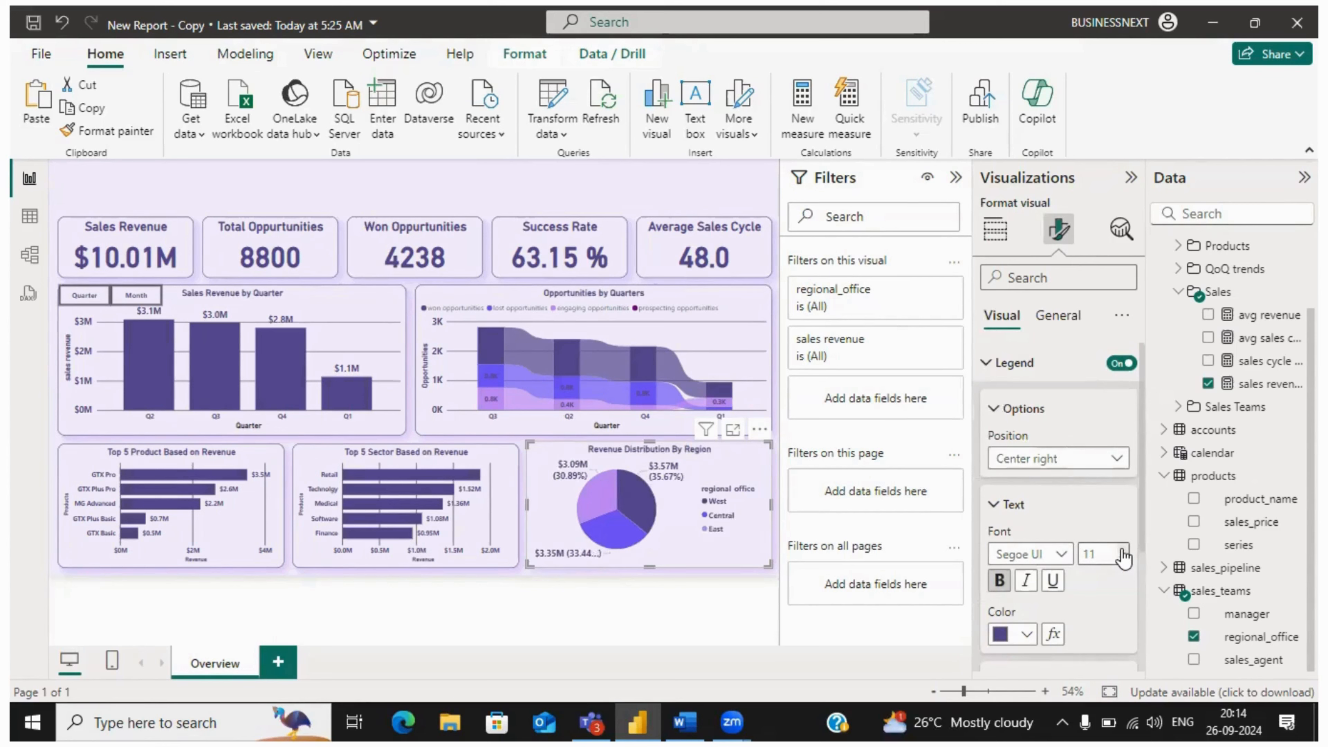
# - Rename the pie chart's legend title to "Region" and deselect the chart
pyautogui.scroll(-4, 1099, 553)
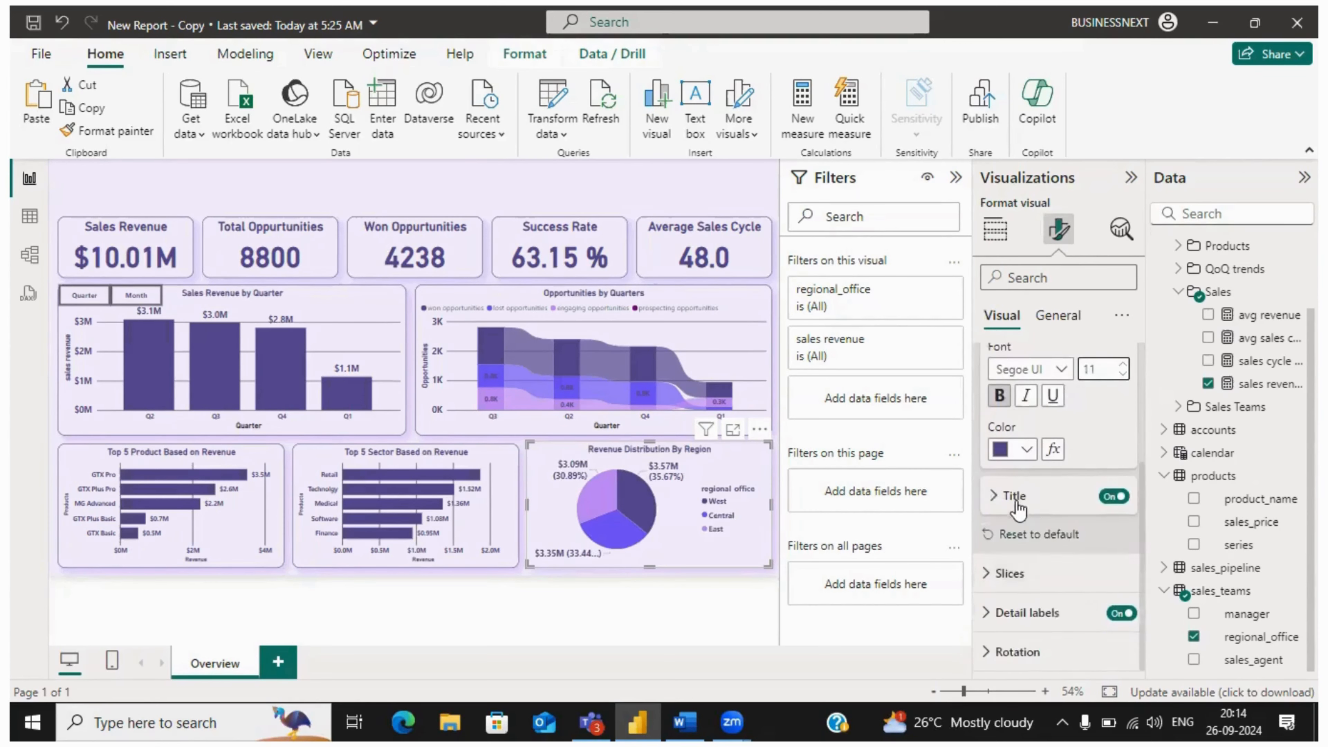
pyautogui.click(1016, 507)
pyautogui.moveTo(1069, 545); pyautogui.dragTo(991, 544)
pyautogui.write('Regio')
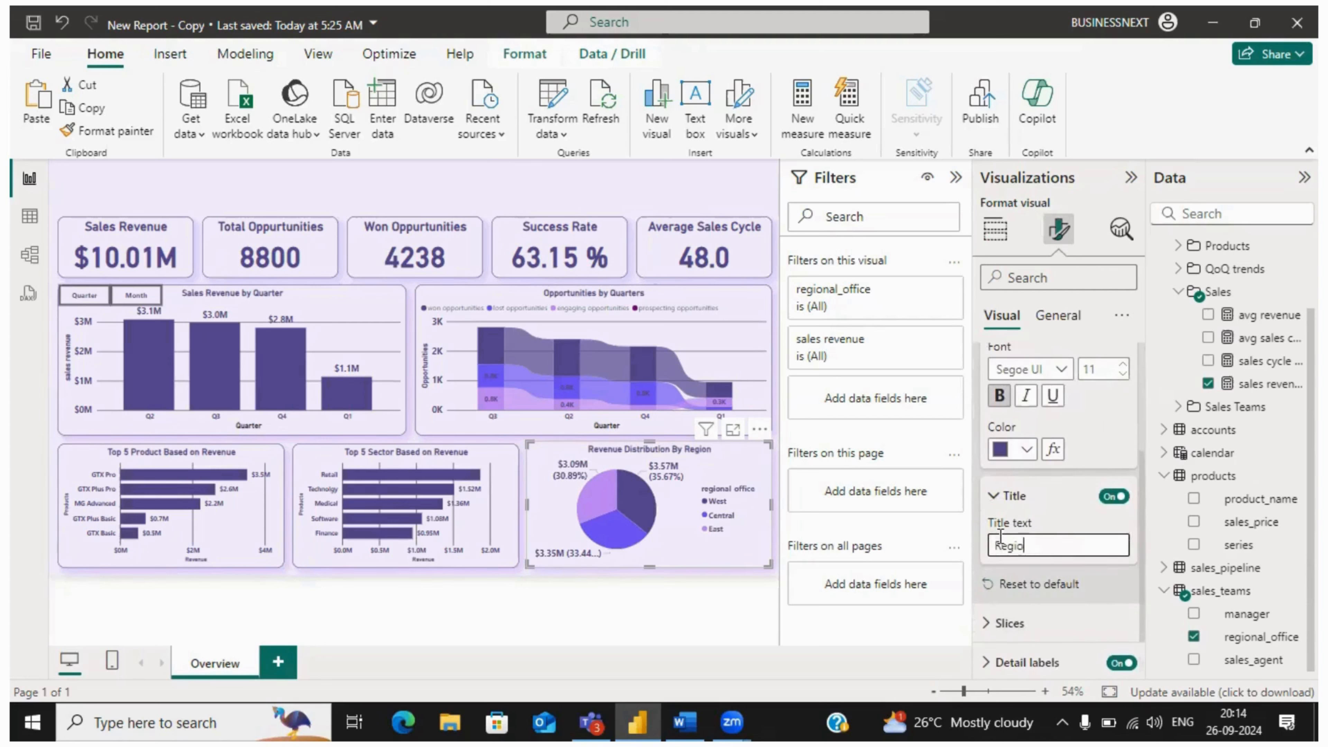
pyautogui.write('n')
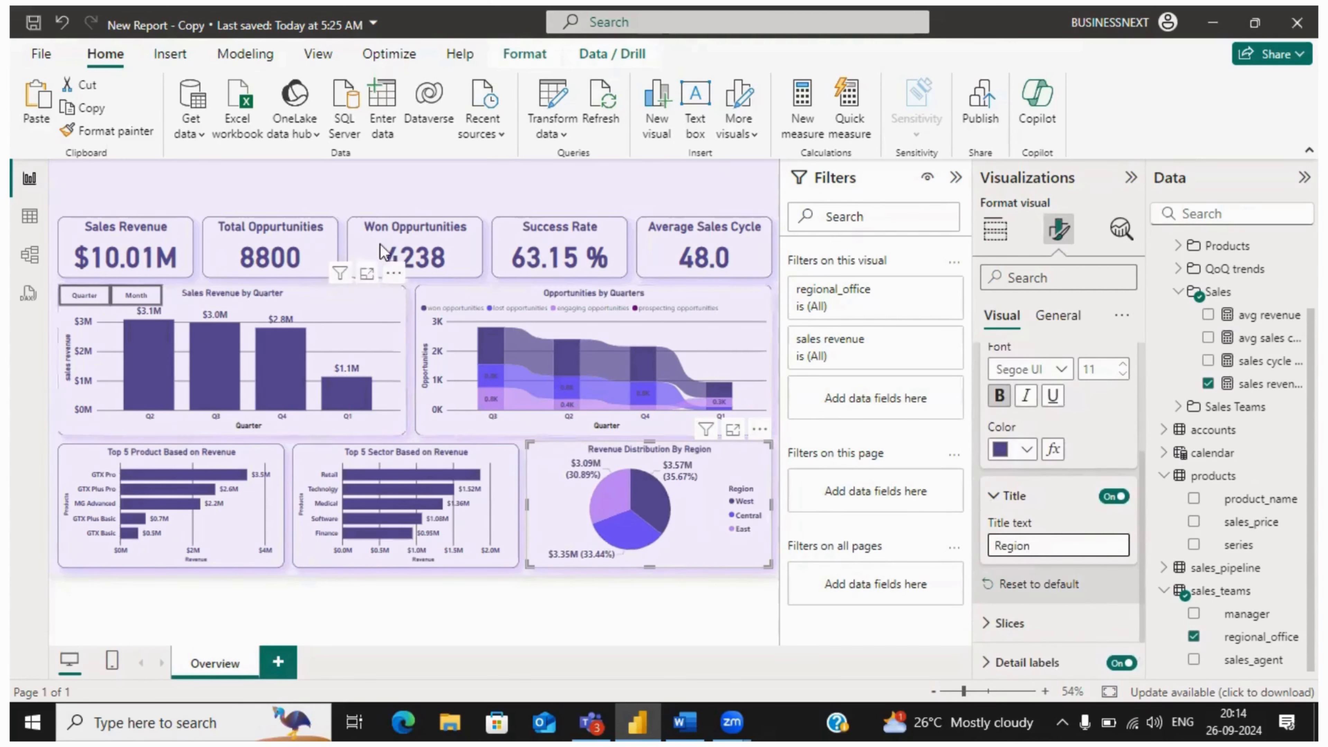
pyautogui.click(360, 206)
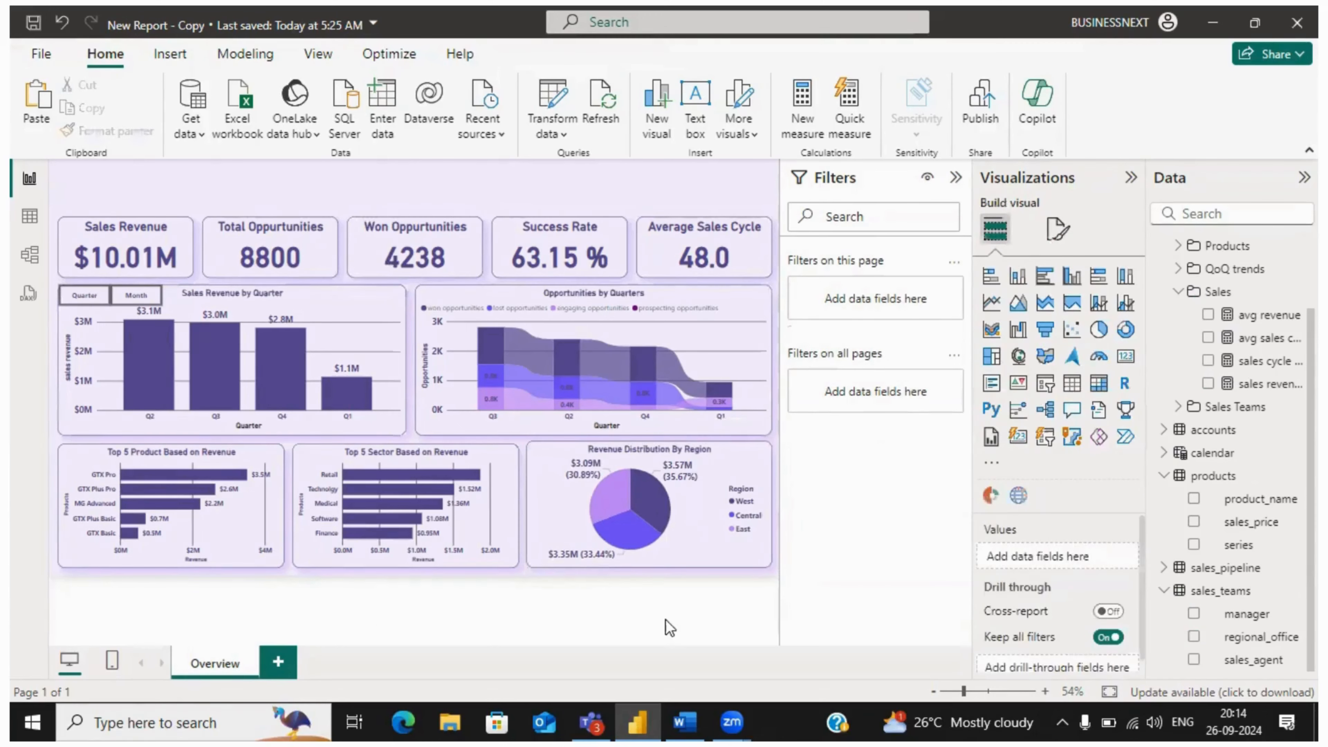
# - Test the period switch by showing the revenue and opportunities charts by month and then by quarter again
pyautogui.keyDown('ctrl'); pyautogui.click(149, 299); pyautogui.keyUp('ctrl')
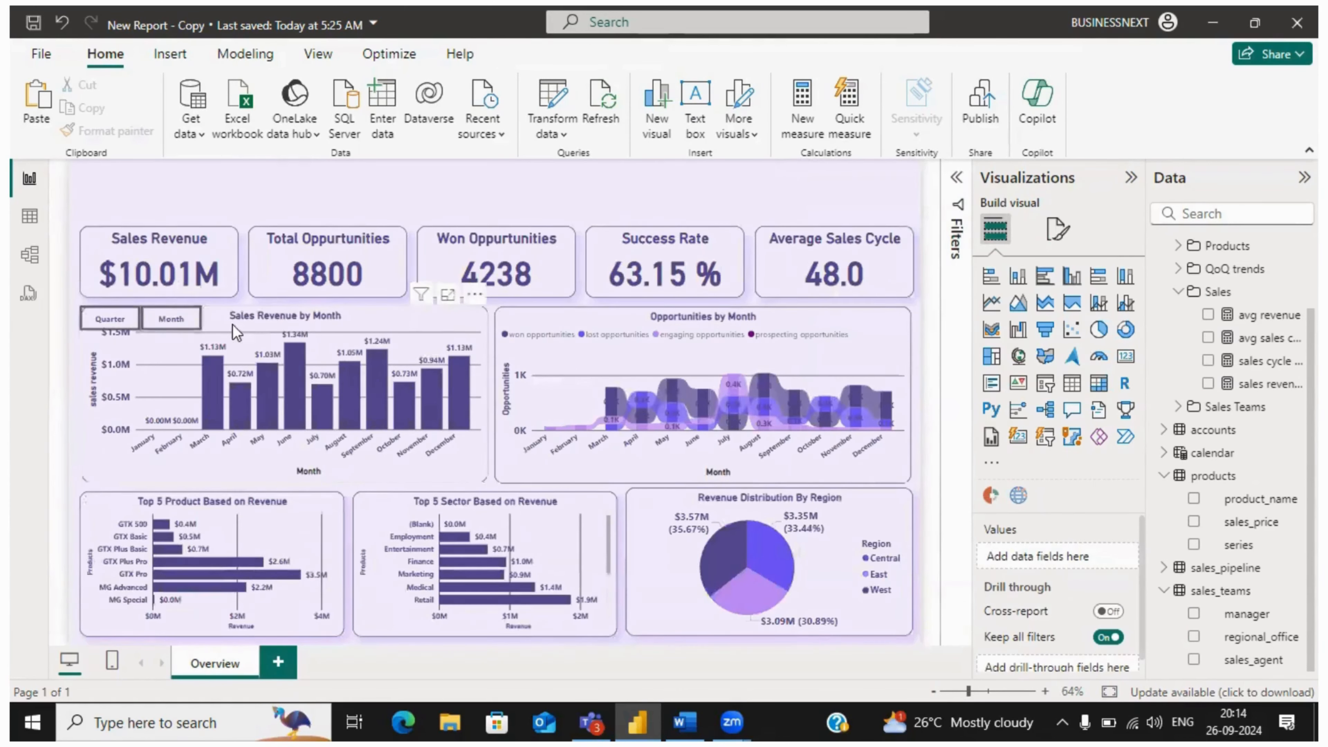
pyautogui.keyDown('ctrl'); pyautogui.click(128, 324); pyautogui.keyUp('ctrl')
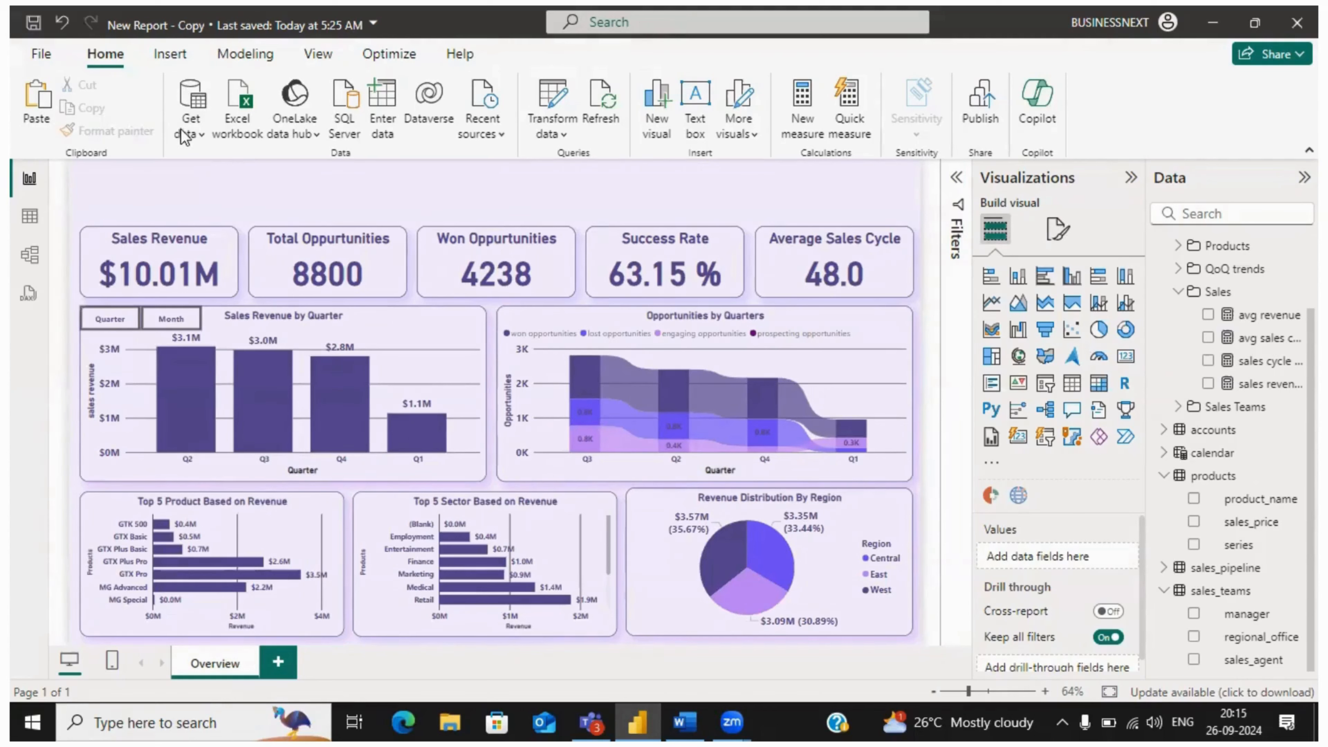
# - Apply a Top N filter on product_name to the product revenue bar chart, showing the top 5 items by sales revenue
pyautogui.click(277, 533)
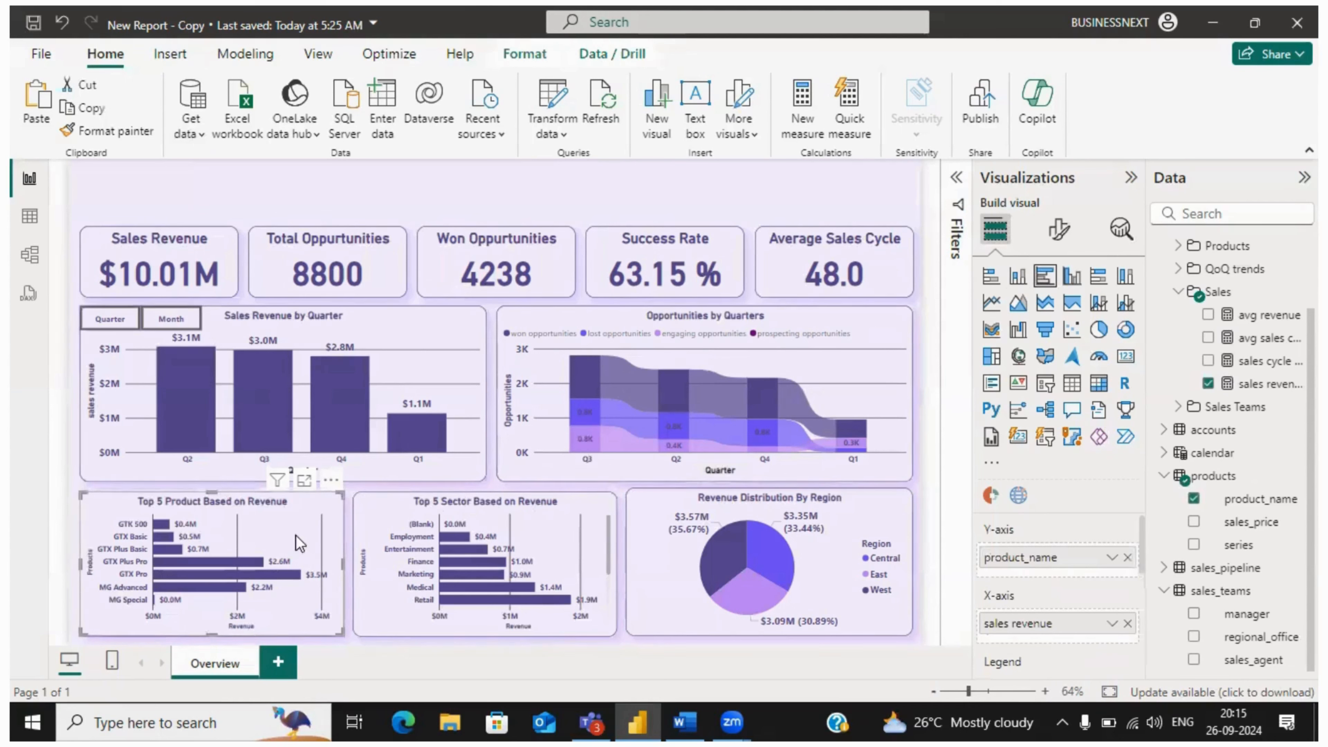
pyautogui.click(549, 527)
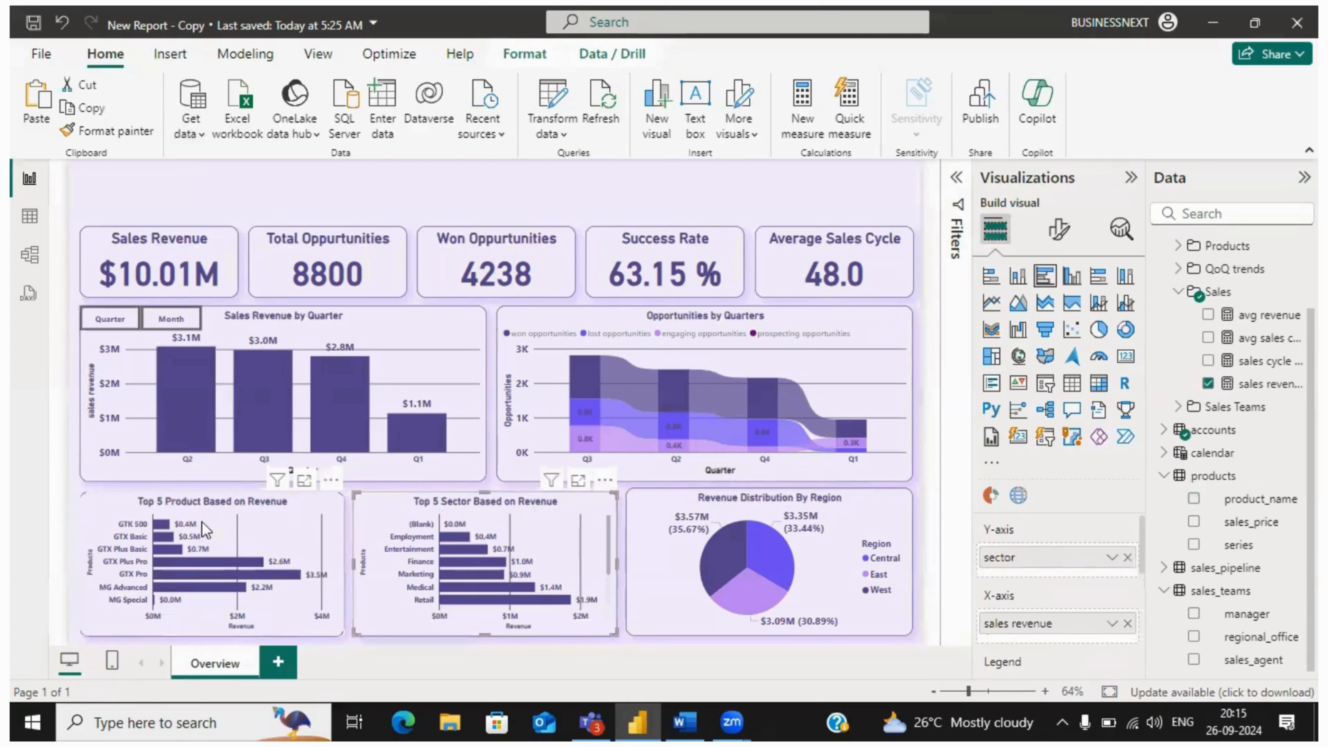
pyautogui.click(190, 516)
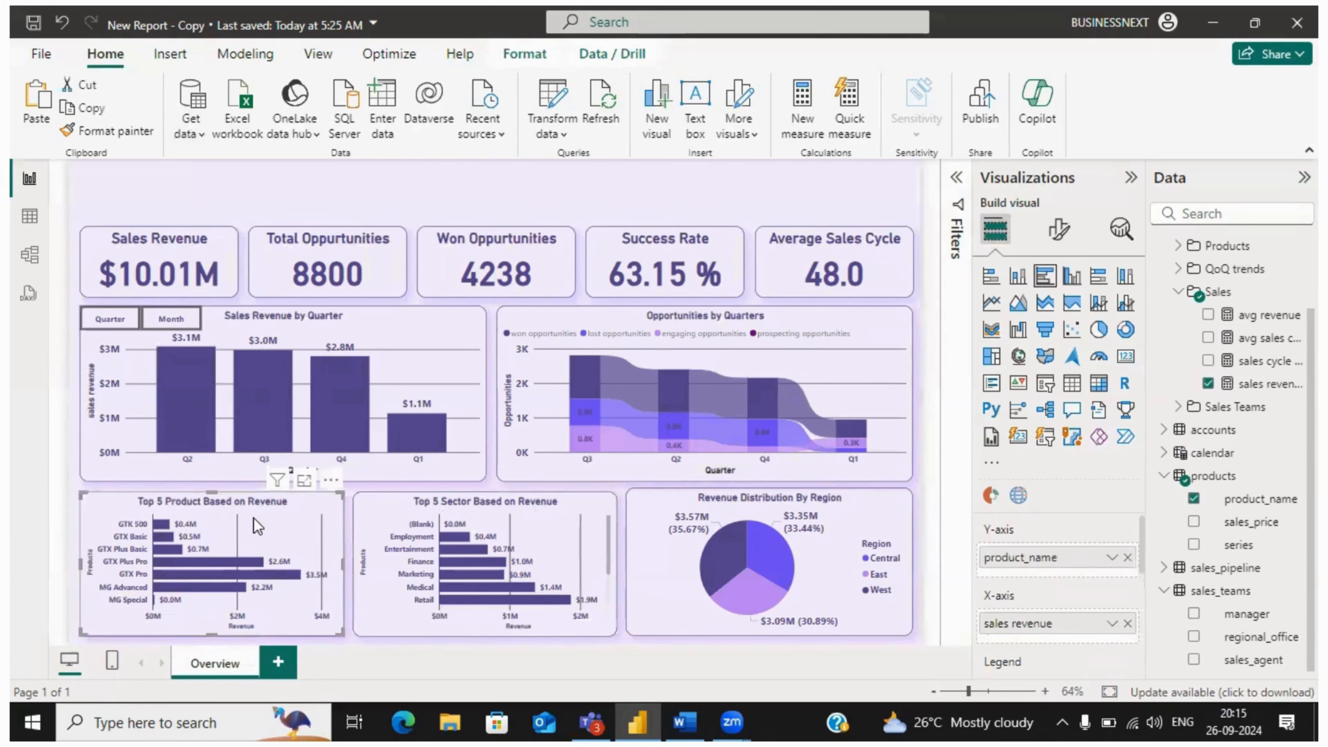
pyautogui.click(1058, 231)
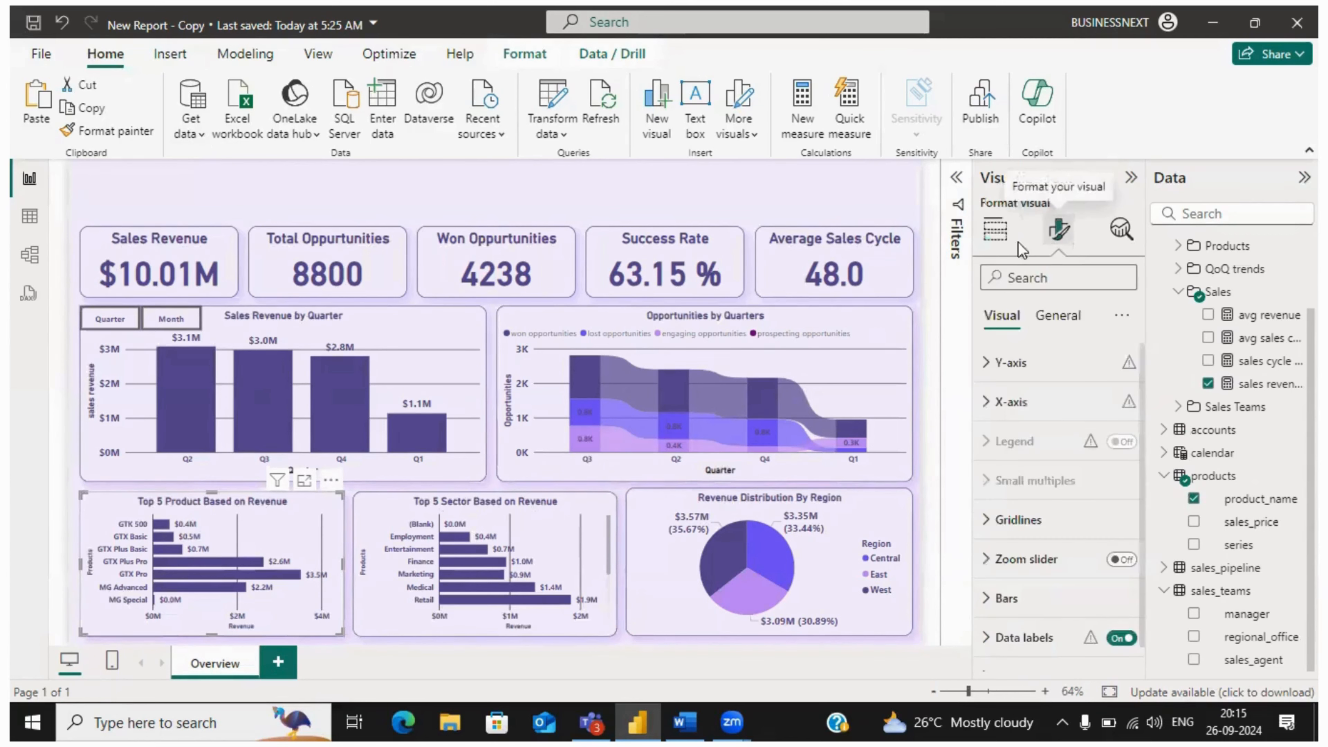
pyautogui.click(995, 230)
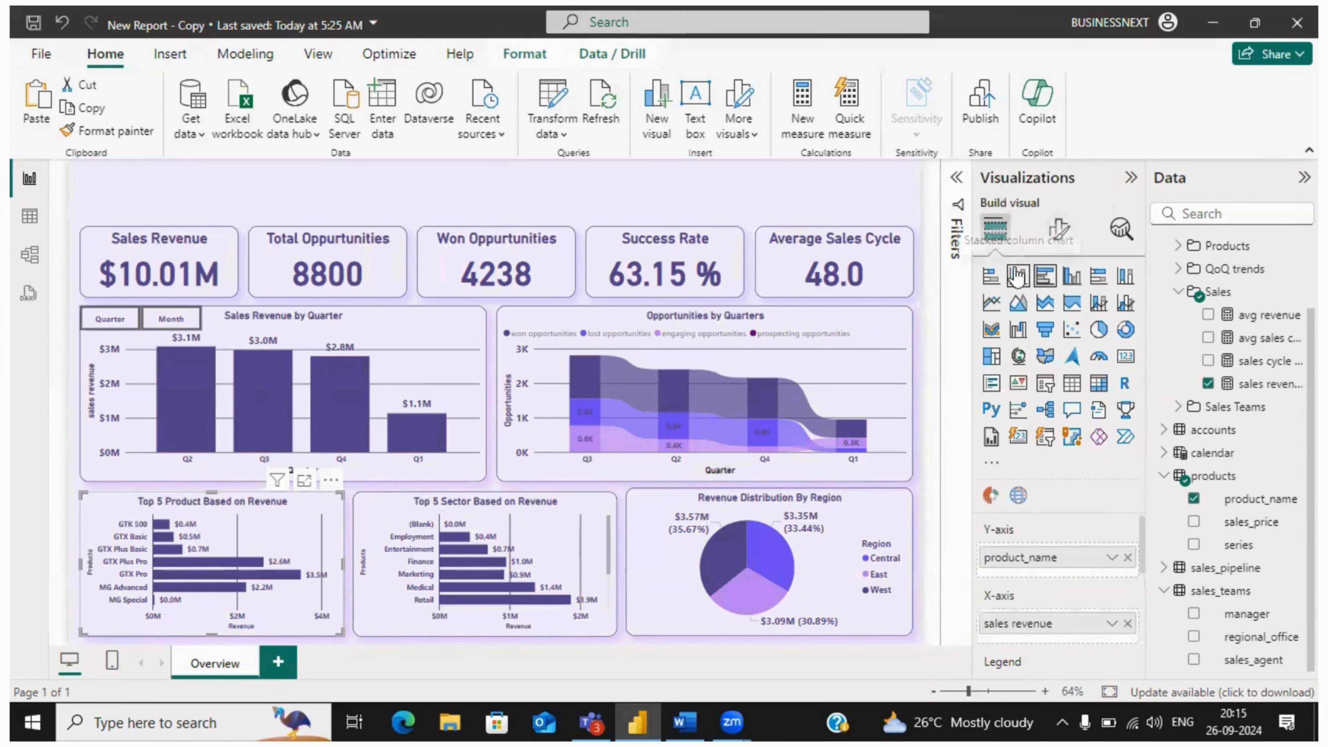
pyautogui.click(954, 186)
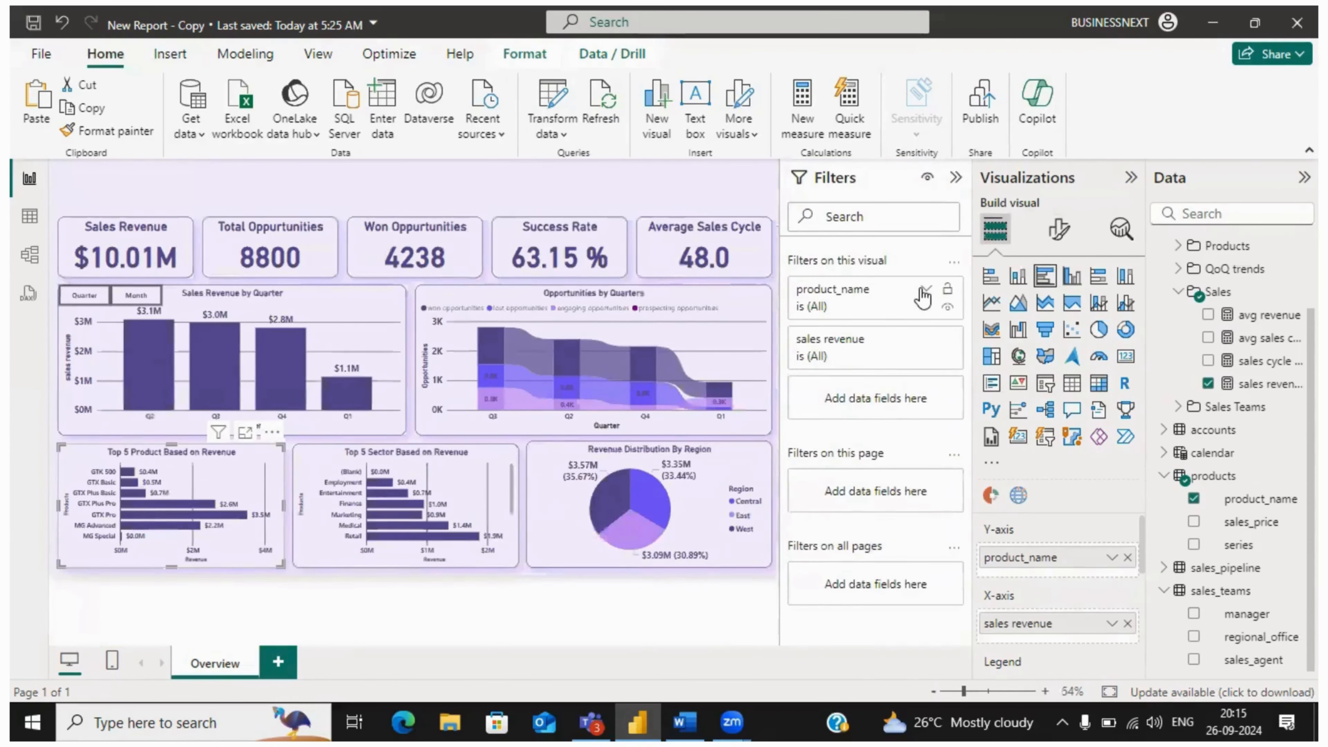
pyautogui.click(926, 290)
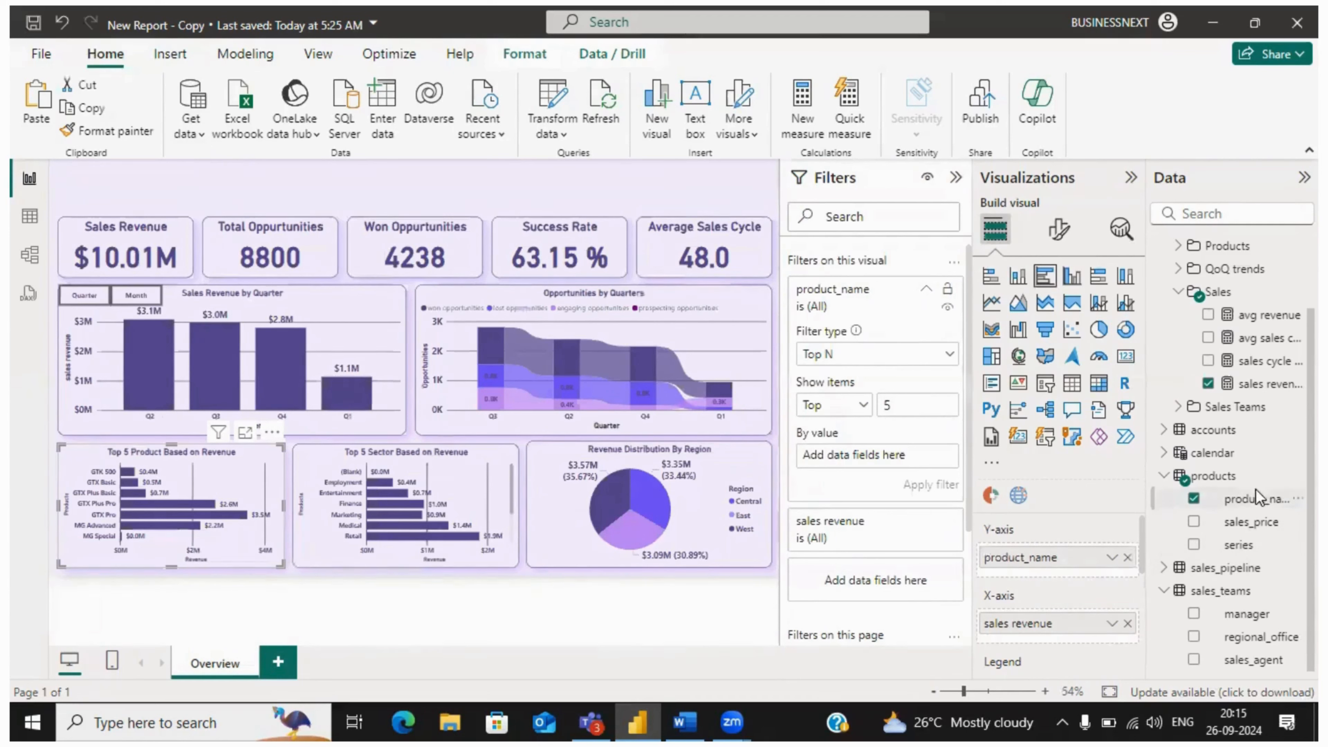
pyautogui.moveTo(1262, 383); pyautogui.dragTo(886, 453)
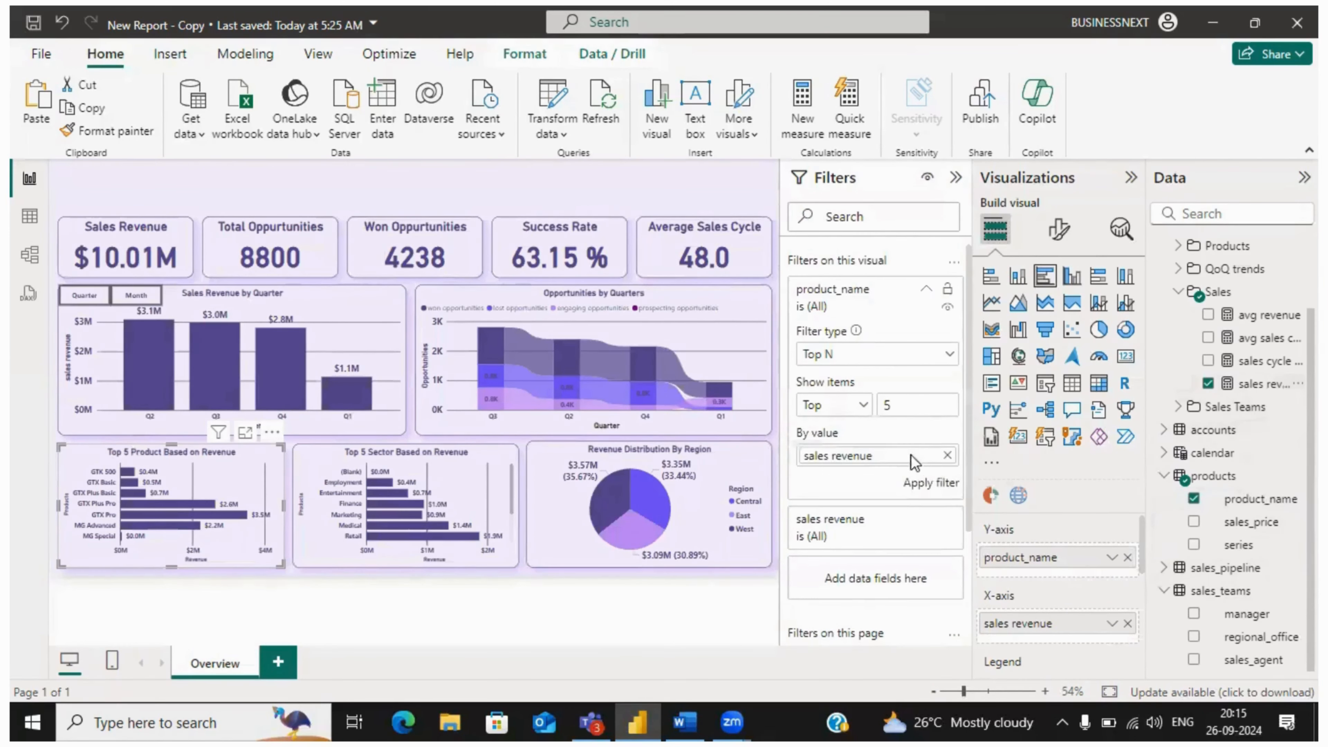
pyautogui.click(935, 483)
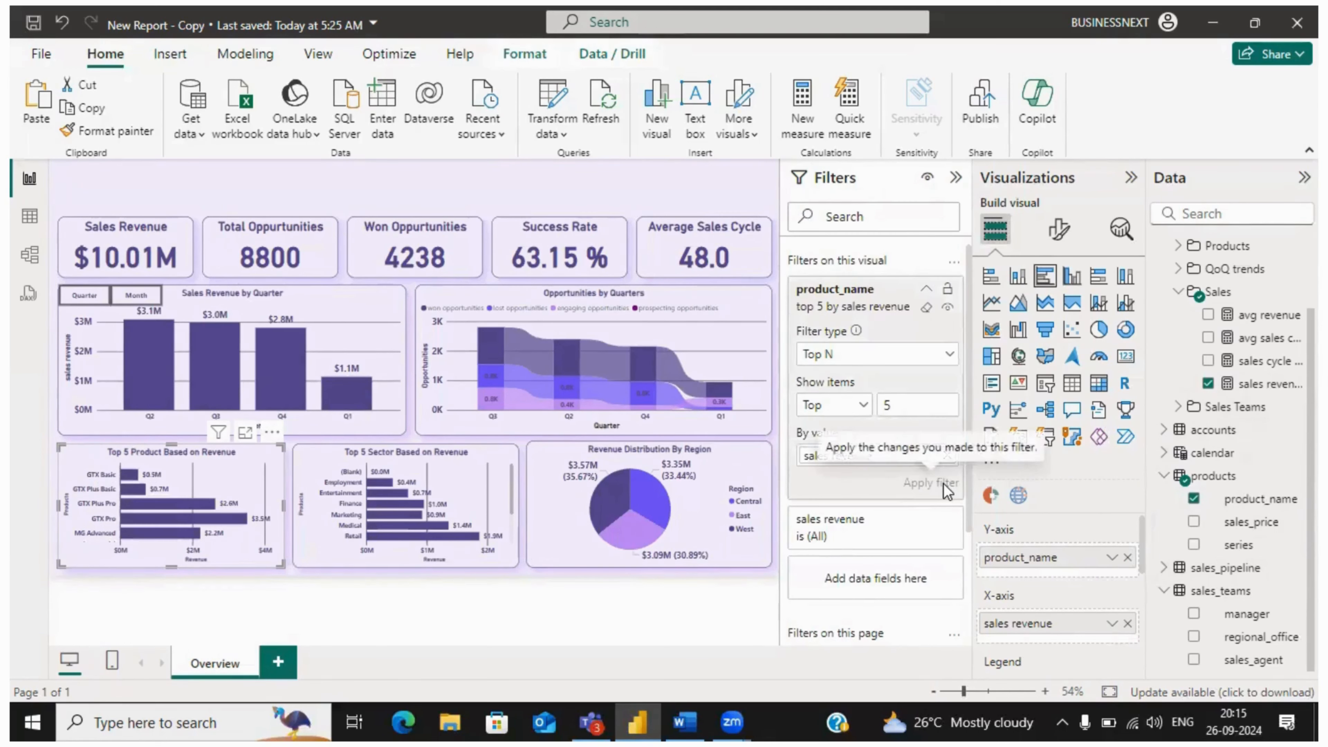
# - Apply a Top N filter on sector to the sector revenue bar chart, showing the top 5 items by sales revenue
pyautogui.click(473, 484)
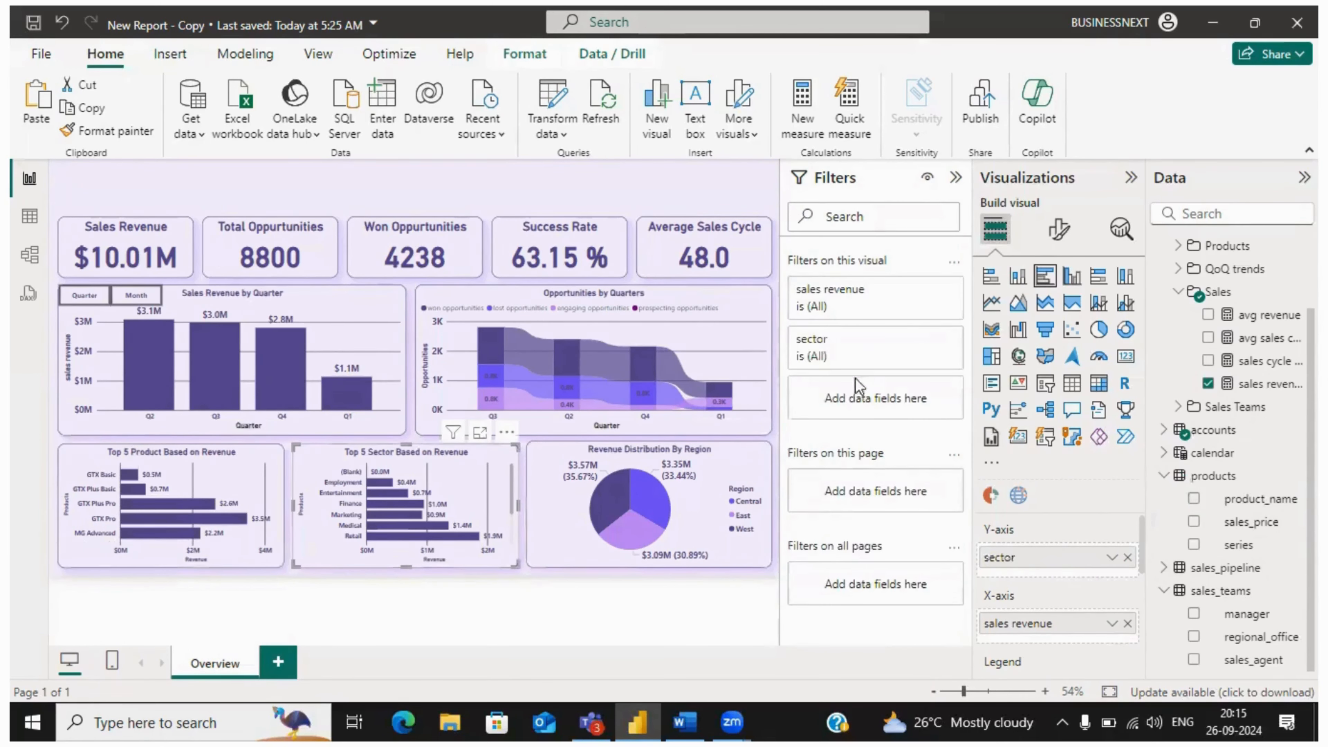
pyautogui.click(926, 339)
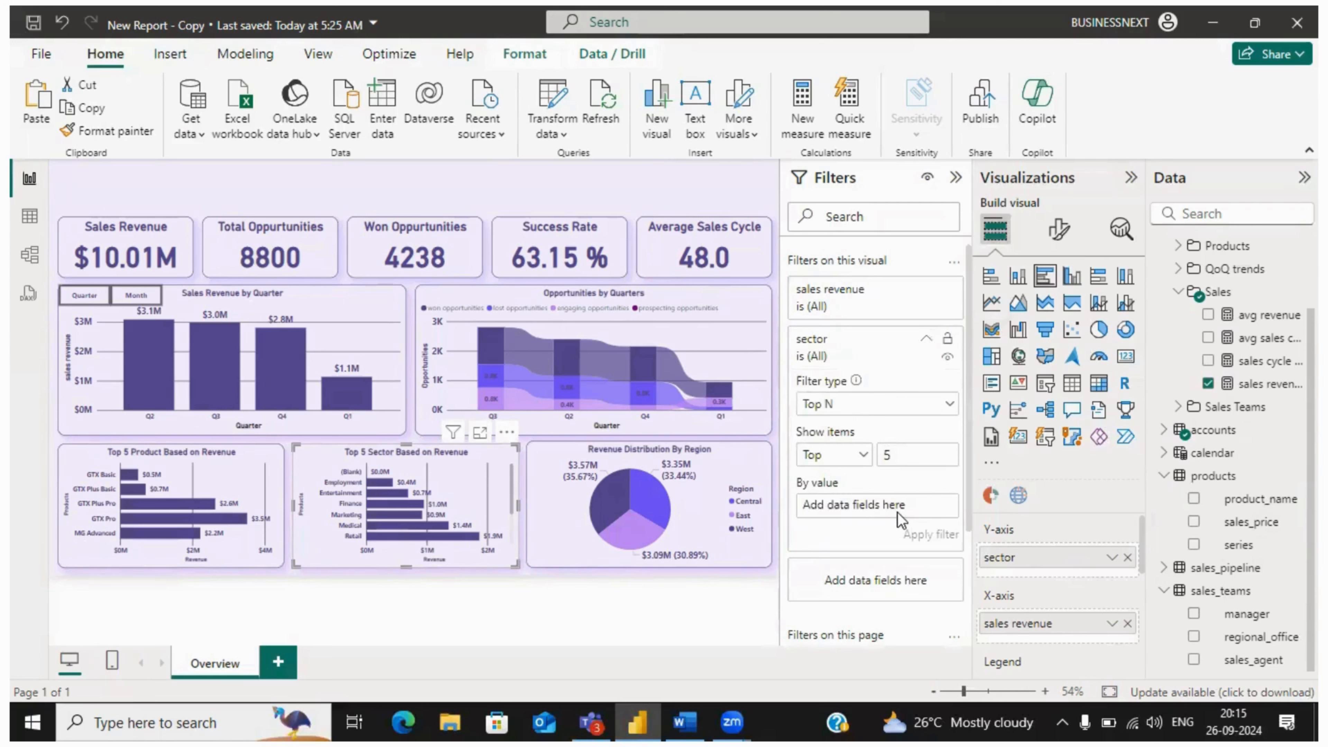
pyautogui.moveTo(1259, 383); pyautogui.dragTo(892, 508)
pyautogui.click(935, 539)
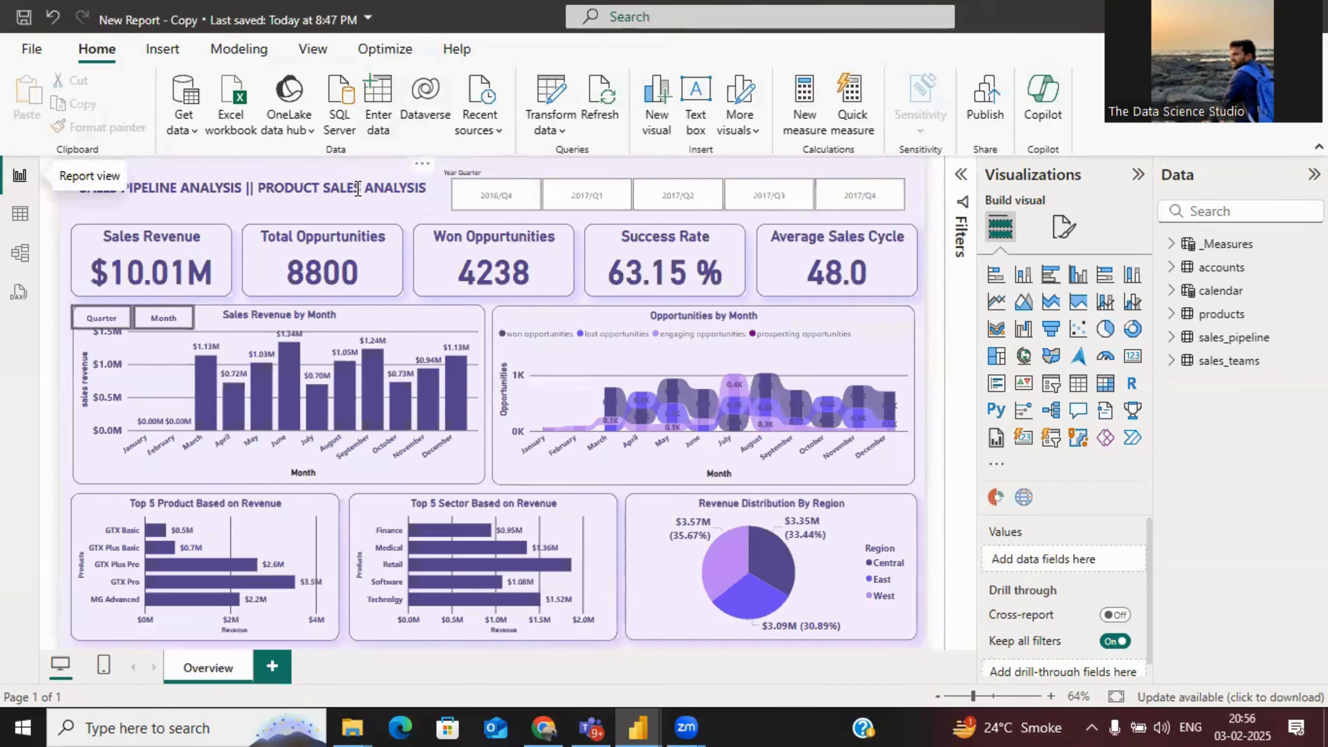
# - Examine the dashboard title and the fields of the sales_pipeline, products and calendar tables
pyautogui.click(184, 187)
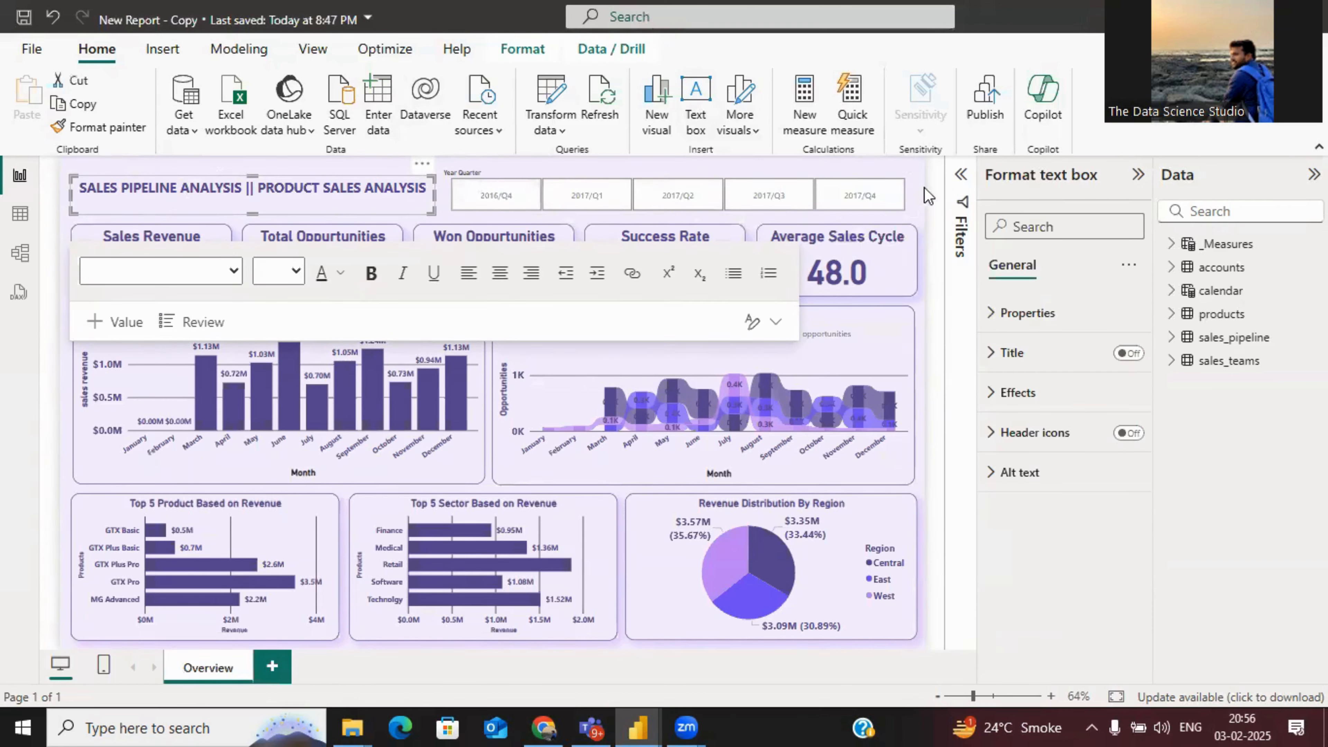
pyautogui.click(1171, 337)
pyautogui.click(1180, 313)
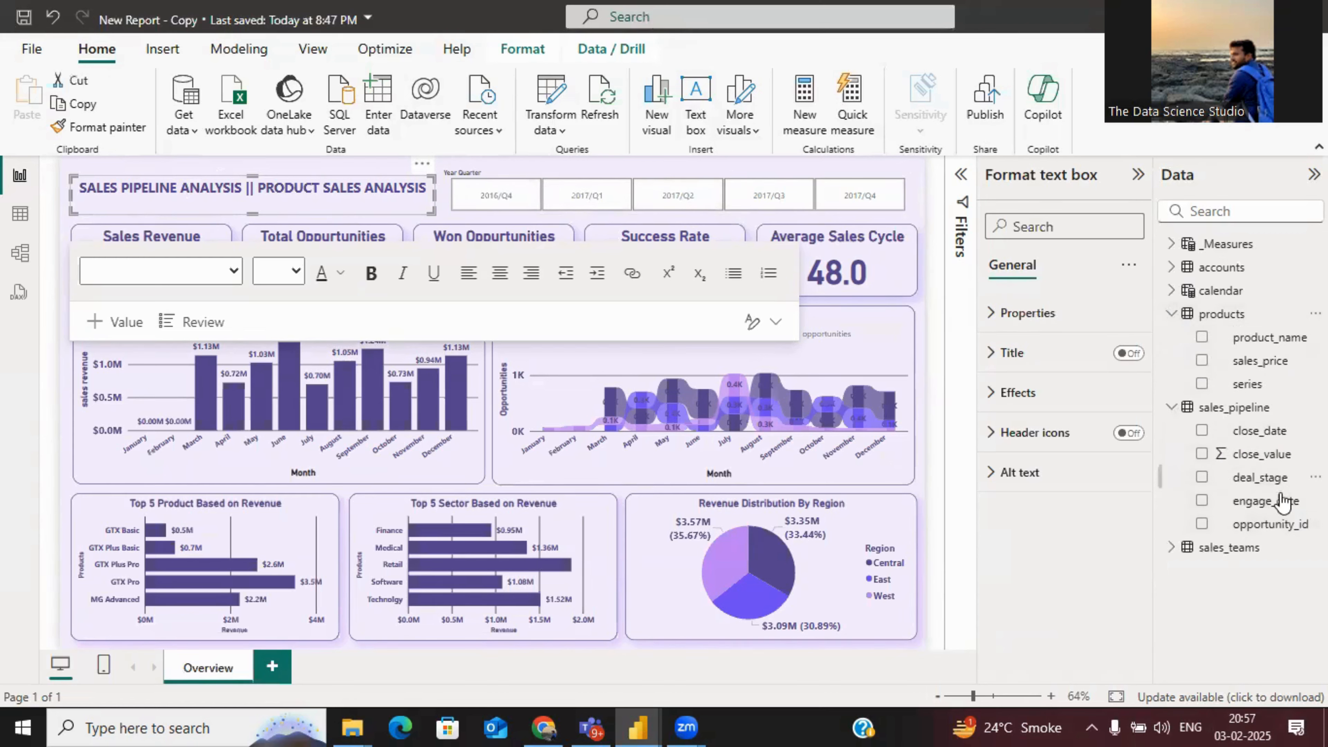
pyautogui.click(1172, 291)
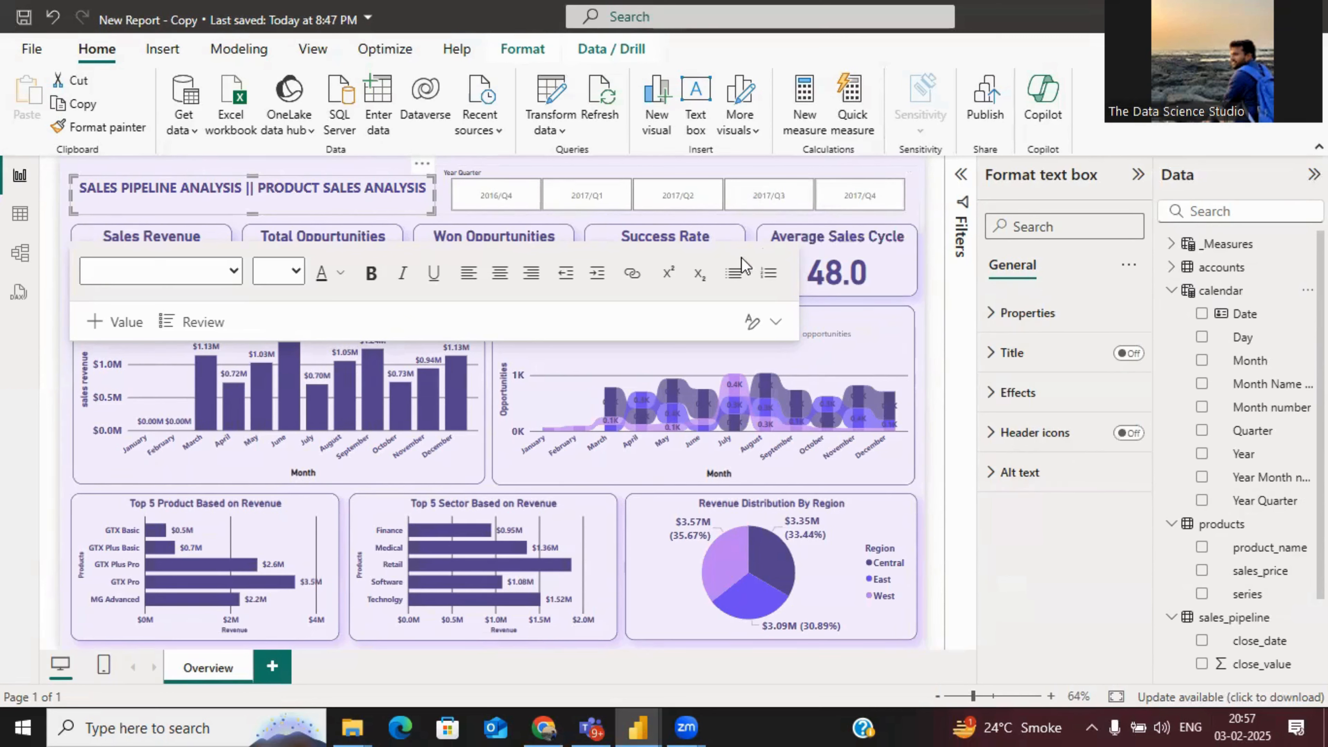
pyautogui.click(397, 173)
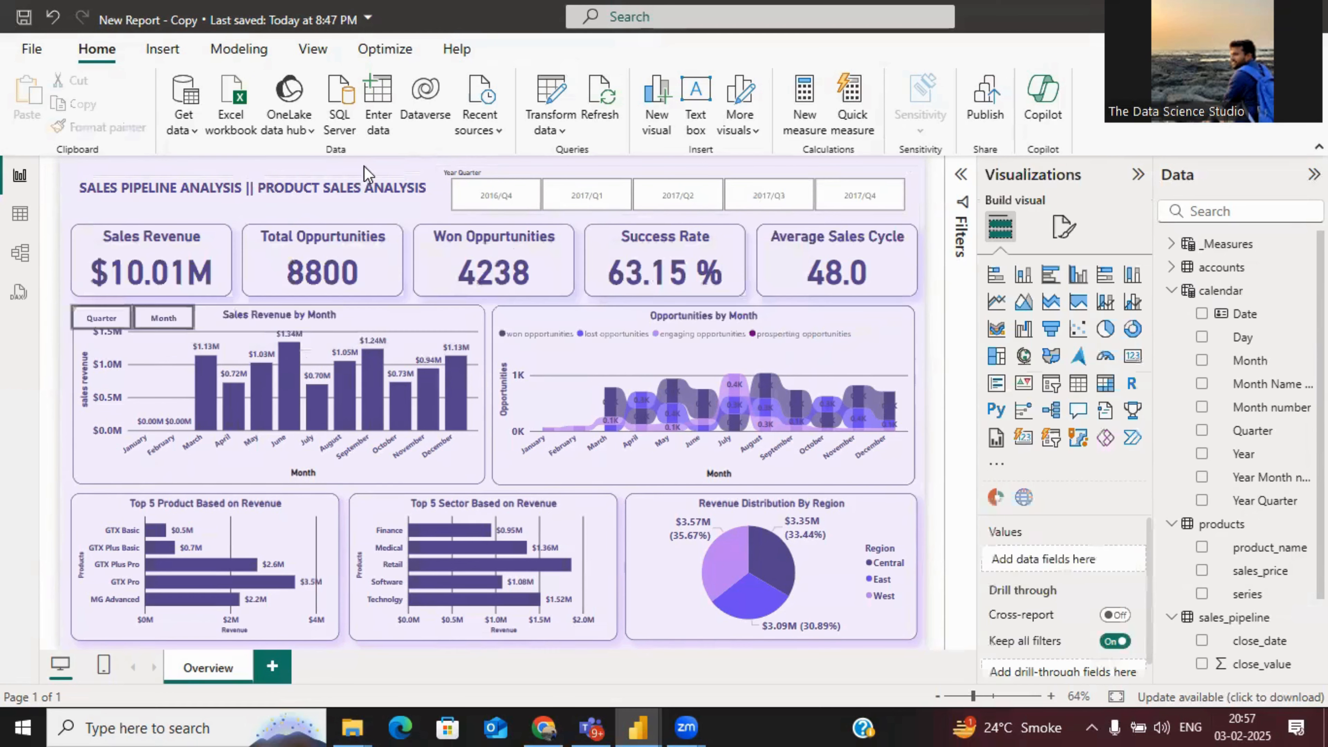